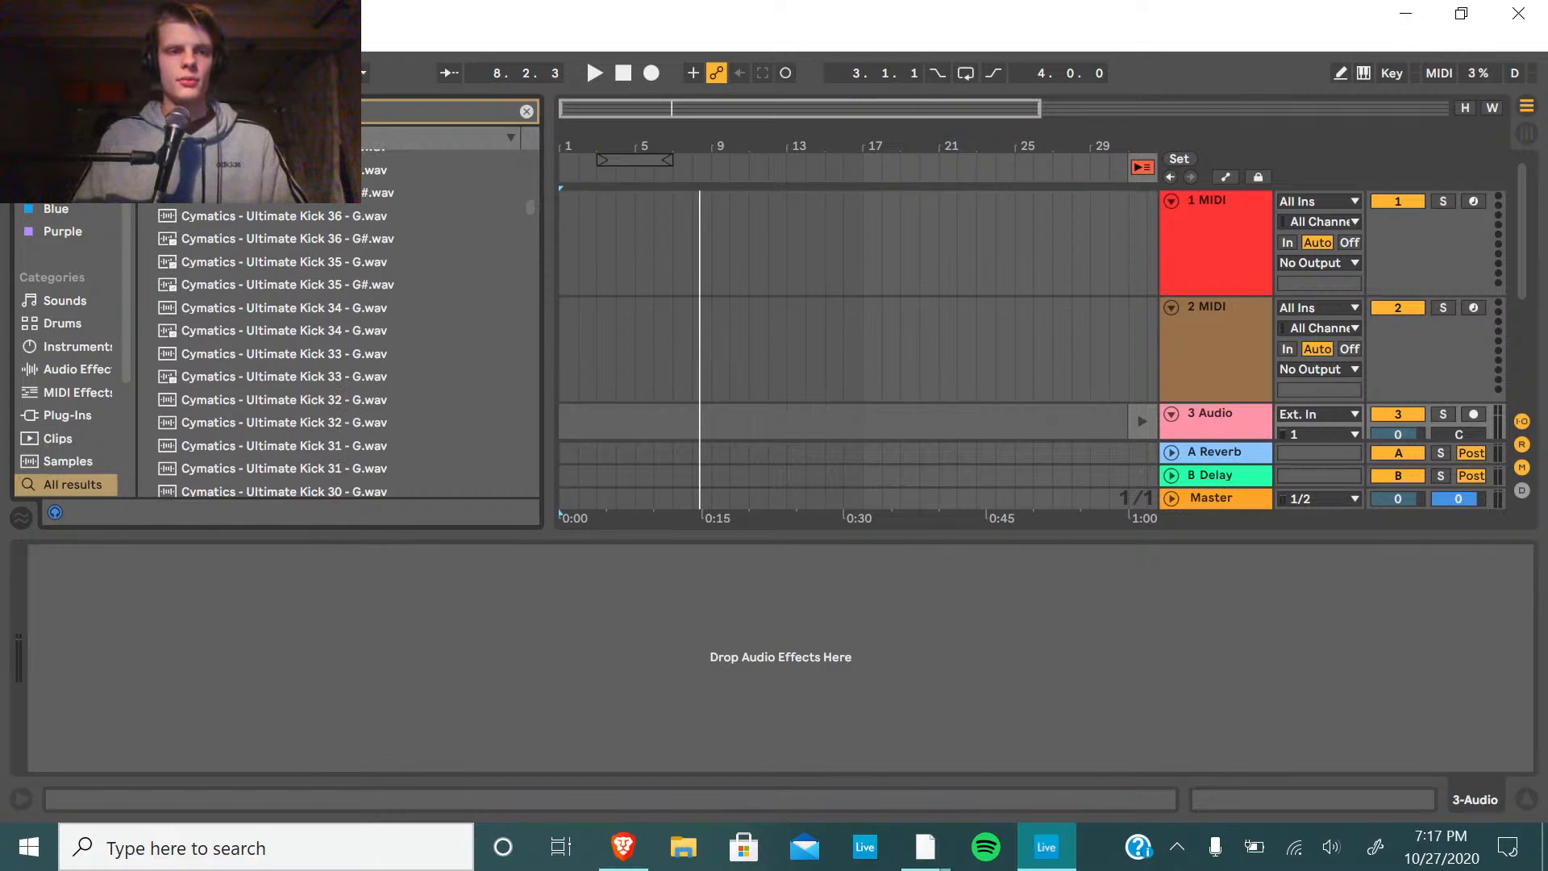
Audition the Cymatics Dubstep Toolkit kick samples 10, 9 and 8 in the browser.
{"action": "scroll", "coordinate": [347, 354], "scroll_direction": "down", "scroll_amount": 20}
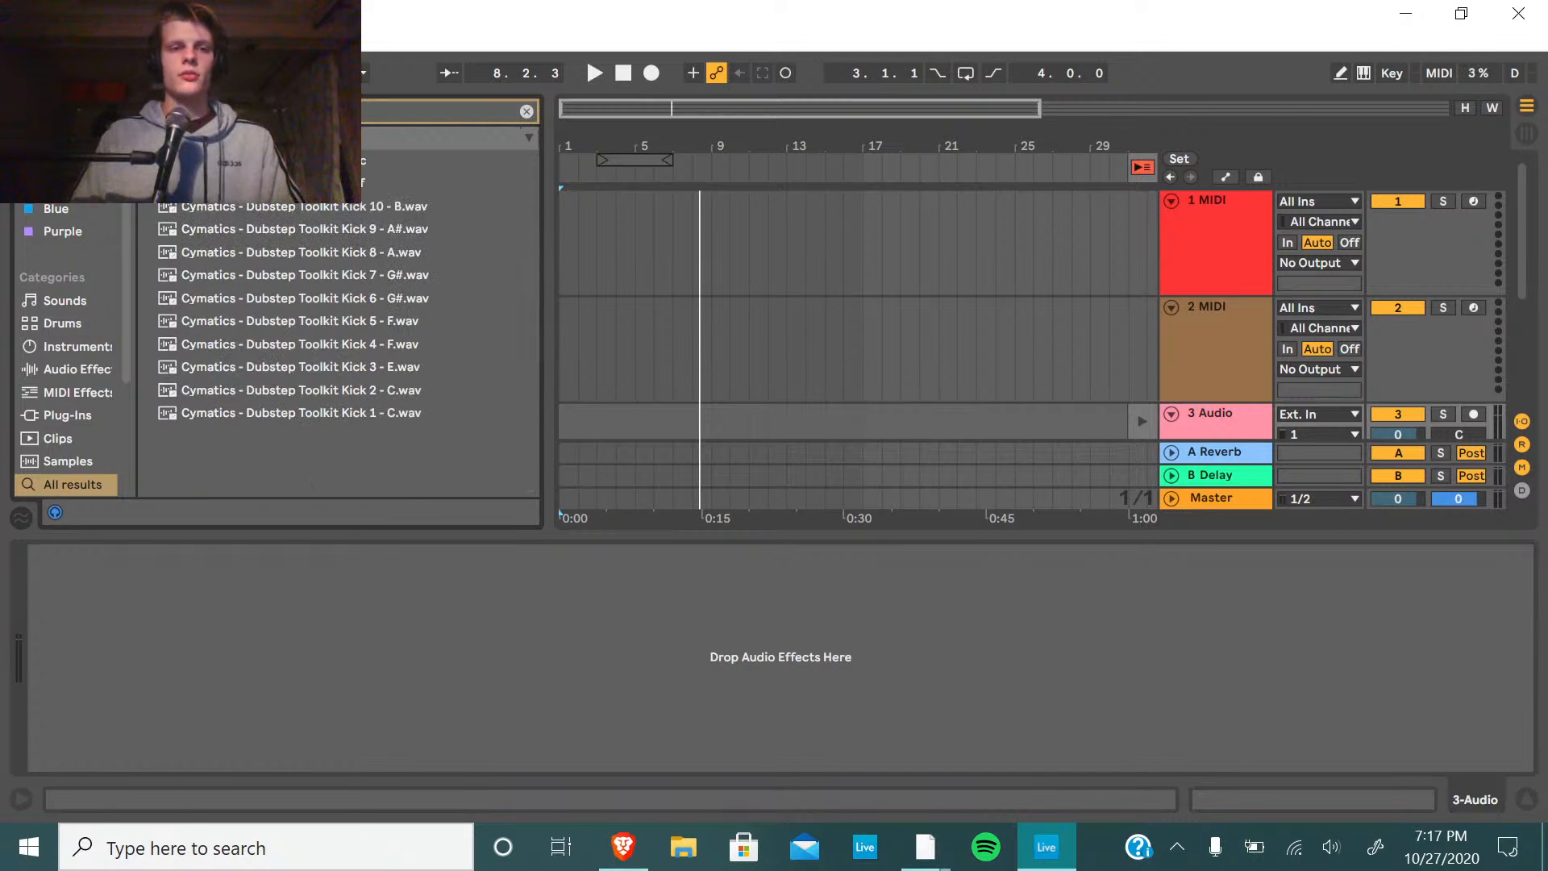
{"action": "left_click", "coordinate": [365, 208]}
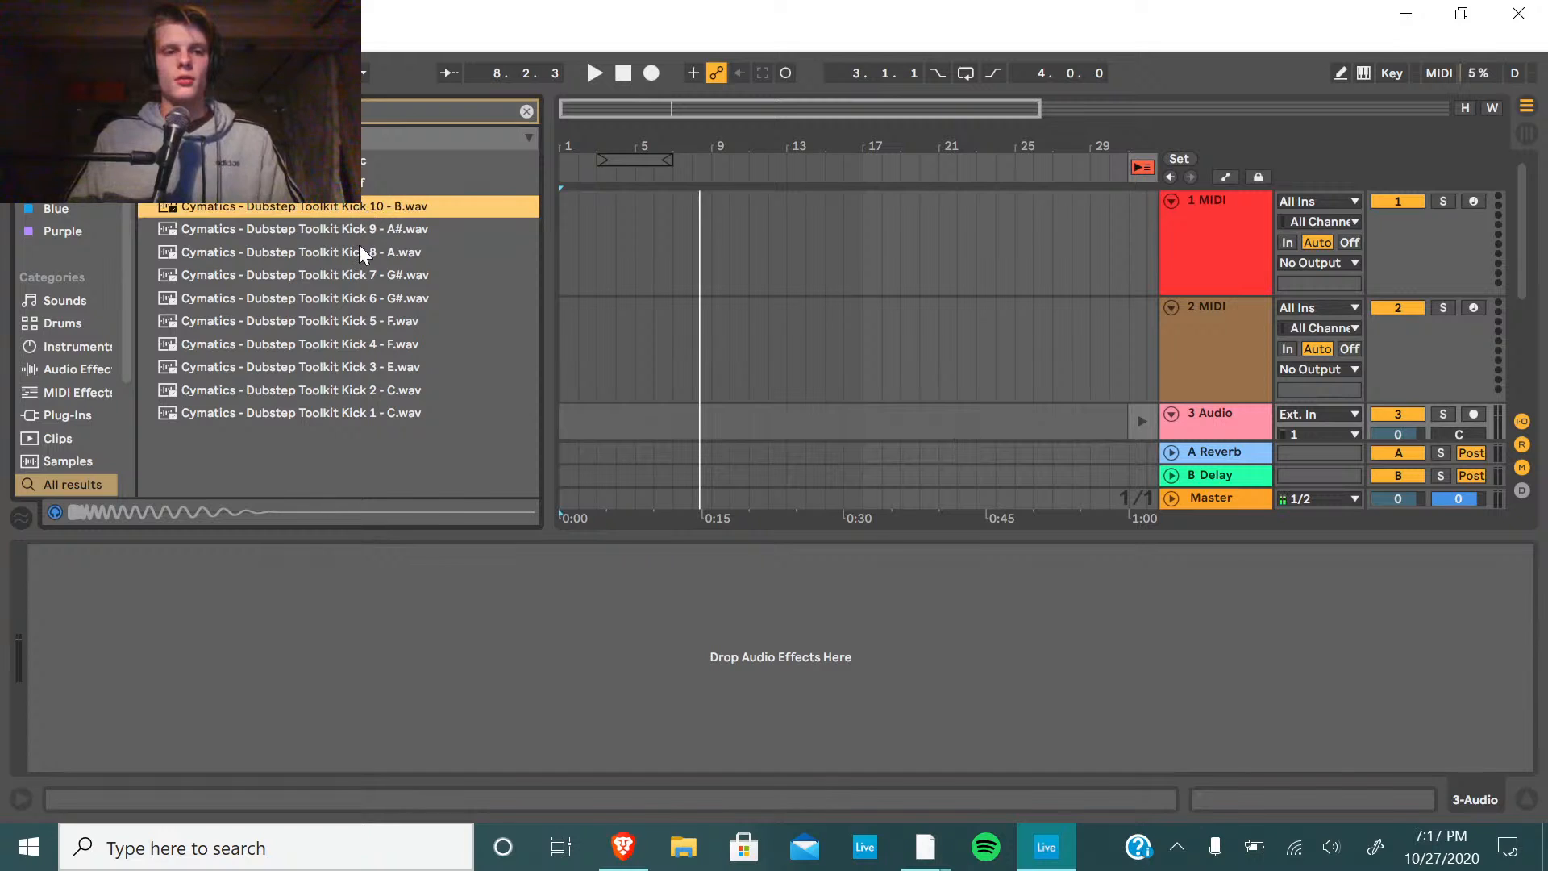
{"action": "left_click", "coordinate": [363, 232]}
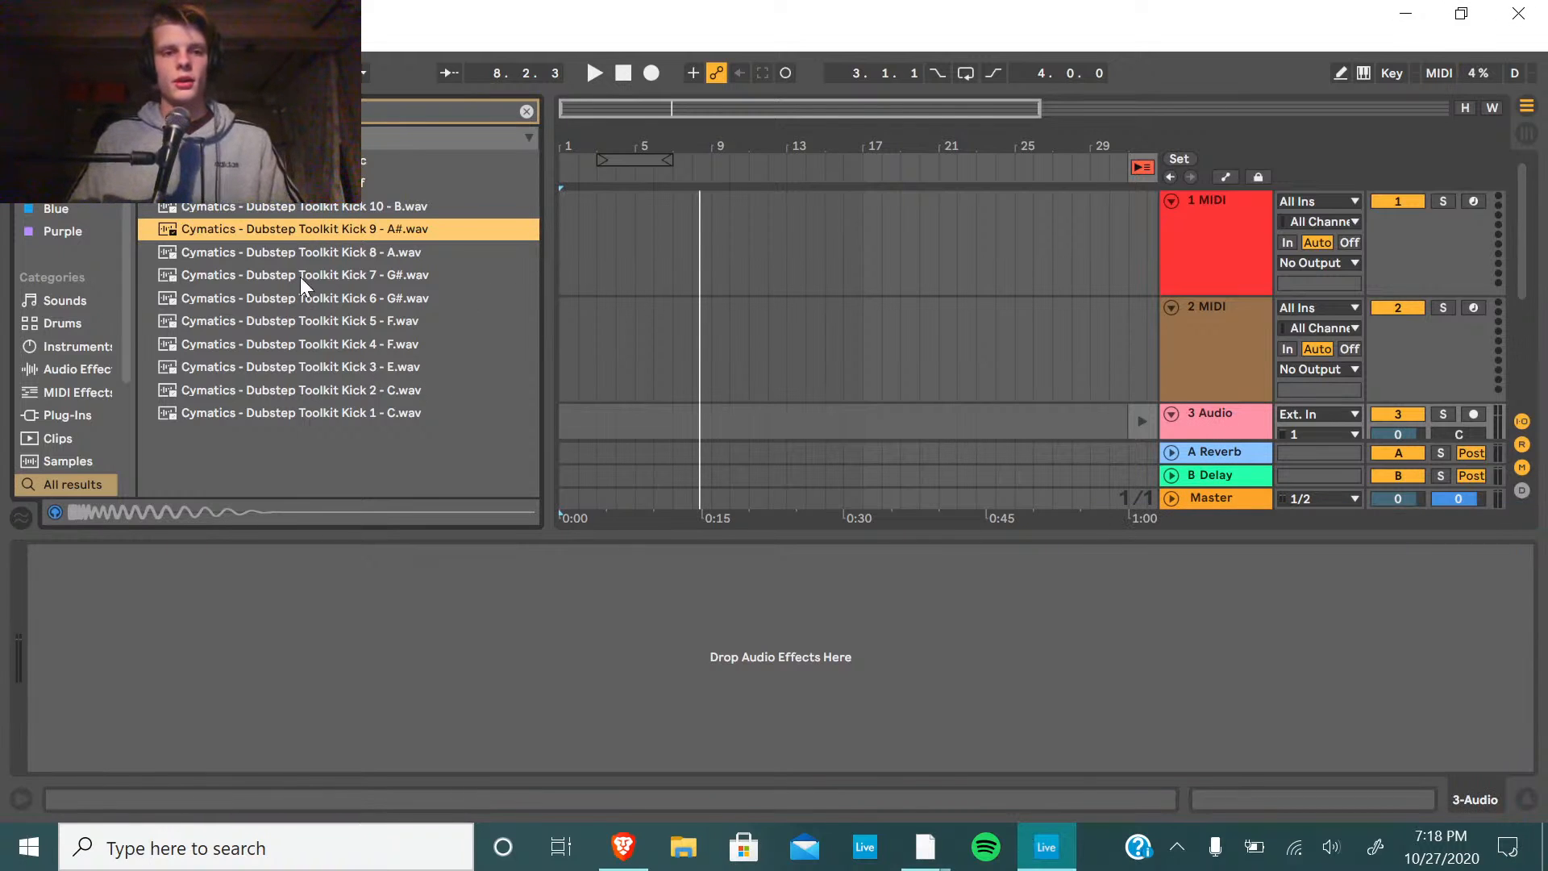
{"action": "left_click", "coordinate": [318, 255]}
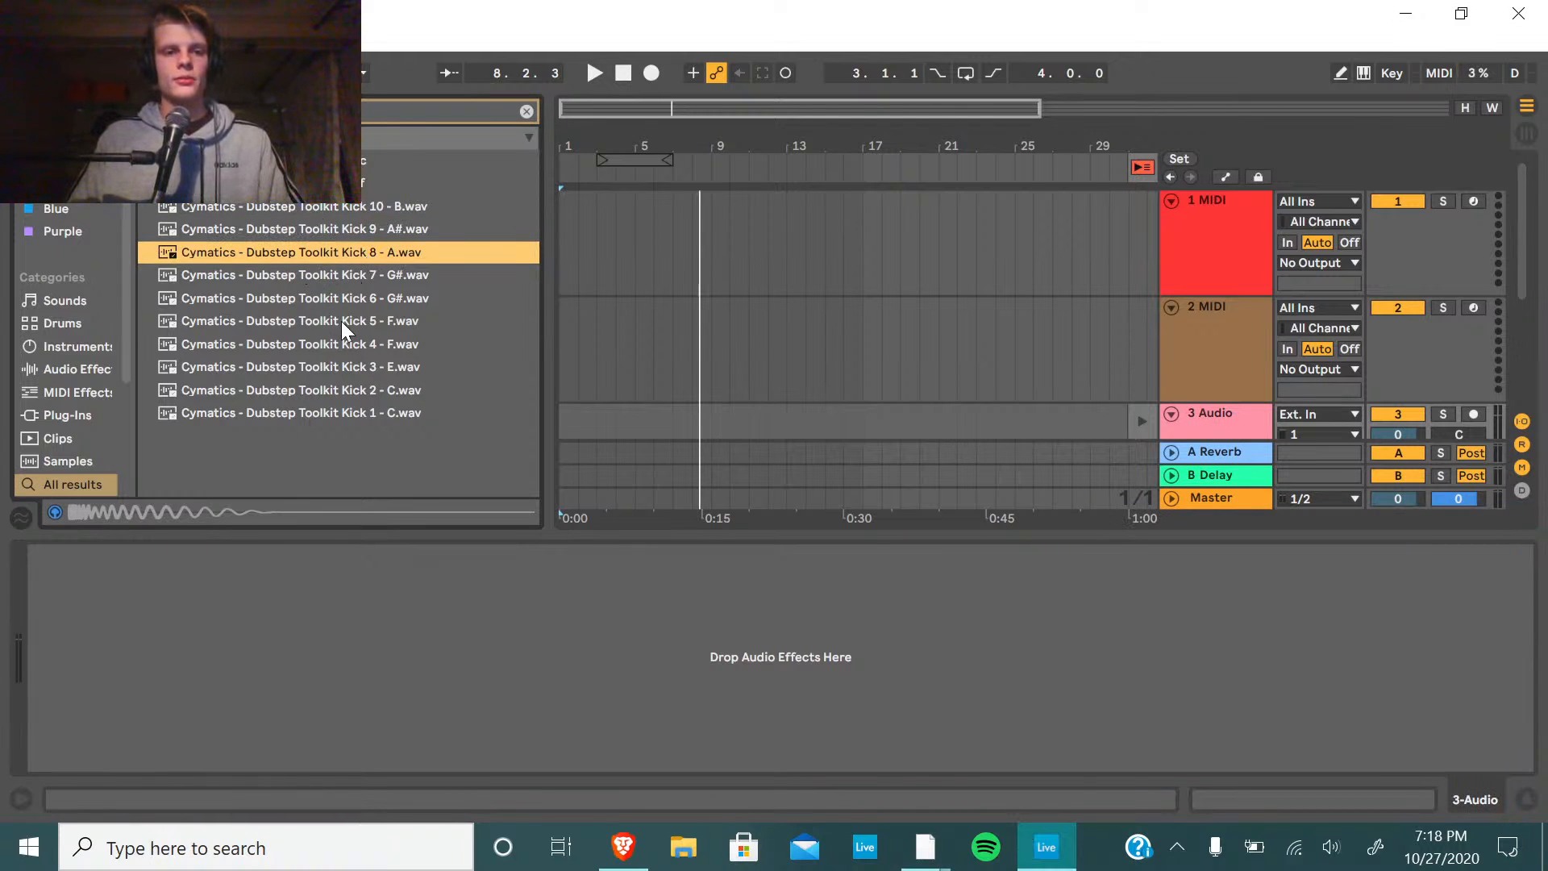
Place Cymatics - Dubstep Toolkit Kick 9 - A#.wav at bar 1 on the first audio track and restore arrangement playback.
{"action": "left_click", "coordinate": [342, 229]}
{"action": "mouse_move", "coordinate": [345, 228]}
{"action": "left_mouse_down"}
{"action": "mouse_move", "coordinate": [682, 322]}
{"action": "mouse_move", "coordinate": [587, 419]}
{"action": "mouse_move", "coordinate": [551, 428]}
{"action": "mouse_move", "coordinate": [565, 427]}
{"action": "mouse_move", "coordinate": [563, 364]}
{"action": "left_mouse_up"}
{"action": "left_click", "coordinate": [1142, 167]}
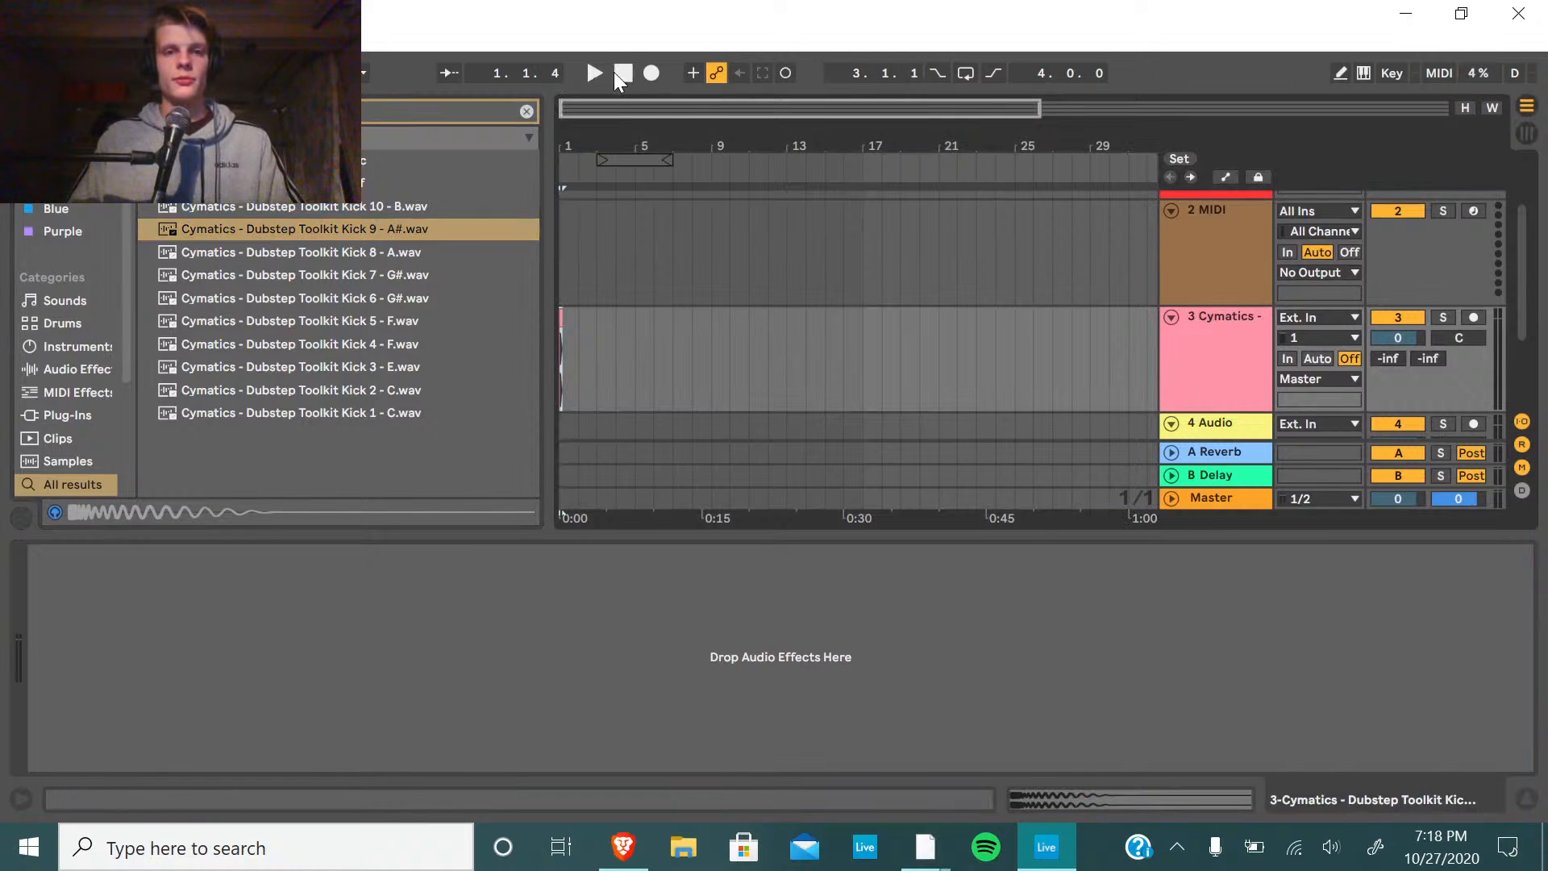
Play the kick clip from the start of the arrangement twice to check its level.
{"action": "left_click", "coordinate": [593, 70]}
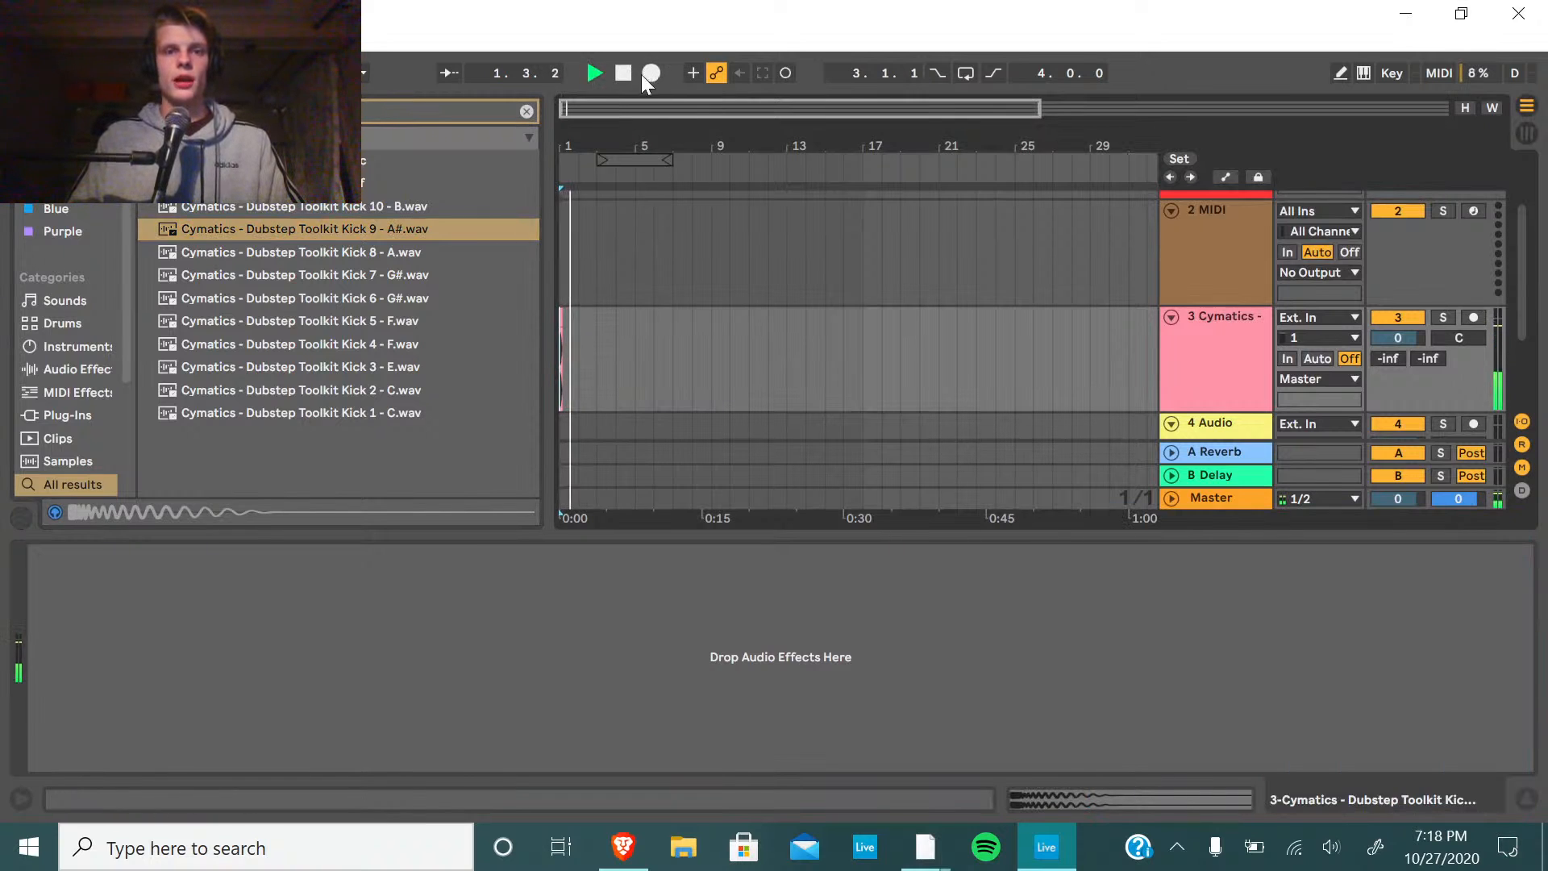
{"action": "left_click", "coordinate": [621, 71]}
{"action": "left_click", "coordinate": [594, 74]}
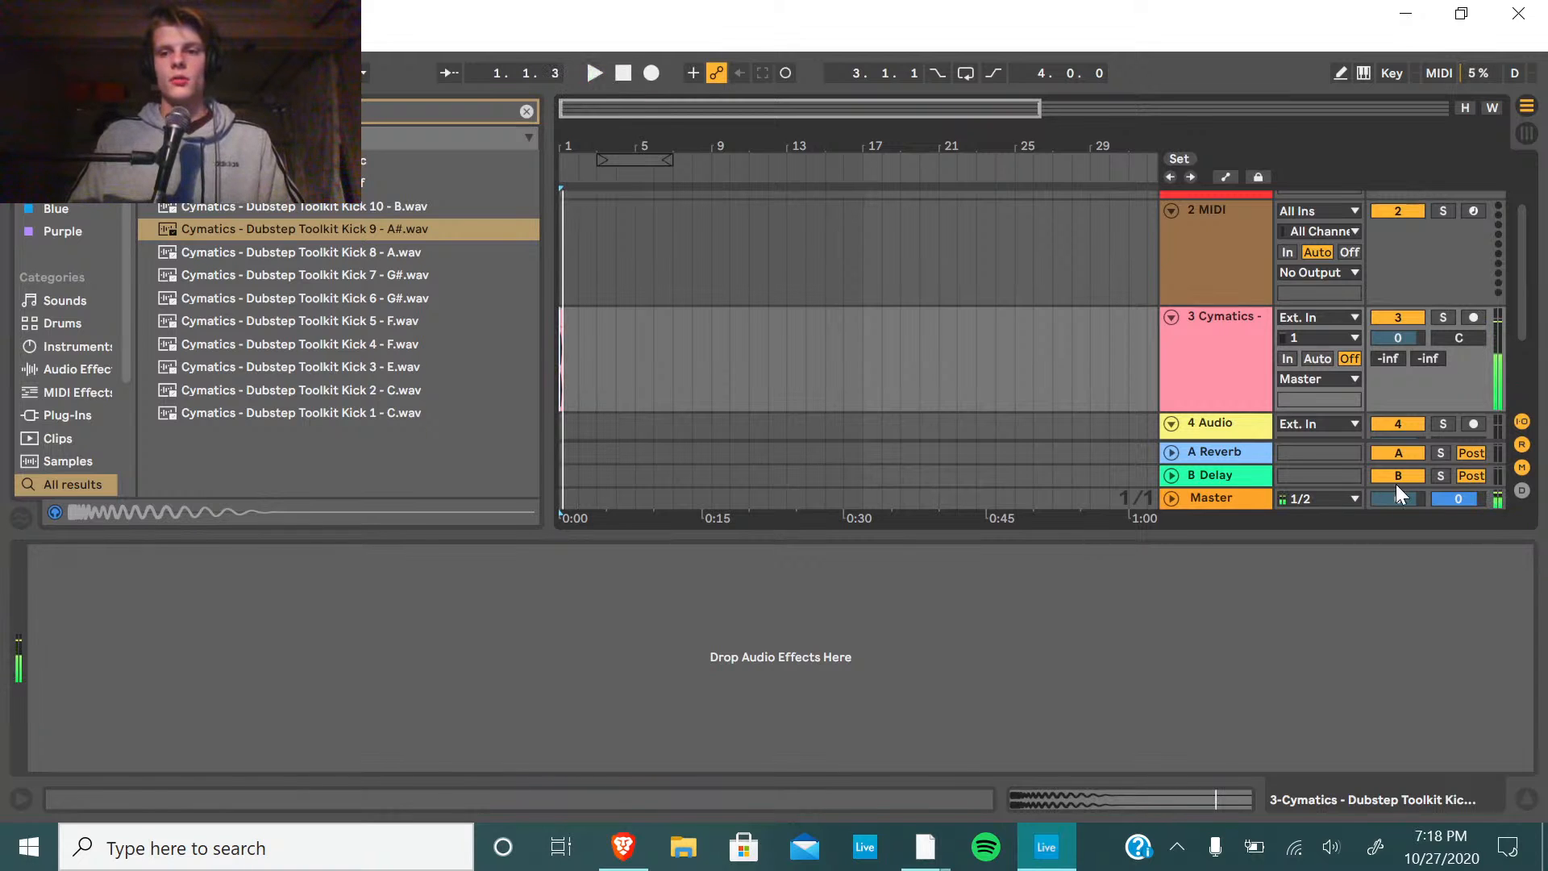
{"action": "key", "text": "space"}
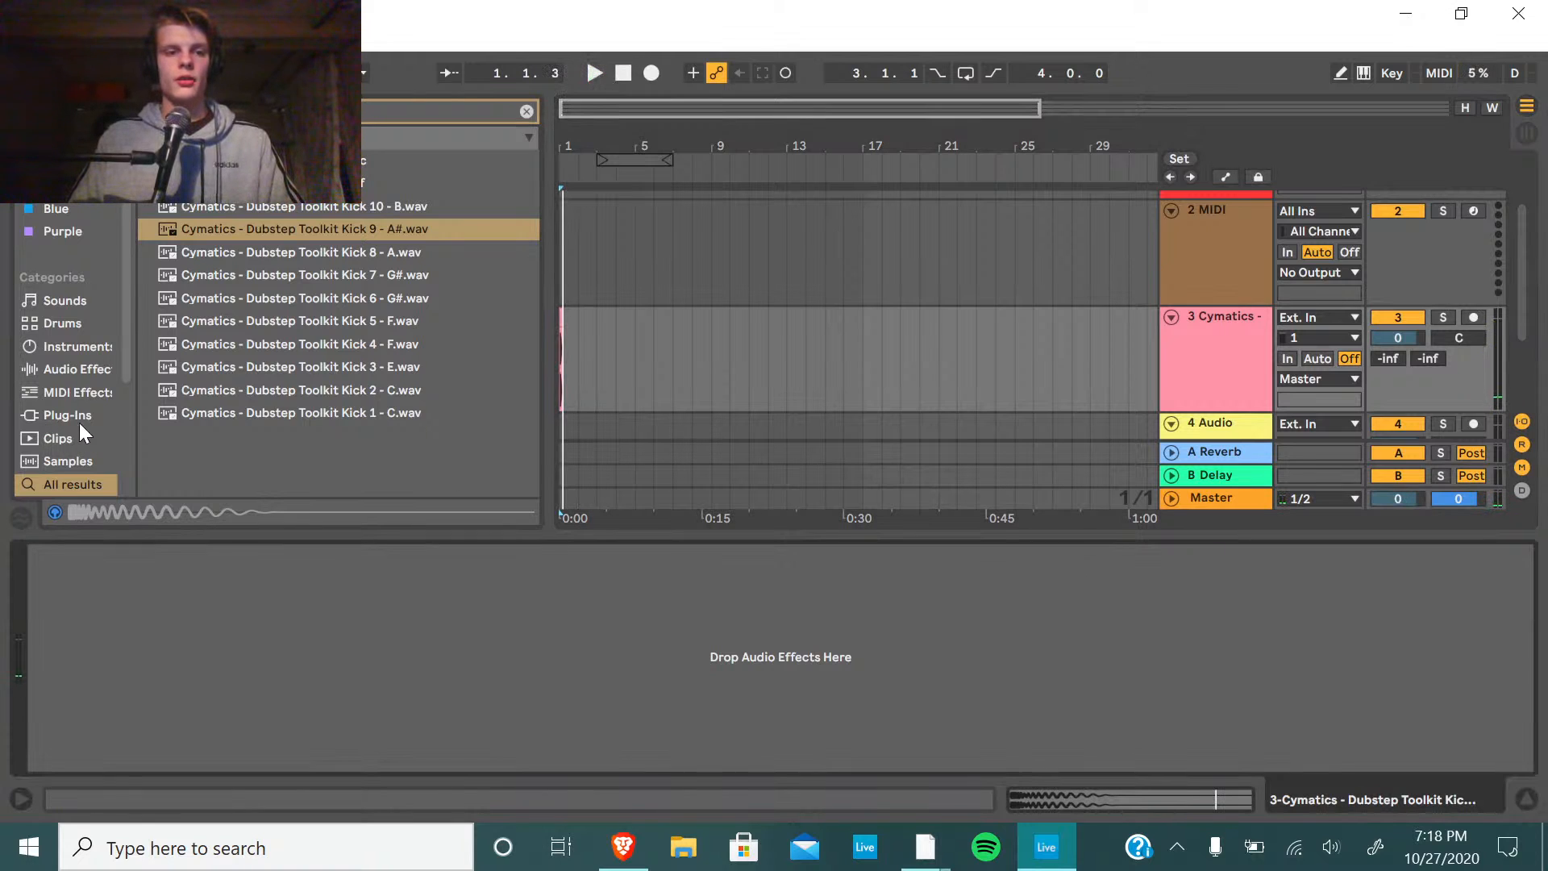
Add the Utility audio effect to the Master track, ahead of the ReaStream plug-in.
{"action": "left_click", "coordinate": [1208, 500]}
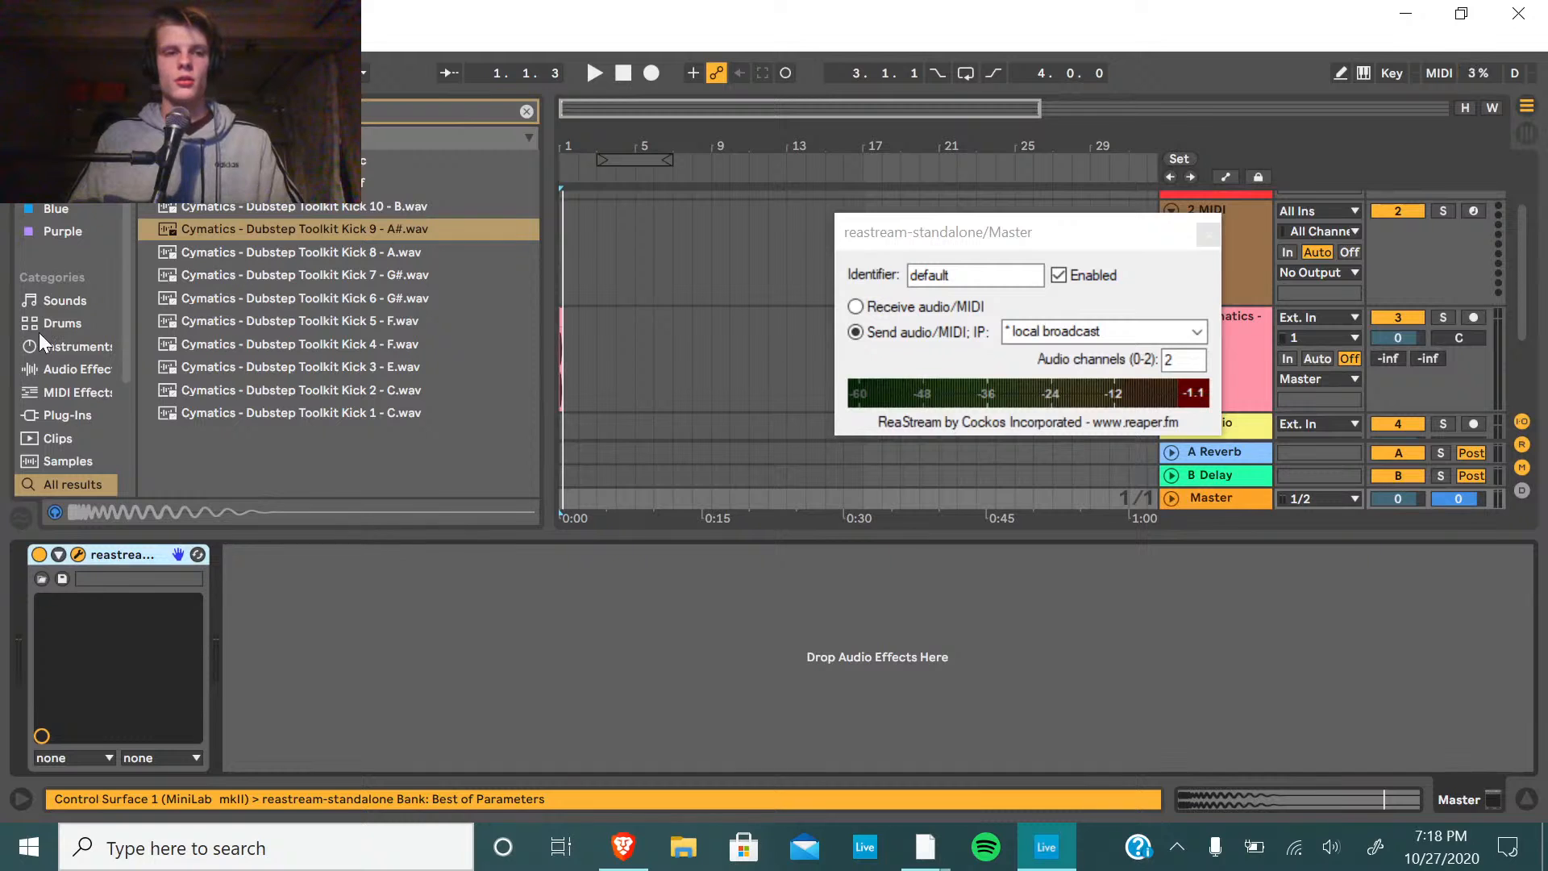
{"action": "left_click", "coordinate": [75, 411]}
{"action": "scroll", "coordinate": [95, 258], "scroll_direction": "up", "scroll_amount": 1}
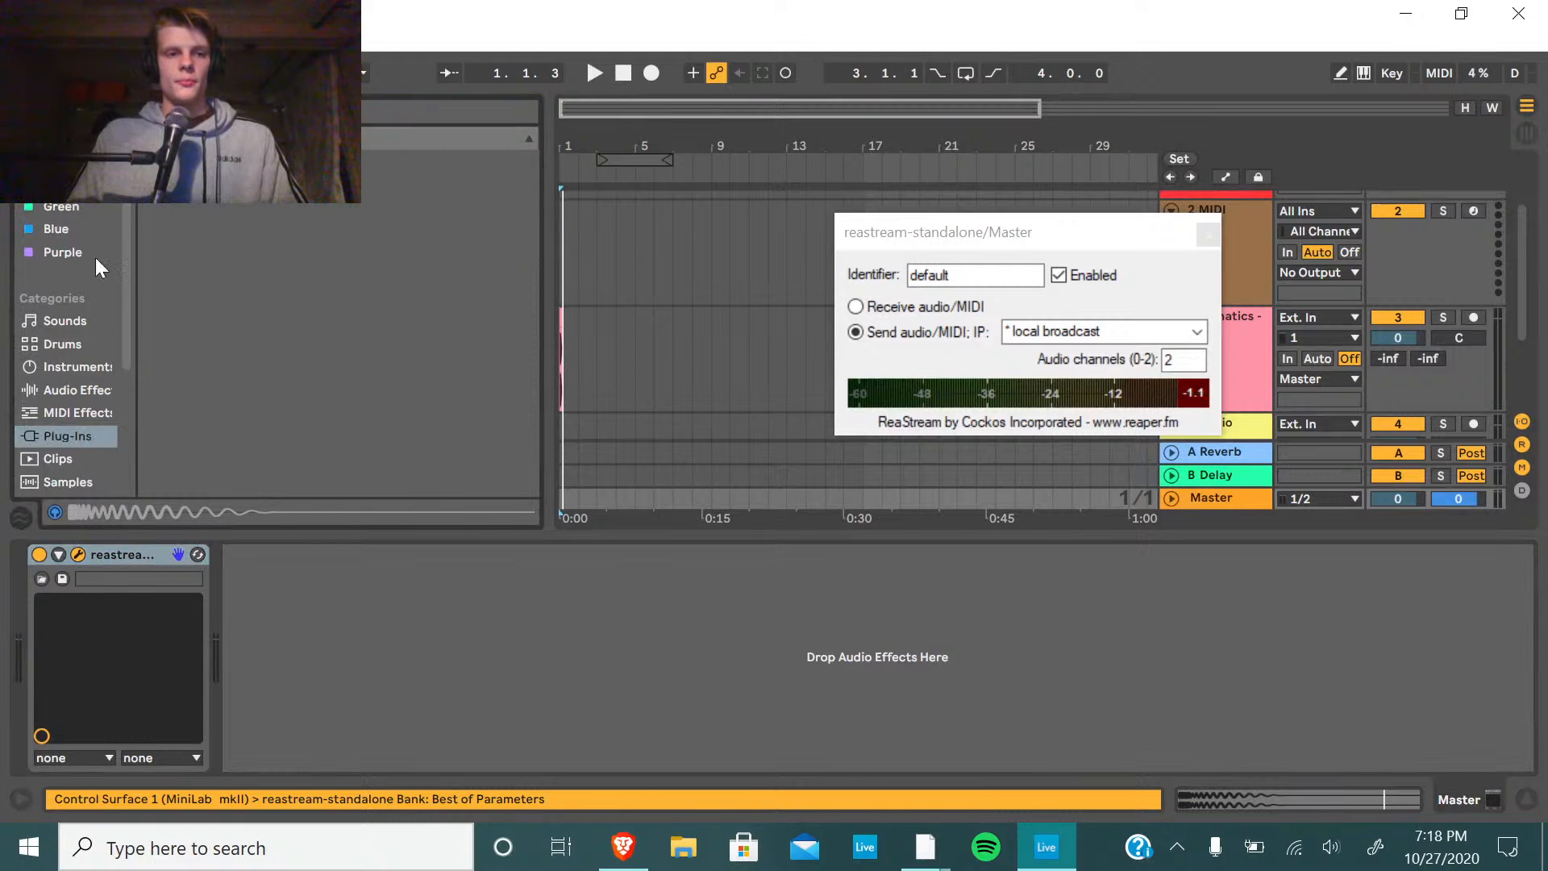
{"action": "left_click", "coordinate": [61, 389]}
{"action": "scroll", "coordinate": [298, 379], "scroll_direction": "down", "scroll_amount": 5}
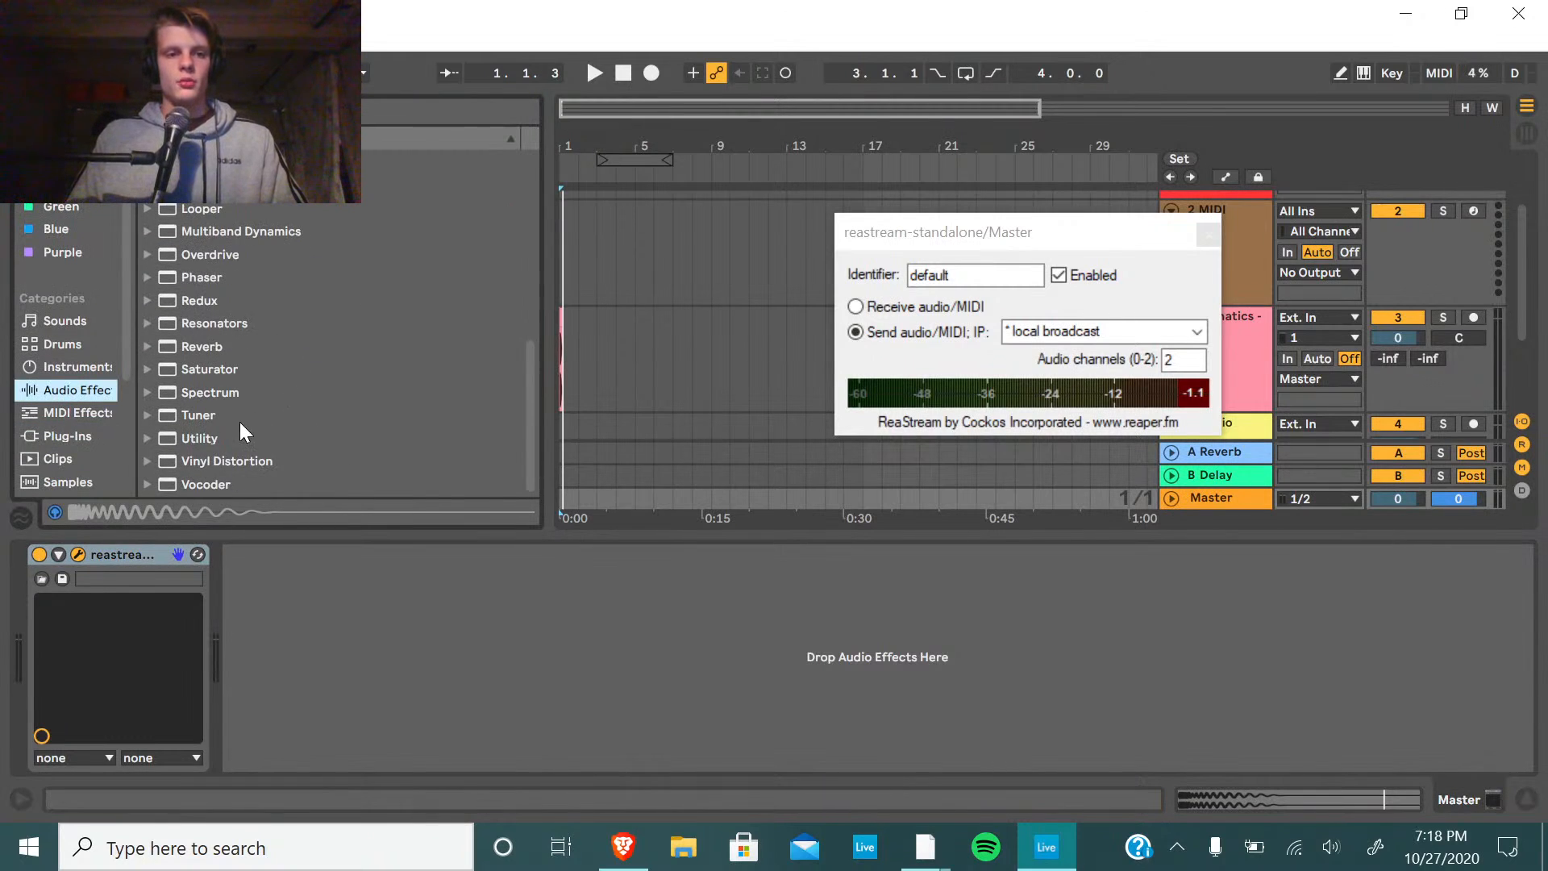
{"action": "left_click", "coordinate": [166, 444]}
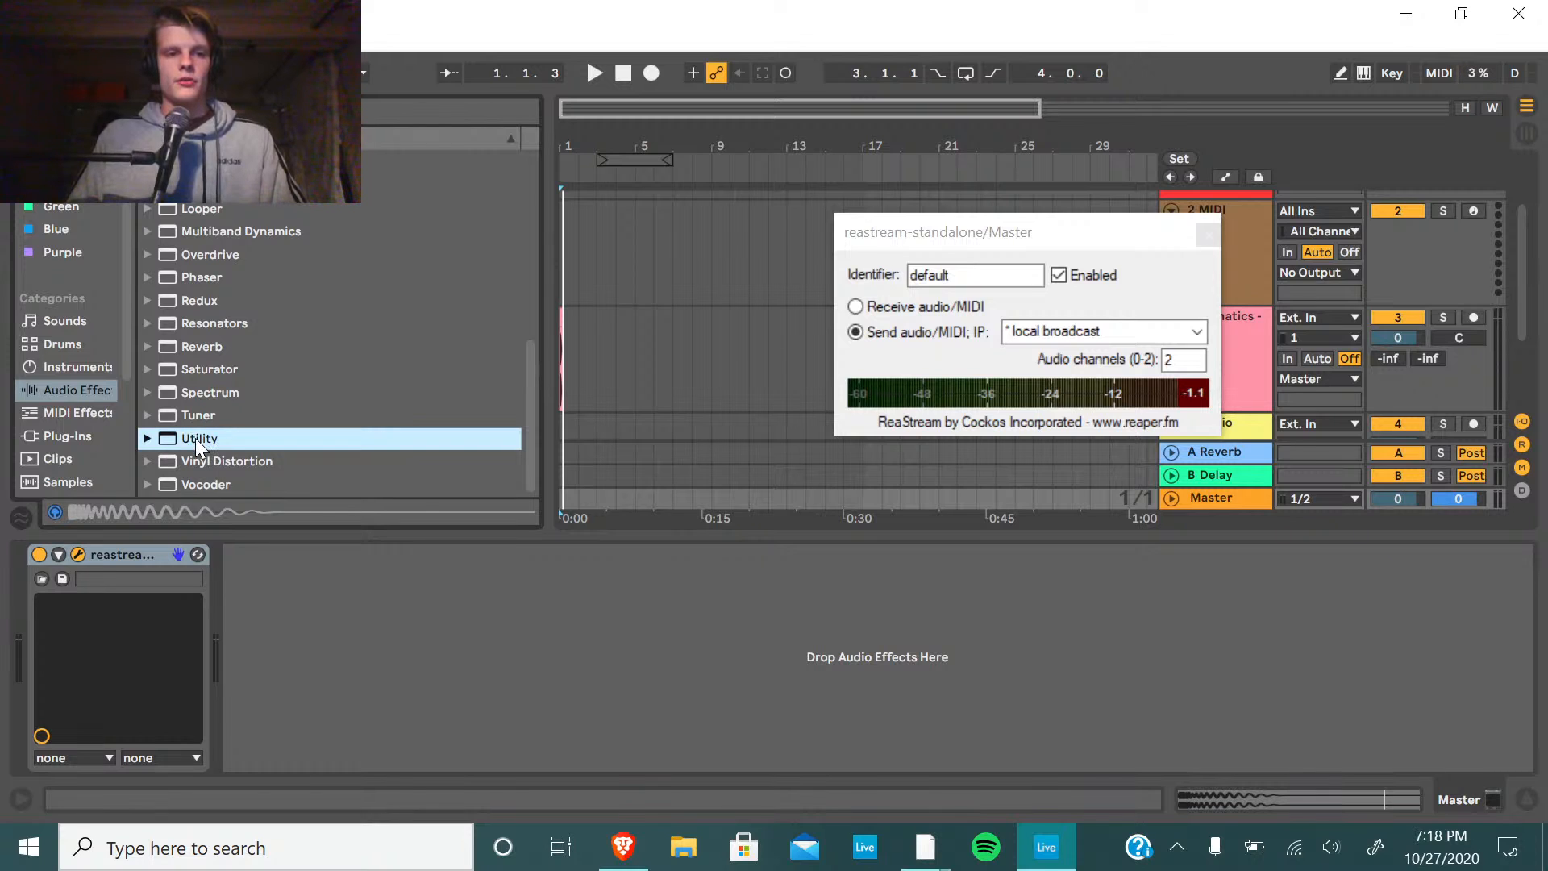
{"action": "left_click_drag", "start_coordinate": [195, 438], "coordinate": [69, 625]}
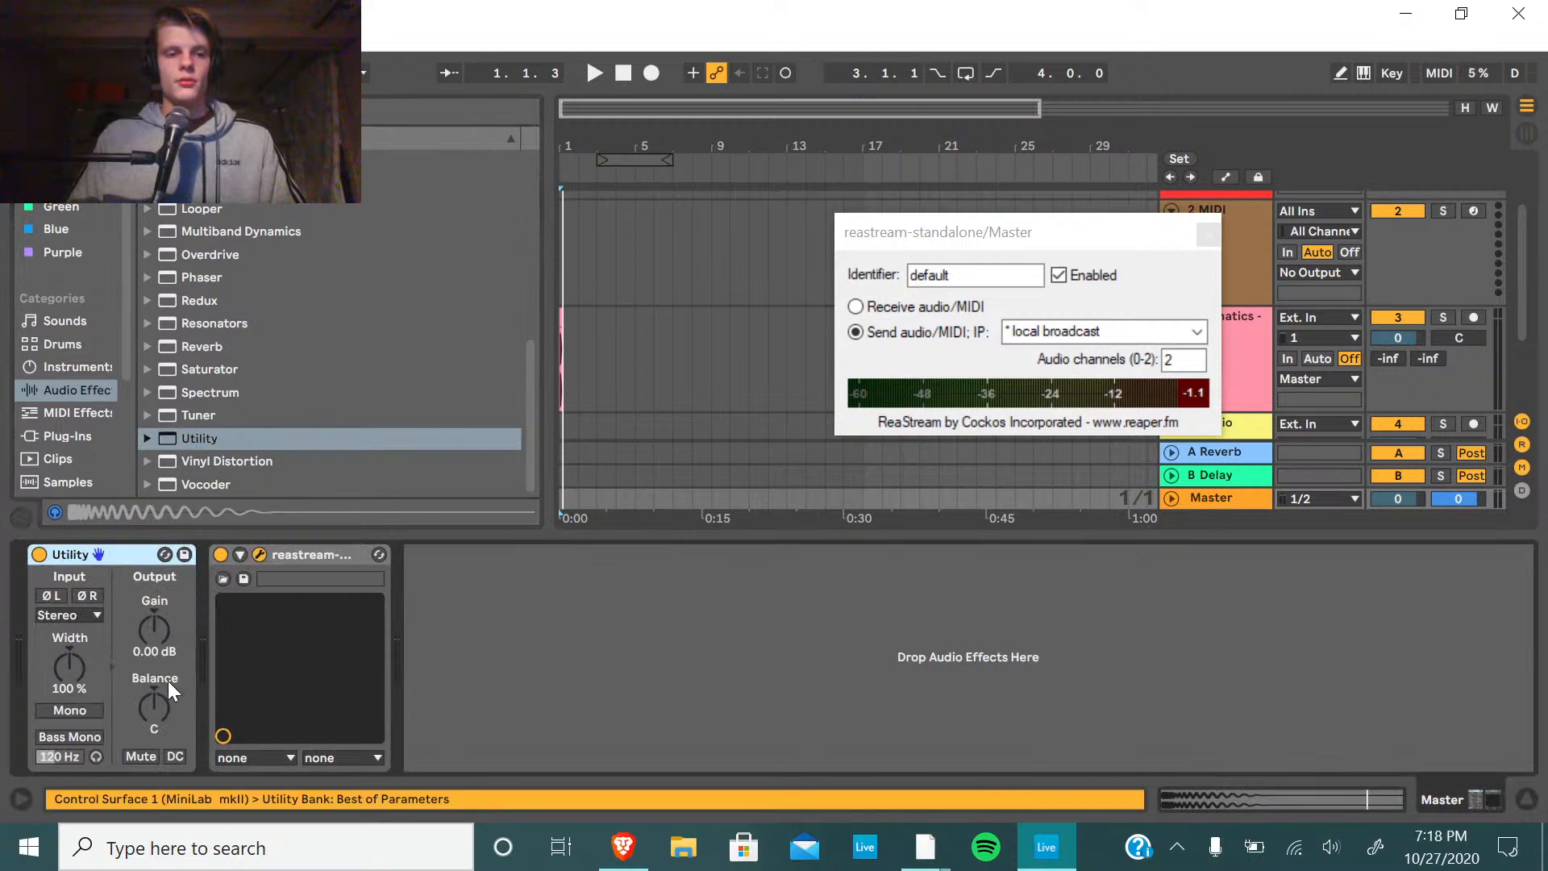
Set the Master Utility's gain to -12 dB.
{"action": "left_click", "coordinate": [151, 636]}
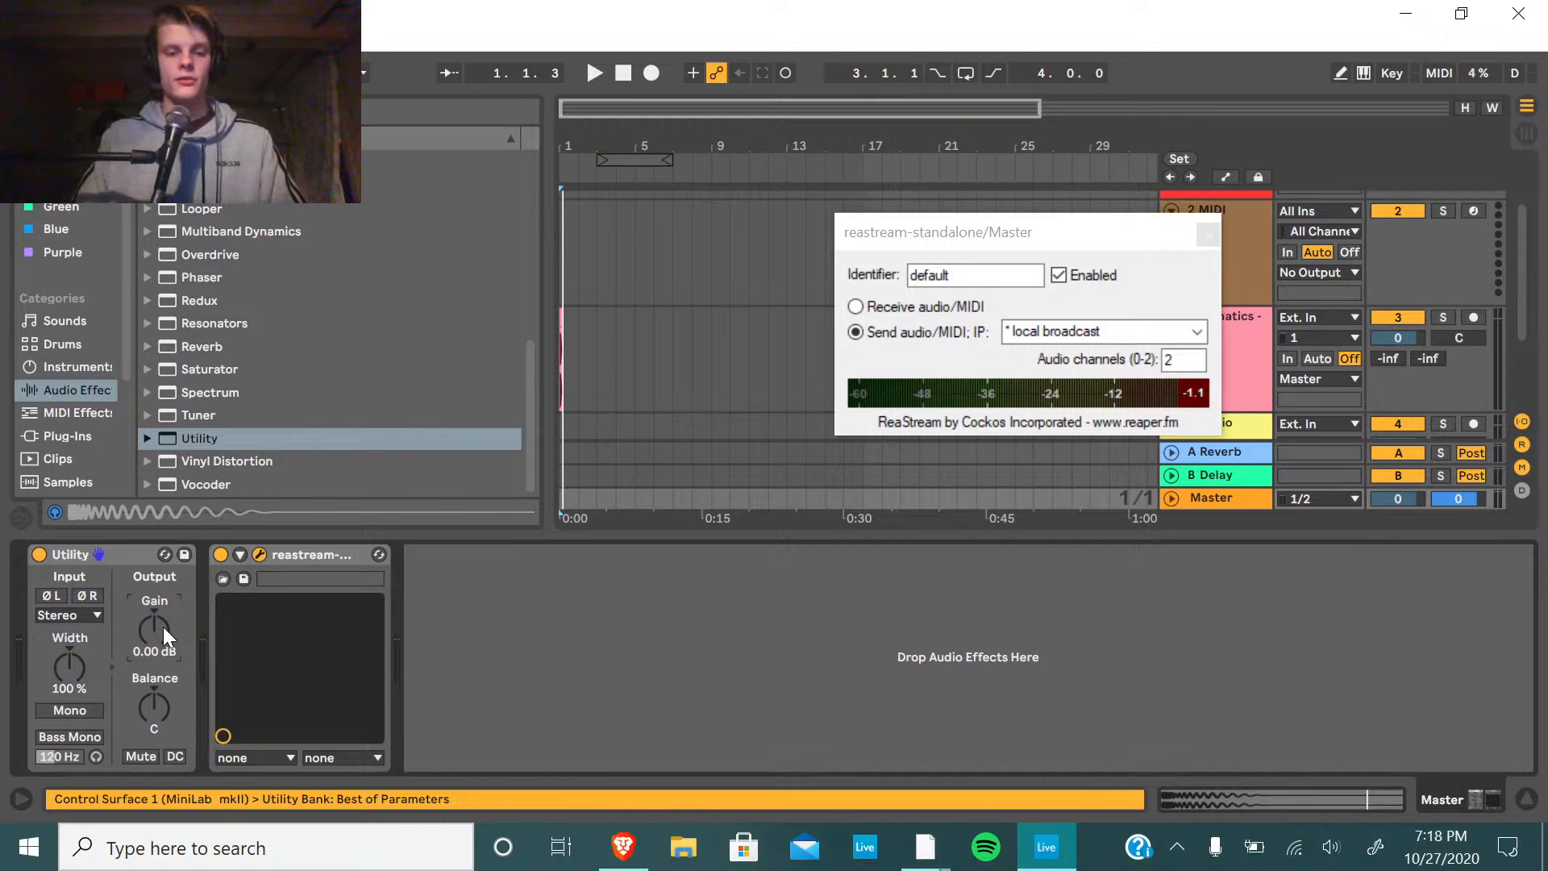
{"action": "type", "text": "-12"}
{"action": "key", "text": "Return"}
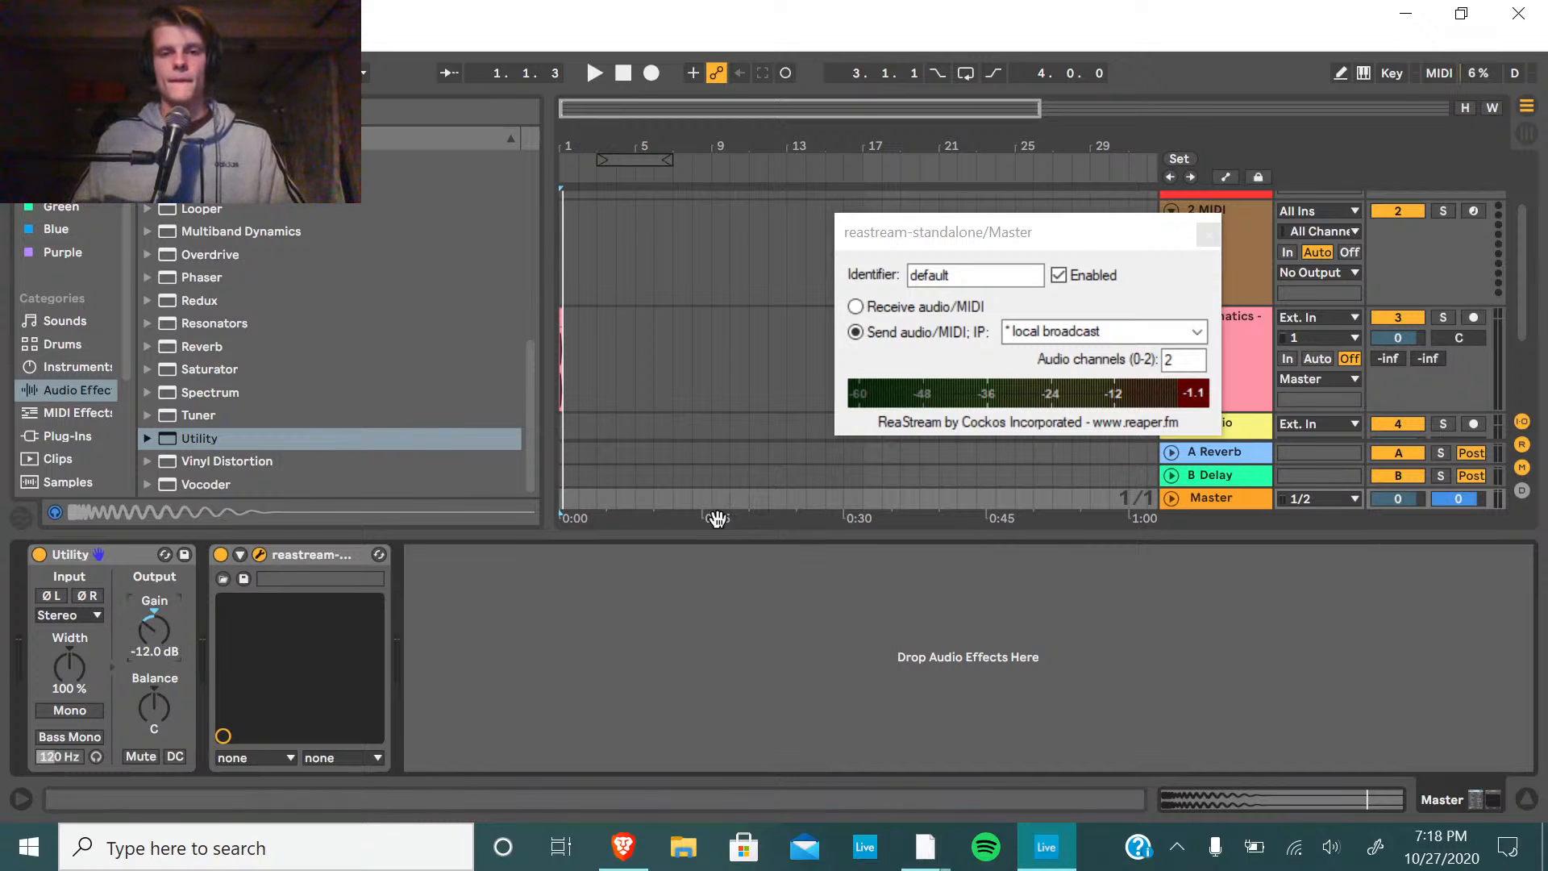
Play the kick through the reduced Master gain, close the ReaStream window and collapse the device view.
{"action": "left_click", "coordinate": [594, 72]}
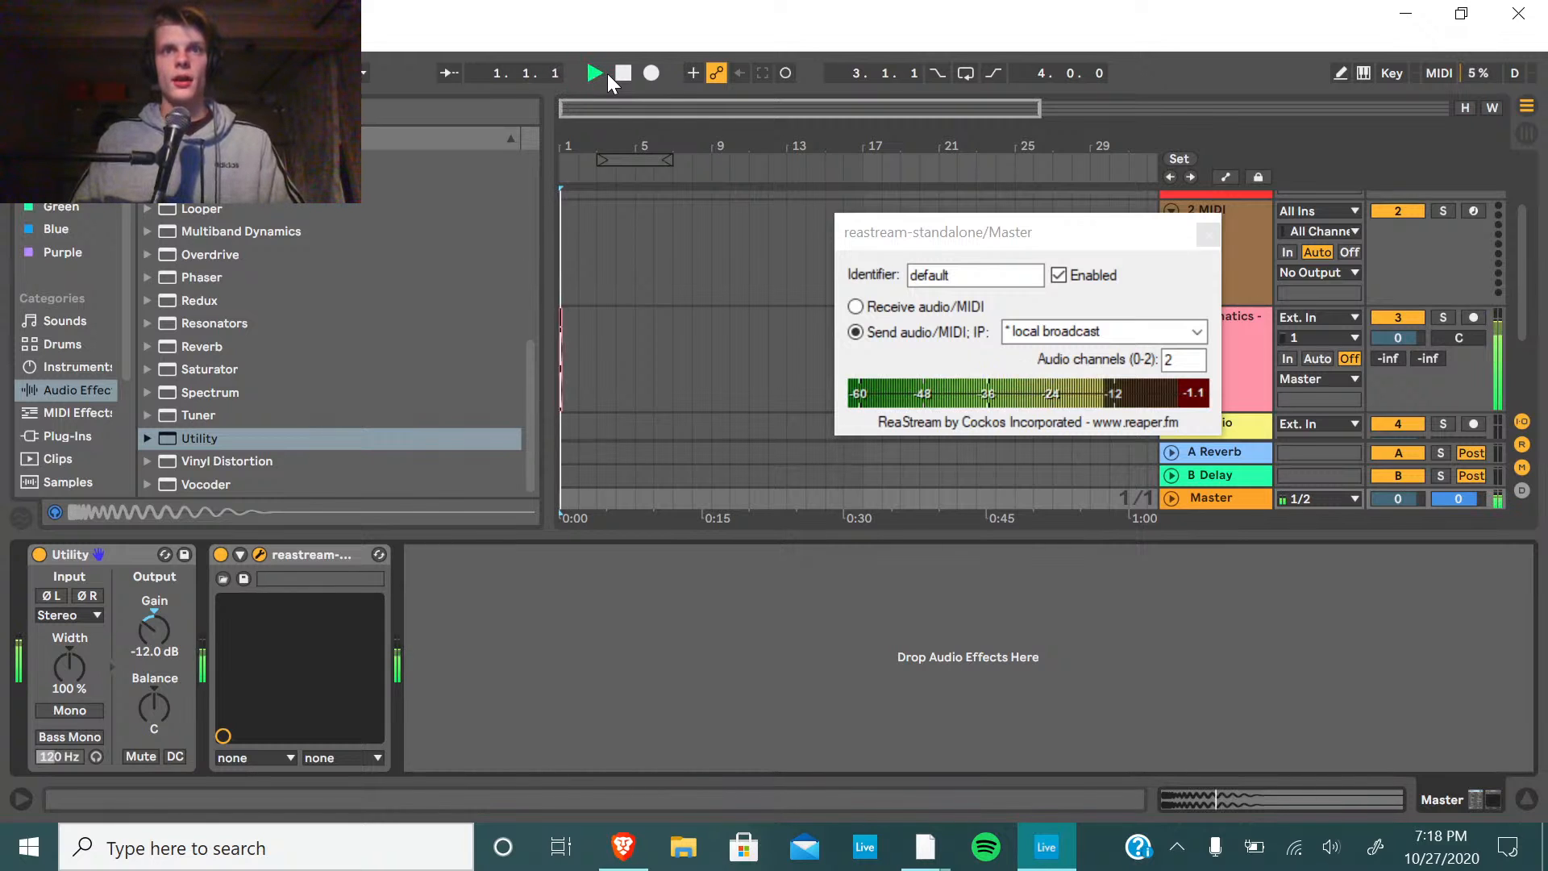
{"action": "key", "text": "space"}
{"action": "left_click_drag", "start_coordinate": [757, 555], "coordinate": [720, 863]}
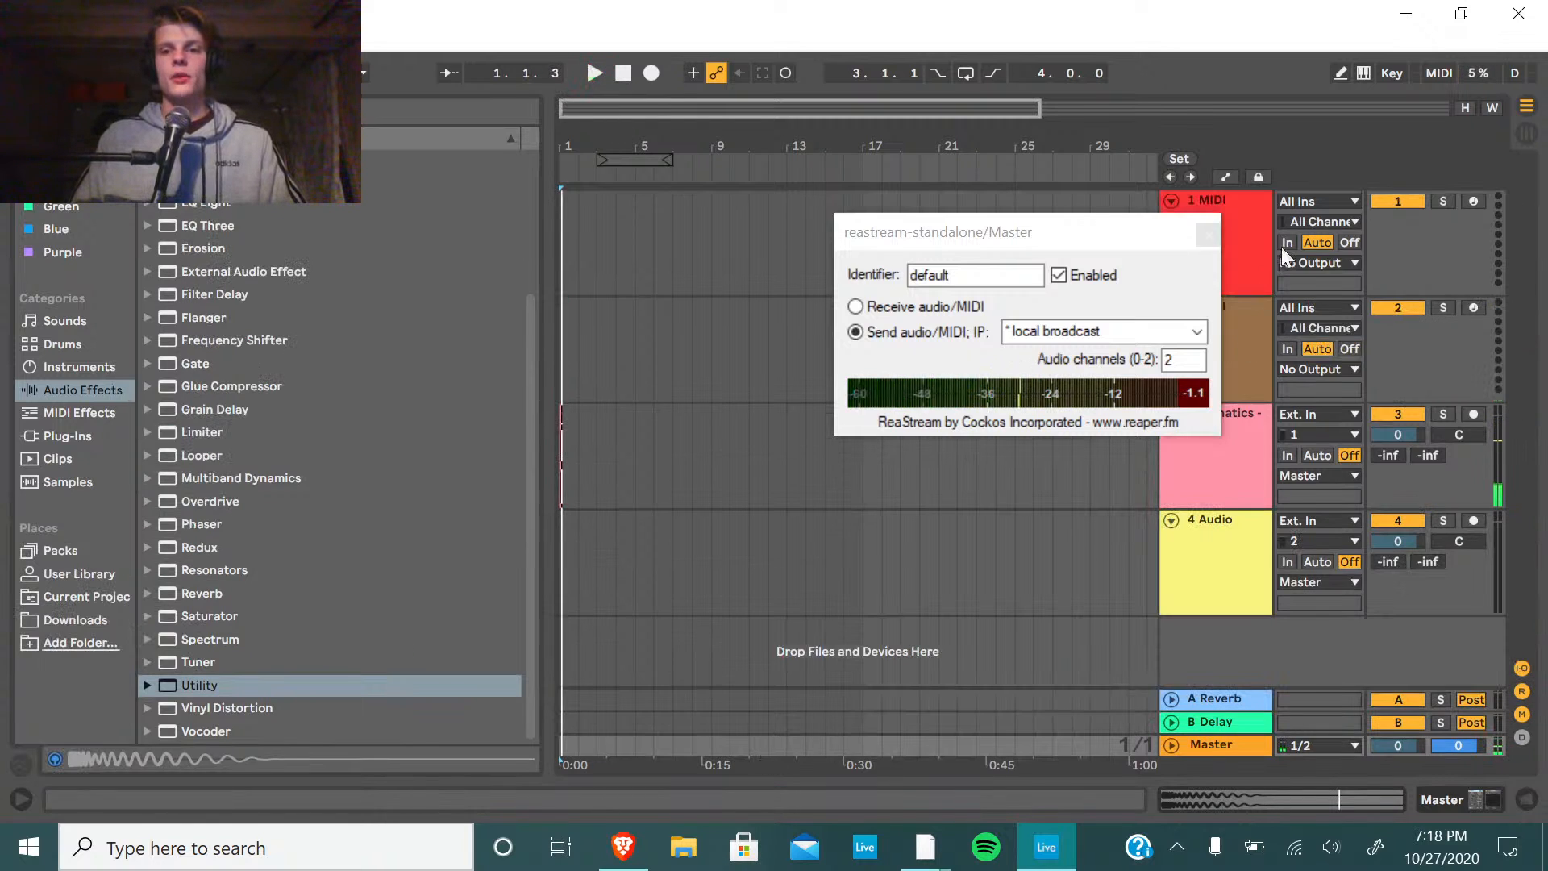
{"action": "left_click", "coordinate": [1208, 234]}
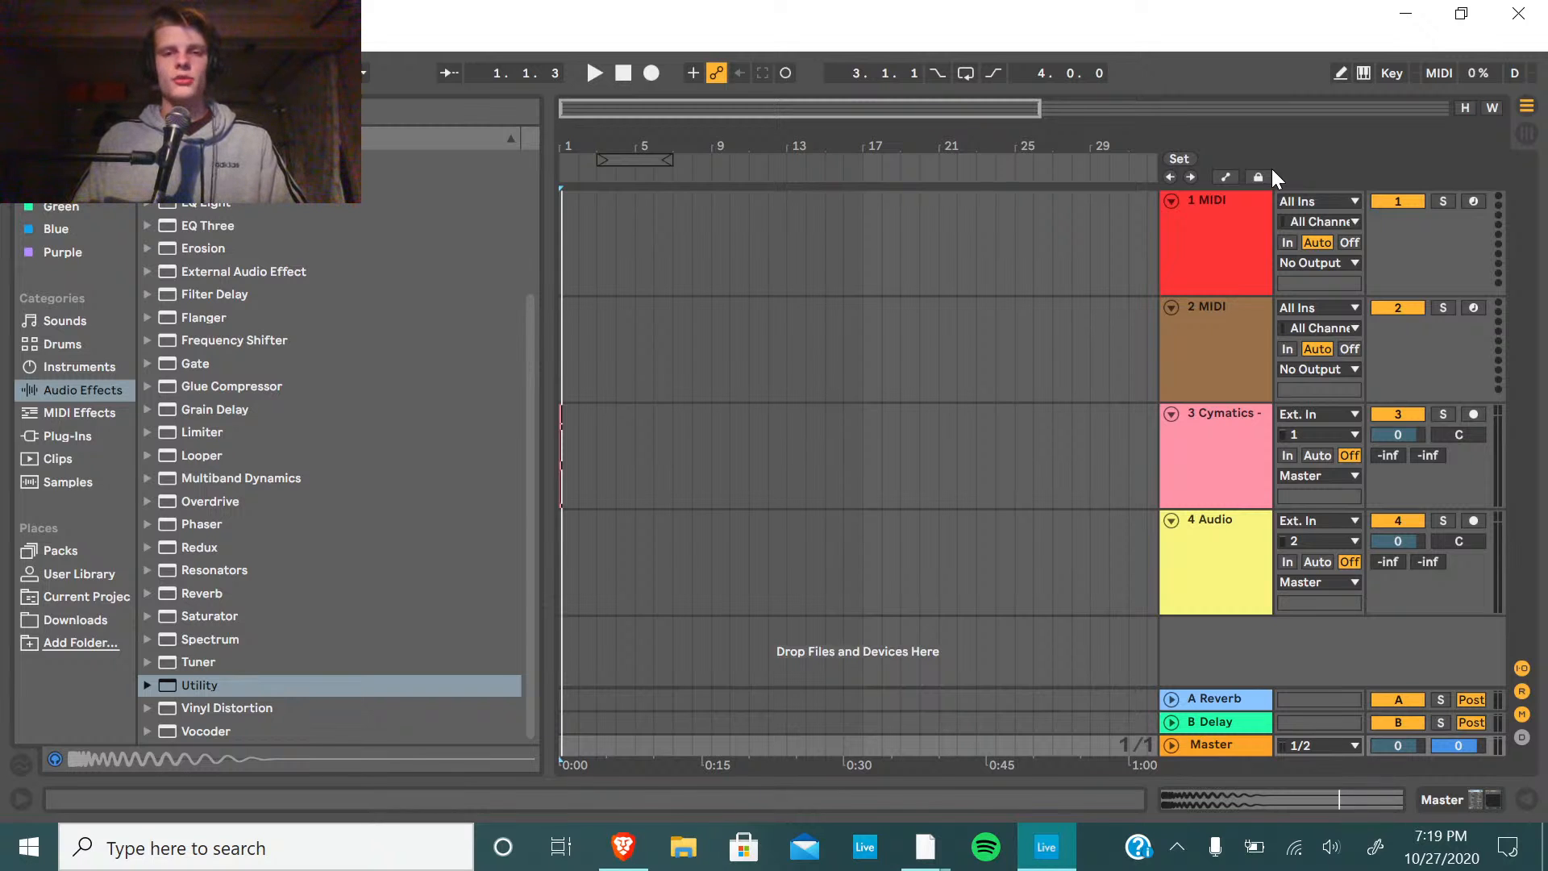
Replay the kick from the start of the arrangement and stop playback.
{"action": "key", "text": "alt+Tab"}
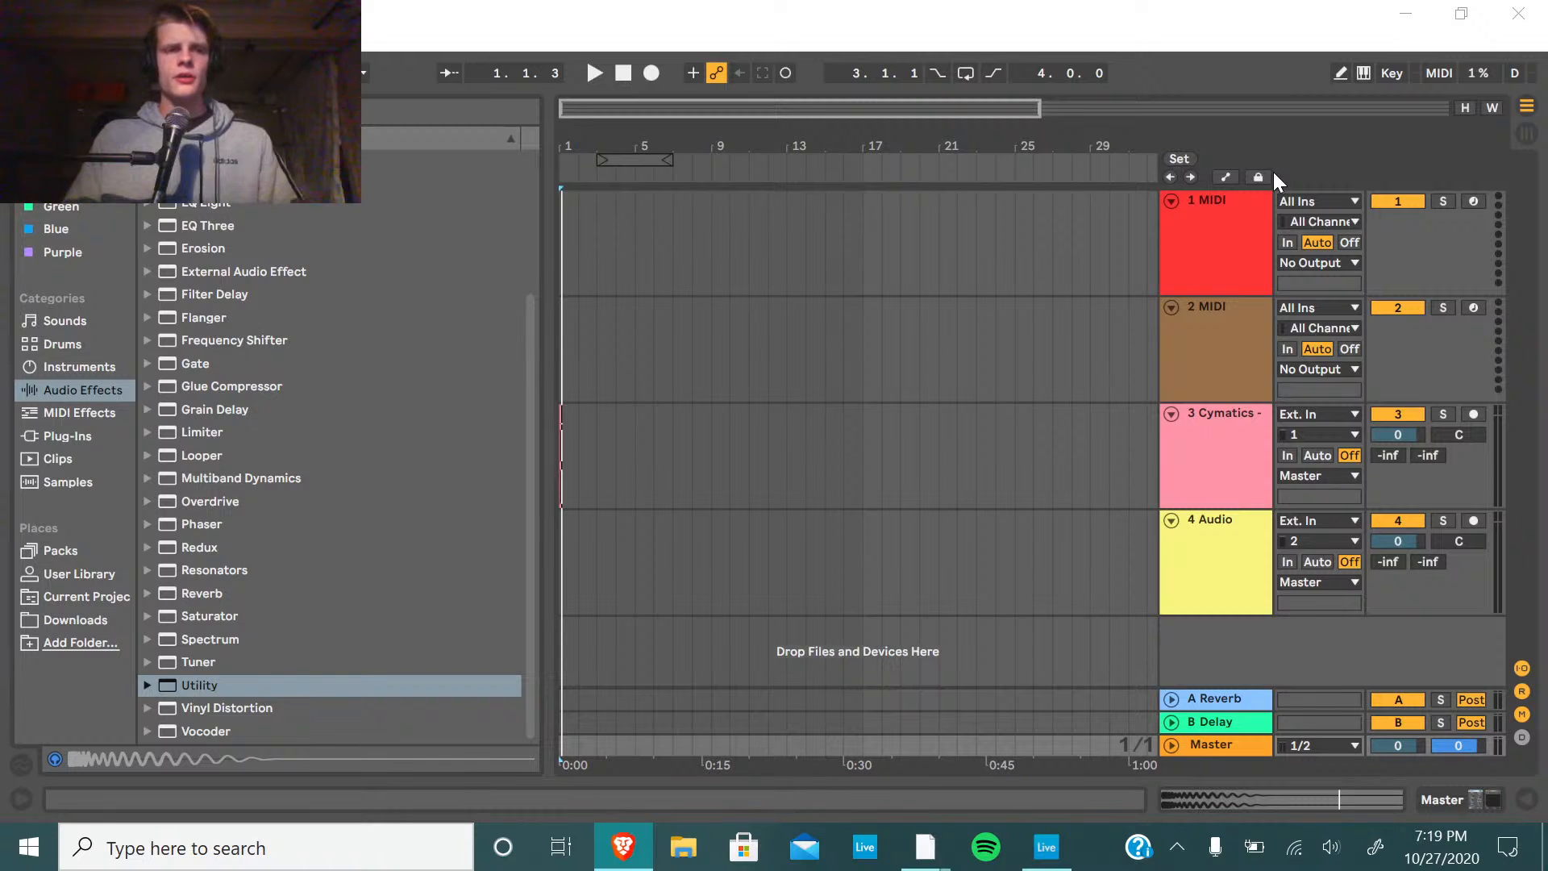
{"action": "left_click", "coordinate": [594, 73]}
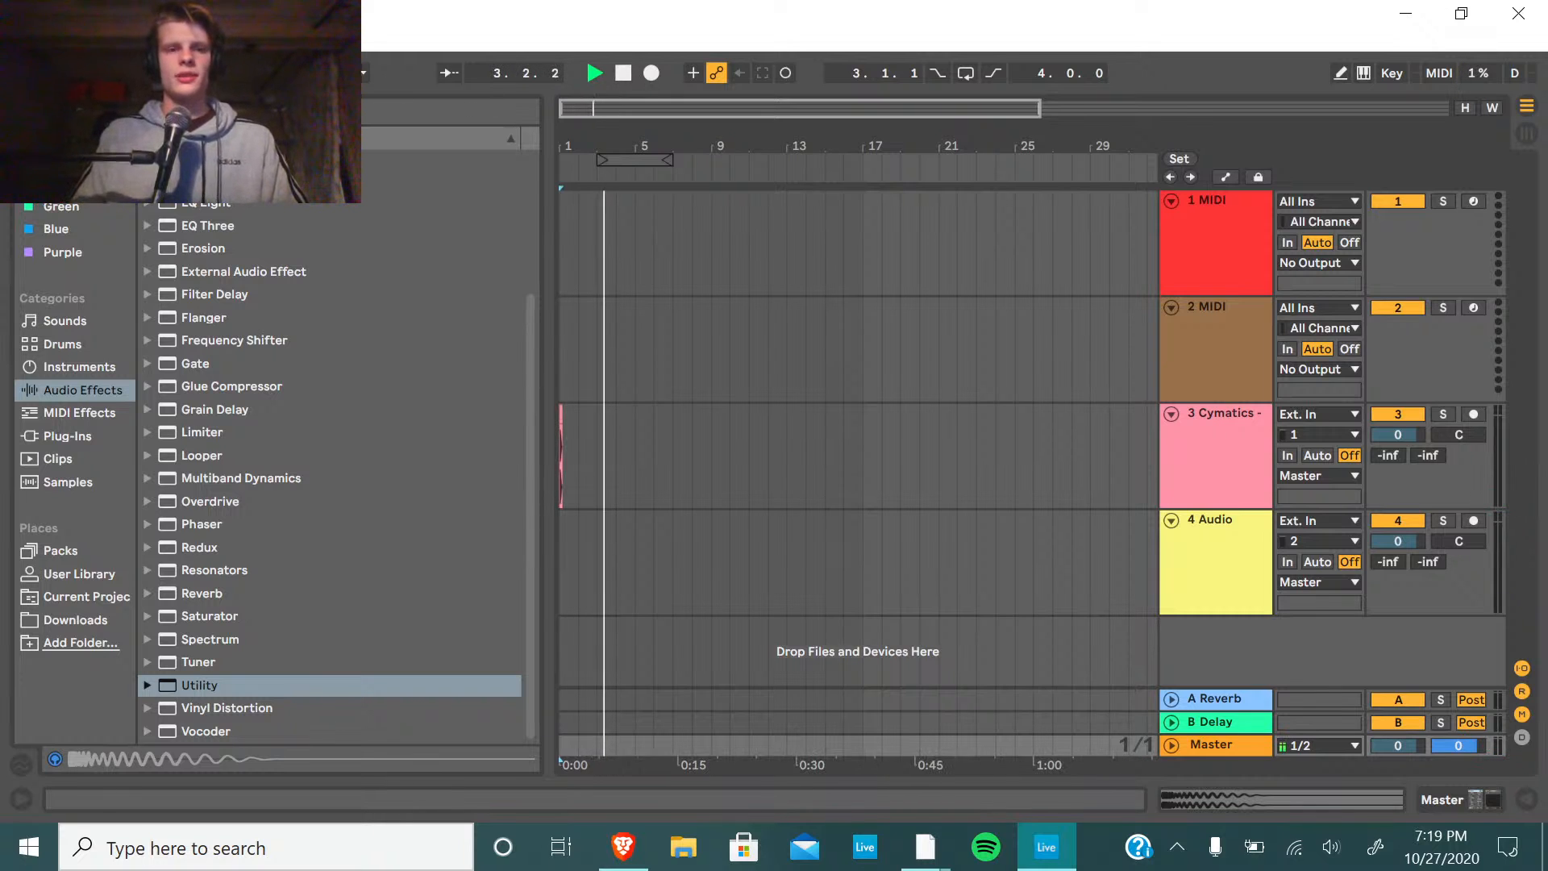
{"action": "key", "text": "space"}
{"action": "key", "text": "space"}
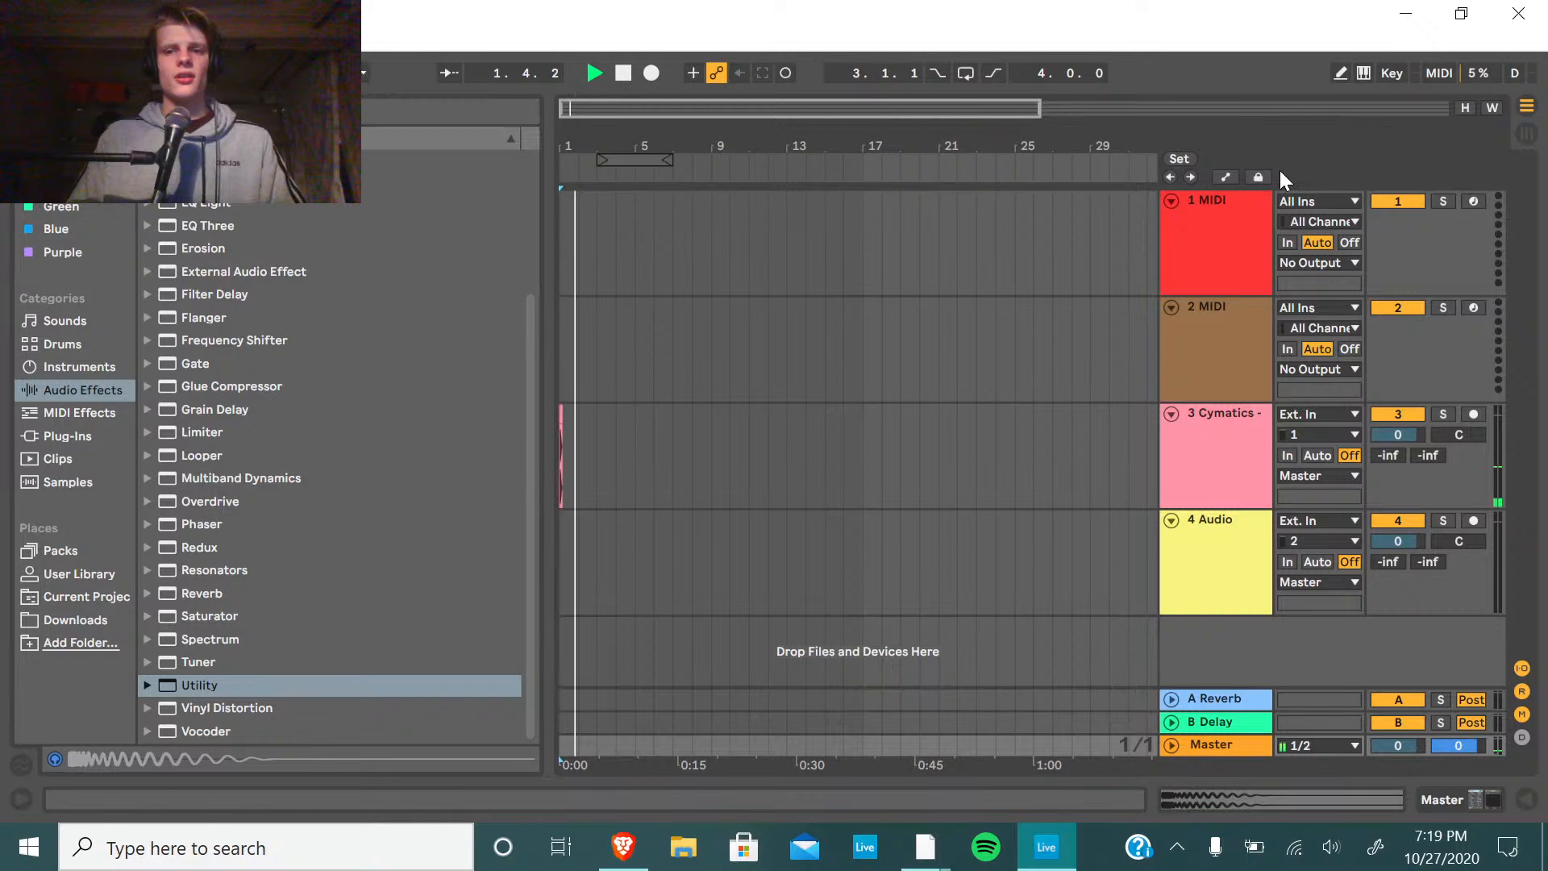
{"action": "left_click", "coordinate": [627, 80]}
Move the kick clip on the Cymatics track from bar 1 to bar 25.
{"action": "left_click_drag", "start_coordinate": [574, 109], "coordinate": [573, 166]}
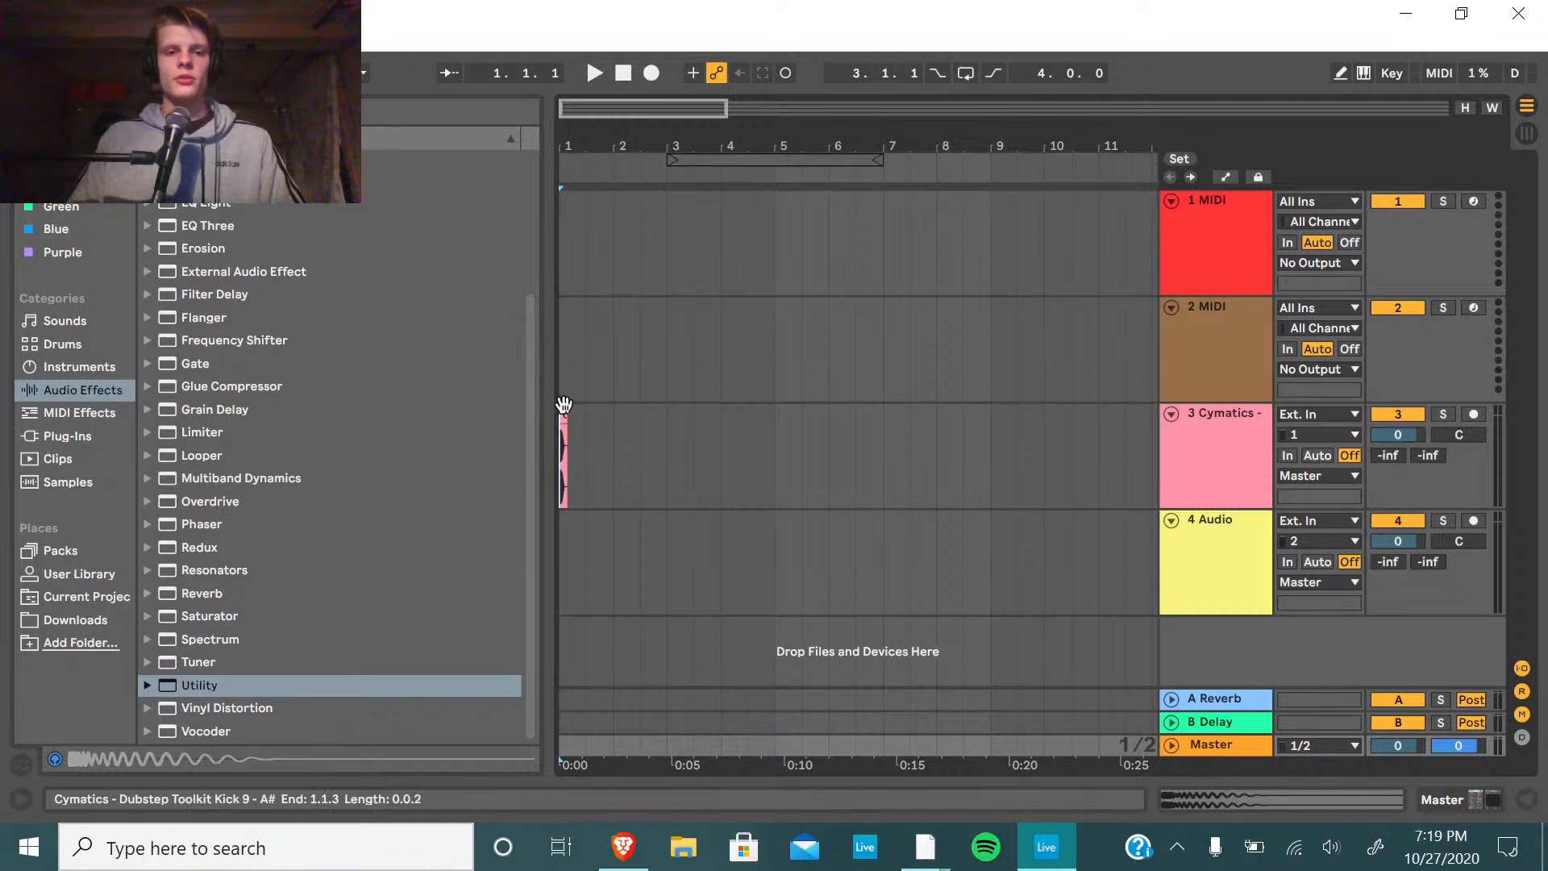
{"action": "left_click", "coordinate": [564, 412]}
{"action": "key", "text": "minus"}
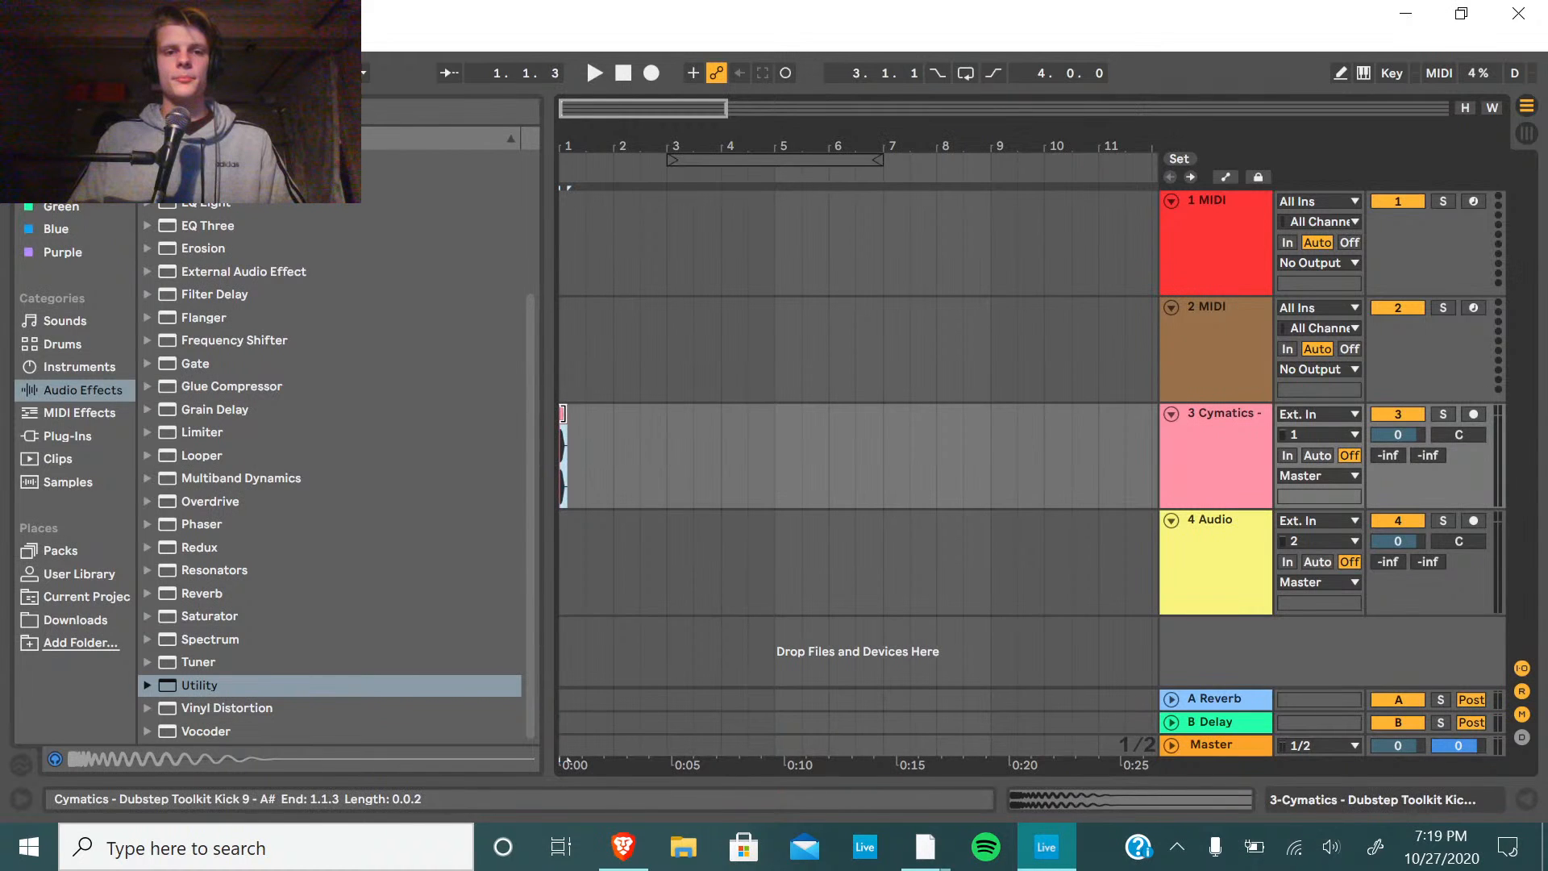
{"action": "mouse_move", "coordinate": [564, 412]}
{"action": "left_mouse_down"}
{"action": "mouse_move", "coordinate": [1213, 445]}
{"action": "mouse_move", "coordinate": [1088, 449]}
{"action": "left_mouse_up"}
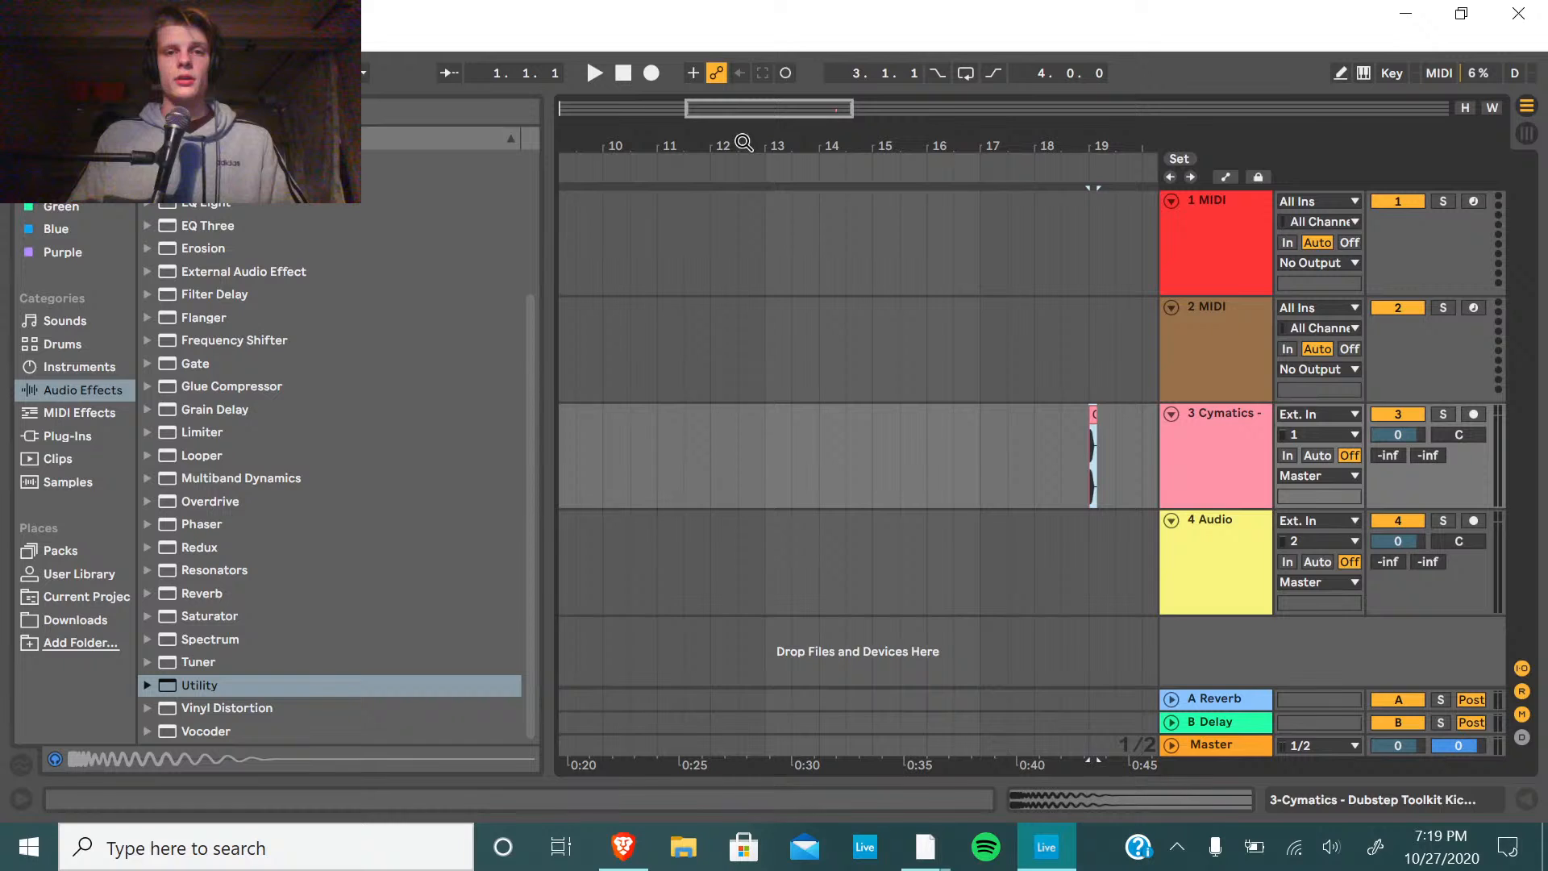
{"action": "left_click_drag", "start_coordinate": [744, 142], "coordinate": [743, 113]}
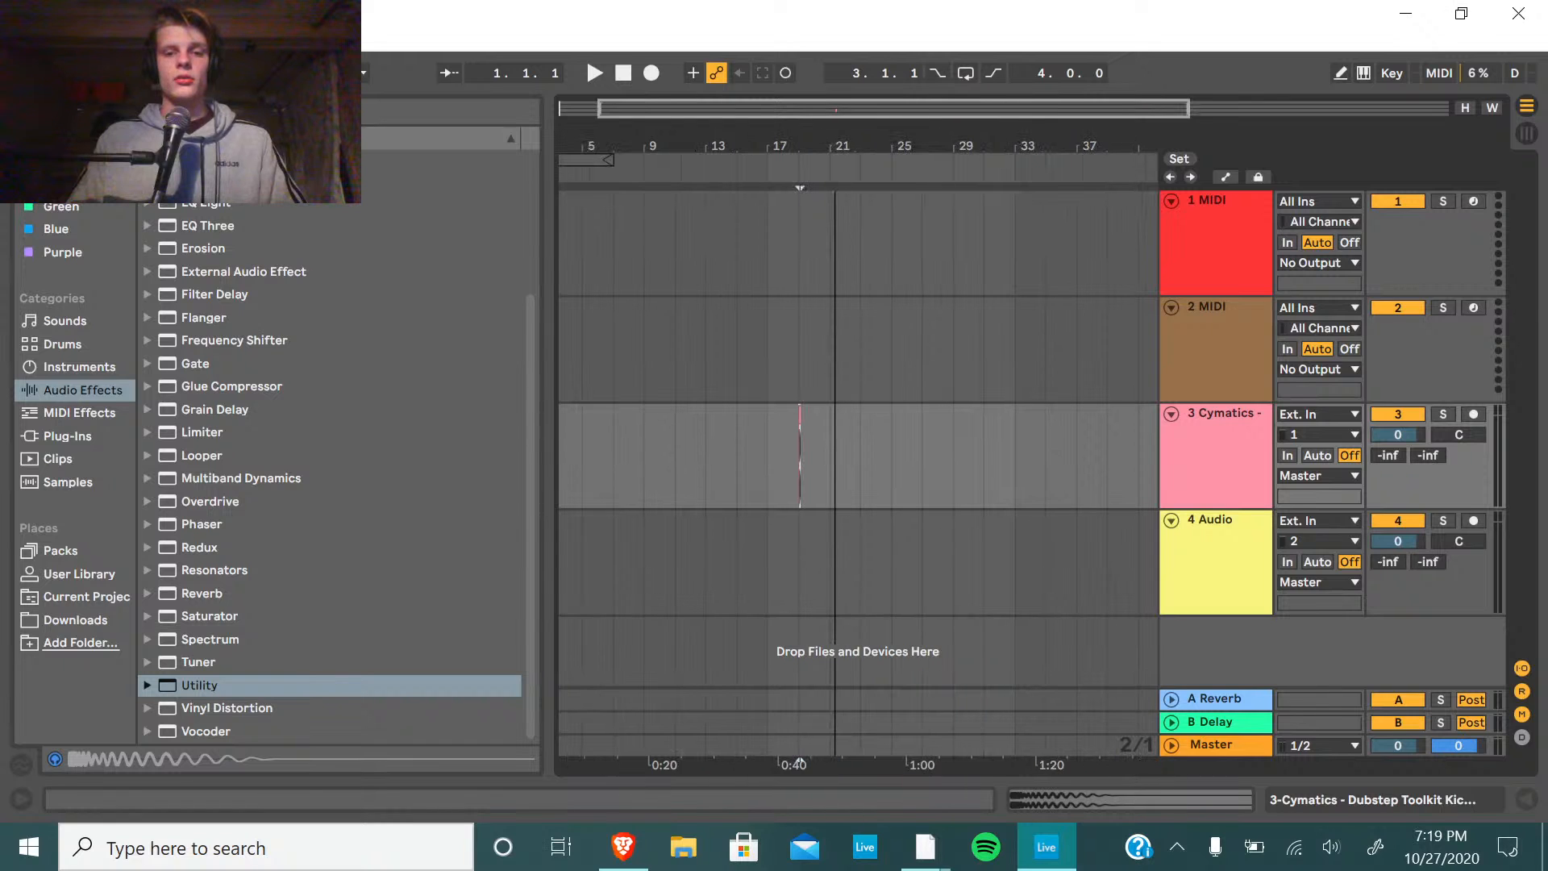
{"action": "left_click", "coordinate": [931, 427]}
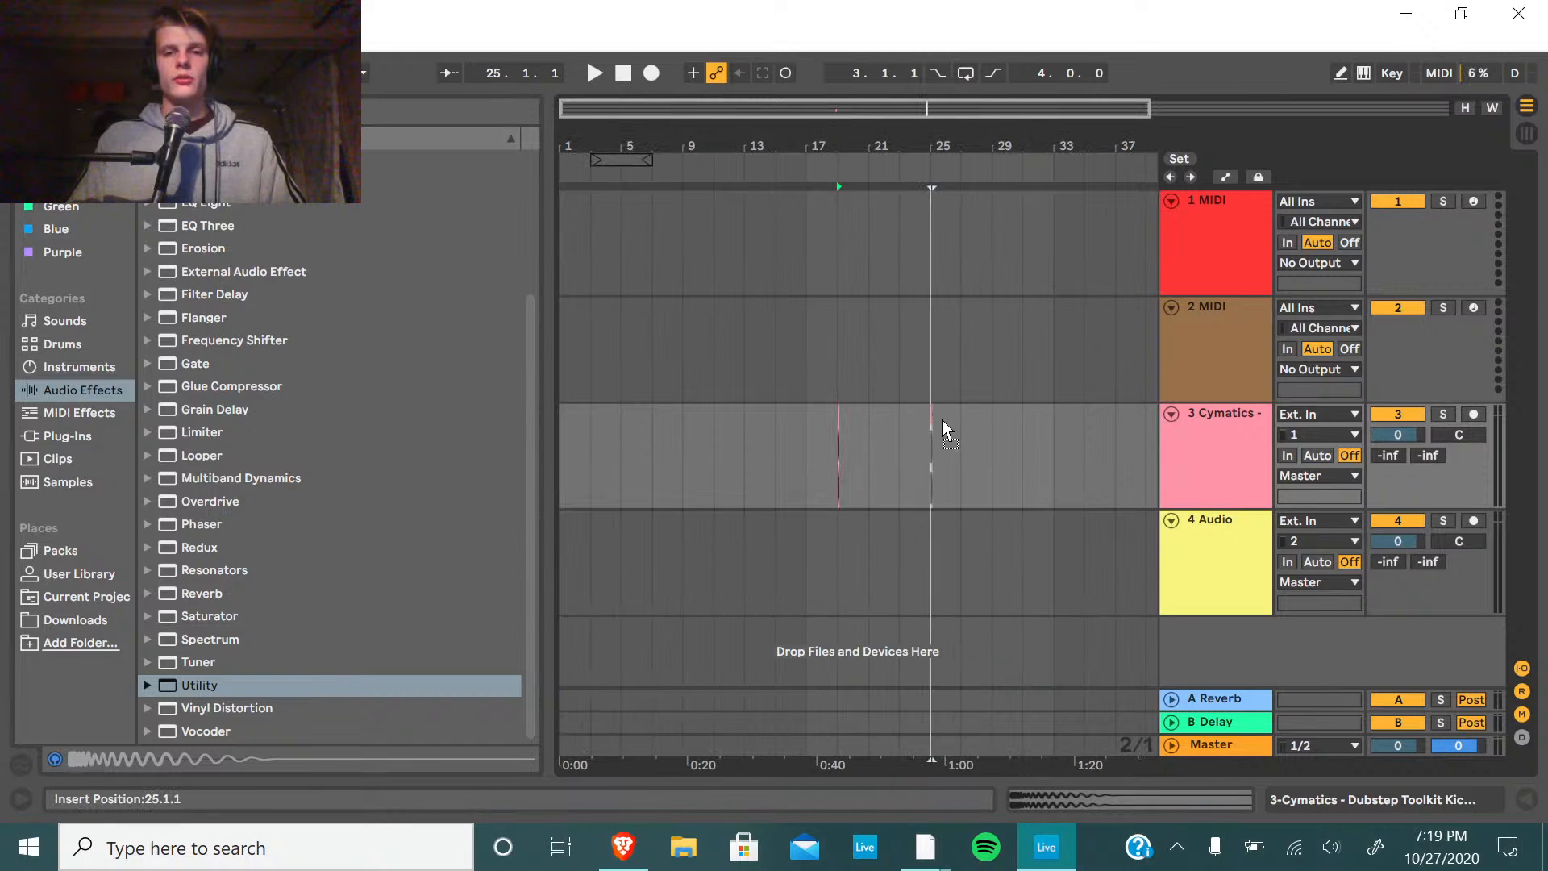
{"action": "key", "text": "ctrl+z"}
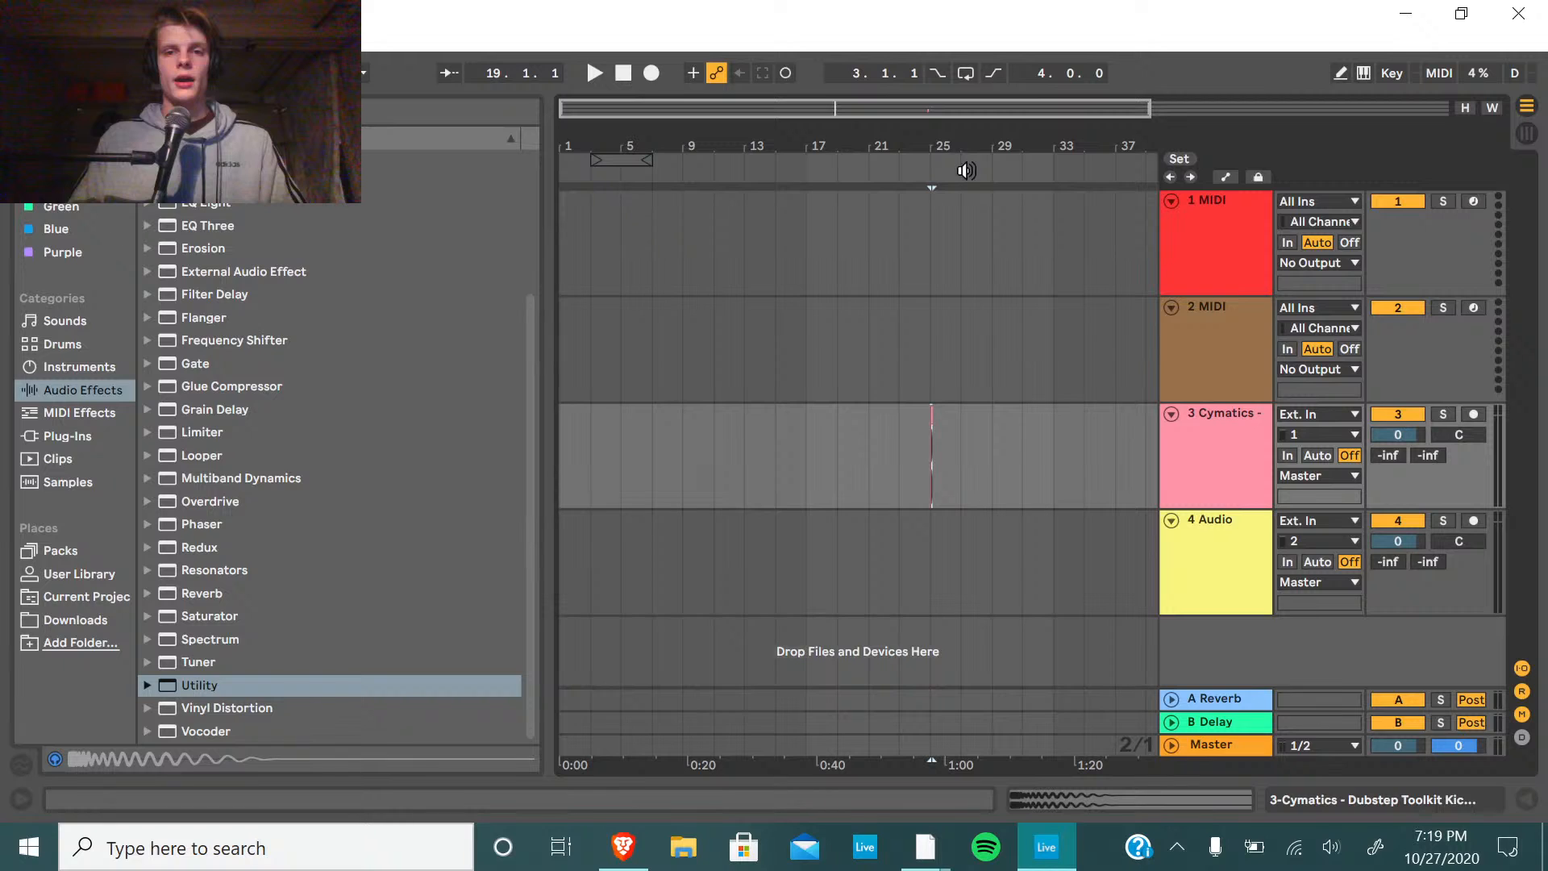
Duplicate the kick clip at bar 25 onto the starts of bars 26 and 27.
{"action": "left_click_drag", "start_coordinate": [980, 111], "coordinate": [886, 372]}
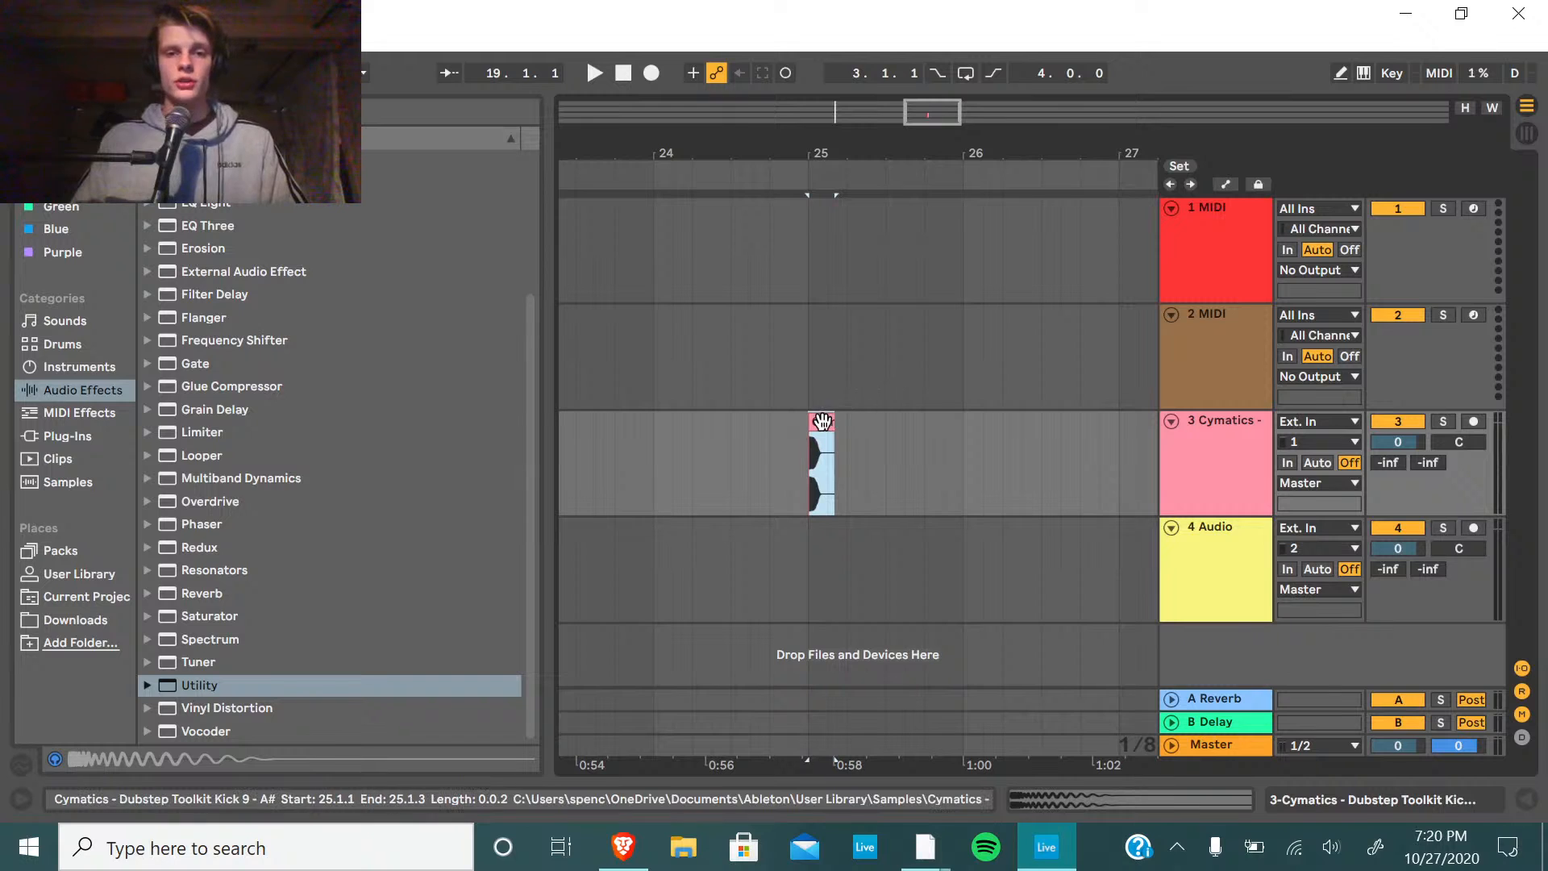
{"action": "key", "text": "ctrl+d"}
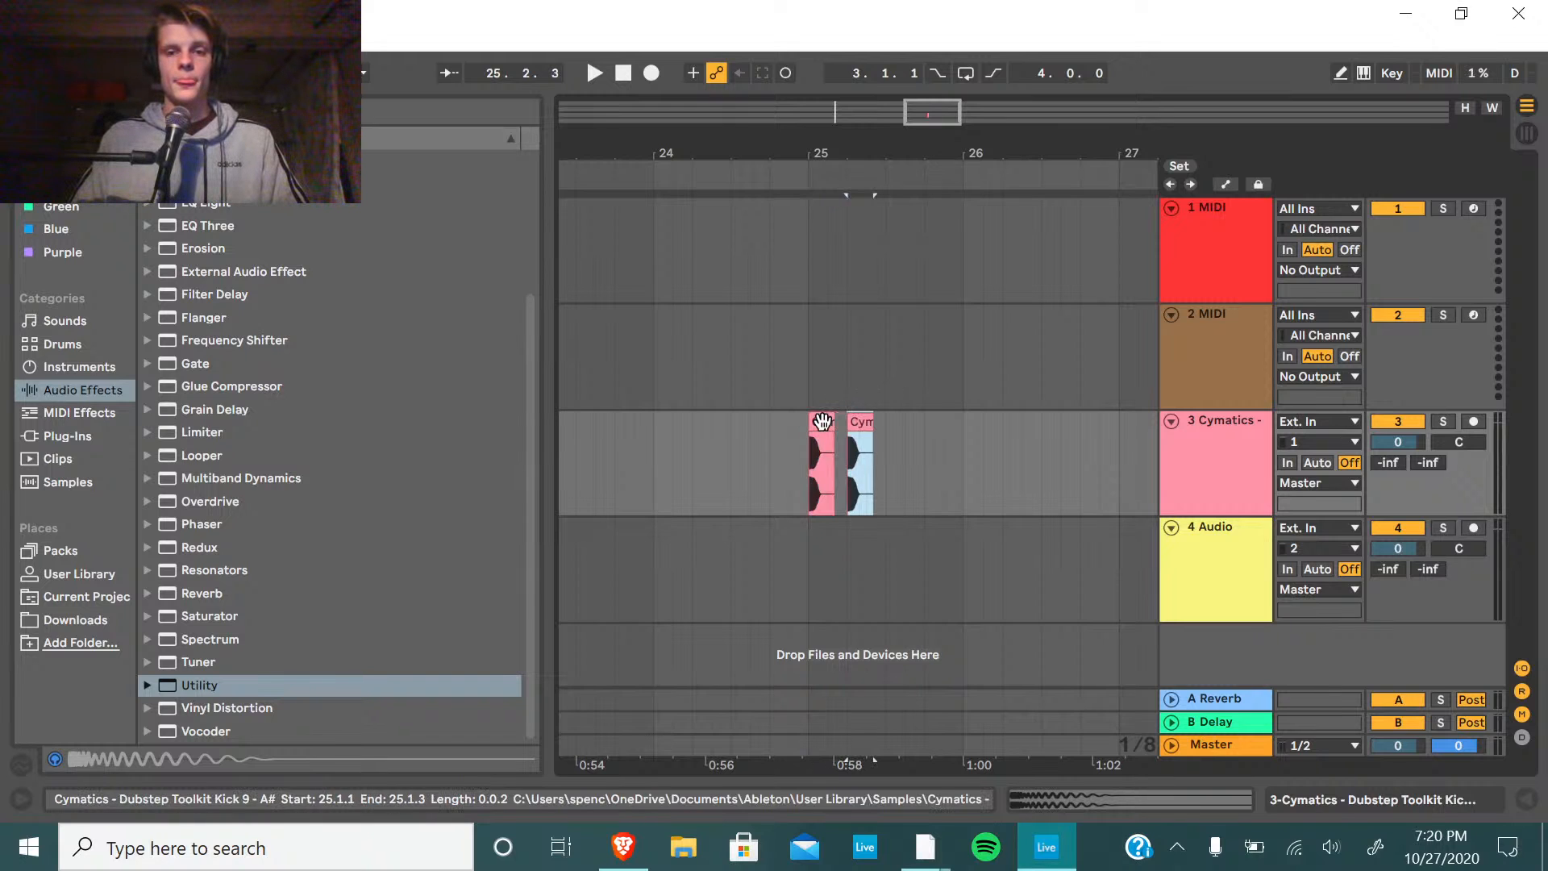
{"action": "key", "text": "Right"}
{"action": "key", "text": "Right"}
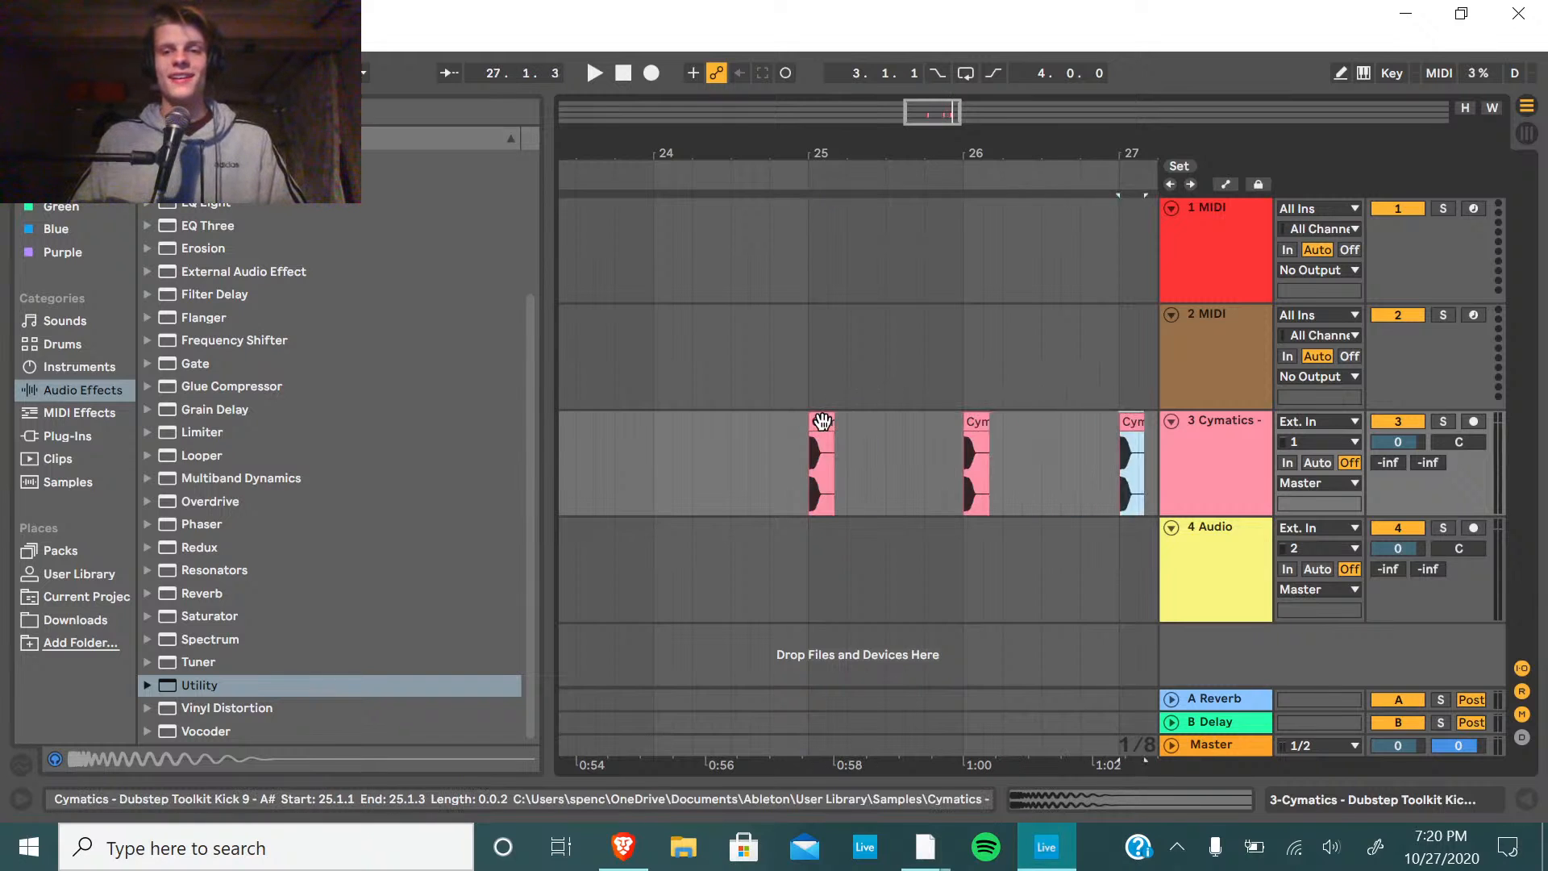
{"action": "key", "text": "Right"}
{"action": "key", "text": "Left"}
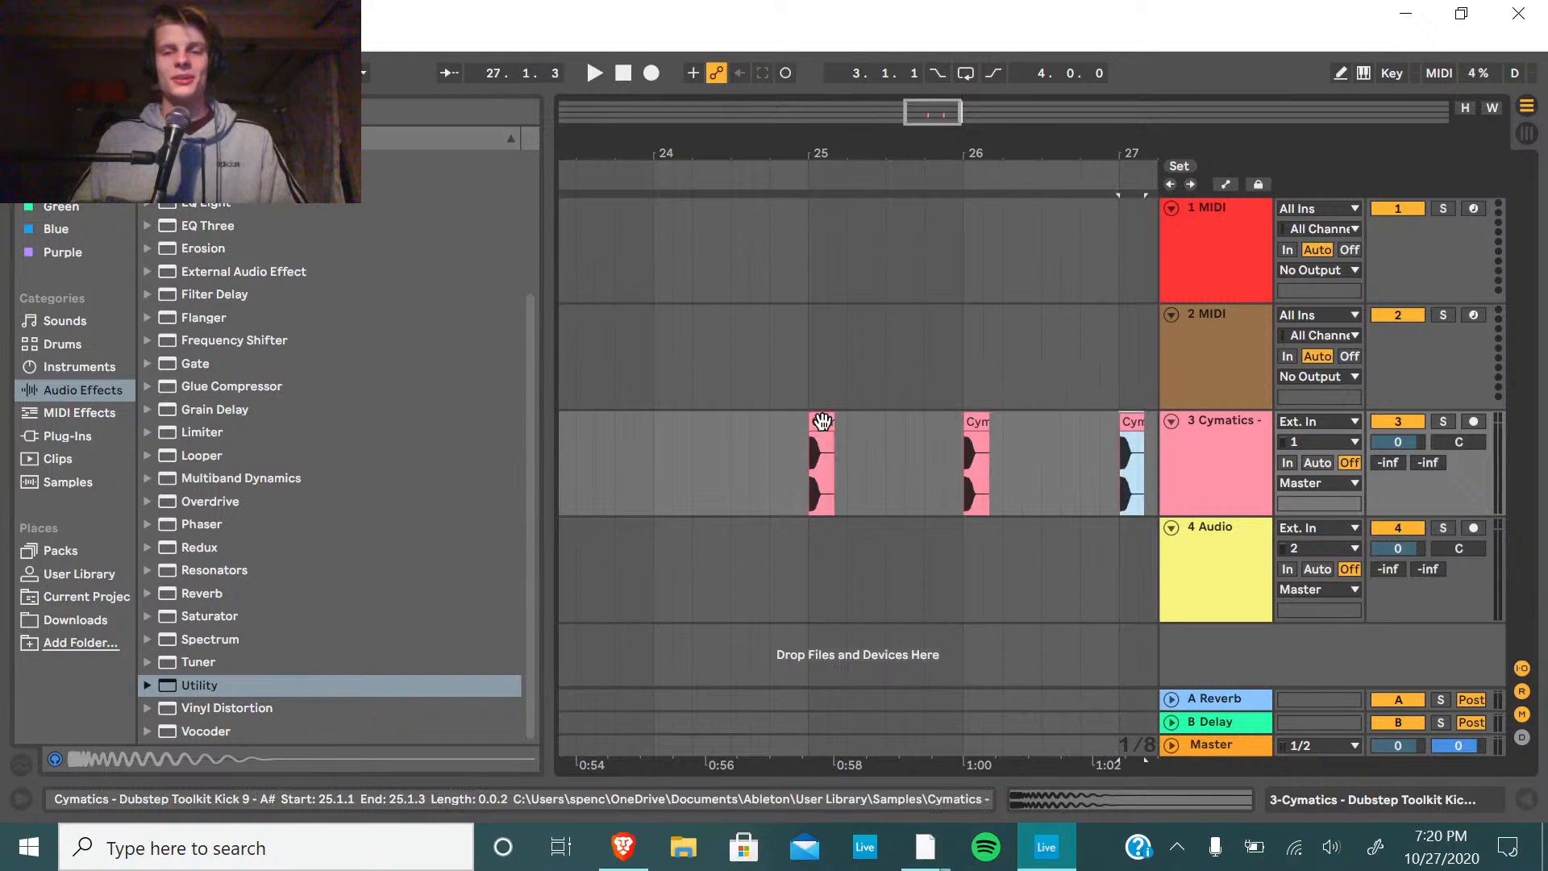
Duplicate the bar 27 kick clip onto bar 28 and play the pattern from bar 25.
{"action": "key", "text": "ctrl+d"}
{"action": "key", "text": "Right"}
{"action": "key", "text": "Right"}
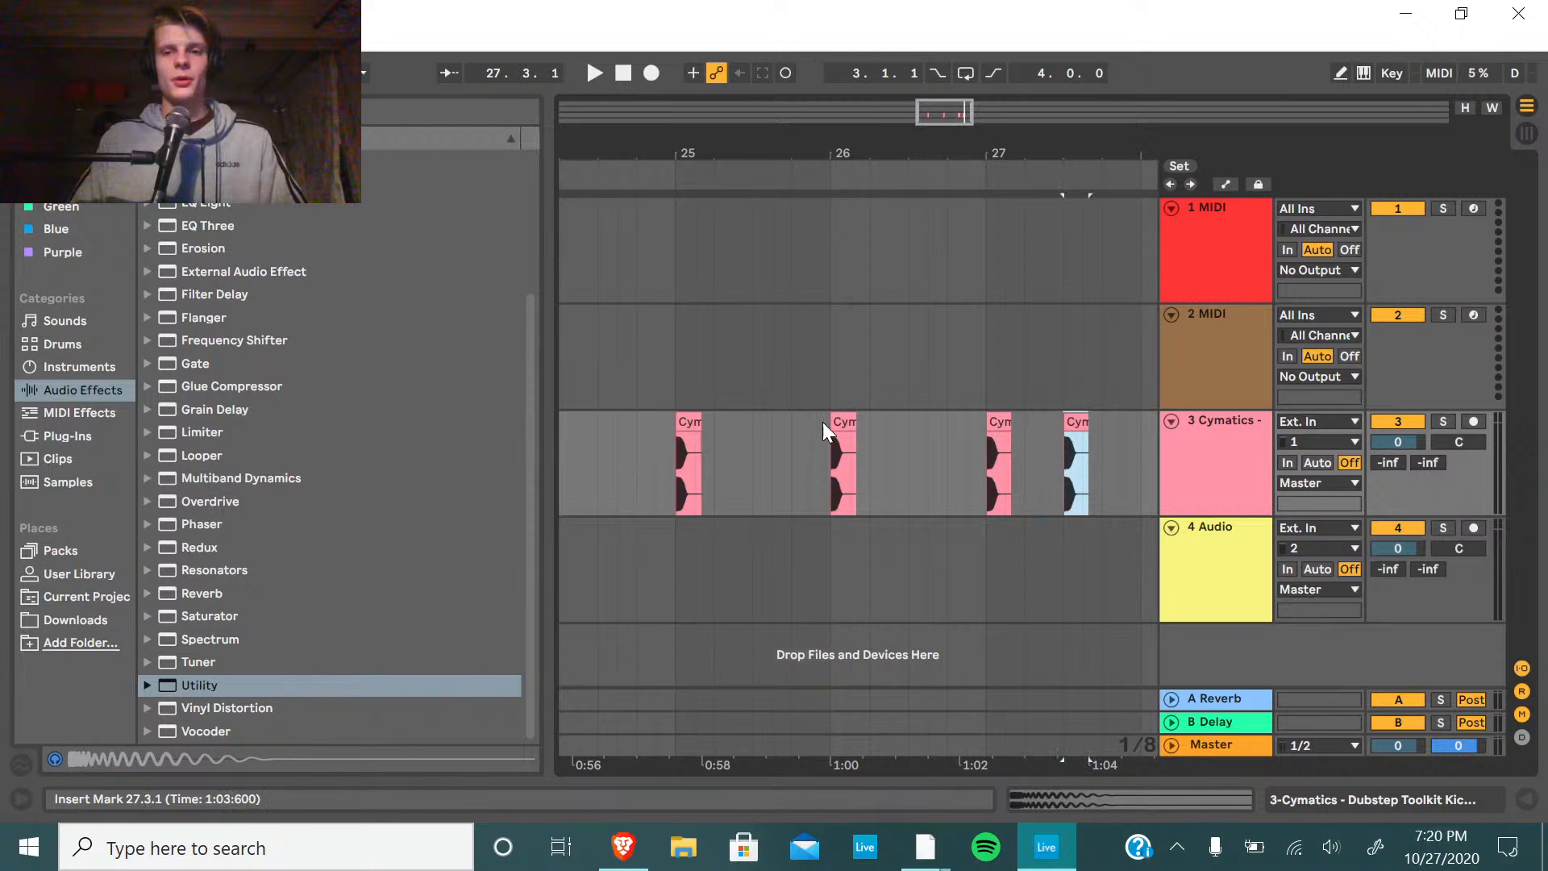
{"action": "key", "text": "Right"}
{"action": "key", "text": "Right"}
{"action": "key", "text": "Right"}
{"action": "key", "text": "Right"}
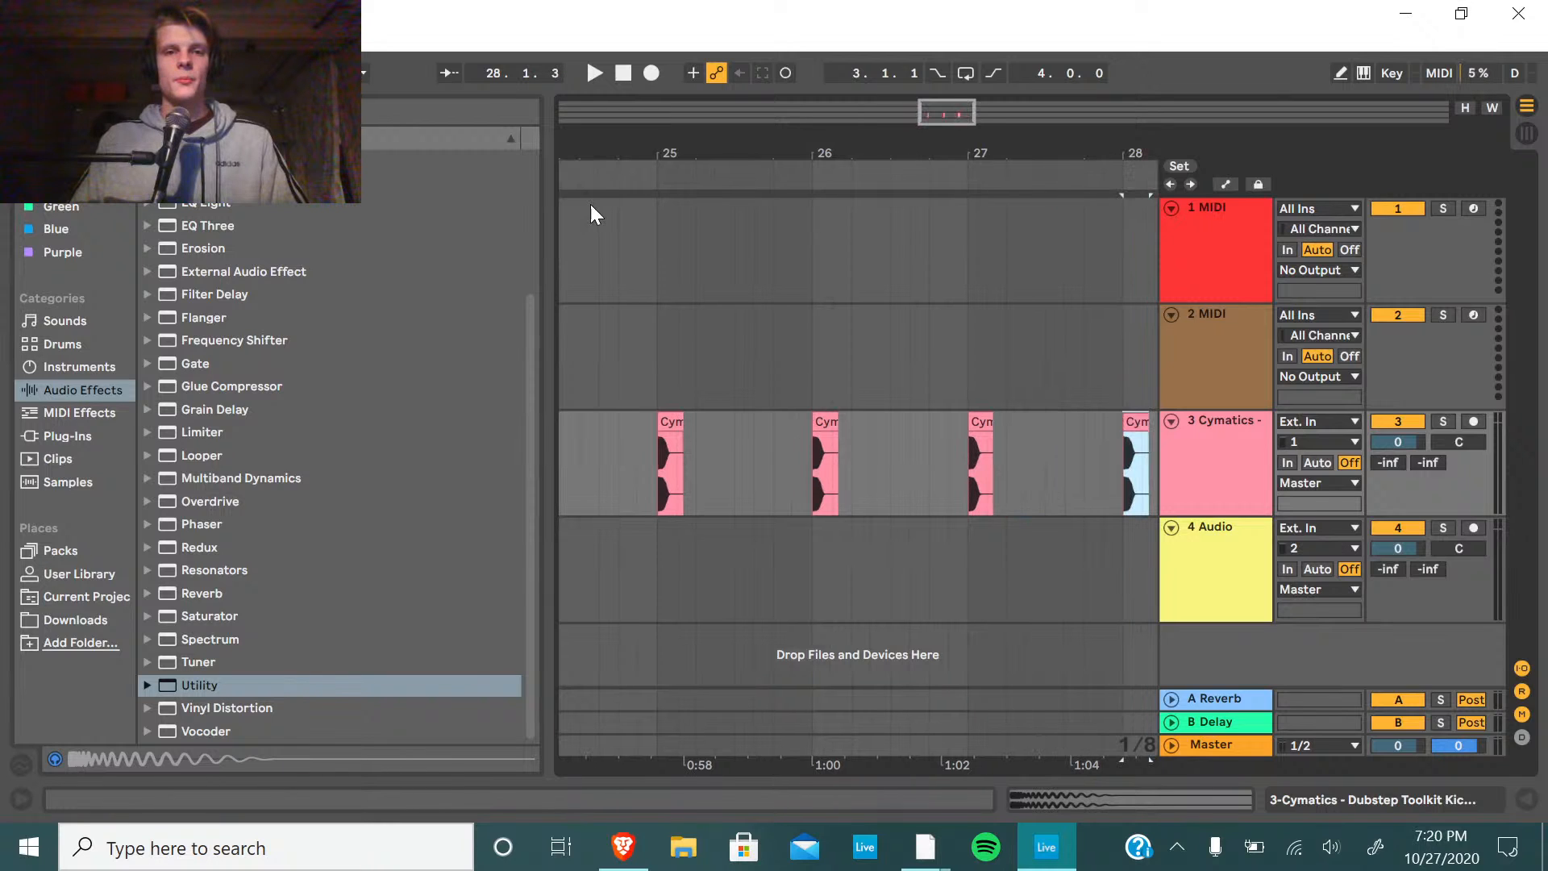
{"action": "key", "text": "space"}
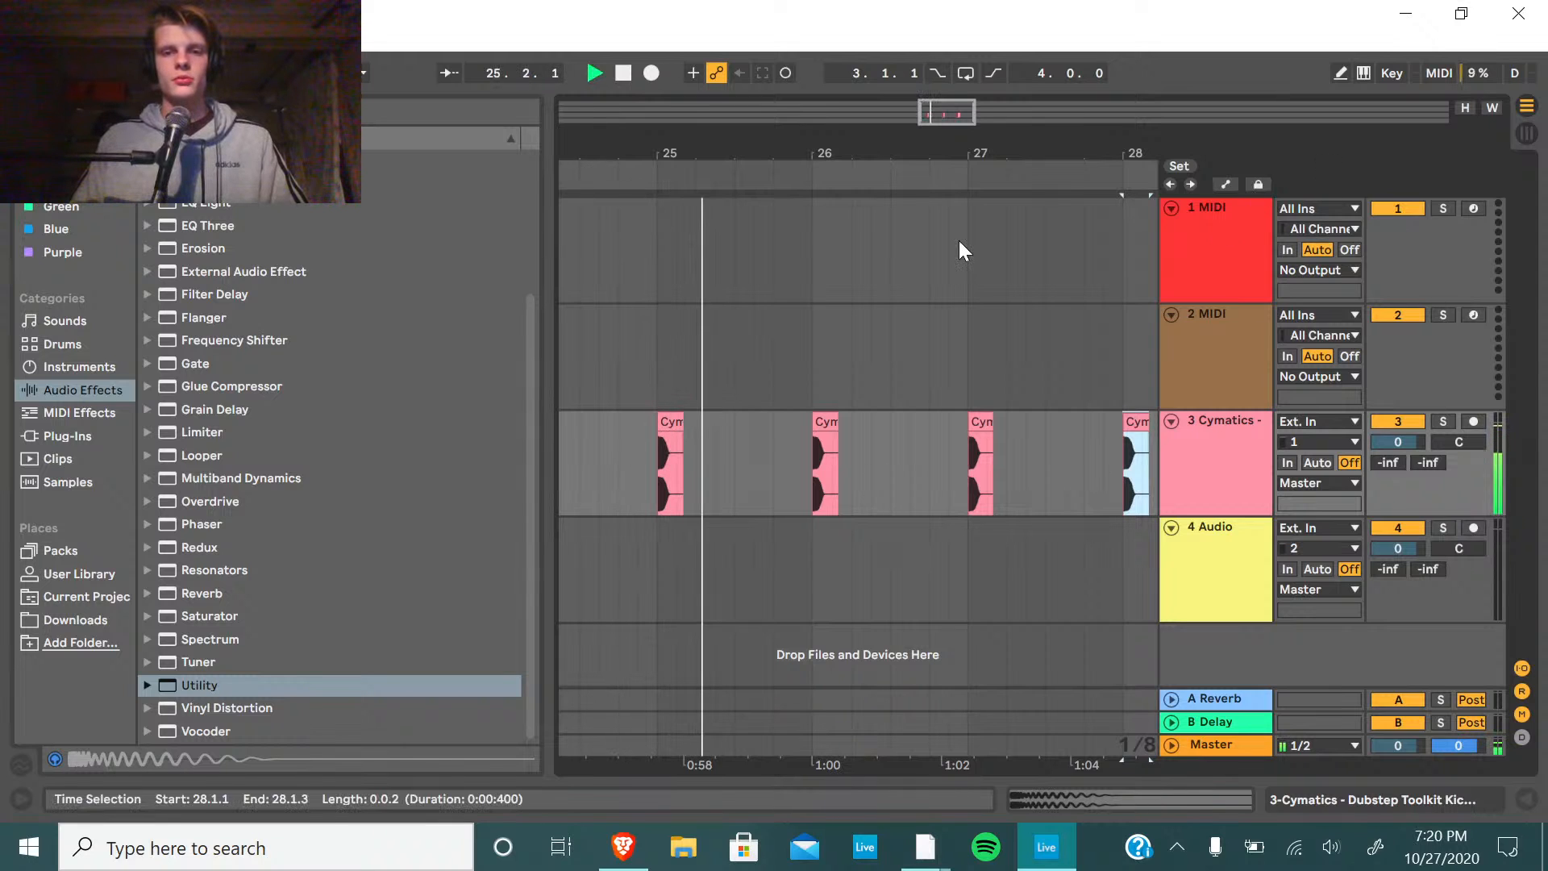
{"action": "key", "text": "space"}
Move the kick clip at bar 26 earlier, to beat 25.2.
{"action": "left_click", "coordinate": [822, 439]}
{"action": "key", "text": "Left"}
{"action": "key", "text": "Left"}
{"action": "key", "text": "Left"}
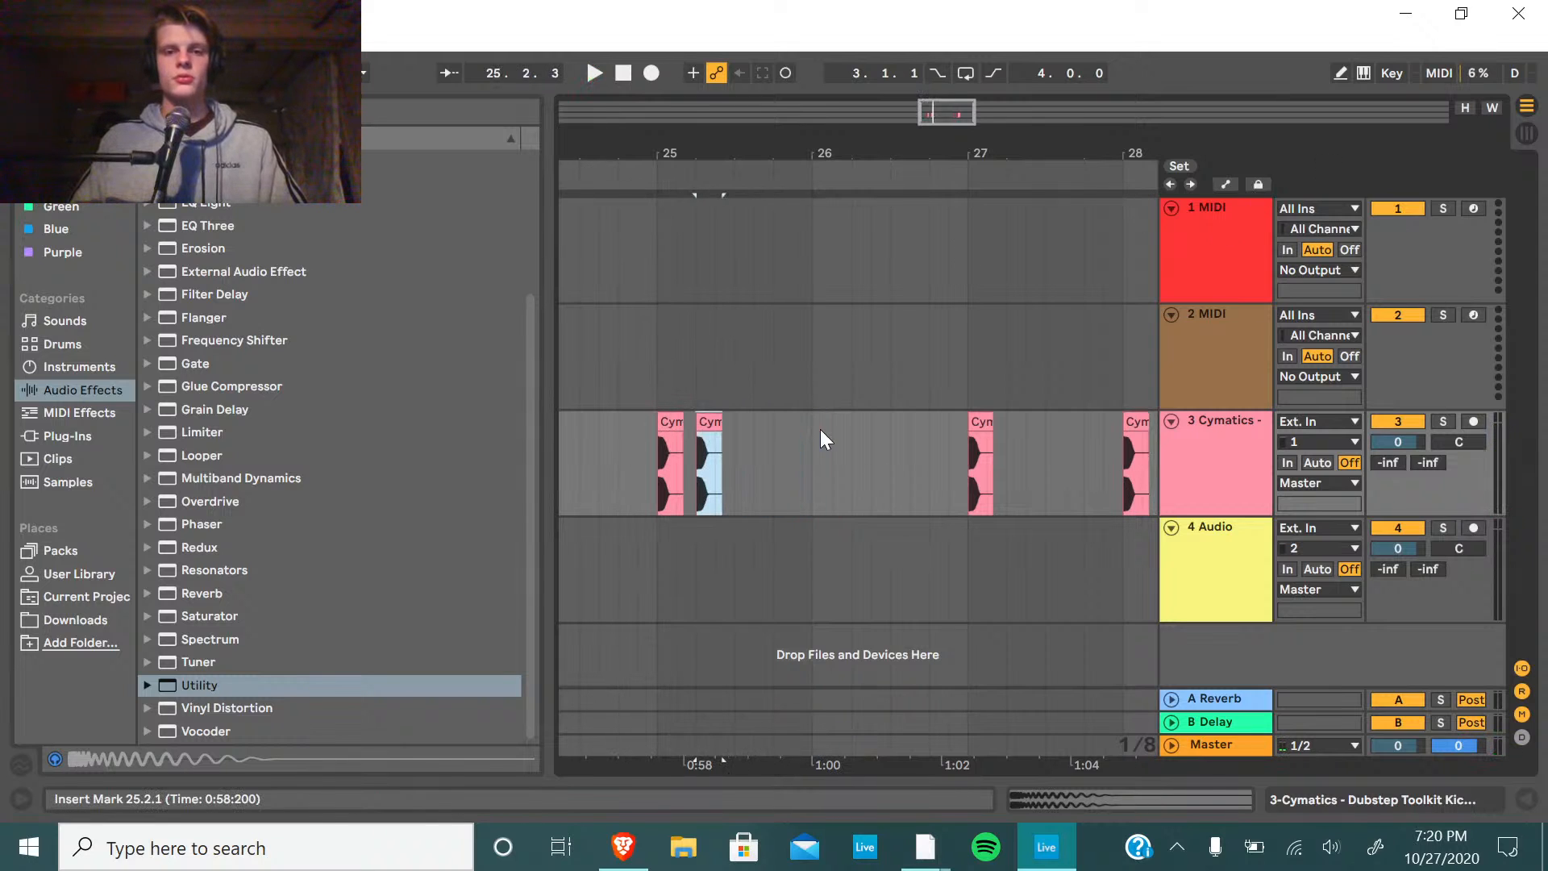
Duplicate the kick clip at beat 25.2 onto beats 25.3 and 25.4, and play bar 25.
{"action": "key", "text": "ctrl+d"}
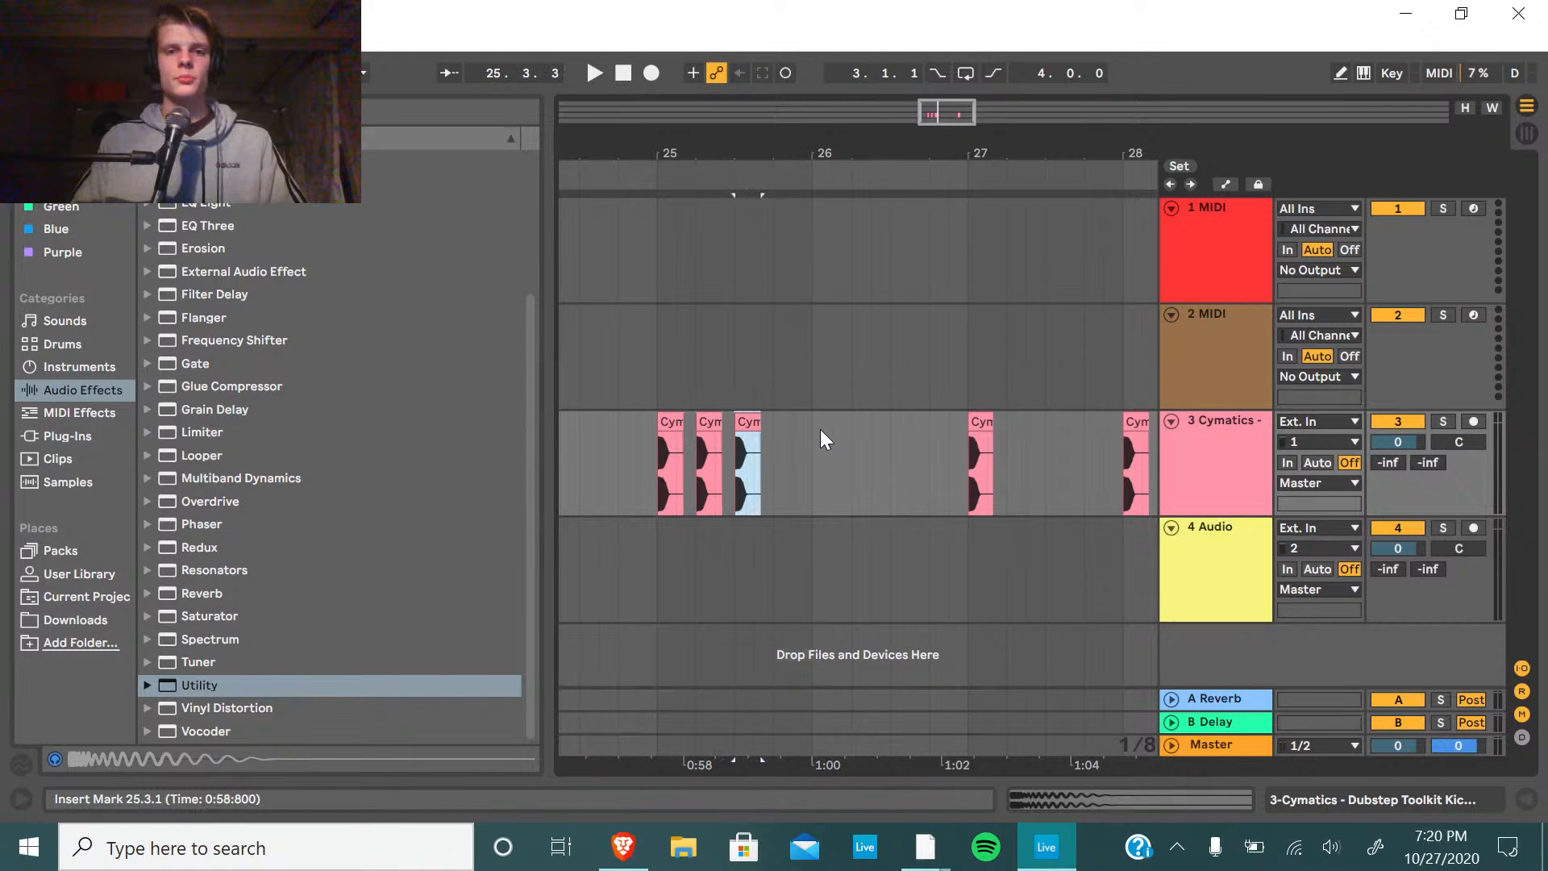
{"action": "key", "text": "ctrl+d"}
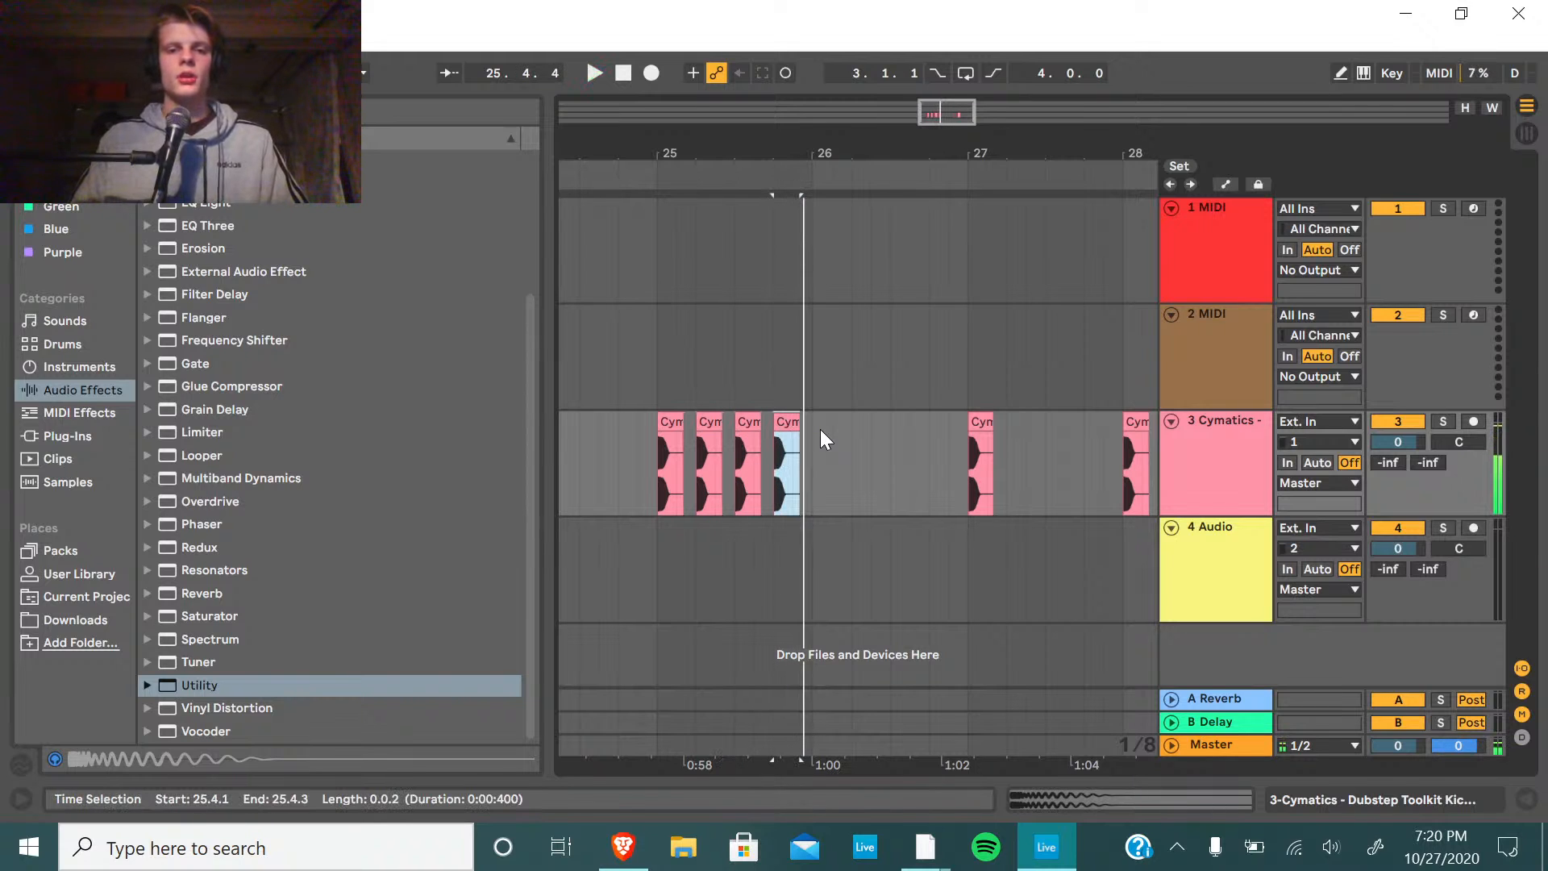
{"action": "left_click", "coordinate": [646, 177]}
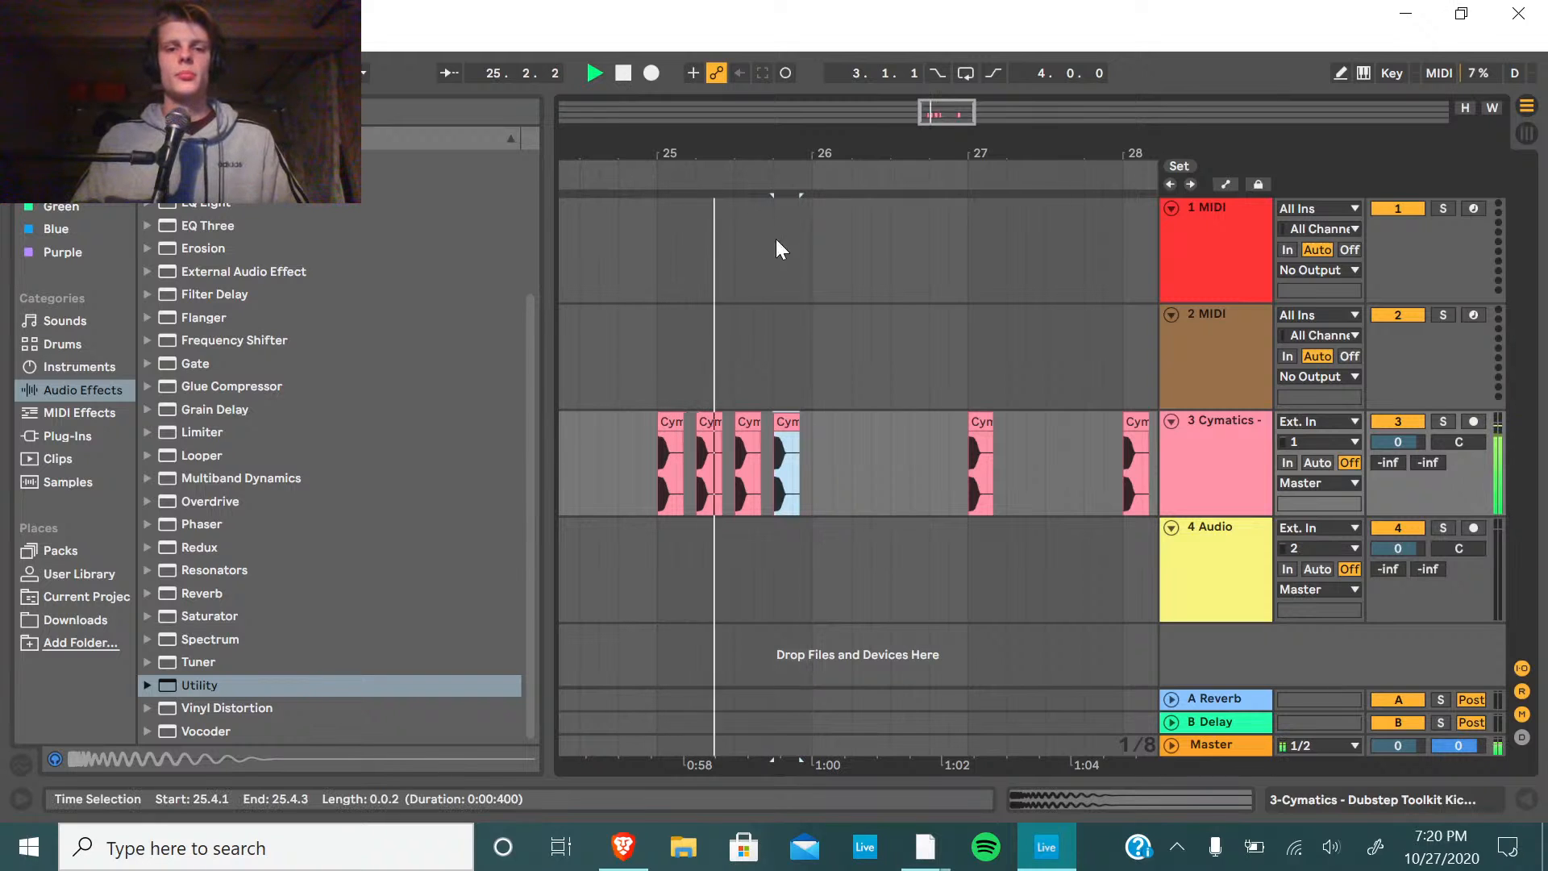
{"action": "key", "text": "space"}
{"action": "key", "text": "space"}
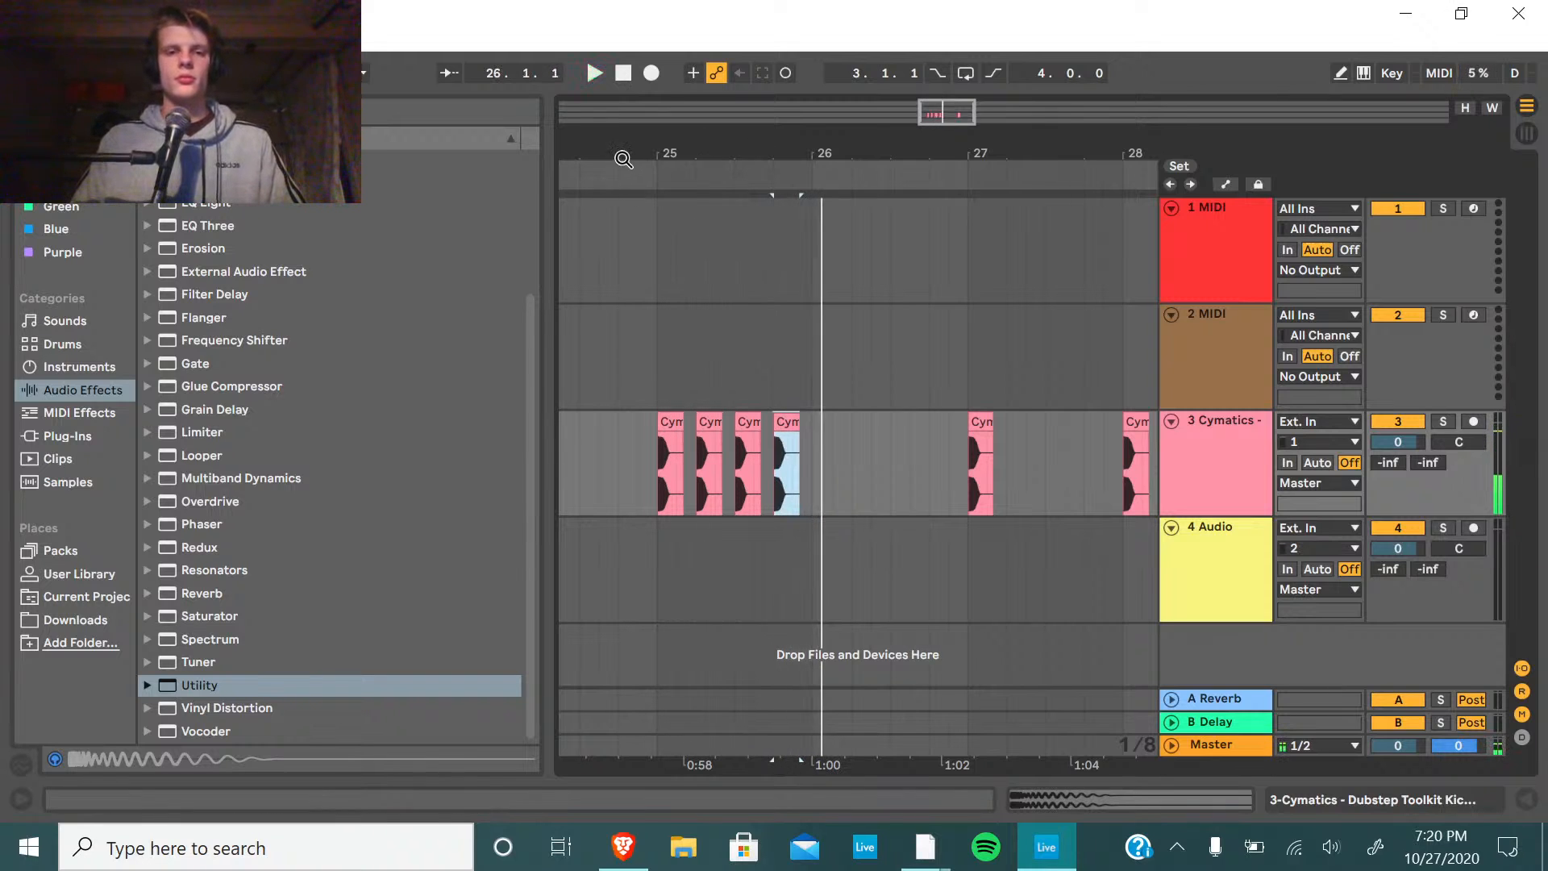
{"action": "left_click", "coordinate": [644, 178]}
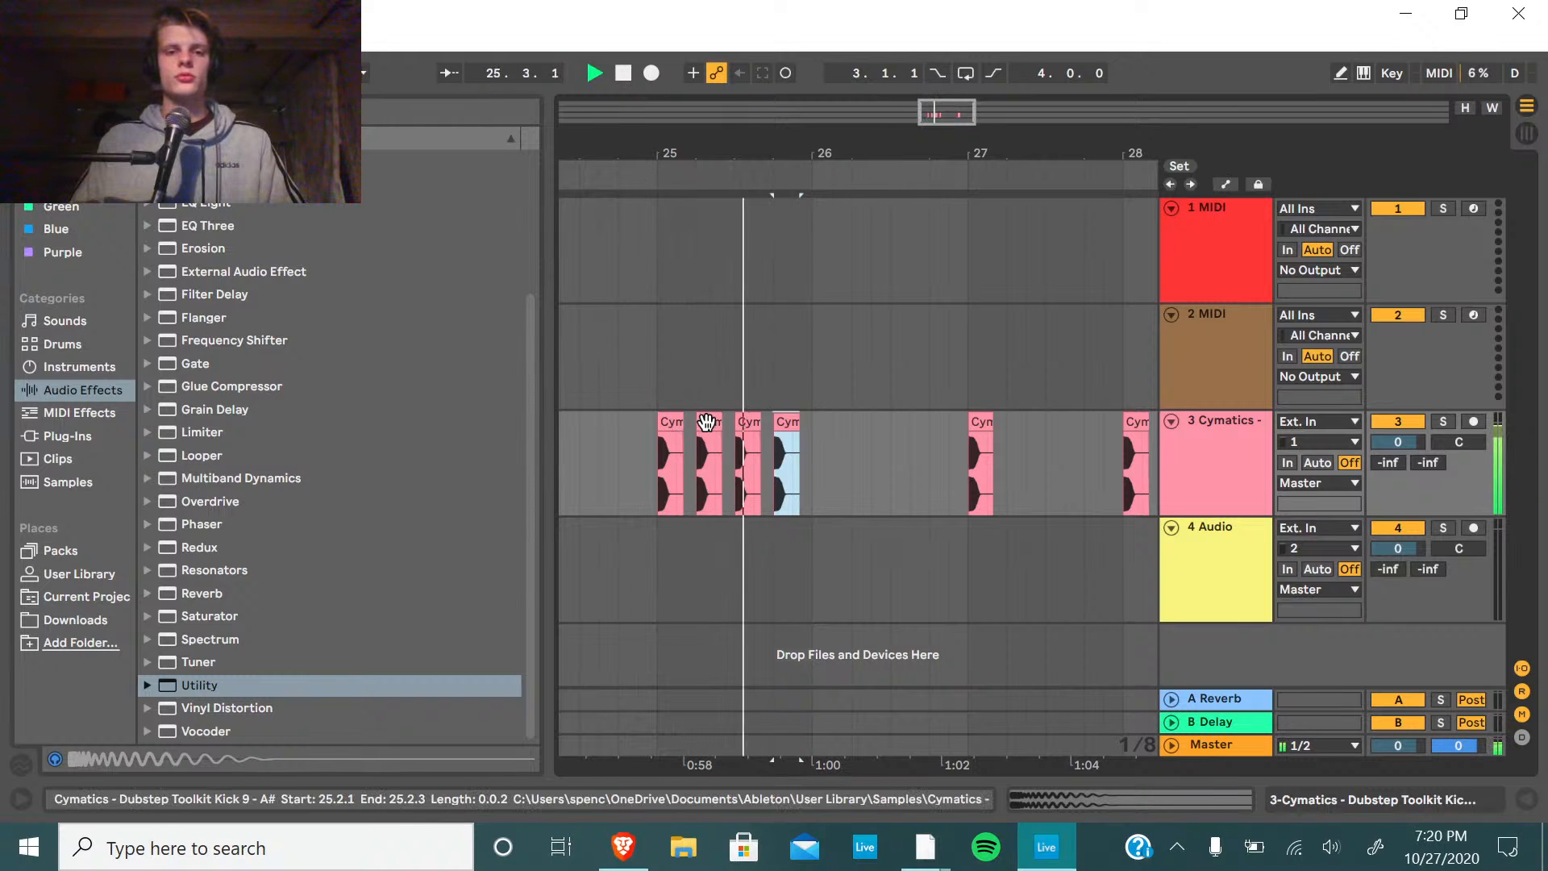
Delete the kick clips at beats 25.2, 25.3 and 25.4, and play from just before bar 25.
{"action": "left_click", "coordinate": [714, 447]}
{"action": "key", "text": "Delete"}
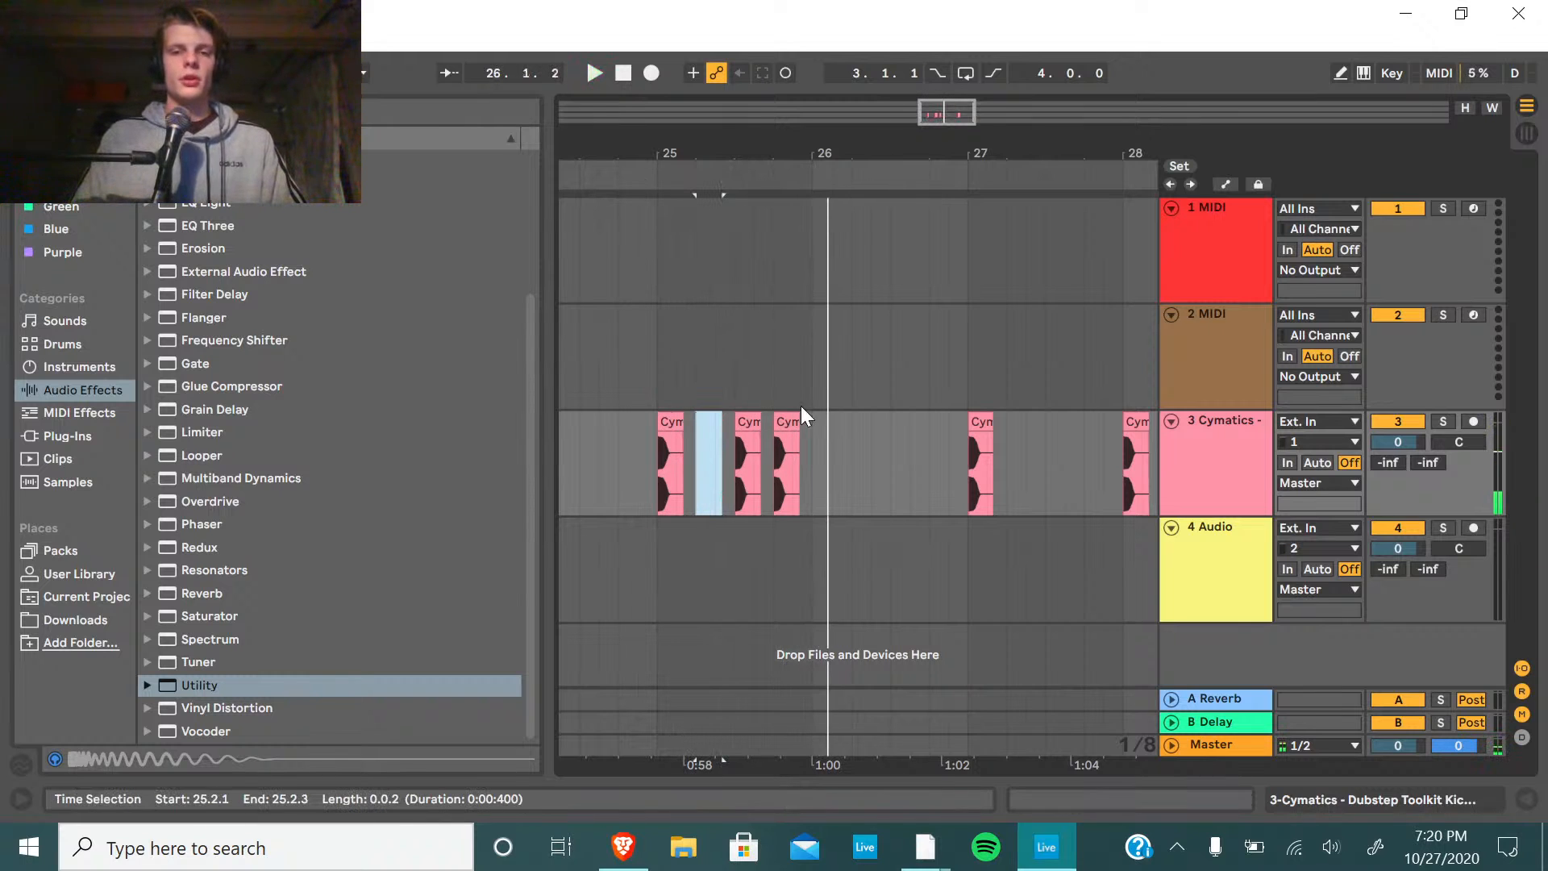
{"action": "left_click", "coordinate": [748, 426]}
{"action": "key", "text": "Delete"}
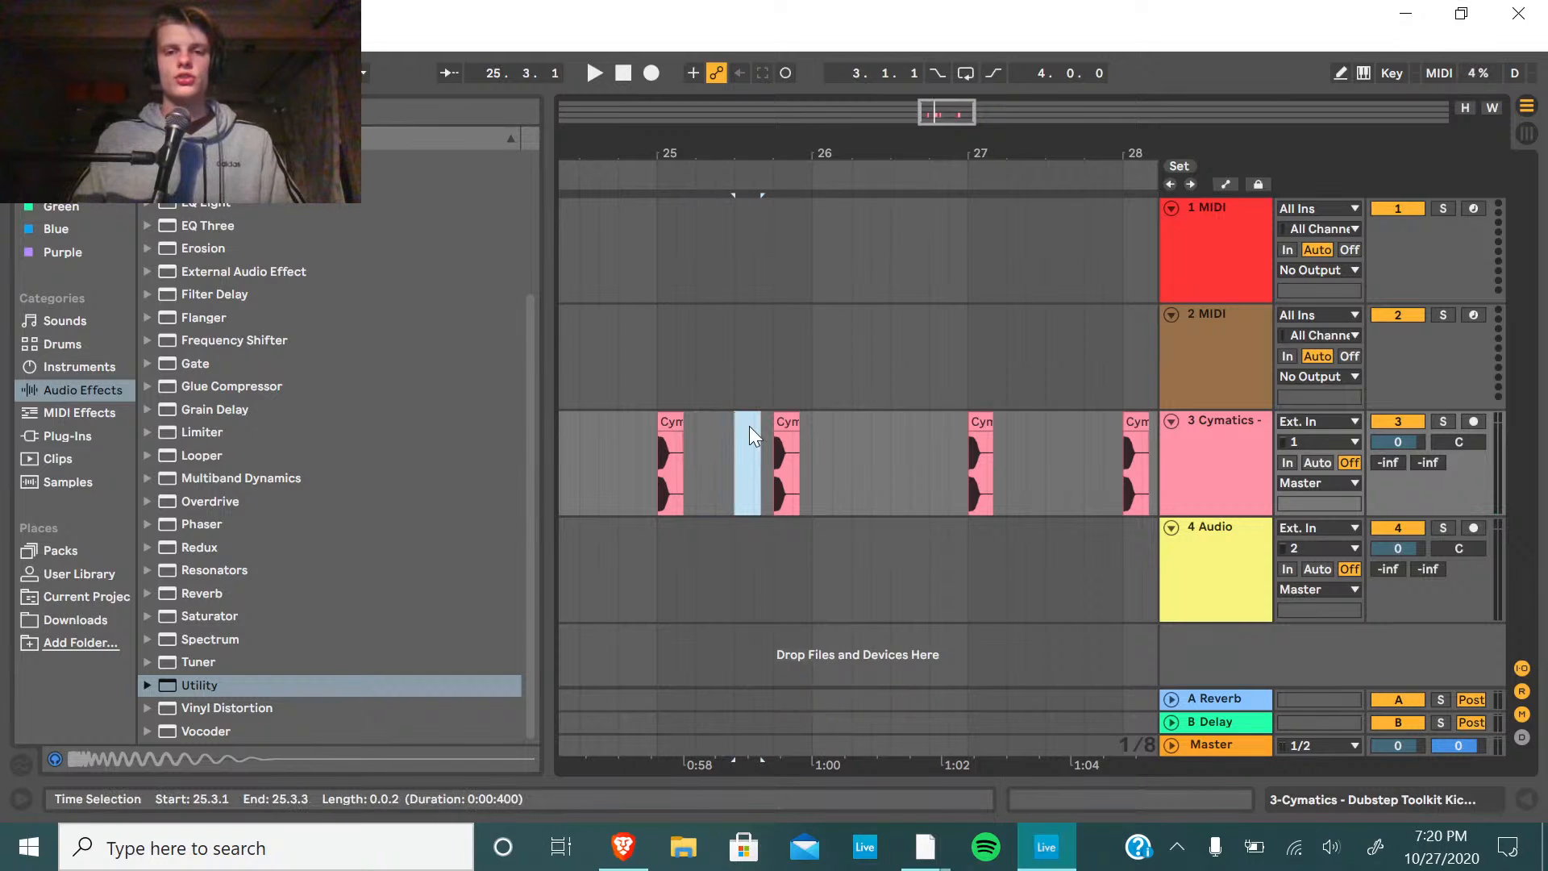
{"action": "left_click", "coordinate": [785, 423]}
{"action": "key", "text": "Delete"}
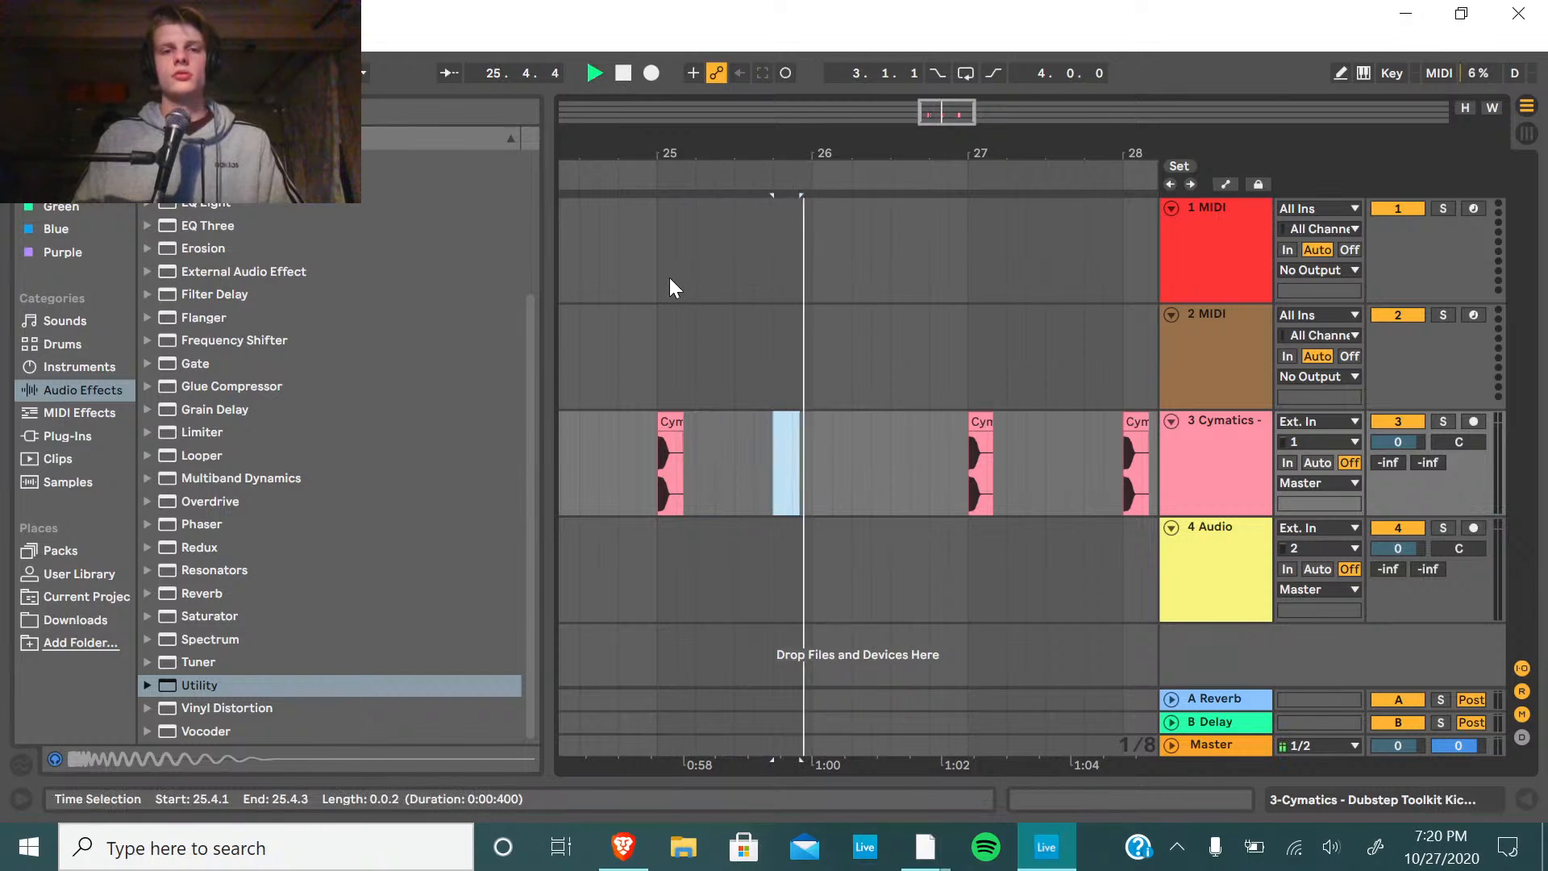
{"action": "left_click", "coordinate": [615, 187]}
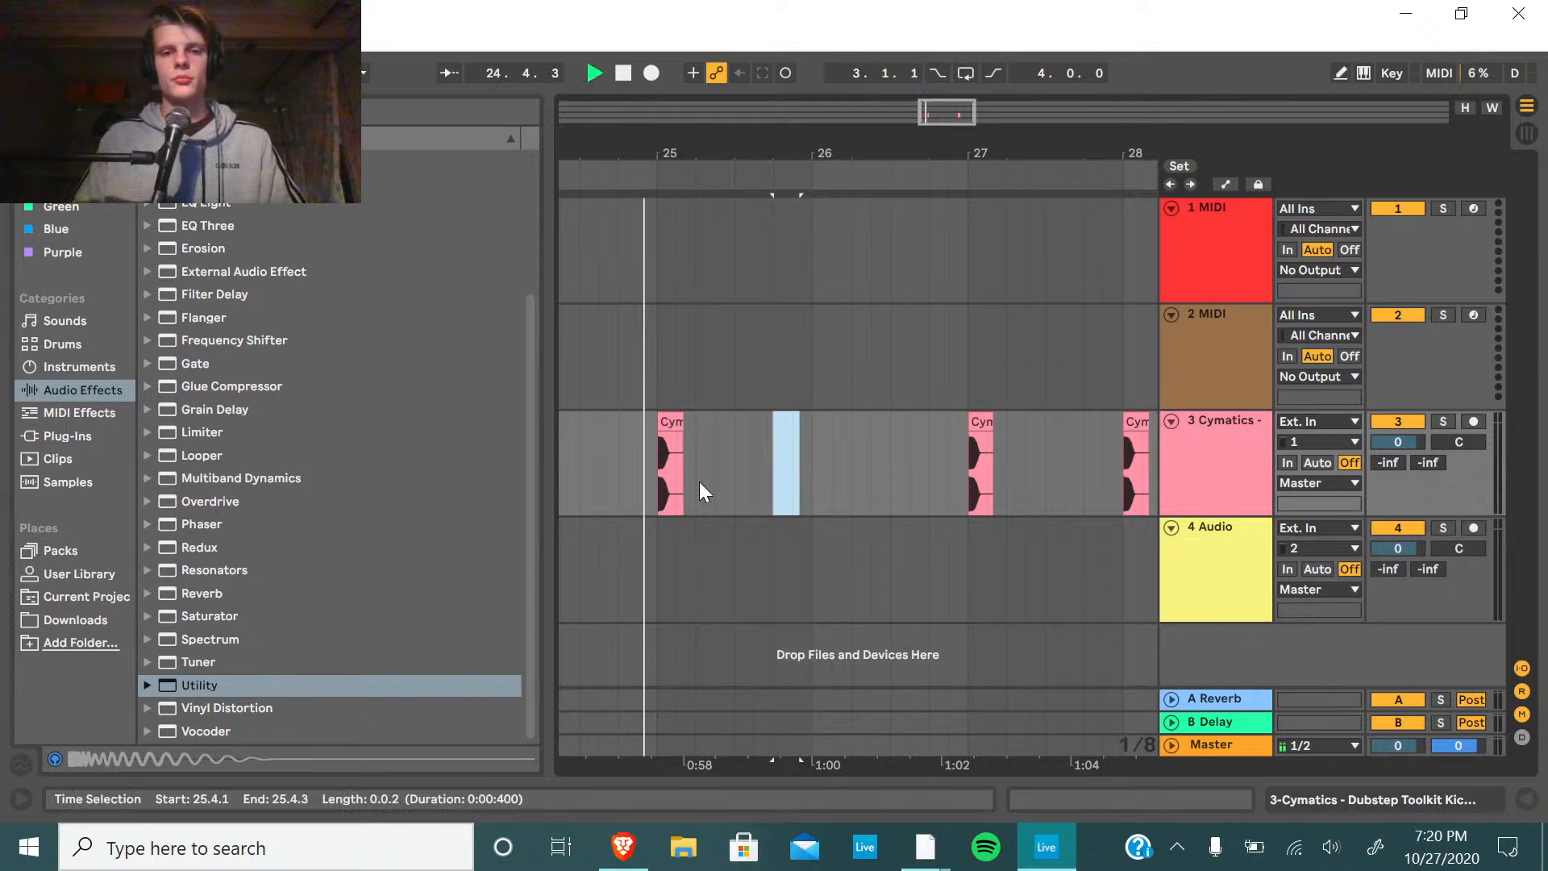
Duplicate the kick clip at bar 25 onto beat 25.3 and the start of bar 26.
{"action": "left_click", "coordinate": [669, 421]}
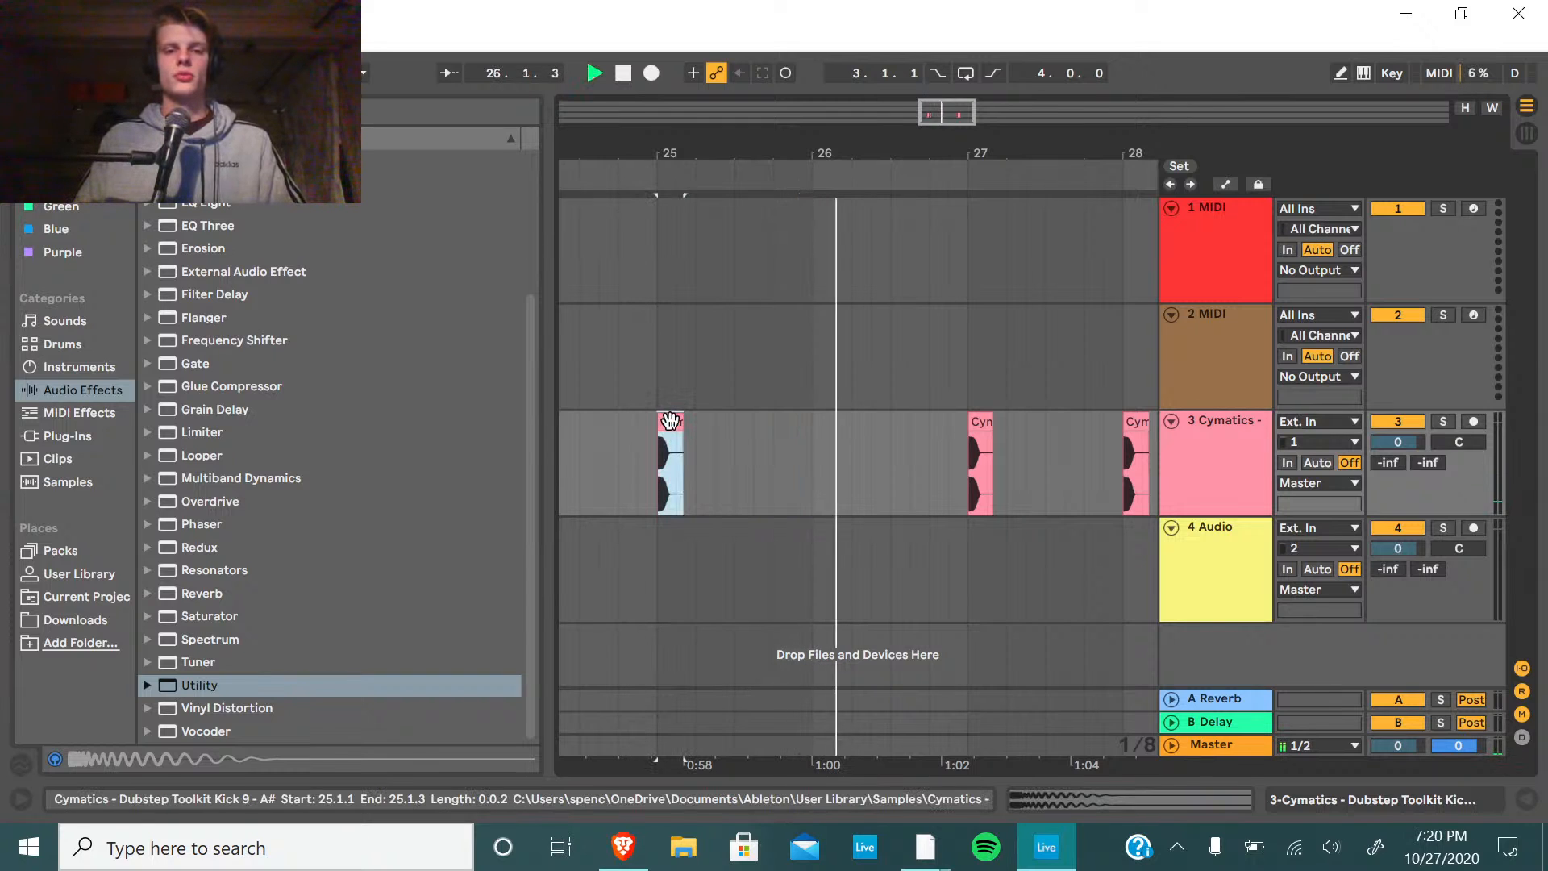
{"action": "key", "text": "ctrl+d"}
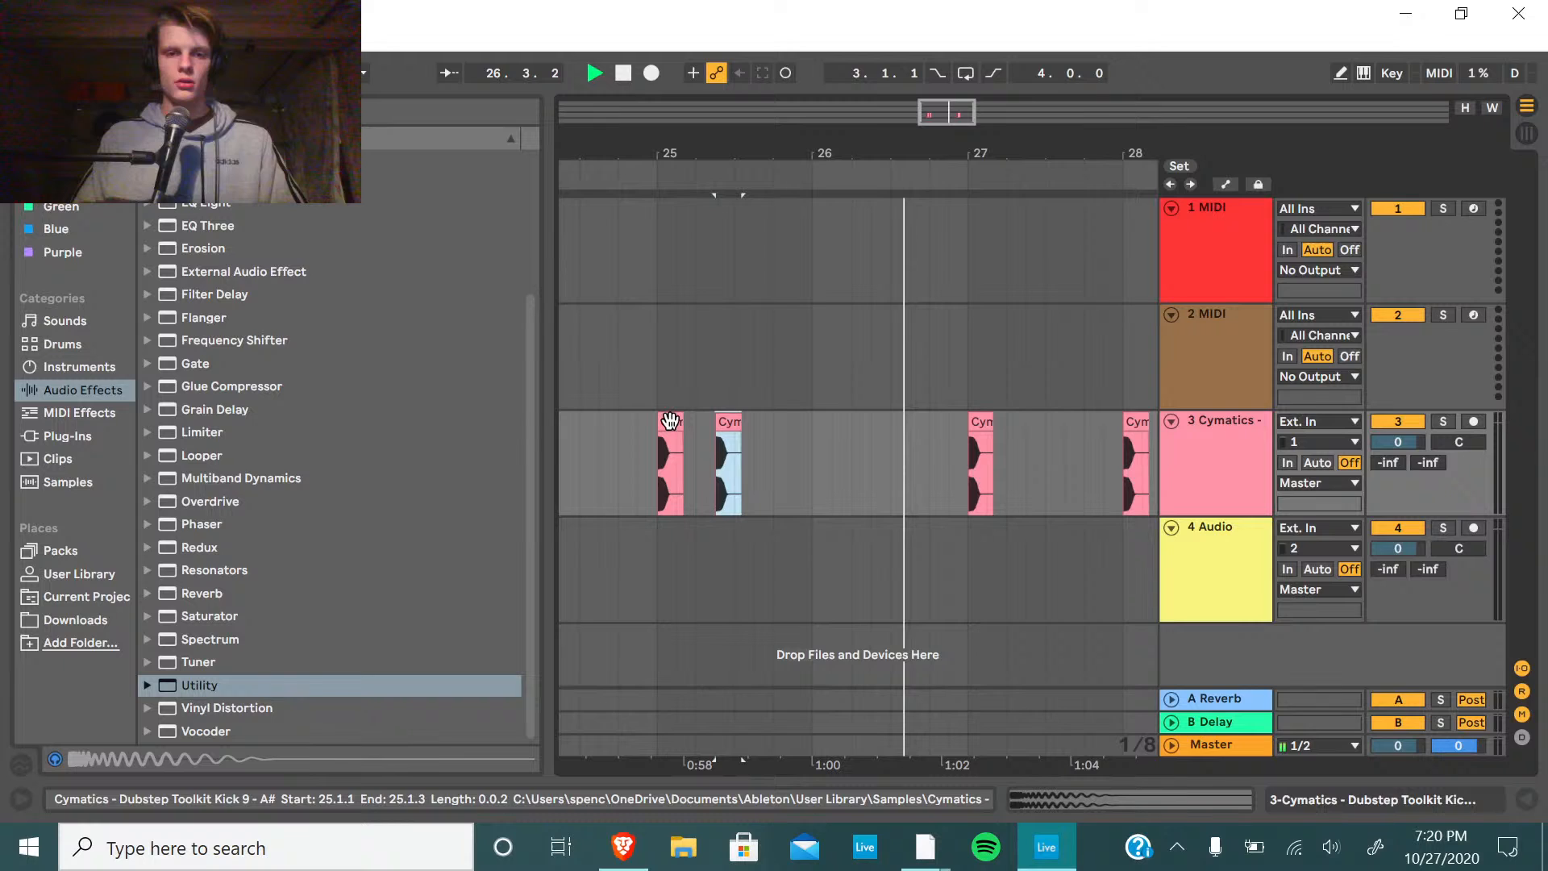
{"action": "key", "text": "ctrl+d"}
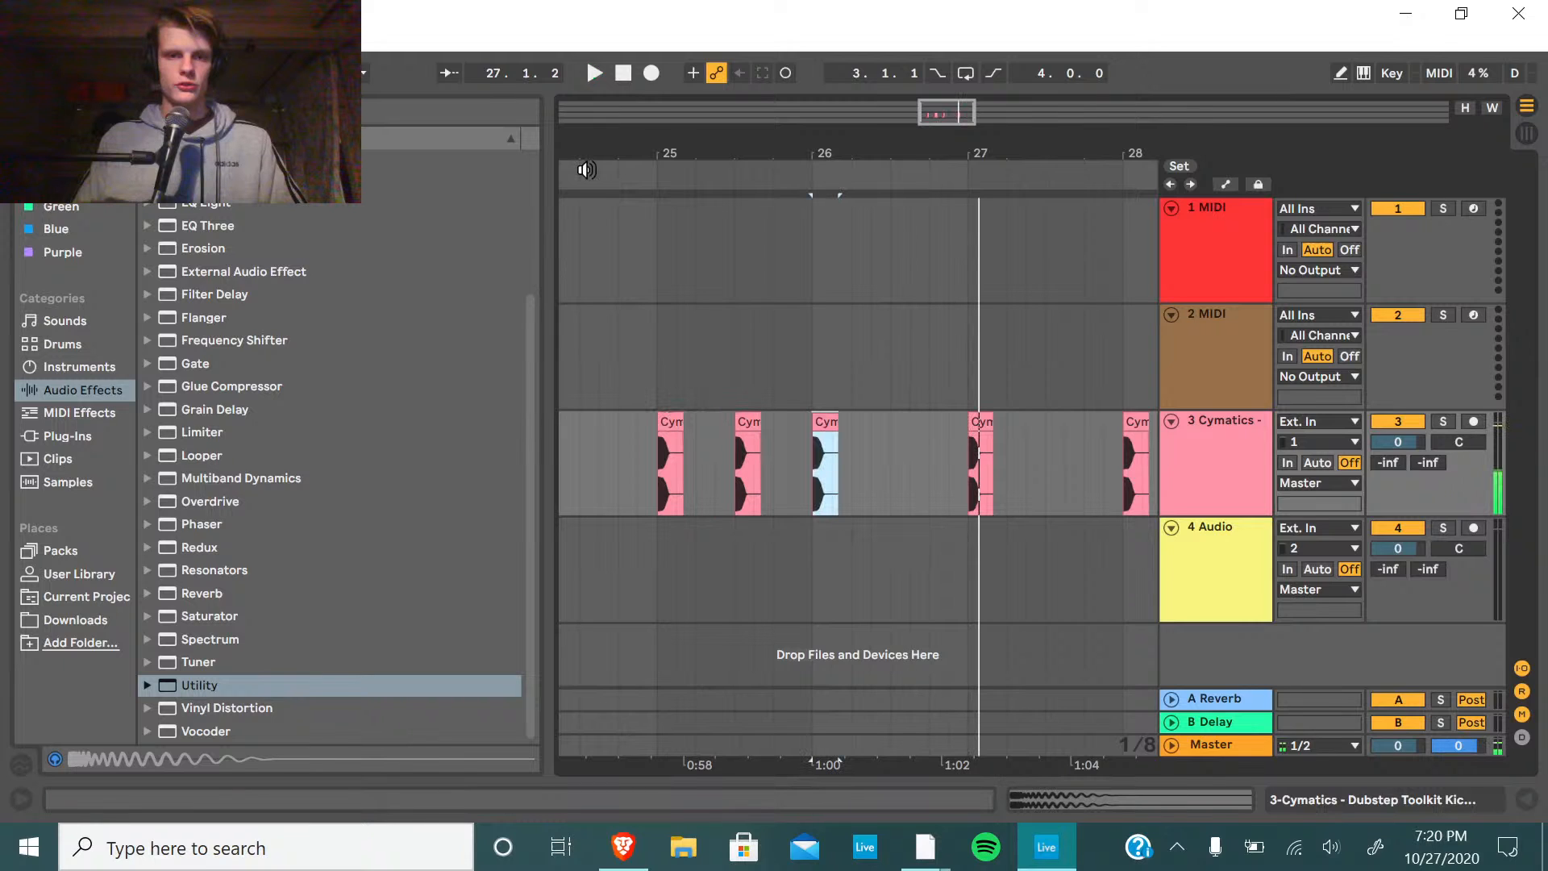
Select all of bar 25 on the kick track, duplicate it across bars 26, 27 and 28, and play the pattern.
{"action": "key", "text": "minus"}
{"action": "left_click_drag", "start_coordinate": [871, 491], "coordinate": [792, 466]}
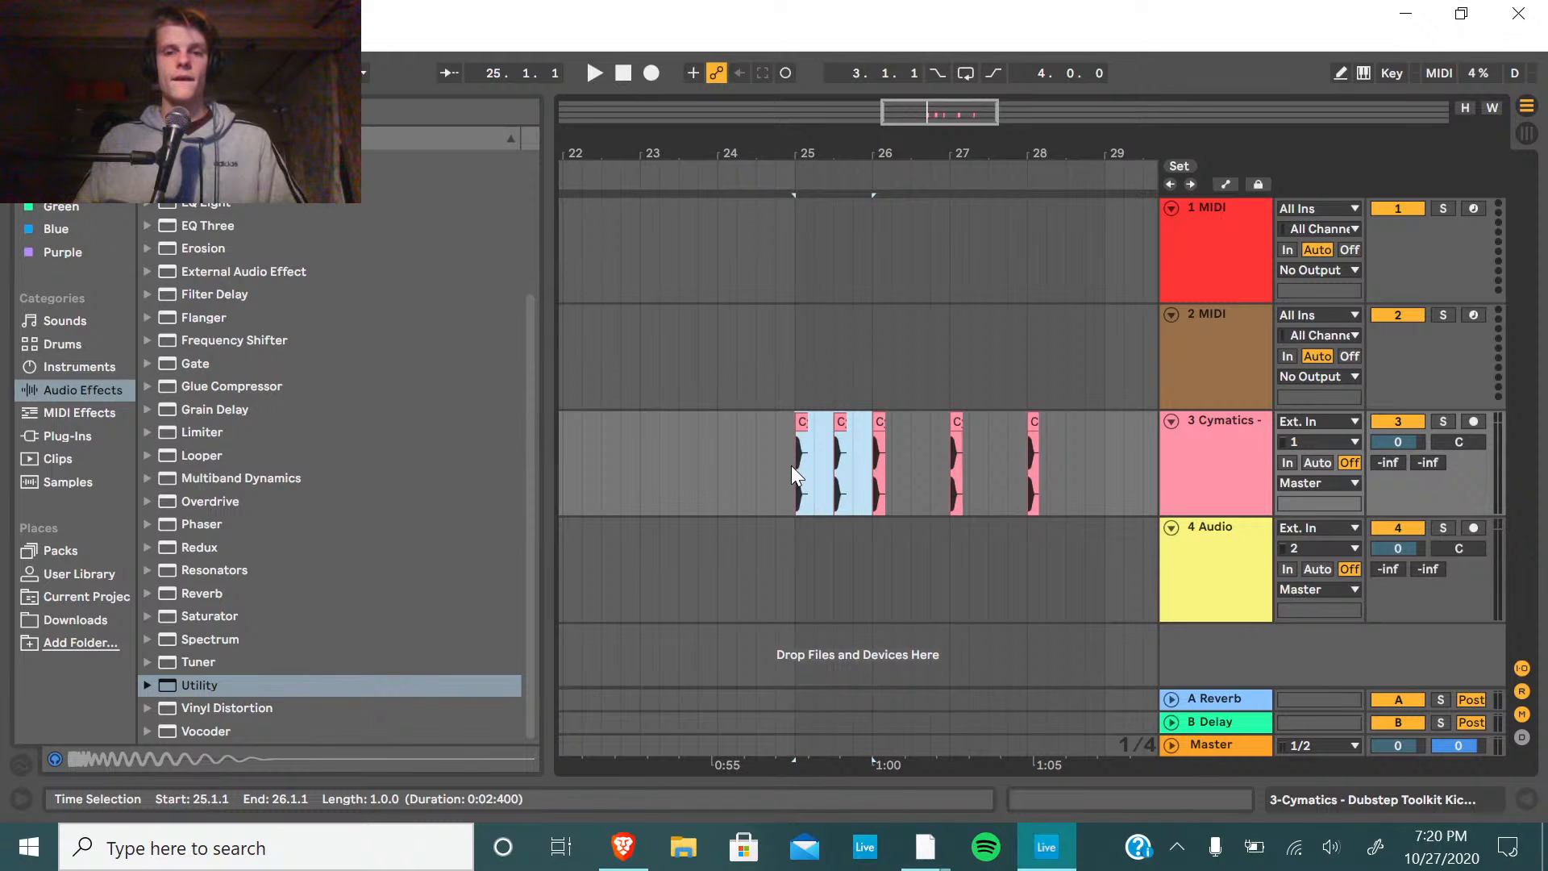
{"action": "key", "text": "ctrl+d"}
{"action": "key", "text": "ctrl+d"}
{"action": "key", "text": "ctrl+d"}
{"action": "key", "text": "space"}
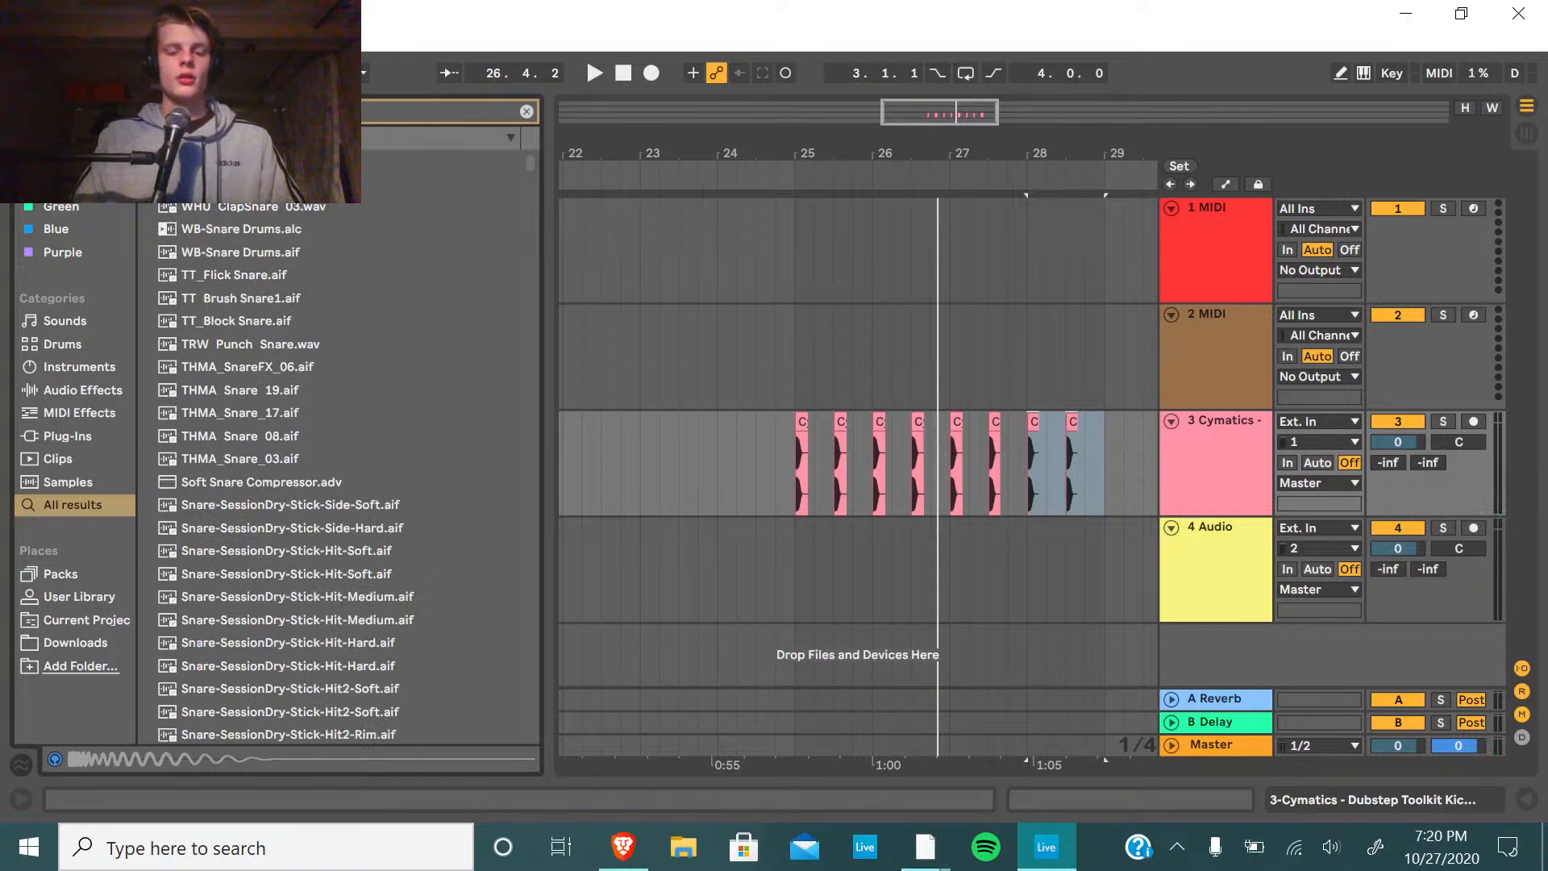
Search the sample library for dubstep snares.
{"action": "key", "text": "BackSpace"}
{"action": "key", "text": "BackSpace"}
{"action": "key", "text": "BackSpace"}
{"action": "key", "text": "BackSpace"}
{"action": "key", "text": "BackSpace"}
{"action": "type", "text": "dub st"}
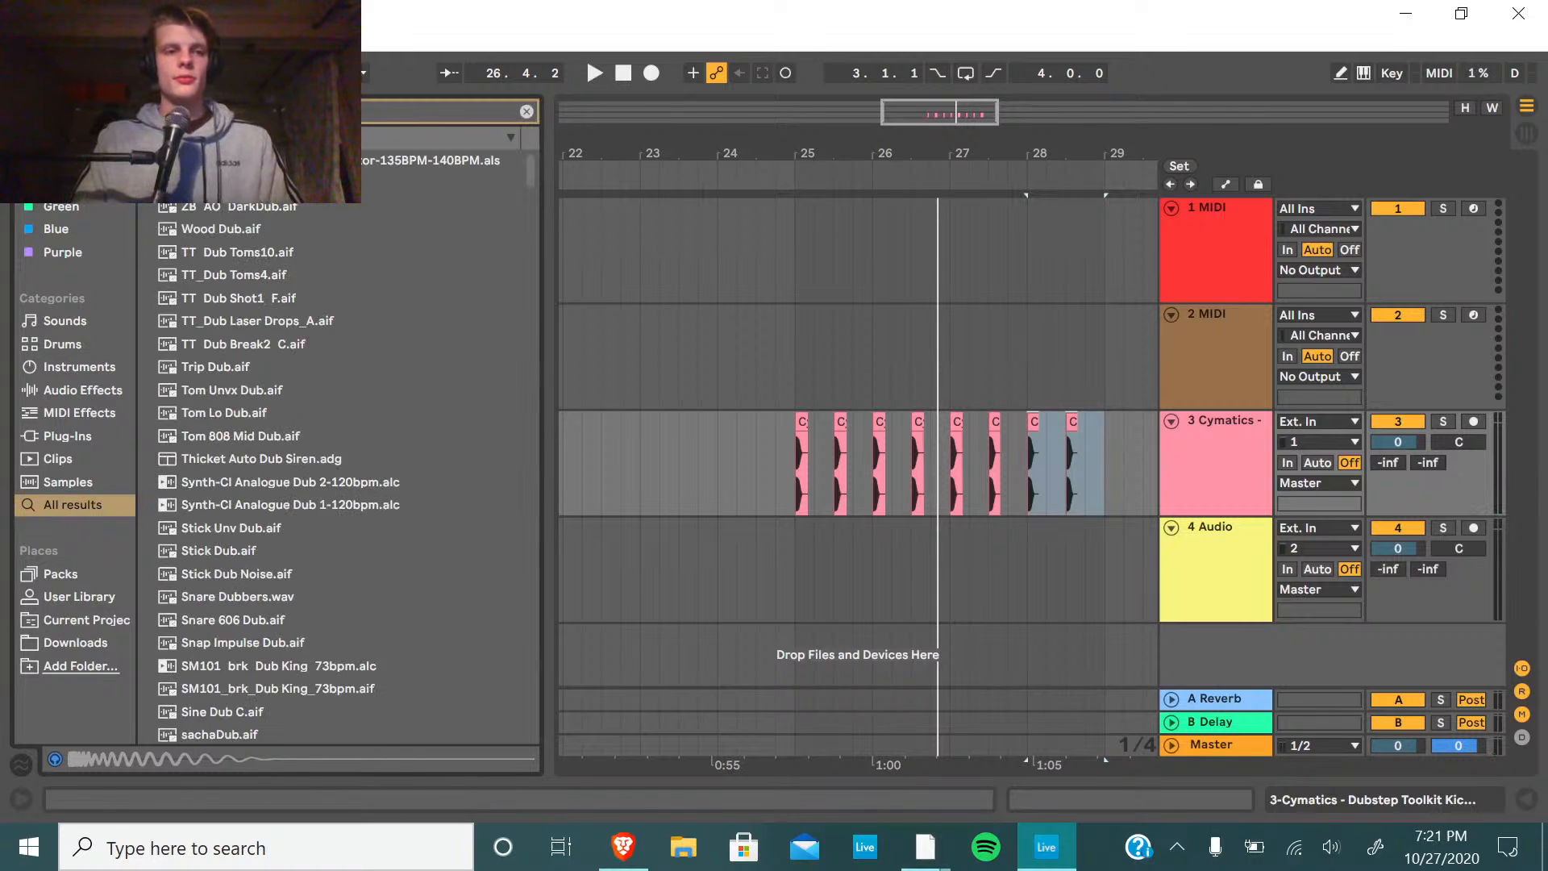
{"action": "type", "text": "ep"}
{"action": "scroll", "coordinate": [339, 322], "scroll_direction": "up", "scroll_amount": 3}
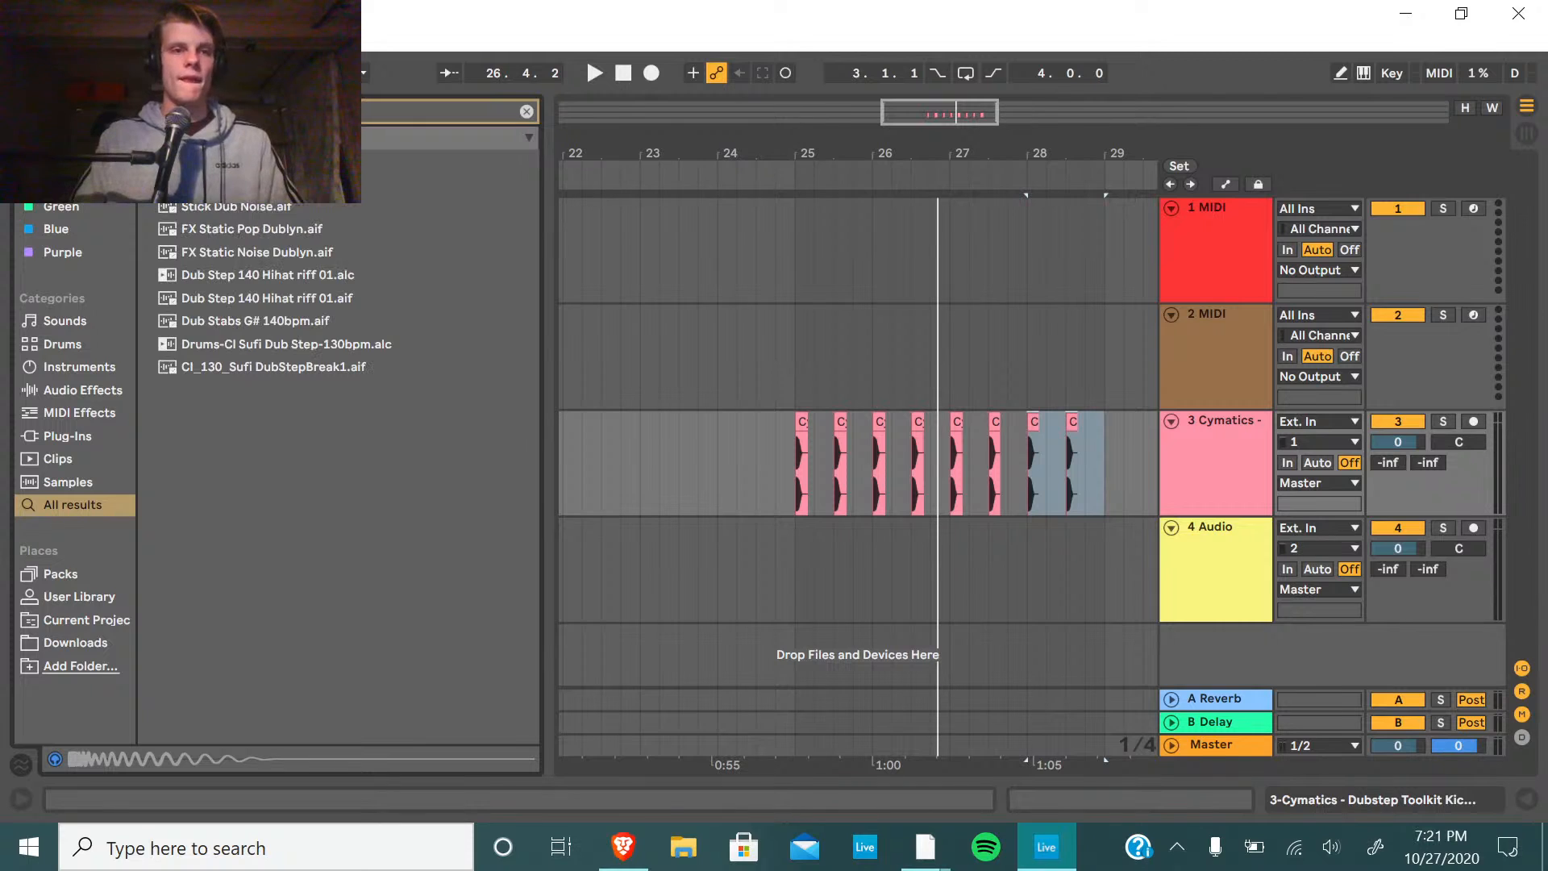
{"action": "scroll", "coordinate": [262, 224], "scroll_direction": "up", "scroll_amount": 10}
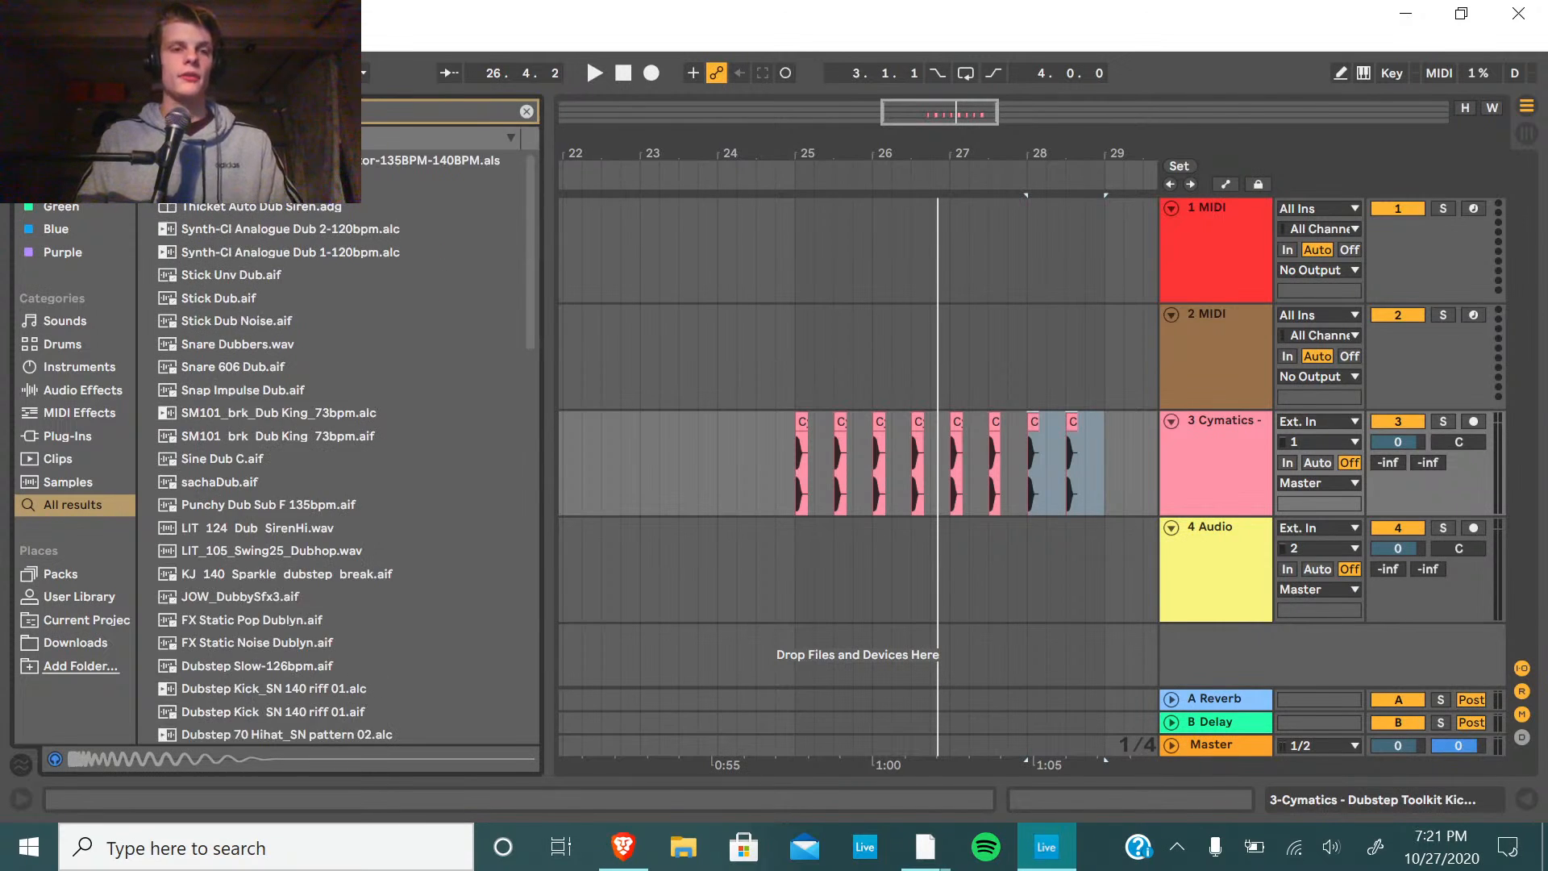
Preview Cymatics Odyssey Dubstep Snare 2 and Dubstep Toolkit Snares 5, 2, 1 and 7, and dismiss the download notification.
{"action": "left_click", "coordinate": [267, 229]}
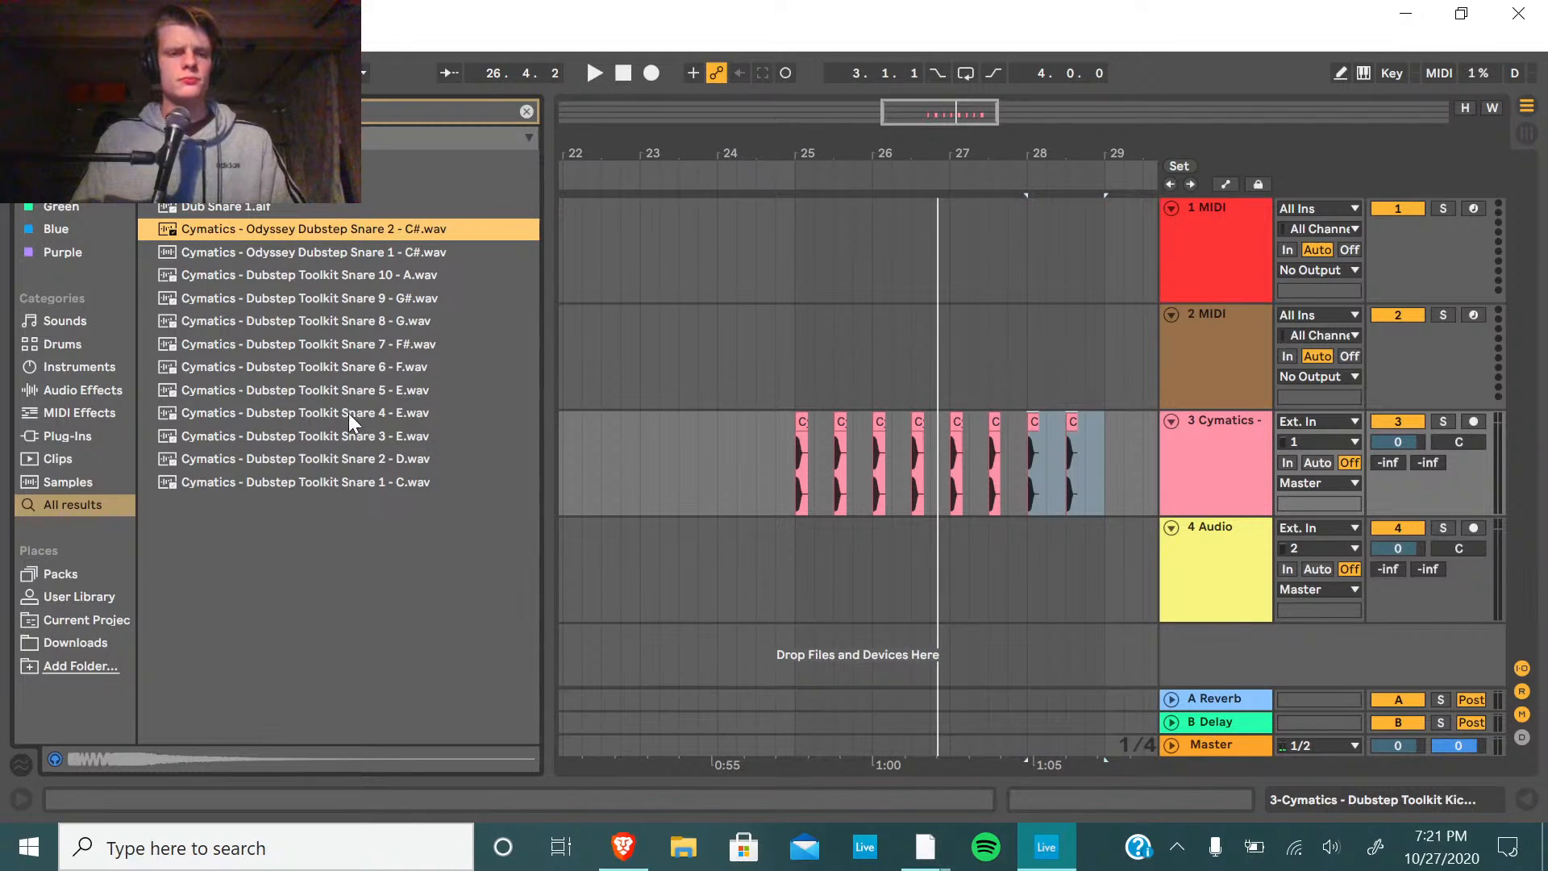
{"action": "left_click", "coordinate": [366, 394]}
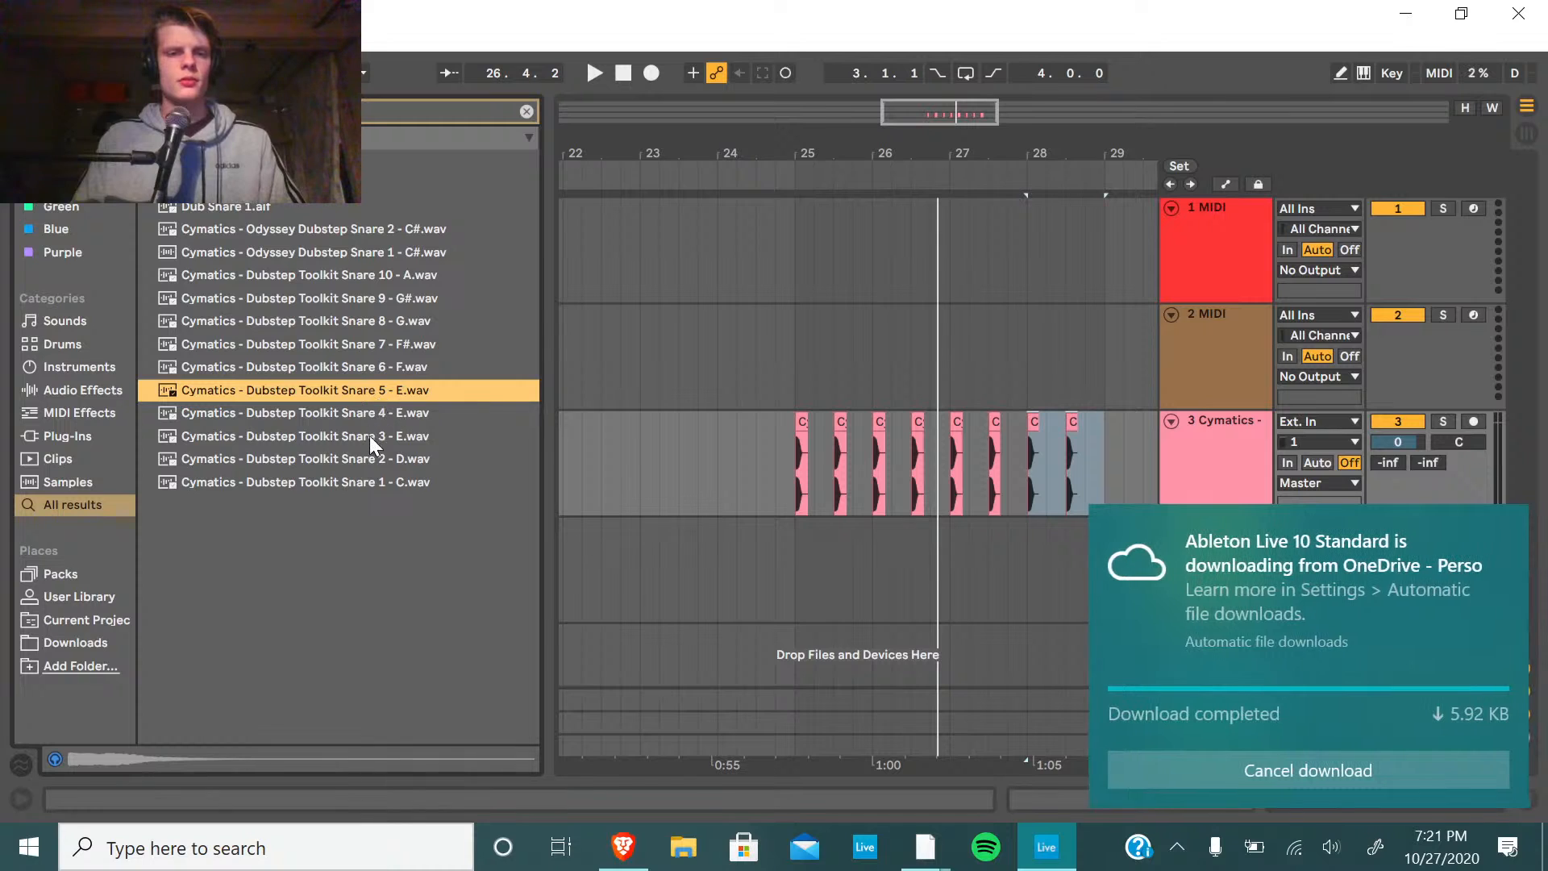
{"action": "left_click", "coordinate": [365, 460]}
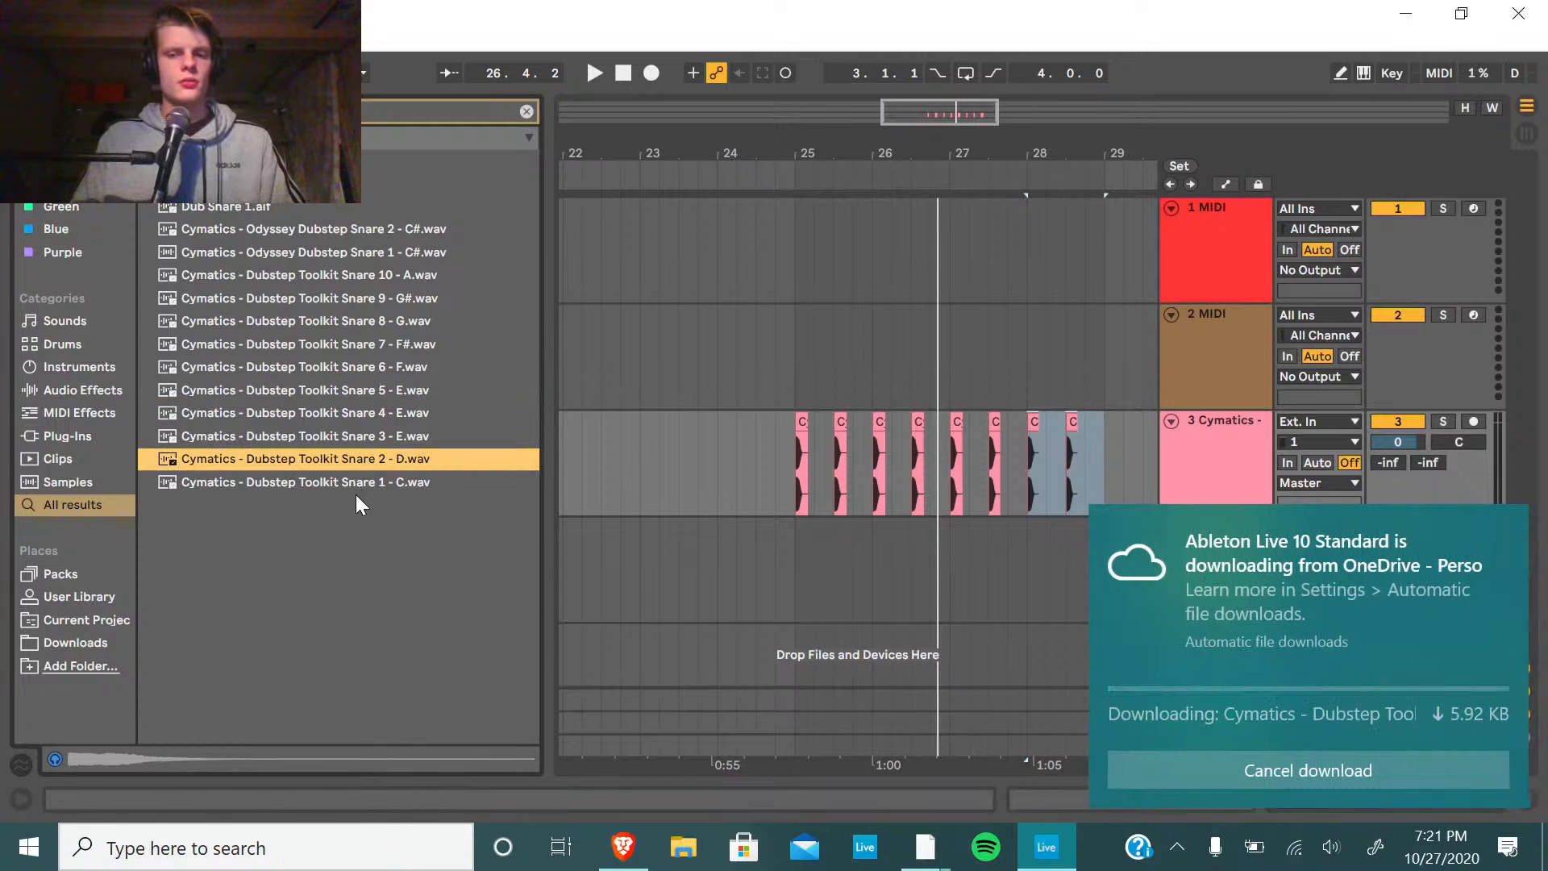
{"action": "left_click", "coordinate": [366, 484]}
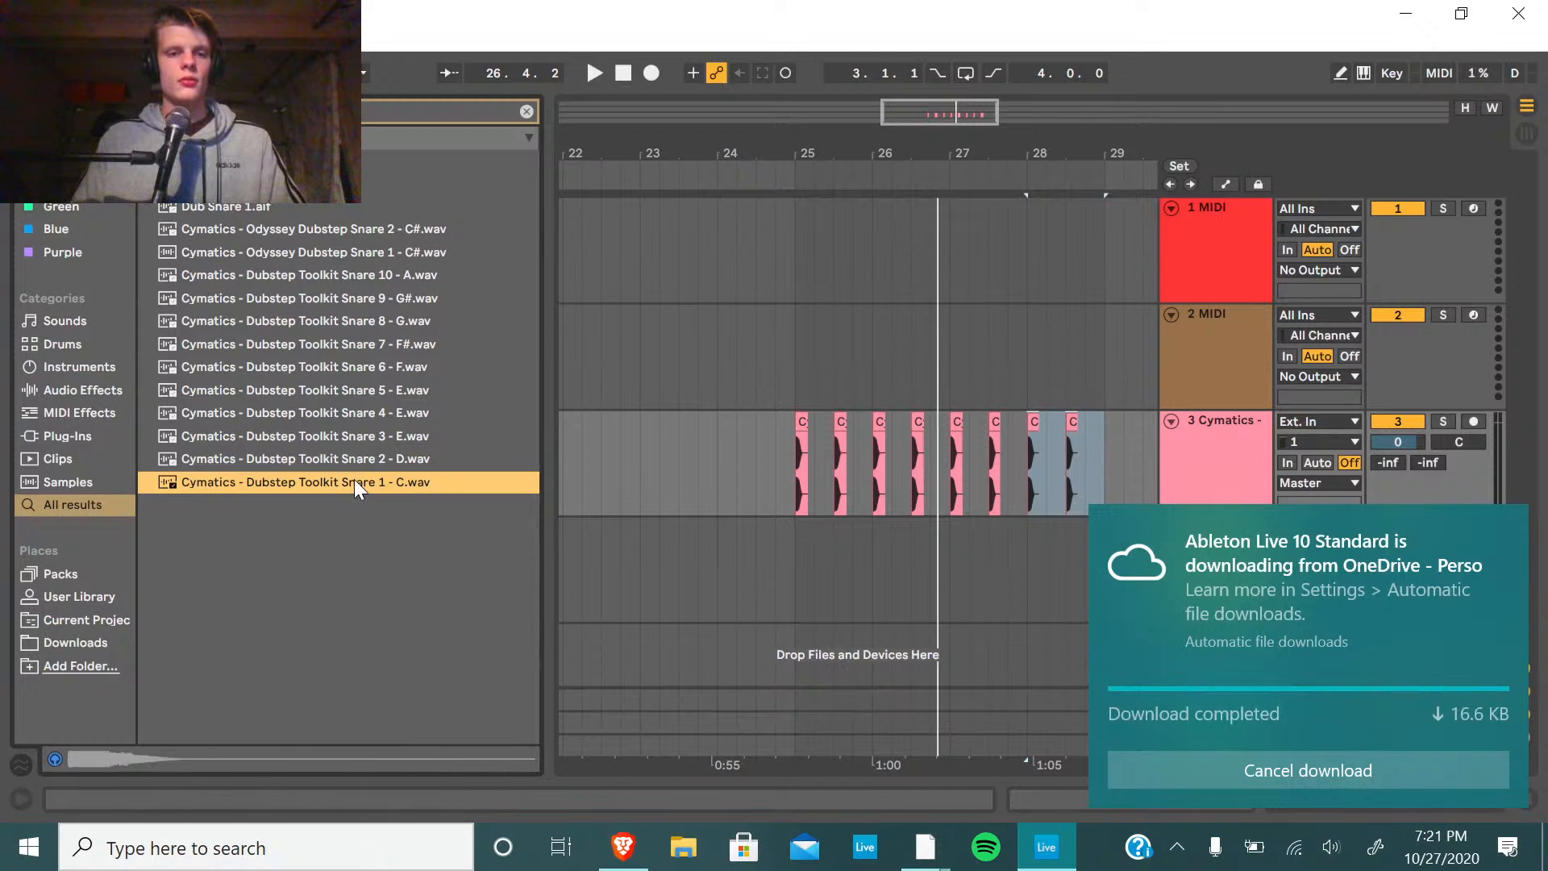
{"action": "left_click", "coordinate": [384, 344]}
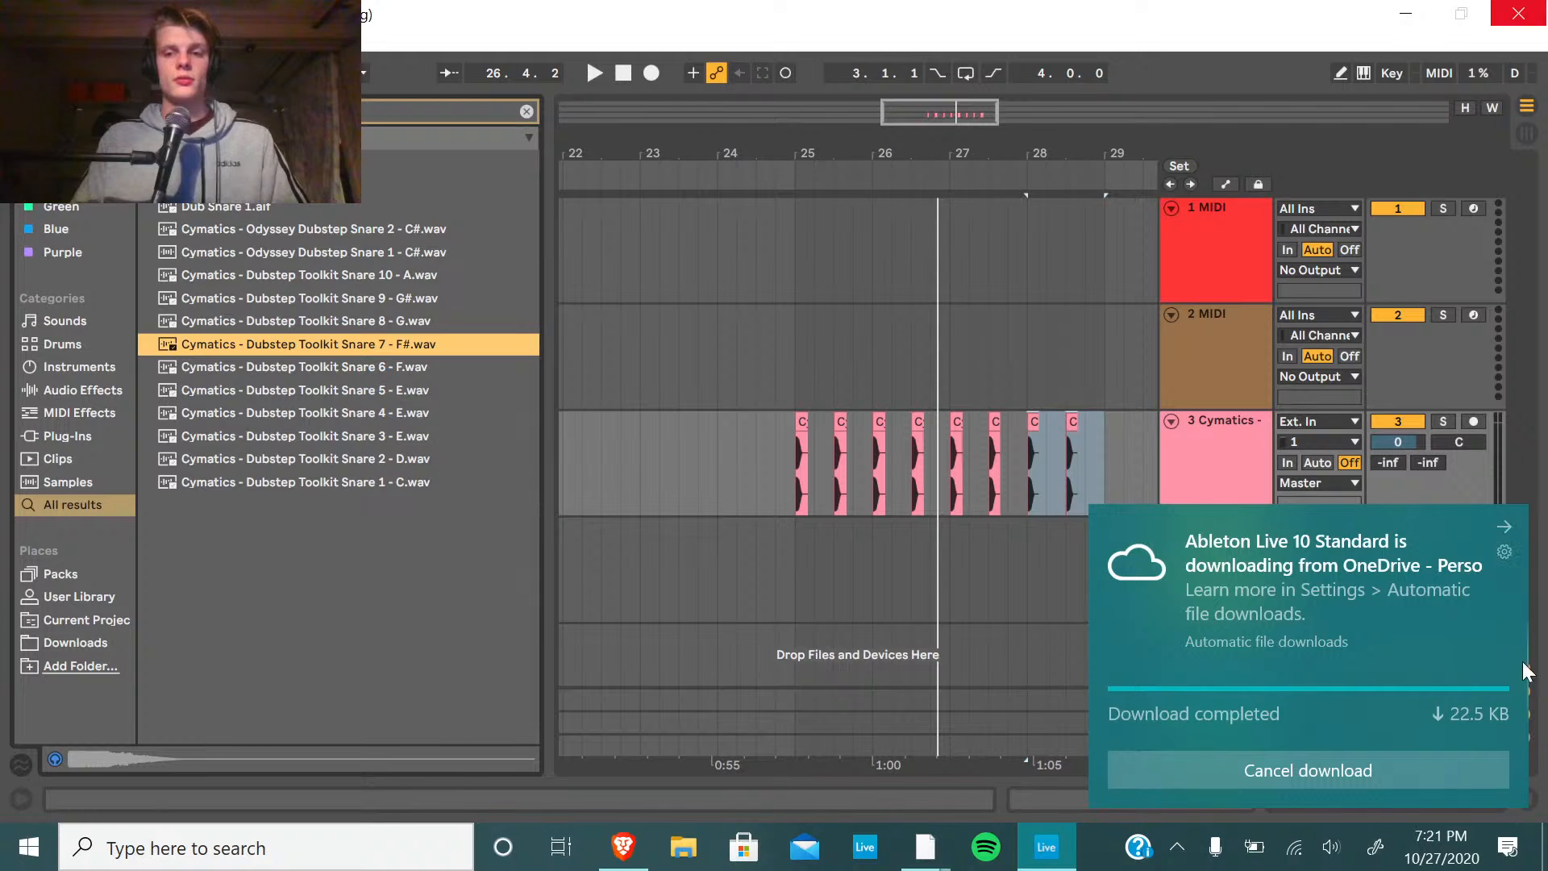
{"action": "left_click", "coordinate": [1504, 528]}
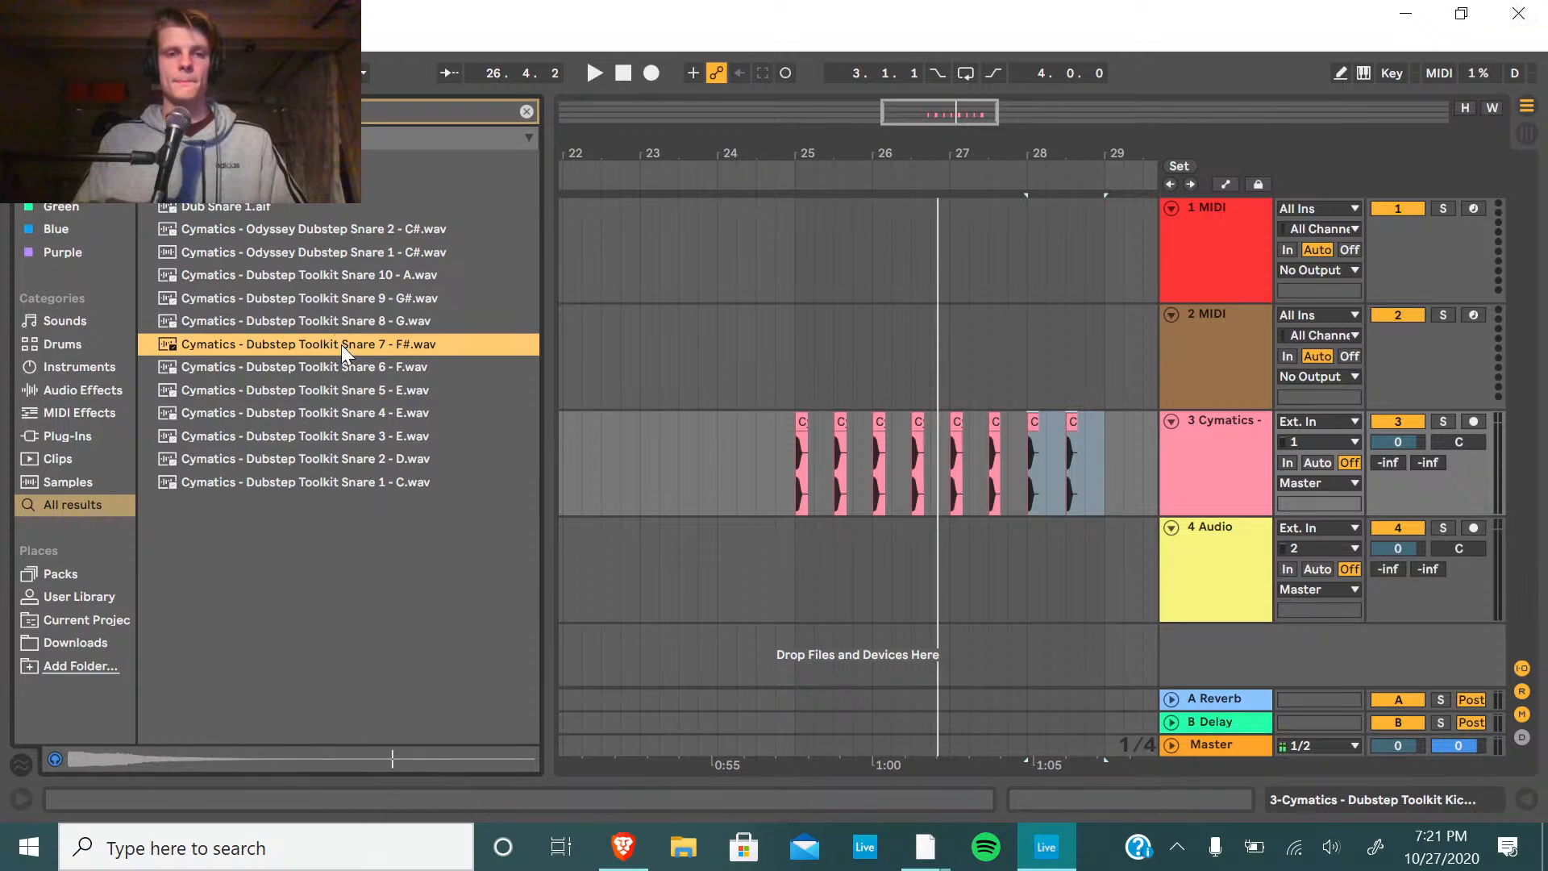
Place Cymatics - Dubstep Toolkit Snare 7 - F#.wav on track 4 at beat 25.3 and audition it with the kicks.
{"action": "left_click_drag", "start_coordinate": [351, 350], "coordinate": [835, 566]}
{"action": "left_click", "coordinate": [764, 187]}
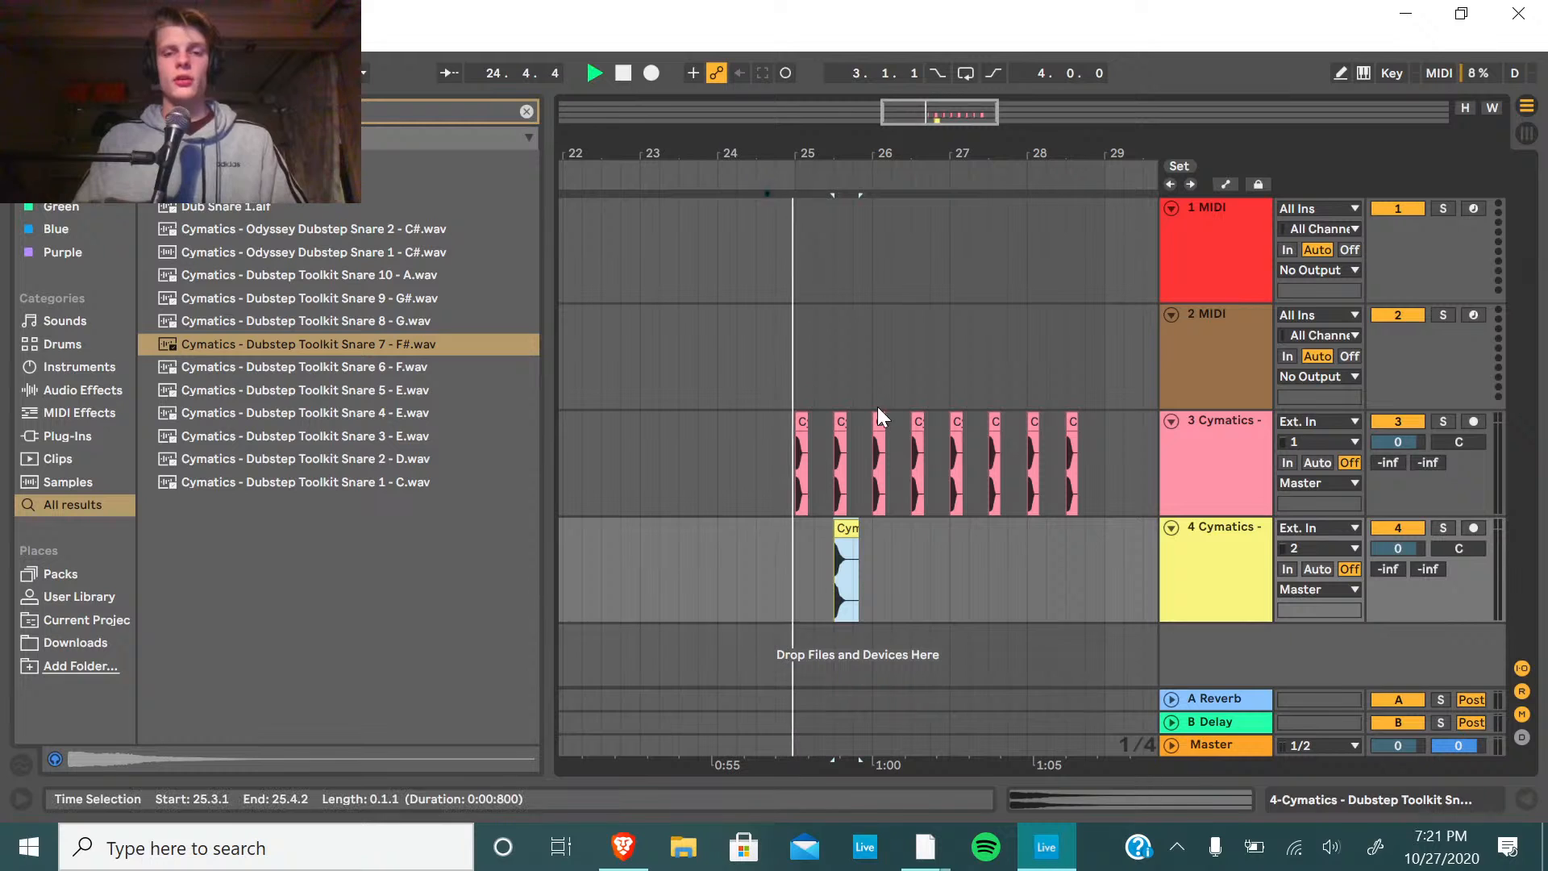
{"action": "key", "text": "space"}
{"action": "key", "text": "space"}
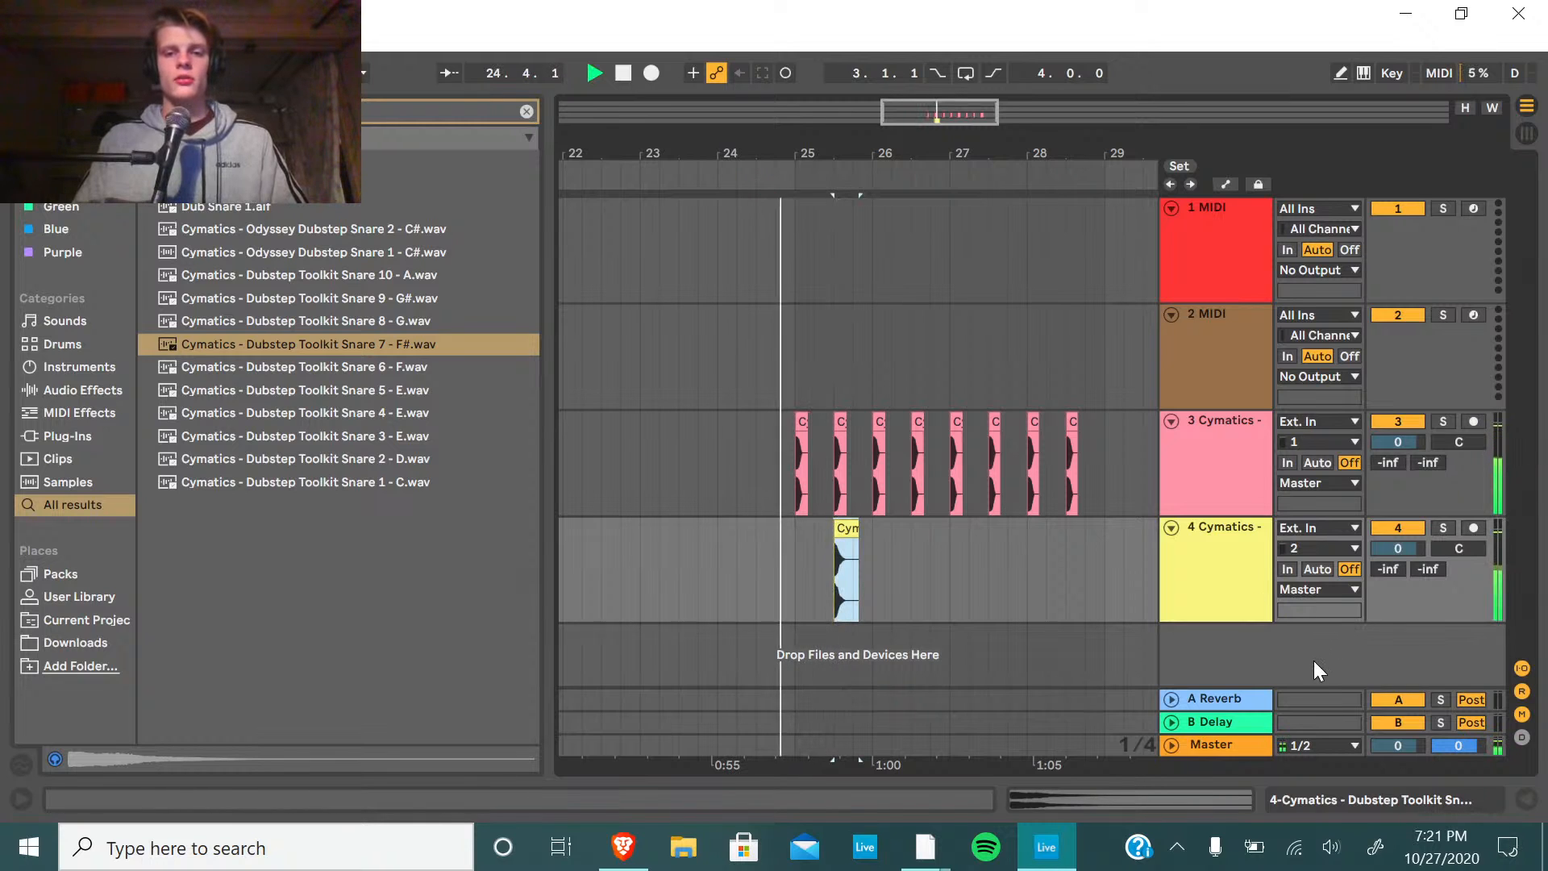
{"action": "left_click", "coordinate": [720, 179]}
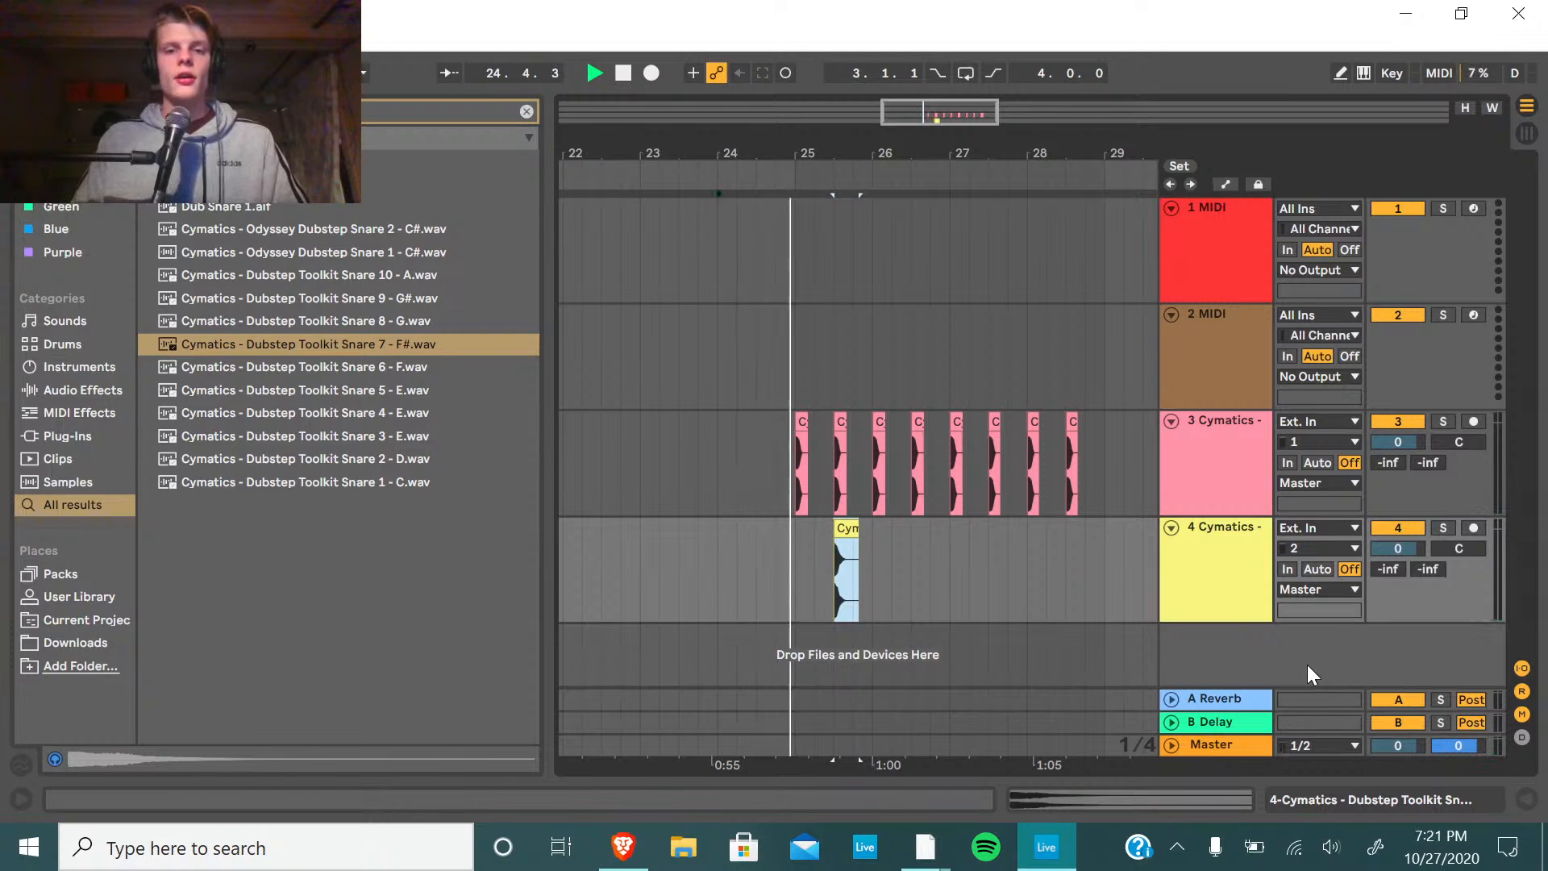
{"action": "key", "text": "space"}
{"action": "key", "text": "space"}
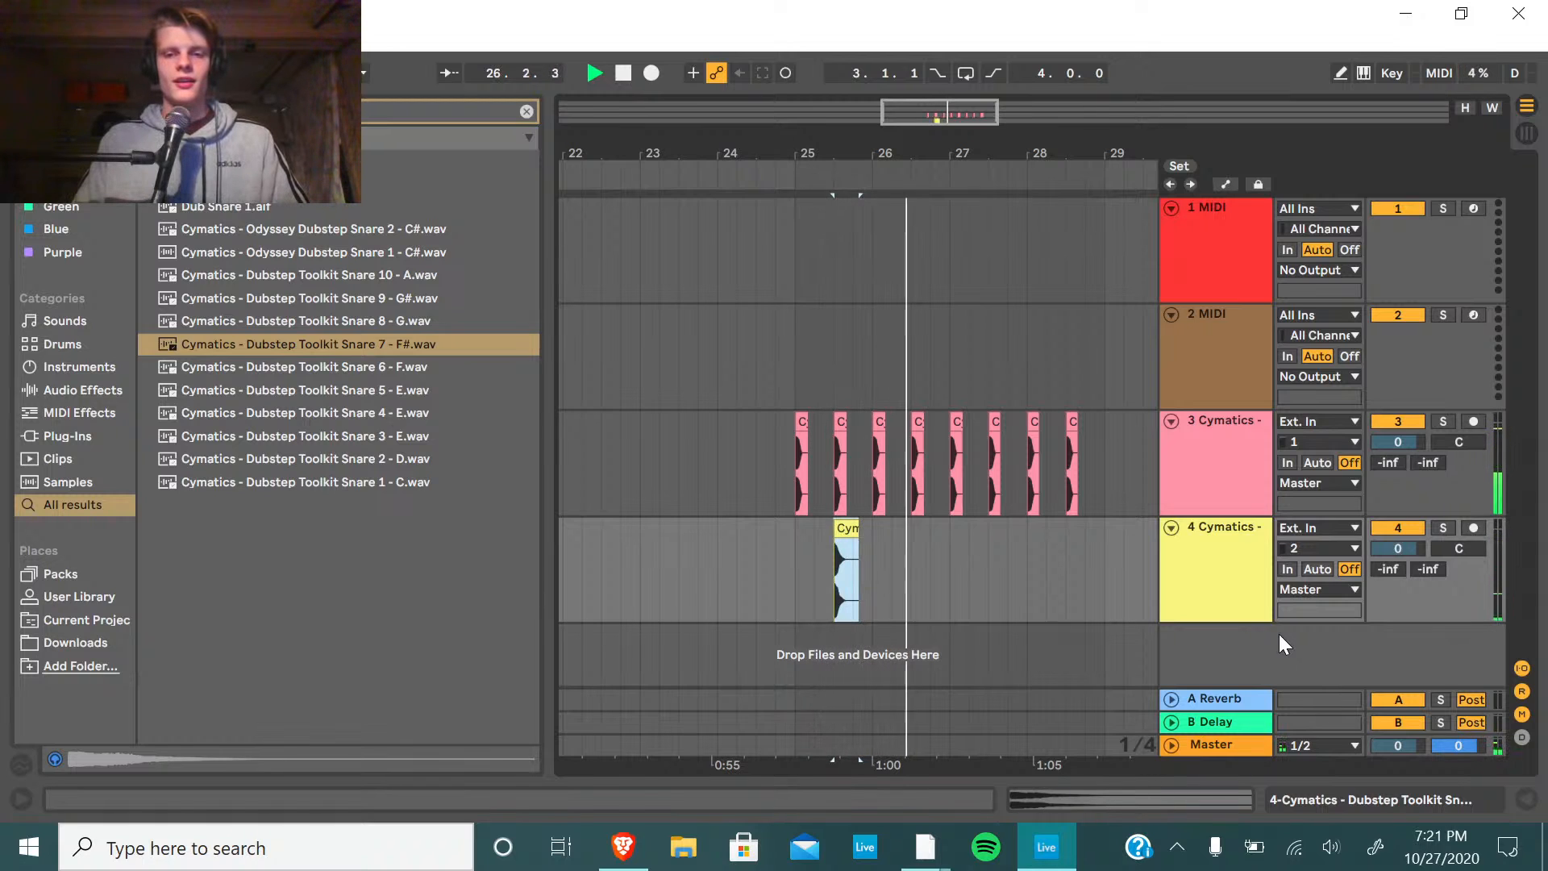
{"action": "key", "text": "space"}
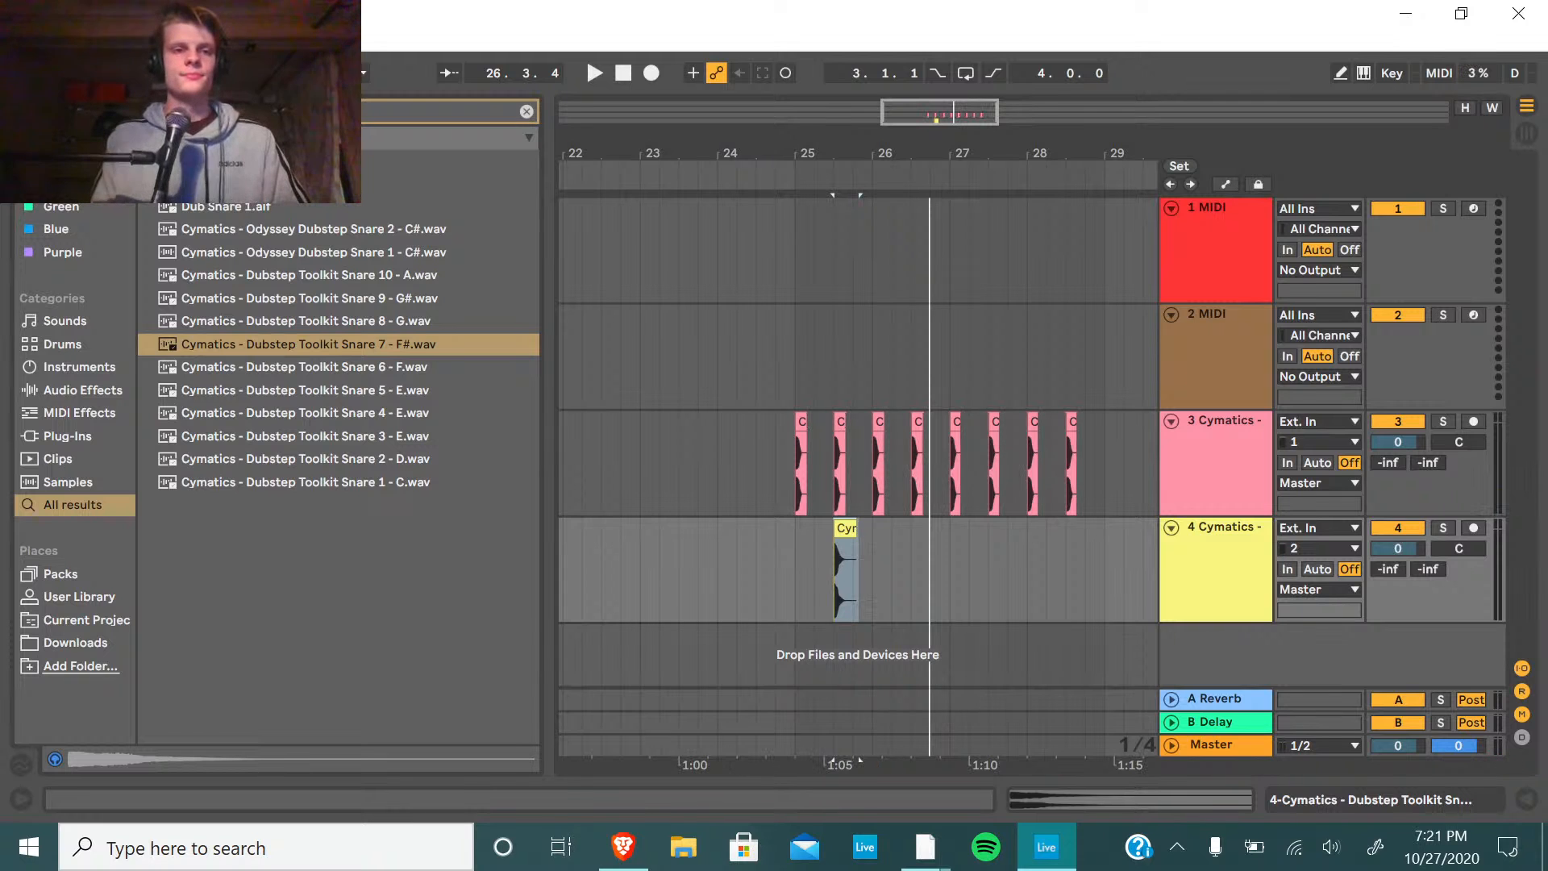
{"action": "left_click", "coordinate": [722, 190]}
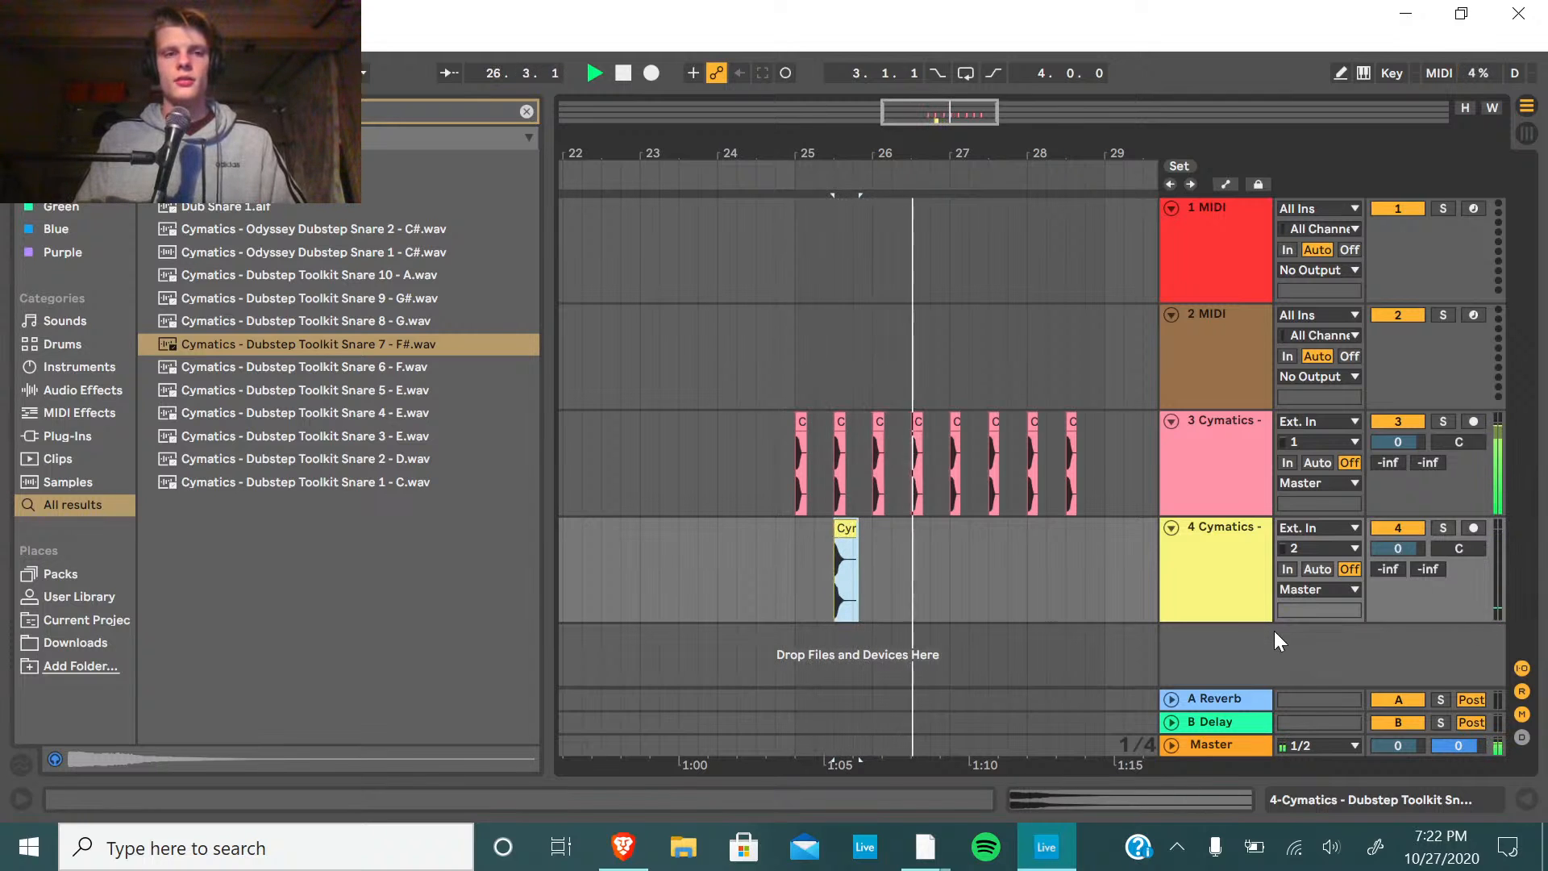
{"action": "key", "text": "space"}
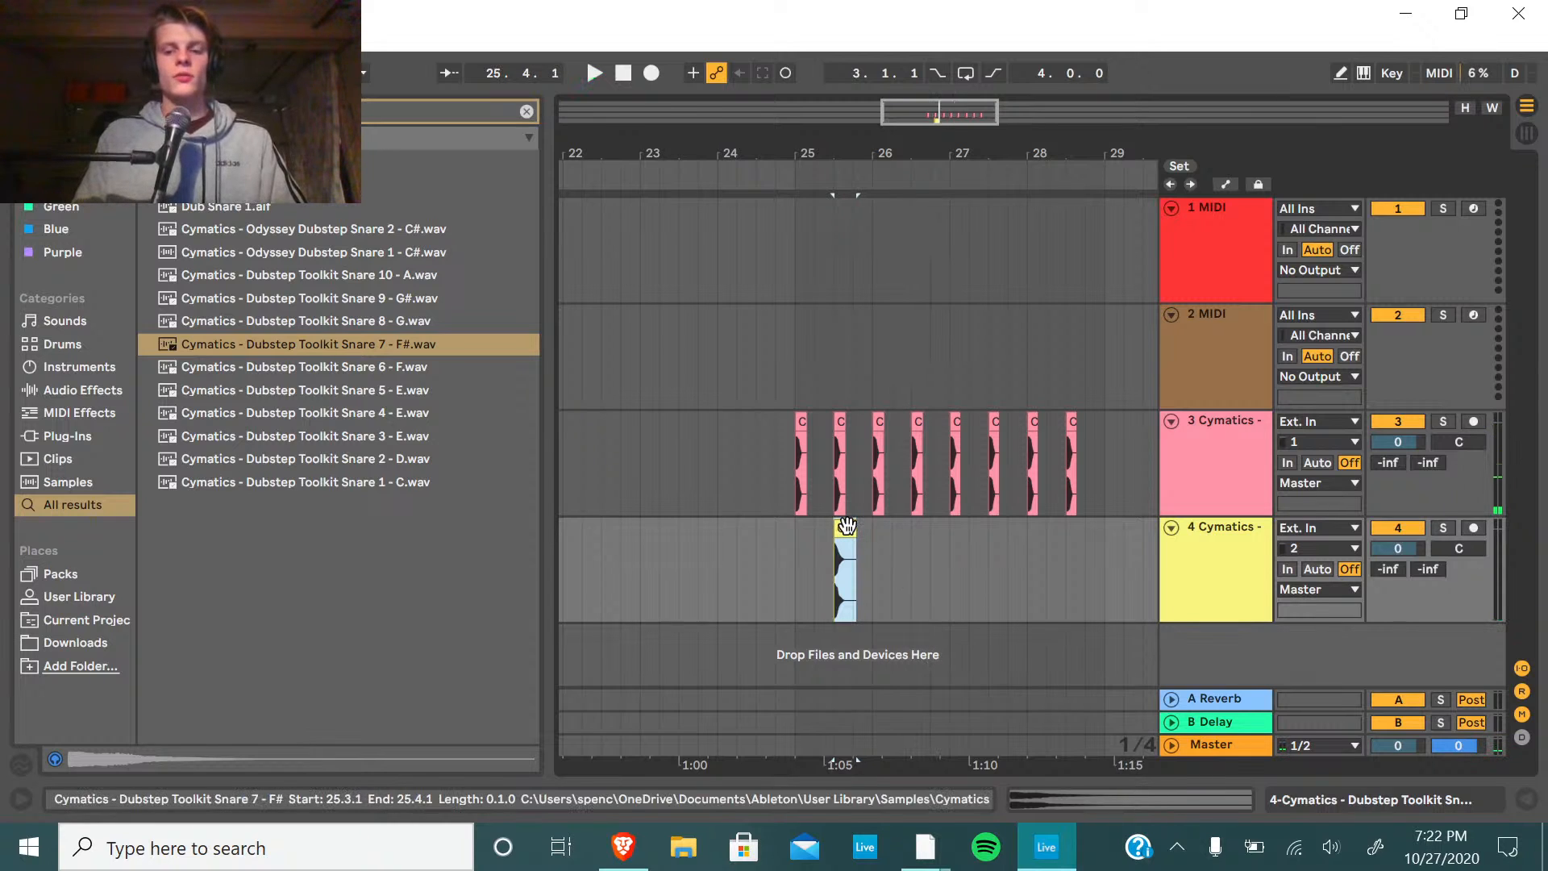
Duplicate the snare clip at beat 25.3 onto beats 26.3, 27.3 and 28.3, and play the kick and snare pattern.
{"action": "key", "text": "ctrl+d"}
{"action": "key", "text": "ctrl+d"}
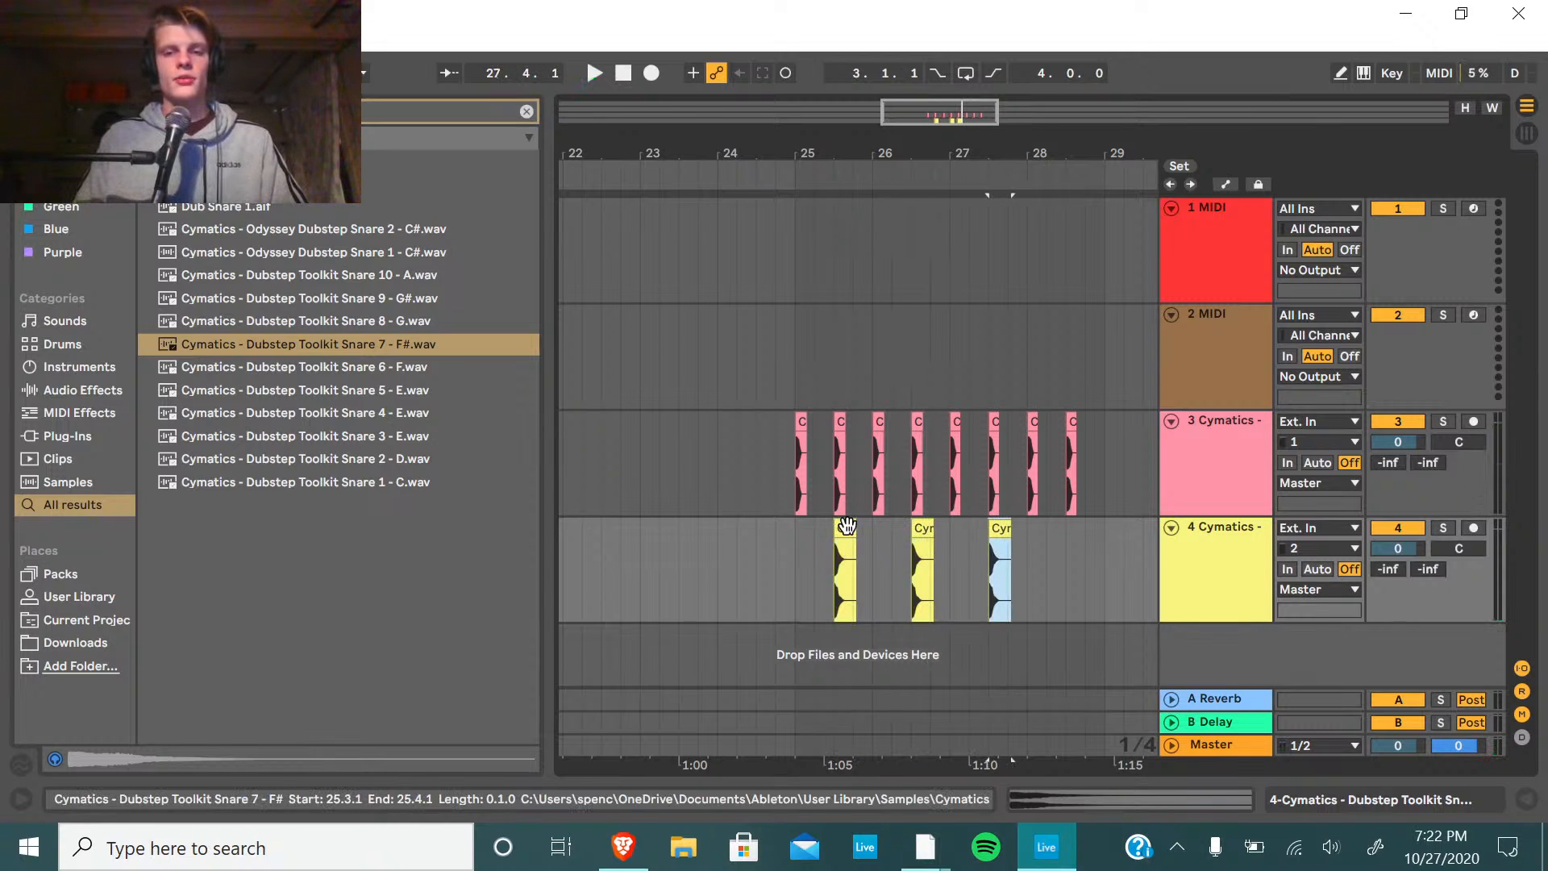
{"action": "key", "text": "ctrl+d"}
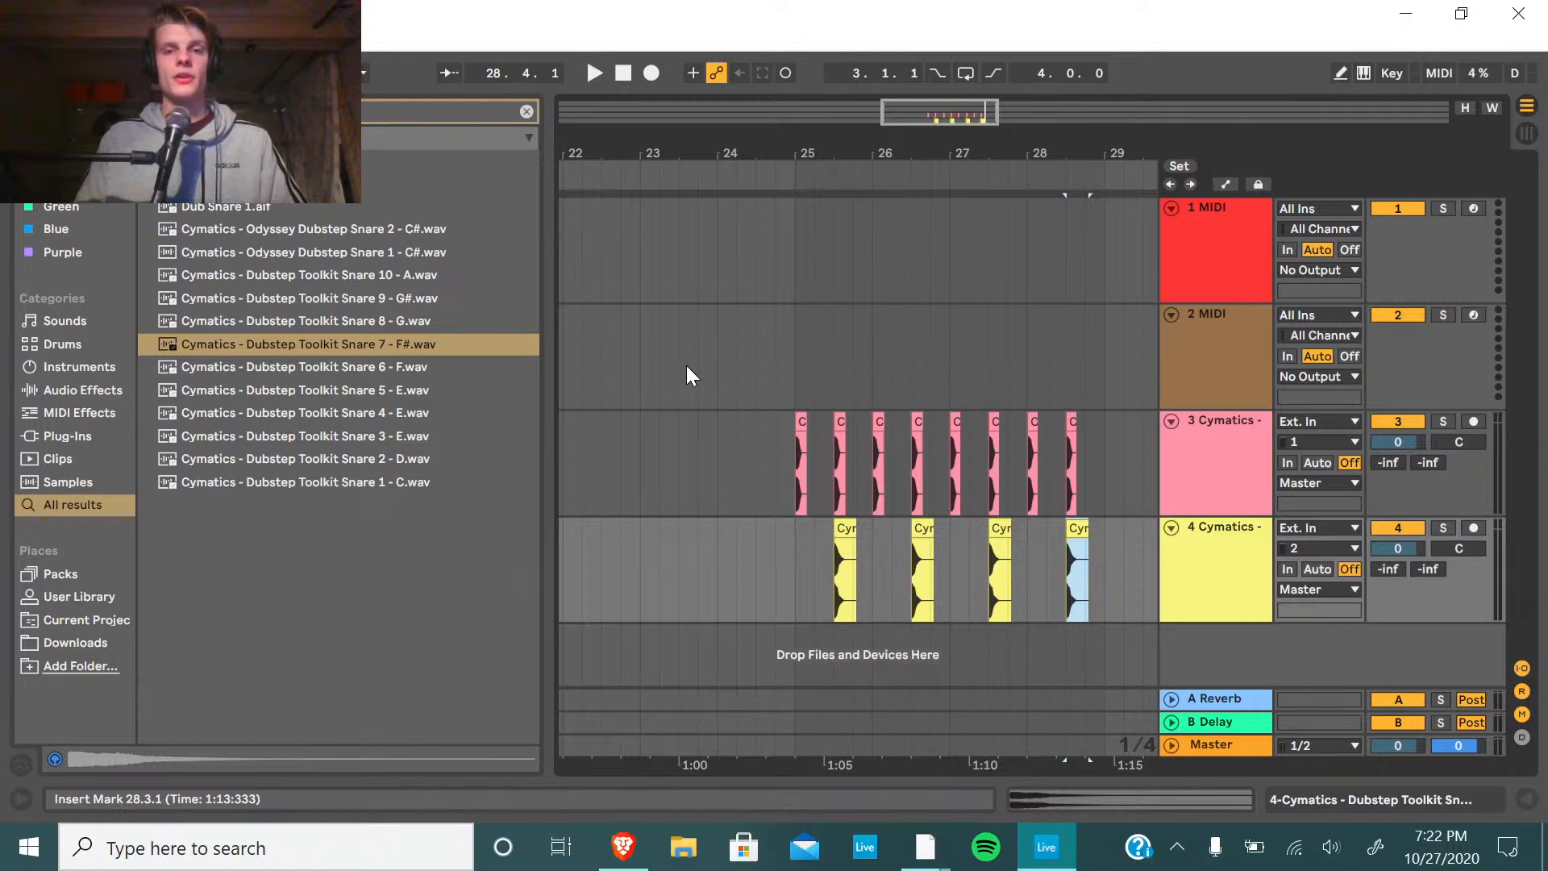
{"action": "left_click", "coordinate": [762, 179]}
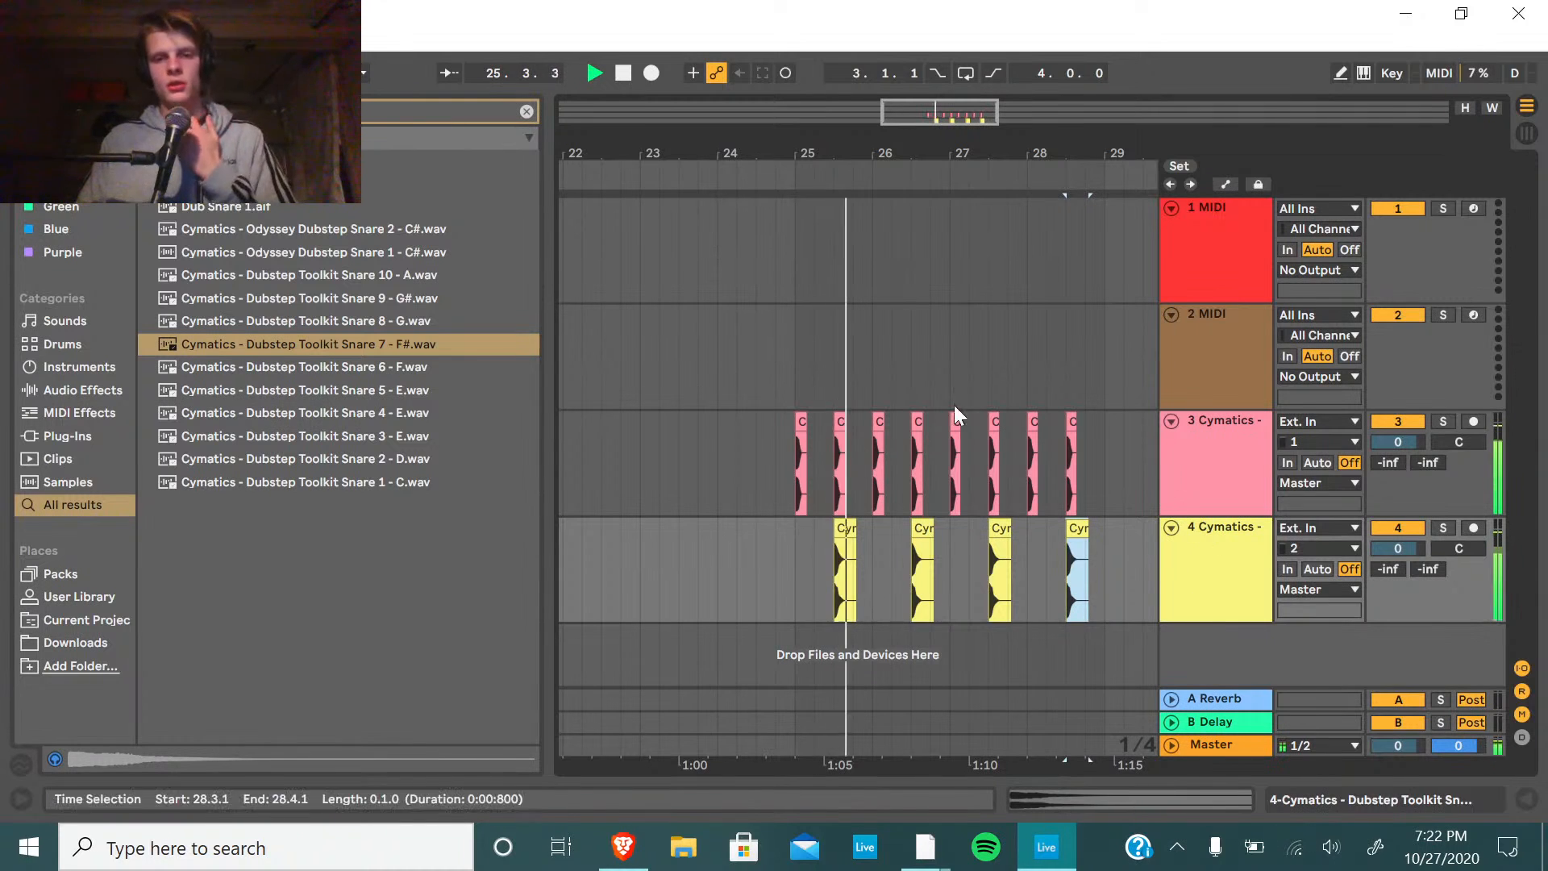
{"action": "left_click", "coordinate": [624, 73]}
Copy the snare clip at beat 27.3 to beat 27.1 on track 4 and reverse the copy.
{"action": "left_click", "coordinate": [999, 565]}
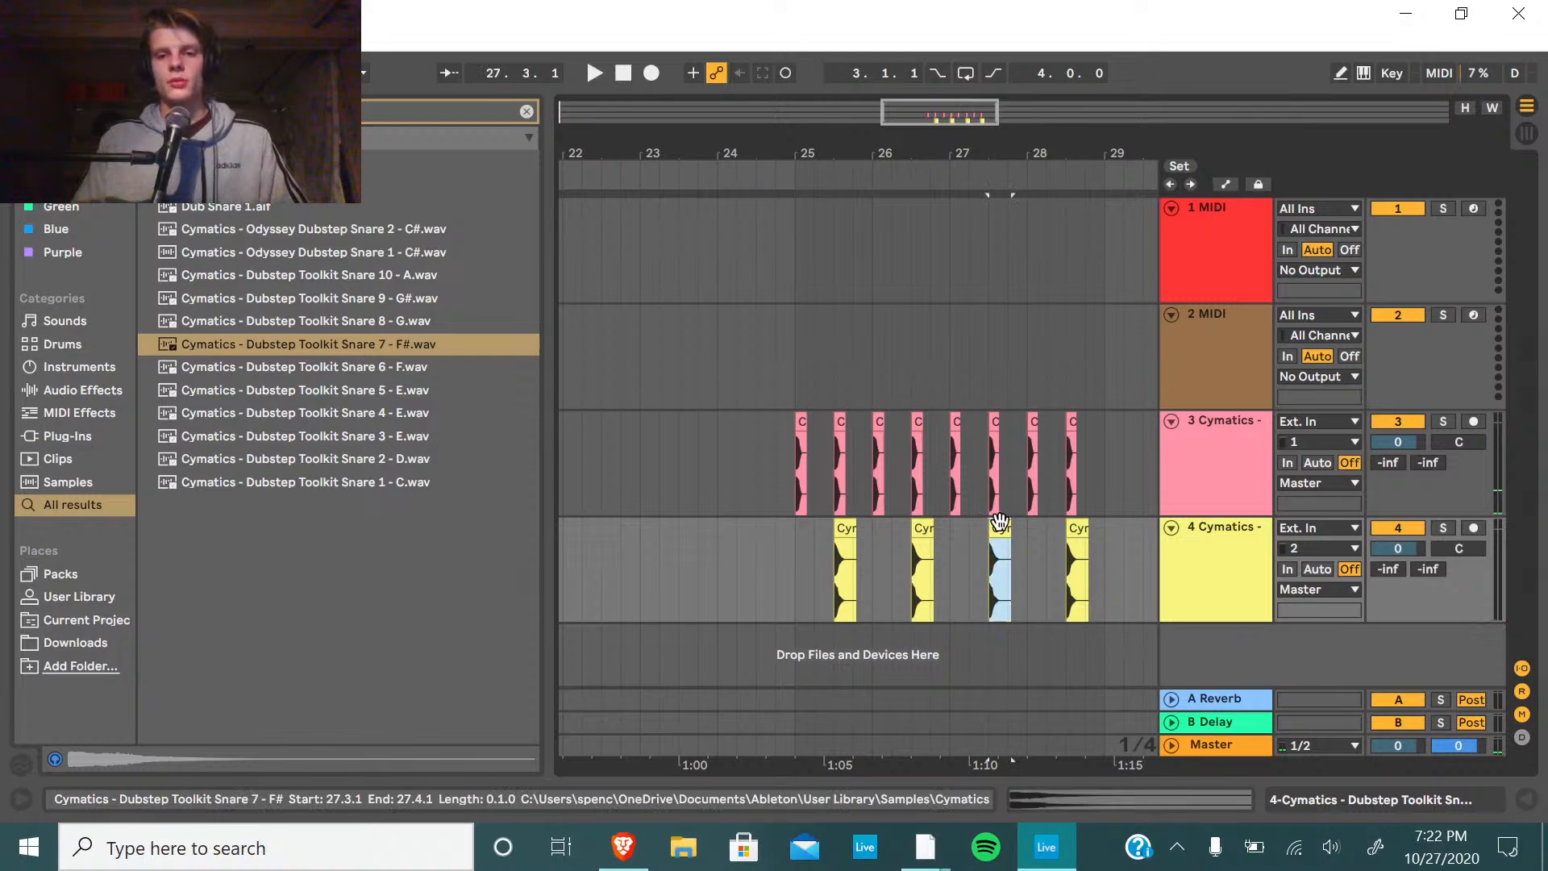
{"action": "right_click", "coordinate": [999, 564]}
{"action": "left_click", "coordinate": [1033, 263]}
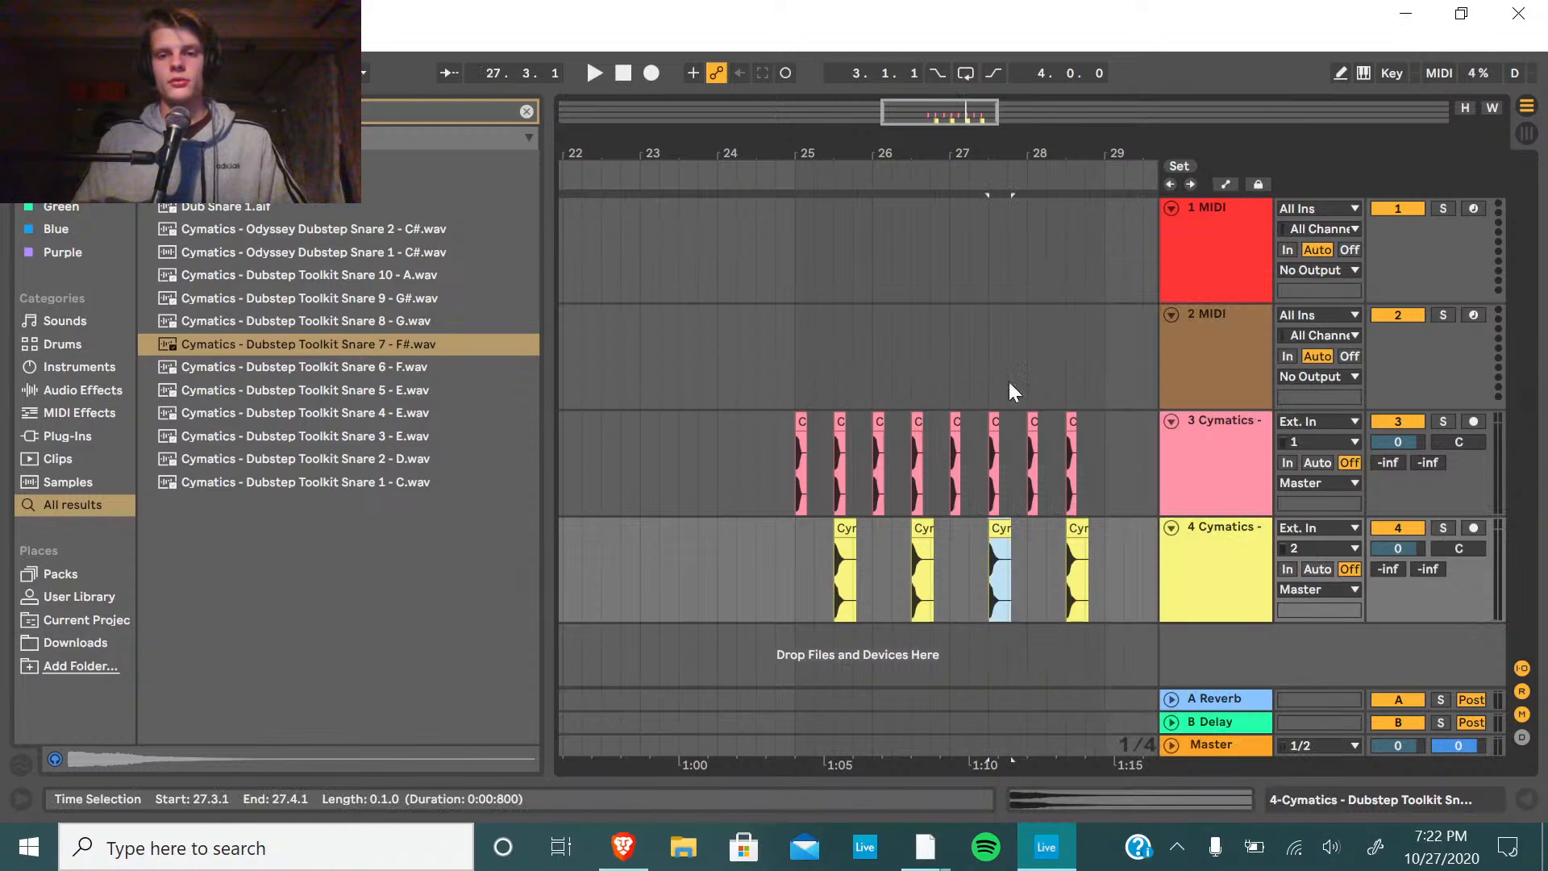
{"action": "left_click", "coordinate": [949, 543]}
{"action": "right_click", "coordinate": [952, 543]}
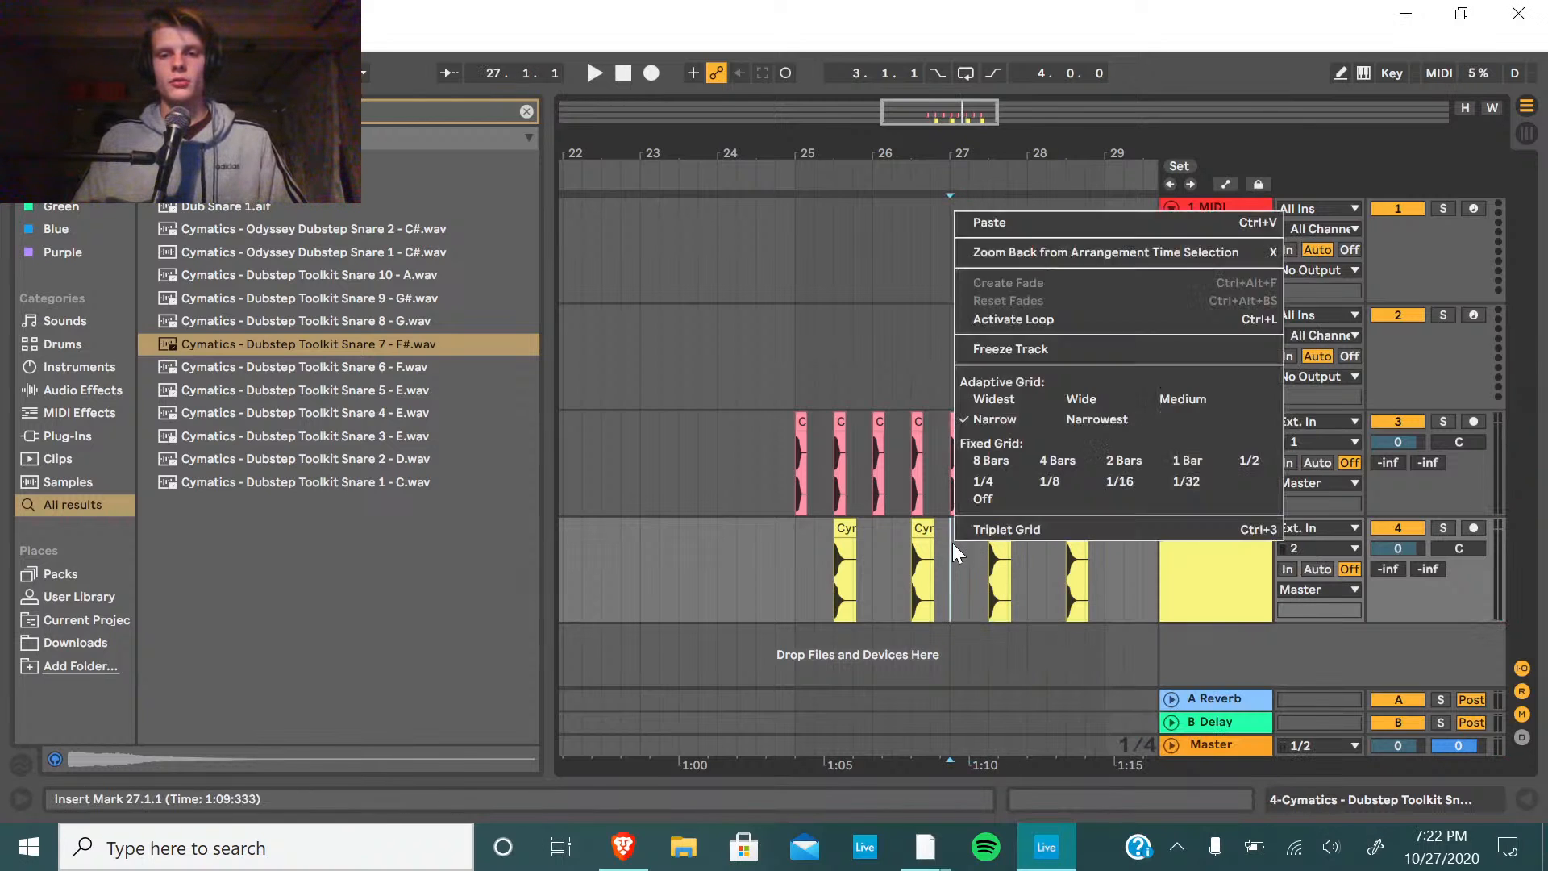
{"action": "left_click", "coordinate": [1003, 222]}
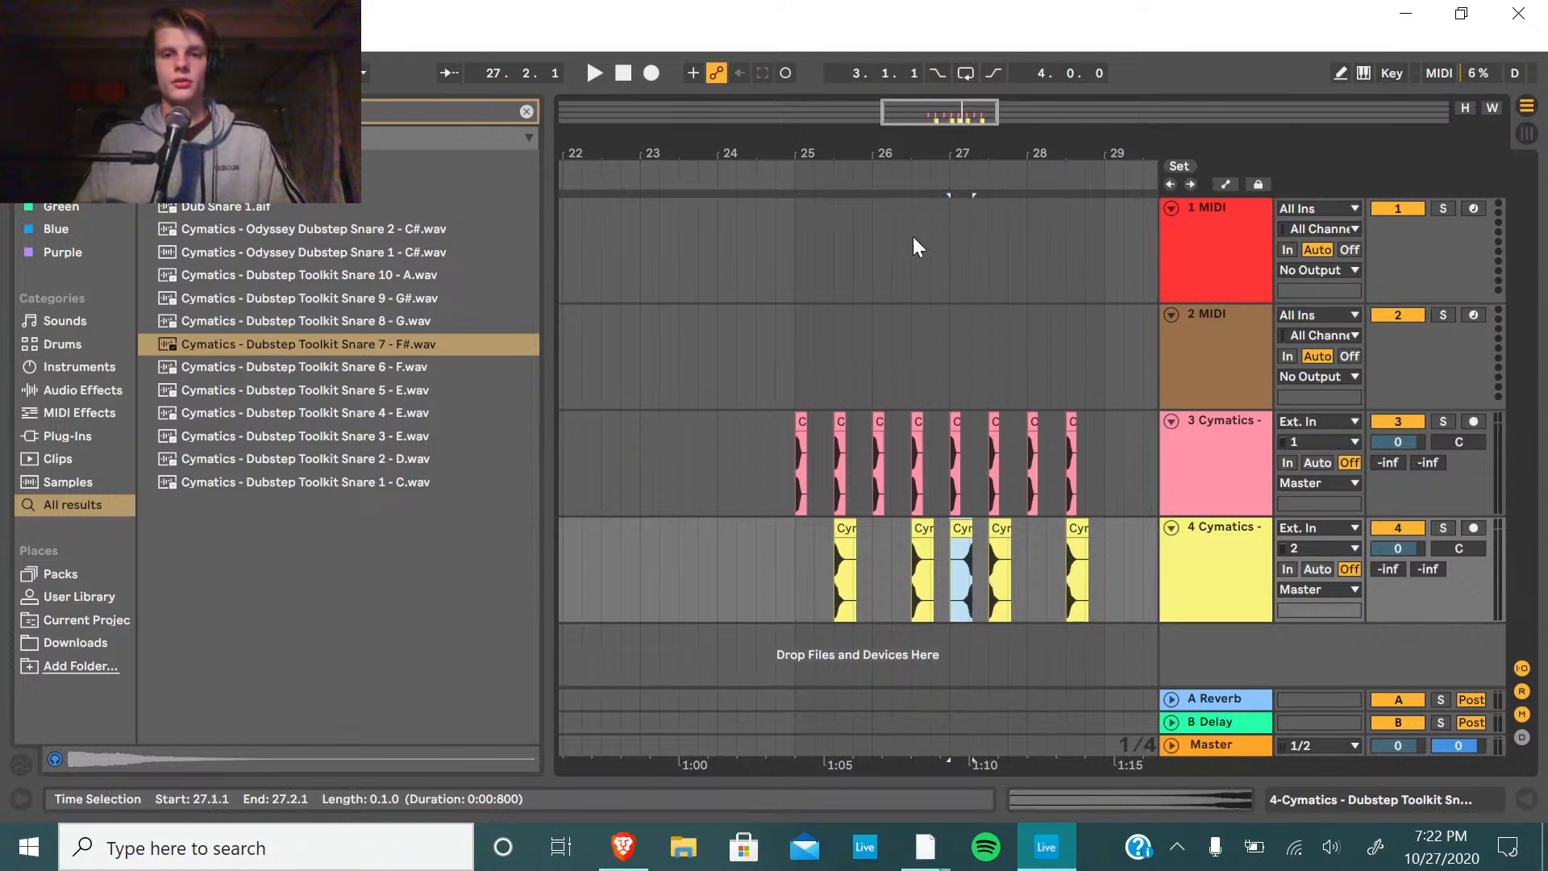
Move the reversed snare to start at 27.1.4 so that it ends exactly where the snare at beat 27.3 begins.
{"action": "key", "text": "plus"}
{"action": "key", "text": "plus"}
{"action": "key", "text": "plus"}
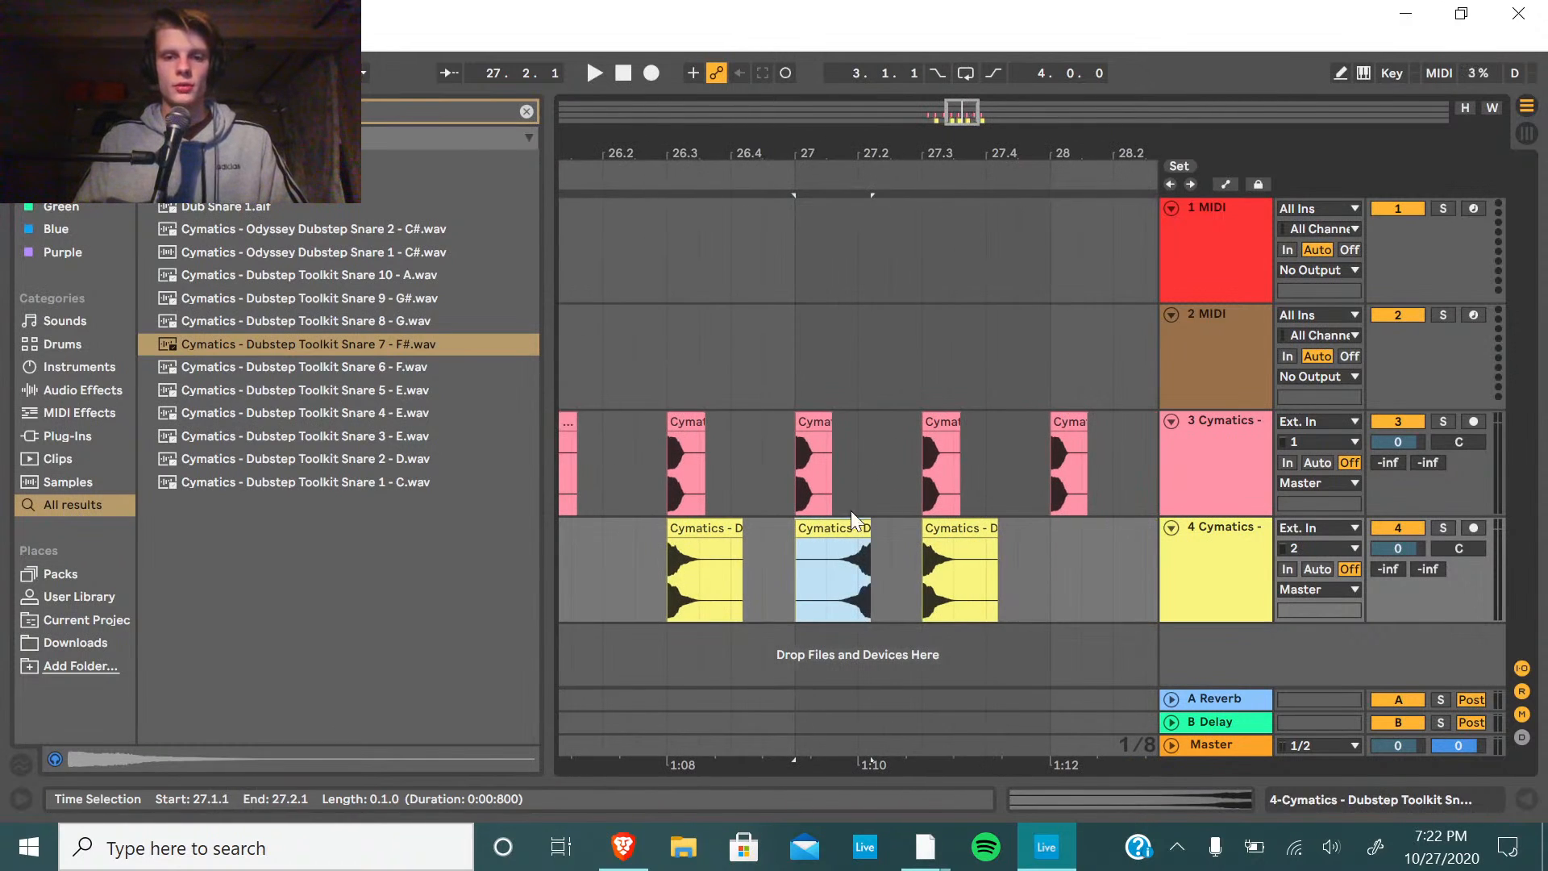
{"action": "left_click_drag", "start_coordinate": [864, 525], "coordinate": [897, 525]}
{"action": "key", "text": "plus"}
{"action": "key", "text": "plus"}
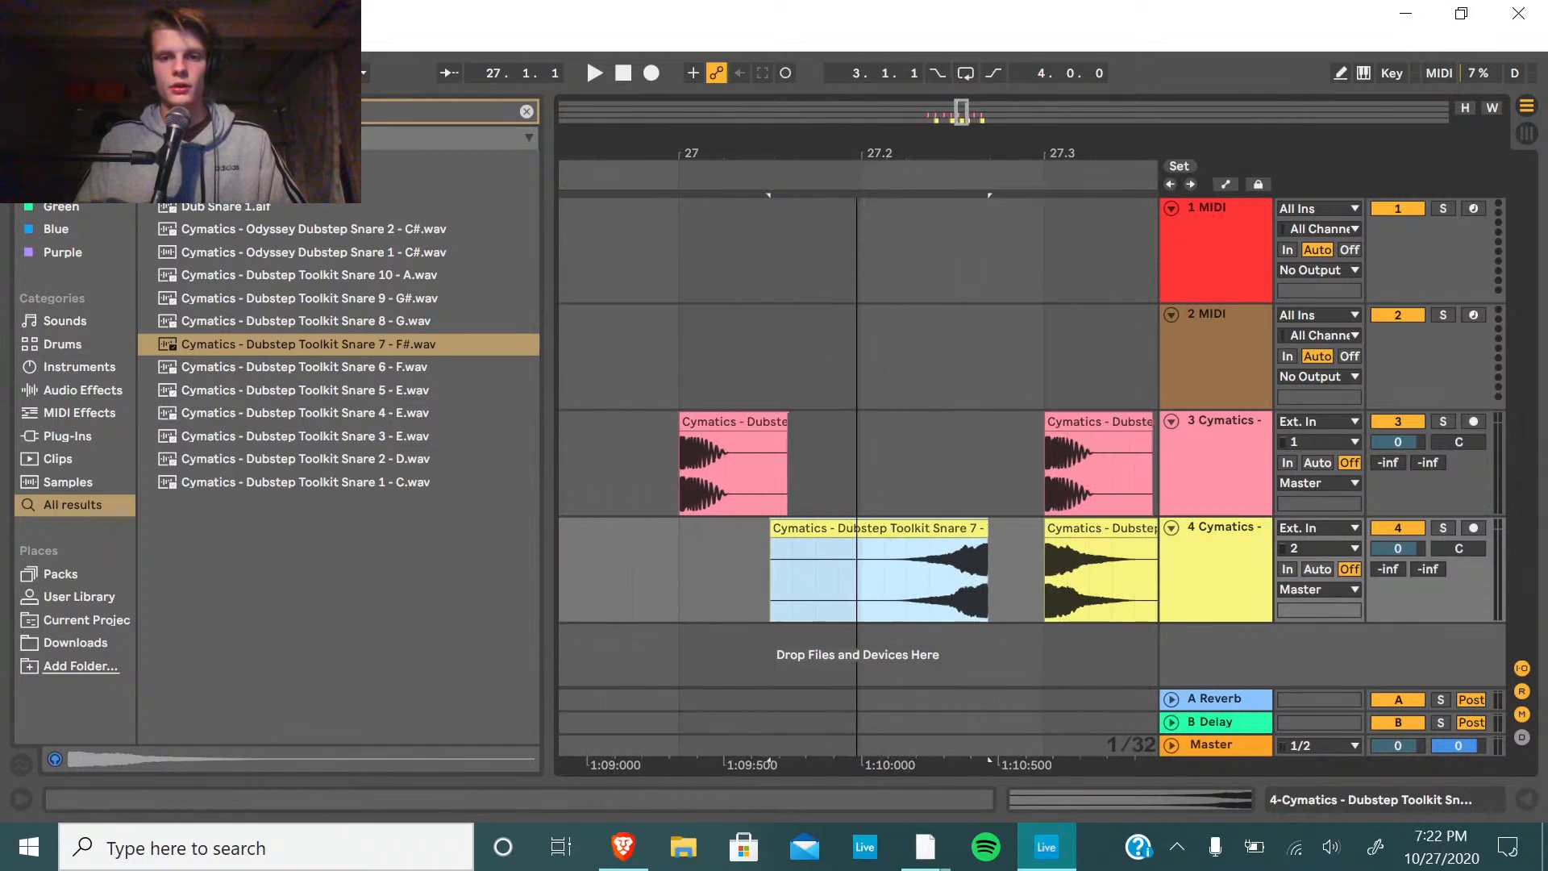
{"action": "key", "text": "plus"}
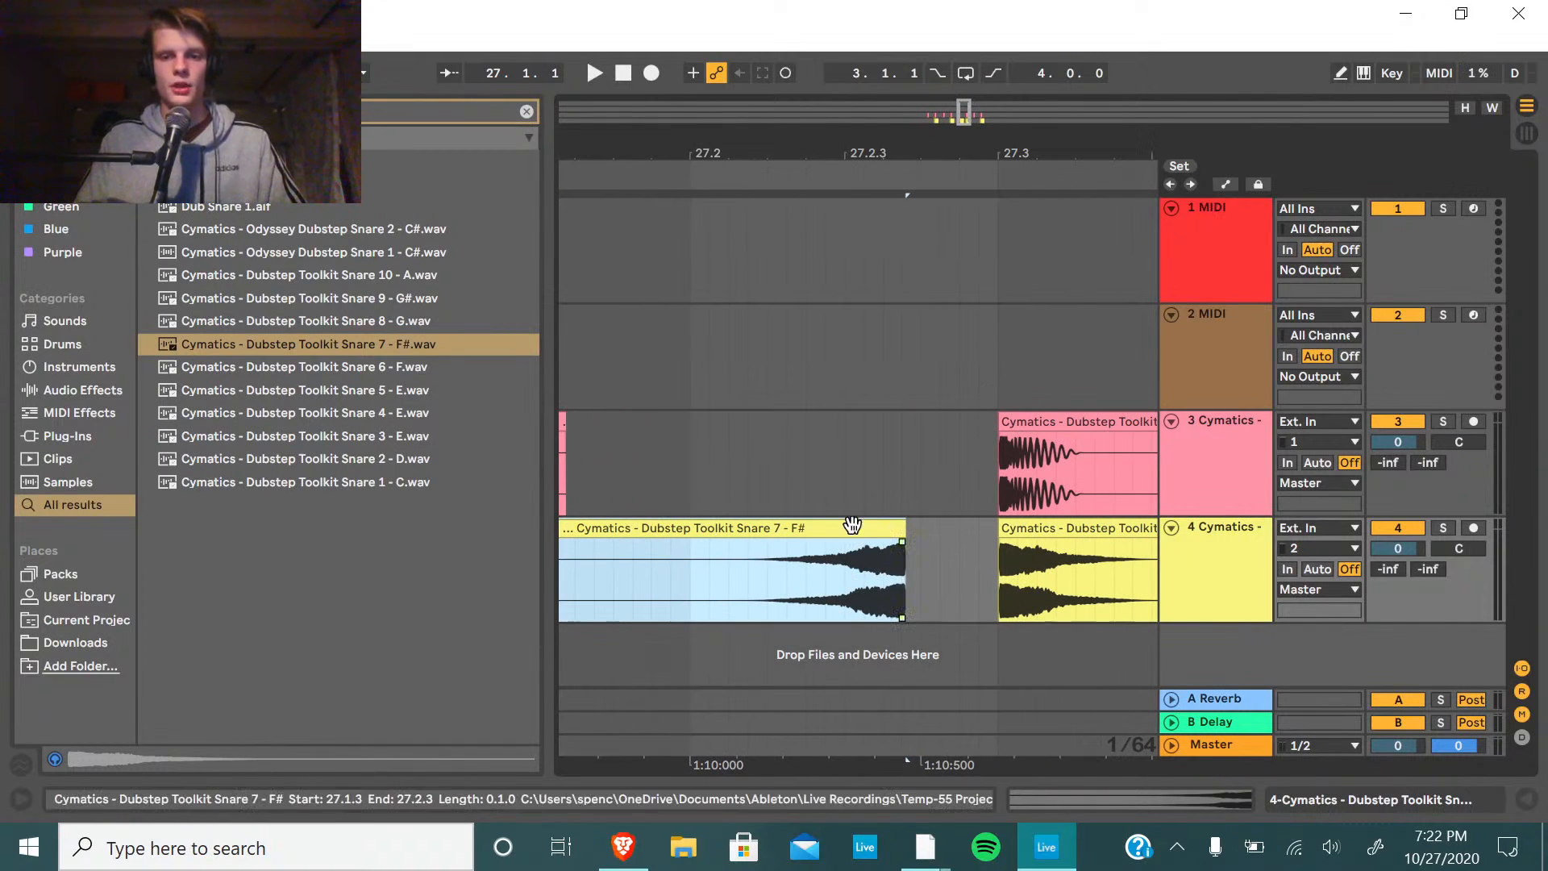
{"action": "left_click_drag", "start_coordinate": [852, 525], "coordinate": [961, 535]}
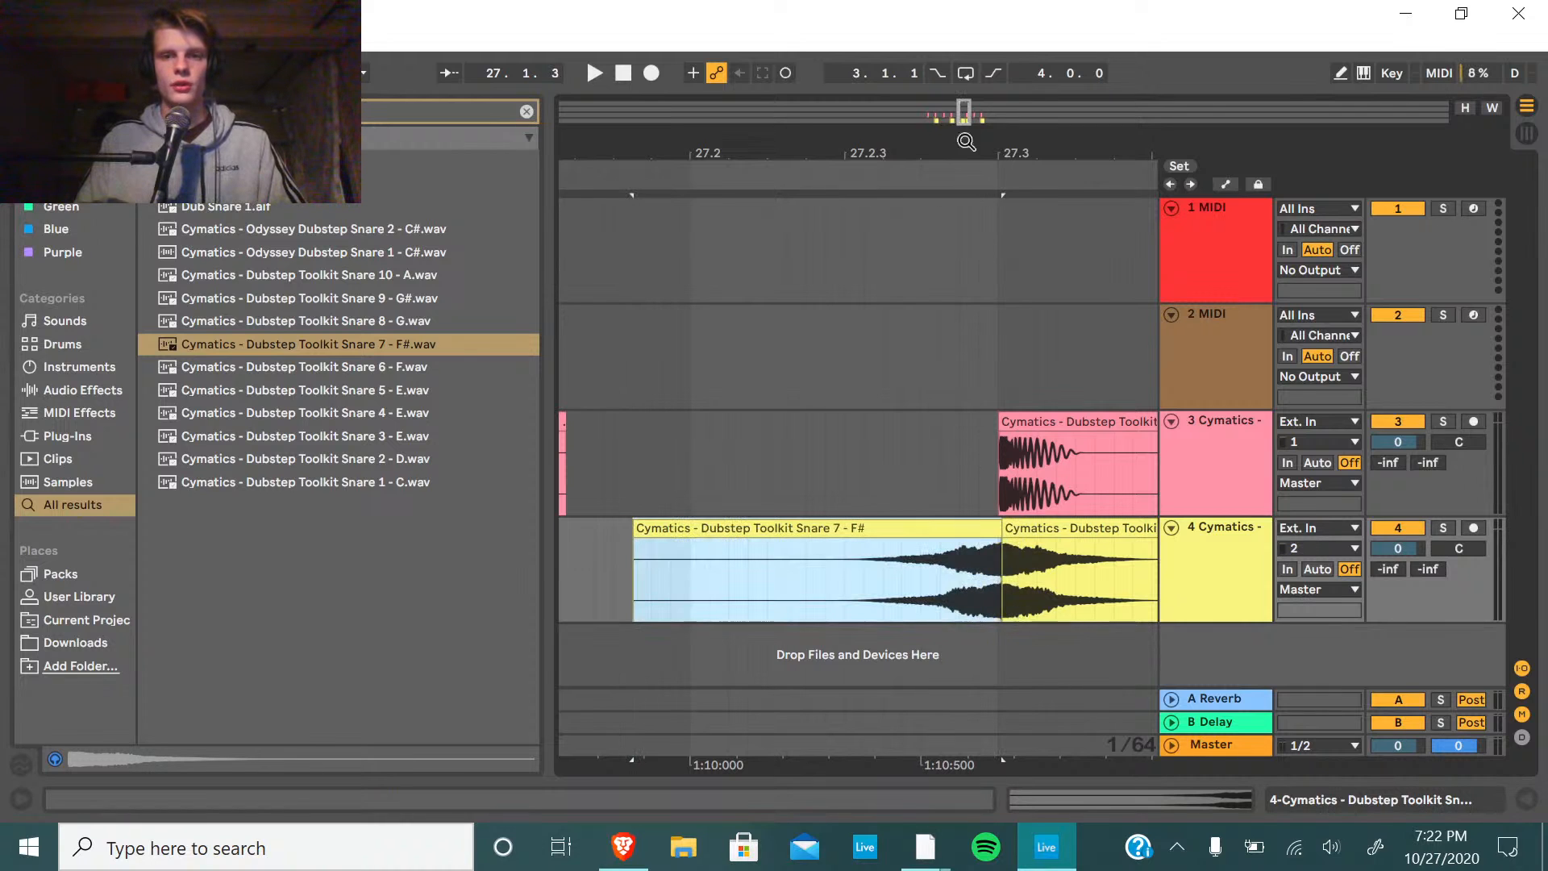
Play the kick and snare pattern to hear the reversed snare leading into beat 27.3.
{"action": "key", "text": "minus"}
{"action": "key", "text": "minus"}
{"action": "key", "text": "minus"}
{"action": "key", "text": "space"}
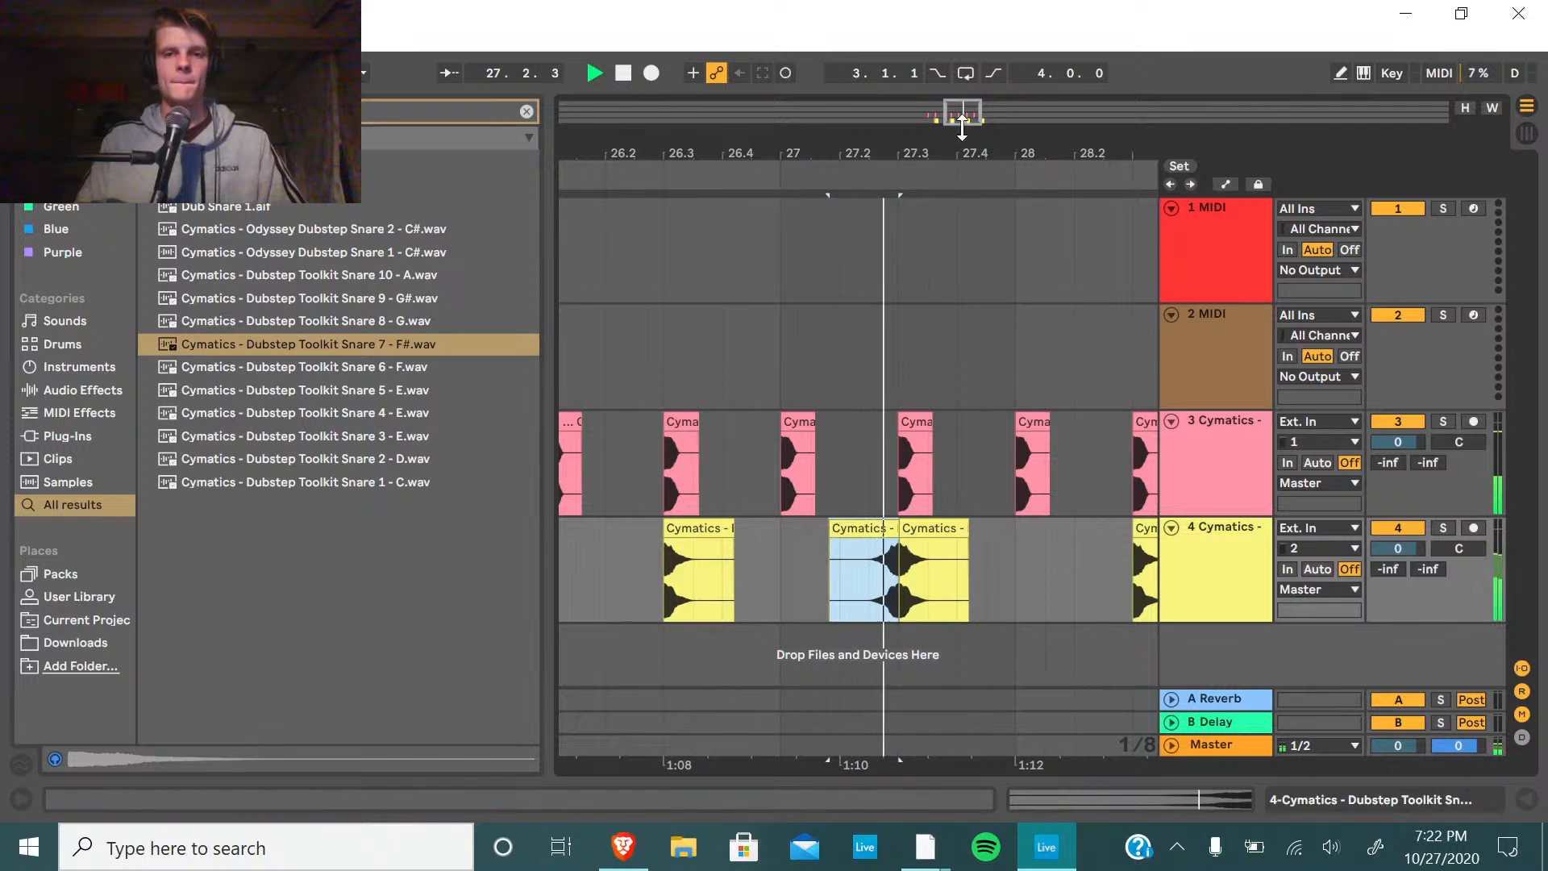
{"action": "left_click_drag", "start_coordinate": [966, 119], "coordinate": [911, 309]}
{"action": "key", "text": "space"}
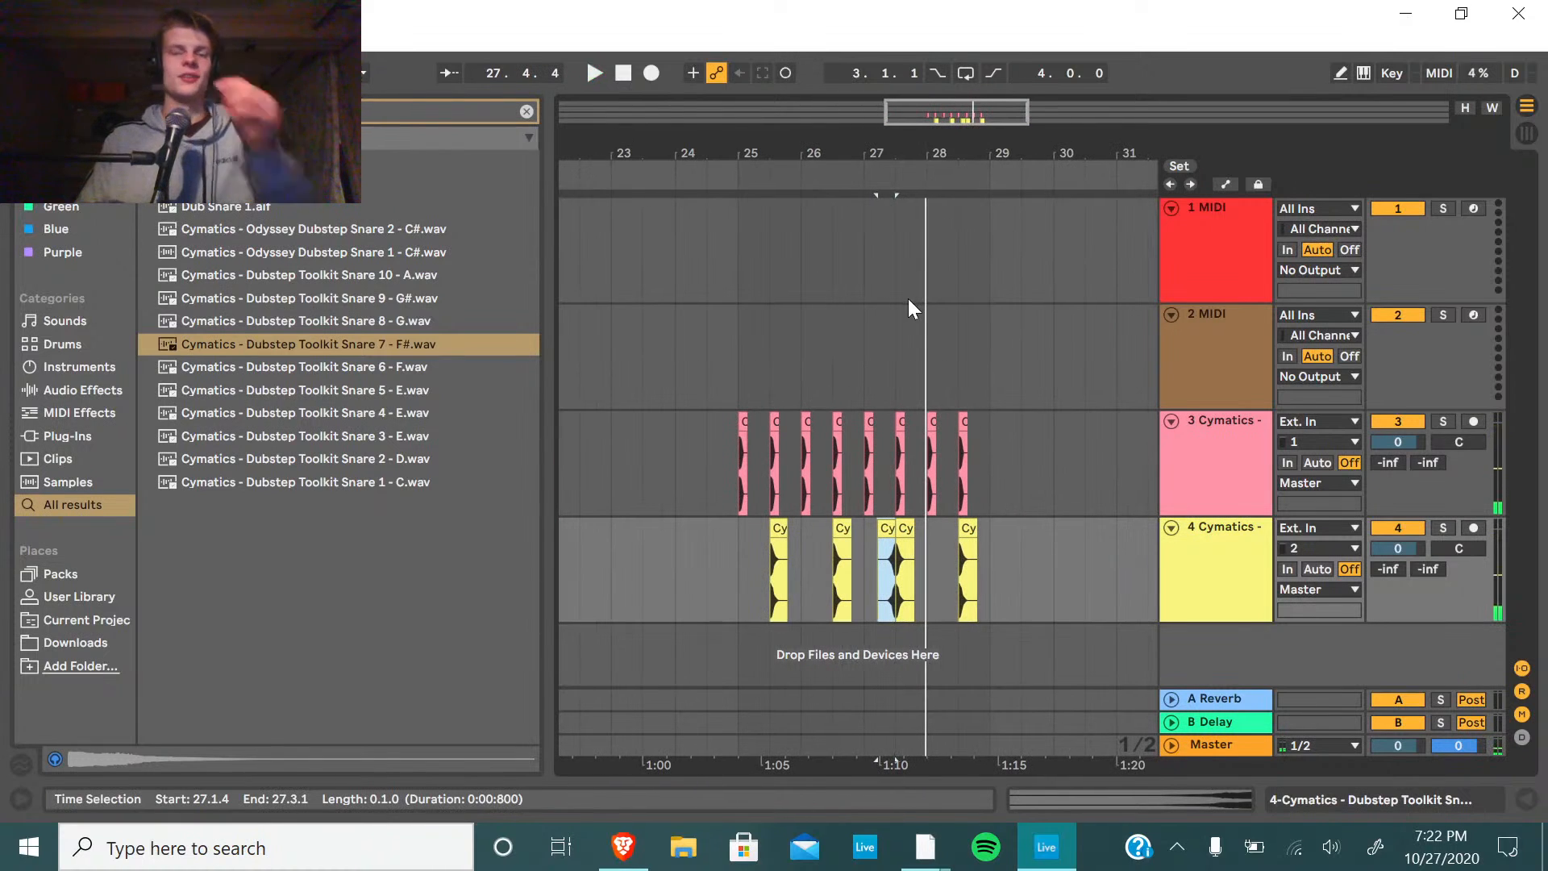
{"action": "left_click", "coordinate": [714, 221]}
{"action": "key", "text": "space"}
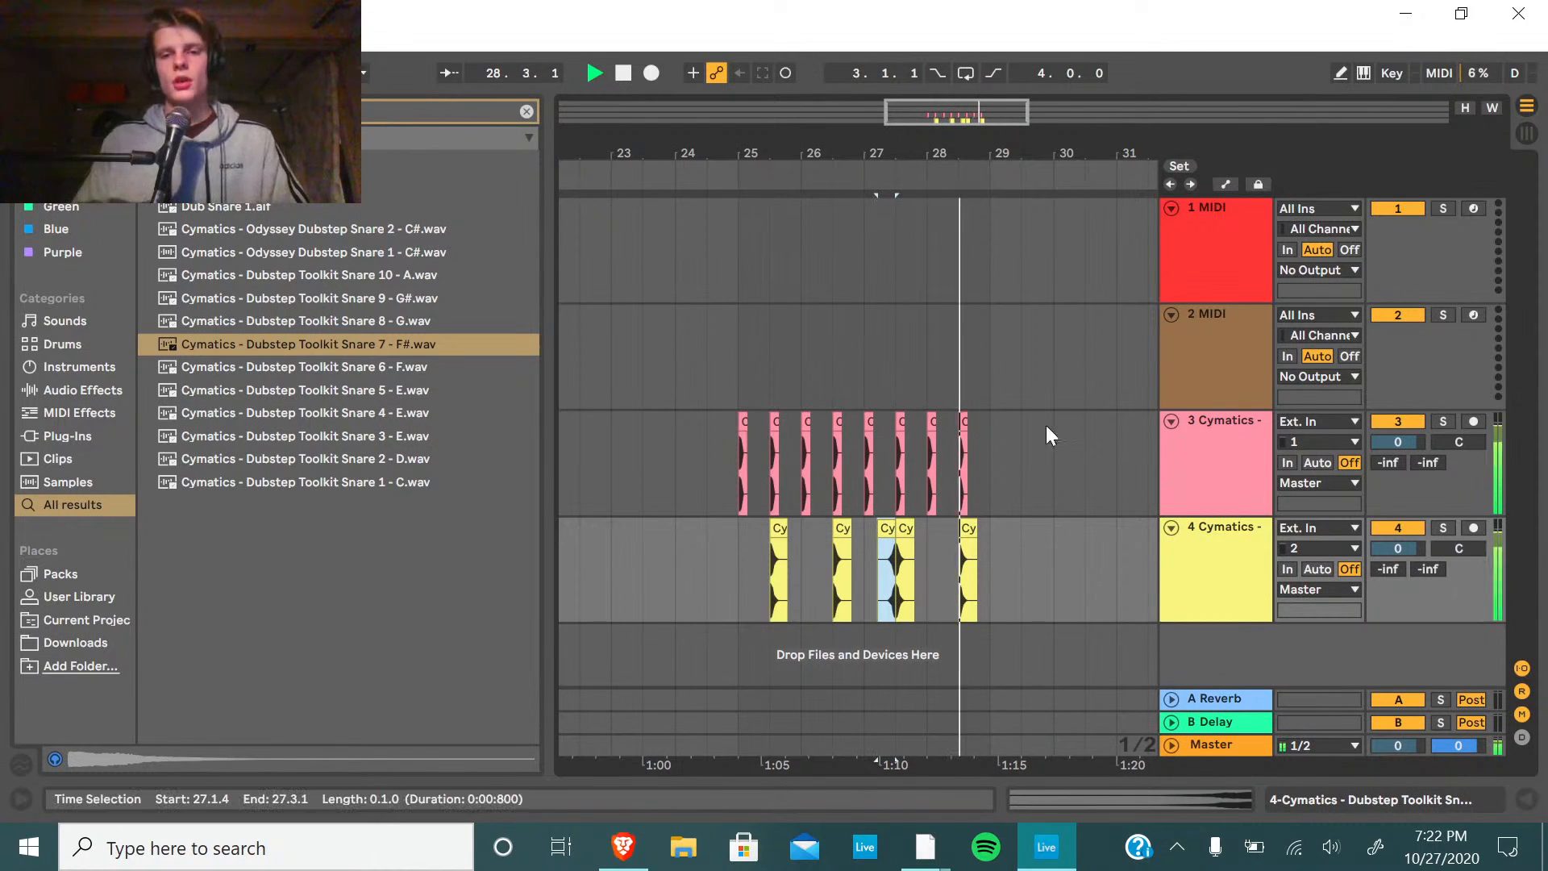
{"action": "key", "text": "space"}
Duplicate the four-bar kick and snare pattern from bars 25 to 29 until it reaches bar 37.
{"action": "left_click_drag", "start_coordinate": [994, 602], "coordinate": [743, 445]}
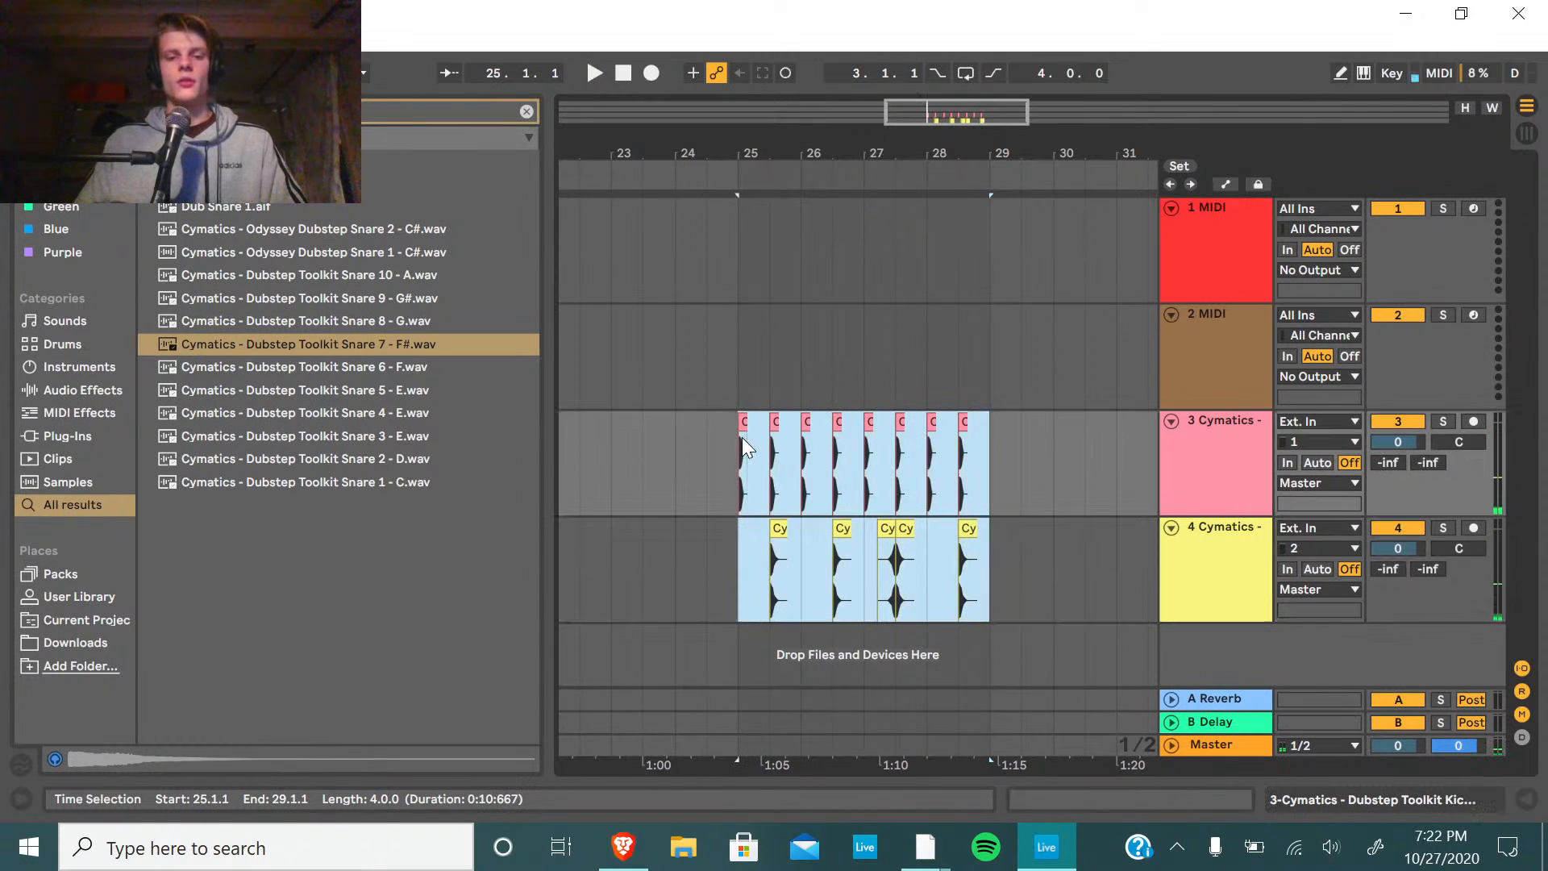
{"action": "key", "text": "ctrl+d"}
{"action": "key", "text": "ctrl+d"}
{"action": "key", "text": "ctrl+d"}
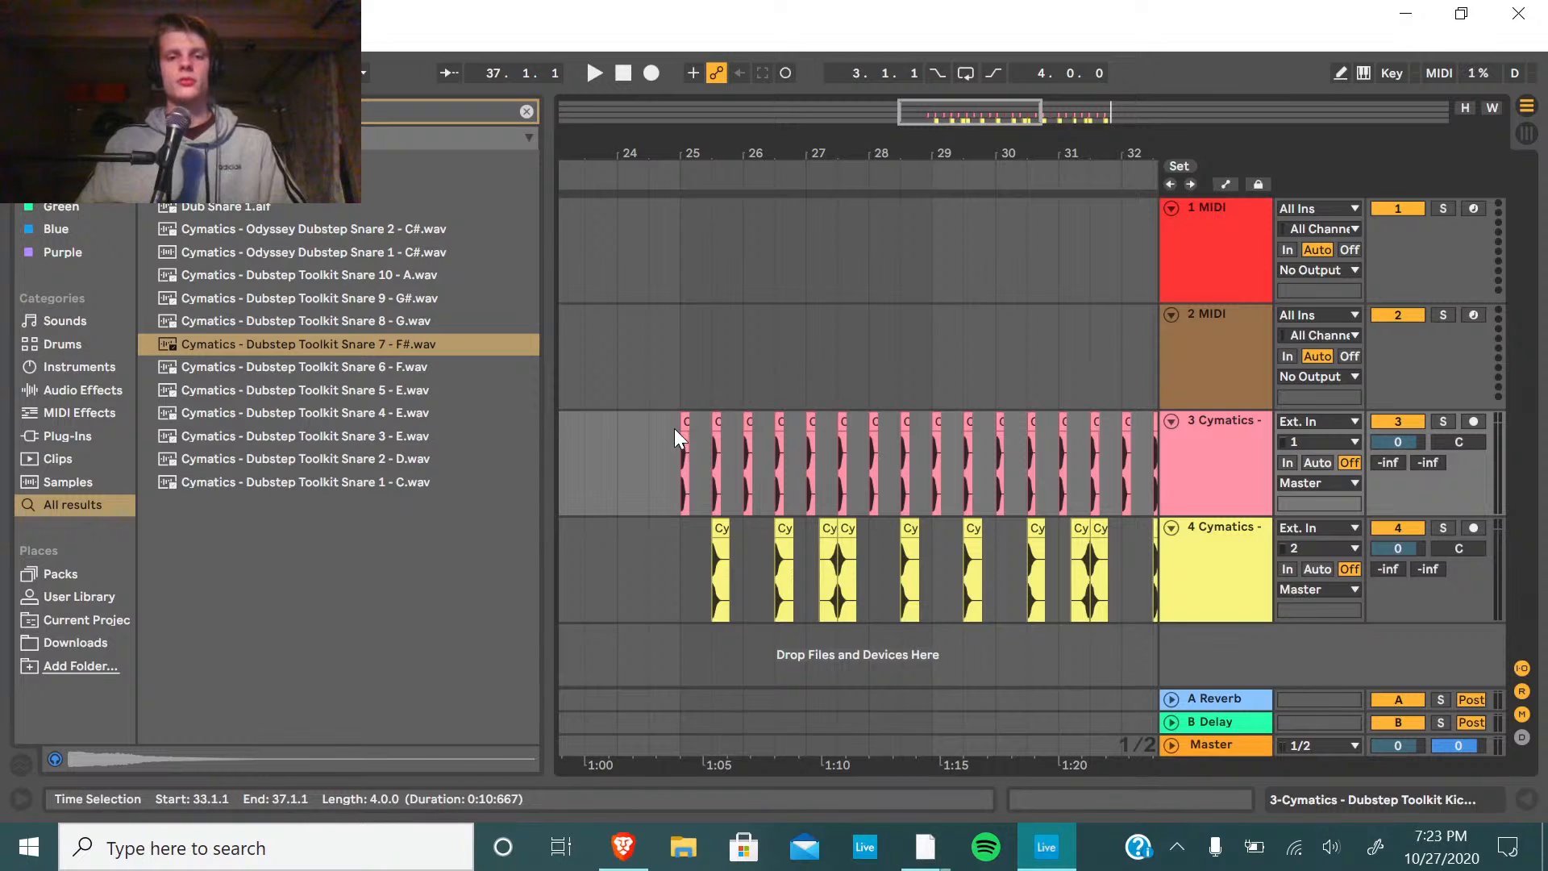
Duplicate the kick clip at the start of bar 25 so that a kick falls on every beat of that bar.
{"action": "scroll", "coordinate": [709, 365], "scroll_direction": "up", "scroll_amount": 4}
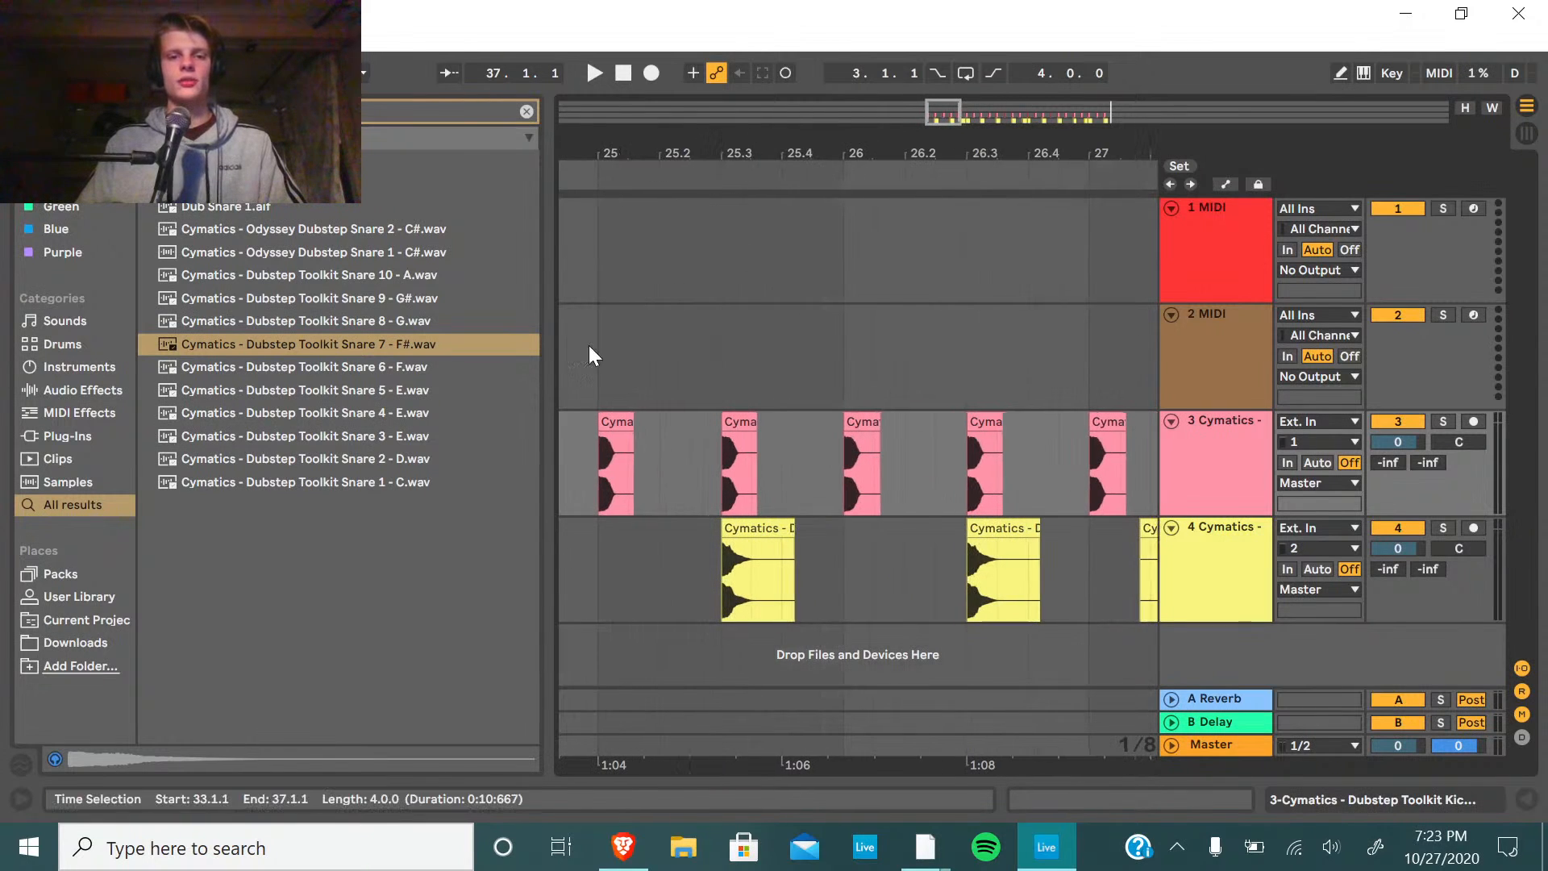
{"action": "left_click", "coordinate": [610, 426]}
{"action": "key", "text": "ctrl+d"}
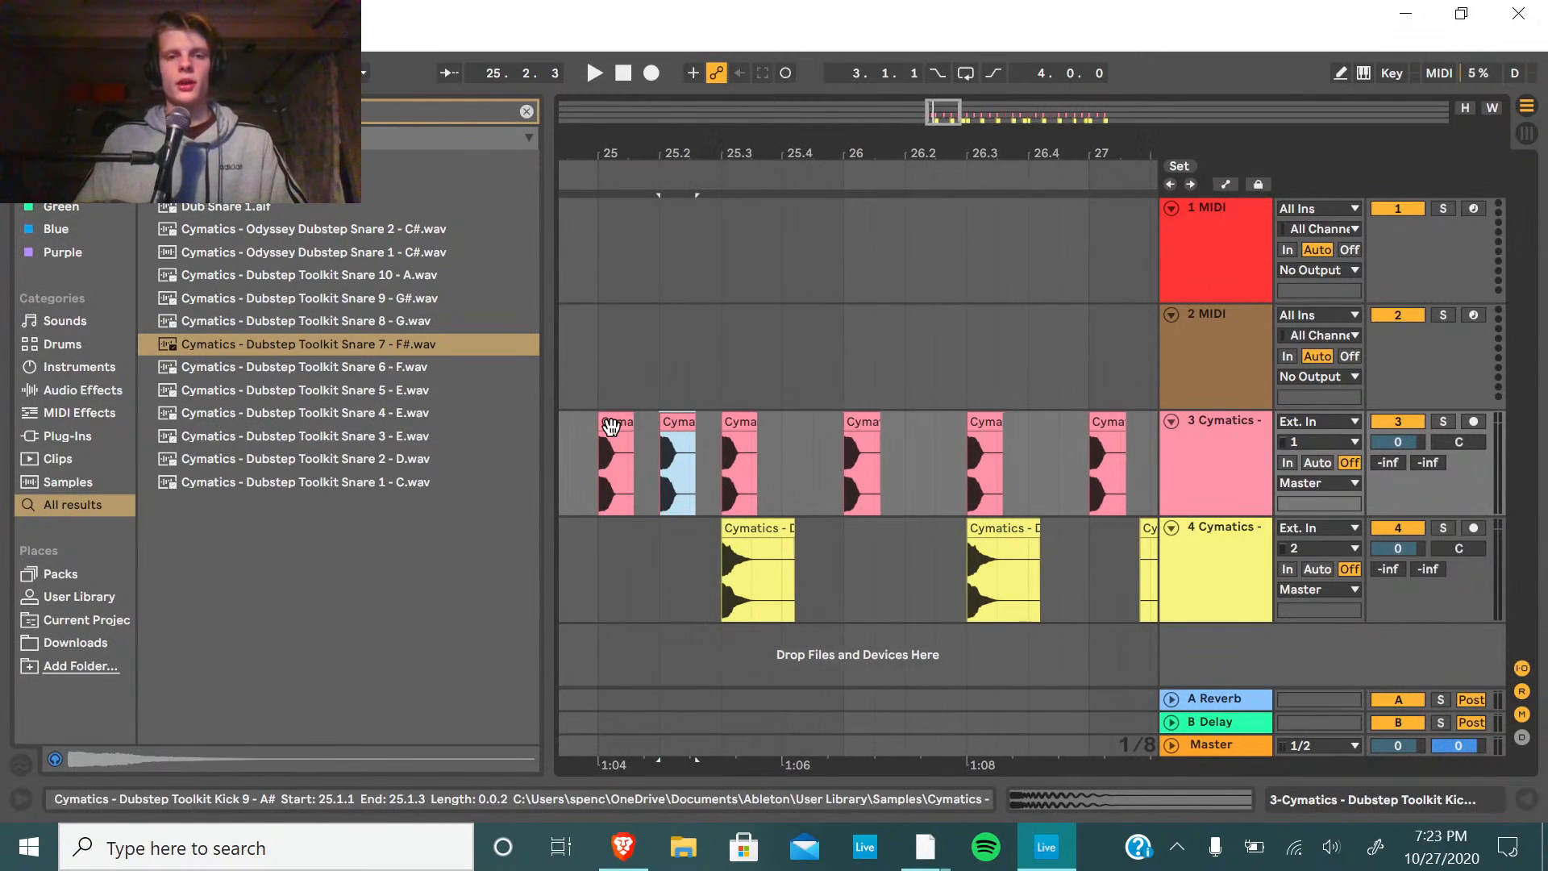
{"action": "key", "text": "ctrl+d"}
{"action": "key", "text": "ctrl+d"}
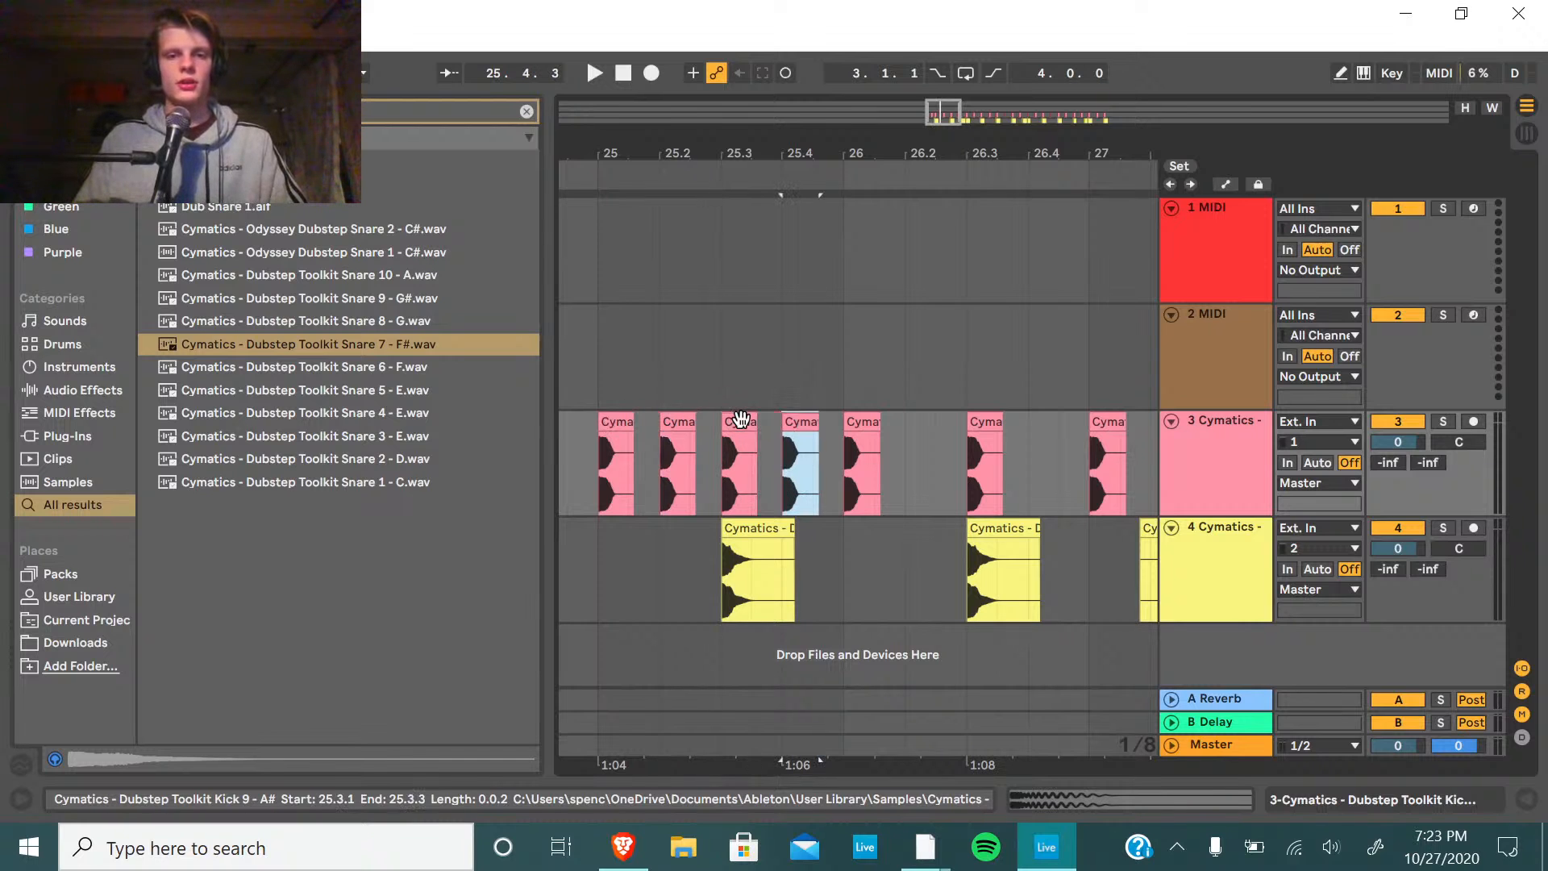
Play the arrangement from just before bar 25 to hear the added kicks.
{"action": "left_click_drag", "start_coordinate": [635, 153], "coordinate": [881, 152]}
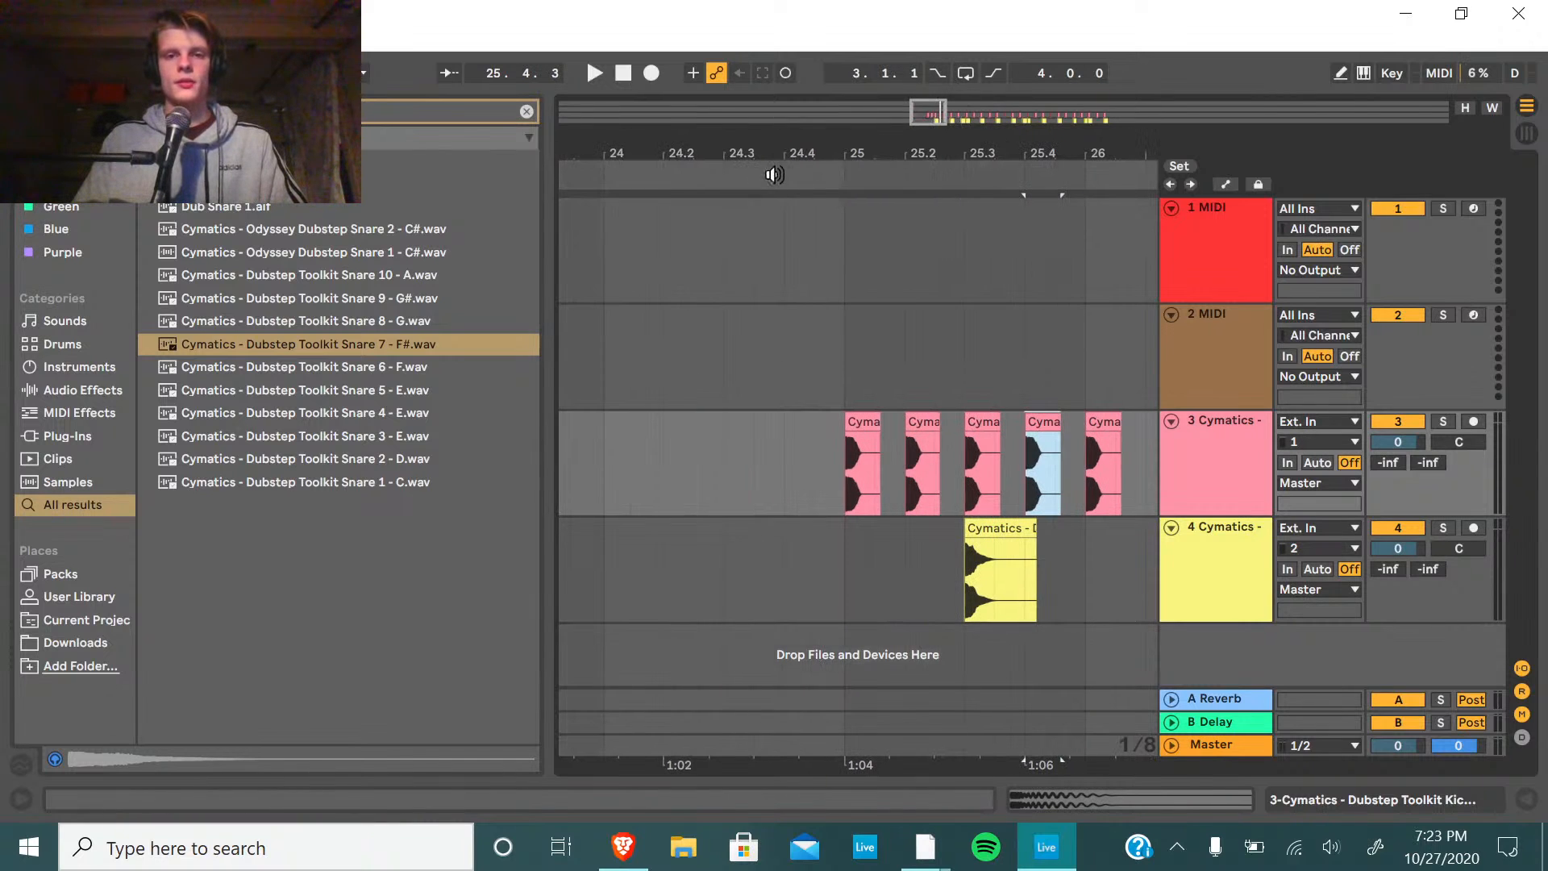
{"action": "left_click", "coordinate": [775, 174]}
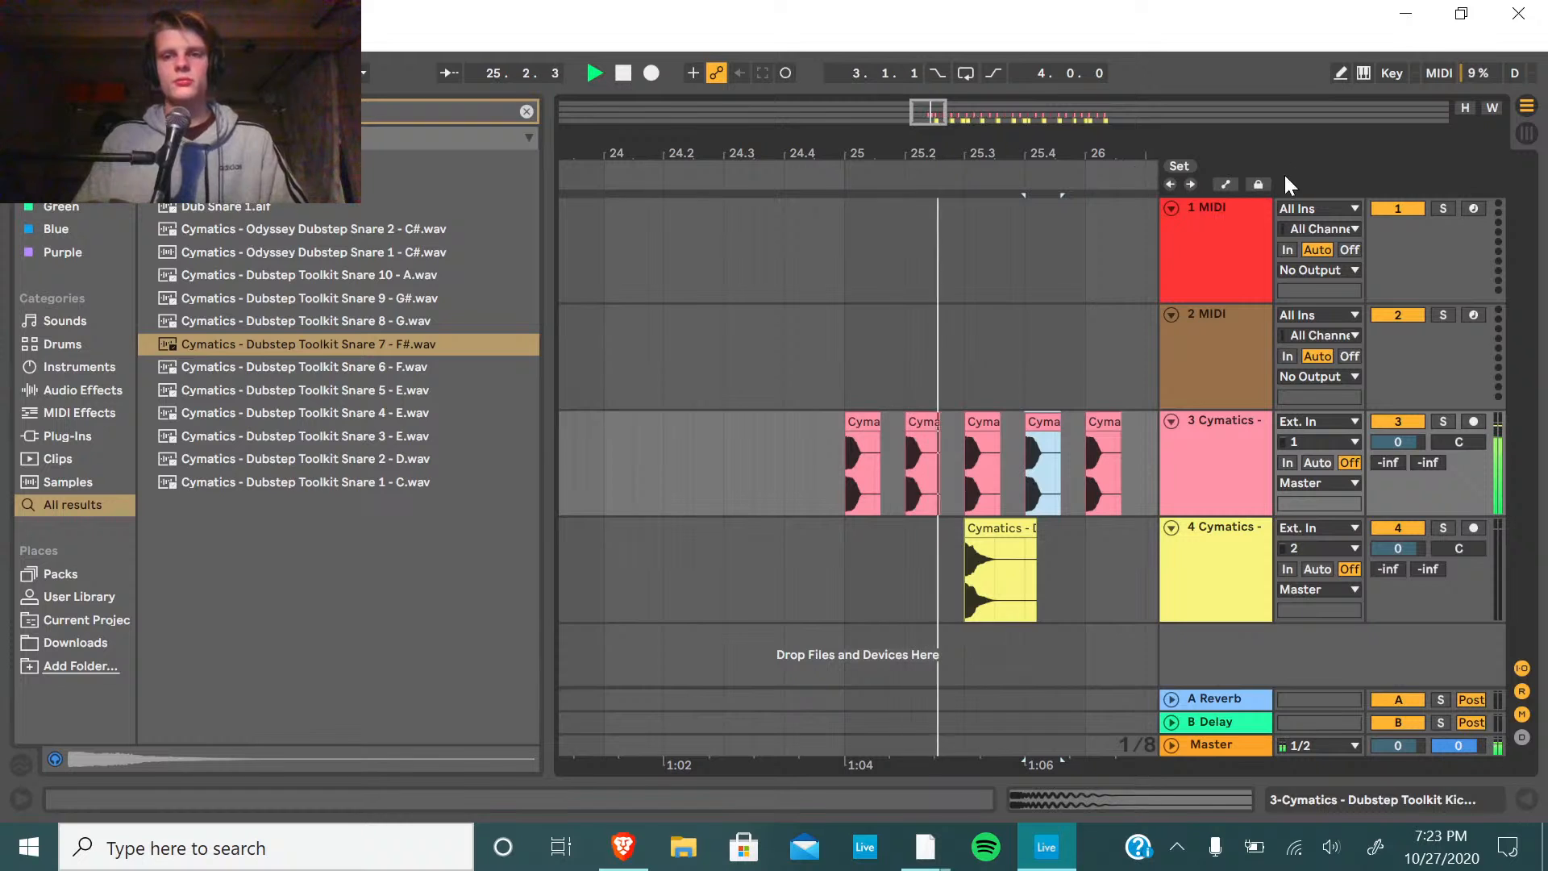
{"action": "mouse_move", "coordinate": [982, 111]}
{"action": "left_mouse_down"}
{"action": "mouse_move", "coordinate": [981, 141]}
{"action": "mouse_move", "coordinate": [953, 133]}
{"action": "mouse_move", "coordinate": [951, 113]}
{"action": "left_mouse_up"}
{"action": "left_click", "coordinate": [892, 442]}
{"action": "key", "text": "space"}
{"action": "left_click", "coordinate": [909, 442]}
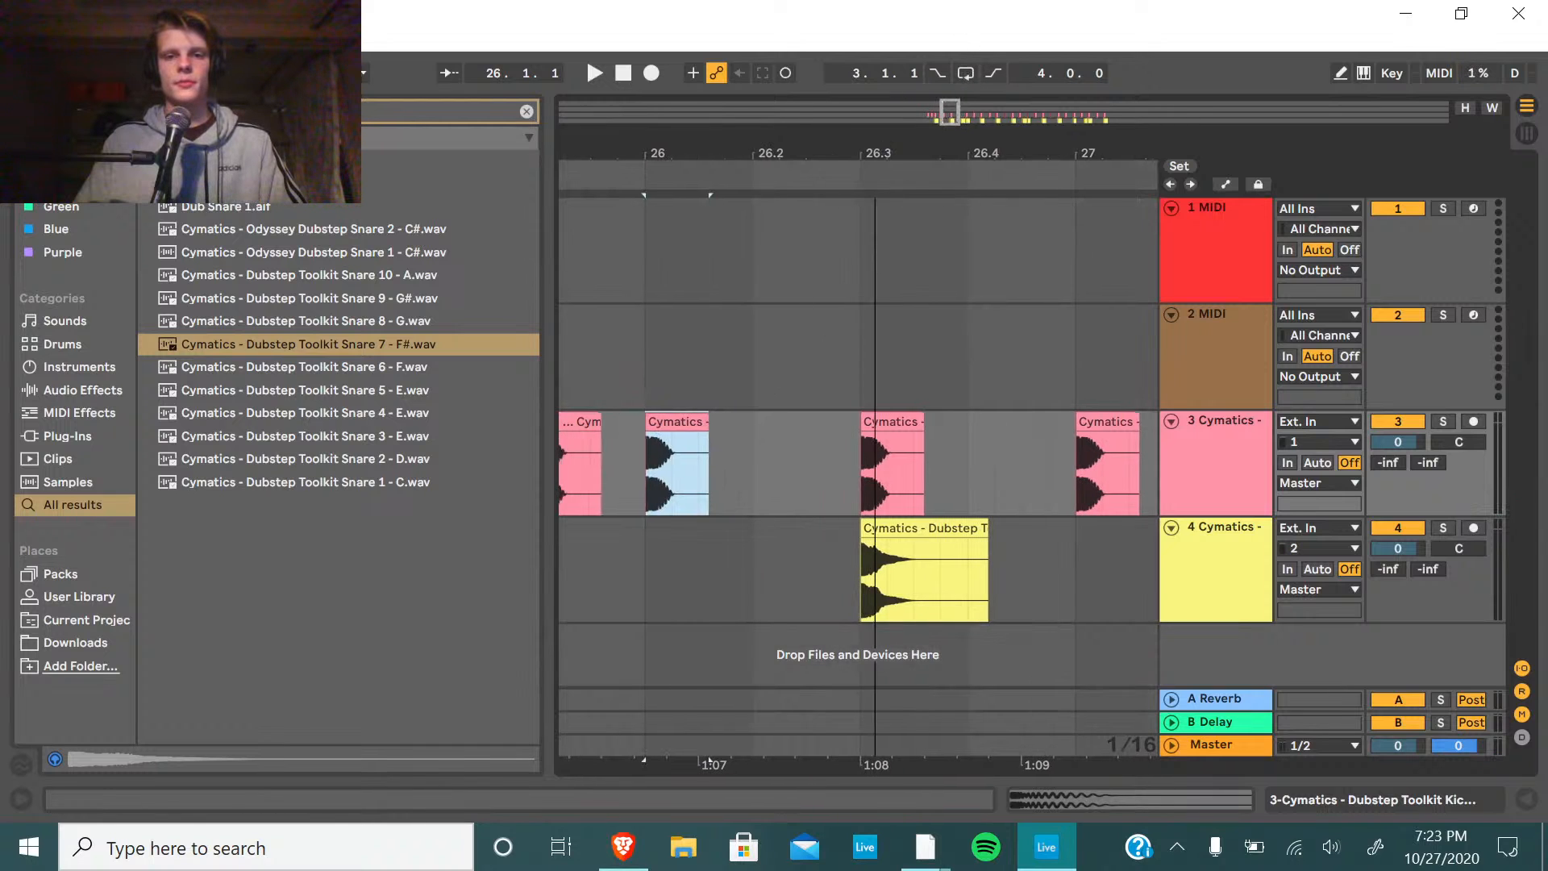
Extend the kick on every beat from bar 25 across bars 26, 27 and 28 by duplicating the bar.
{"action": "scroll", "coordinate": [876, 482], "scroll_direction": "down", "scroll_amount": 3}
{"action": "left_click_drag", "start_coordinate": [819, 578], "coordinate": [736, 483]}
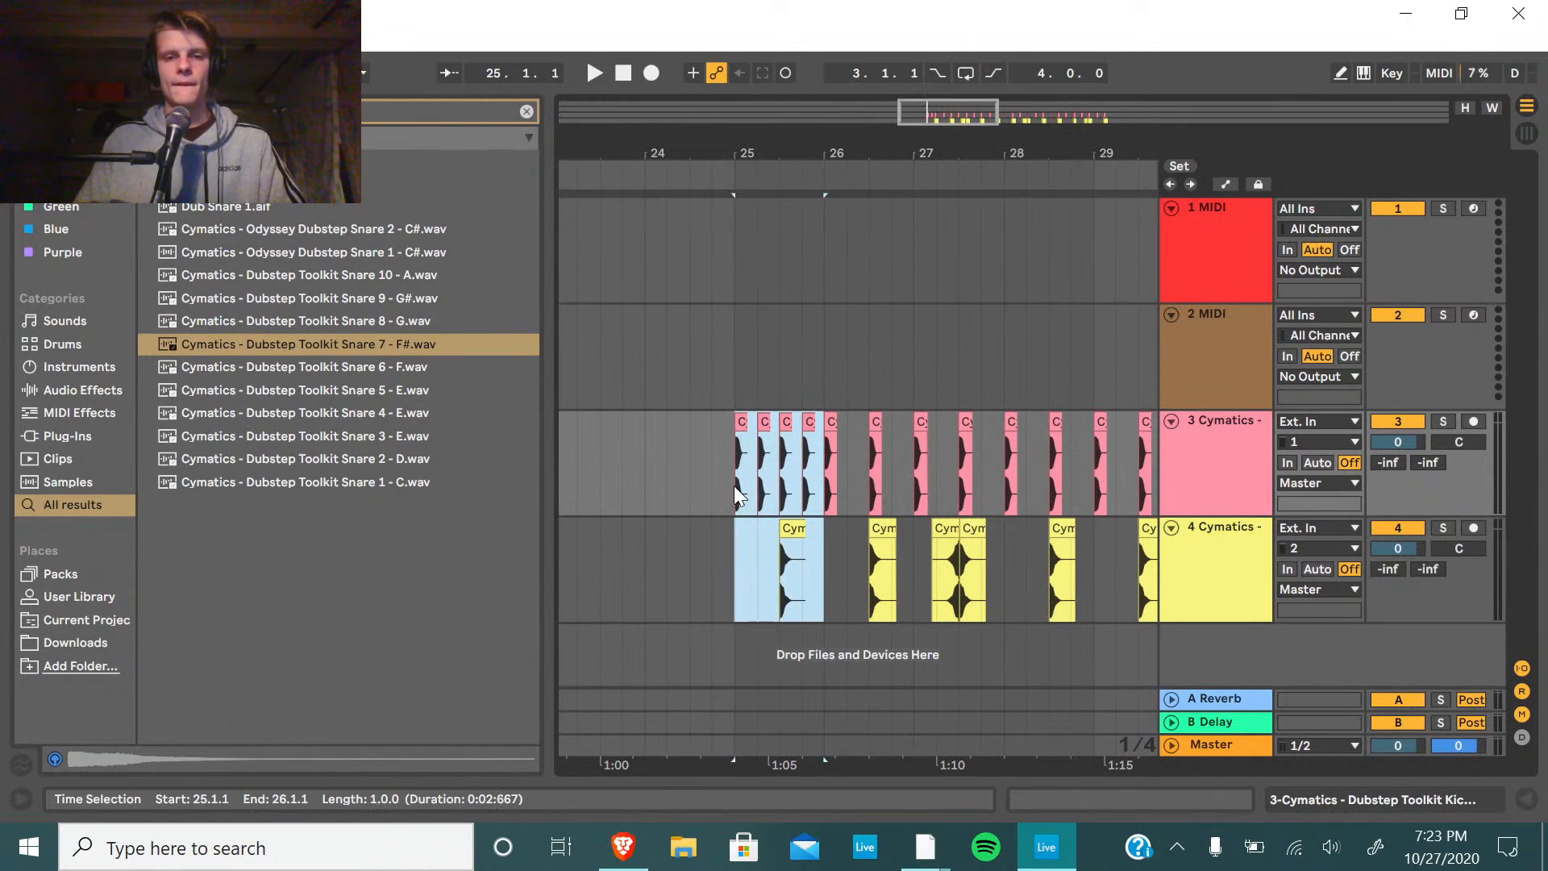
{"action": "key", "text": "ctrl+d"}
{"action": "key", "text": "ctrl+d"}
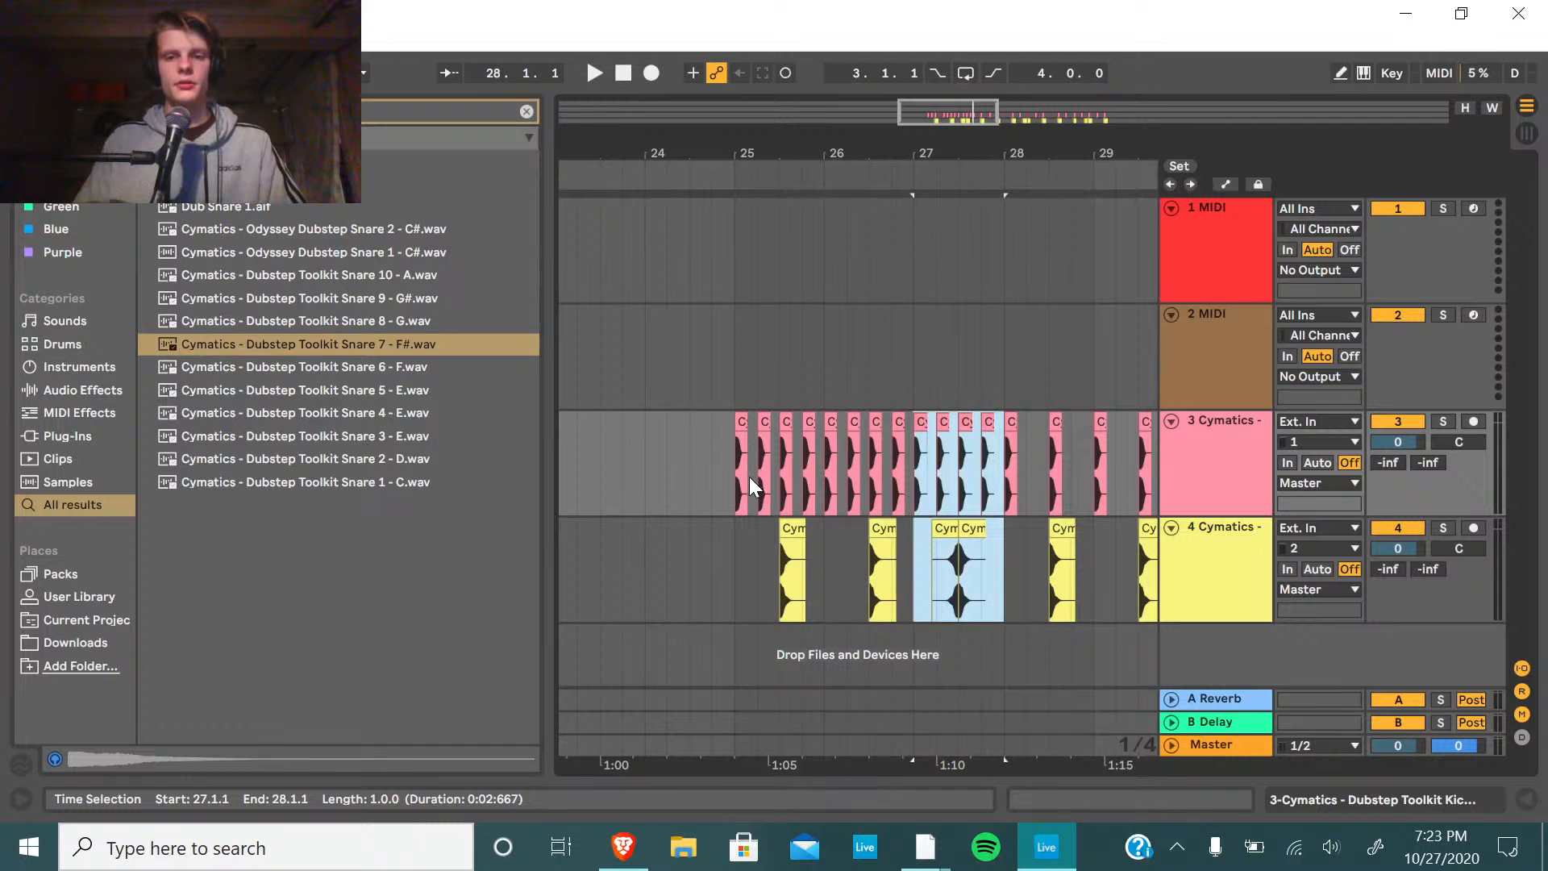
{"action": "key", "text": "ctrl+d"}
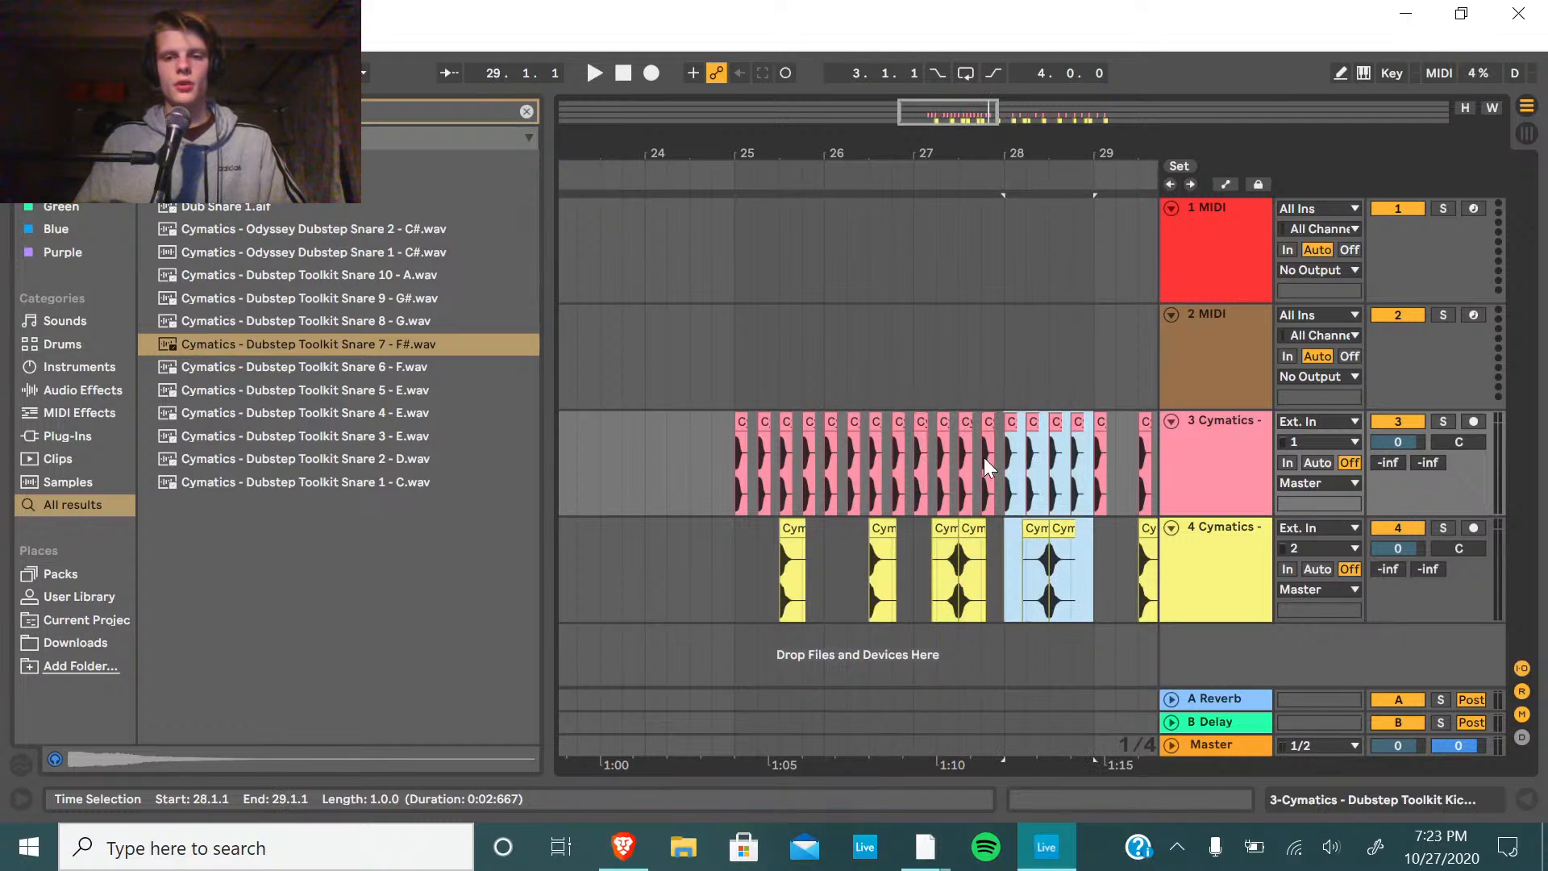
Delete the extra reversed snare before beat 28.3 on track 4.
{"action": "scroll", "coordinate": [1008, 484], "scroll_direction": "up", "scroll_amount": 4, "text": "ctrl"}
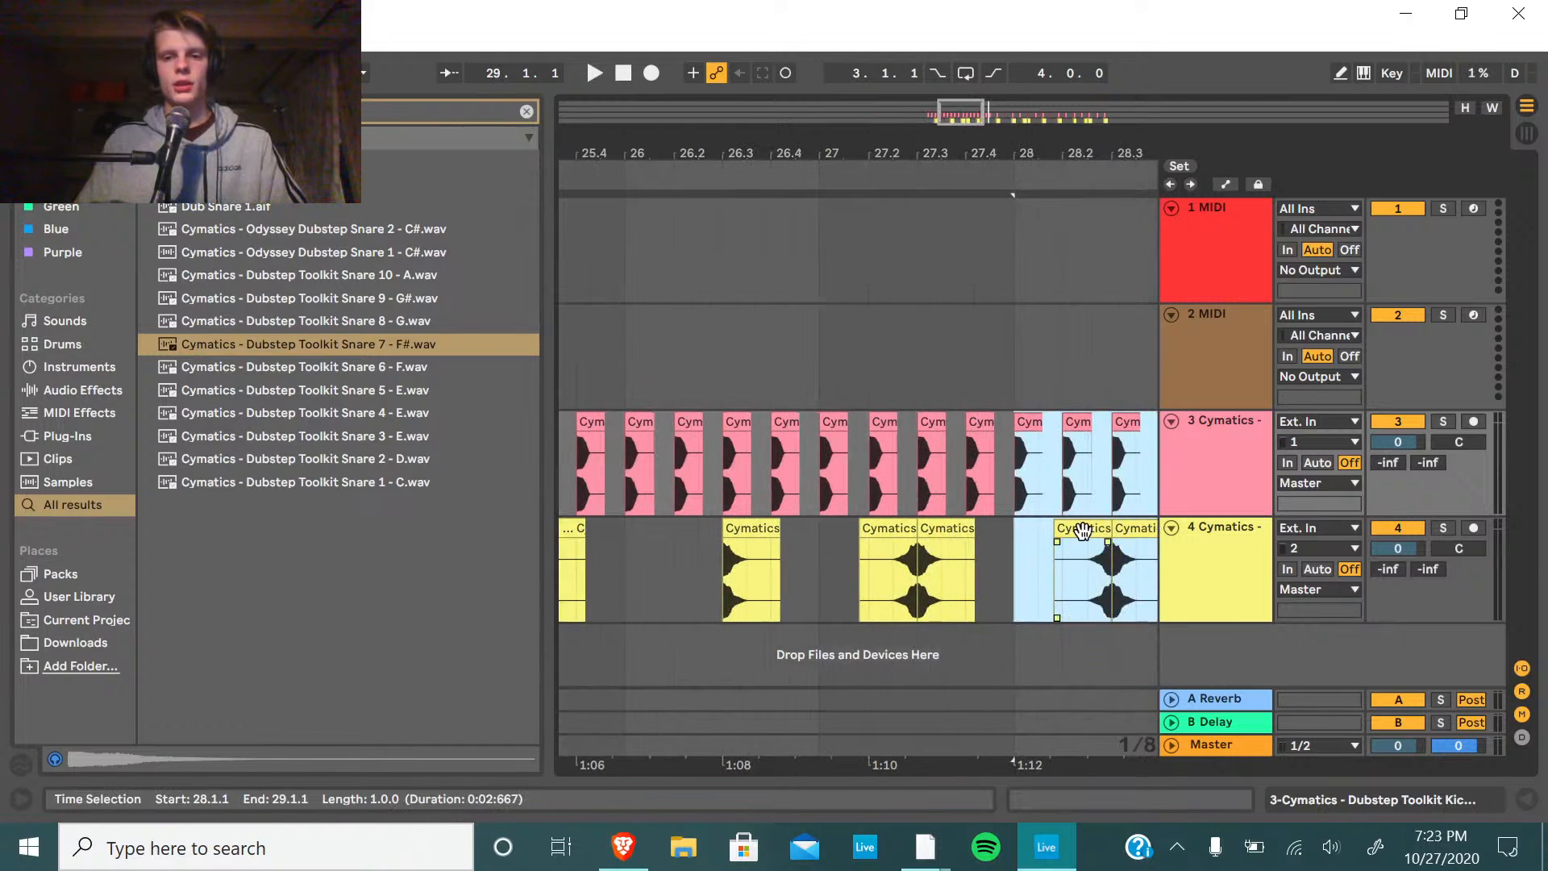
{"action": "left_click", "coordinate": [1082, 531]}
{"action": "key", "text": "Delete"}
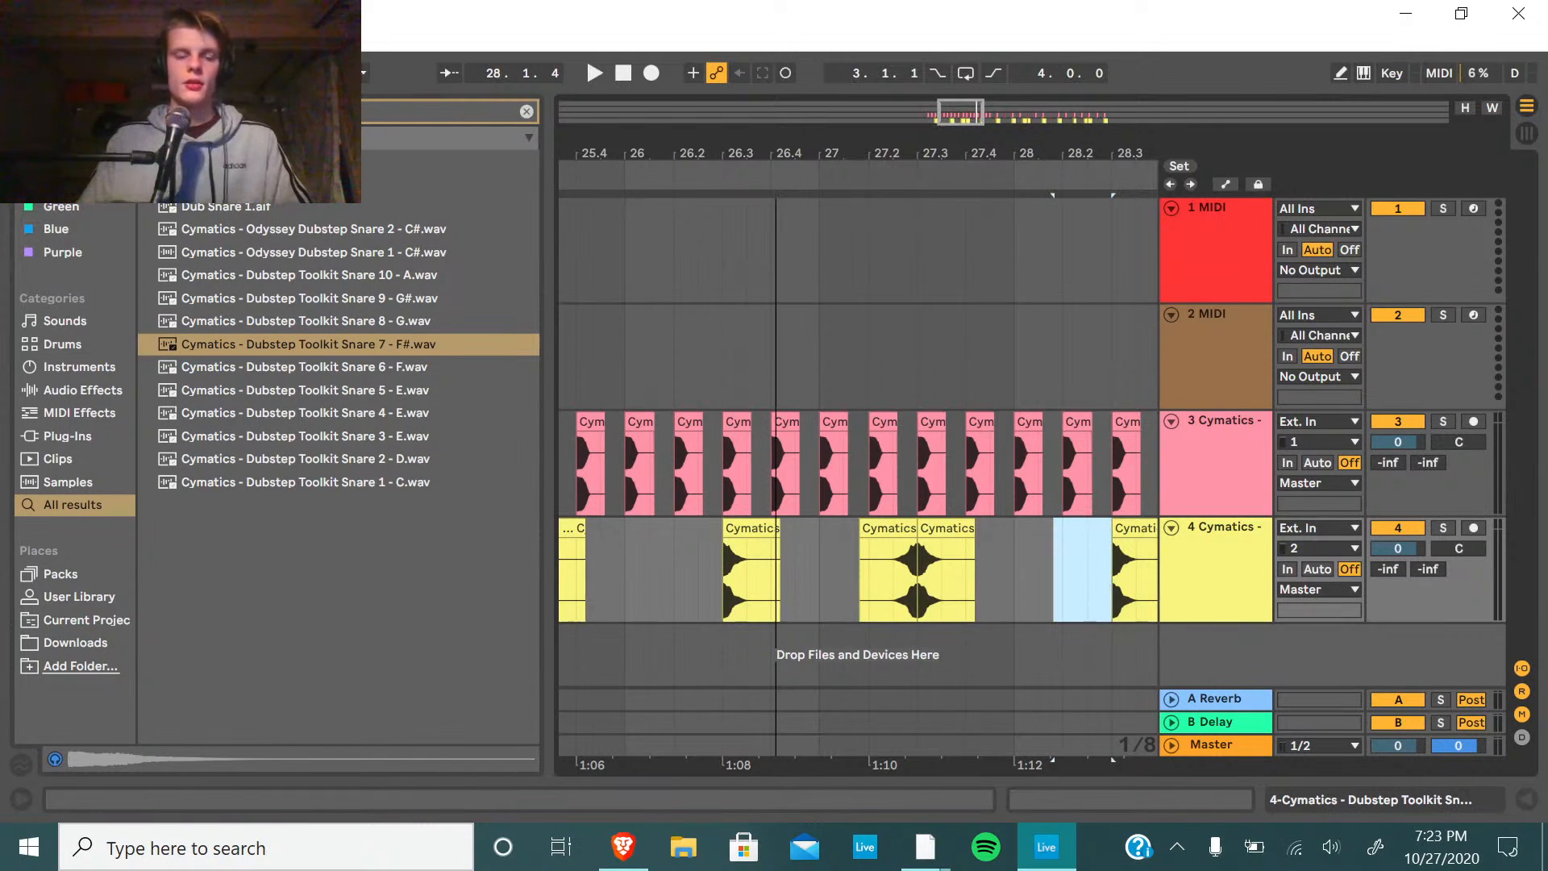
Select the kicks and snare in bar 28 on tracks 3 and 4 and duplicate them onto bars 29 and 30.
{"action": "left_click_drag", "start_coordinate": [955, 111], "coordinate": [954, 49]}
{"action": "left_click_drag", "start_coordinate": [927, 526], "coordinate": [846, 463]}
{"action": "left_click", "coordinate": [691, 583]}
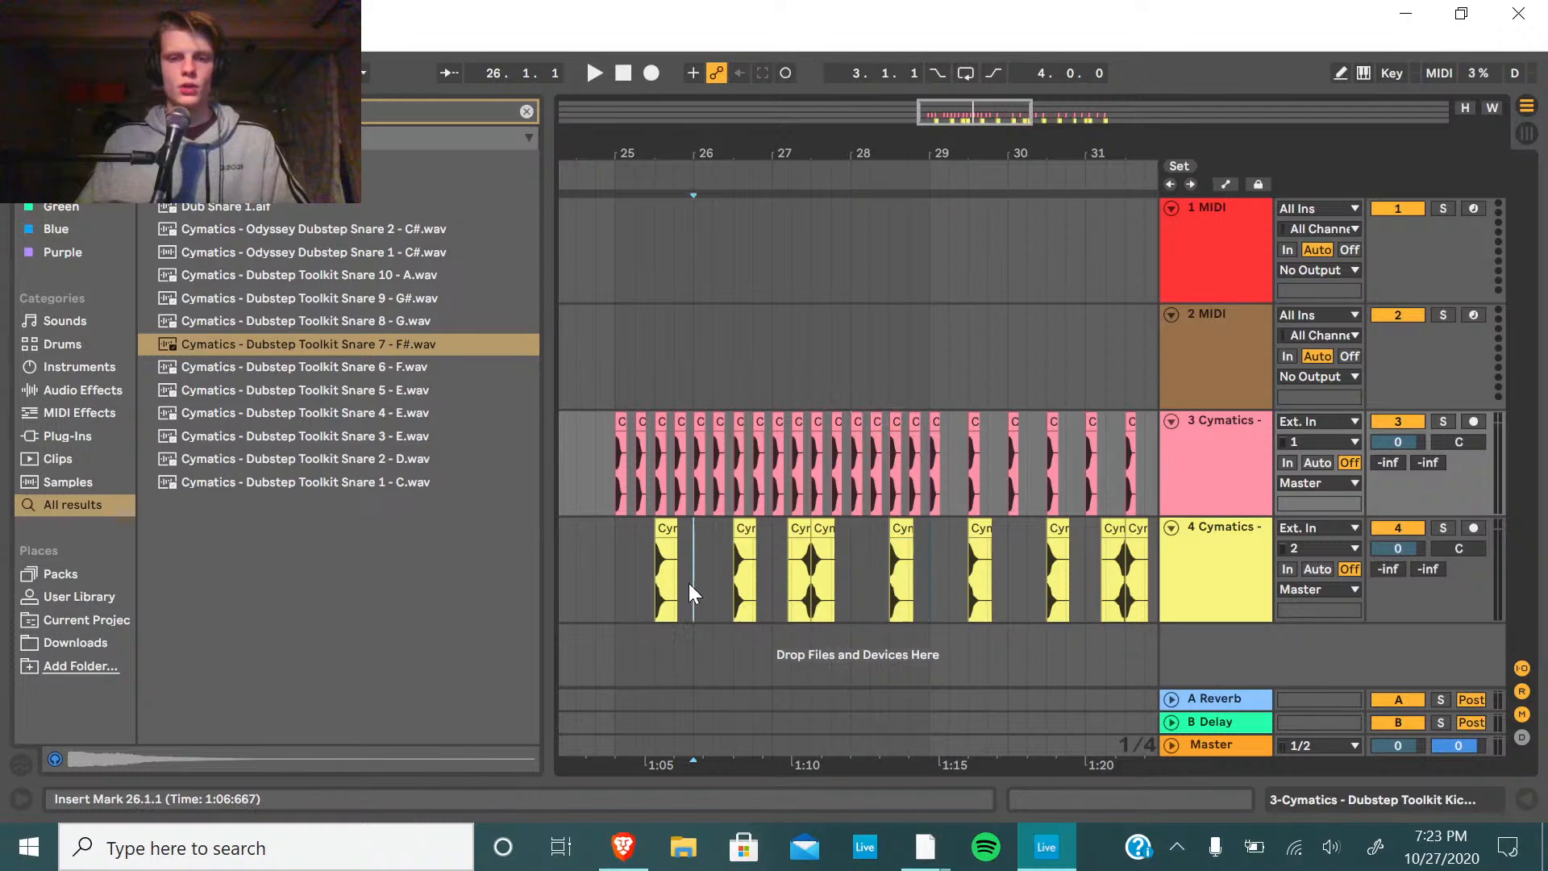
{"action": "left_click", "coordinate": [909, 585]}
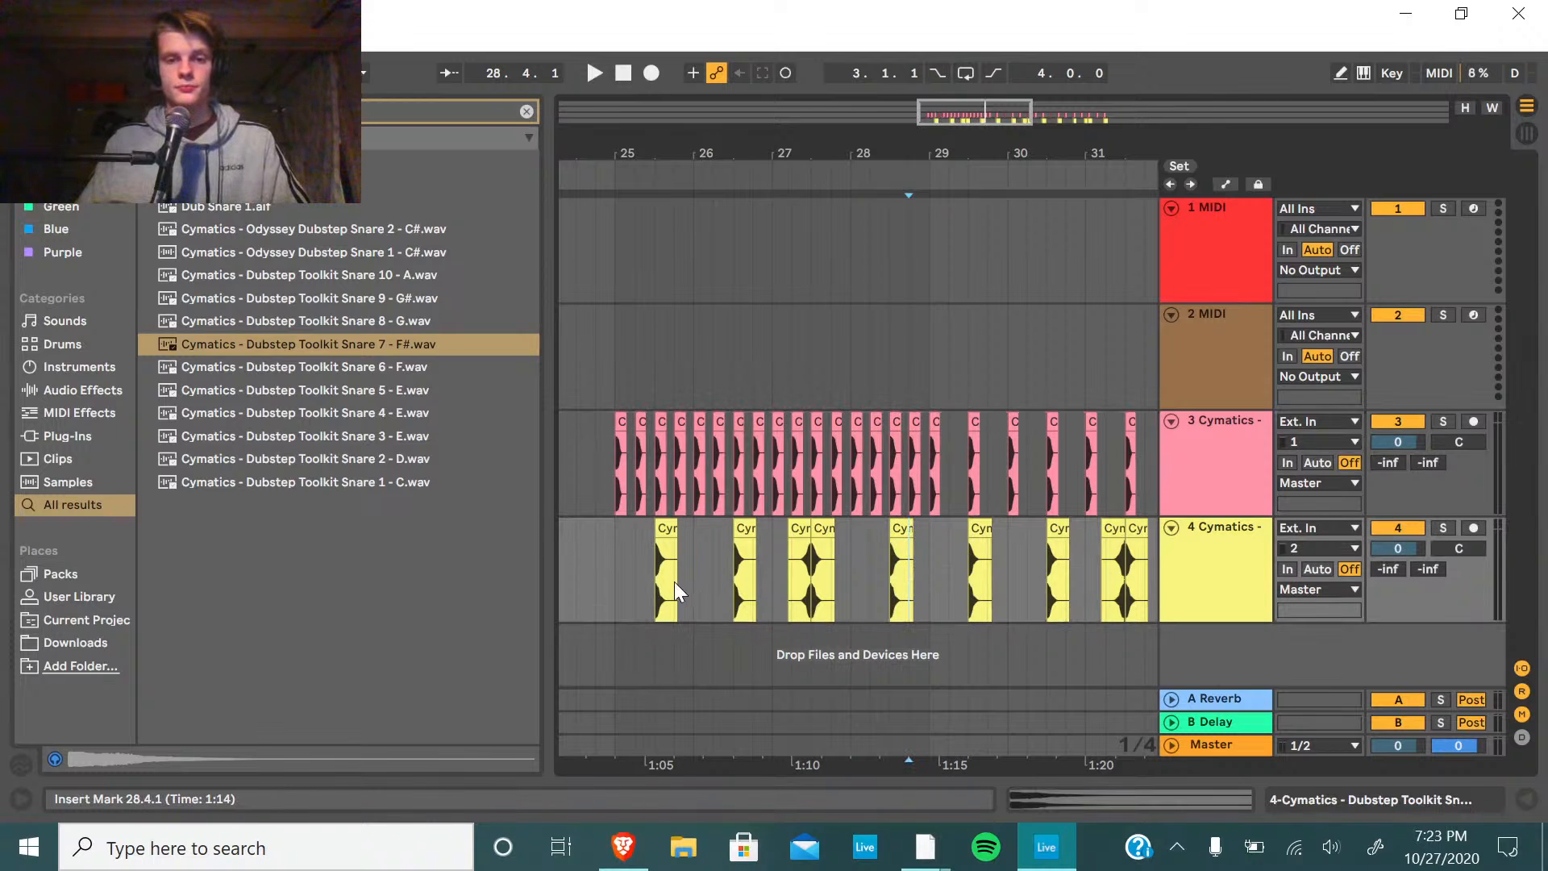
{"action": "left_click_drag", "start_coordinate": [688, 578], "coordinate": [680, 466]}
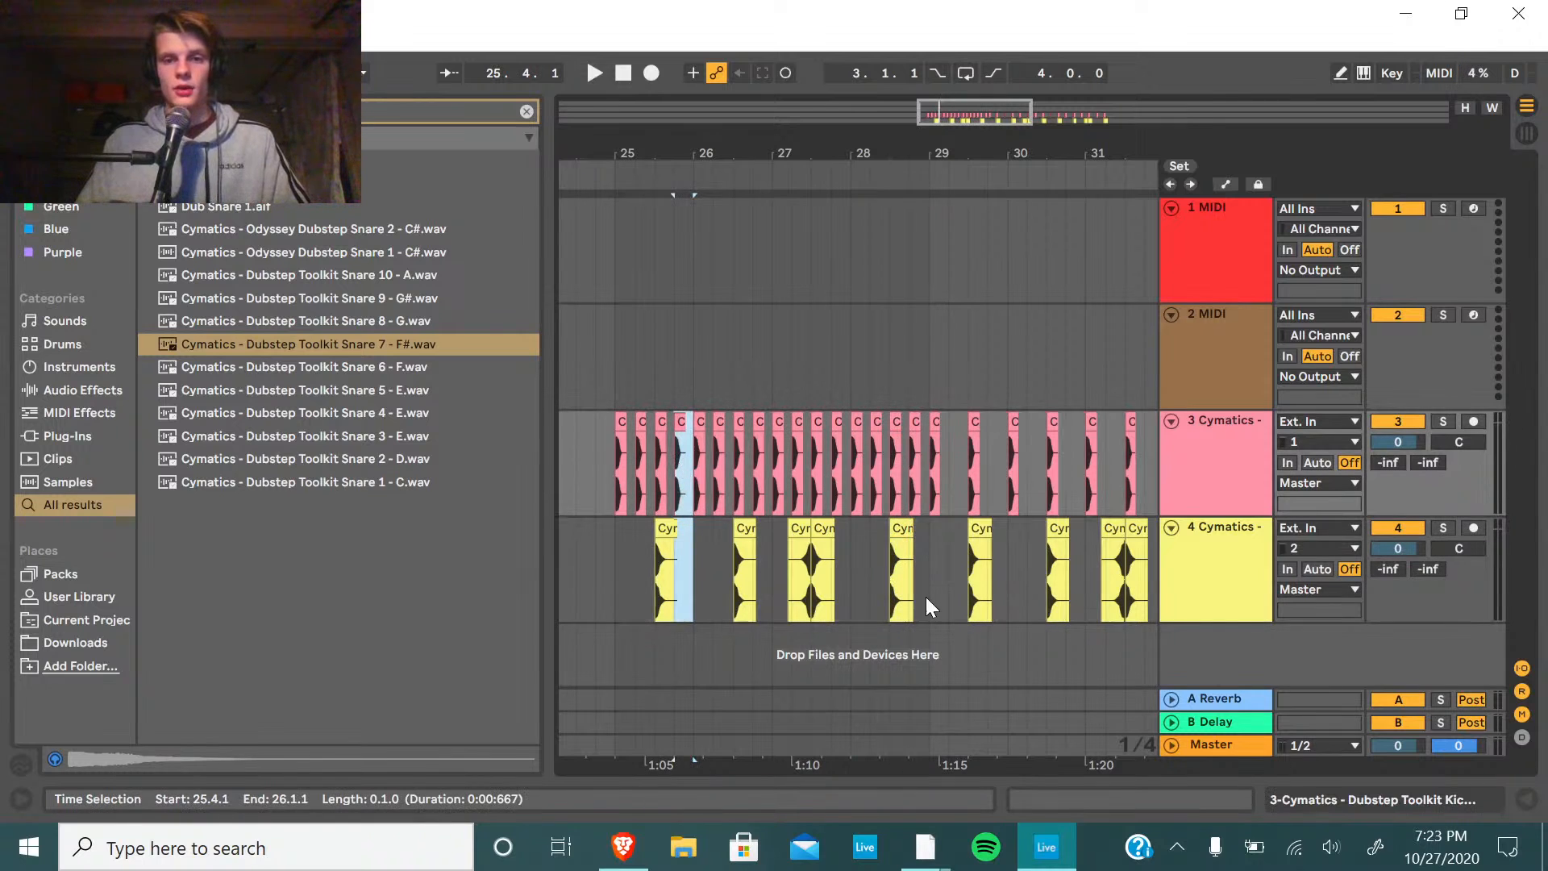
{"action": "left_click_drag", "start_coordinate": [925, 597], "coordinate": [868, 463]}
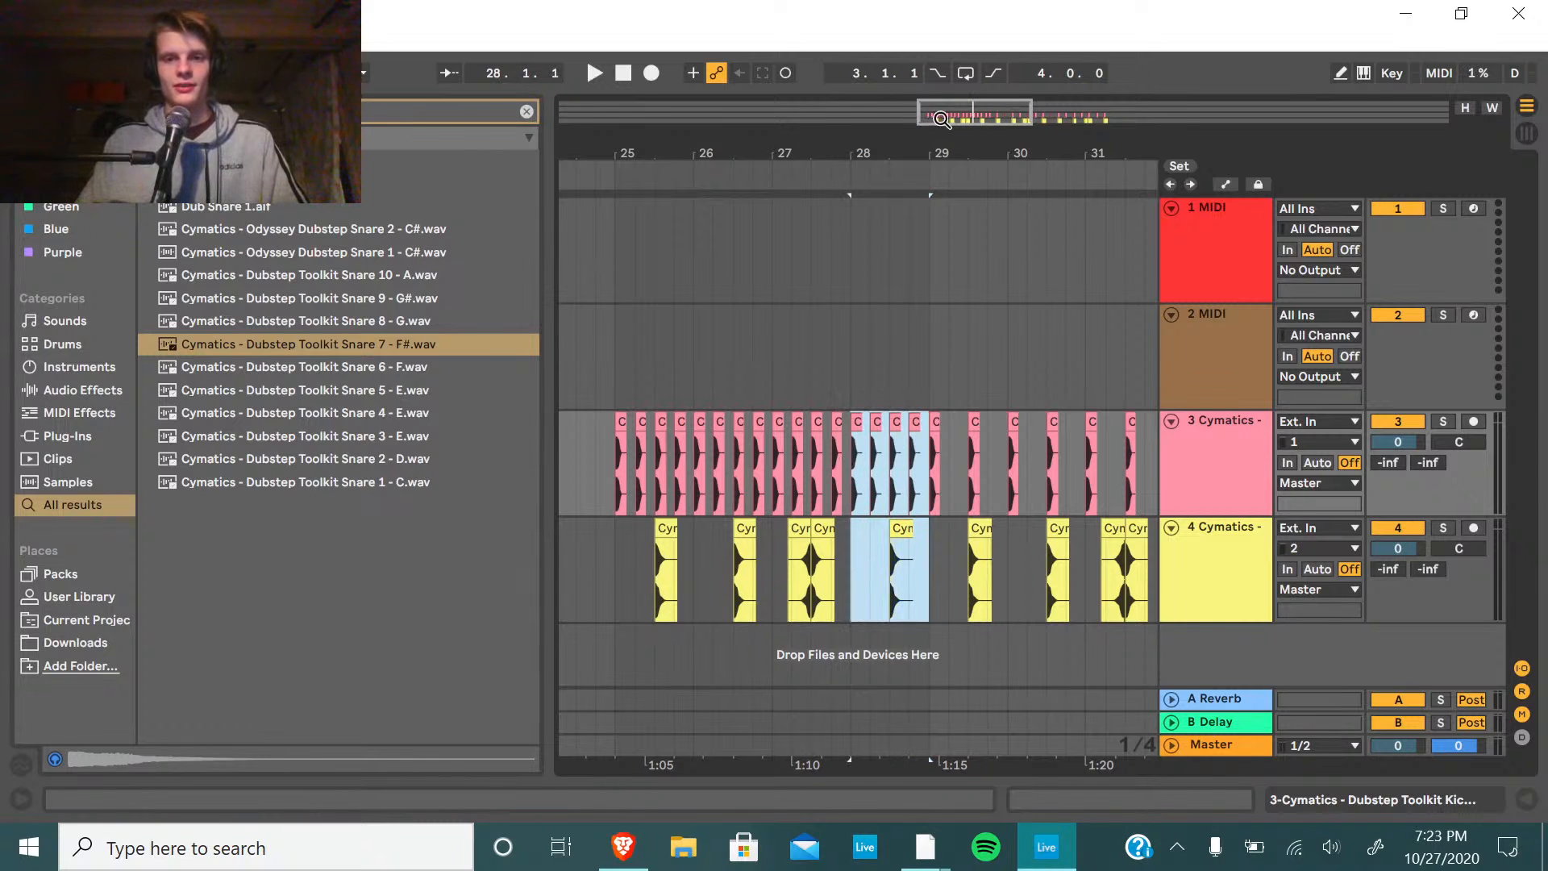
{"action": "left_click_drag", "start_coordinate": [941, 119], "coordinate": [958, 127]}
{"action": "key", "text": "ctrl+d"}
{"action": "key", "text": "ctrl+d"}
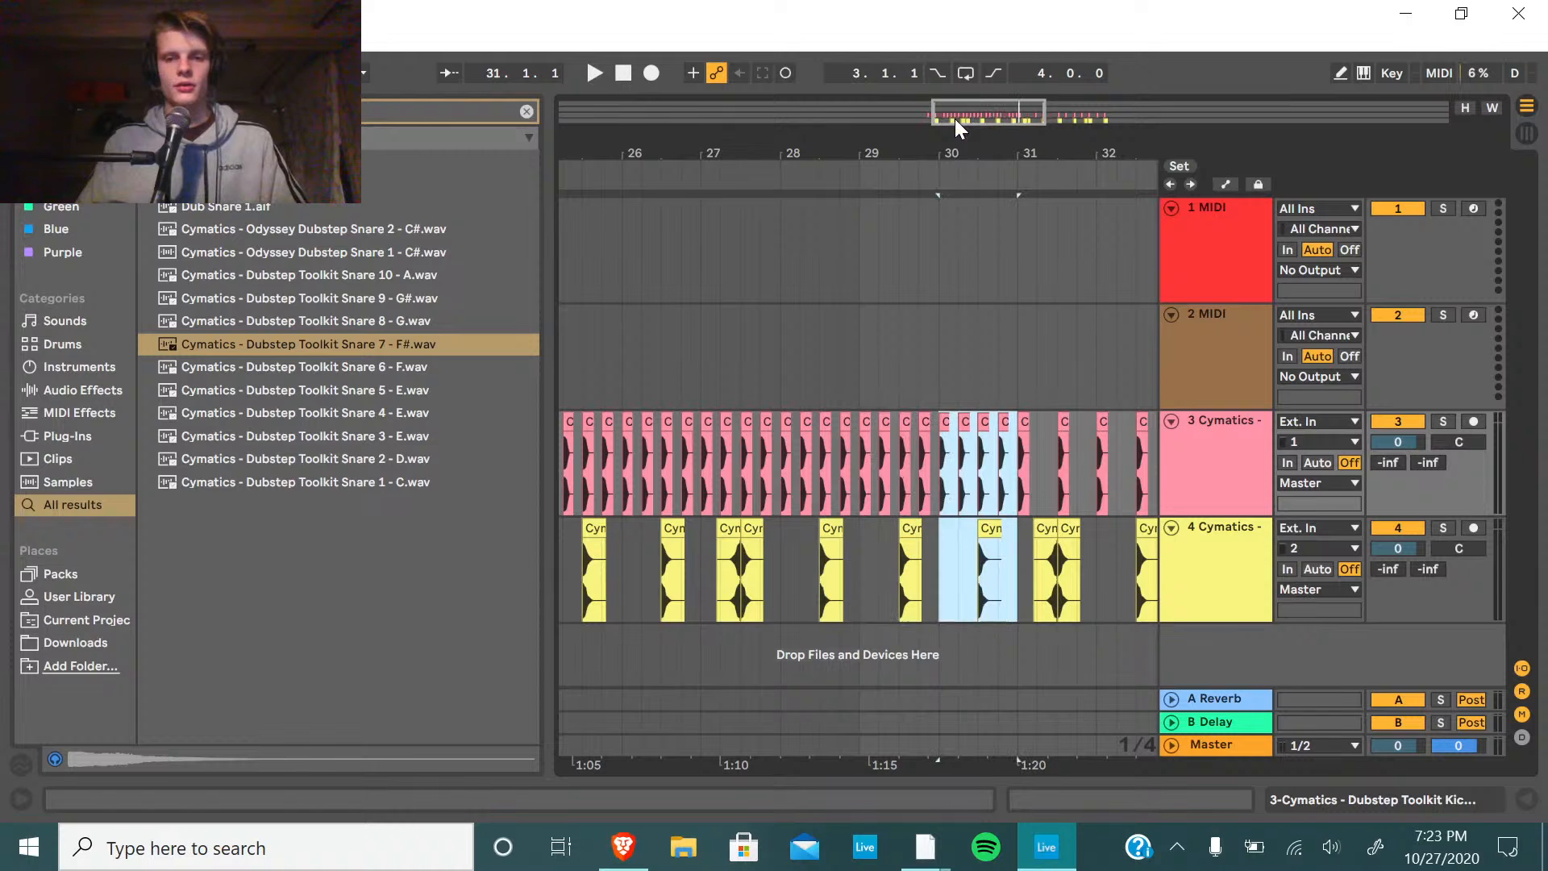
Paste the bar with a kick on every beat at bar 32 and continue the duplication through bars 33, 34 and 35.
{"action": "left_click", "coordinate": [1082, 569]}
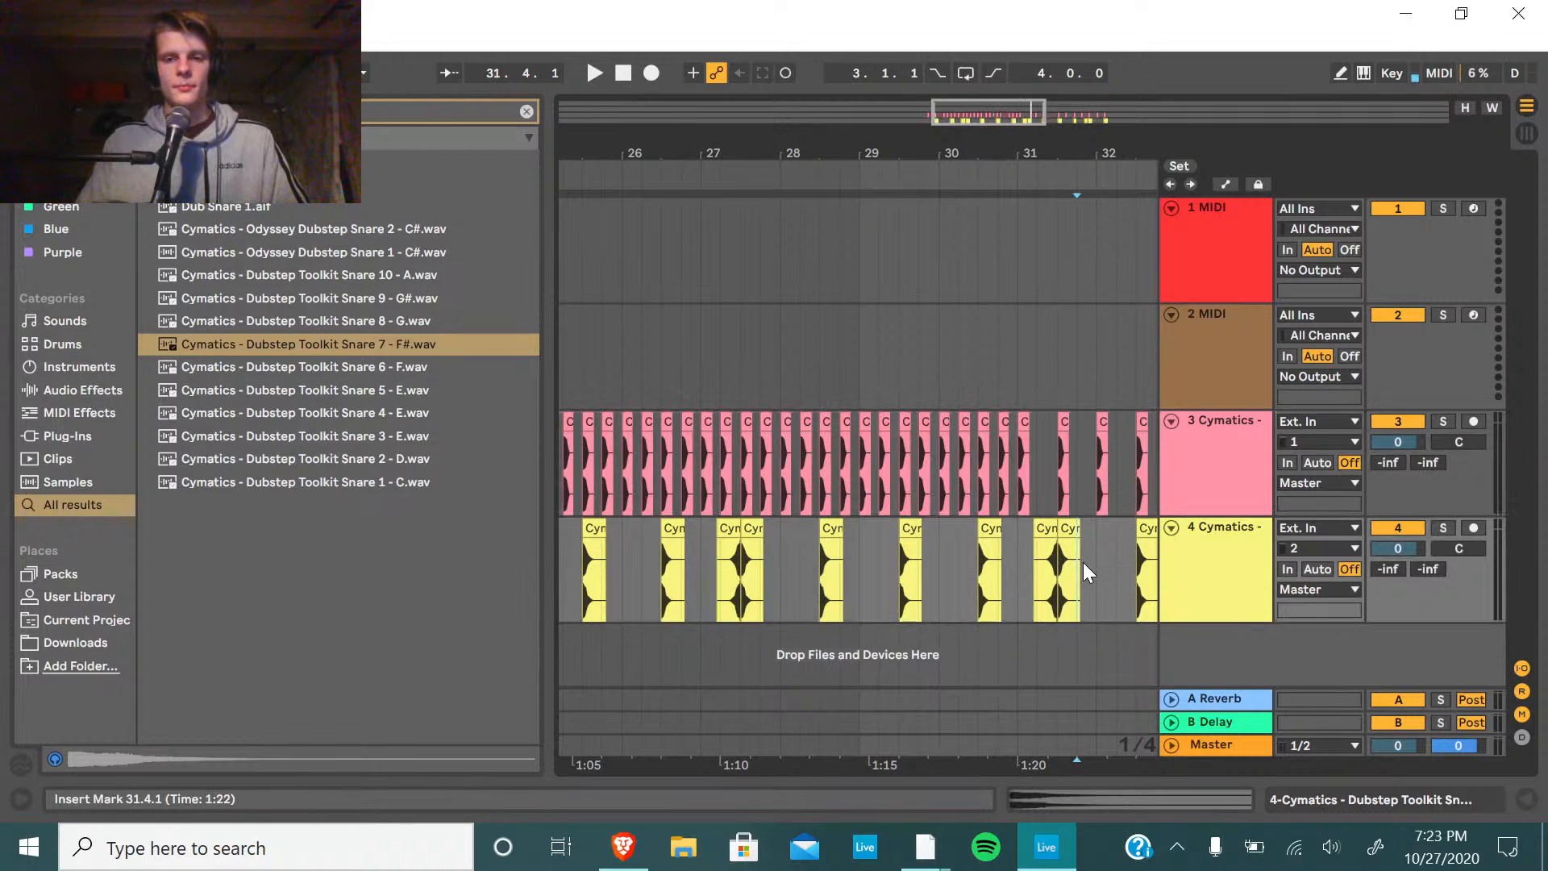
{"action": "left_click", "coordinate": [1074, 482]}
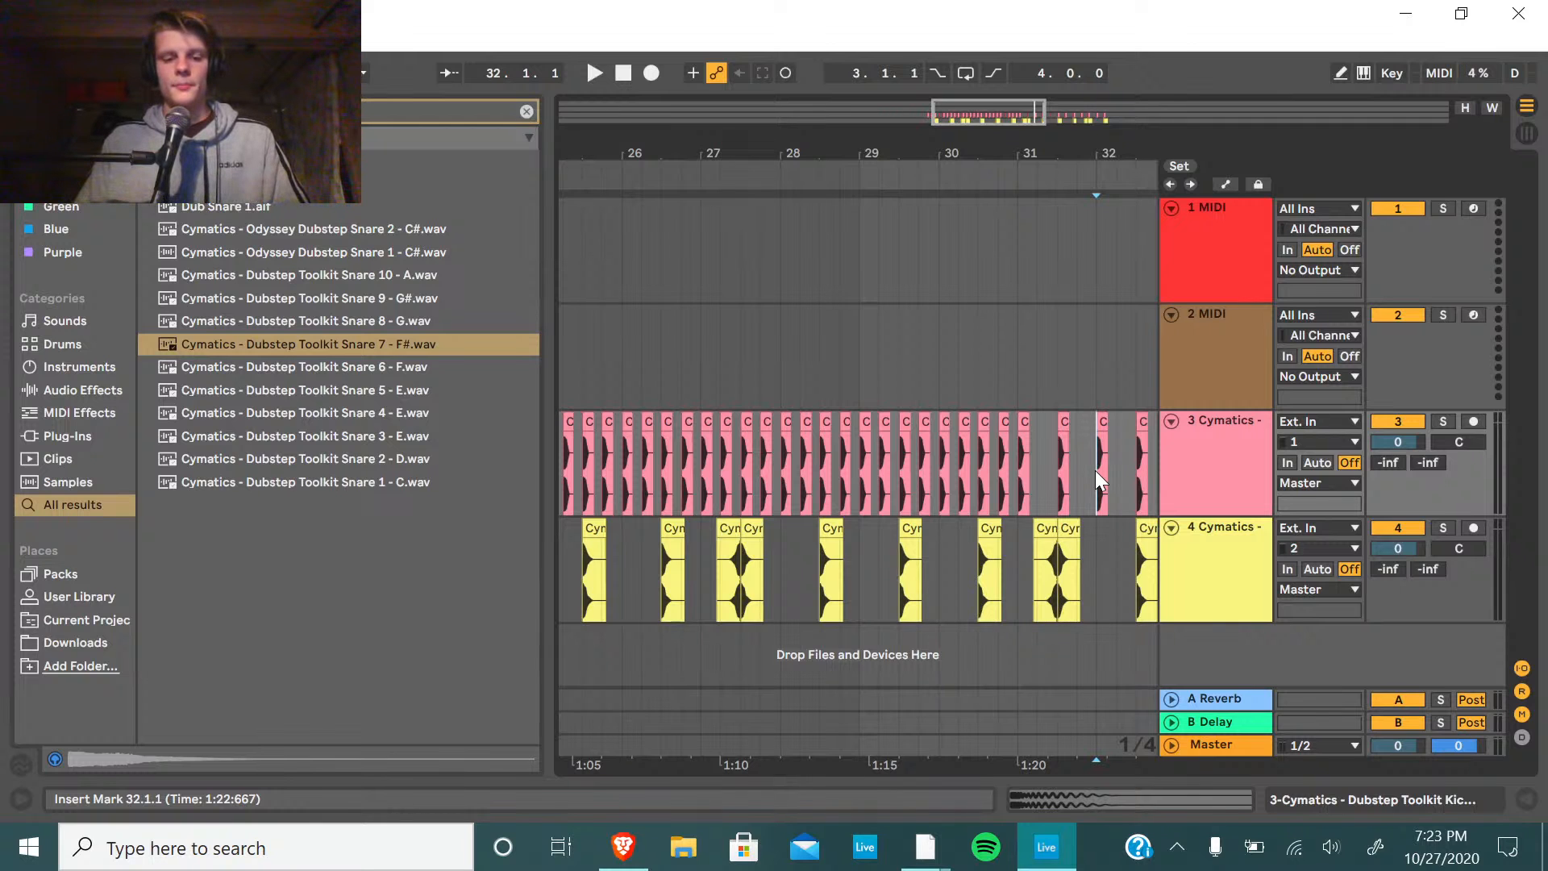
{"action": "key", "text": "ctrl+v"}
{"action": "mouse_move", "coordinate": [967, 112]}
{"action": "left_mouse_down"}
{"action": "mouse_move", "coordinate": [967, 48]}
{"action": "mouse_move", "coordinate": [968, 121]}
{"action": "left_mouse_up"}
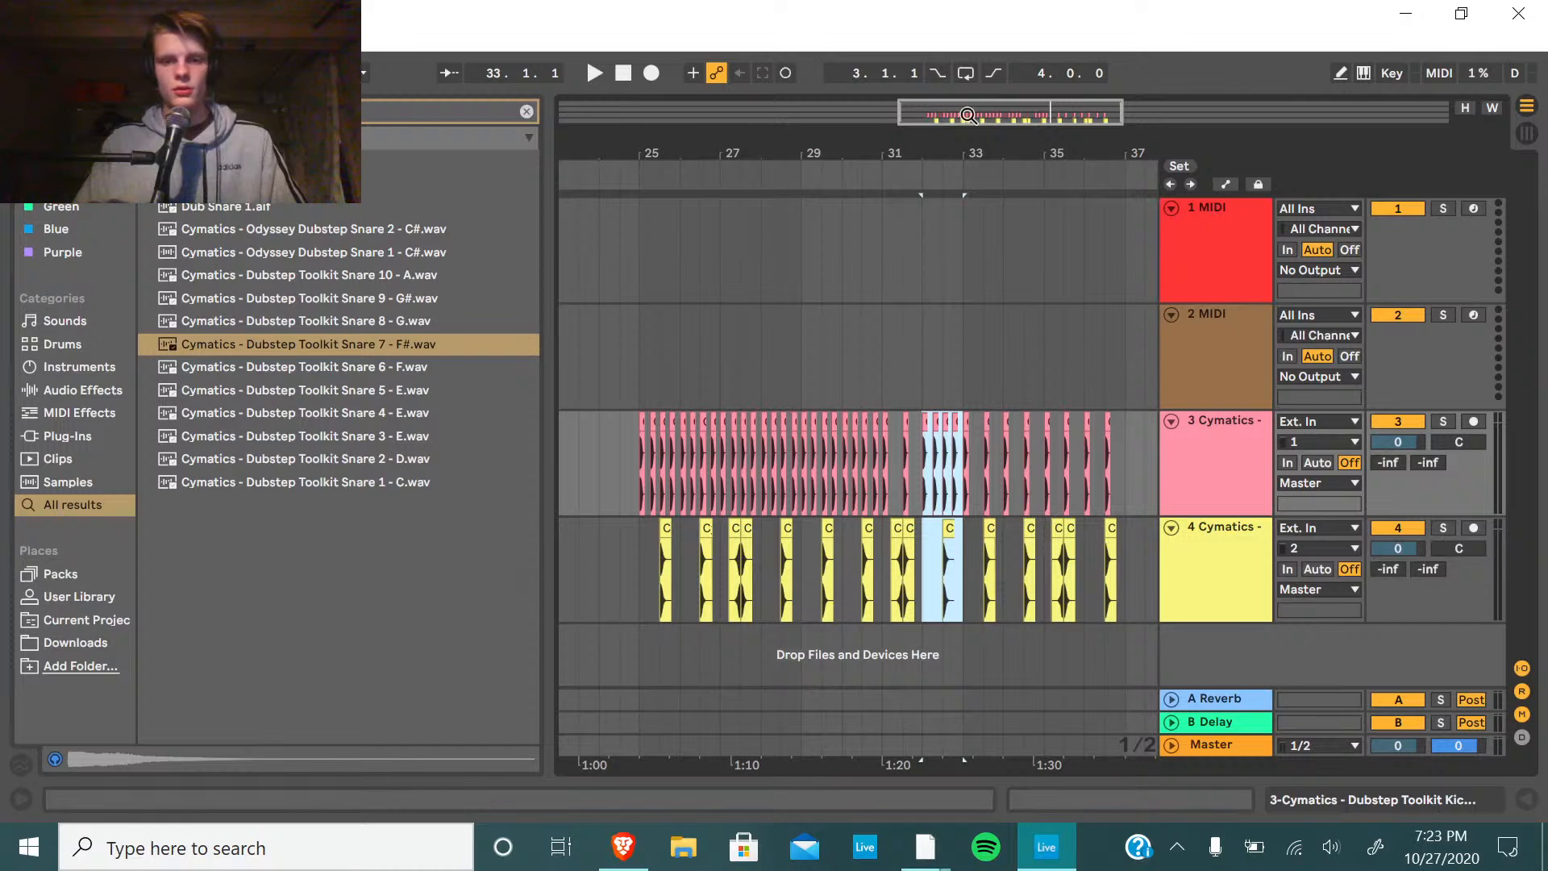
{"action": "key", "text": "ctrl+d"}
{"action": "key", "text": "ctrl+d"}
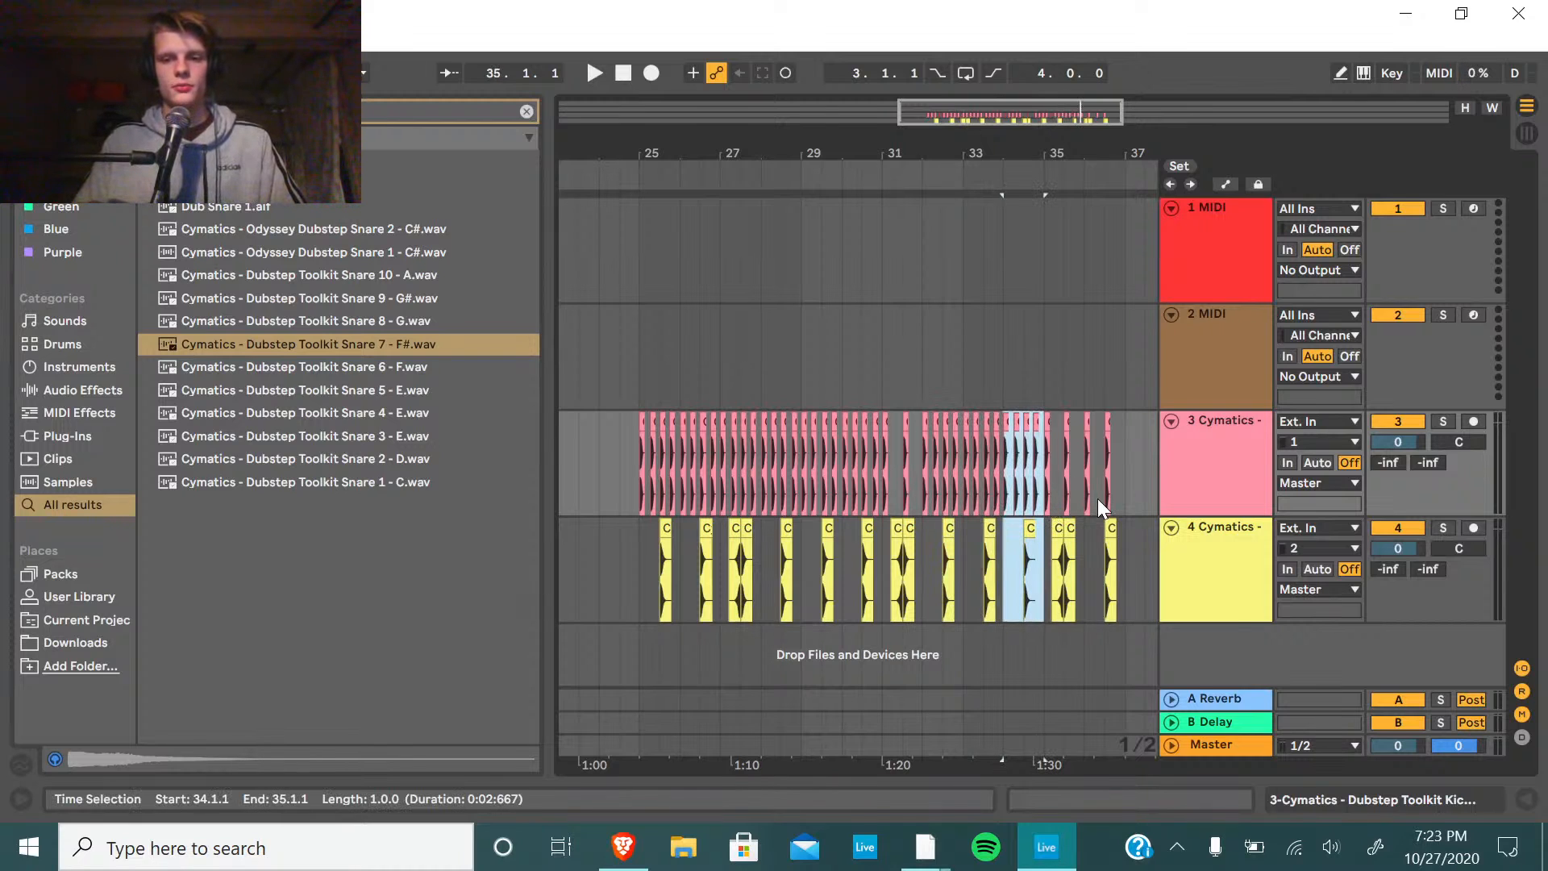
{"action": "key", "text": "ctrl+d"}
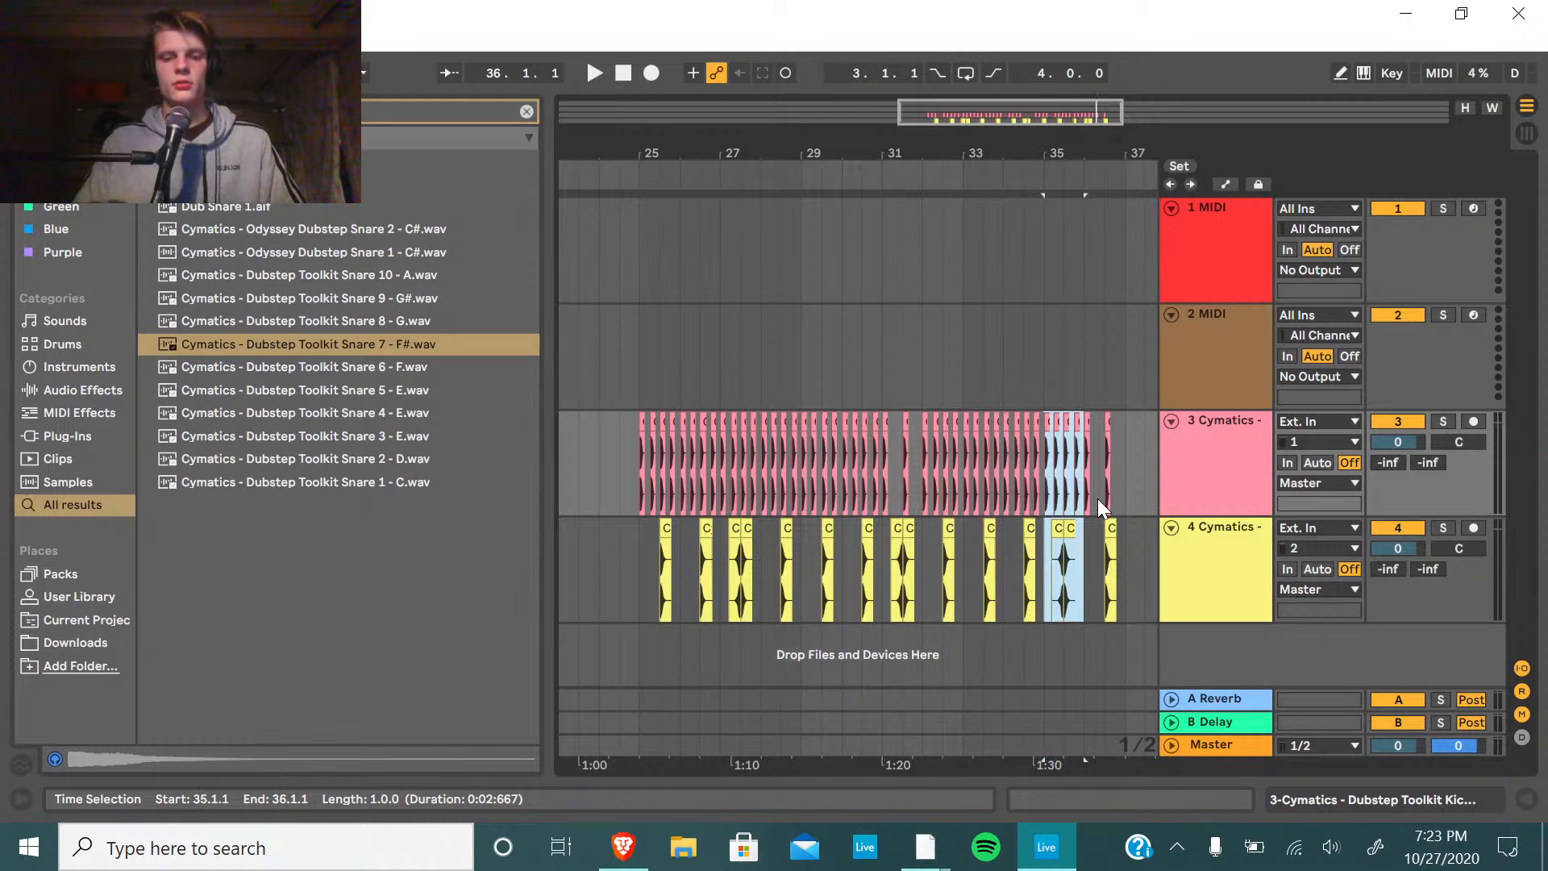
{"action": "key", "text": "Right"}
{"action": "key", "text": "Right"}
{"action": "key", "text": "Left"}
{"action": "key", "text": "Left"}
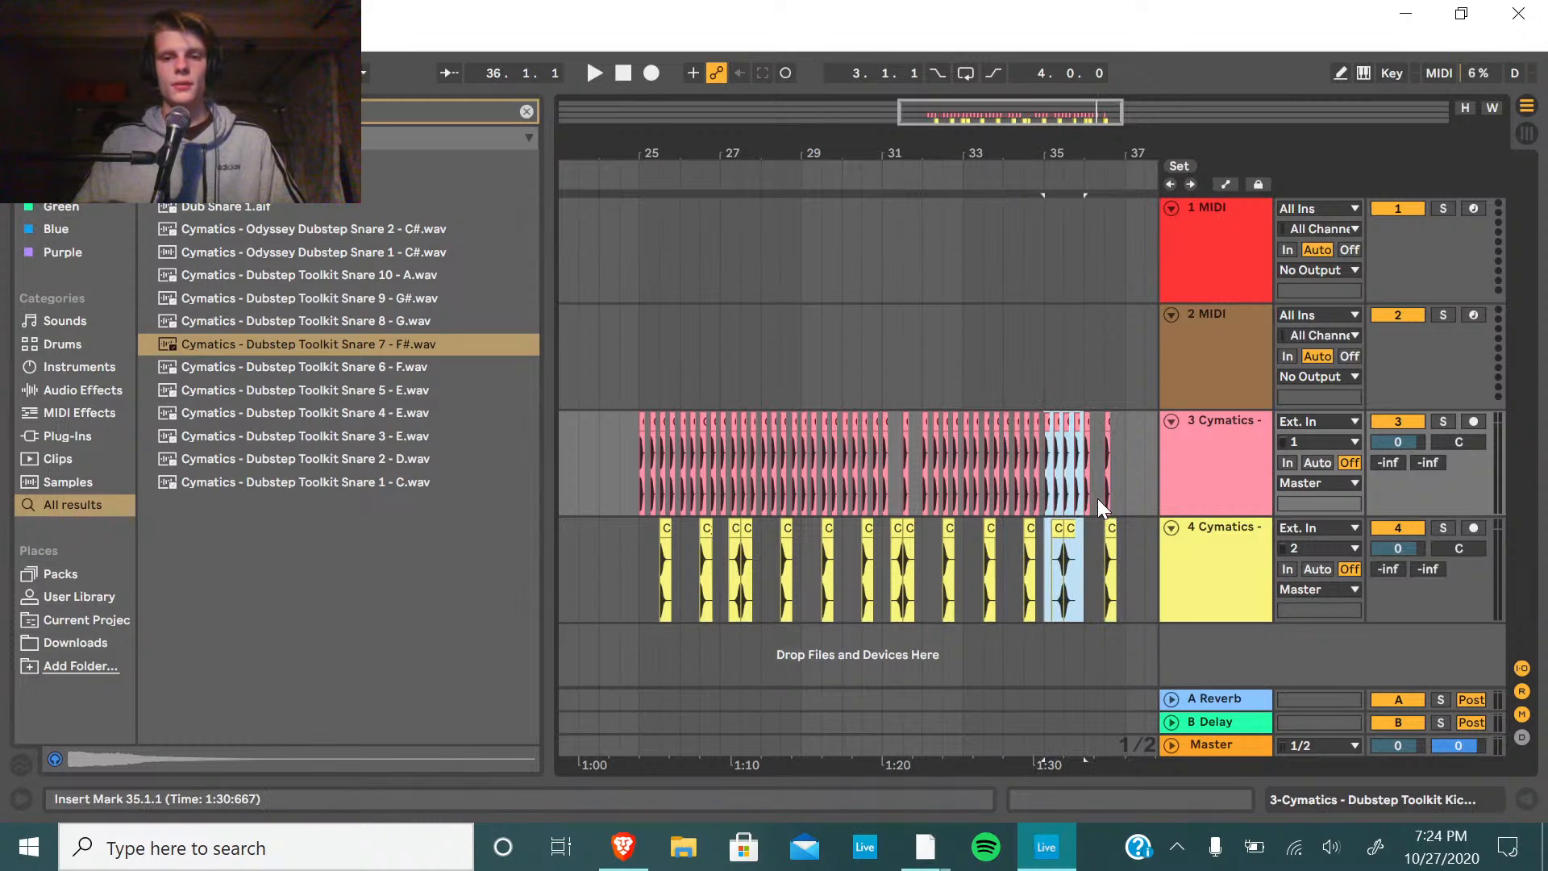
Play the arrangement from bar 25 to check the kick and snare pattern.
{"action": "left_click_drag", "start_coordinate": [1084, 539], "coordinate": [1123, 497]}
{"action": "left_click_drag", "start_coordinate": [986, 115], "coordinate": [983, 114]}
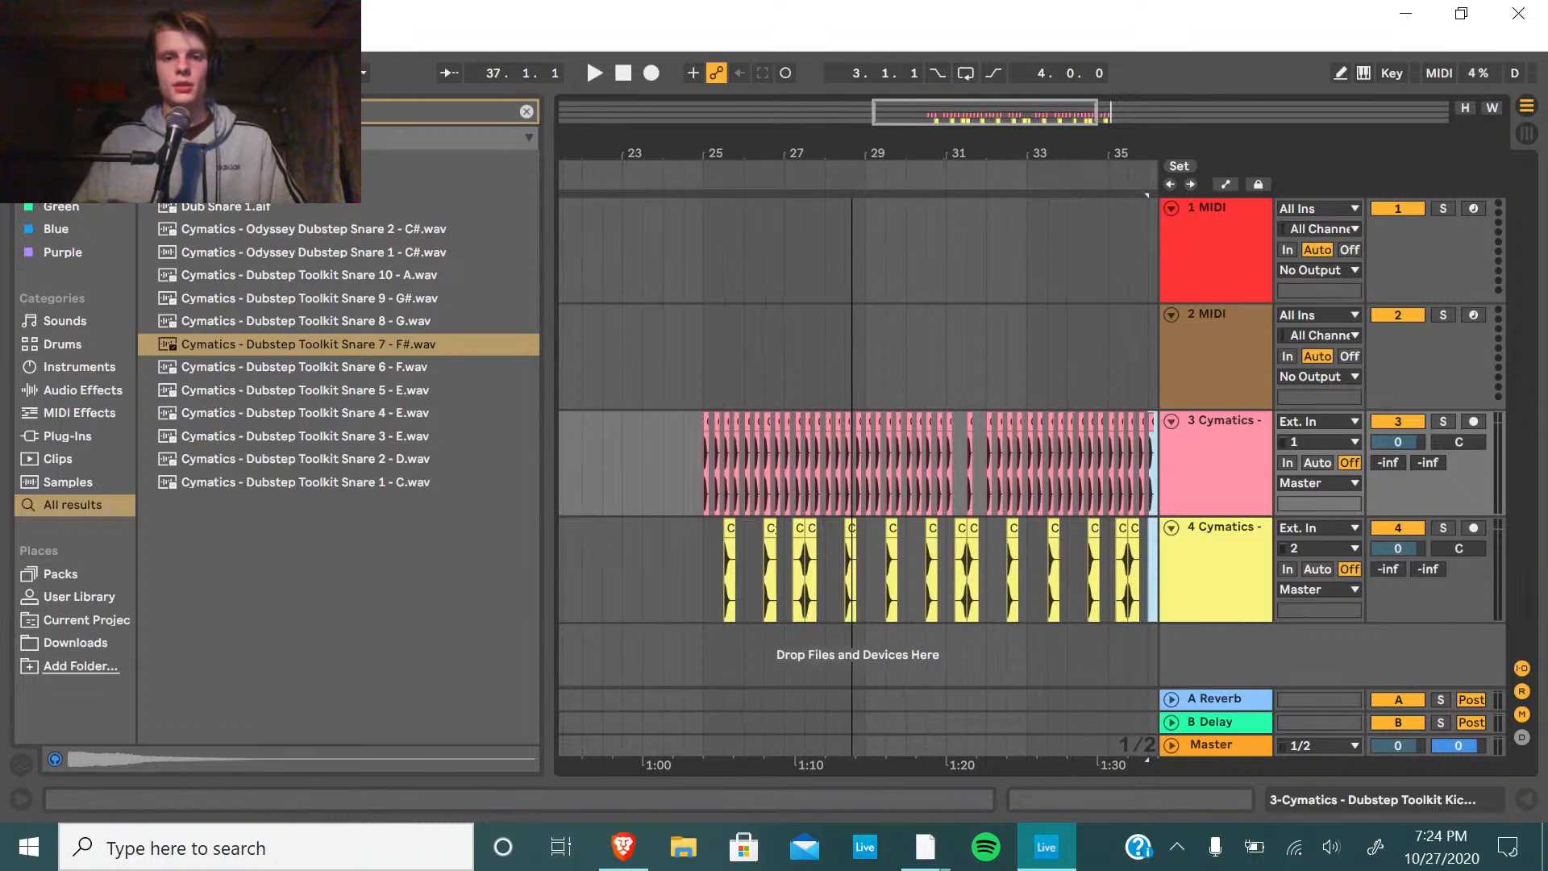
{"action": "left_click", "coordinate": [687, 182]}
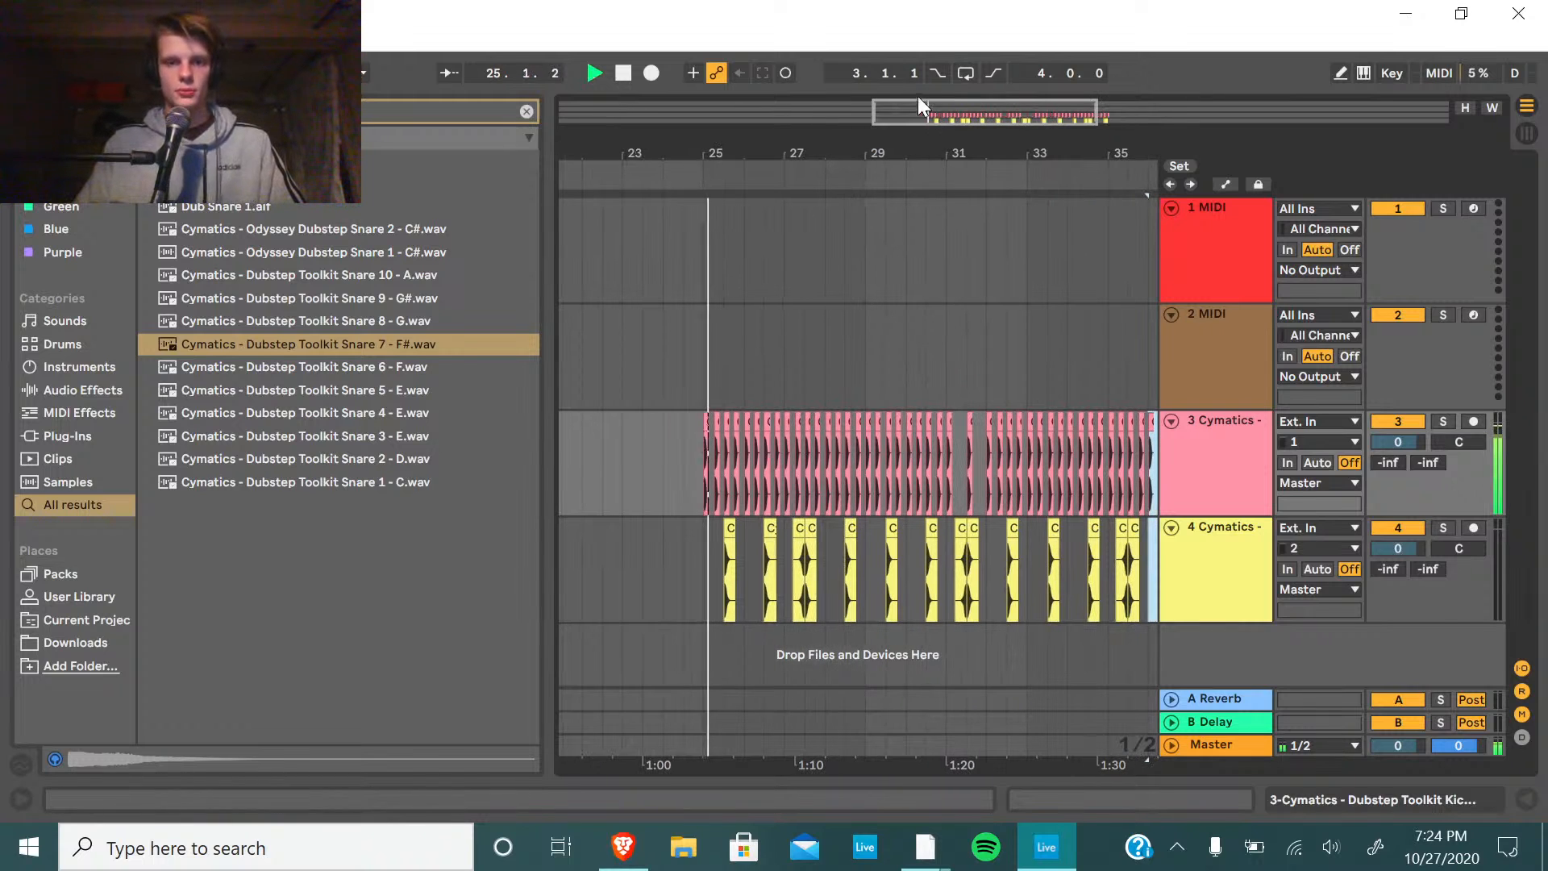
{"action": "mouse_move", "coordinate": [770, 153]}
{"action": "left_mouse_down"}
{"action": "mouse_move", "coordinate": [770, 186]}
{"action": "mouse_move", "coordinate": [820, 174]}
{"action": "mouse_move", "coordinate": [820, 210]}
{"action": "left_mouse_up"}
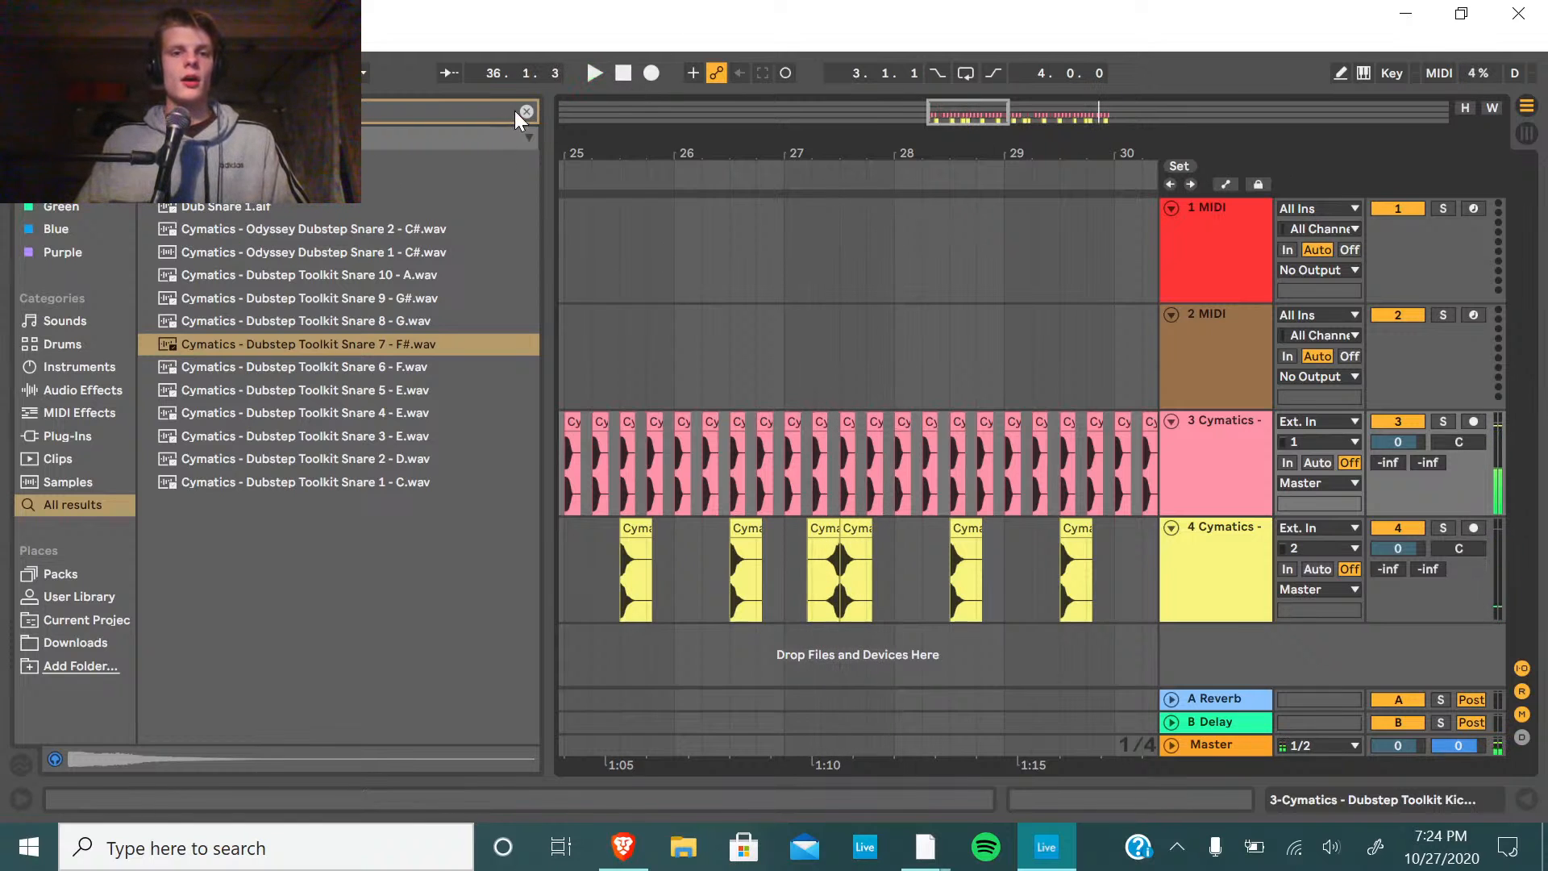
Search the browser for "hihat loop", place MUB1 HiHat Loop 073.aif on a new audio track at bar 25, and play it with the drums.
{"action": "left_click", "coordinate": [523, 110]}
{"action": "type", "text": "hihat"}
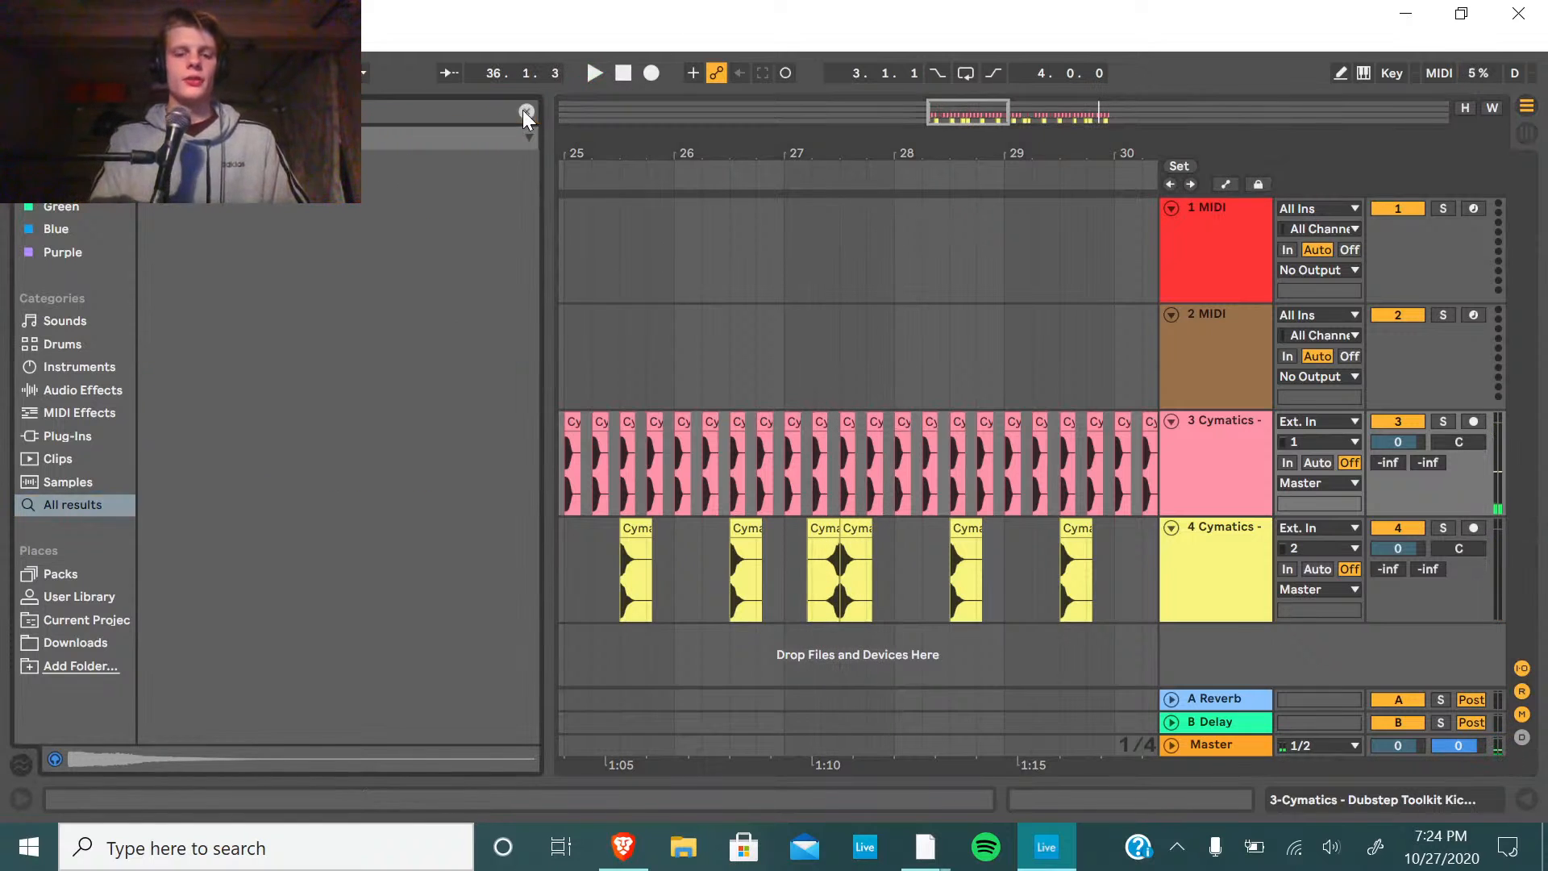
{"action": "type", "text": " loop"}
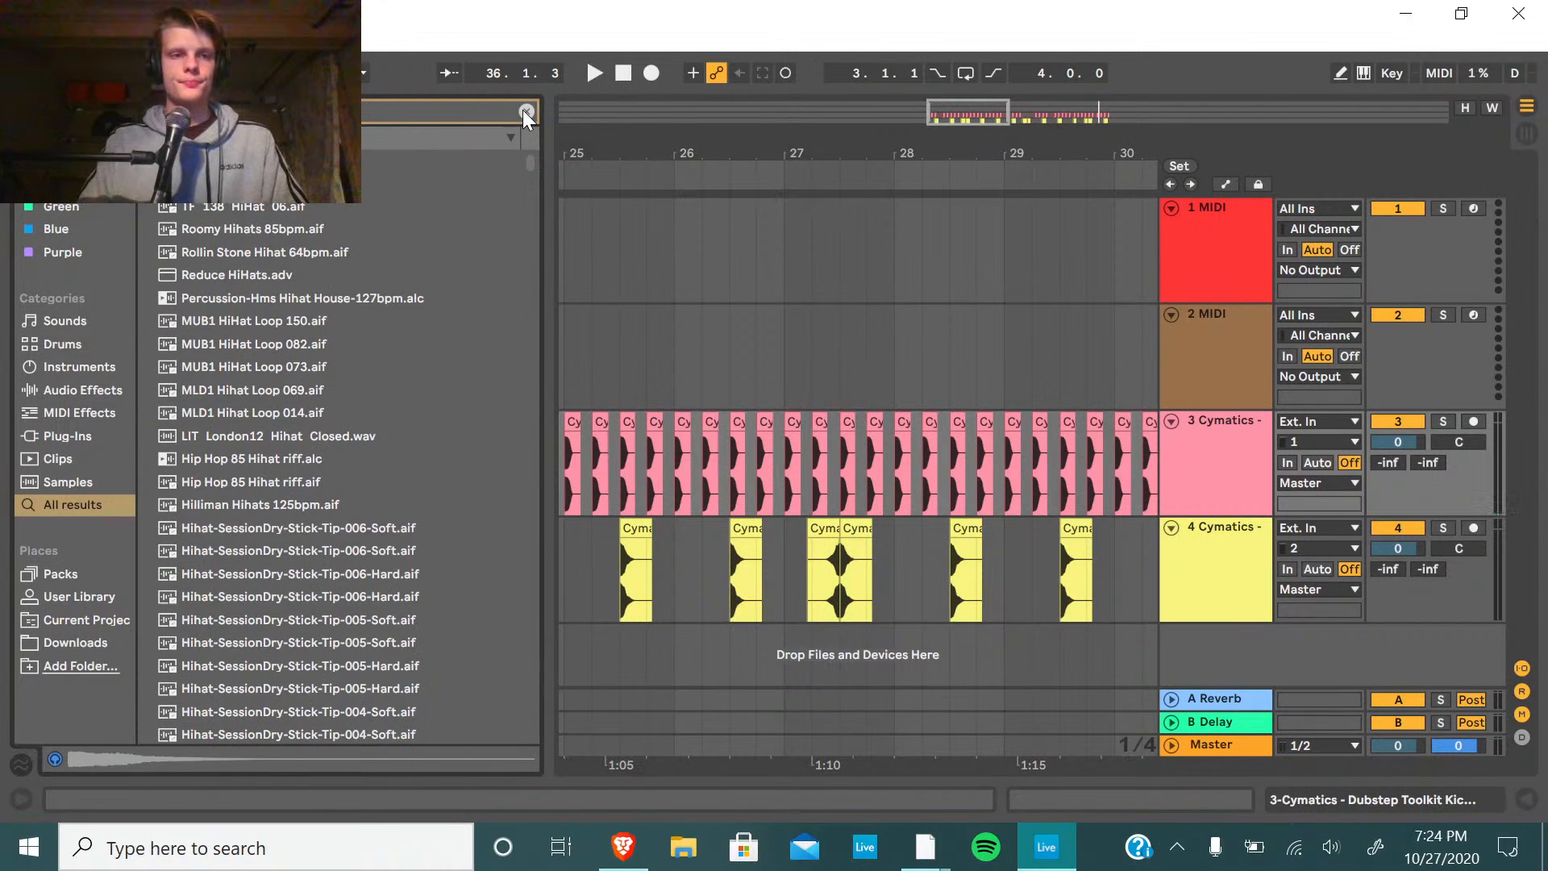
{"action": "left_click", "coordinate": [298, 208]}
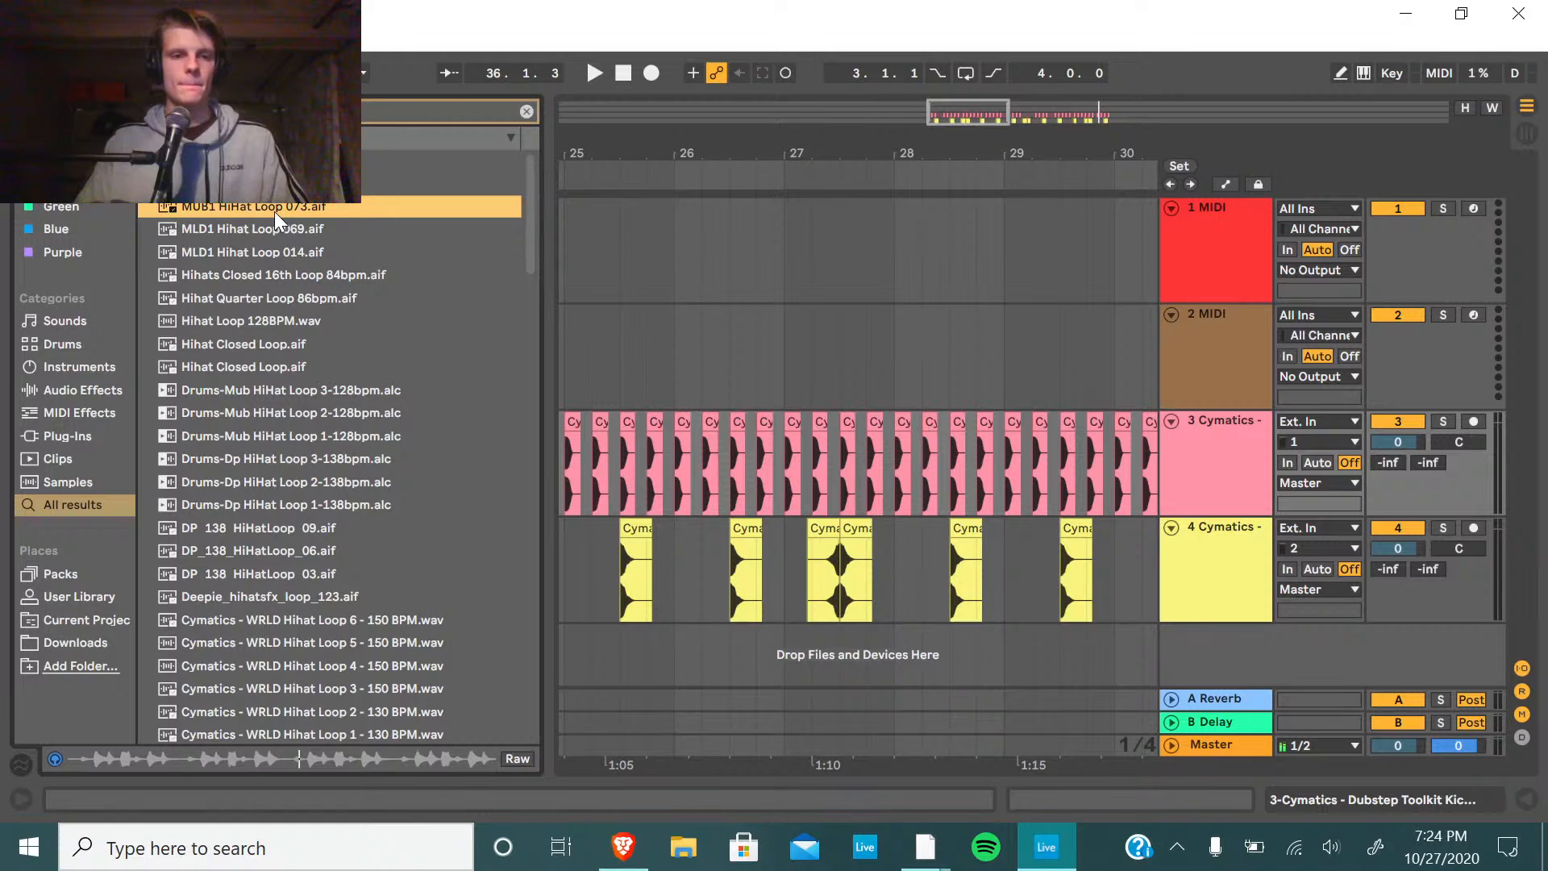
{"action": "left_click_drag", "start_coordinate": [274, 211], "coordinate": [603, 658]}
{"action": "key", "text": "space"}
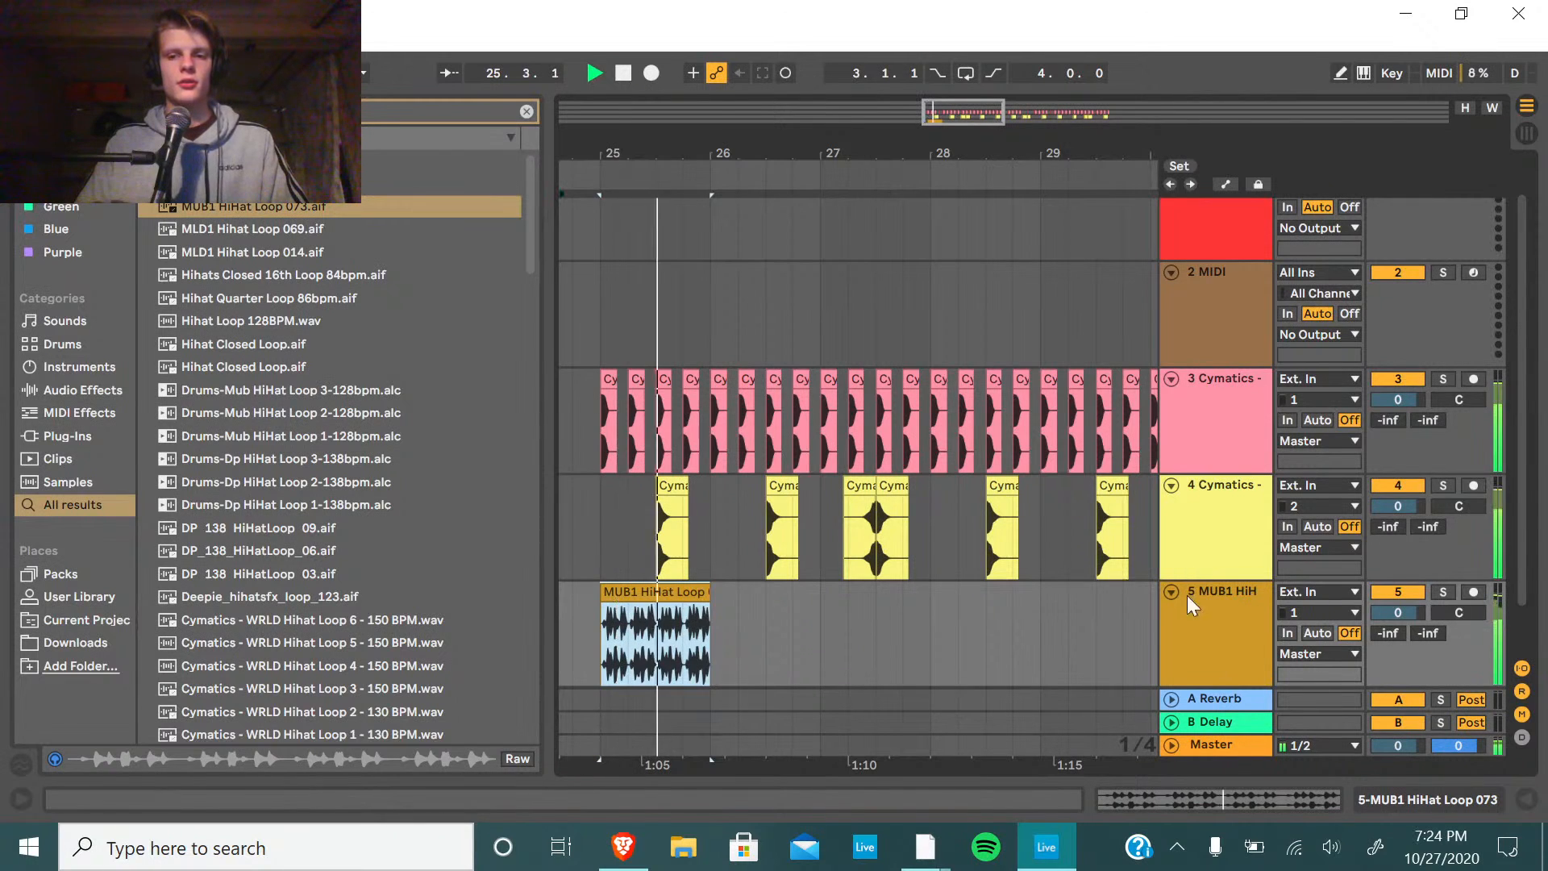
{"action": "key", "text": "space"}
Open the MUB1 HiHat Loop 073 clip, set its segment tempo to 128 BPM, and play it from bar 25.
{"action": "double_click", "coordinate": [654, 637]}
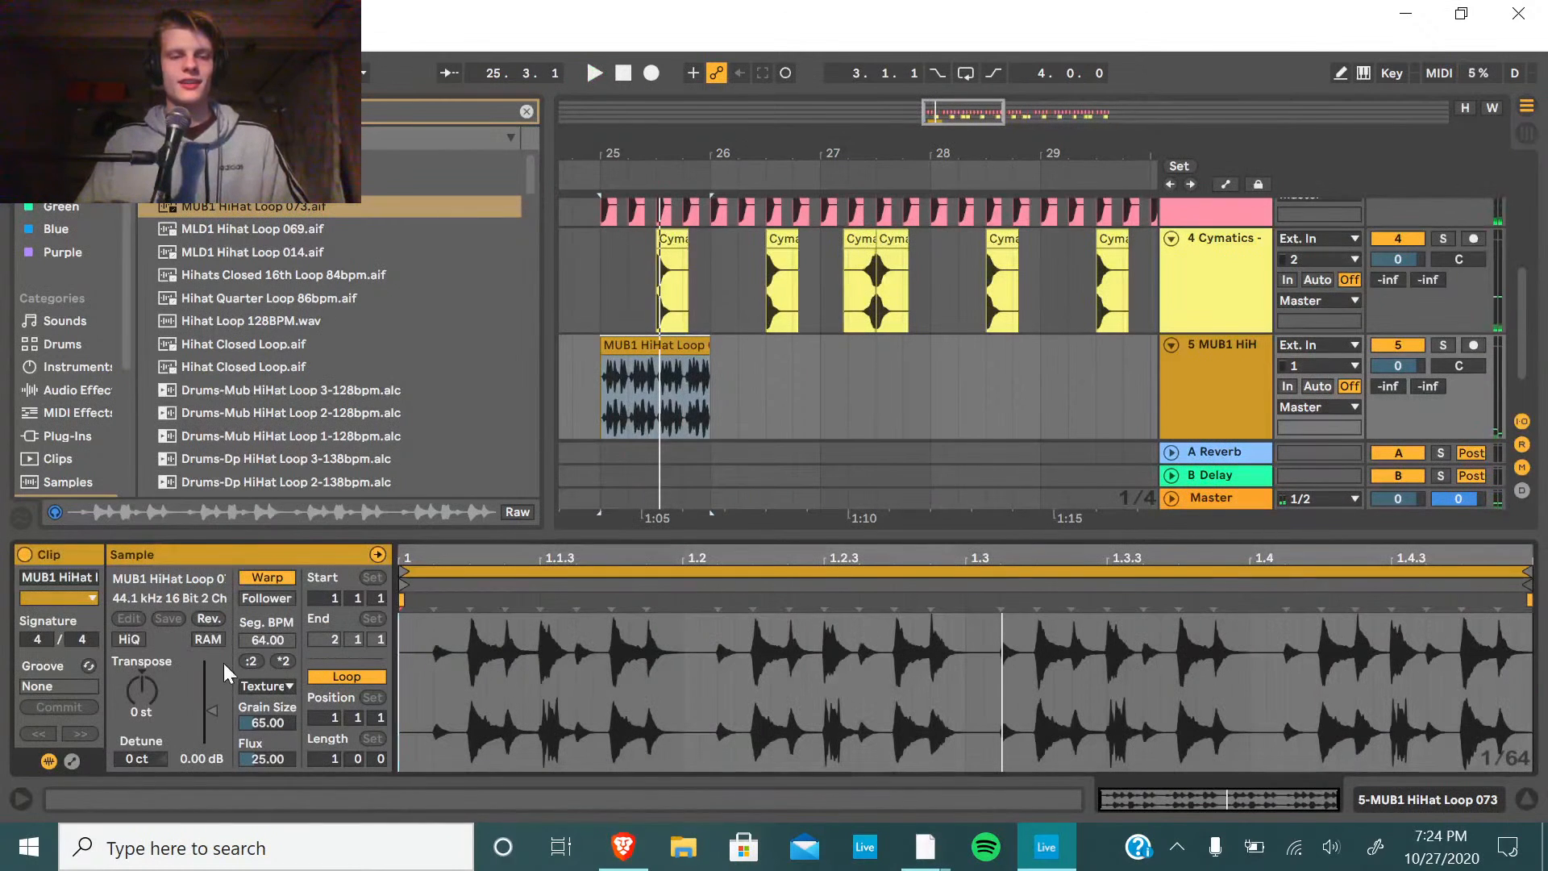
{"action": "left_click", "coordinate": [252, 661]}
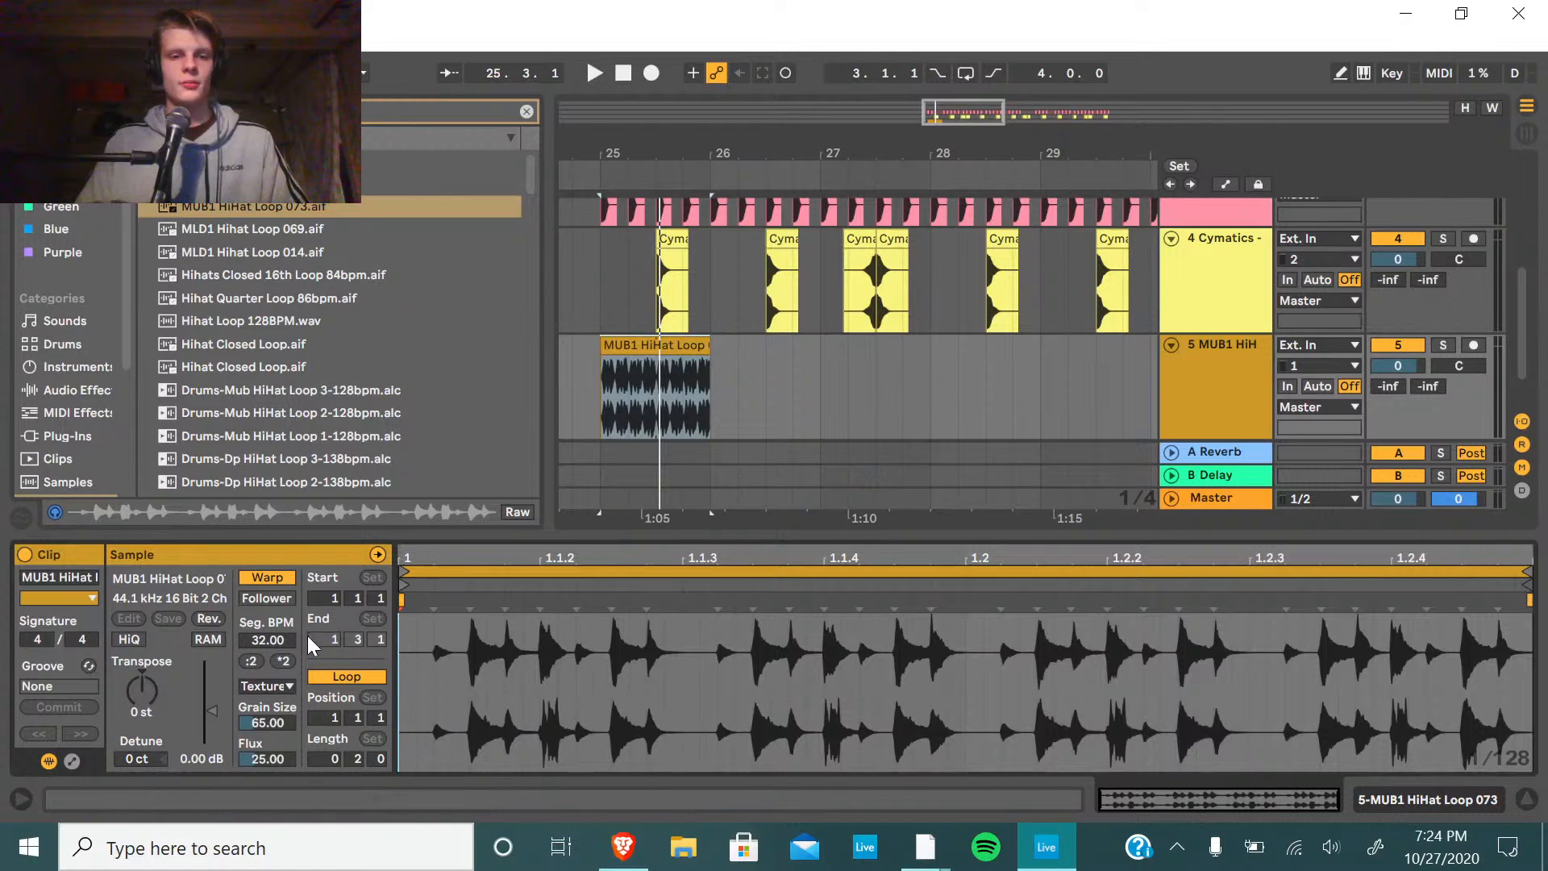
{"action": "left_click", "coordinate": [284, 661]}
{"action": "left_click", "coordinate": [284, 661]}
{"action": "left_click", "coordinate": [637, 345]}
{"action": "key", "text": "space"}
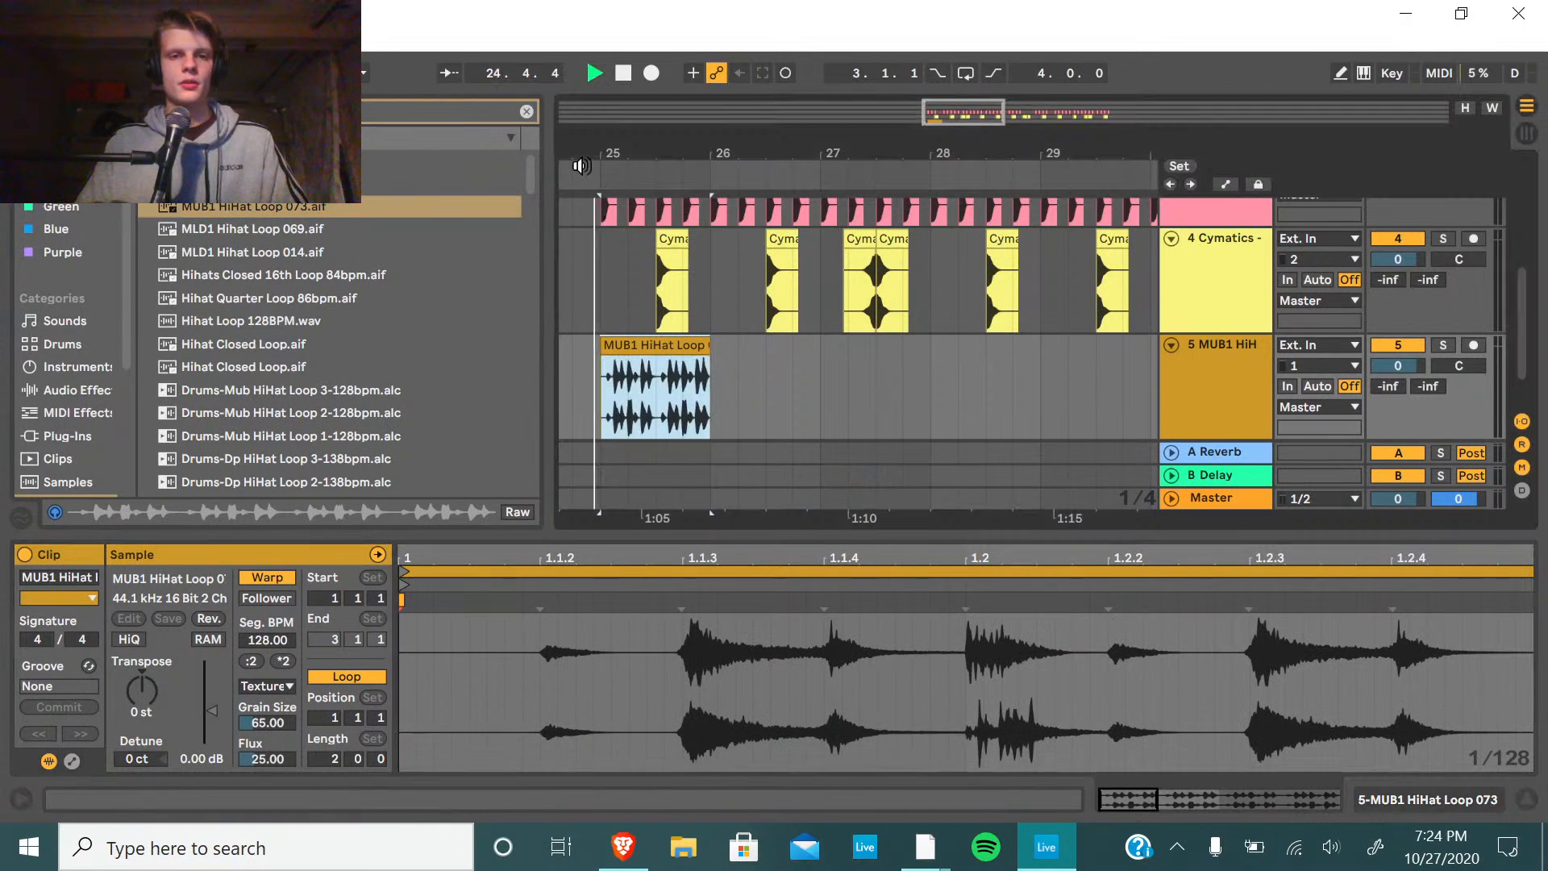
Set the MUB1 hi-hat clip's warp mode to Complex and duplicate the clip onto bars 26 and 27.
{"action": "left_click", "coordinate": [287, 684]}
{"action": "left_click", "coordinate": [287, 779]}
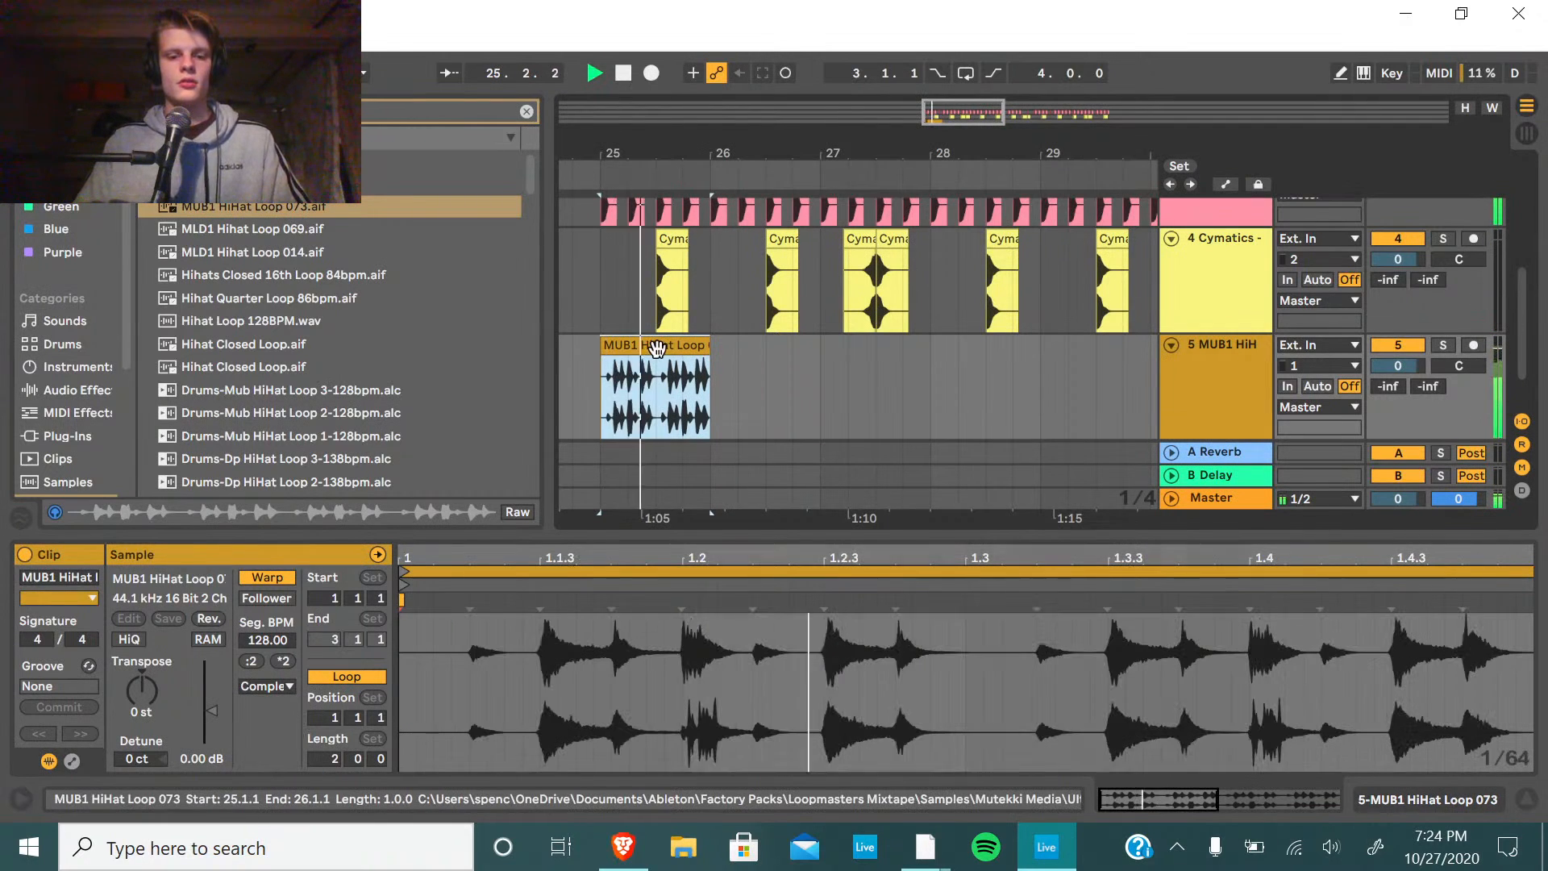
{"action": "key", "text": "ctrl+d"}
{"action": "key", "text": "ctrl+d"}
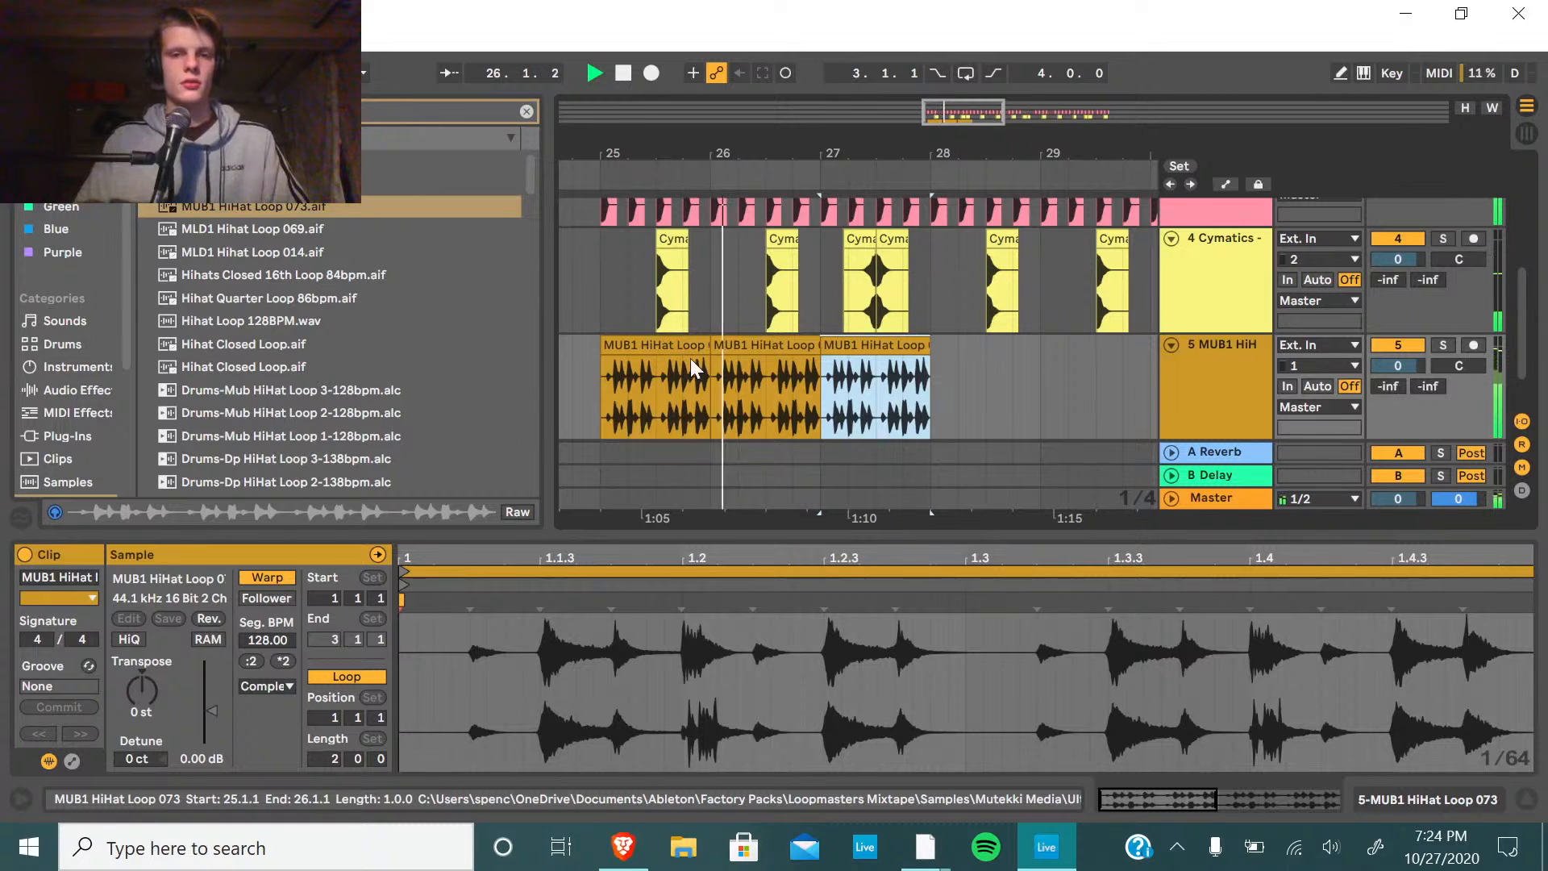
Delete all three MUB1 hi-hat clips from track 5 and stop playback.
{"action": "left_click", "coordinate": [643, 344]}
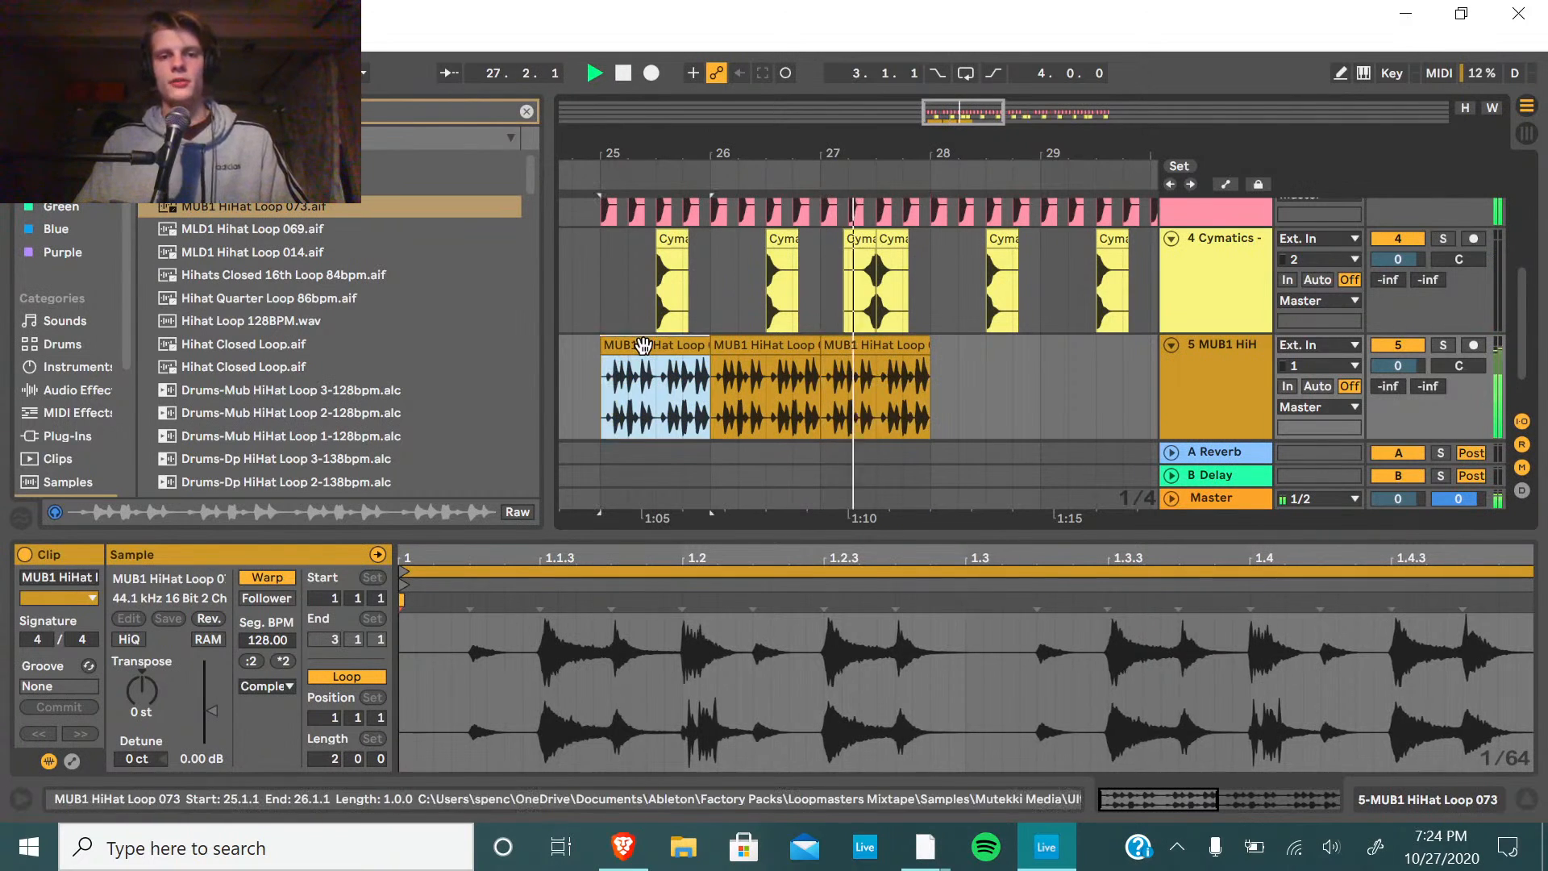
{"action": "key", "text": "Delete"}
{"action": "key", "text": "Right"}
{"action": "key", "text": "Delete"}
{"action": "key", "text": "Right"}
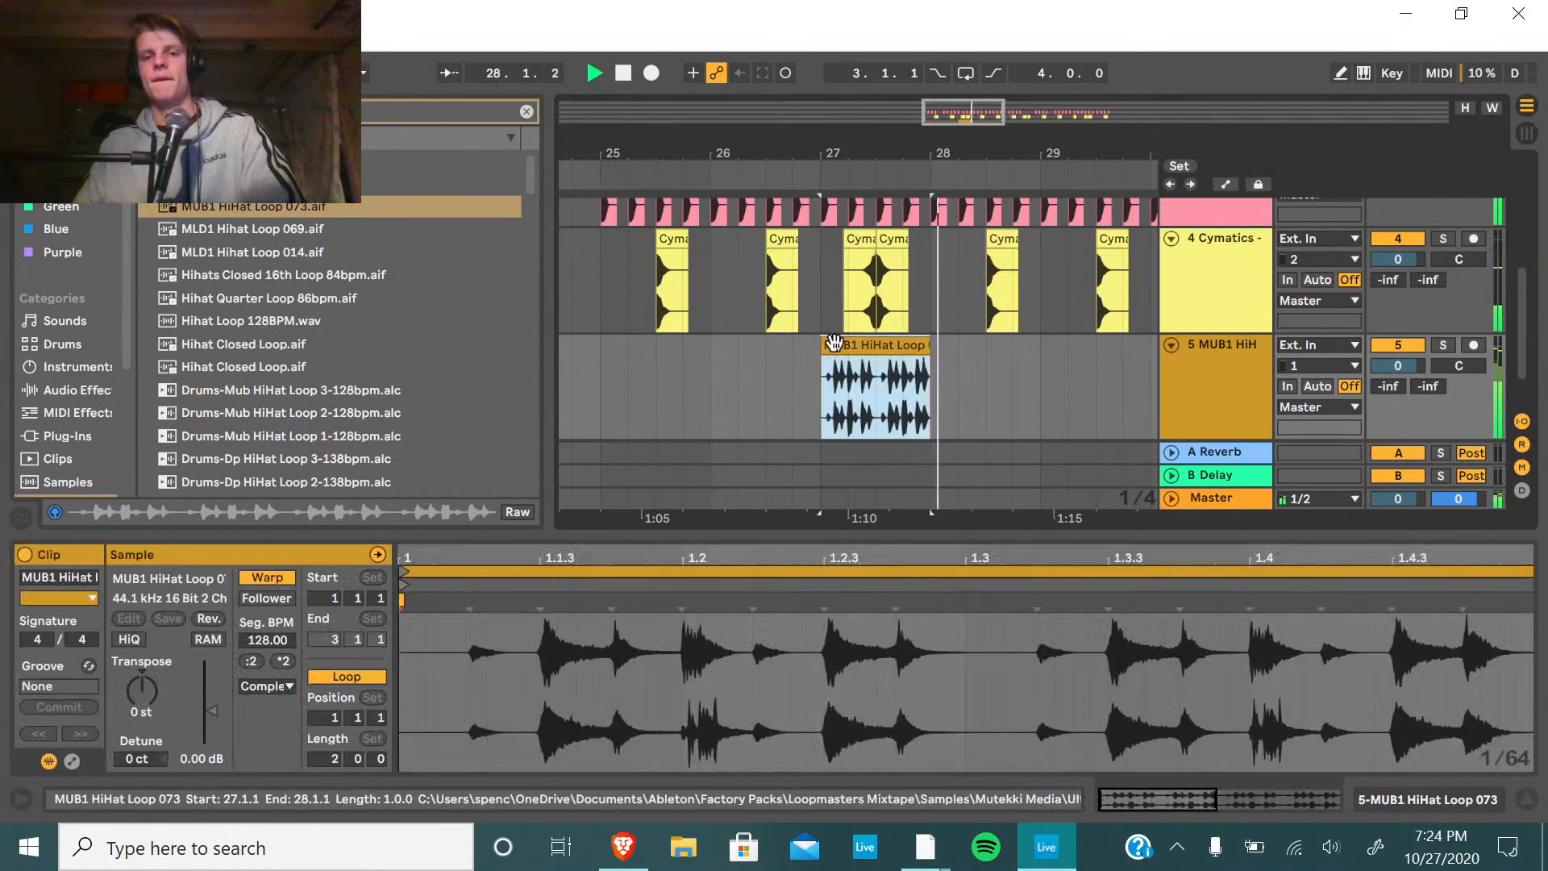
{"action": "key", "text": "Delete"}
{"action": "key", "text": "space"}
Try Cymatics - WRLD Hihat Loop 1 - 130 BPM.wav on track 5 at bar 25 with playback, and duplicate it at bar 27.
{"action": "scroll", "coordinate": [301, 346], "scroll_direction": "down", "scroll_amount": 5}
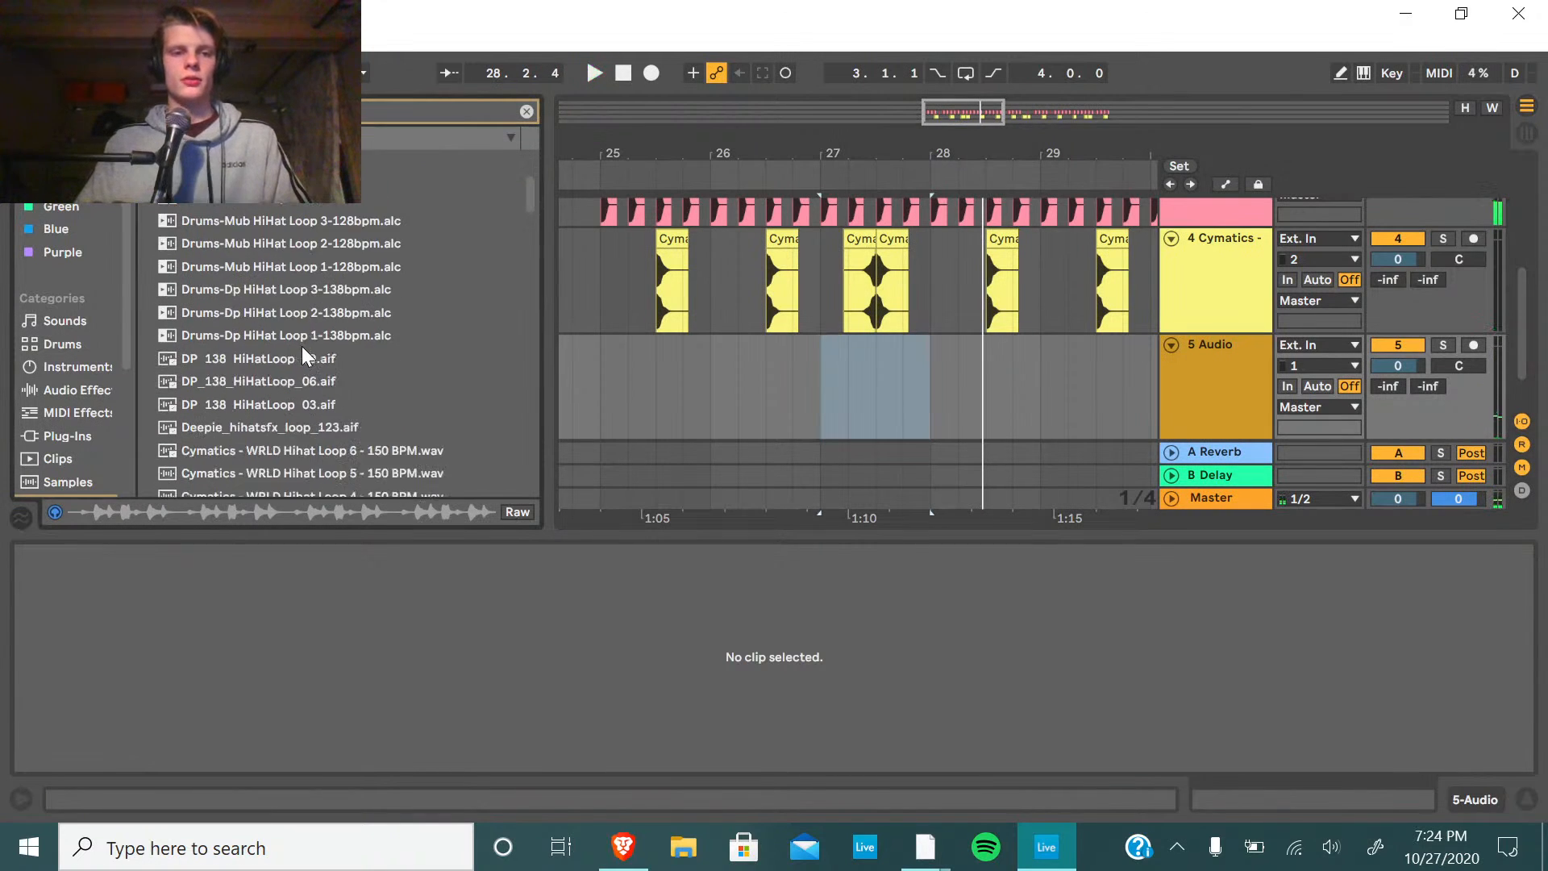
{"action": "left_click", "coordinate": [310, 370]}
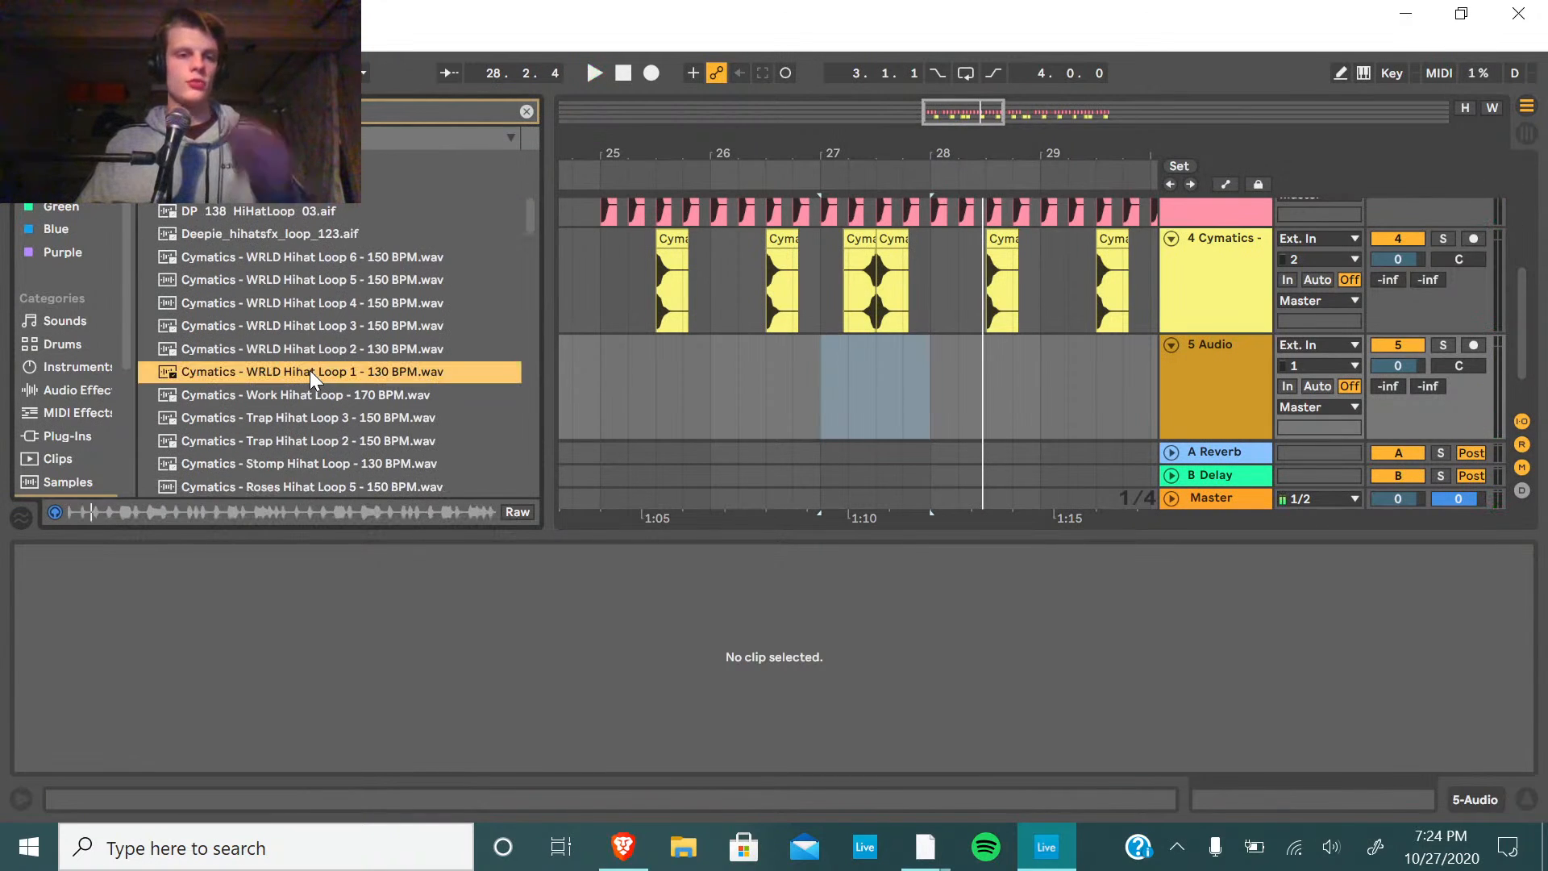
{"action": "left_click_drag", "start_coordinate": [310, 370], "coordinate": [606, 336]}
{"action": "left_click", "coordinate": [597, 167]}
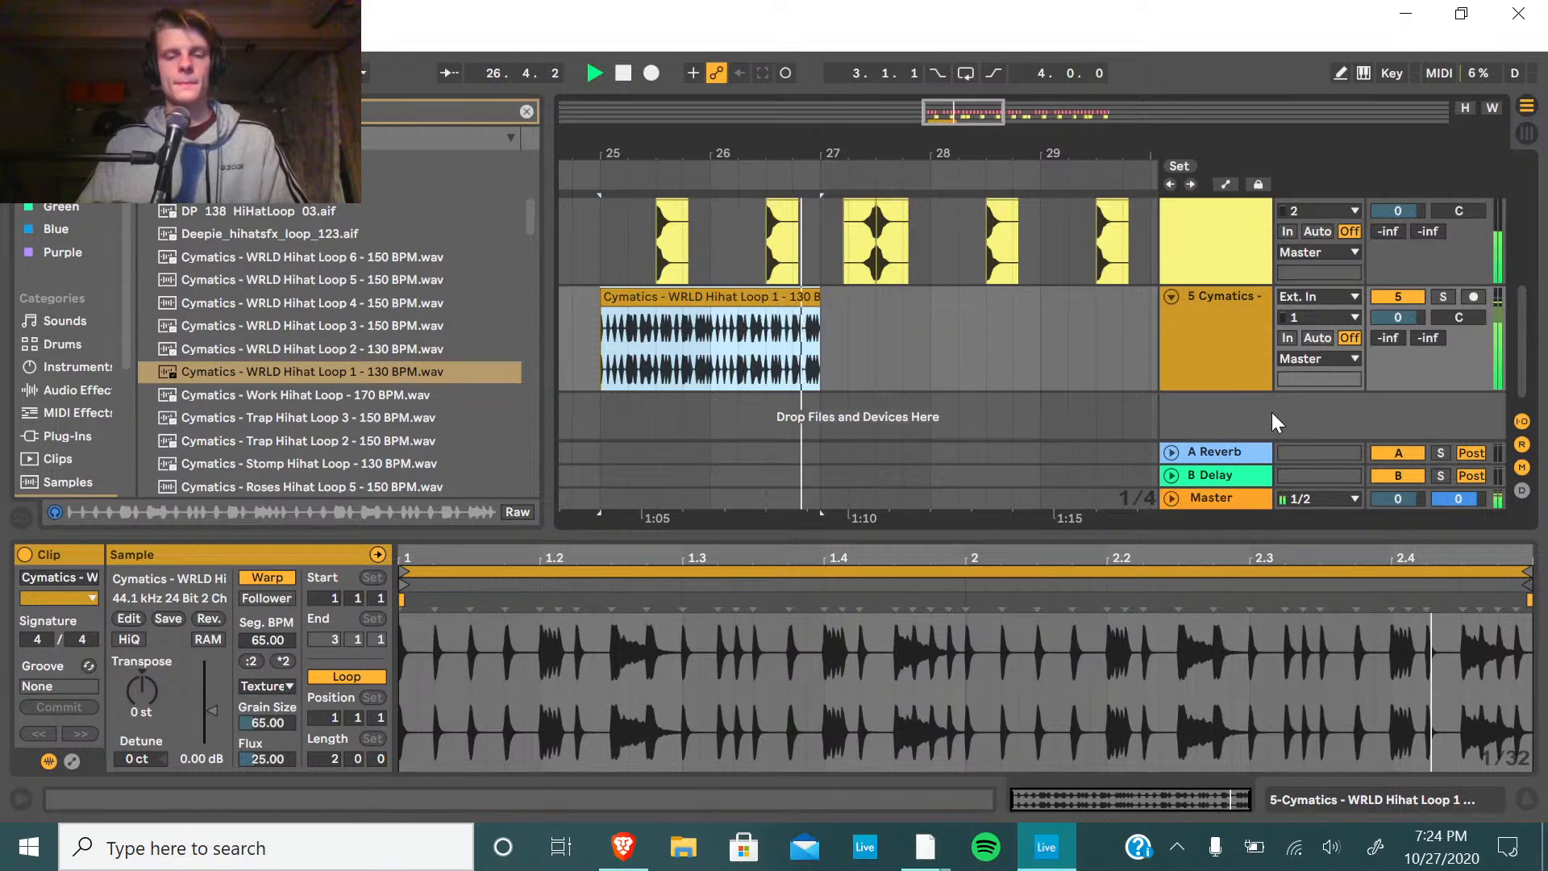
{"action": "key", "text": "ctrl+d"}
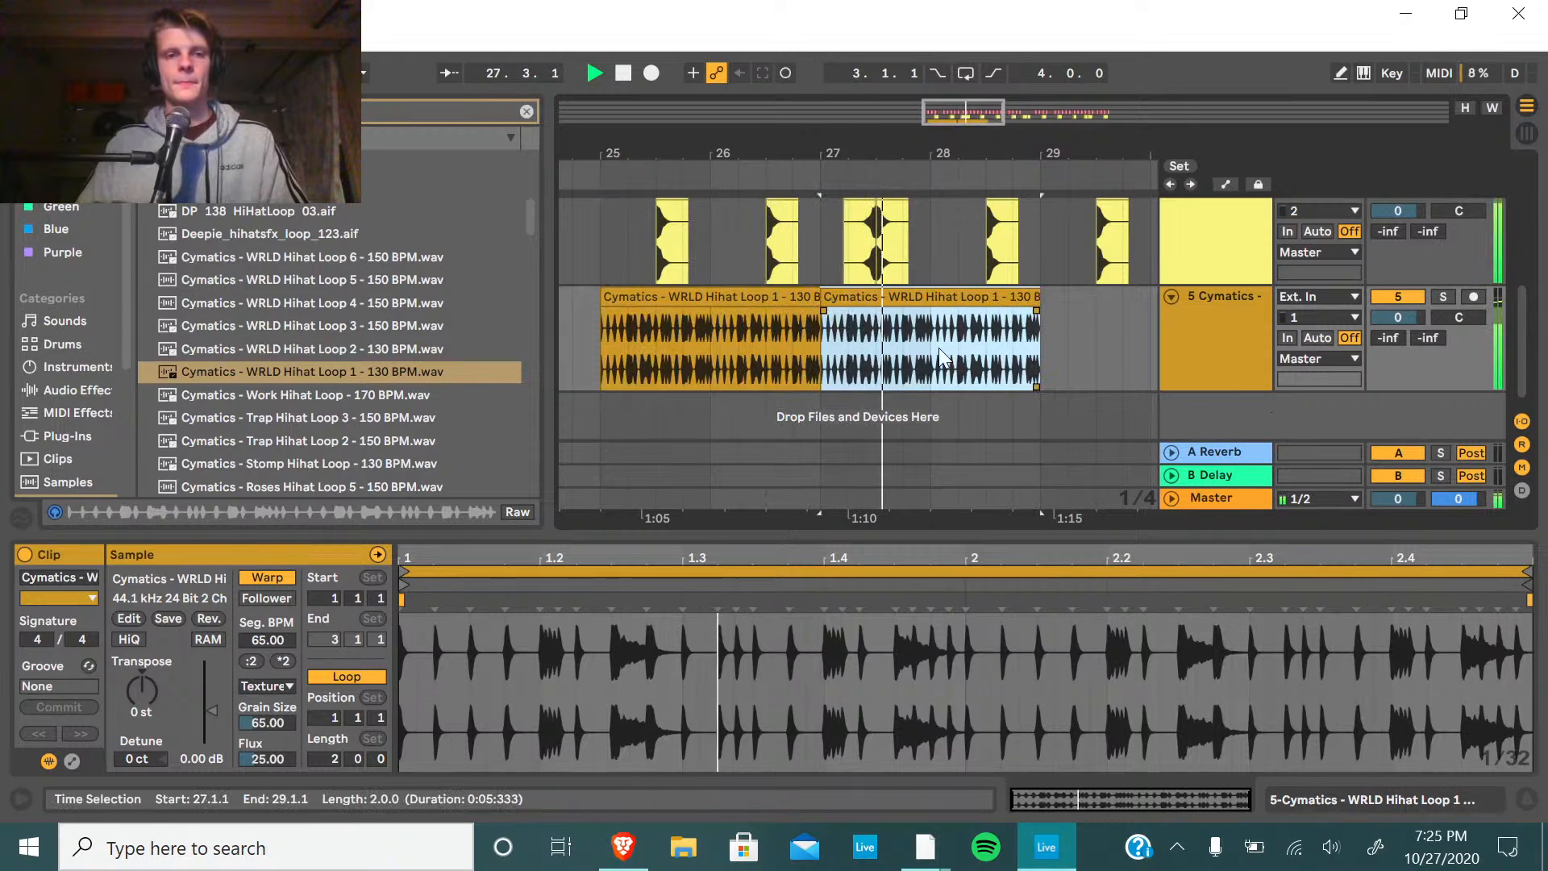
{"action": "left_click", "coordinate": [624, 73]}
{"action": "left_click", "coordinate": [584, 403]}
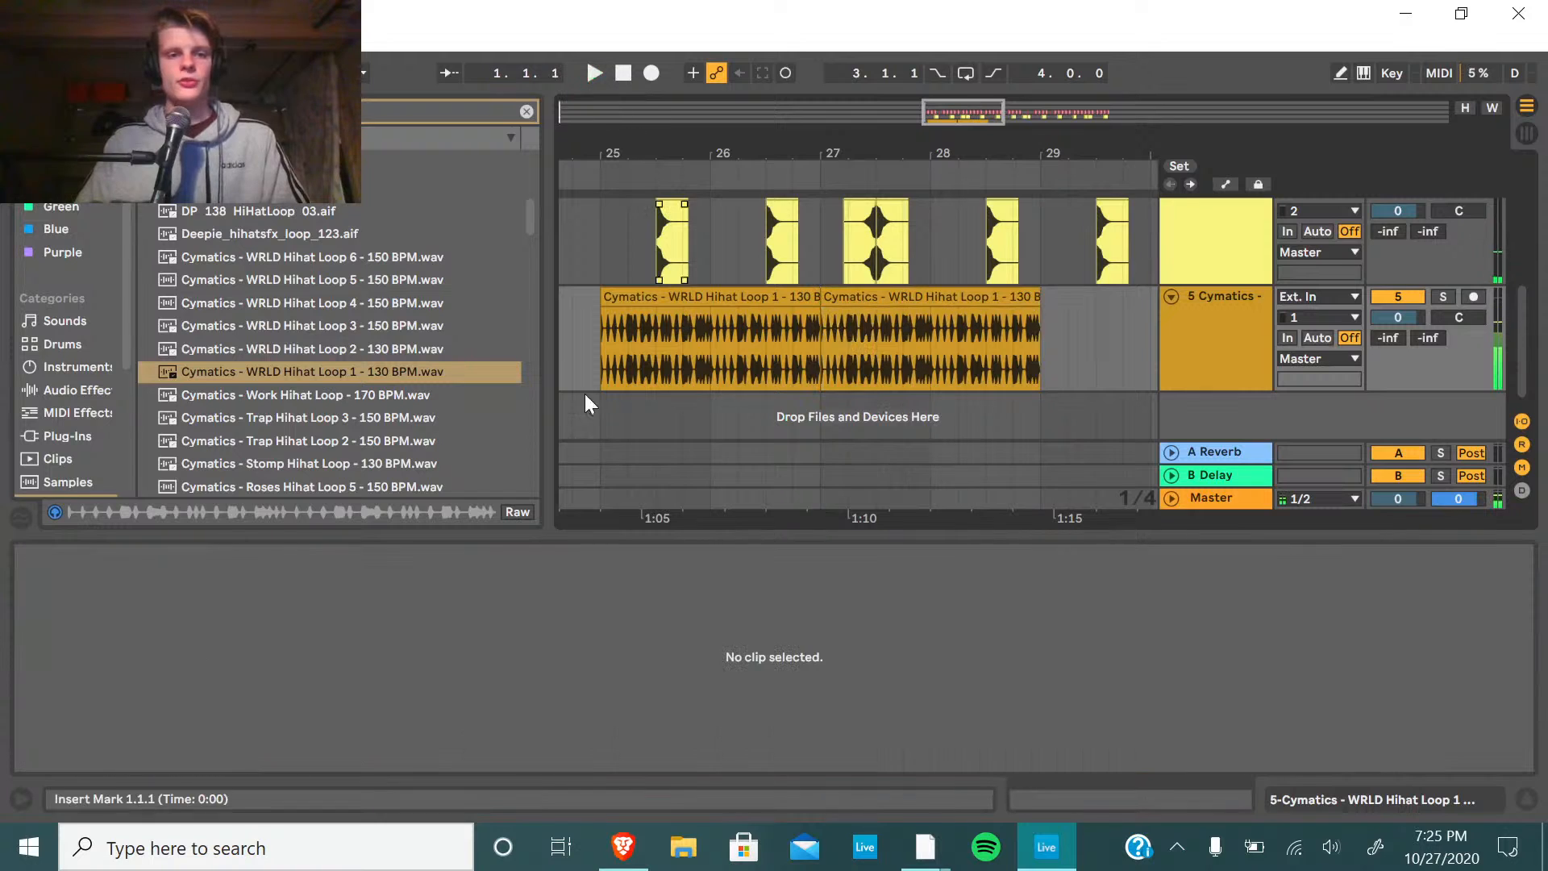
Try Cymatics - Odyssey Hihat Loop 9 - 160 BPM.wav over the WRLD loop at bar 25, play it, and duplicate it at bar 27.
{"action": "scroll", "coordinate": [342, 404], "scroll_direction": "down", "scroll_amount": 4}
{"action": "scroll", "coordinate": [342, 404], "scroll_direction": "down", "scroll_amount": 6}
{"action": "left_click", "coordinate": [327, 283]}
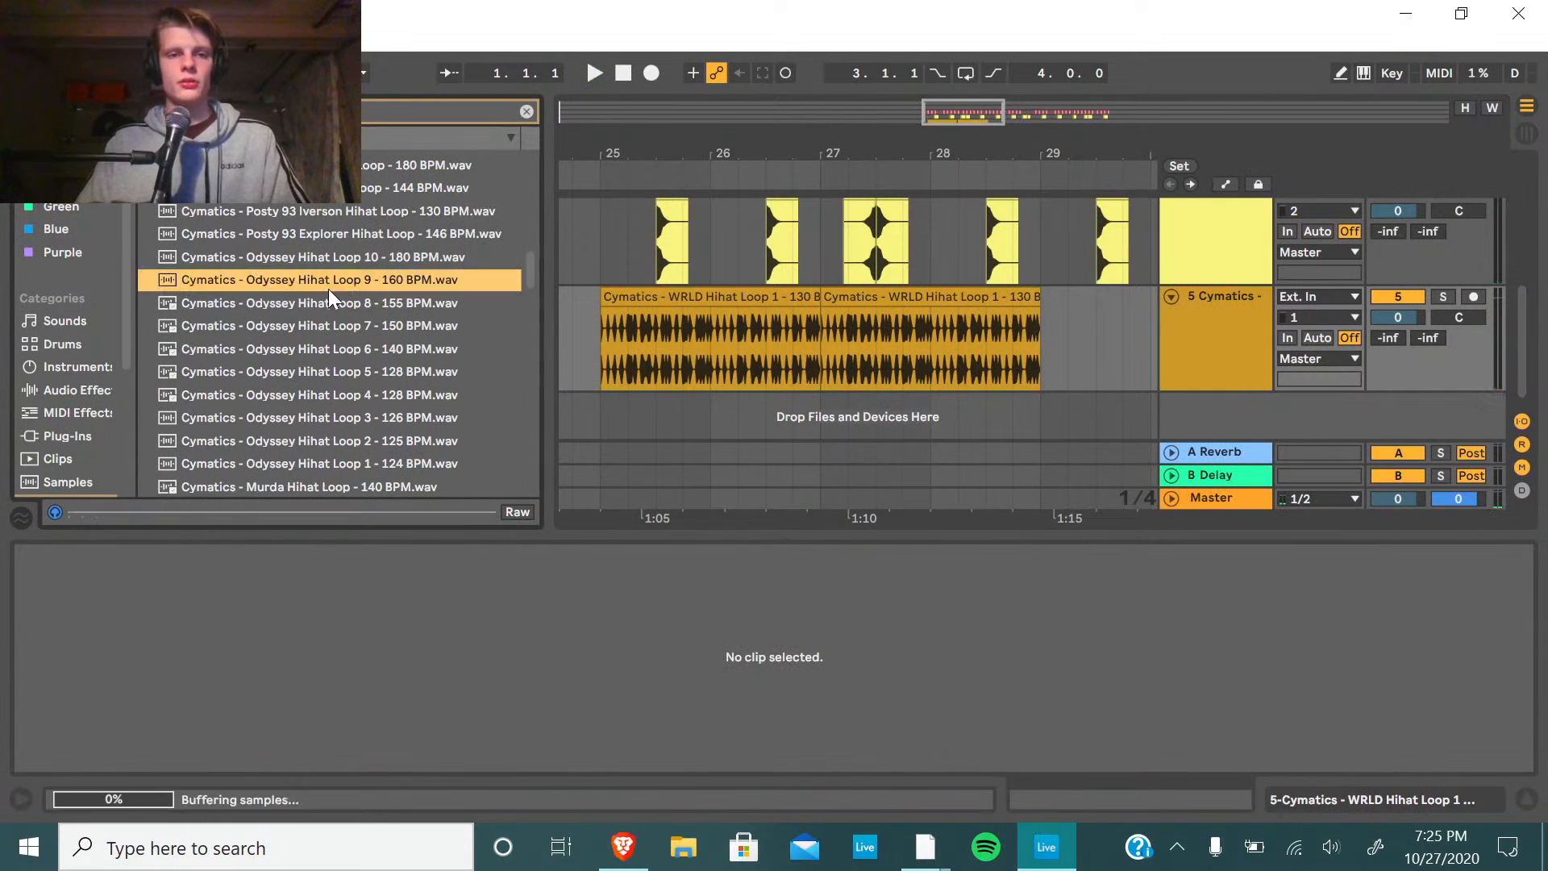
{"action": "left_click_drag", "start_coordinate": [279, 273], "coordinate": [611, 335]}
{"action": "key", "text": "space"}
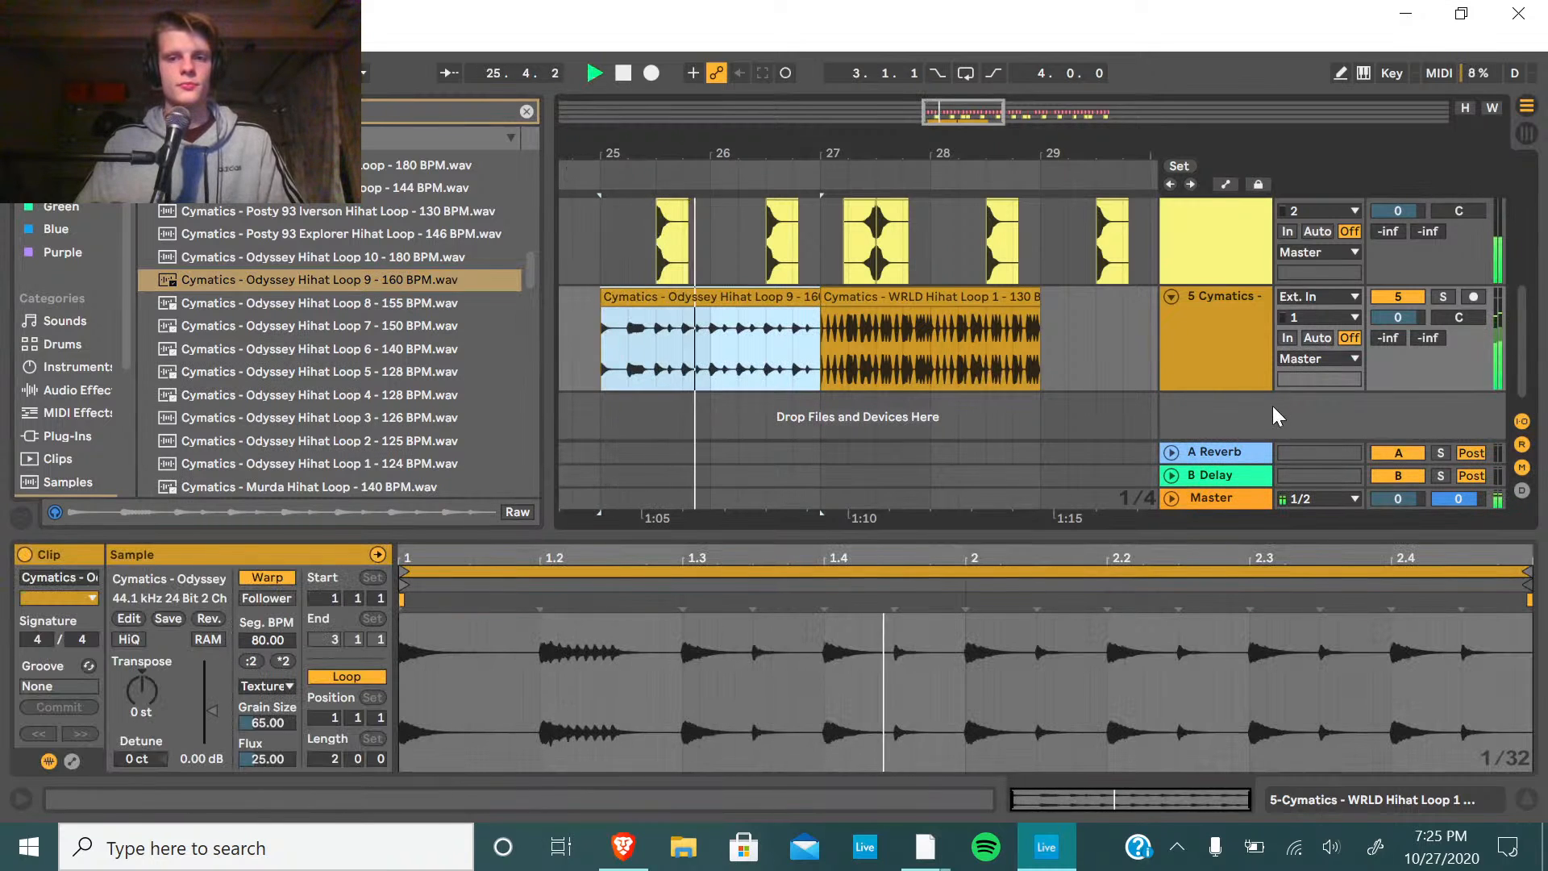
{"action": "key", "text": "ctrl+d"}
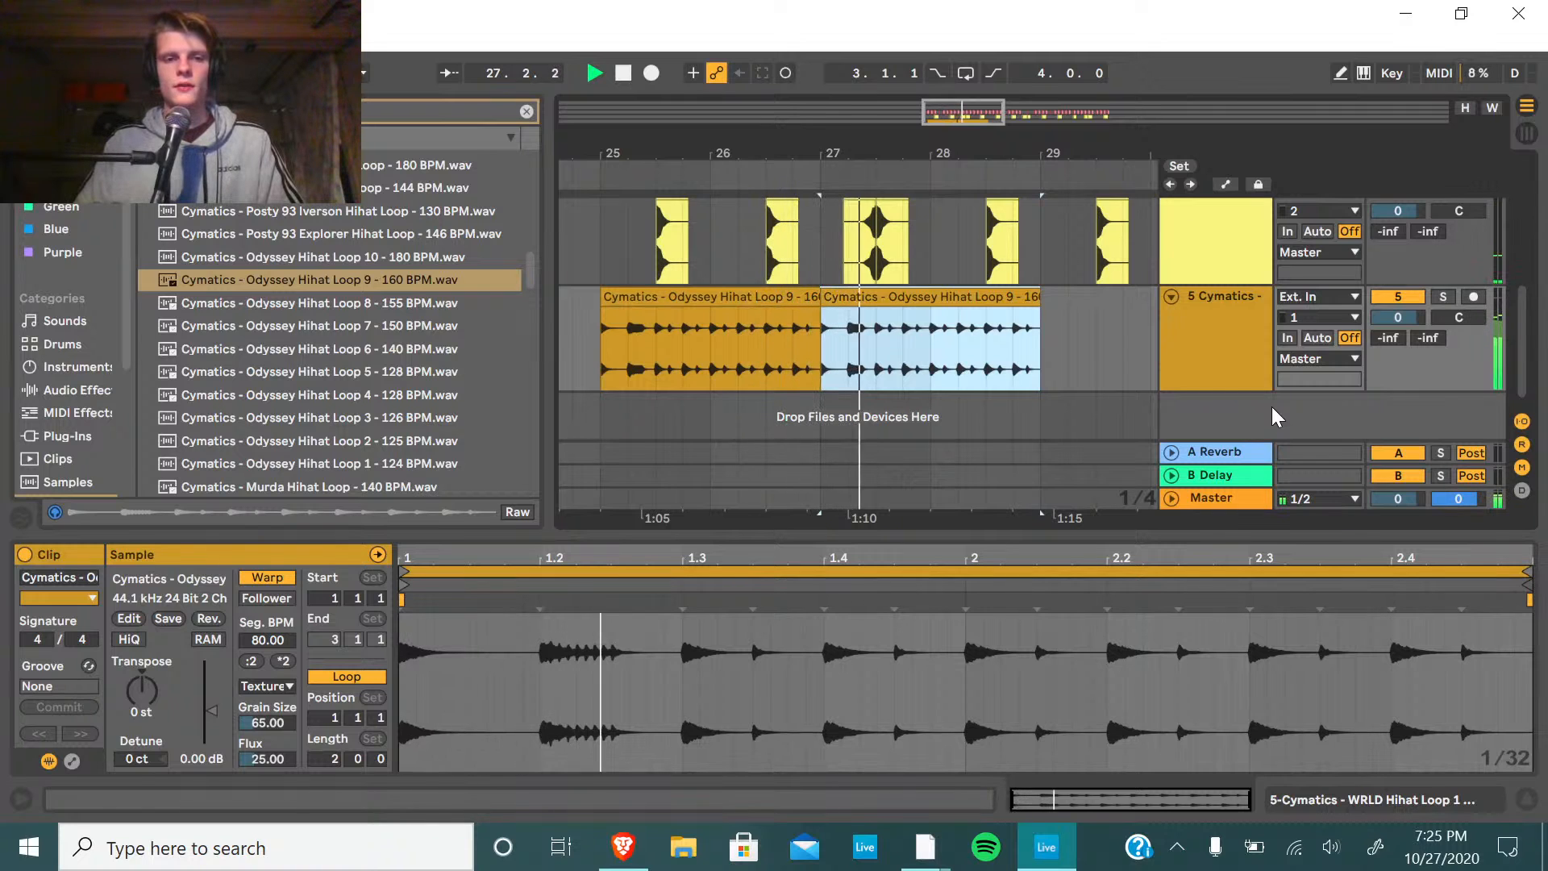
Delete both Odyssey Hihat Loop 9 clips from track 5.
{"action": "left_click", "coordinate": [710, 297]}
{"action": "key", "text": "Delete"}
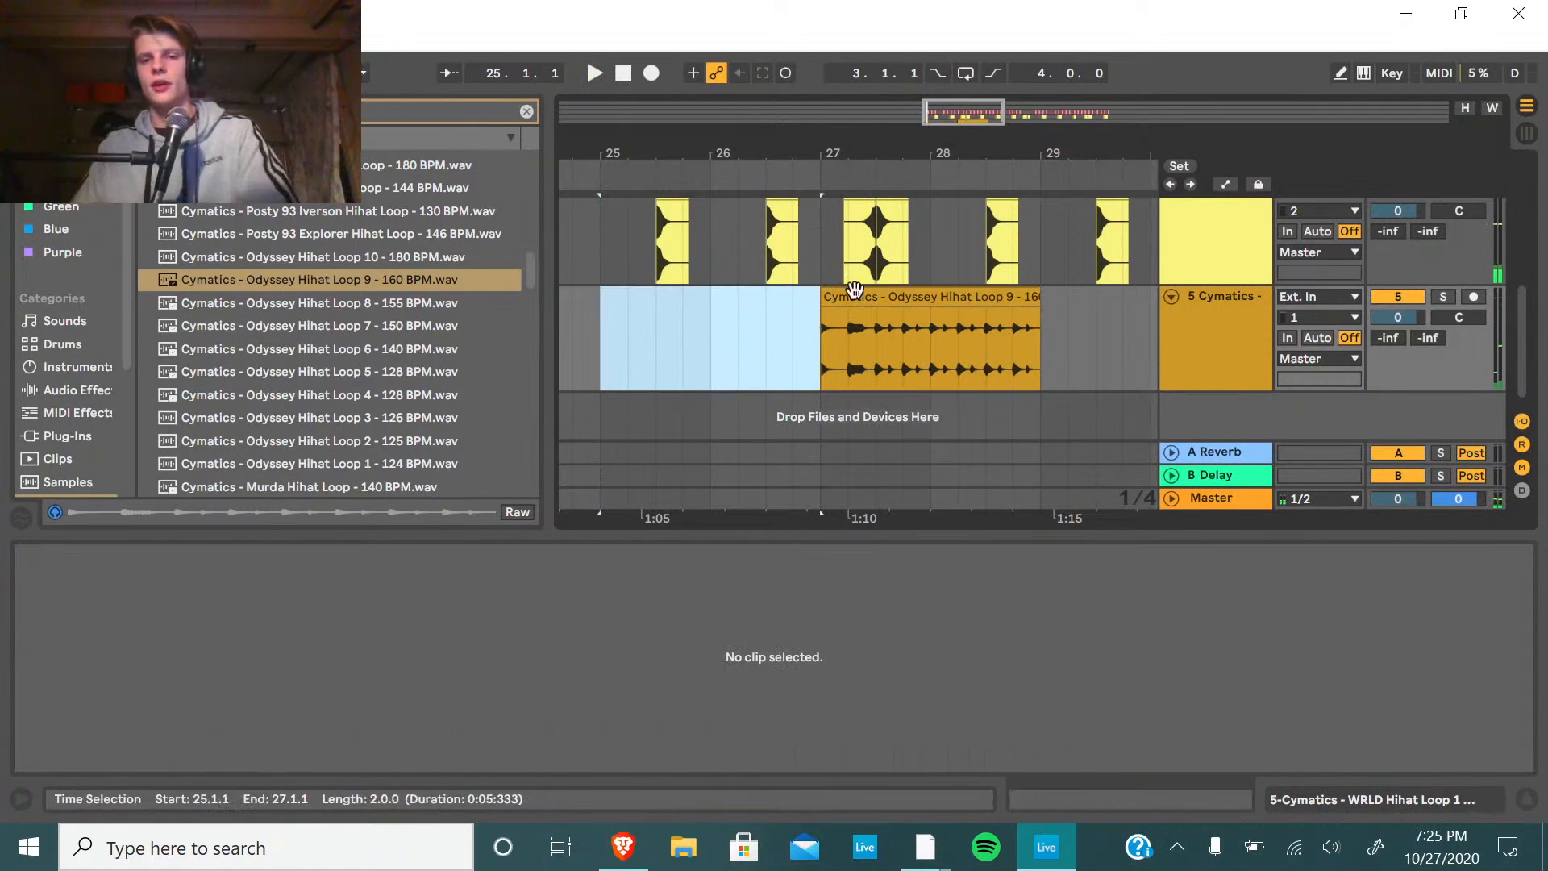
{"action": "left_click", "coordinate": [900, 307]}
{"action": "key", "text": "Delete"}
Audition Cymatics Millenium Hihat Loop 1 and Dubstep Toolkit Hihat Loops 5 and 4 in the browser.
{"action": "scroll", "coordinate": [434, 355], "scroll_direction": "down", "scroll_amount": 5}
{"action": "left_click", "coordinate": [429, 356]}
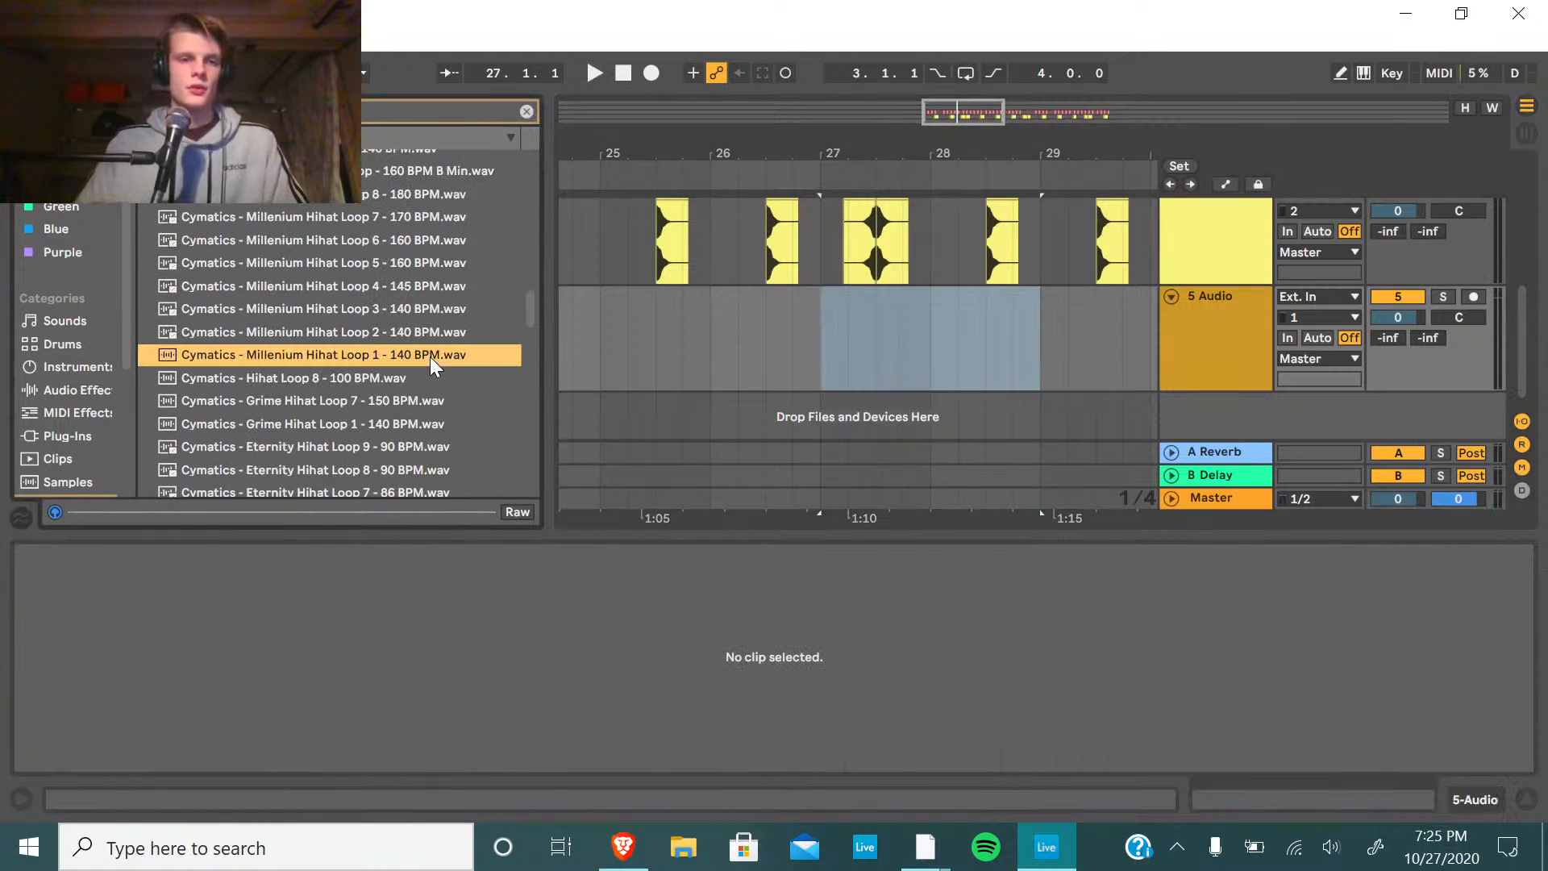
{"action": "scroll", "coordinate": [416, 333], "scroll_direction": "up", "scroll_amount": 2}
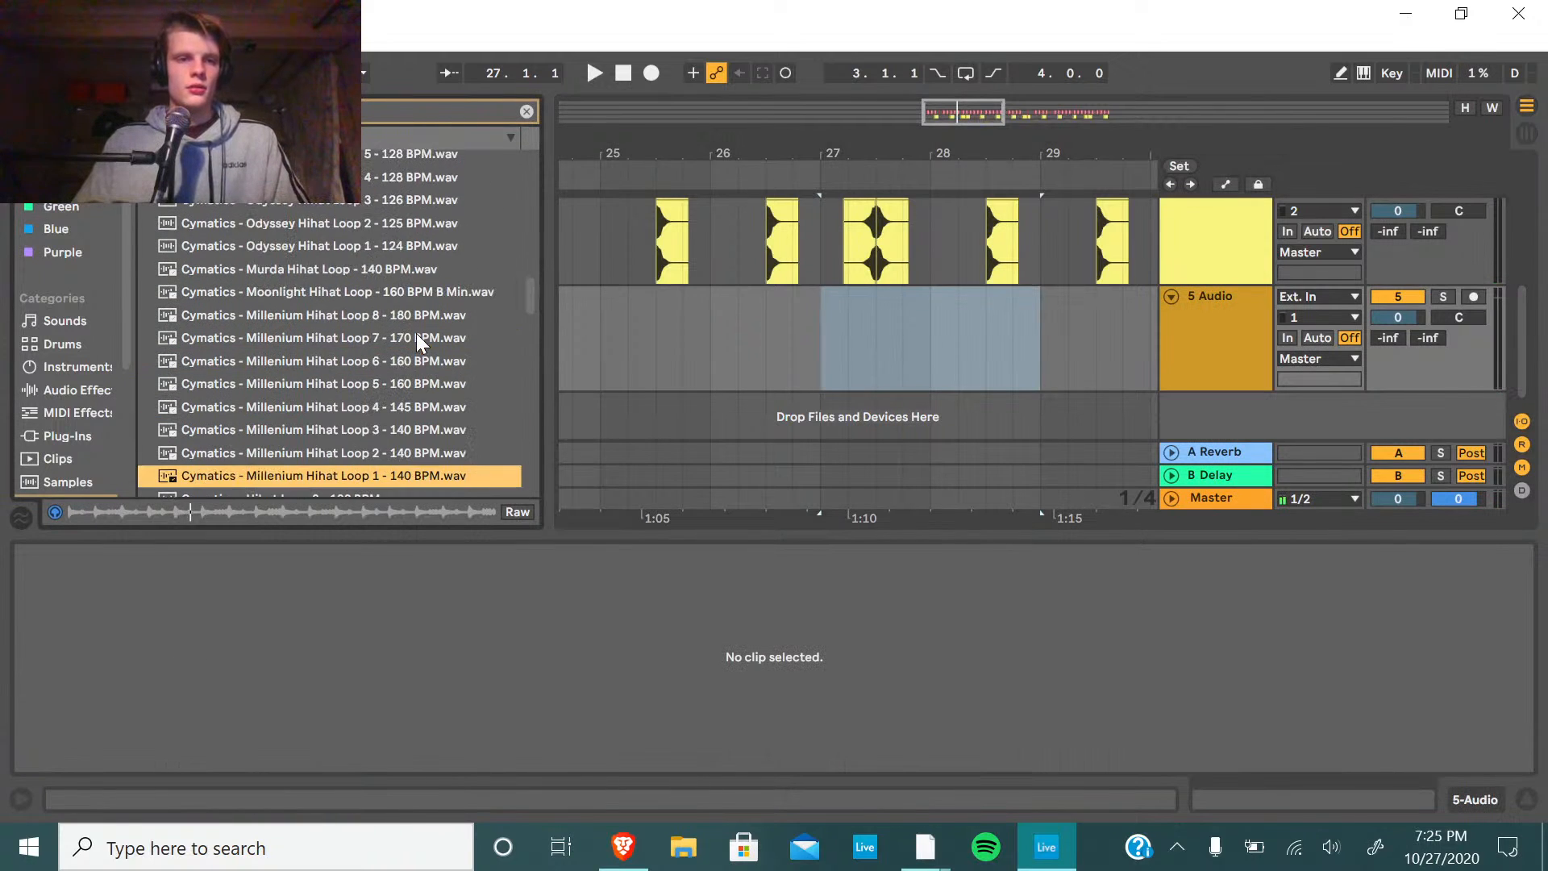
{"action": "scroll", "coordinate": [416, 332], "scroll_direction": "down", "scroll_amount": 2}
{"action": "scroll", "coordinate": [424, 346], "scroll_direction": "down", "scroll_amount": 5}
{"action": "left_click", "coordinate": [385, 292]}
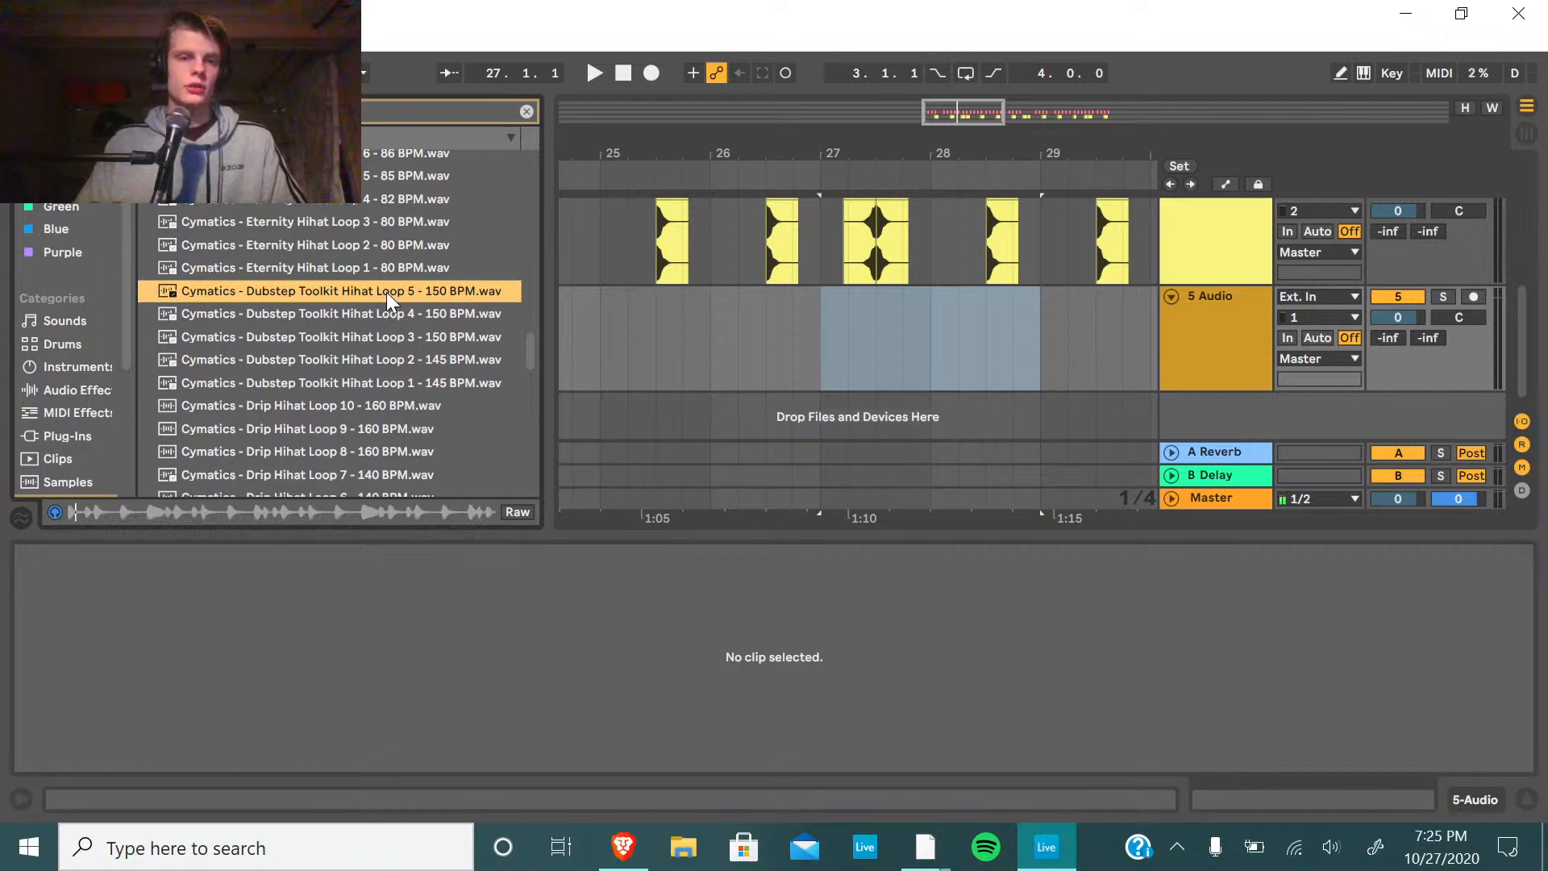
{"action": "left_click", "coordinate": [384, 313]}
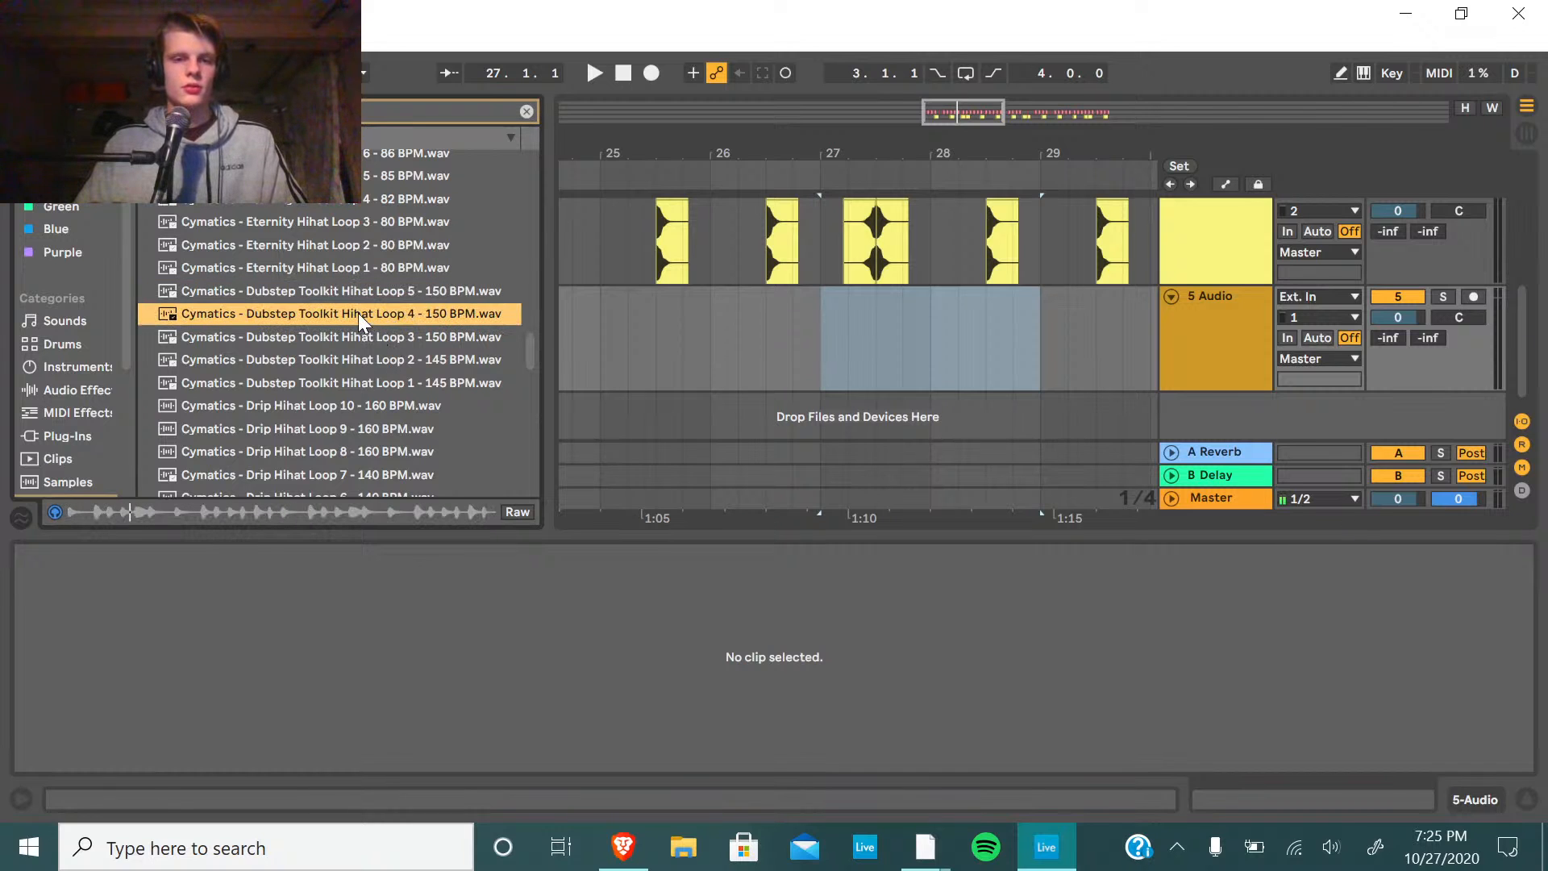
Place Cymatics - Dubstep Toolkit Hihat Loop 4 - 150 BPM.wav on track 5 at bar 25, play it, and hide the clip details.
{"action": "left_click_drag", "start_coordinate": [358, 313], "coordinate": [603, 342]}
{"action": "key", "text": "space"}
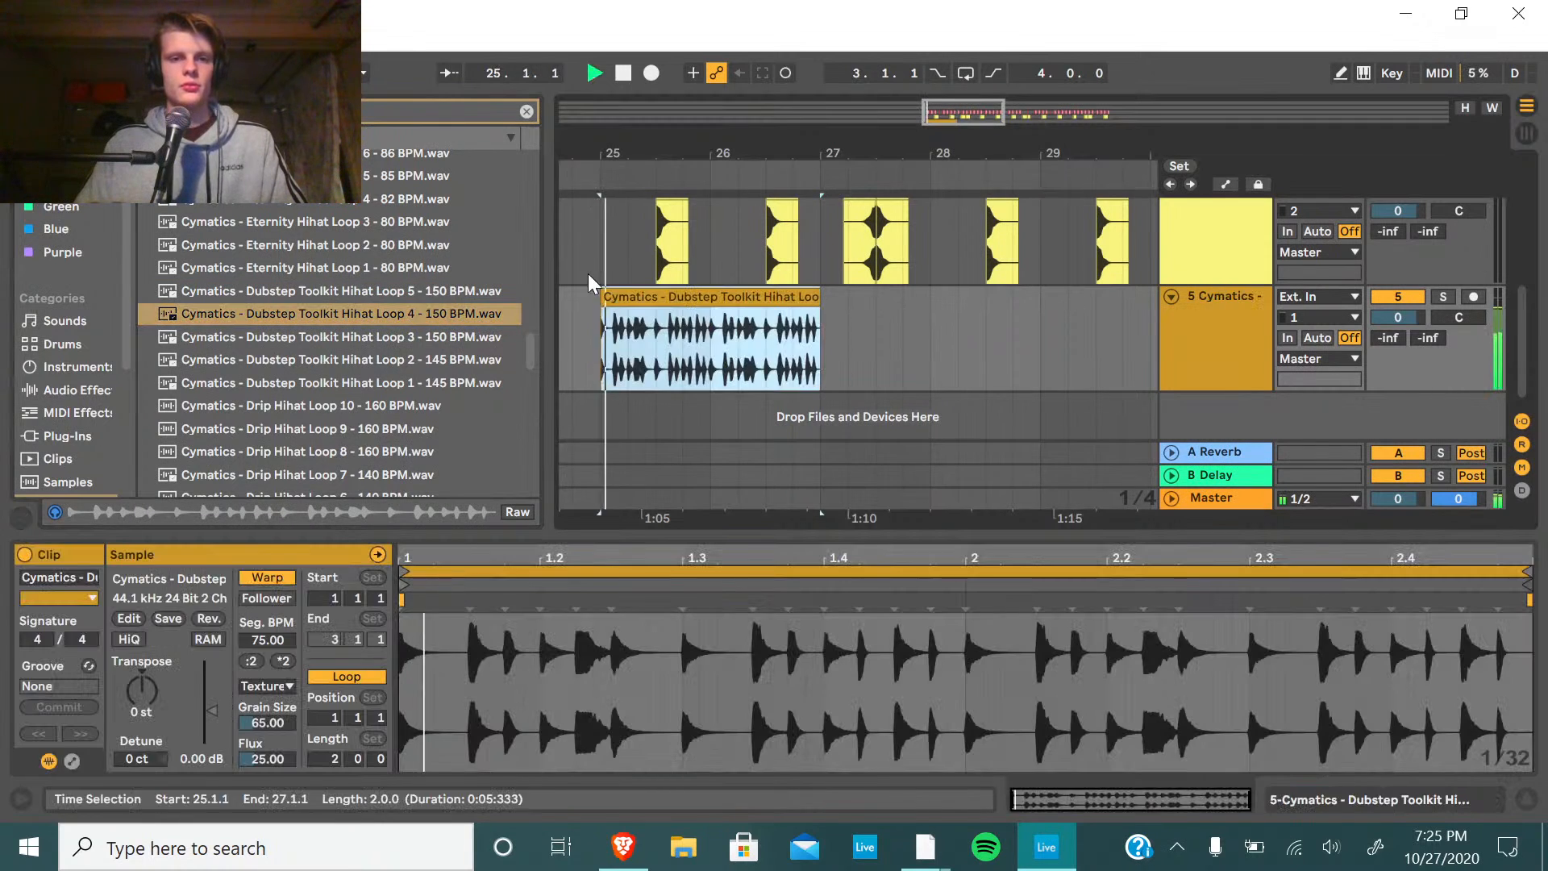
{"action": "key", "text": "ctrl+alt+l"}
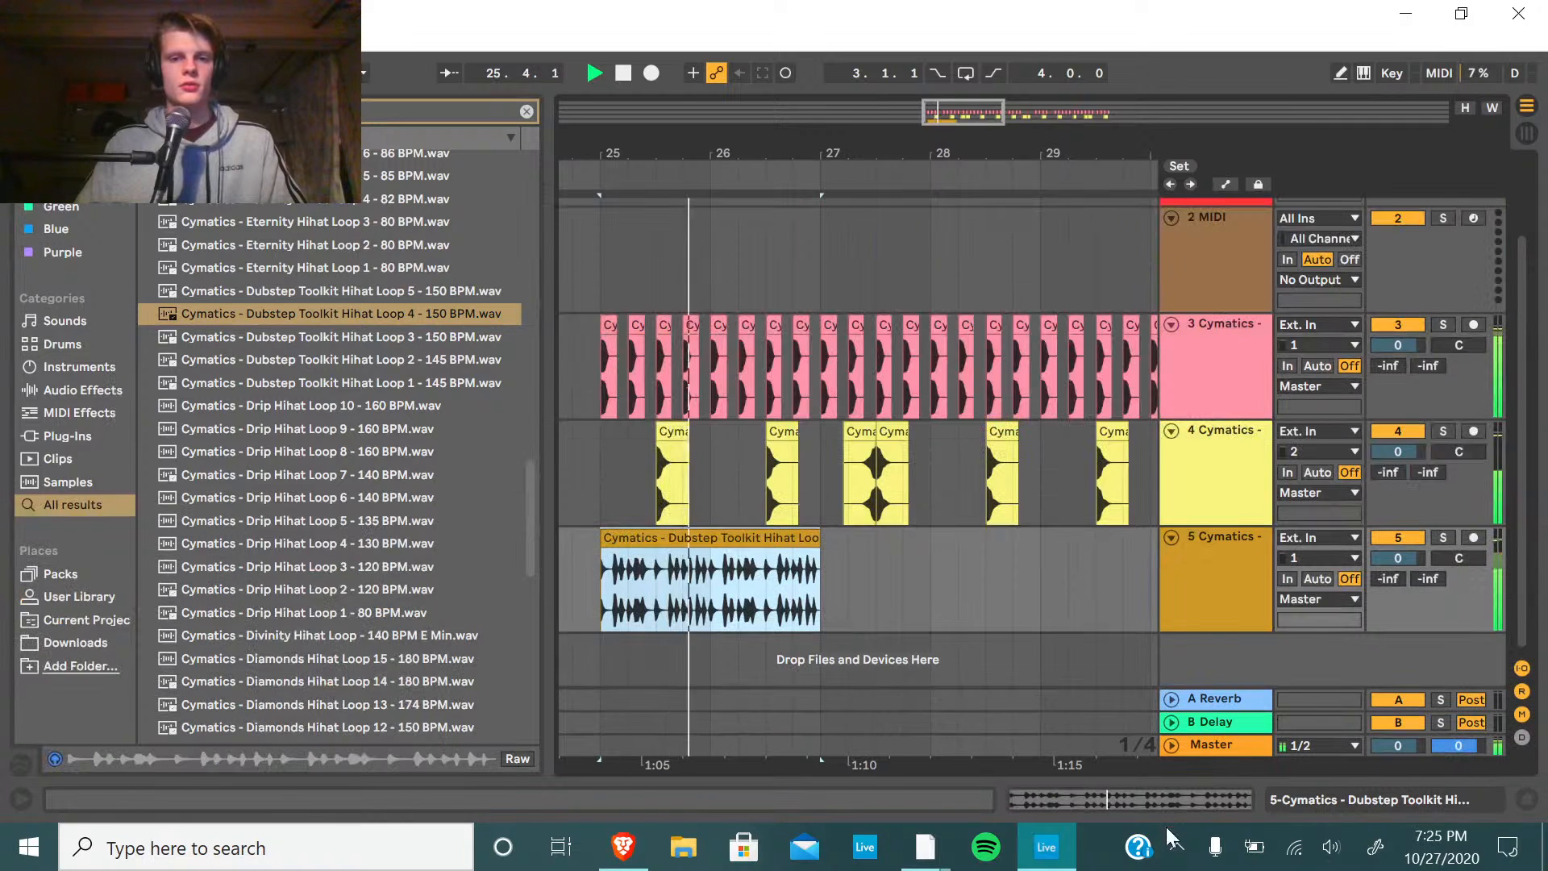
{"action": "right_click", "coordinate": [777, 535]}
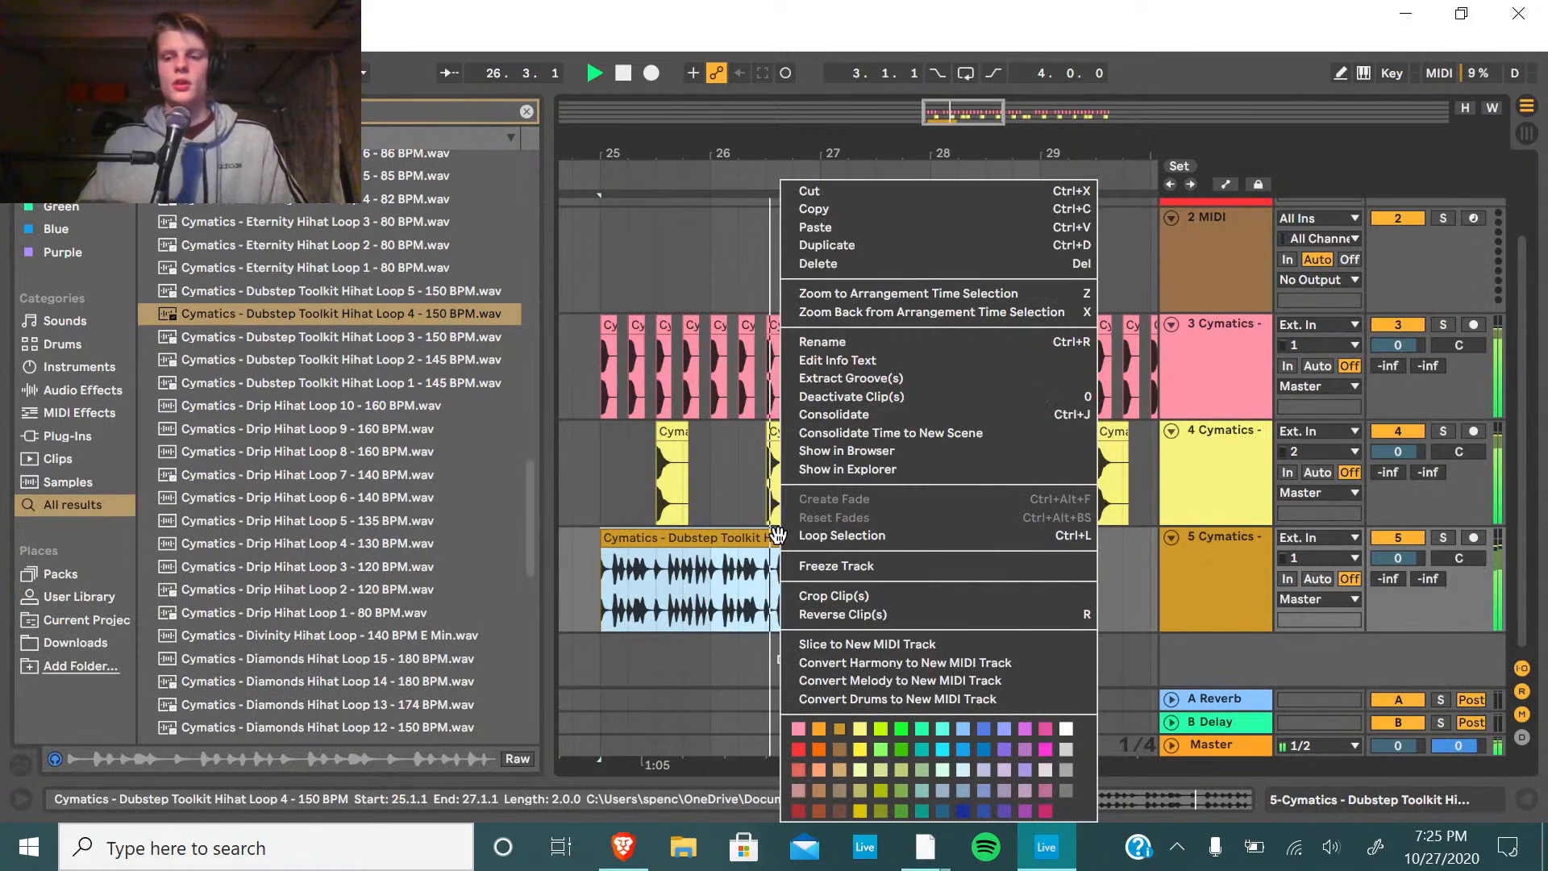
{"action": "left_click", "coordinate": [733, 538]}
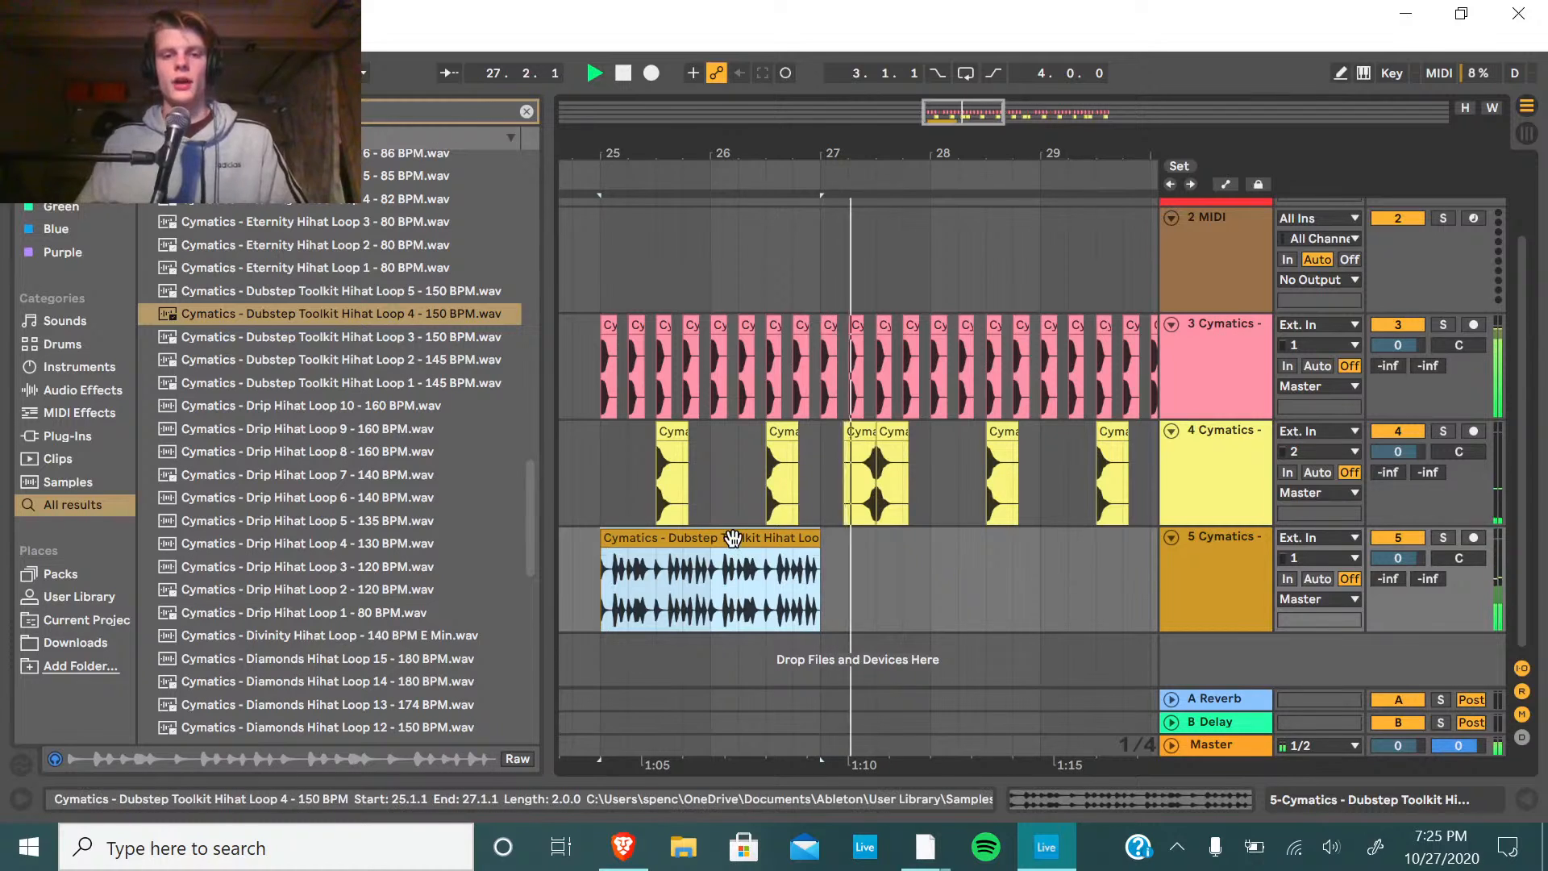
Delete the Dubstep Toolkit Hihat Loop 4 clip from track 5 and stop playback.
{"action": "key", "text": "Delete"}
{"action": "key", "text": "space"}
{"action": "key", "text": "ctrl+shift+t"}
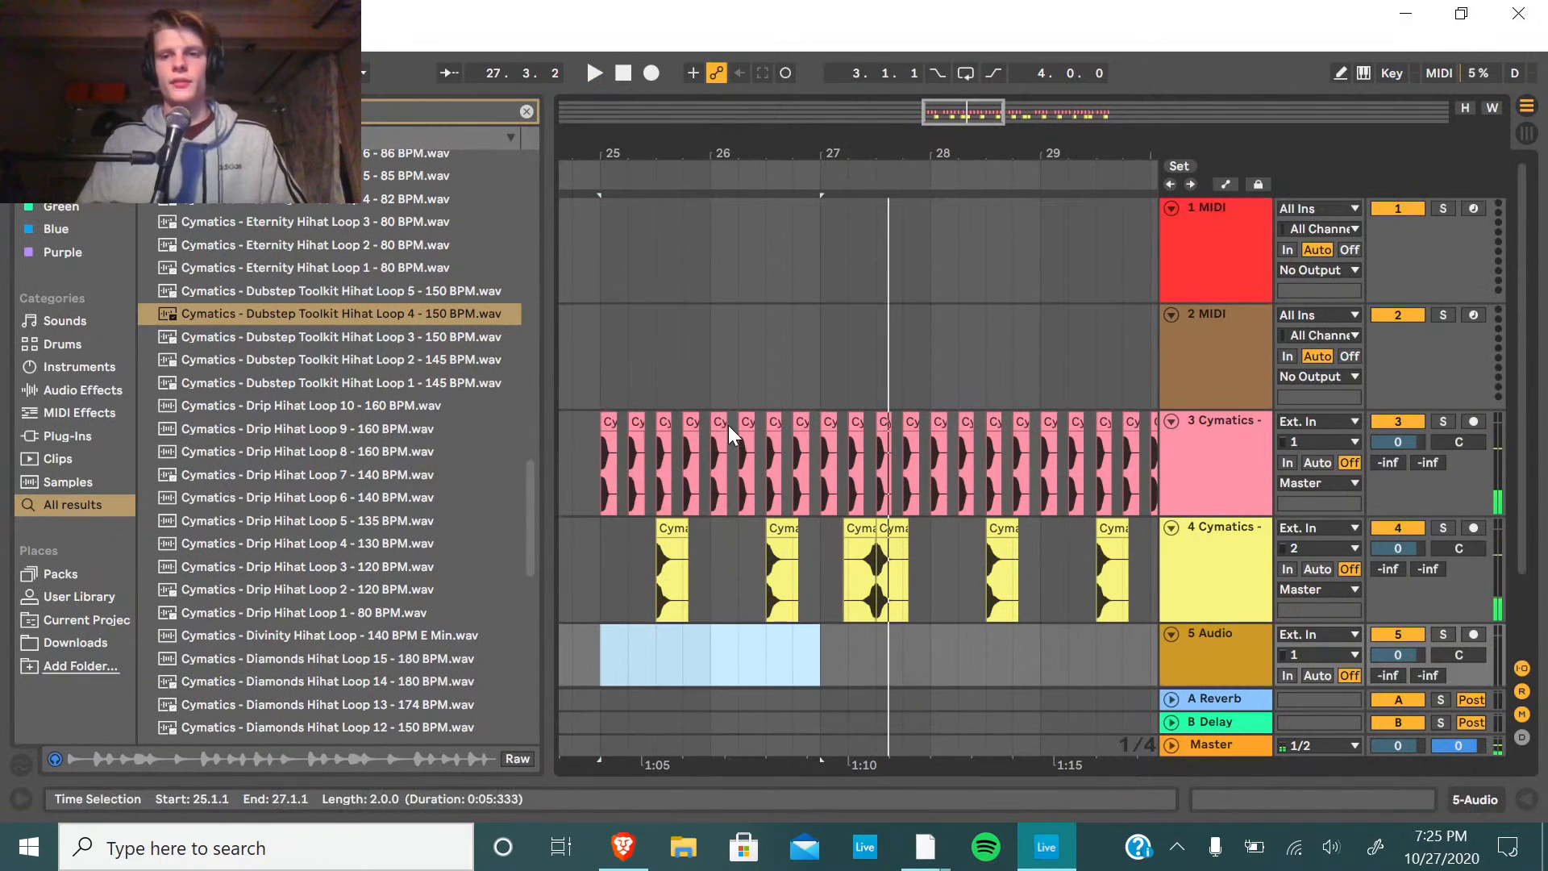
Clear the browser search and browse the list of installed plug-ins.
{"action": "left_click", "coordinate": [525, 112]}
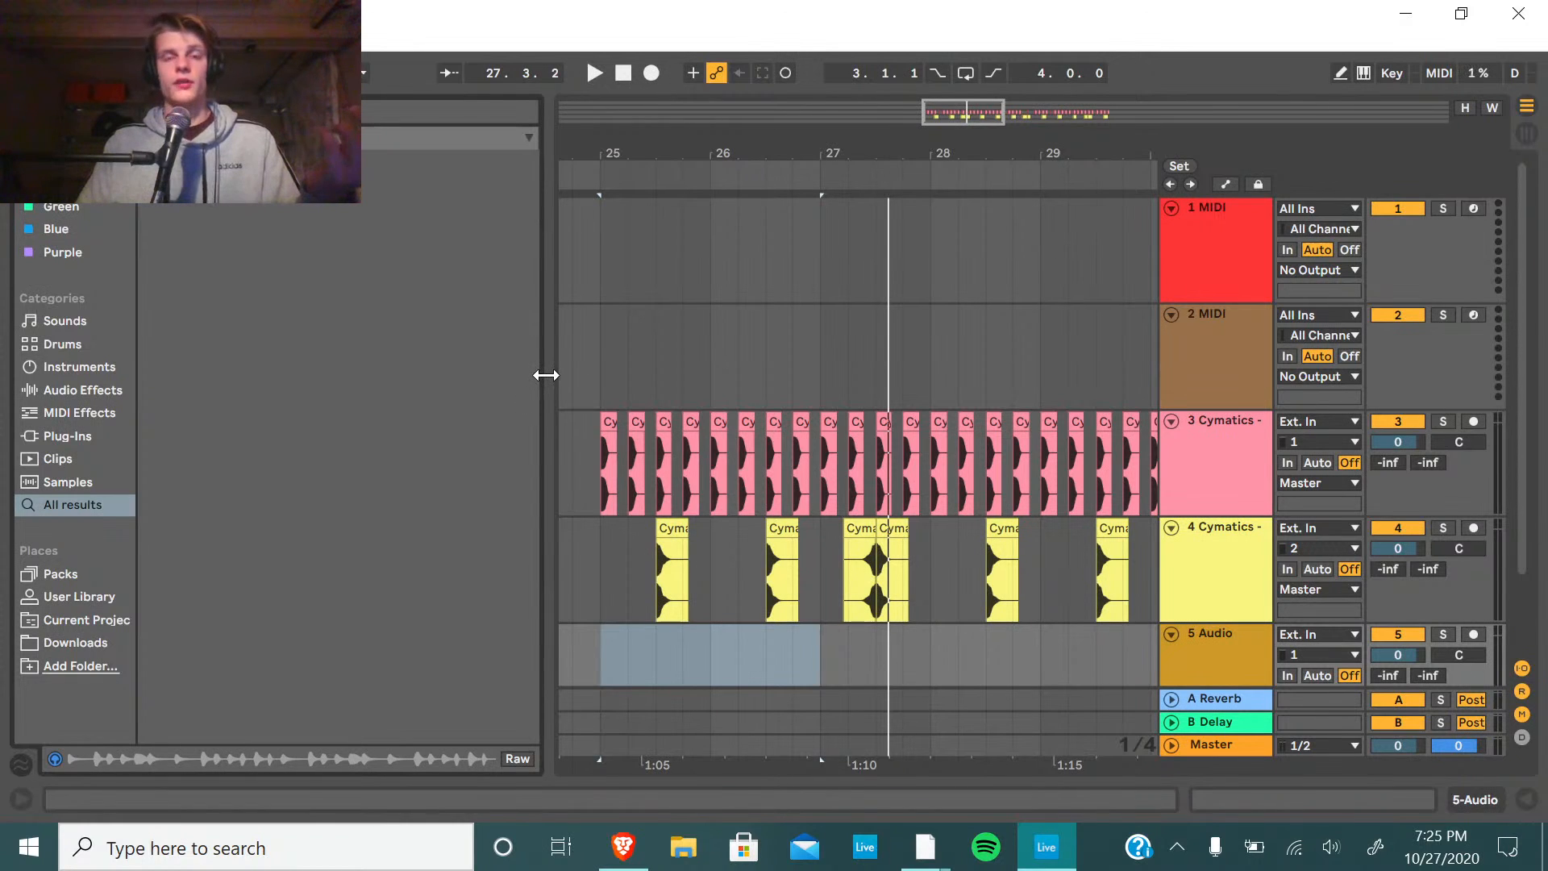
{"action": "left_click", "coordinate": [72, 415]}
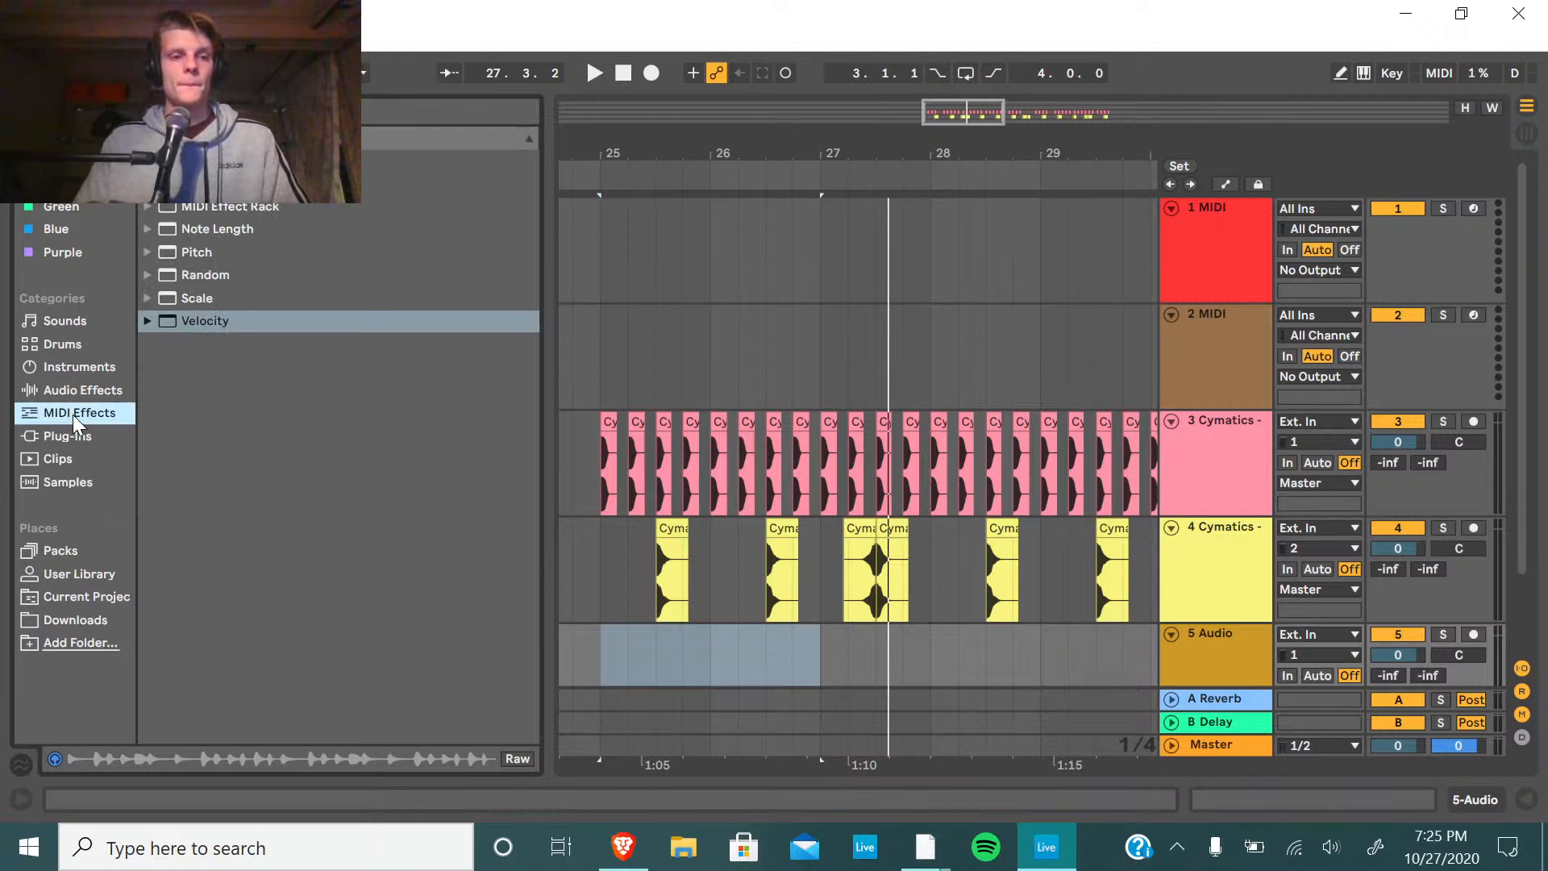
{"action": "left_click", "coordinate": [78, 438]}
{"action": "scroll", "coordinate": [379, 428], "scroll_direction": "up", "scroll_amount": 2}
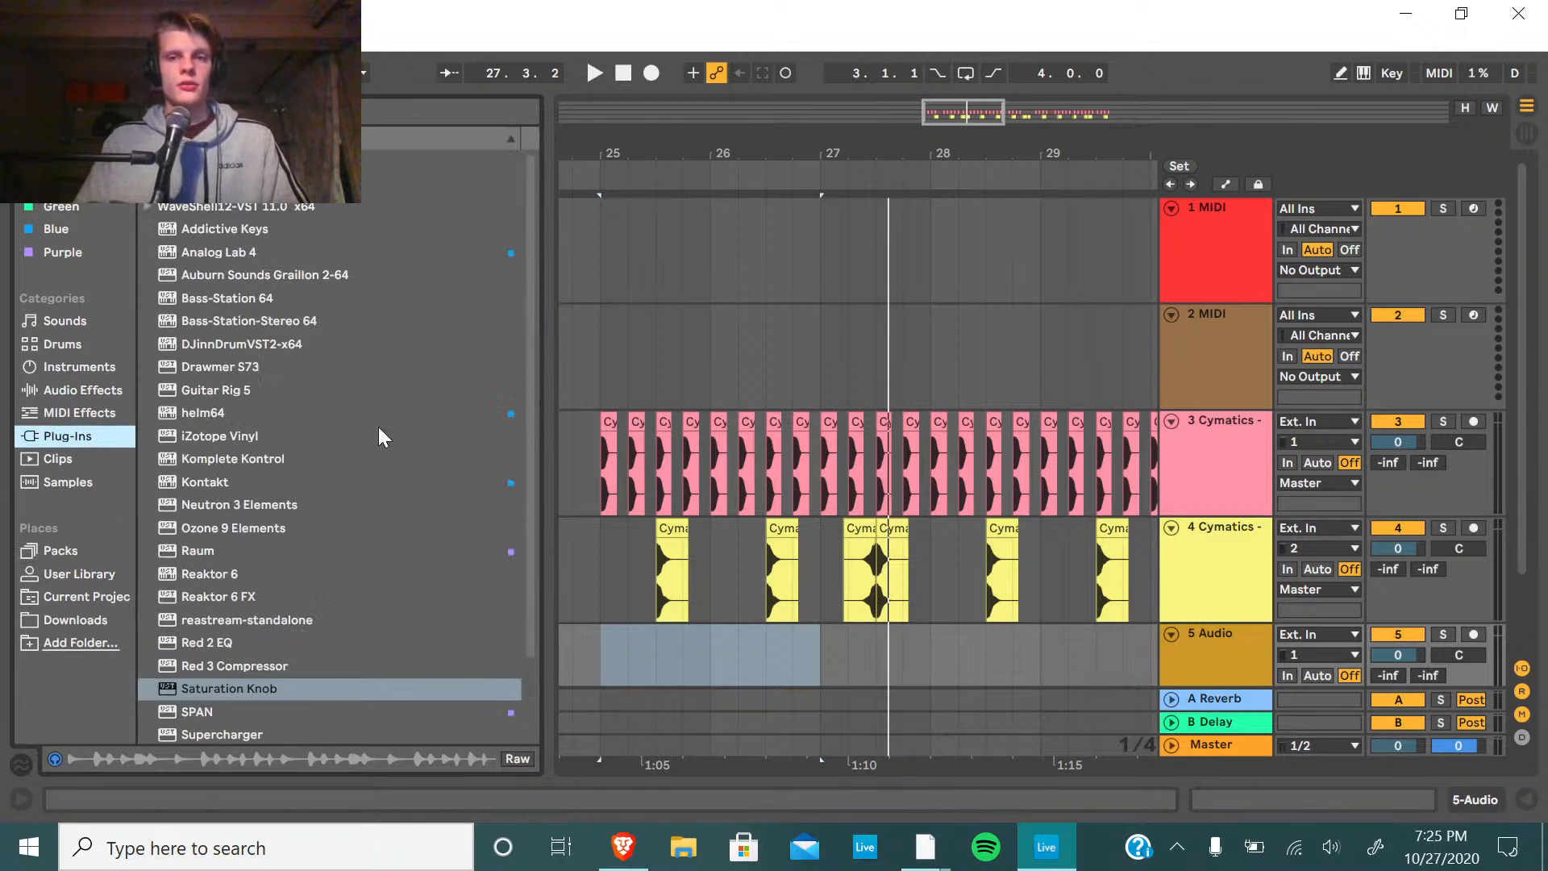
Show the device area of the 2 MIDI track and look through the installed plug-ins for an instrument.
{"action": "double_click", "coordinate": [1198, 356]}
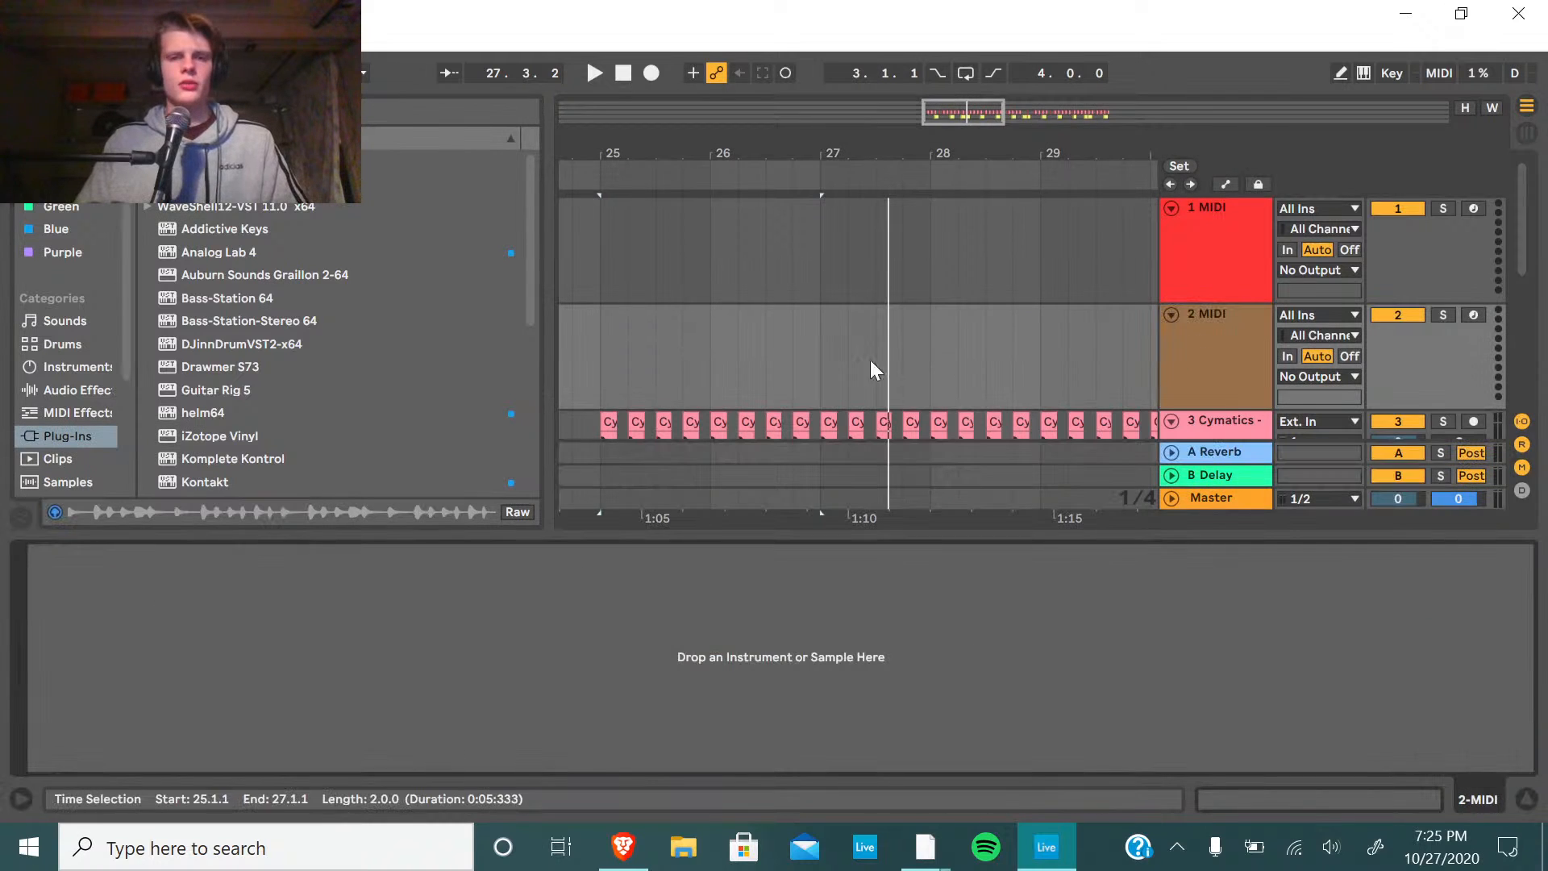
{"action": "scroll", "coordinate": [1231, 323], "scroll_direction": "up", "scroll_amount": 3}
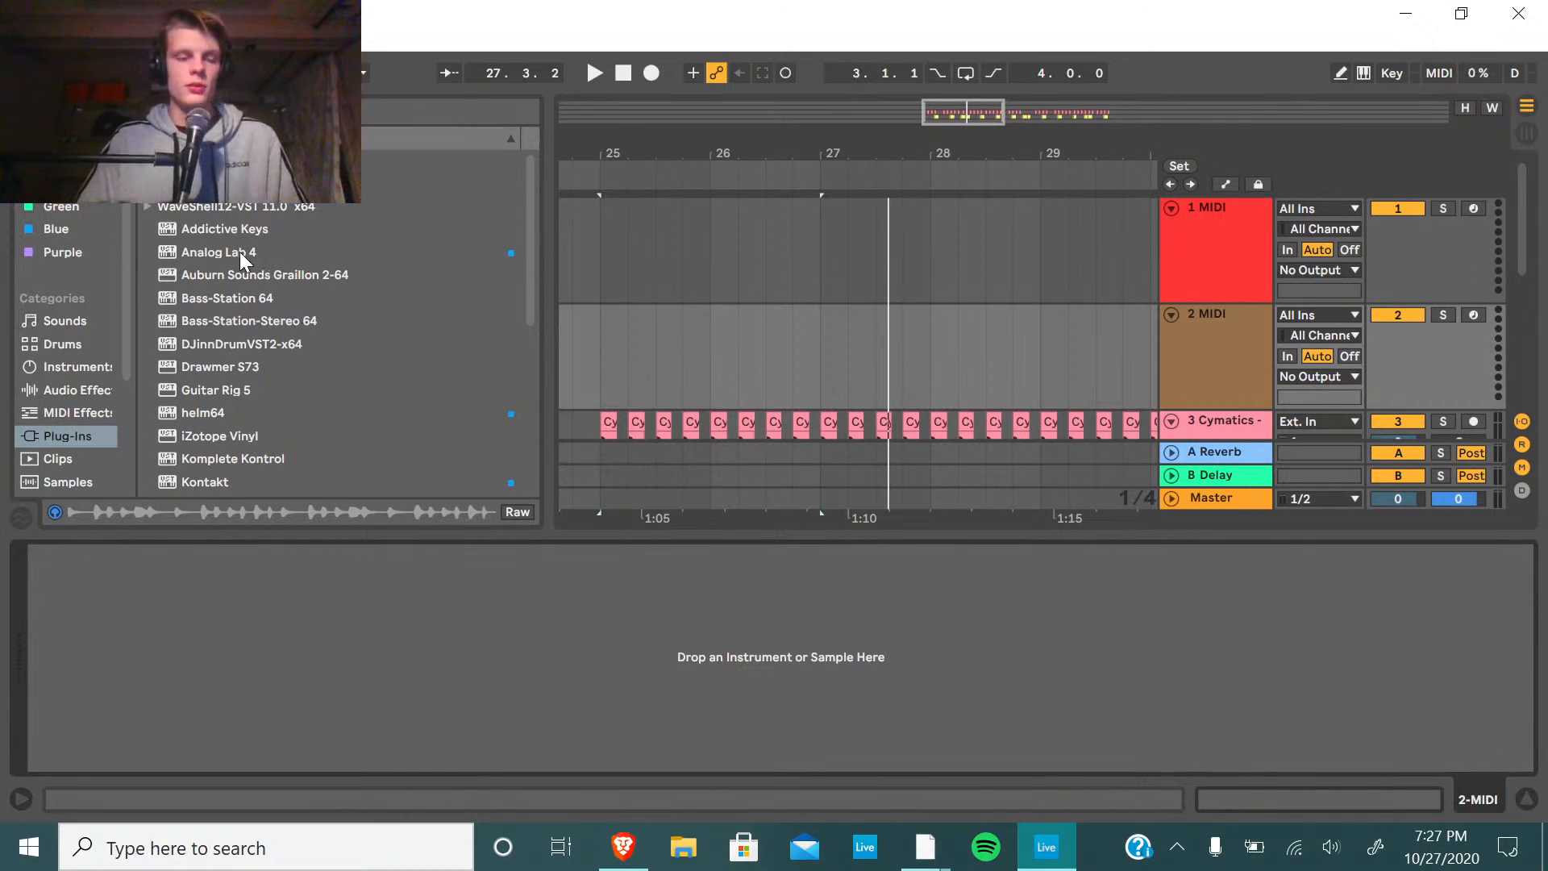
{"action": "scroll", "coordinate": [266, 266], "scroll_direction": "down", "scroll_amount": 1}
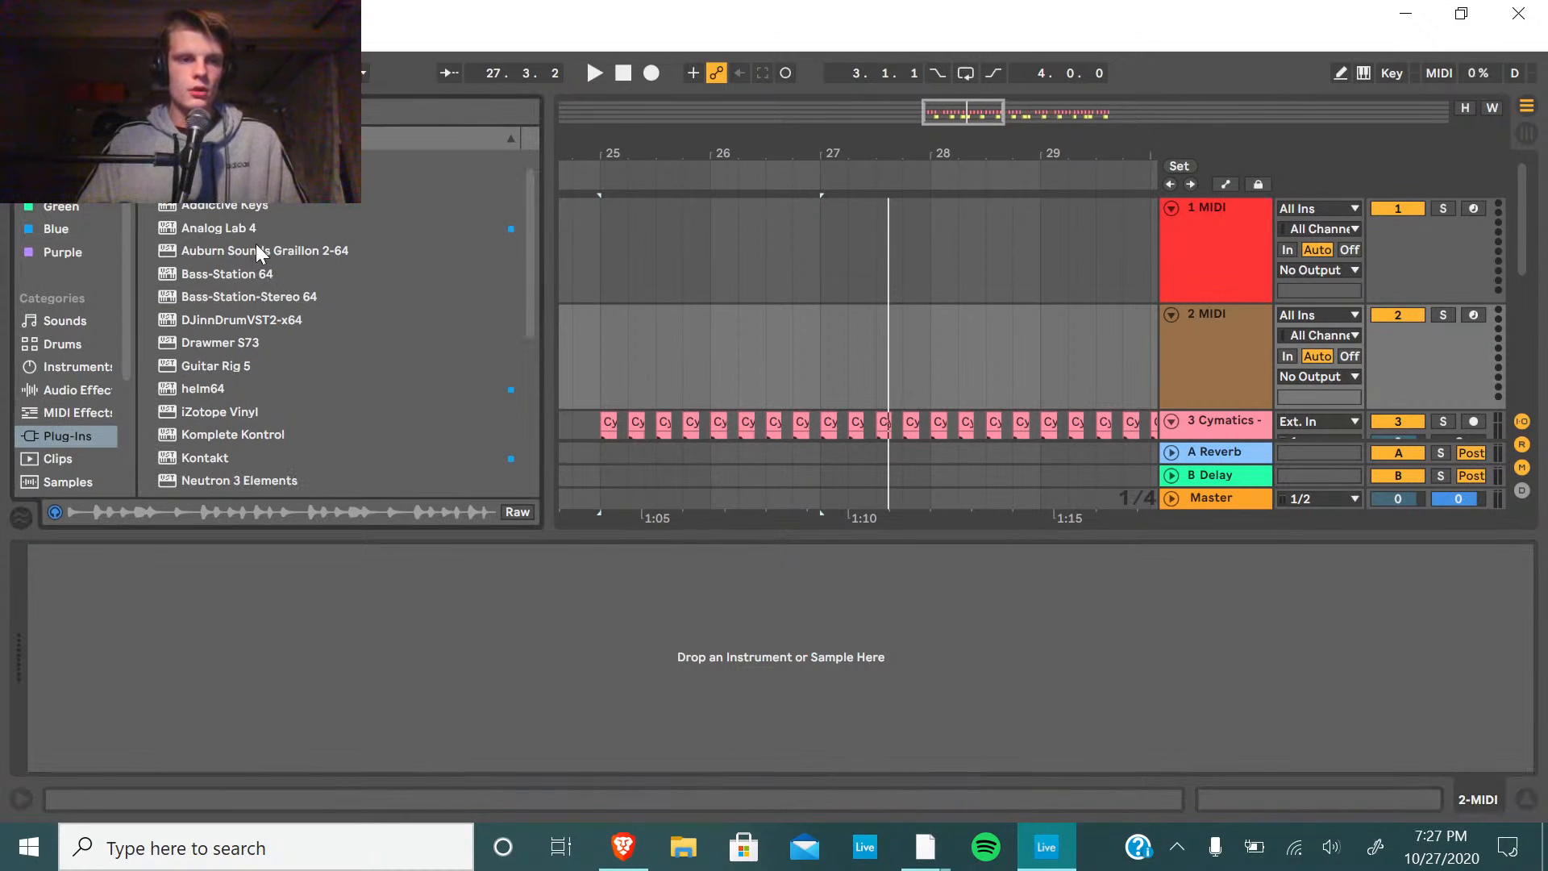
{"action": "scroll", "coordinate": [286, 276], "scroll_direction": "down", "scroll_amount": 5}
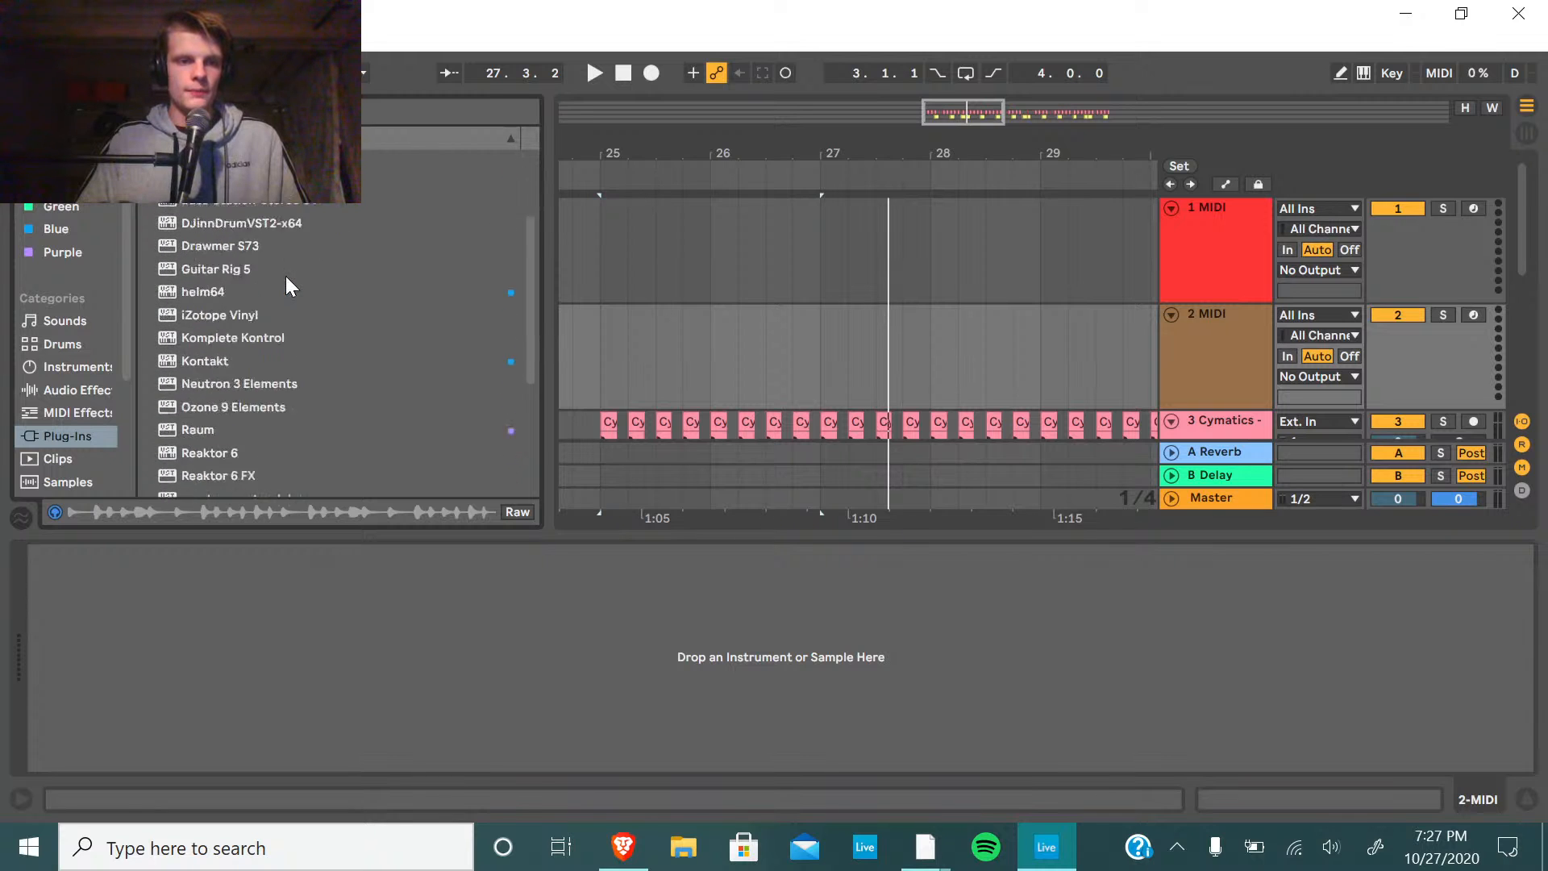
{"action": "scroll", "coordinate": [285, 276], "scroll_direction": "up", "scroll_amount": 3}
{"action": "scroll", "coordinate": [266, 282], "scroll_direction": "down", "scroll_amount": 4}
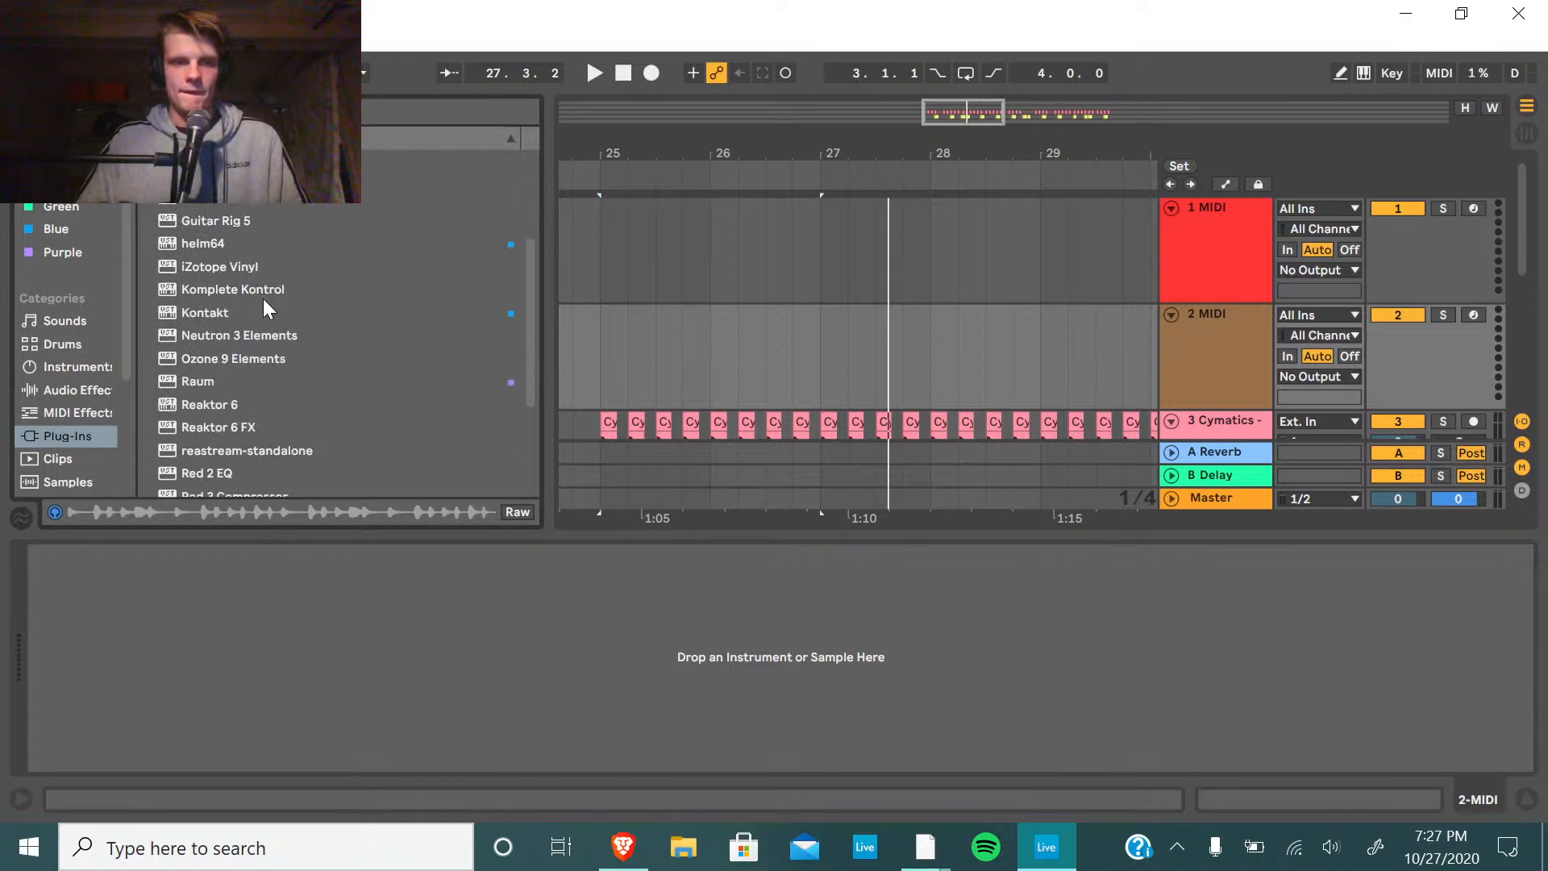
{"action": "scroll", "coordinate": [273, 285], "scroll_direction": "down", "scroll_amount": 2}
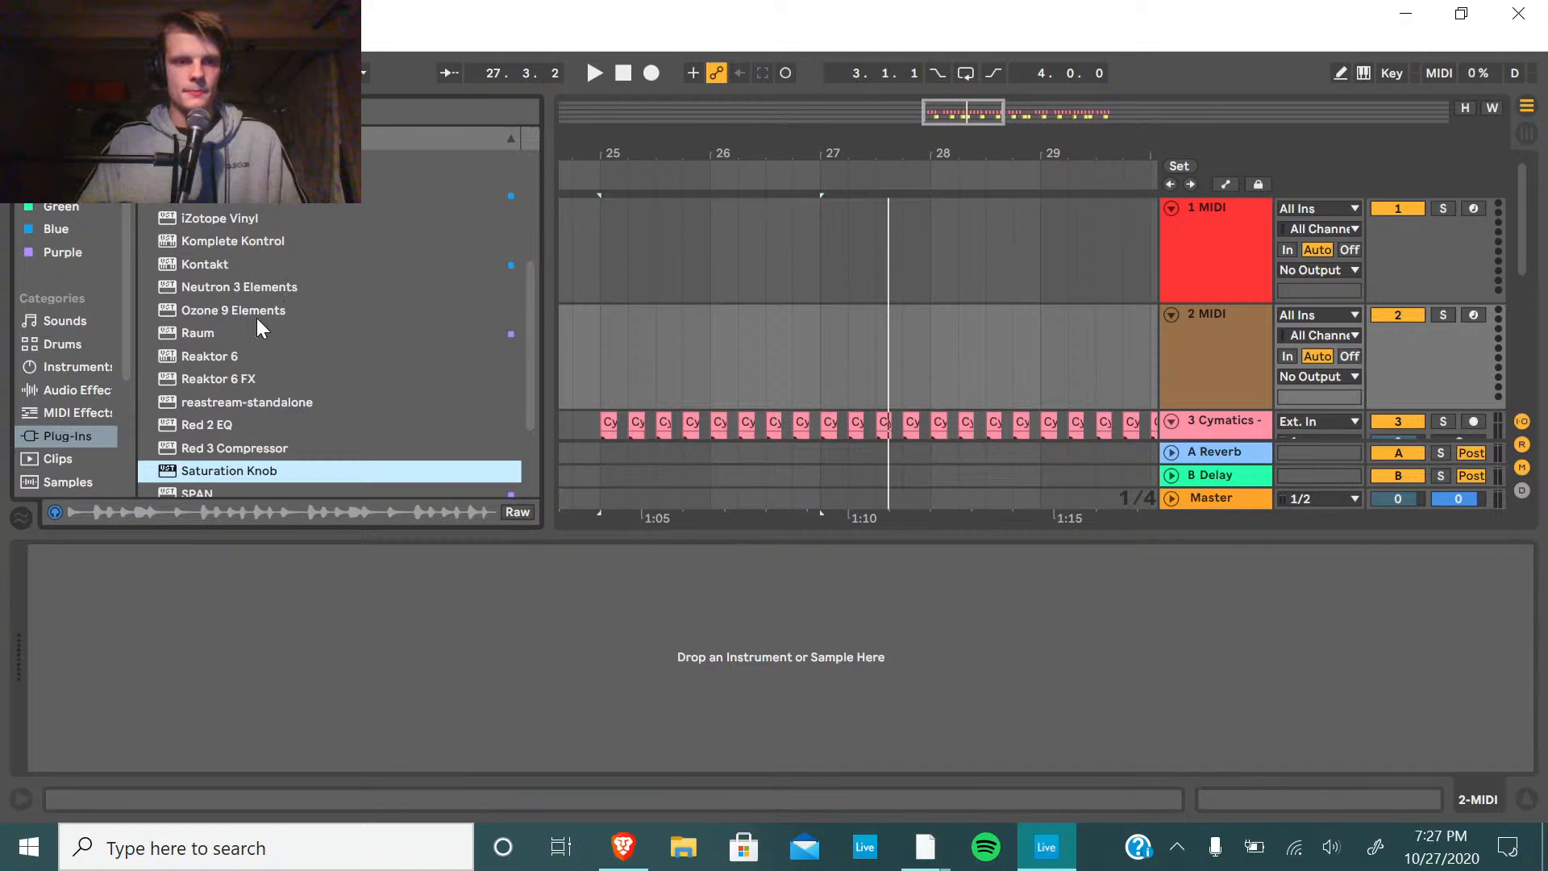
{"action": "scroll", "coordinate": [258, 318], "scroll_direction": "down", "scroll_amount": 1}
{"action": "scroll", "coordinate": [240, 311], "scroll_direction": "down", "scroll_amount": 1}
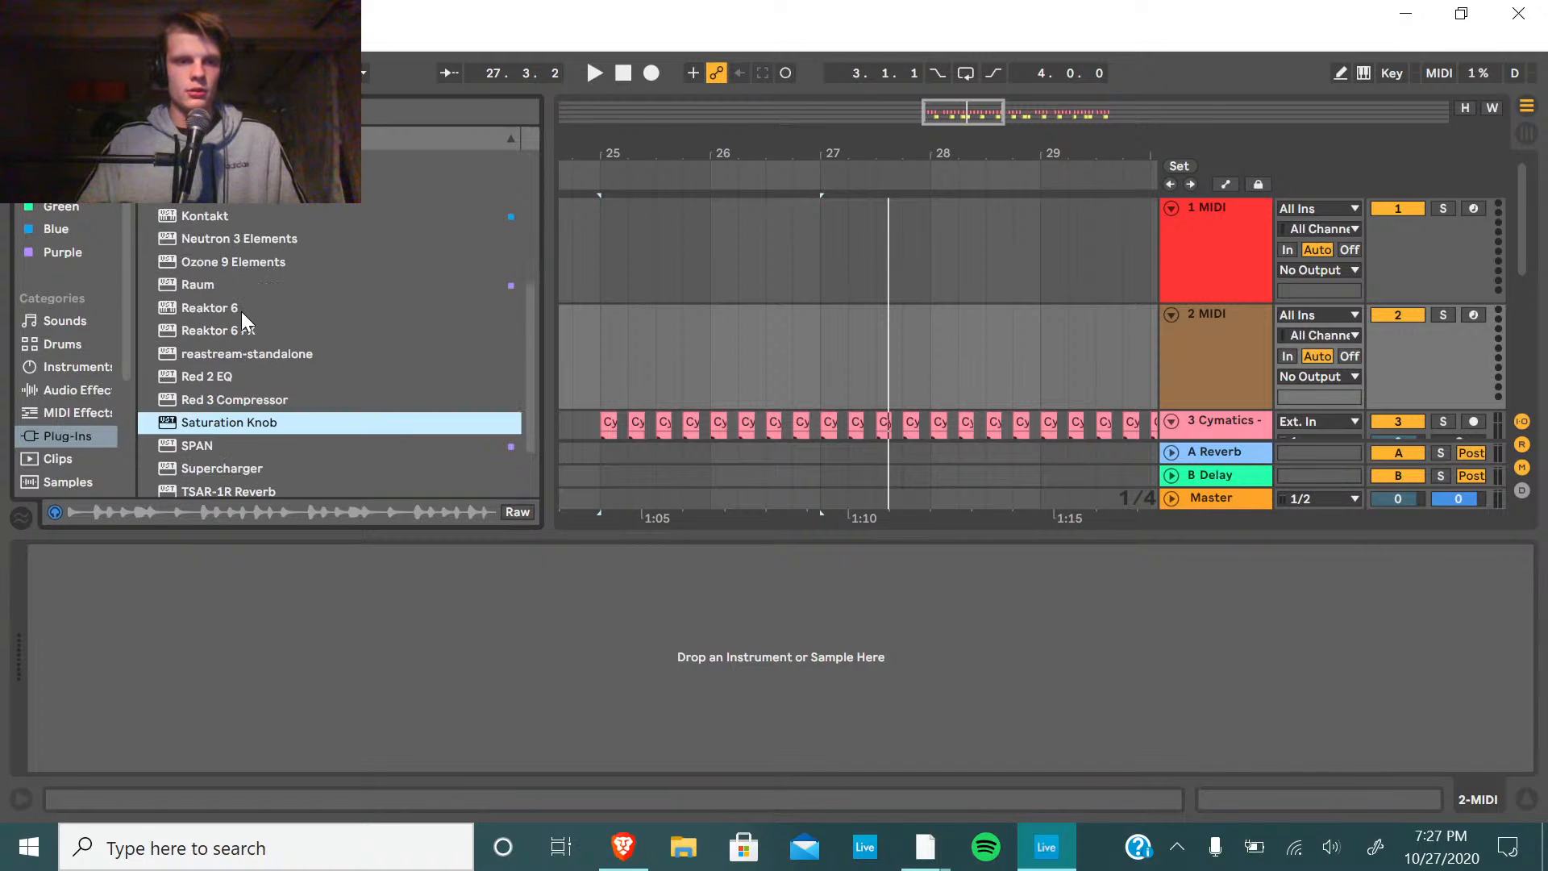
{"action": "scroll", "coordinate": [234, 323], "scroll_direction": "down", "scroll_amount": 3}
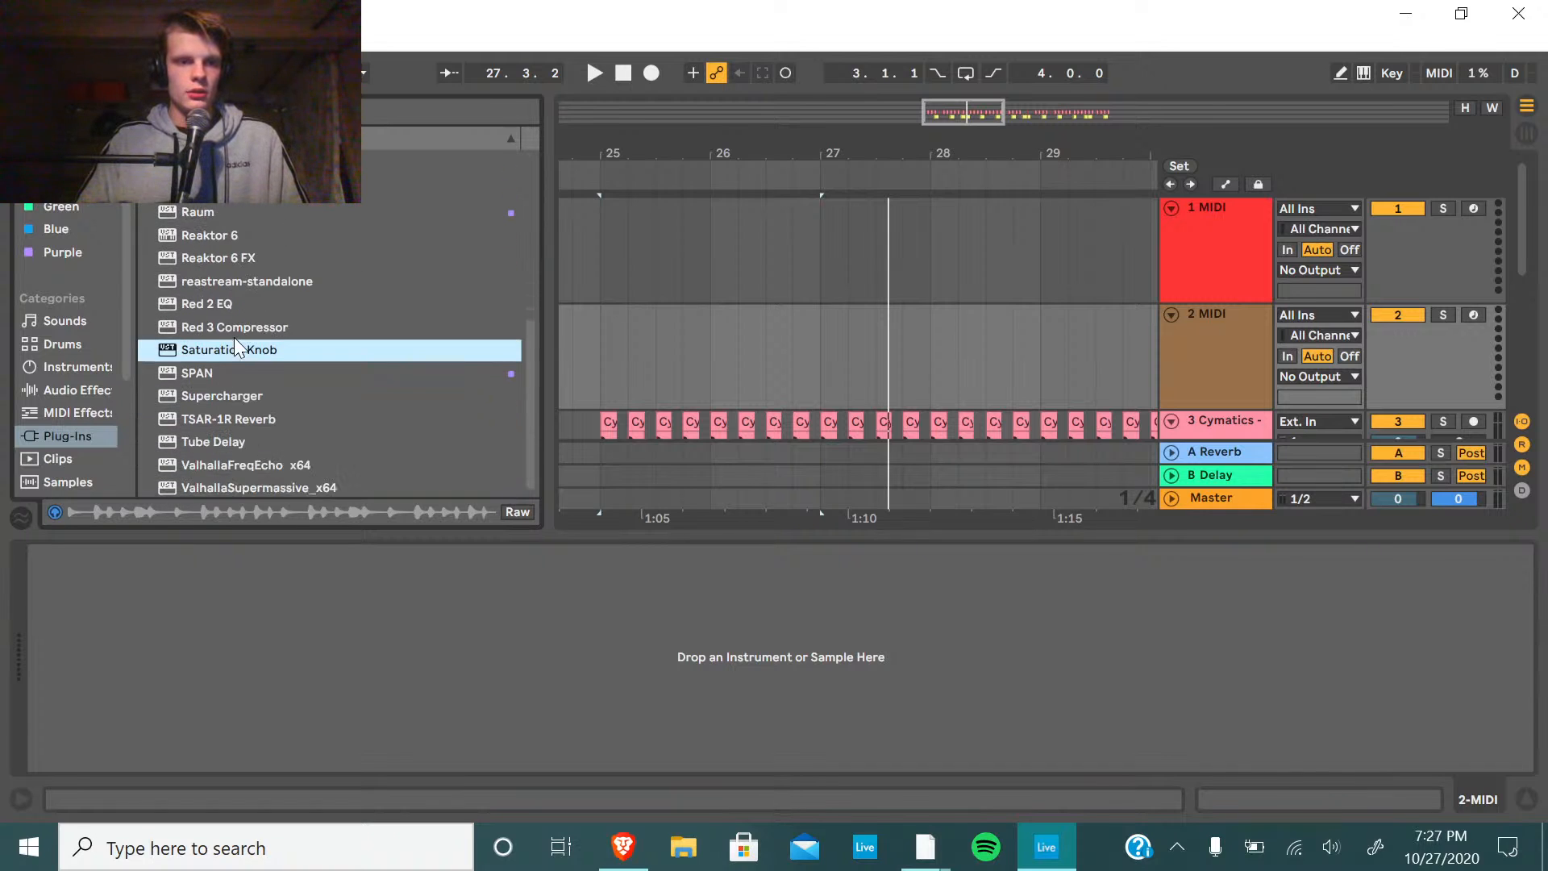
Load the 16 Pennies synth keys preset from the Instrument Rack presets onto the 2 MIDI track.
{"action": "left_click", "coordinate": [75, 365]}
{"action": "left_click", "coordinate": [202, 112]}
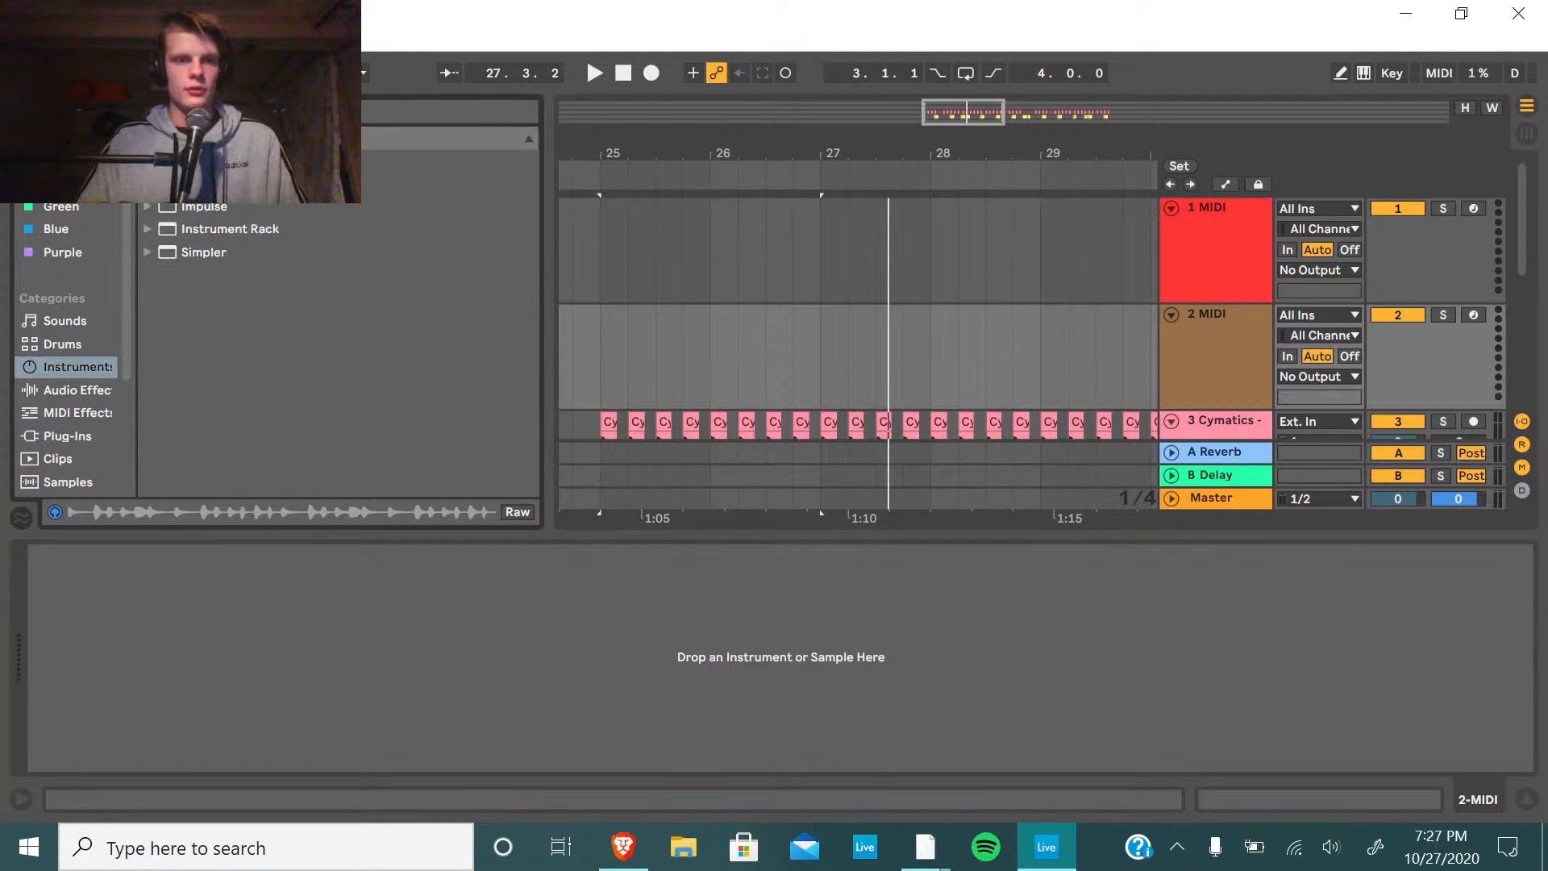
{"action": "left_click", "coordinate": [161, 184]}
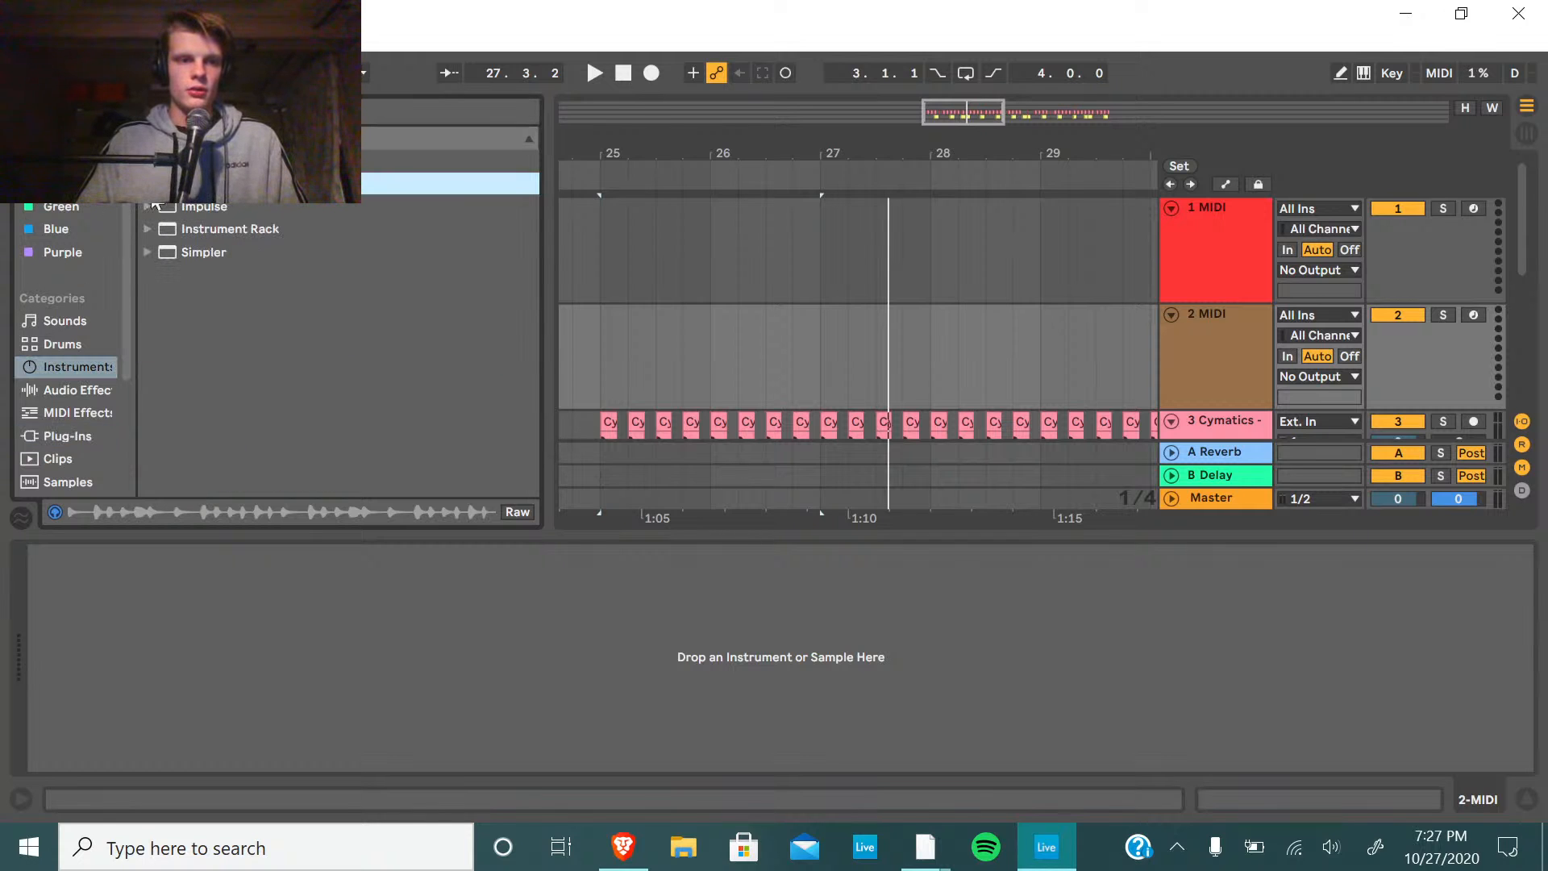
{"action": "left_click", "coordinate": [148, 229]}
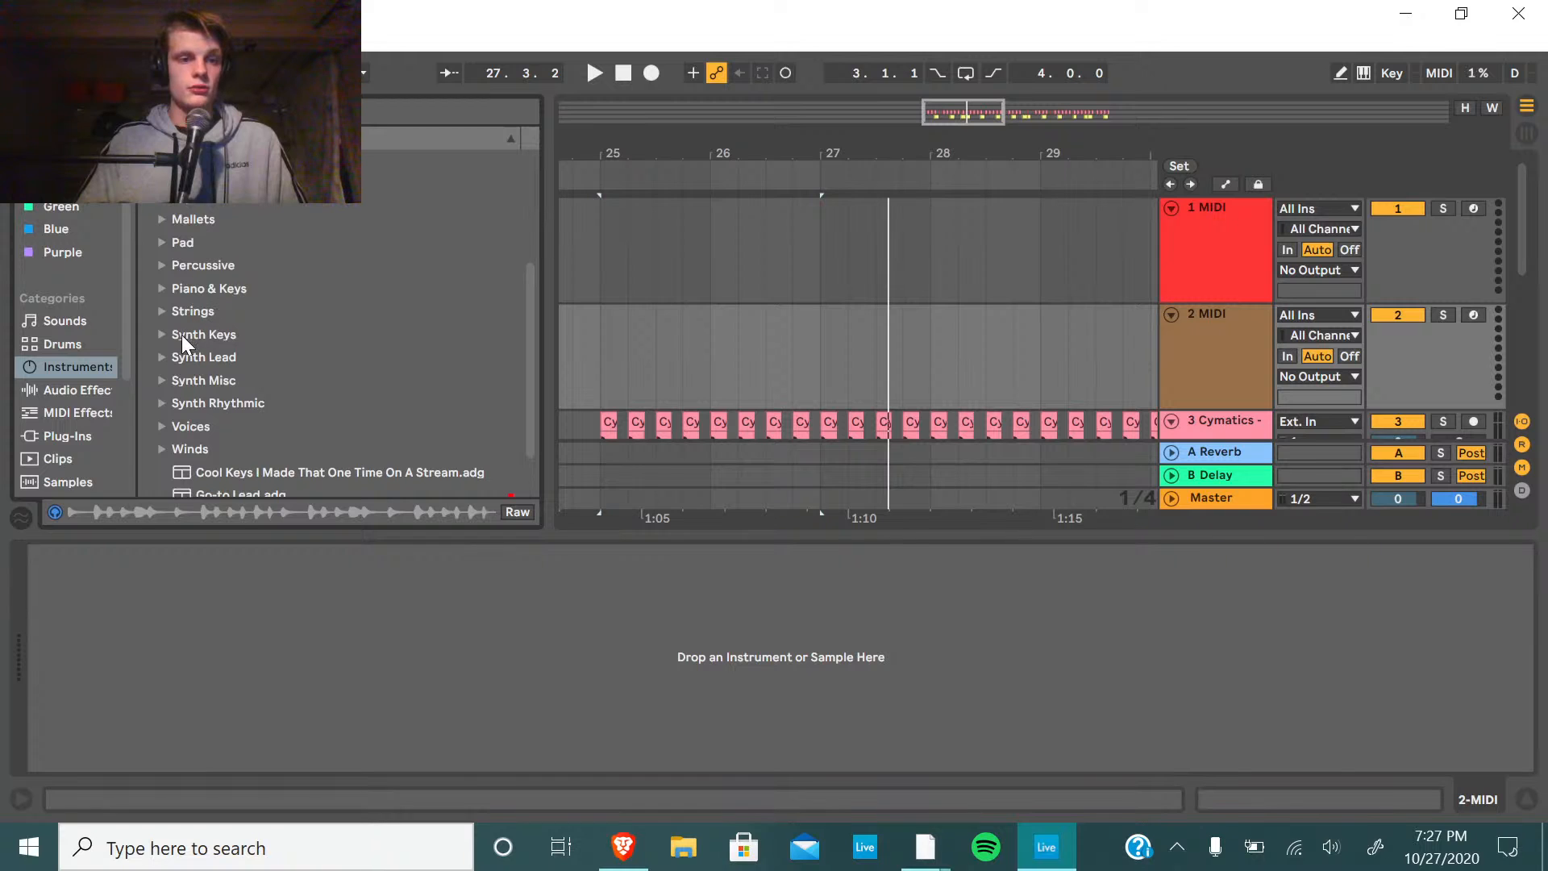
{"action": "left_click", "coordinate": [162, 334]}
{"action": "scroll", "coordinate": [307, 379], "scroll_direction": "down", "scroll_amount": 4}
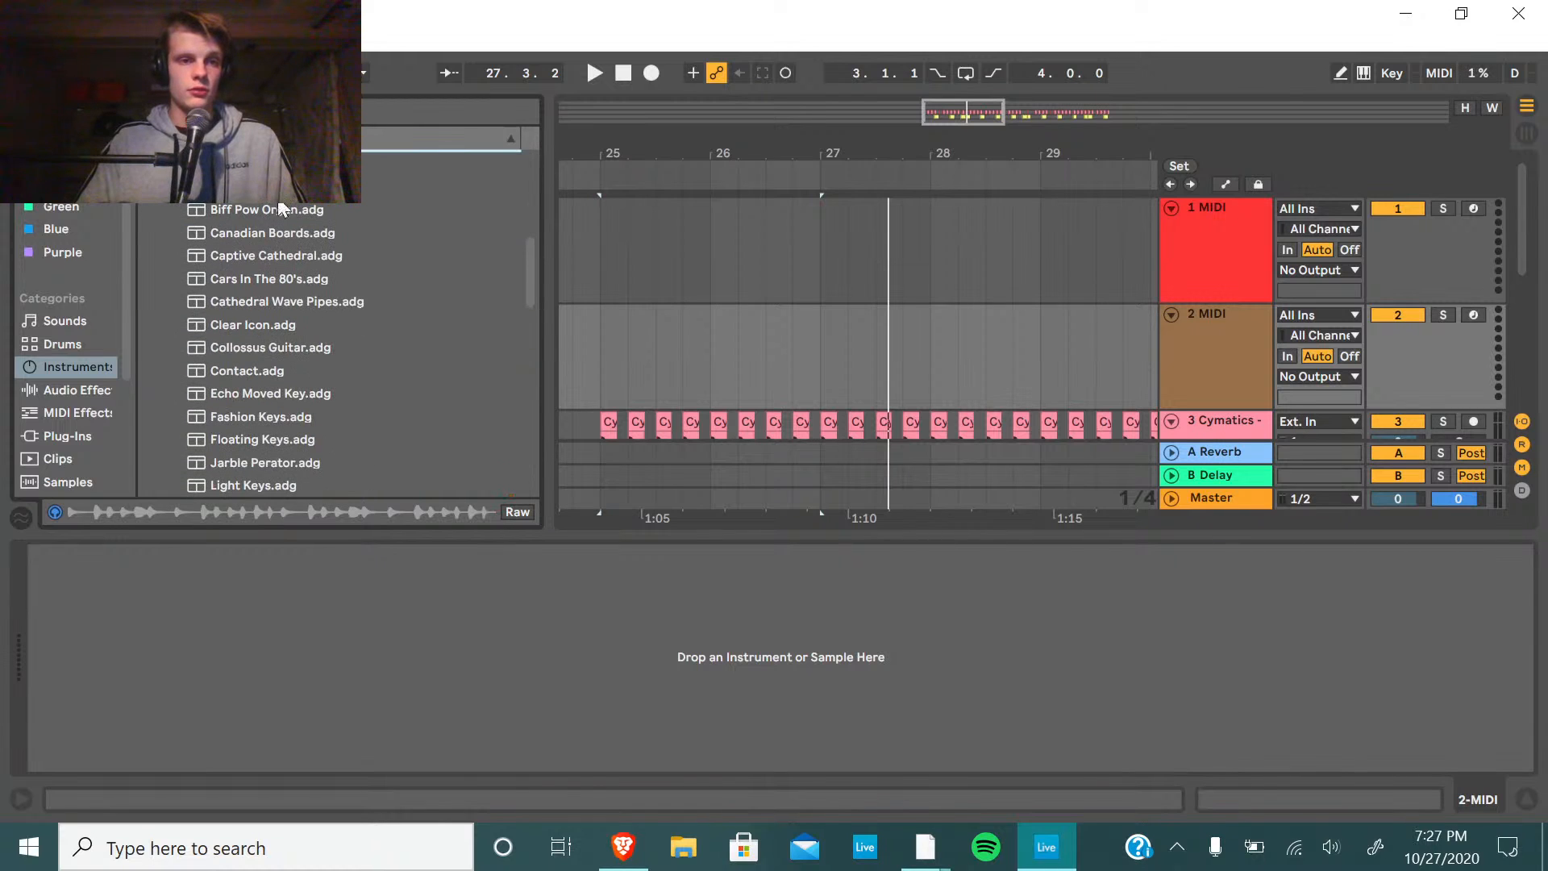
{"action": "key", "text": "Down"}
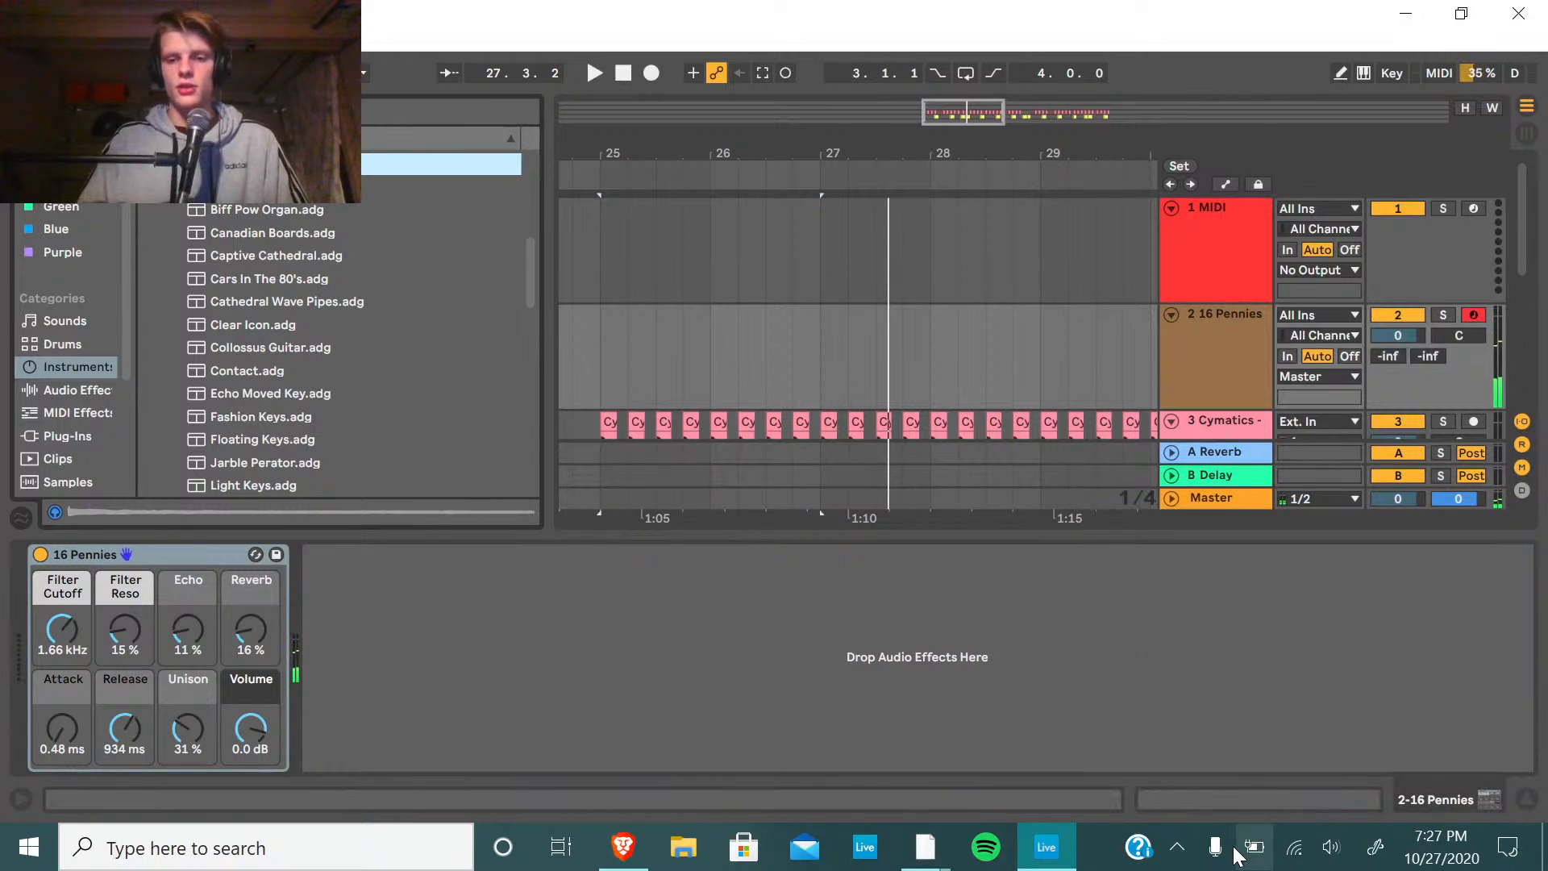
Set the Scarlett 18i8 audio interface's buffer size to 128 and close its device settings.
{"action": "left_click", "coordinate": [1190, 866]}
{"action": "right_click", "coordinate": [1247, 753]}
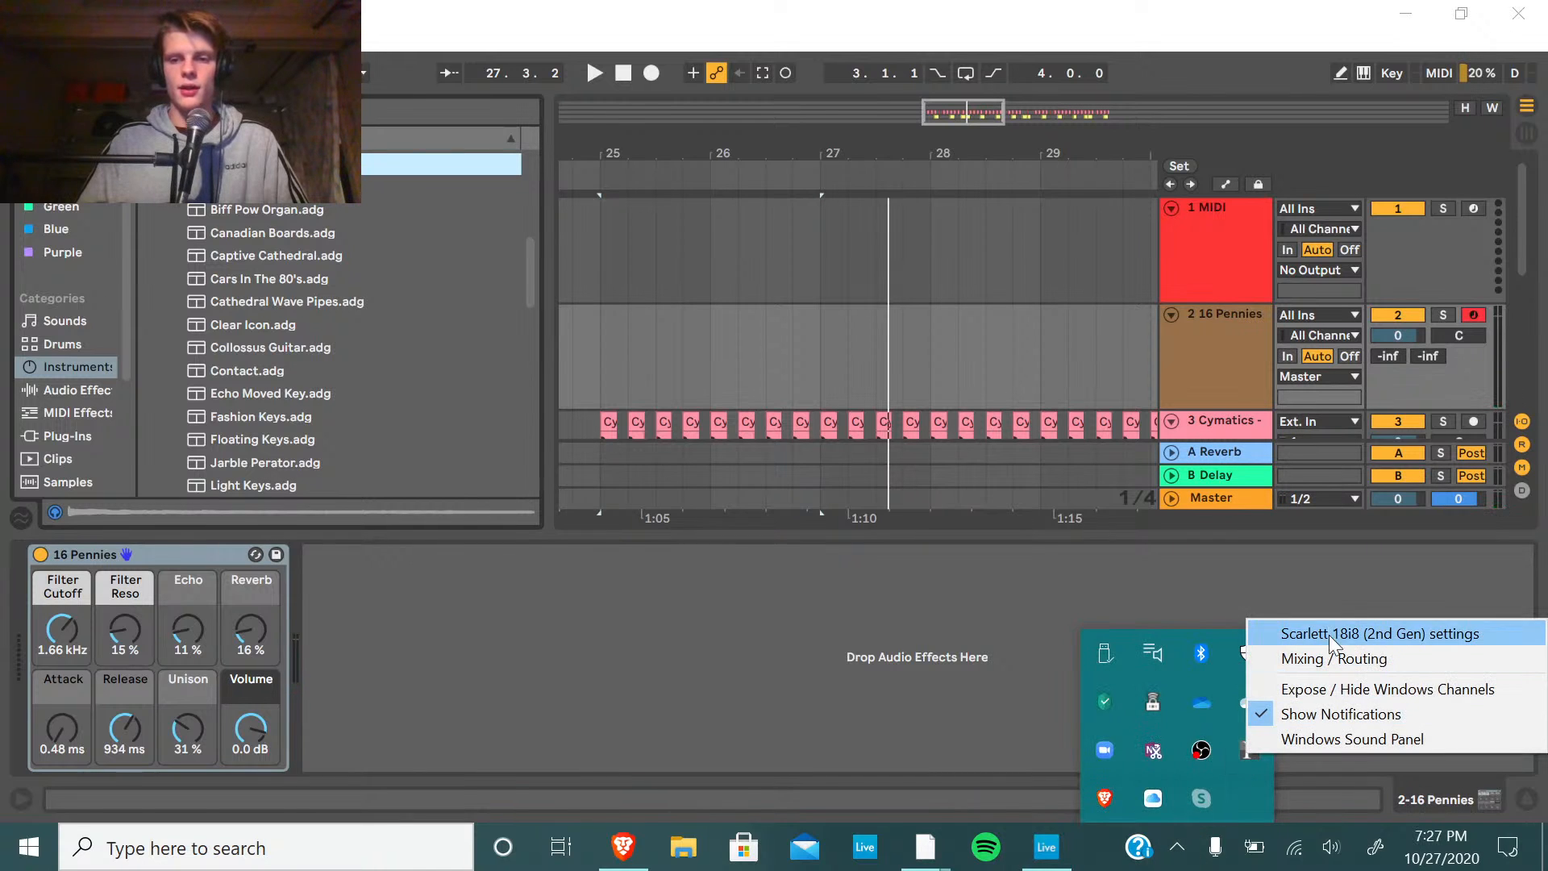
{"action": "left_click", "coordinate": [1327, 625]}
{"action": "left_click", "coordinate": [380, 429]}
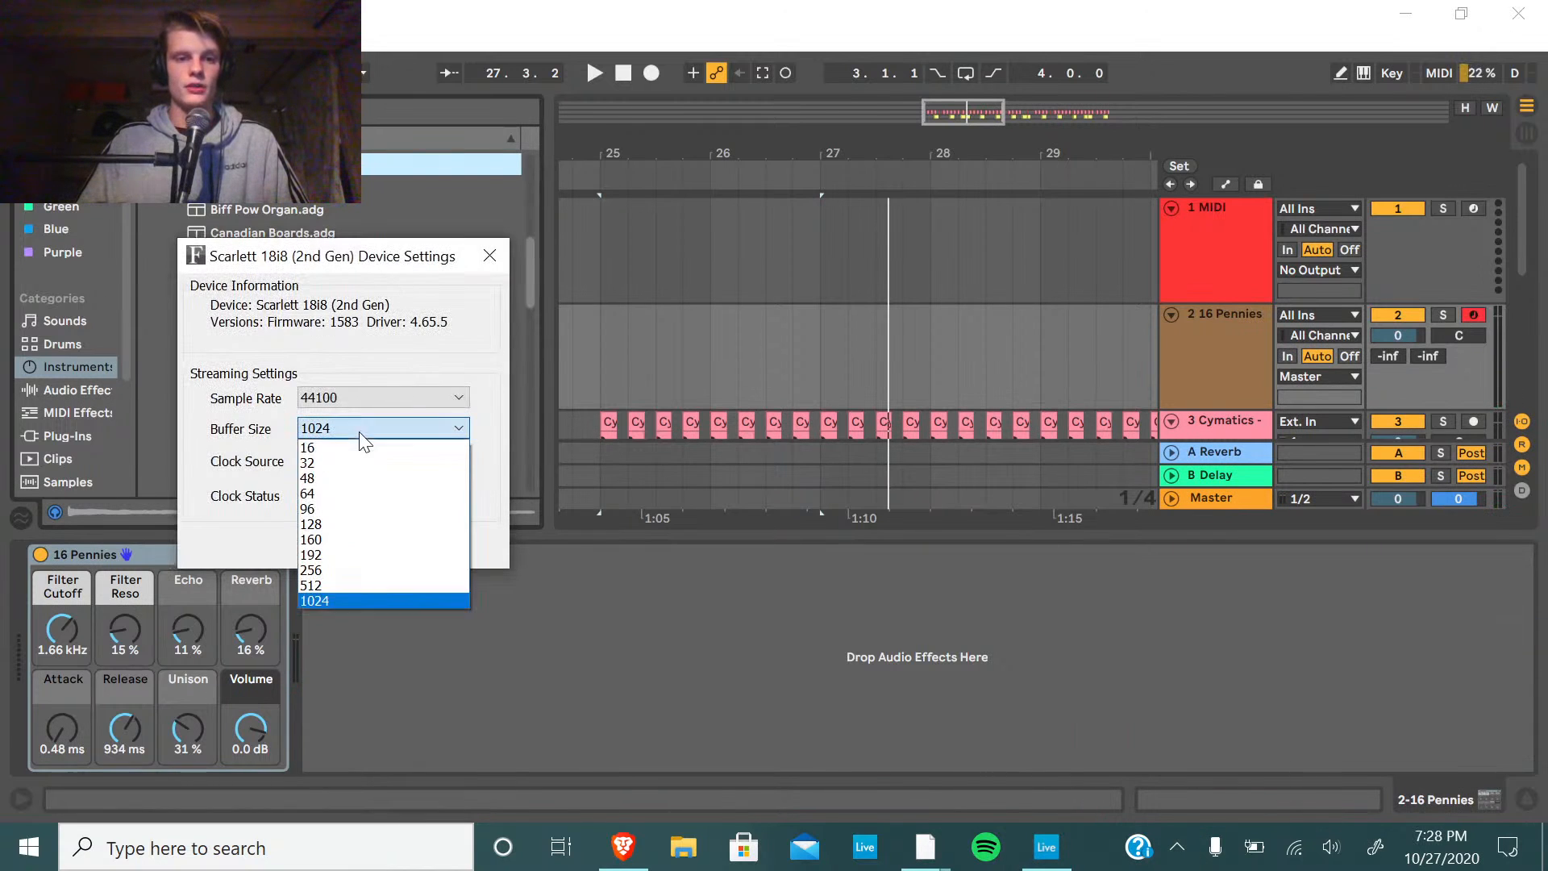
{"action": "left_click", "coordinate": [351, 525]}
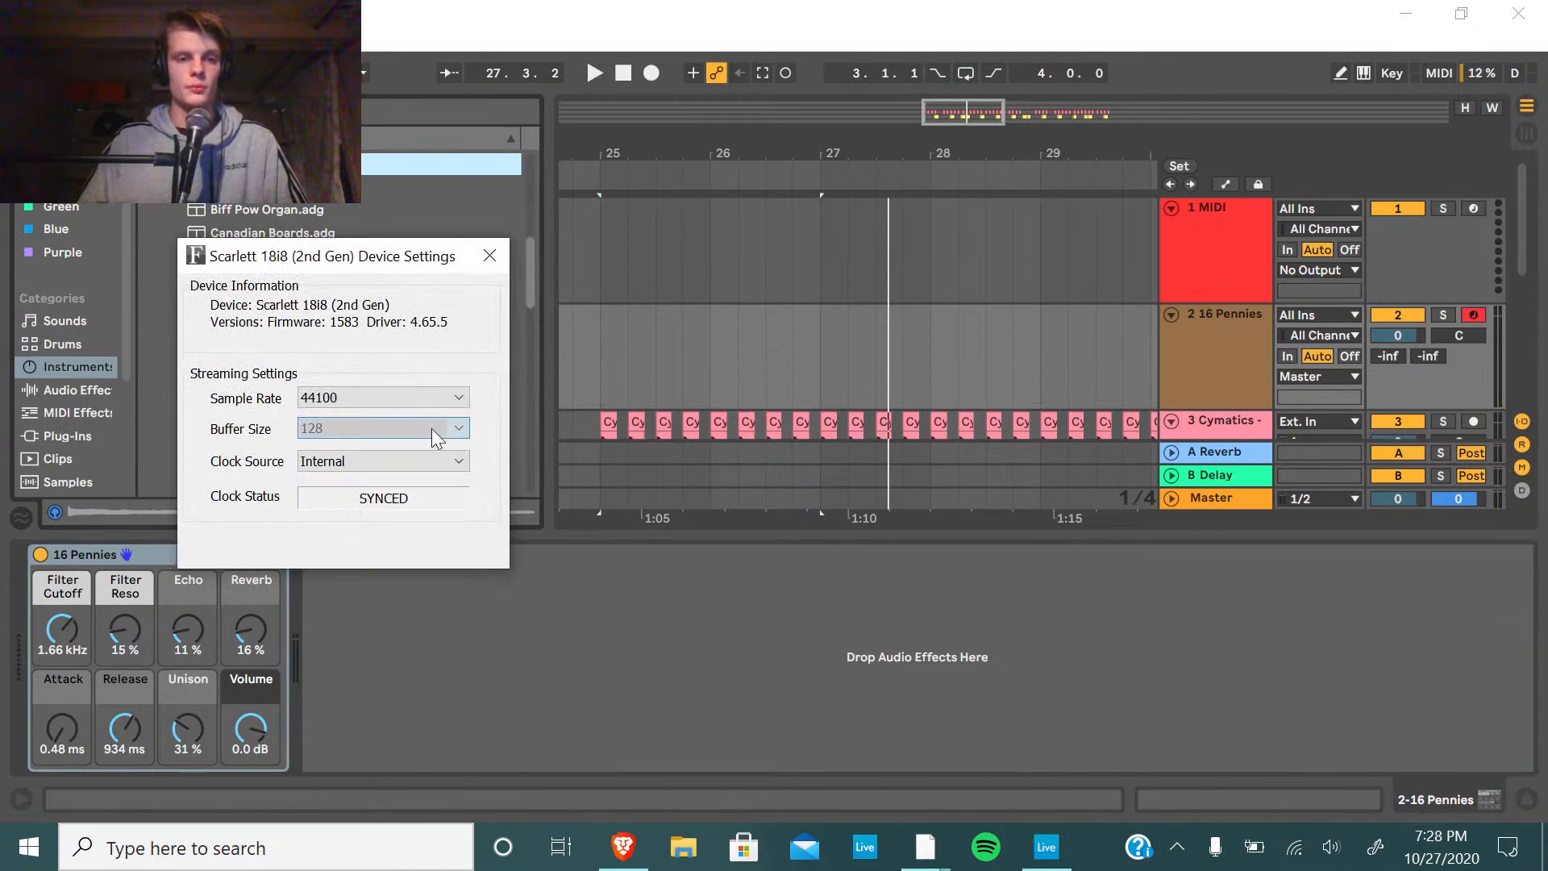
{"action": "left_click", "coordinate": [489, 257]}
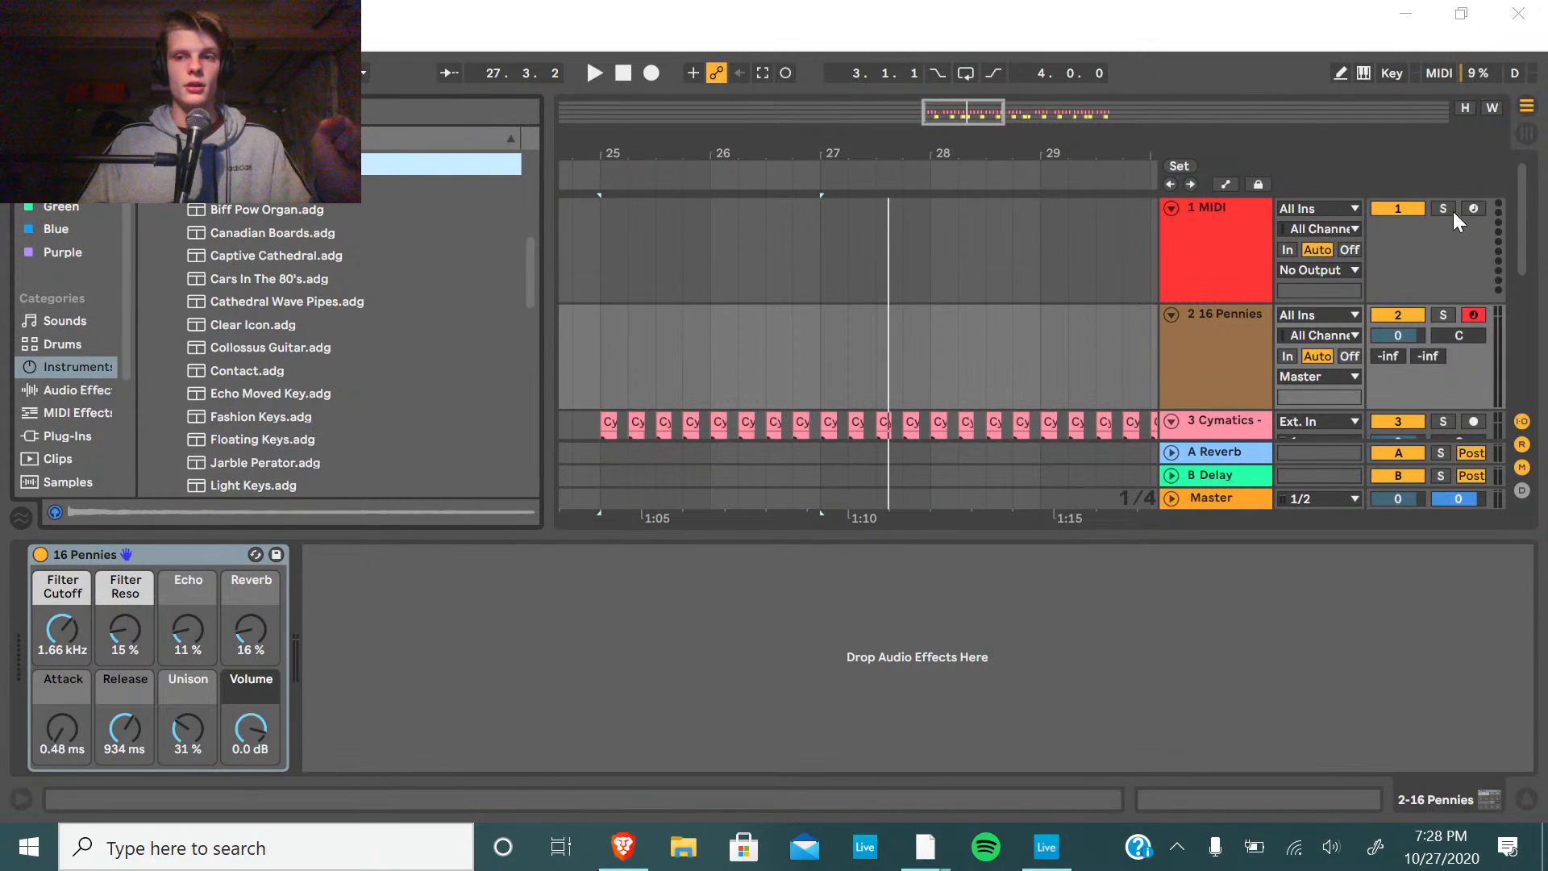
{"action": "left_click", "coordinate": [1528, 223]}
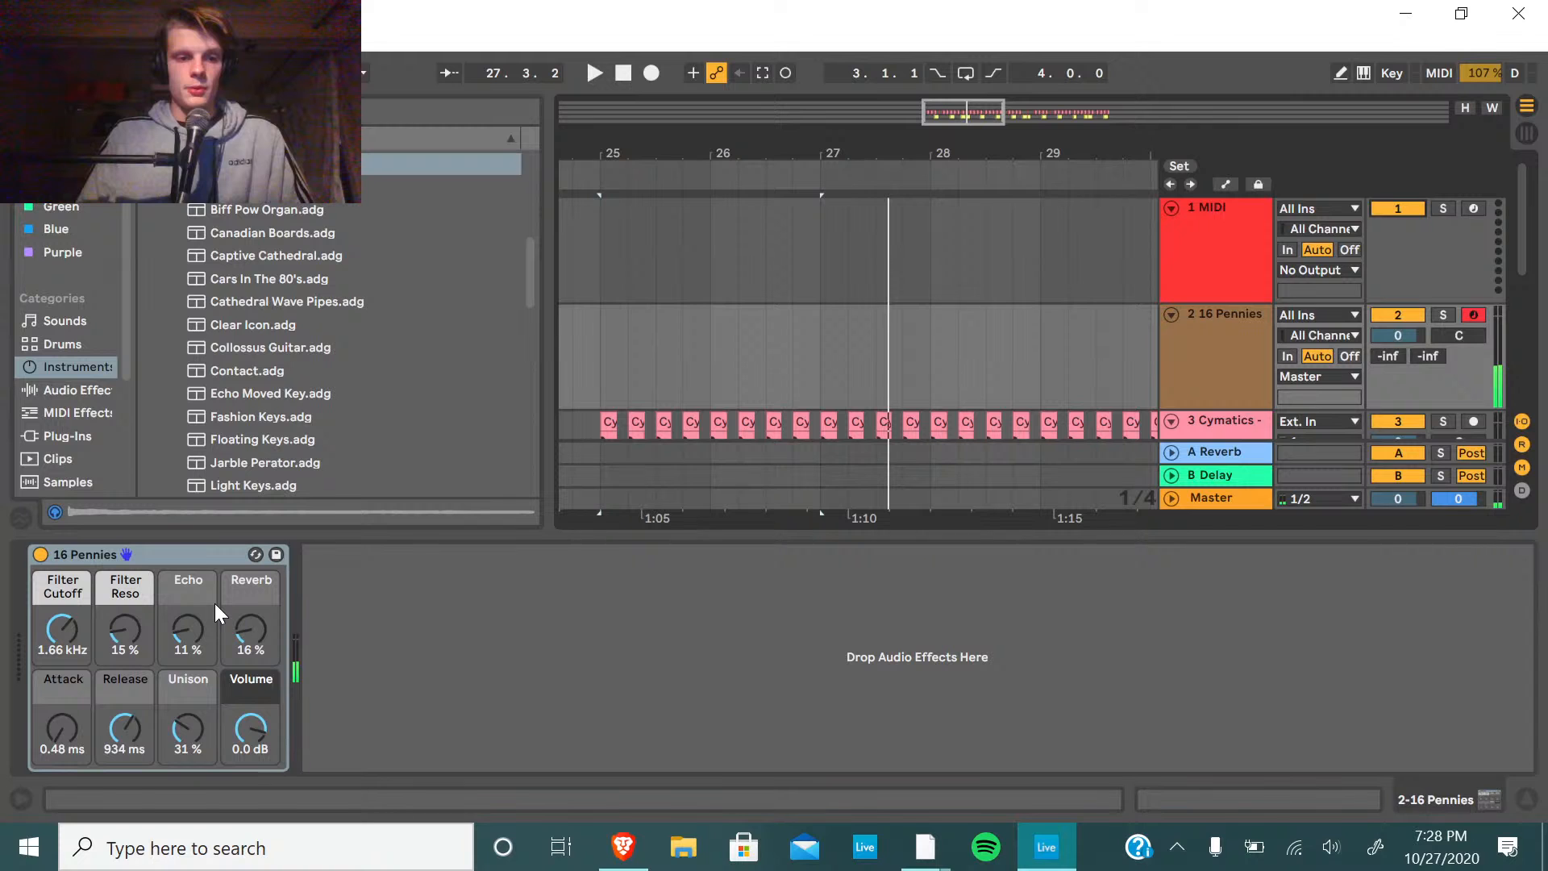
Hot-swap track 2's 16 Pennies rack for Dance Dot Org.adg from Piano & Keys and set Tremolo to 41.
{"action": "key", "text": "ctrl+alt+l"}
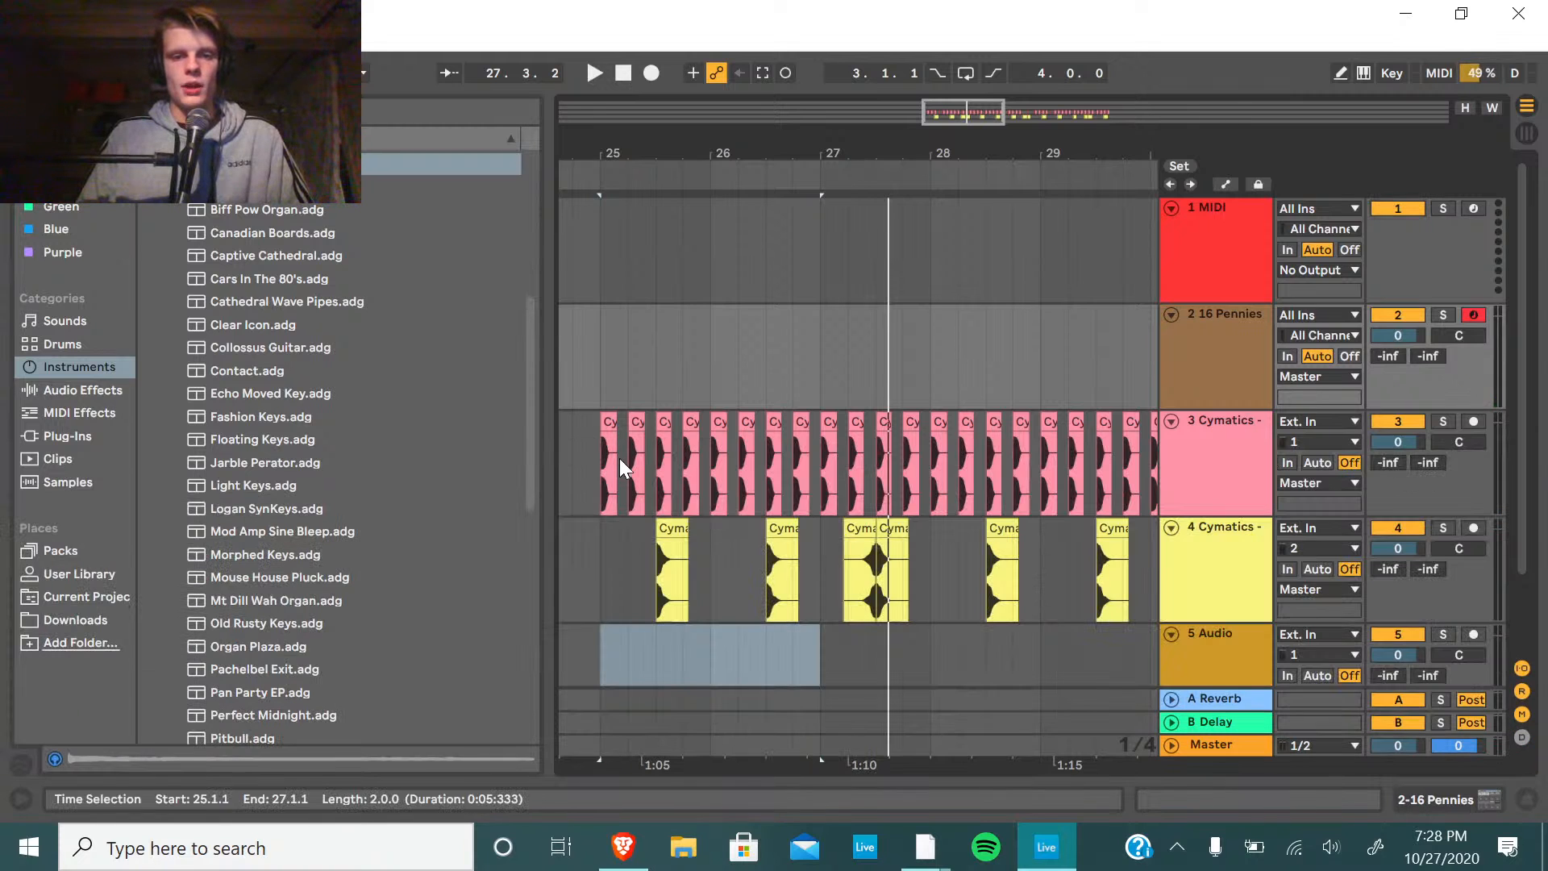
{"action": "left_click", "coordinate": [1227, 360]}
{"action": "double_click", "coordinate": [1227, 360]}
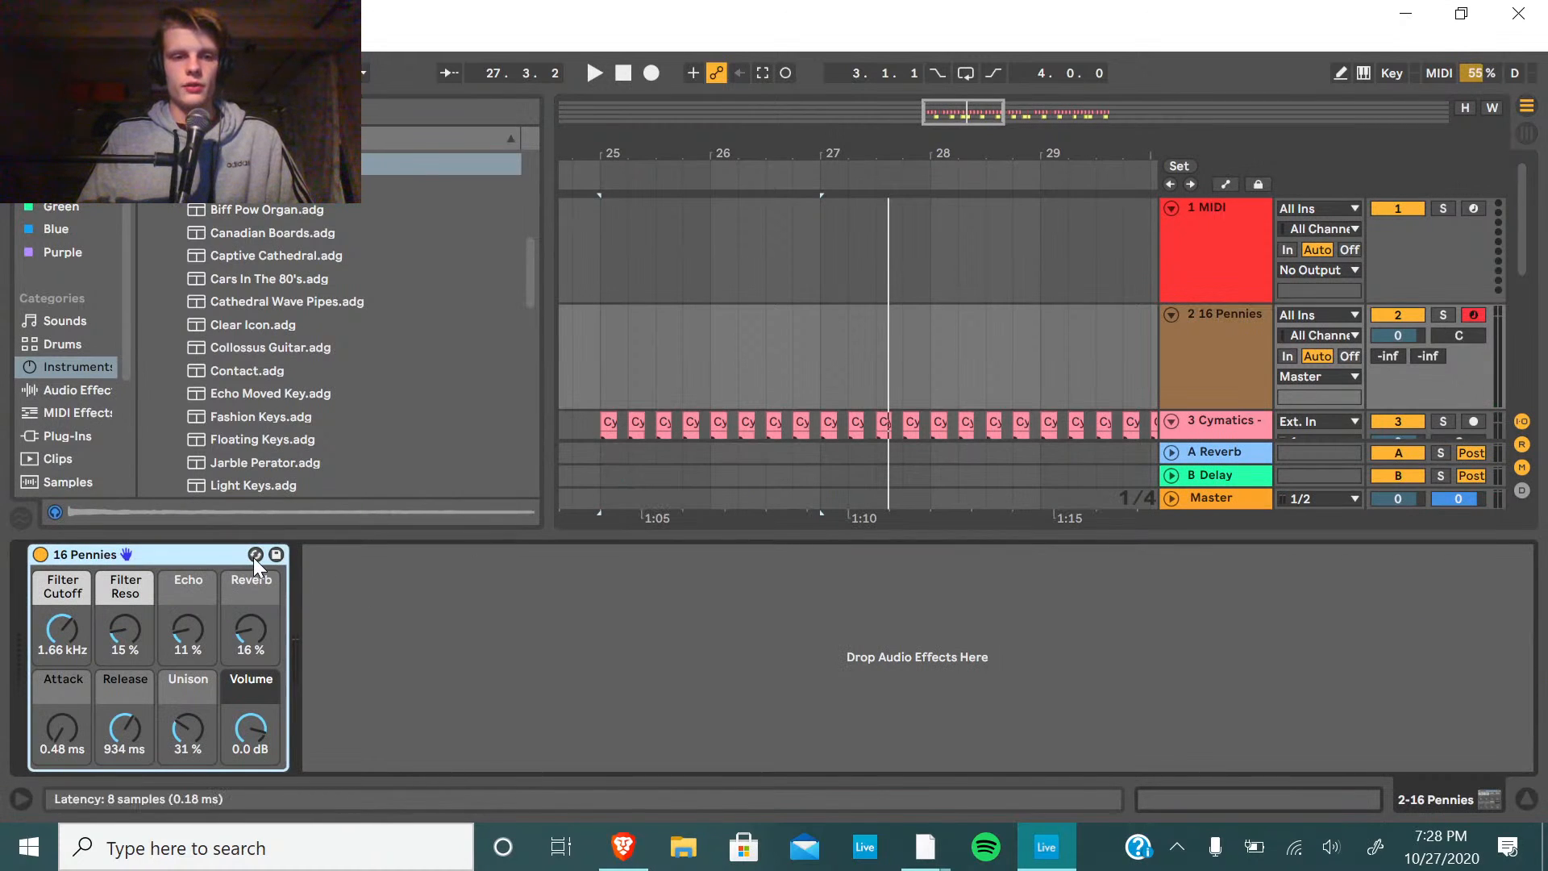
{"action": "left_click", "coordinate": [253, 556]}
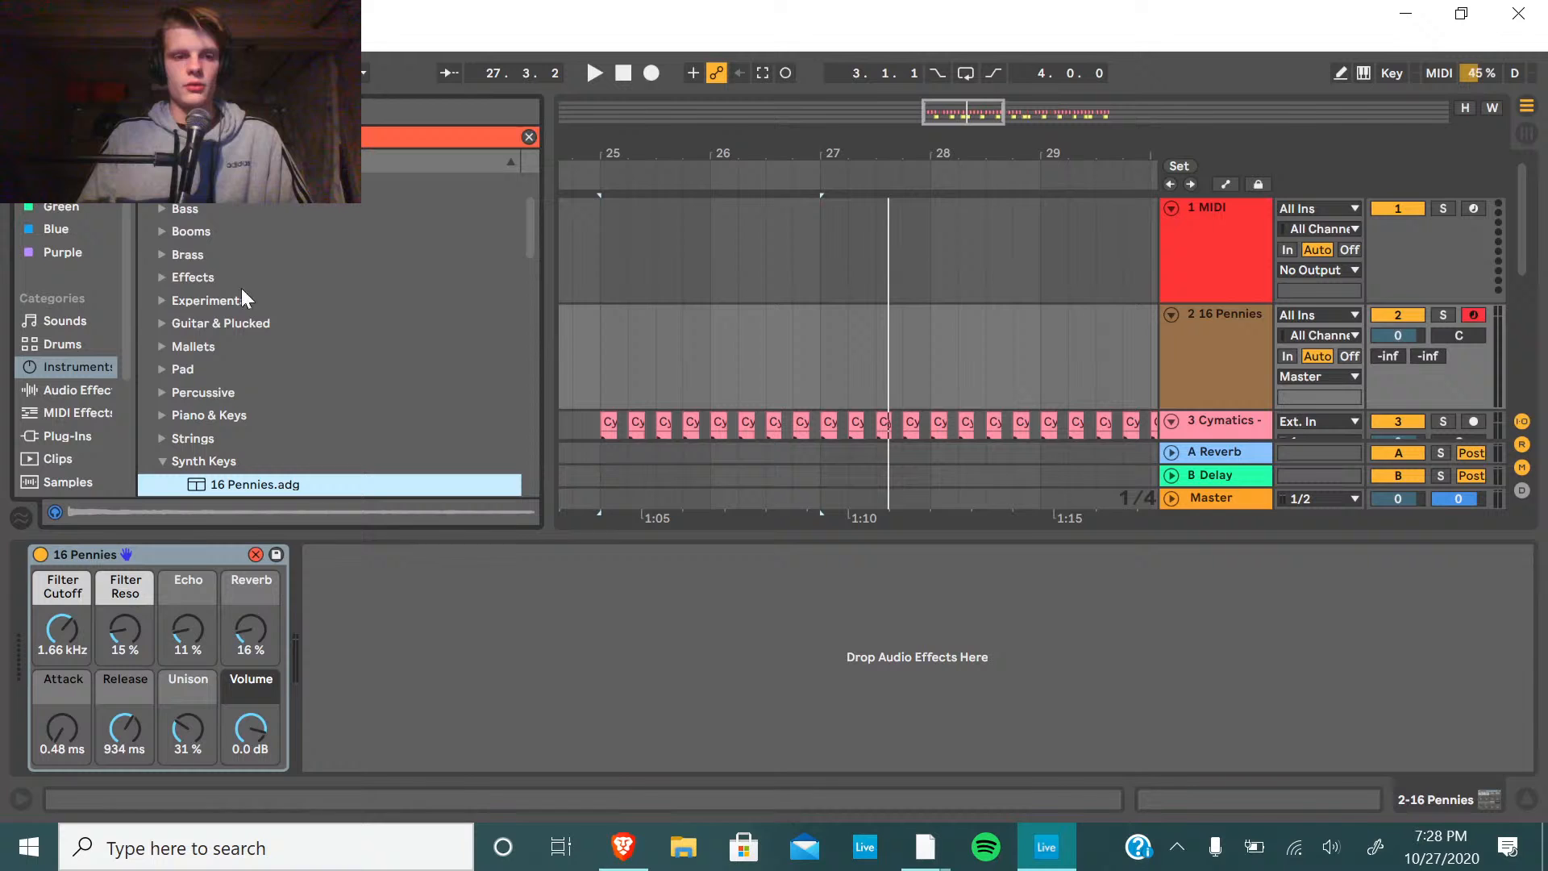
{"action": "left_click", "coordinate": [154, 413]}
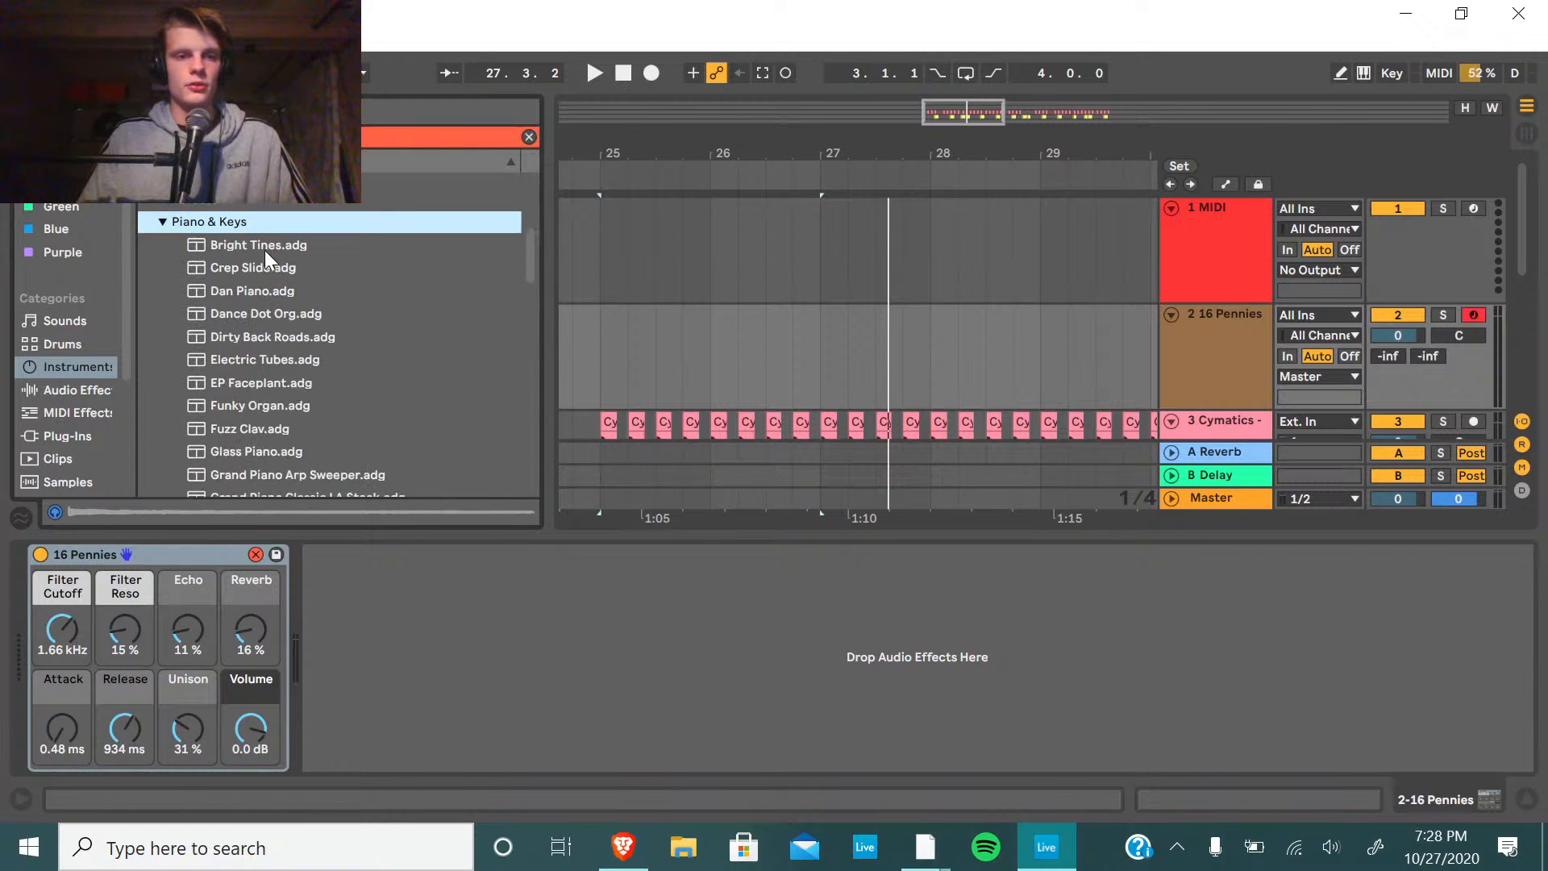
{"action": "double_click", "coordinate": [269, 316]}
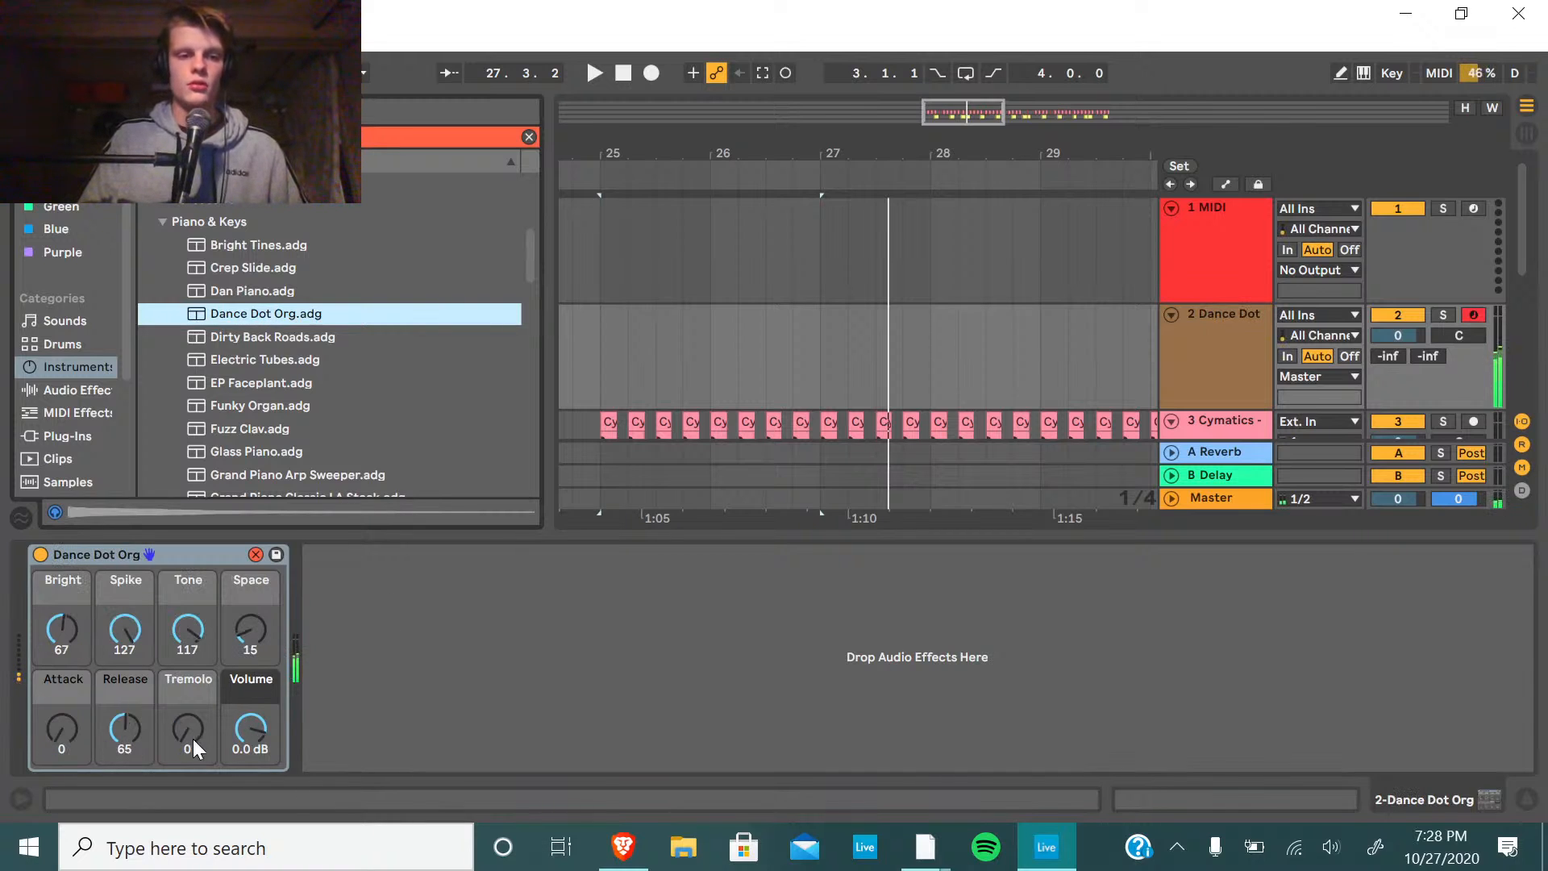
{"action": "left_click_drag", "start_coordinate": [188, 729], "coordinate": [189, 697]}
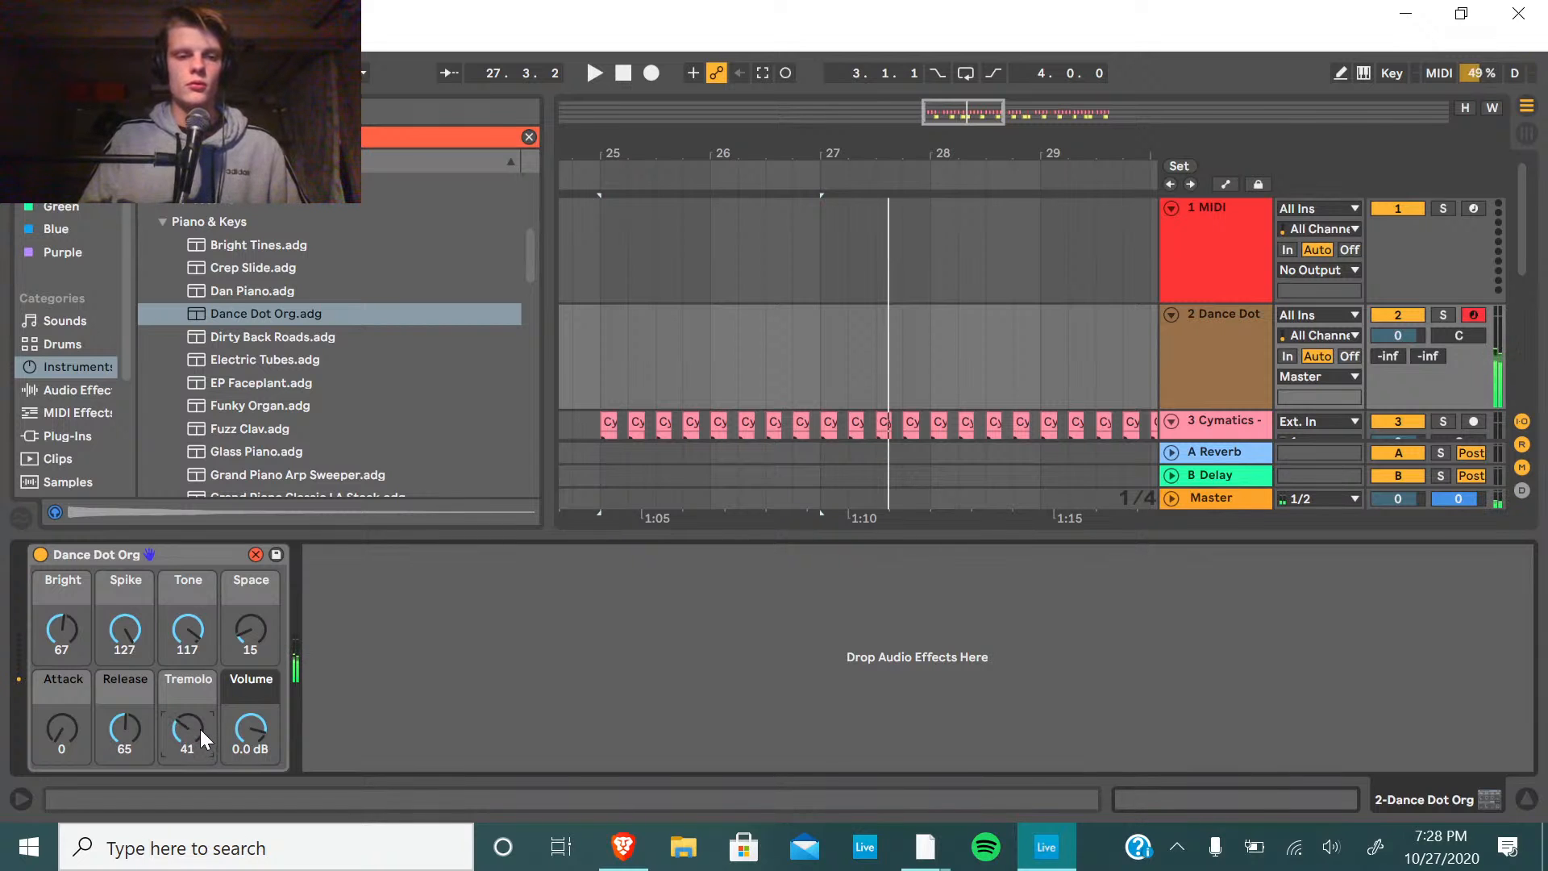
Insert an empty five-bar MIDI clip on the Dance Dot Org track from bar 25 to bar 30.
{"action": "left_click", "coordinate": [698, 326]}
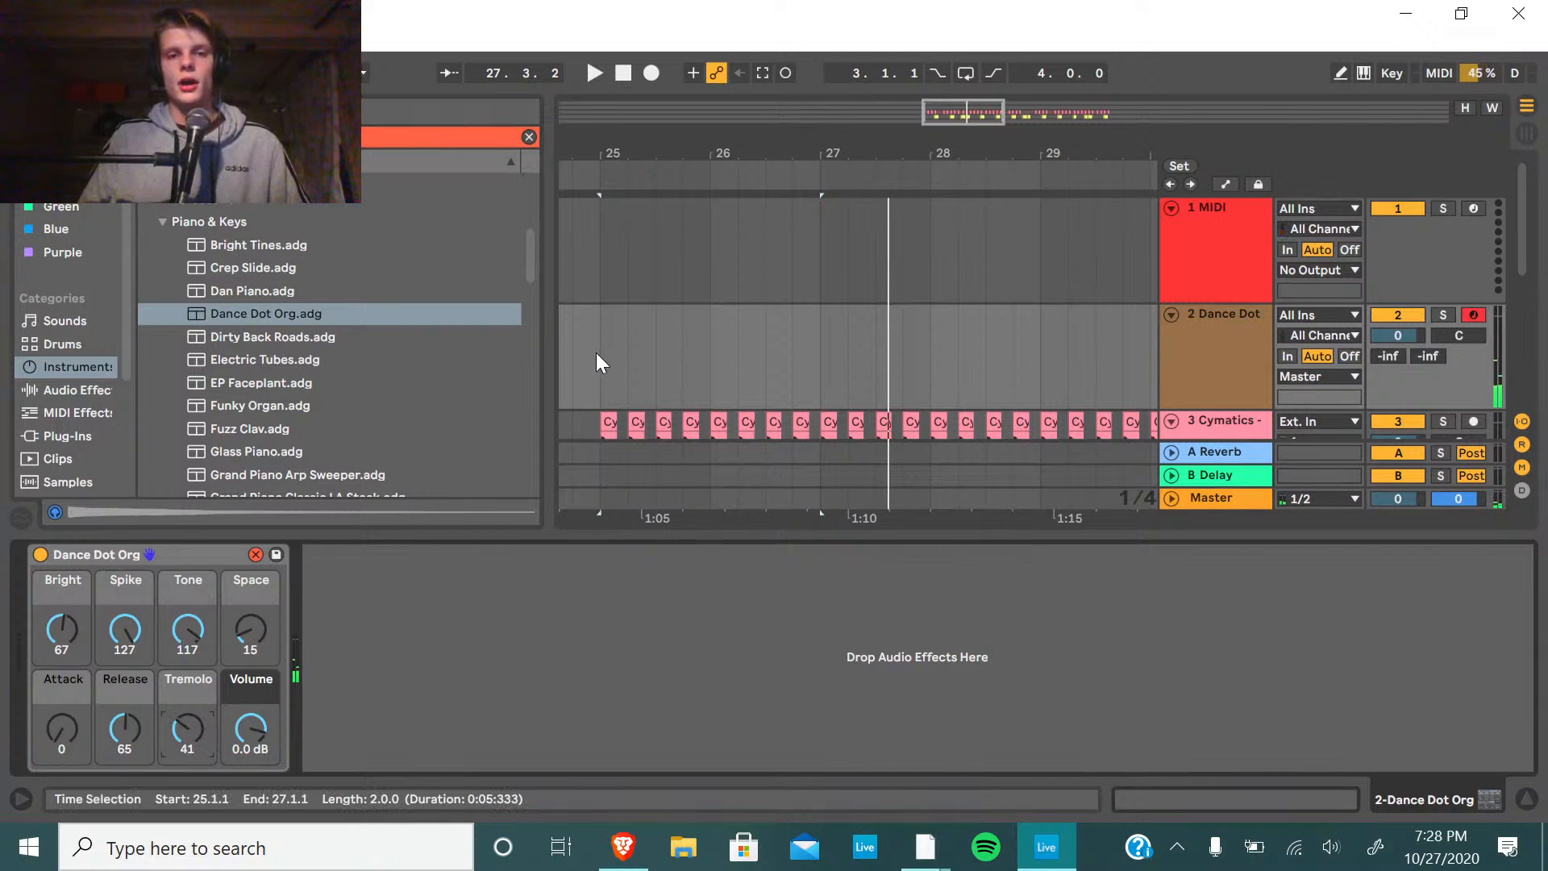
{"action": "left_click_drag", "start_coordinate": [596, 351], "coordinate": [893, 340]}
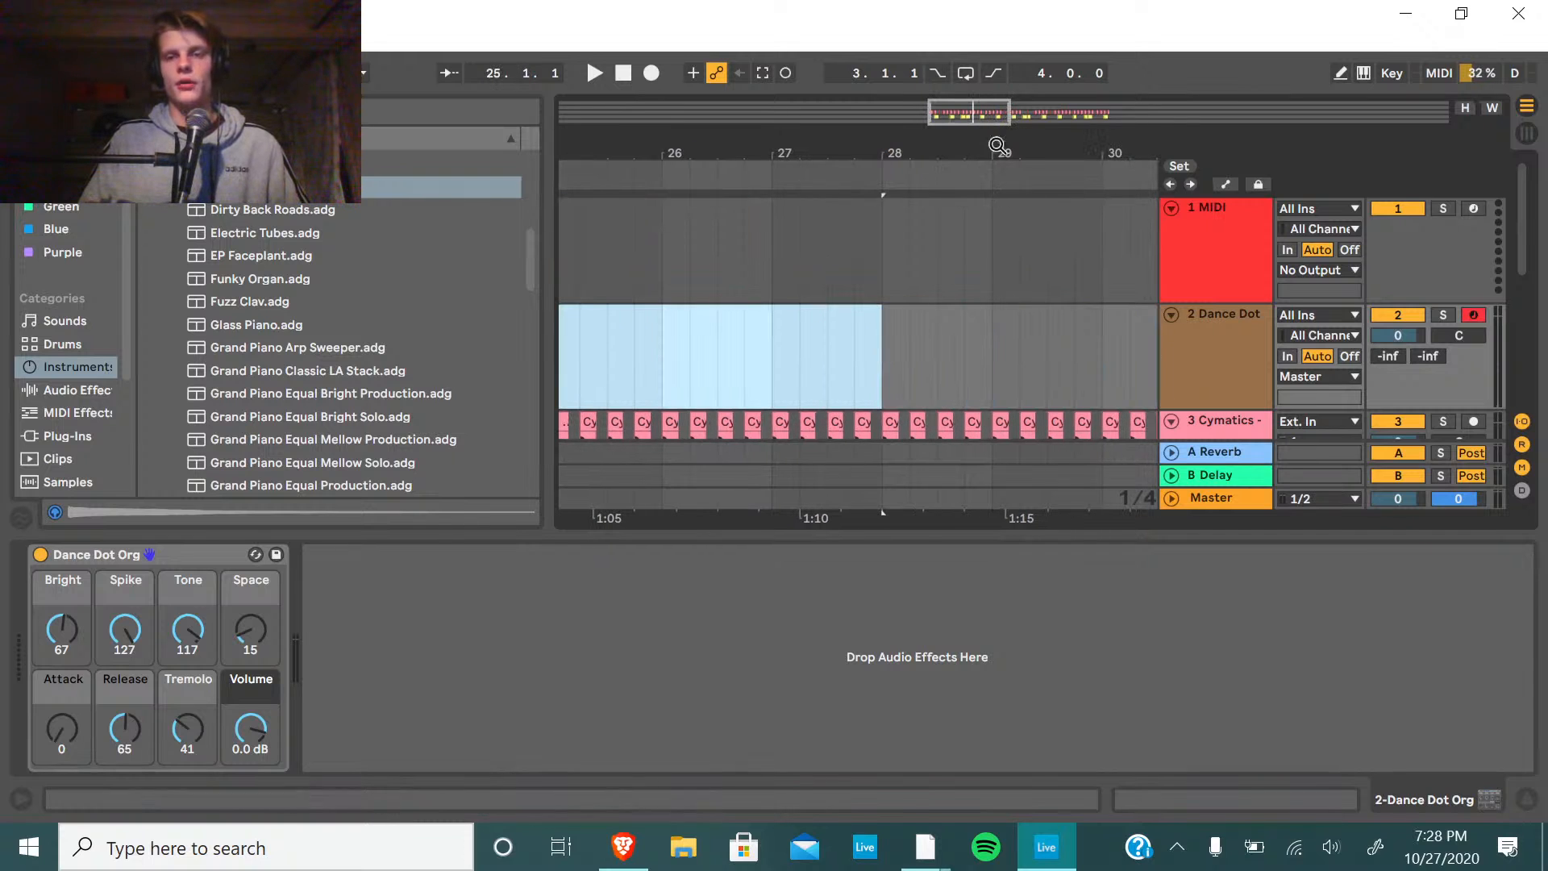
{"action": "left_click_drag", "start_coordinate": [1000, 149], "coordinate": [1048, 116]}
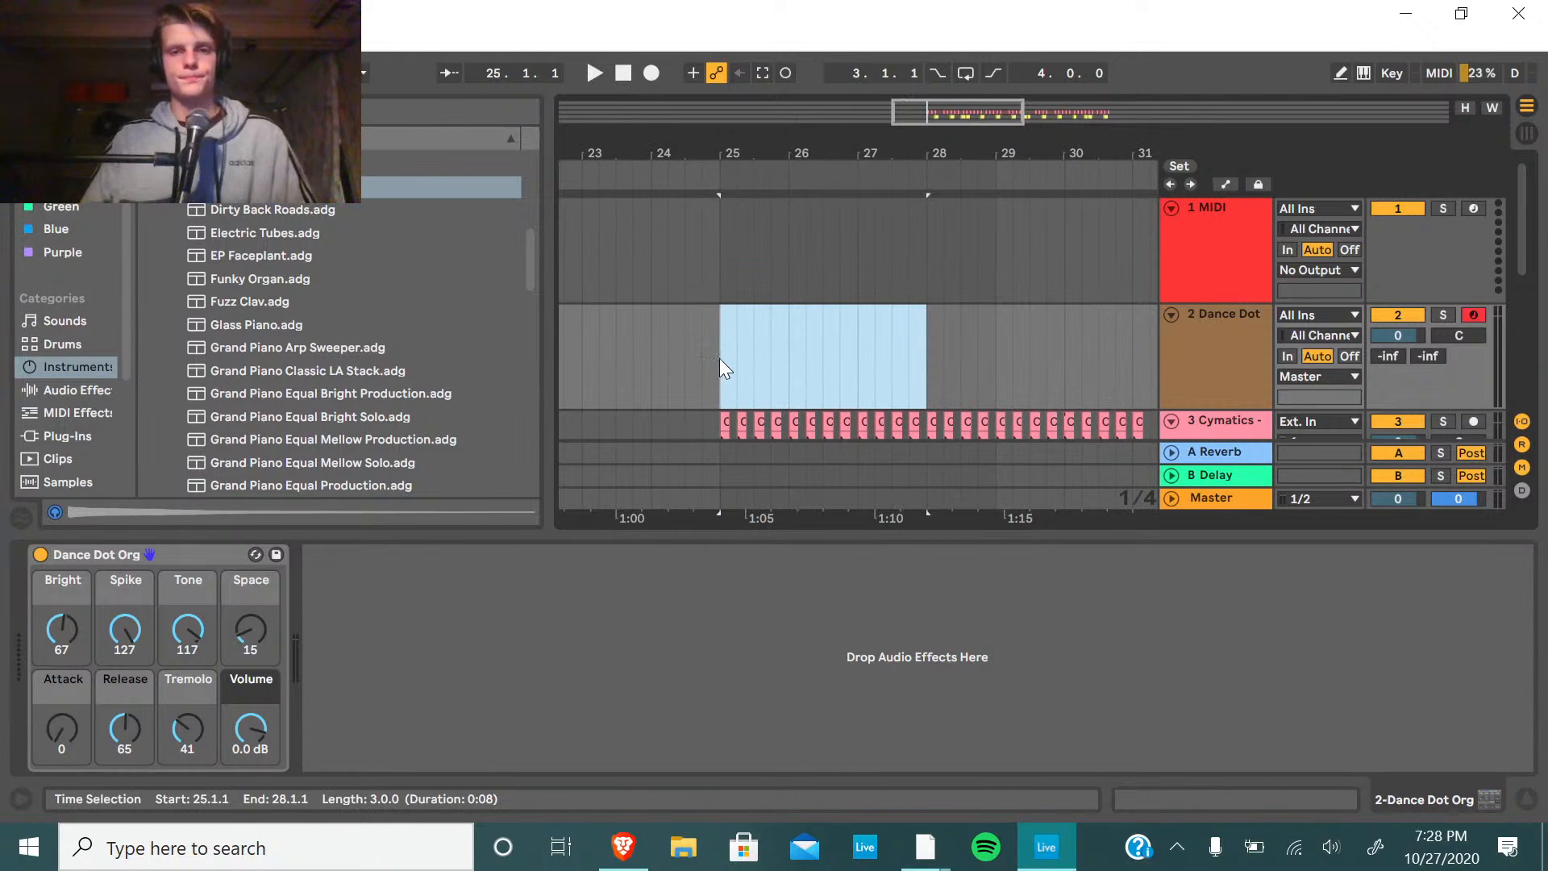
{"action": "left_click_drag", "start_coordinate": [720, 360], "coordinate": [1058, 373]}
{"action": "right_click", "coordinate": [948, 360]}
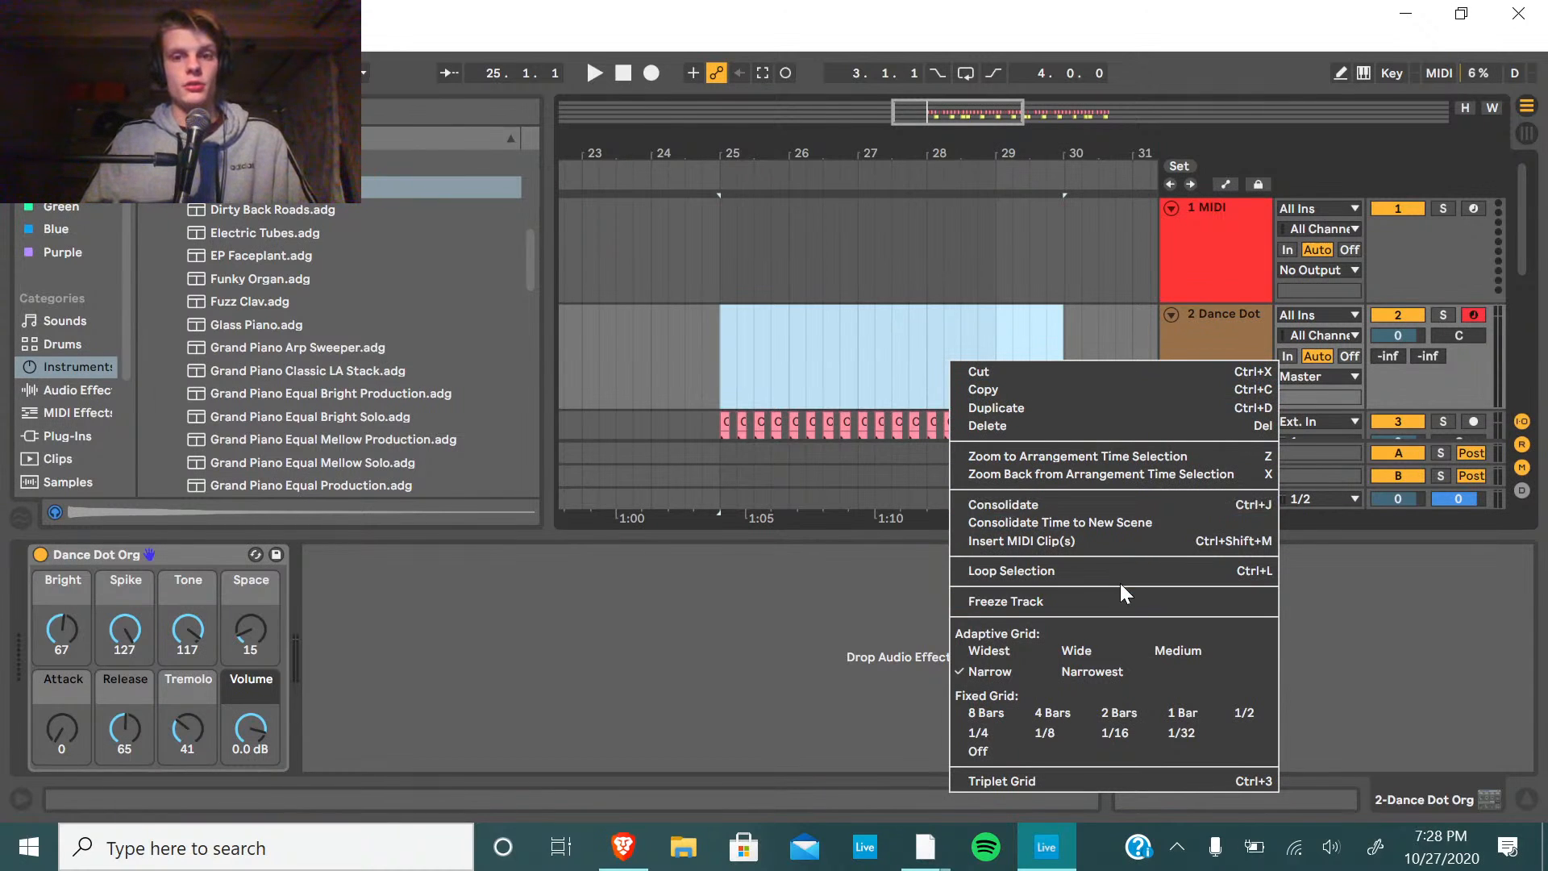
{"action": "left_click", "coordinate": [1062, 541]}
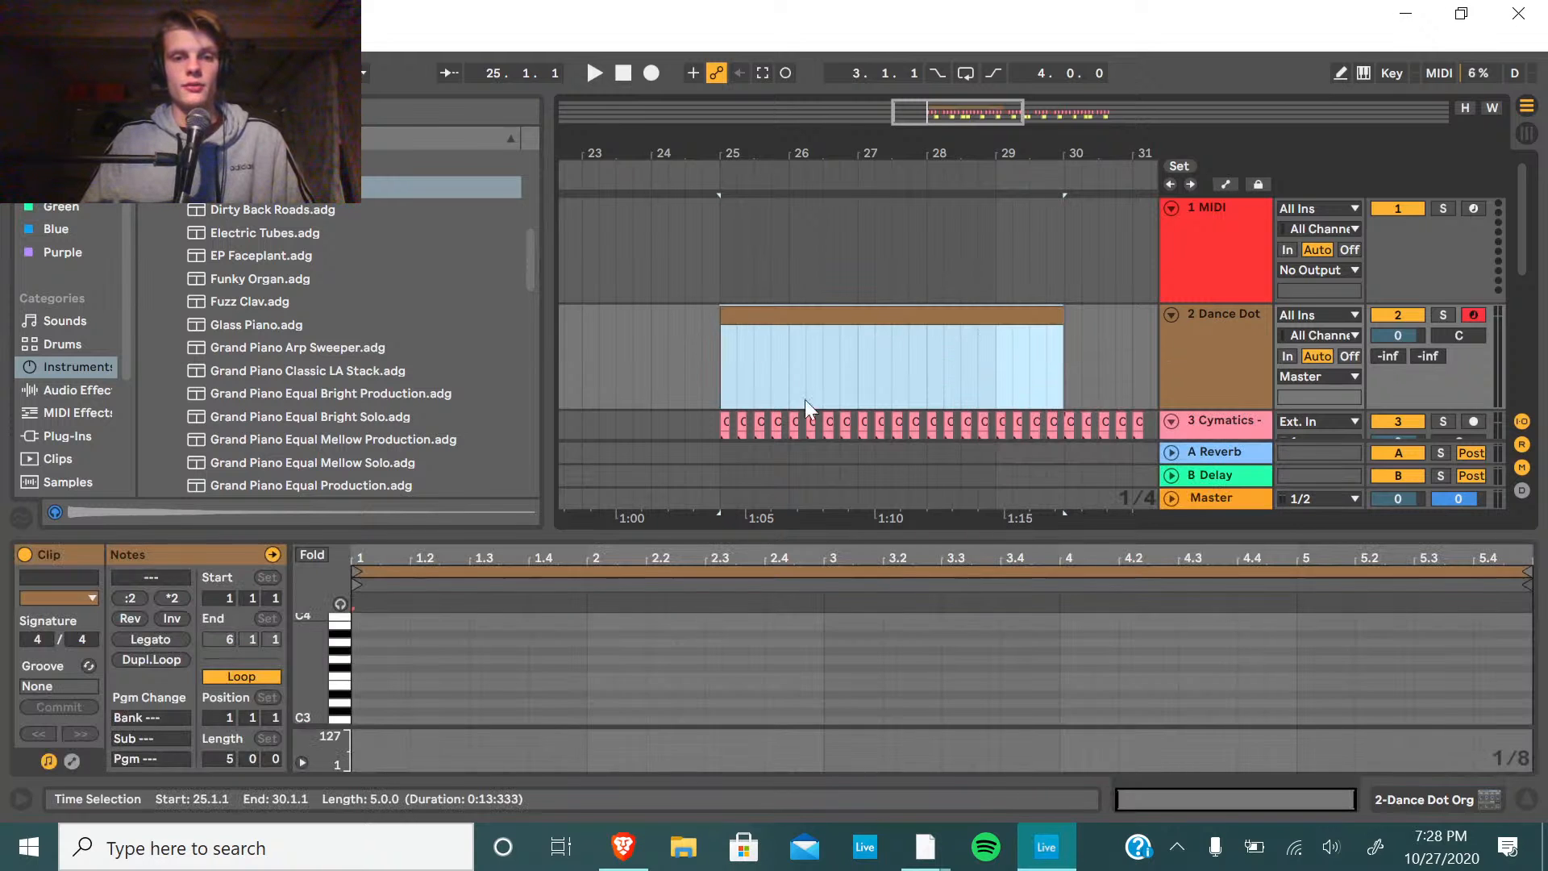
Enlarge the clip's note editor, draw a one-bar A1 note at the start, and turn on note preview.
{"action": "left_click_drag", "start_coordinate": [666, 536], "coordinate": [691, 191]}
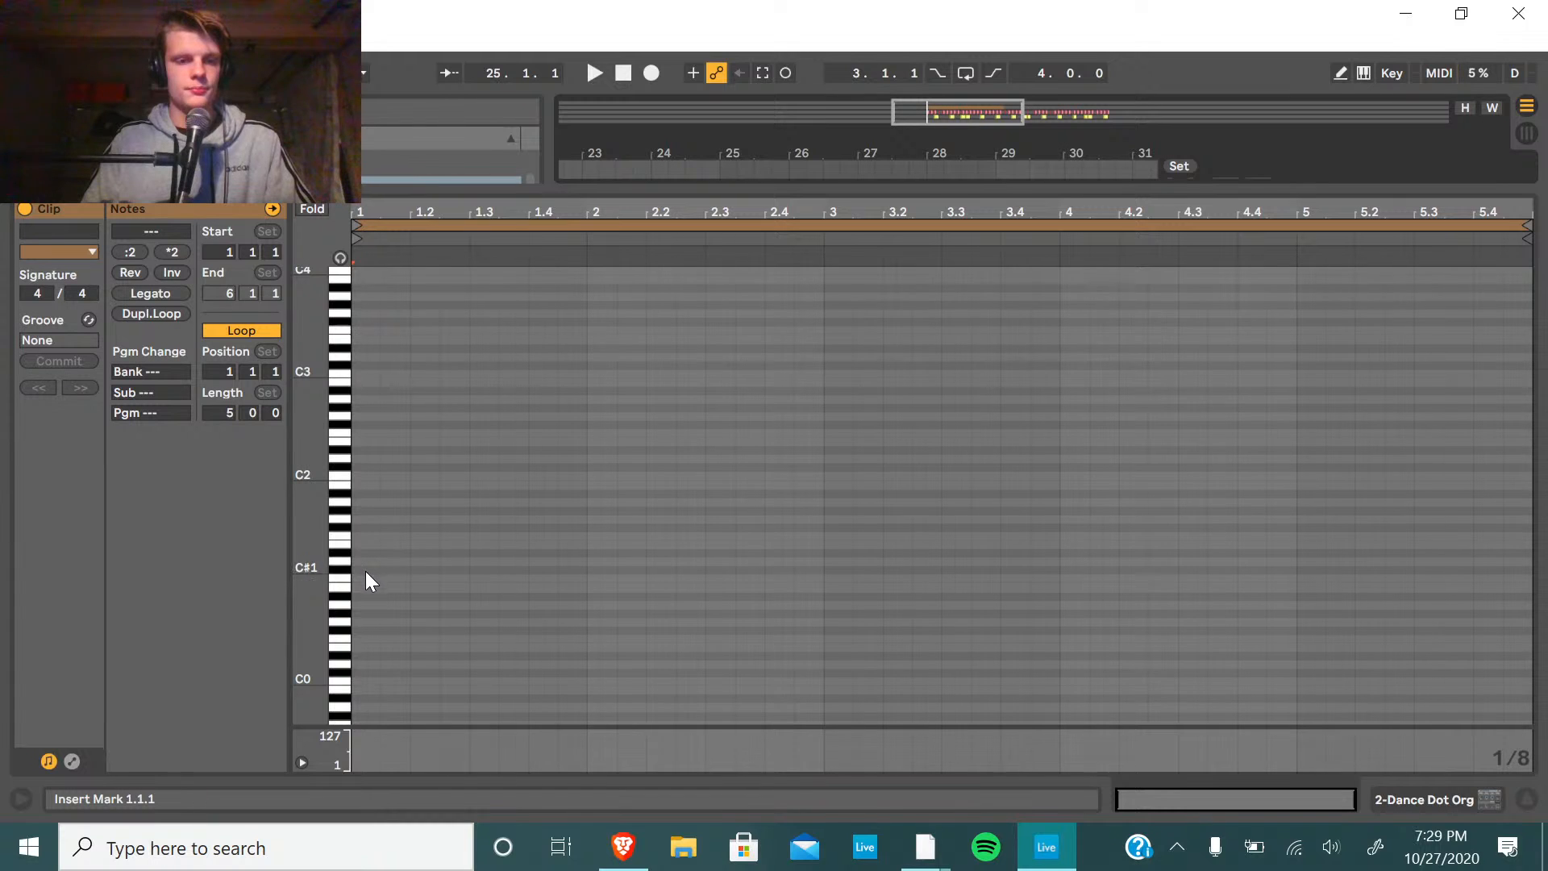
{"action": "double_click", "coordinate": [366, 501]}
{"action": "left_click_drag", "start_coordinate": [379, 503], "coordinate": [588, 503]}
{"action": "left_click", "coordinate": [340, 258]}
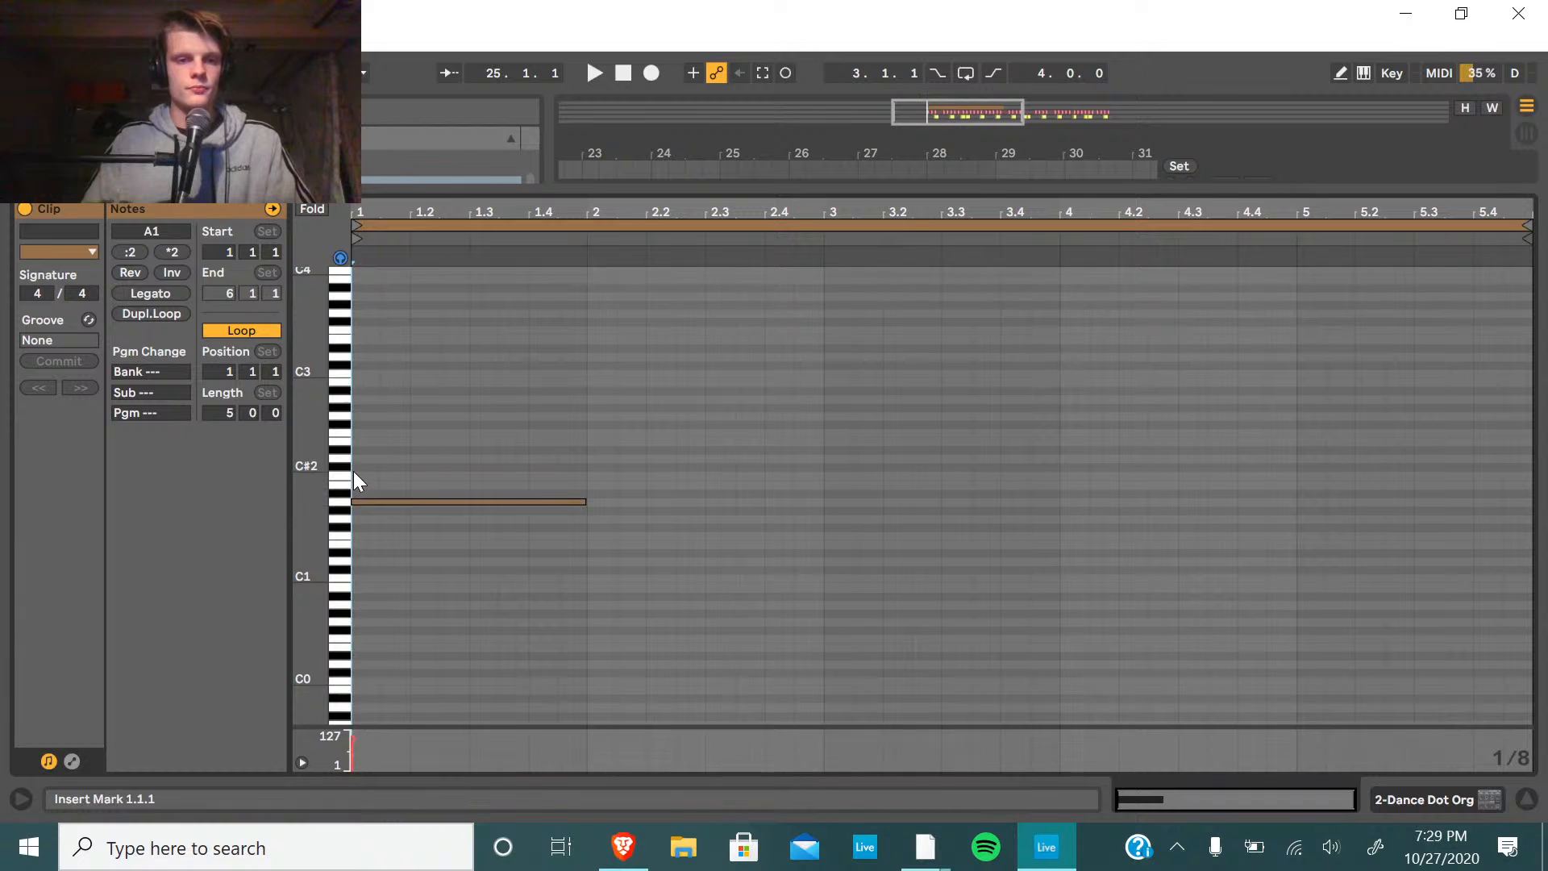
Add one-bar C#2, E2 and G#2 notes above the A1 note in the clip's first bar.
{"action": "double_click", "coordinate": [355, 469]}
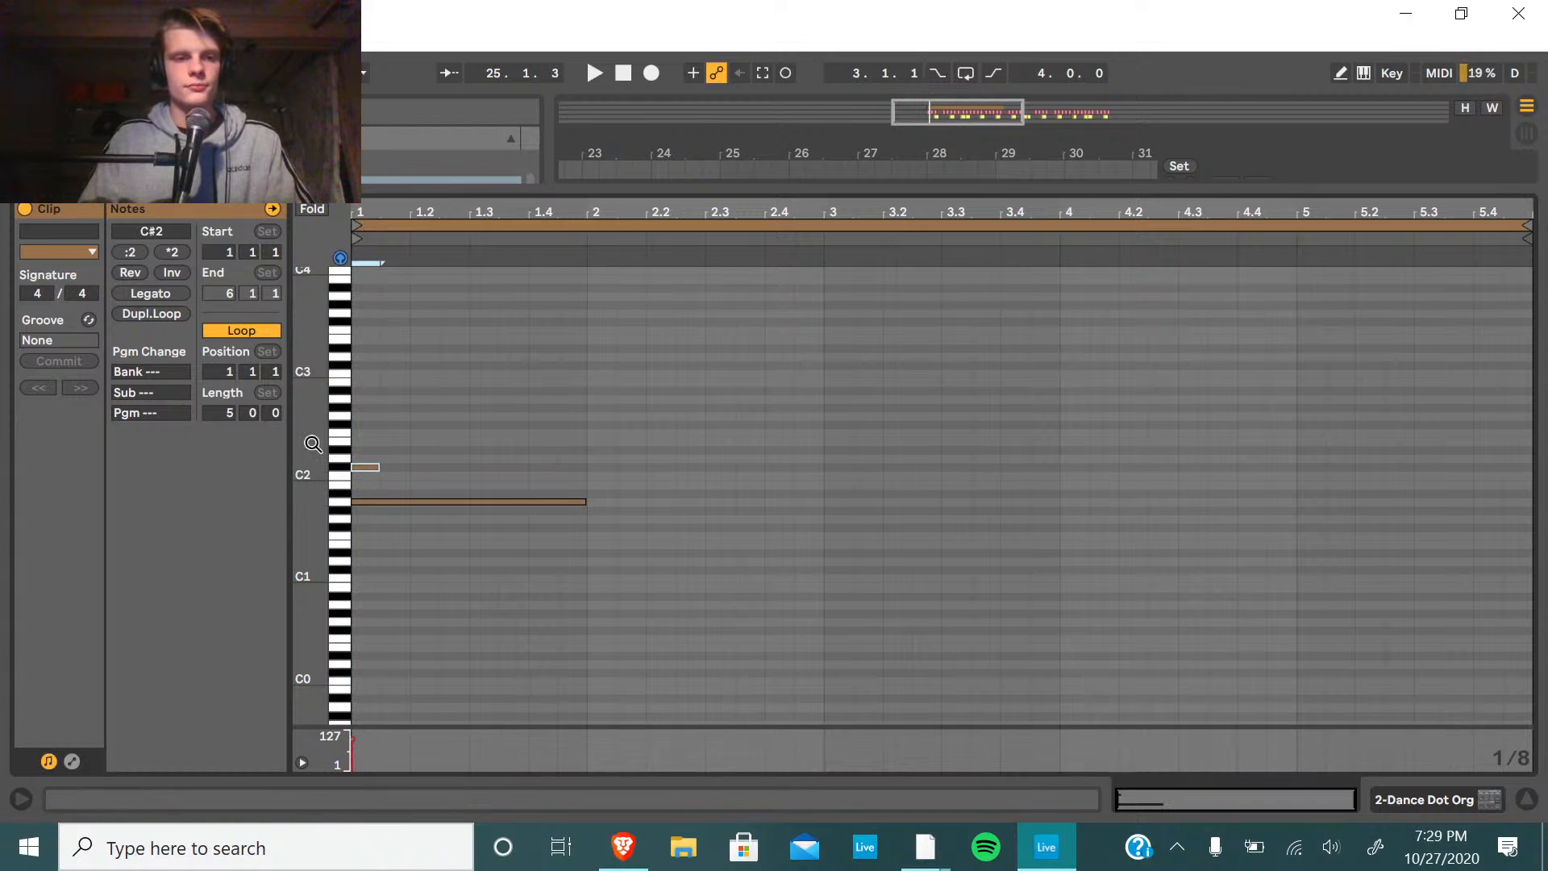
{"action": "left_click_drag", "start_coordinate": [377, 469], "coordinate": [586, 470]}
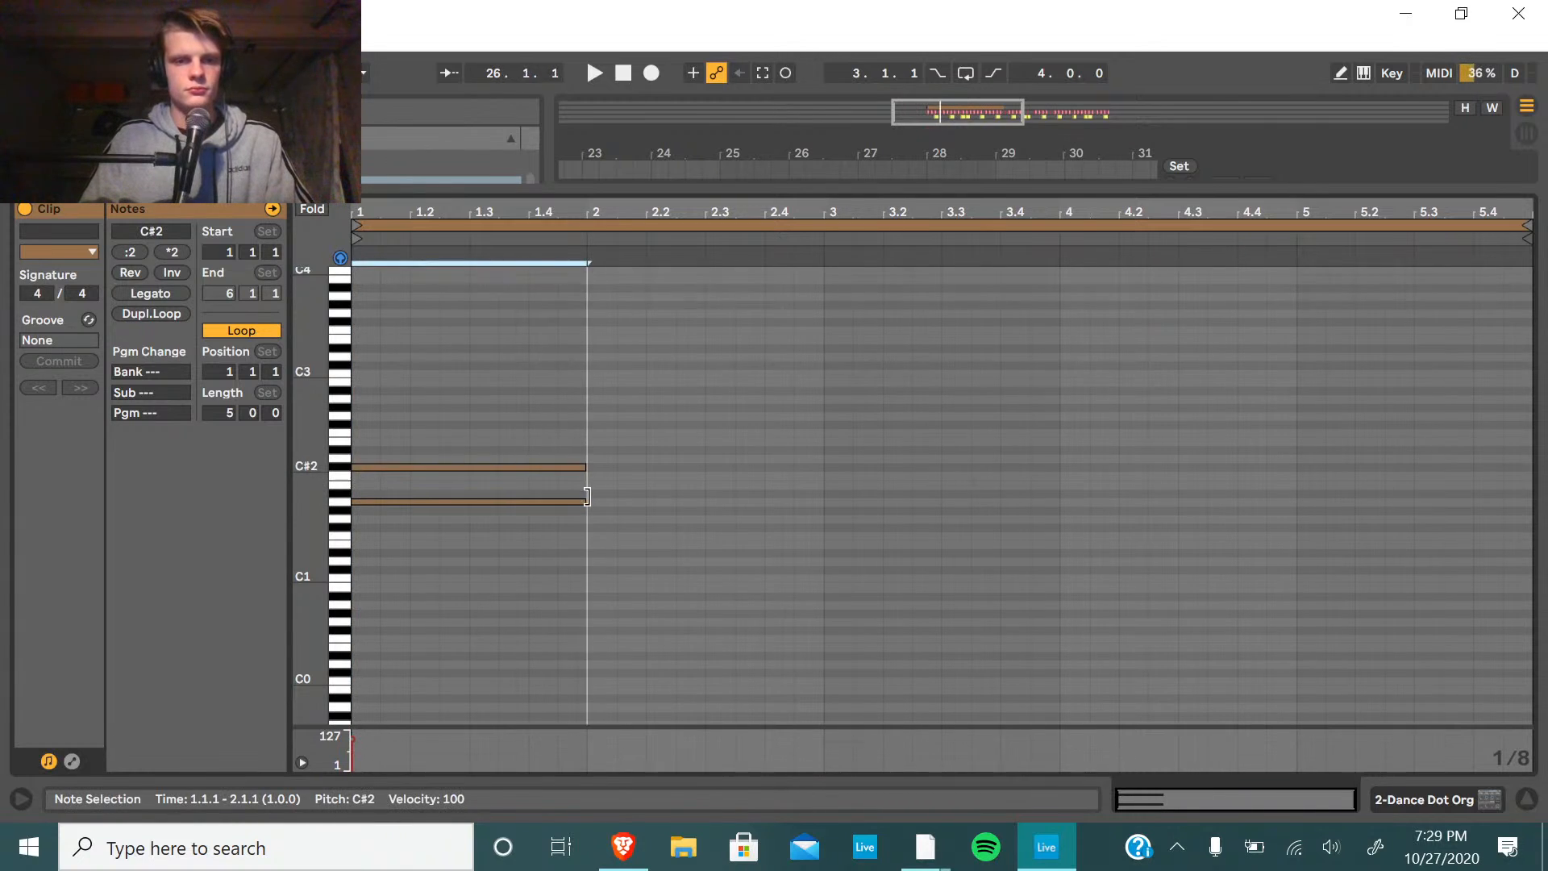
{"action": "left_click", "coordinate": [359, 433]}
{"action": "double_click", "coordinate": [358, 442]}
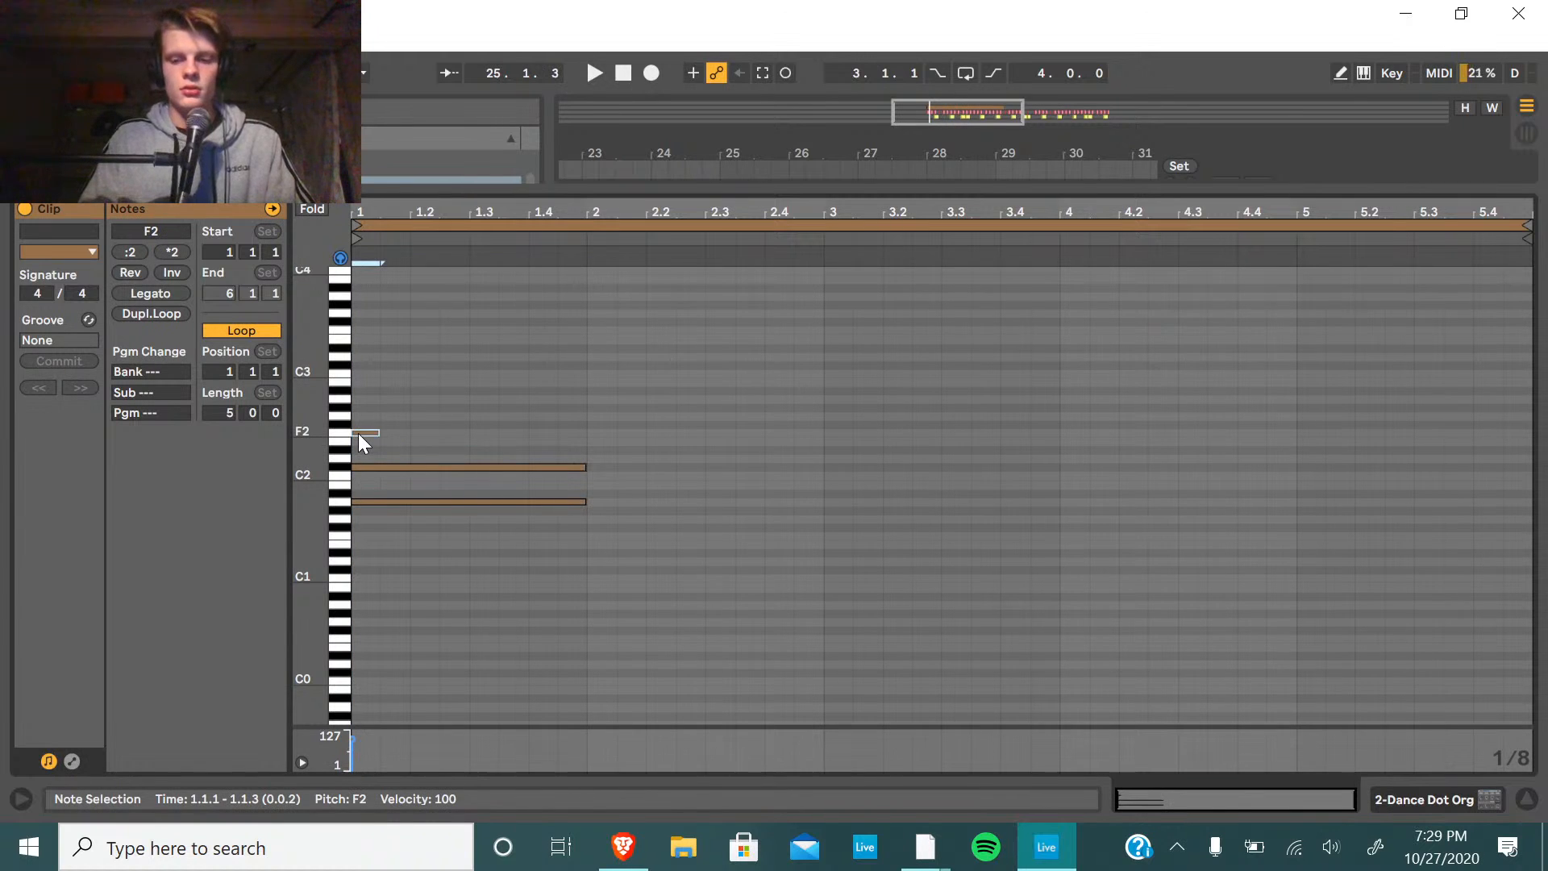
{"action": "left_click_drag", "start_coordinate": [380, 442], "coordinate": [587, 442]}
{"action": "double_click", "coordinate": [360, 409]}
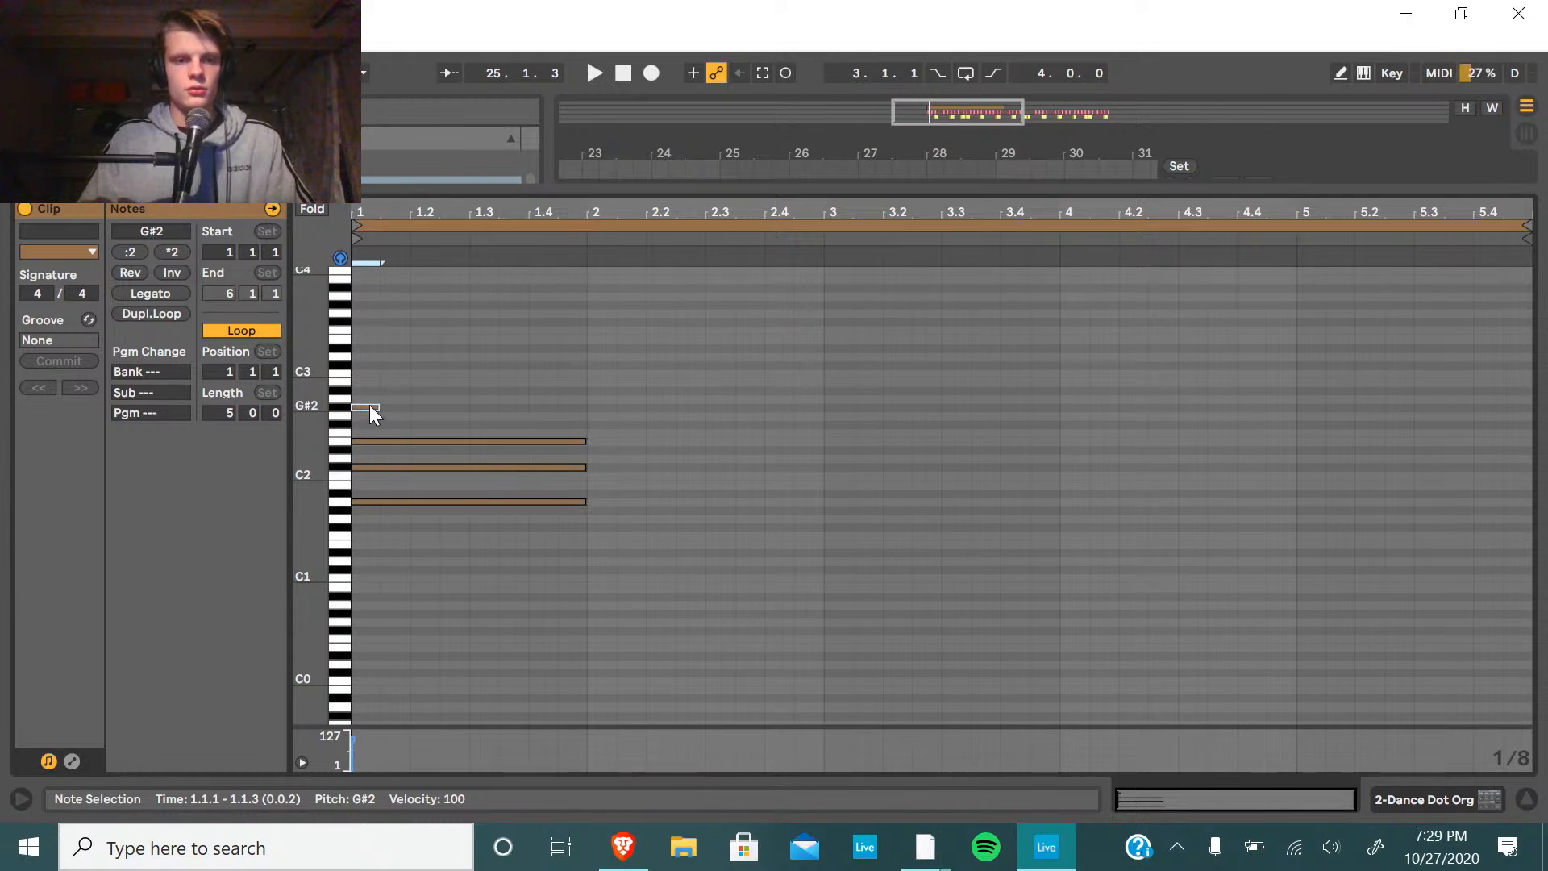
{"action": "left_click_drag", "start_coordinate": [379, 409], "coordinate": [587, 419]}
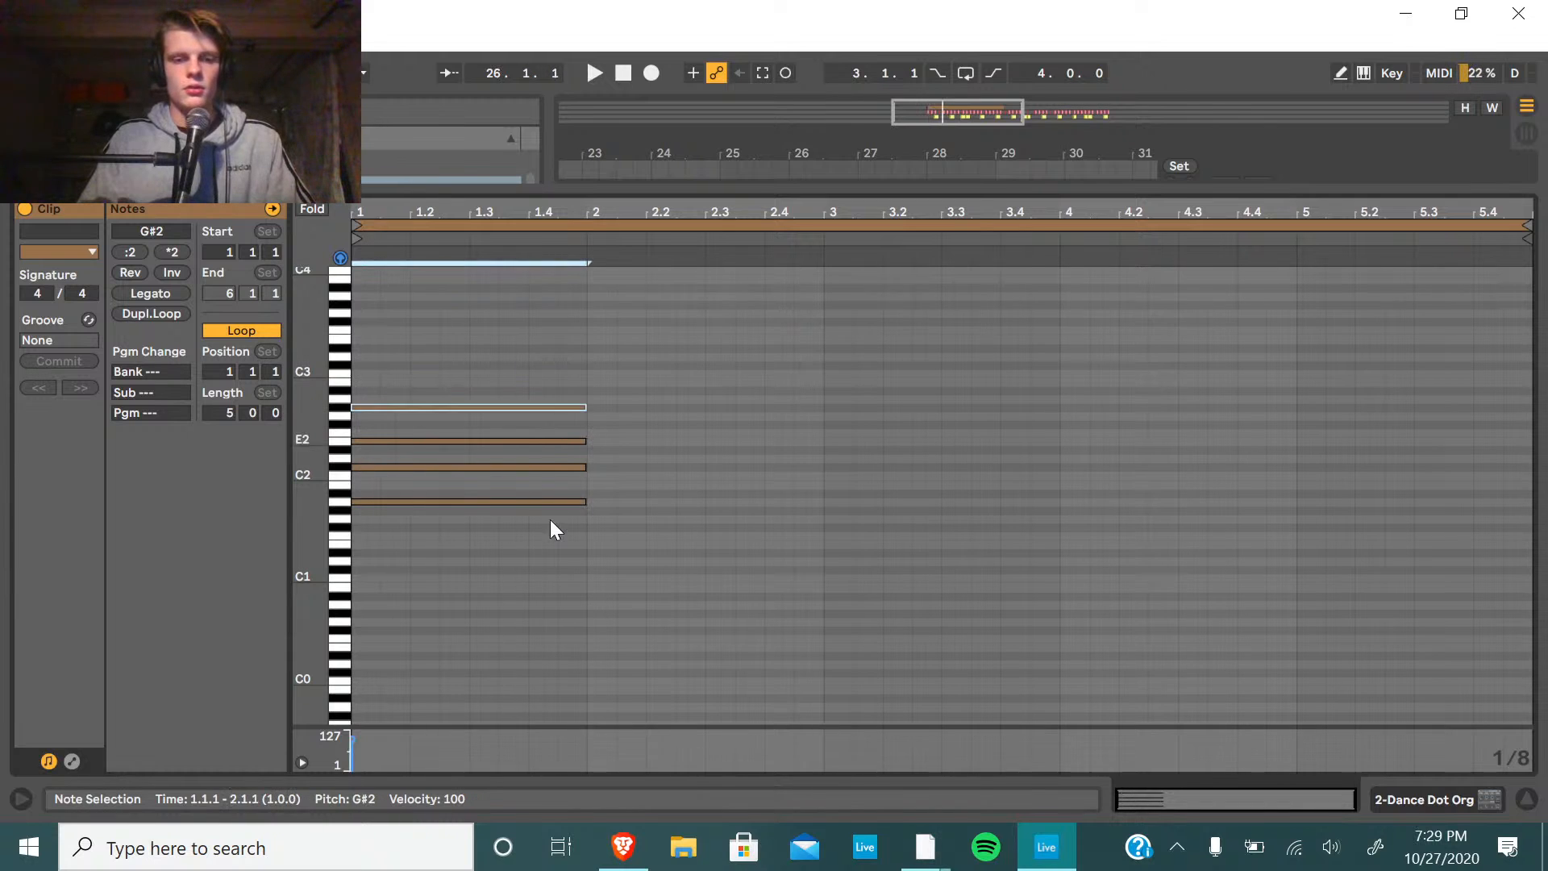
Try the chord's top note at G2, play the chord, and return the note to G#2.
{"action": "left_click_drag", "start_coordinate": [548, 521], "coordinate": [540, 362]}
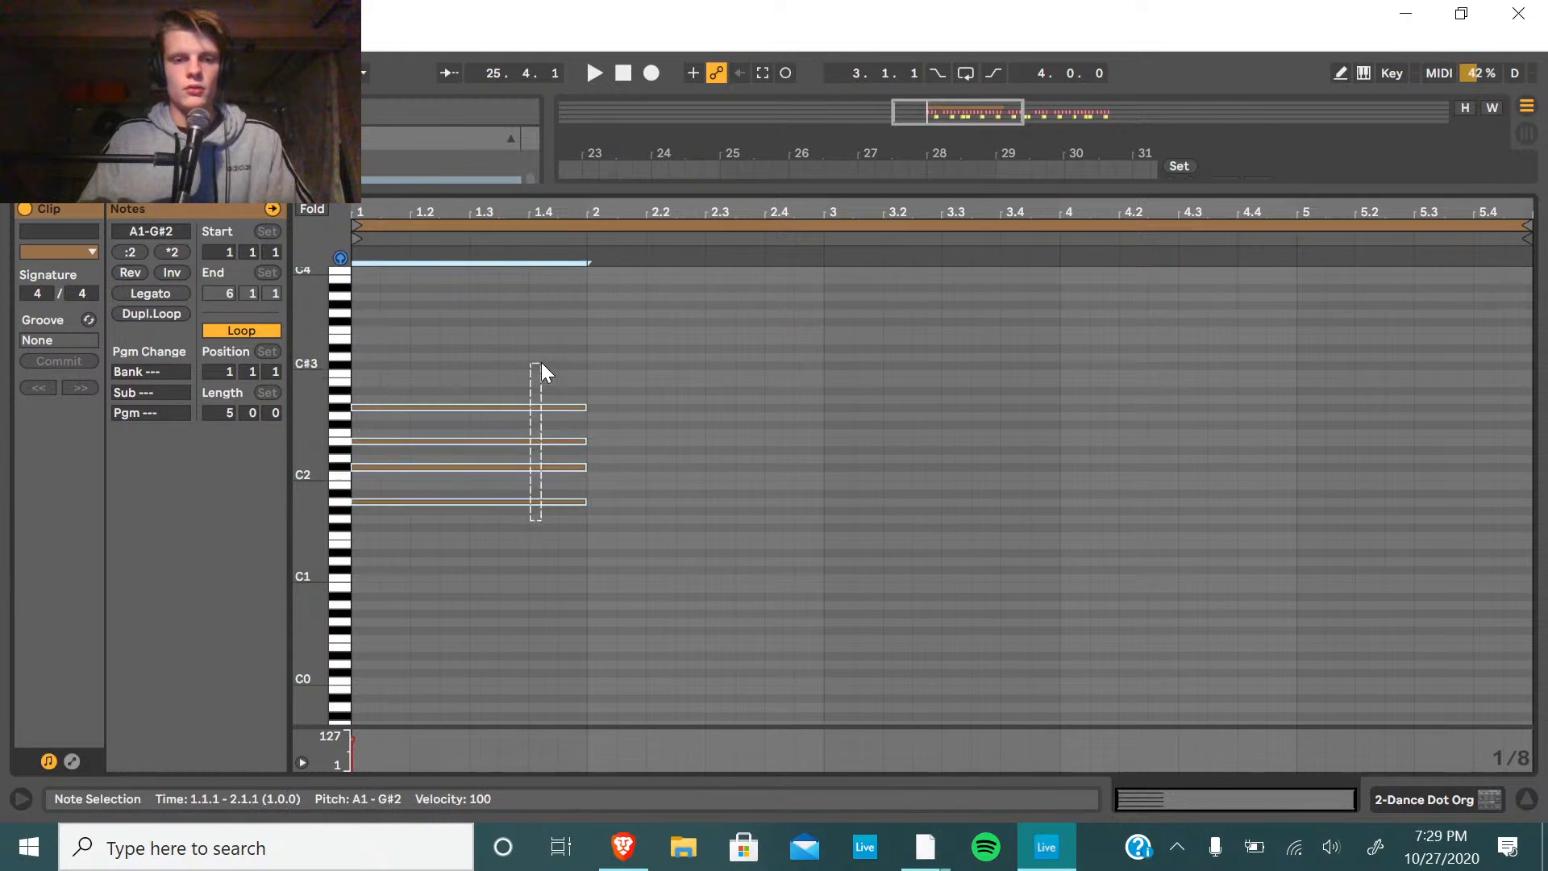
{"action": "left_click", "coordinate": [435, 407]}
{"action": "key", "text": "Up"}
{"action": "key", "text": "Down"}
{"action": "key", "text": "Down"}
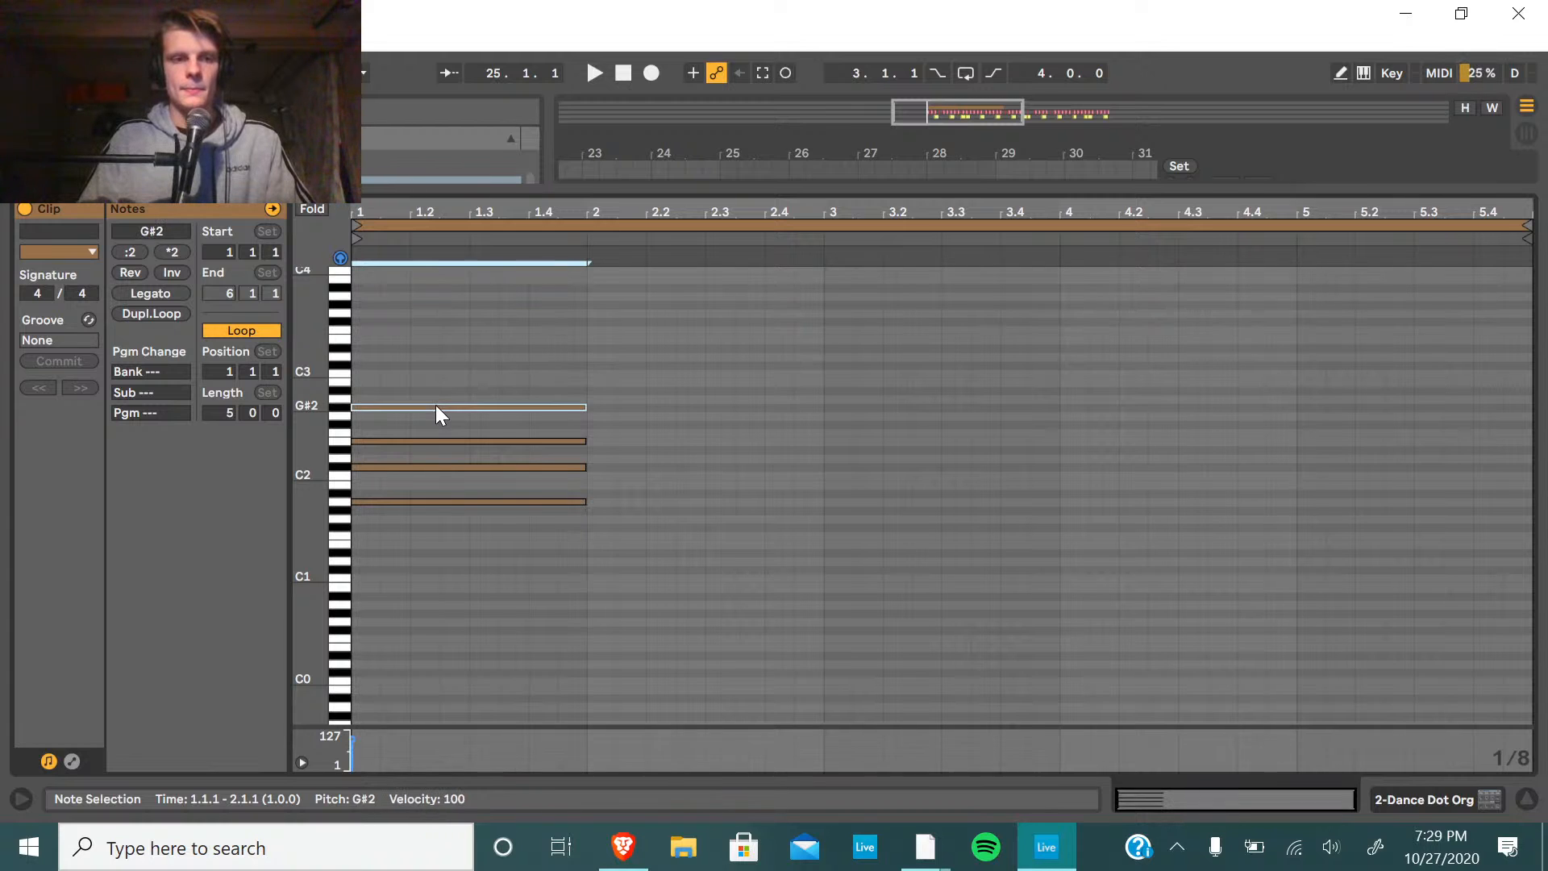
{"action": "mouse_move", "coordinate": [442, 403]}
{"action": "left_mouse_down"}
{"action": "mouse_move", "coordinate": [445, 552]}
{"action": "mouse_move", "coordinate": [433, 378]}
{"action": "left_mouse_up"}
{"action": "key", "text": "space"}
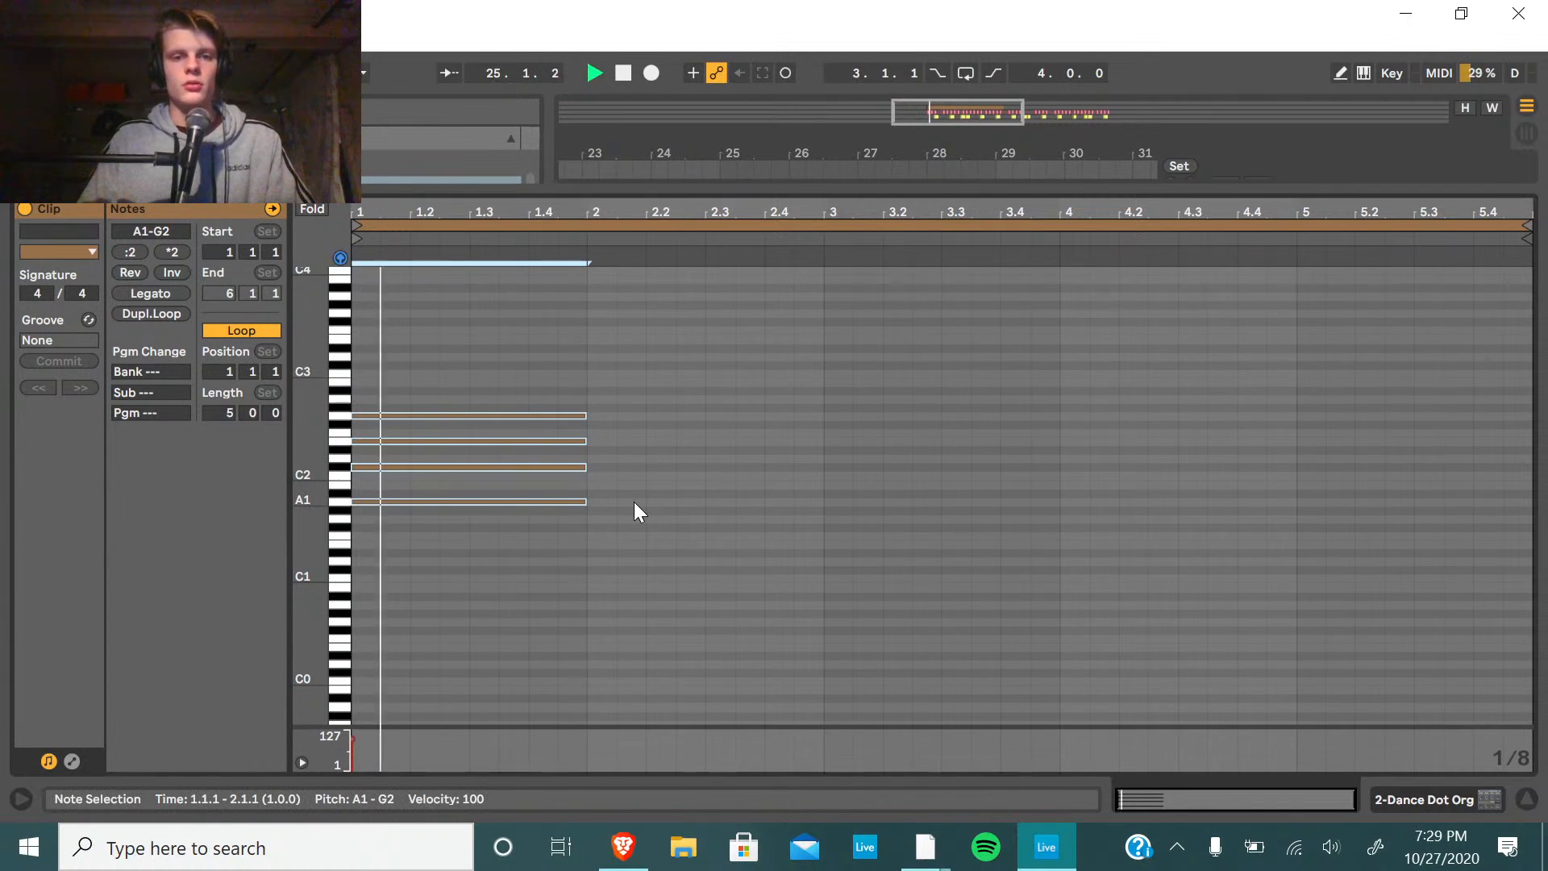
{"action": "left_click", "coordinate": [413, 414]}
{"action": "key", "text": "Up"}
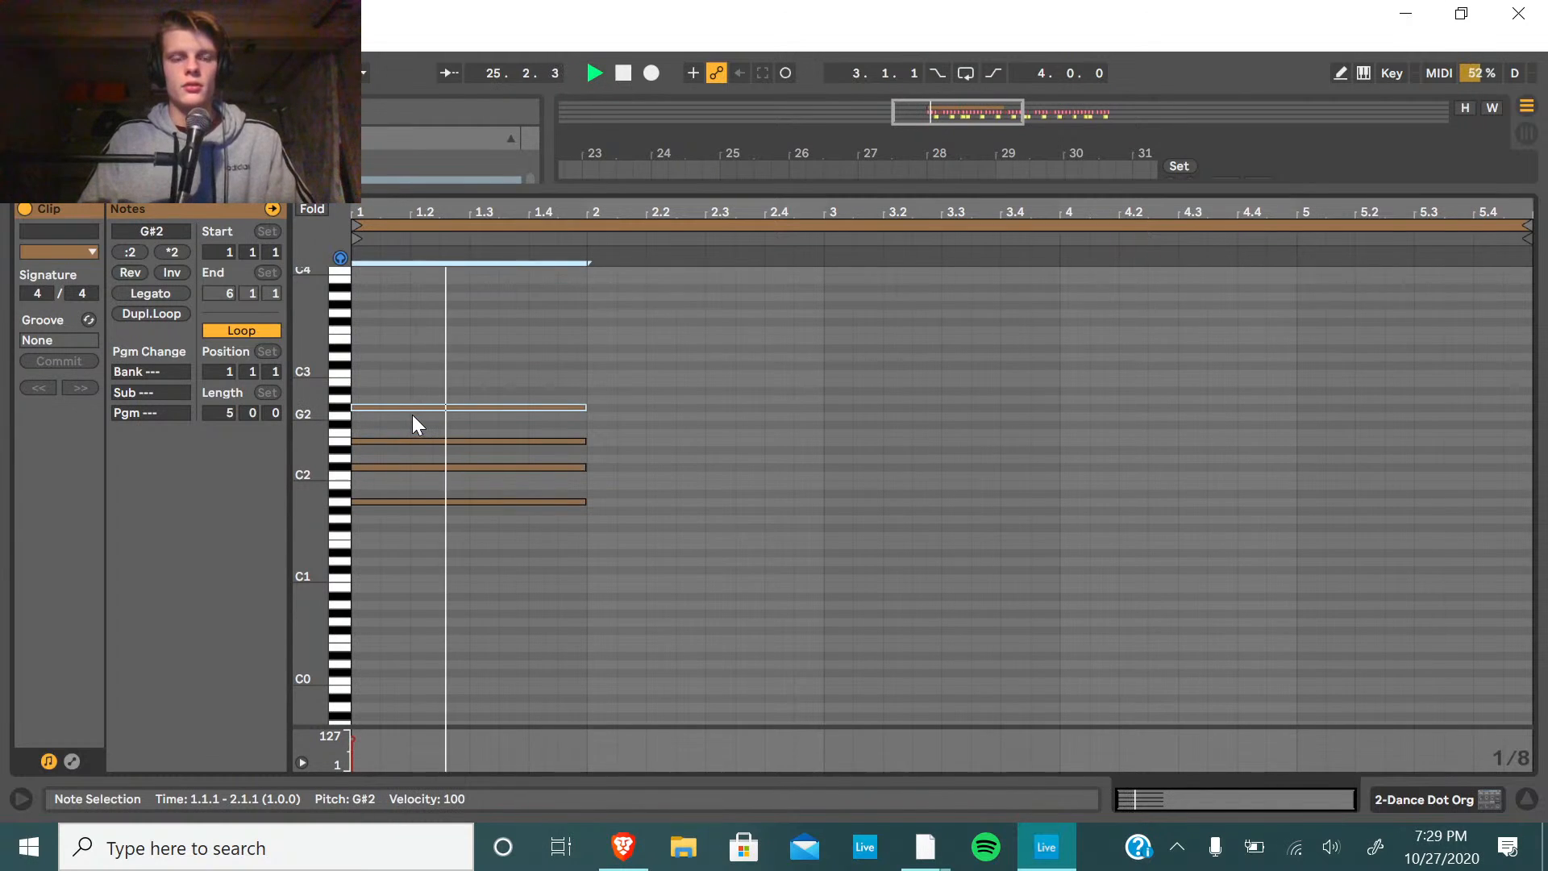
{"action": "key", "text": "space"}
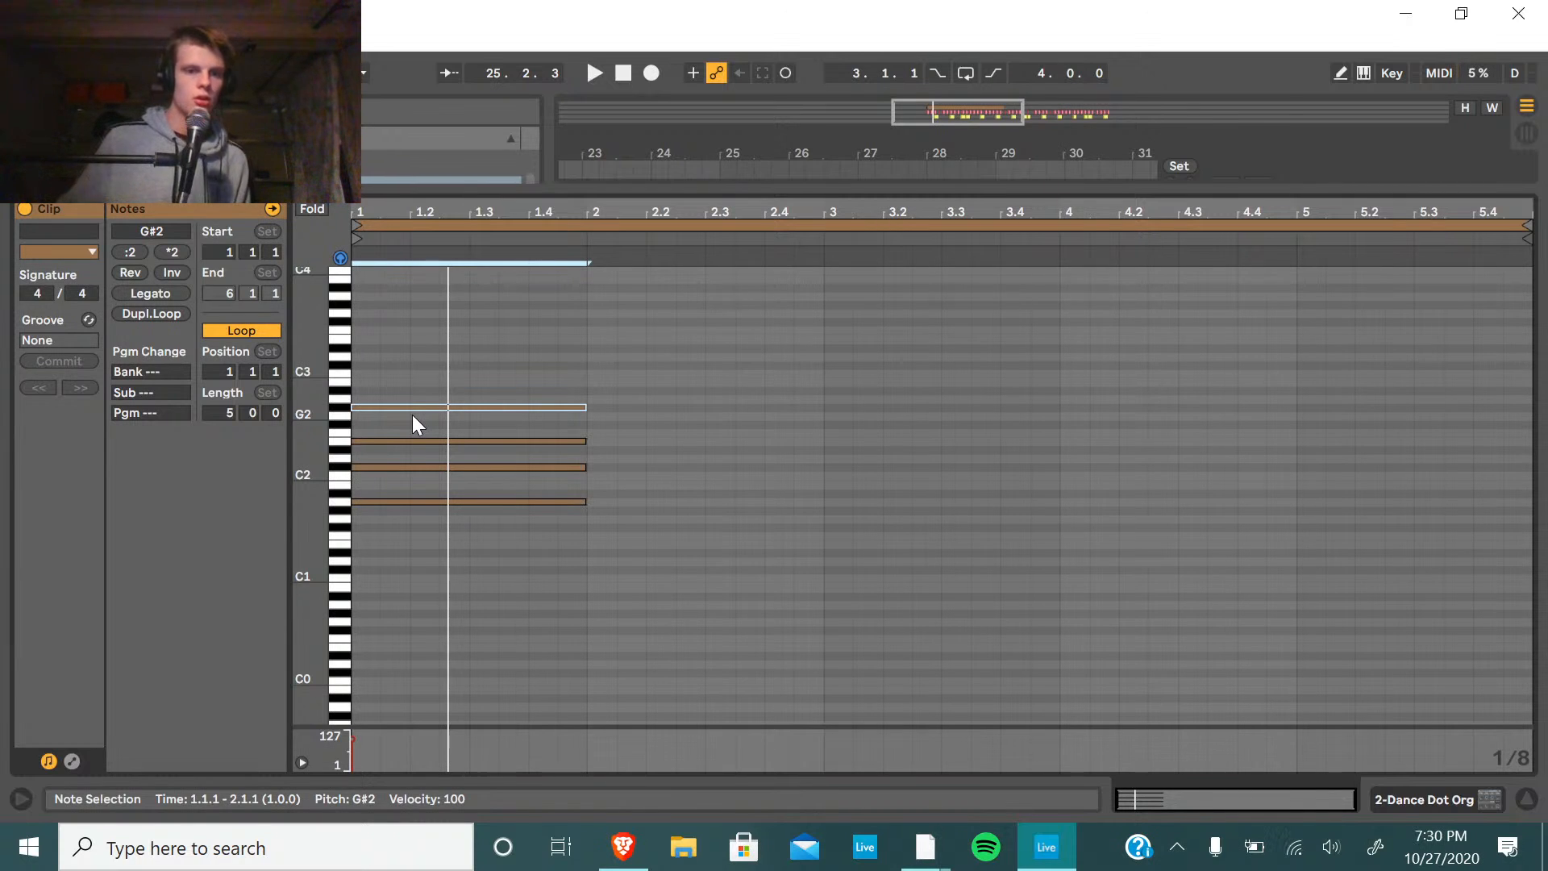
Raise the first bar's C#2 note to G2.
{"action": "key", "text": "Down"}
{"action": "key", "text": "Down"}
{"action": "key", "text": "Down"}
{"action": "key", "text": "Down"}
{"action": "key", "text": "Down"}
{"action": "key", "text": "Down"}
{"action": "key", "text": "Down"}
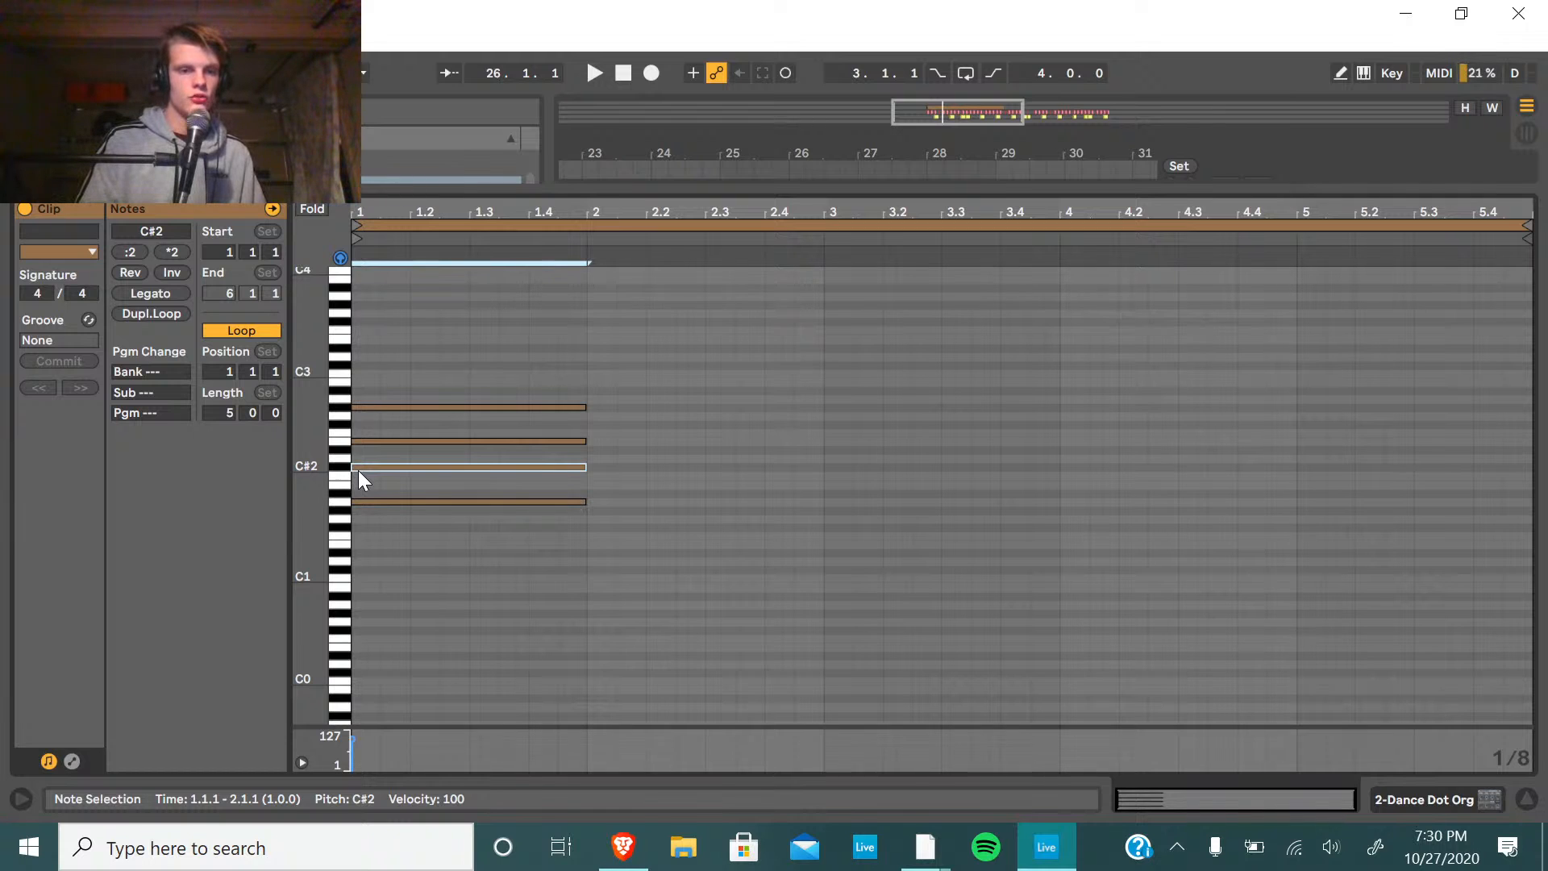
{"action": "key", "text": "Up"}
{"action": "key", "text": "Up"}
{"action": "key", "text": "Up"}
{"action": "key", "text": "Up"}
{"action": "key", "text": "Up"}
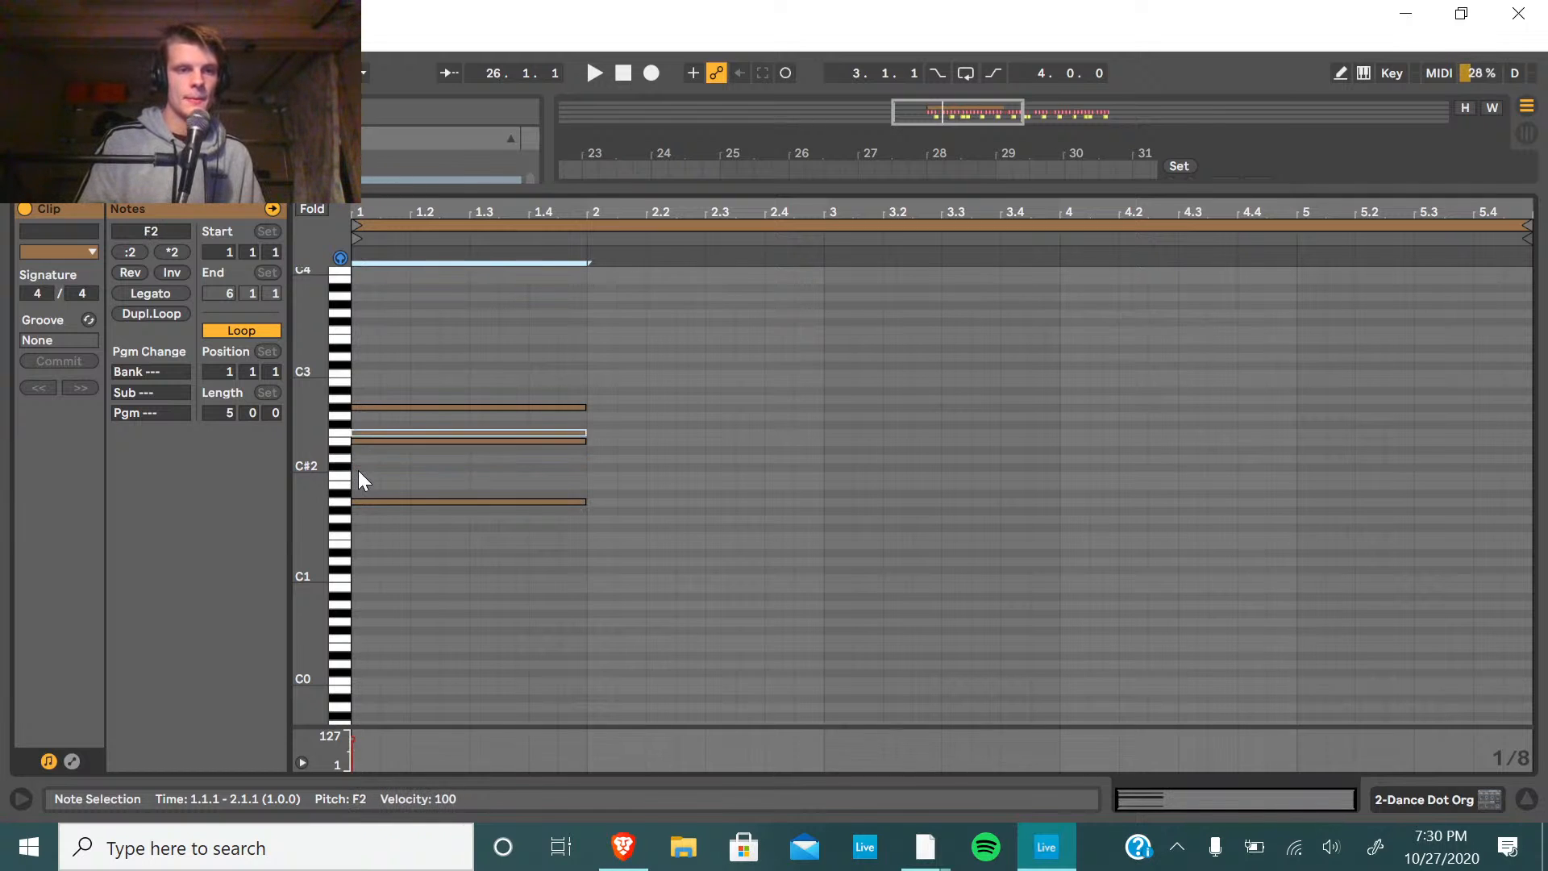
{"action": "key", "text": "Up"}
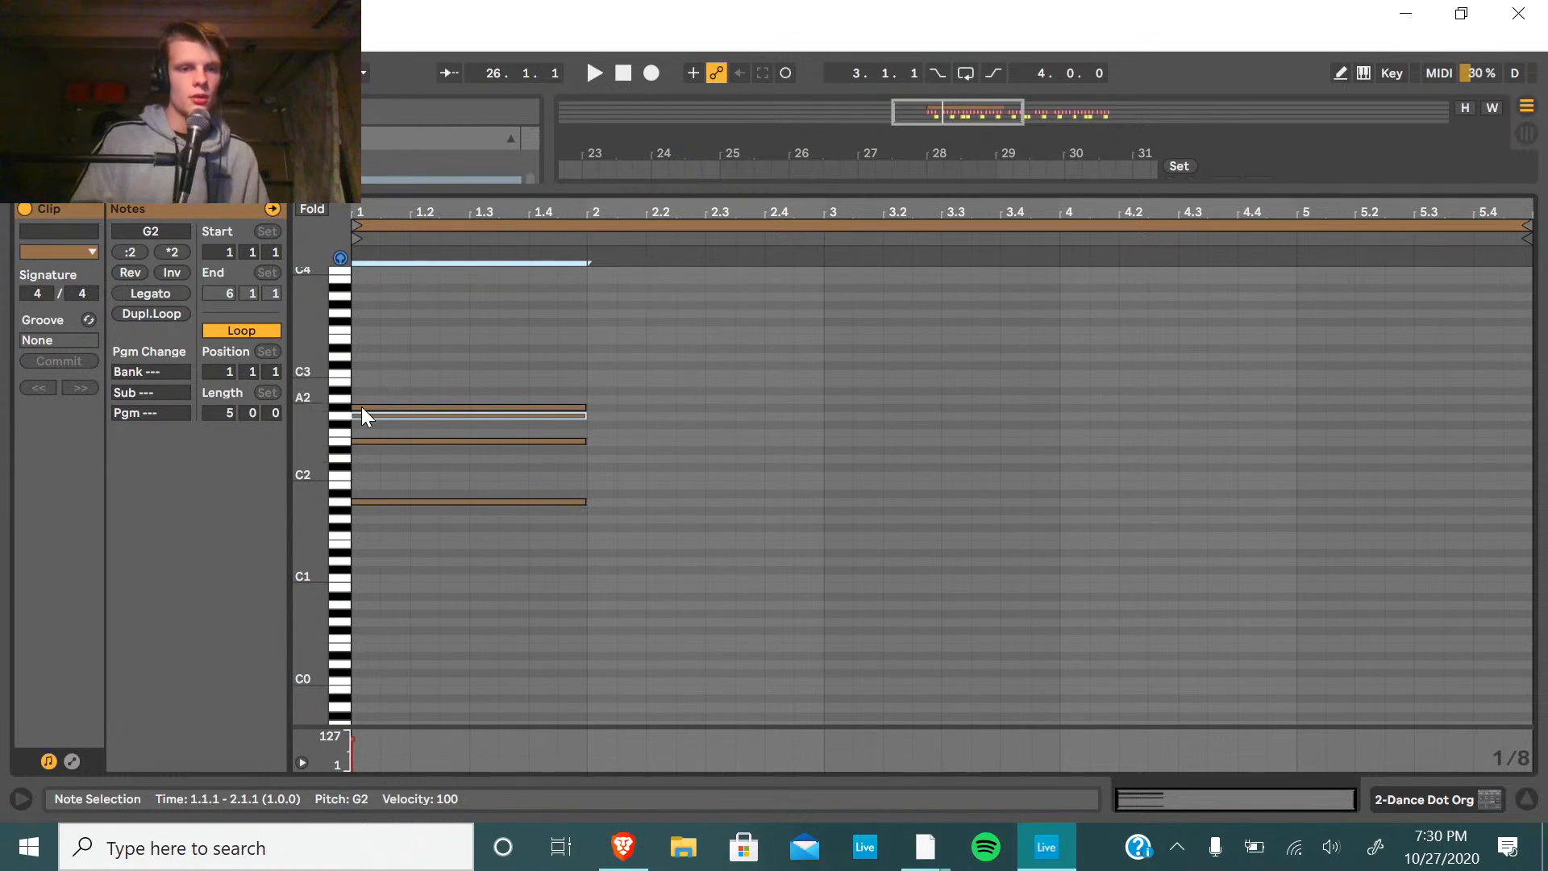
Raise the first bar's E2 note to C3.
{"action": "left_click", "coordinate": [361, 406]}
{"action": "left_click", "coordinate": [363, 440]}
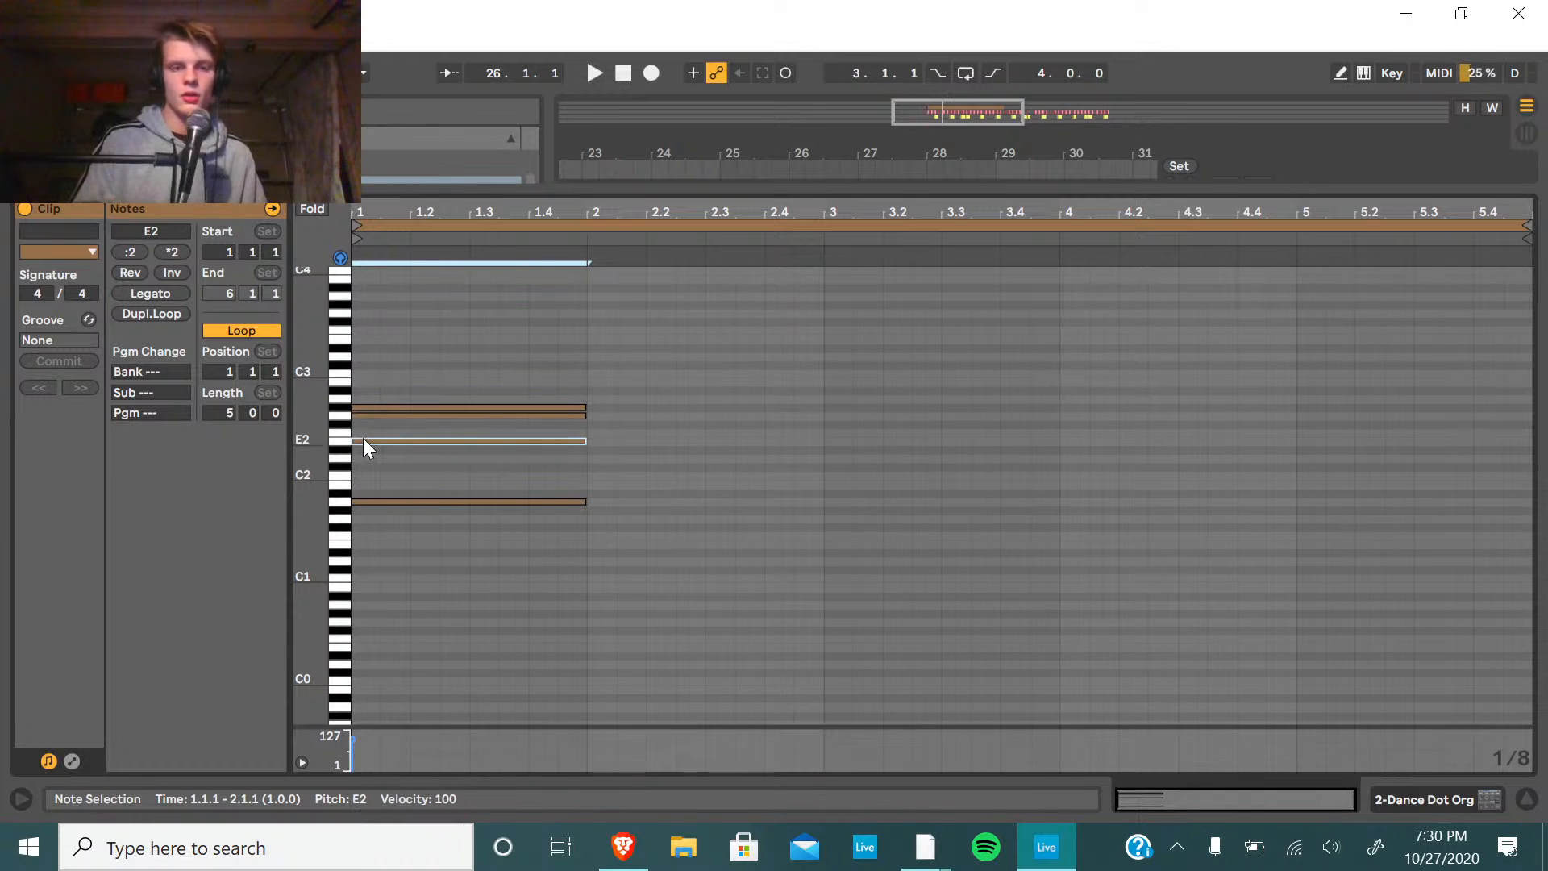
{"action": "key", "text": "Up"}
{"action": "key", "text": "Up"}
{"action": "key", "text": "Up"}
{"action": "key", "text": "Up"}
{"action": "key", "text": "Up"}
{"action": "key", "text": "Up"}
{"action": "key", "text": "Up"}
{"action": "key", "text": "Up"}
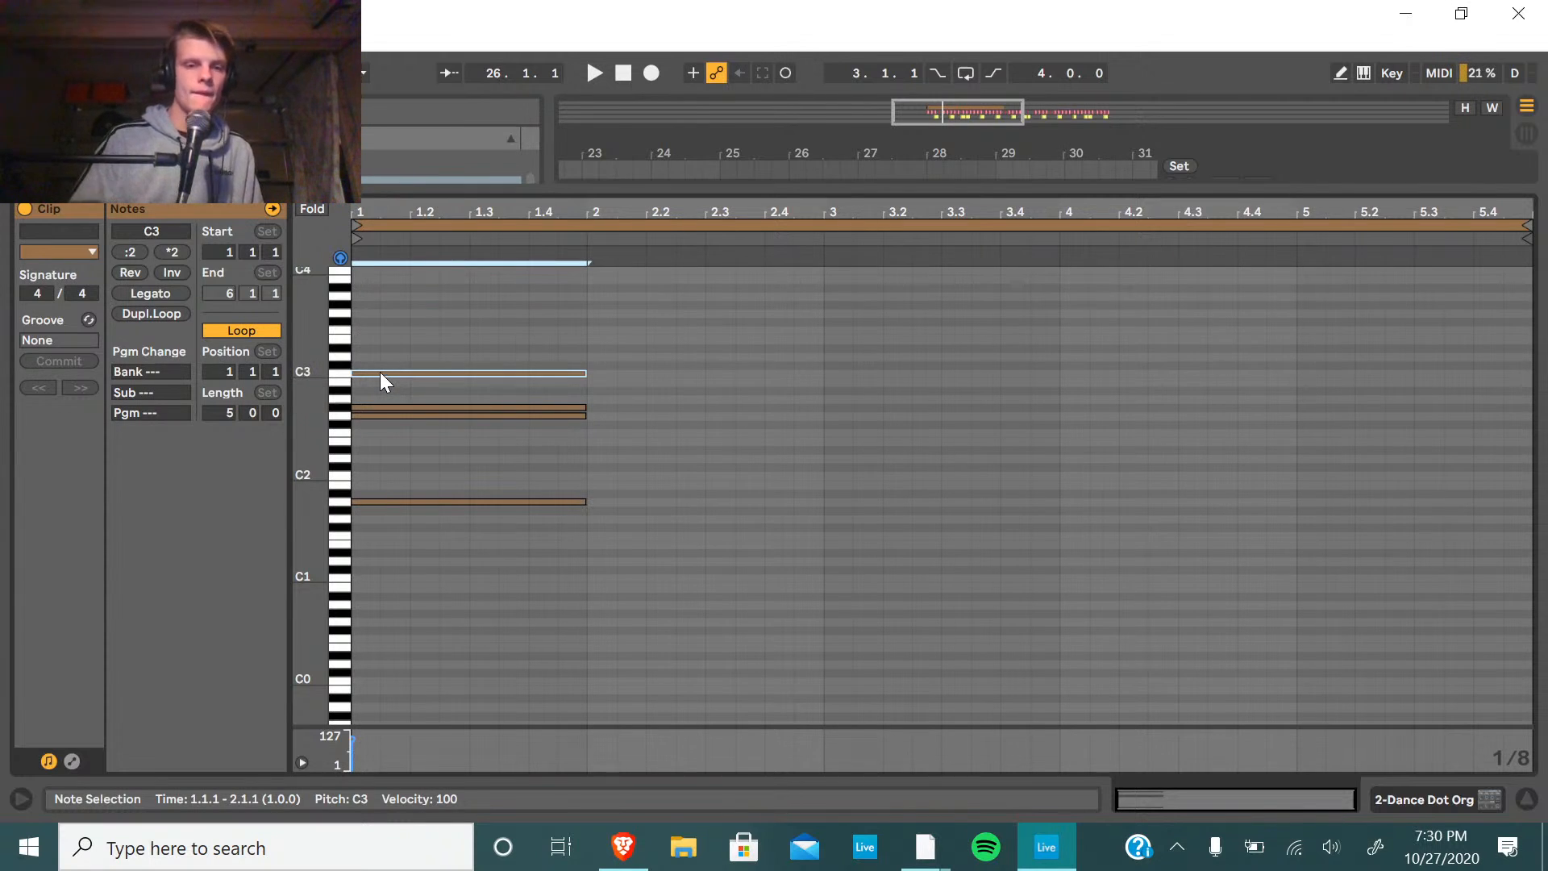
Raise the first bar's G#2 note to F3.
{"action": "left_click", "coordinate": [379, 408]}
{"action": "key", "text": "Up"}
{"action": "key", "text": "Up"}
{"action": "key", "text": "Up"}
{"action": "key", "text": "Up"}
{"action": "key", "text": "Up"}
{"action": "key", "text": "Up"}
{"action": "key", "text": "Up"}
{"action": "key", "text": "Up"}
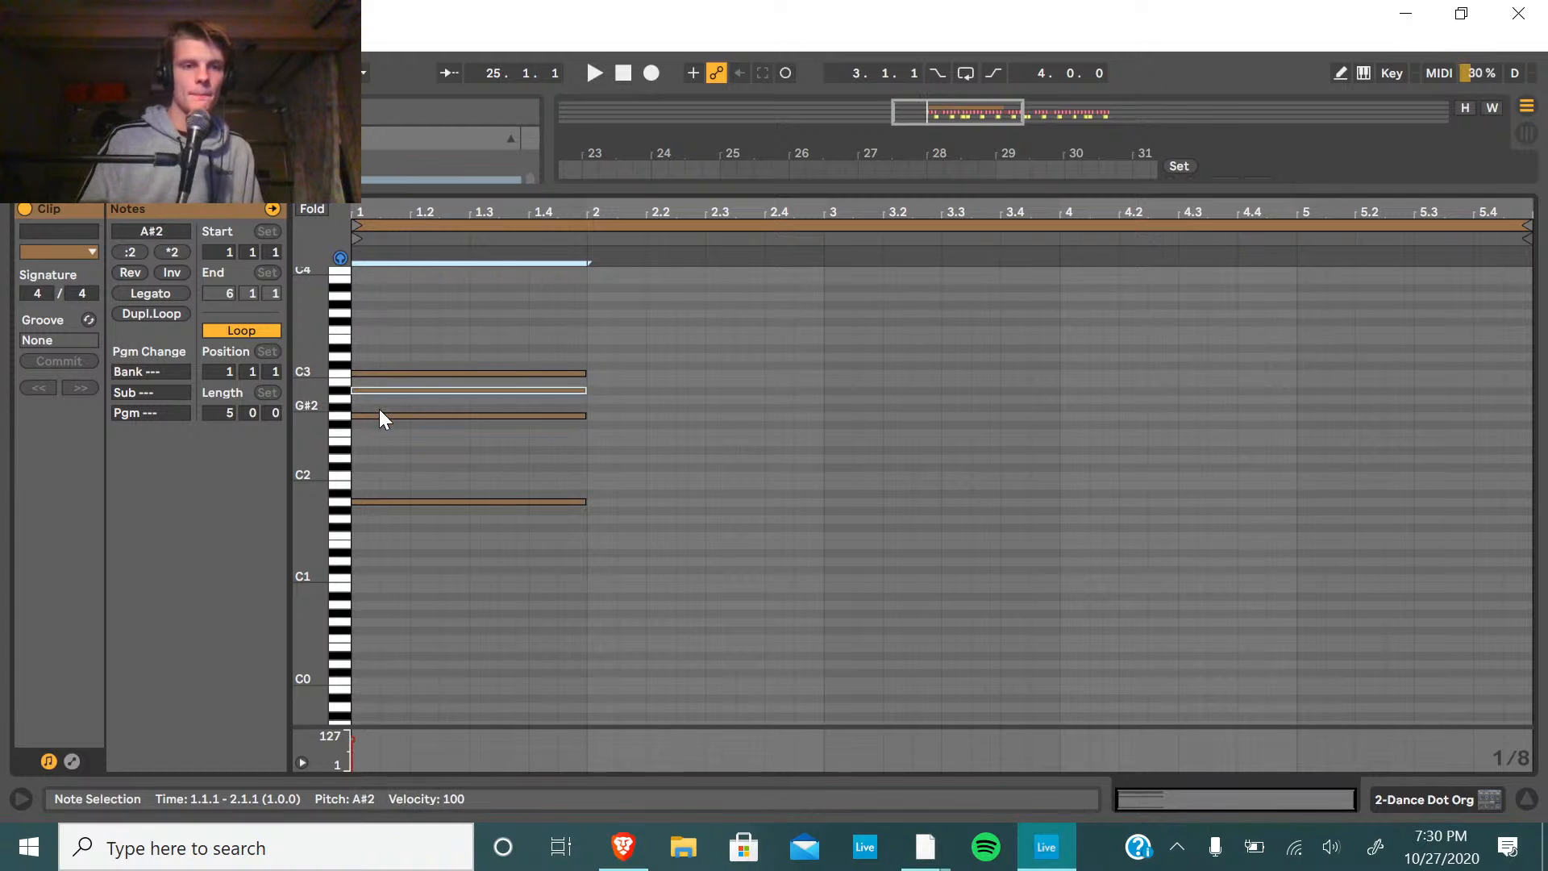
{"action": "key", "text": "Up"}
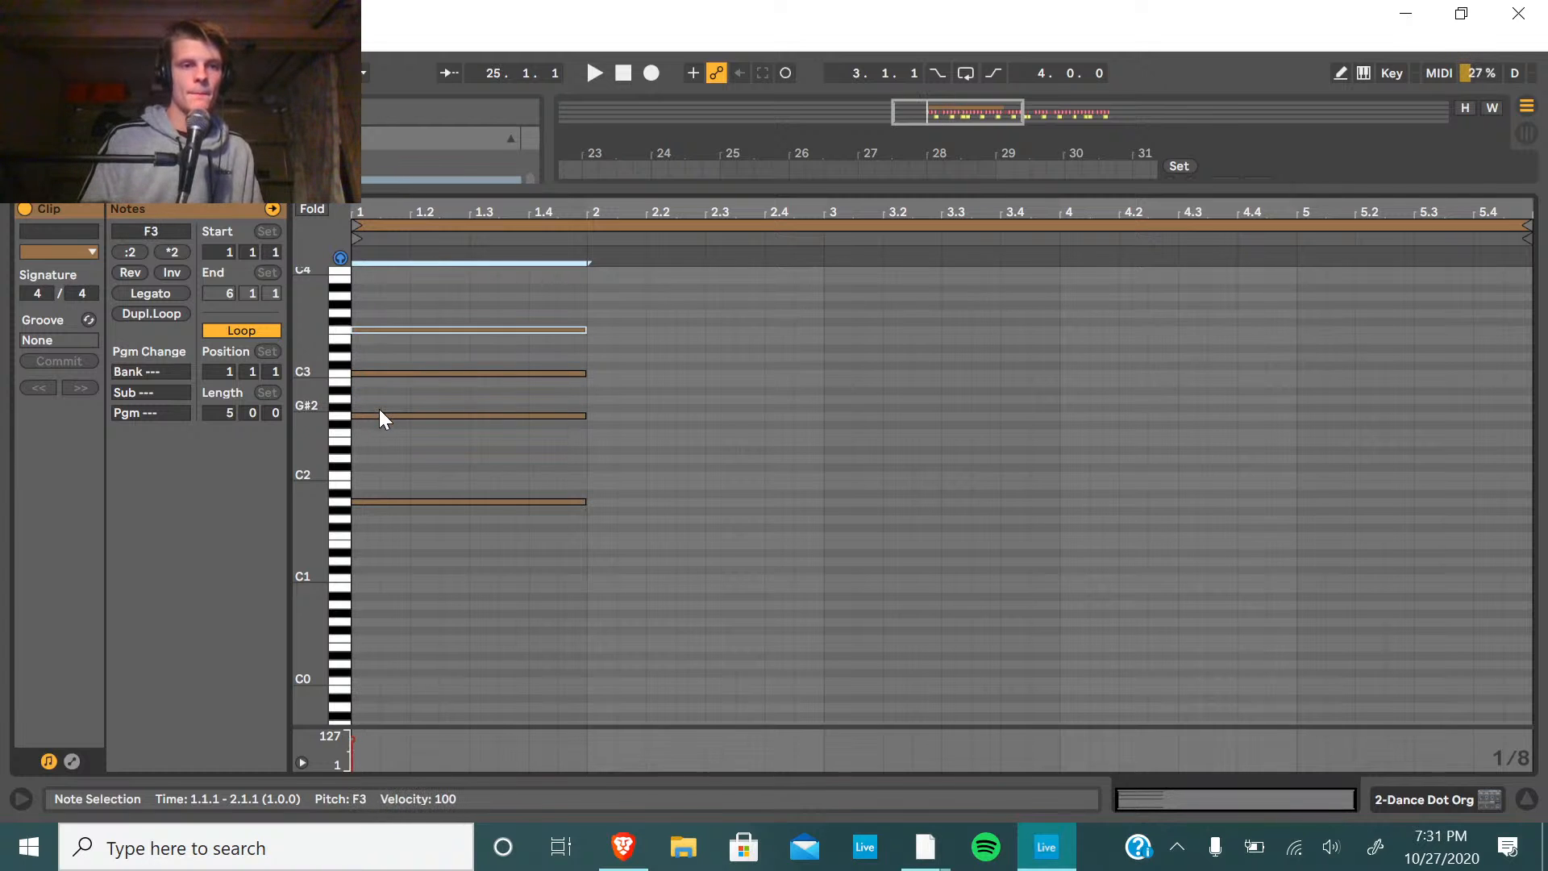
Select all four notes of the first-bar chord, from A1 to F3, to audition them together.
{"action": "left_click", "coordinate": [376, 466]}
{"action": "left_click_drag", "start_coordinate": [414, 287], "coordinate": [414, 287]}
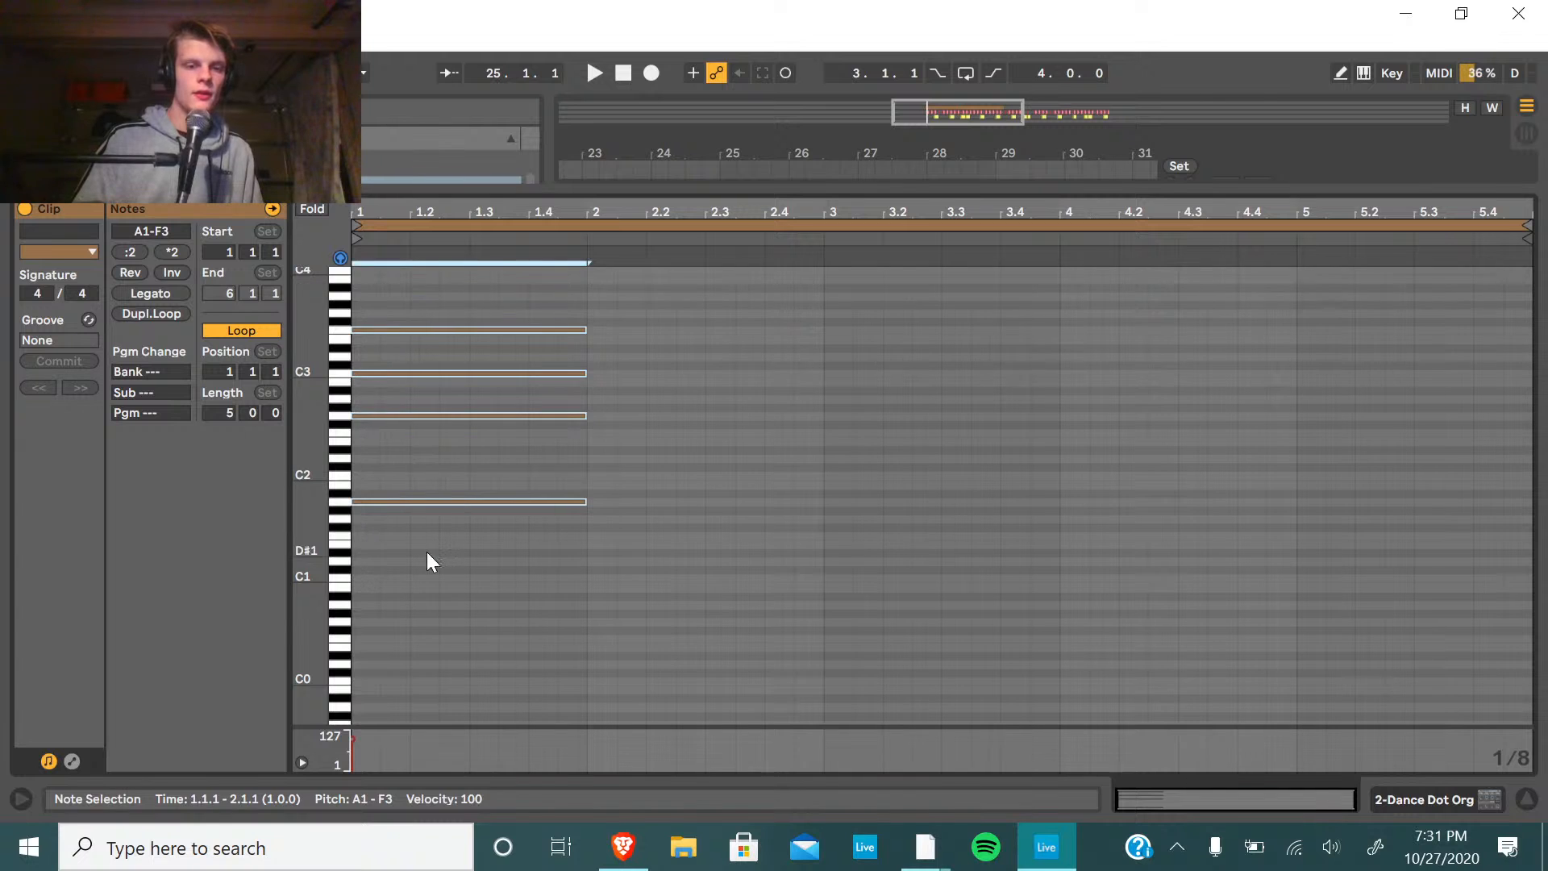
{"action": "left_click_drag", "start_coordinate": [427, 552], "coordinate": [417, 264]}
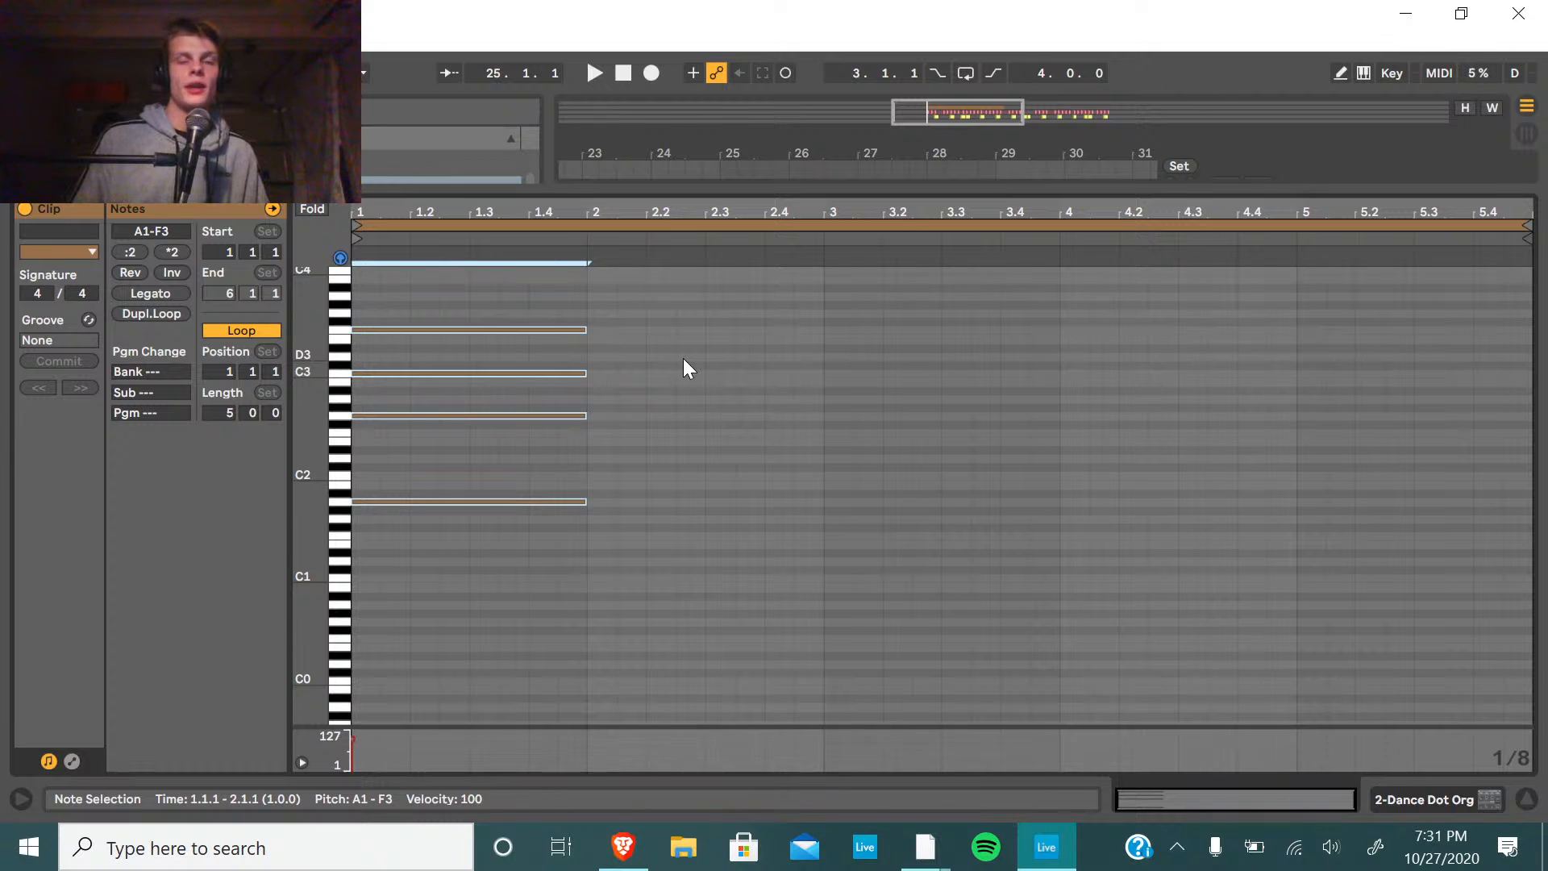
{"action": "left_click", "coordinate": [492, 564]}
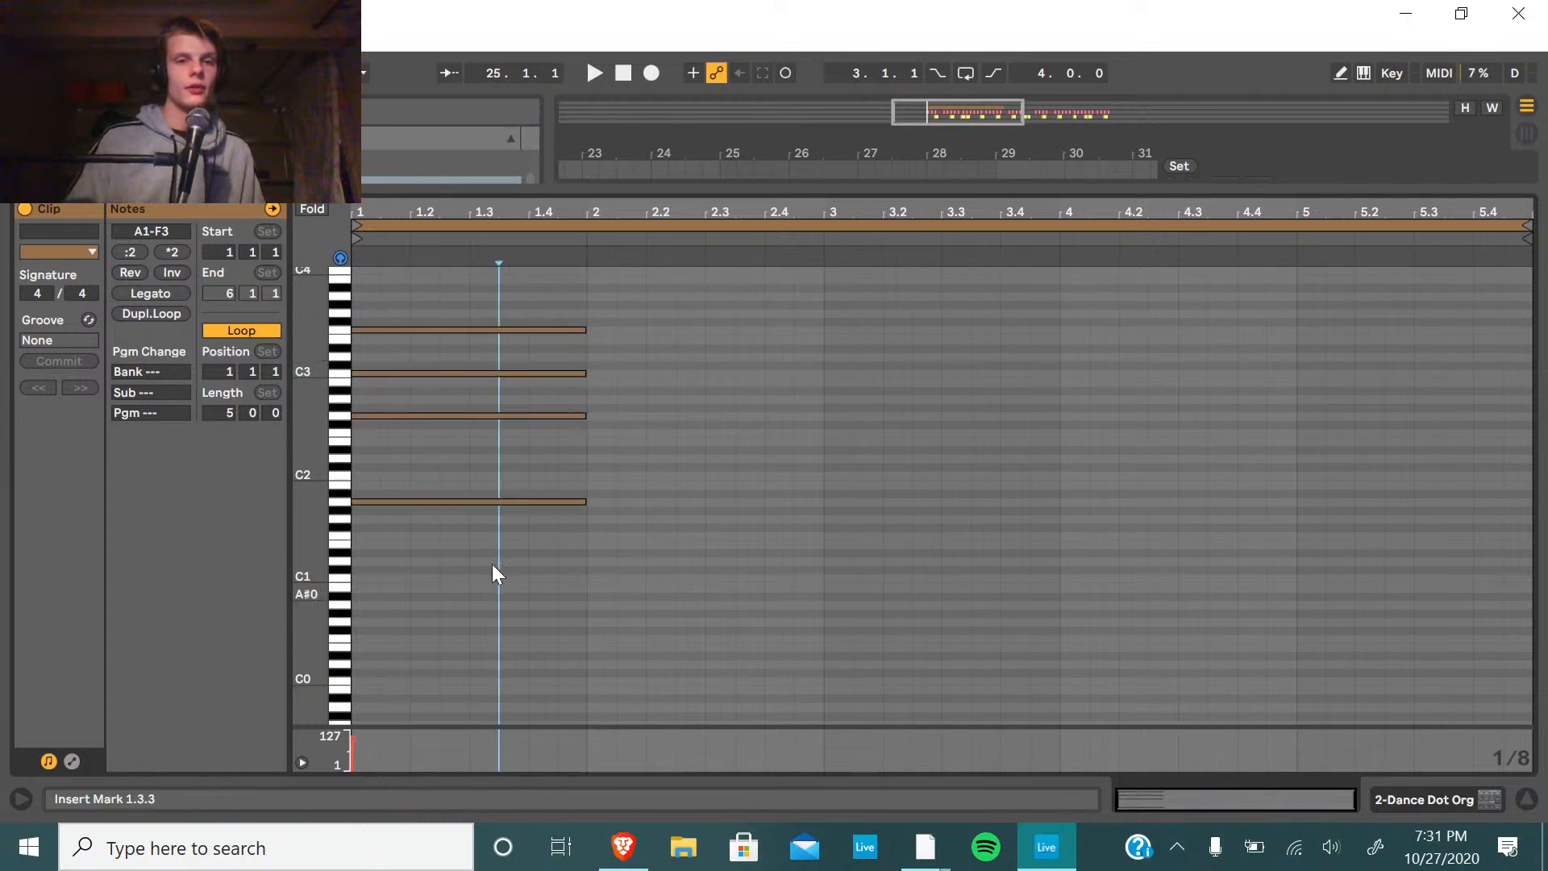
{"action": "left_click_drag", "start_coordinate": [488, 593], "coordinate": [560, 256]}
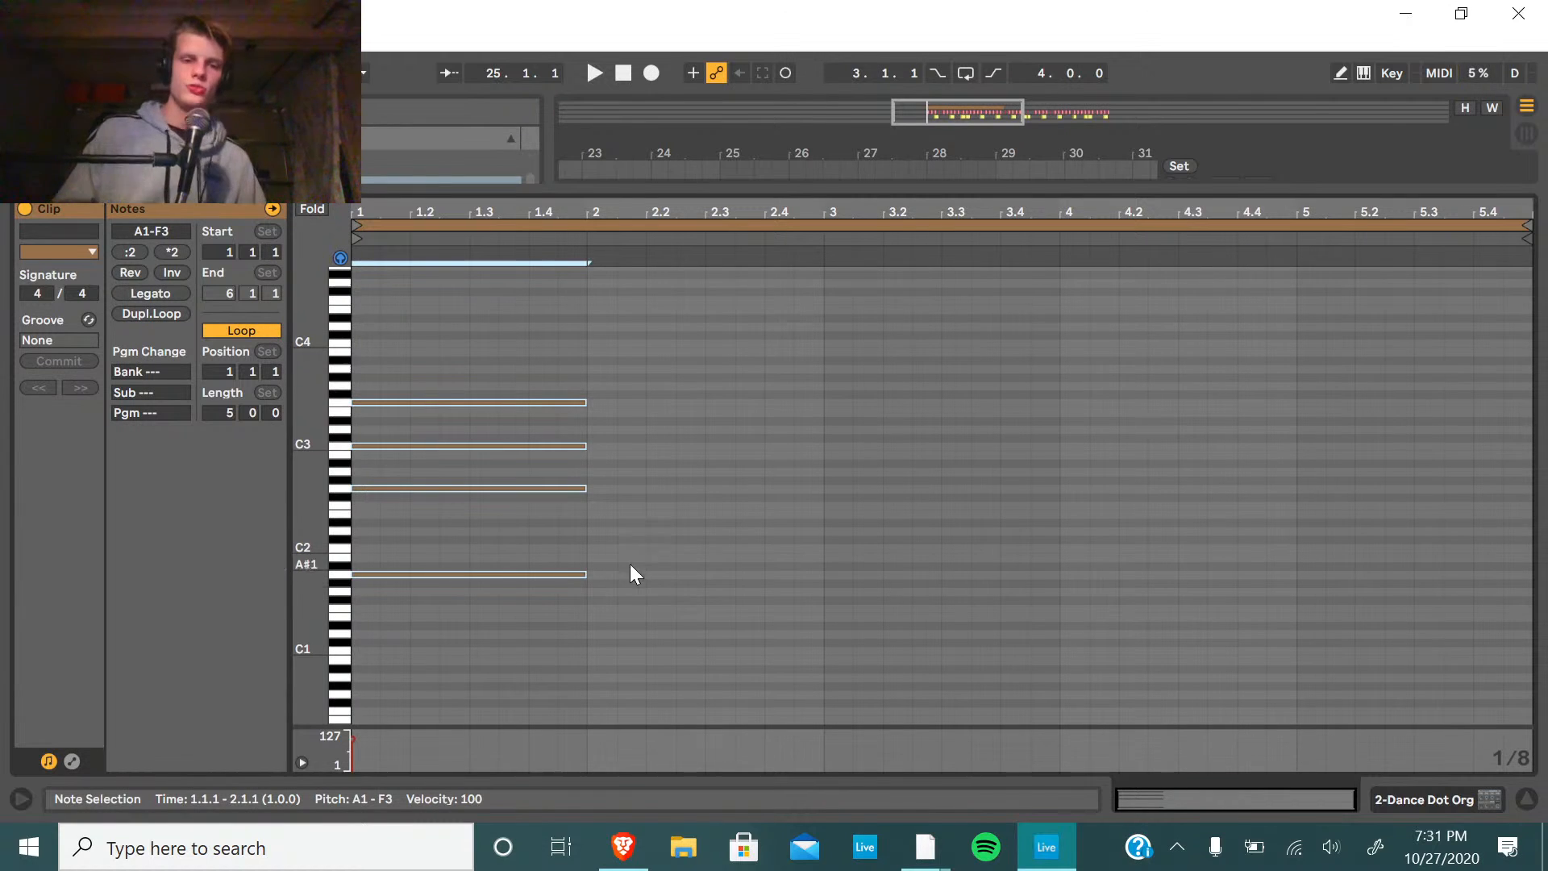
Add a D2 note at the start of the clip's second bar, compare it with neighbouring pitches, and extend it to one bar.
{"action": "double_click", "coordinate": [598, 530]}
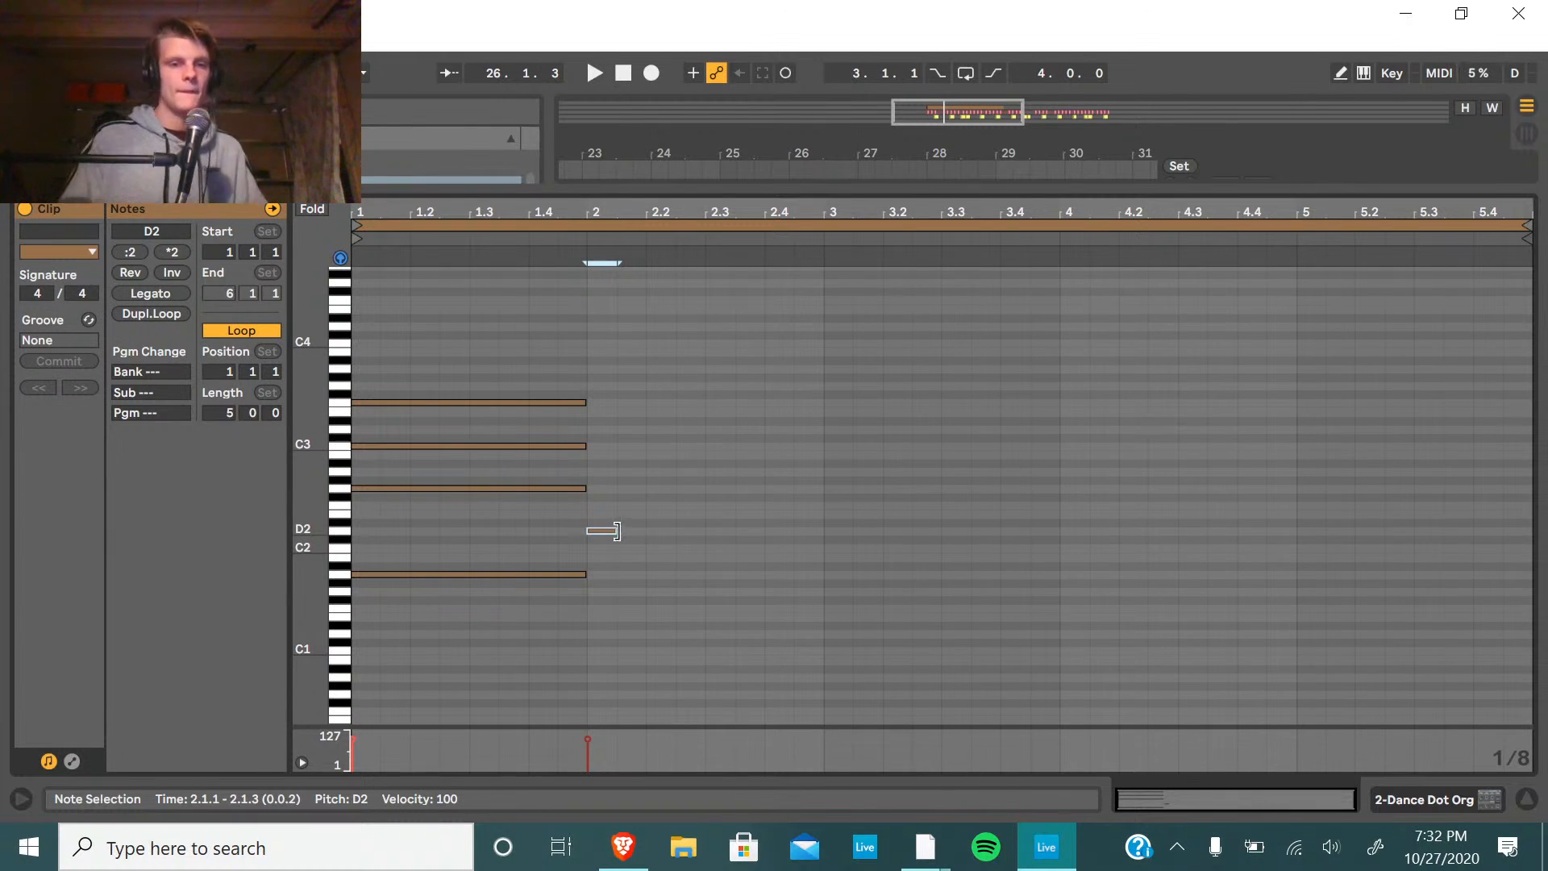
{"action": "left_click_drag", "start_coordinate": [599, 529], "coordinate": [600, 540]}
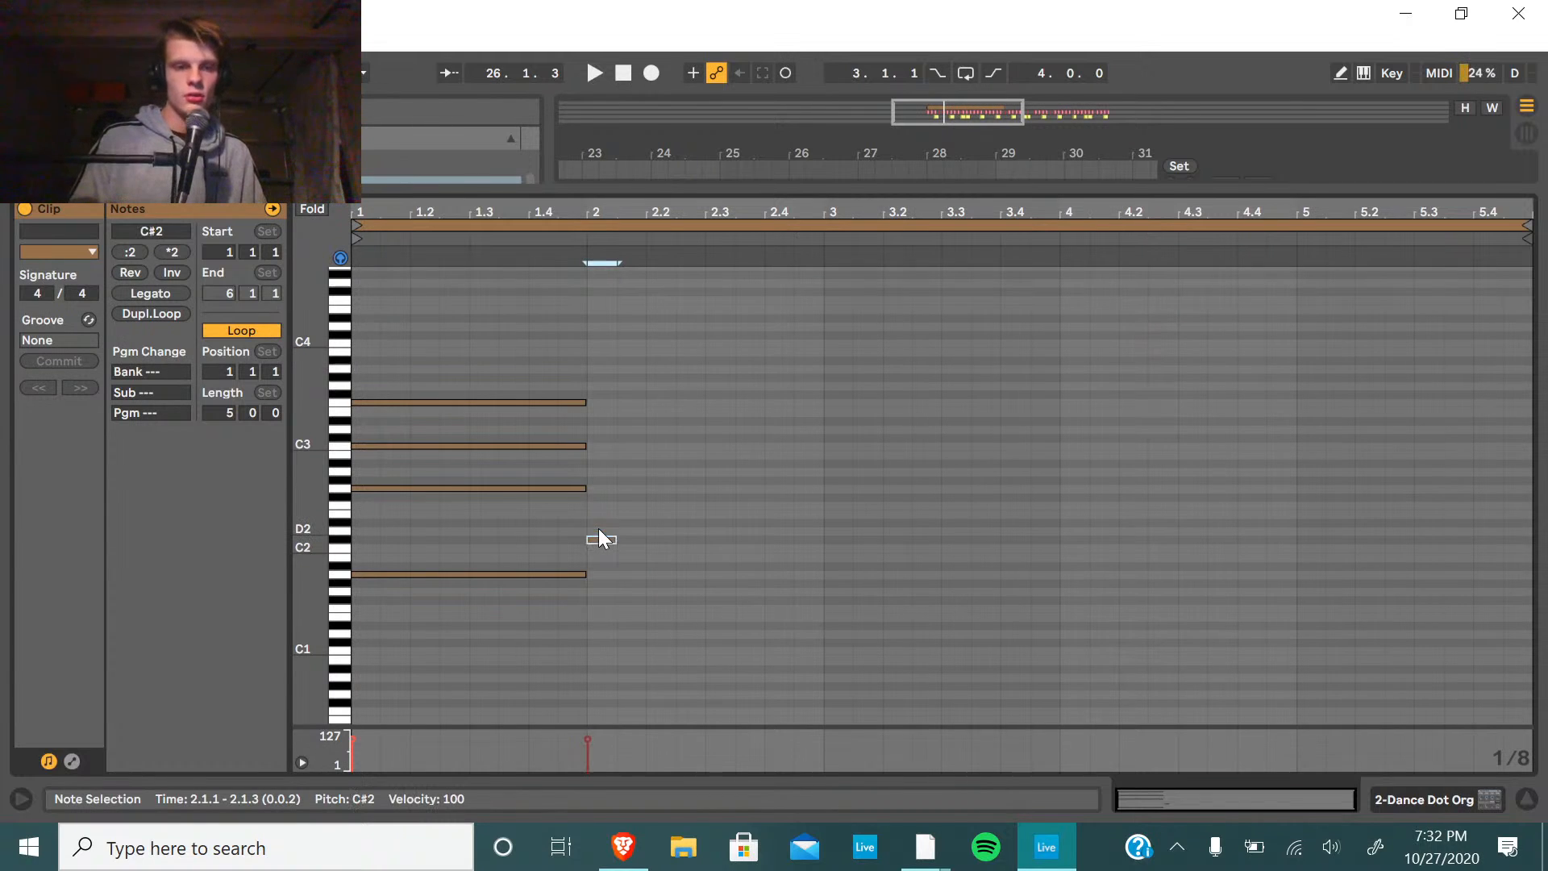
{"action": "key", "text": "Down"}
{"action": "key", "text": "Down"}
{"action": "key", "text": "Up"}
{"action": "key", "text": "Up"}
{"action": "key", "text": "Up"}
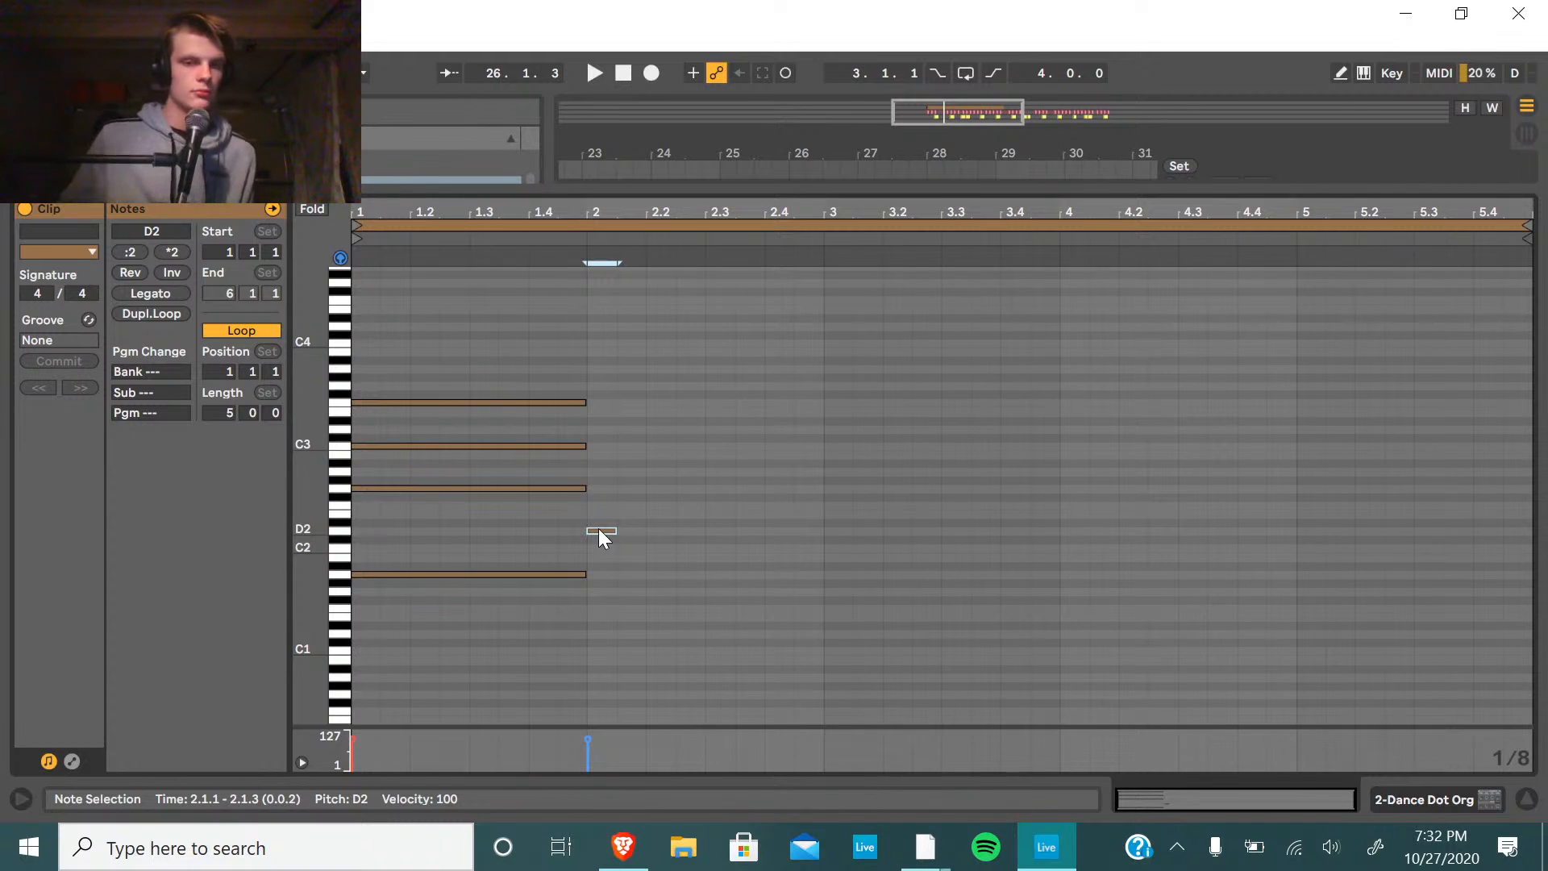
{"action": "left_click", "coordinate": [548, 574]}
{"action": "left_click", "coordinate": [606, 530]}
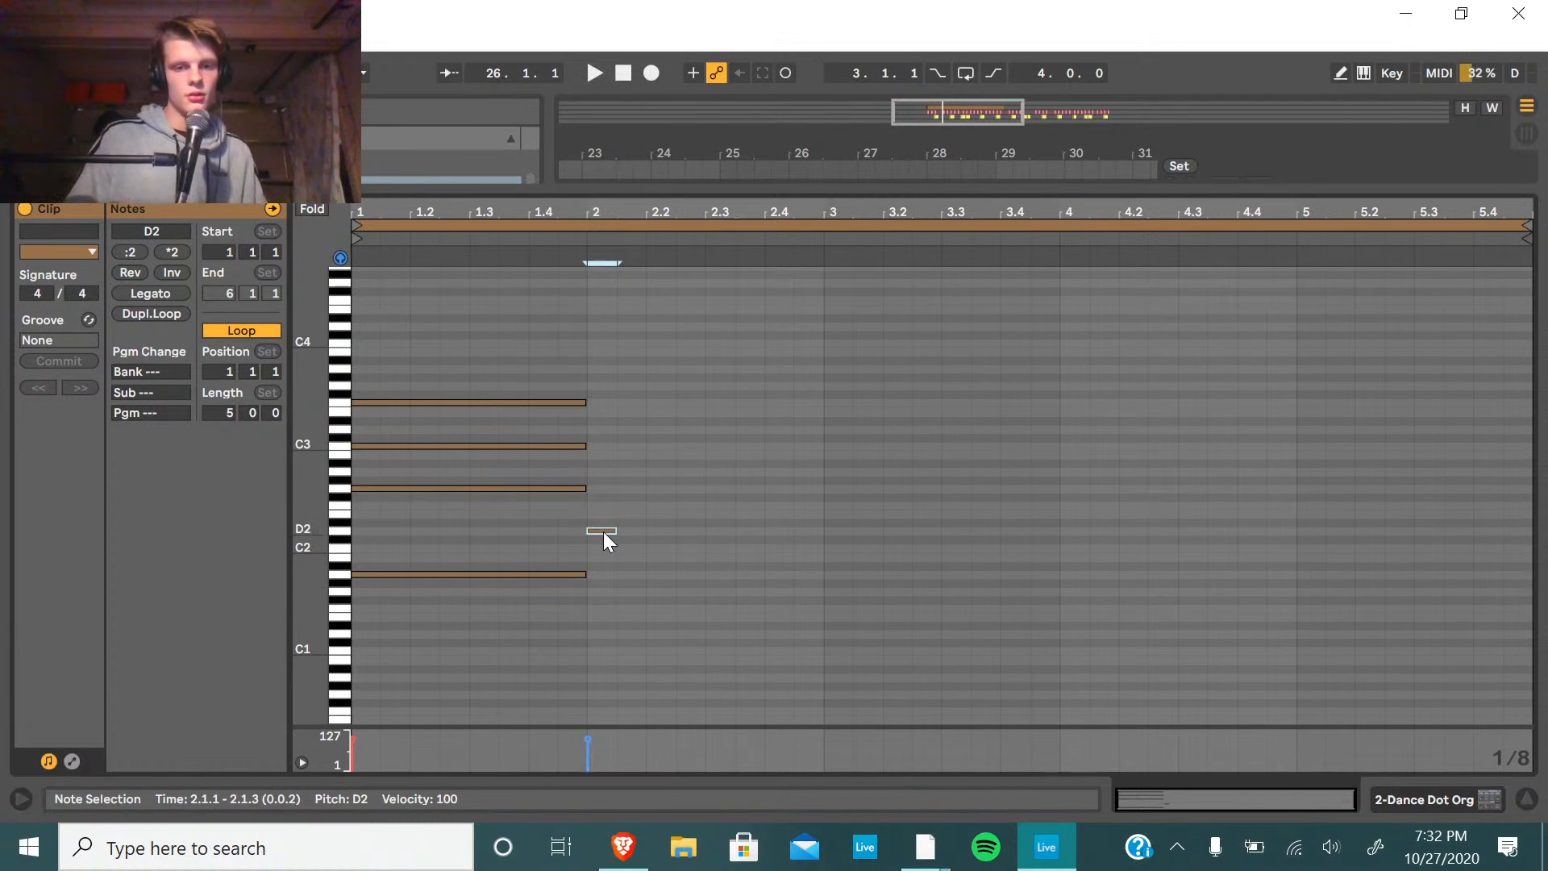
{"action": "left_click_drag", "start_coordinate": [620, 531], "coordinate": [824, 550]}
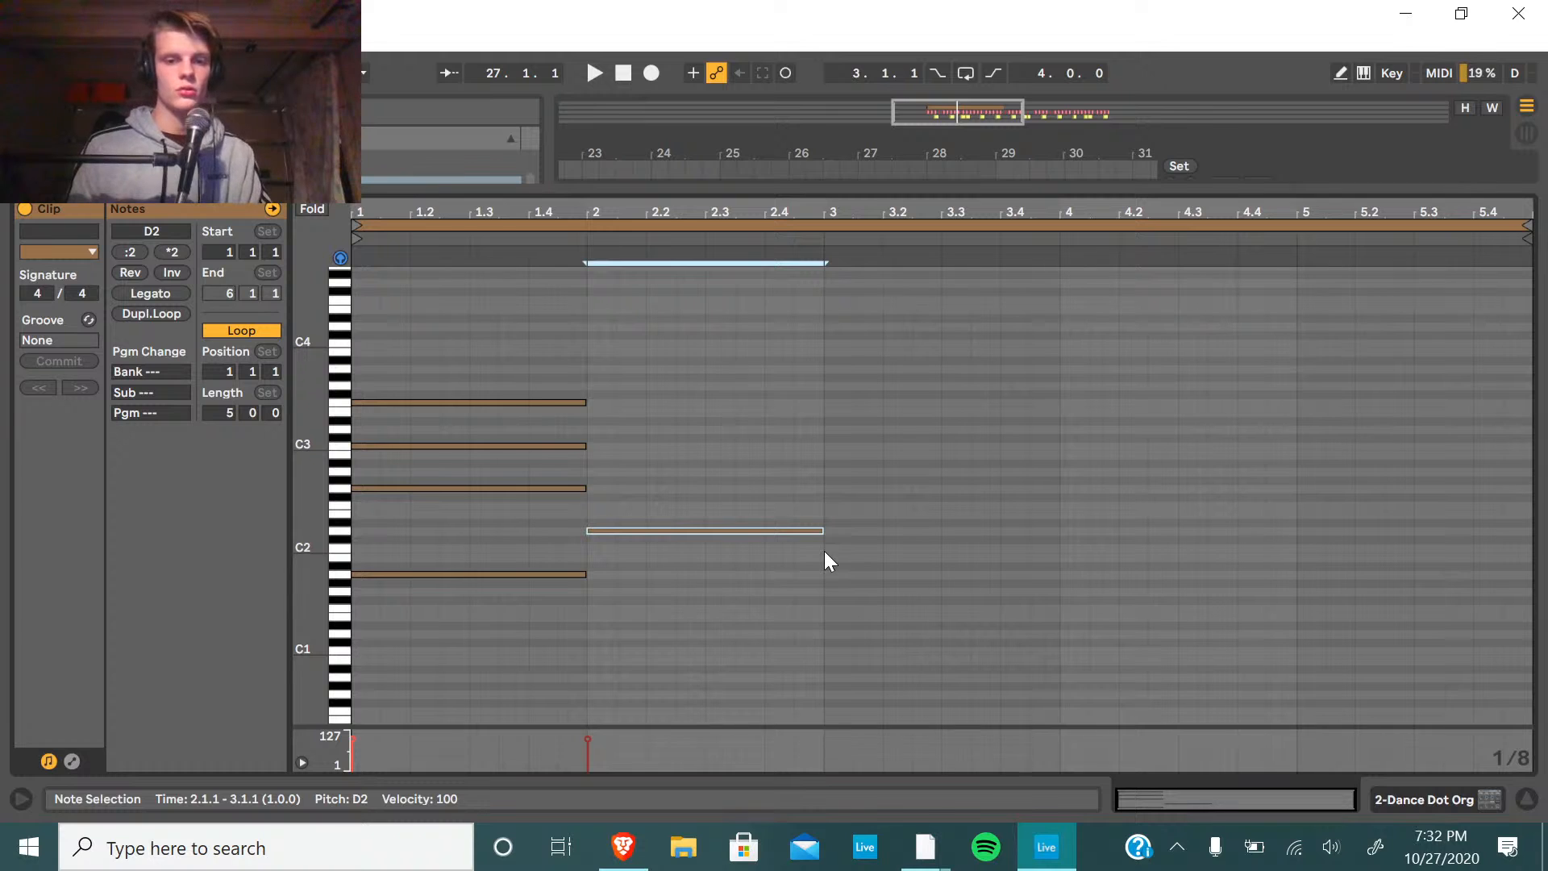
Copy the second bar's D2 note up to A2 and select both notes to audition them.
{"action": "left_click_drag", "start_coordinate": [773, 530], "coordinate": [768, 485]}
{"action": "left_click", "coordinate": [734, 431]}
{"action": "left_click_drag", "start_coordinate": [732, 435], "coordinate": [664, 600]}
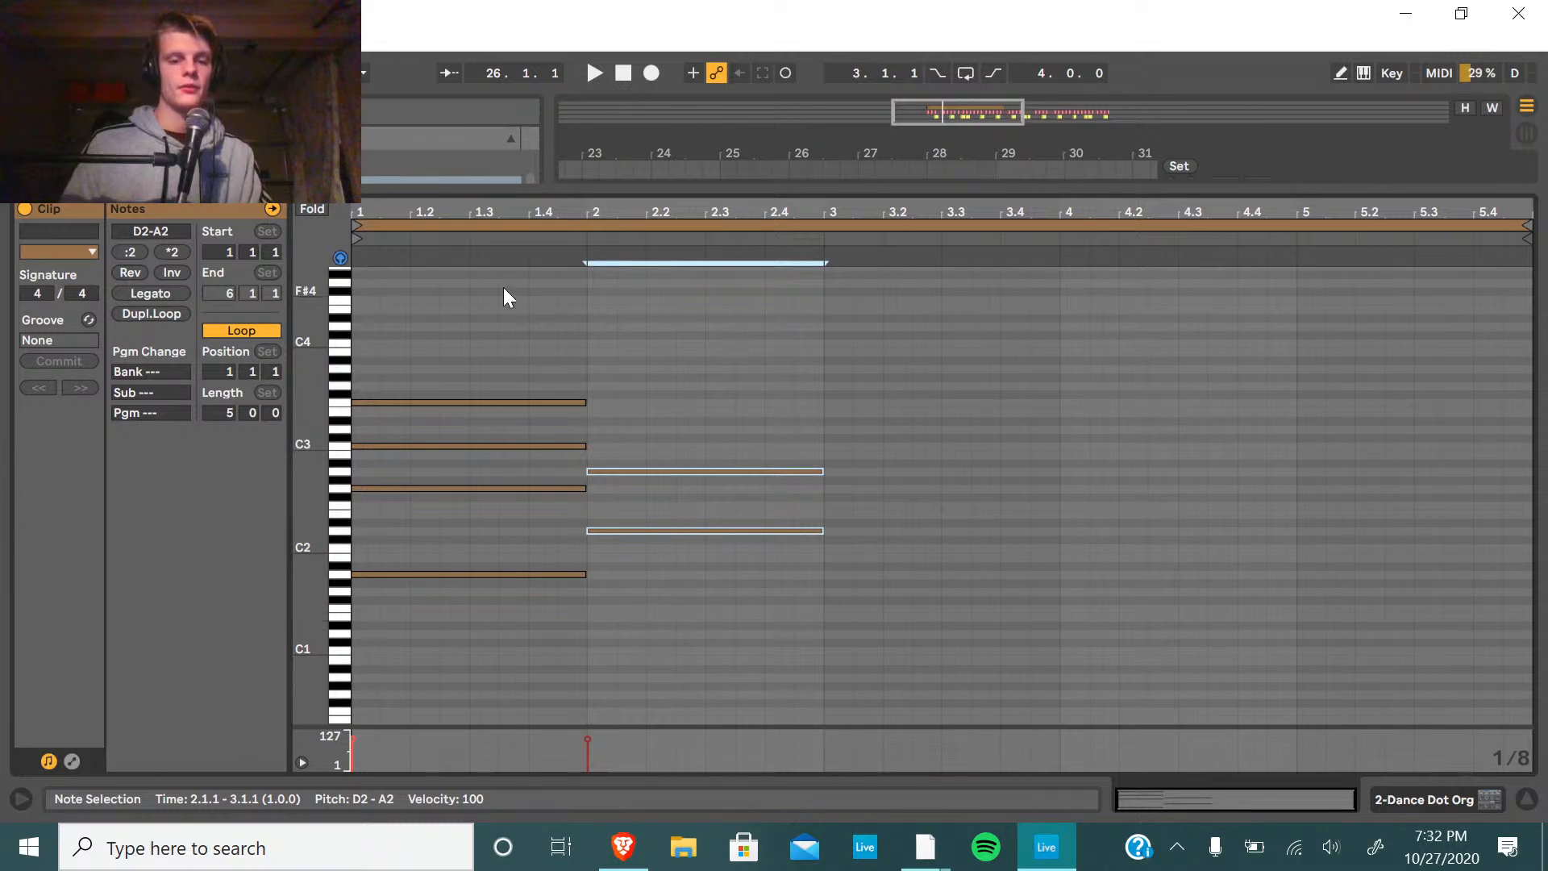
Shrink the note editor to reveal the arrangement and play the chord clip together with the drums.
{"action": "left_click", "coordinate": [622, 71]}
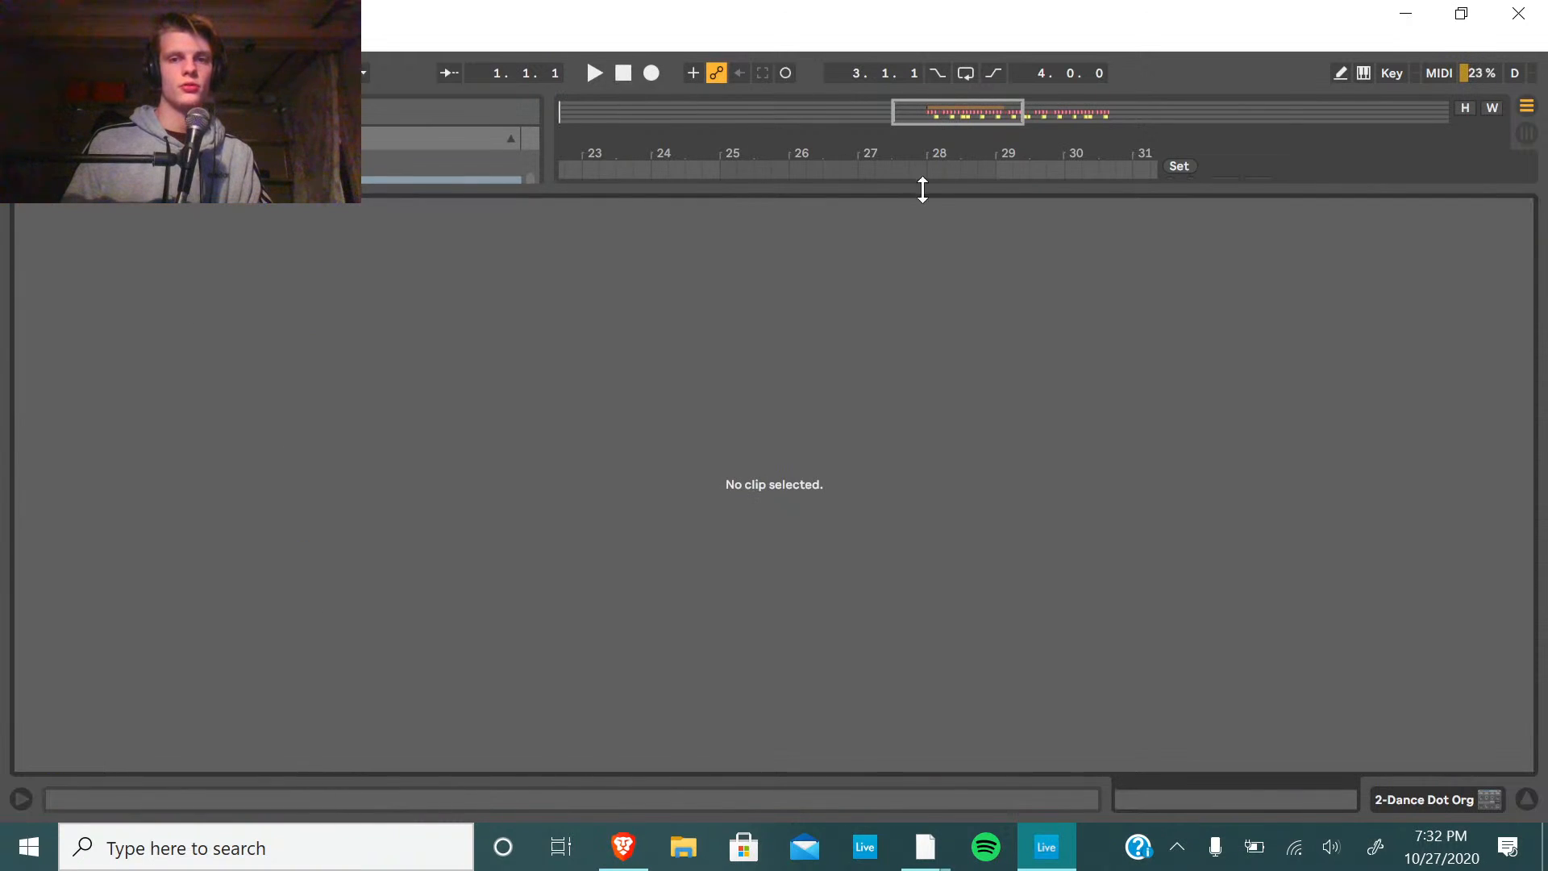
{"action": "left_click_drag", "start_coordinate": [923, 190], "coordinate": [922, 529]}
{"action": "key", "text": "space"}
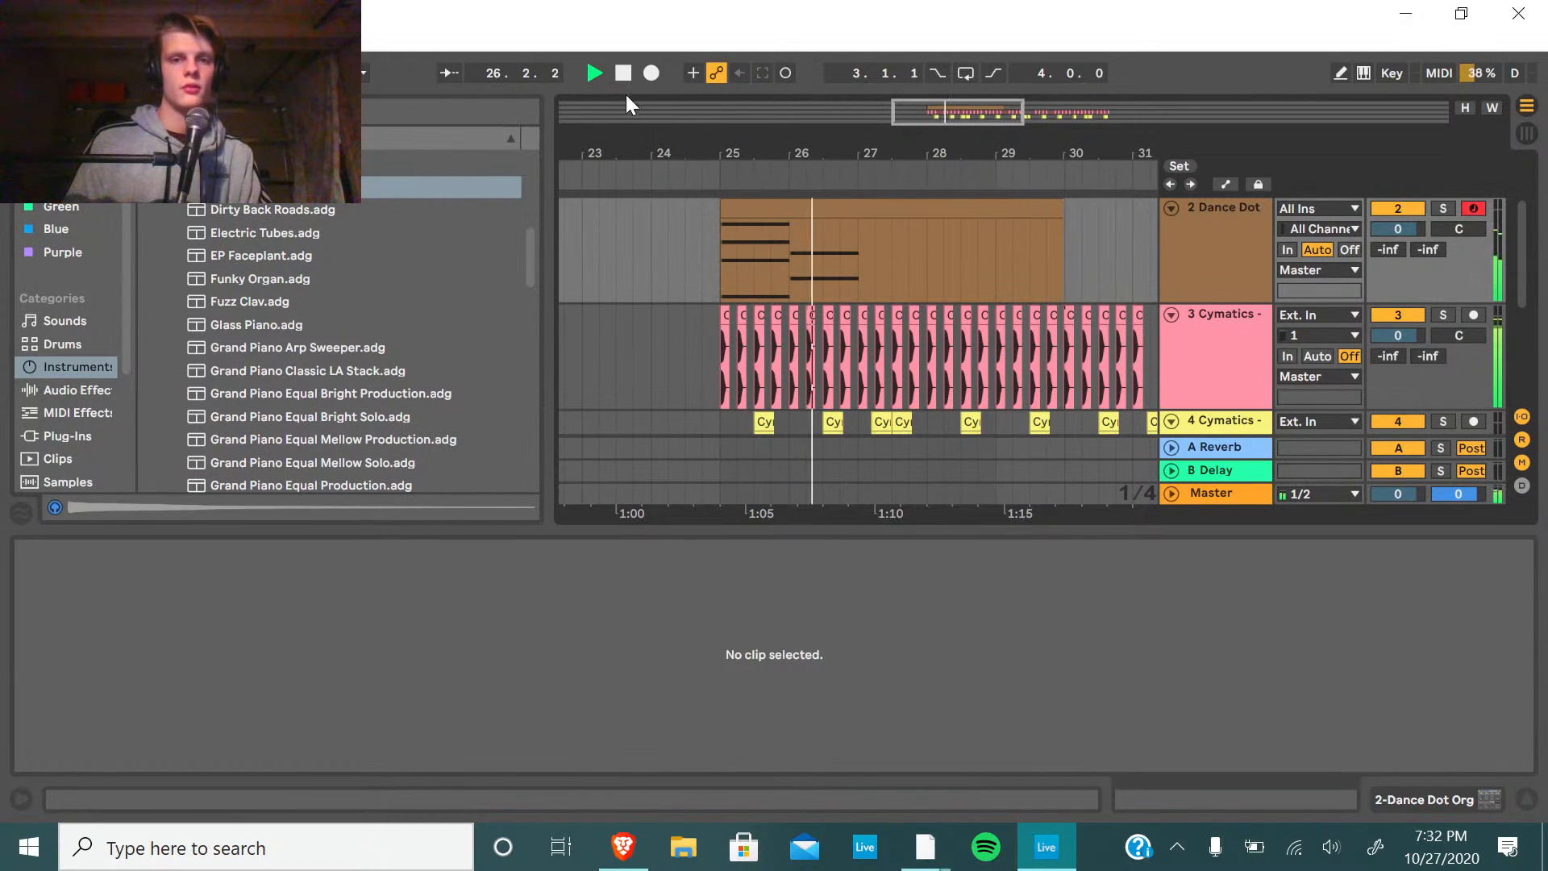
{"action": "key", "text": "space"}
Reopen the Dance Dot Org clip from bar 25 and enlarge its note editor.
{"action": "left_click", "coordinate": [839, 208]}
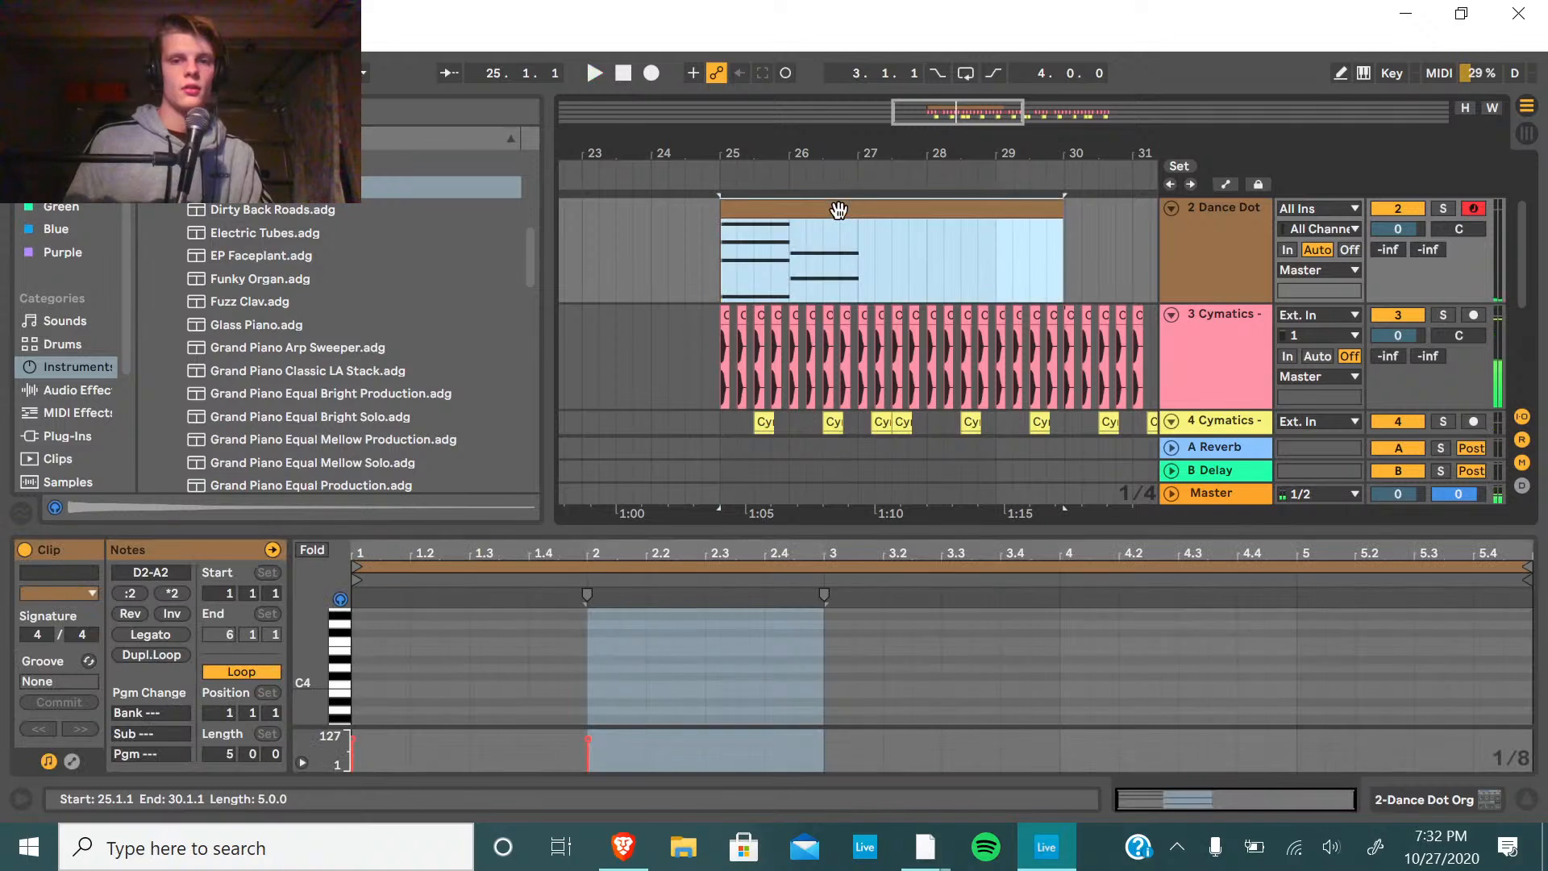
{"action": "left_click", "coordinate": [758, 680]}
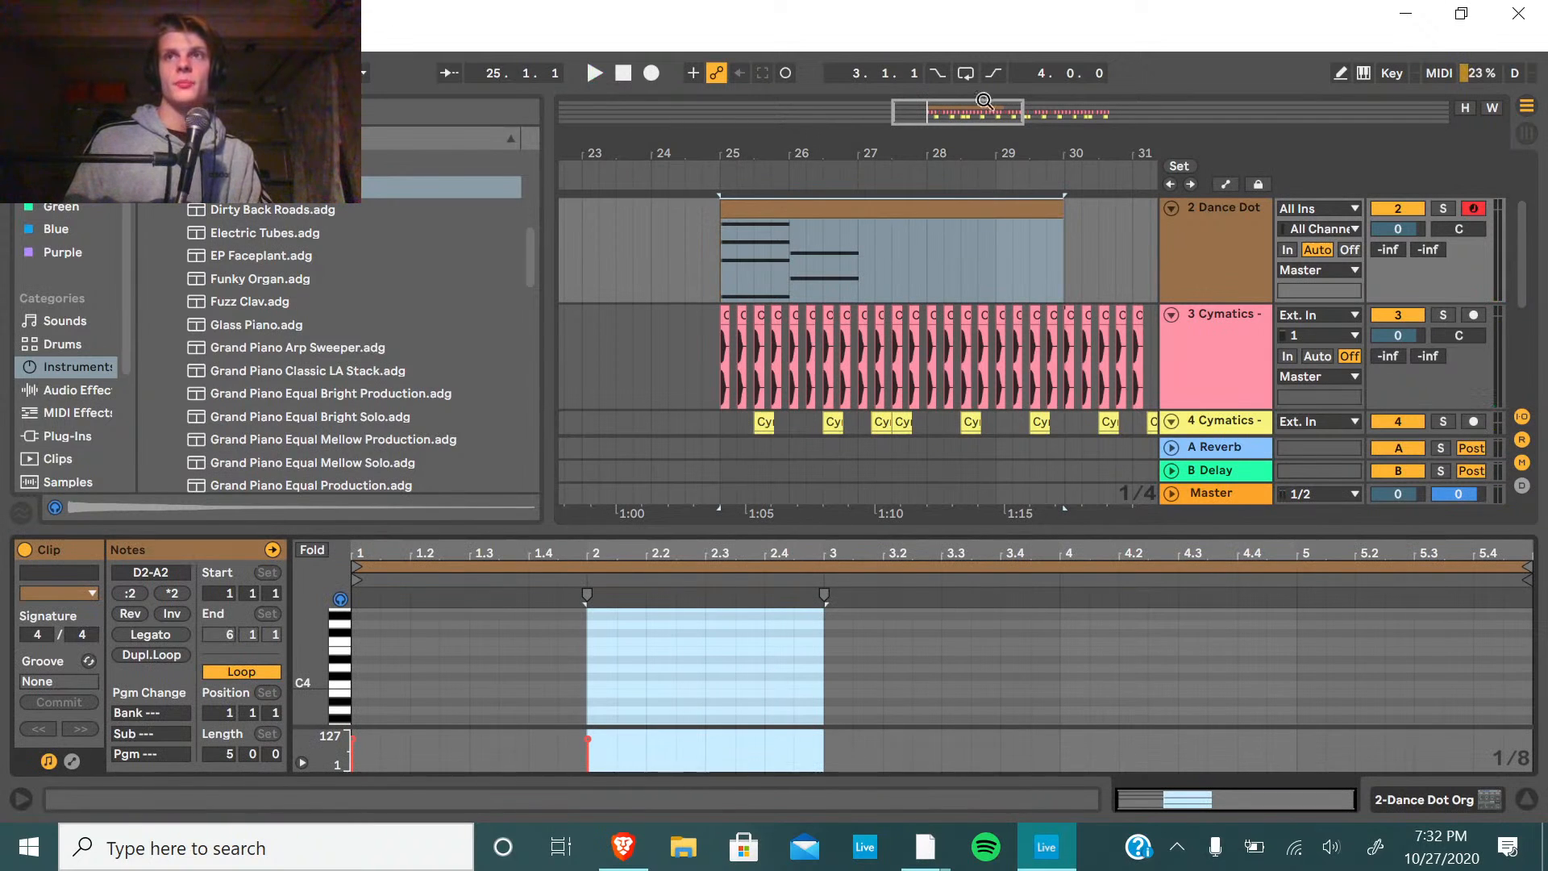
{"action": "left_click_drag", "start_coordinate": [862, 528], "coordinate": [863, 185]}
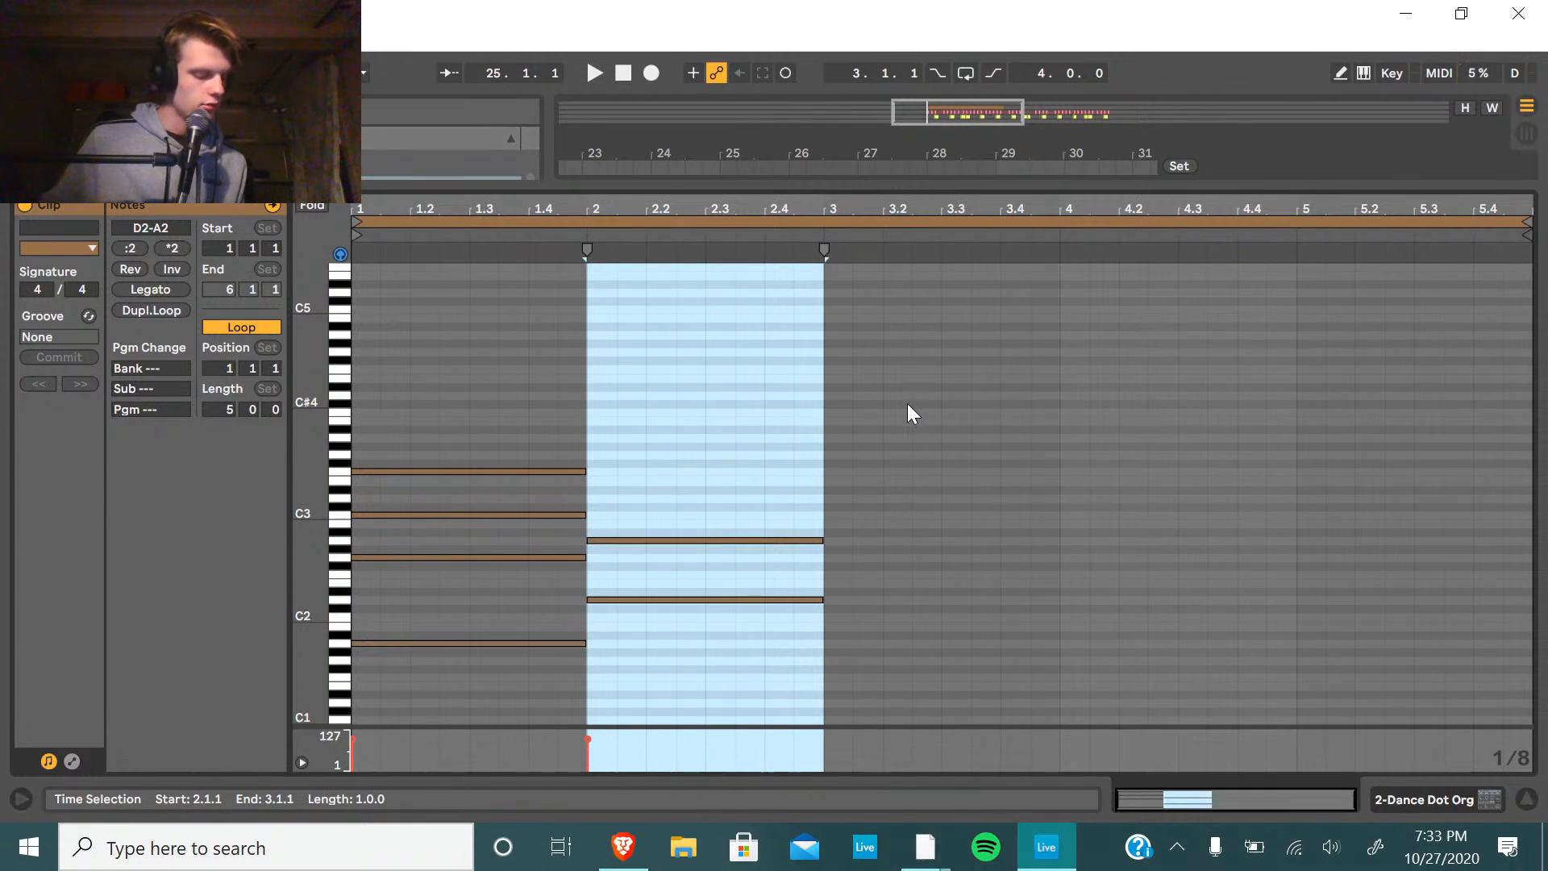
Add C3 and G3 notes above the second bar's D2 and A2, each extended to one full bar.
{"action": "double_click", "coordinate": [592, 515]}
{"action": "left_click_drag", "start_coordinate": [615, 514], "coordinate": [818, 516]}
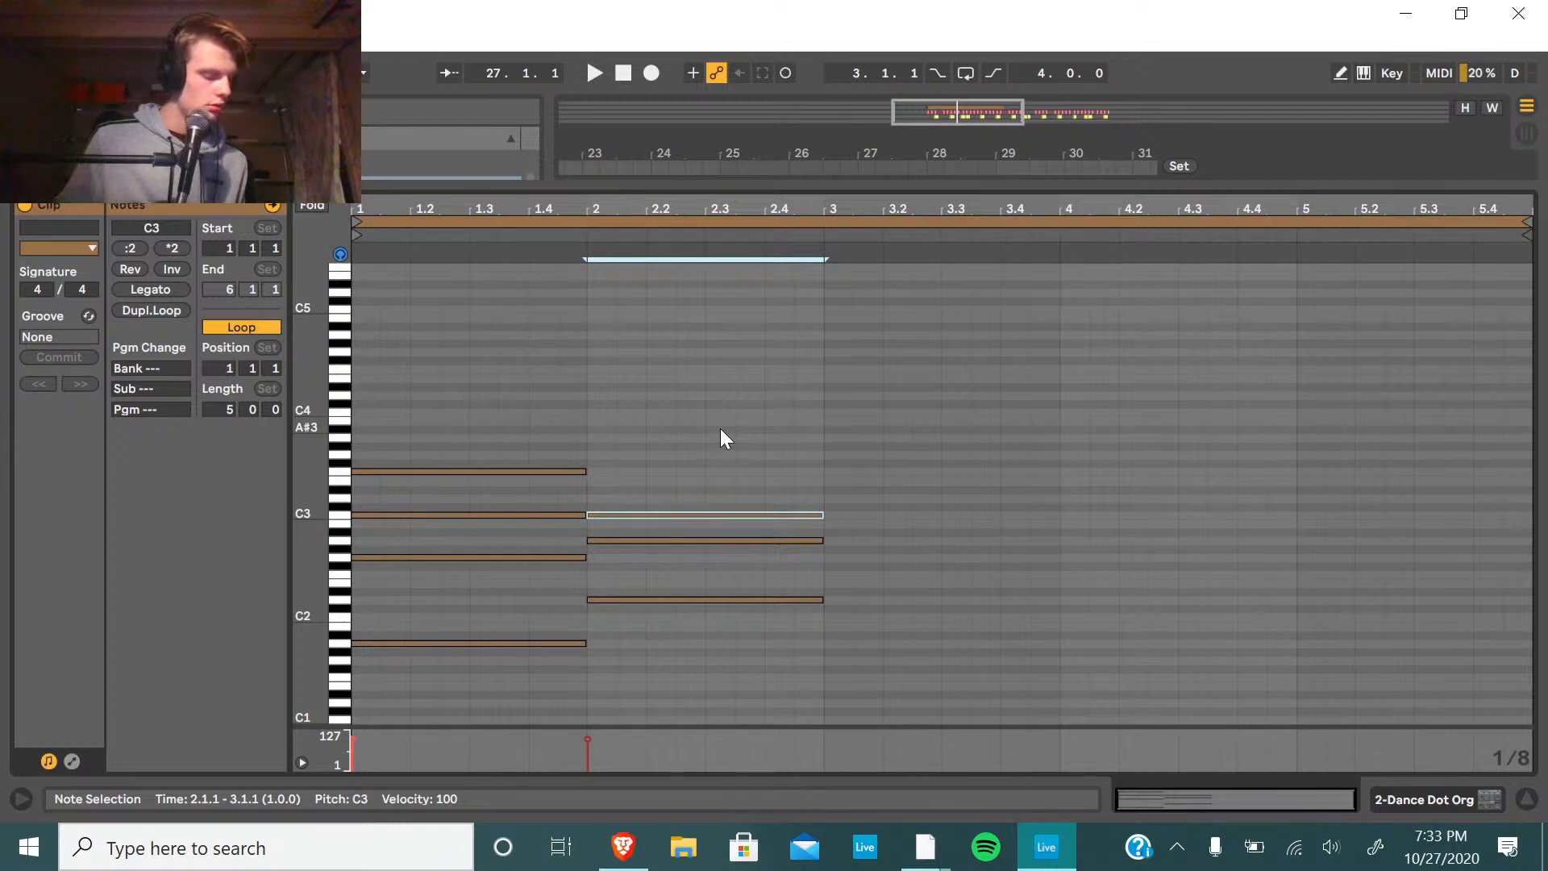
{"action": "double_click", "coordinate": [601, 472]}
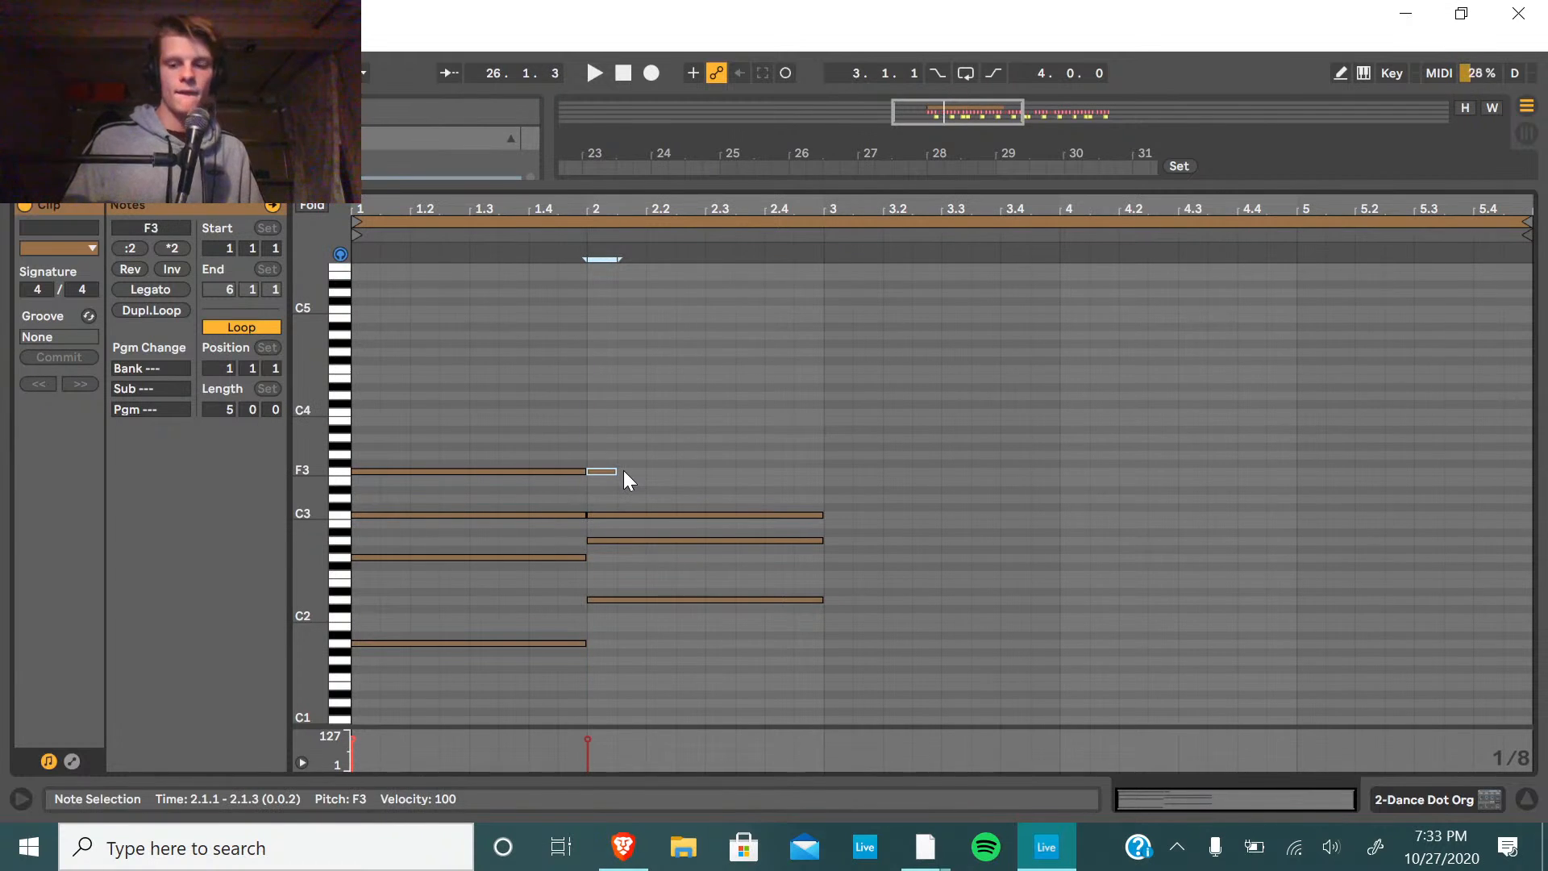
{"action": "key", "text": "Up"}
{"action": "key", "text": "Up"}
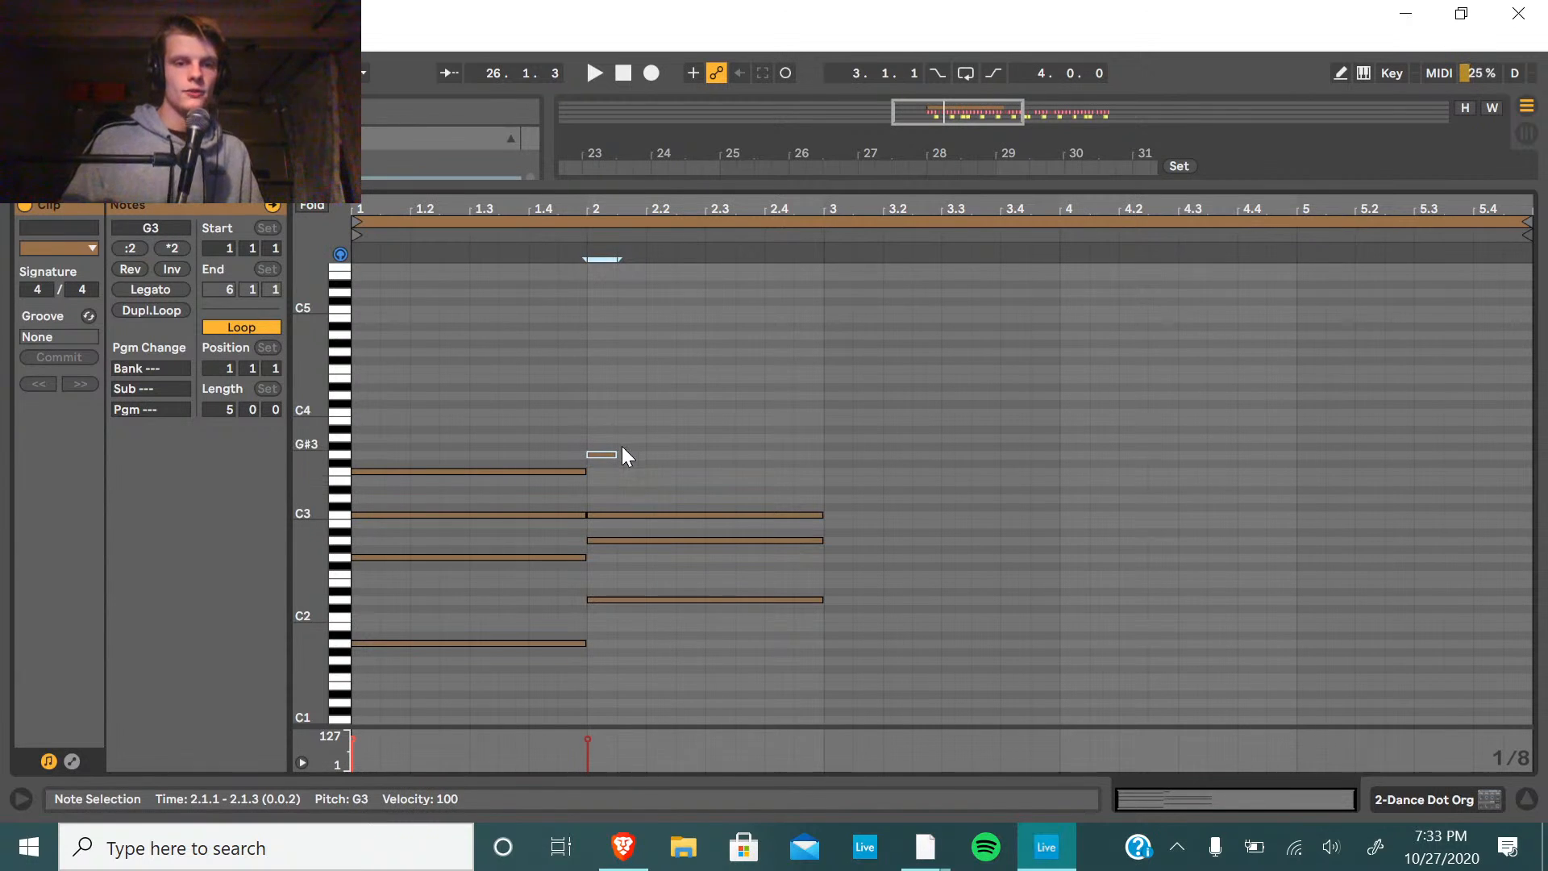
{"action": "left_click_drag", "start_coordinate": [617, 455], "coordinate": [822, 456]}
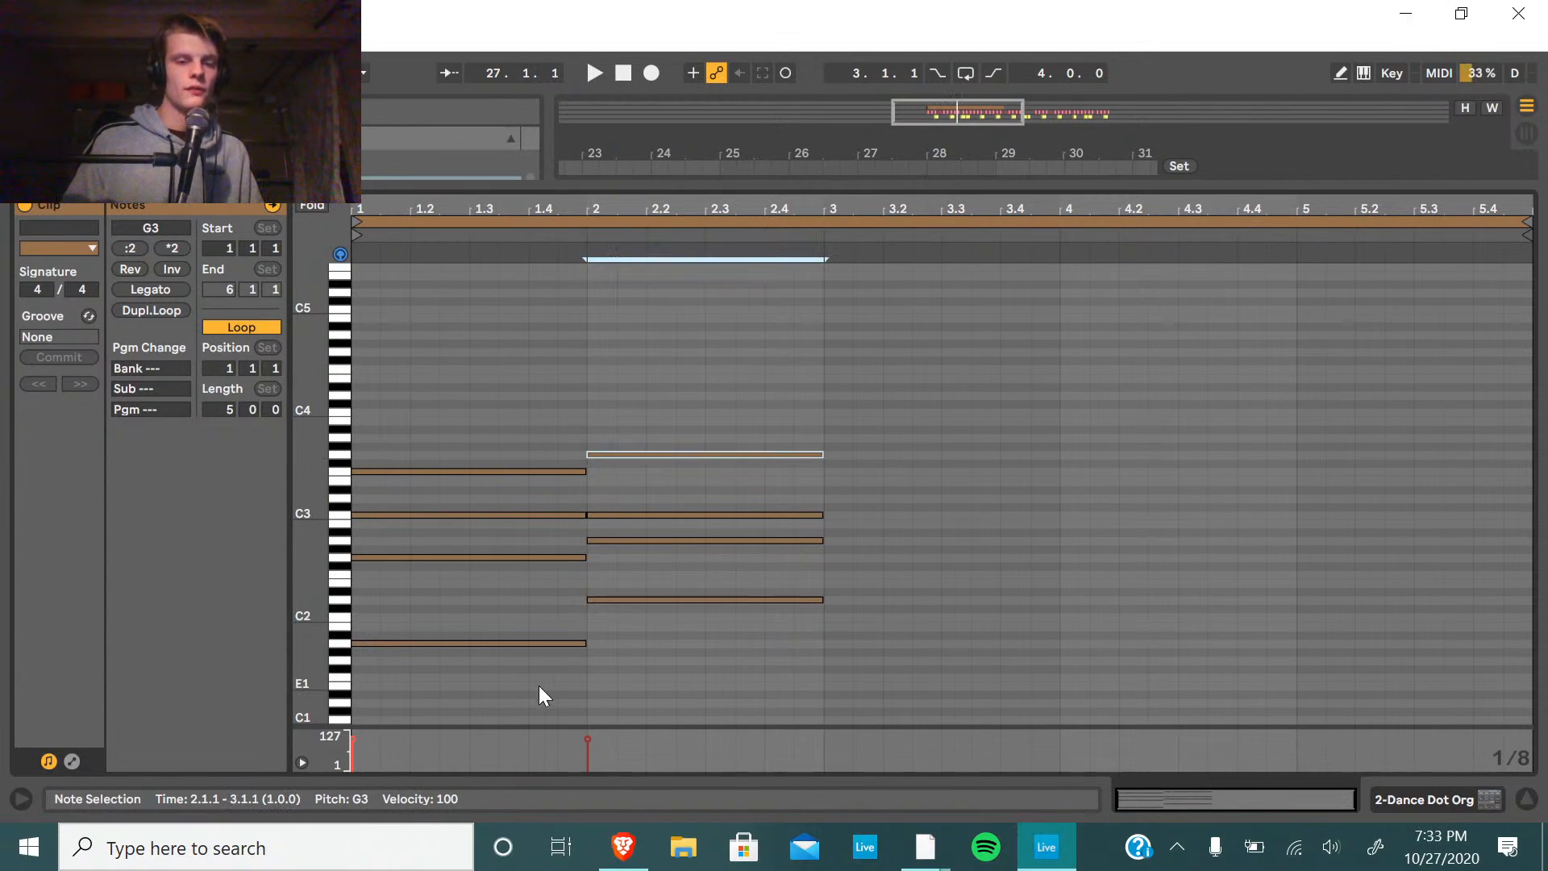
Play the second bar's chord and select its four notes to audition them together.
{"action": "key", "text": "space"}
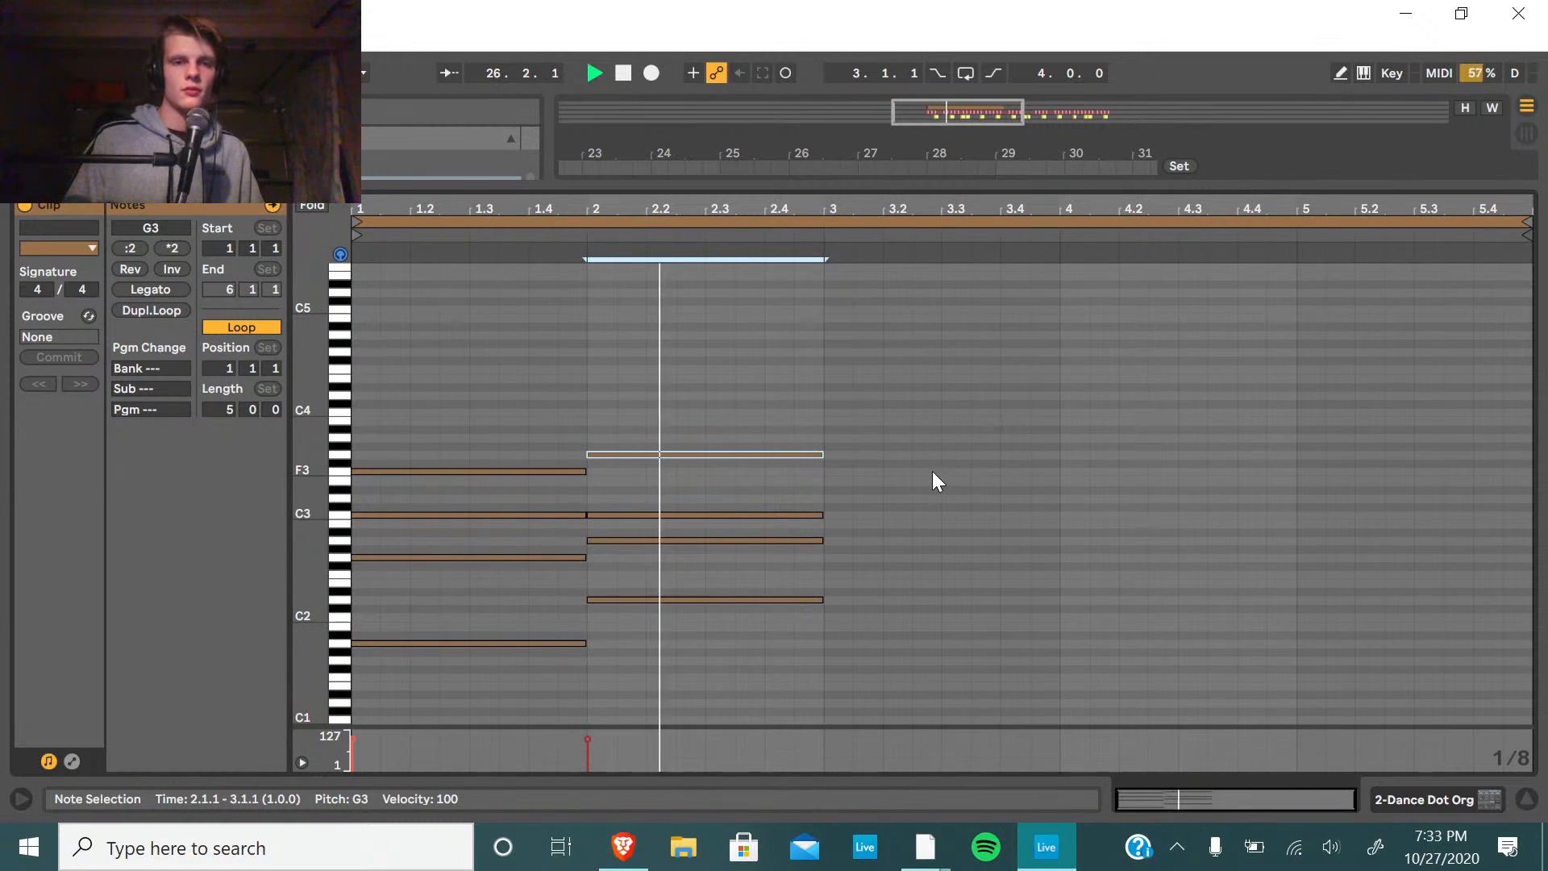
{"action": "left_click", "coordinate": [624, 72]}
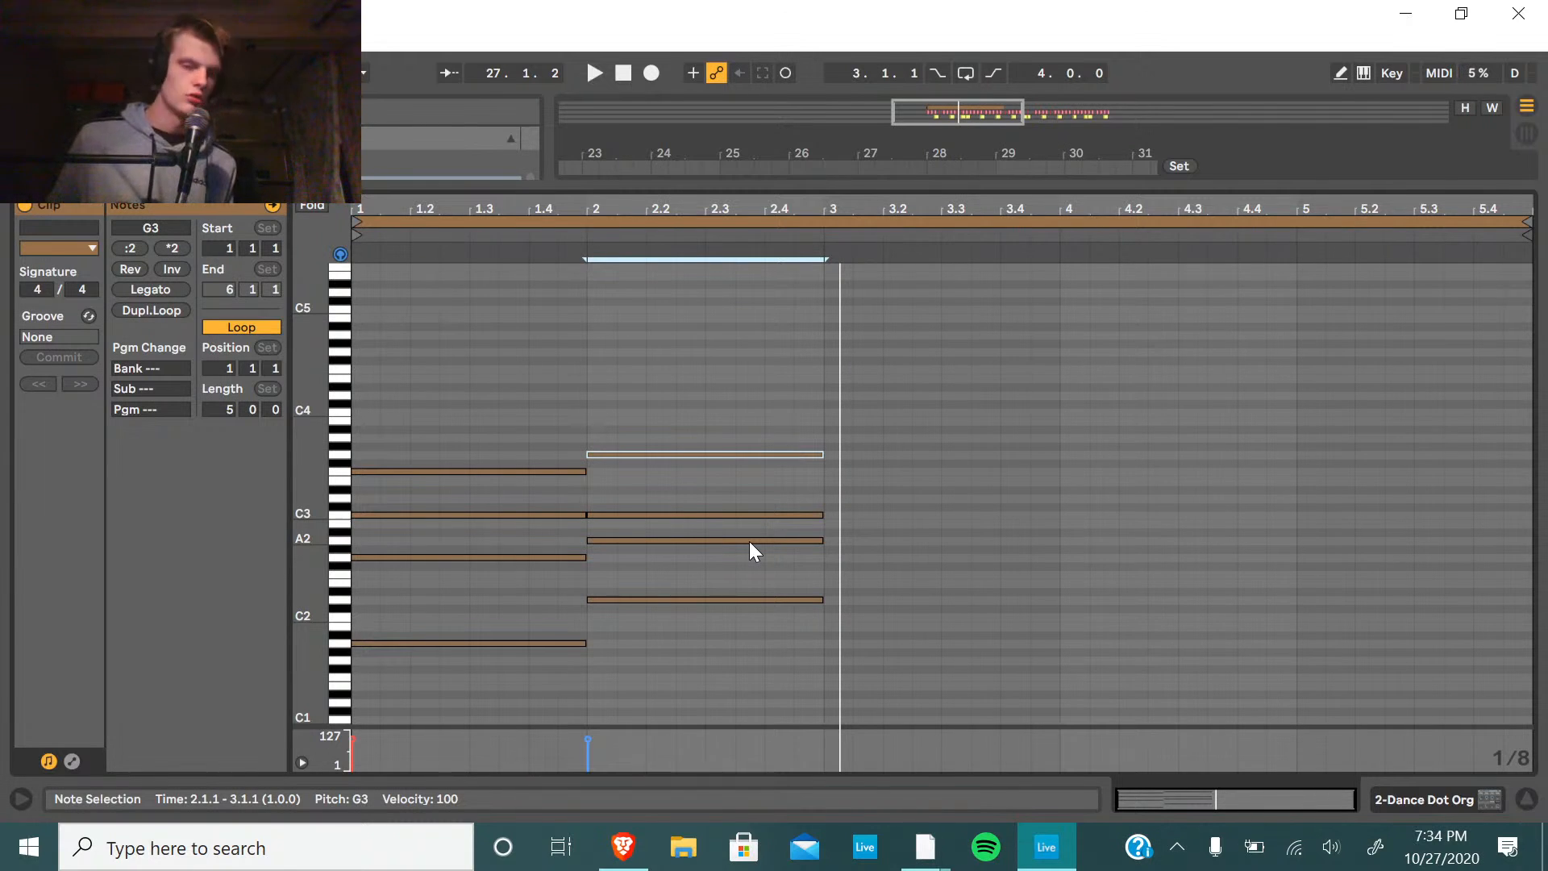
{"action": "left_click_drag", "start_coordinate": [752, 650], "coordinate": [732, 432]}
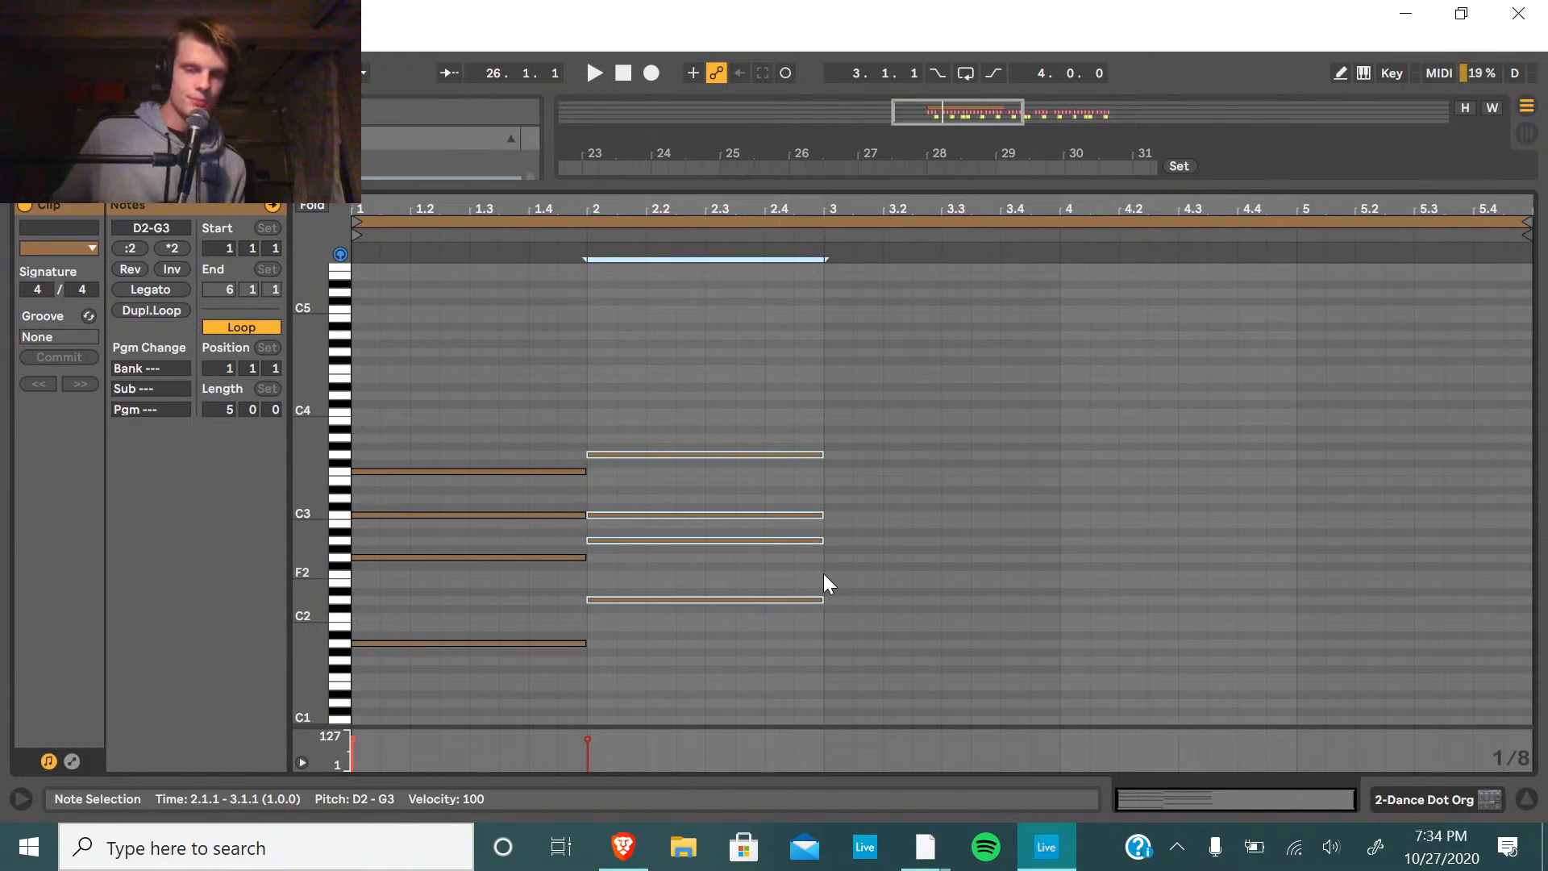
Add a bass note at the start of the third bar, extend it to one bar, and lower it to G1.
{"action": "left_click", "coordinate": [829, 601]}
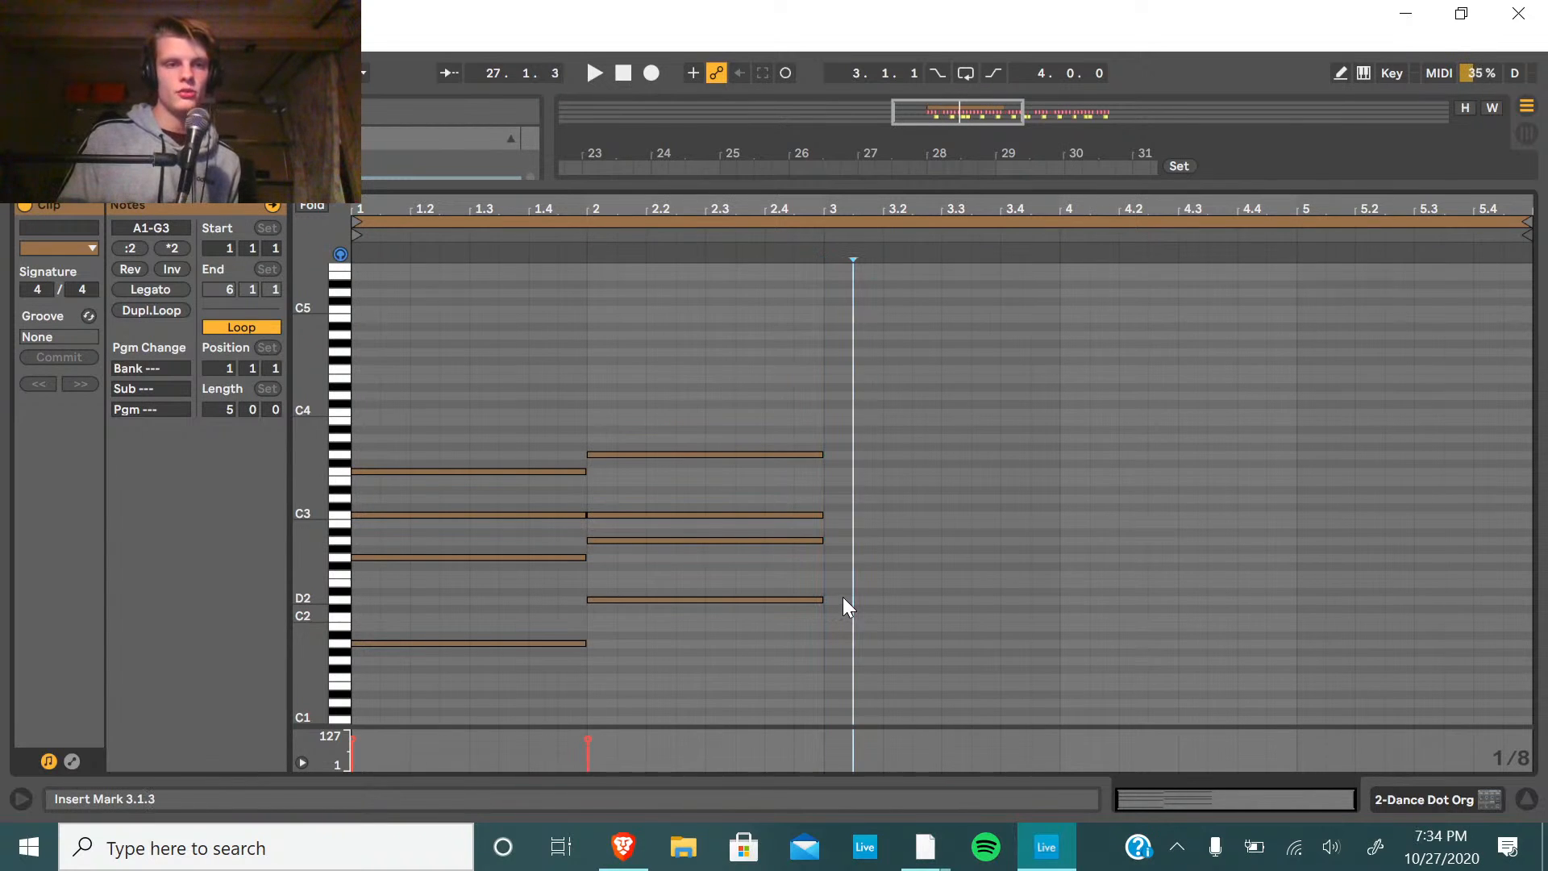
{"action": "double_click", "coordinate": [843, 599]}
{"action": "left_click_drag", "start_coordinate": [853, 598], "coordinate": [1052, 606]}
{"action": "key", "text": "Down"}
{"action": "key", "text": "Down"}
{"action": "key", "text": "Down"}
{"action": "key", "text": "Down"}
{"action": "key", "text": "Down"}
{"action": "key", "text": "Down"}
{"action": "key", "text": "Down"}
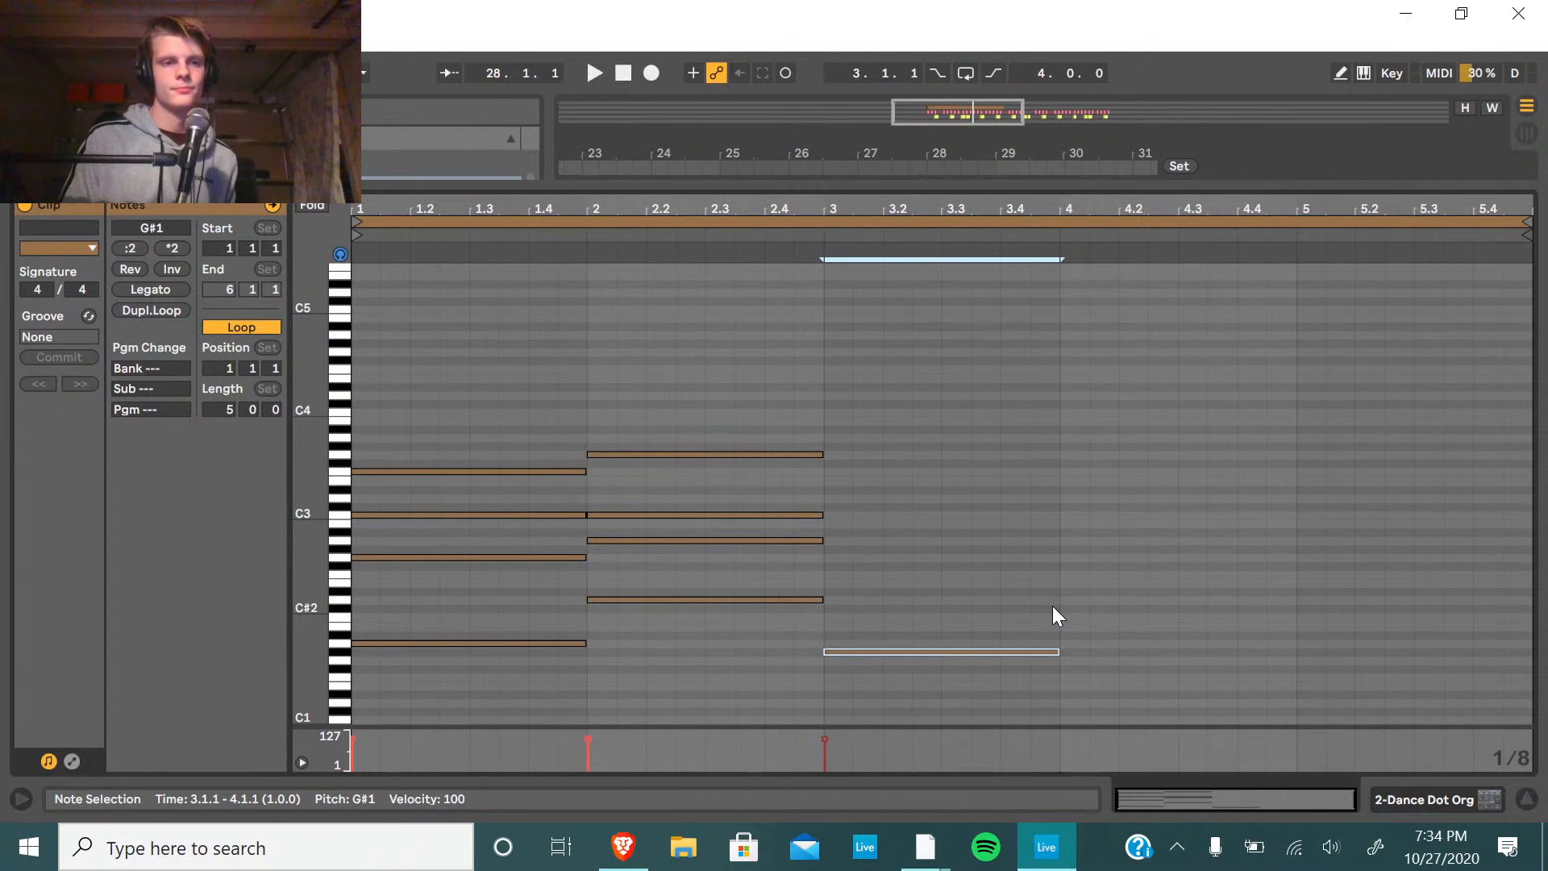
{"action": "left_click", "coordinate": [947, 697]}
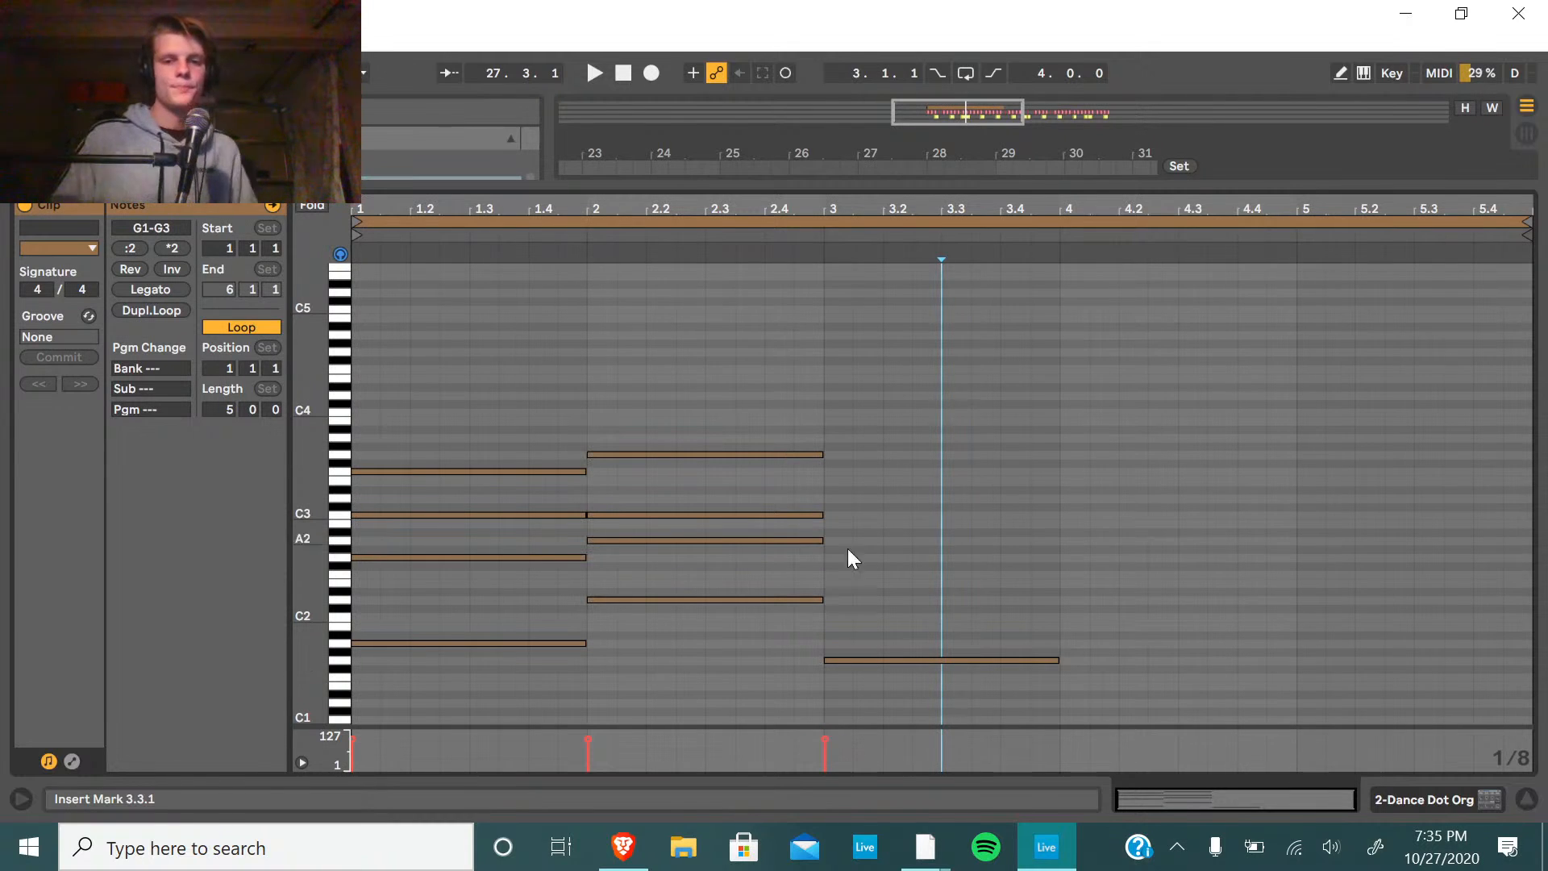
Build the third bar's chord above G1 with one-bar notes at D2, F#2 and B2.
{"action": "double_click", "coordinate": [834, 598]}
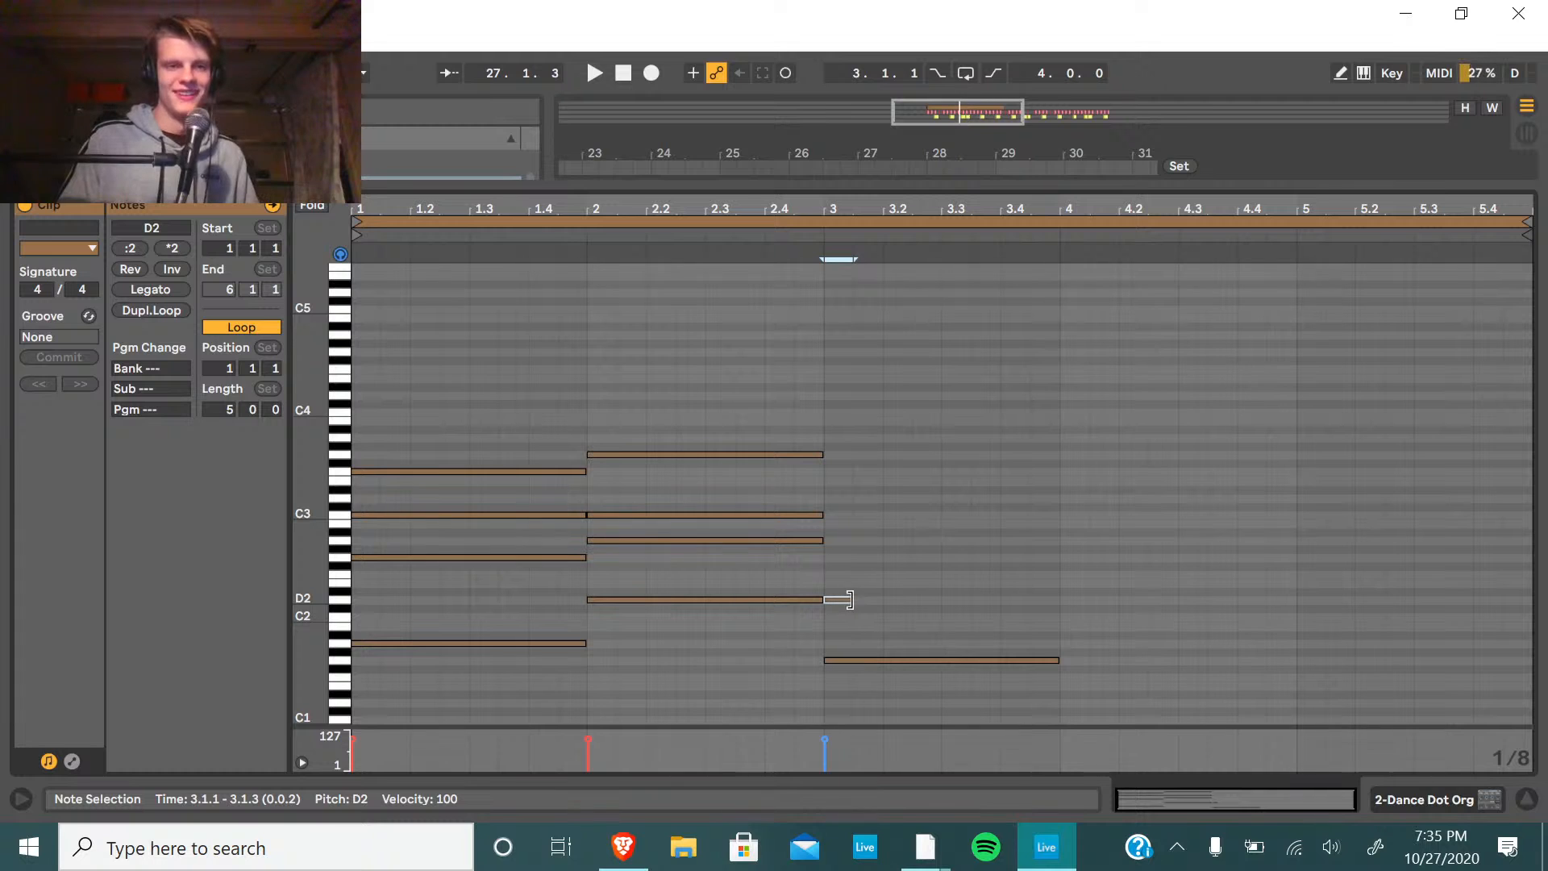
{"action": "left_click_drag", "start_coordinate": [852, 599], "coordinate": [1120, 749]}
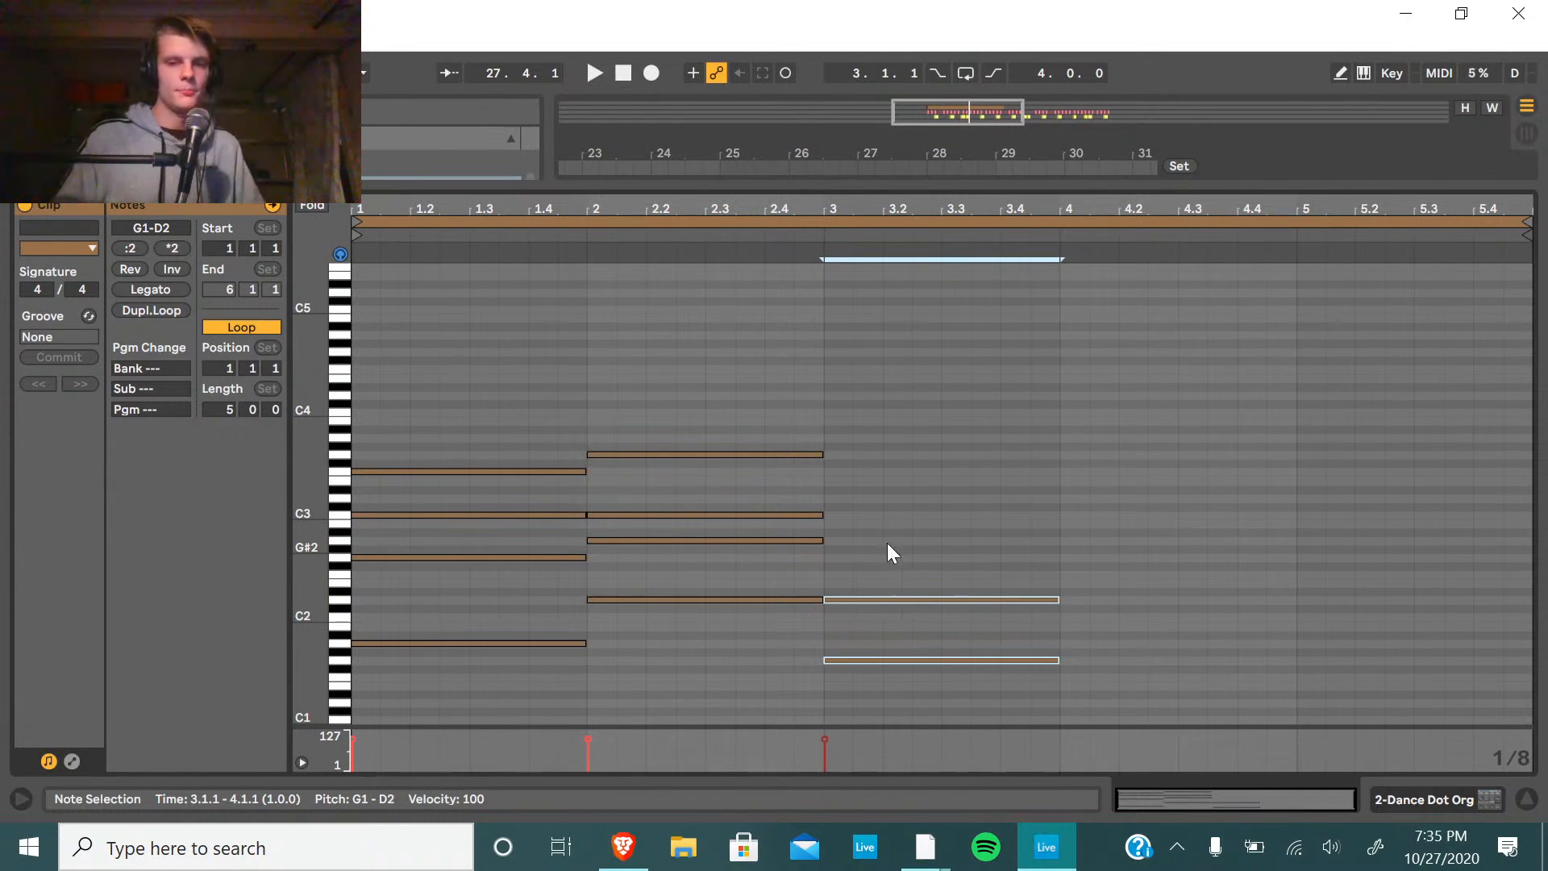
{"action": "left_click", "coordinate": [842, 540]}
{"action": "double_click", "coordinate": [843, 540]}
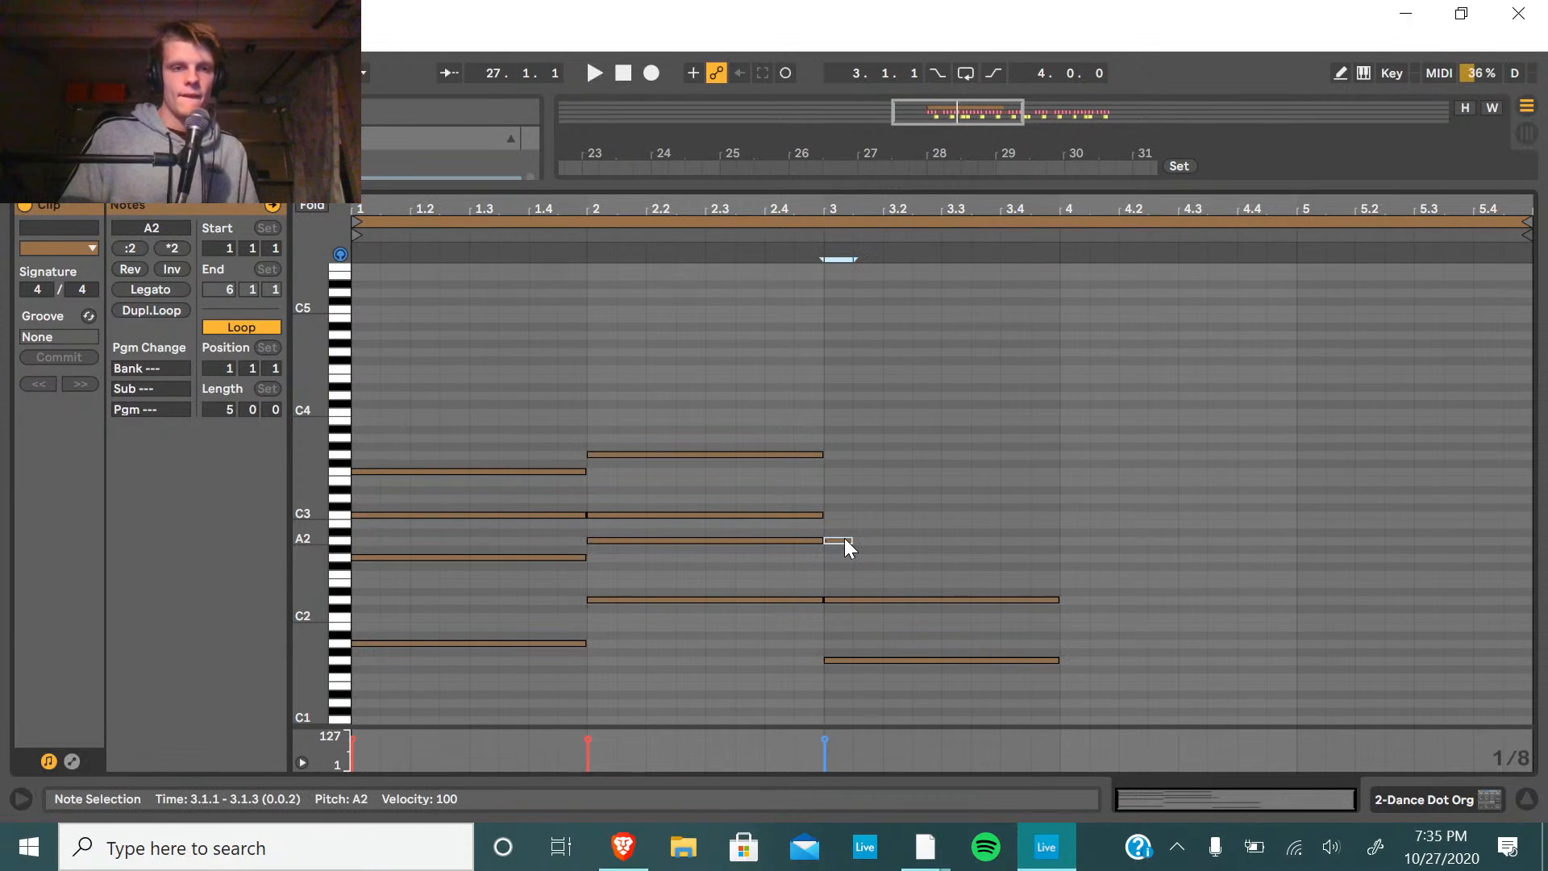
{"action": "key", "text": "Down"}
{"action": "key", "text": "Down"}
{"action": "key", "text": "Down"}
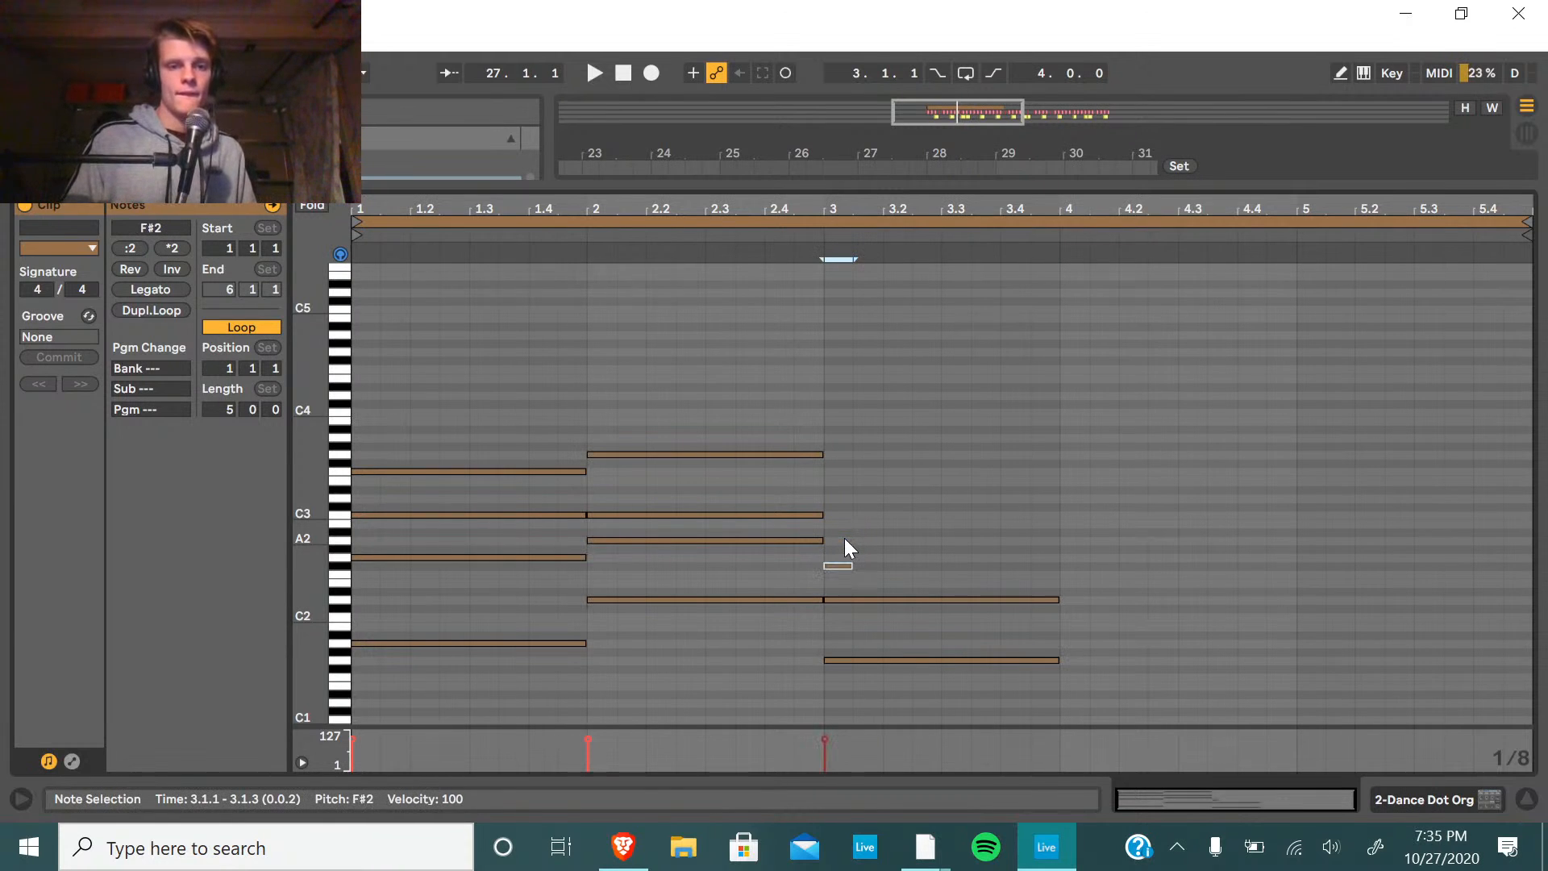
{"action": "left_click_drag", "start_coordinate": [851, 565], "coordinate": [1062, 579]}
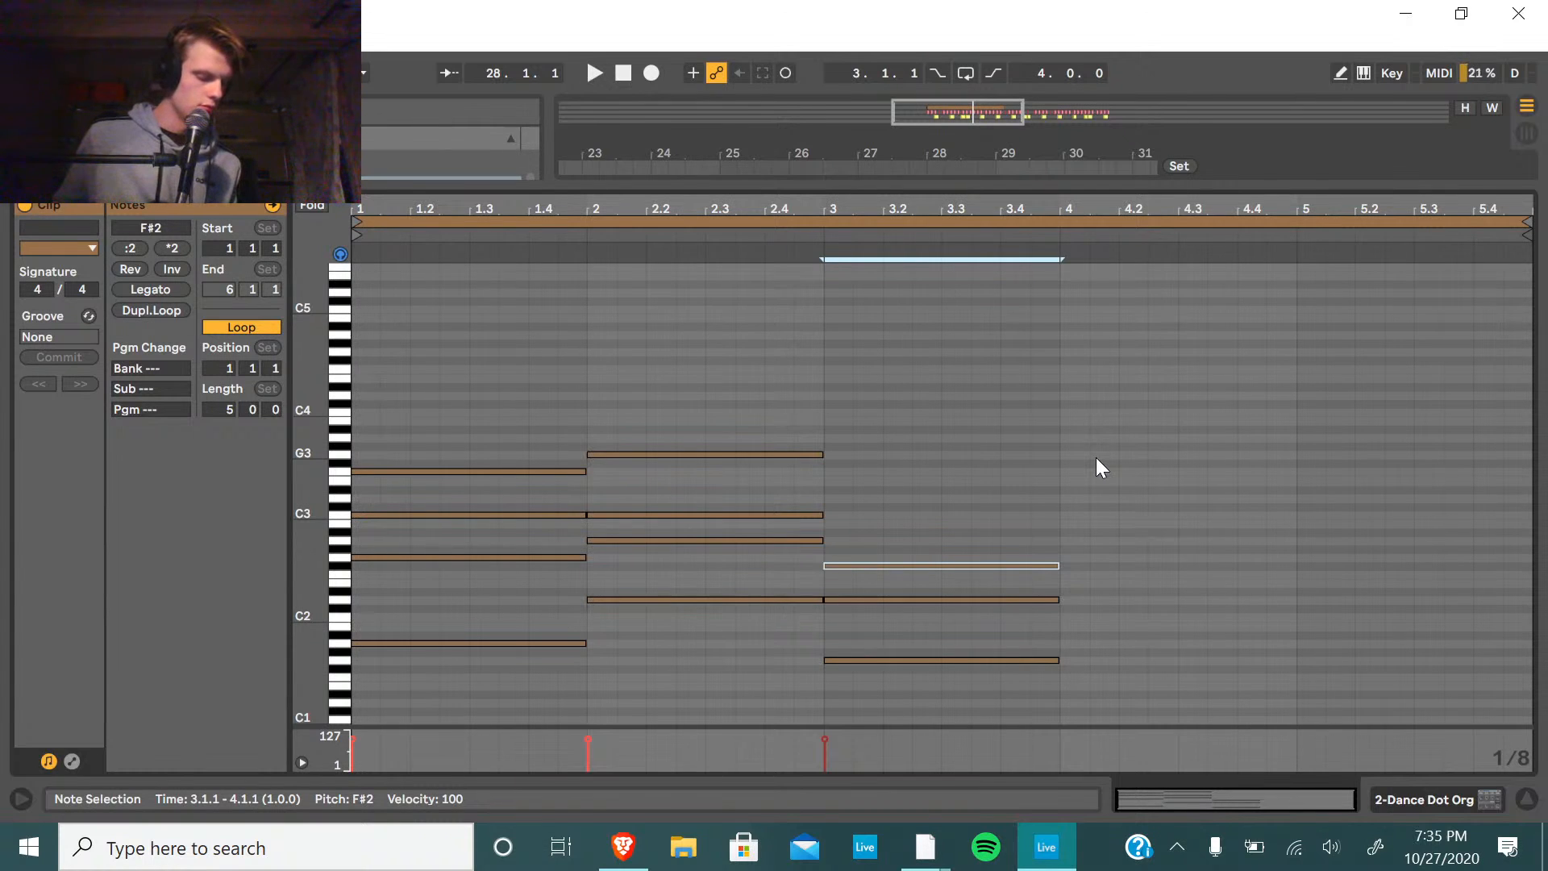
{"action": "double_click", "coordinate": [835, 530]}
{"action": "key", "text": "Up"}
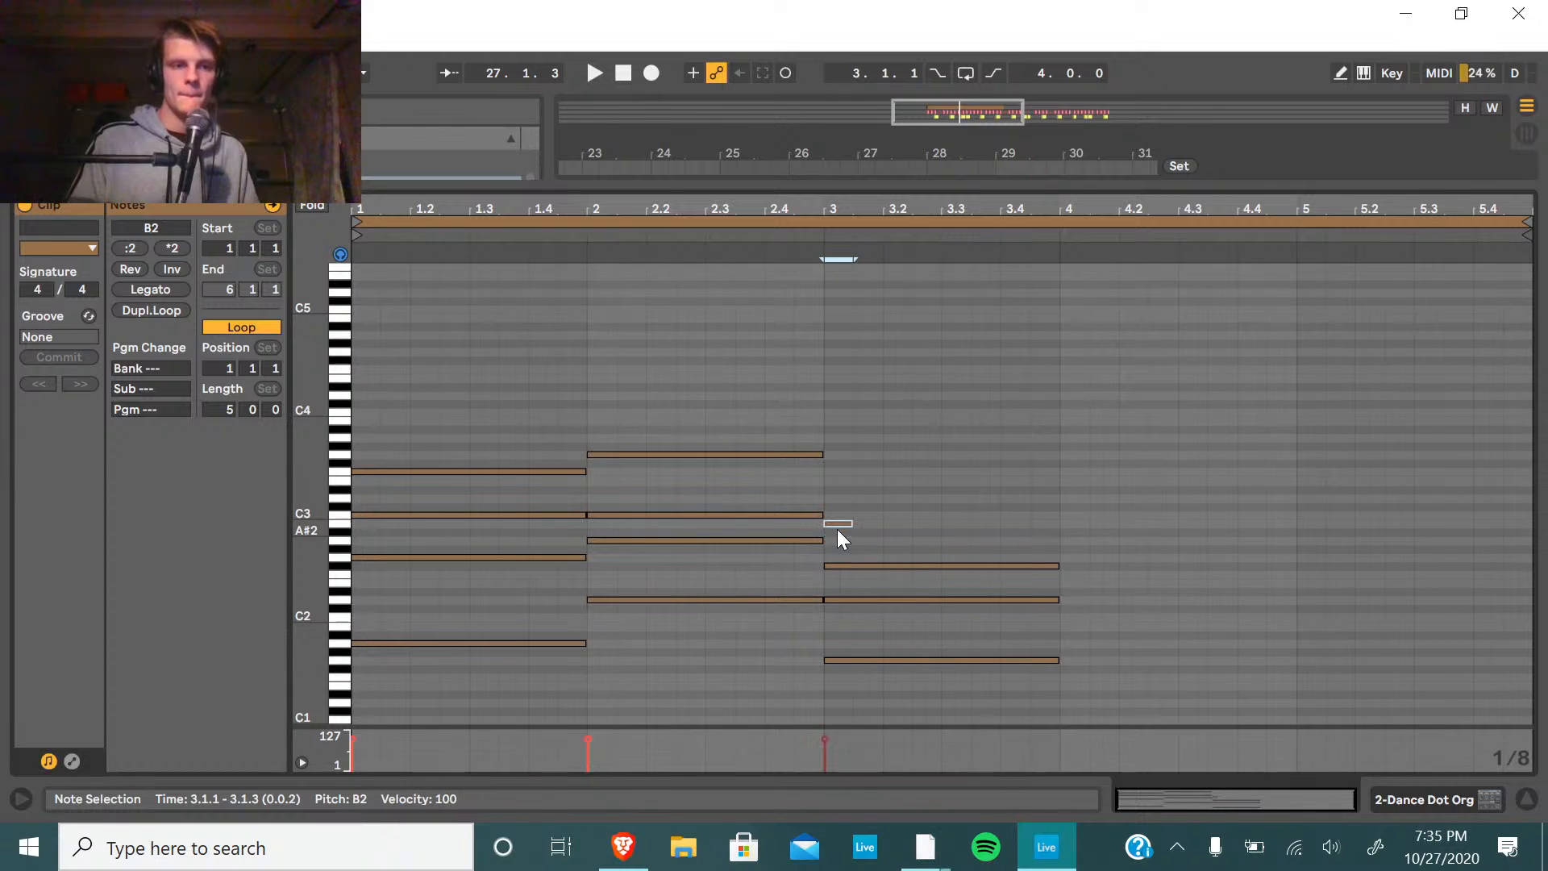
{"action": "left_click_drag", "start_coordinate": [853, 524], "coordinate": [1059, 524]}
Raise the third bar's G1 note an octave to G2 and play the whole chord.
{"action": "left_click", "coordinate": [1003, 661]}
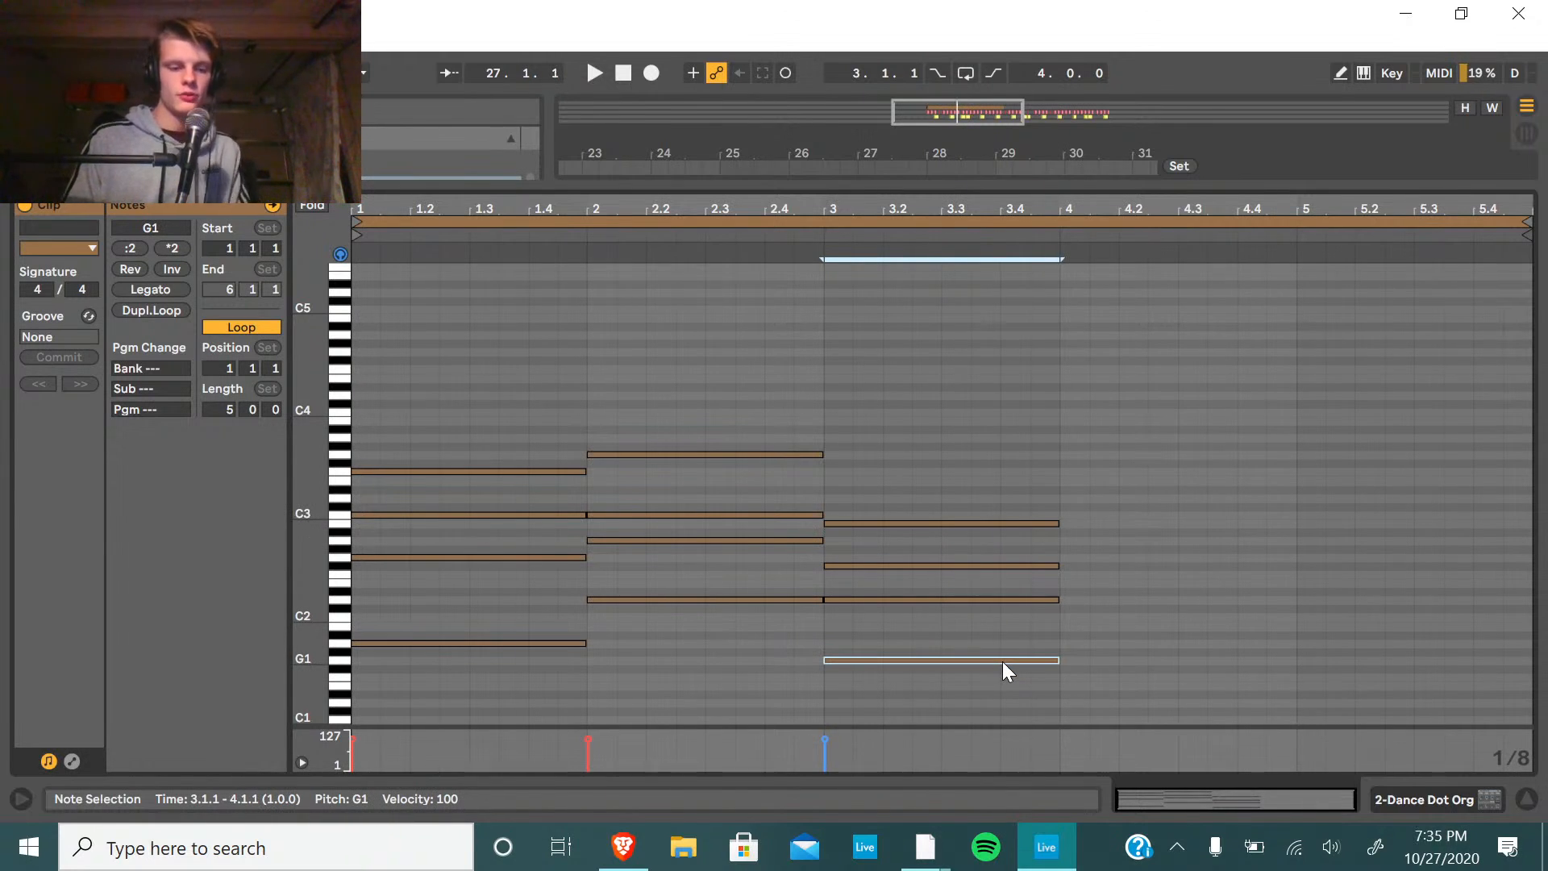
{"action": "key", "text": "shift+Up"}
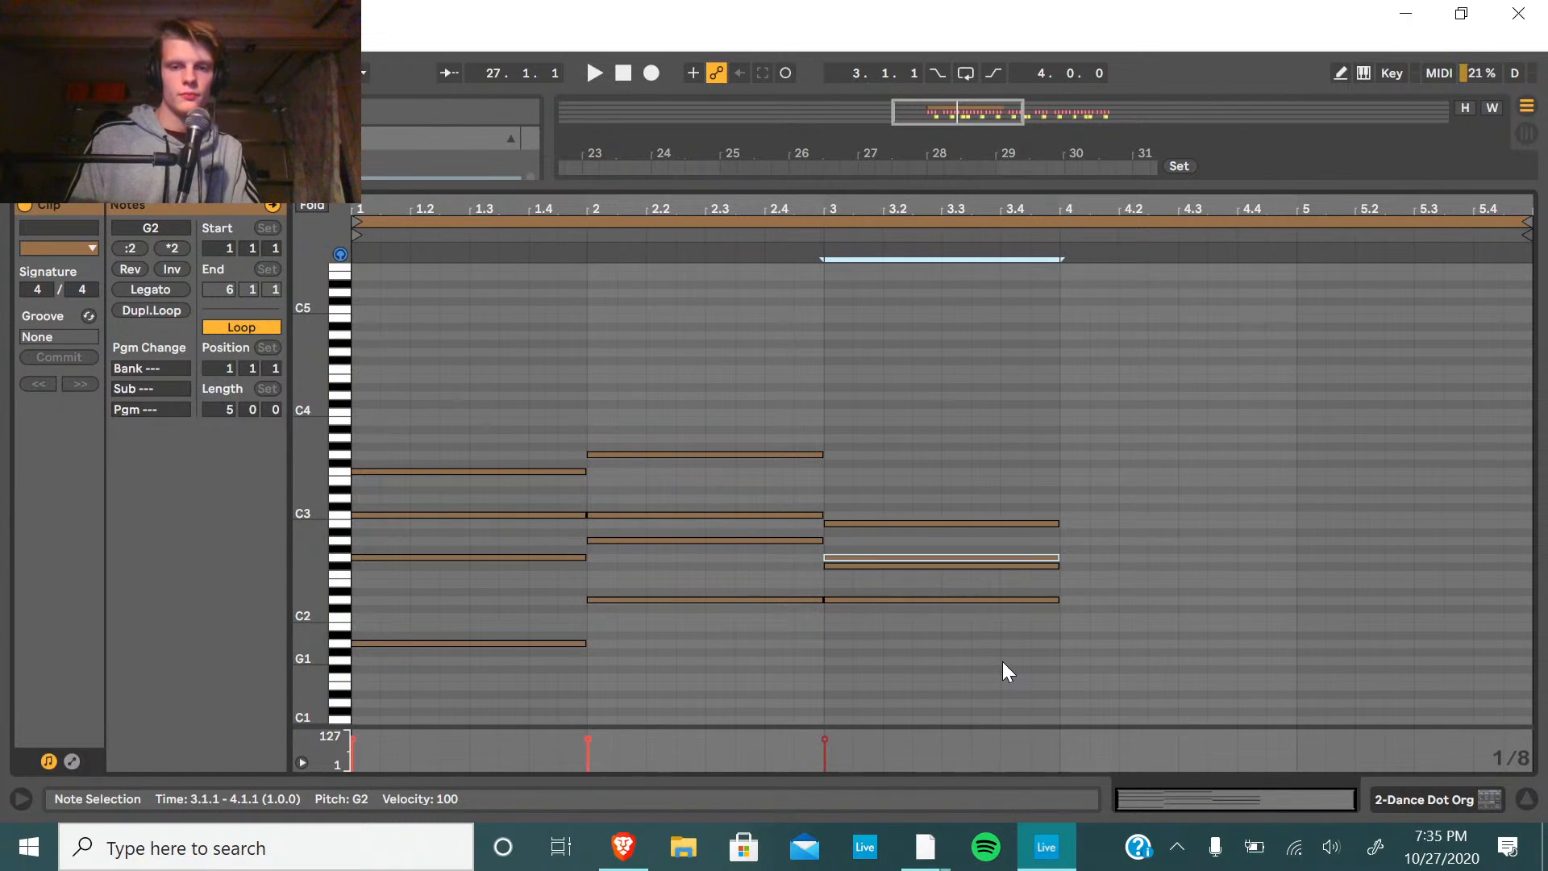
{"action": "left_click_drag", "start_coordinate": [1003, 661], "coordinate": [1008, 494]}
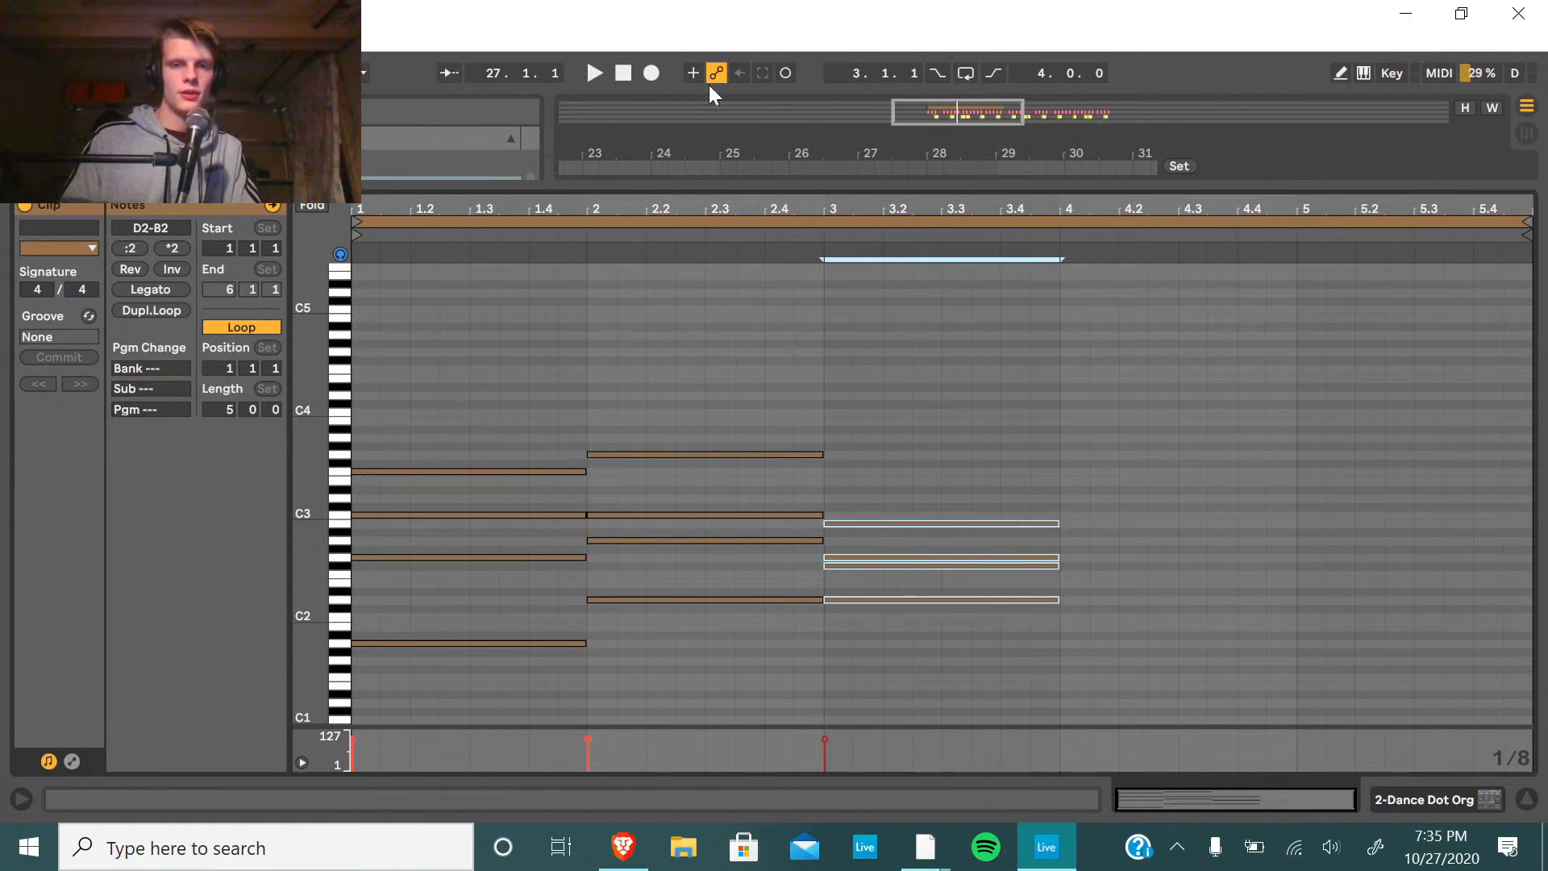
{"action": "left_click", "coordinate": [596, 66]}
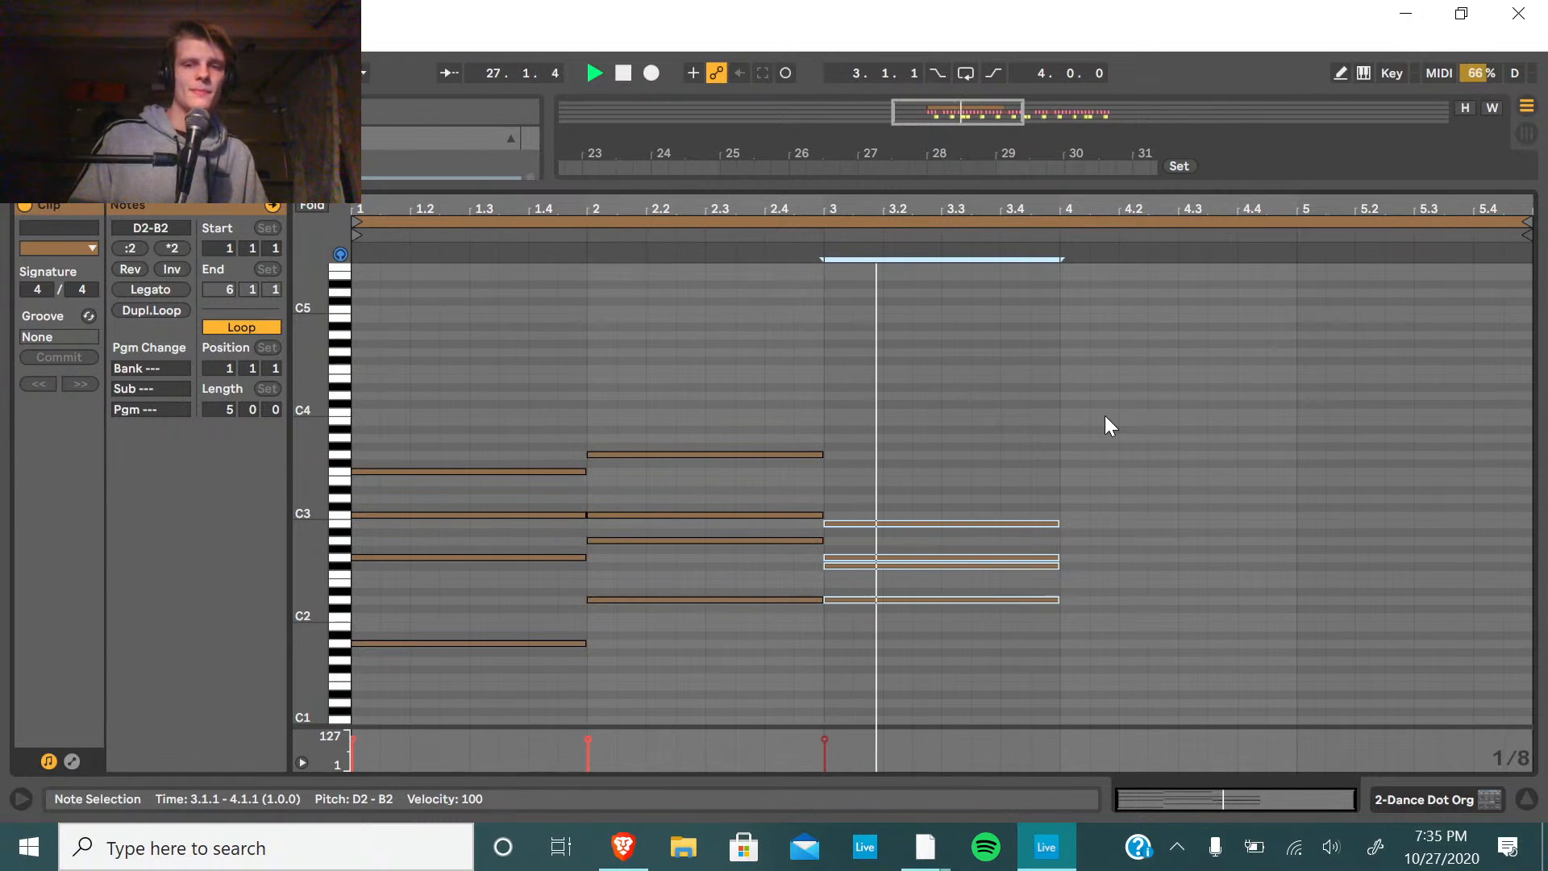
{"action": "key", "text": "space"}
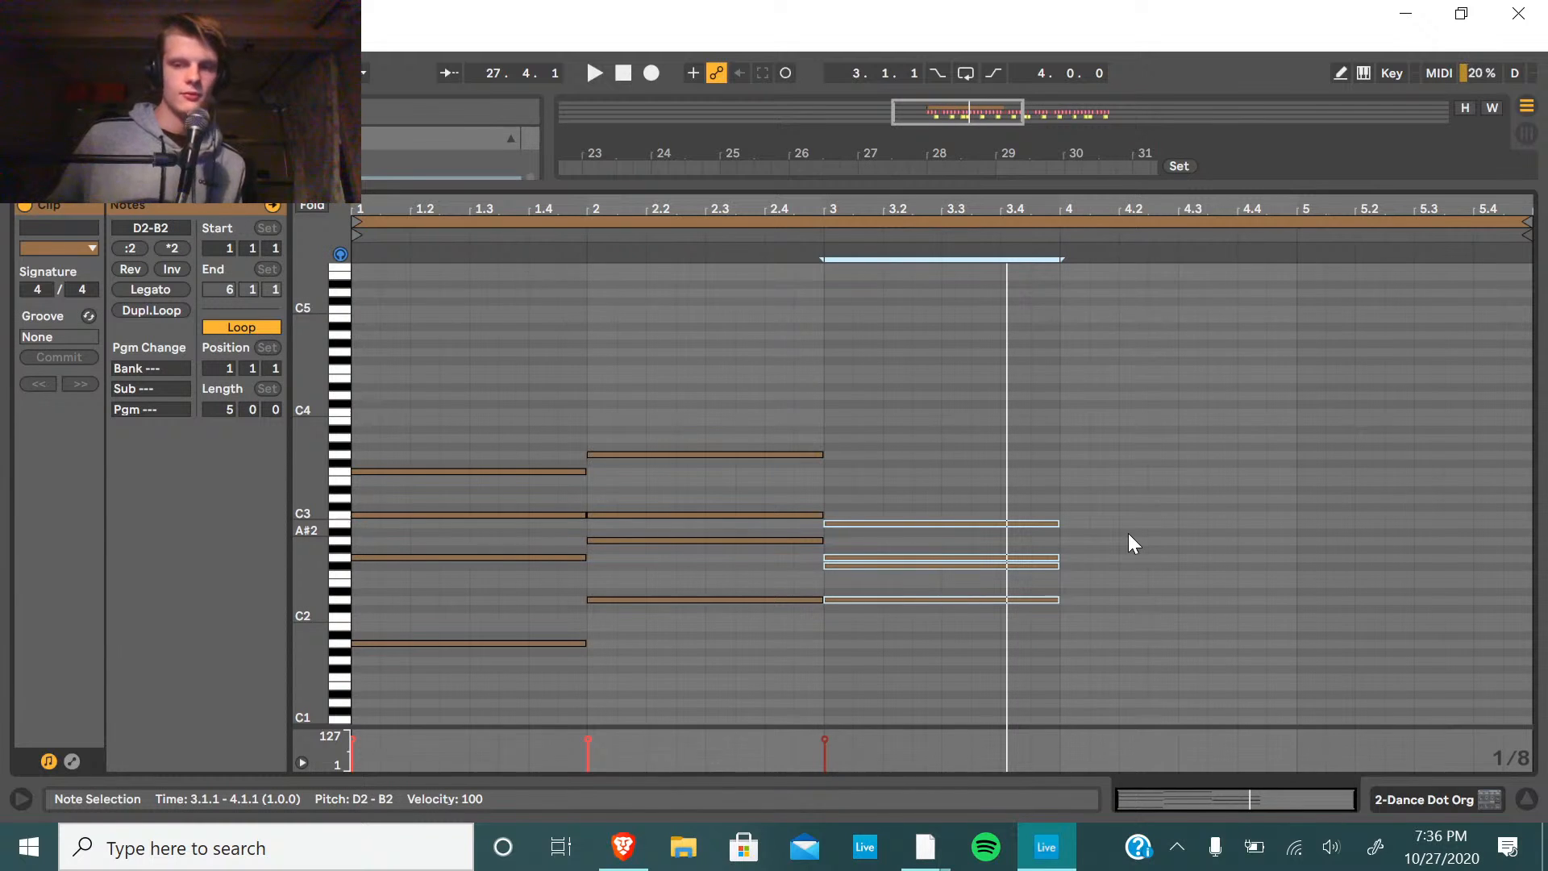
Duplicate the third bar's four-note chord into the fourth bar and transpose the copy down two semitones.
{"action": "left_click_drag", "start_coordinate": [971, 674], "coordinate": [1008, 433]}
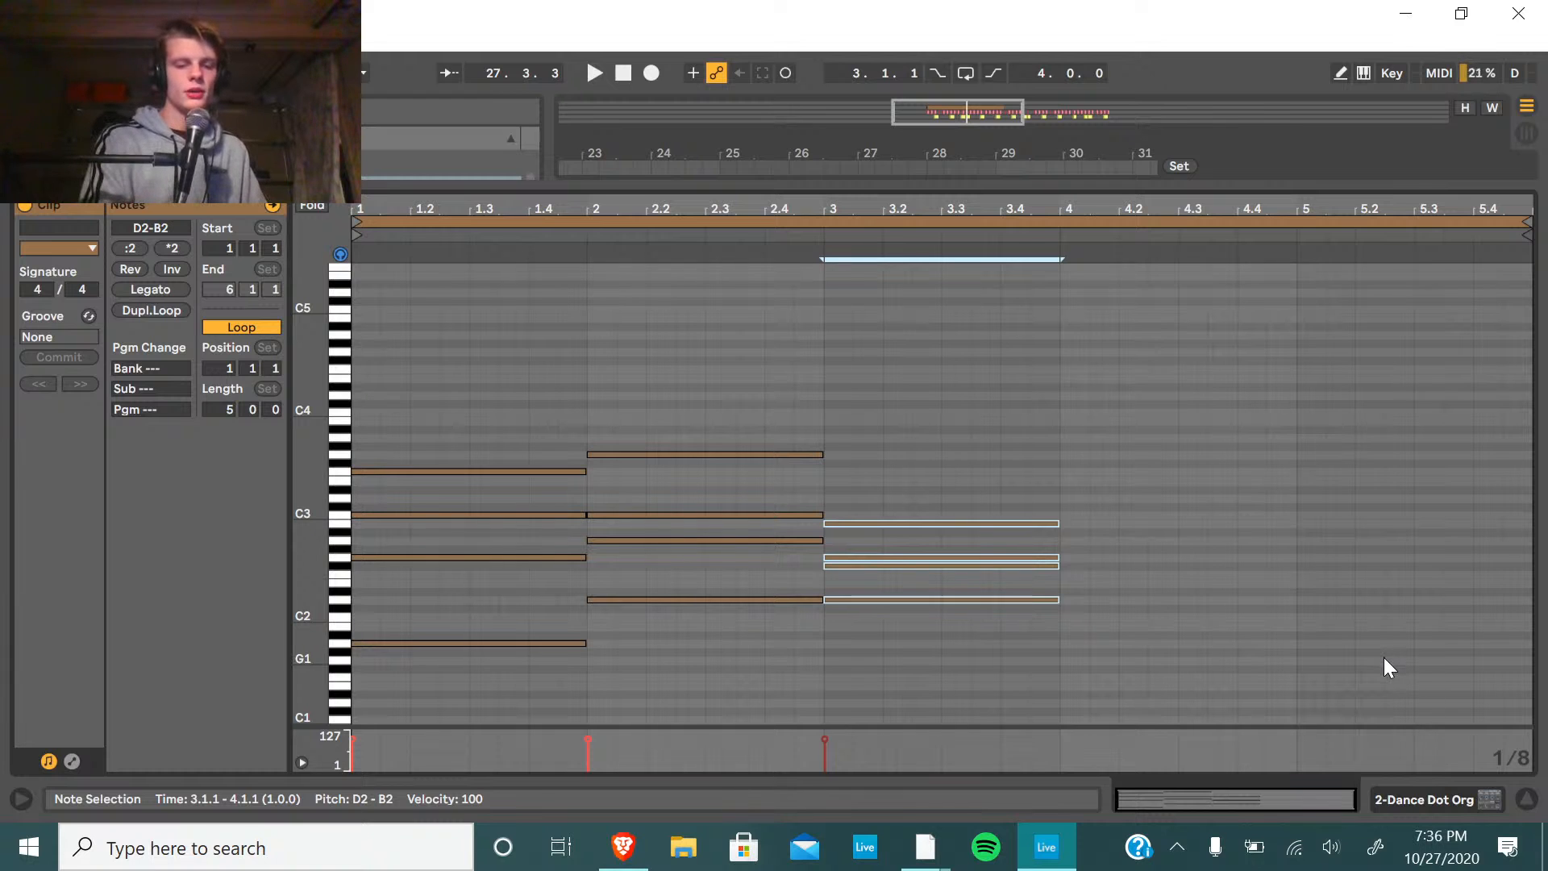
{"action": "key", "text": "ctrl+d"}
{"action": "key", "text": "Down"}
{"action": "key", "text": "Down"}
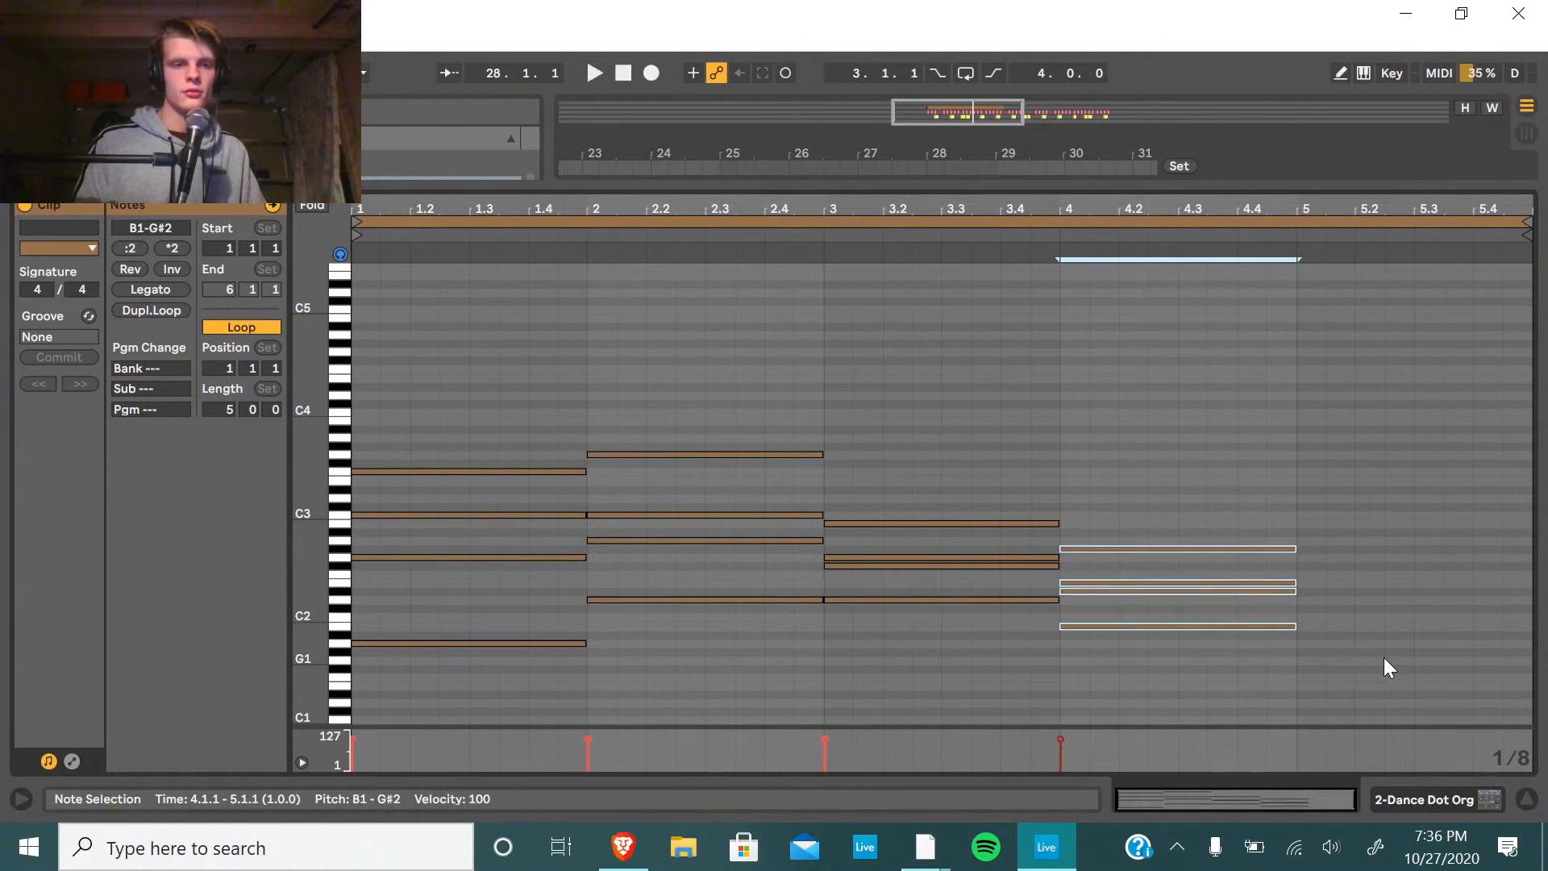
Audition the fourth bar's chord notes individually to compare C2, E2 and F2 as its root.
{"action": "left_click", "coordinate": [1108, 618]}
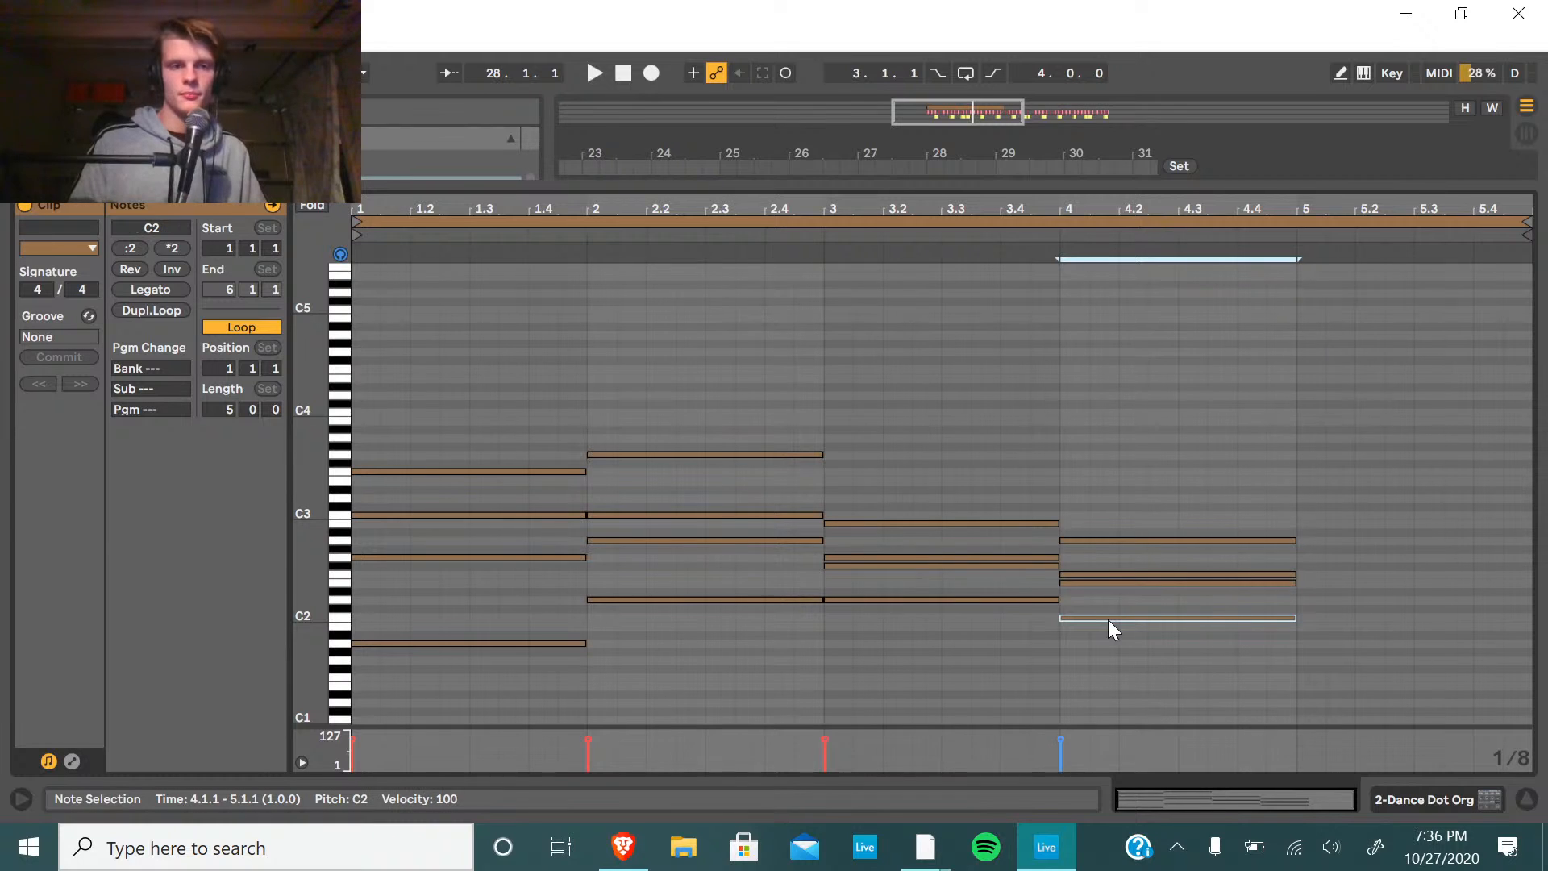
{"action": "left_click", "coordinate": [1119, 572]}
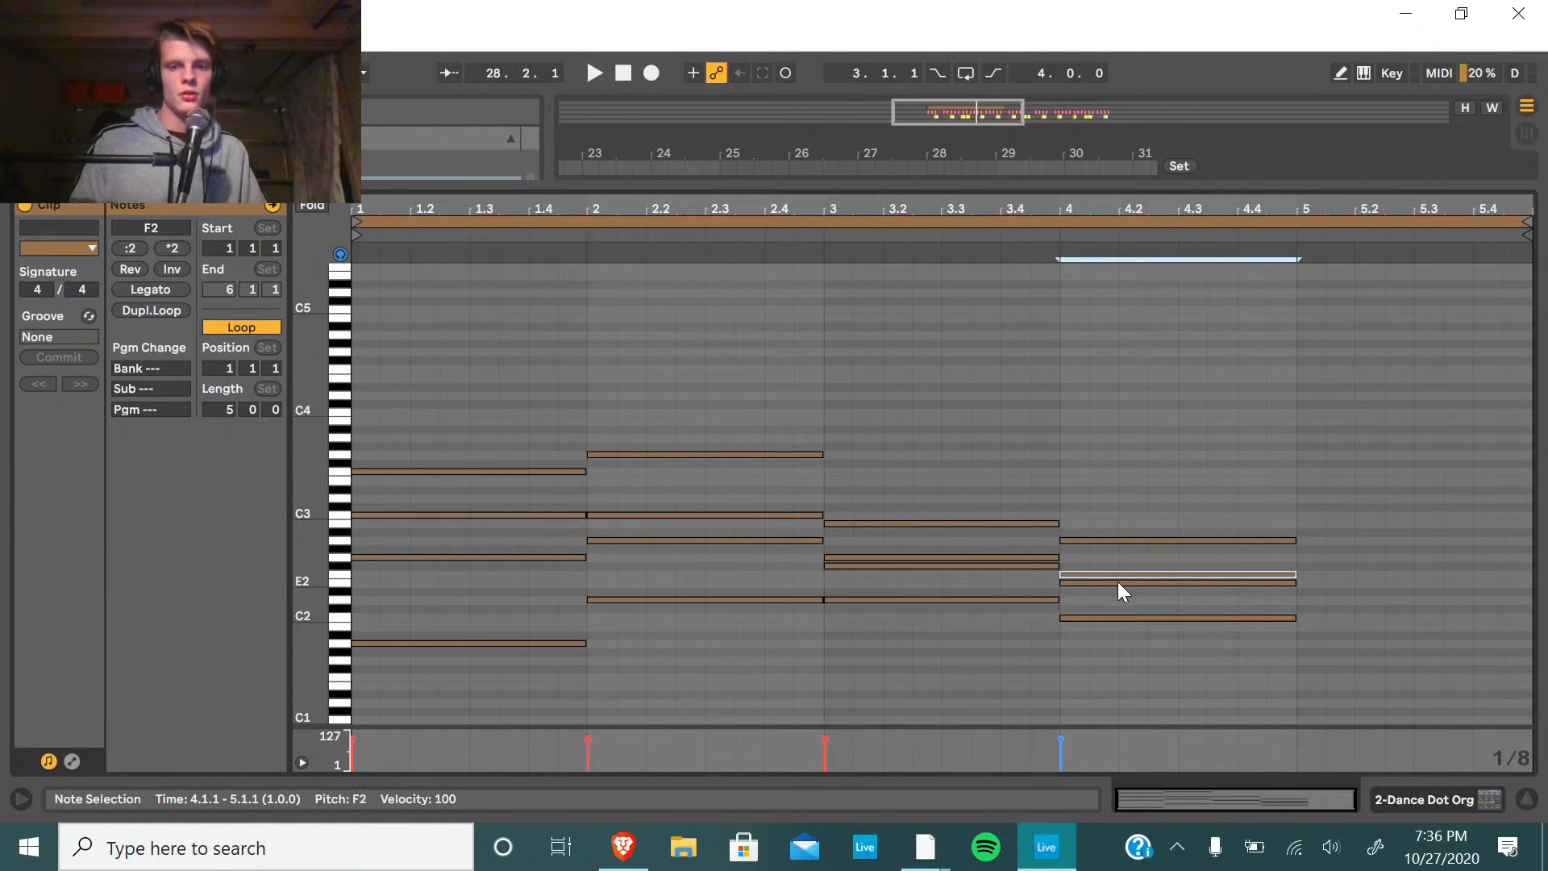
{"action": "left_click", "coordinate": [1118, 583]}
{"action": "left_click", "coordinate": [1120, 617]}
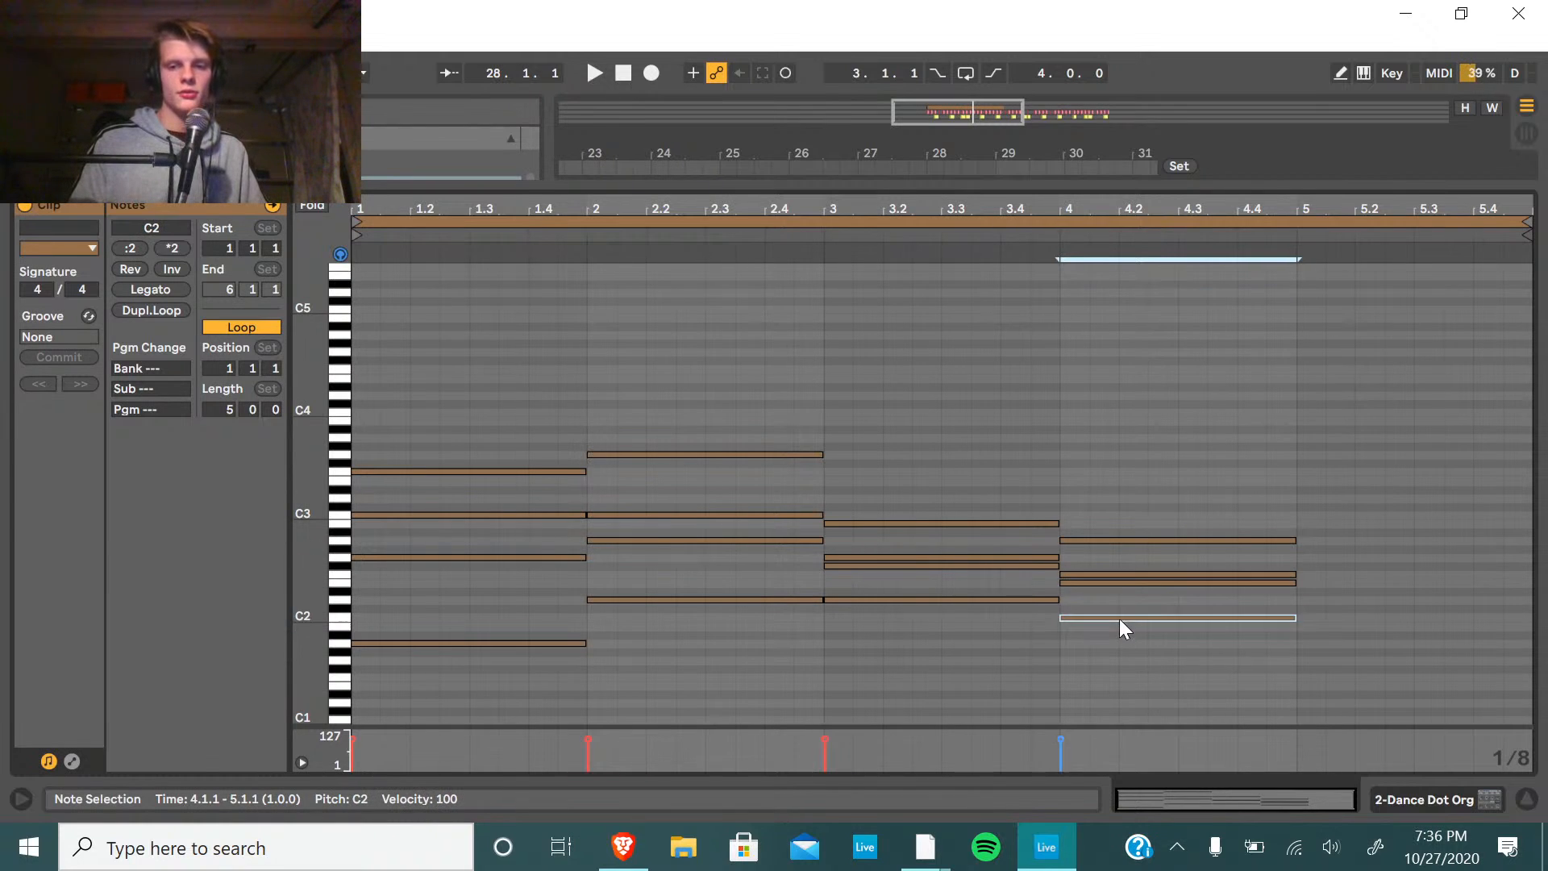
{"action": "left_click", "coordinate": [1120, 574]}
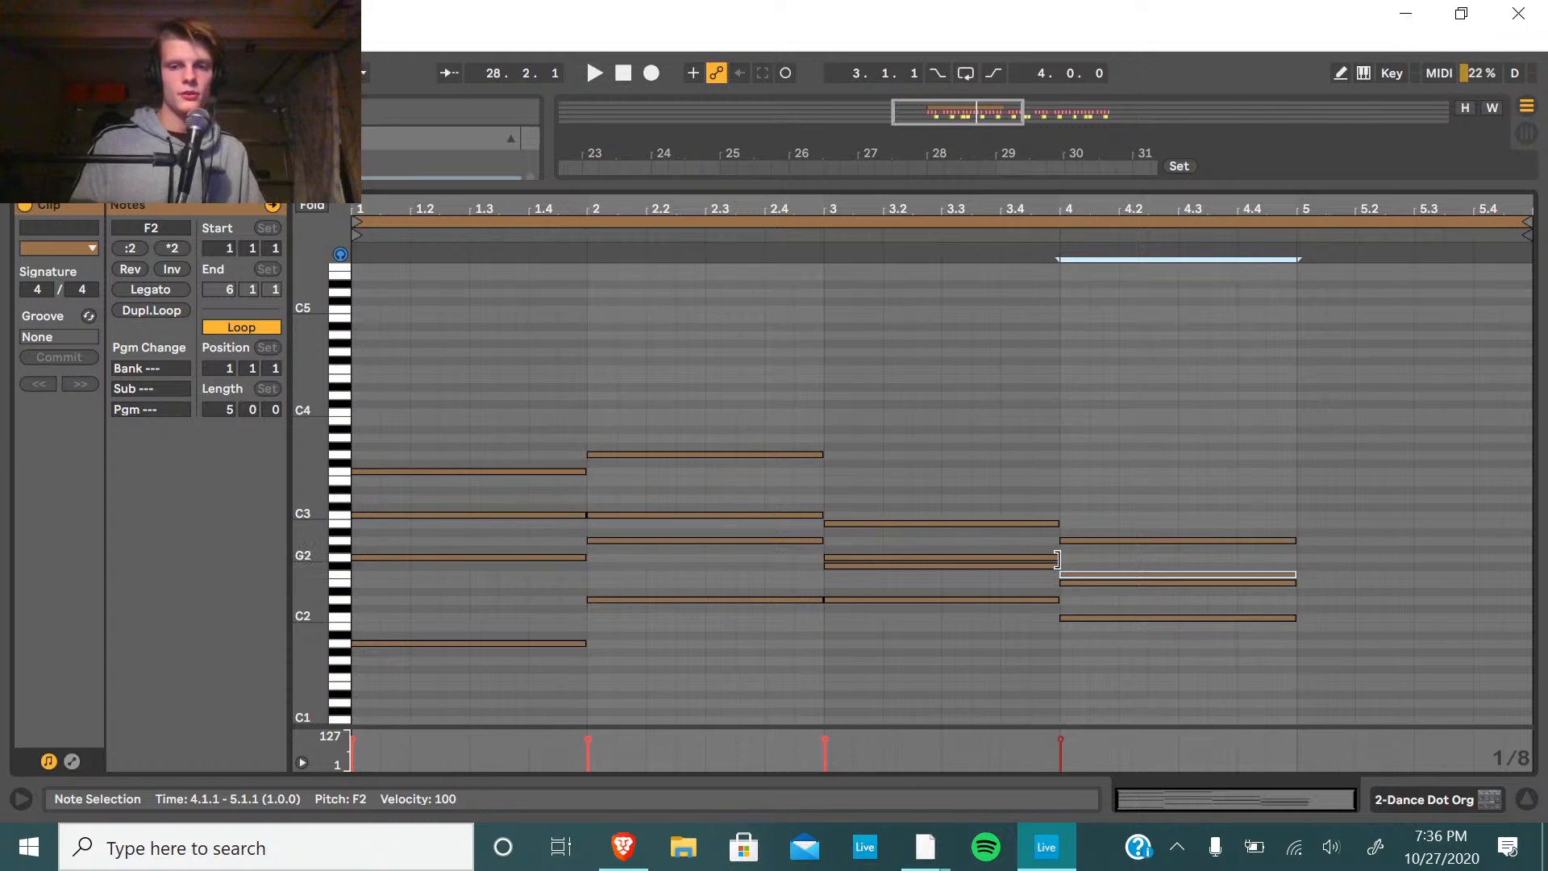
{"action": "left_click", "coordinate": [1051, 556]}
{"action": "left_click", "coordinate": [1093, 566]}
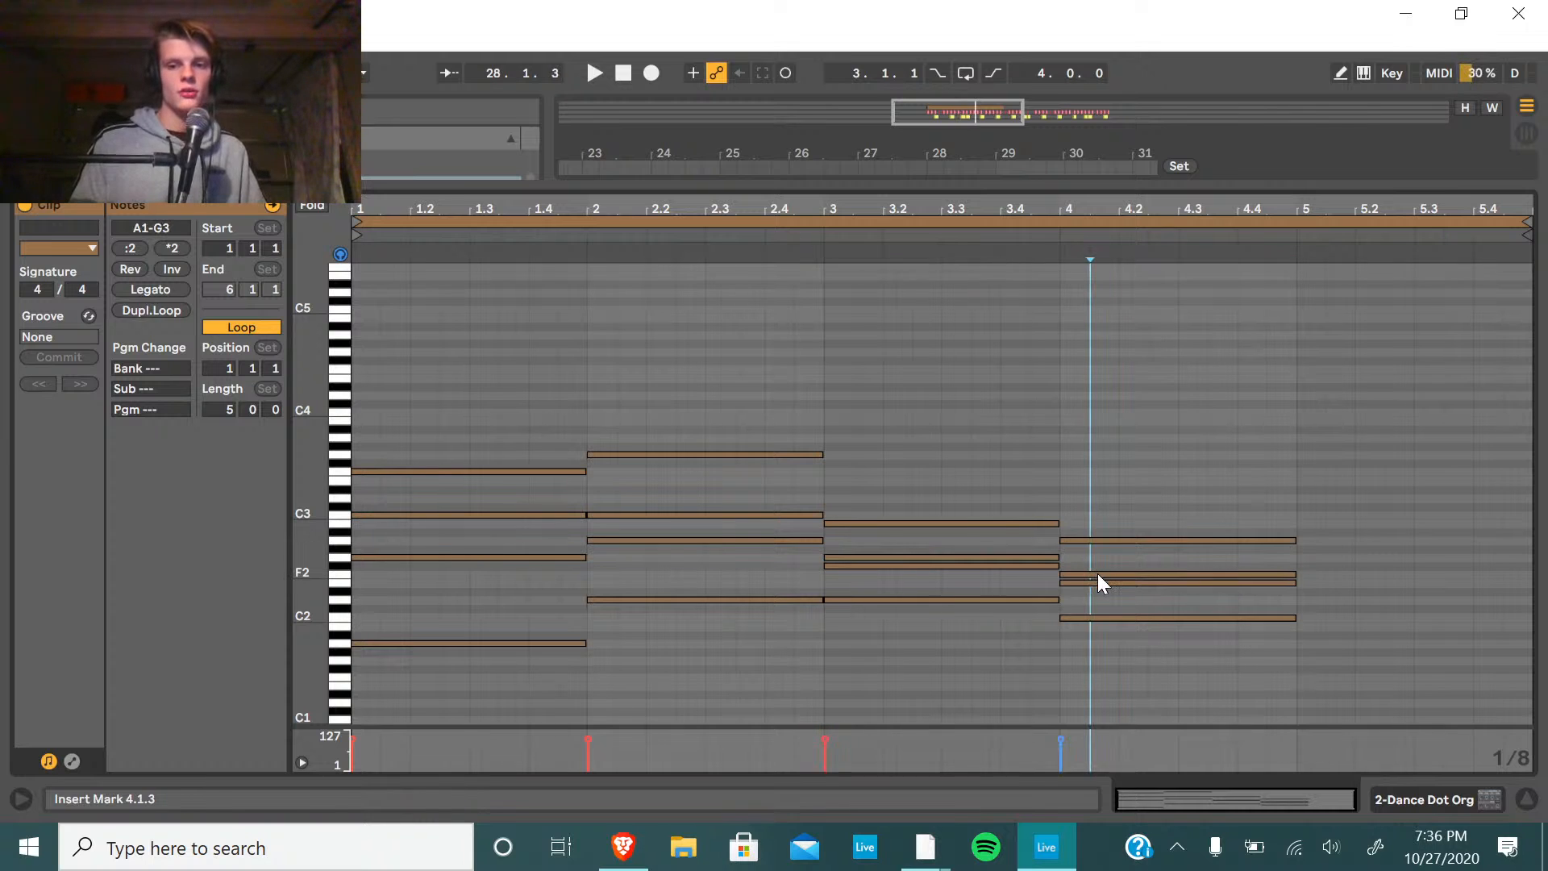
Revoice the fourth bar's chord with F2 as its bass by raising the C2, E2 and A2 notes one octave.
{"action": "left_click", "coordinate": [1096, 573]}
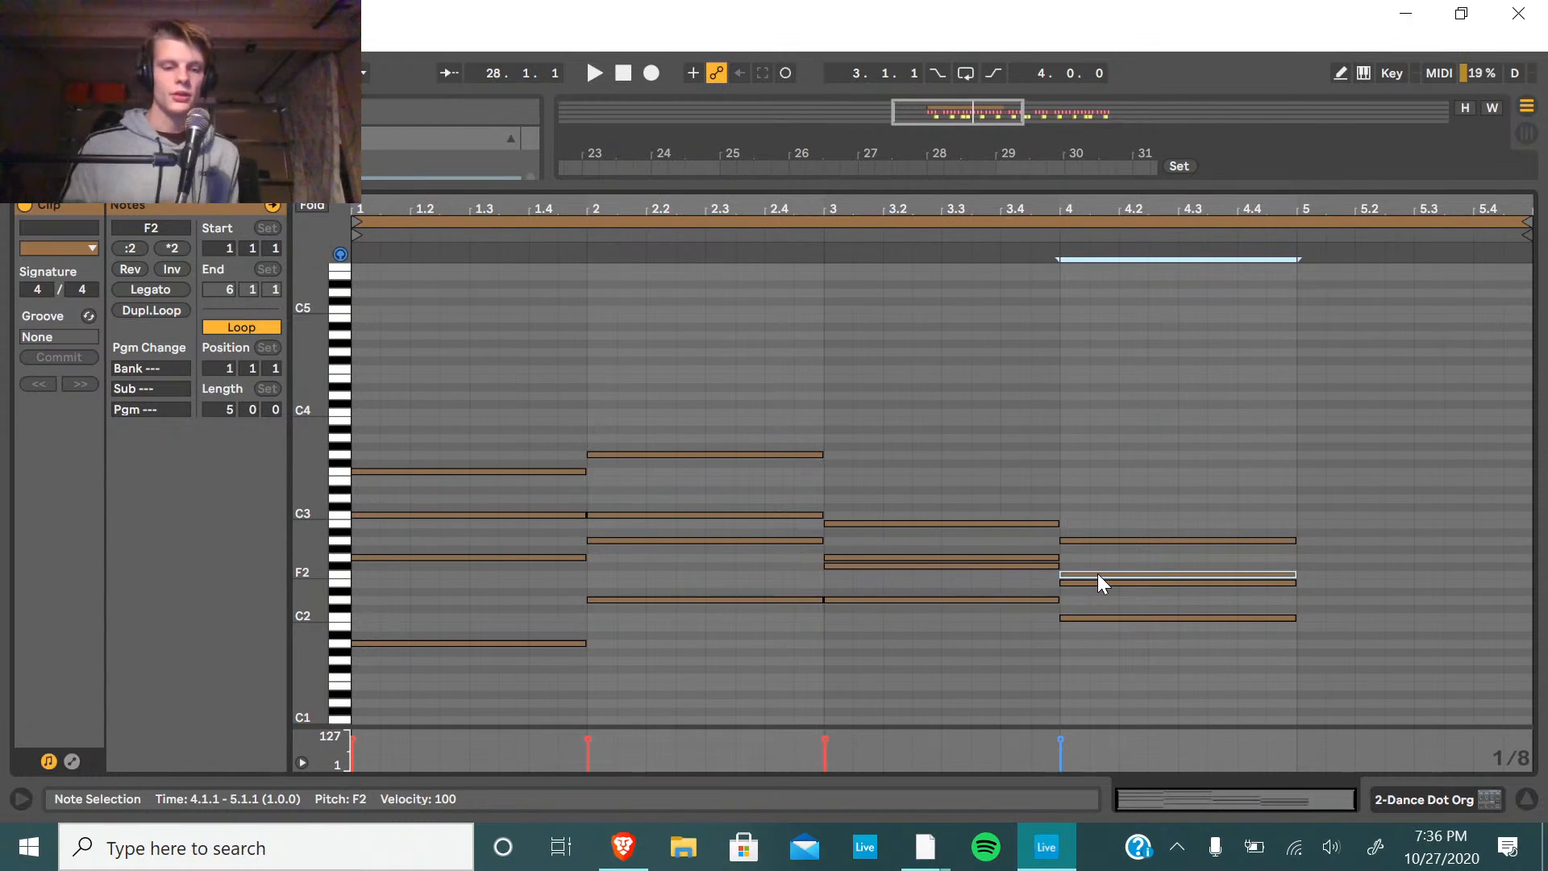
{"action": "key", "text": "shift+Down"}
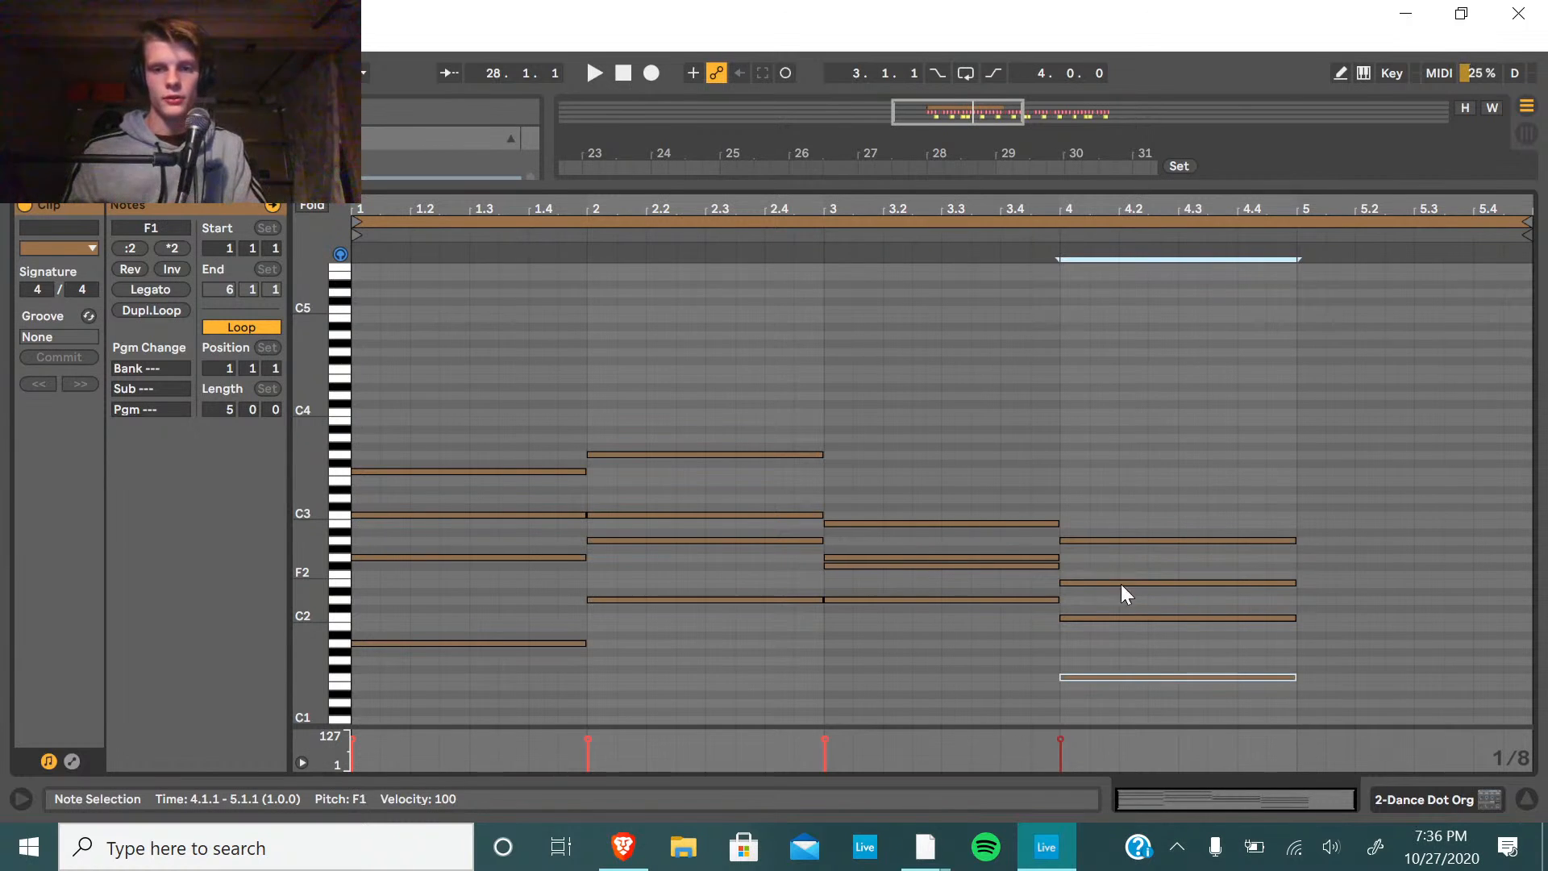
{"action": "left_click_drag", "start_coordinate": [1120, 637], "coordinate": [1111, 478]}
{"action": "key", "text": "shift+Up"}
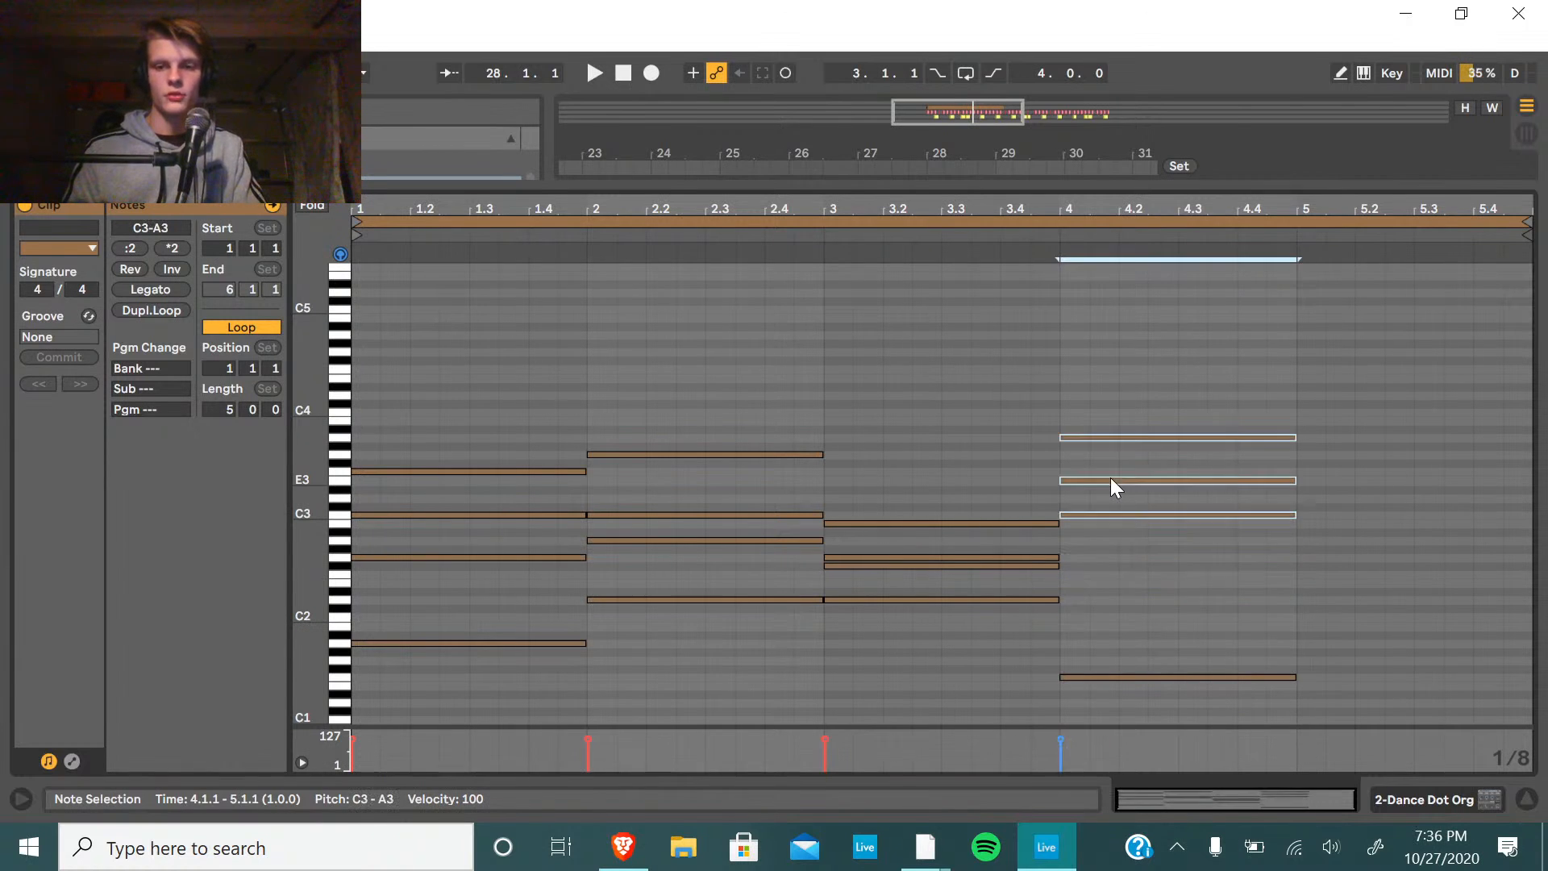
{"action": "left_click", "coordinate": [1127, 677]}
{"action": "key", "text": "shift+Up"}
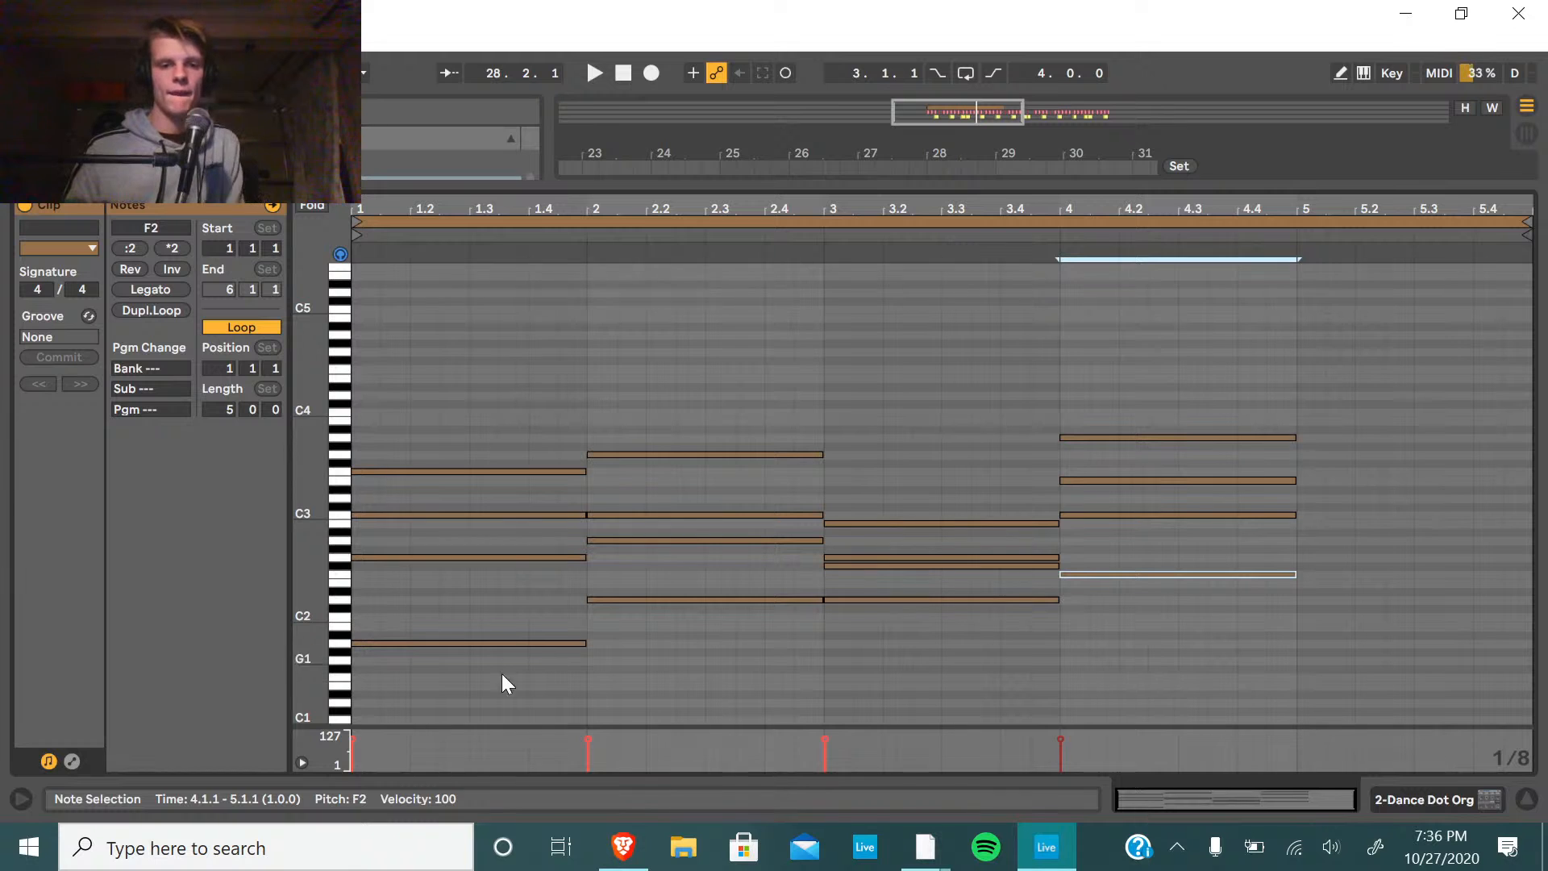
Select the notes of all four chords and play the progression from the start of the clip.
{"action": "left_click_drag", "start_coordinate": [470, 684], "coordinate": [1058, 429]}
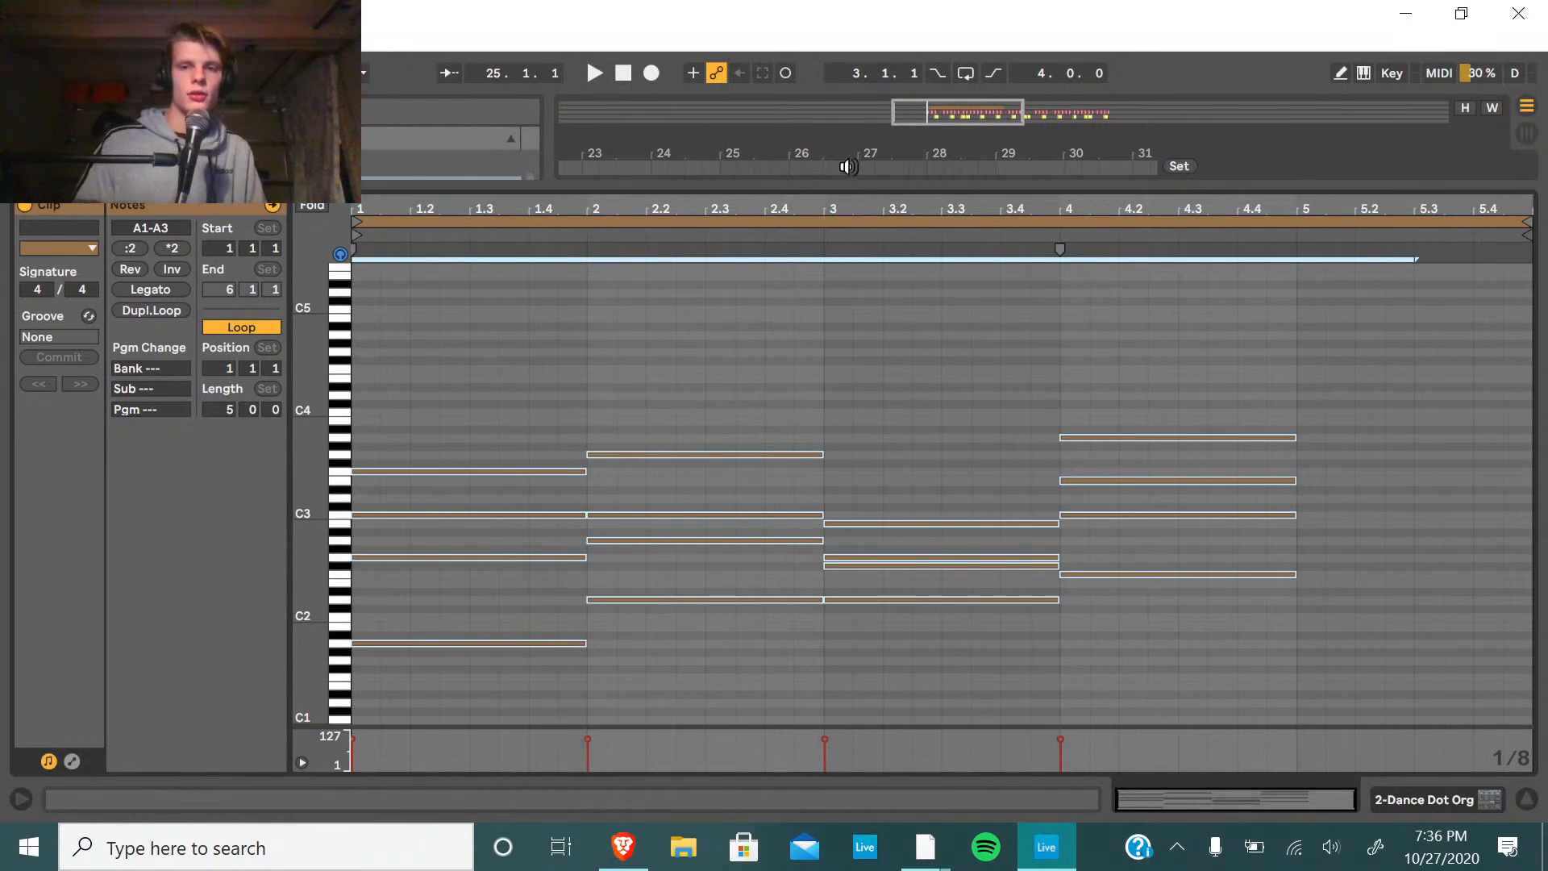
{"action": "left_click", "coordinate": [774, 165]}
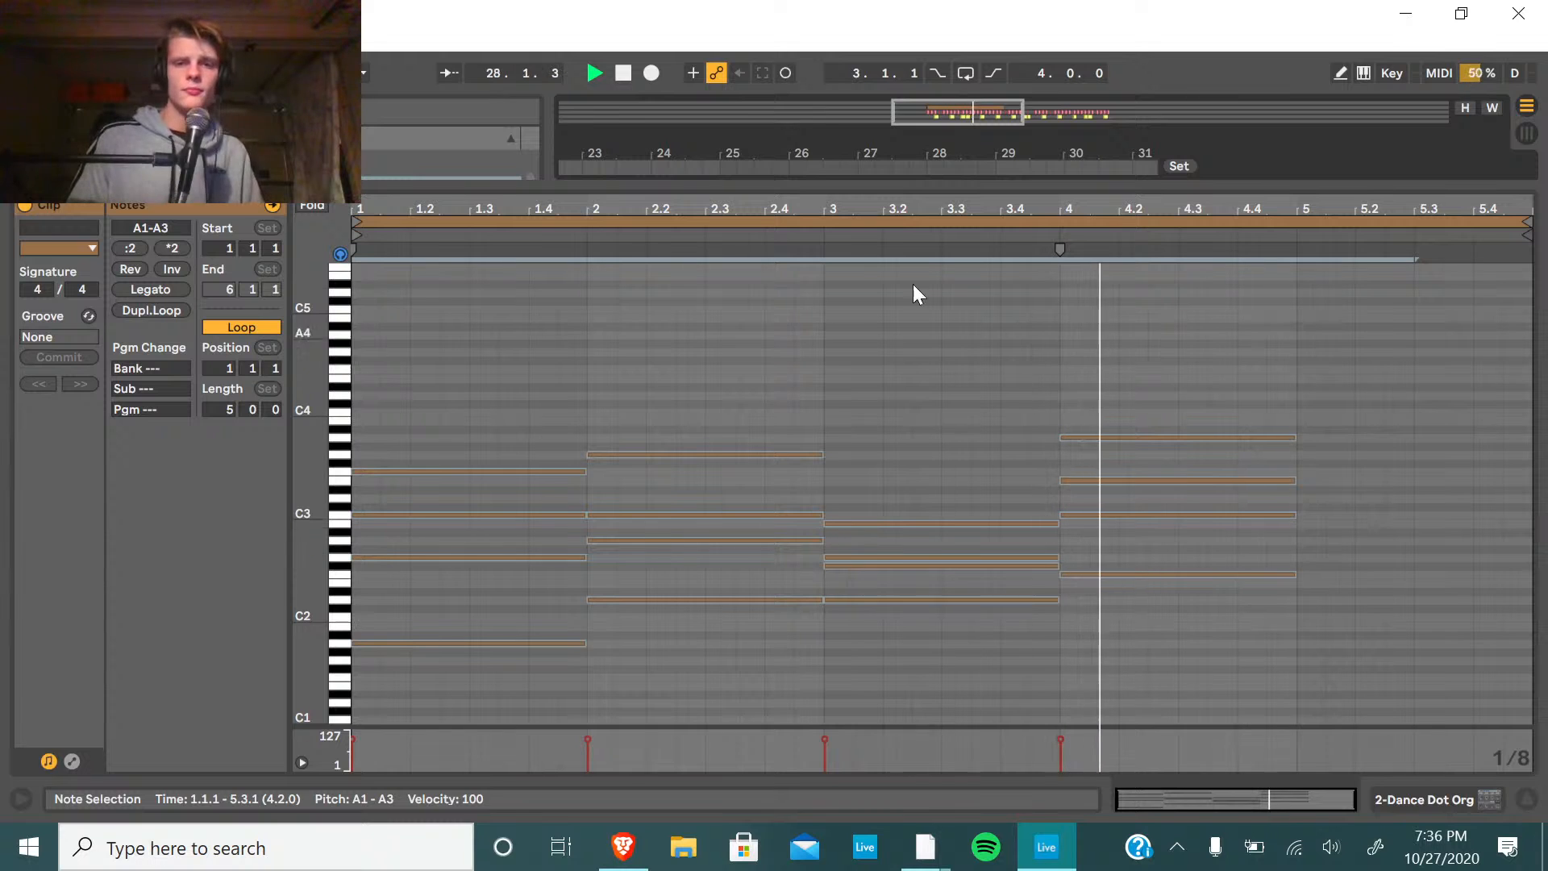
{"action": "left_click", "coordinate": [622, 74]}
Shorten the first two chords to half a bar each and move the second chord to start at 1.3.
{"action": "left_click_drag", "start_coordinate": [476, 425], "coordinate": [466, 545]}
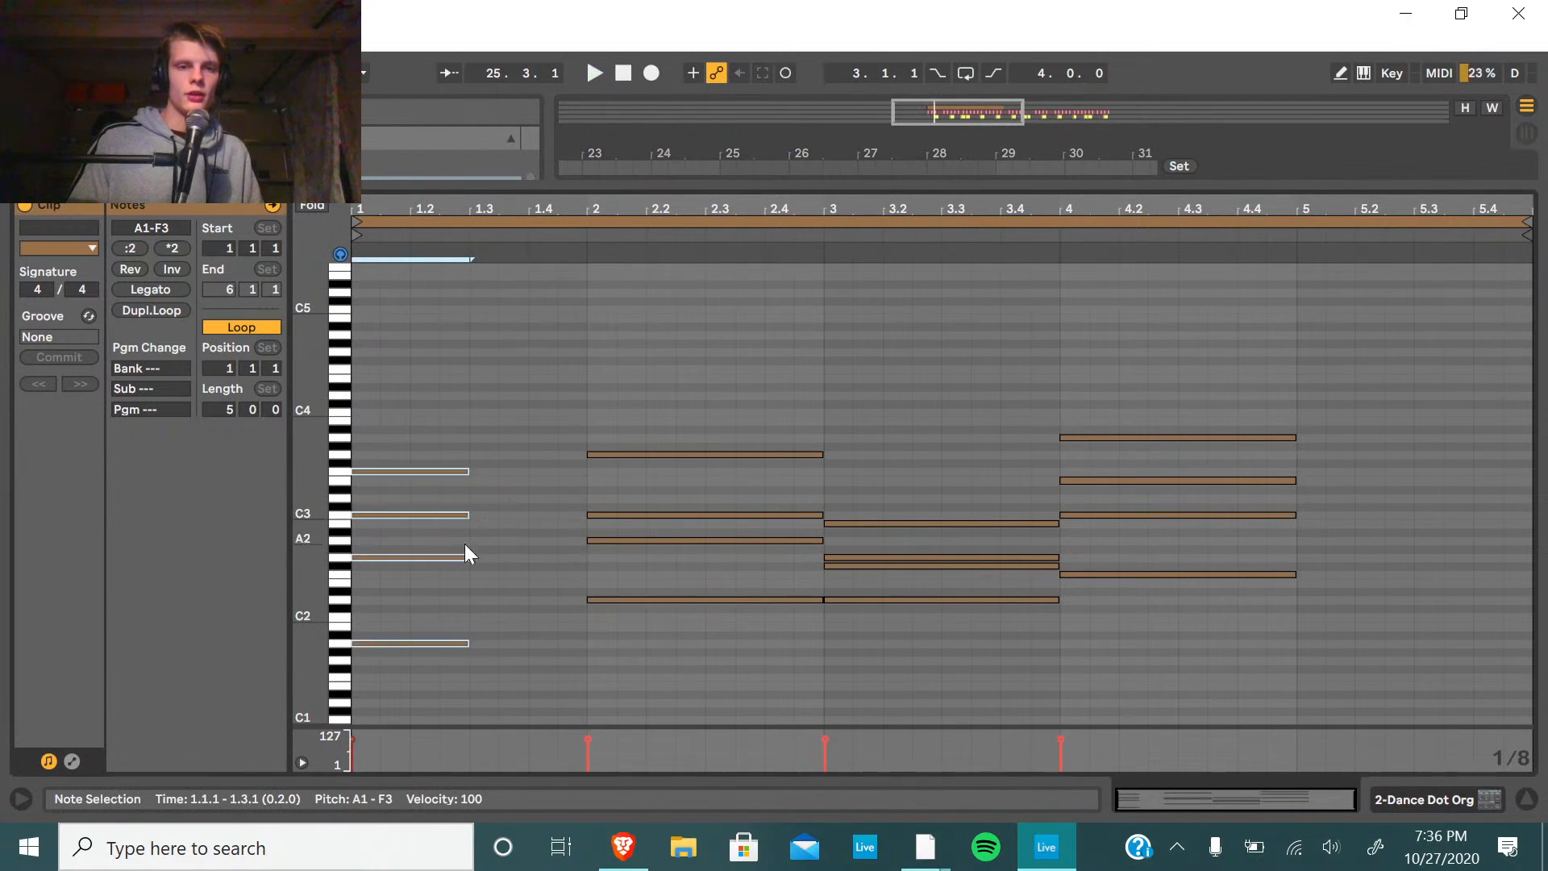
{"action": "left_click_drag", "start_coordinate": [634, 634], "coordinate": [649, 415]}
{"action": "key", "text": "Left"}
{"action": "key", "text": "Left"}
{"action": "key", "text": "Left"}
{"action": "key", "text": "Left"}
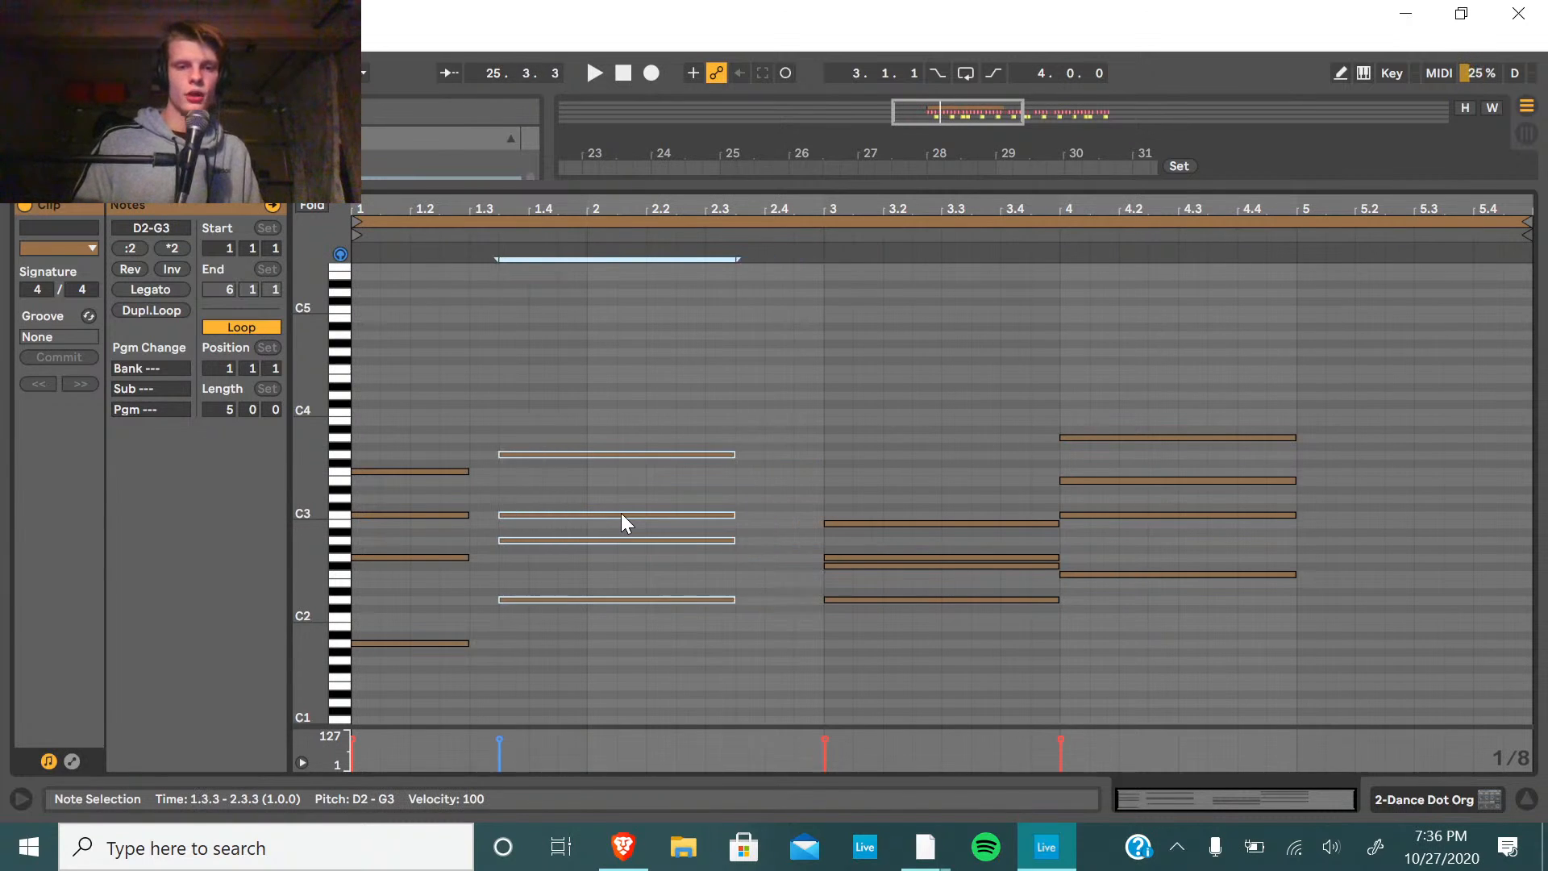
{"action": "left_click_drag", "start_coordinate": [699, 511], "coordinate": [596, 524]}
Move the third chord to start at bar 2 and shorten it to half a bar.
{"action": "left_click", "coordinate": [940, 627]}
{"action": "left_click_drag", "start_coordinate": [940, 627], "coordinate": [937, 470]}
{"action": "key", "text": "Left"}
{"action": "key", "text": "Left"}
{"action": "key", "text": "Left"}
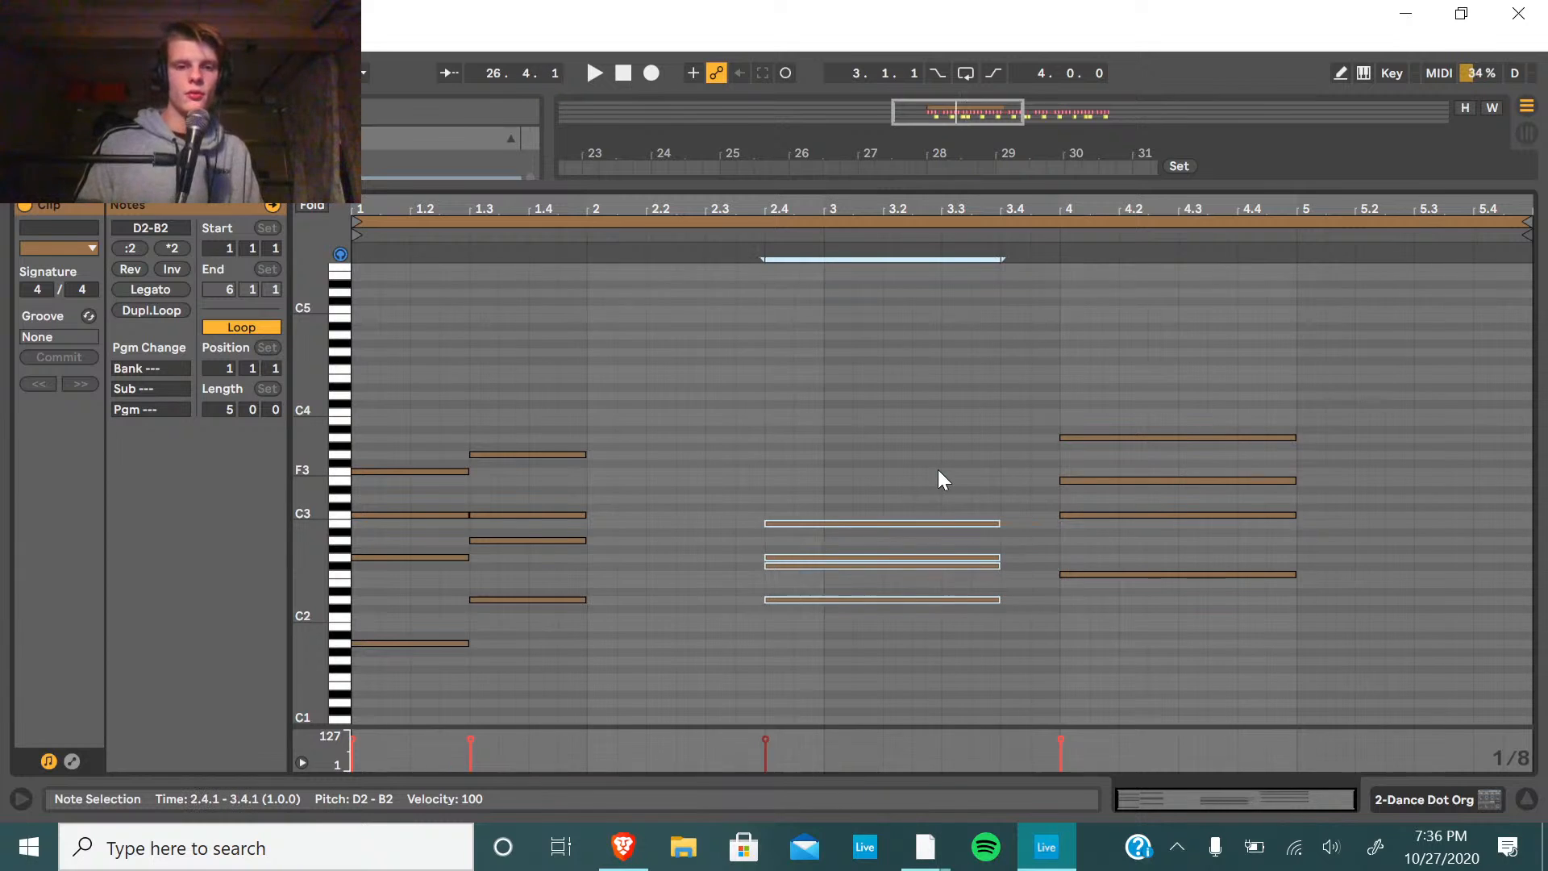
{"action": "key", "text": "Left"}
{"action": "key", "text": "Left"}
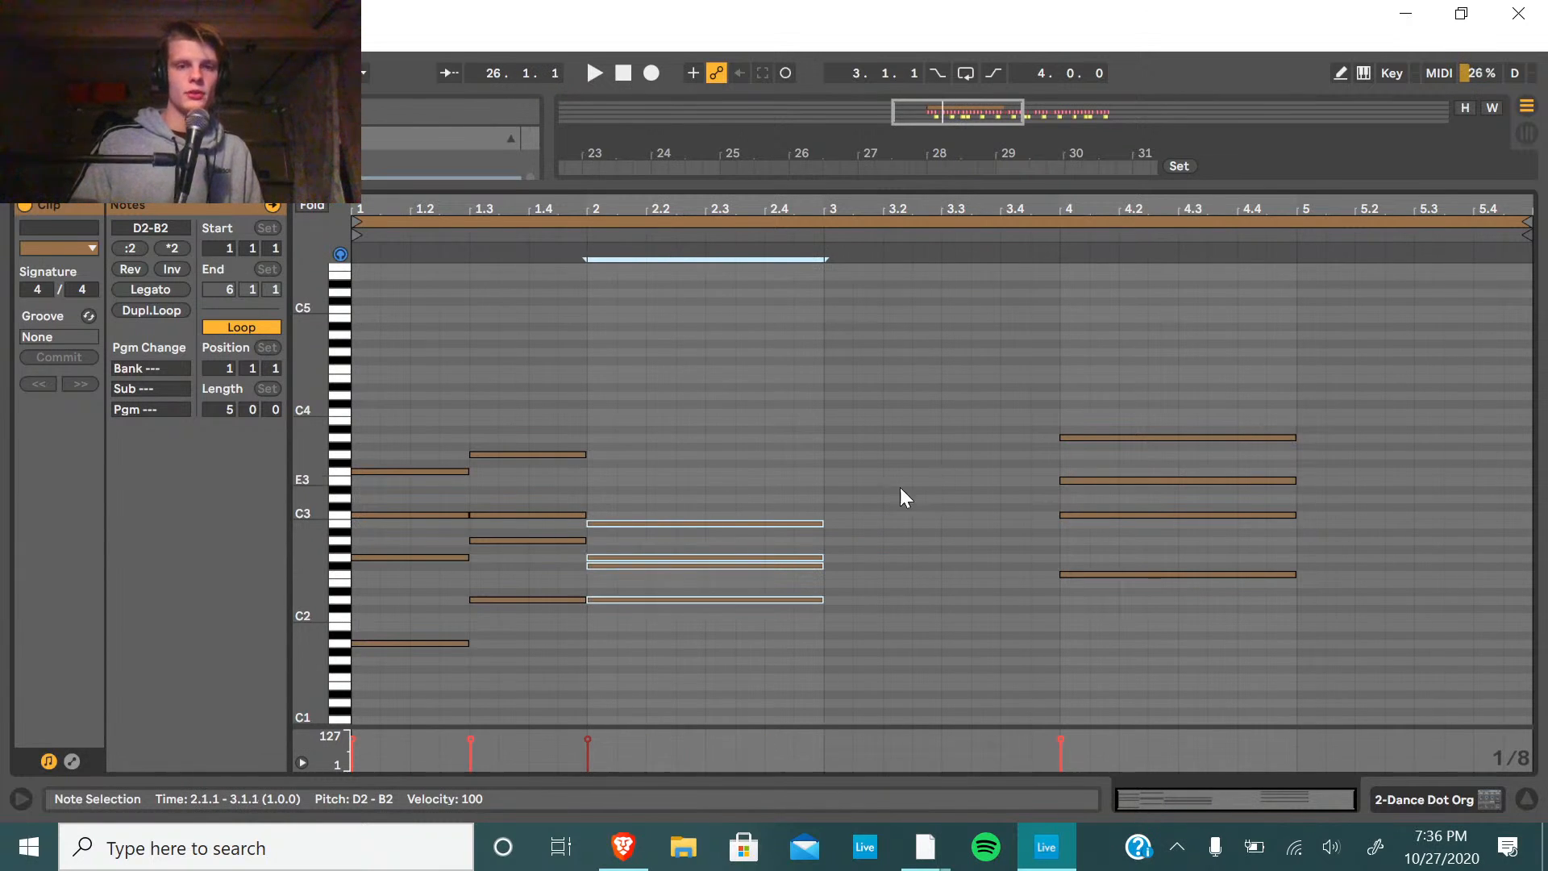
{"action": "left_click_drag", "start_coordinate": [823, 561], "coordinate": [706, 566]}
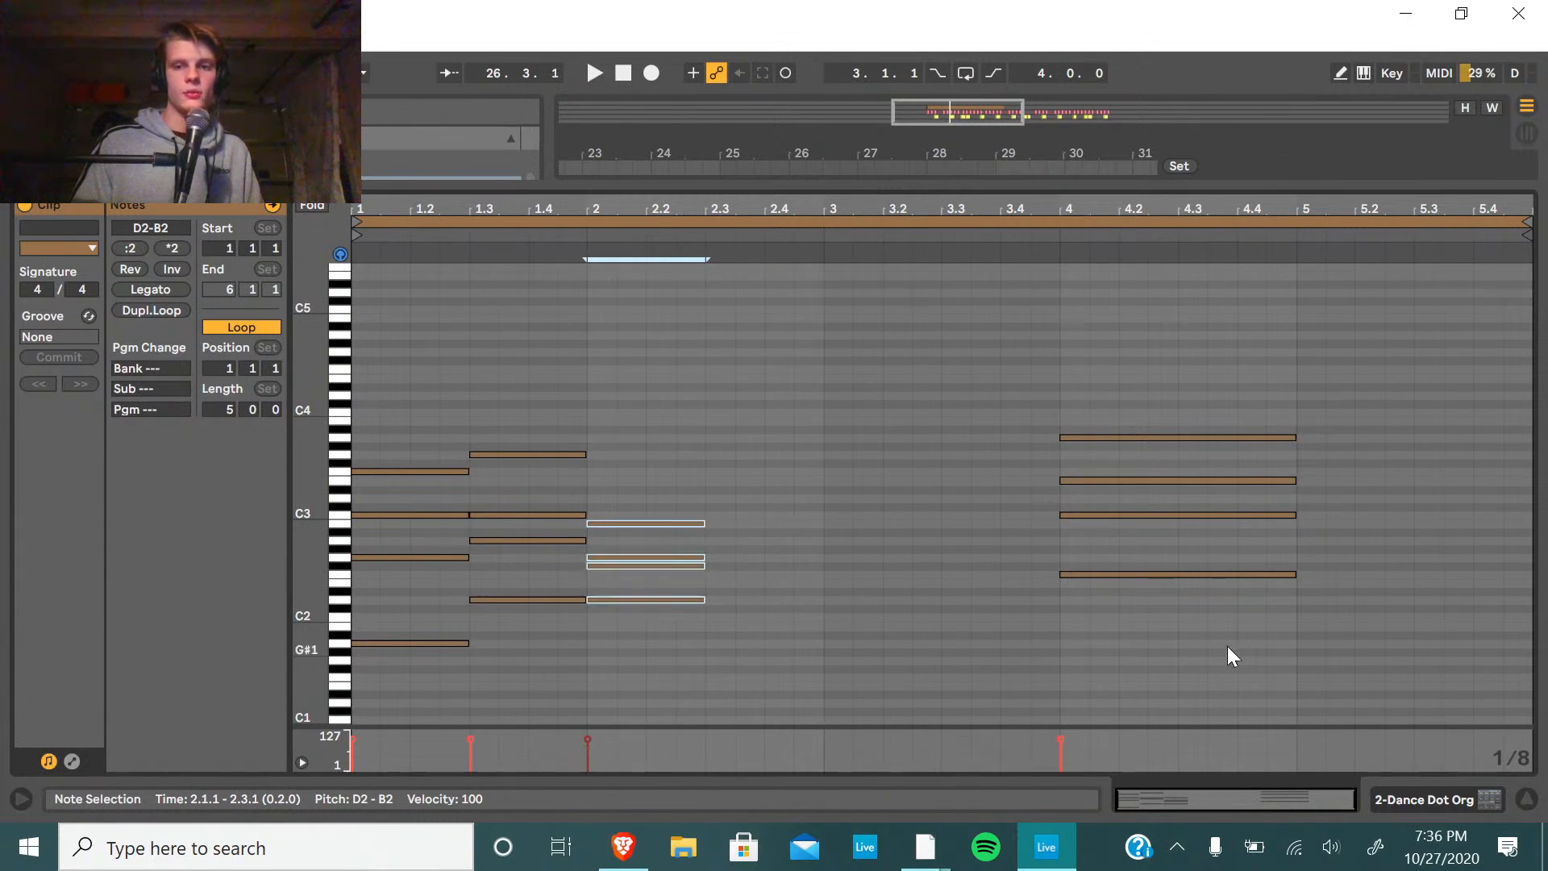
Move the fourth chord's four notes earlier so that they start at 2.3.
{"action": "left_click_drag", "start_coordinate": [1227, 646], "coordinate": [1209, 408]}
{"action": "key", "text": "Left"}
{"action": "key", "text": "Left"}
{"action": "key", "text": "Left"}
{"action": "key", "text": "Left"}
{"action": "key", "text": "Left"}
{"action": "key", "text": "Left"}
{"action": "key", "text": "Left"}
{"action": "key", "text": "Left"}
{"action": "key", "text": "Left"}
{"action": "key", "text": "Left"}
{"action": "key", "text": "Left"}
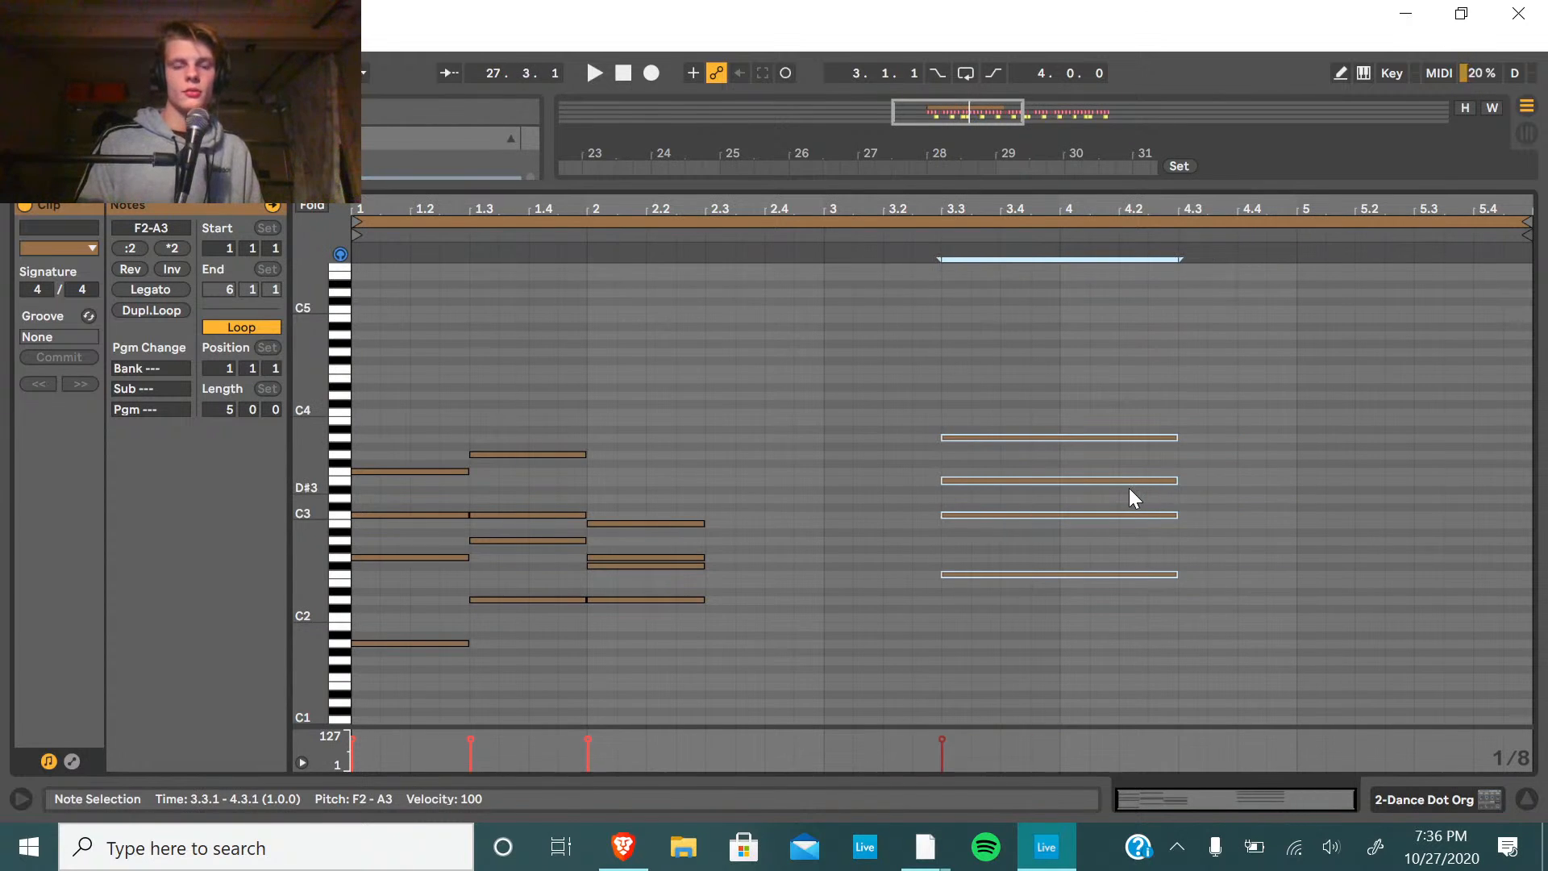
{"action": "key", "text": "Left"}
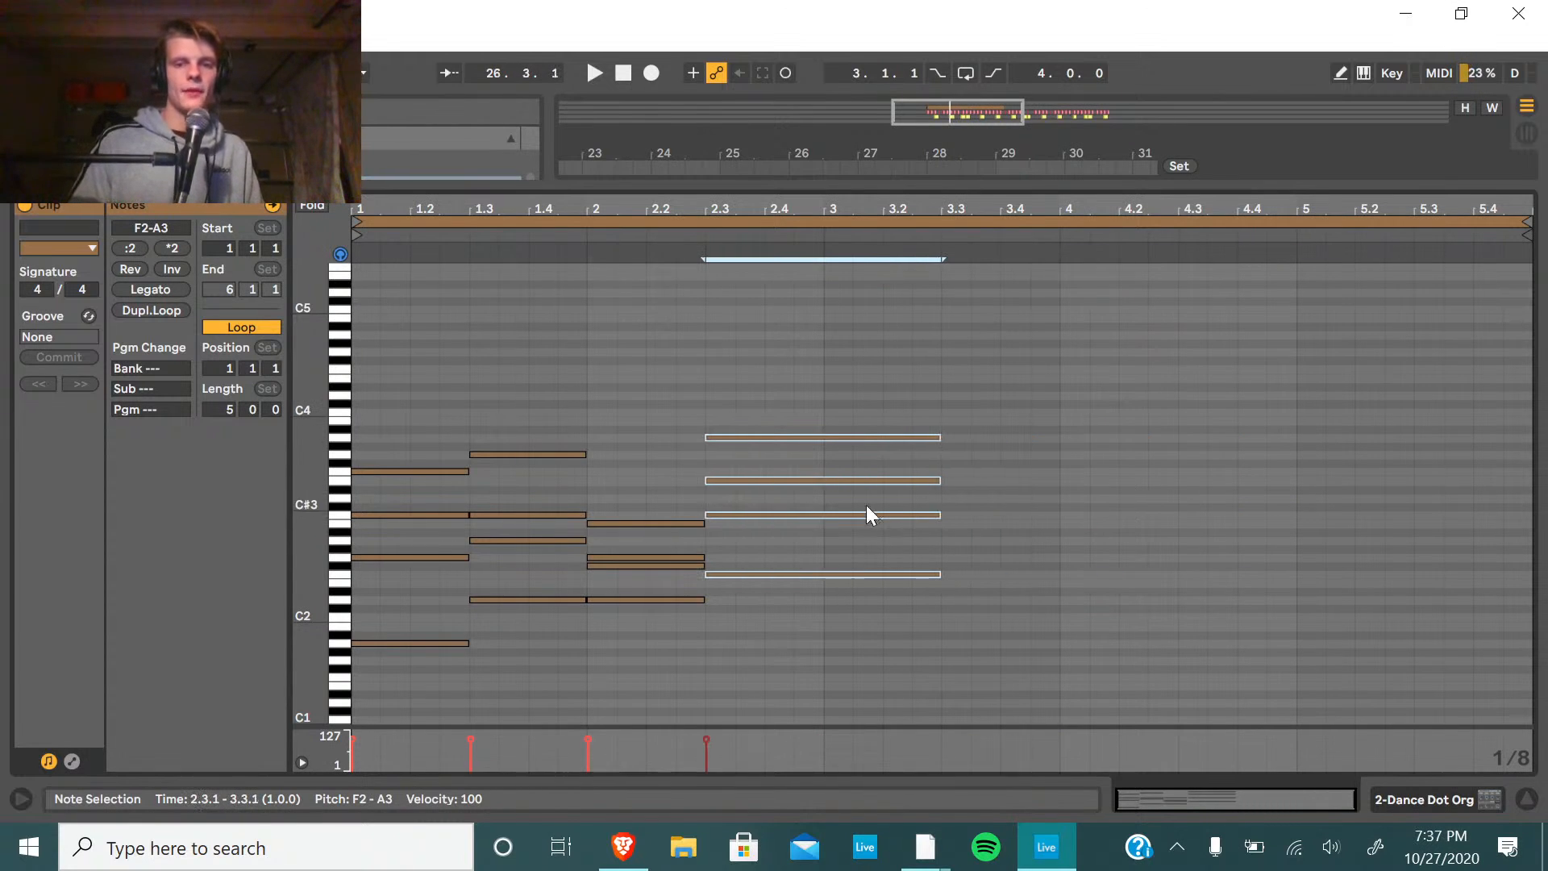
Shorten the fourth chord to half a bar, ending at bar 3, and play the condensed progression.
{"action": "left_click", "coordinate": [936, 482]}
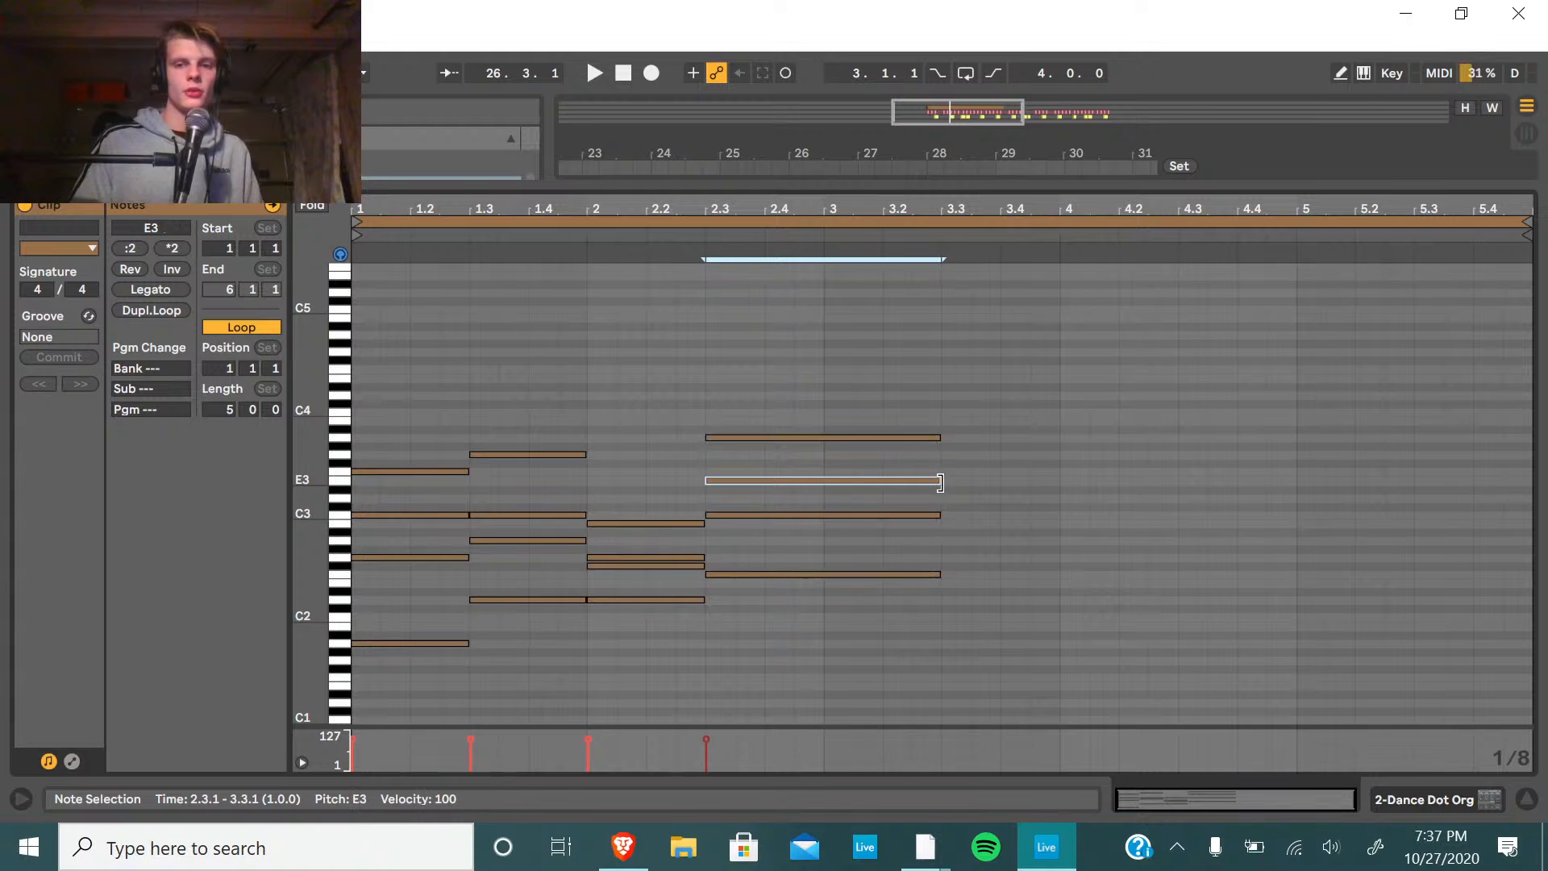
{"action": "left_click_drag", "start_coordinate": [850, 626], "coordinate": [794, 477]}
{"action": "left_click", "coordinate": [806, 475]}
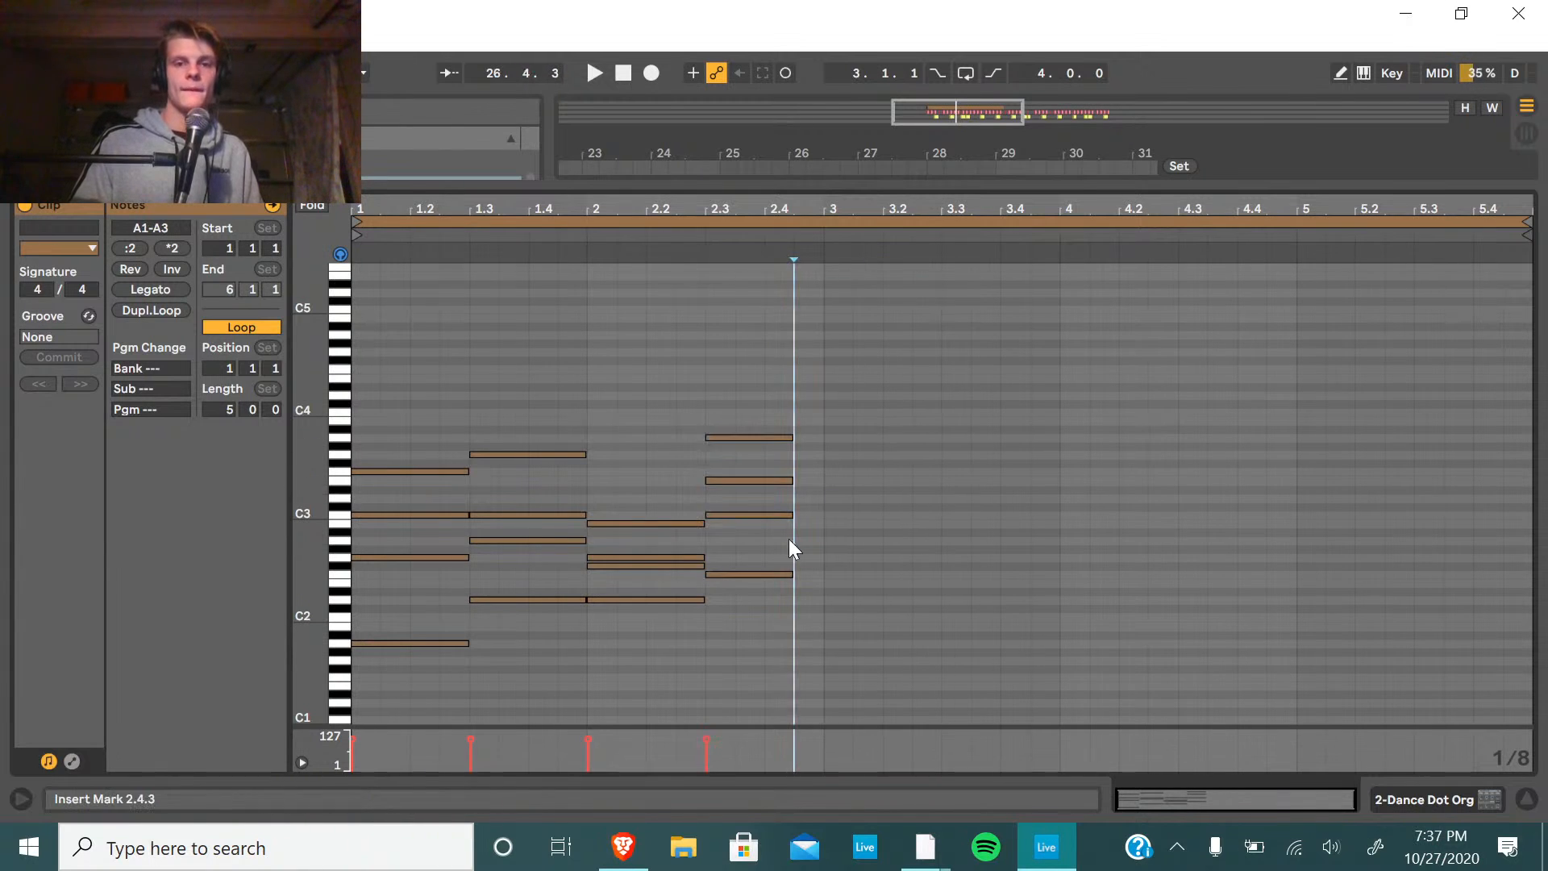
{"action": "left_click_drag", "start_coordinate": [792, 604], "coordinate": [782, 395]}
{"action": "left_click_drag", "start_coordinate": [793, 481], "coordinate": [823, 481]}
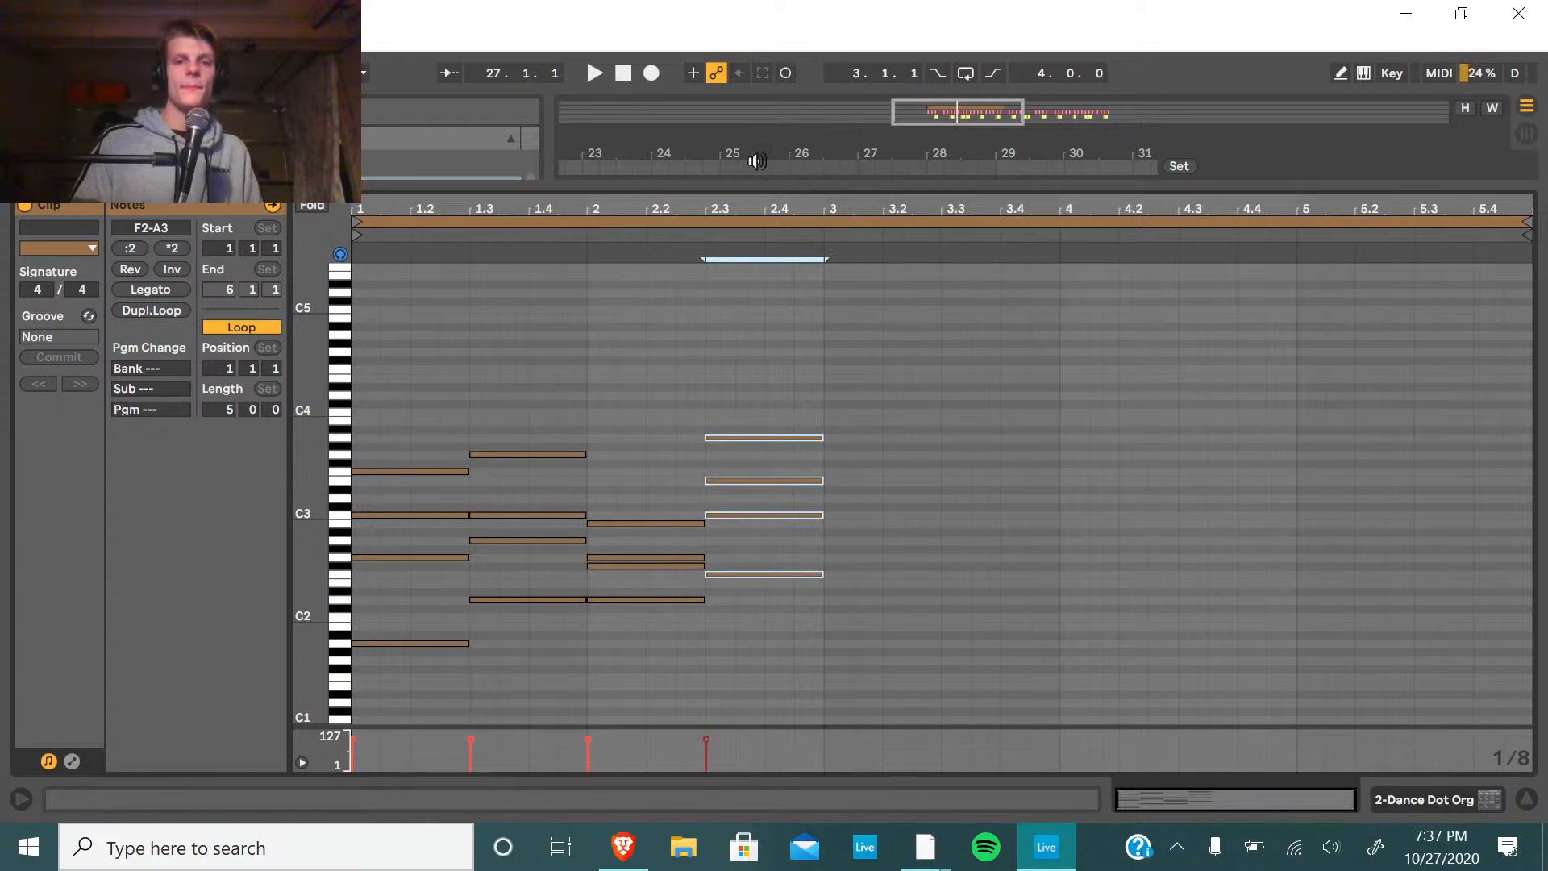
{"action": "left_click", "coordinate": [705, 164]}
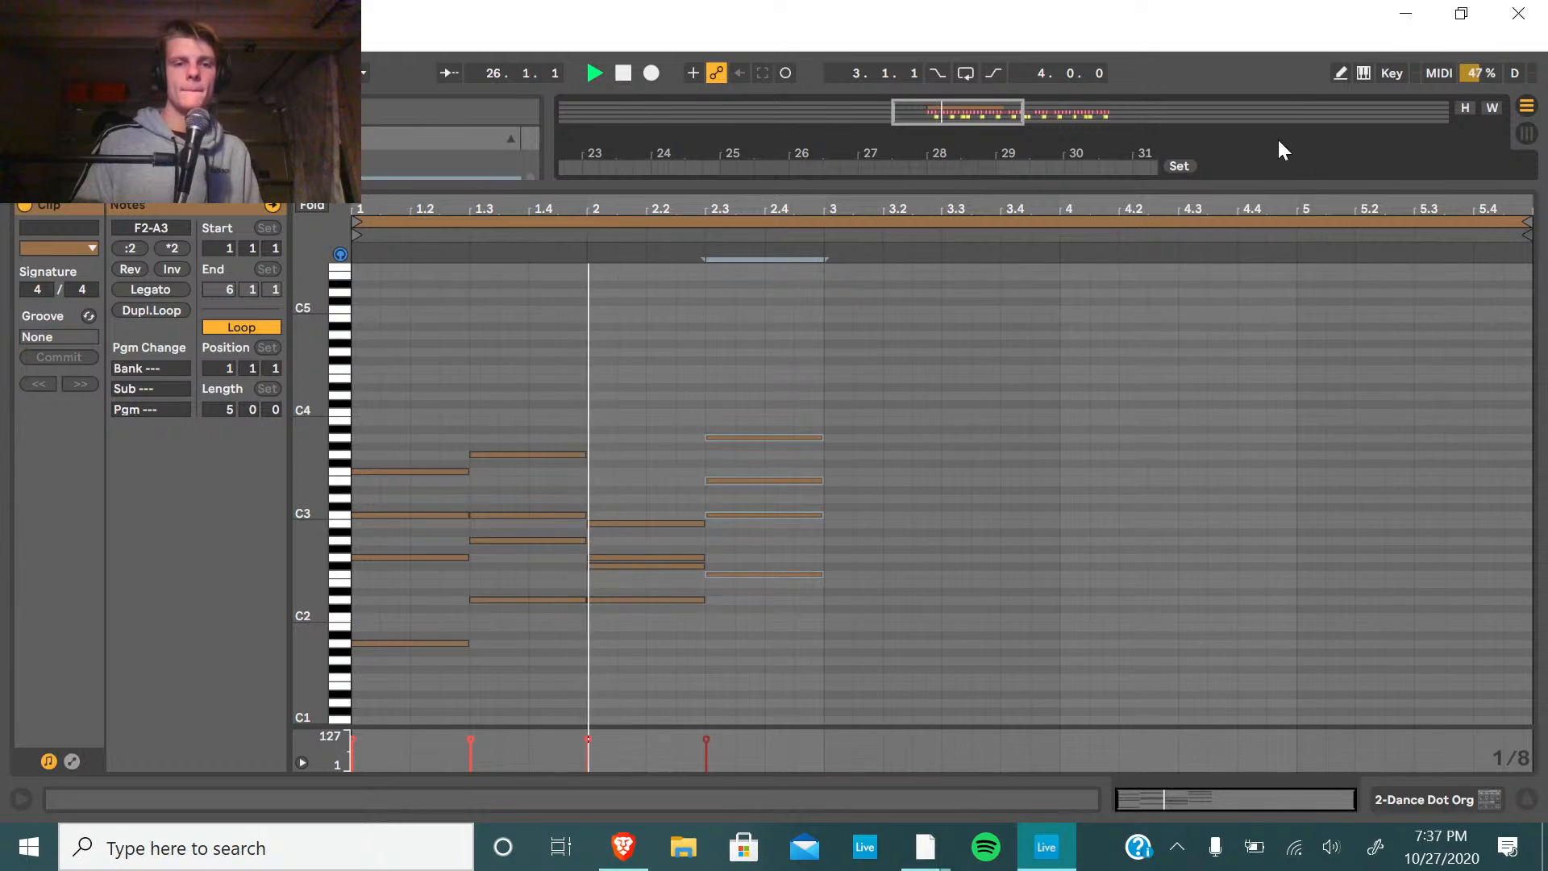
{"action": "left_click", "coordinate": [621, 75]}
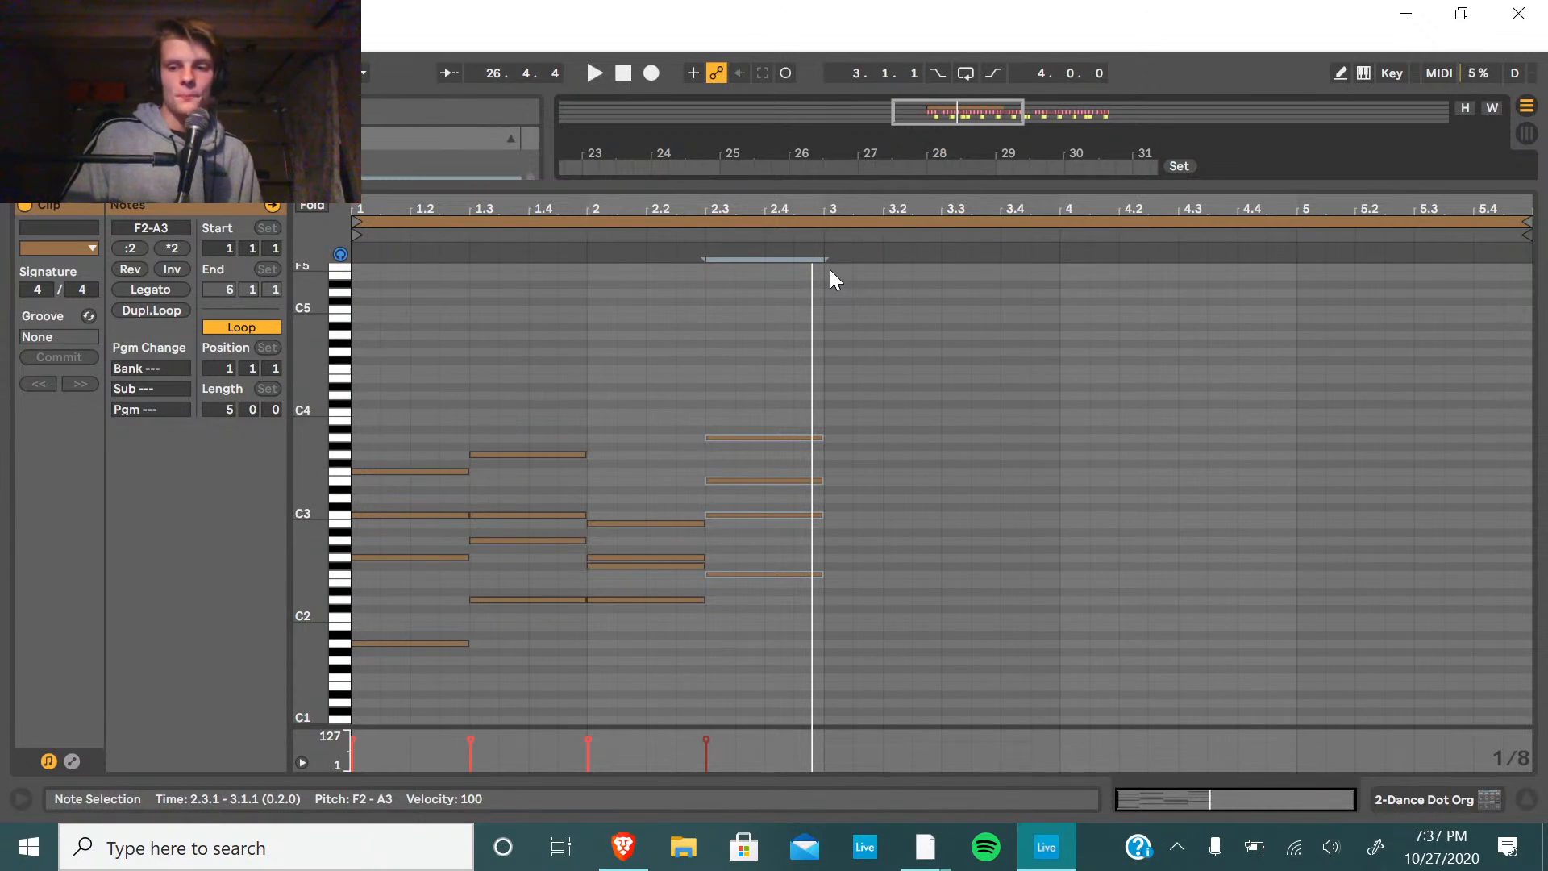
Clear all notifications in the Windows notification center and close it.
{"action": "left_click", "coordinate": [1508, 847]}
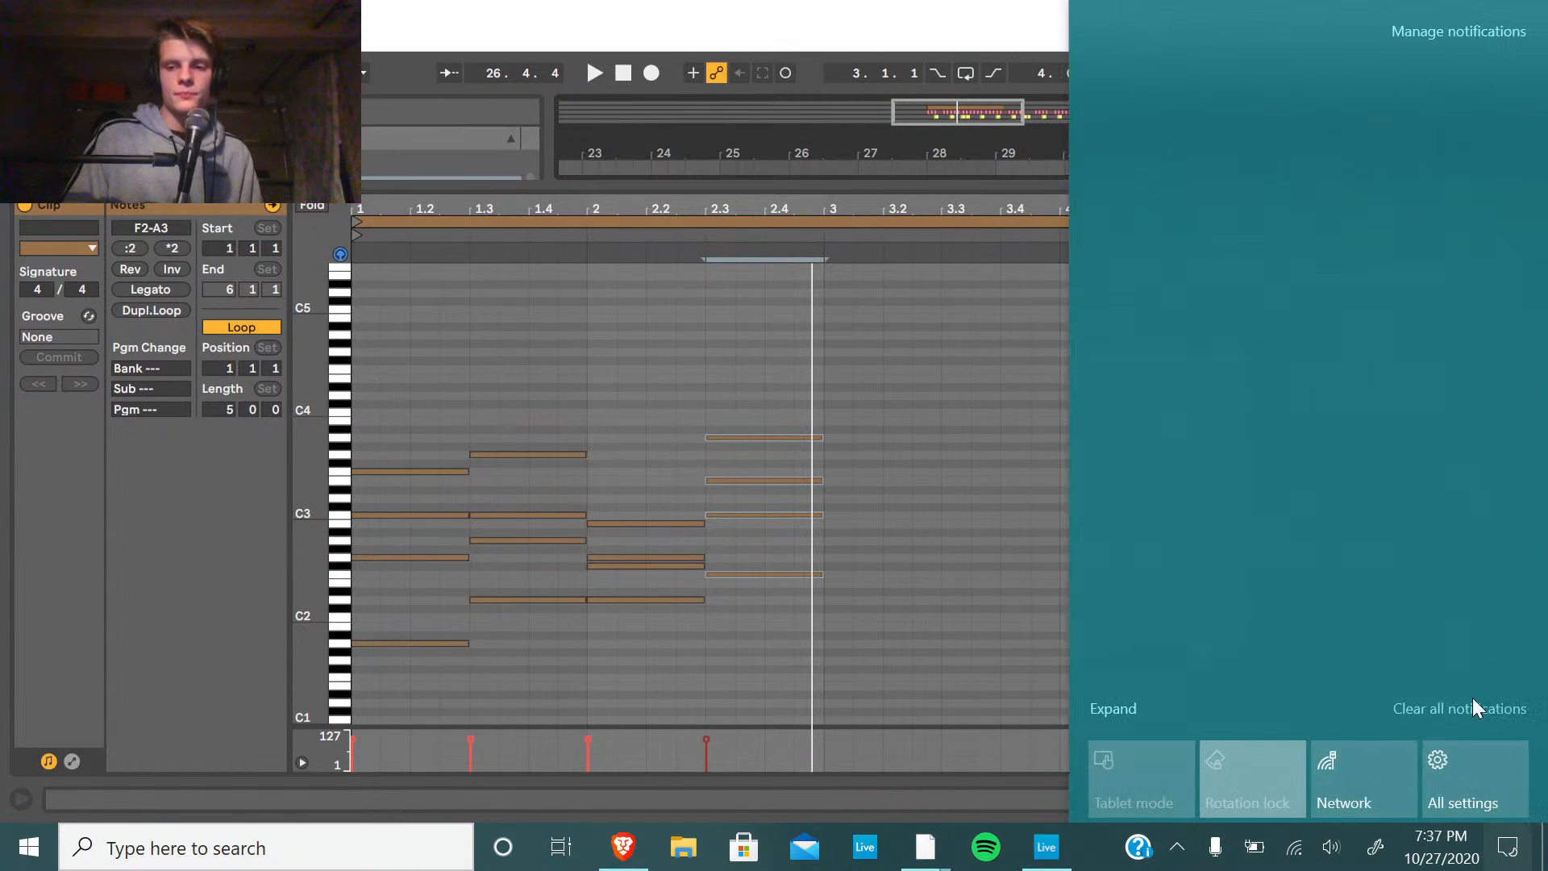
{"action": "left_click", "coordinate": [1483, 711]}
{"action": "left_click", "coordinate": [1507, 847]}
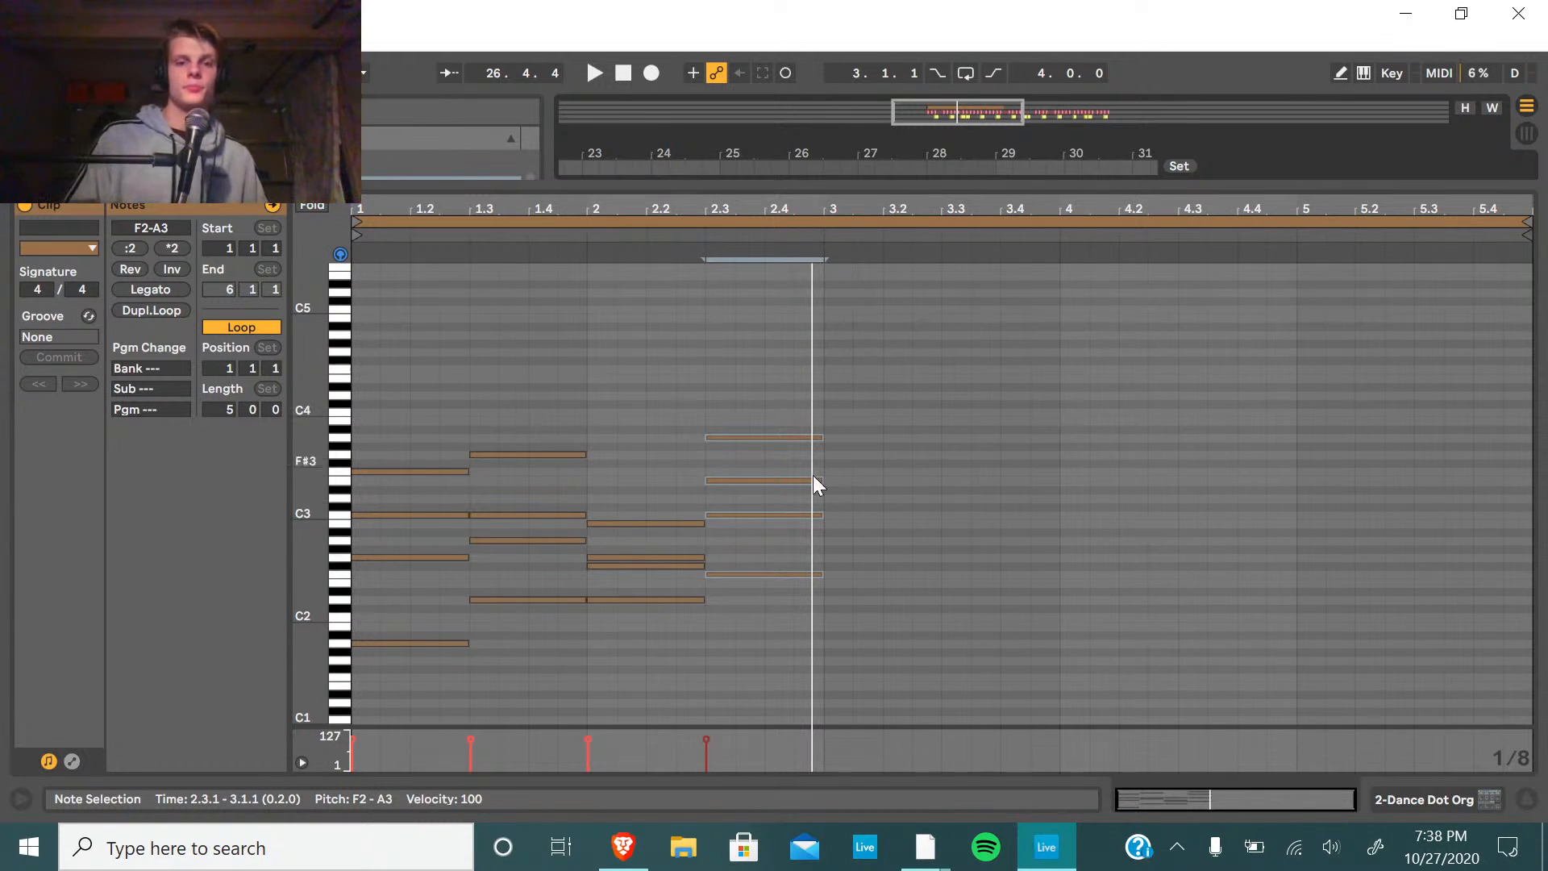
Add a fifth chord at bar 3 with the notes F#2, C3, E3 and A3, each half a bar long.
{"action": "double_click", "coordinate": [830, 566]}
{"action": "left_click_drag", "start_coordinate": [851, 569], "coordinate": [940, 568]}
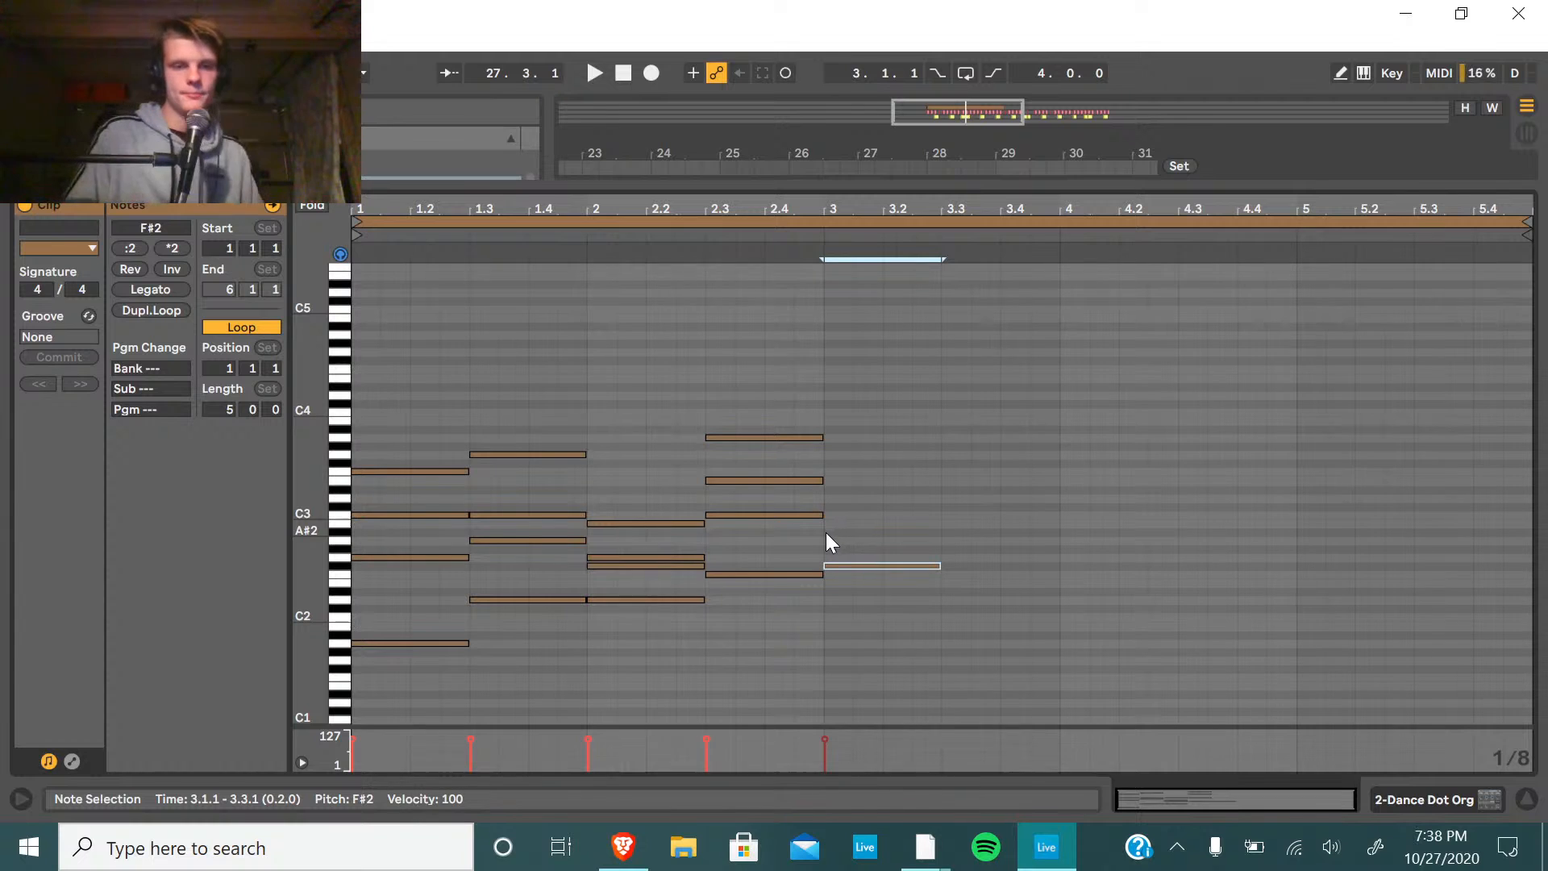
{"action": "left_click", "coordinate": [831, 511]}
{"action": "double_click", "coordinate": [831, 511]}
{"action": "left_click_drag", "start_coordinate": [847, 514], "coordinate": [935, 533]}
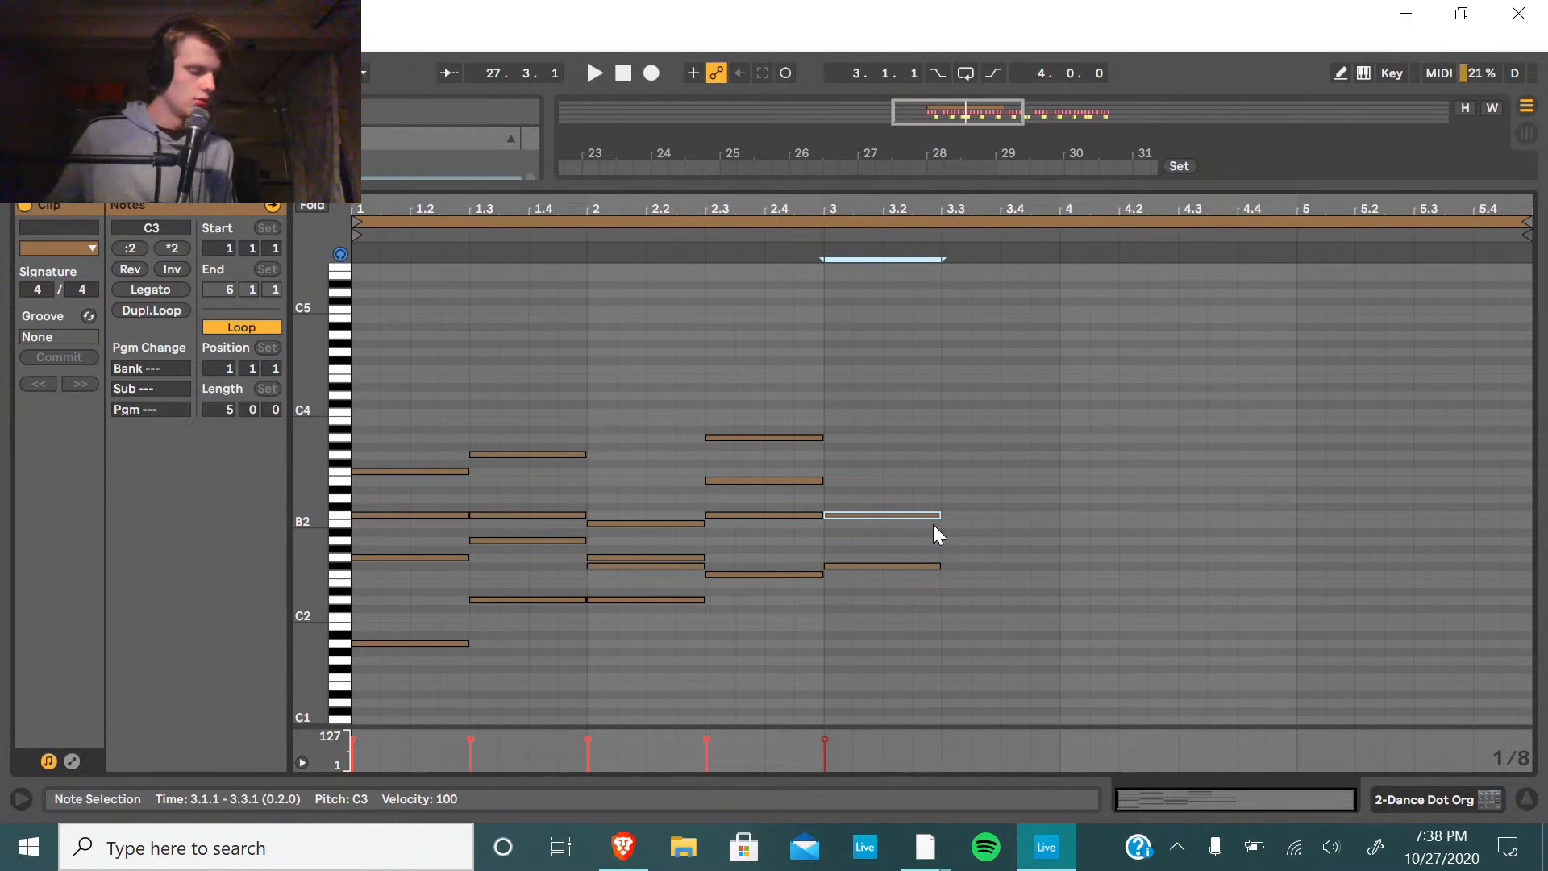
{"action": "double_click", "coordinate": [834, 481]}
{"action": "left_click_drag", "start_coordinate": [851, 479], "coordinate": [937, 483]}
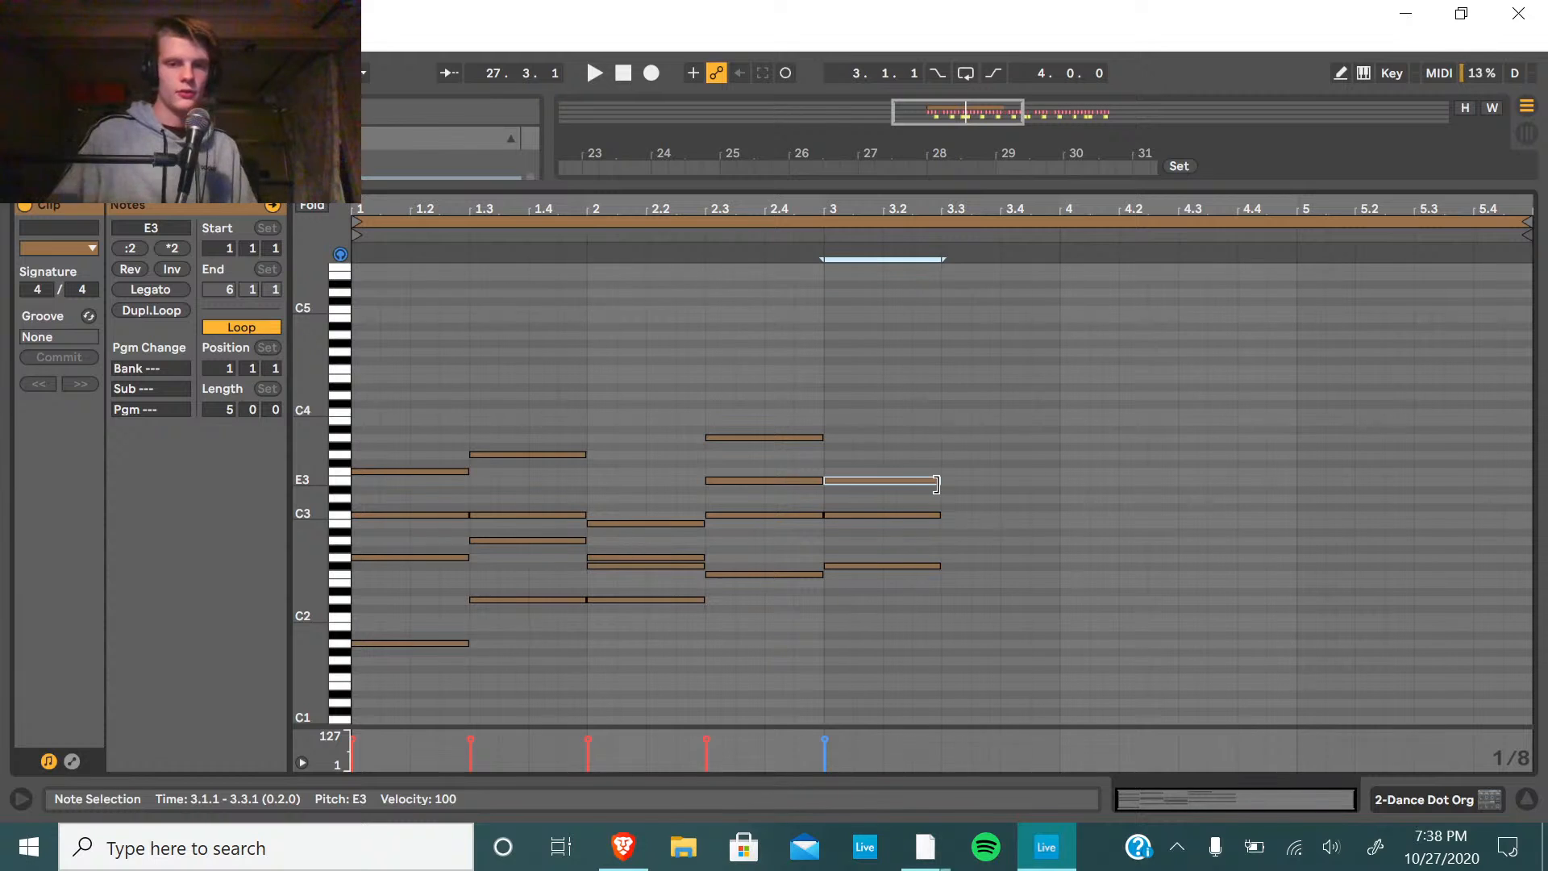
{"action": "left_click", "coordinate": [830, 444]}
{"action": "double_click", "coordinate": [830, 439]}
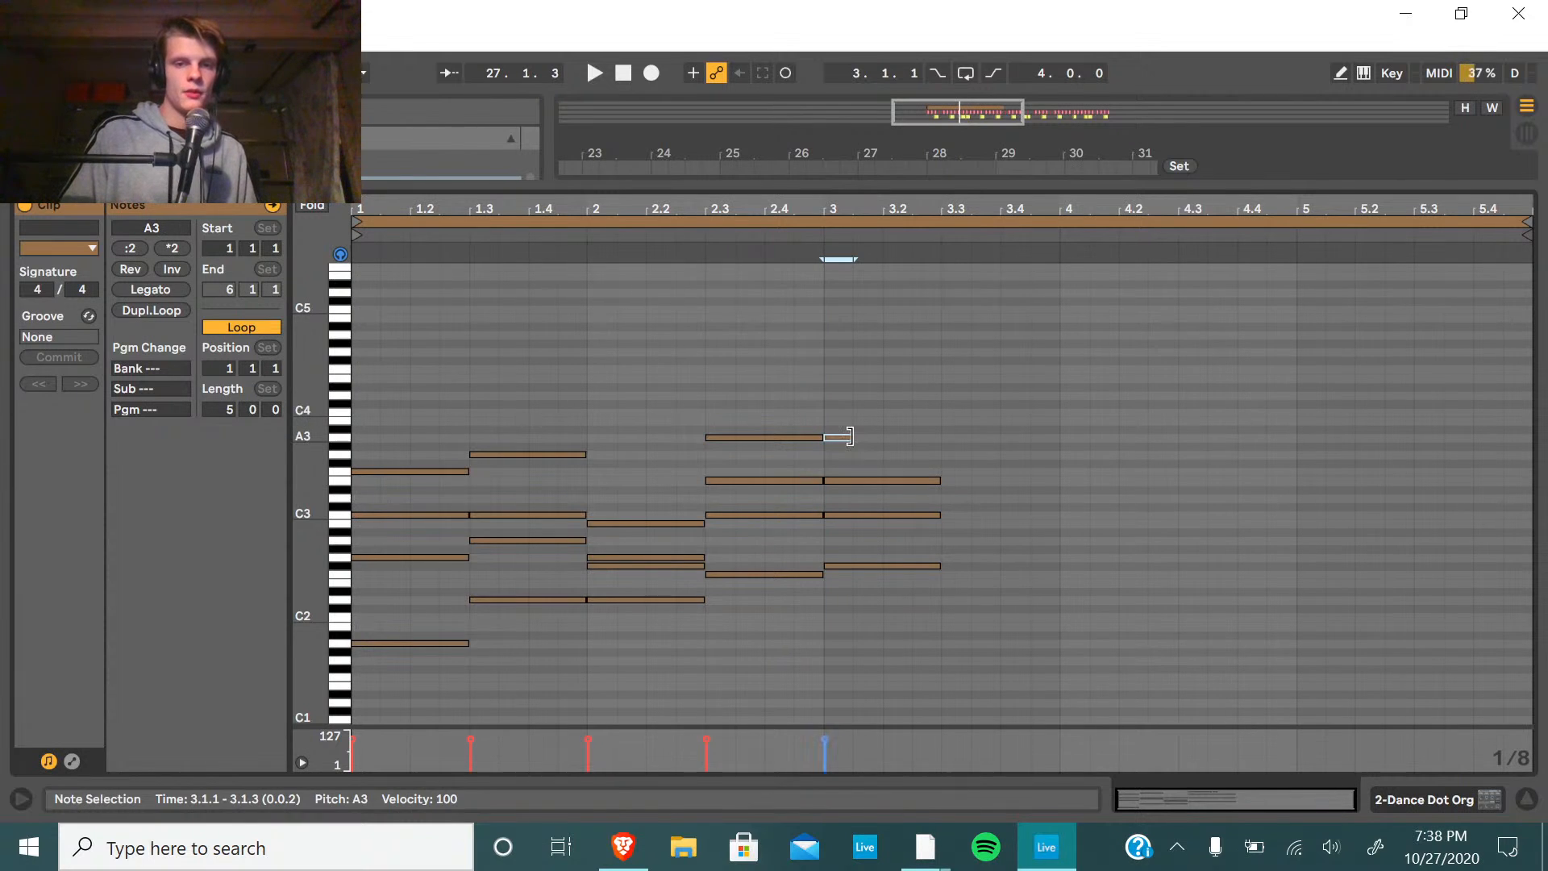
{"action": "left_click_drag", "start_coordinate": [833, 437], "coordinate": [940, 440]}
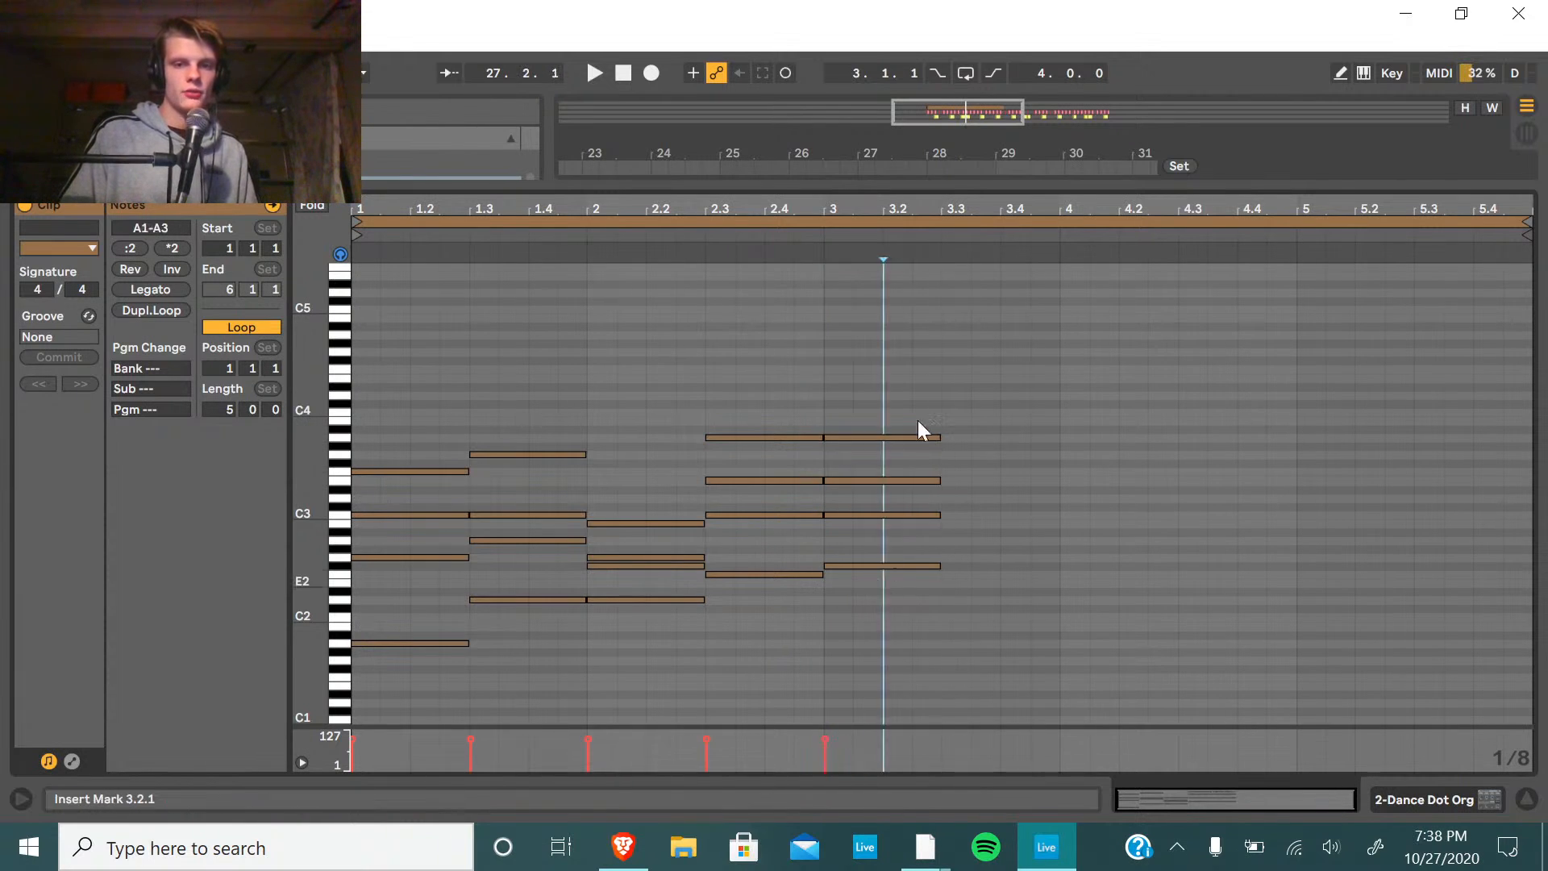
Play the five chords with the drums from bar 25, stop playback, and turn on the computer MIDI keyboard.
{"action": "left_click", "coordinate": [882, 259]}
{"action": "left_click_drag", "start_coordinate": [843, 197], "coordinate": [805, 326]}
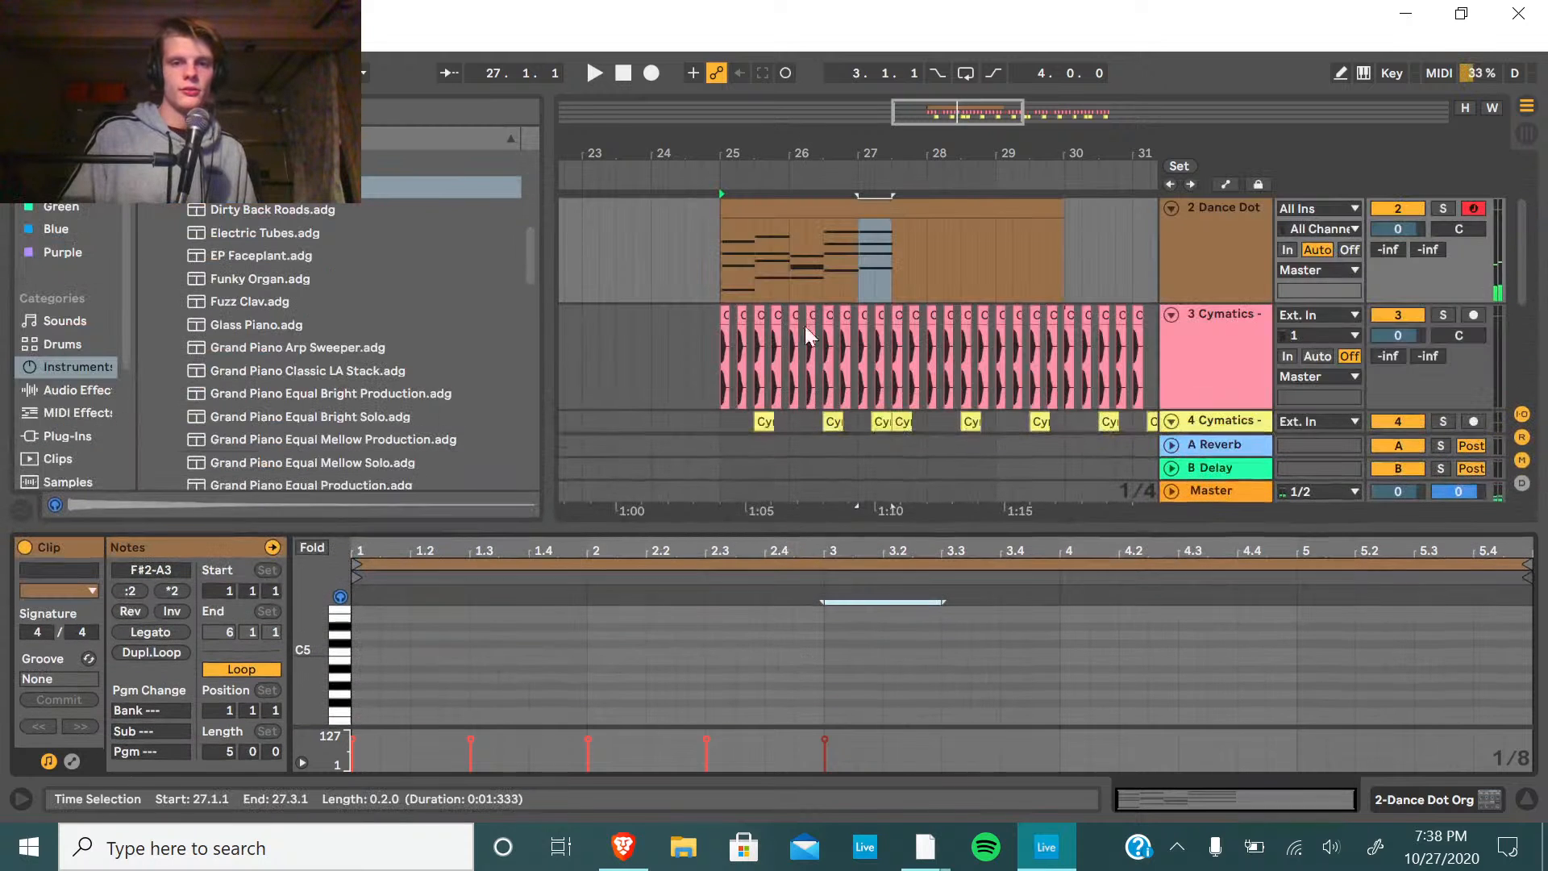
{"action": "key", "text": "space"}
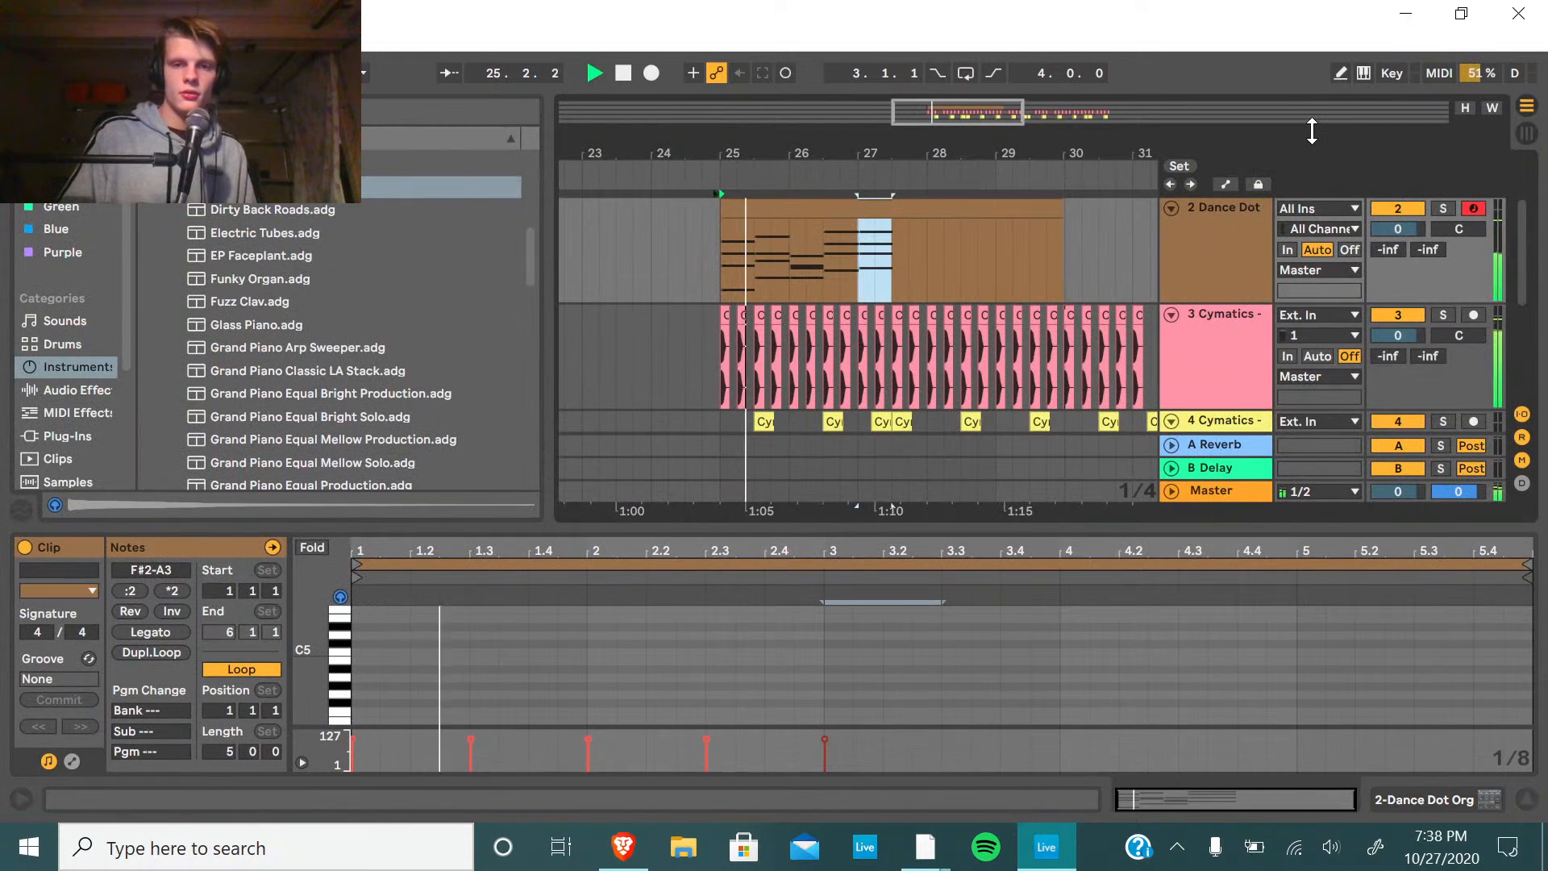
{"action": "key", "text": "space"}
{"action": "key", "text": "space"}
{"action": "key", "text": "ctrl+alt+e"}
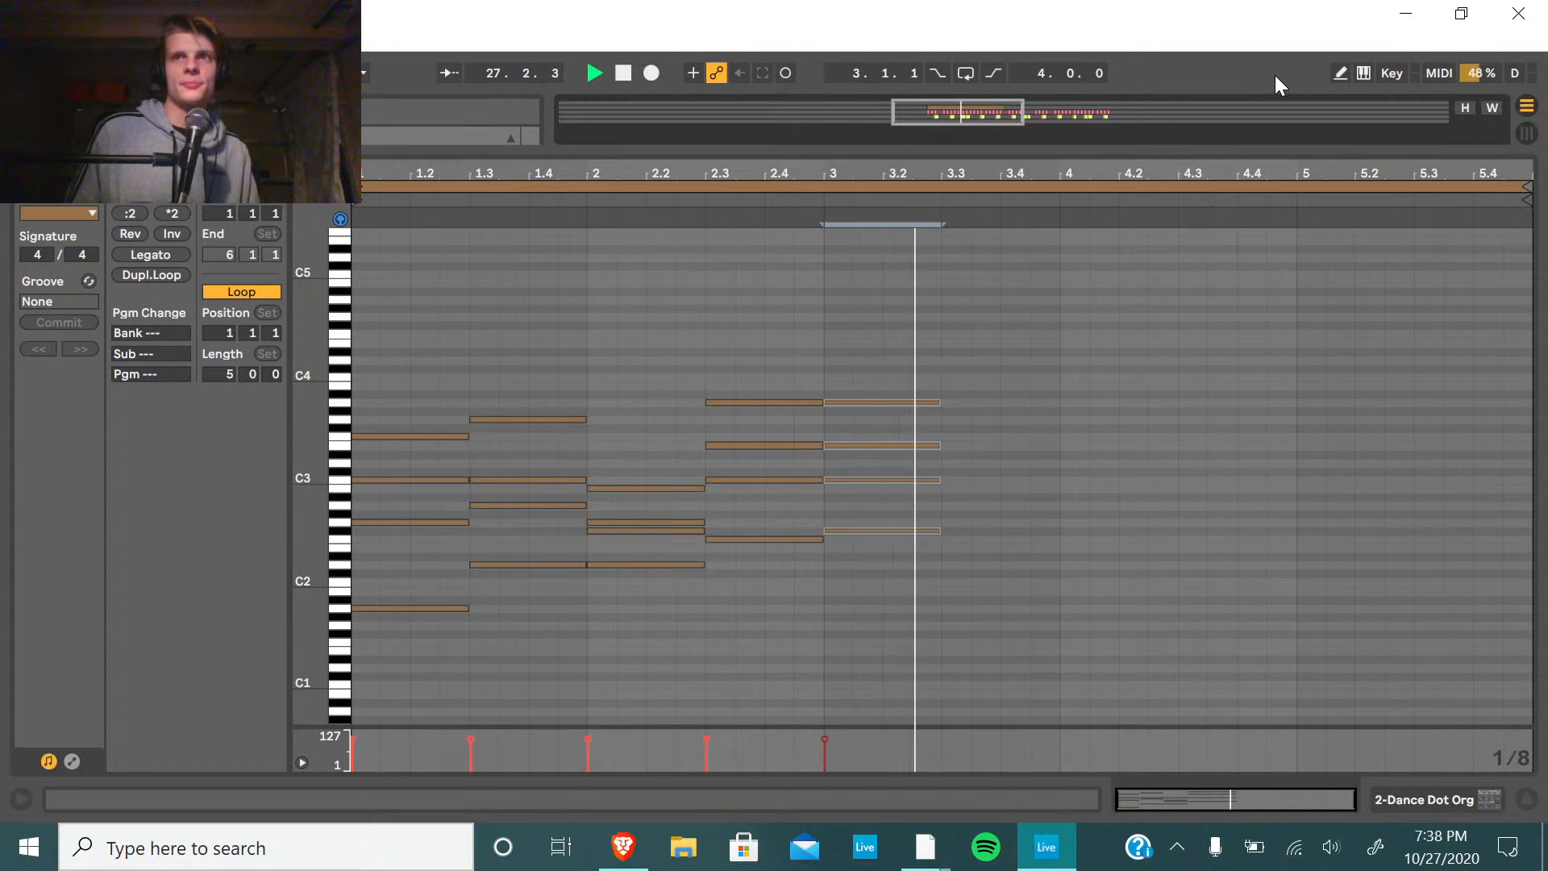
{"action": "key", "text": "space"}
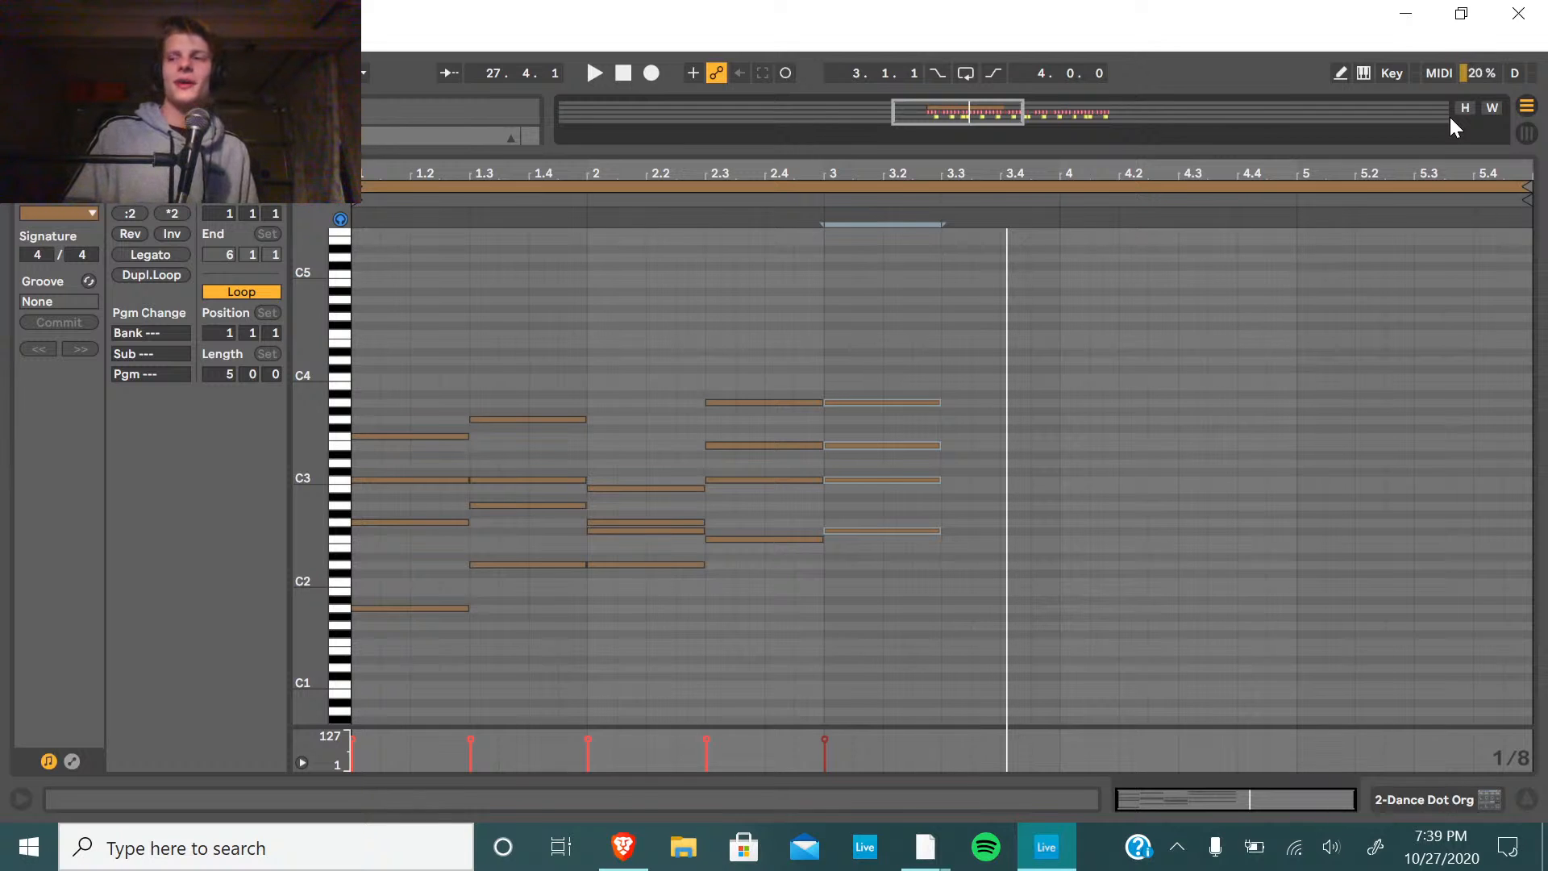
{"action": "key", "text": "m"}
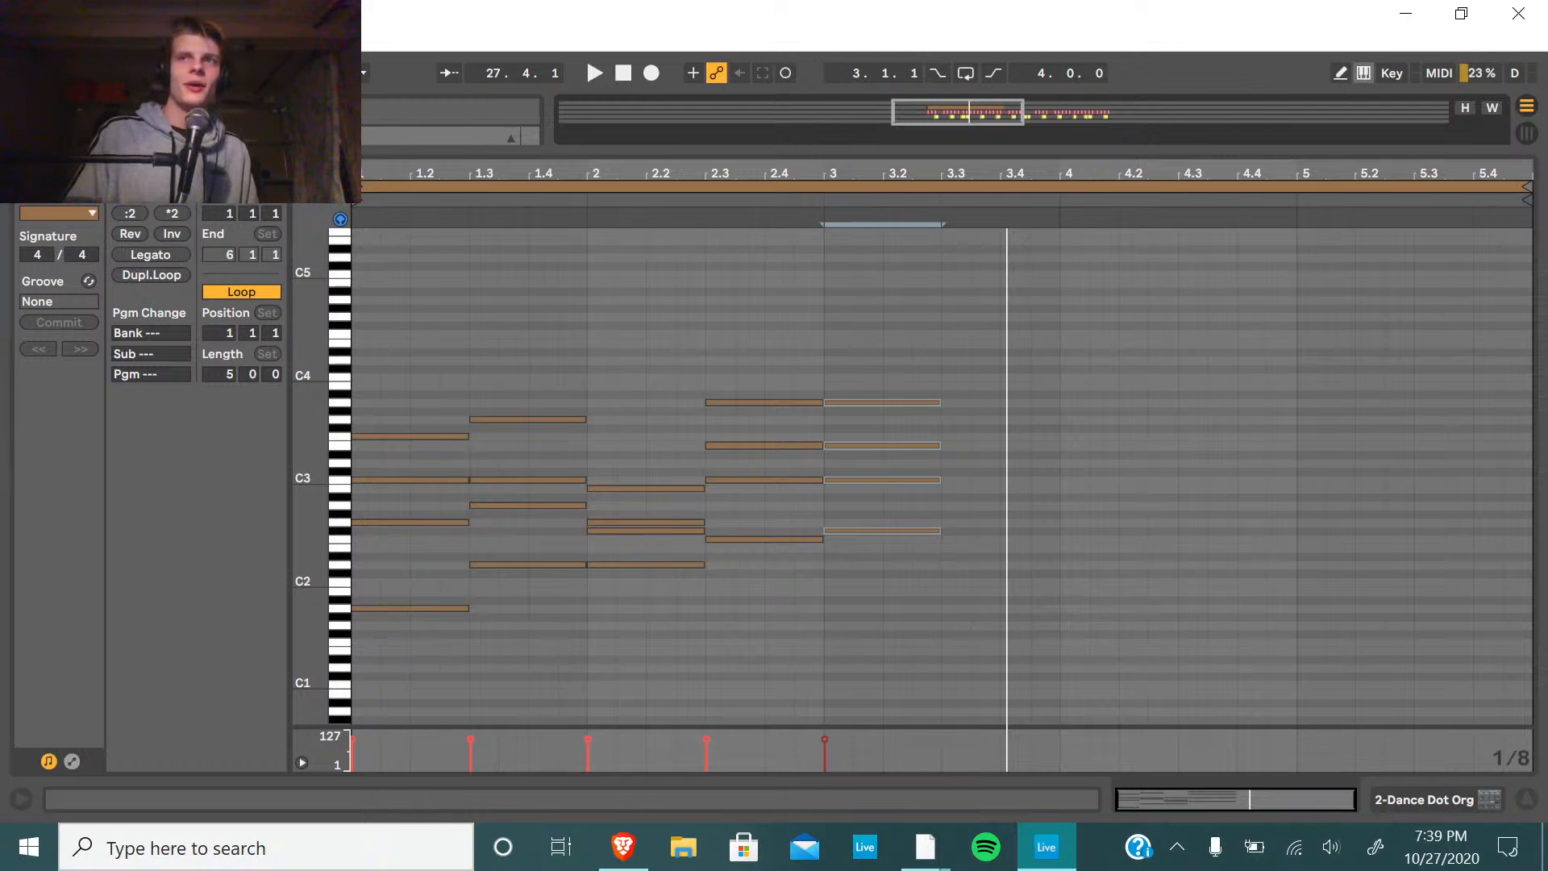
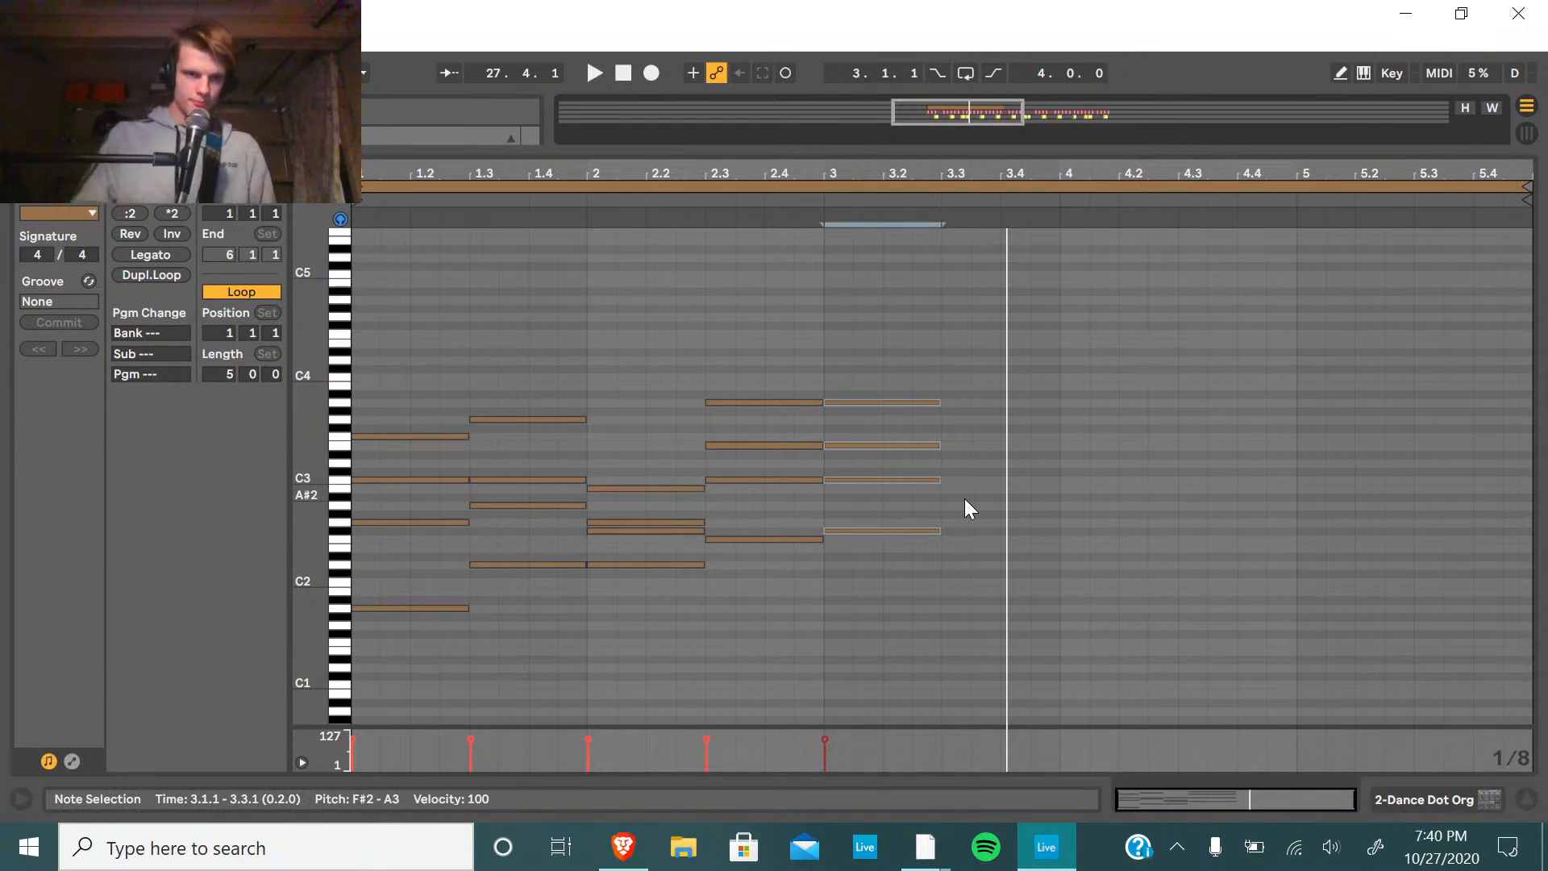
Add a half-bar B1 note spanning 3.3 to 4.1.
{"action": "double_click", "coordinate": [979, 593]}
{"action": "left_click_drag", "start_coordinate": [1001, 593], "coordinate": [1071, 611]}
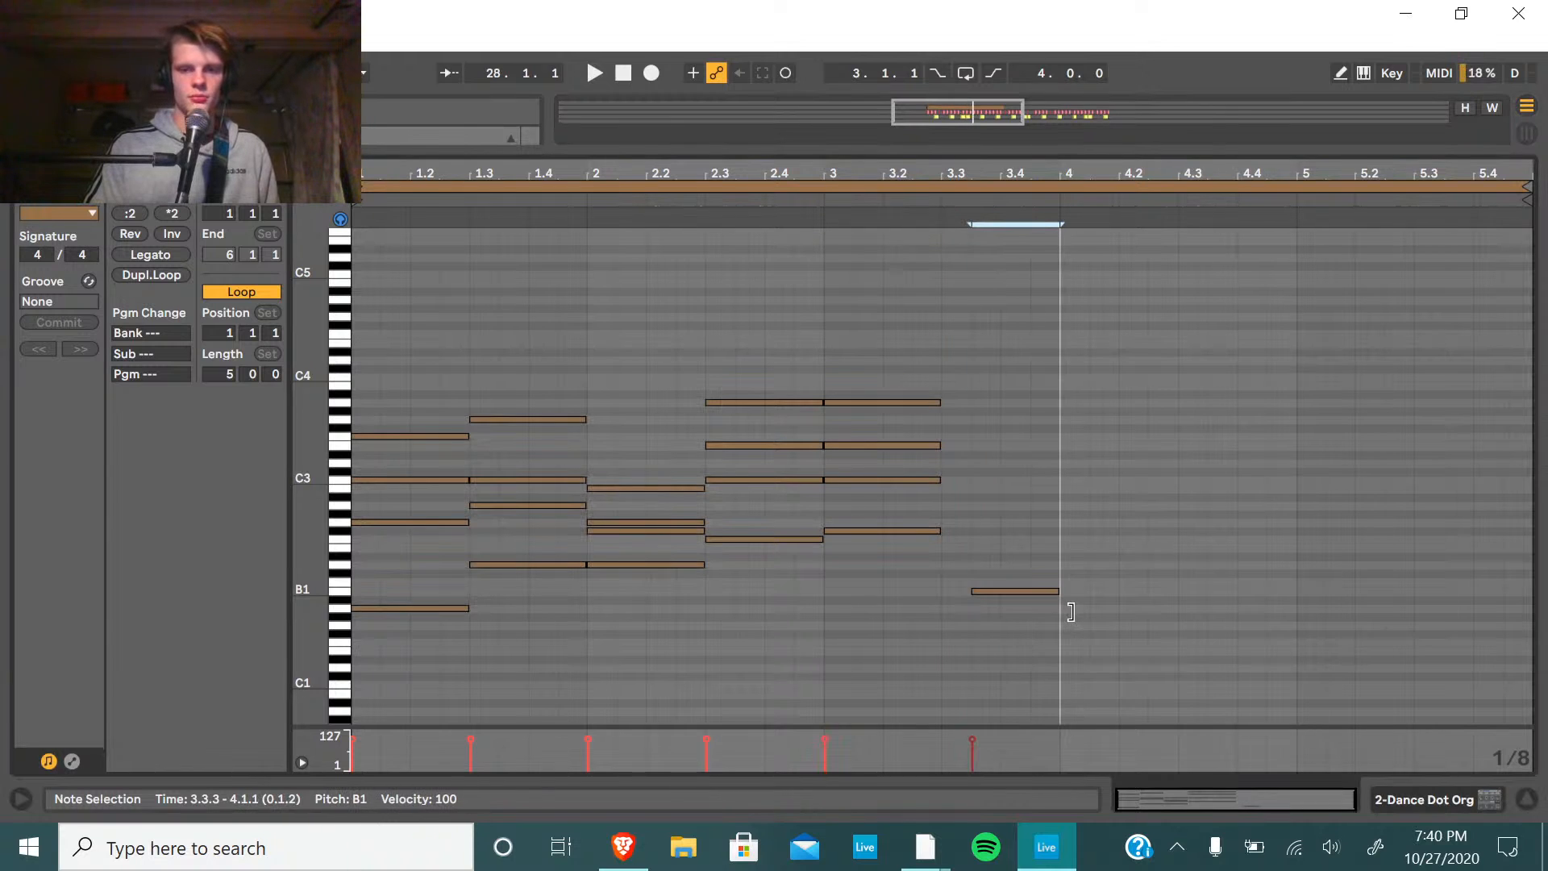
{"action": "left_click", "coordinate": [974, 591]}
{"action": "left_click_drag", "start_coordinate": [976, 589], "coordinate": [933, 601]}
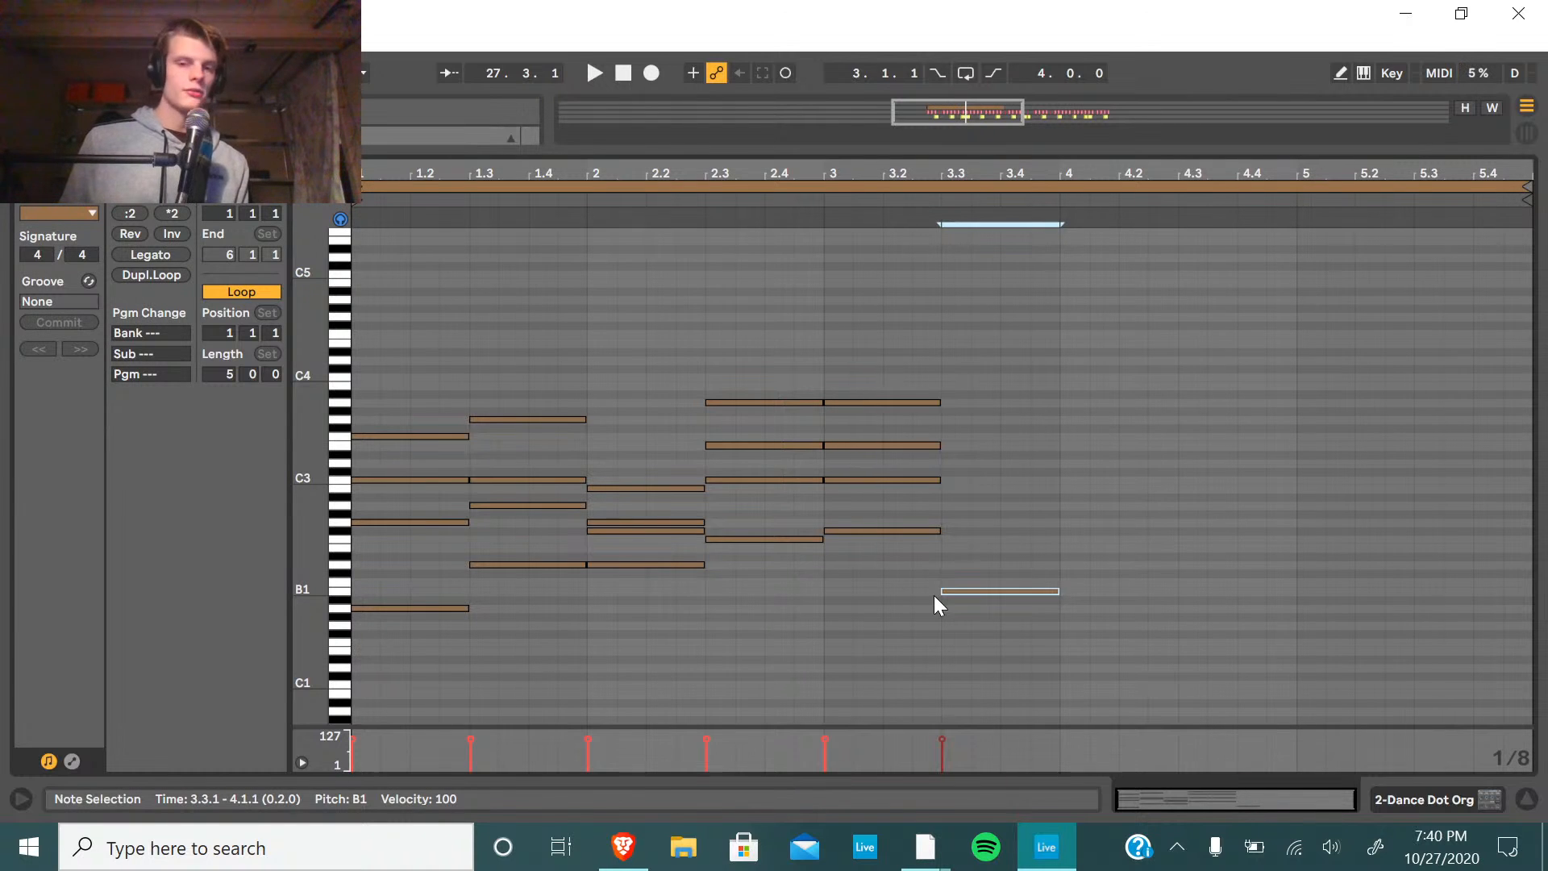
Copy the four-note chord at 1.3 and paste it at 3.3.
{"action": "left_click_drag", "start_coordinate": [555, 606], "coordinate": [573, 383]}
{"action": "right_click", "coordinate": [557, 479]}
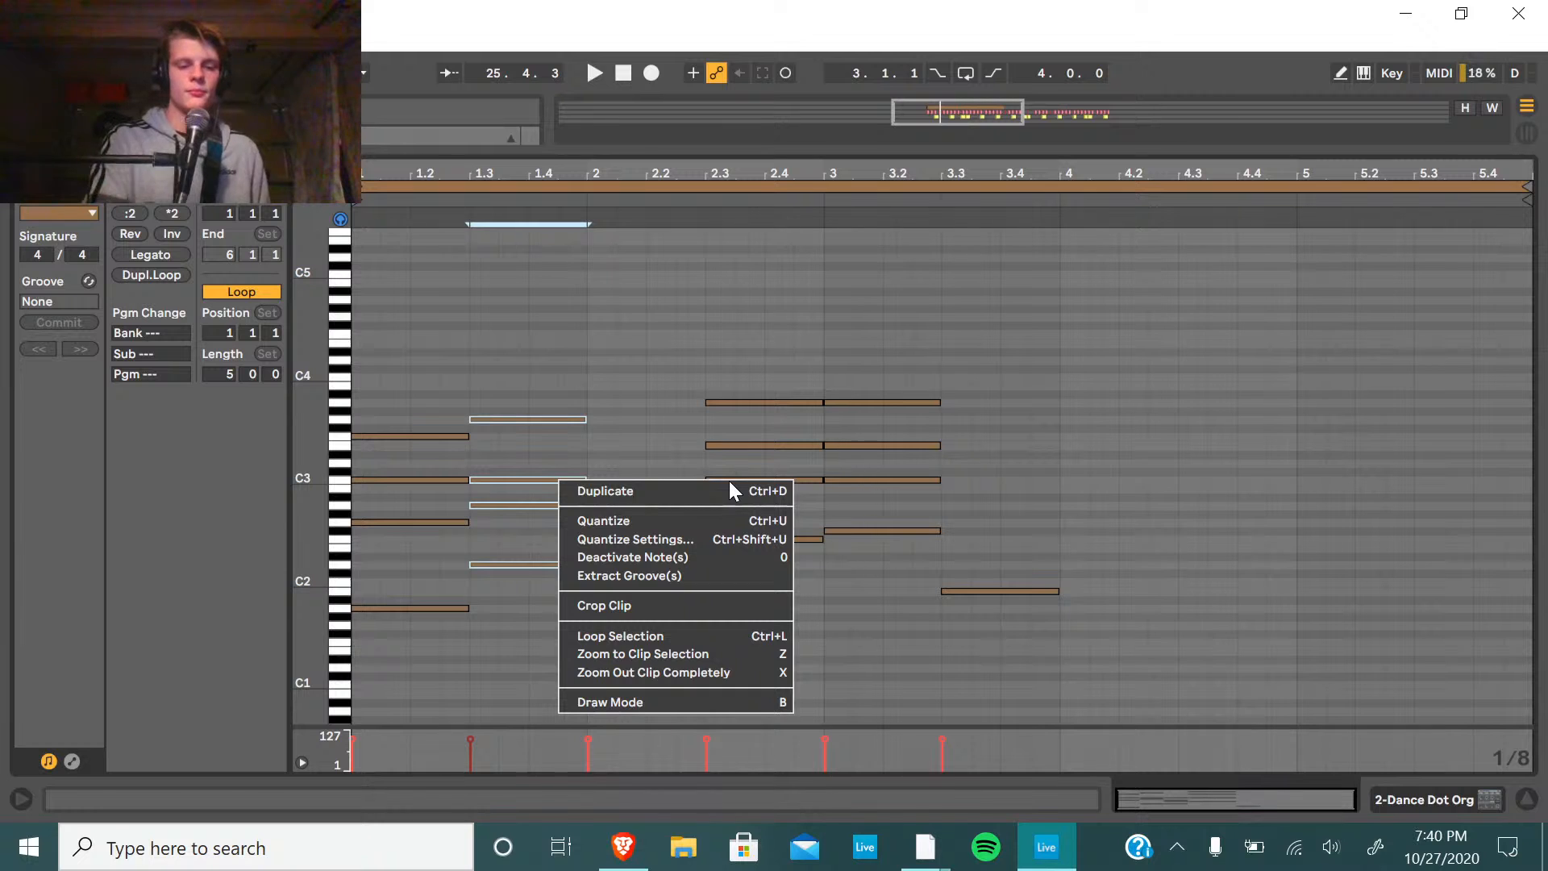
{"action": "left_click", "coordinate": [961, 592]}
{"action": "key", "text": "ctrl+z"}
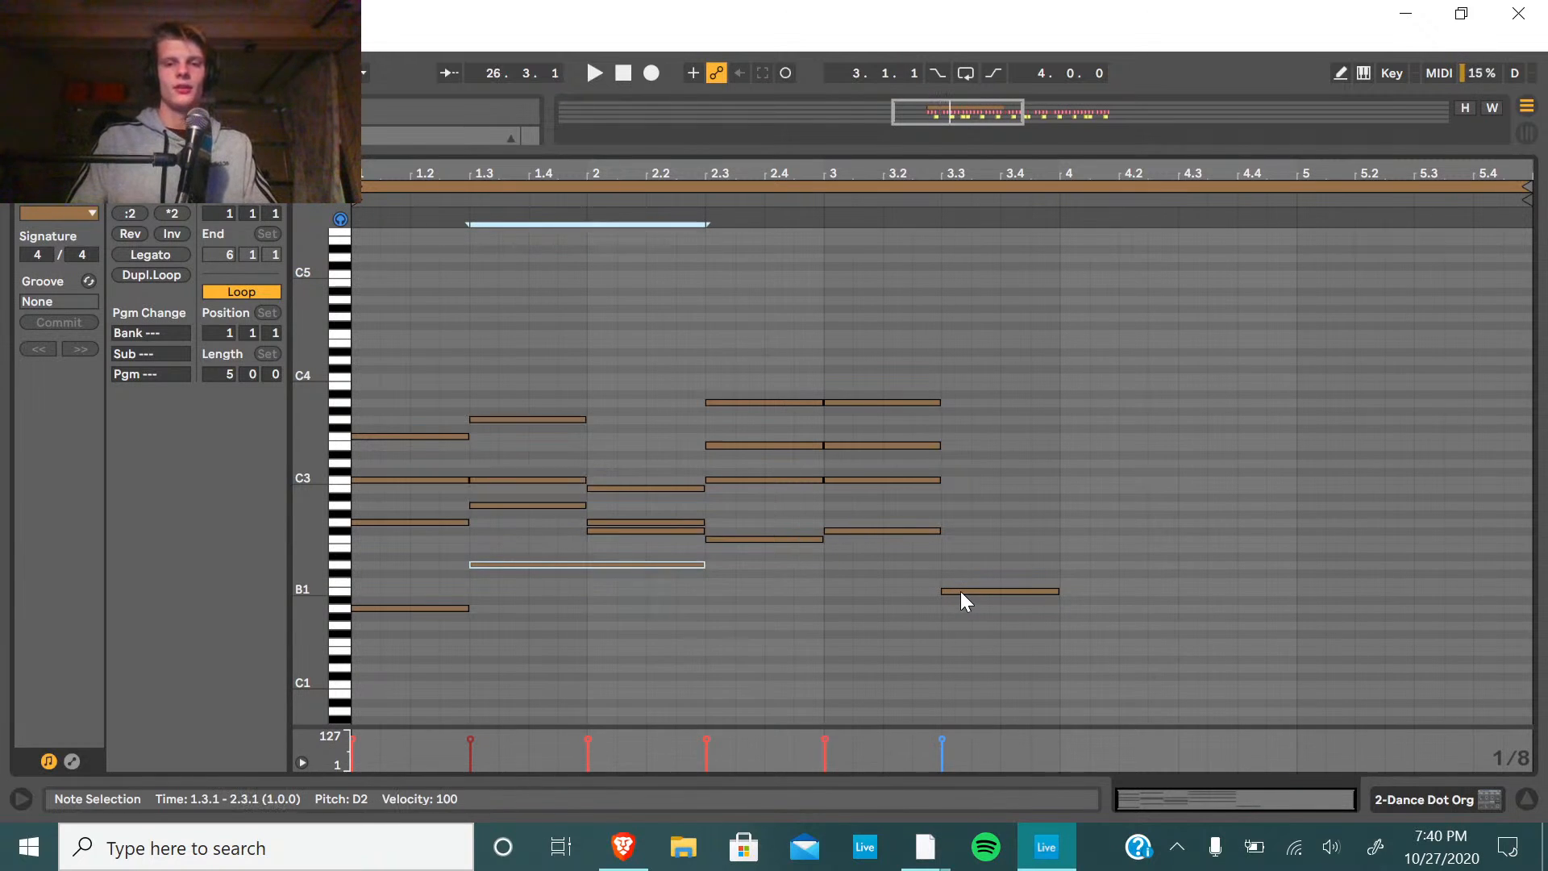
{"action": "key", "text": "ctrl+y"}
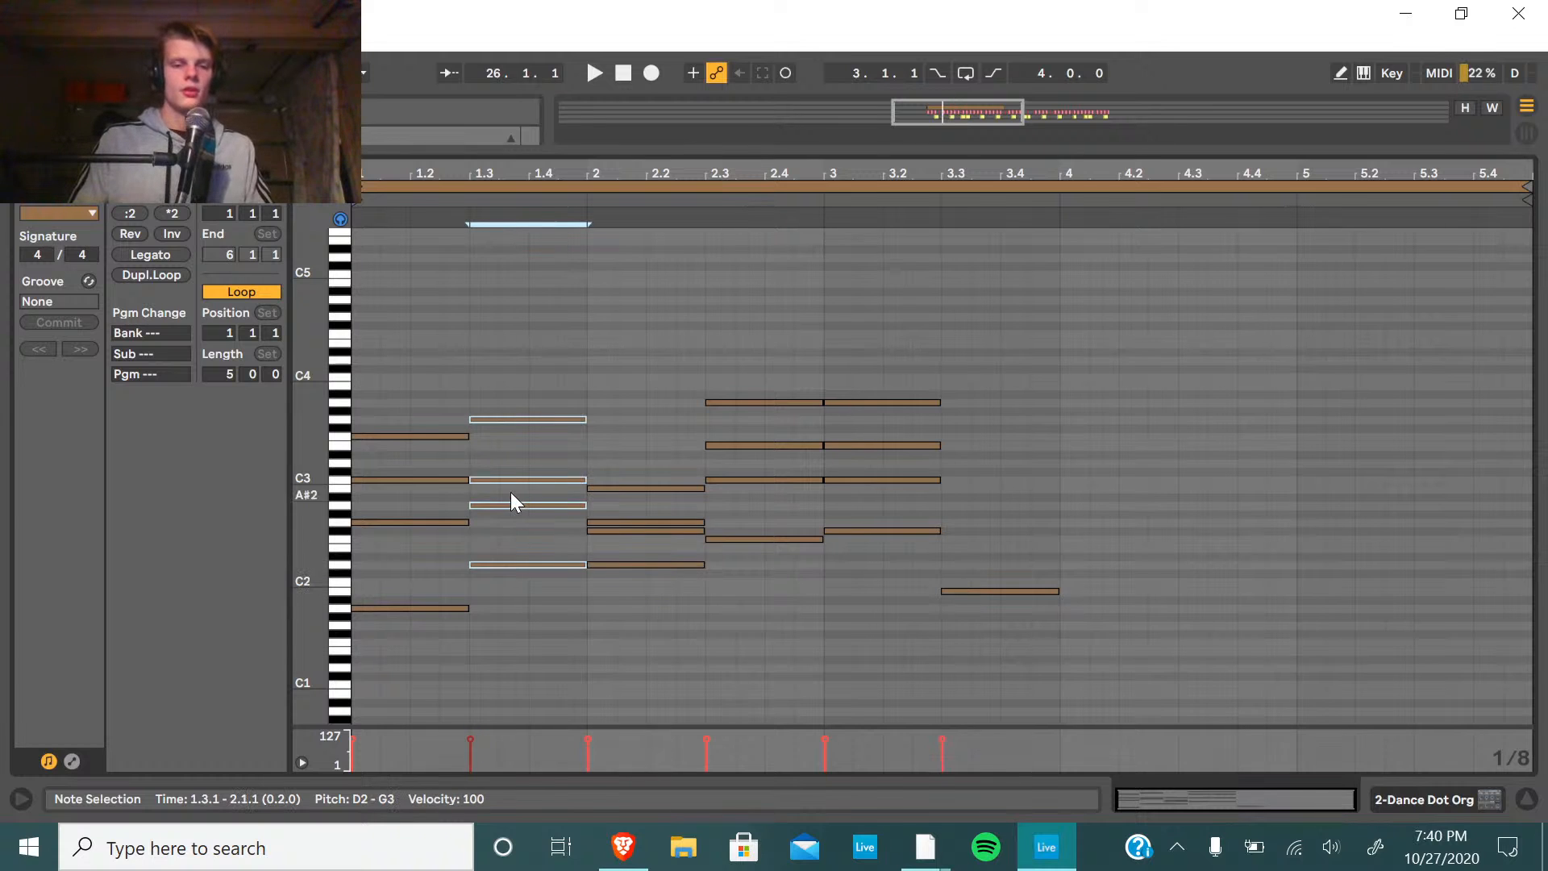
{"action": "left_click", "coordinate": [969, 588]}
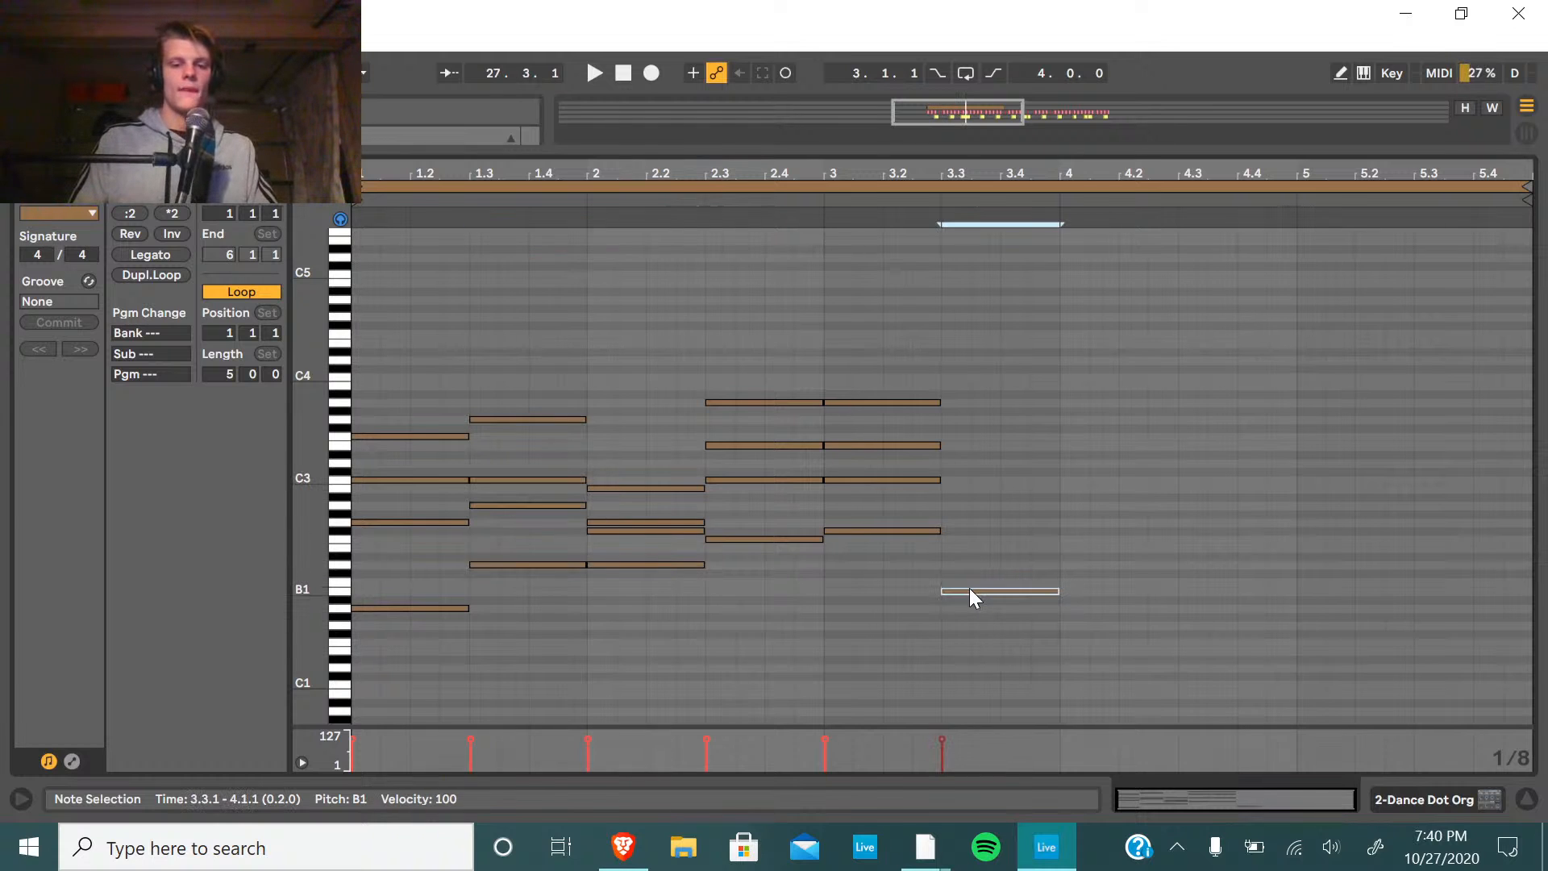
{"action": "key", "text": "ctrl+v"}
{"action": "left_click_drag", "start_coordinate": [982, 656], "coordinate": [945, 380]}
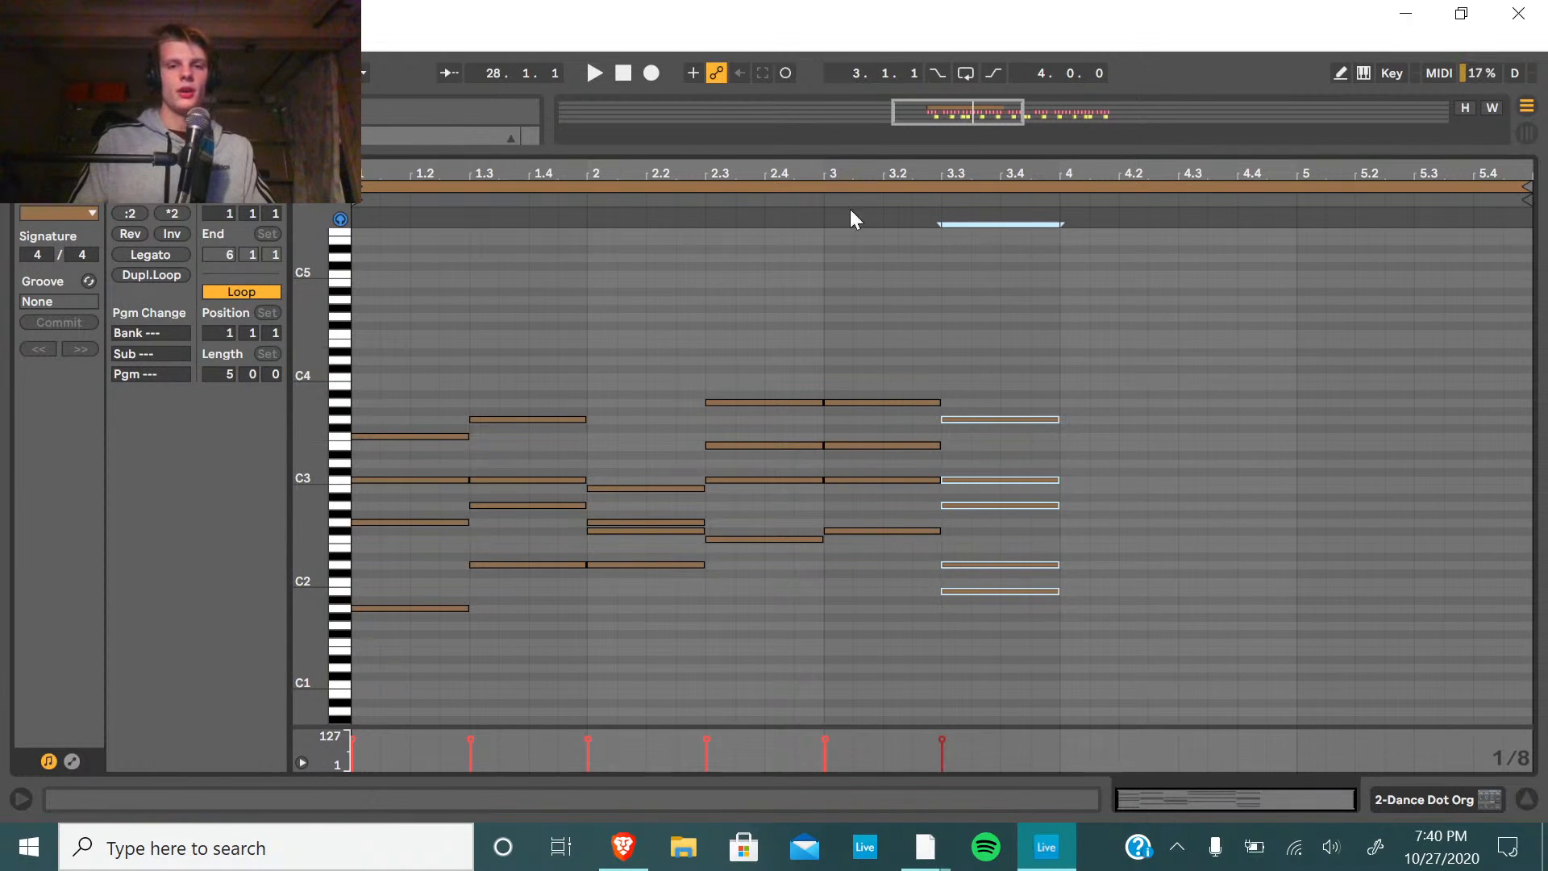
Delete the separately drawn B1 note at 3.3 and transpose the pasted chord down three semitones.
{"action": "left_click", "coordinate": [994, 597]}
{"action": "left_click", "coordinate": [995, 592]}
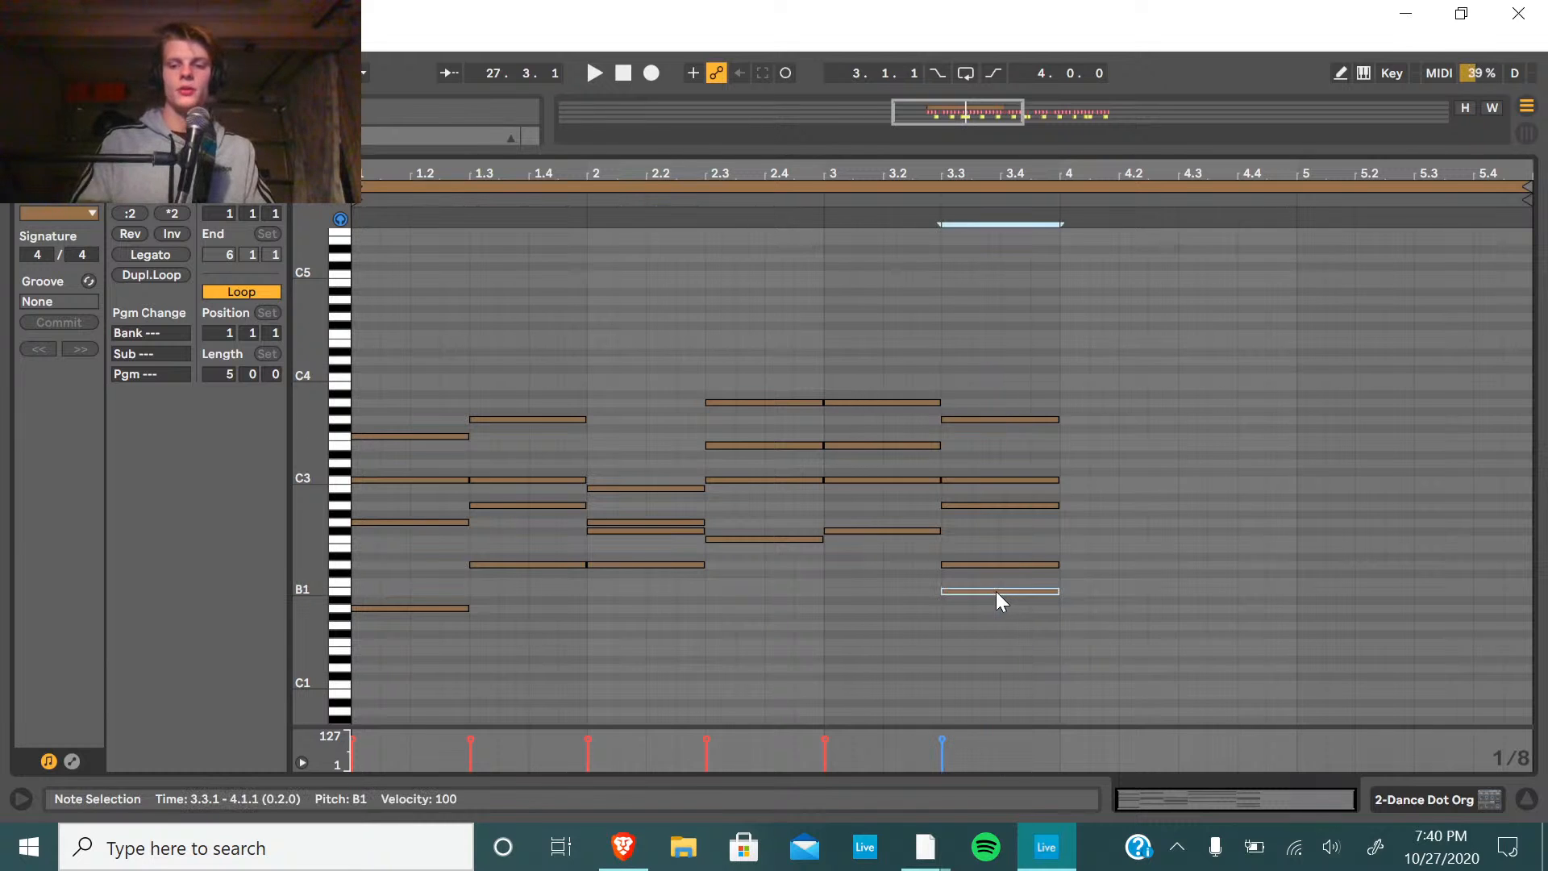
{"action": "key", "text": "Delete"}
{"action": "left_click_drag", "start_coordinate": [995, 592], "coordinate": [1042, 374]}
{"action": "key", "text": "Down"}
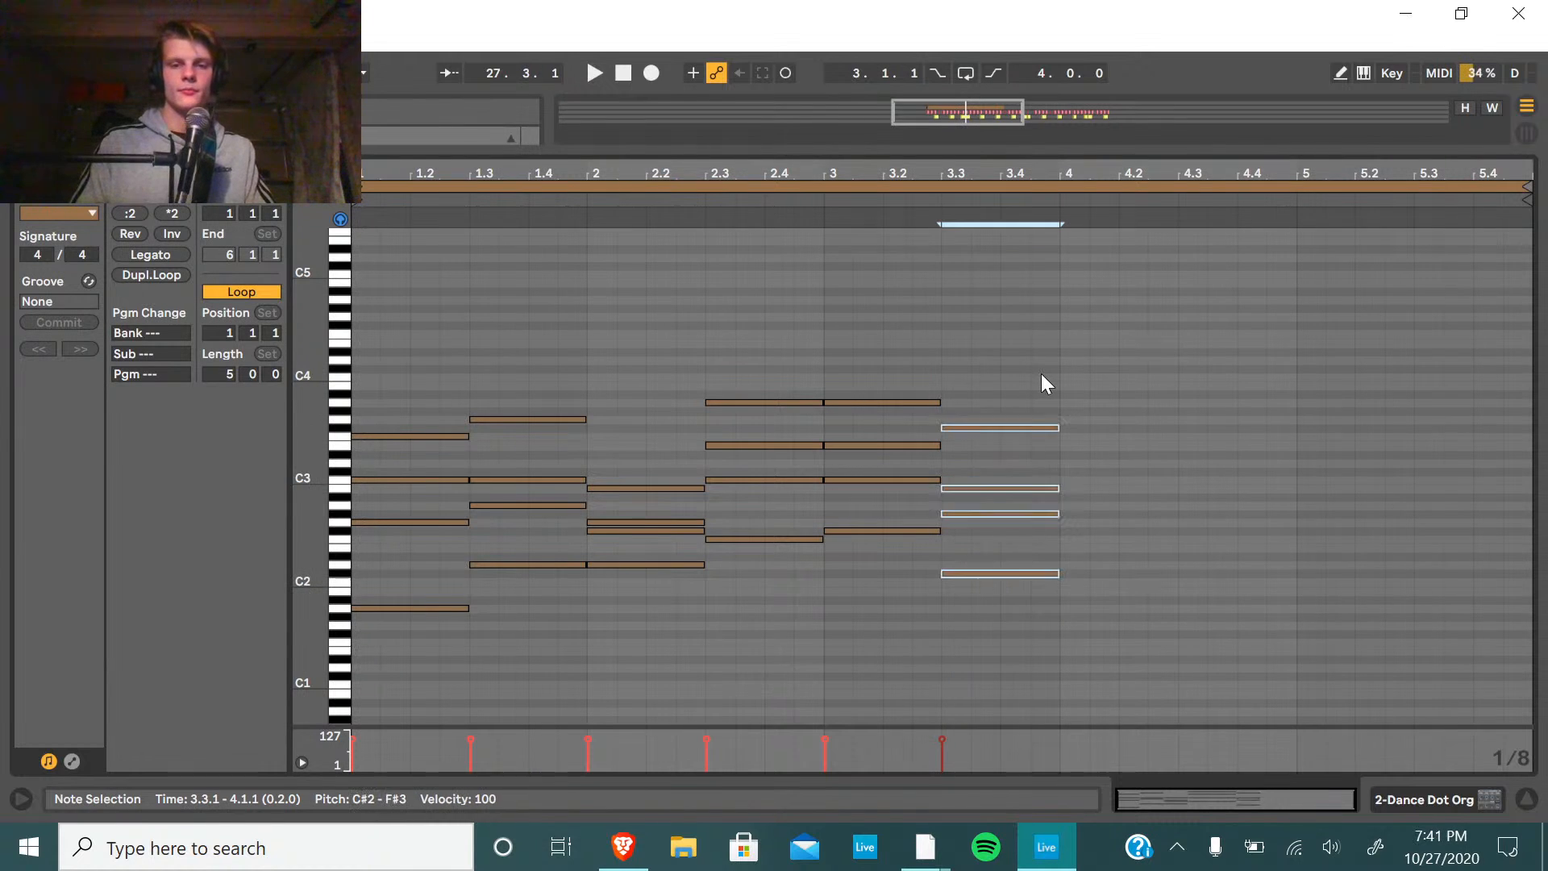
{"action": "key", "text": "Down"}
{"action": "key", "text": "Down"}
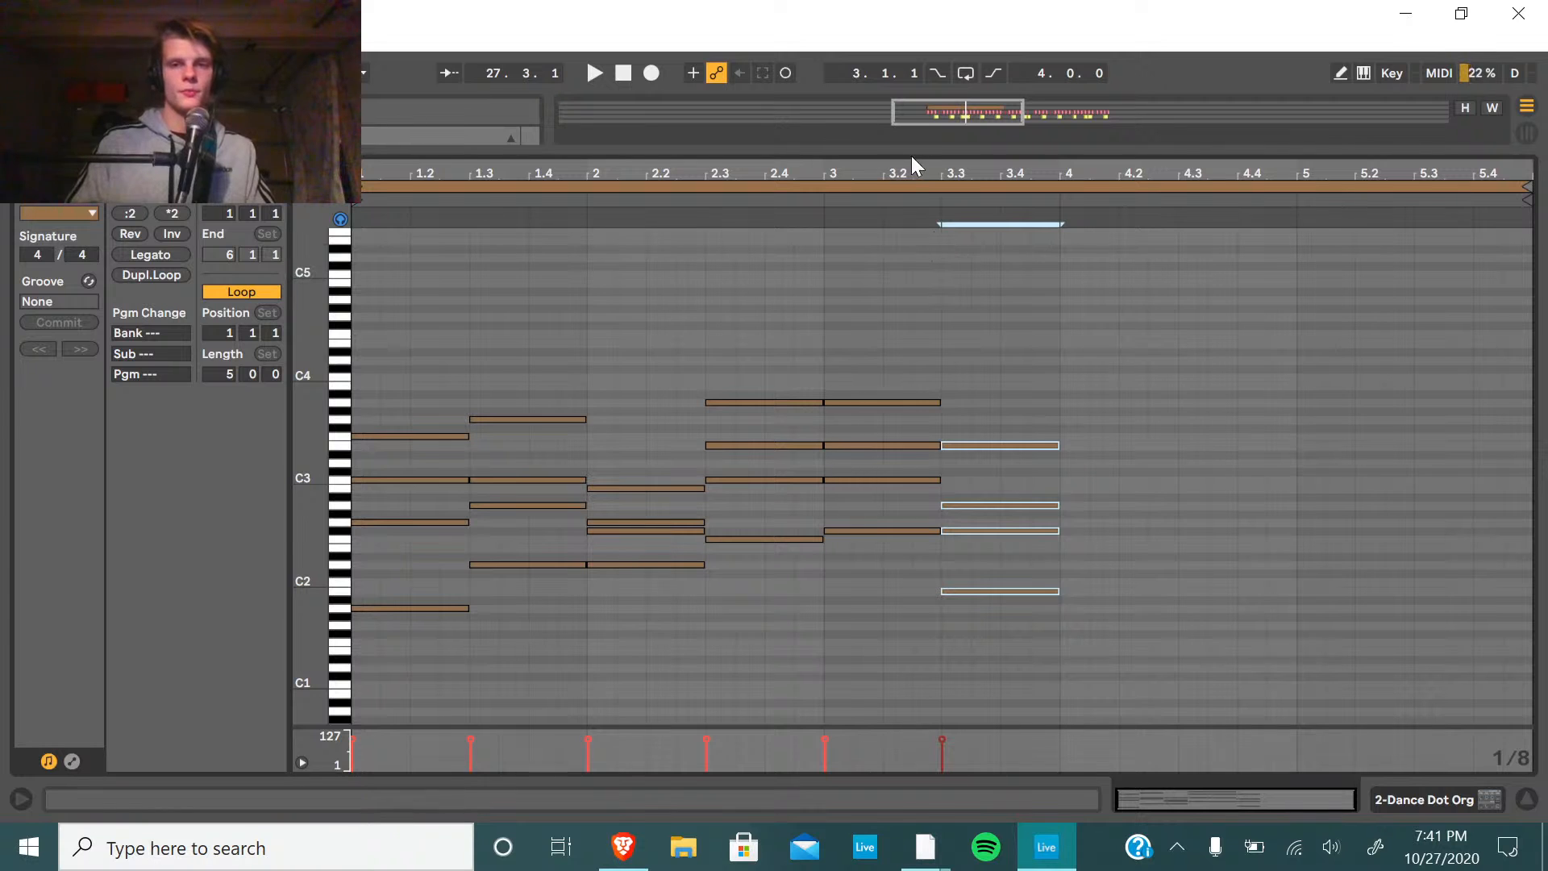
Play the six-chord progression and compare the bass notes of the chords at 2.3 and bar 3.
{"action": "key", "text": "space"}
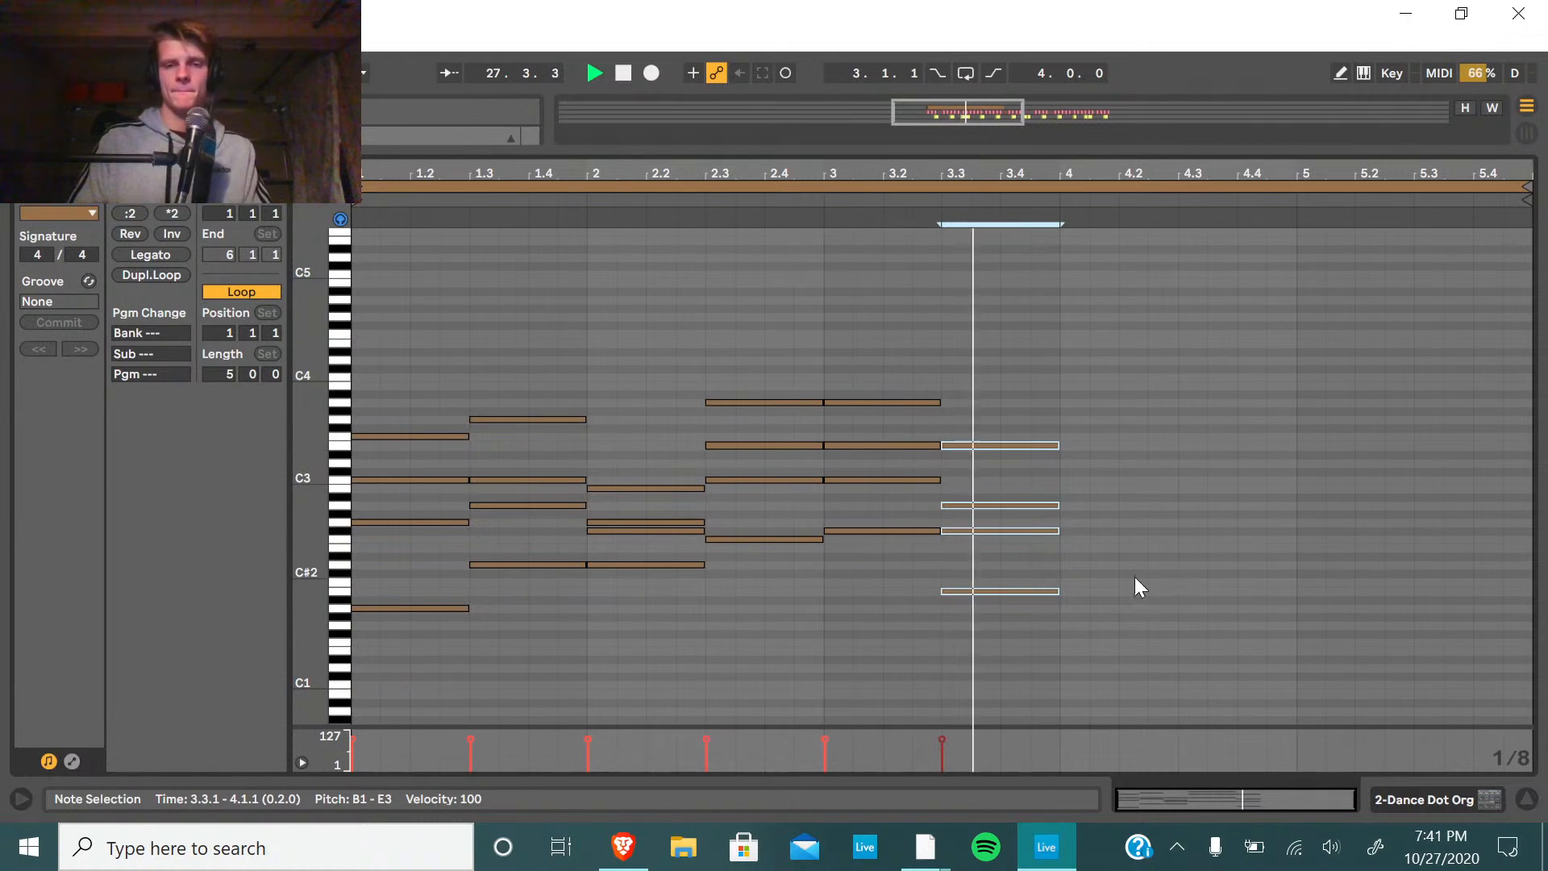
{"action": "left_click", "coordinate": [630, 77]}
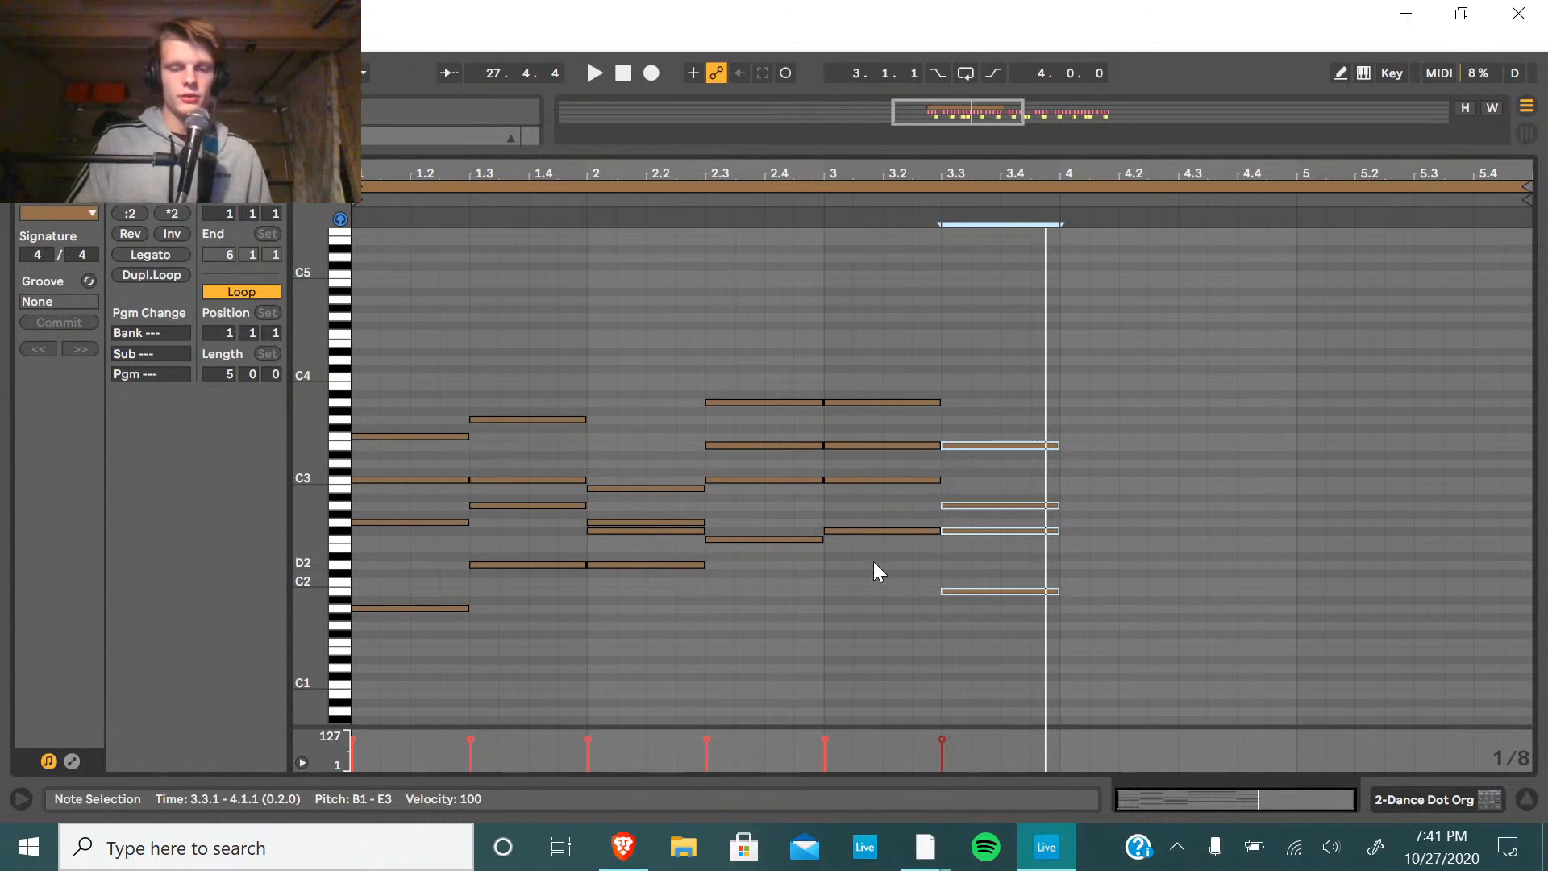
{"action": "left_click_drag", "start_coordinate": [873, 562], "coordinate": [854, 383]}
{"action": "left_click_drag", "start_coordinate": [782, 592], "coordinate": [771, 352]}
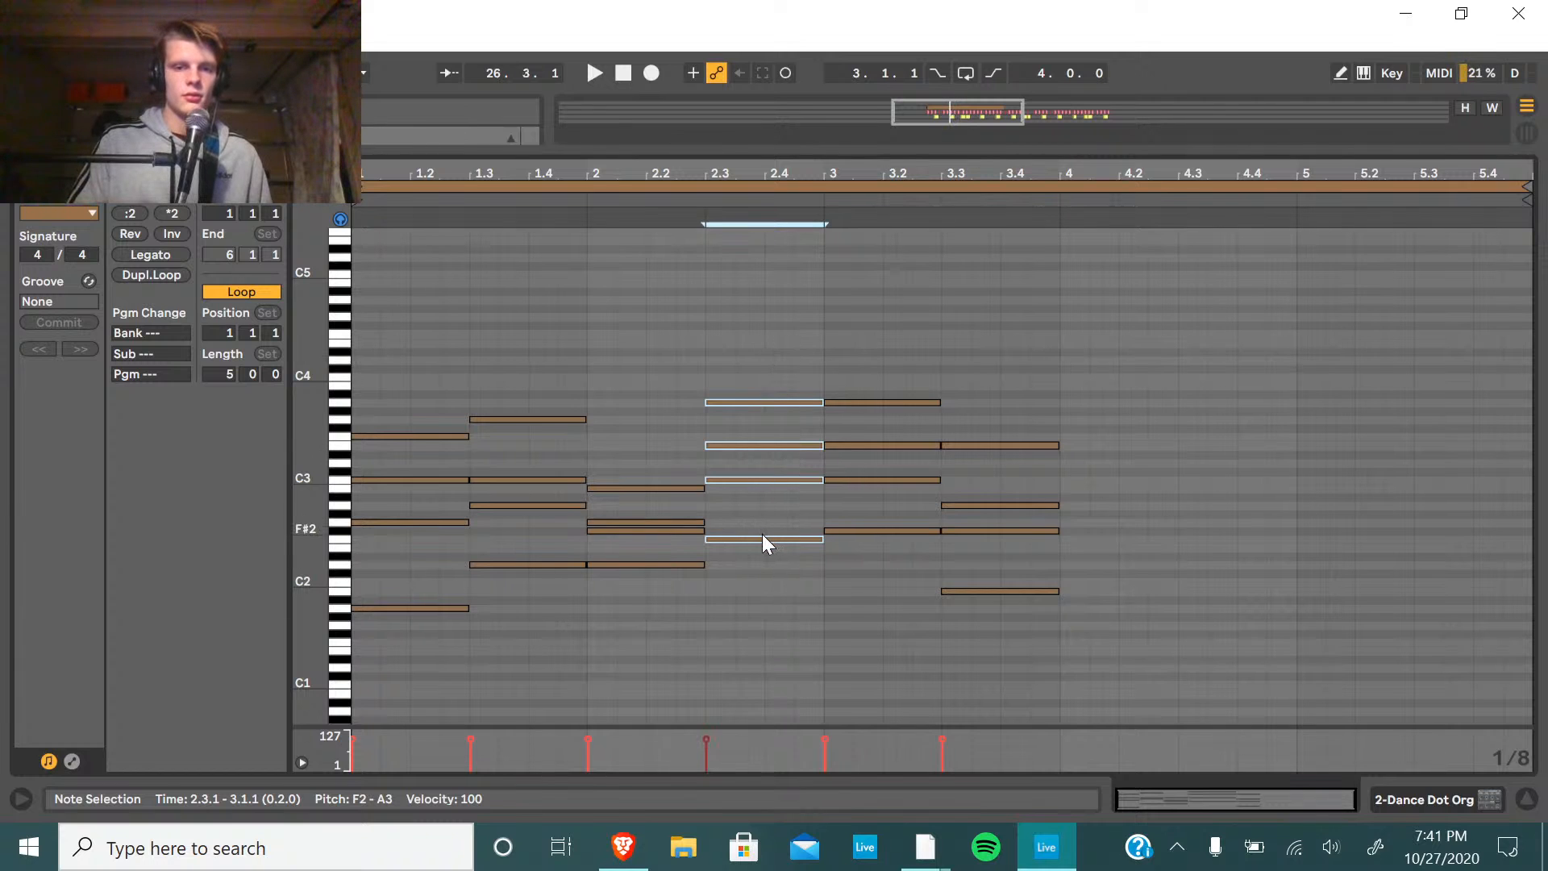
{"action": "left_click", "coordinate": [762, 540]}
{"action": "left_click", "coordinate": [762, 539]}
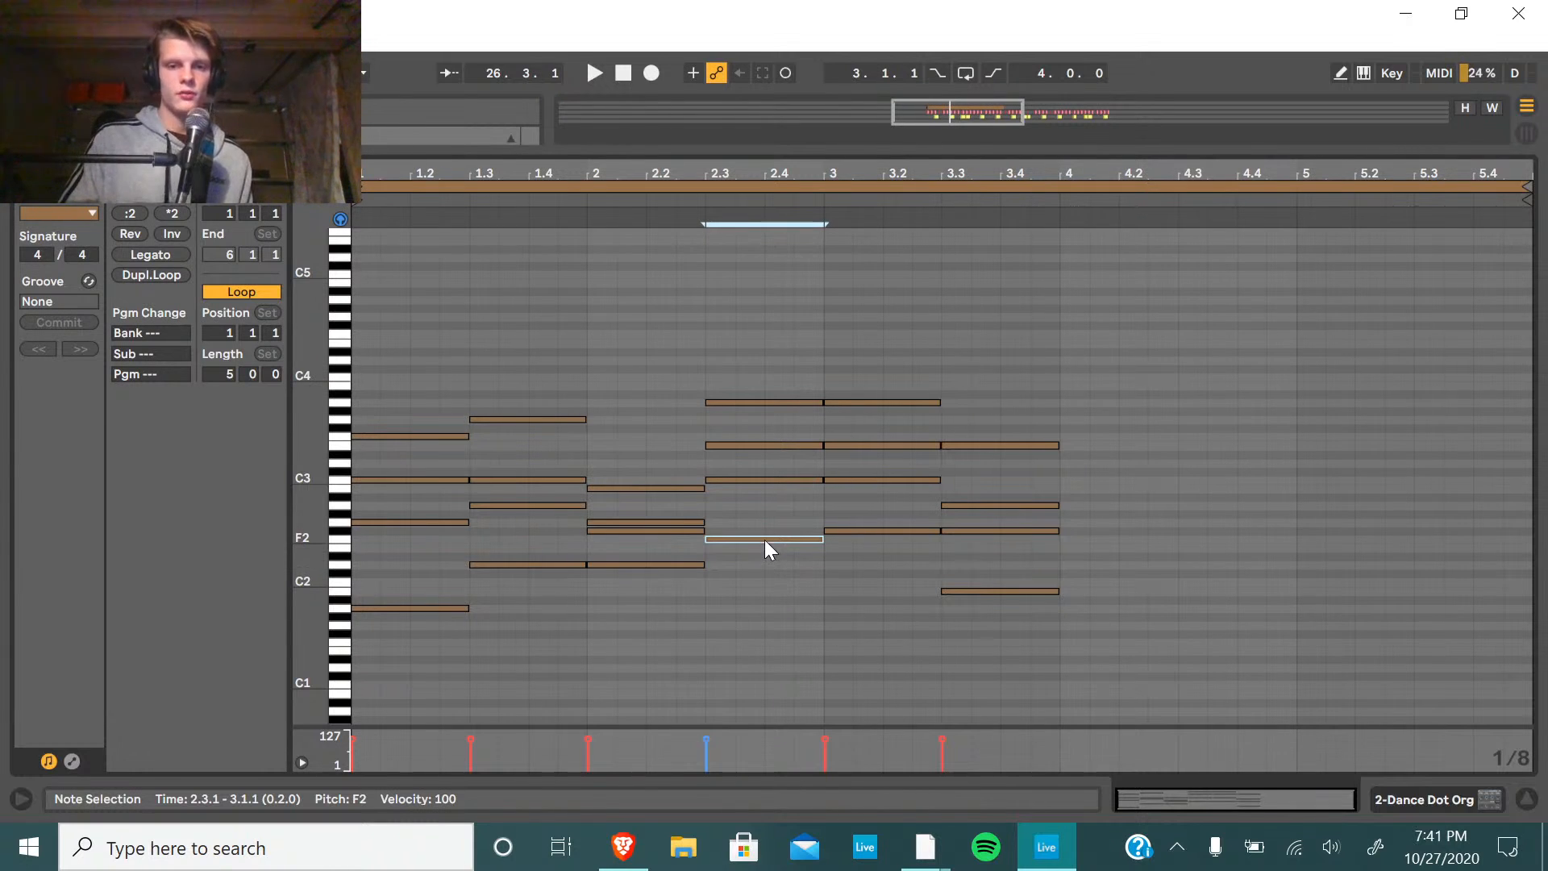
{"action": "left_click", "coordinate": [840, 532]}
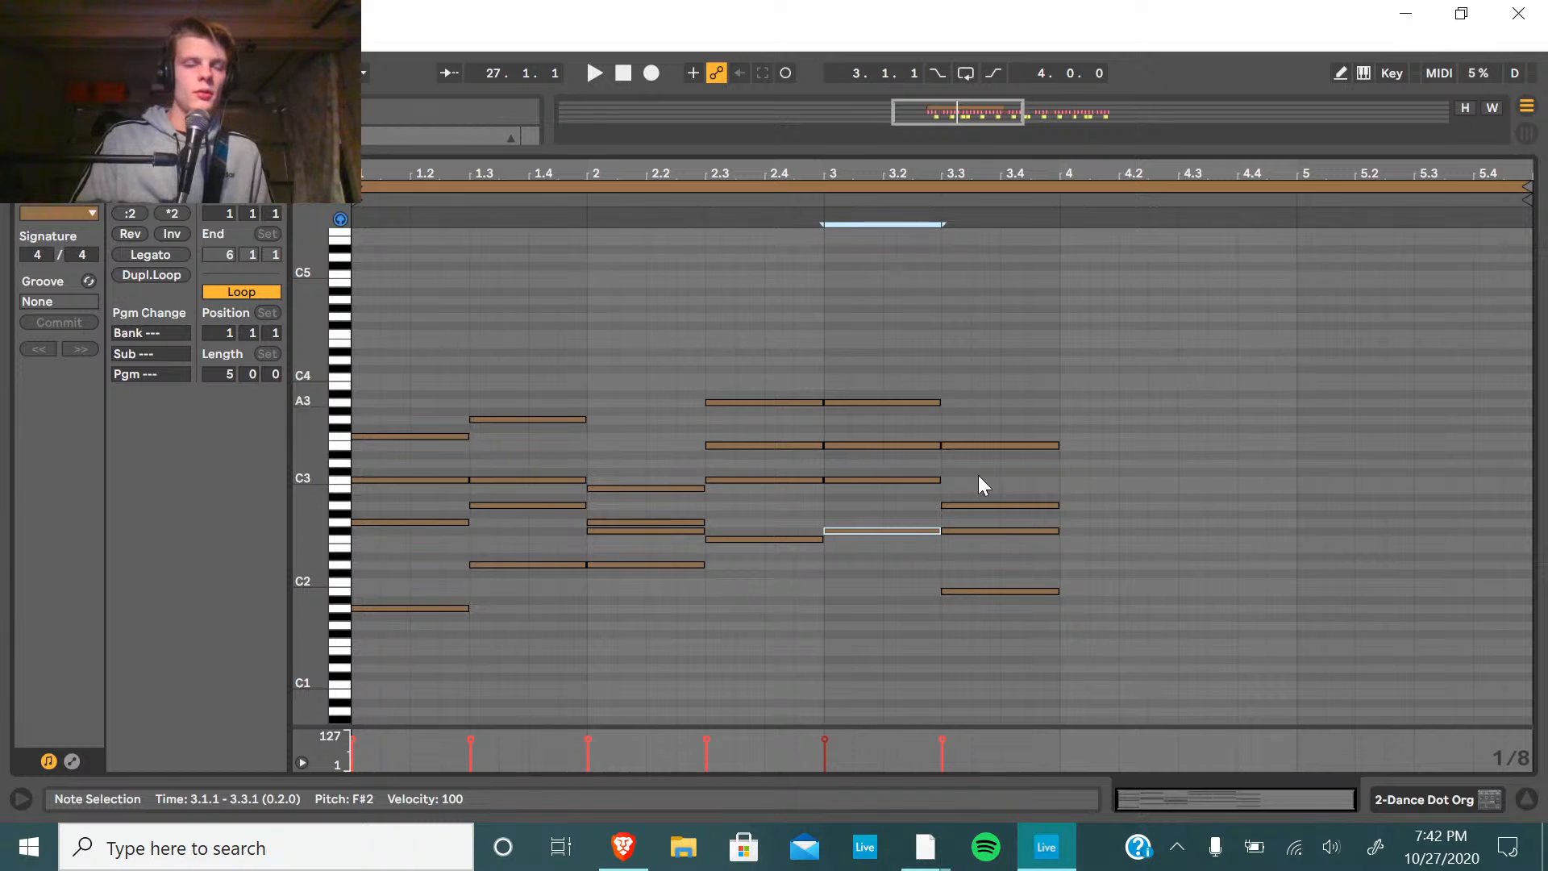
Add an E2 note spanning all of bar 4 and shorten the clip's loop to four bars.
{"action": "left_click_drag", "start_coordinate": [432, 655], "coordinate": [421, 389]}
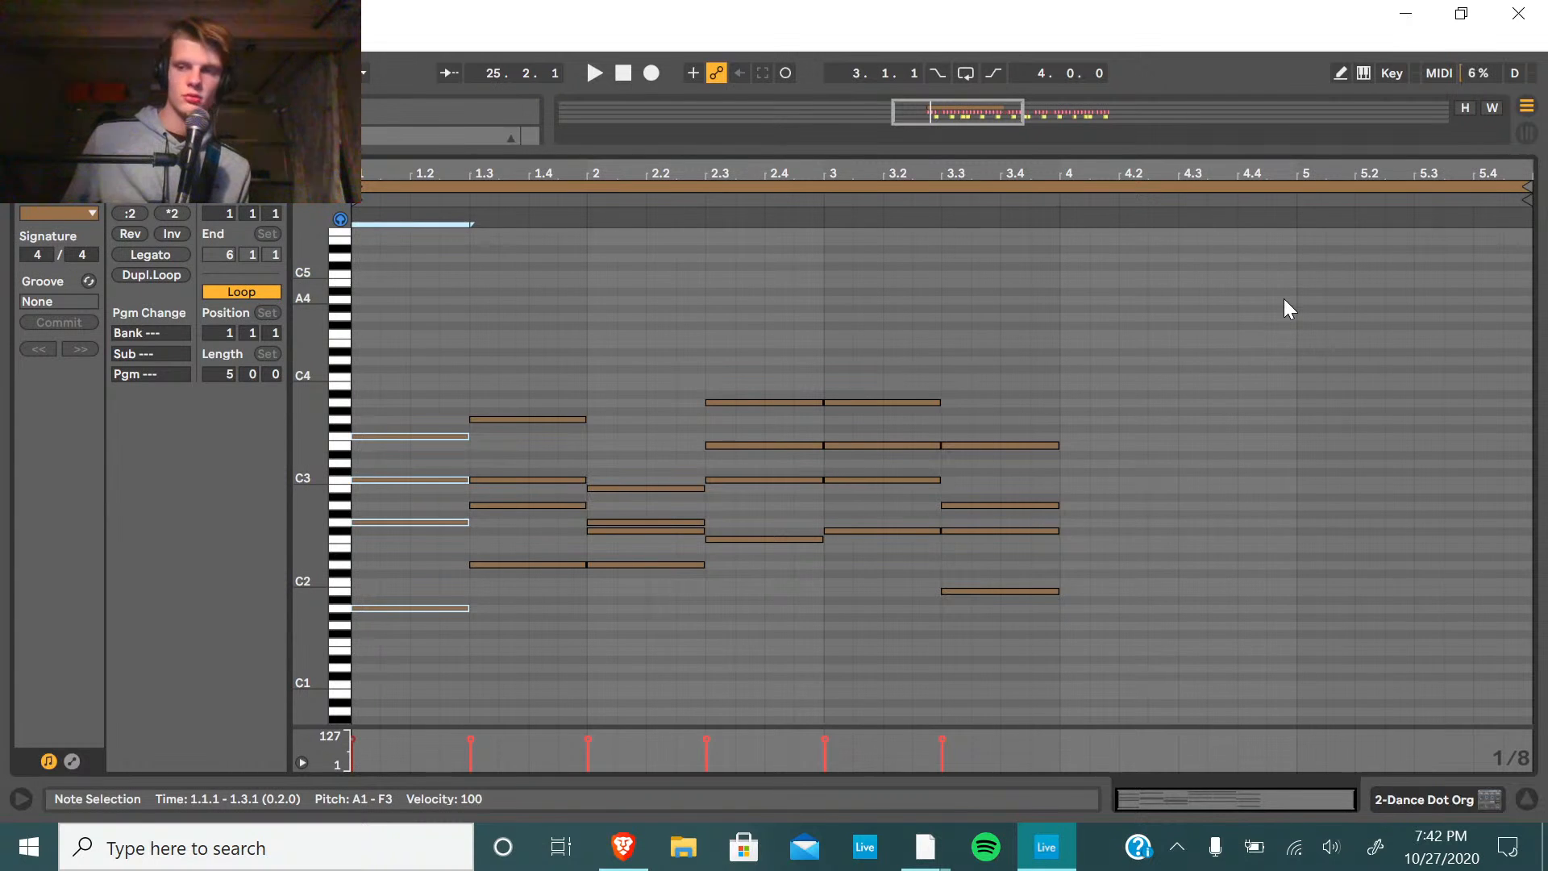
{"action": "double_click", "coordinate": [1090, 547]}
{"action": "mouse_move", "coordinate": [1088, 547]}
{"action": "left_mouse_down"}
{"action": "mouse_move", "coordinate": [1063, 548]}
{"action": "mouse_move", "coordinate": [1297, 549]}
{"action": "left_mouse_up"}
{"action": "left_click_drag", "start_coordinate": [1526, 186], "coordinate": [1291, 187]}
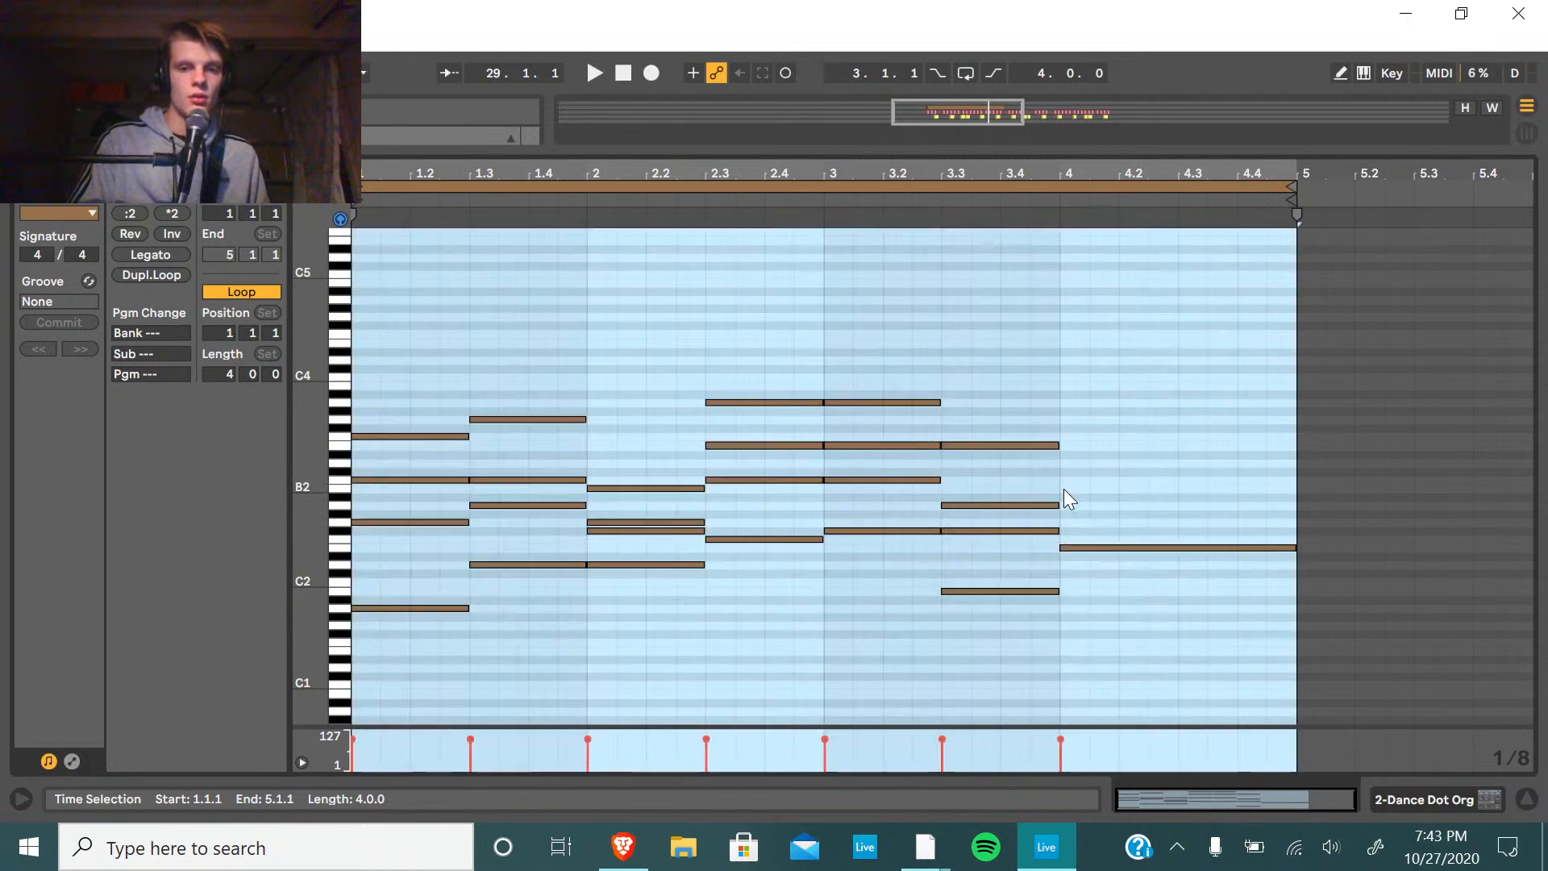
Stack B2, E3, G3 and B3 notes across bar 4 above the E2 note and select the whole chord.
{"action": "double_click", "coordinate": [1065, 490]}
{"action": "left_click_drag", "start_coordinate": [1093, 489], "coordinate": [1290, 496]}
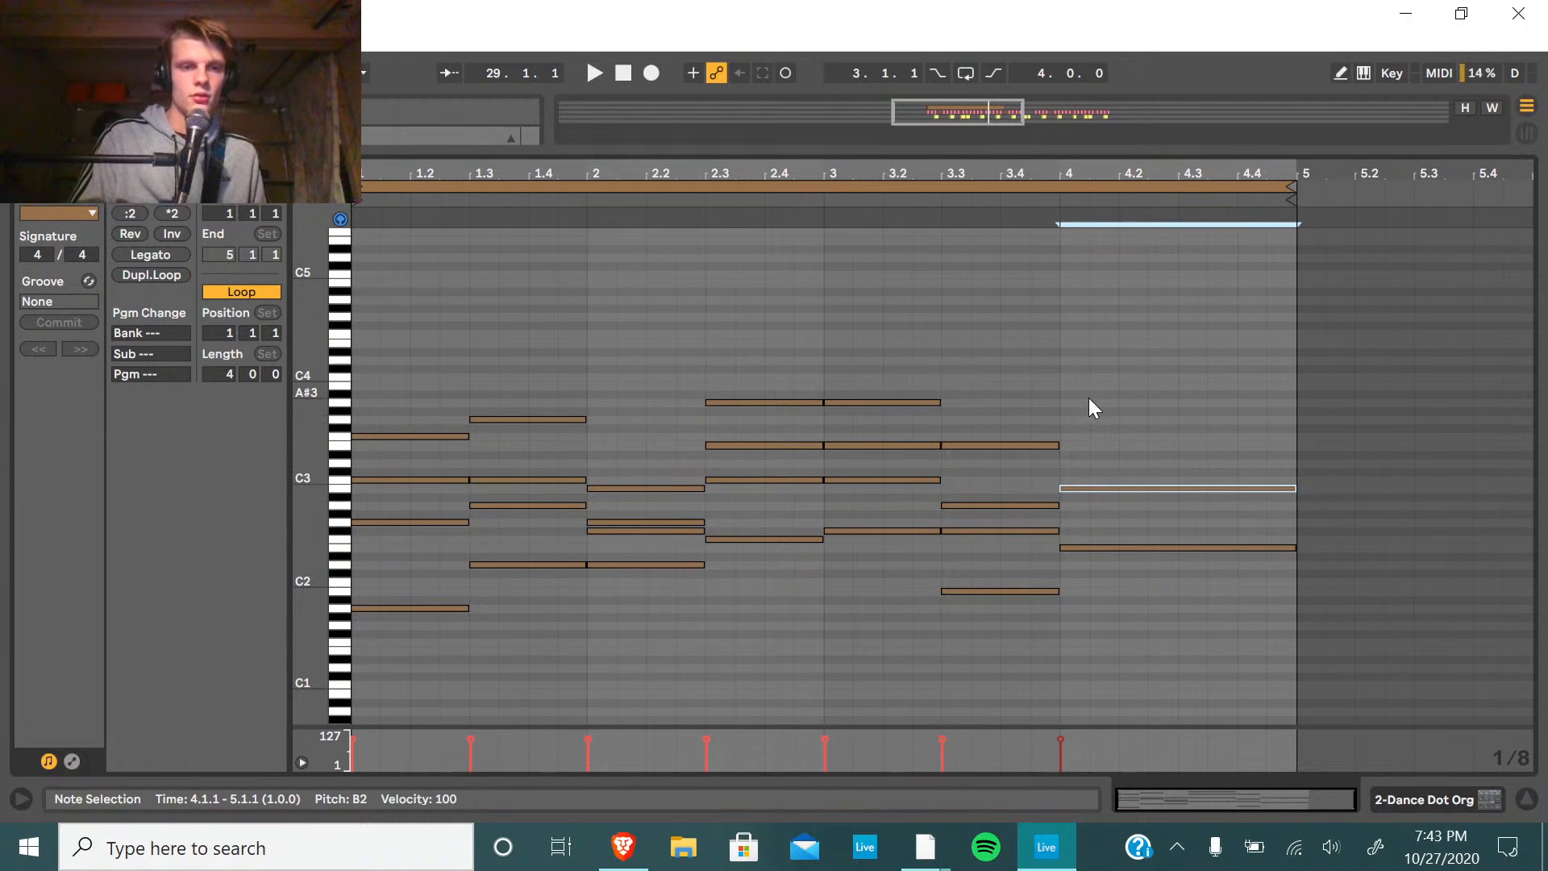
{"action": "double_click", "coordinate": [1078, 446]}
{"action": "left_click_drag", "start_coordinate": [1090, 446], "coordinate": [1291, 457]}
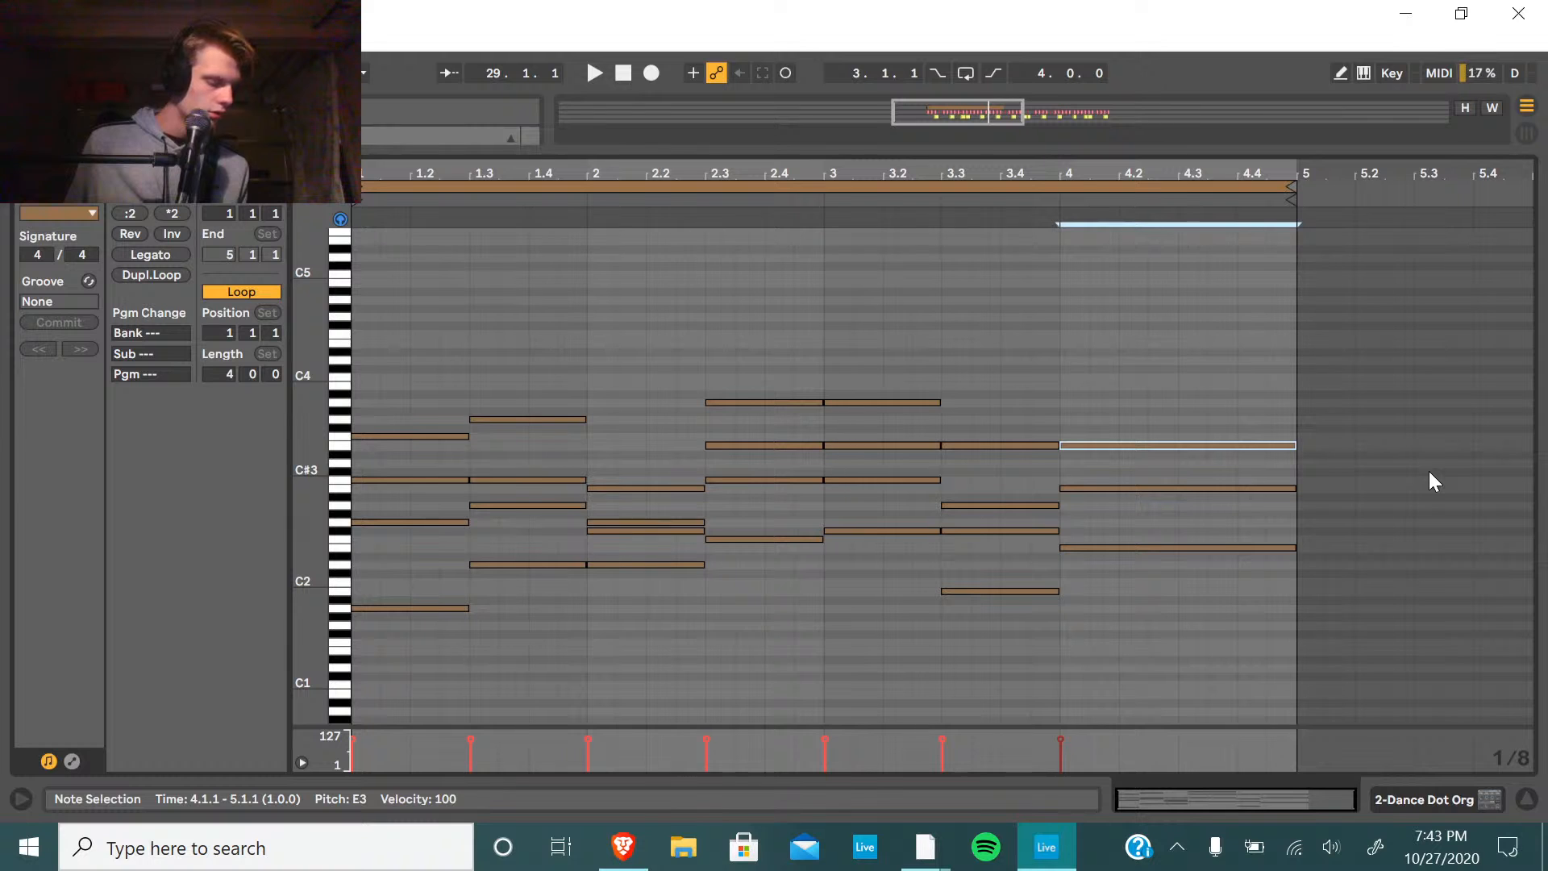
{"action": "double_click", "coordinate": [1070, 418]}
{"action": "left_click_drag", "start_coordinate": [1087, 418], "coordinate": [1286, 443]}
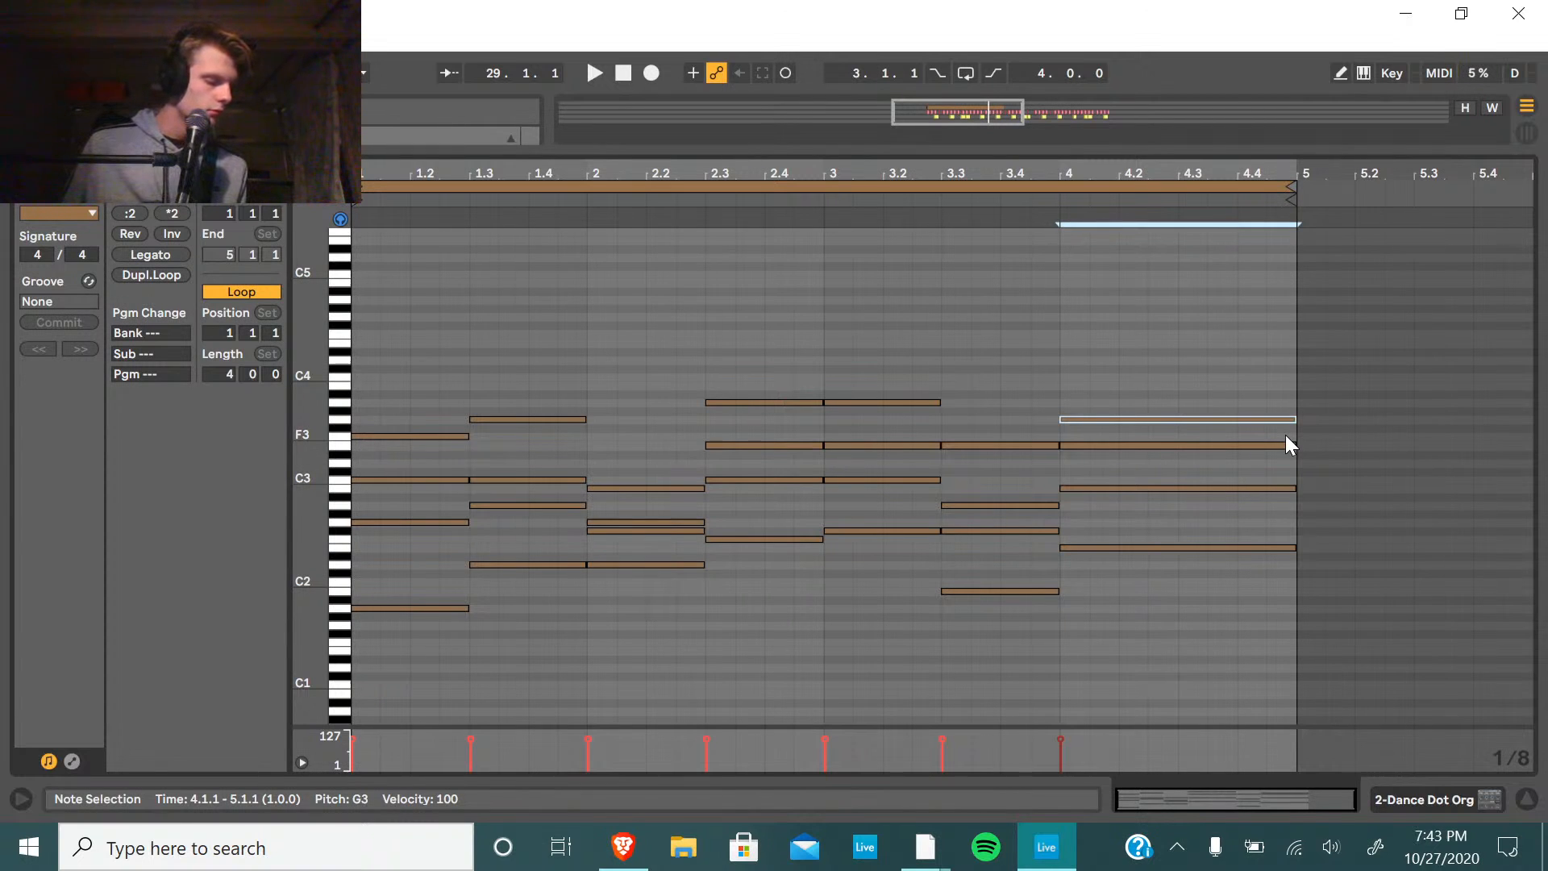
{"action": "double_click", "coordinate": [1067, 388]}
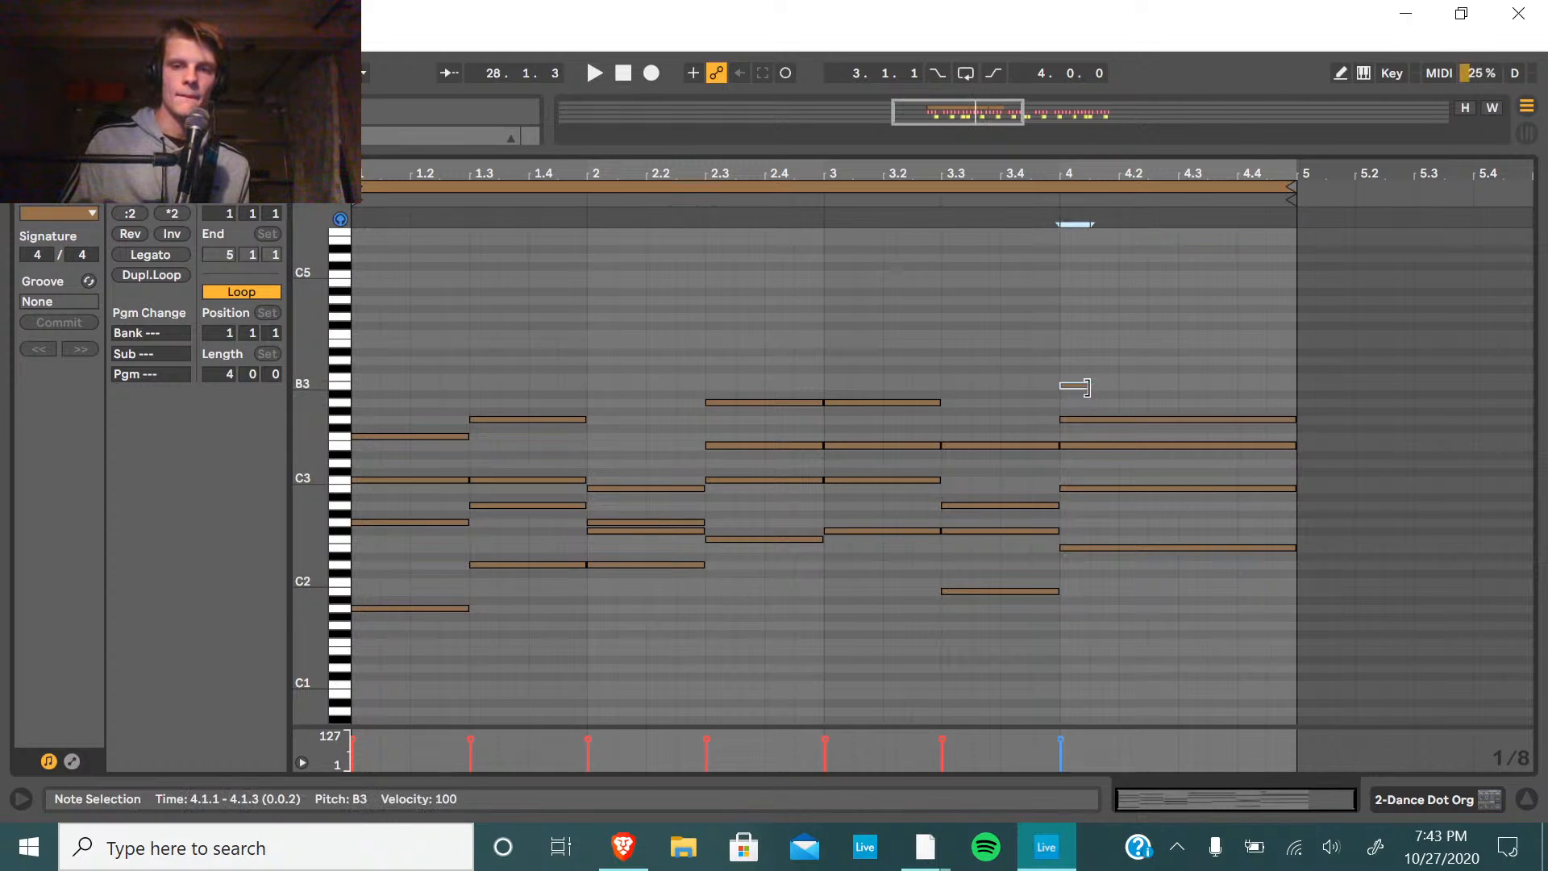
{"action": "left_click_drag", "start_coordinate": [1090, 386], "coordinate": [1295, 386]}
{"action": "left_click_drag", "start_coordinate": [1192, 562], "coordinate": [1187, 360]}
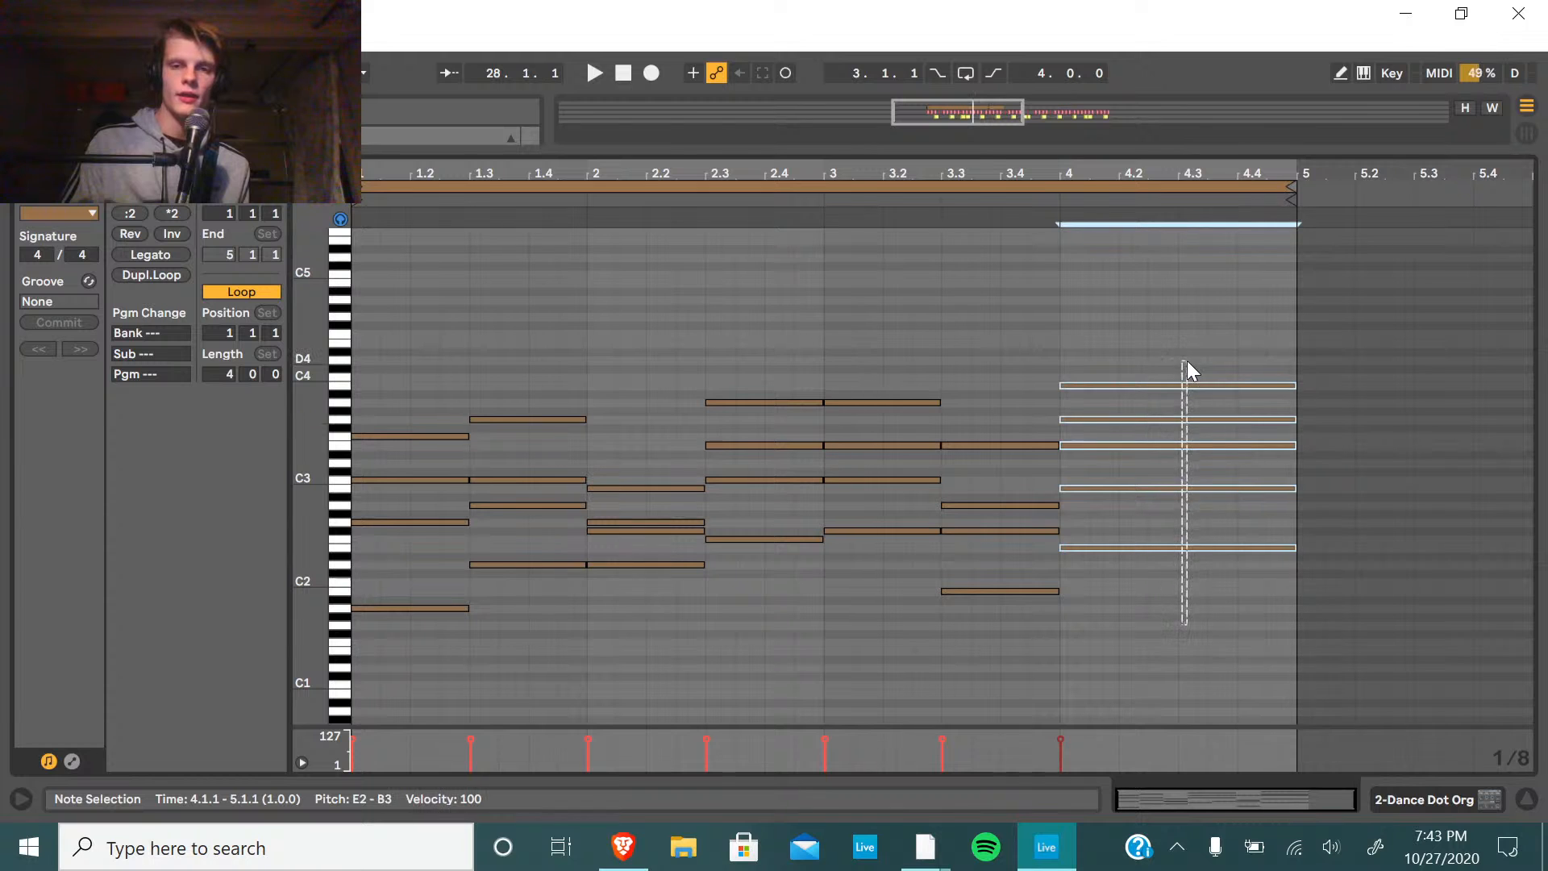
Return to the arrangement and play the chord progression together with the drum tracks.
{"action": "key", "text": "ctrl+alt+l"}
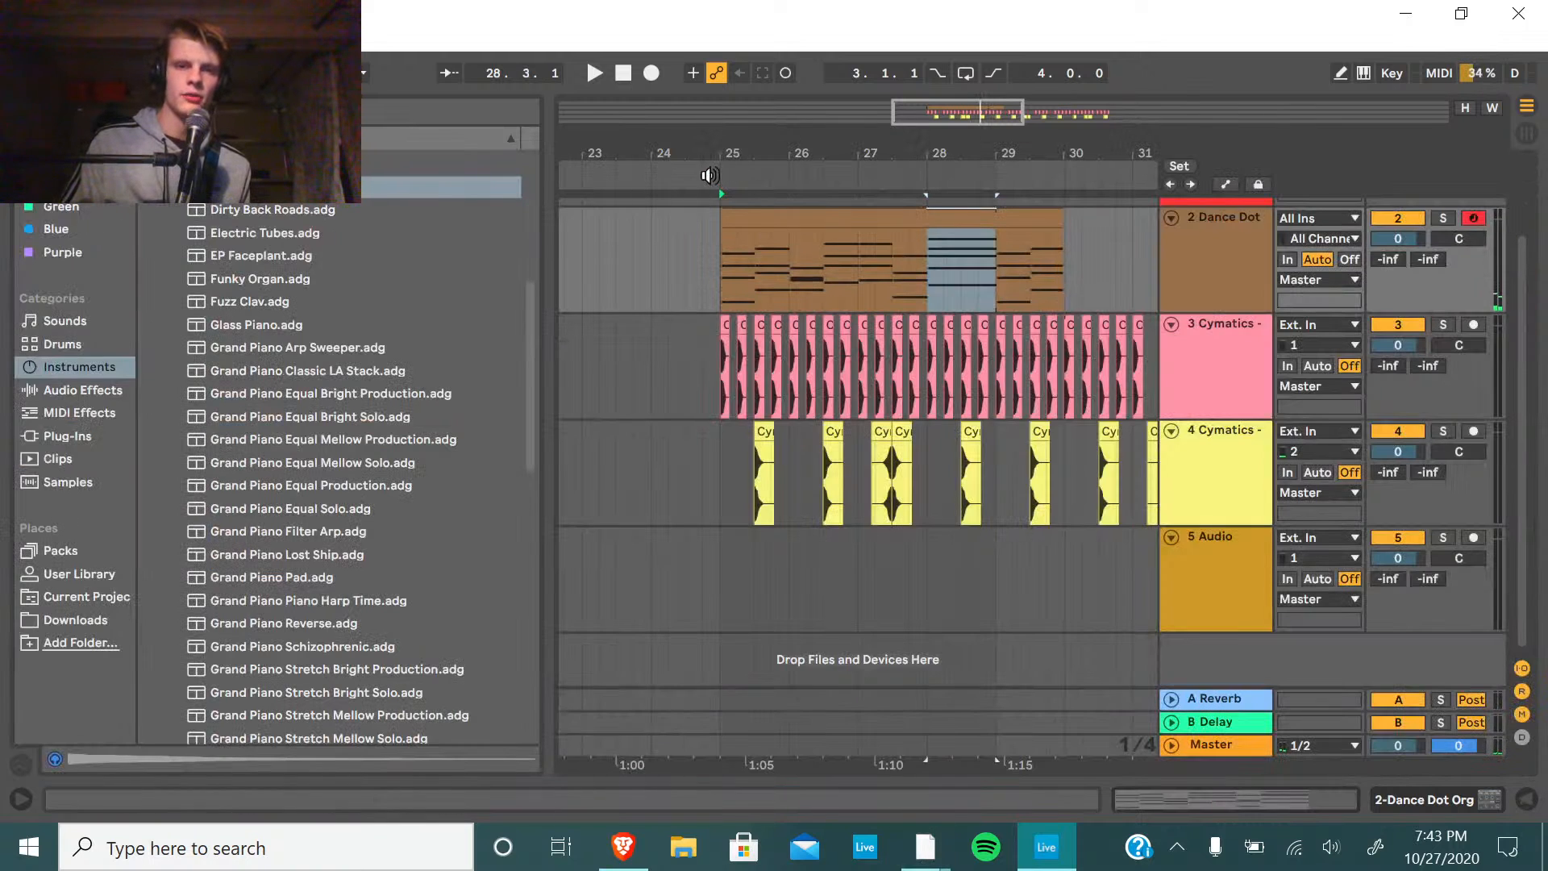
{"action": "key", "text": "space"}
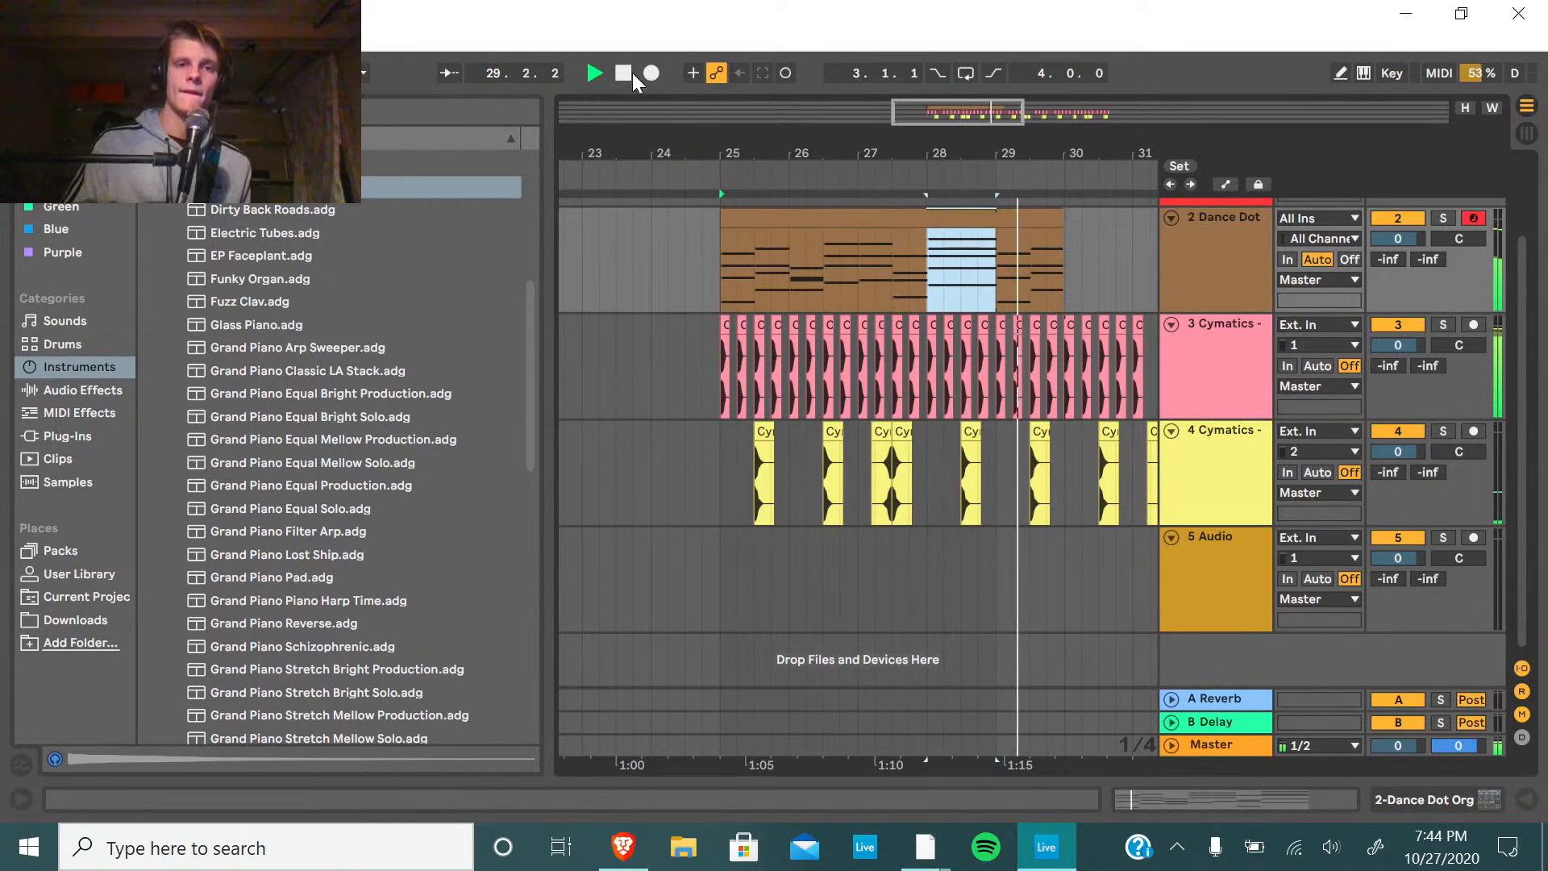
{"action": "key", "text": "Home"}
{"action": "key", "text": "space"}
Swap track 2's Dance Dot Org instrument for the 16 Pennies preset from Synth Keys and play the chords.
{"action": "scroll", "coordinate": [1253, 272], "scroll_direction": "up", "scroll_amount": 4}
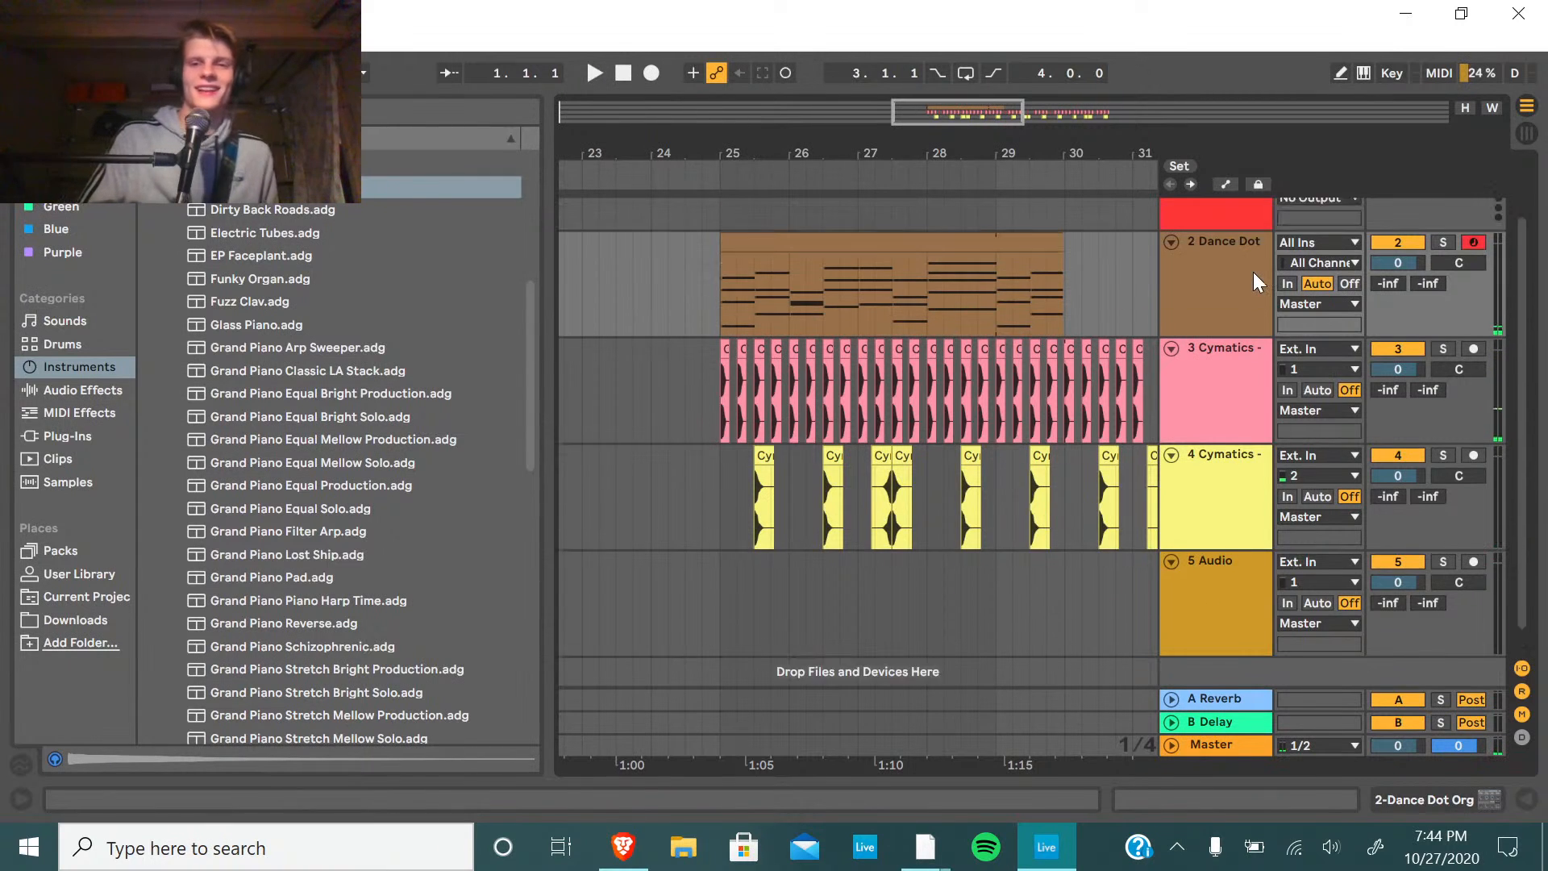
{"action": "double_click", "coordinate": [1222, 366]}
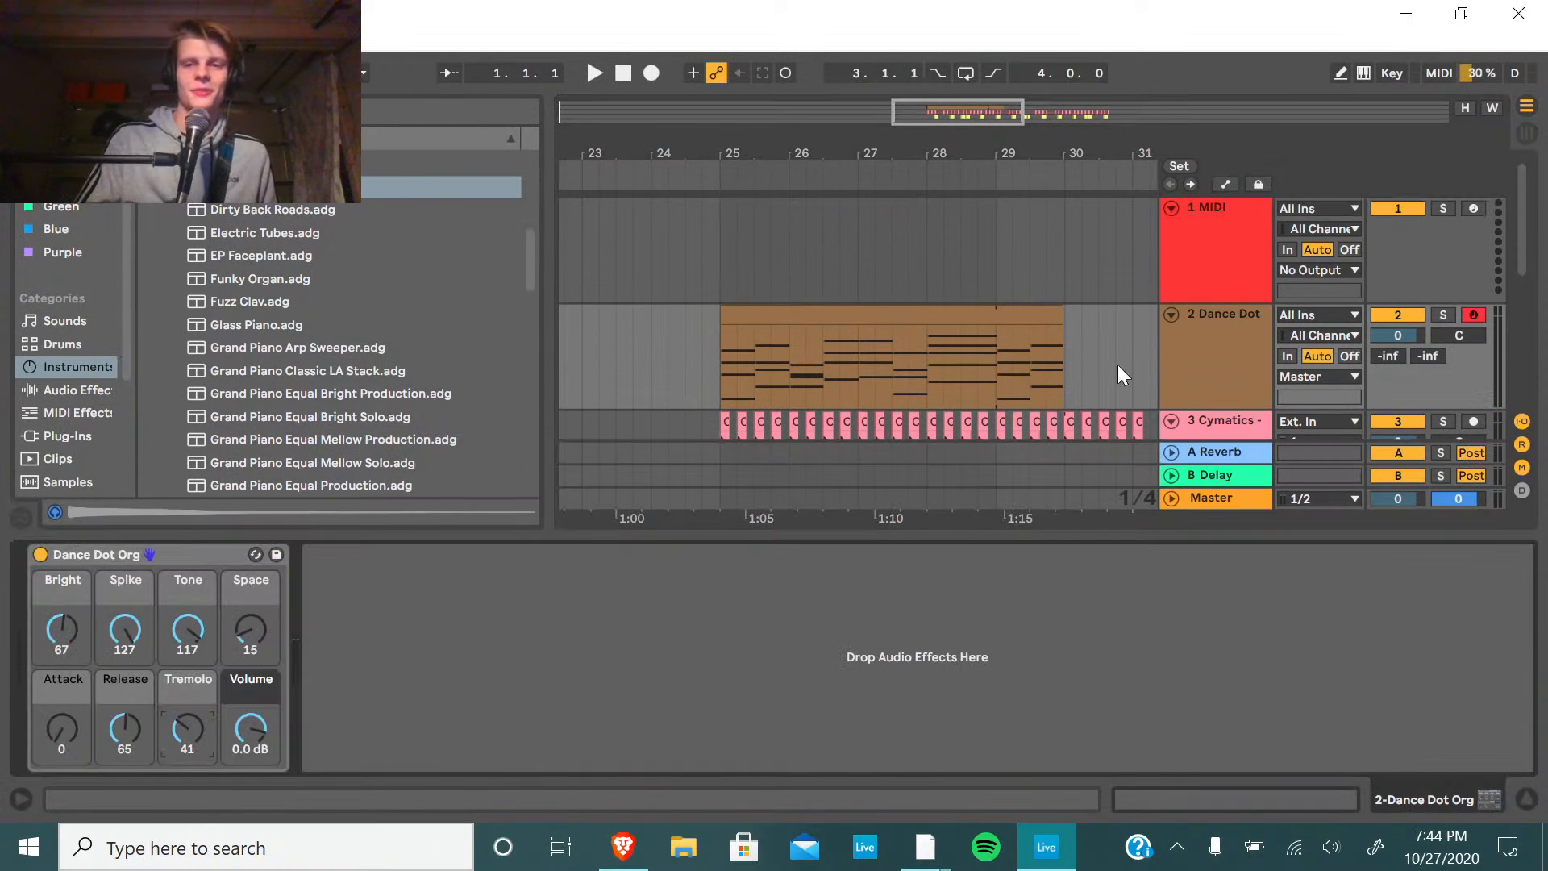
{"action": "left_click", "coordinate": [254, 554]}
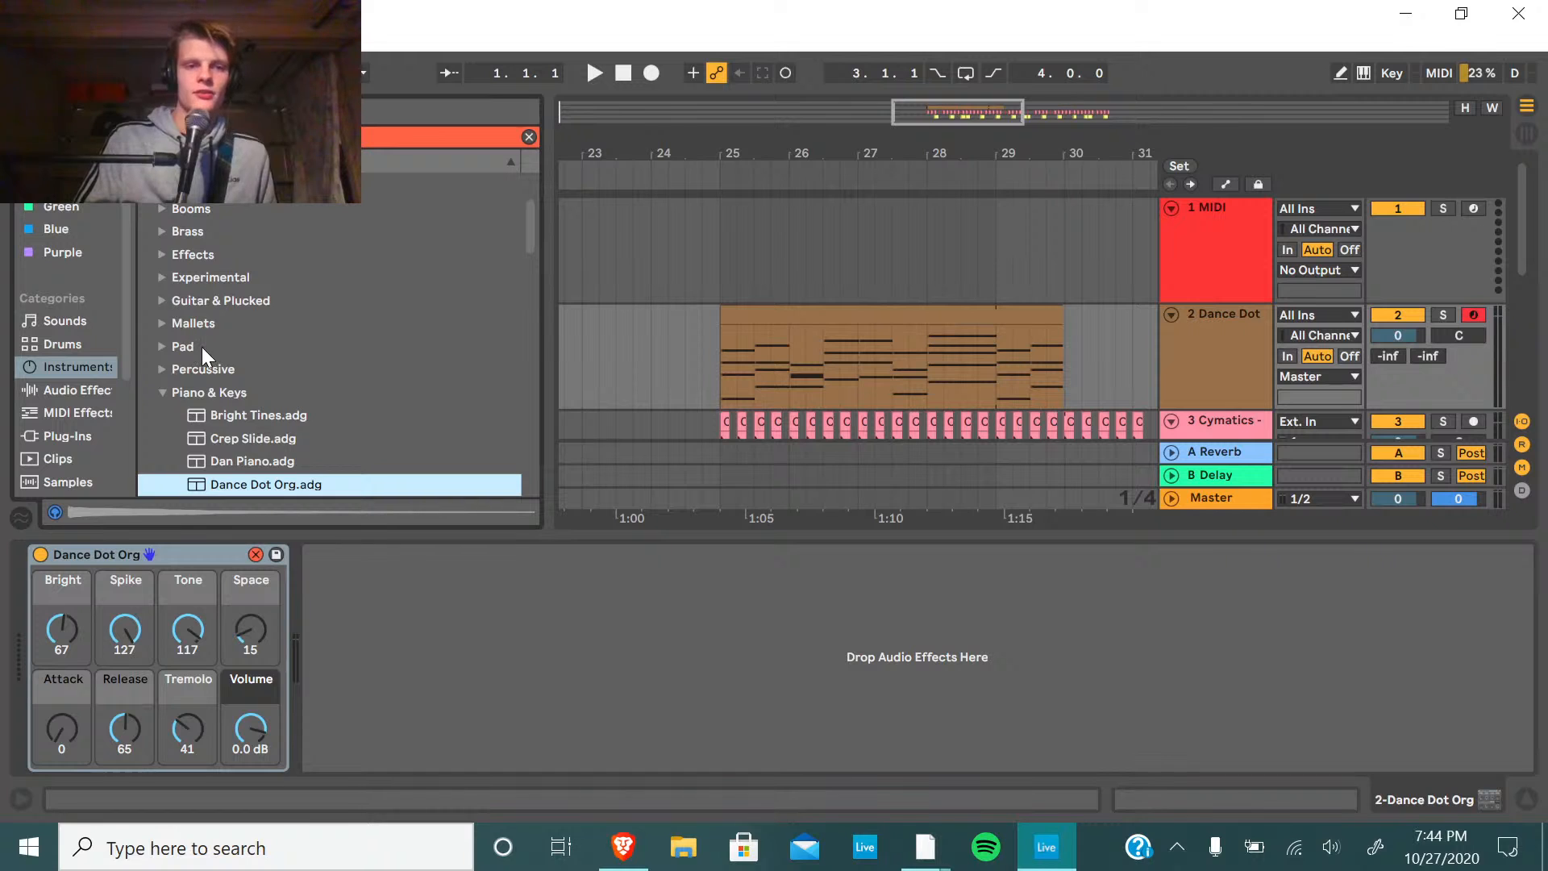
{"action": "scroll", "coordinate": [202, 347], "scroll_direction": "down", "scroll_amount": 5}
{"action": "scroll", "coordinate": [205, 351], "scroll_direction": "down", "scroll_amount": 12}
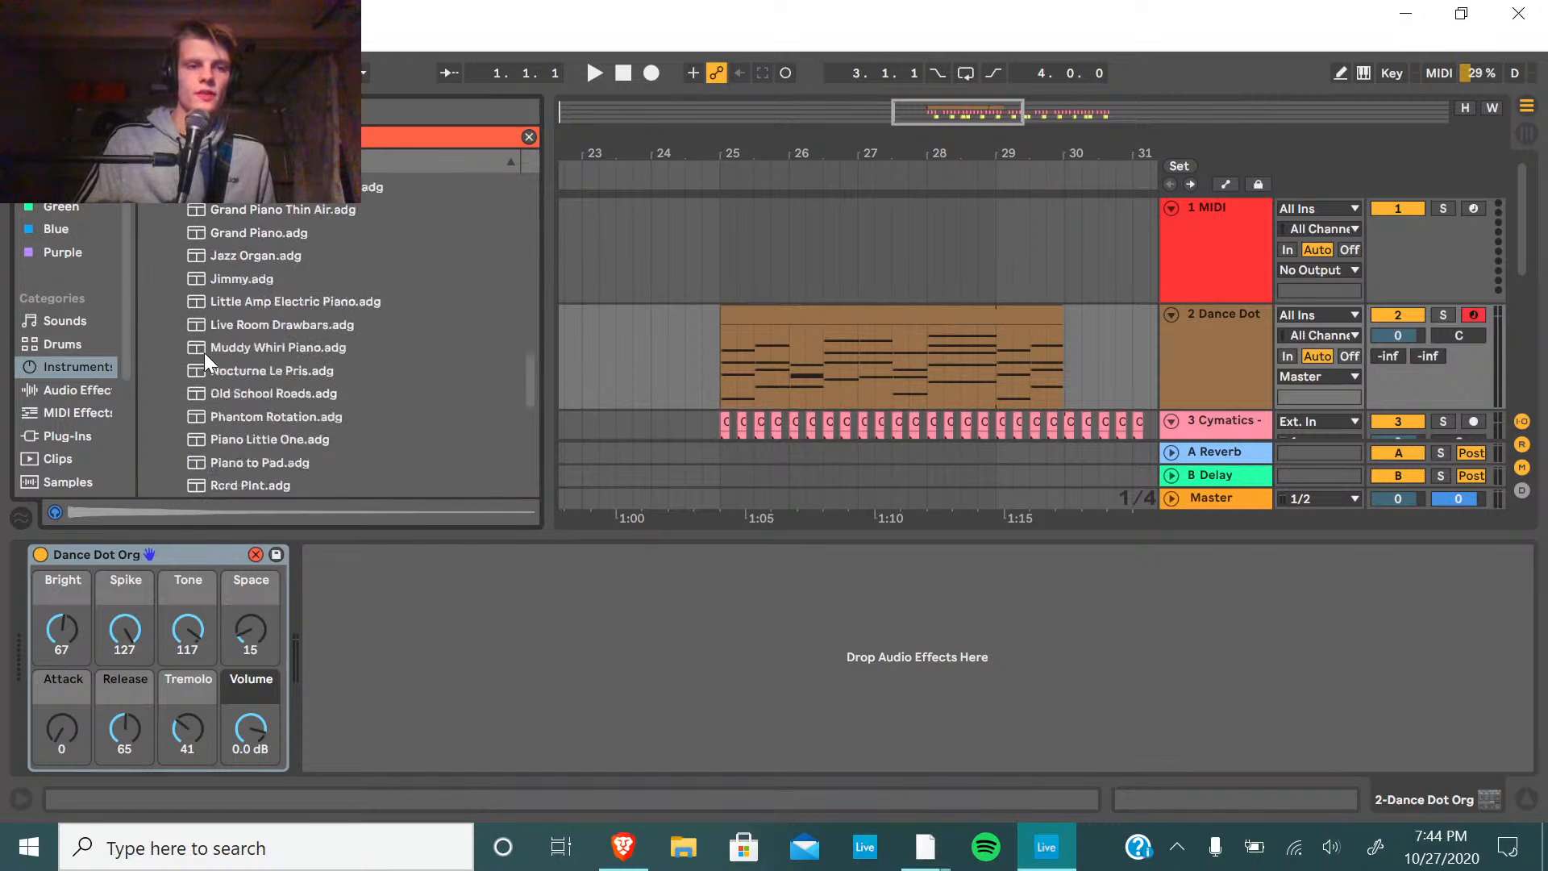
{"action": "scroll", "coordinate": [216, 349], "scroll_direction": "down", "scroll_amount": 3}
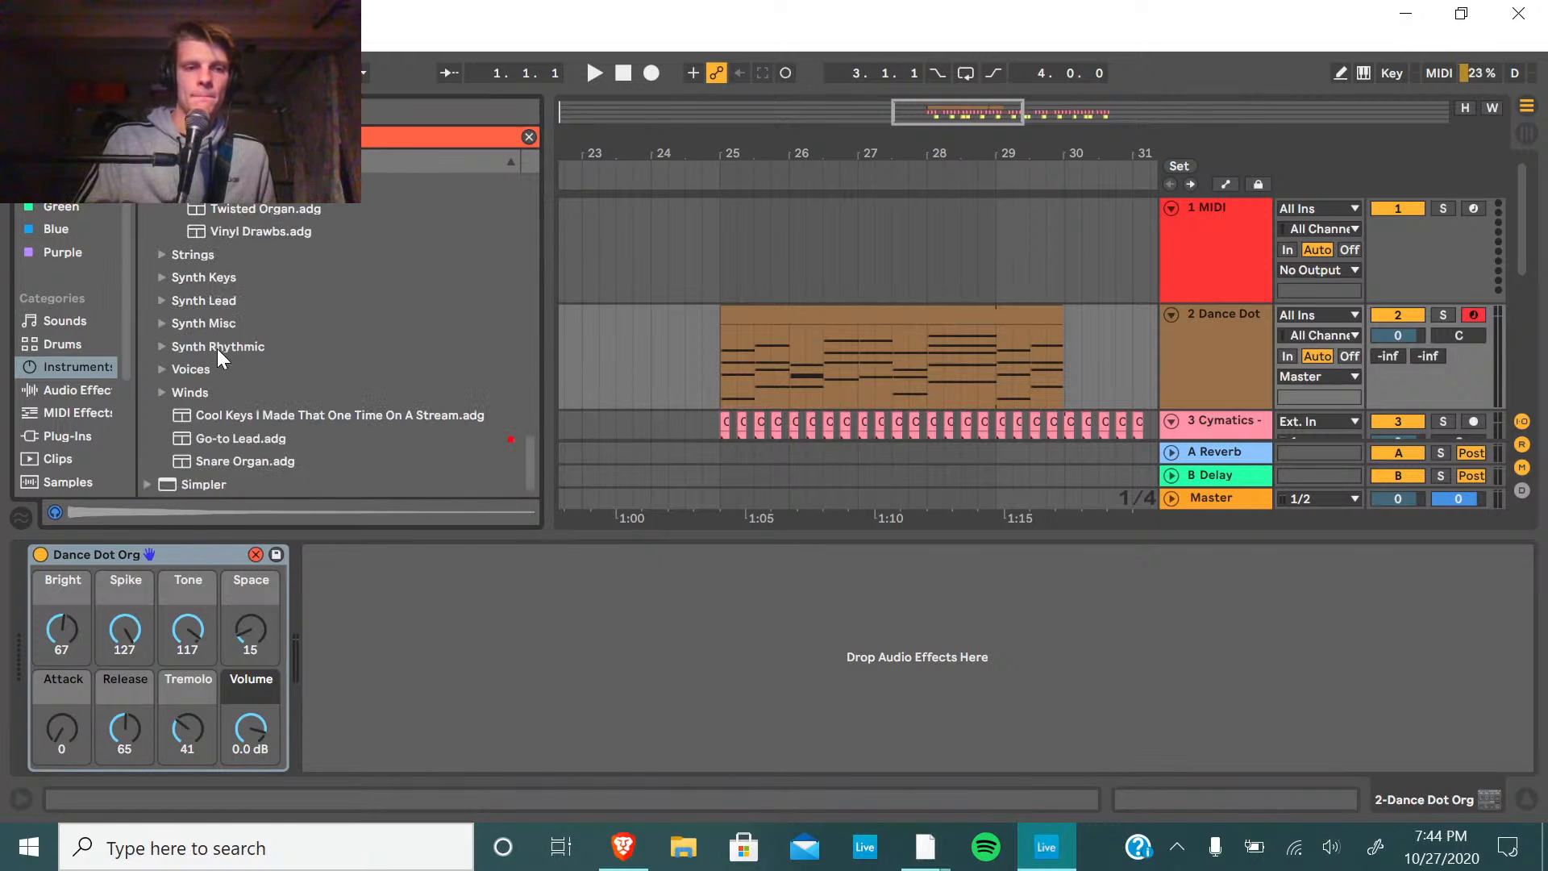
{"action": "left_click", "coordinate": [162, 277]}
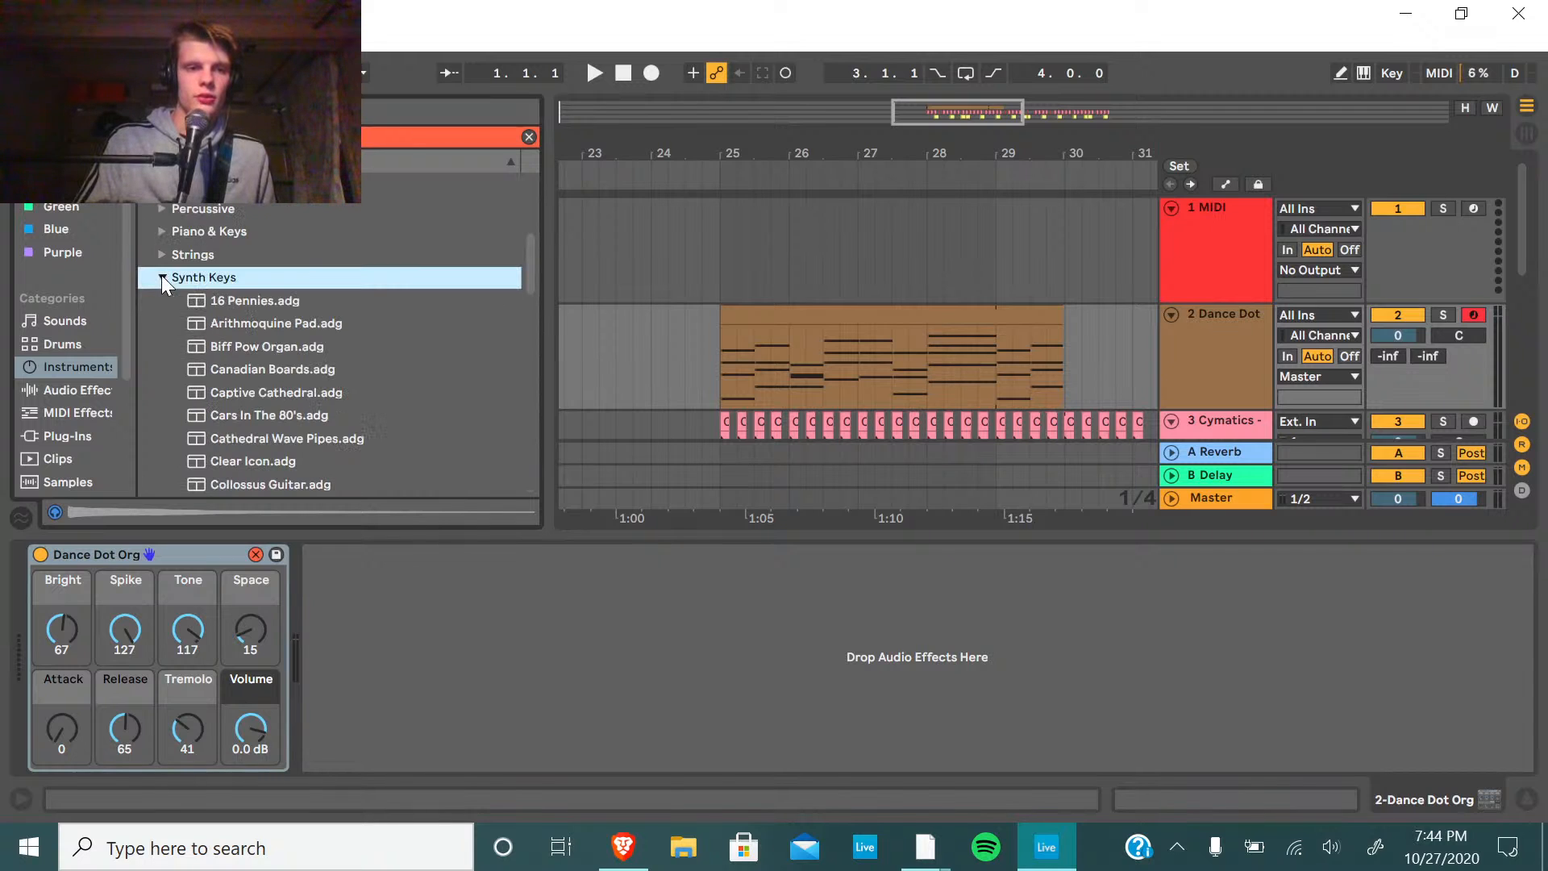
{"action": "left_click", "coordinate": [255, 300]}
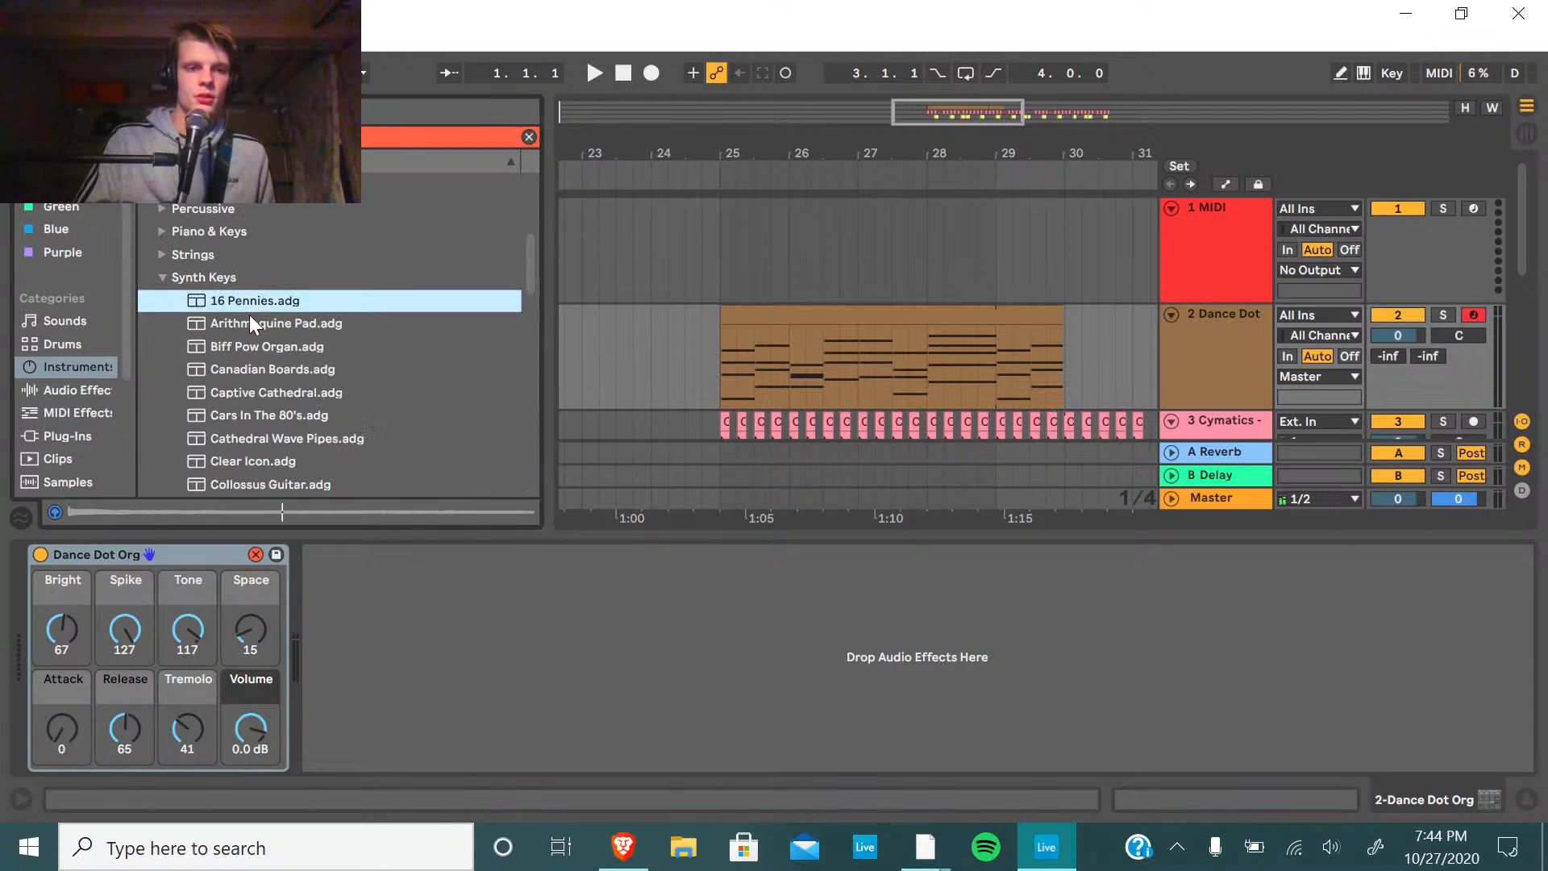
{"action": "left_click", "coordinate": [716, 208]}
{"action": "key", "text": "space"}
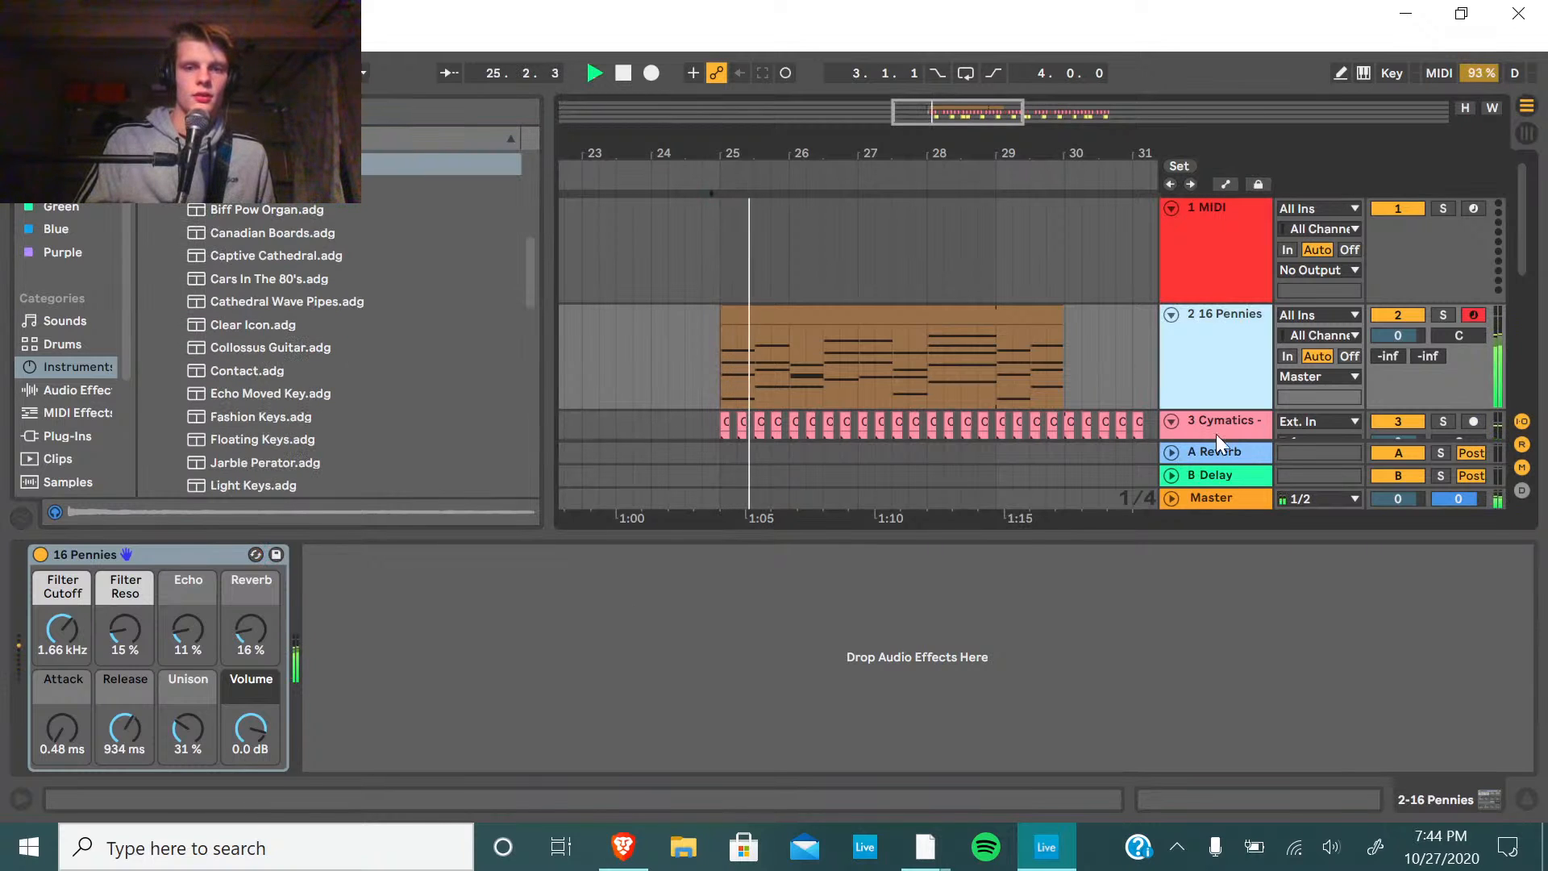
Audition Synth Keys presets from Cars In The 80's onward, load Fashion Keys on track 2 and play the chords with it.
{"action": "left_click", "coordinate": [312, 280]}
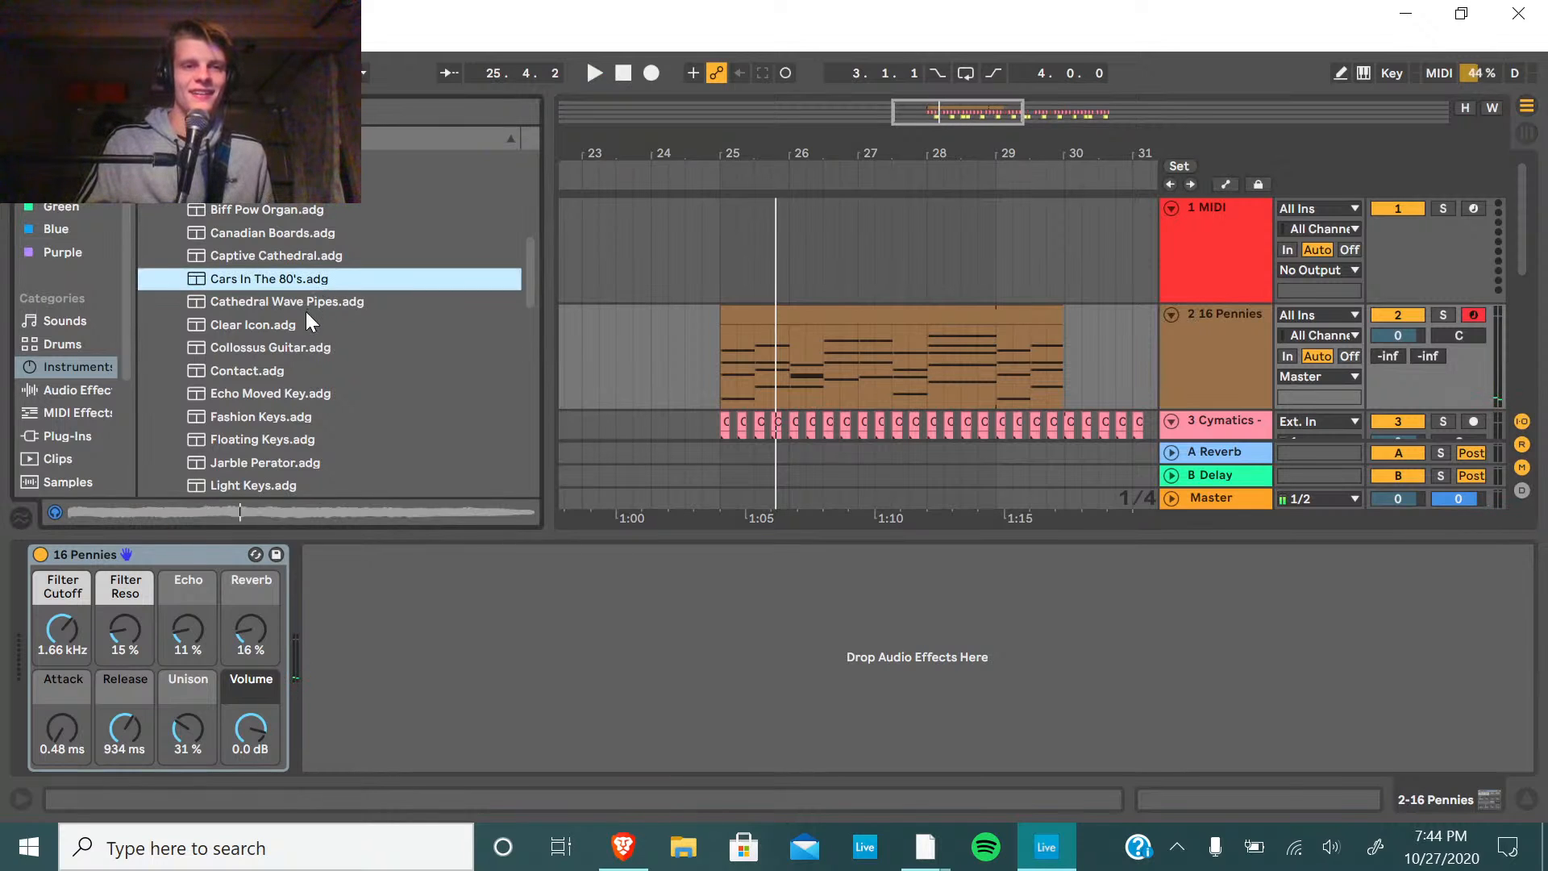
{"action": "key", "text": "Down"}
{"action": "scroll", "coordinate": [323, 346], "scroll_direction": "down", "scroll_amount": 2}
{"action": "key", "text": "Down"}
{"action": "key", "text": "Down"}
{"action": "key", "text": "Down"}
{"action": "key", "text": "Down"}
{"action": "key", "text": "Down"}
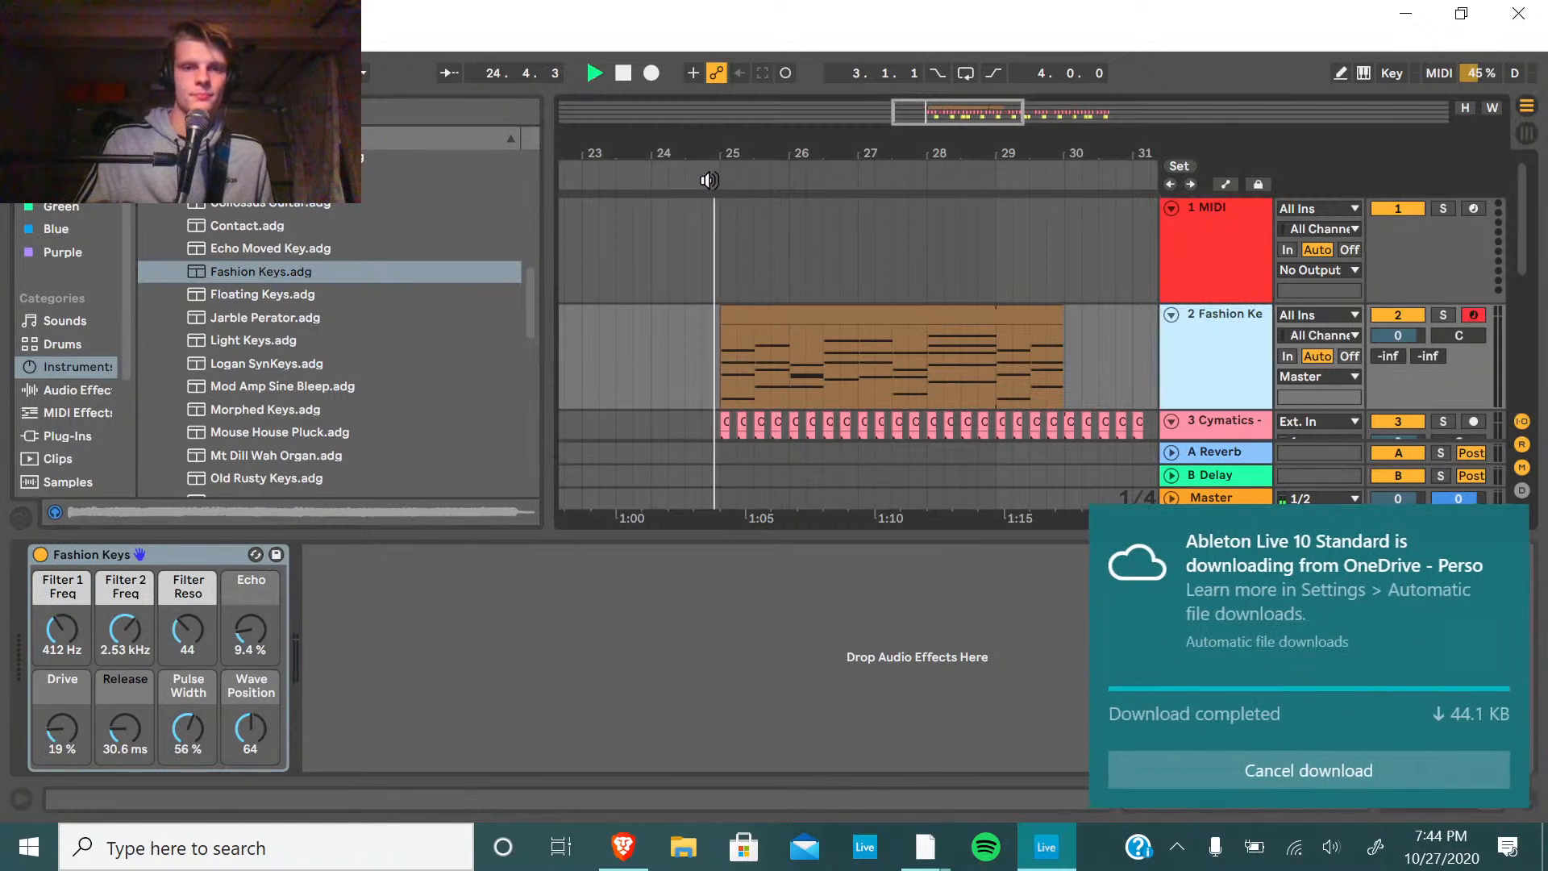
{"action": "key", "text": "space"}
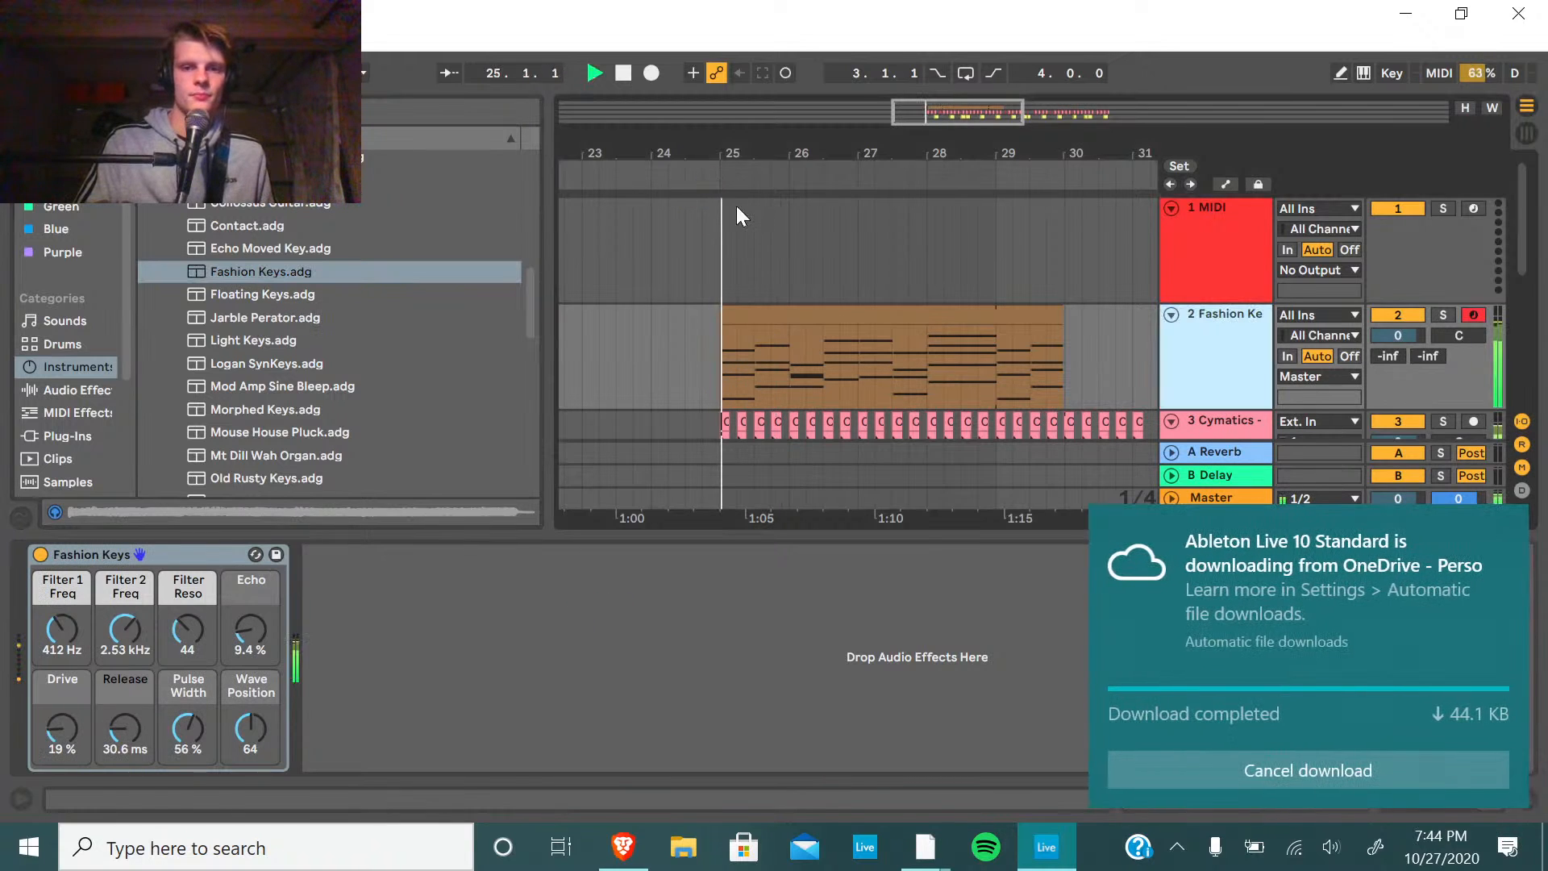
{"action": "double_click", "coordinate": [625, 75]}
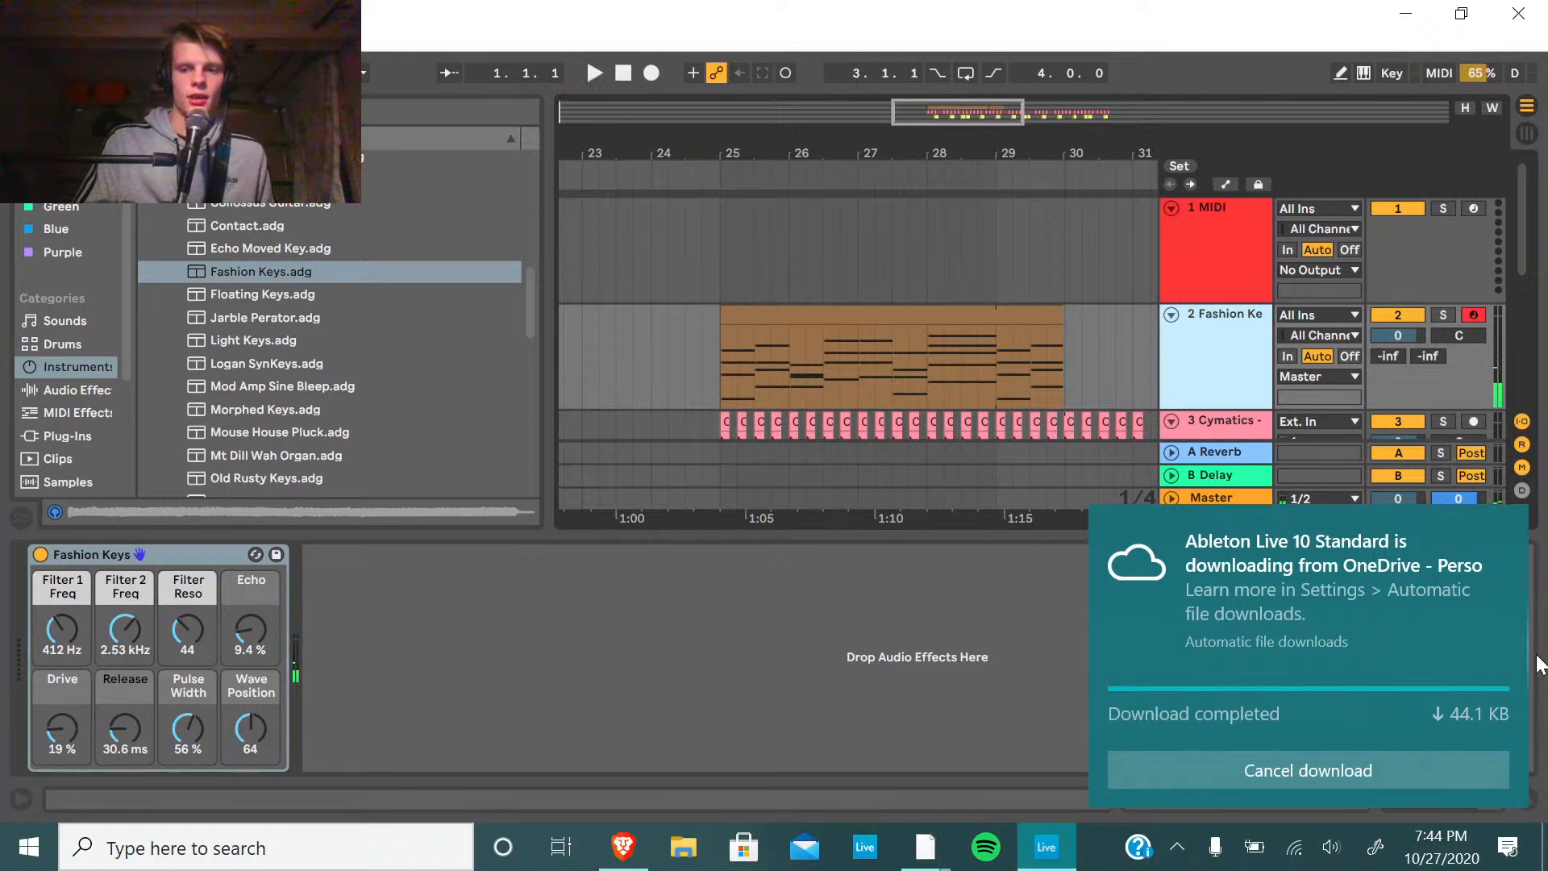
Check the computer's battery charge and power mode.
{"action": "left_click", "coordinate": [1255, 850]}
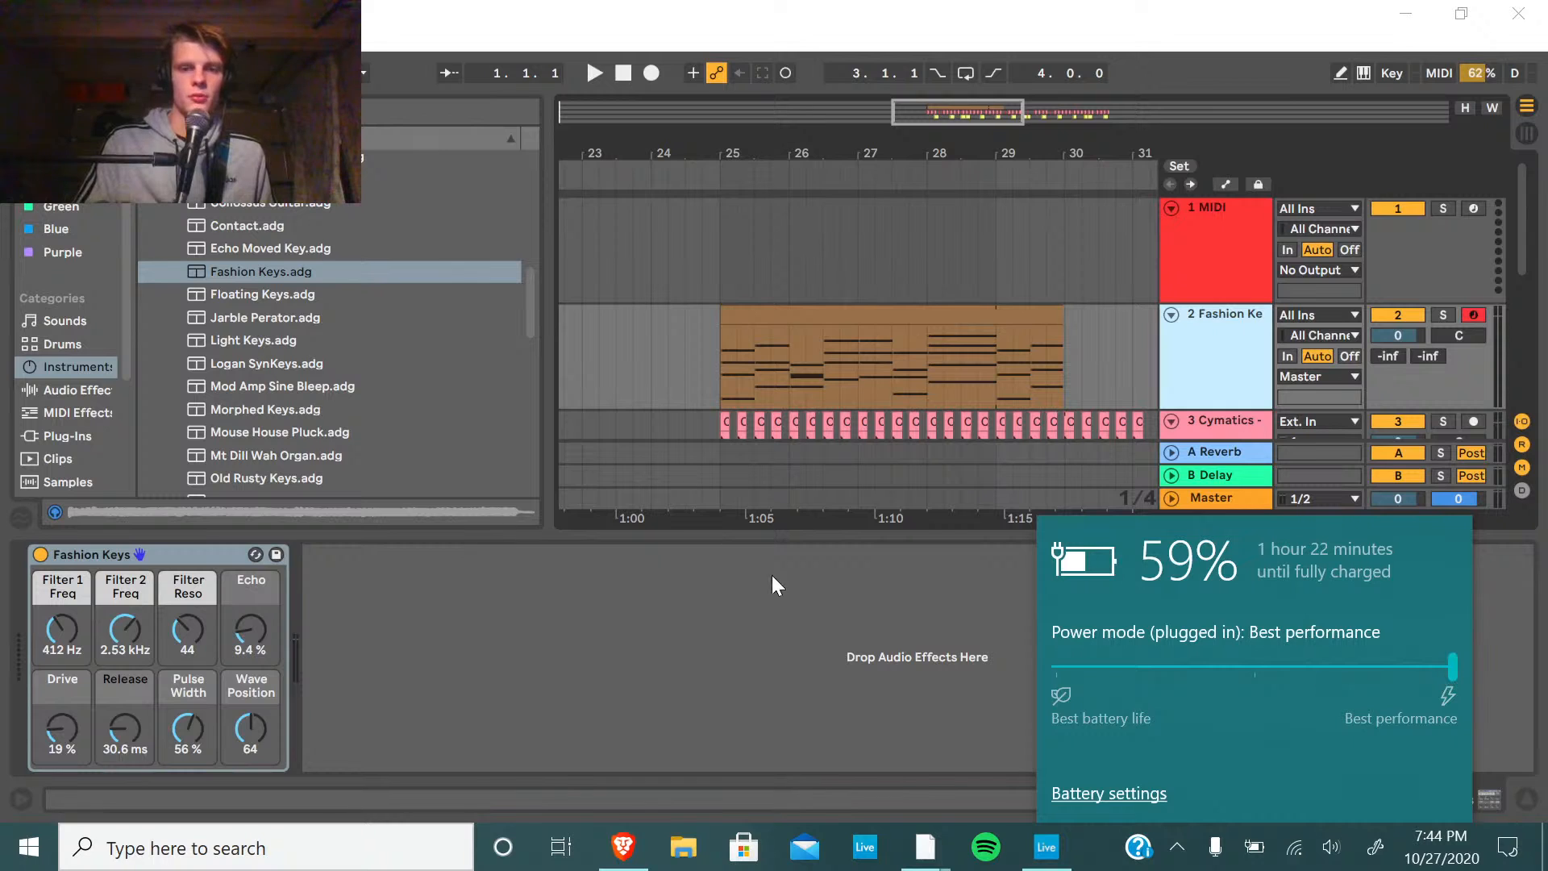
{"action": "left_click", "coordinate": [738, 637]}
Browse the remaining synth preset categories and load Barnes and Pedals from Synth Rhythmic on track 2.
{"action": "scroll", "coordinate": [319, 432], "scroll_direction": "down", "scroll_amount": 3}
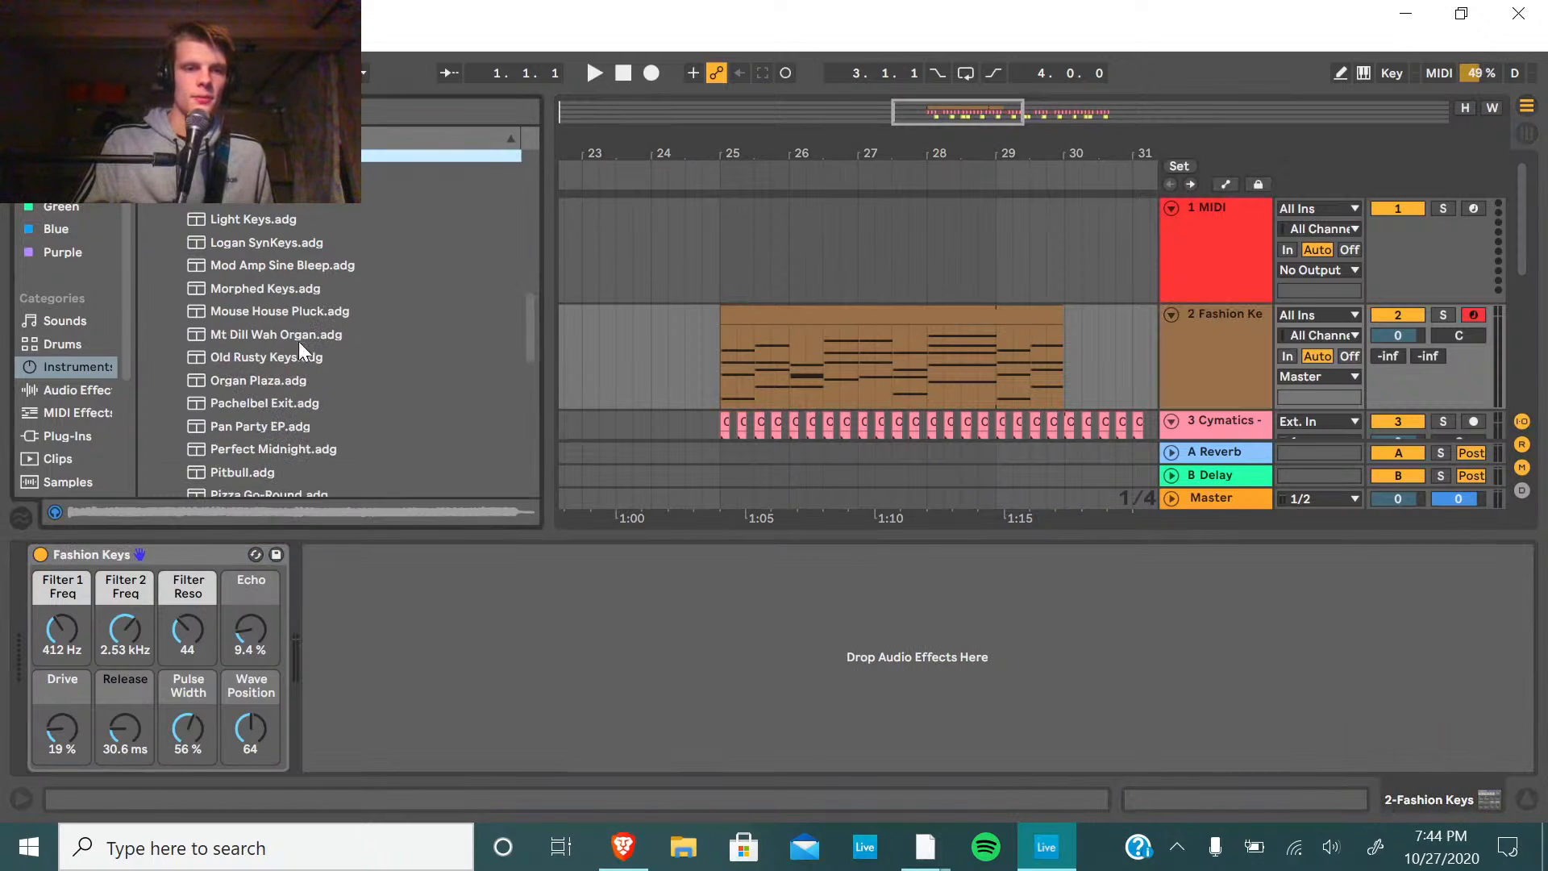
{"action": "left_click", "coordinate": [298, 336]}
{"action": "scroll", "coordinate": [328, 387], "scroll_direction": "down", "scroll_amount": 3}
{"action": "scroll", "coordinate": [328, 366], "scroll_direction": "down", "scroll_amount": 5}
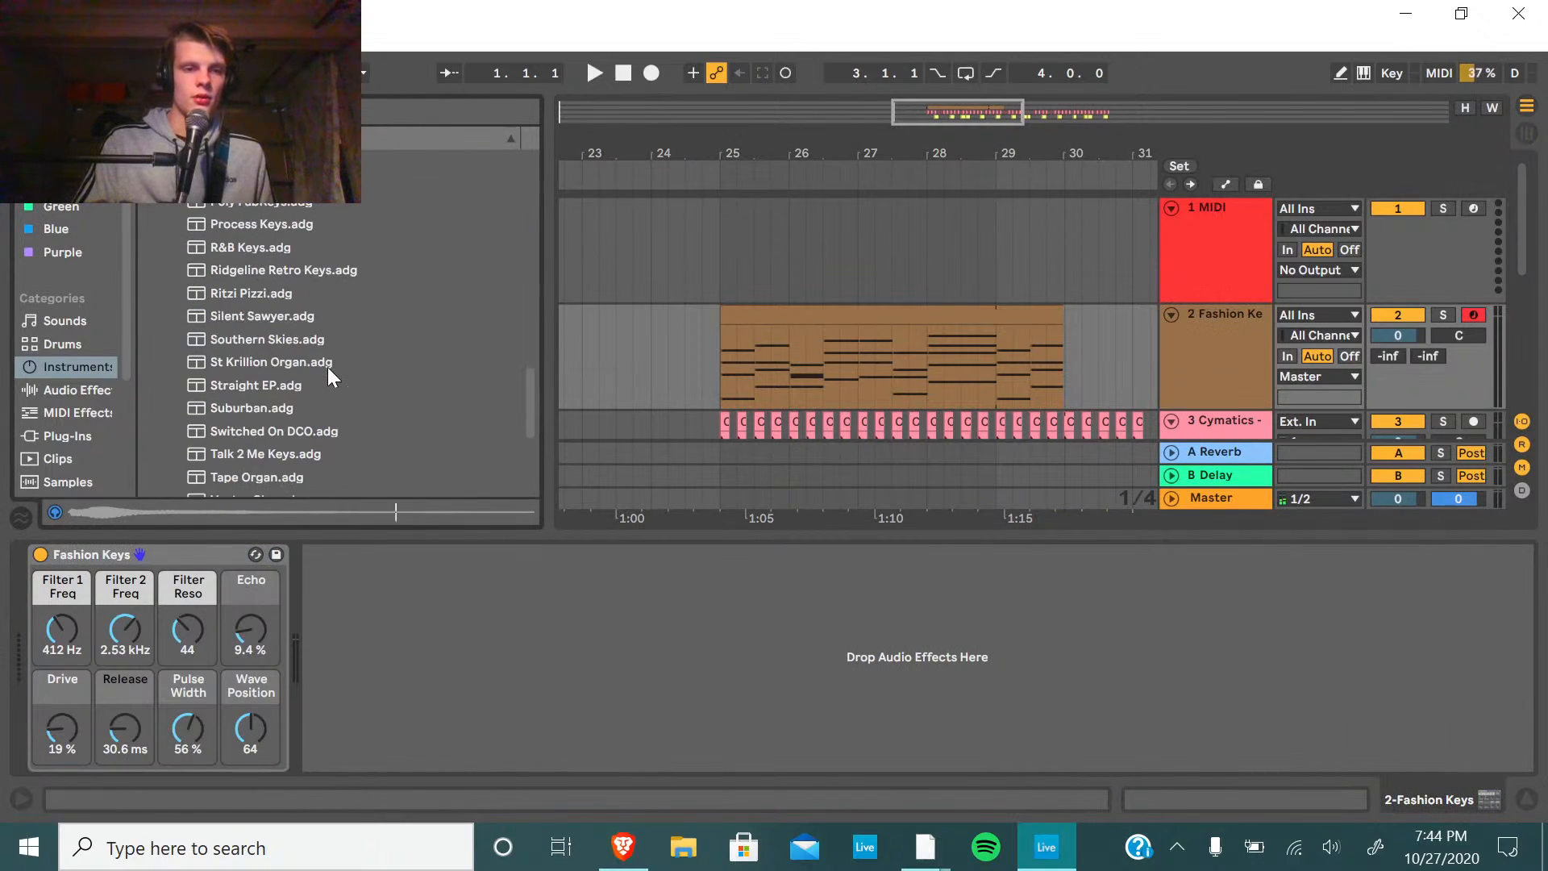
{"action": "left_click", "coordinate": [162, 324]}
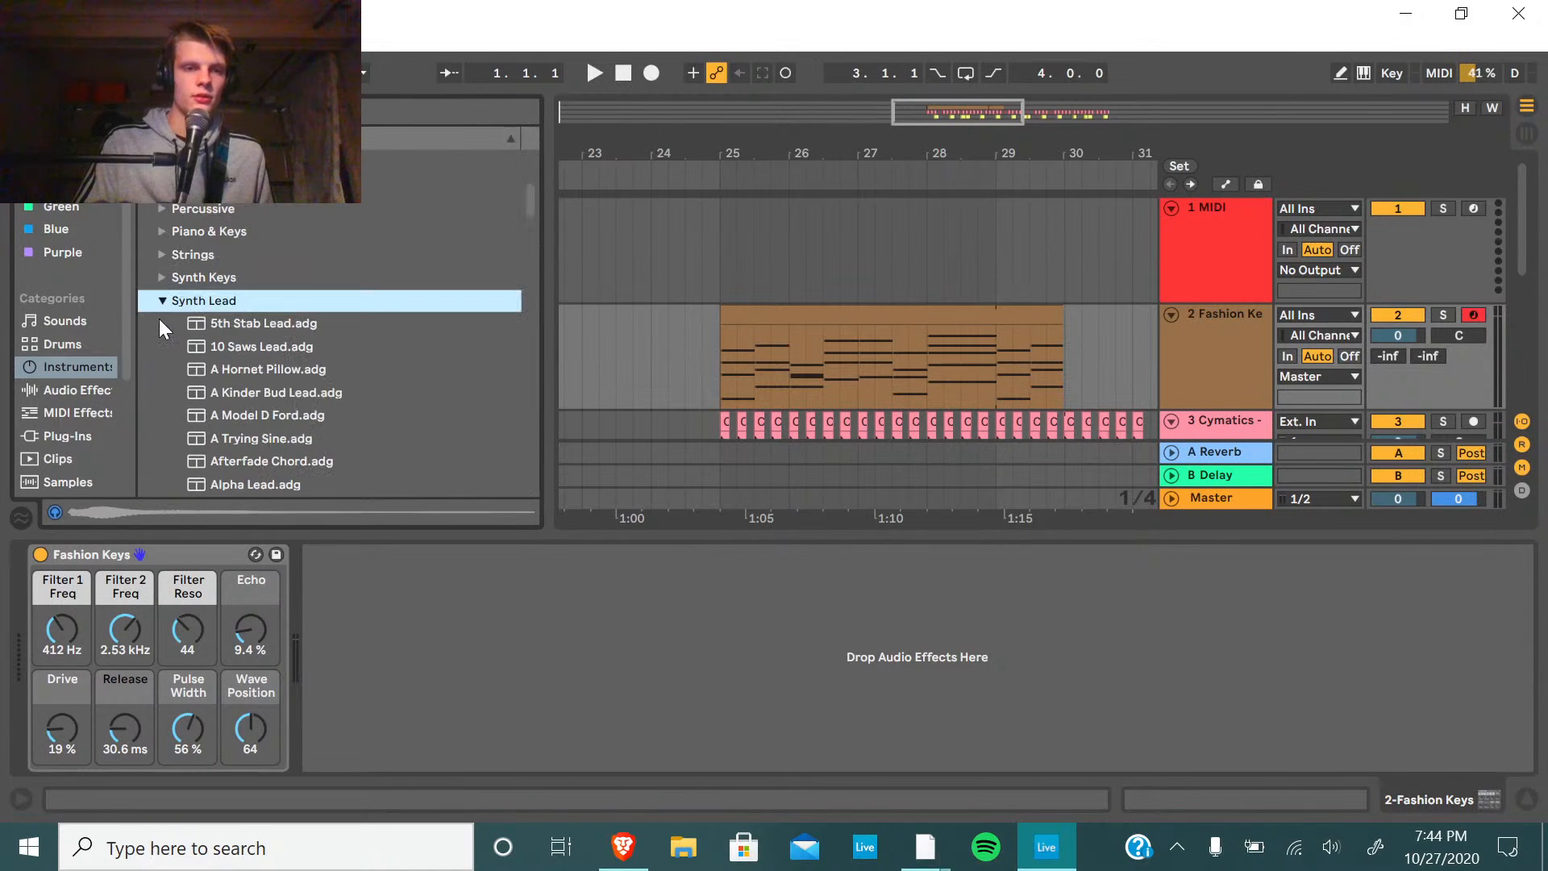
{"action": "left_click", "coordinate": [162, 300]}
{"action": "left_click", "coordinate": [163, 349]}
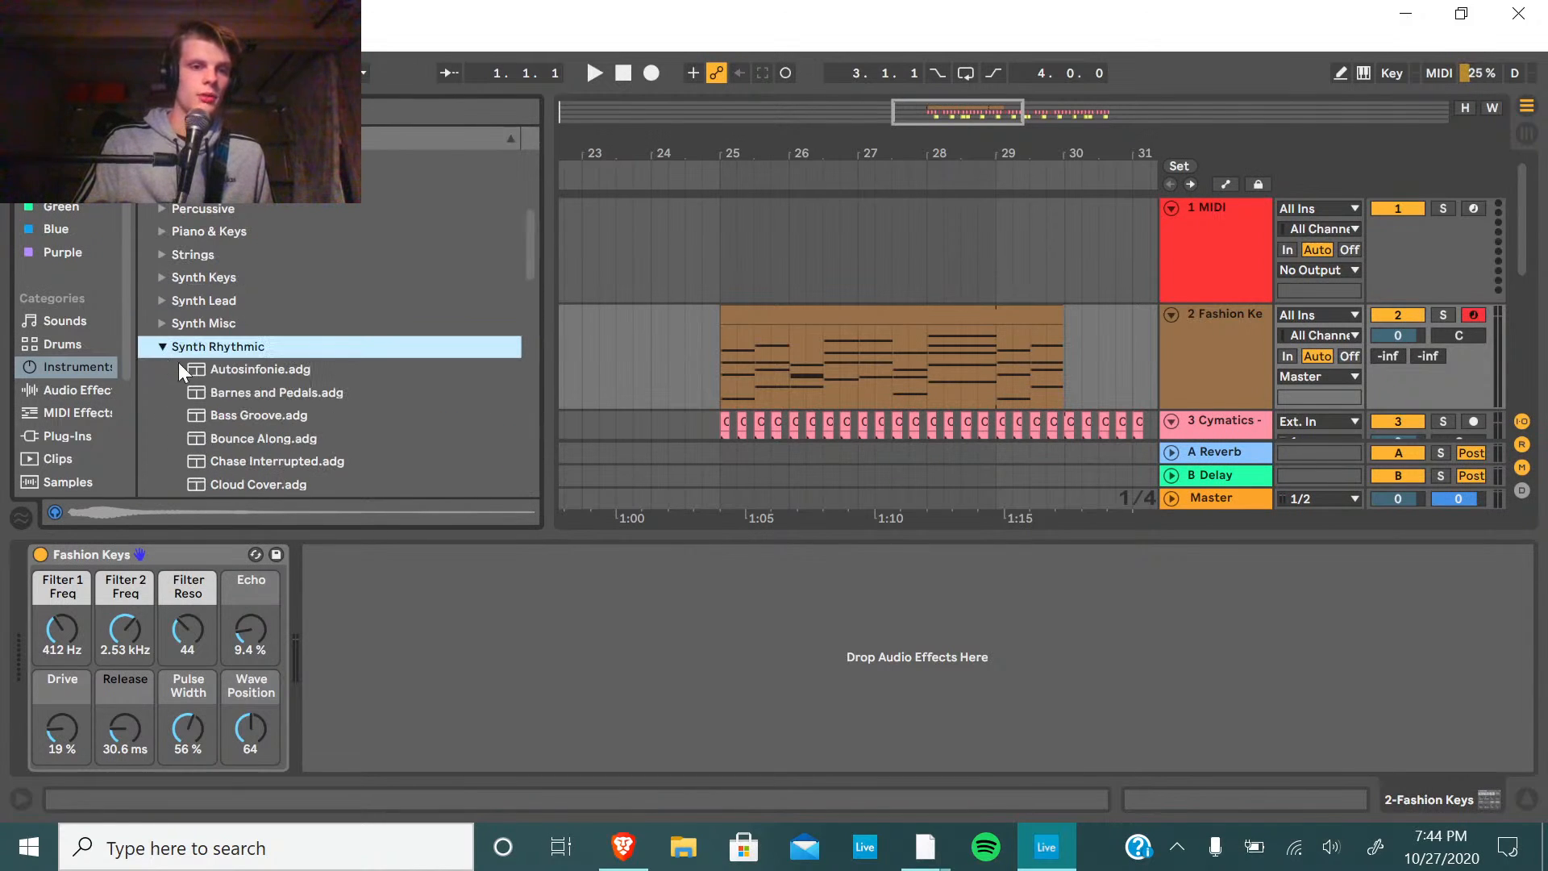
{"action": "left_click", "coordinate": [248, 392]}
{"action": "scroll", "coordinate": [400, 413], "scroll_direction": "down", "scroll_amount": 3}
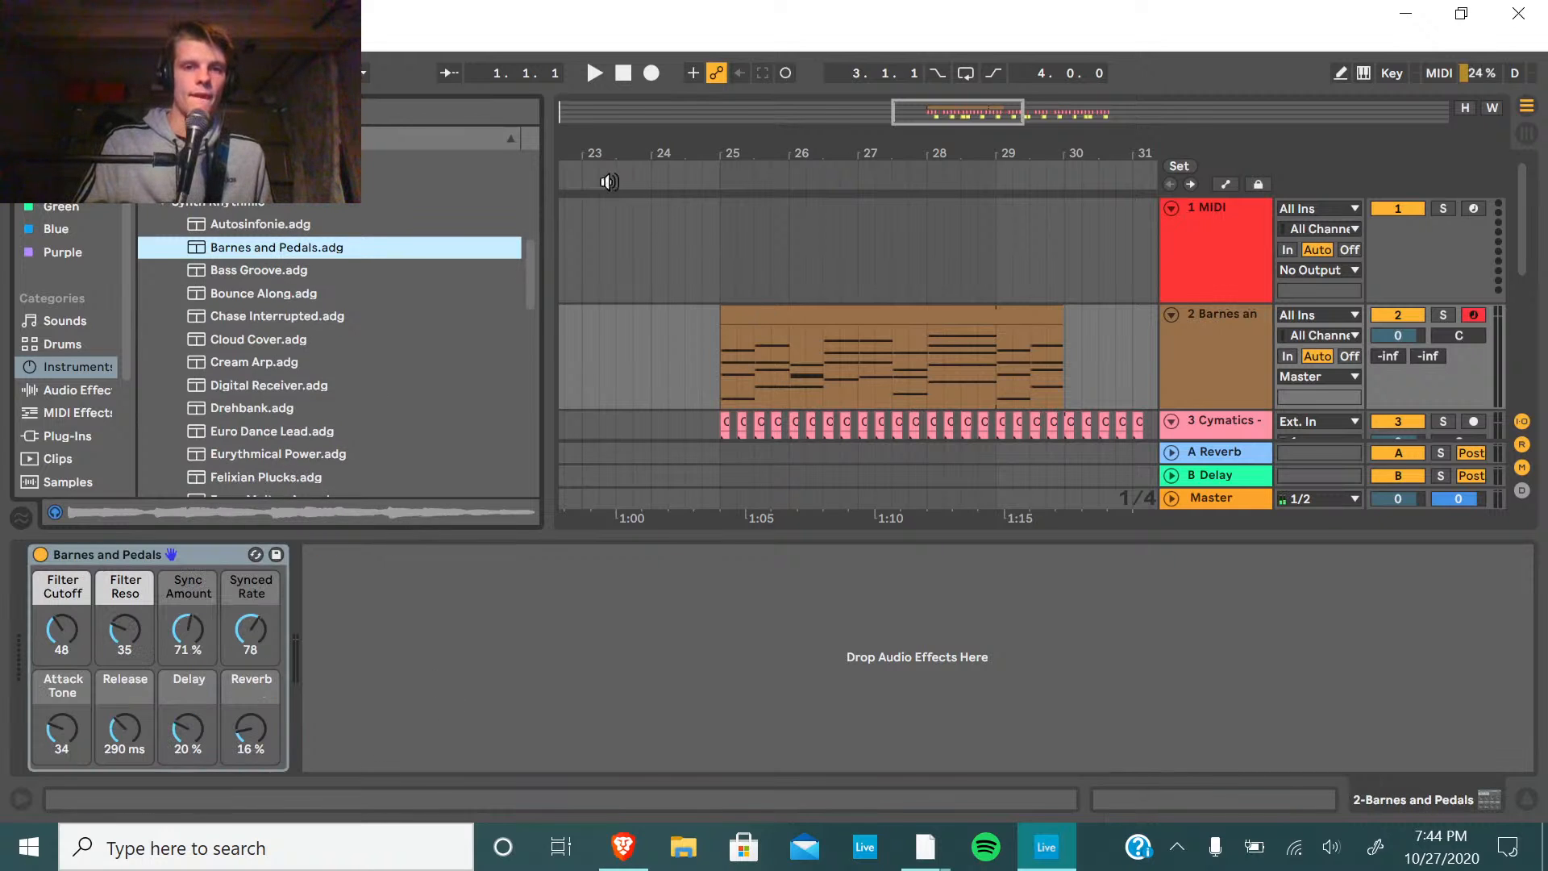
Play the arrangement from bar 23 to hear the chords with the Barnes and Pedals sound.
{"action": "left_click", "coordinate": [598, 346]}
{"action": "key", "text": "space"}
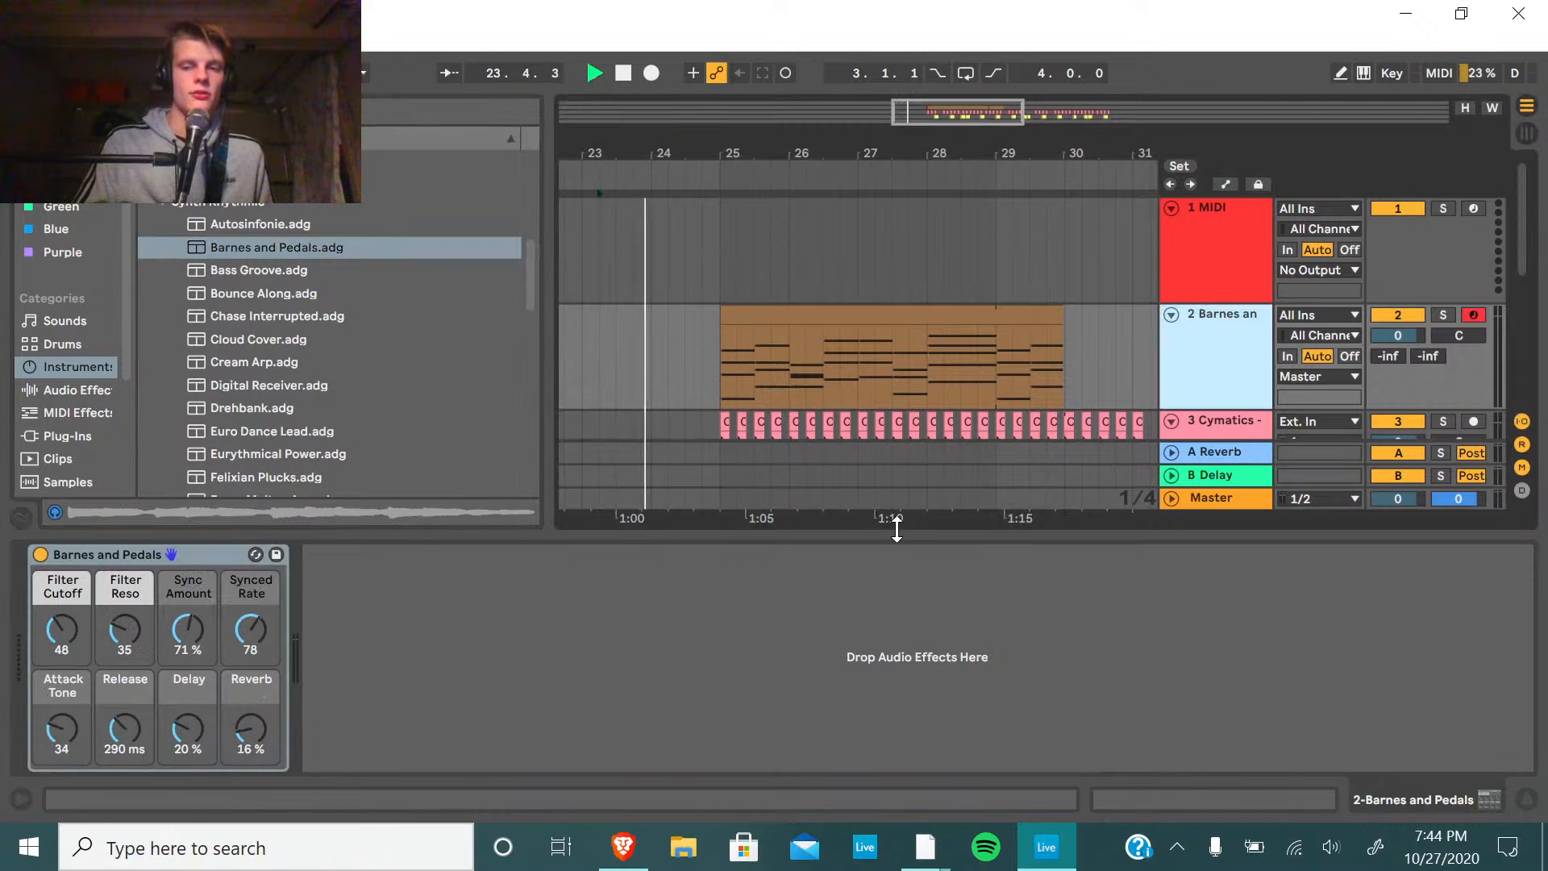
{"action": "key", "text": "space"}
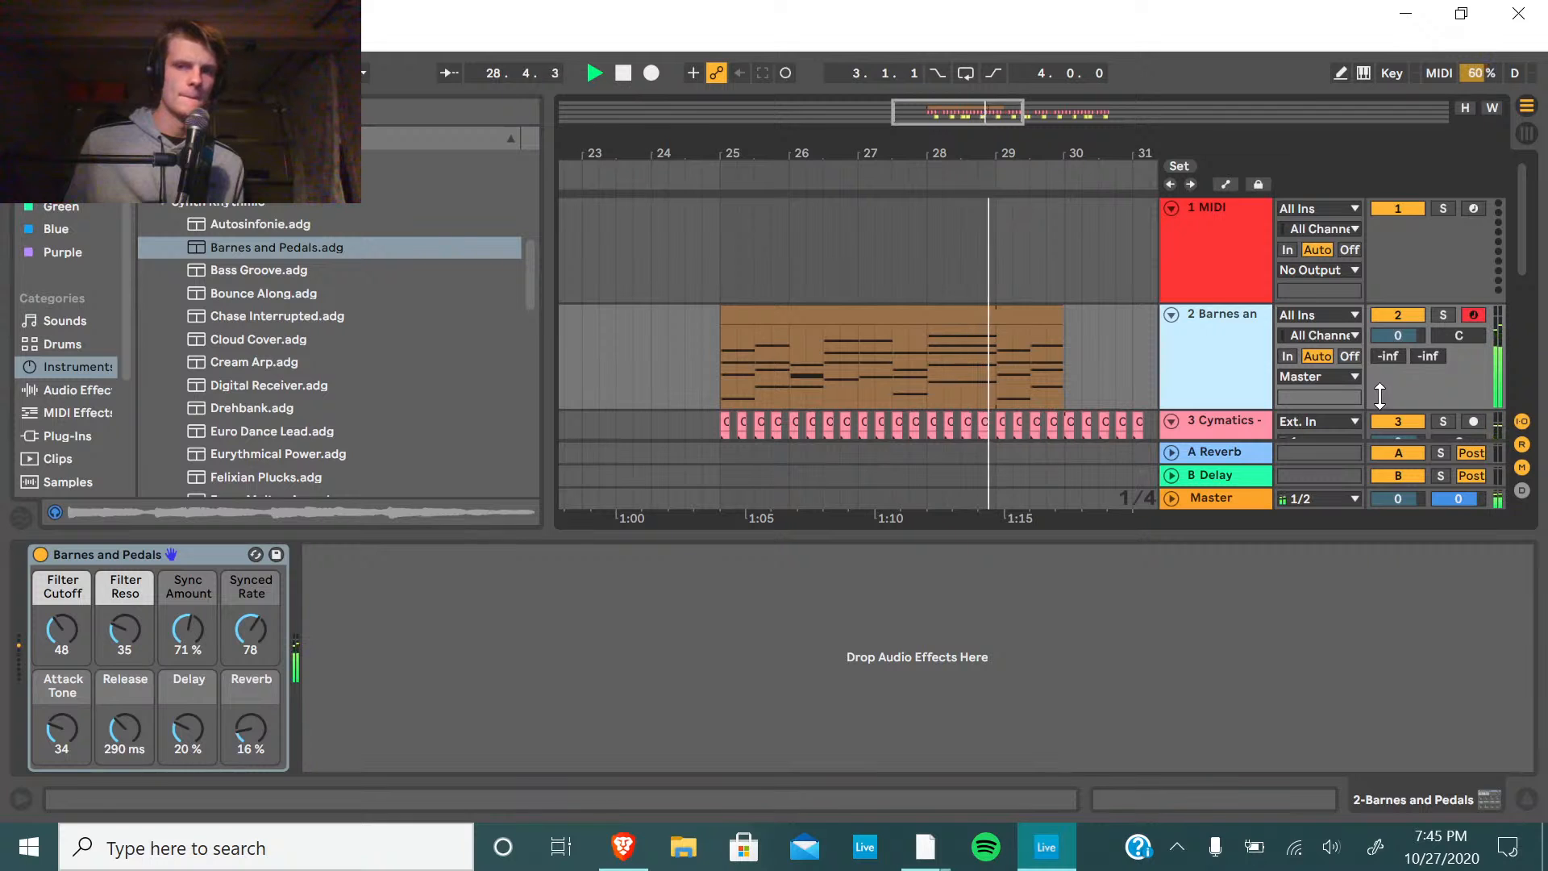
{"action": "left_click", "coordinate": [621, 73]}
Audition Euro Dance Lead, browse the rest of Synth Rhythmic and look through the Synth Misc presets.
{"action": "left_click", "coordinate": [279, 429]}
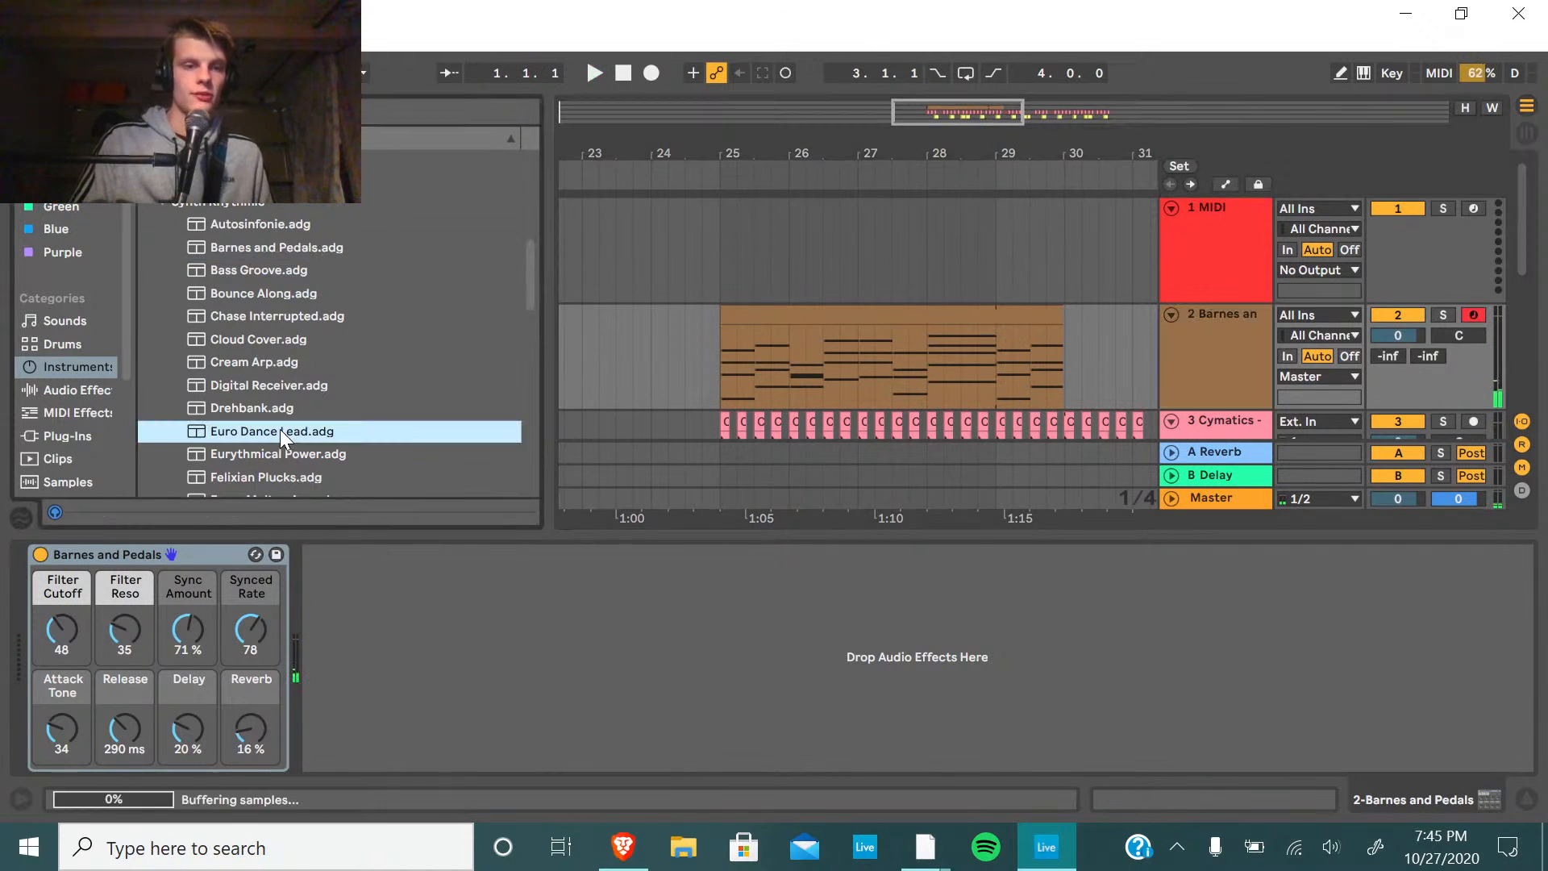
{"action": "scroll", "coordinate": [297, 379], "scroll_direction": "down", "scroll_amount": 3}
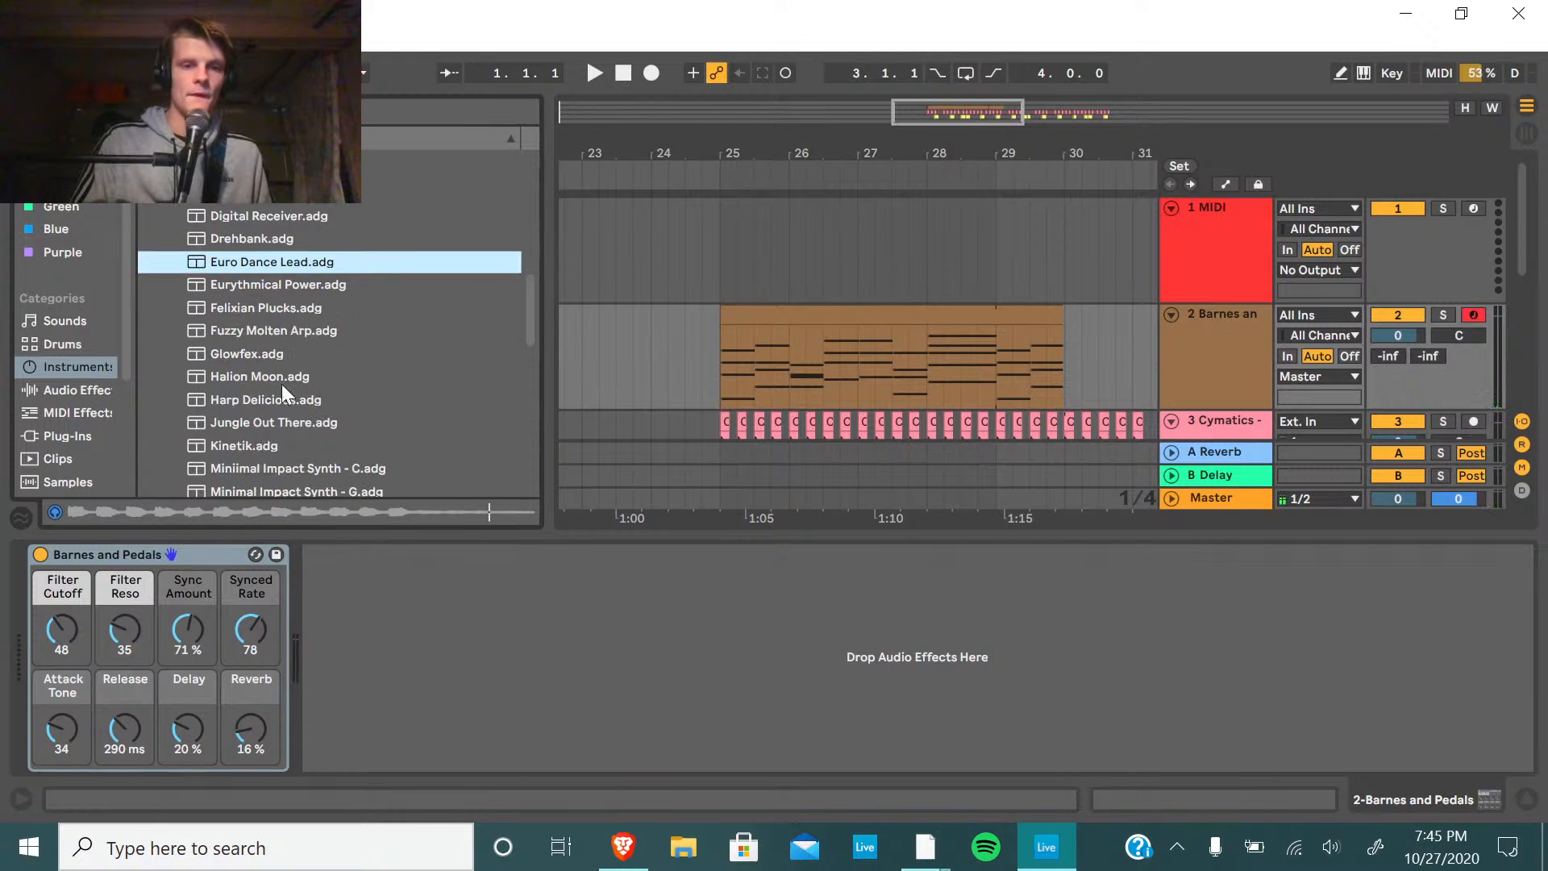
{"action": "scroll", "coordinate": [293, 403], "scroll_direction": "down", "scroll_amount": 3}
{"action": "scroll", "coordinate": [298, 404], "scroll_direction": "up", "scroll_amount": 7}
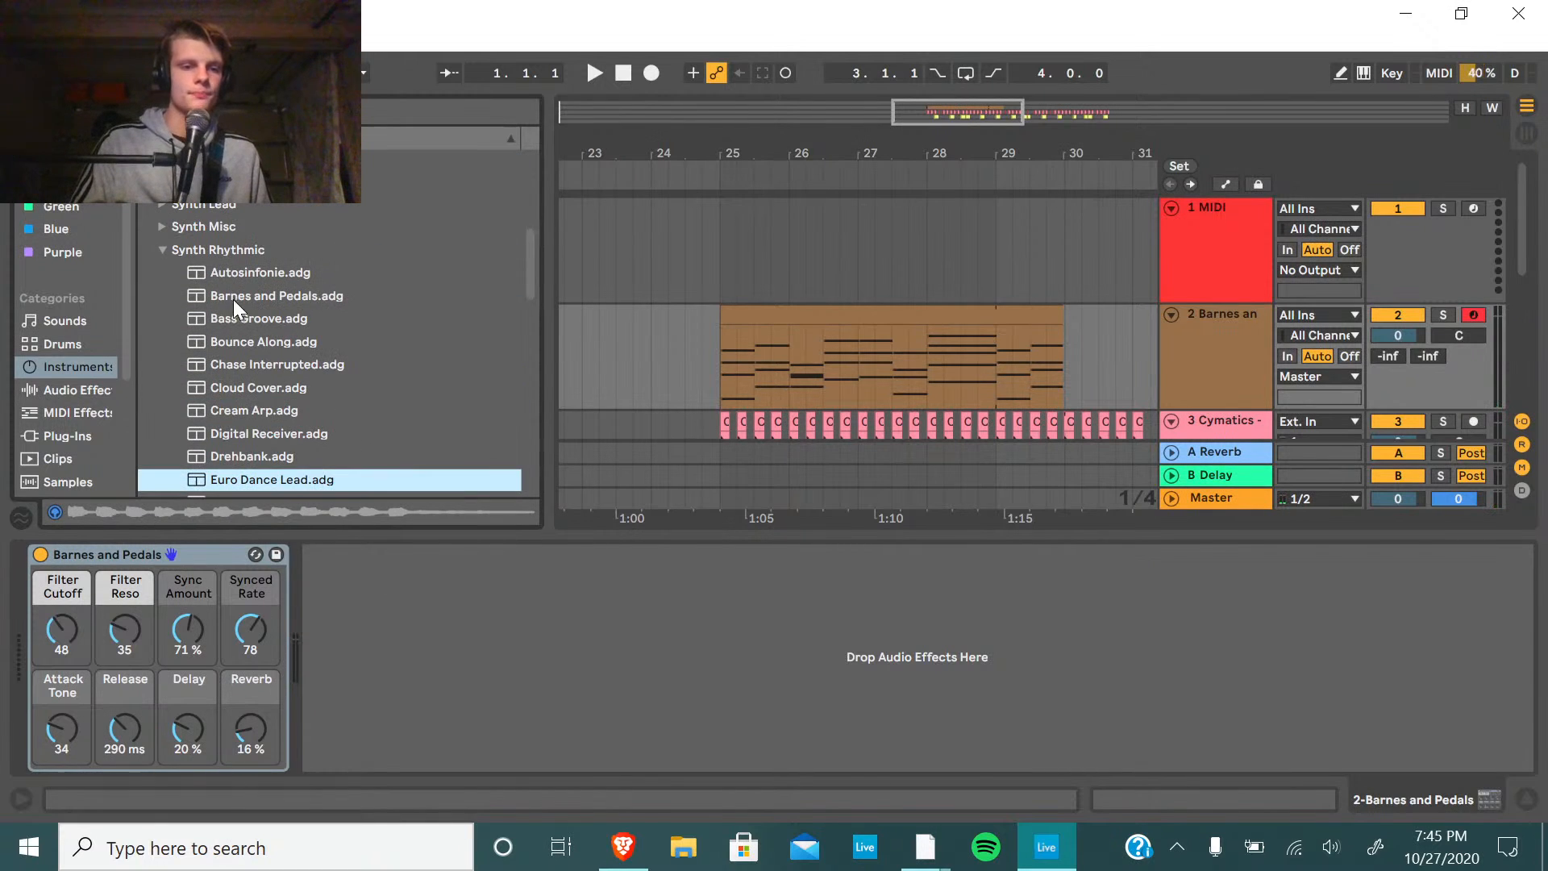
{"action": "scroll", "coordinate": [233, 298], "scroll_direction": "up", "scroll_amount": 2}
{"action": "left_click", "coordinate": [163, 343]}
{"action": "left_click", "coordinate": [161, 332]}
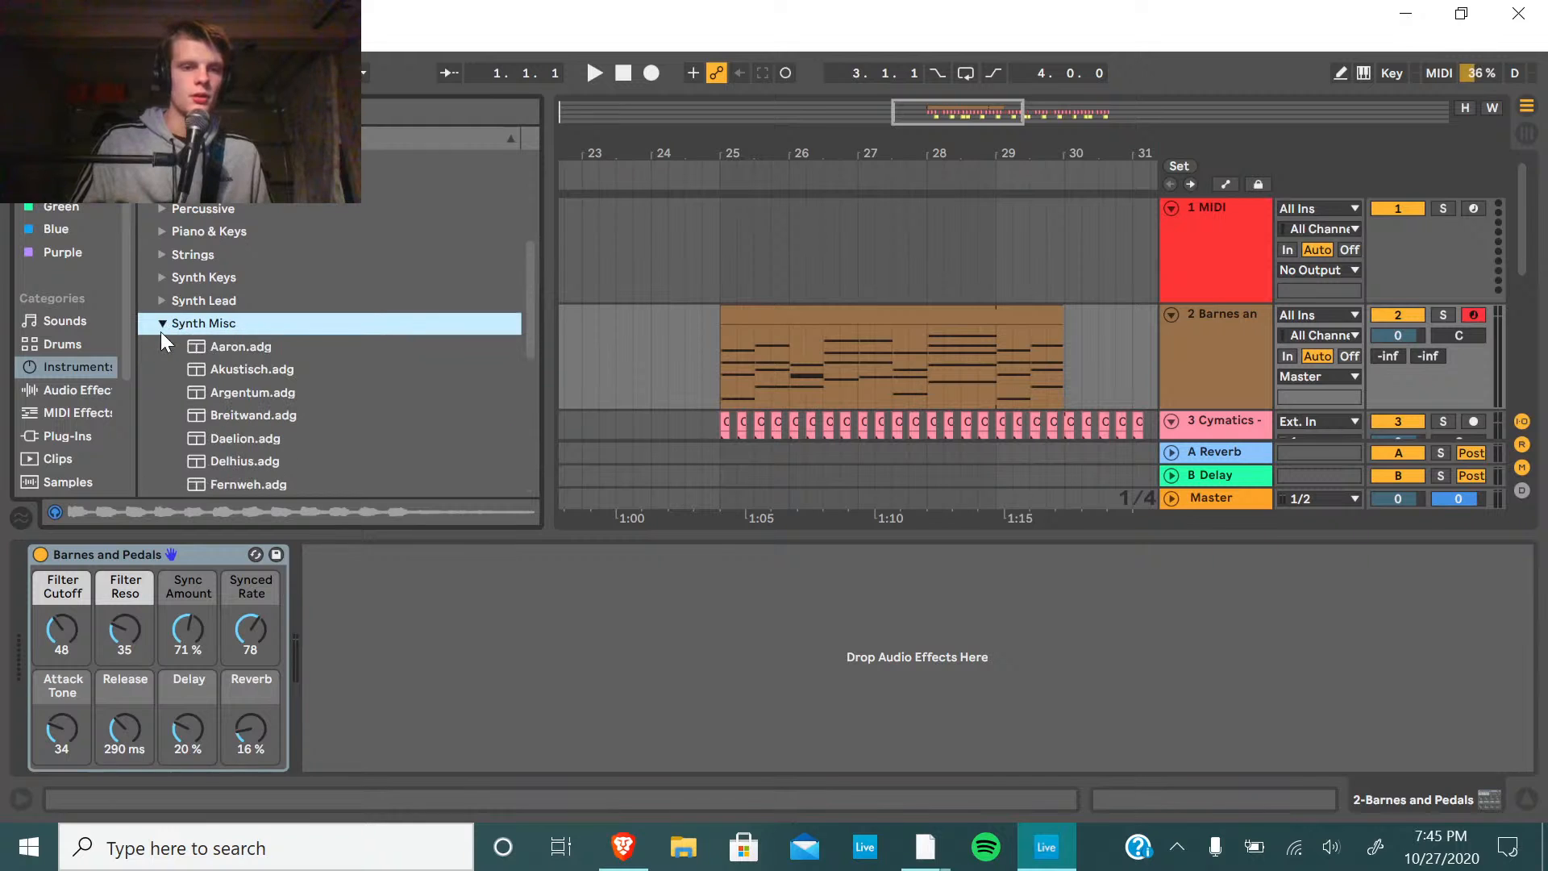
{"action": "left_click", "coordinate": [162, 329]}
Load Analog Flute Lead from Synth Lead on track 2 and play the chords from just before bar 25.
{"action": "left_click", "coordinate": [161, 302]}
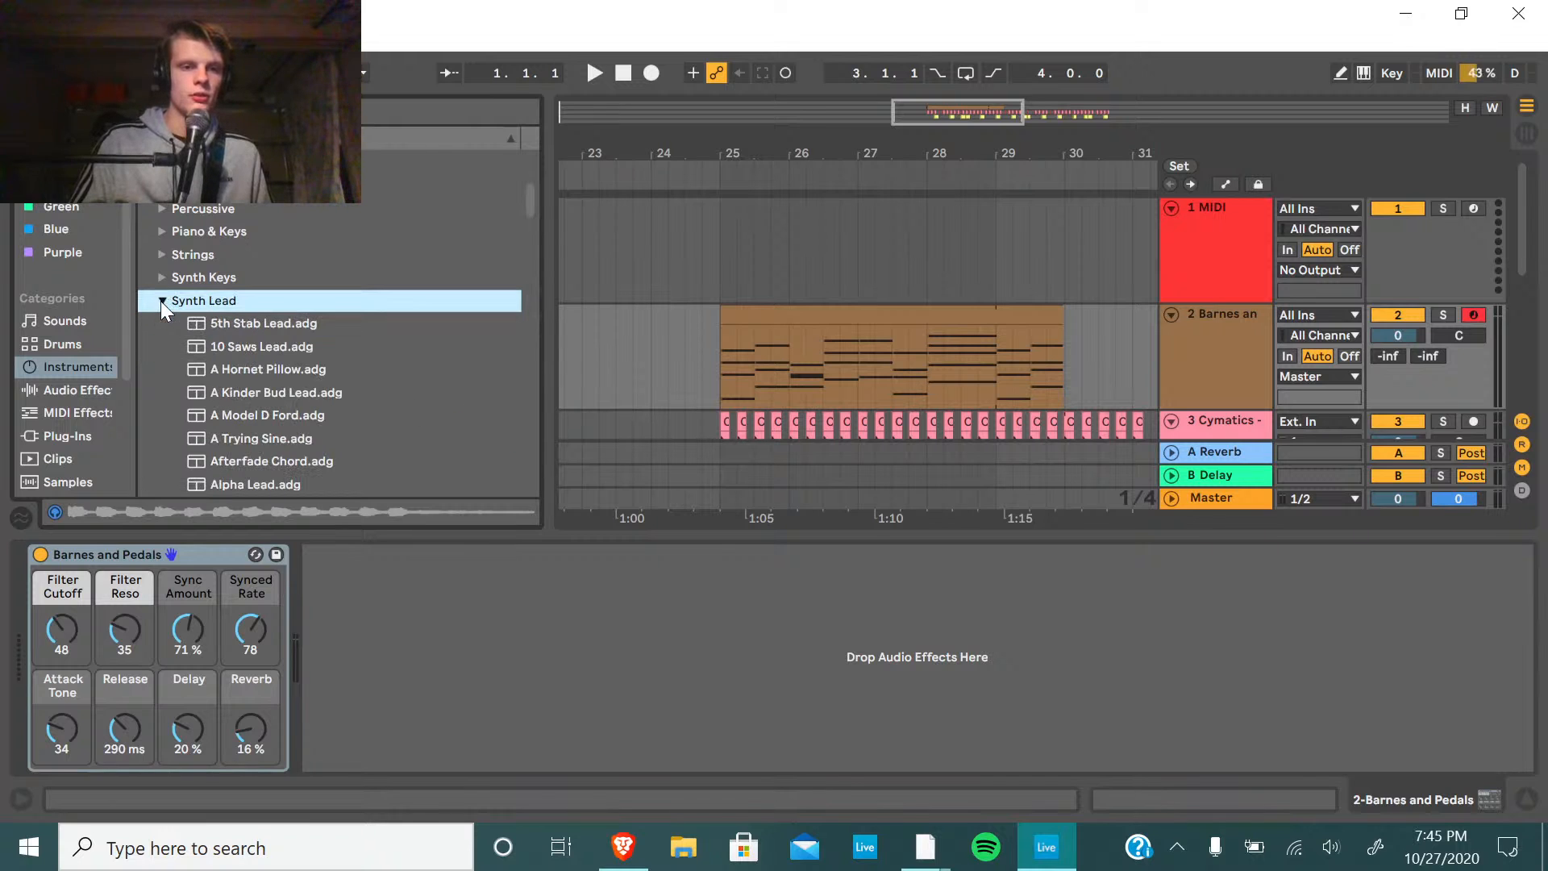
{"action": "left_click", "coordinate": [264, 326]}
{"action": "scroll", "coordinate": [282, 356], "scroll_direction": "down", "scroll_amount": 2}
{"action": "left_click", "coordinate": [289, 356]}
{"action": "double_click", "coordinate": [288, 355]}
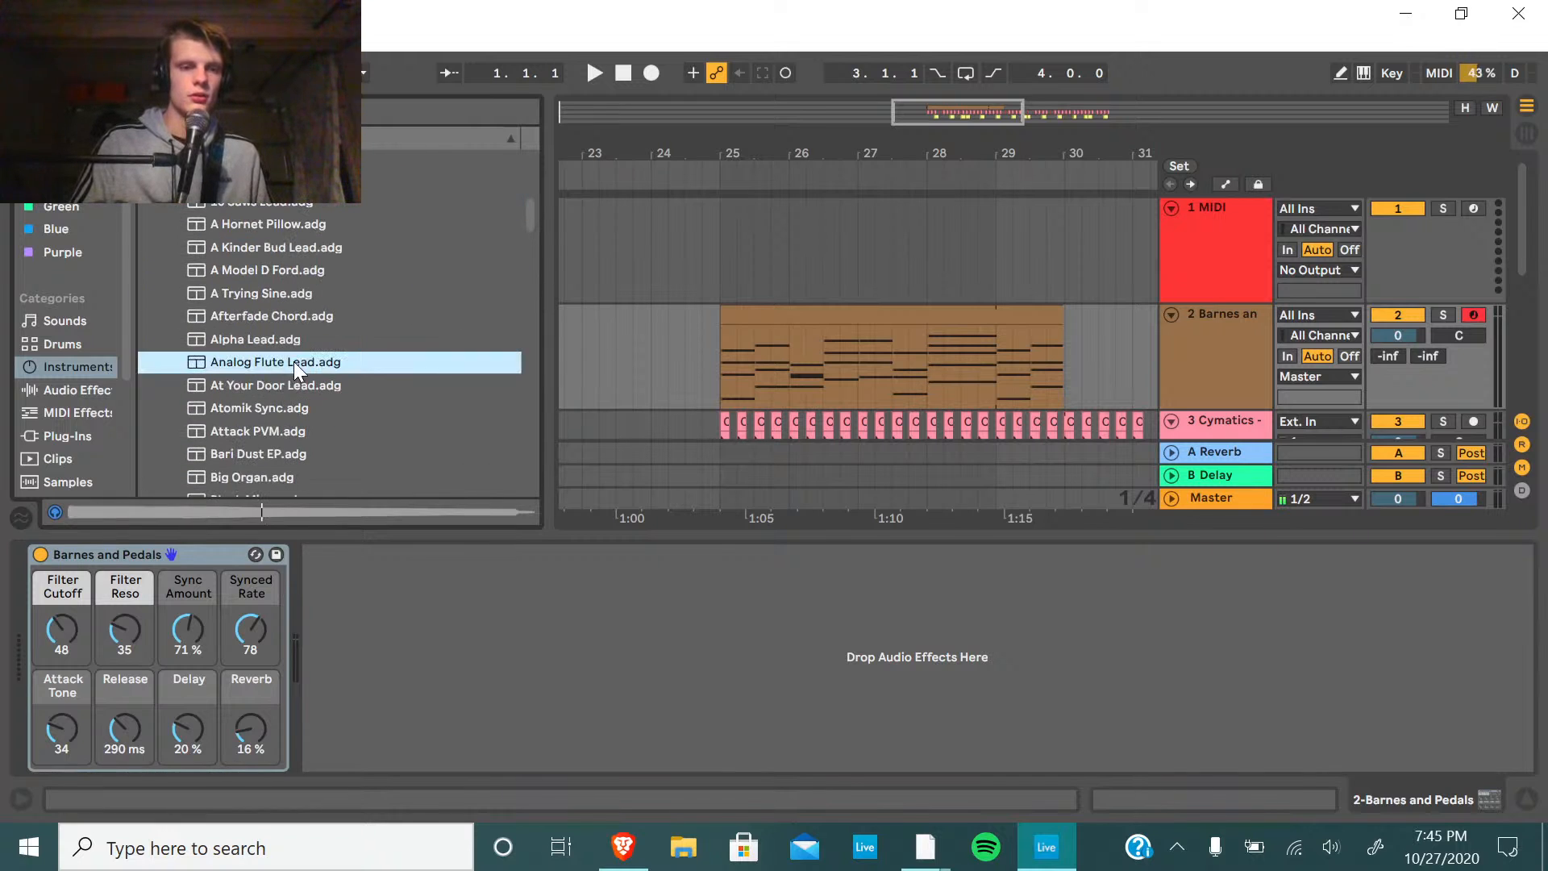
{"action": "left_click", "coordinate": [711, 179]}
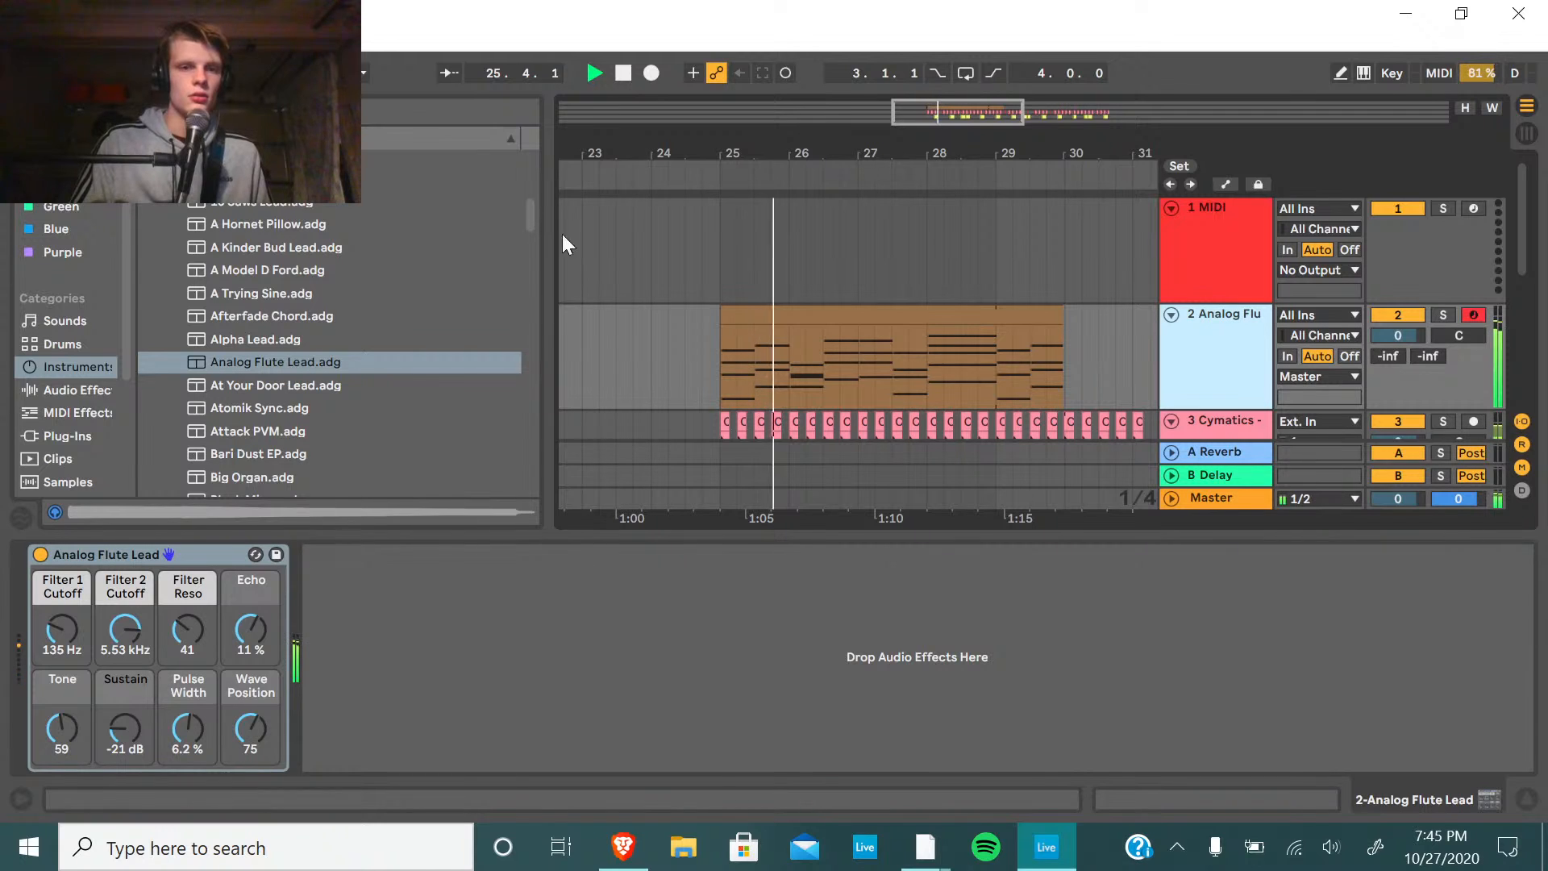
{"action": "left_click", "coordinate": [625, 73]}
Audition Abilene Winter Pad and Bangit from the Pad presets and load Abilene Winter Pad on track 2.
{"action": "left_click", "coordinate": [276, 362]}
{"action": "scroll", "coordinate": [282, 338], "scroll_direction": "up", "scroll_amount": 2}
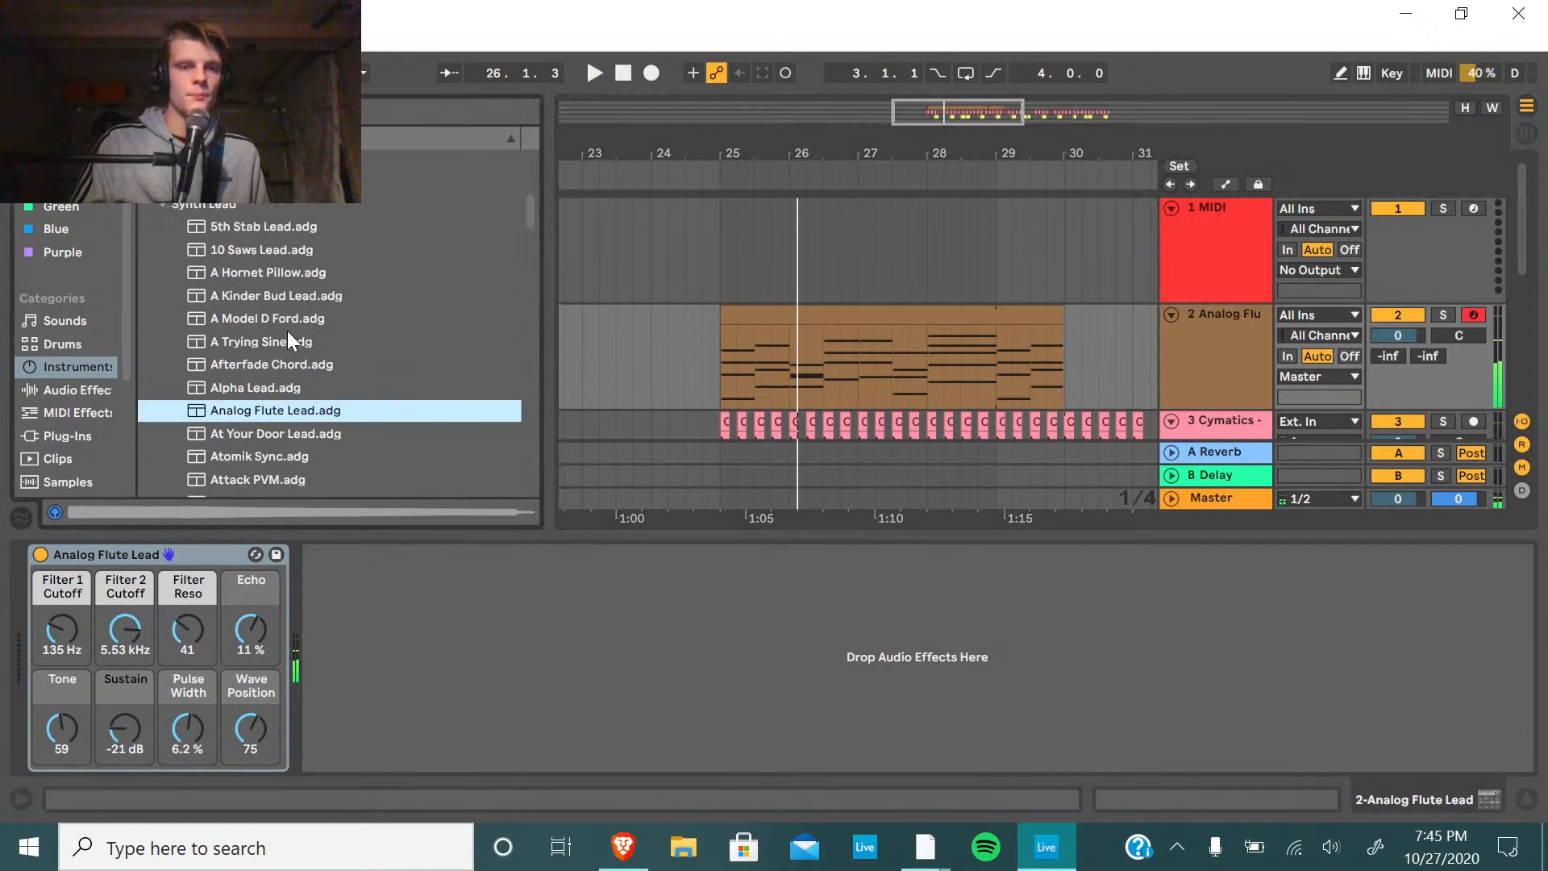
{"action": "left_click", "coordinate": [176, 203]}
{"action": "scroll", "coordinate": [234, 338], "scroll_direction": "up", "scroll_amount": 4}
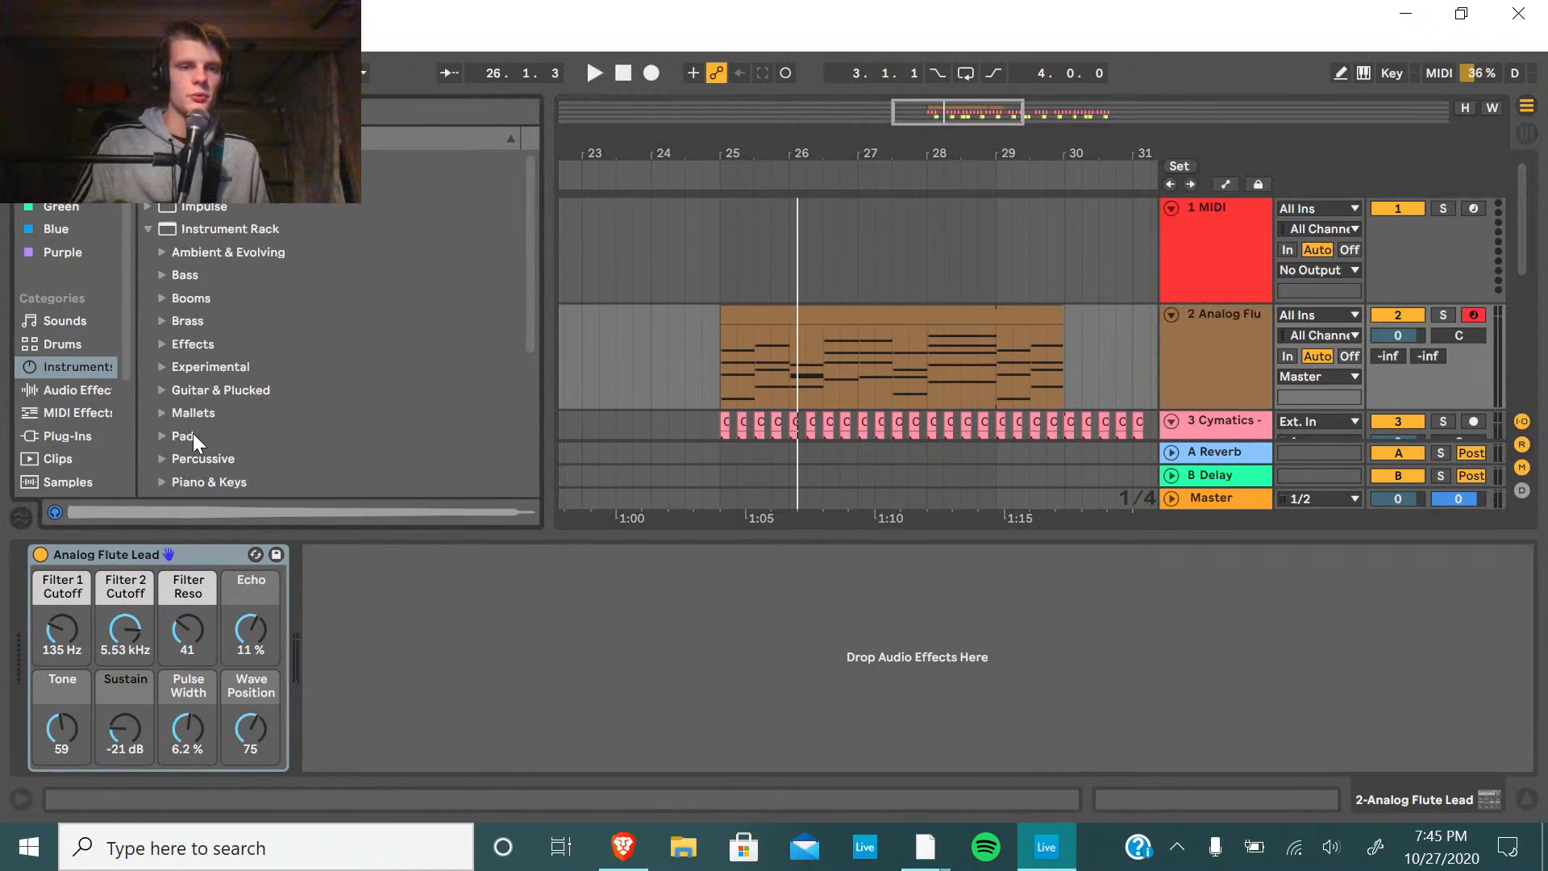
{"action": "left_click", "coordinate": [163, 434]}
{"action": "scroll", "coordinate": [292, 392], "scroll_direction": "down", "scroll_amount": 5}
{"action": "left_click", "coordinate": [297, 292]}
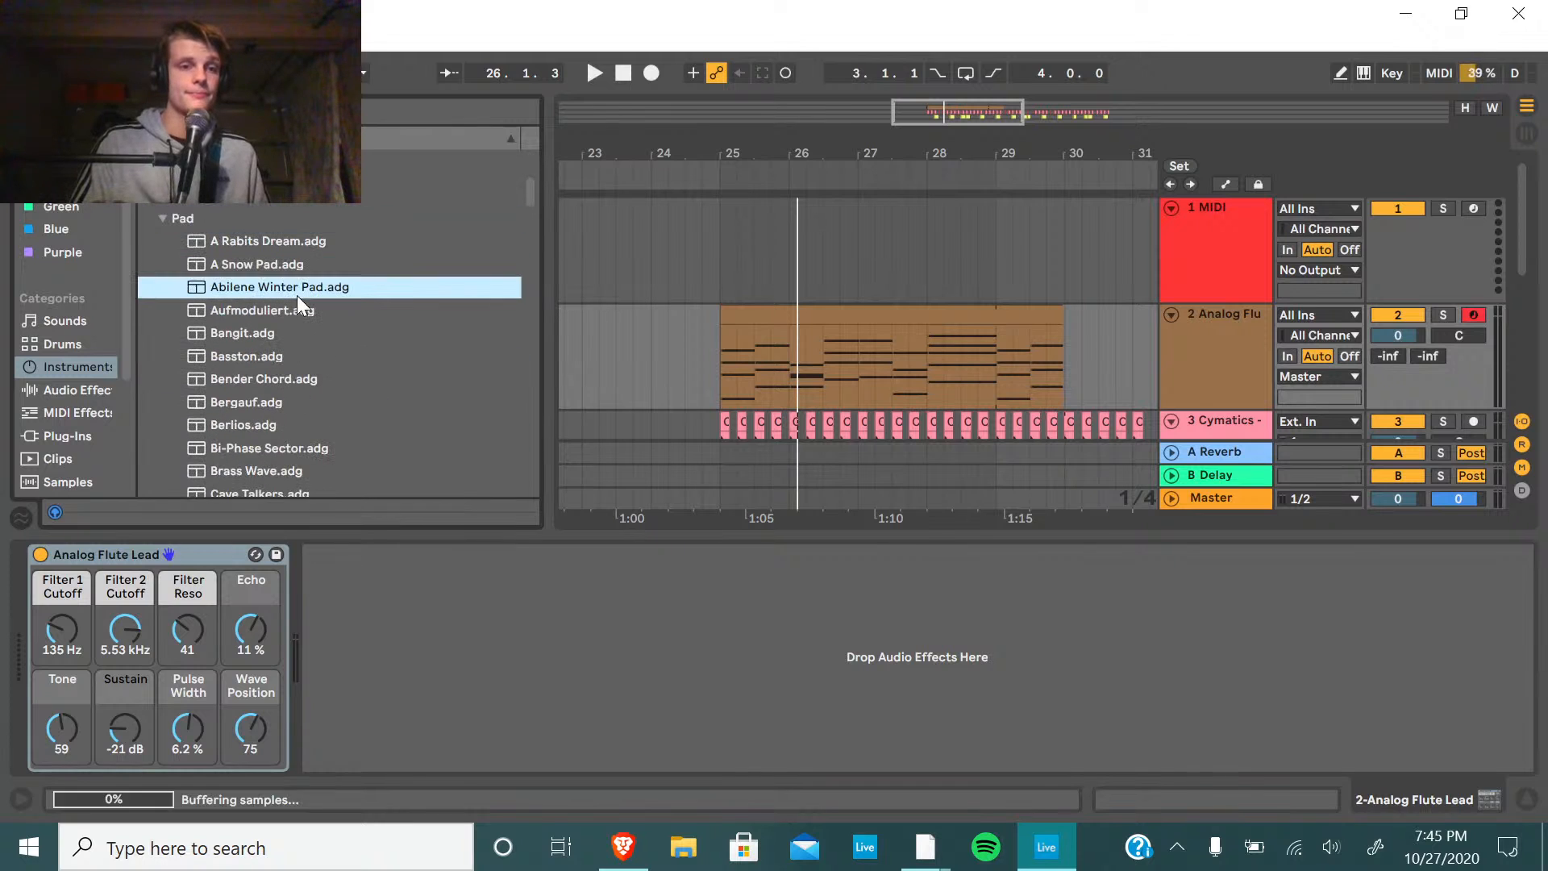
{"action": "left_click", "coordinate": [291, 332]}
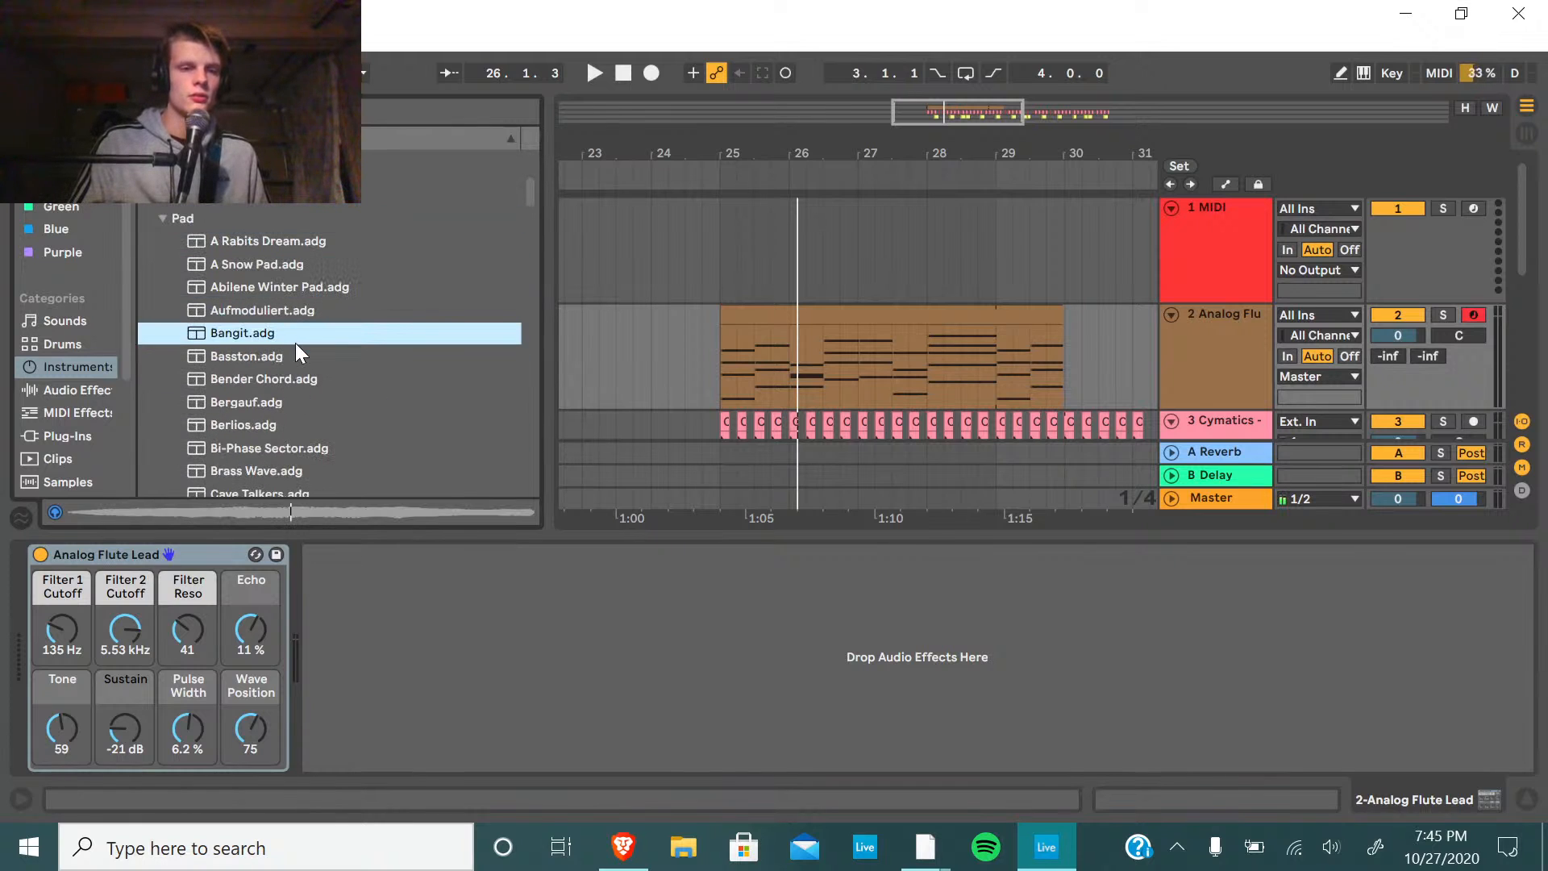
{"action": "scroll", "coordinate": [303, 349], "scroll_direction": "down", "scroll_amount": 3}
{"action": "scroll", "coordinate": [303, 350], "scroll_direction": "up", "scroll_amount": 3}
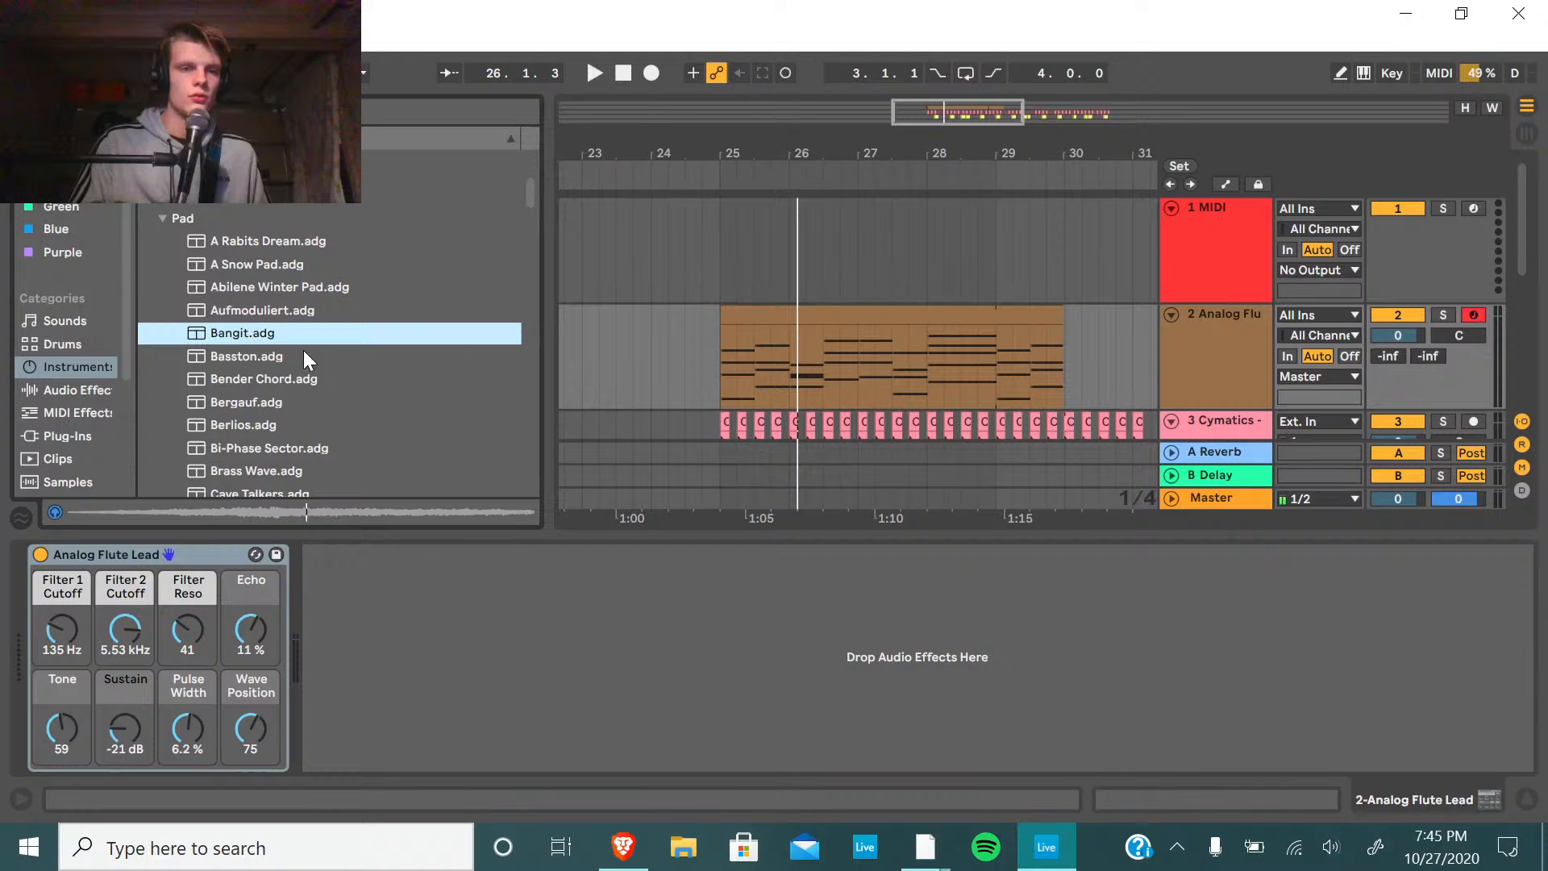
{"action": "left_click", "coordinate": [284, 288]}
{"action": "left_click_drag", "start_coordinate": [284, 288], "coordinate": [656, 553]}
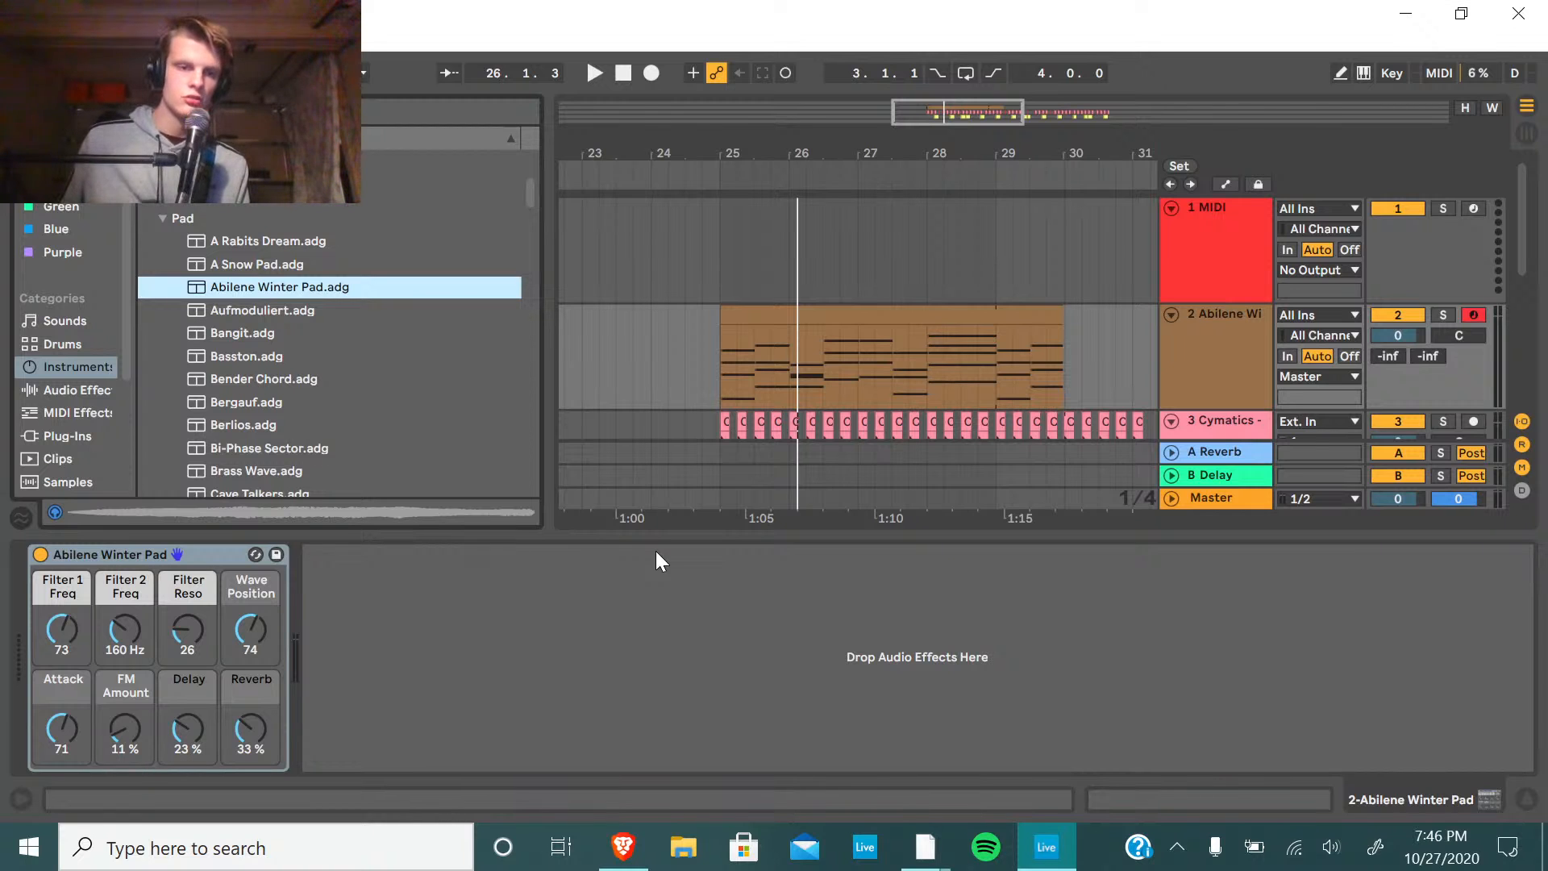
Play the chords with the pad sound from just before bar 25, first with the drums and again with track 2 soloed.
{"action": "left_click", "coordinate": [710, 190]}
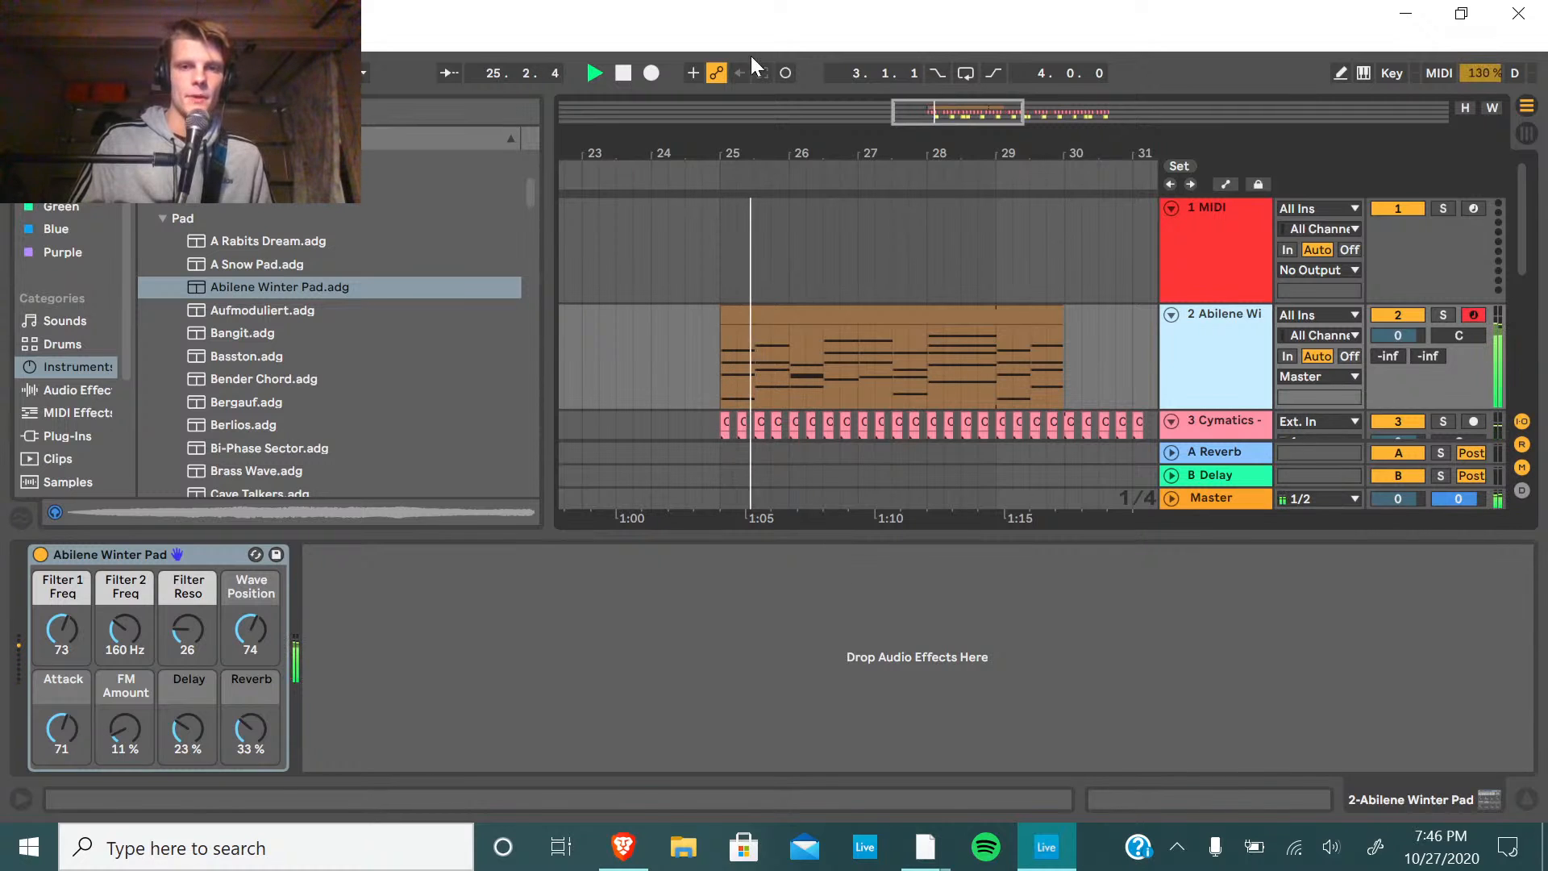
{"action": "double_click", "coordinate": [623, 73]}
{"action": "left_click", "coordinate": [1445, 317]}
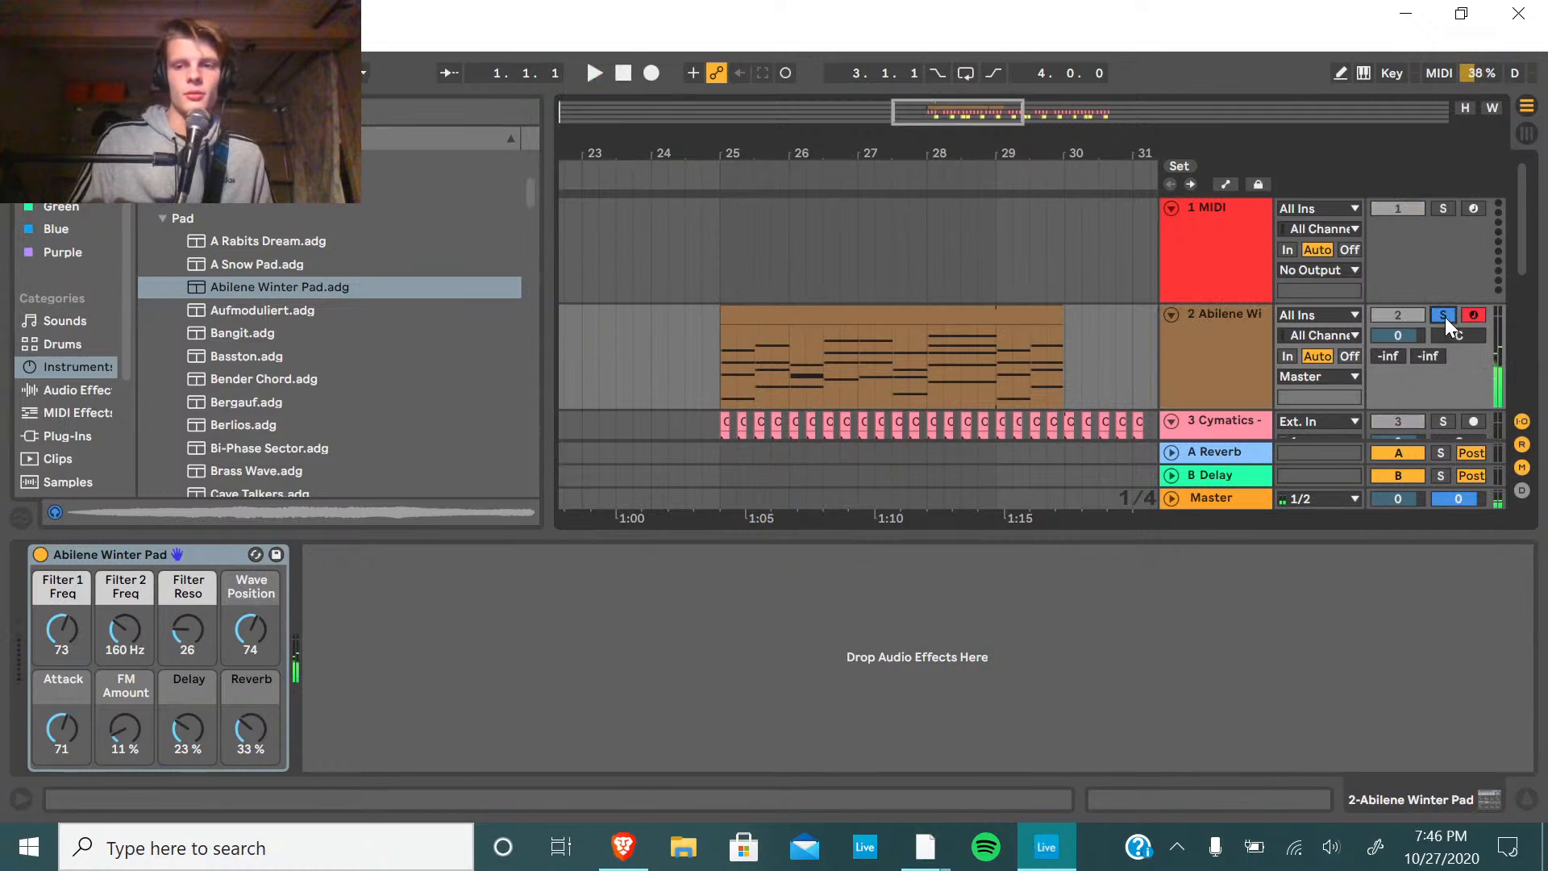
{"action": "scroll", "coordinate": [1114, 329], "scroll_direction": "down", "scroll_amount": 2}
{"action": "scroll", "coordinate": [1403, 380], "scroll_direction": "down", "scroll_amount": 3}
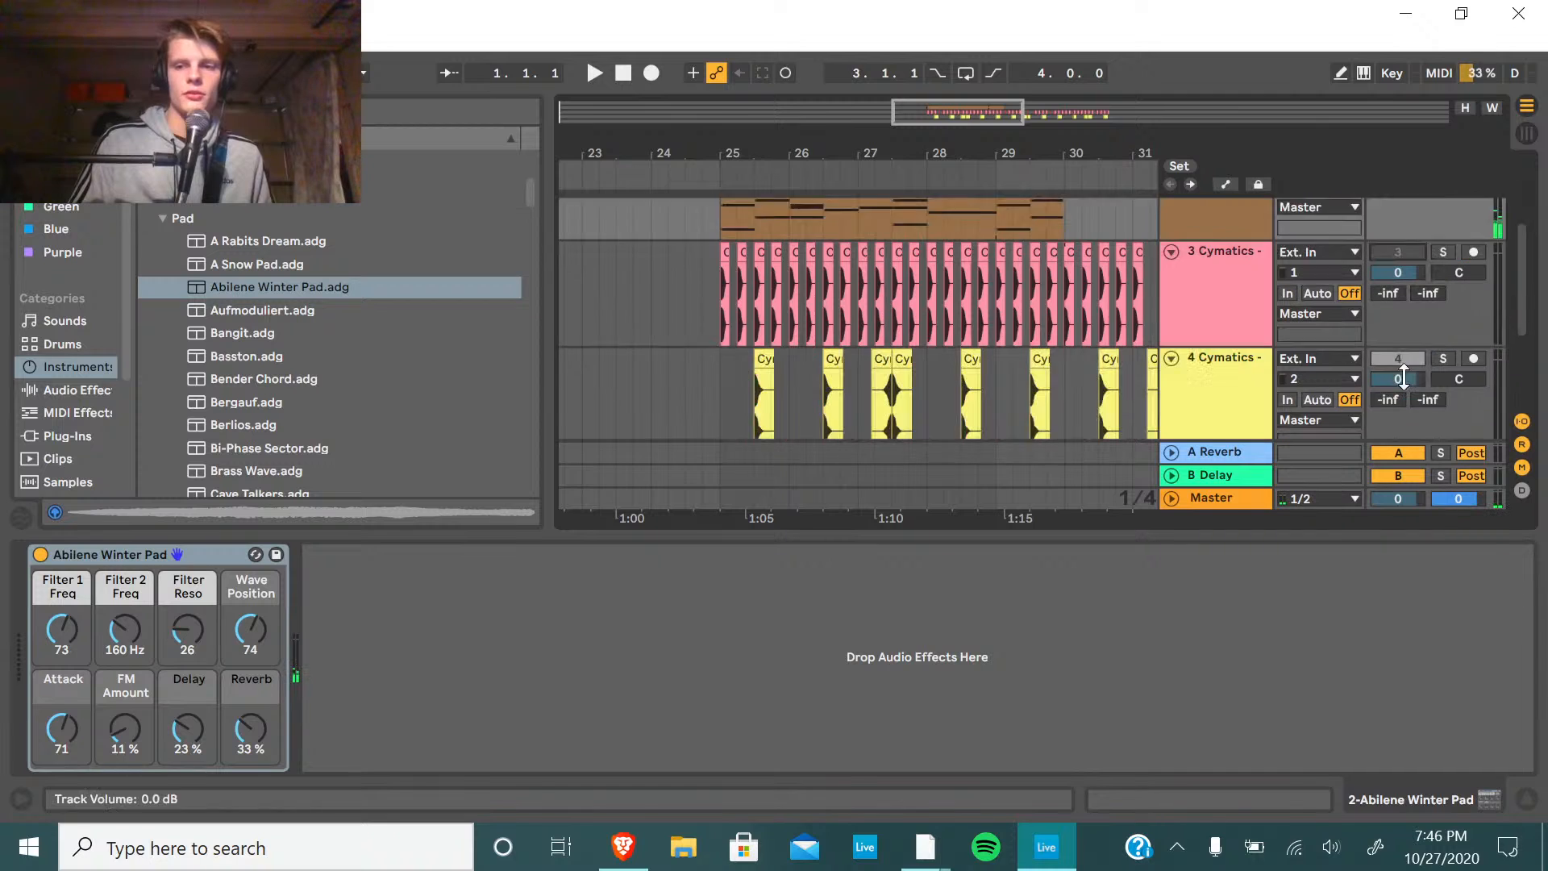
{"action": "scroll", "coordinate": [1382, 346], "scroll_direction": "up", "scroll_amount": 3}
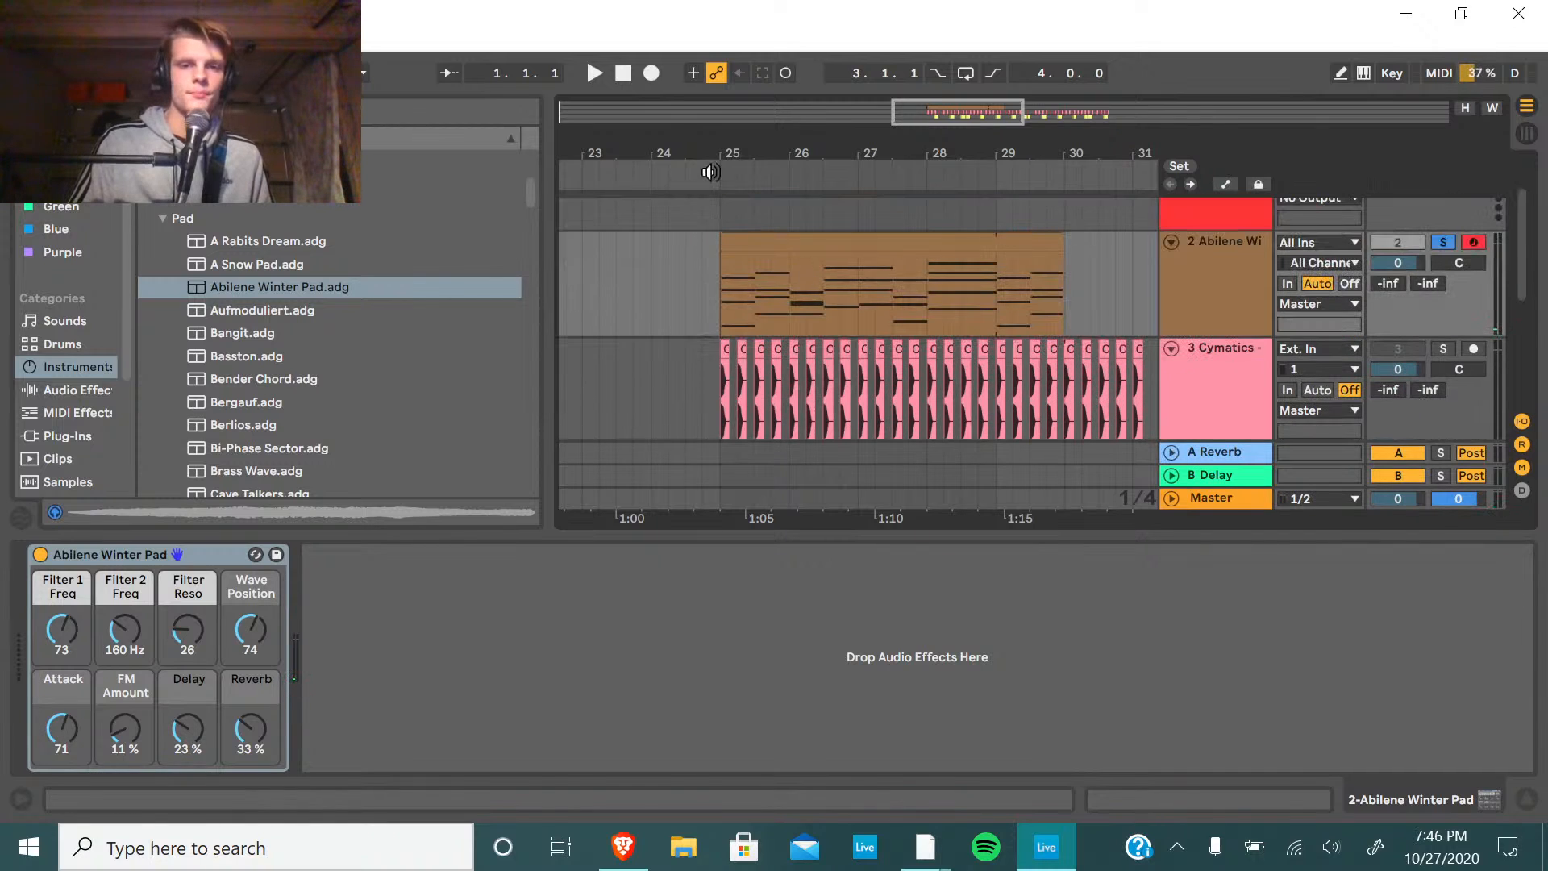
{"action": "key", "text": "space"}
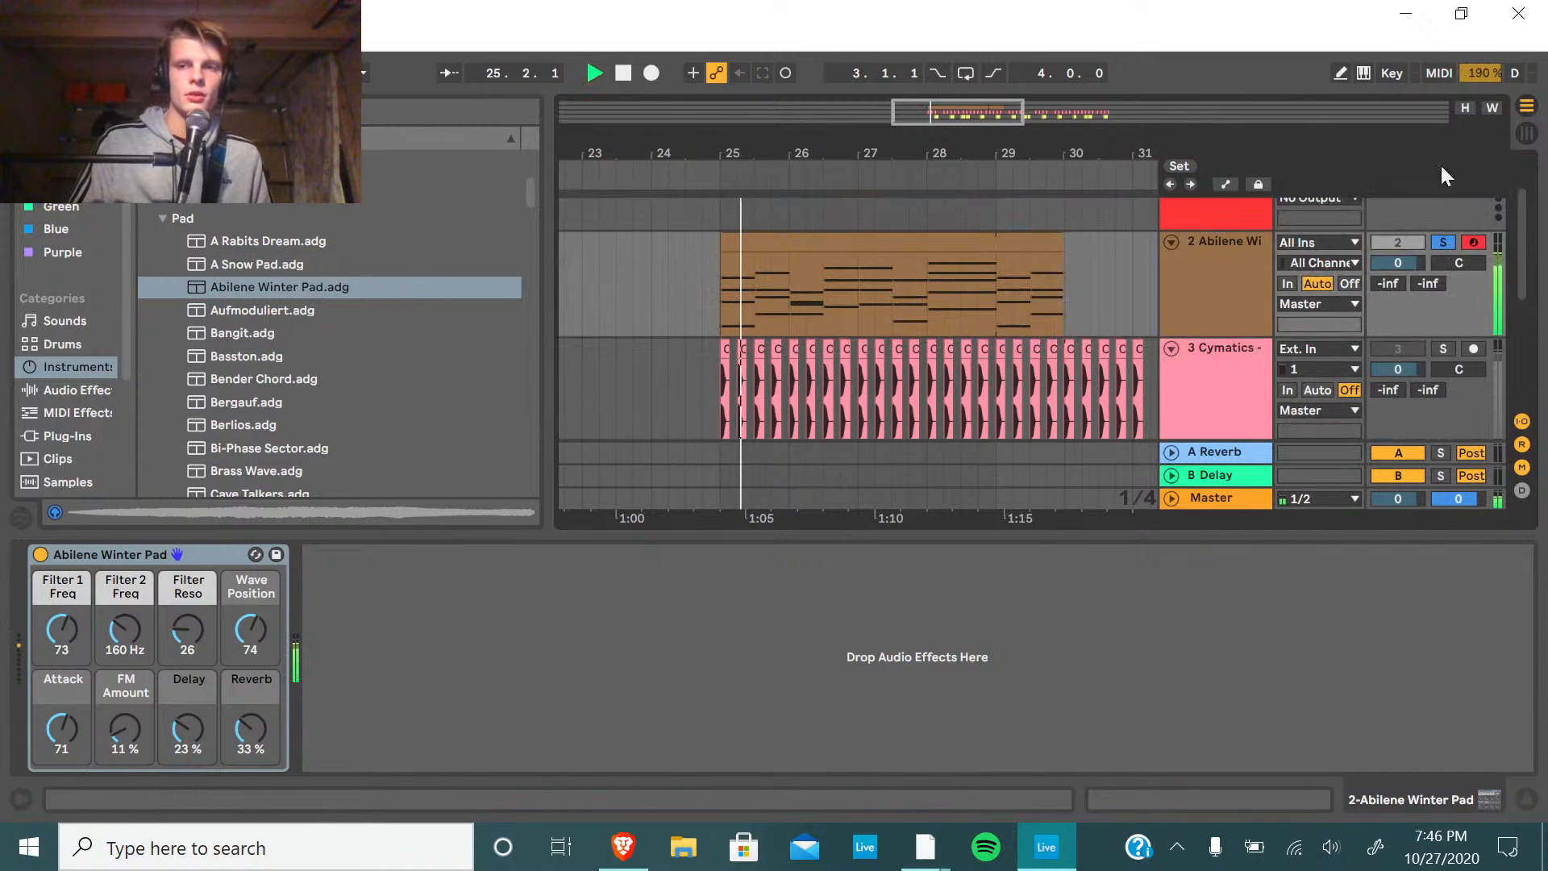
{"action": "key", "text": "space"}
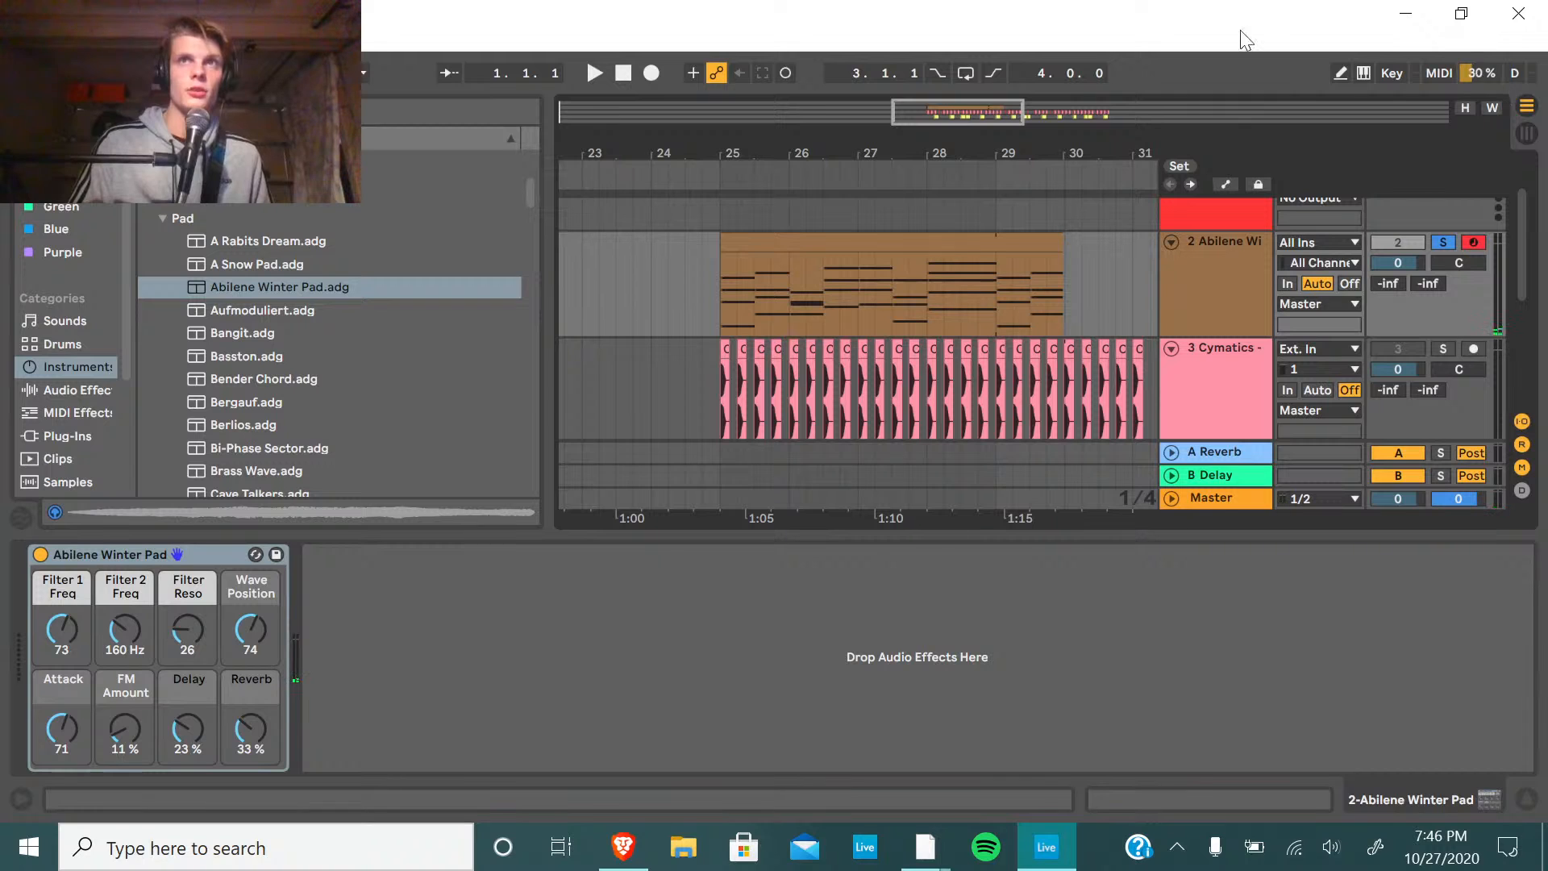
Swap the Abilene Winter Pad instrument on track 2 for the helm64 plug-in.
{"action": "left_click", "coordinate": [258, 555]}
{"action": "left_click", "coordinate": [83, 435]}
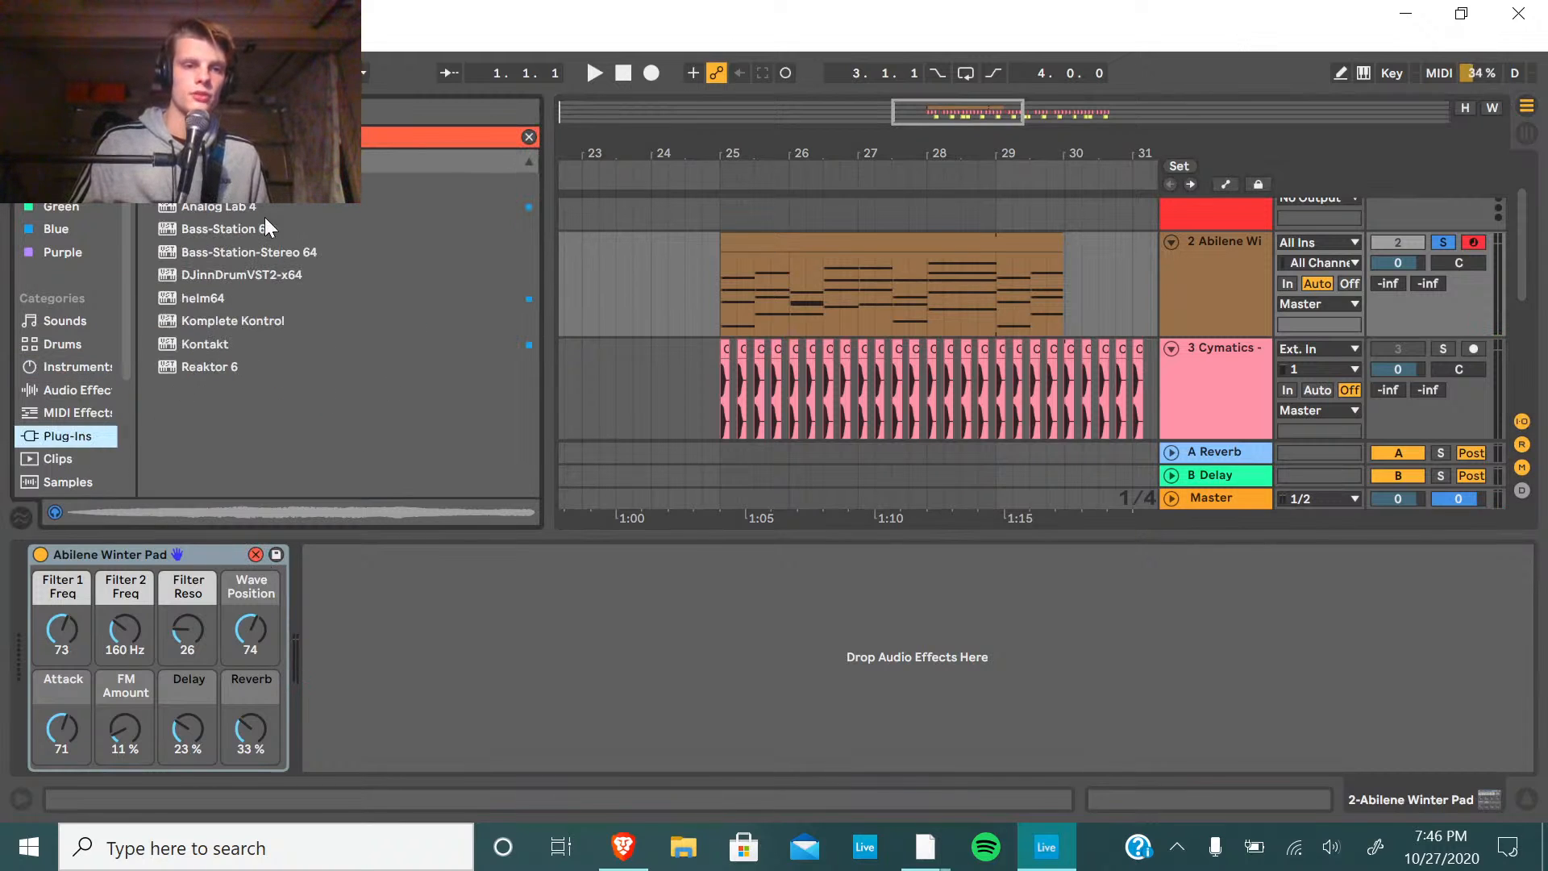
{"action": "left_click", "coordinate": [221, 297]}
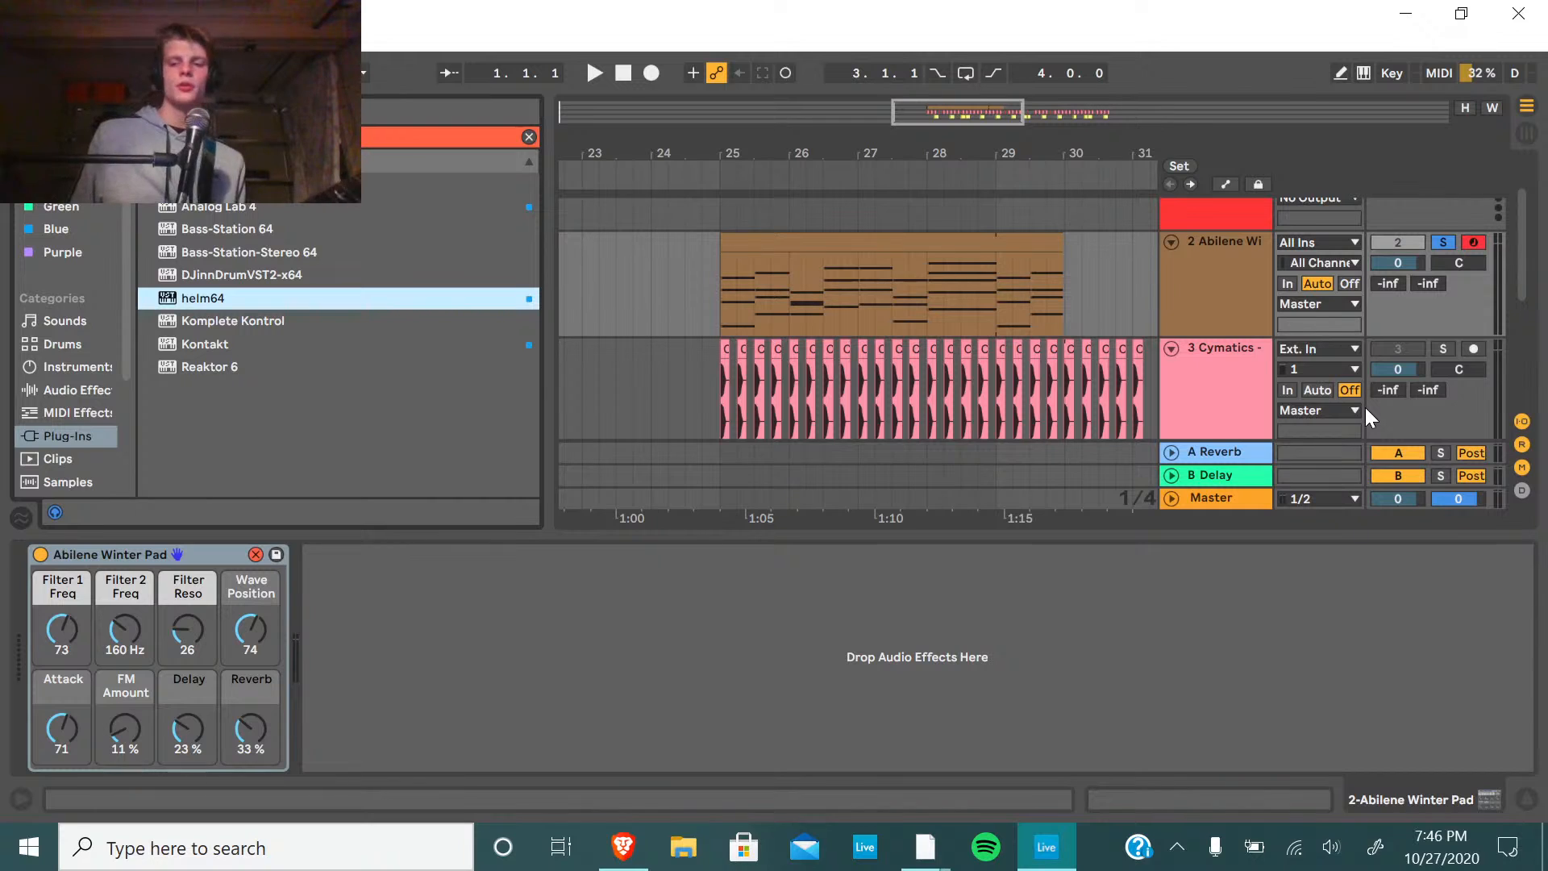
{"action": "key", "text": "Return"}
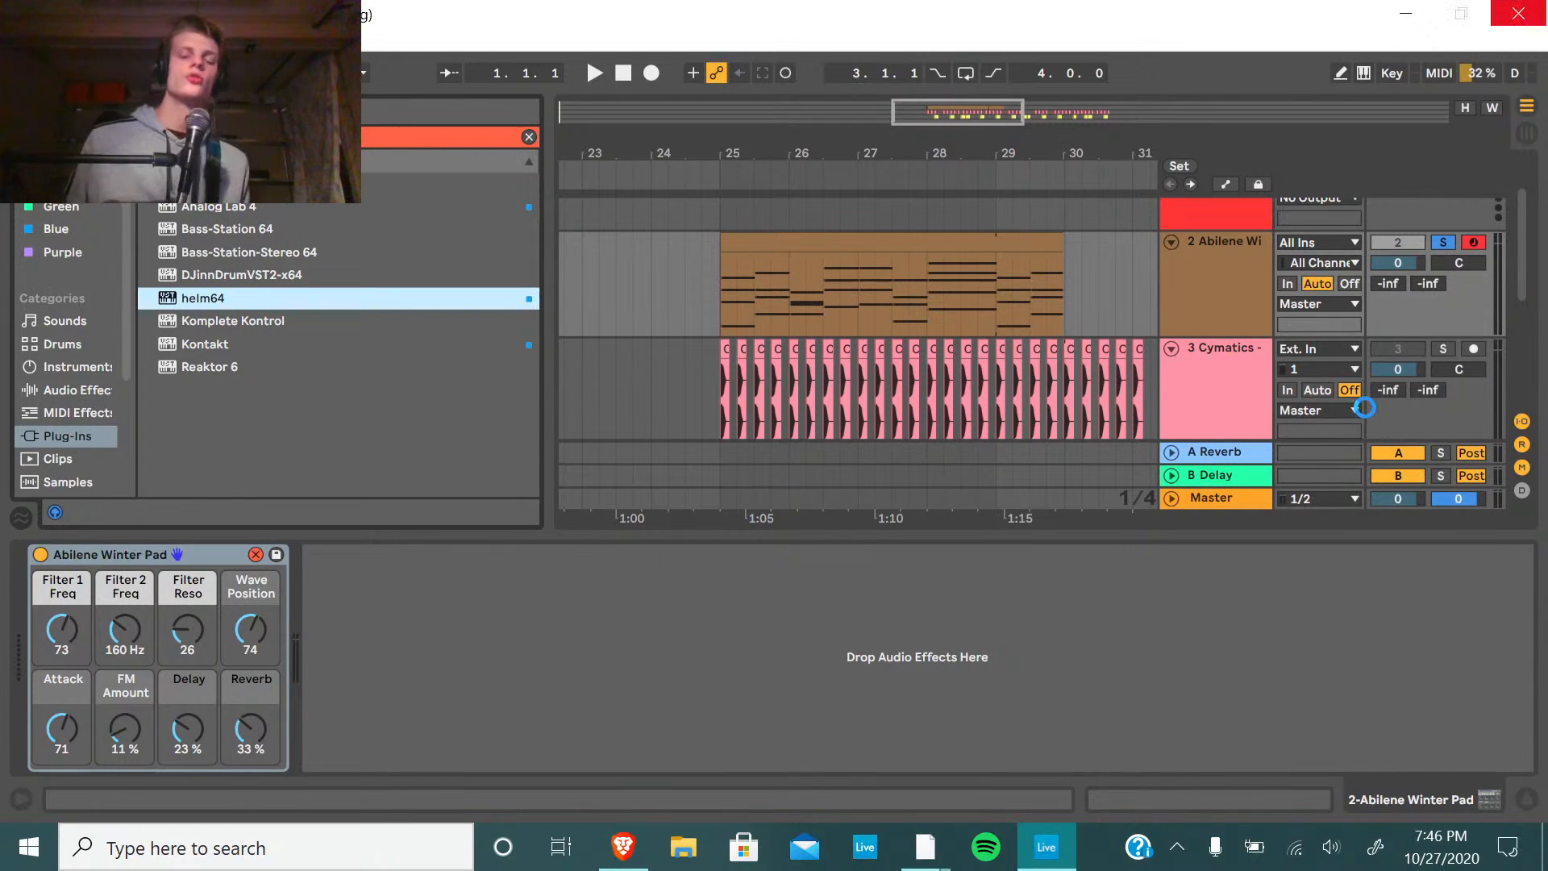
{"action": "mouse_move", "coordinate": [929, 846]}
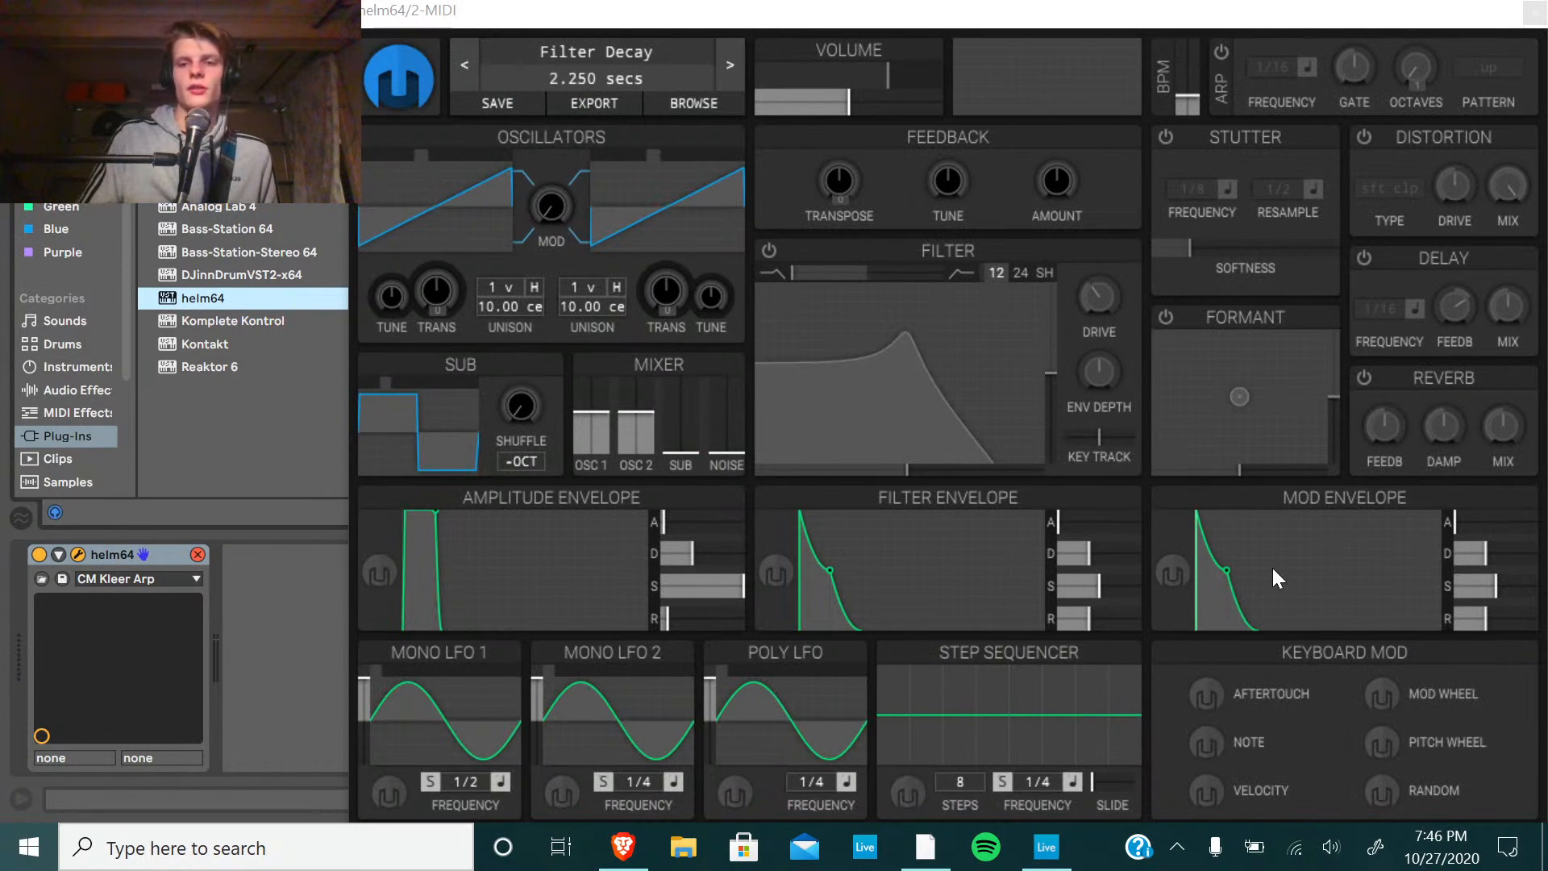
Load the CM Kleer Arp patch from helm64's Arp category and close the plug-in window.
{"action": "left_click", "coordinate": [689, 100]}
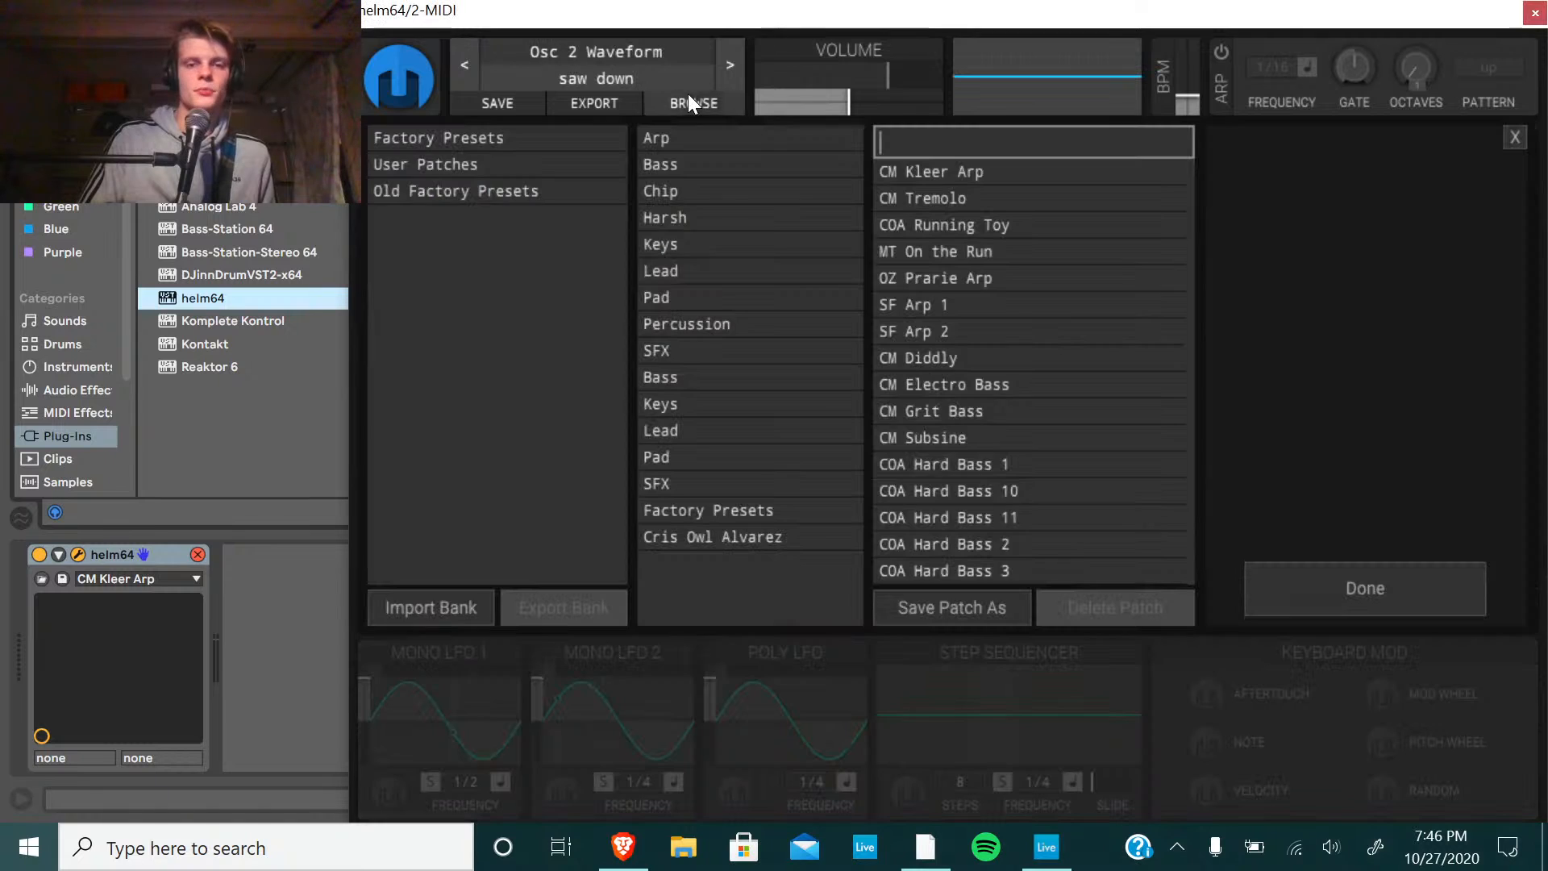
{"action": "left_click", "coordinate": [687, 144]}
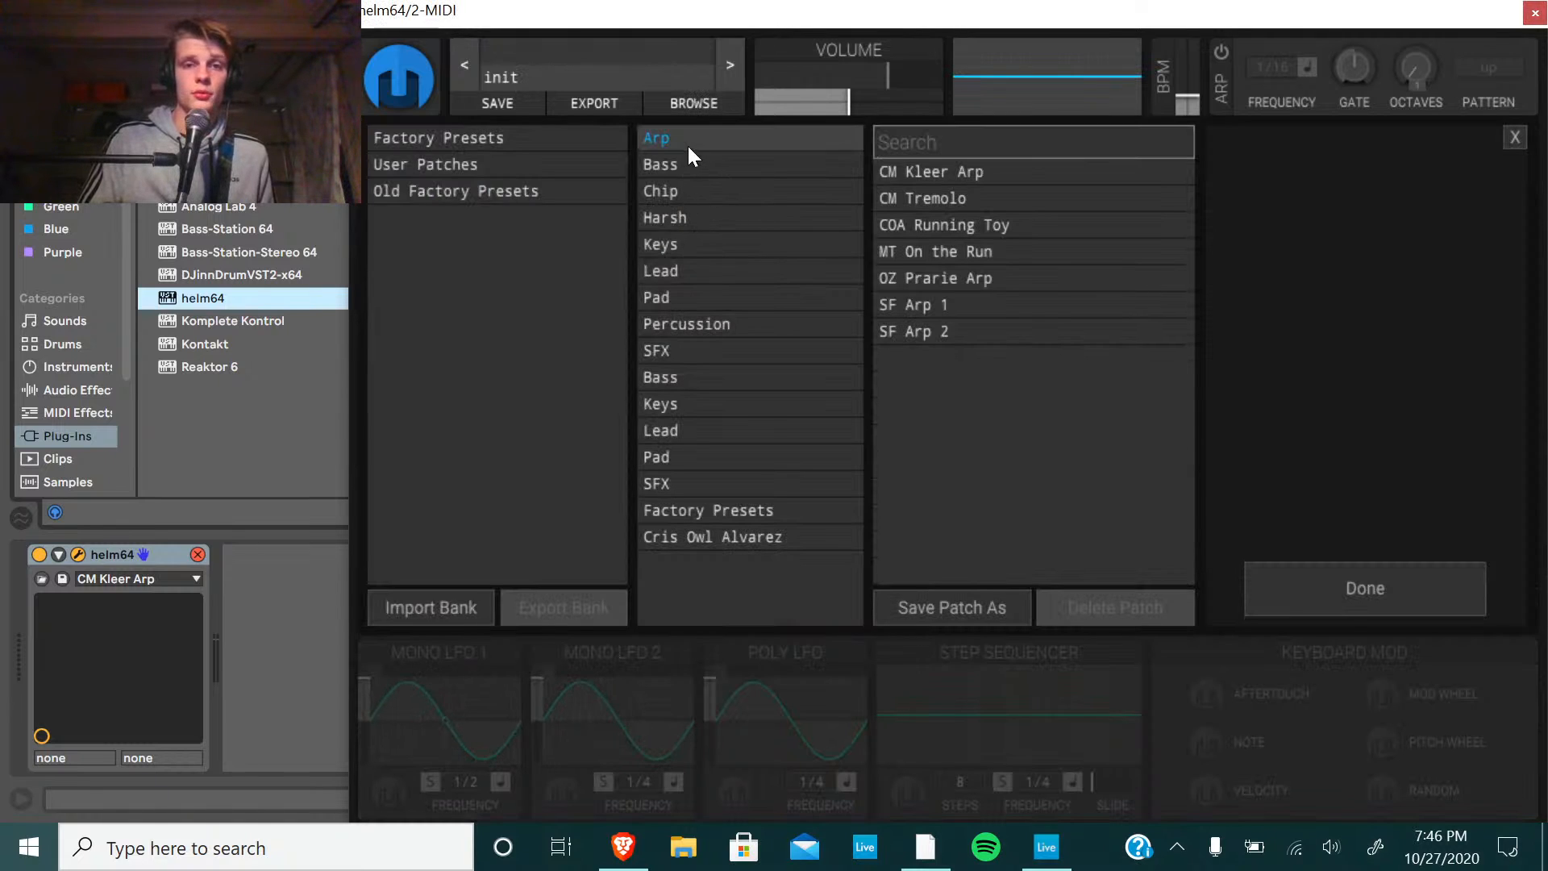
{"action": "left_click", "coordinate": [960, 176]}
{"action": "left_click", "coordinate": [1341, 583]}
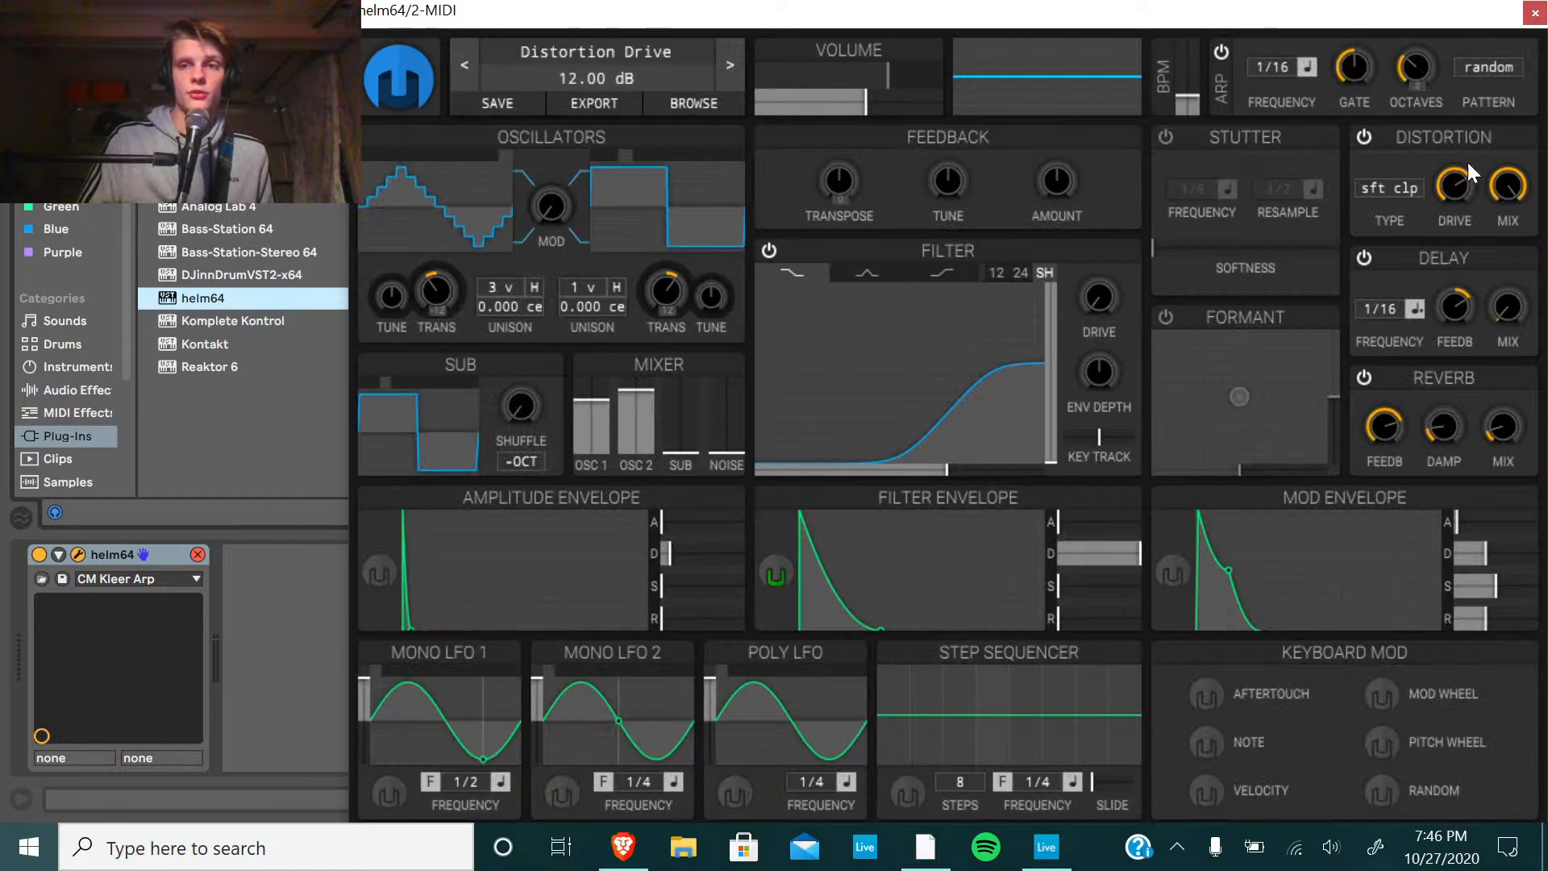
{"action": "left_click", "coordinate": [1534, 14]}
Play the helm64 sound from just before bar 25, unsolo track 2 to hear it with the drums, and stop playback.
{"action": "left_click", "coordinate": [700, 195]}
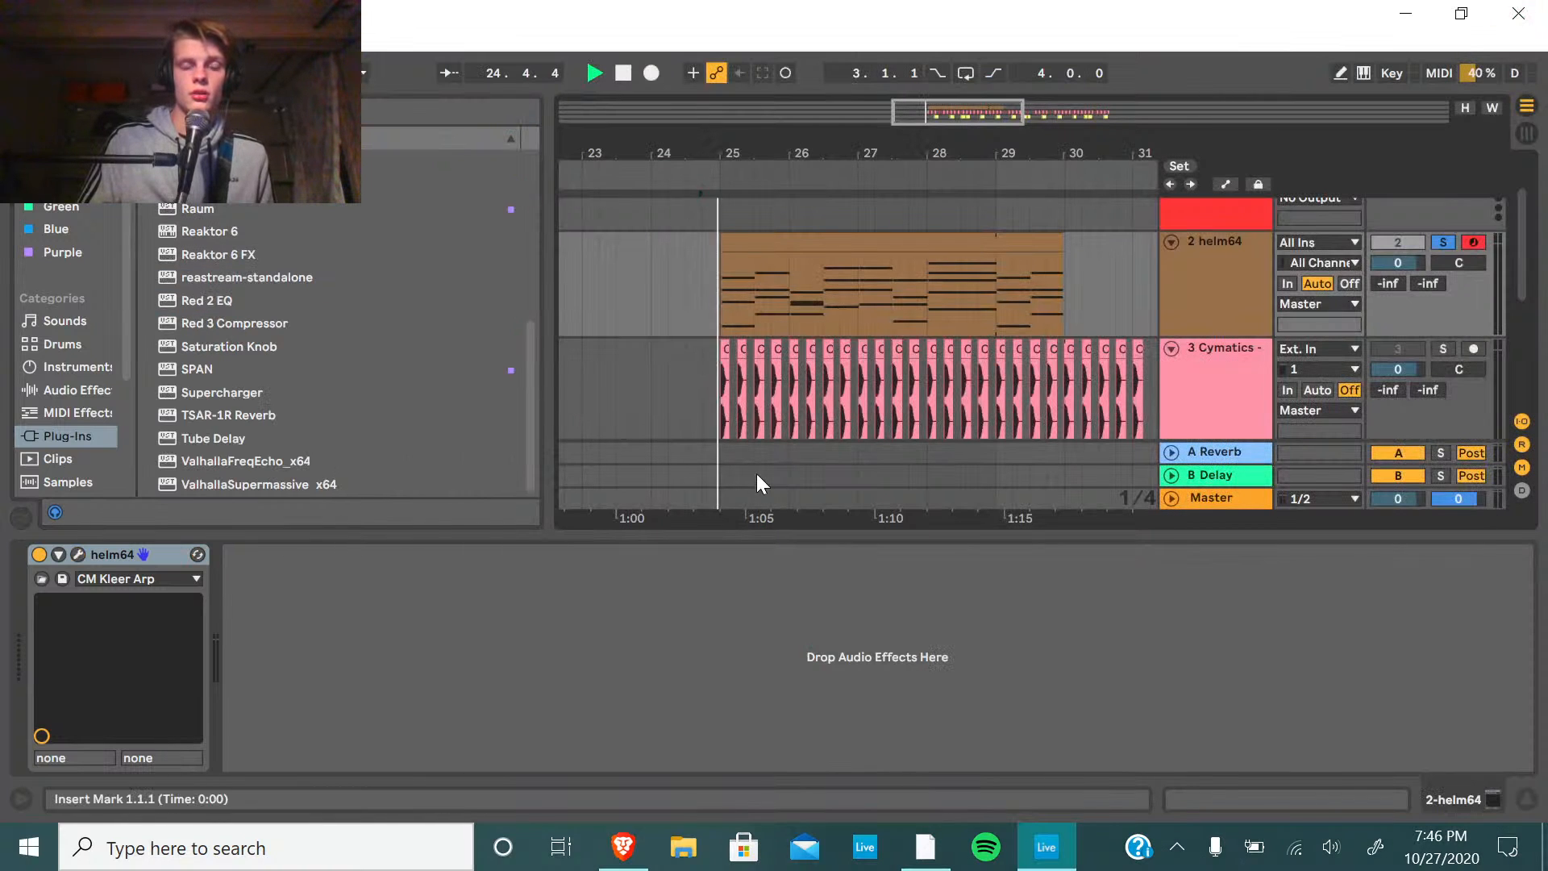
{"action": "left_click", "coordinate": [1443, 242]}
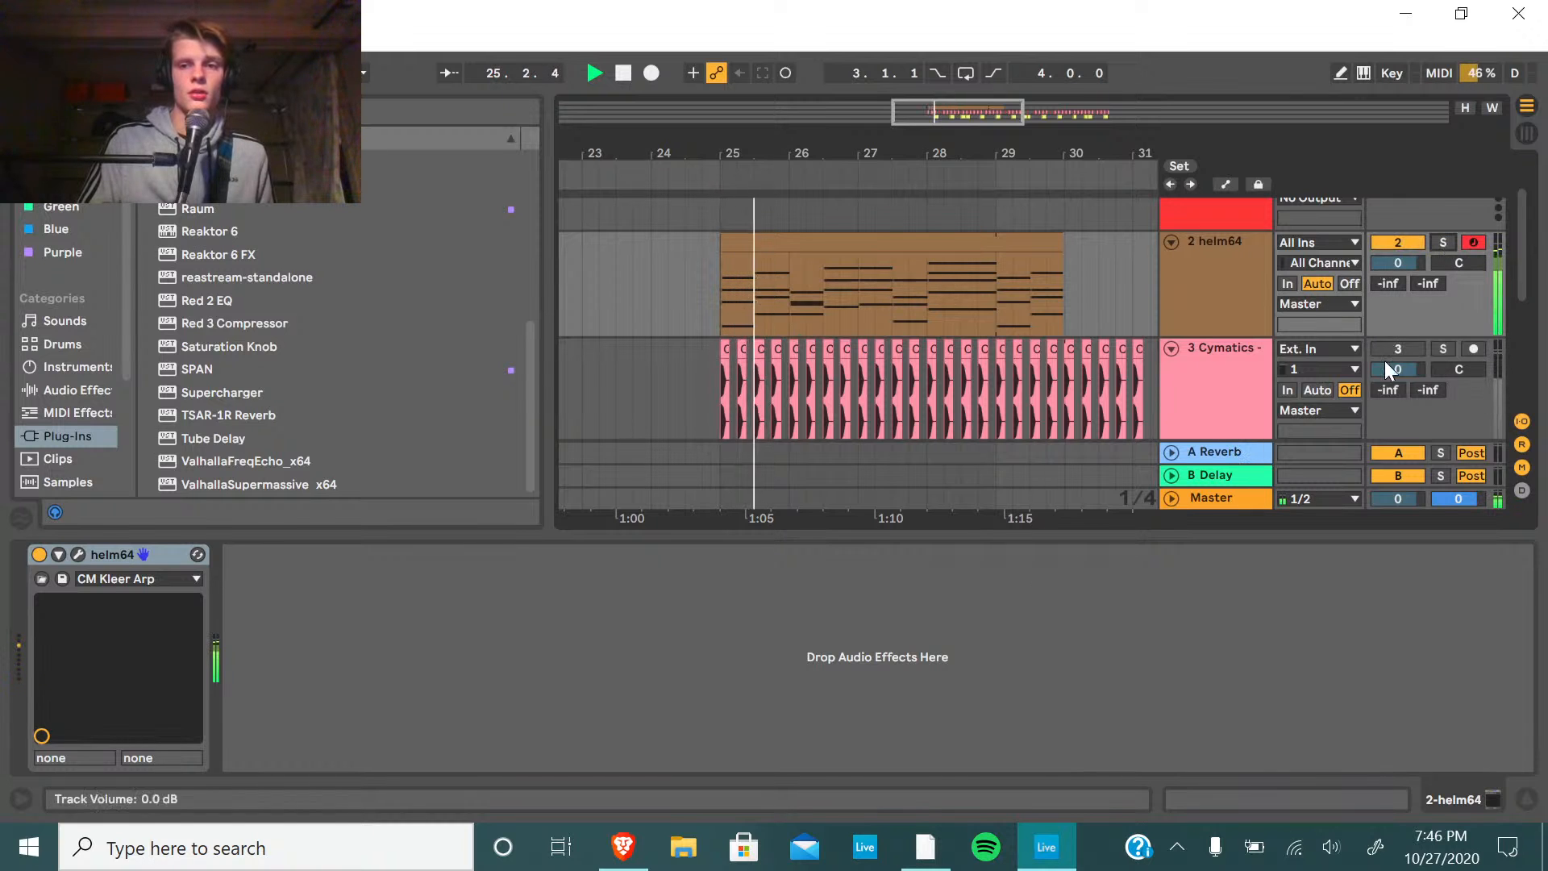
{"action": "scroll", "coordinate": [1391, 349], "scroll_direction": "down", "scroll_amount": 3}
{"action": "scroll", "coordinate": [1343, 356], "scroll_direction": "up", "scroll_amount": 5}
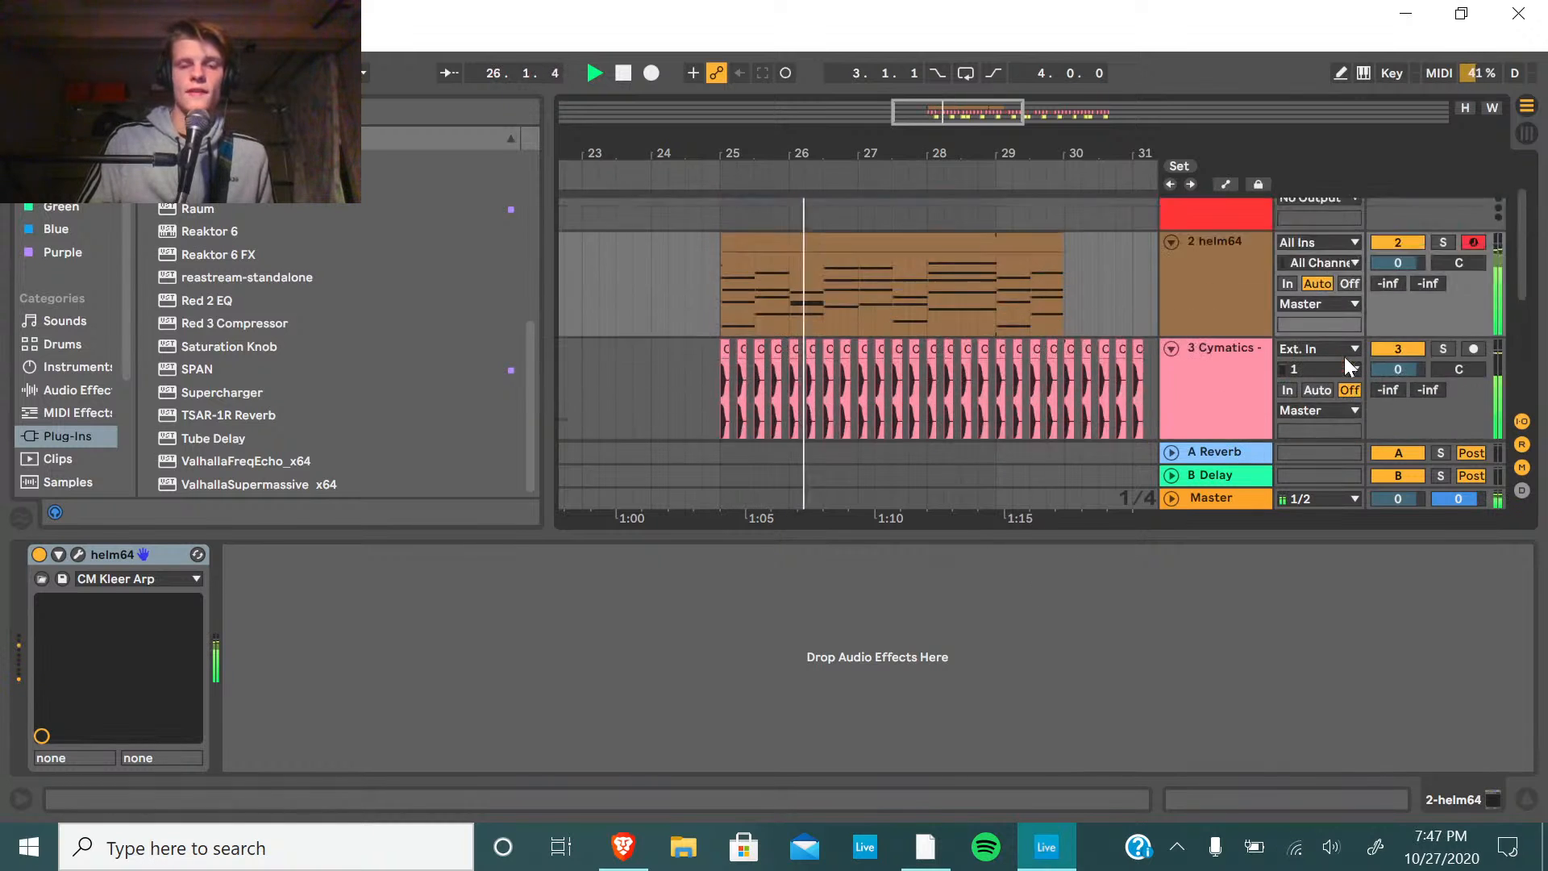
{"action": "left_click_drag", "start_coordinate": [1127, 535], "coordinate": [1128, 770]}
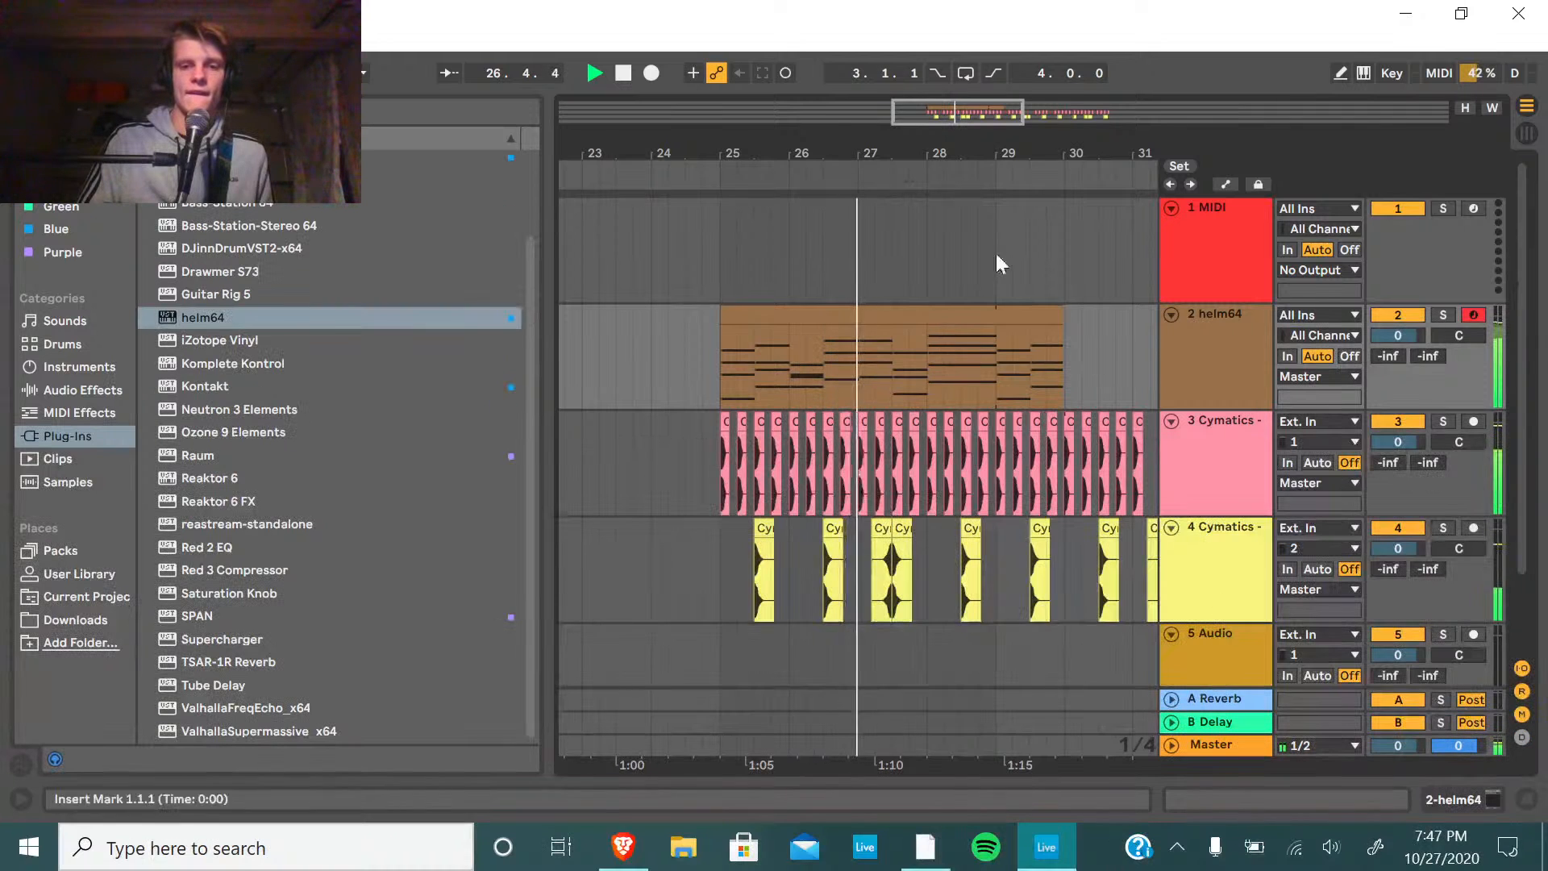
{"action": "double_click", "coordinate": [621, 74]}
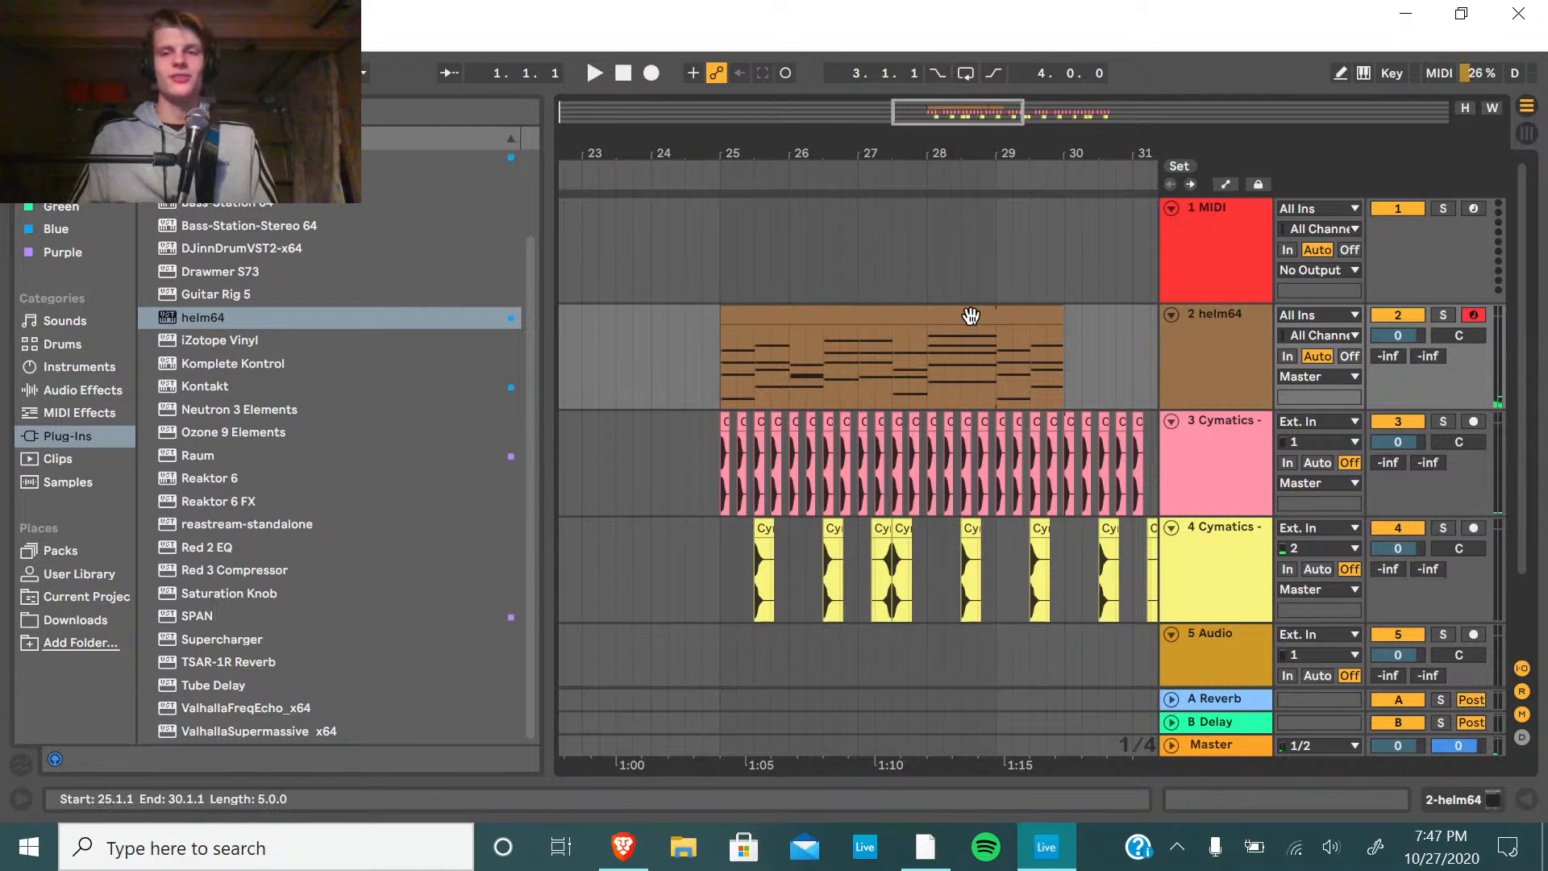
Replace helm64 on track 2 with an empty Instrument Rack and show the rack's chain list.
{"action": "double_click", "coordinate": [1235, 354]}
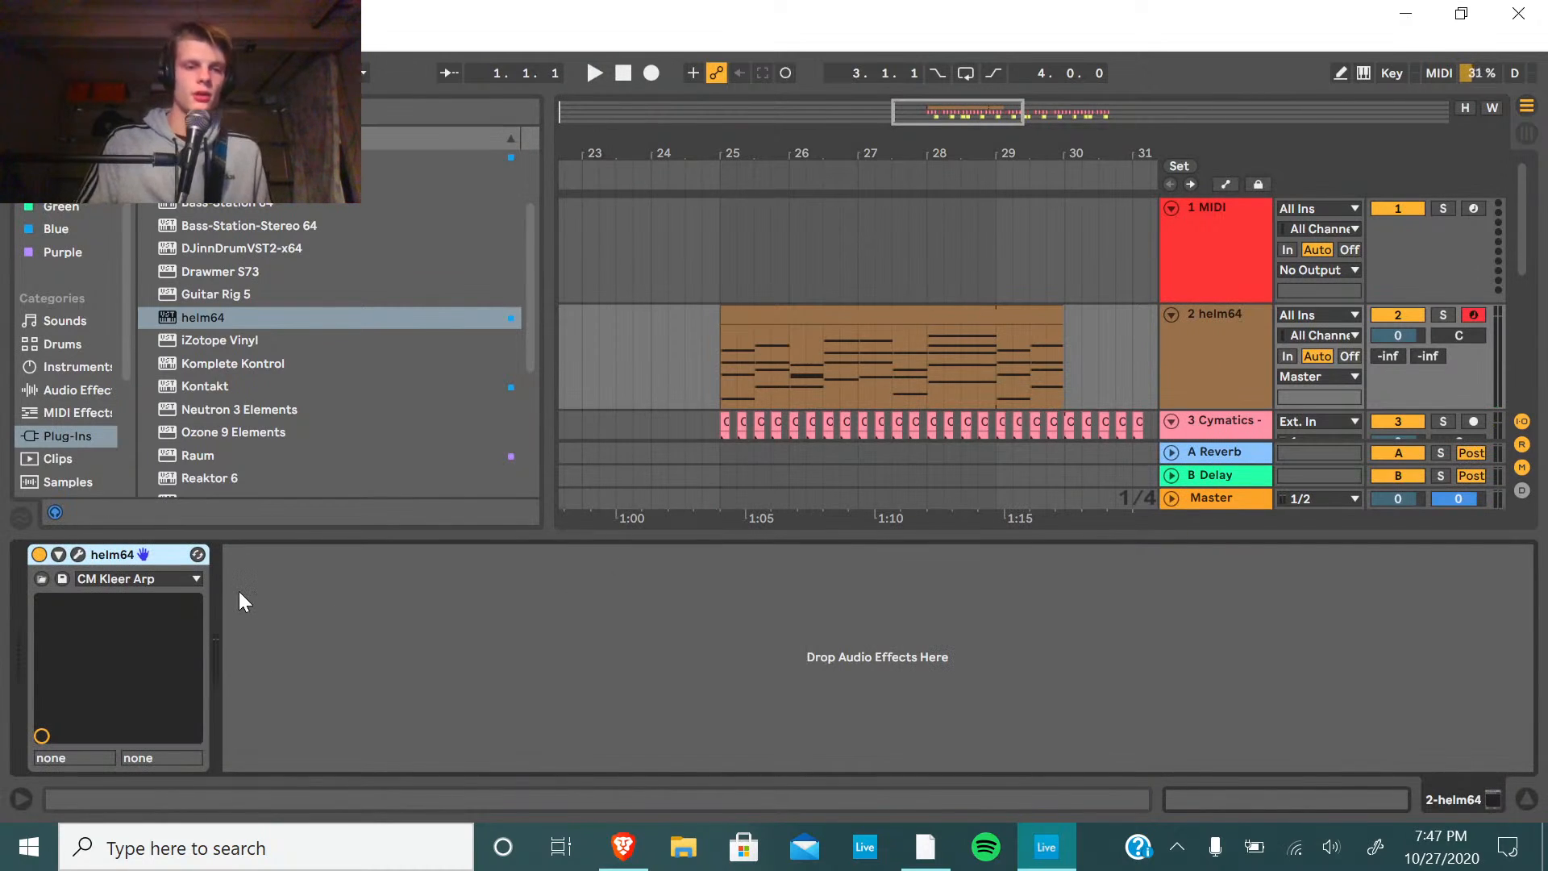
{"action": "left_click", "coordinate": [60, 390]}
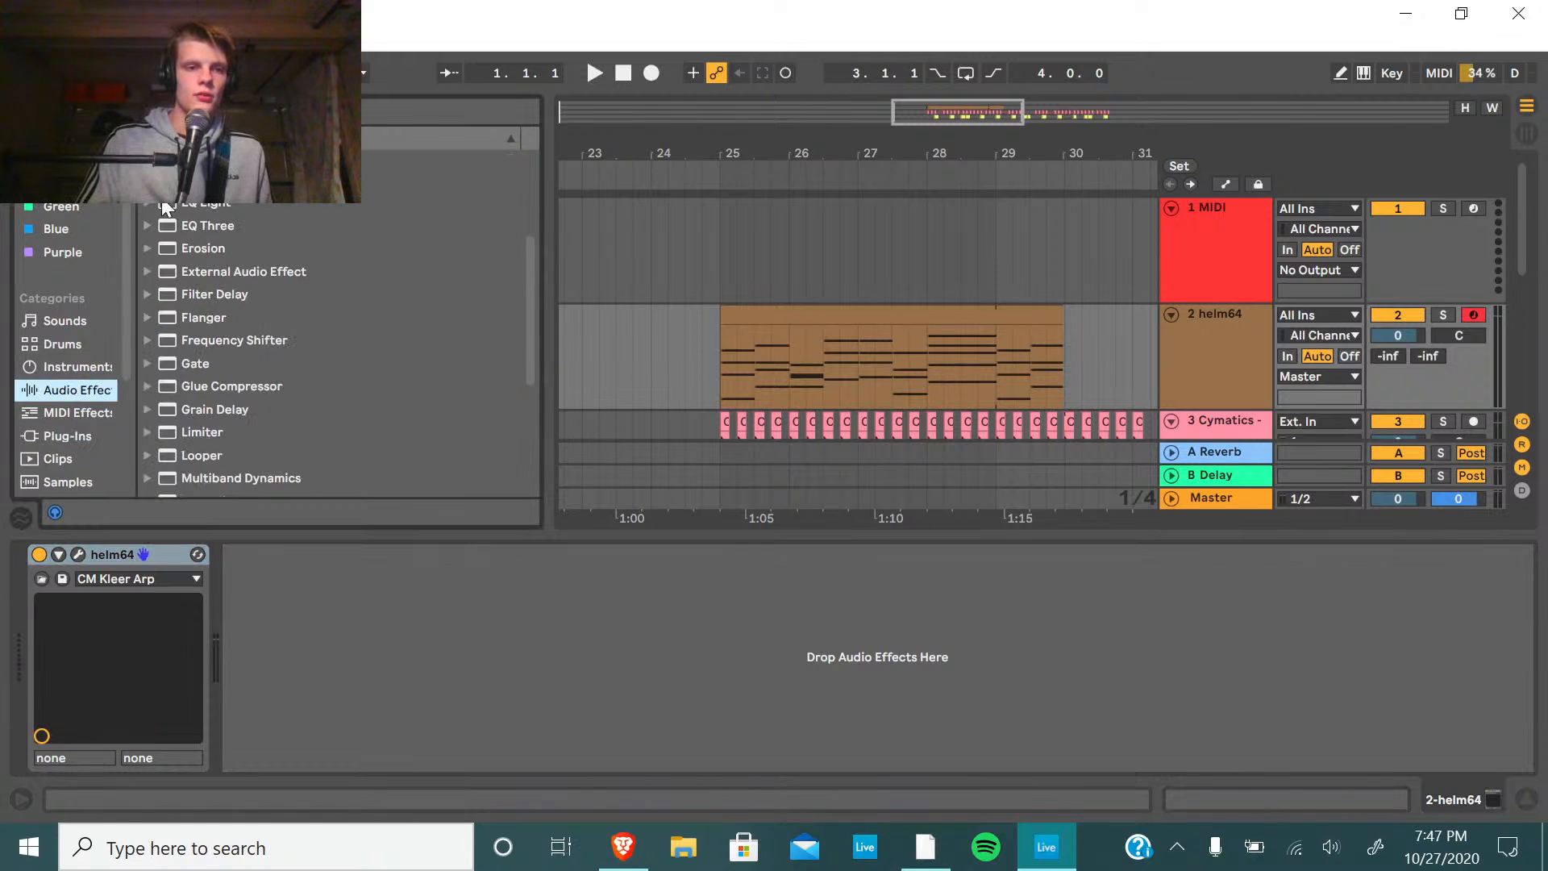
{"action": "left_click", "coordinate": [77, 366]}
{"action": "scroll", "coordinate": [323, 363], "scroll_direction": "up", "scroll_amount": 5}
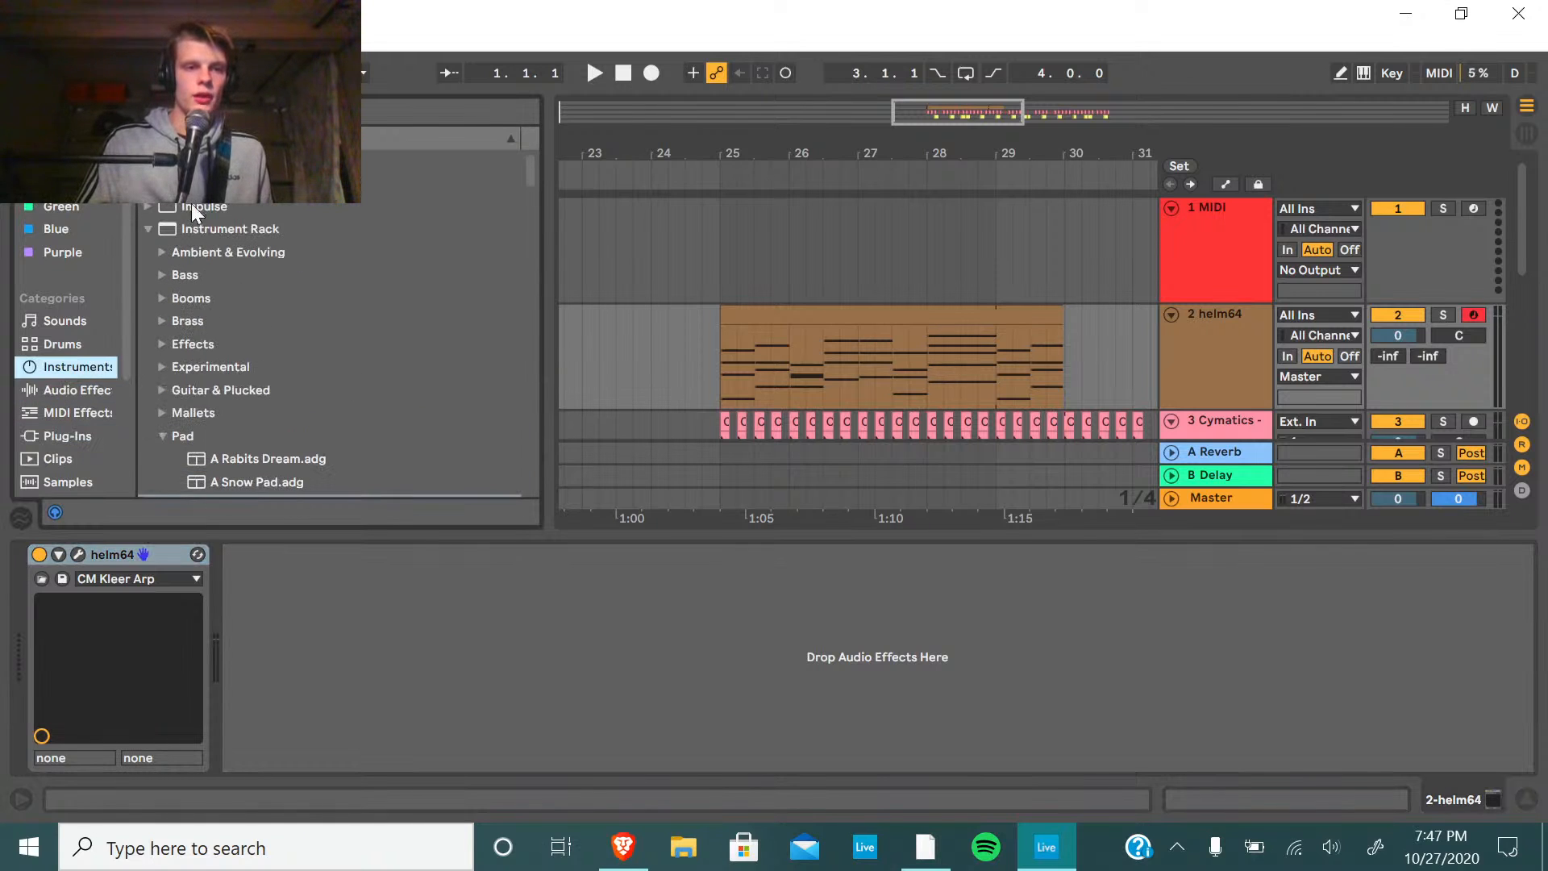
{"action": "left_click", "coordinate": [217, 229]}
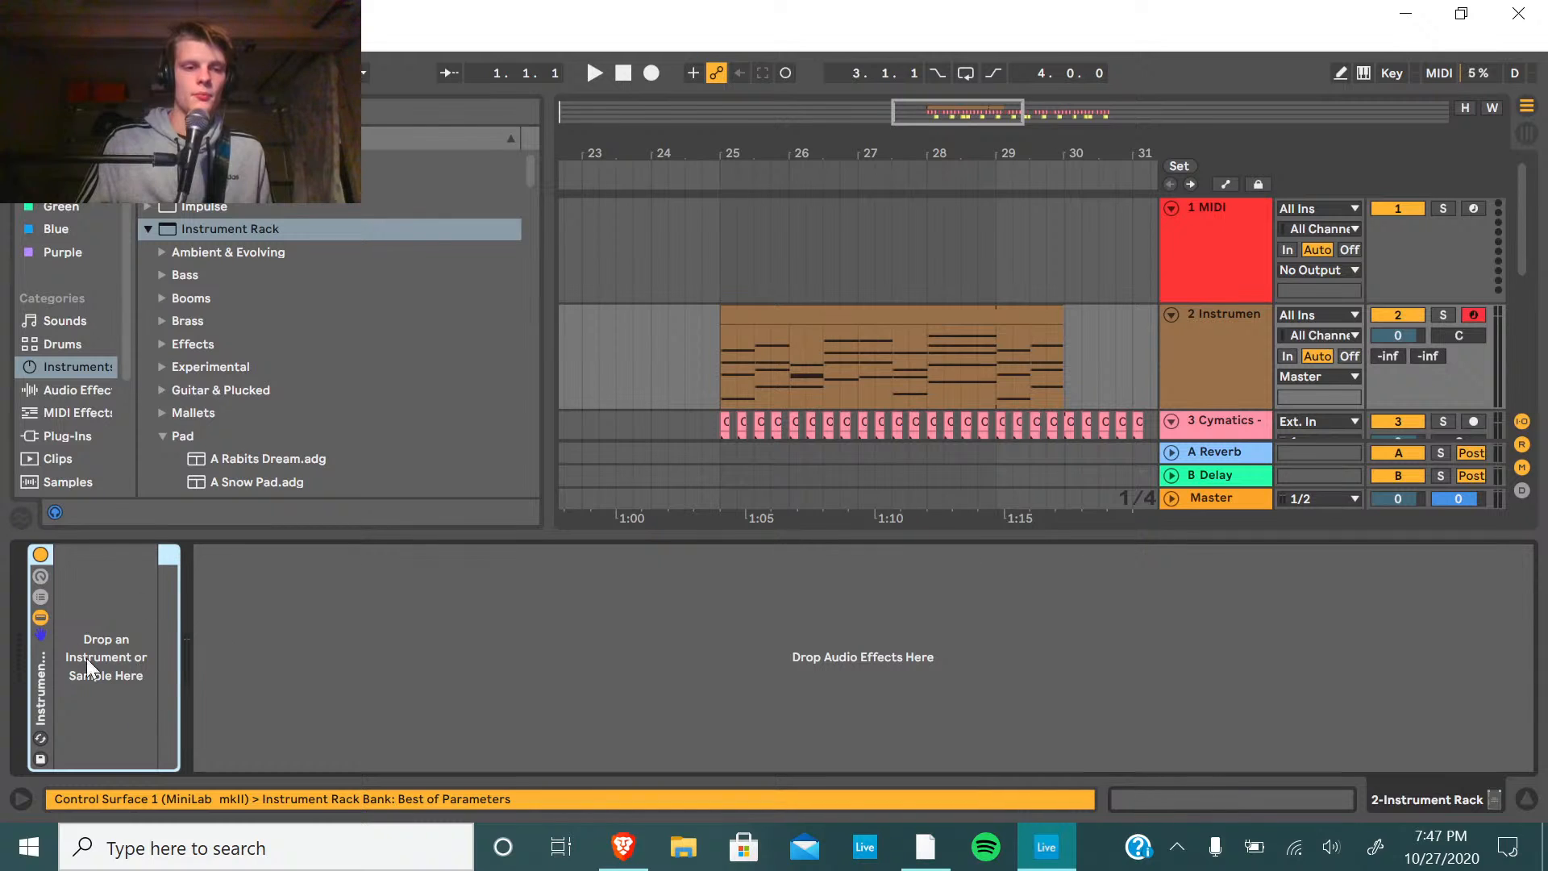
{"action": "left_click", "coordinate": [41, 594]}
{"action": "left_click", "coordinate": [41, 579]}
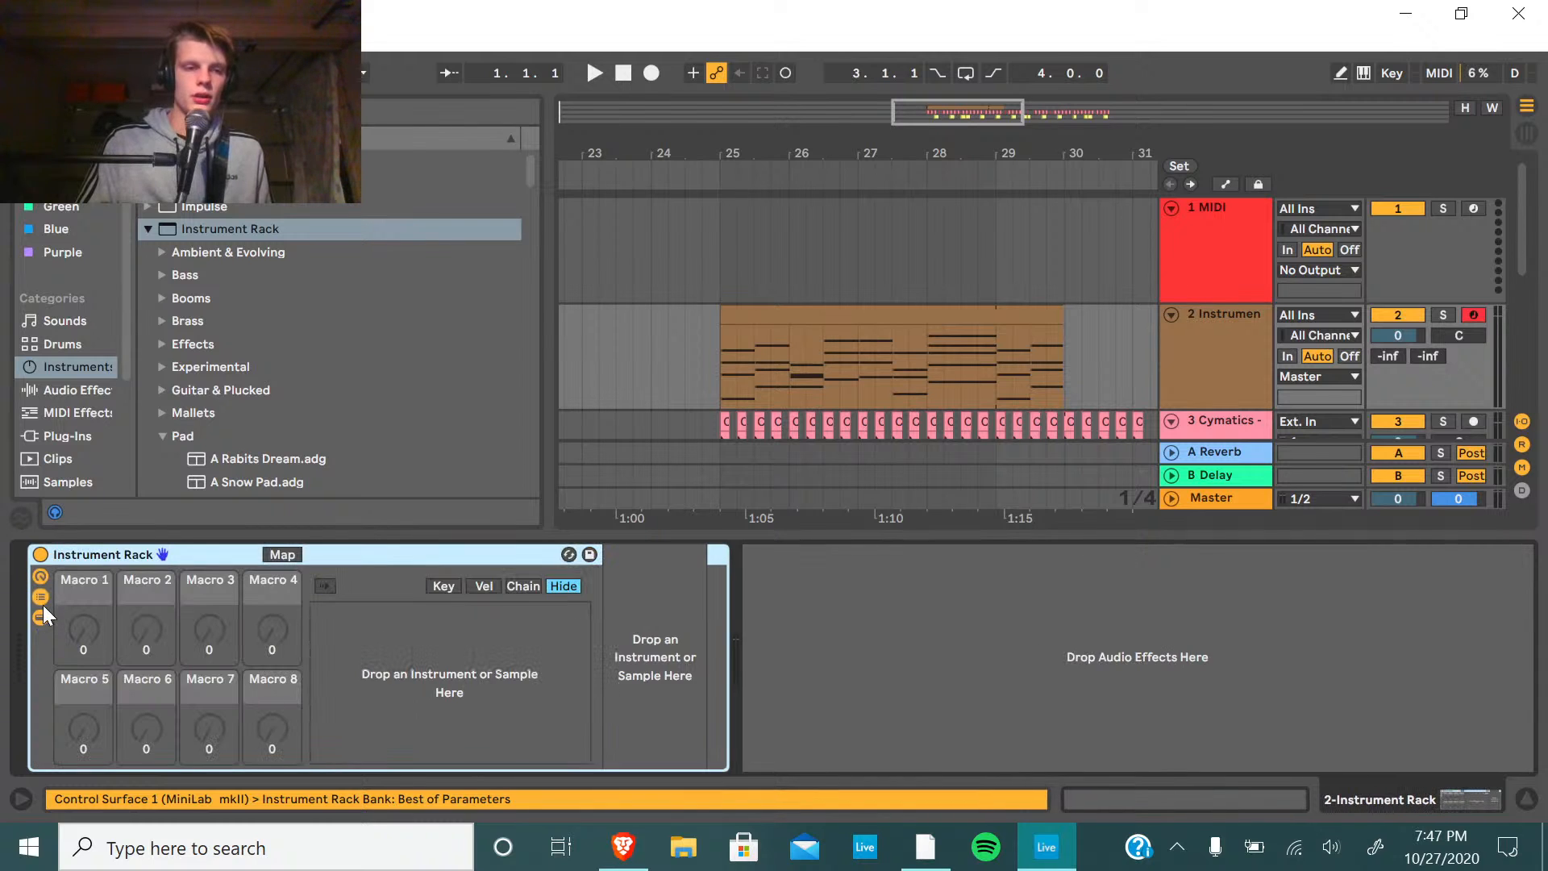
{"action": "left_click", "coordinate": [41, 577]}
Add the helm64 plug-in as a chain in the Instrument Rack on track 2.
{"action": "left_click", "coordinate": [76, 412]}
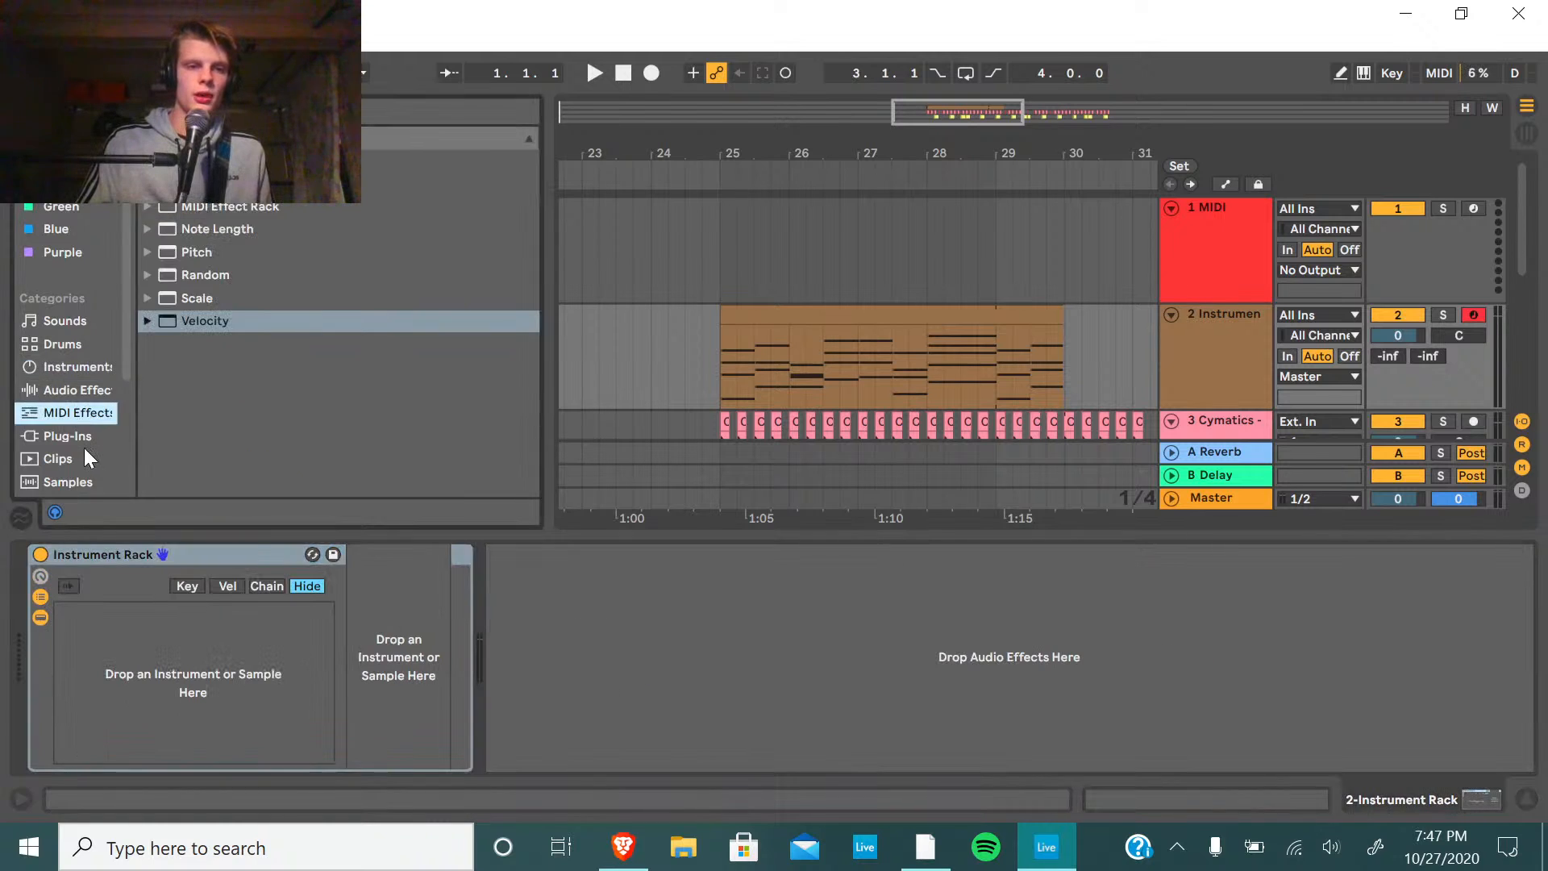
{"action": "left_click", "coordinate": [67, 435]}
{"action": "left_click_drag", "start_coordinate": [197, 317], "coordinate": [164, 663]}
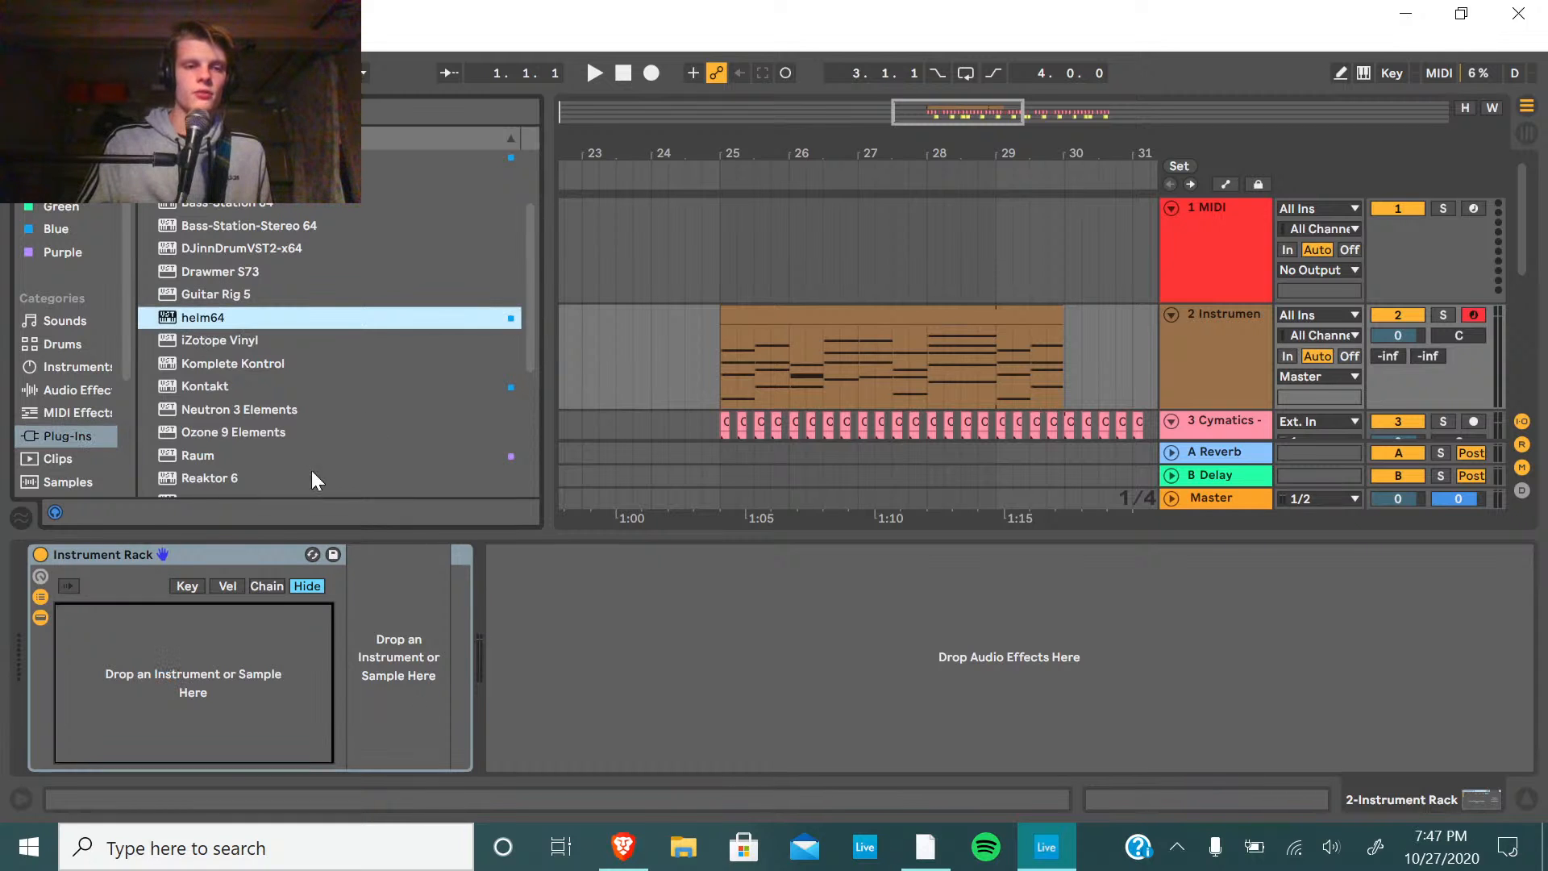
{"action": "left_click_drag", "start_coordinate": [408, 652], "coordinate": [408, 652]}
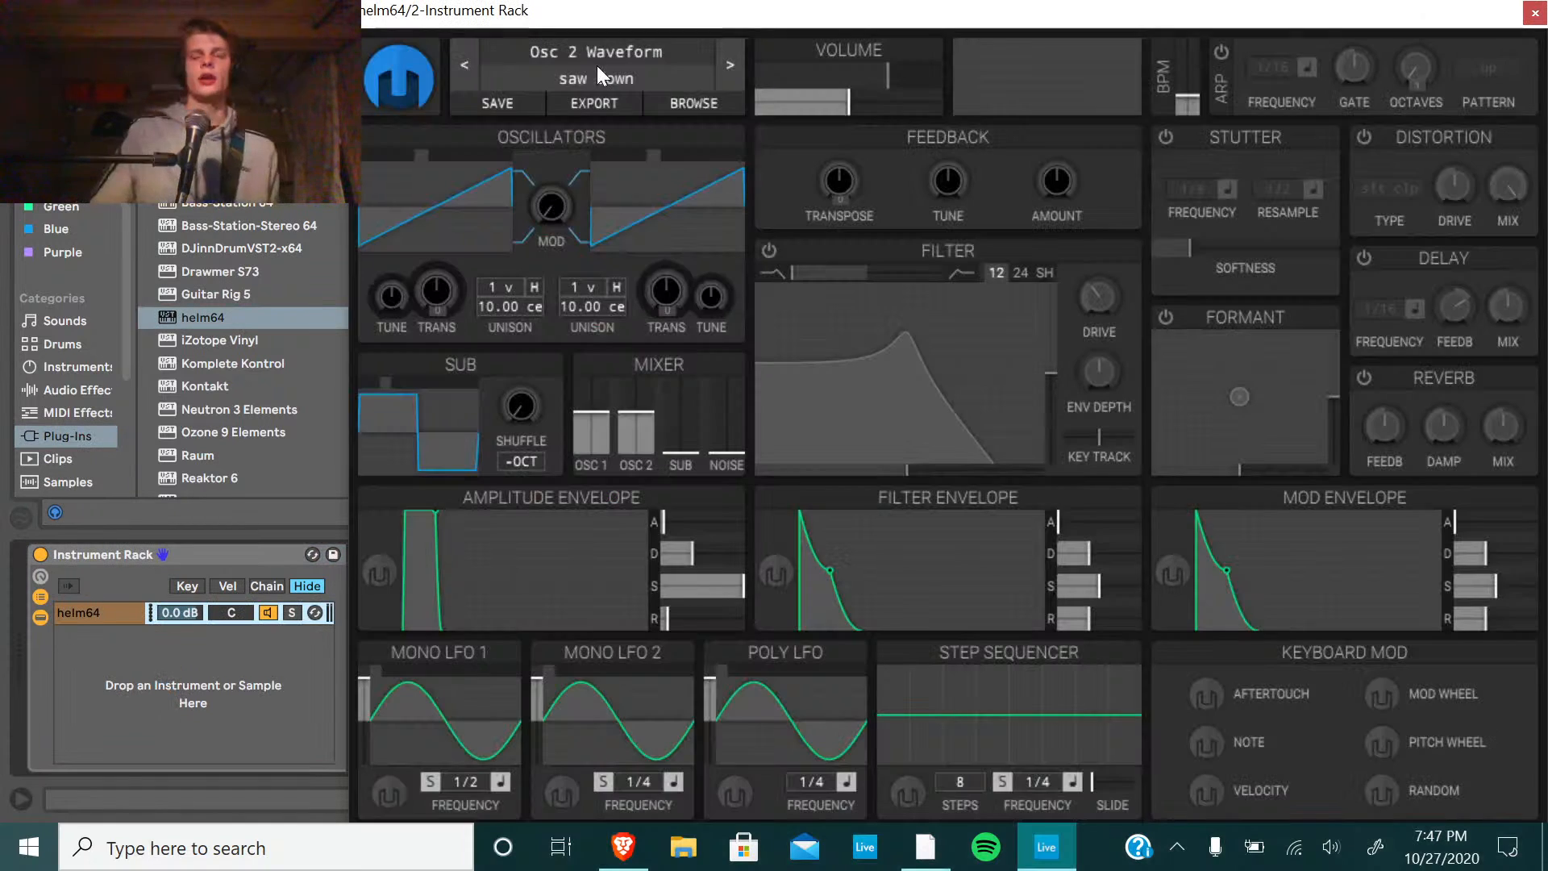
Load the CM Kleer Arp patch from the Arp category in the rack's helm64 and leave the patch browser.
{"action": "left_click", "coordinate": [690, 105]}
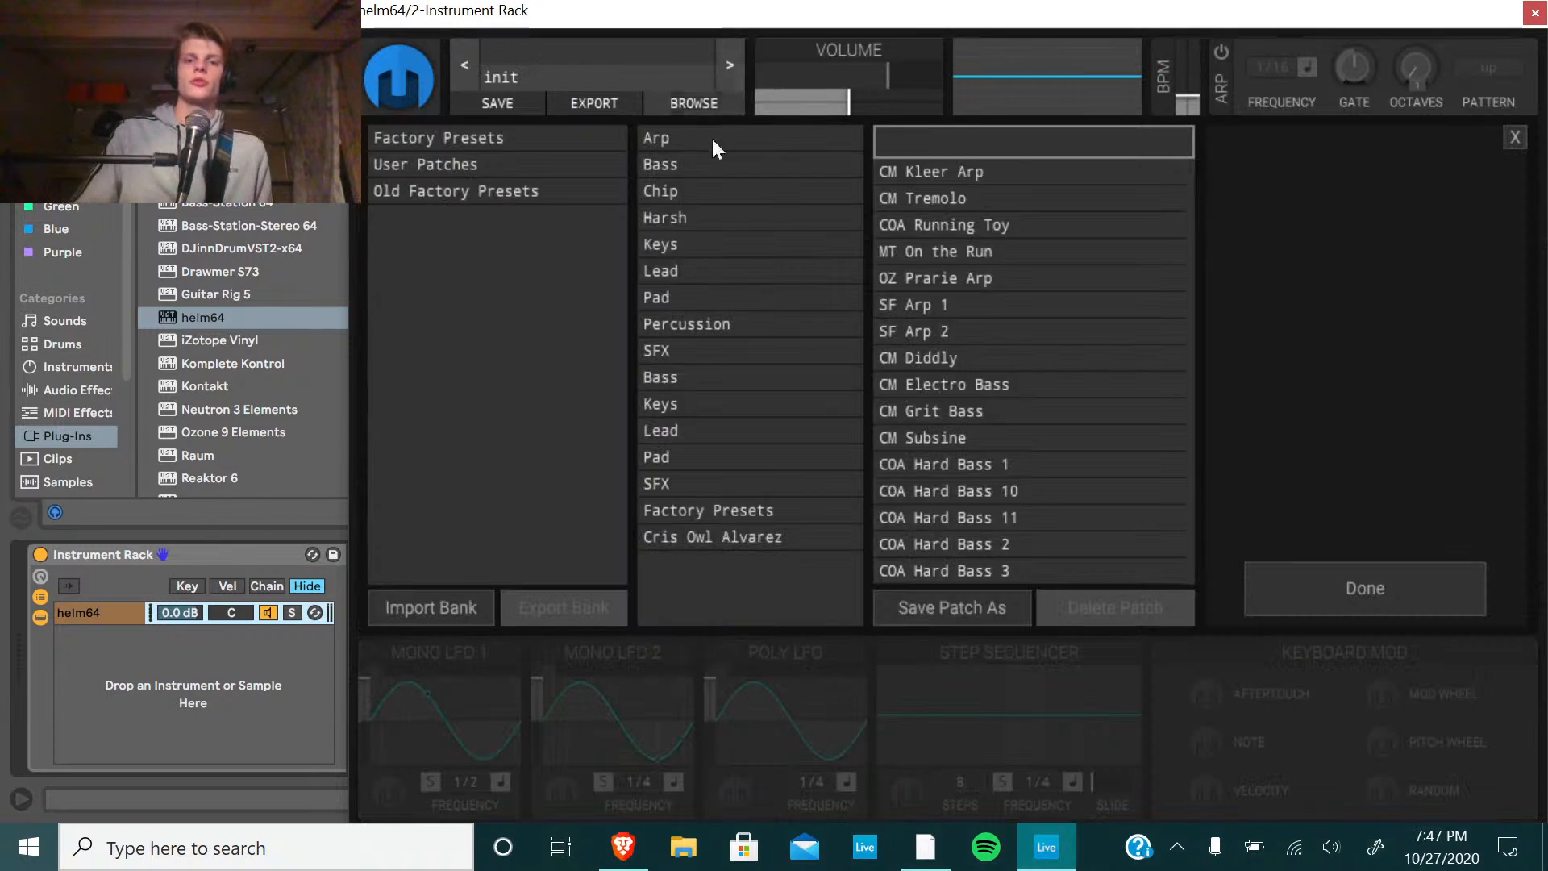
{"action": "left_click", "coordinate": [700, 142]}
{"action": "left_click", "coordinate": [927, 171]}
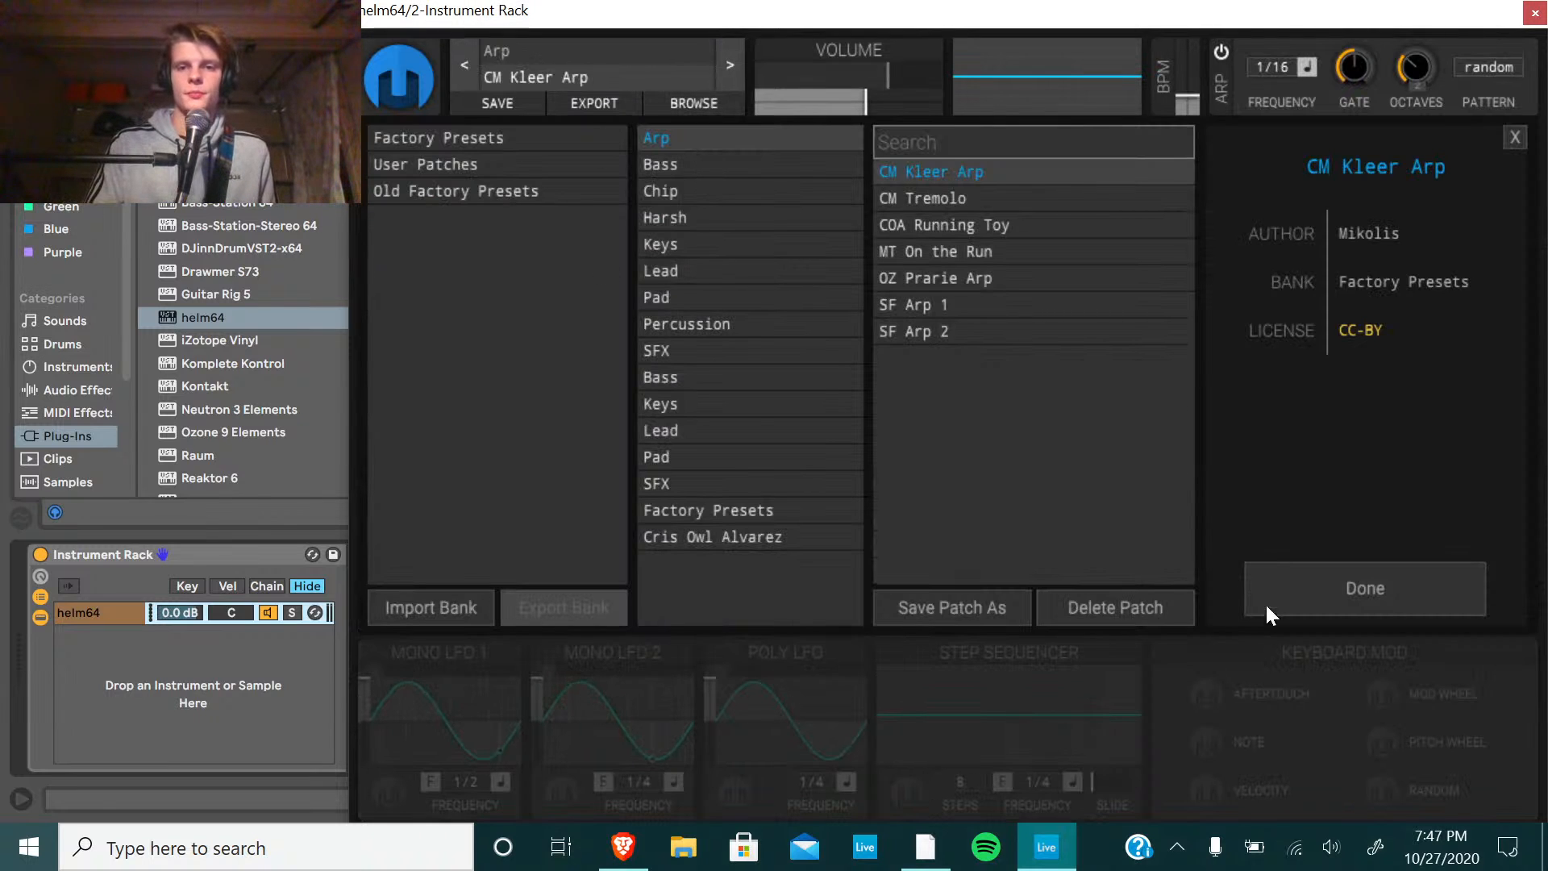
{"action": "left_click", "coordinate": [1267, 600]}
Create a second chain in the Instrument Rack and add another helm64 to it.
{"action": "right_click", "coordinate": [158, 660]}
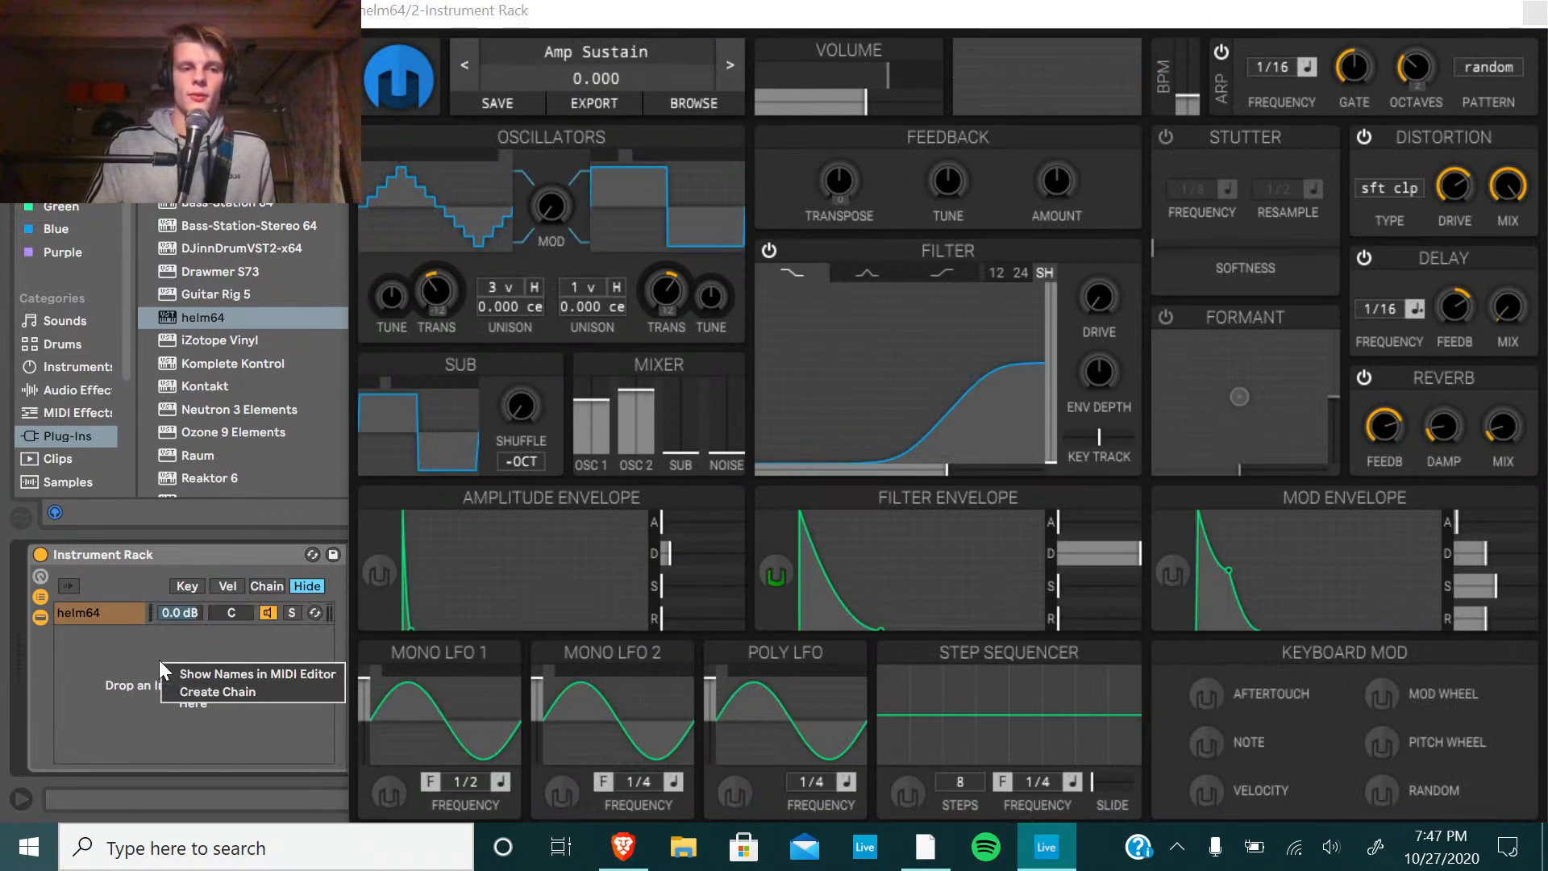
{"action": "left_click", "coordinate": [187, 694]}
{"action": "left_click_drag", "start_coordinate": [226, 315], "coordinate": [108, 634]}
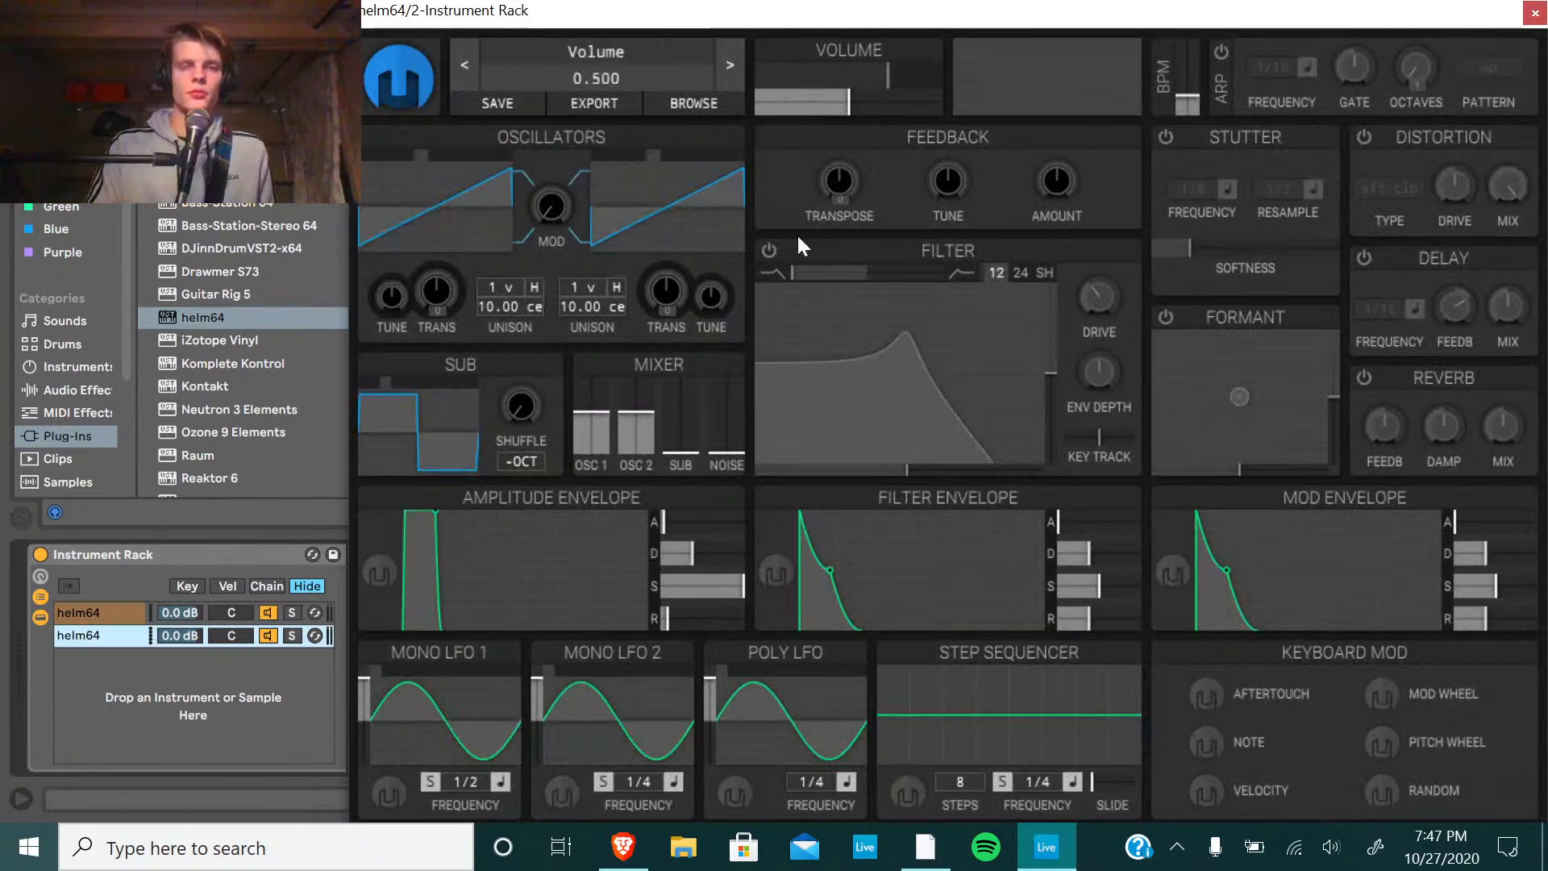
Audition the Pad patches CM Epic and COA Ambient Metallic in the second helm64 with its chain soloed.
{"action": "left_click", "coordinate": [703, 108]}
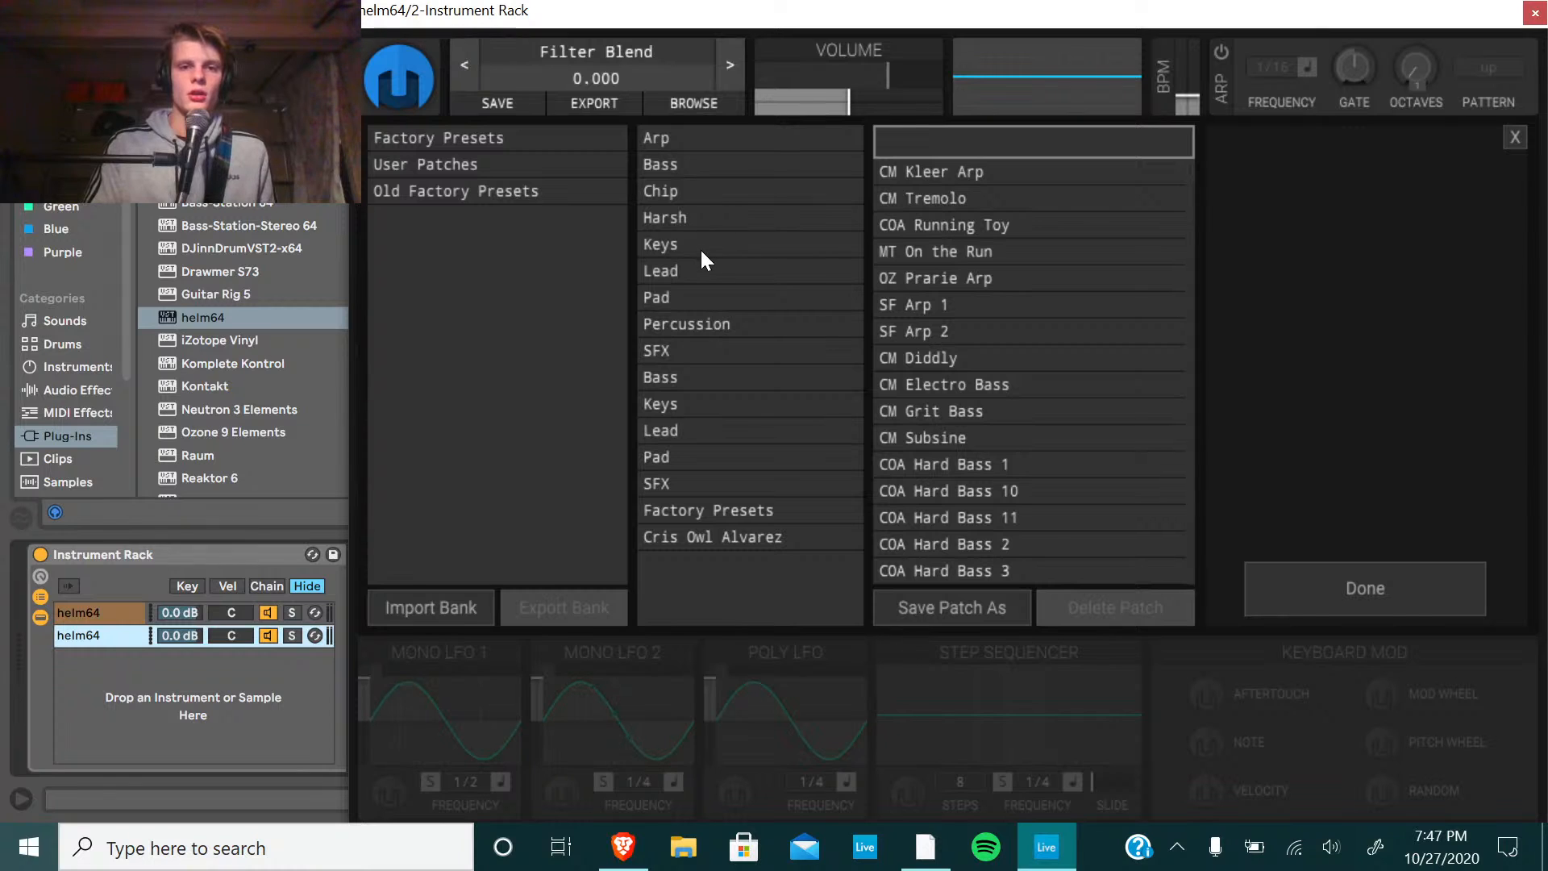
{"action": "left_click", "coordinate": [696, 306]}
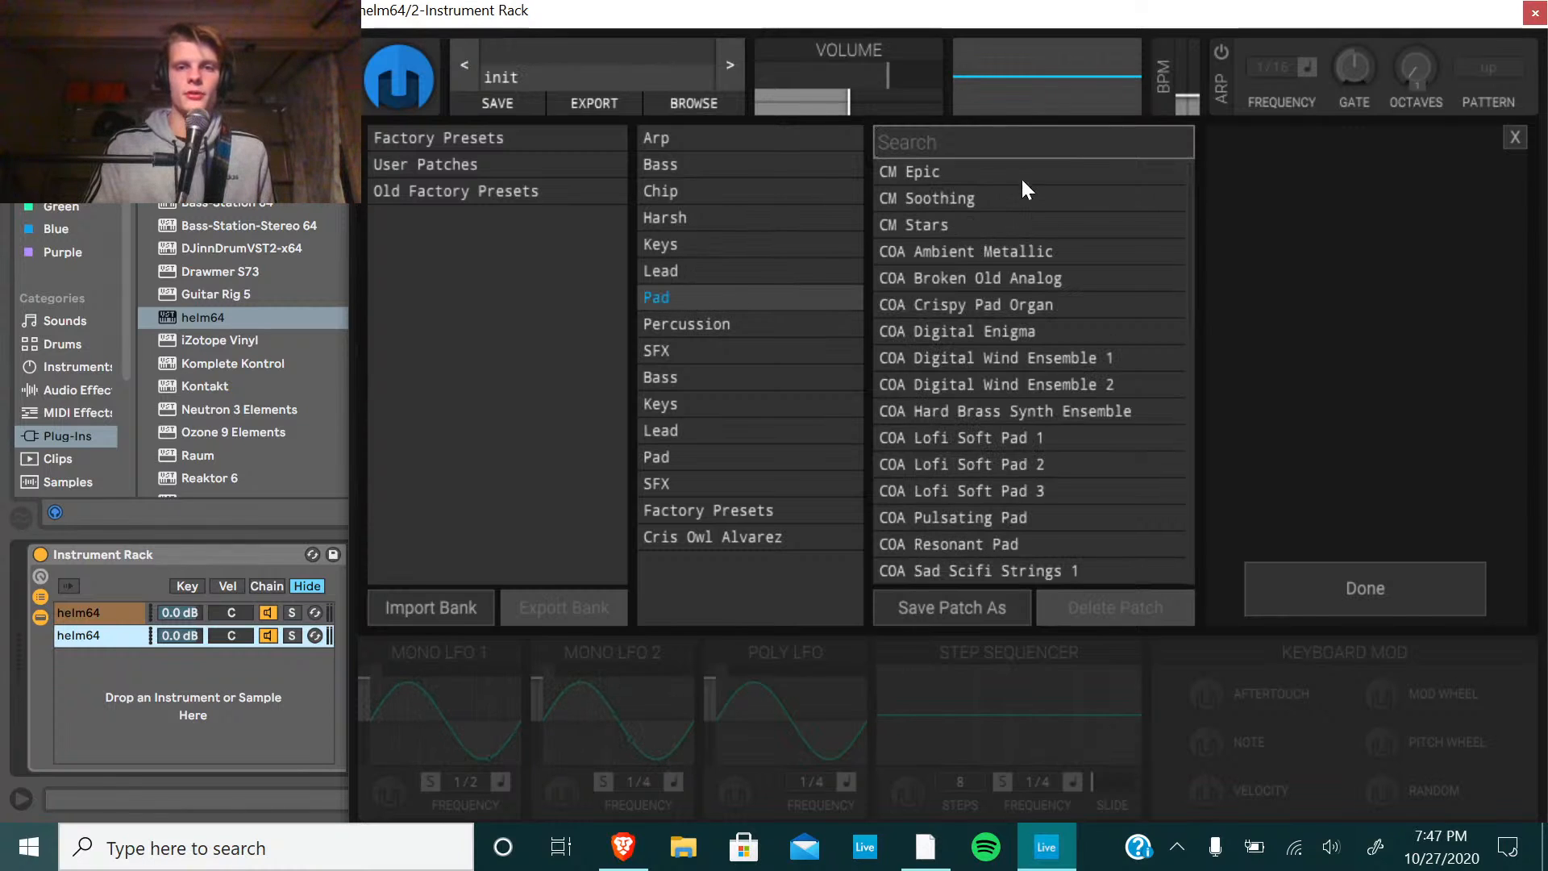
{"action": "left_click", "coordinate": [935, 172]}
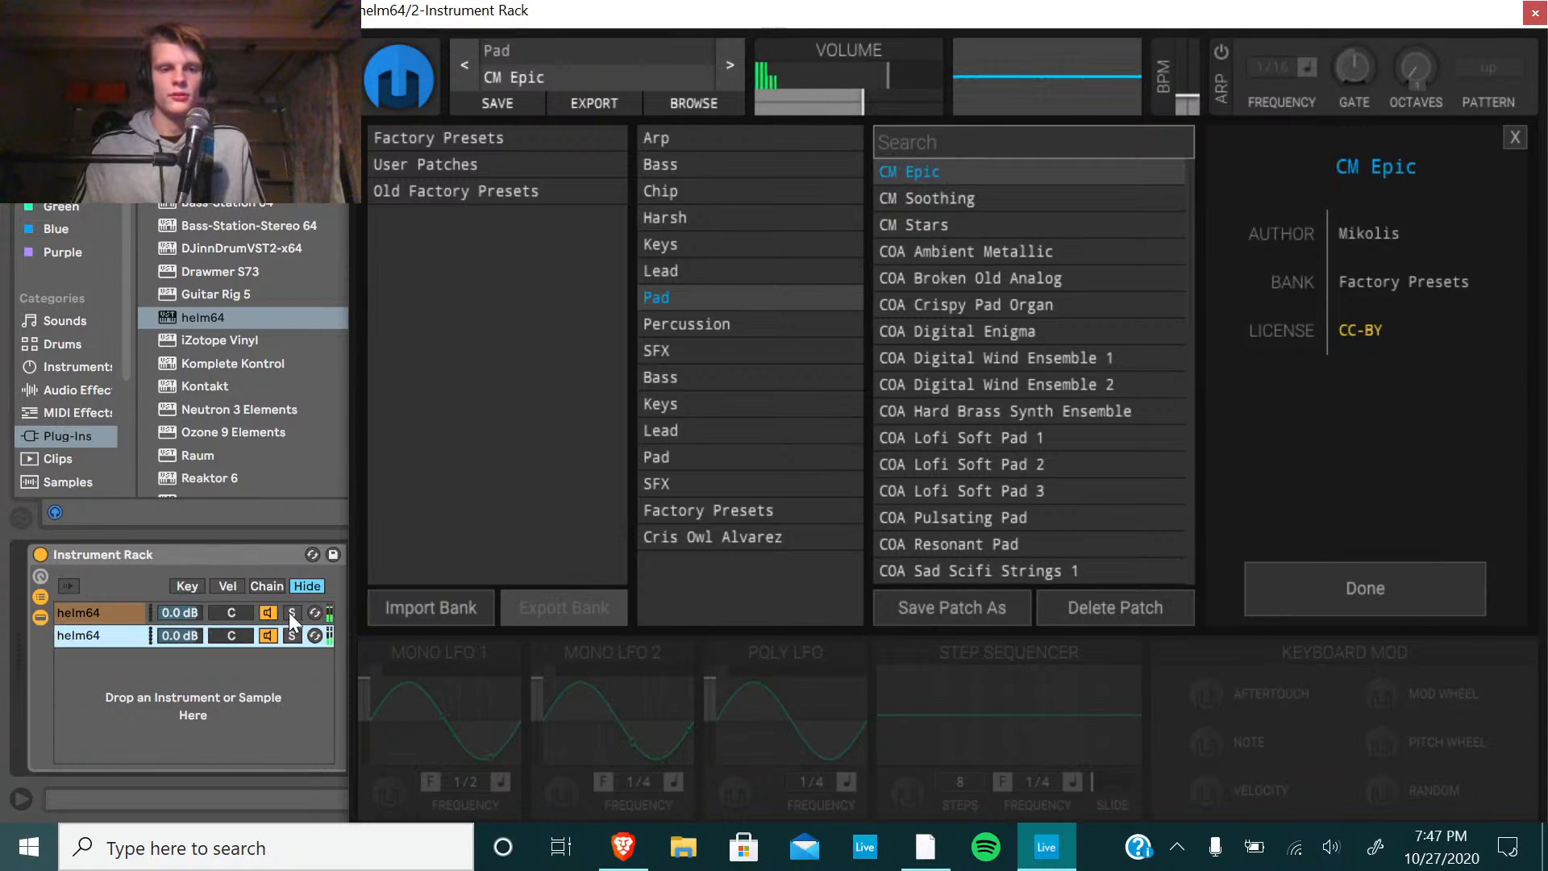
{"action": "left_click", "coordinate": [291, 636]}
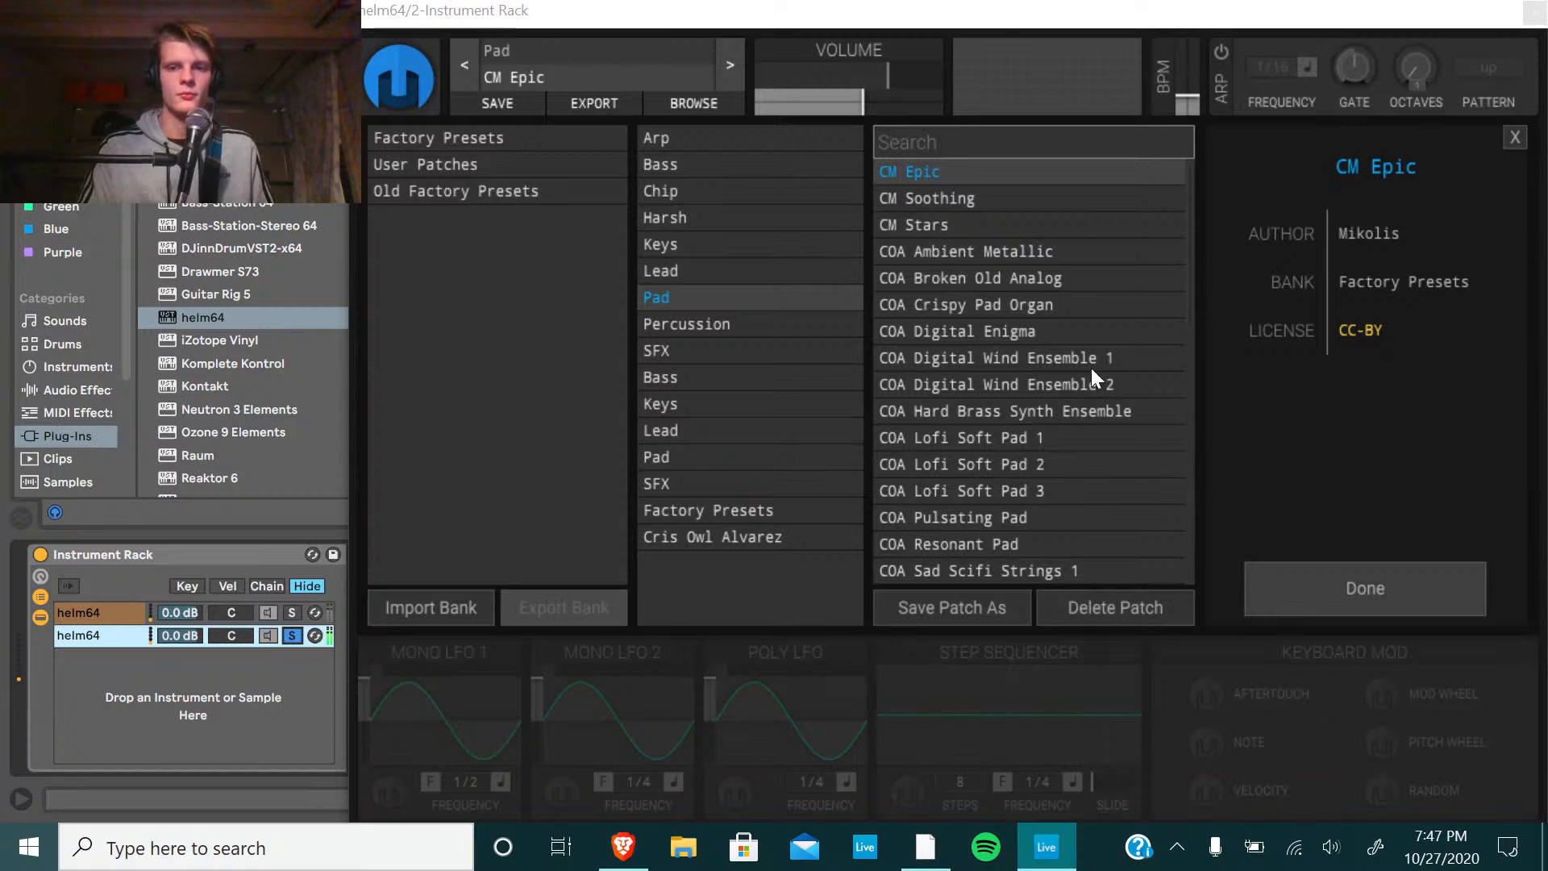
{"action": "left_click", "coordinate": [983, 266]}
{"action": "left_click", "coordinate": [973, 255]}
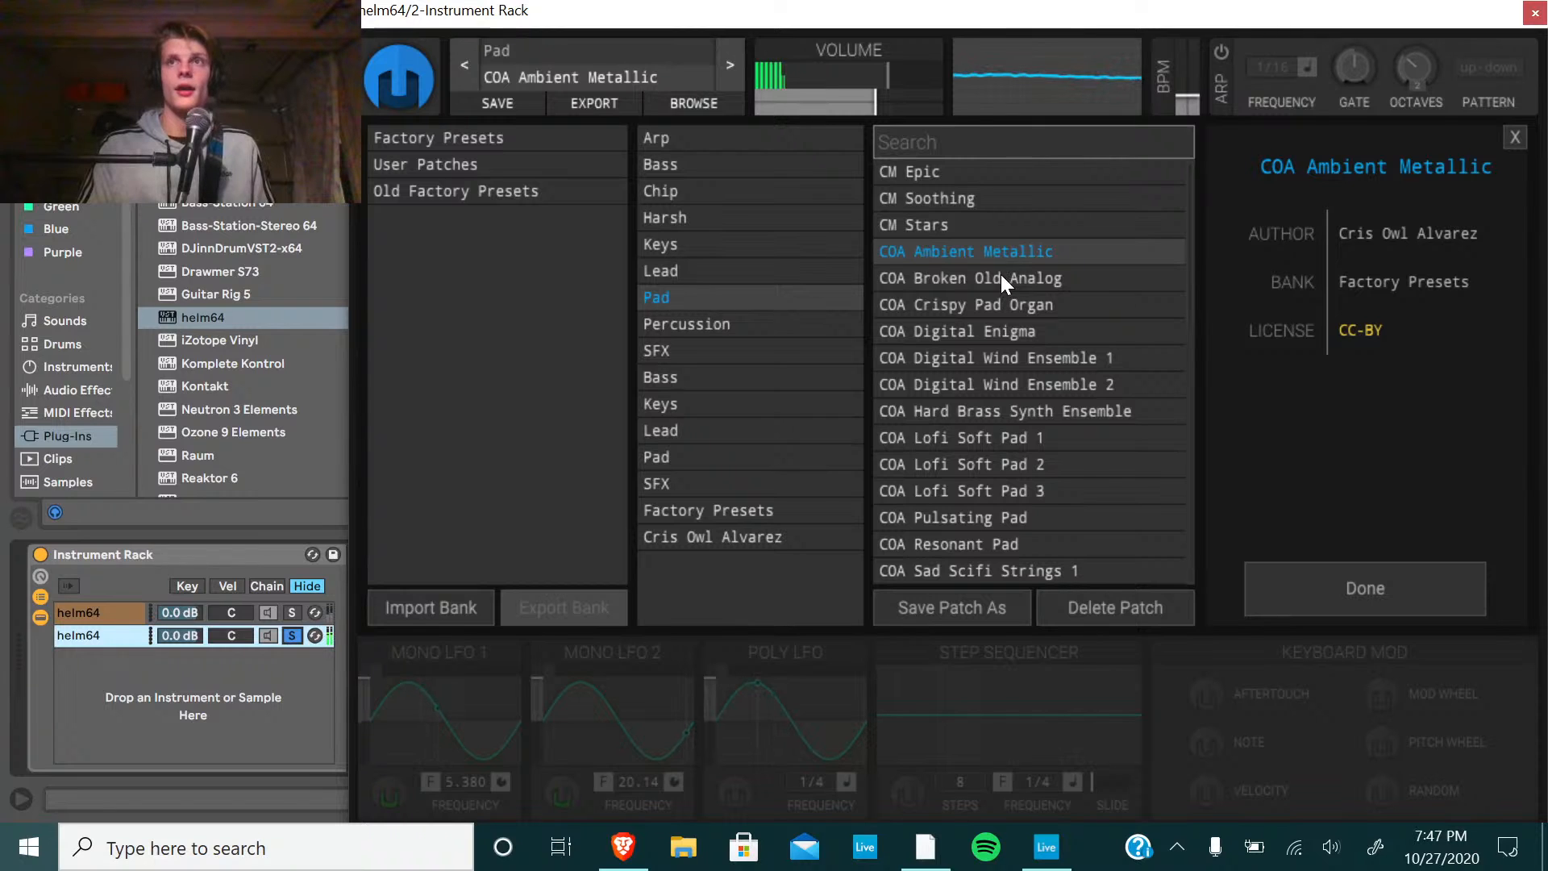
Set the Scarlett 18i8 audio interface's buffer size to 1024 and close its device settings.
{"action": "left_click", "coordinate": [1177, 846]}
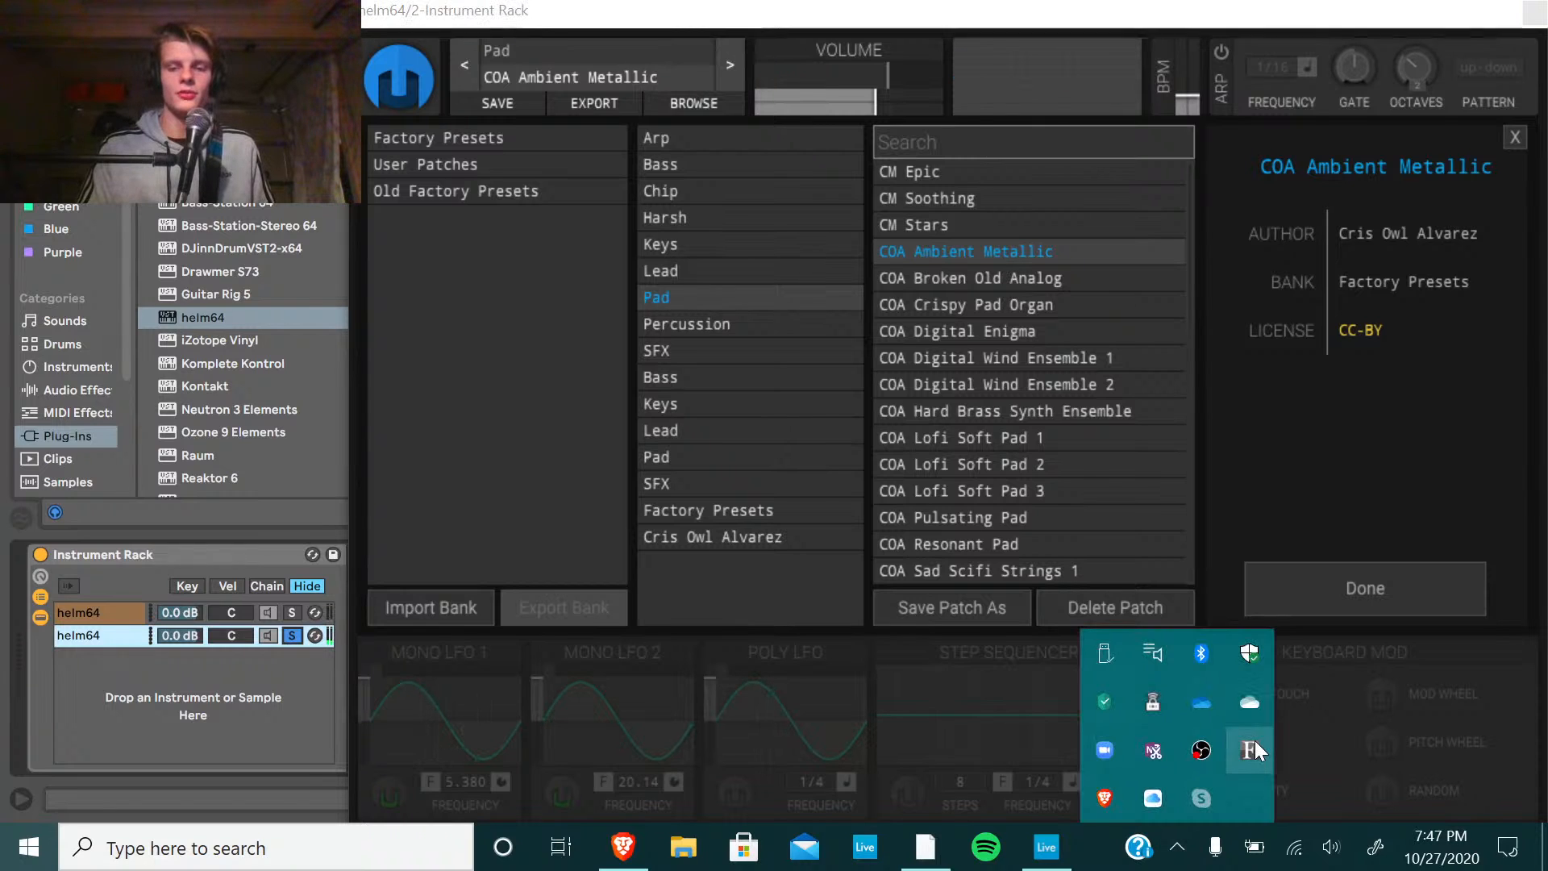
{"action": "right_click", "coordinate": [1255, 742]}
{"action": "left_click", "coordinate": [1334, 617]}
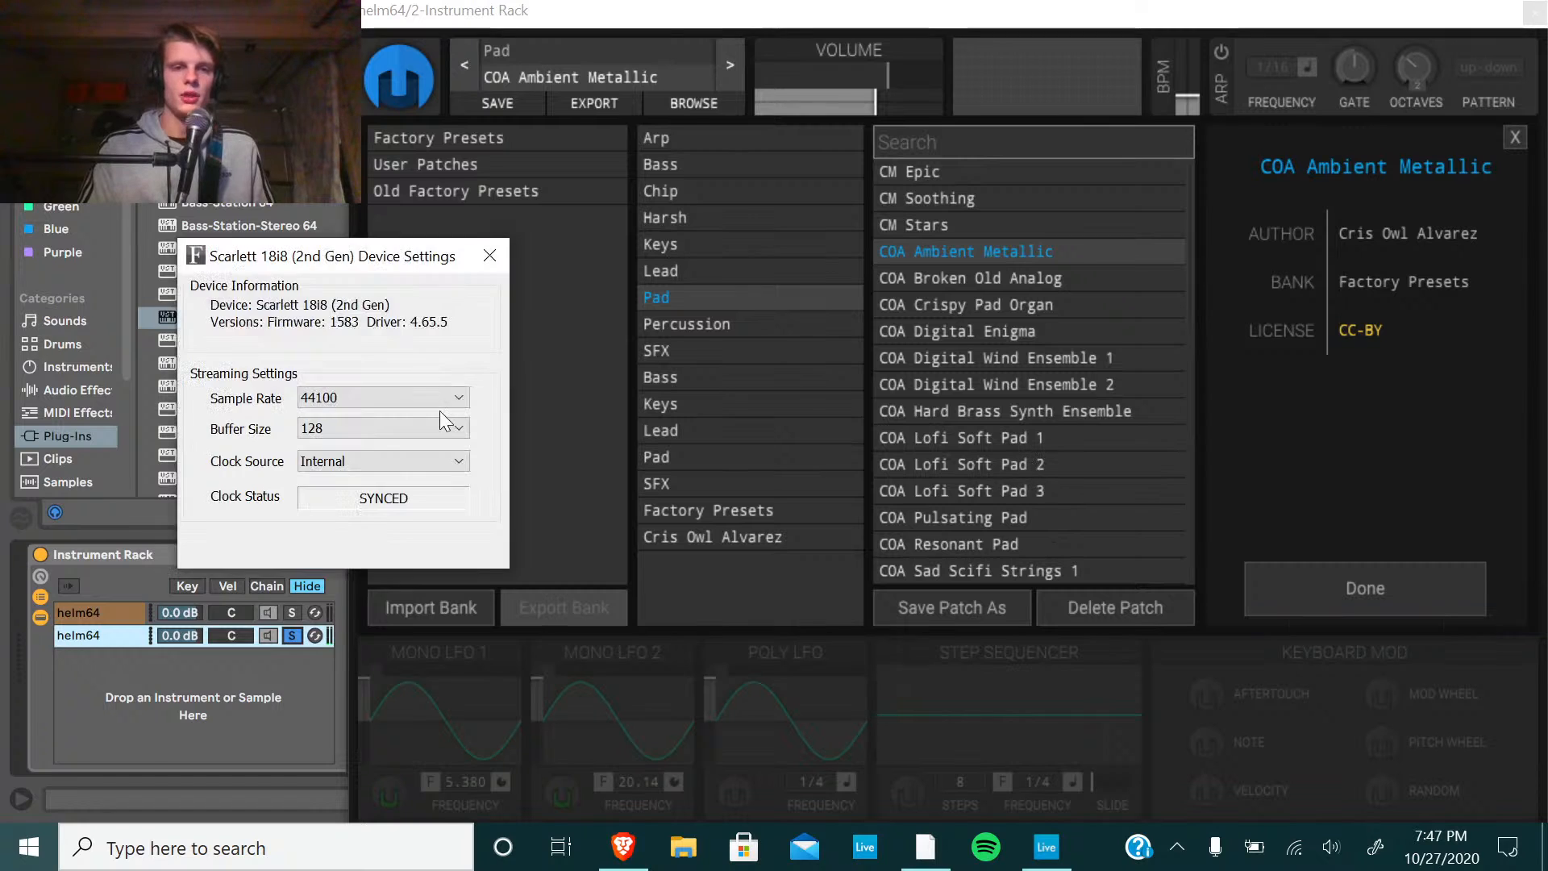
{"action": "left_click", "coordinate": [363, 425]}
{"action": "left_click", "coordinate": [317, 600]}
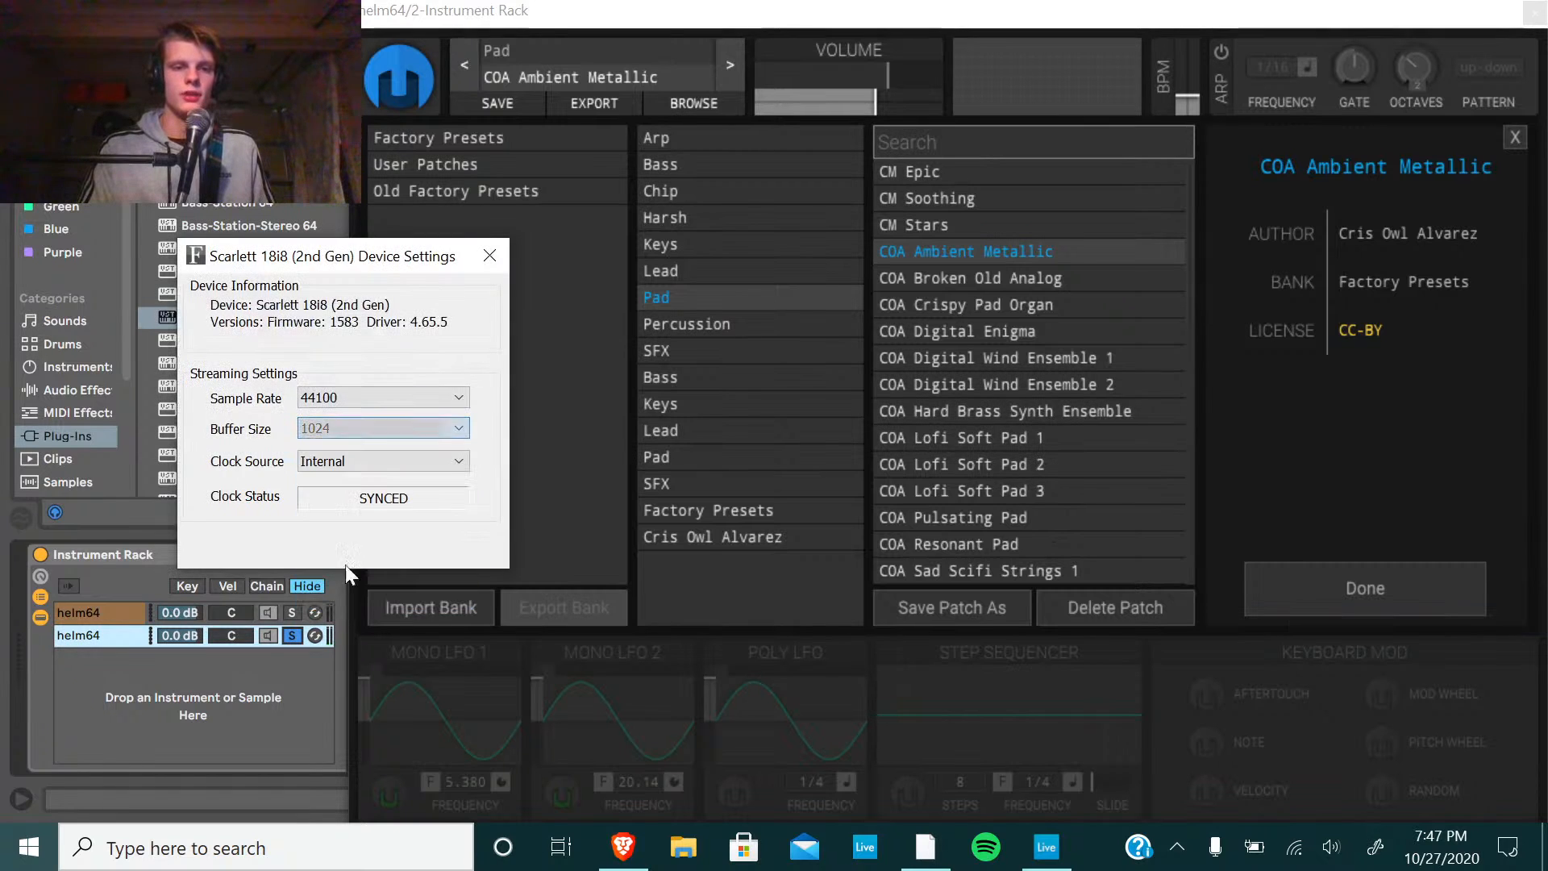
{"action": "left_click", "coordinate": [489, 258]}
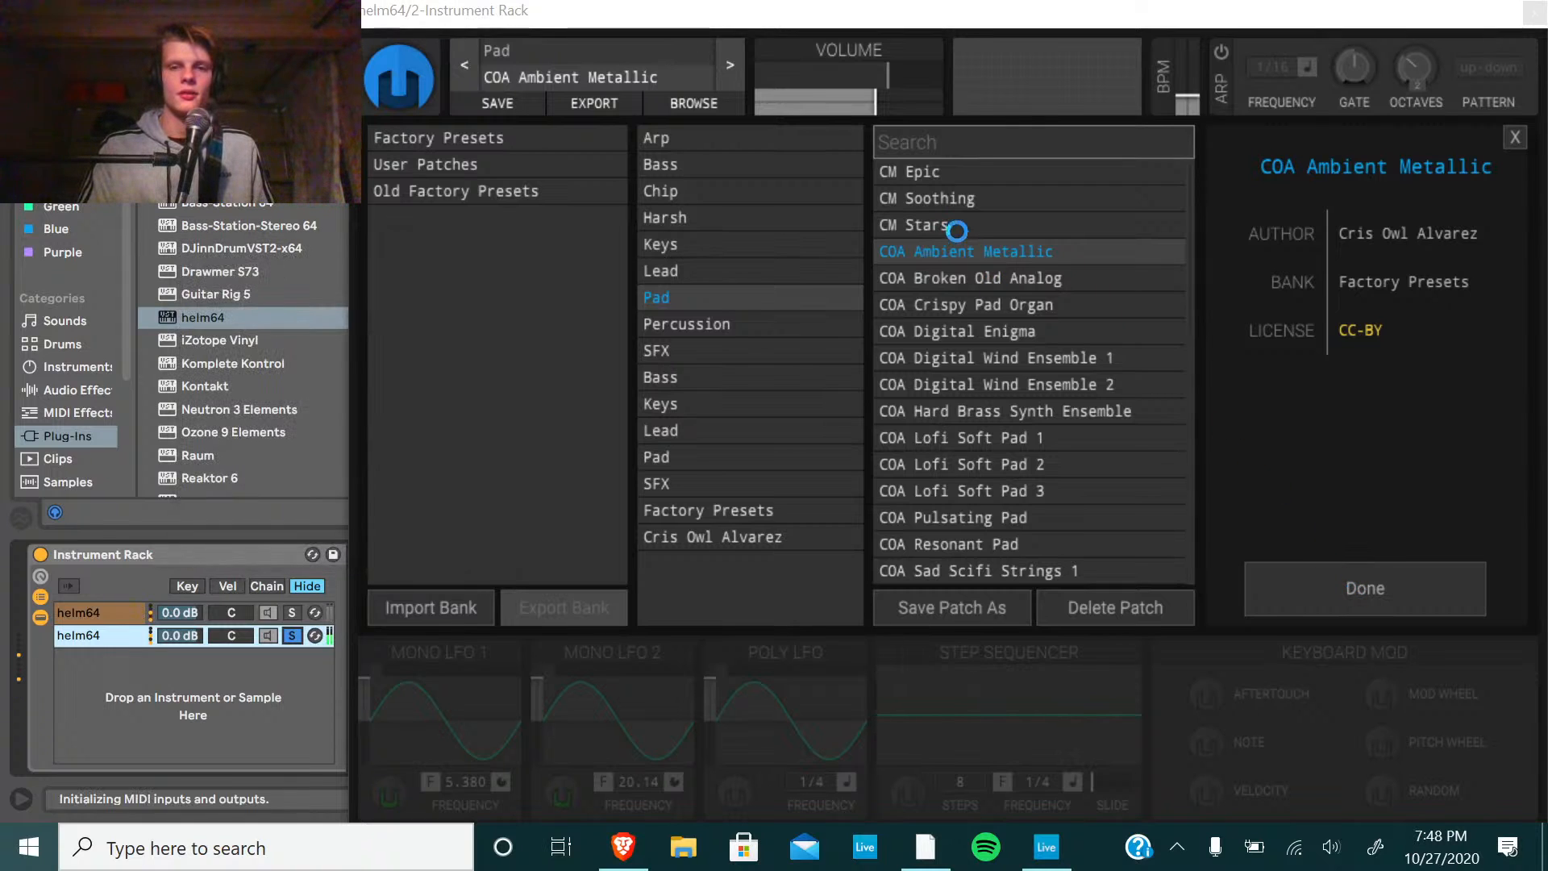
Load the CM Epic Pad patch in the second helm64, leave the patch browser and hide the plug-in window.
{"action": "left_click", "coordinate": [941, 173]}
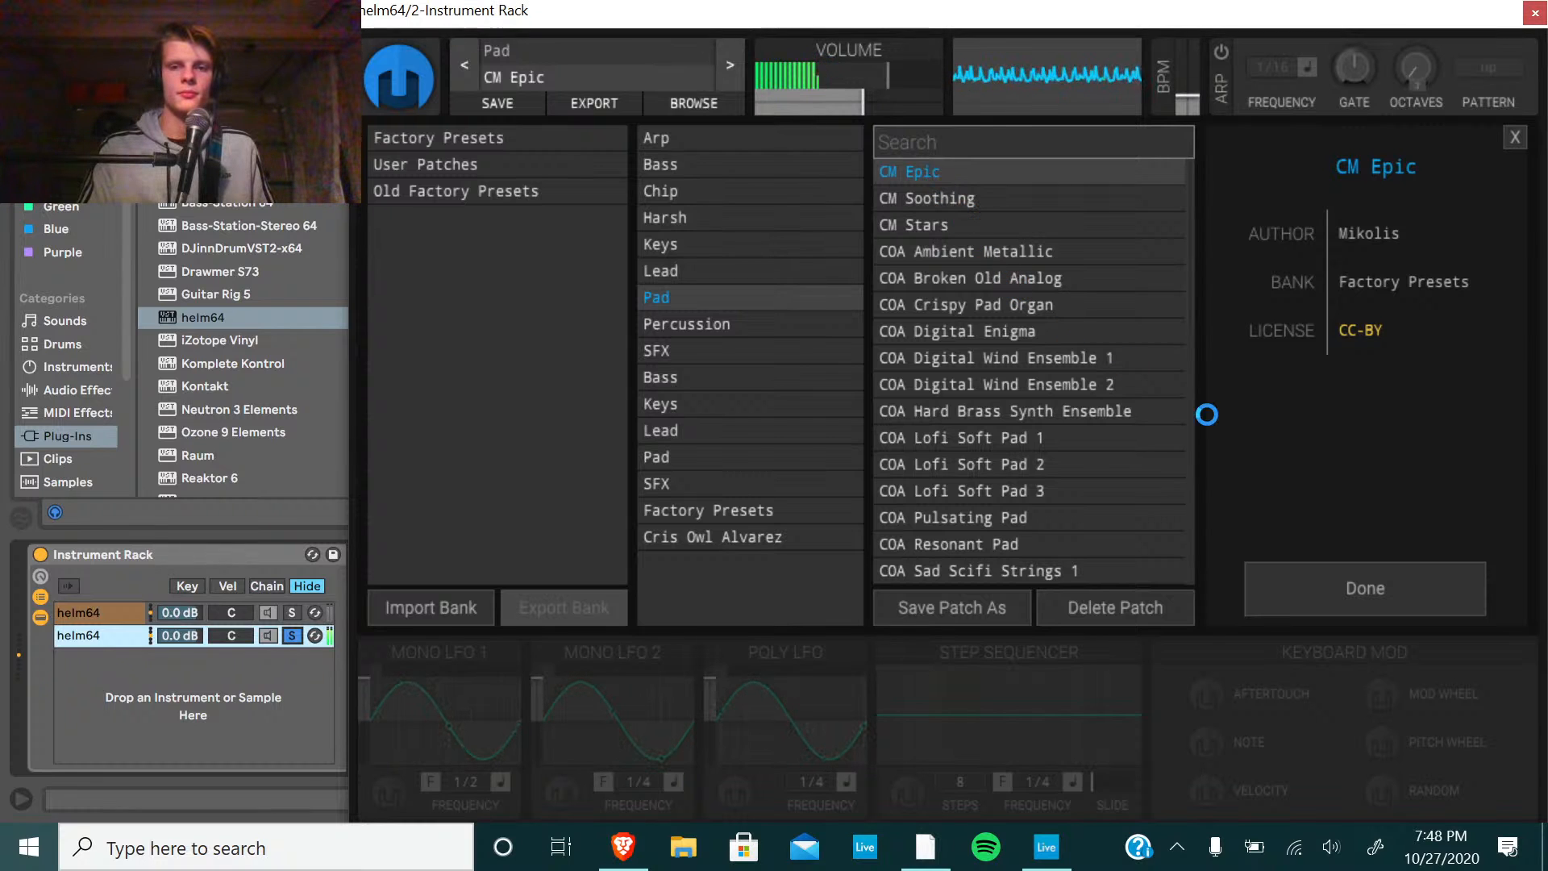
{"action": "left_click", "coordinate": [1245, 341]}
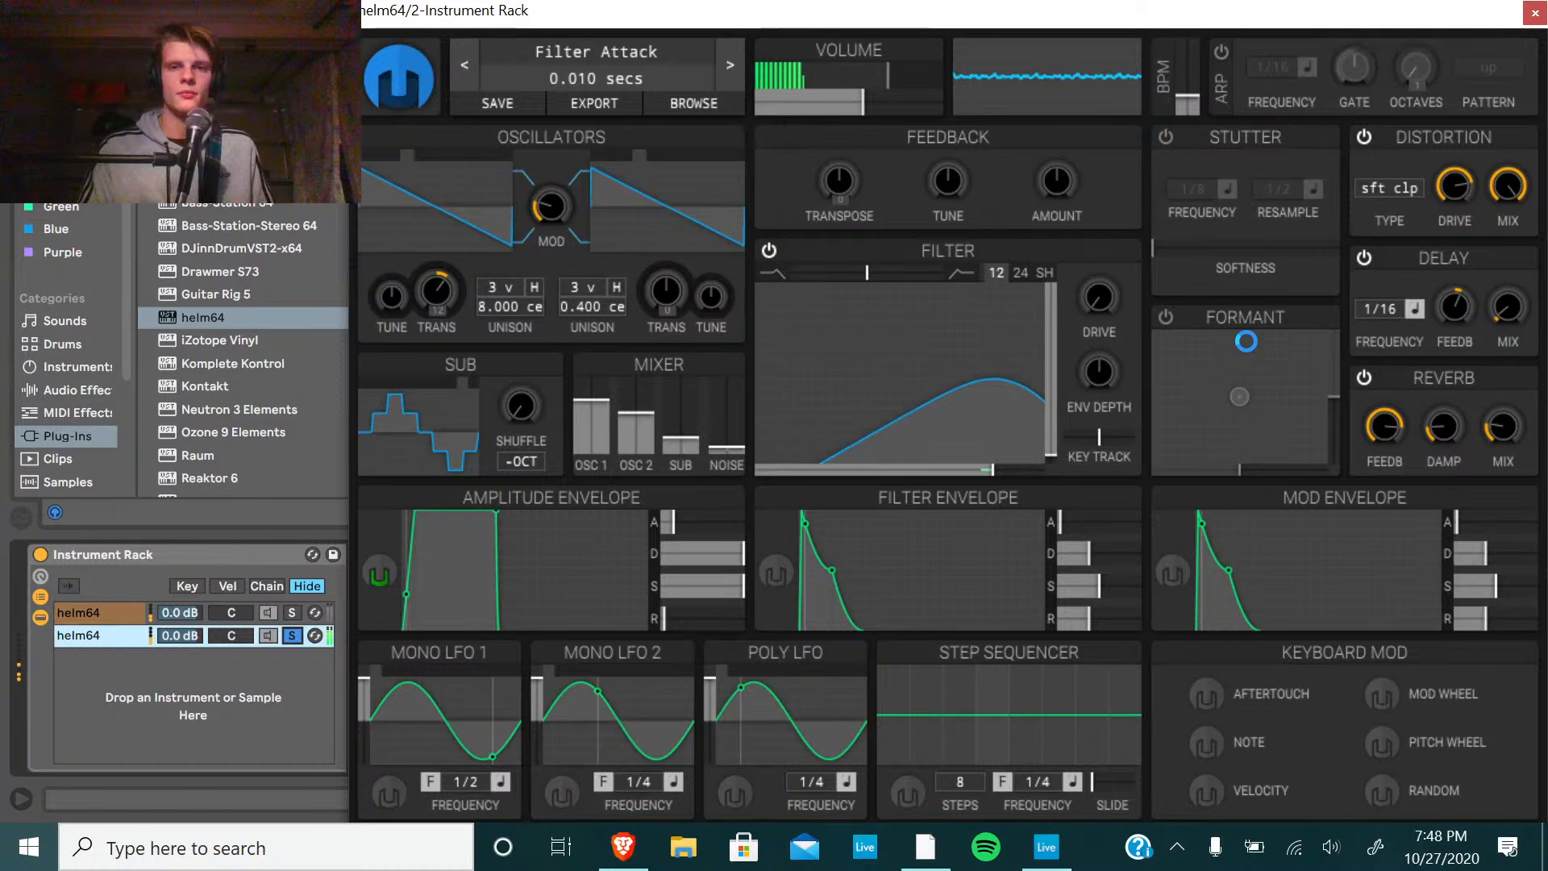
{"action": "key", "text": "ctrl+alt+p"}
Play both helm64 layers with the drums from just before bar 25 and lower the first chain's volume to -5.0 dB.
{"action": "left_click", "coordinate": [685, 284]}
{"action": "key", "text": "space"}
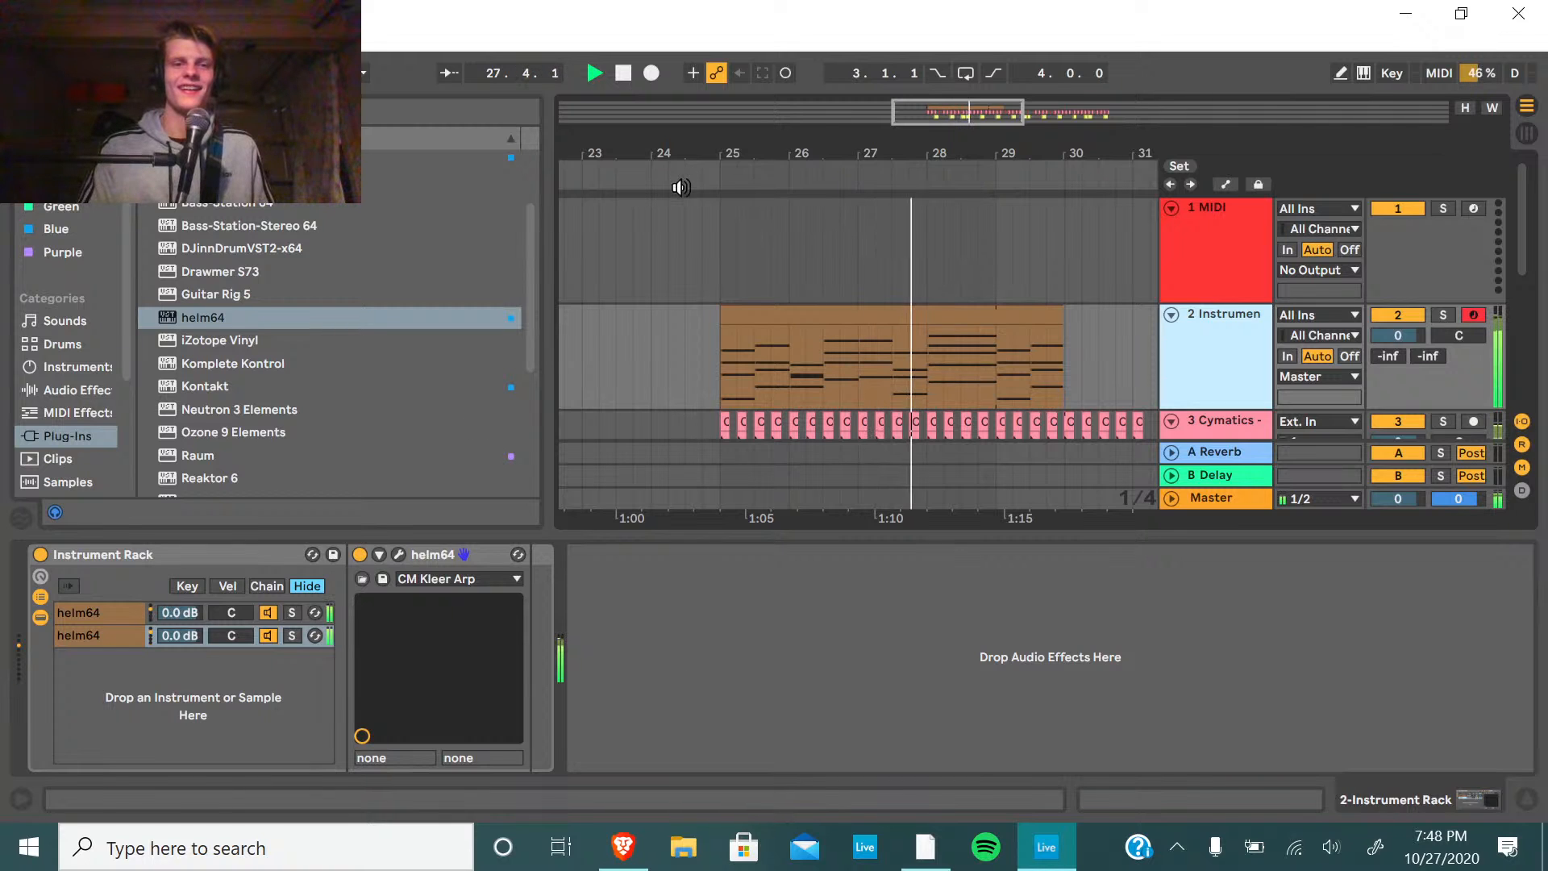
{"action": "left_click_drag", "start_coordinate": [196, 617], "coordinate": [129, 616]}
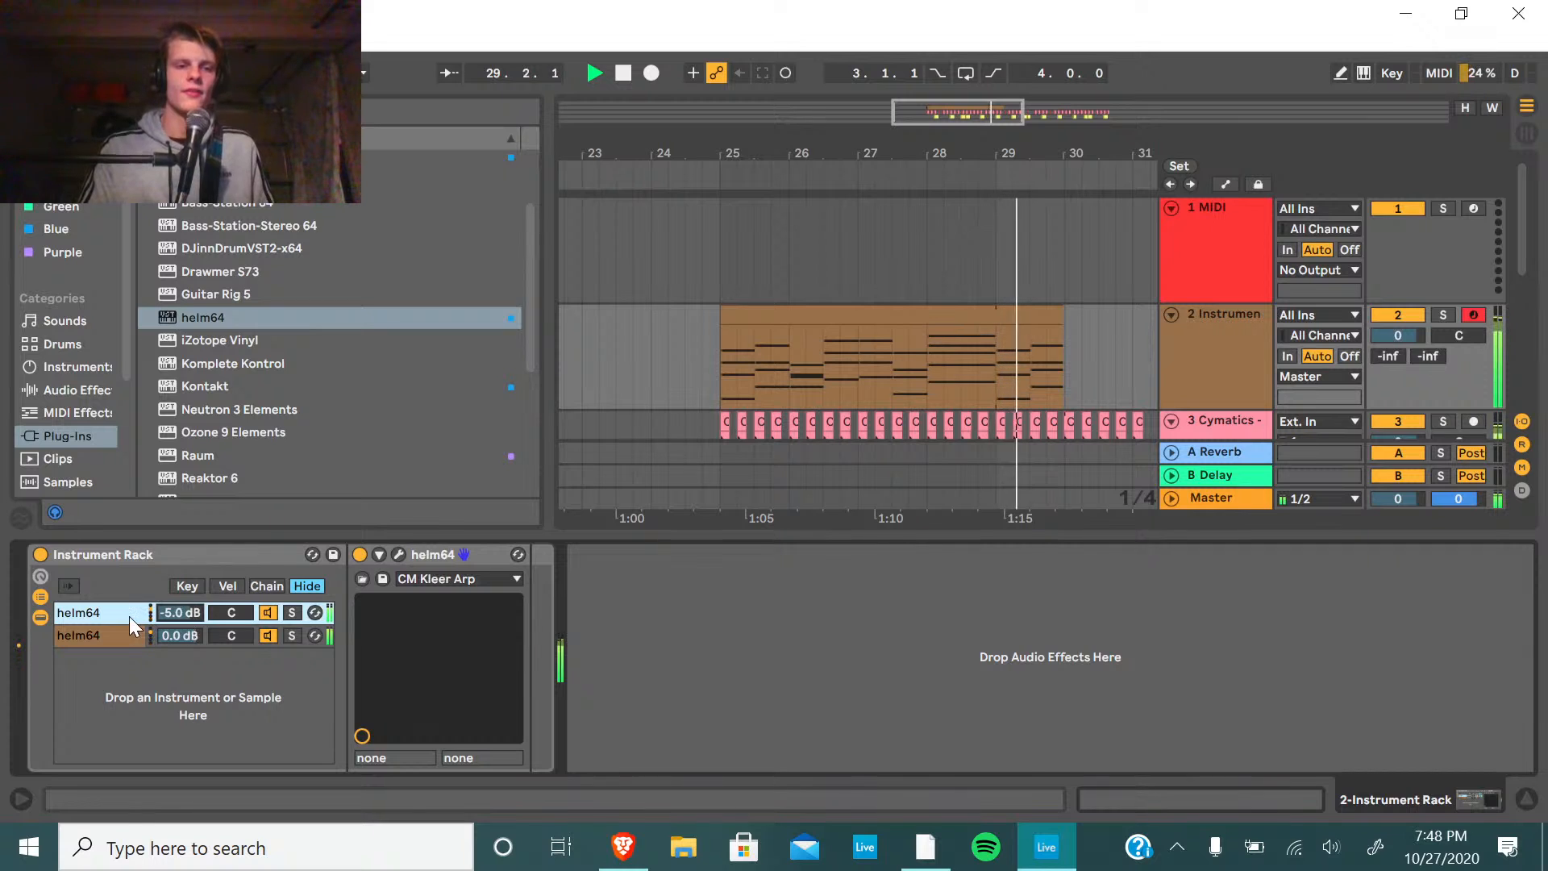
{"action": "left_click", "coordinate": [520, 555]}
{"action": "key", "text": "space"}
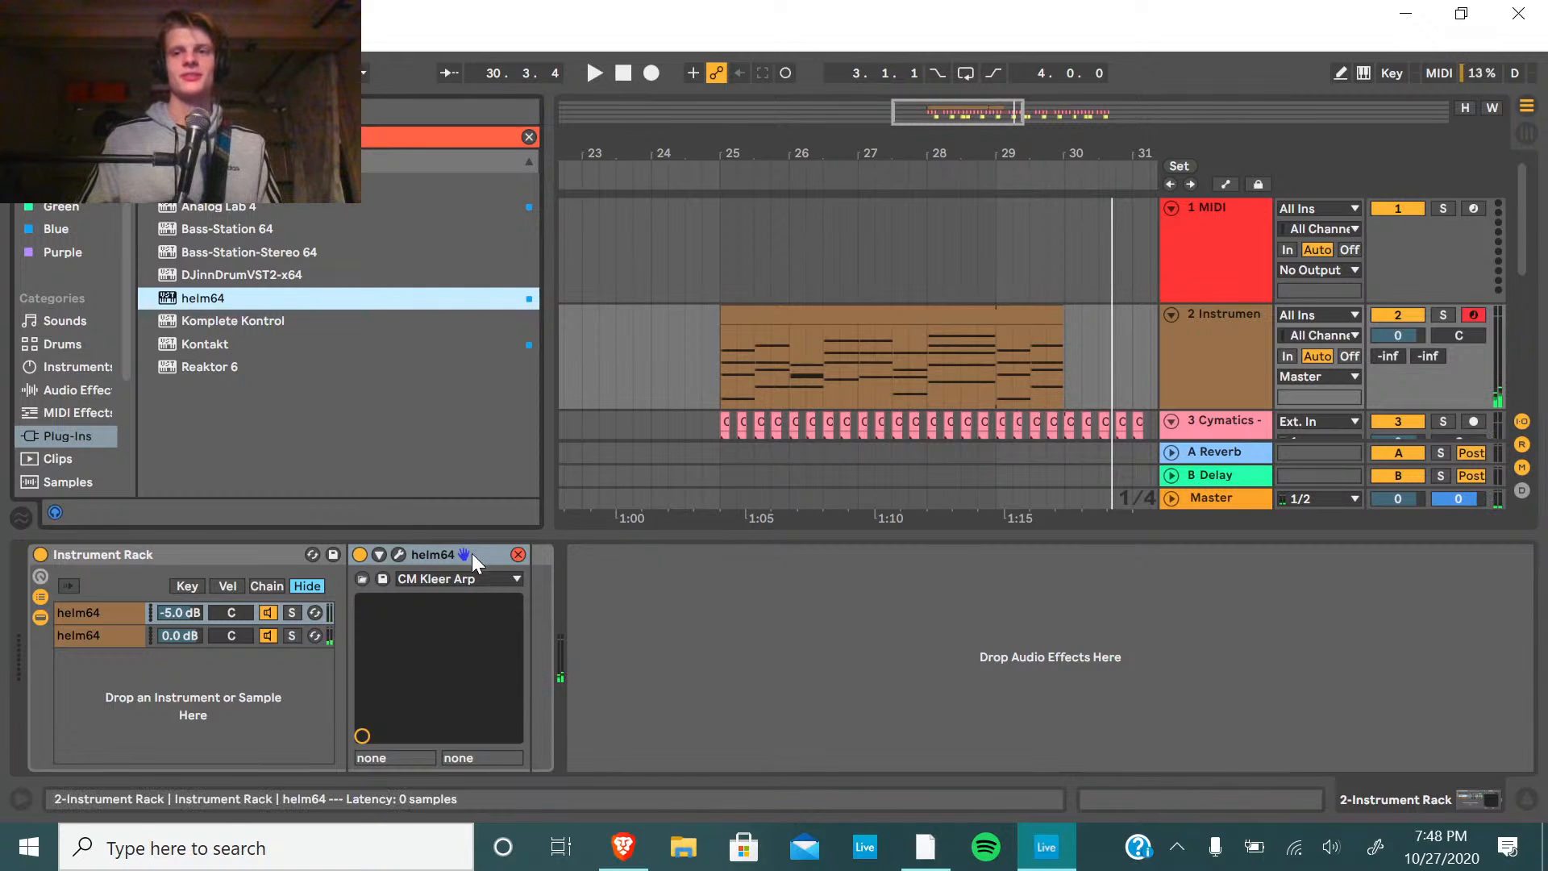
Set the arpeggiator frequency of the first chain's helm64 to 1/32 and close its window.
{"action": "left_click", "coordinate": [398, 555]}
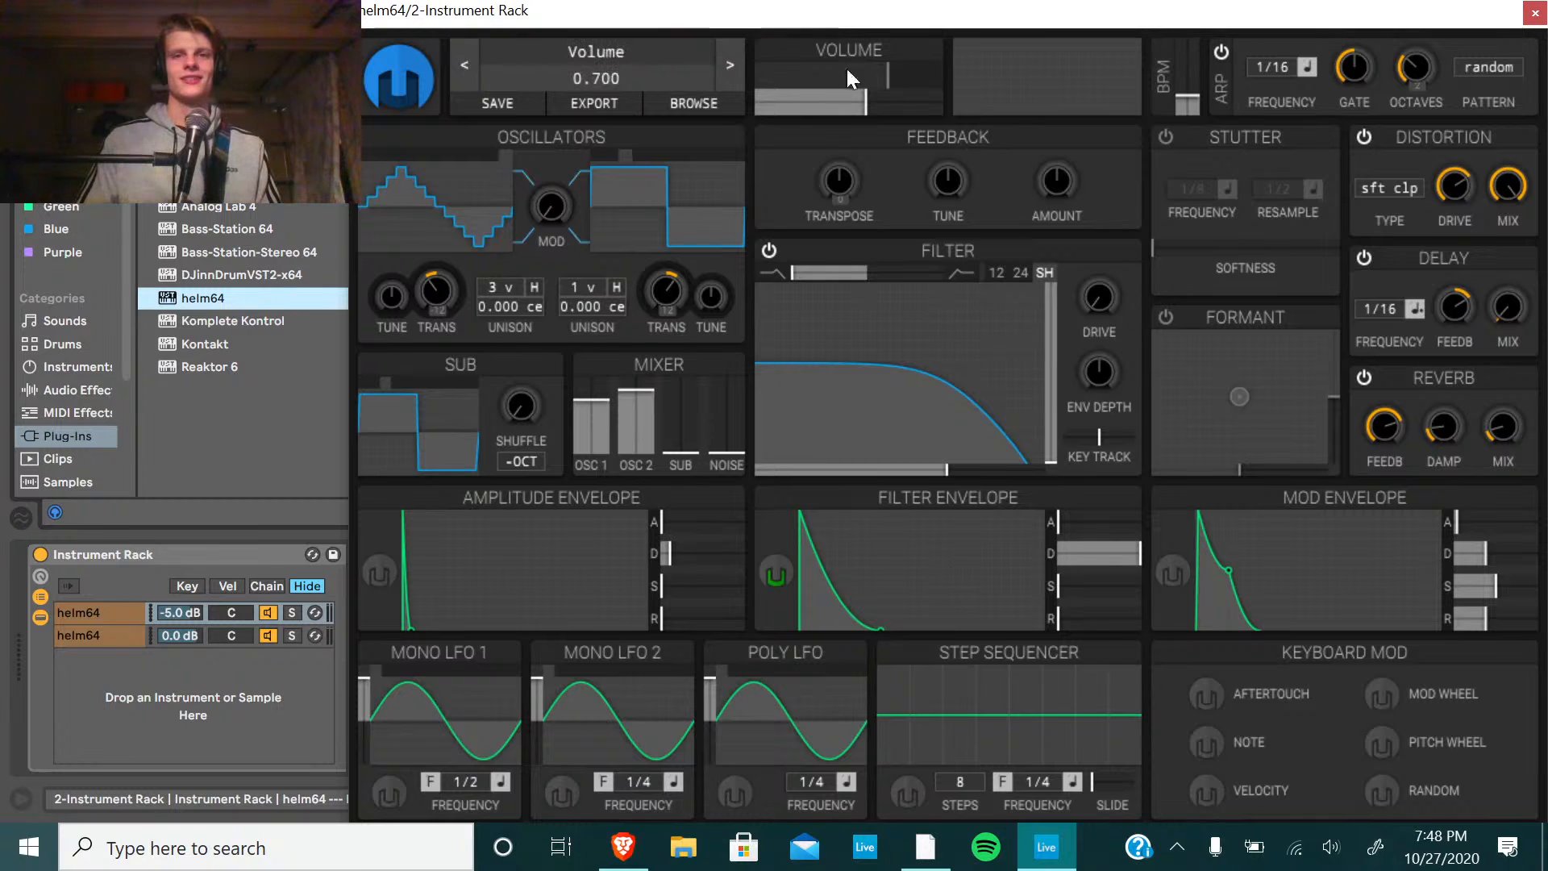
{"action": "left_click_drag", "start_coordinate": [831, 12], "coordinate": [651, 25]}
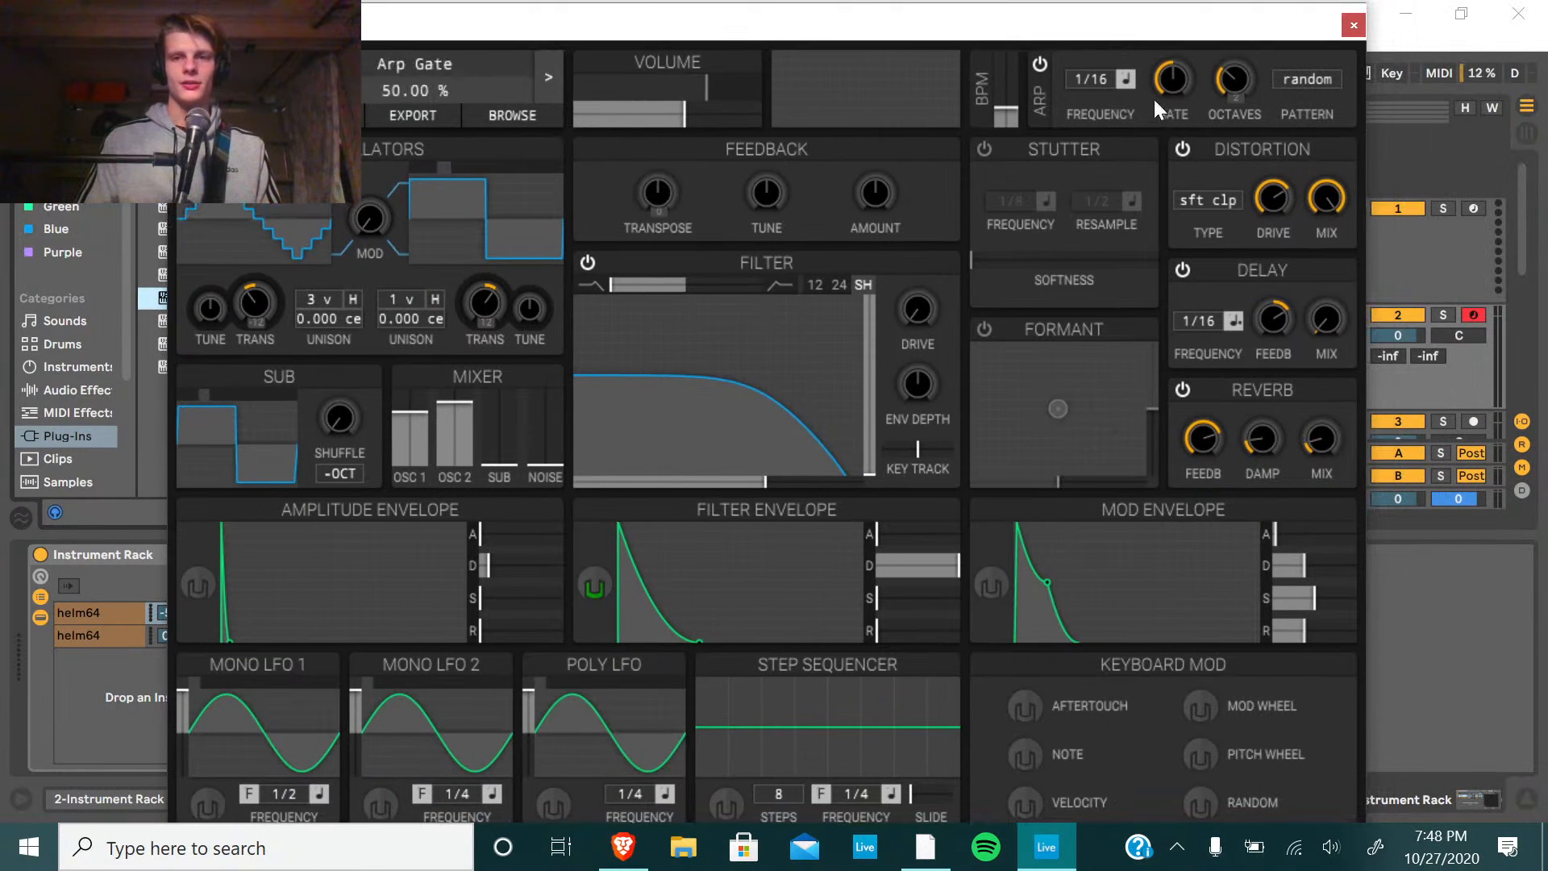
{"action": "scroll", "coordinate": [1097, 79], "scroll_direction": "down", "scroll_amount": 1}
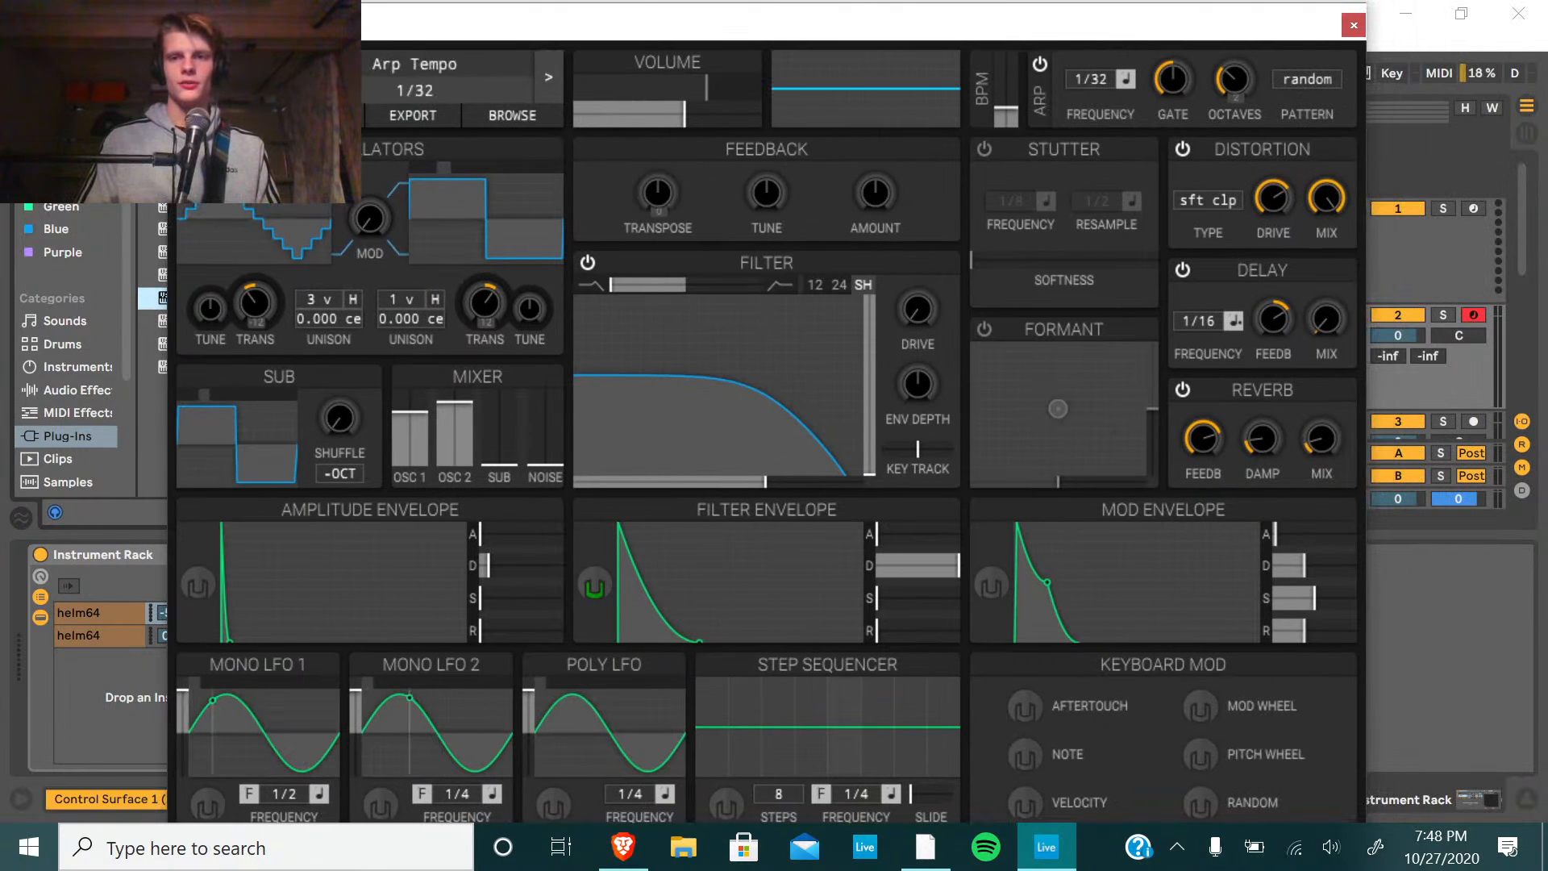
{"action": "left_click", "coordinate": [1353, 27]}
Play the chords from about bar 24 and compare the first helm64 chain soloed against both layers together.
{"action": "left_click", "coordinate": [675, 170]}
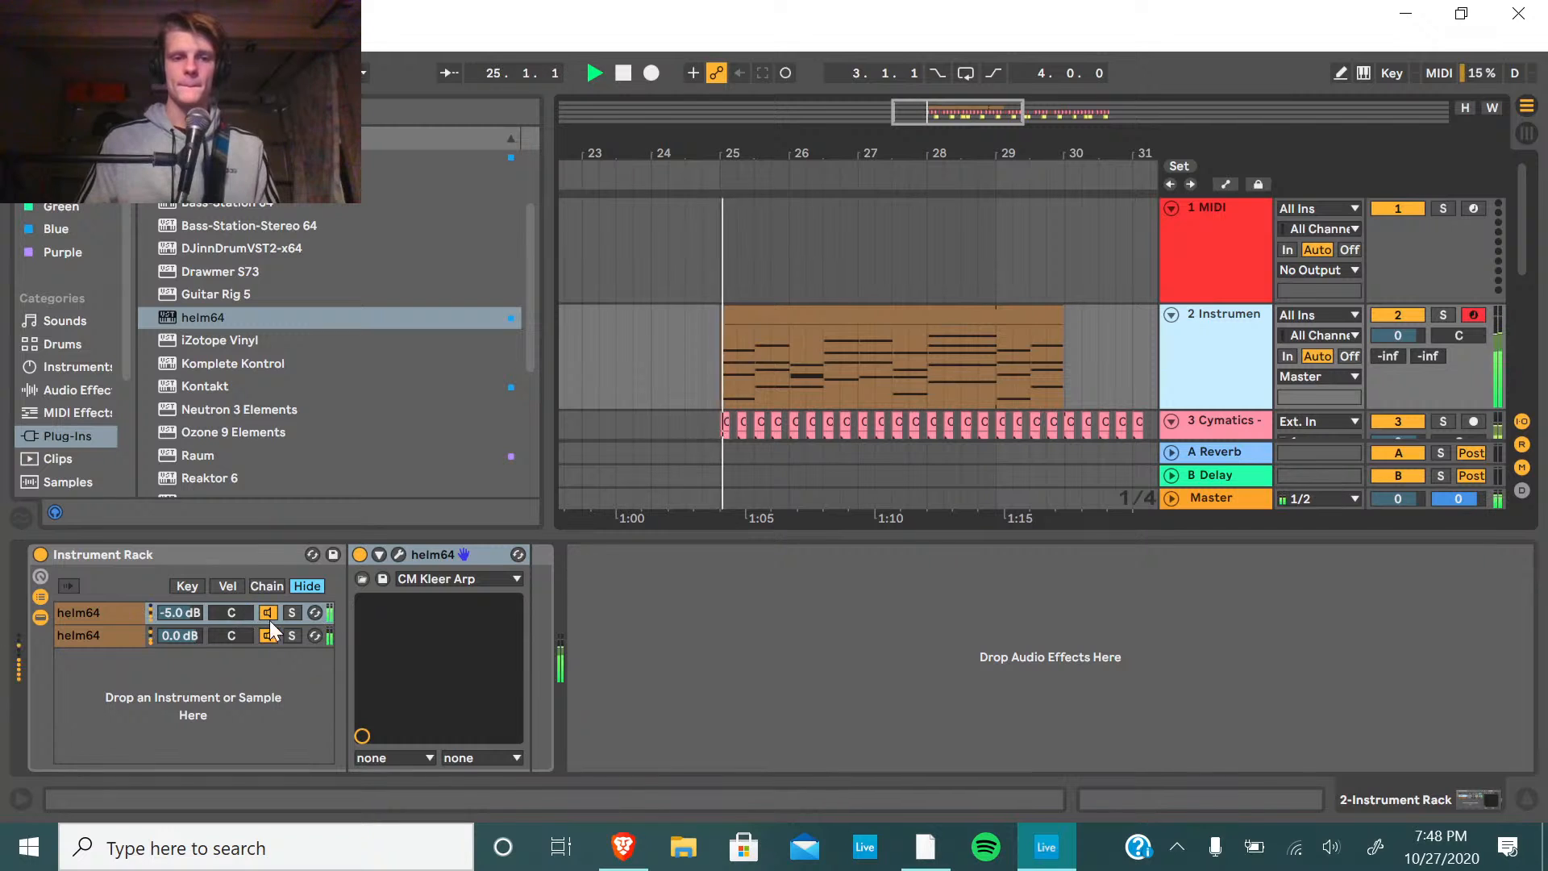
{"action": "left_click", "coordinate": [292, 613]}
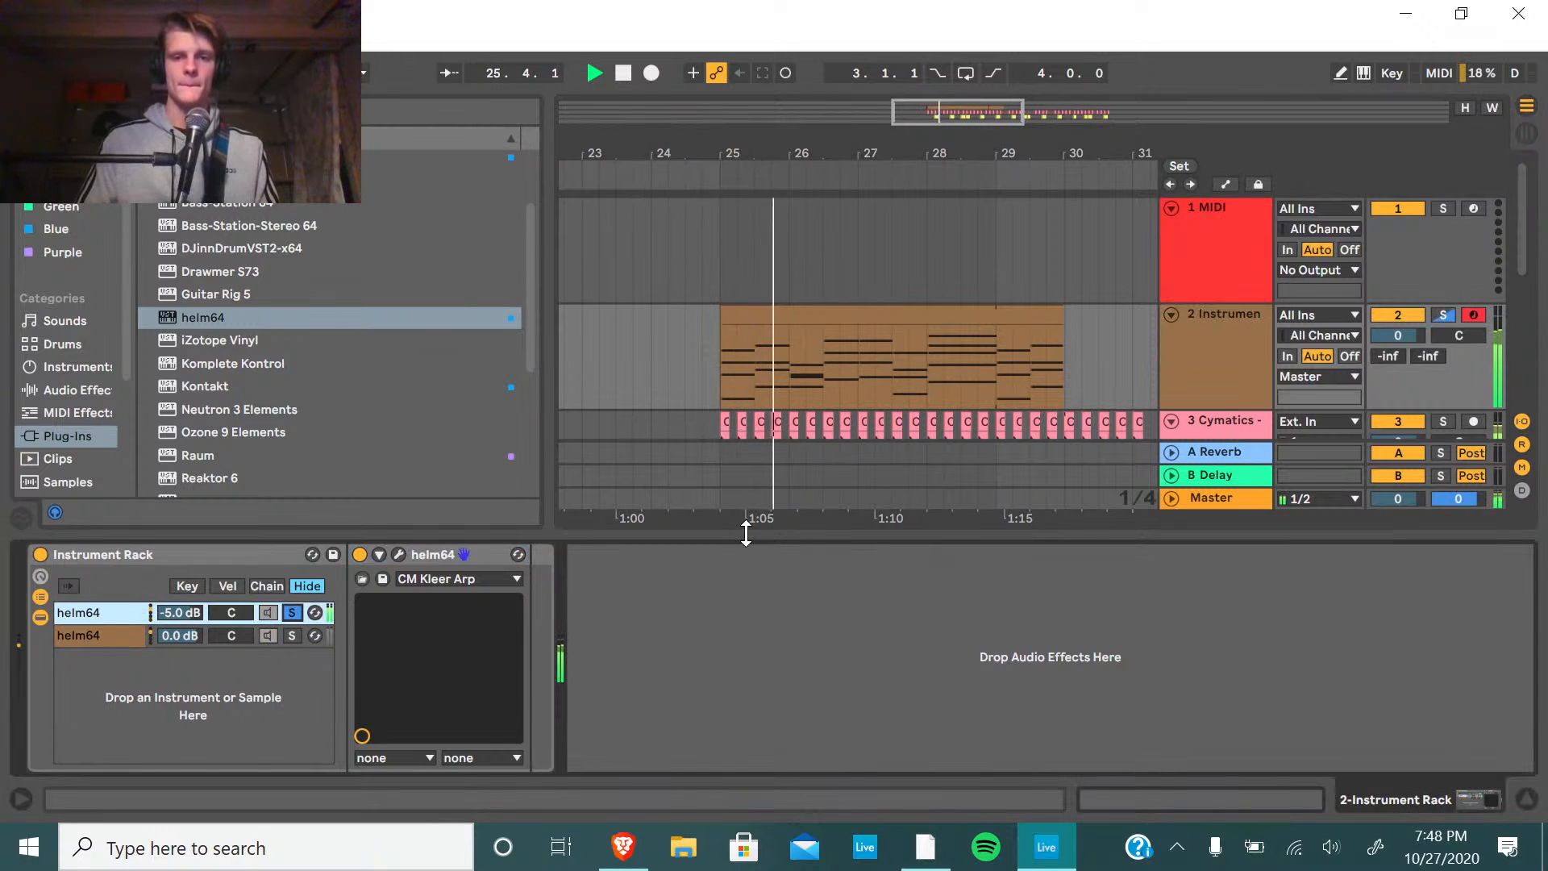
{"action": "left_click", "coordinate": [292, 612]}
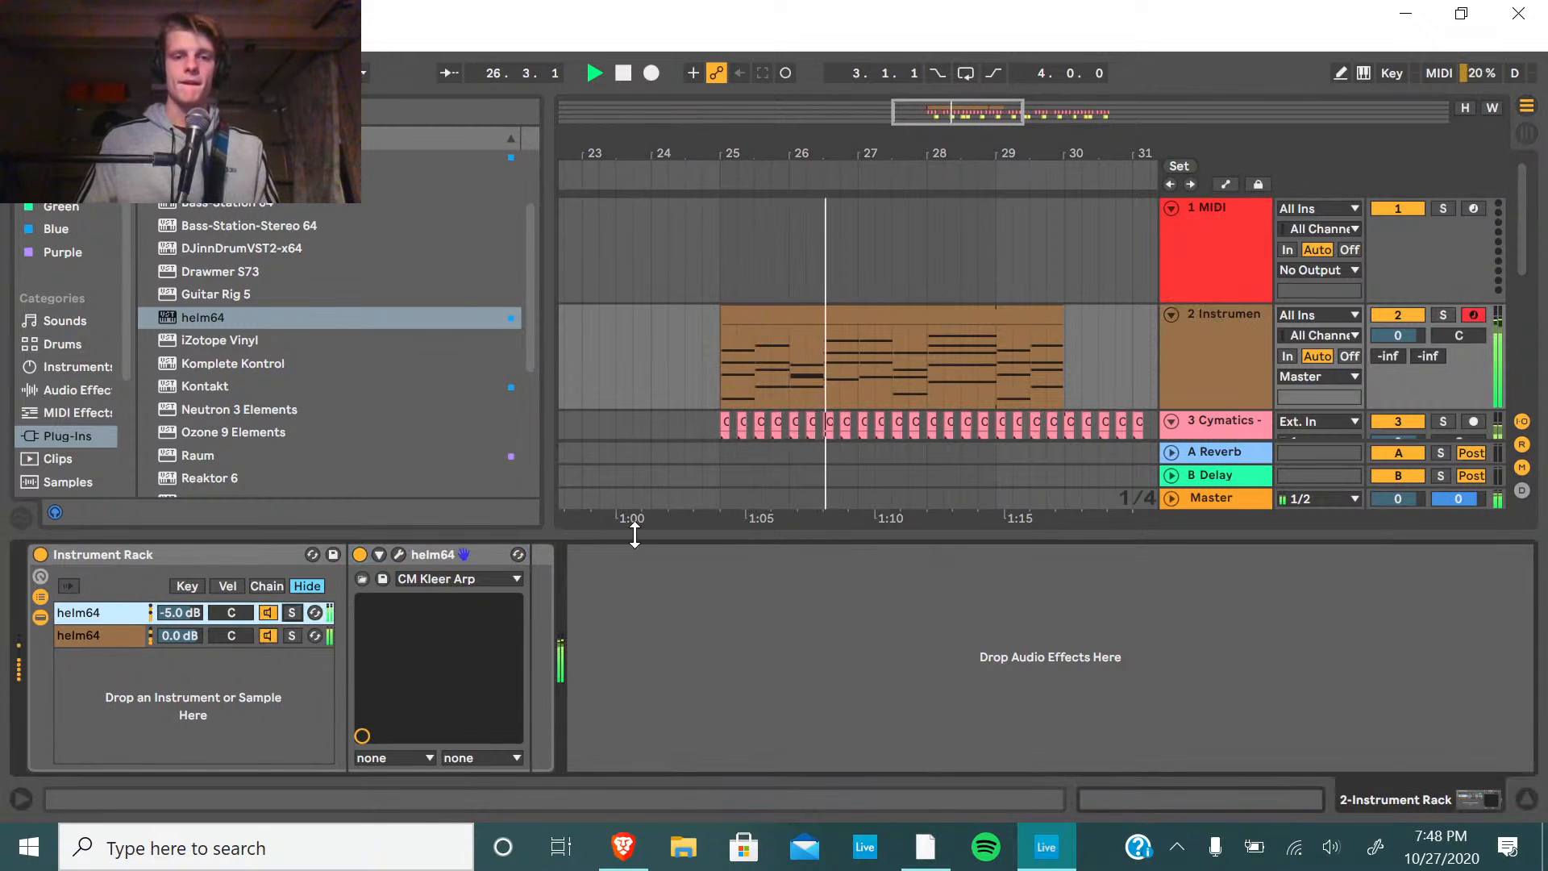
Hide the device view and extend the looped chord clip on track 2 to end at bar 33.
{"action": "key", "text": "ctrl+alt+l"}
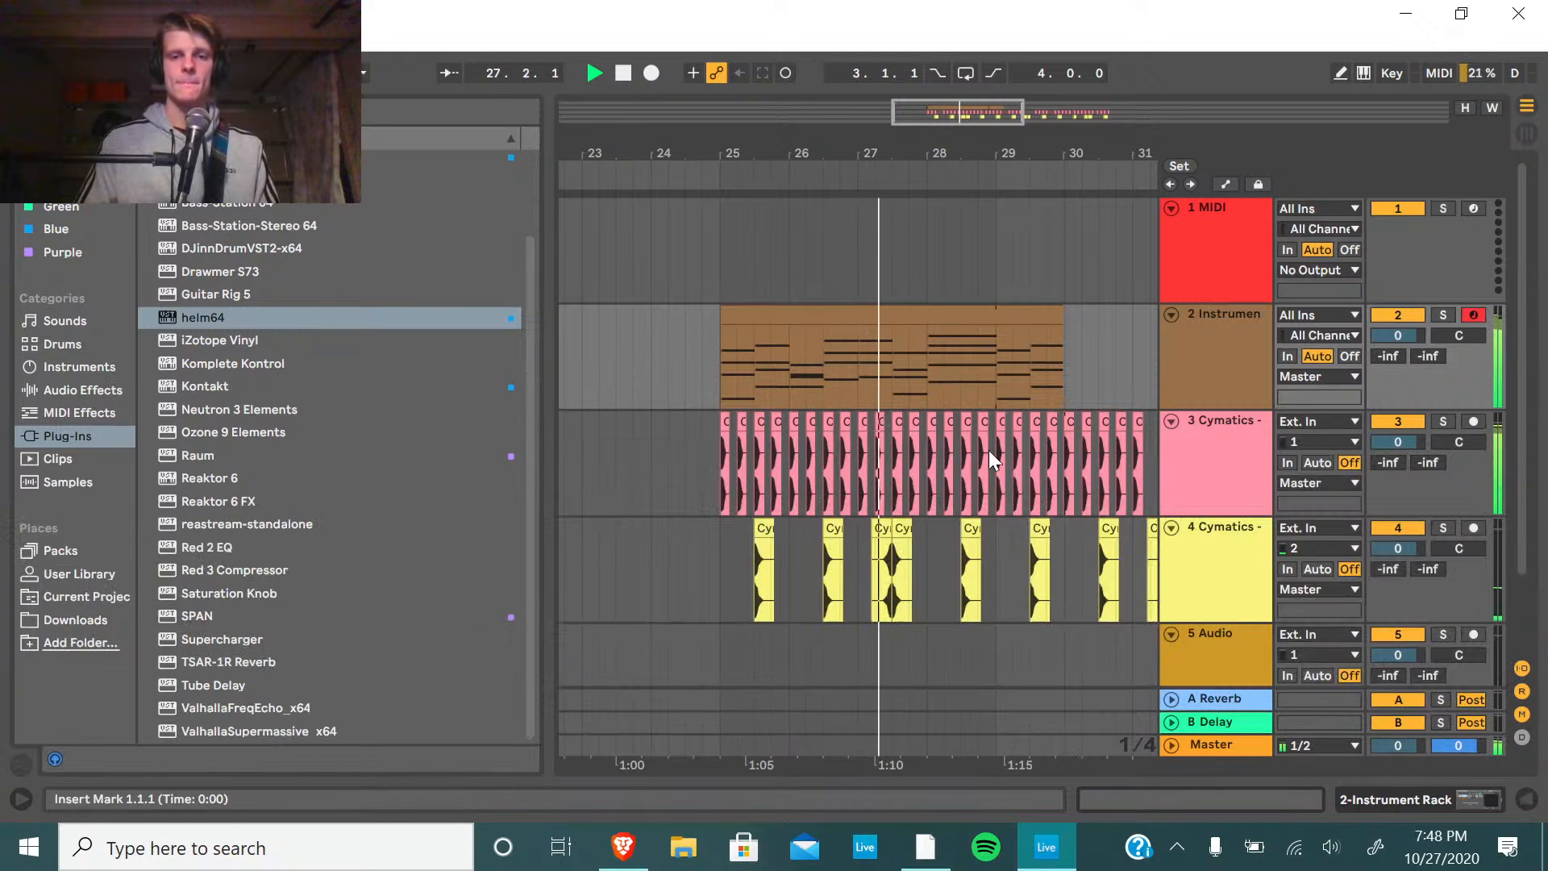
{"action": "left_click_drag", "start_coordinate": [928, 114], "coordinate": [935, 108]}
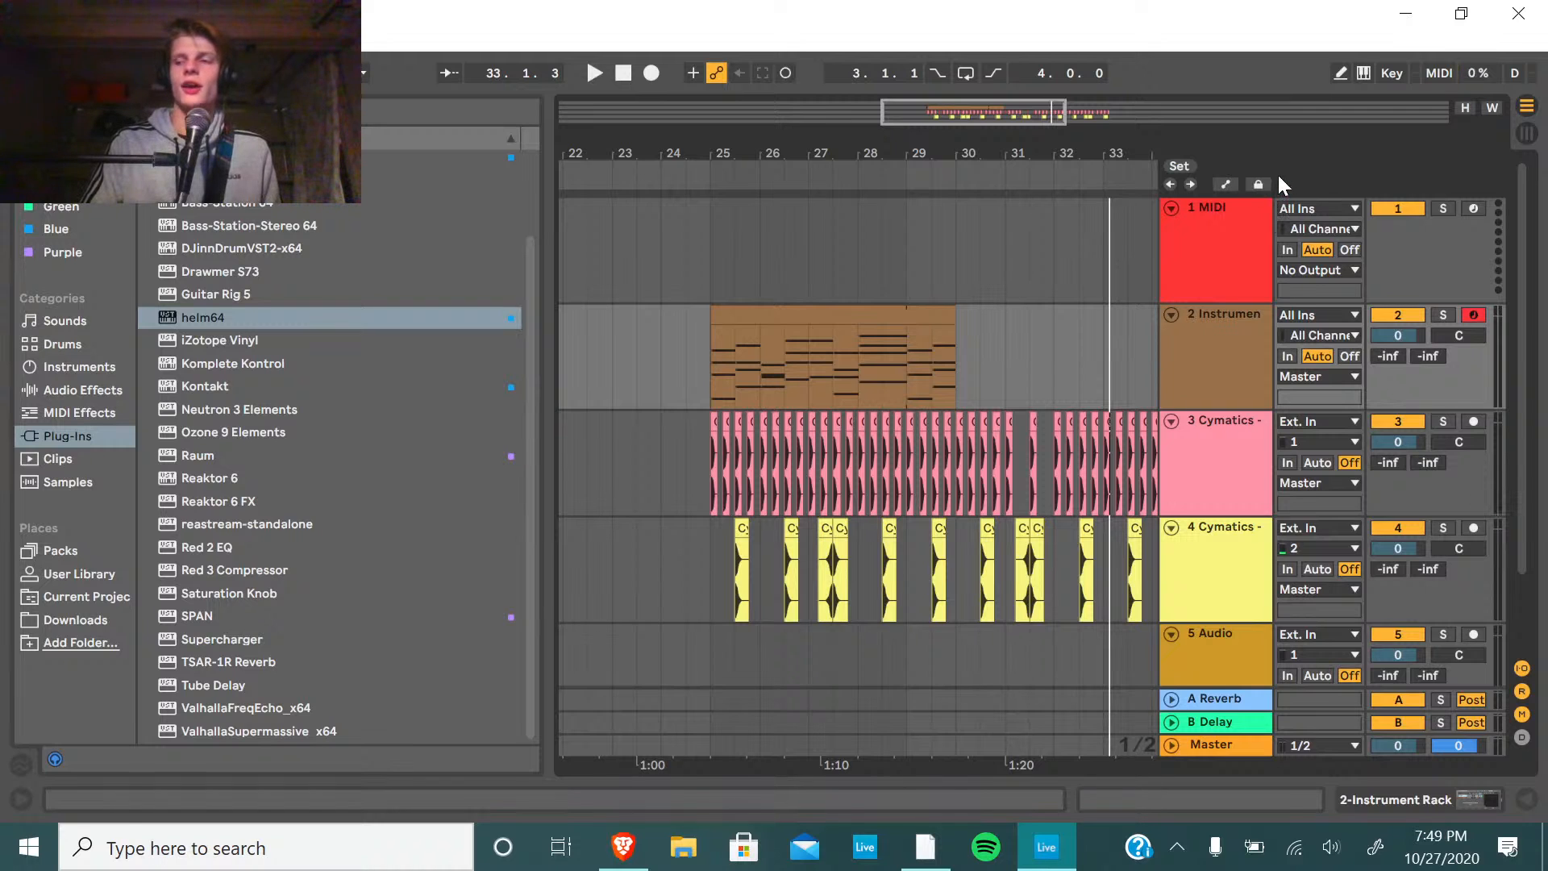
{"action": "left_click_drag", "start_coordinate": [958, 329], "coordinate": [1066, 340]}
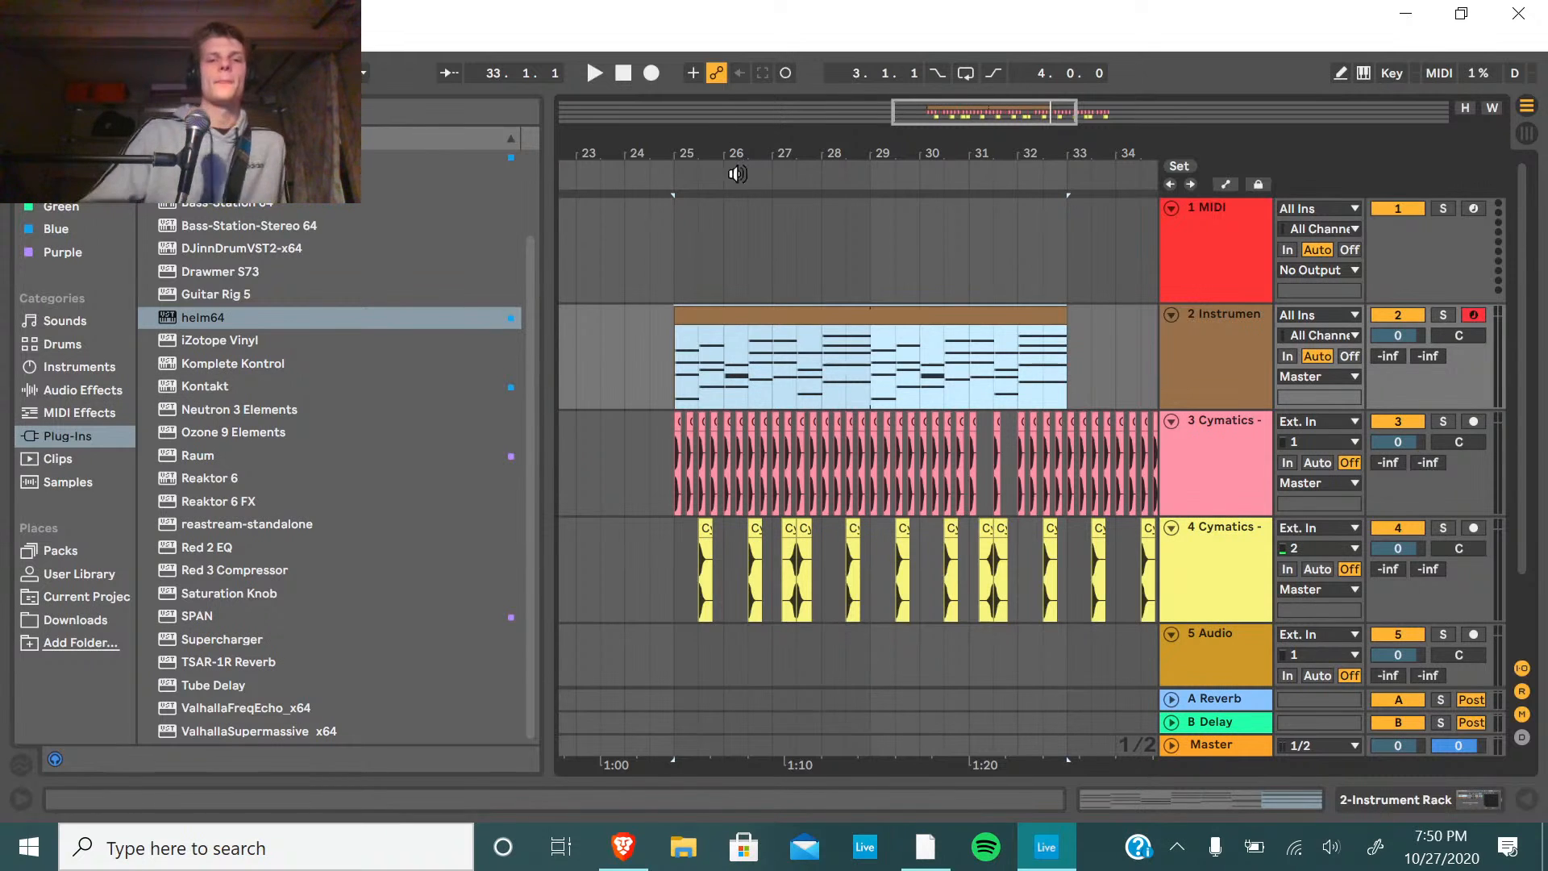
Play the extended chord clip with the drums from bar 24 and stop playback.
{"action": "scroll", "coordinate": [665, 242], "scroll_direction": "down", "scroll_amount": 3}
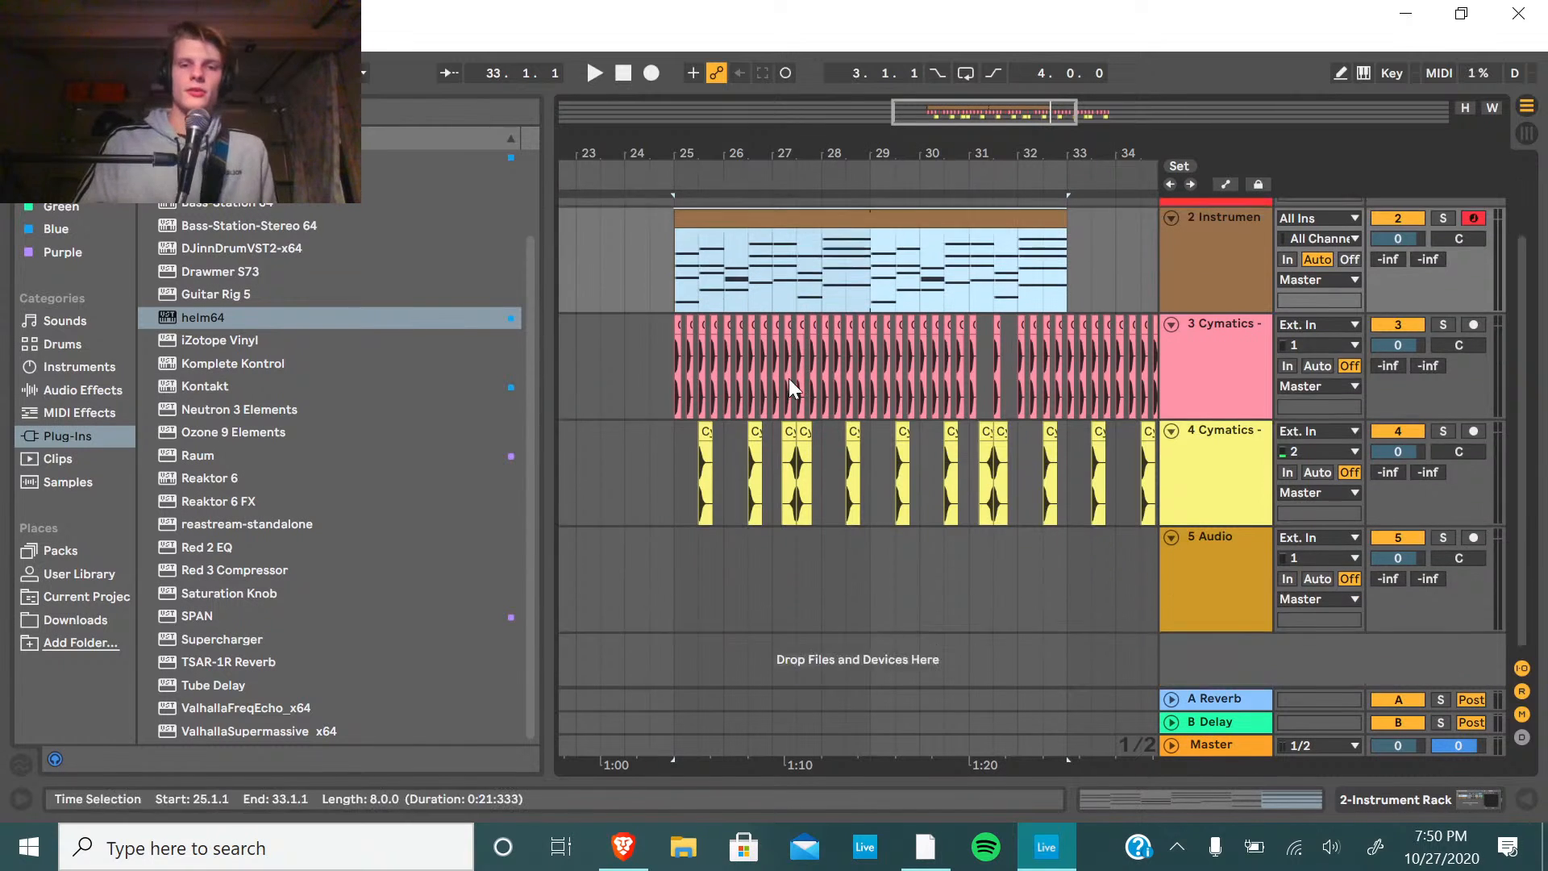
{"action": "scroll", "coordinate": [665, 241], "scroll_direction": "up", "scroll_amount": 3}
{"action": "left_click", "coordinate": [638, 171]}
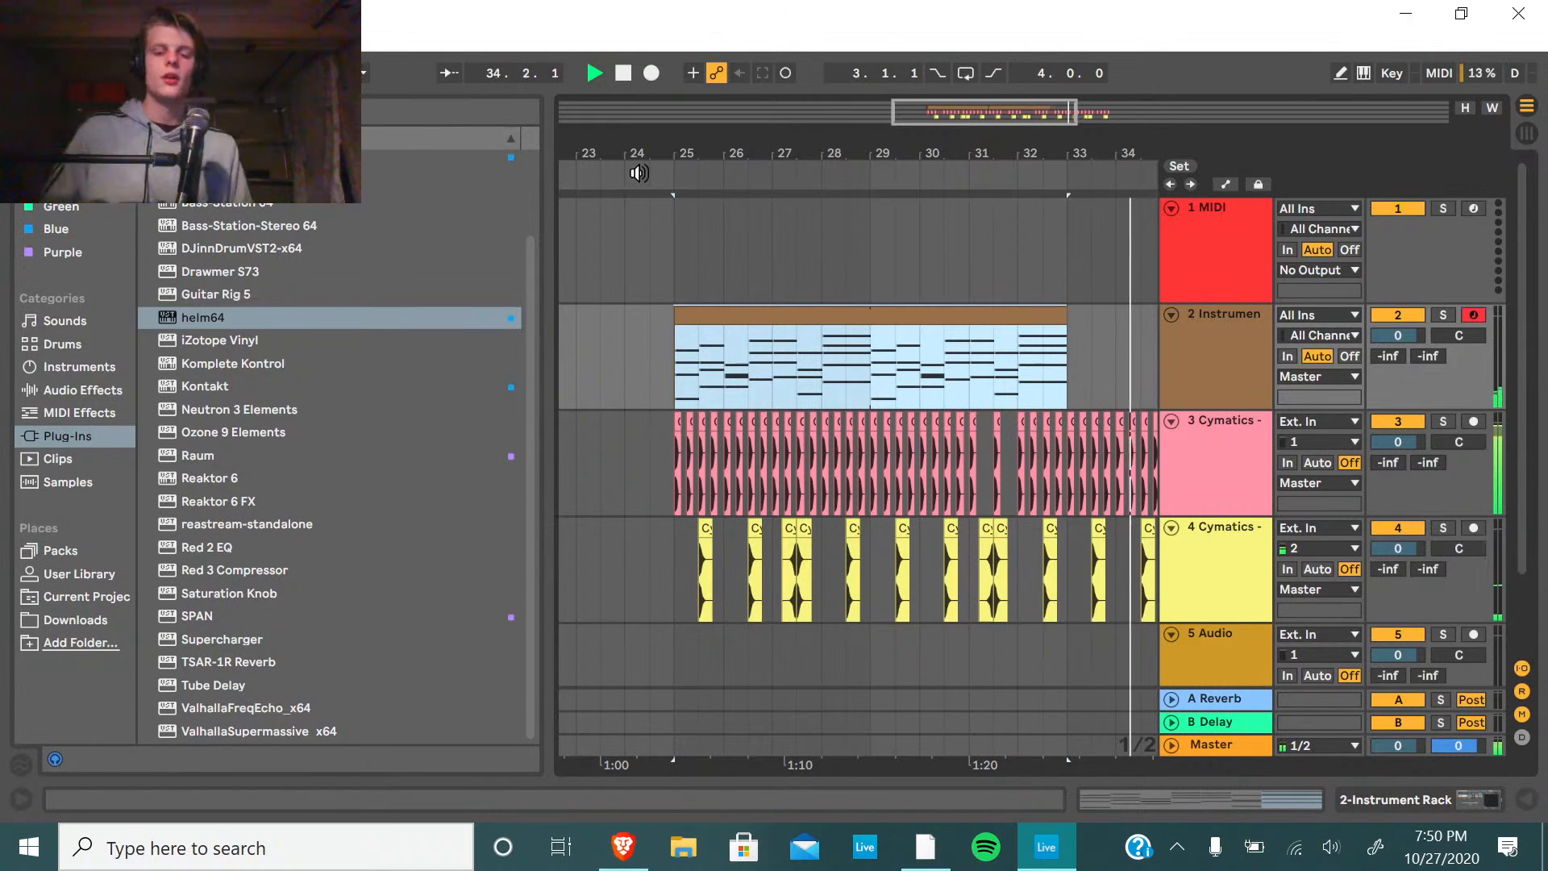
{"action": "key", "text": "space"}
{"action": "scroll", "coordinate": [864, 456], "scroll_direction": "down", "scroll_amount": 2}
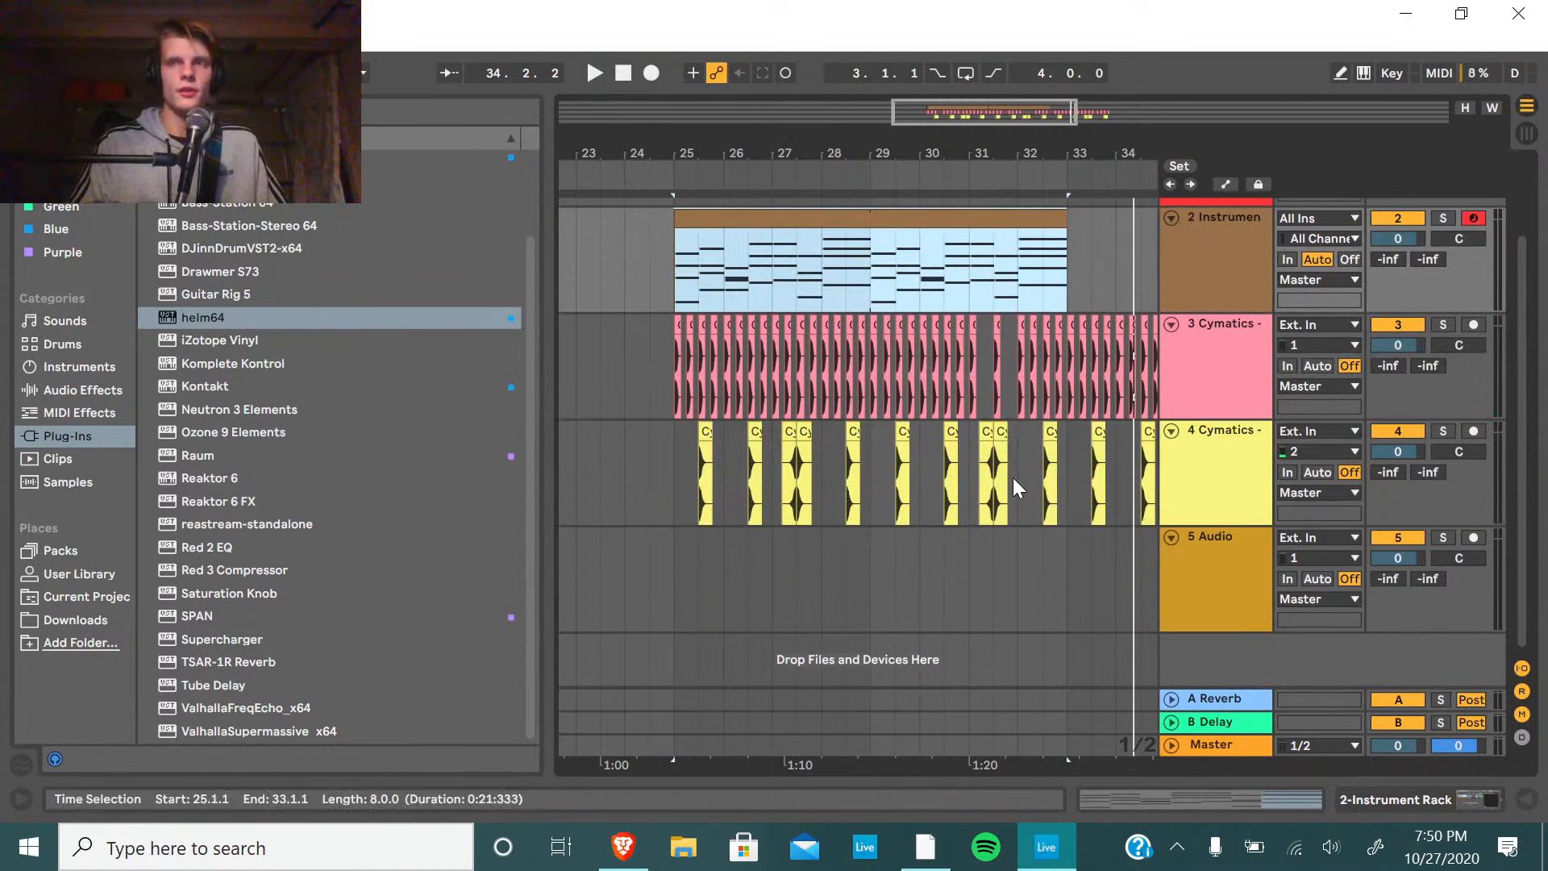
{"action": "scroll", "coordinate": [1115, 470], "scroll_direction": "up", "scroll_amount": 2}
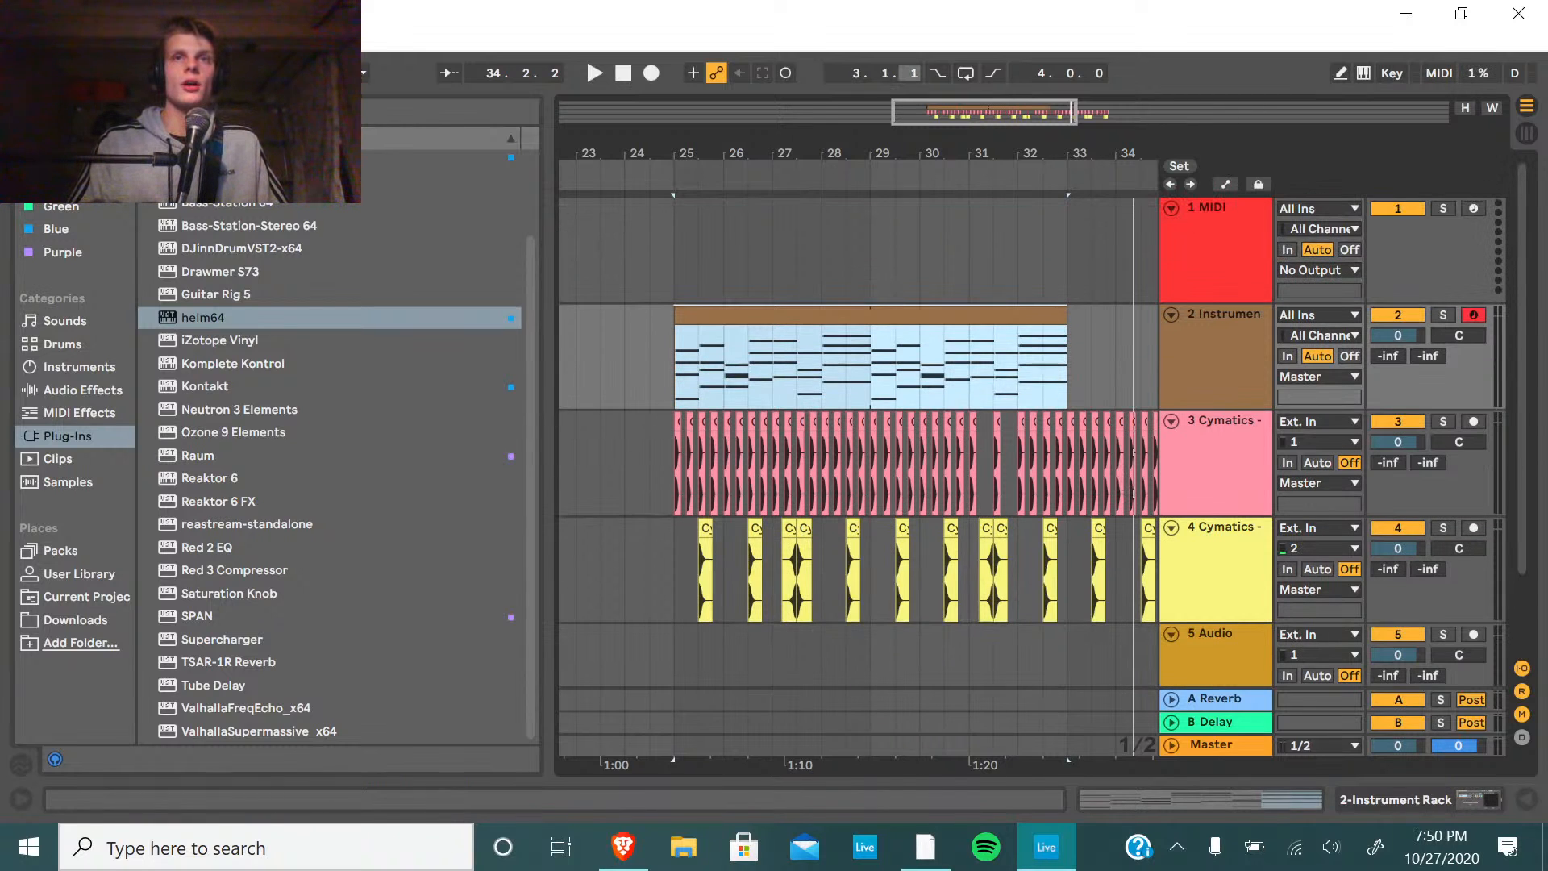
{"action": "key", "text": "alt+Tab"}
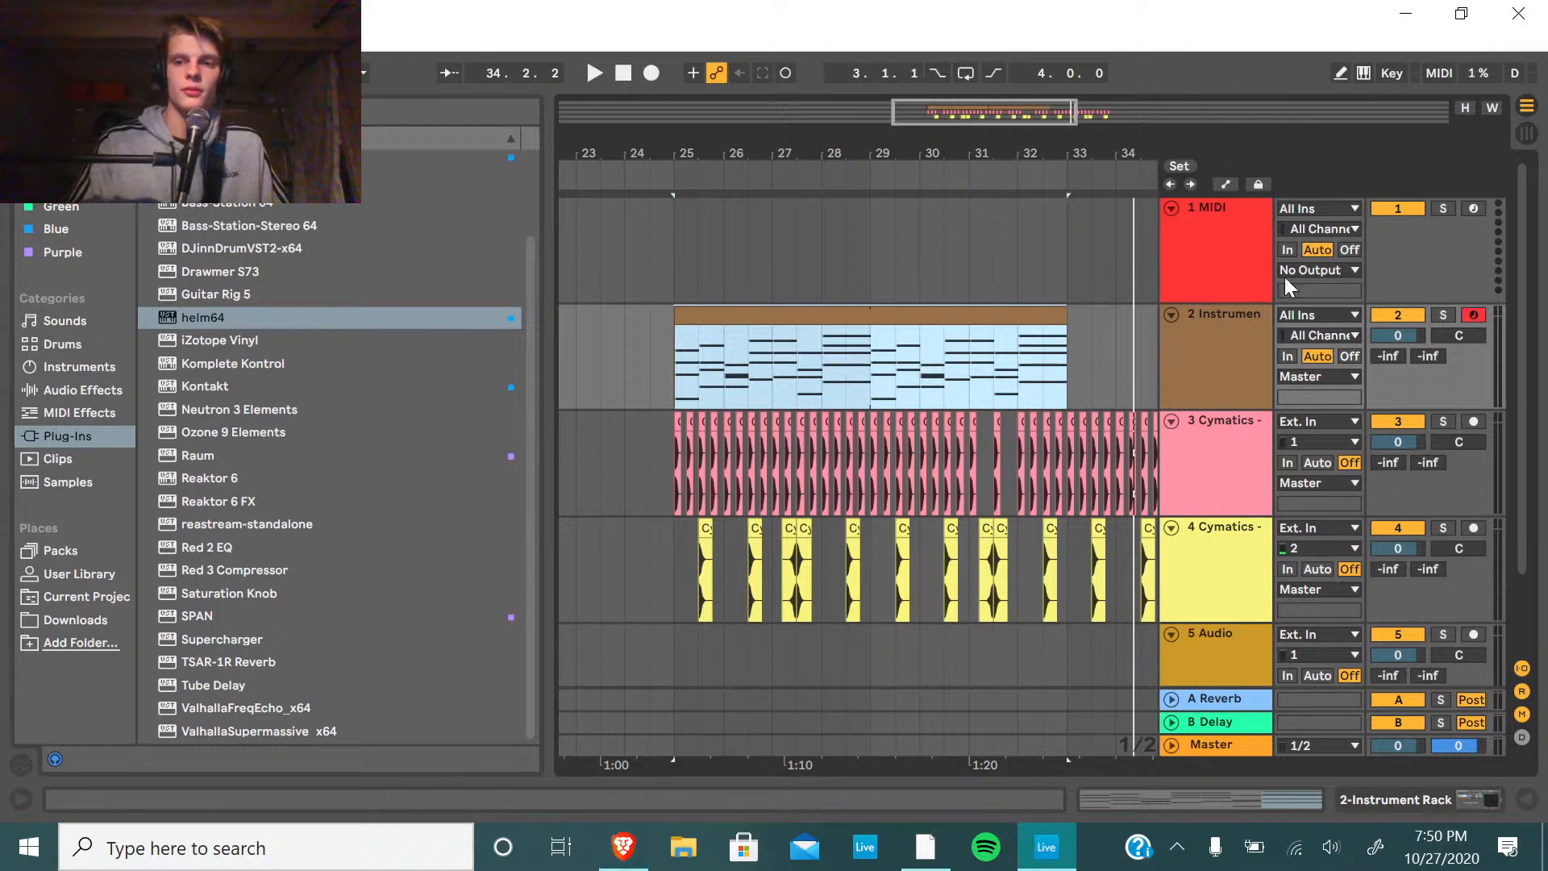
{"action": "left_click", "coordinate": [1507, 846]}
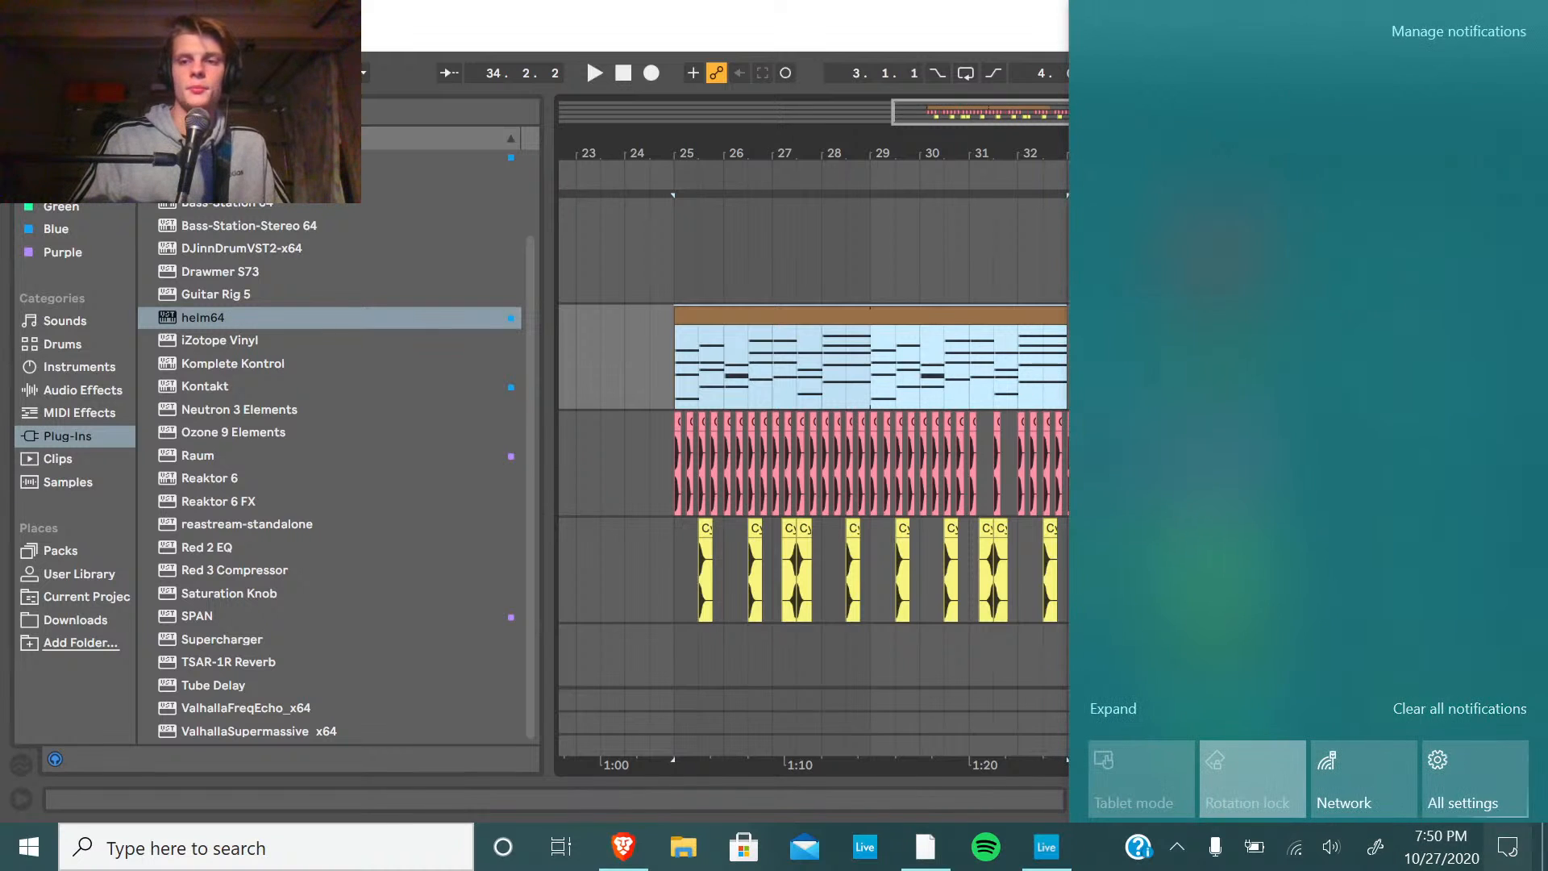
{"action": "left_click", "coordinate": [999, 305]}
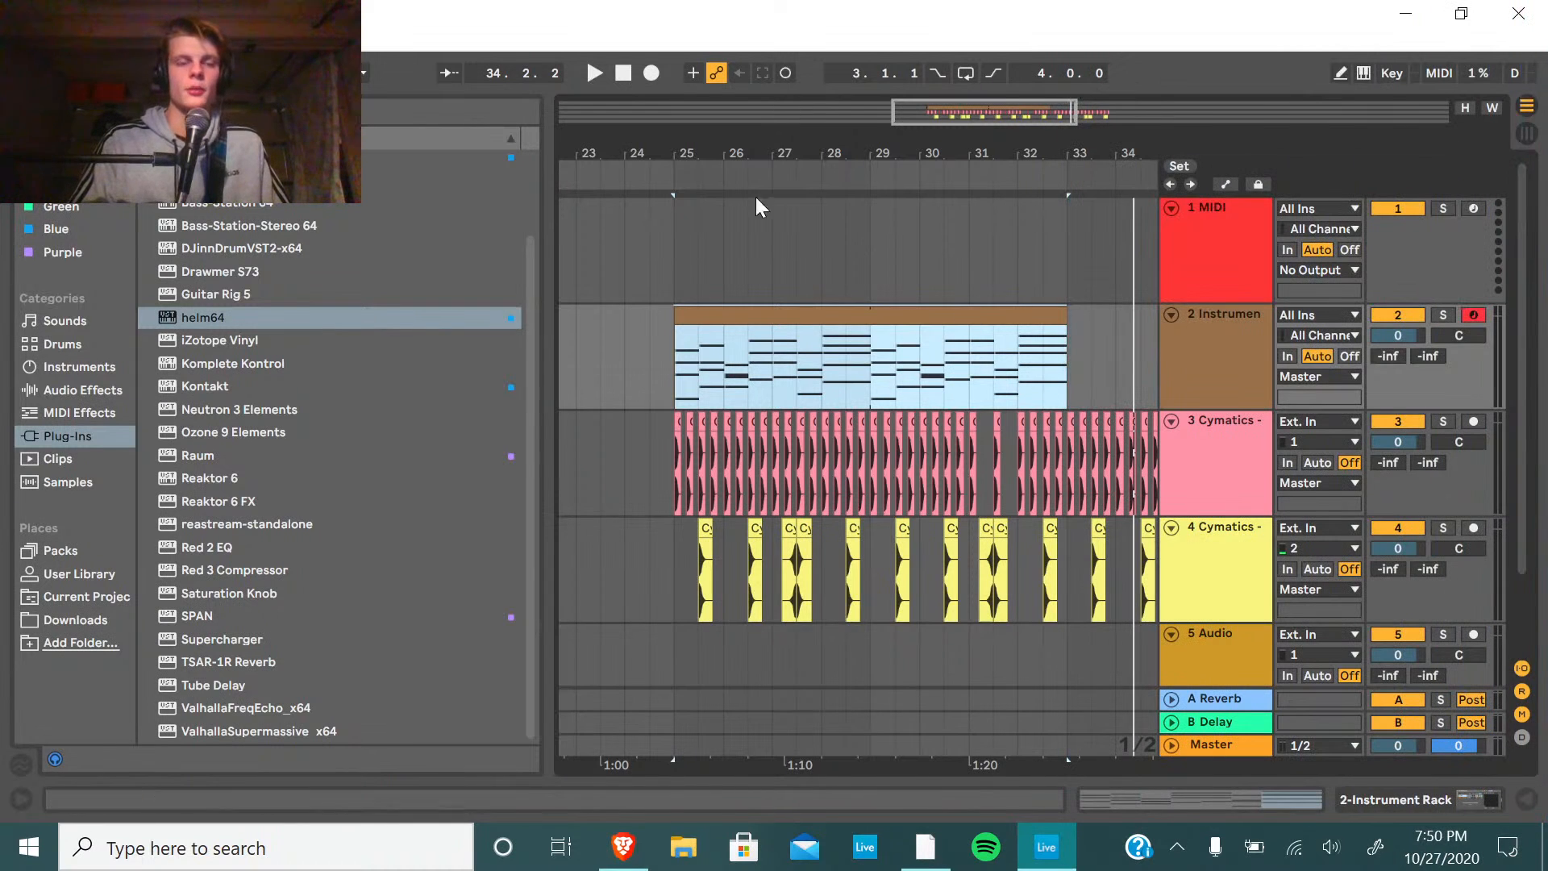
{"action": "left_click_drag", "start_coordinate": [928, 119], "coordinate": [950, 123]}
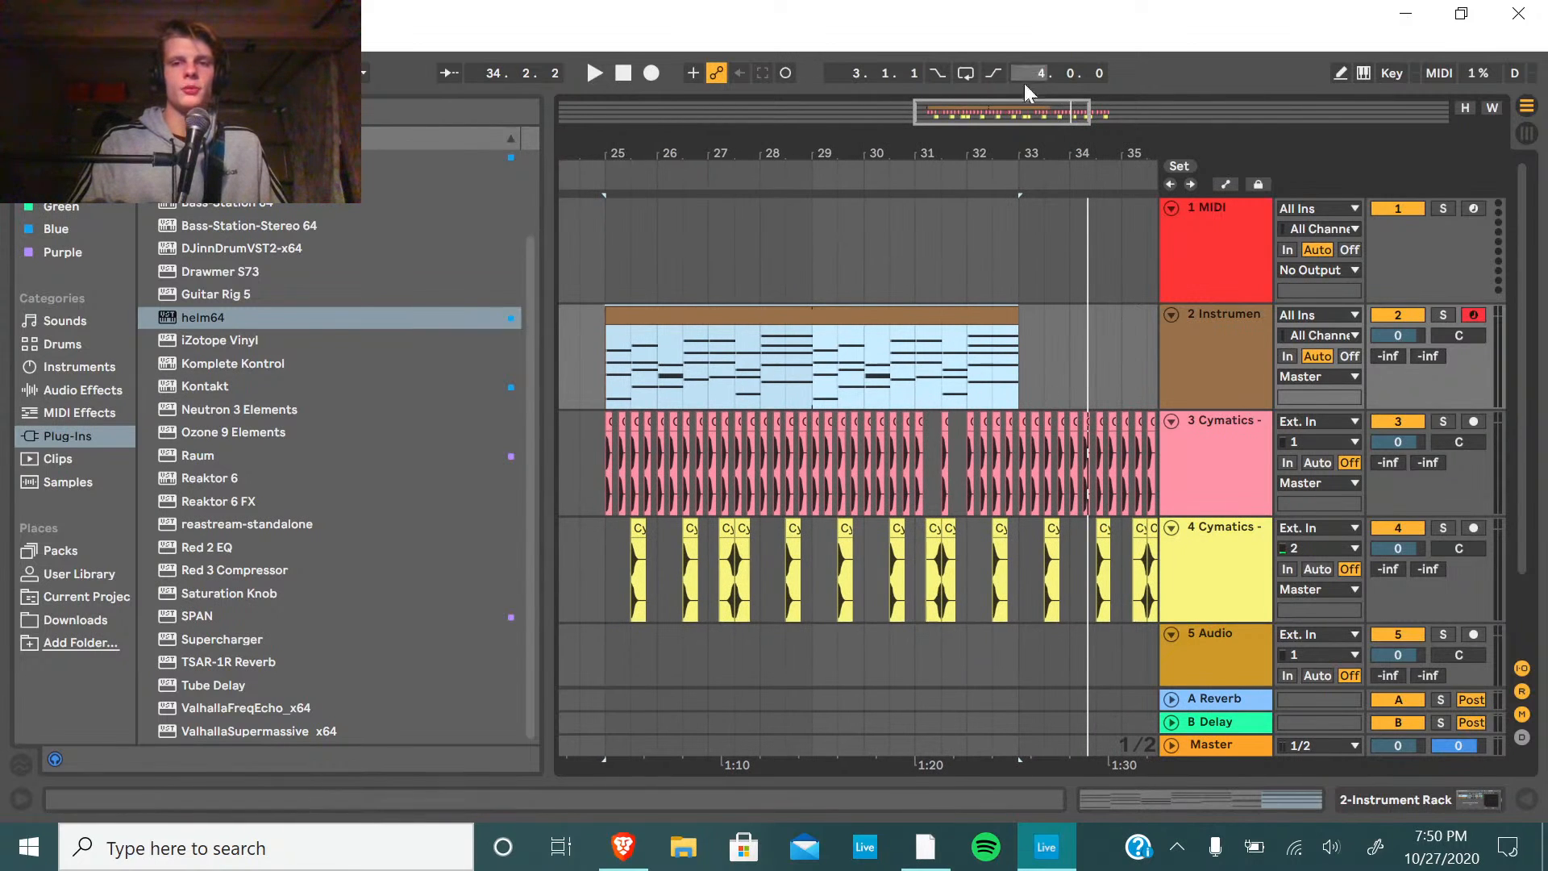
Delete the drum clips from bar 33 to bar 37 on tracks 3 and 4 so the drums end with the chords.
{"action": "scroll", "coordinate": [911, 355], "scroll_direction": "right", "scroll_amount": 5}
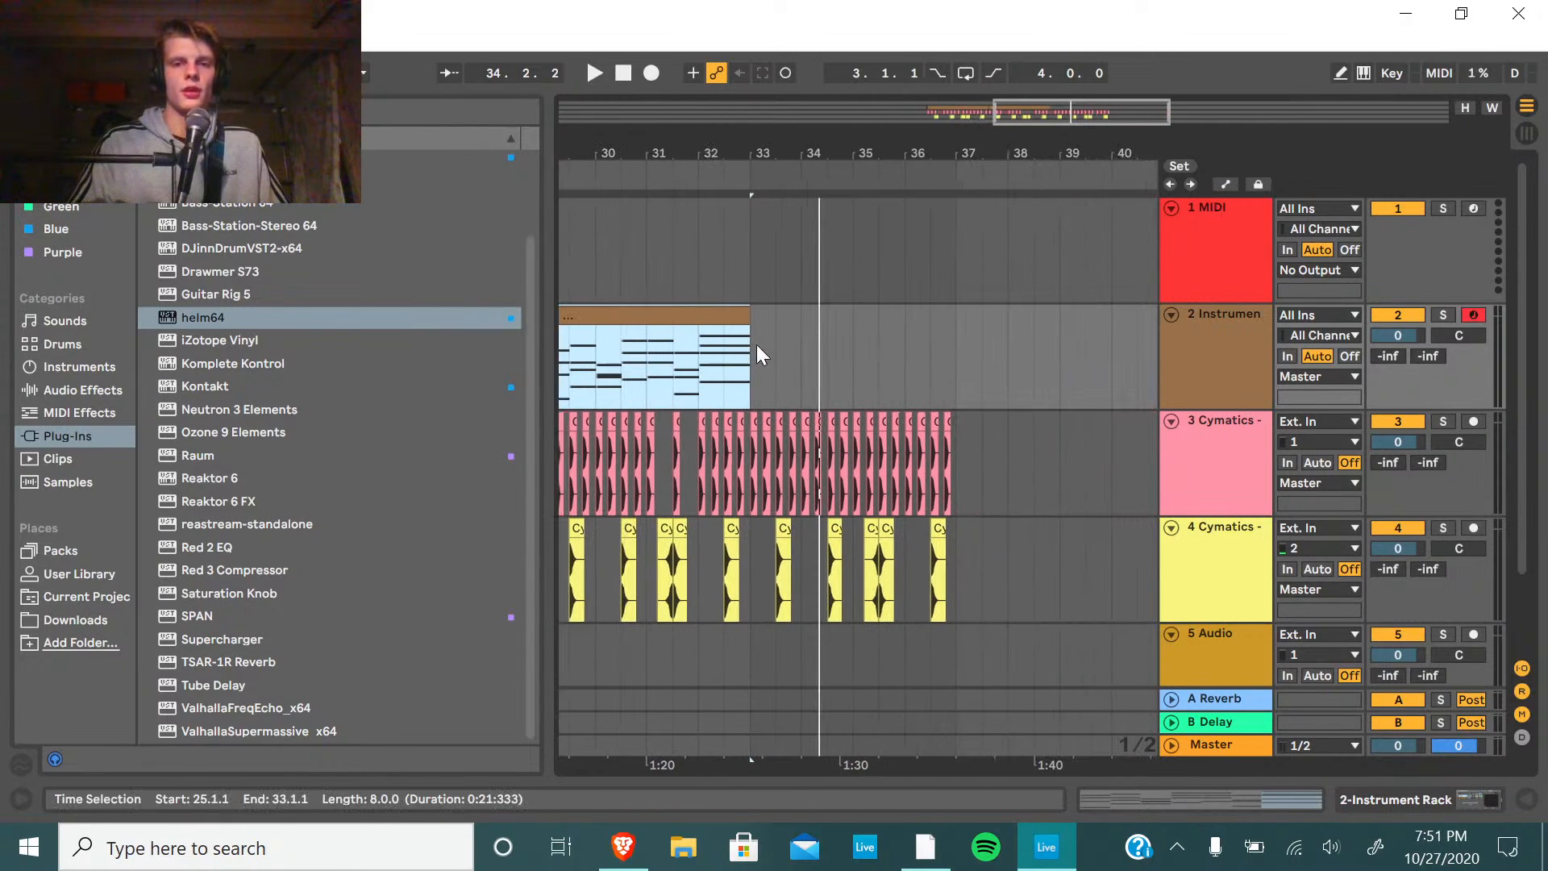
{"action": "left_click_drag", "start_coordinate": [756, 345], "coordinate": [952, 337]}
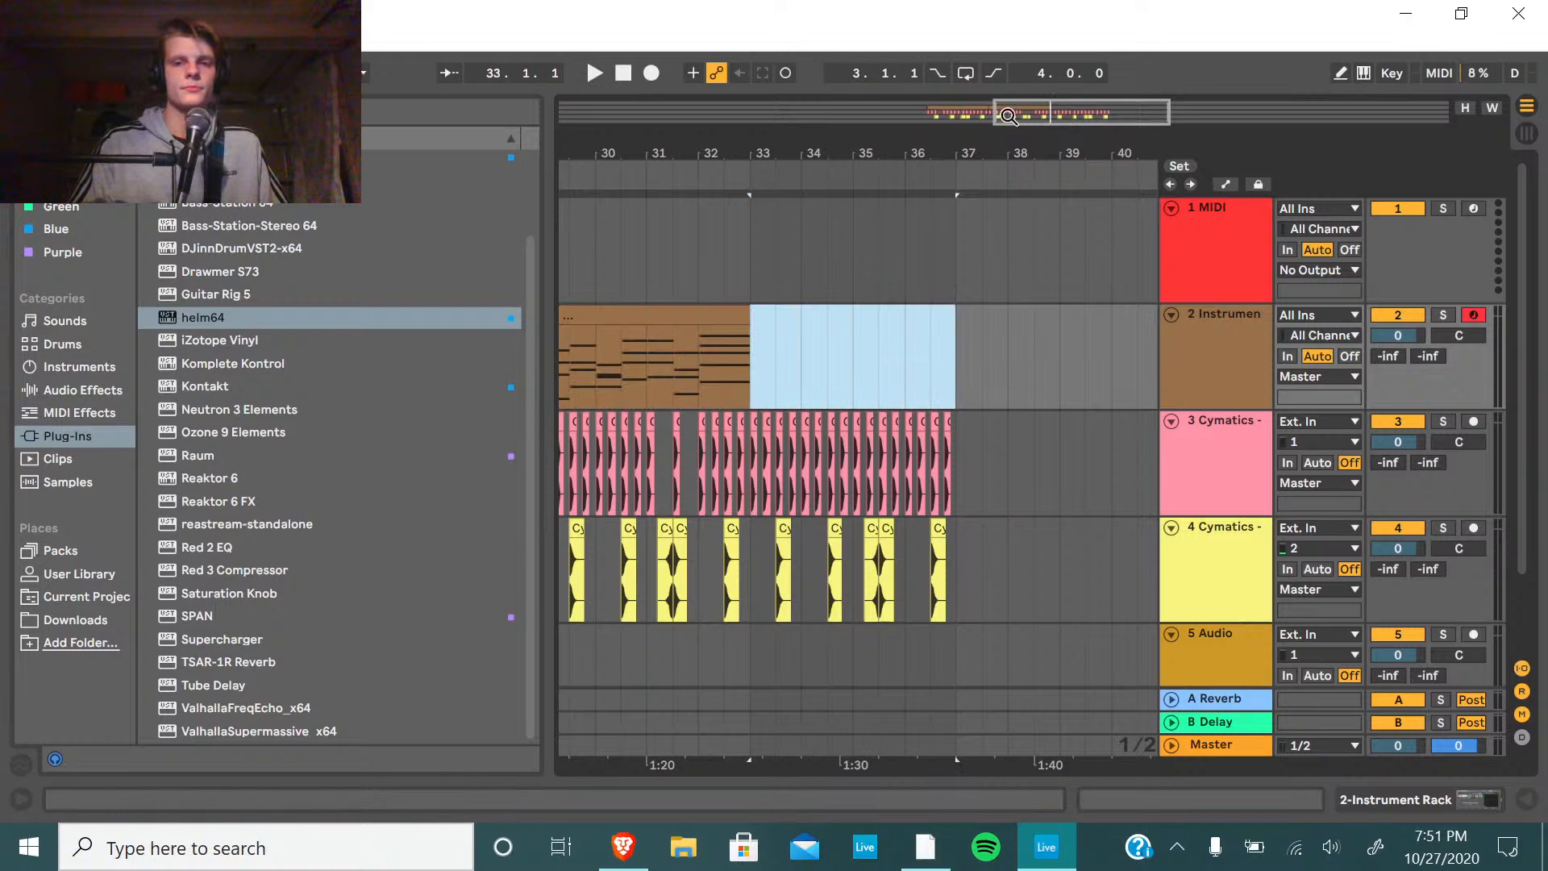
{"action": "mouse_move", "coordinate": [1009, 116]}
{"action": "left_mouse_down"}
{"action": "mouse_move", "coordinate": [919, 119]}
{"action": "mouse_move", "coordinate": [982, 119]}
{"action": "left_mouse_up"}
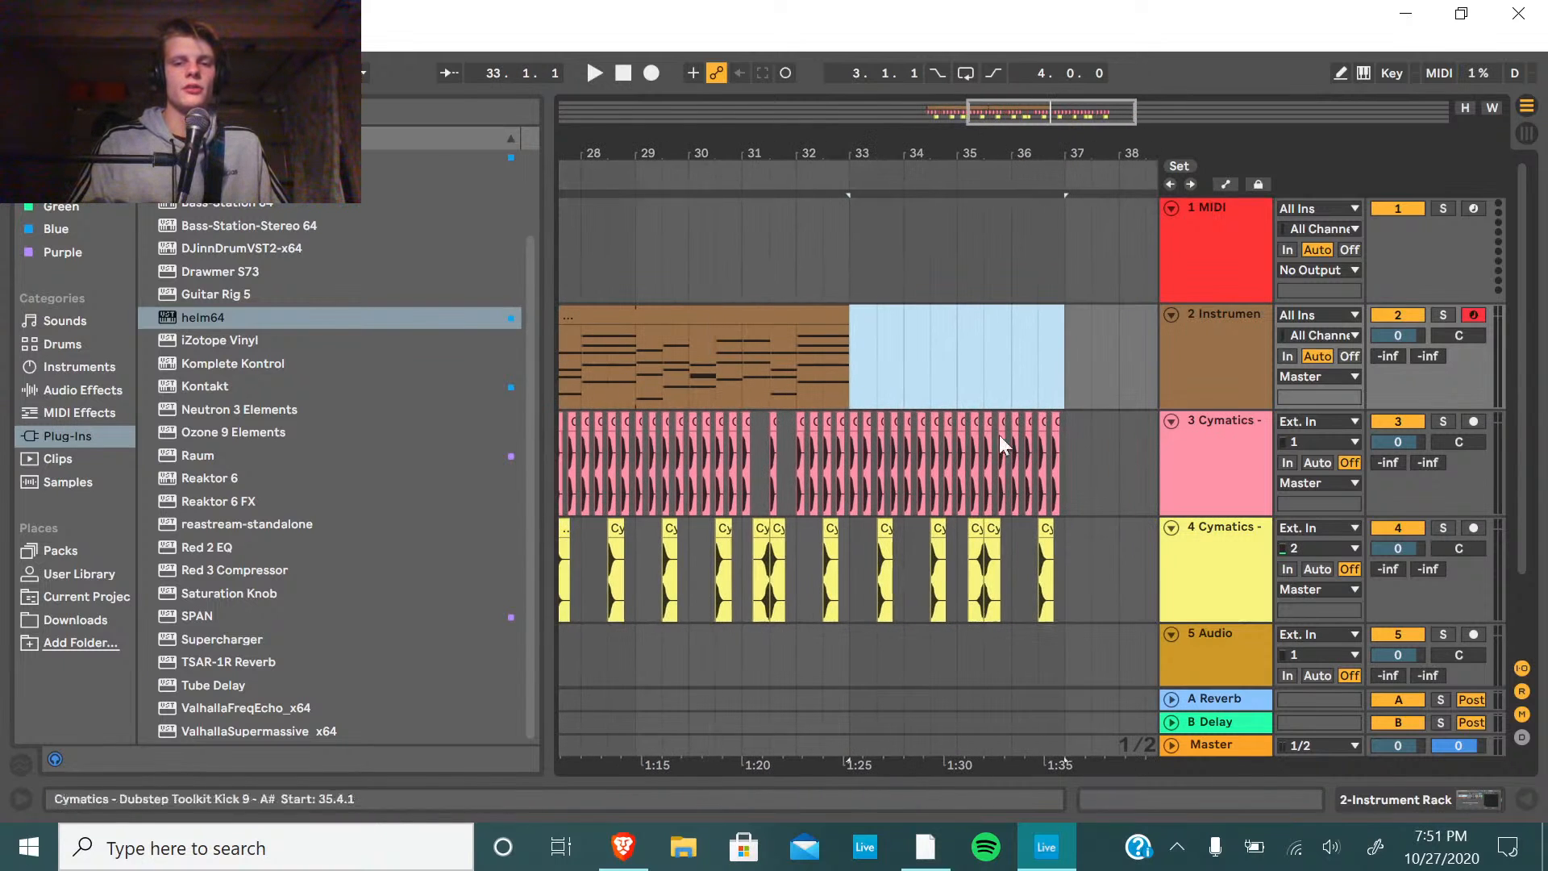
{"action": "left_click_drag", "start_coordinate": [848, 616], "coordinate": [1074, 382]}
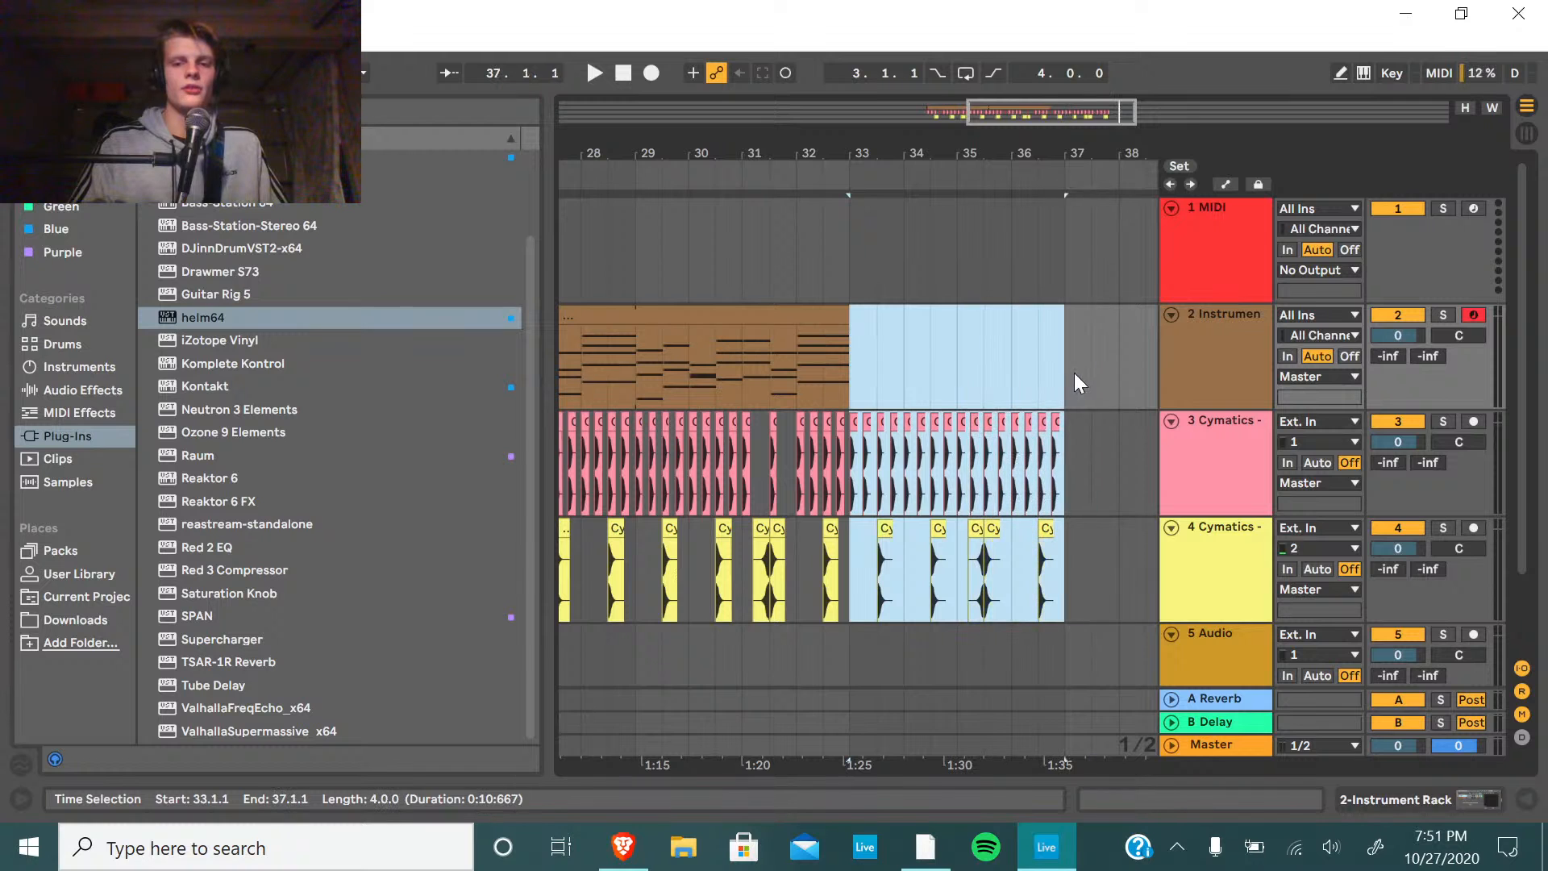
{"action": "left_click_drag", "start_coordinate": [738, 173], "coordinate": [867, 123]}
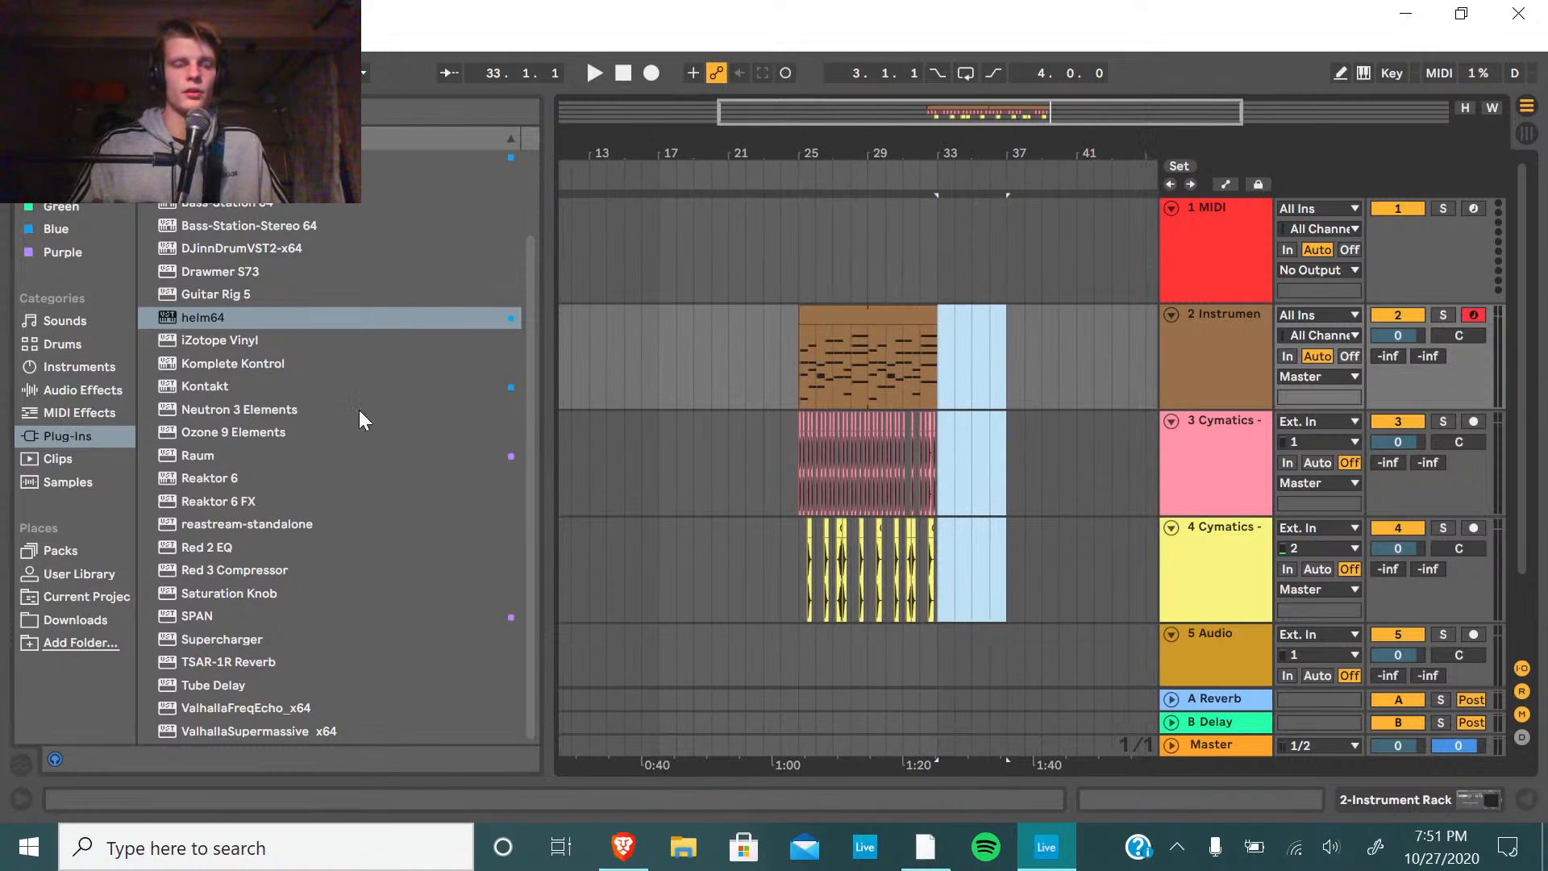
Play from about bar 22 and inspect the helm64 settings of the first chain in track 2's Instrument Rack.
{"action": "left_click", "coordinate": [772, 174]}
{"action": "double_click", "coordinate": [1201, 363]}
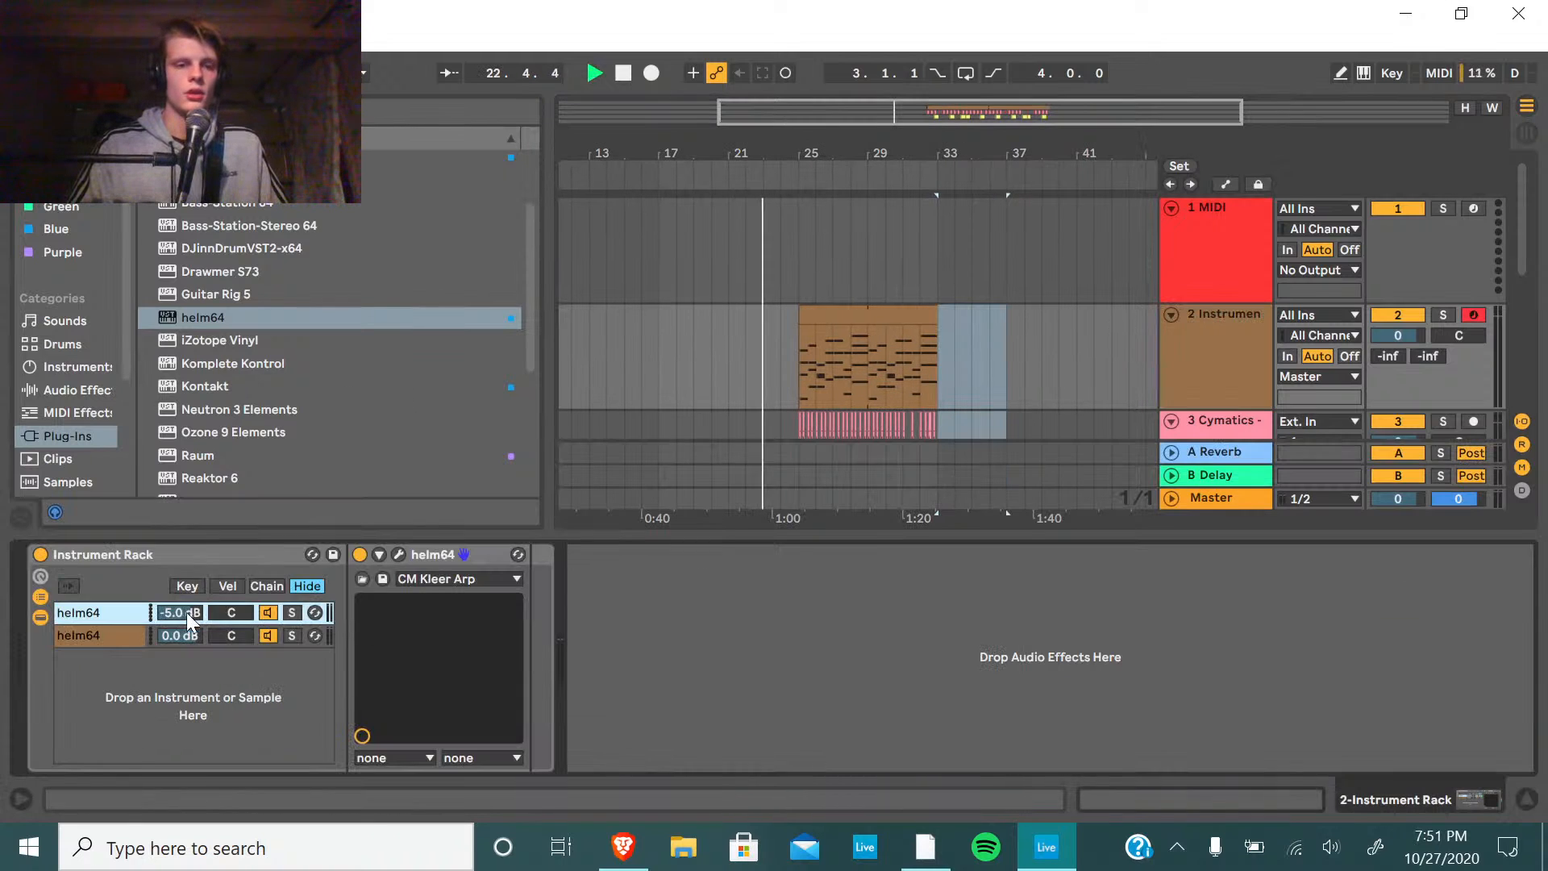
{"action": "left_click", "coordinate": [119, 615]}
{"action": "left_click", "coordinate": [400, 554]}
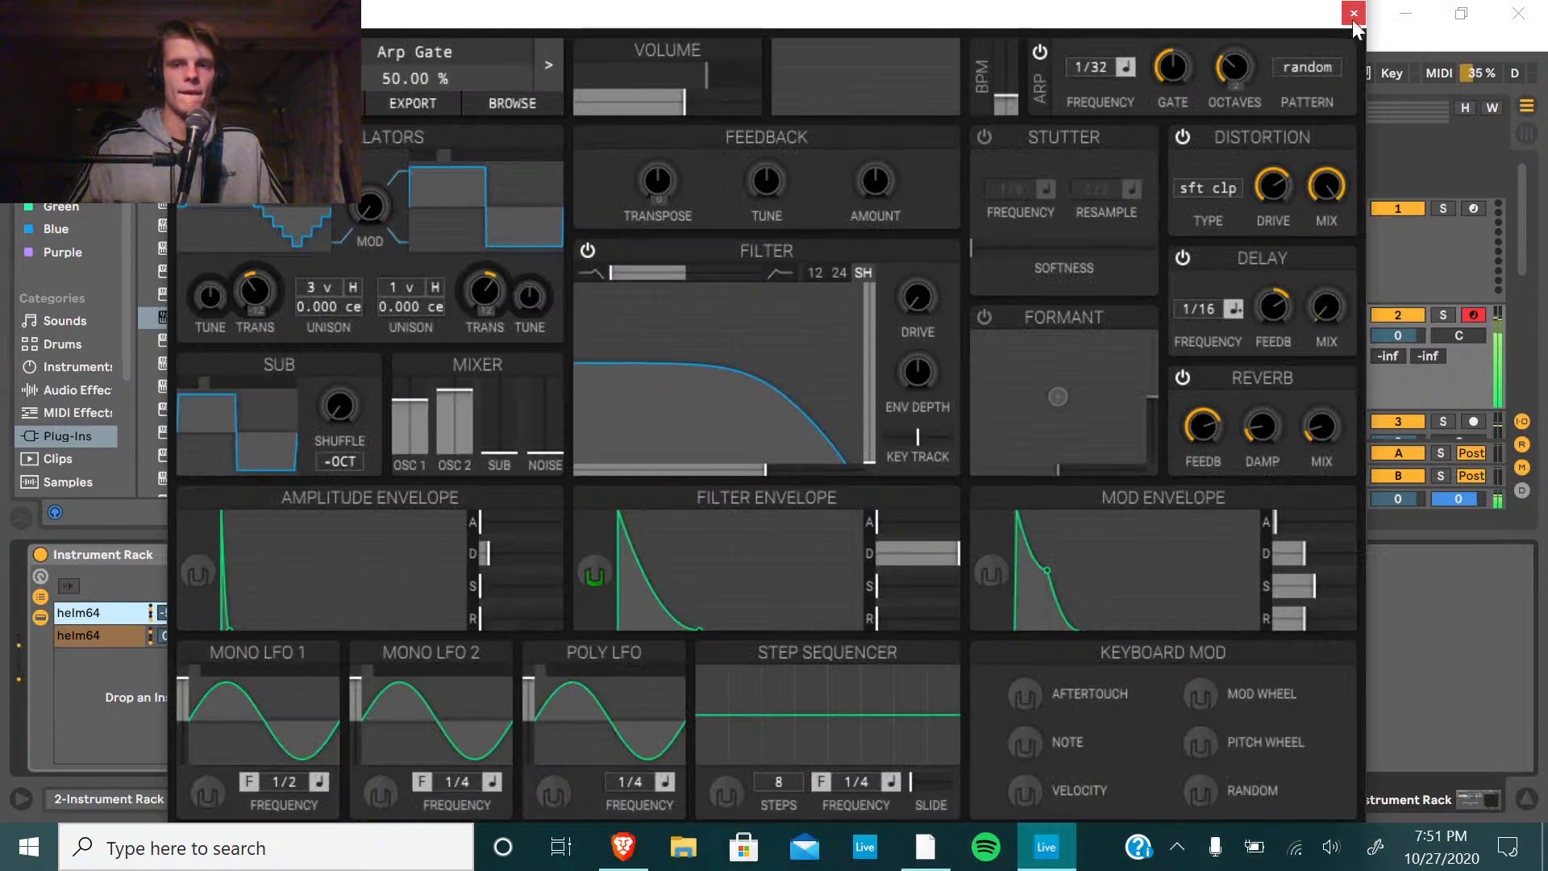
{"action": "left_click", "coordinate": [1354, 13]}
Rename the first chain of the Instrument Rack to ARP.
{"action": "right_click", "coordinate": [119, 605]}
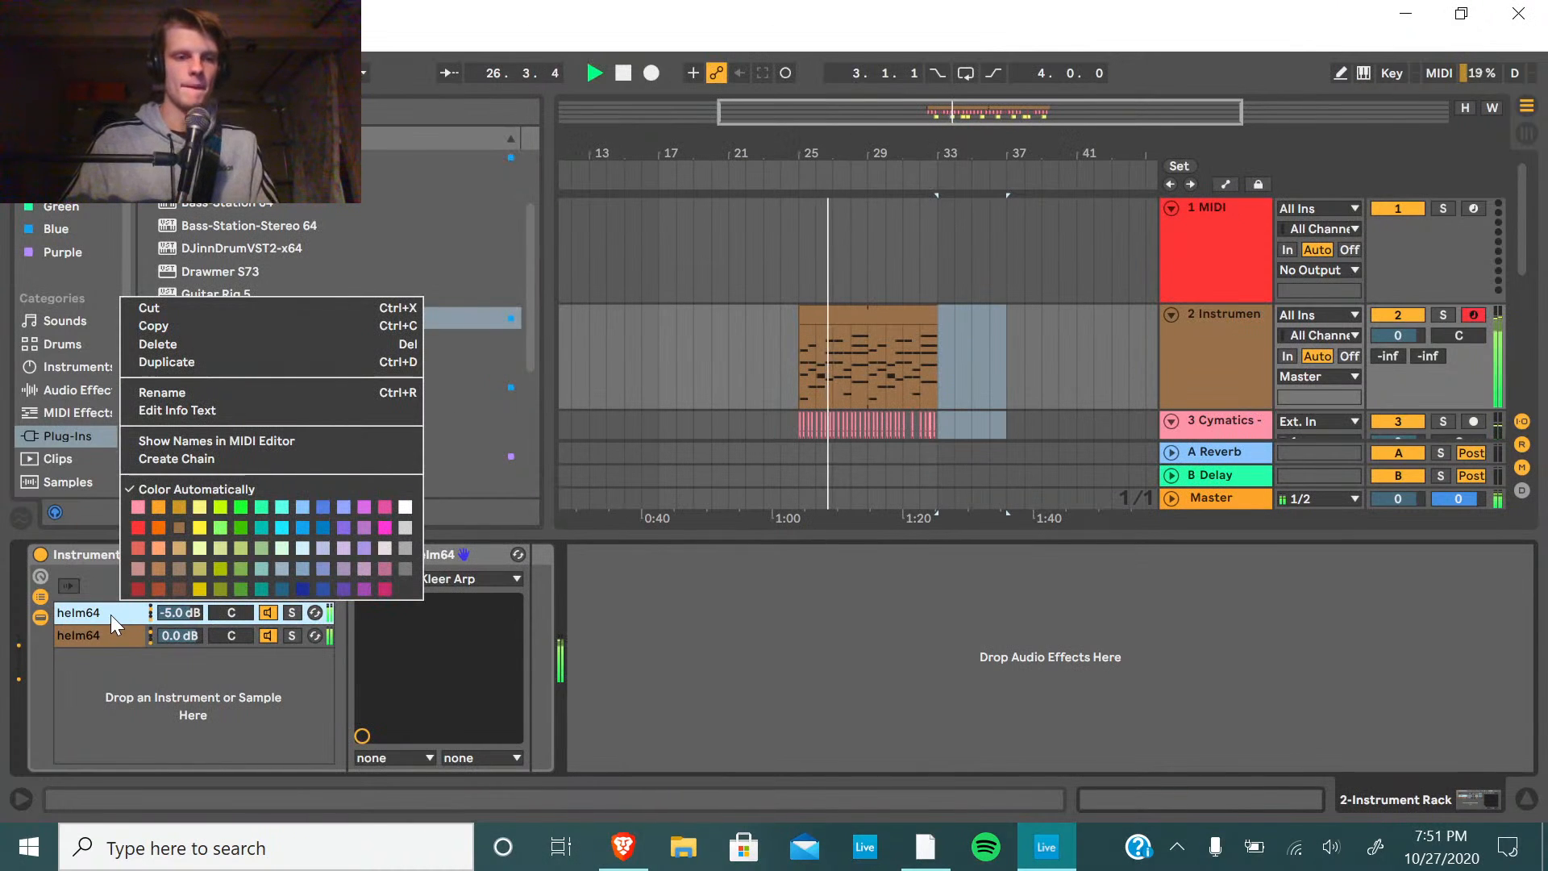
{"action": "right_click", "coordinate": [109, 614]}
{"action": "key", "text": "ctrl+r"}
{"action": "key", "text": "BackSpace"}
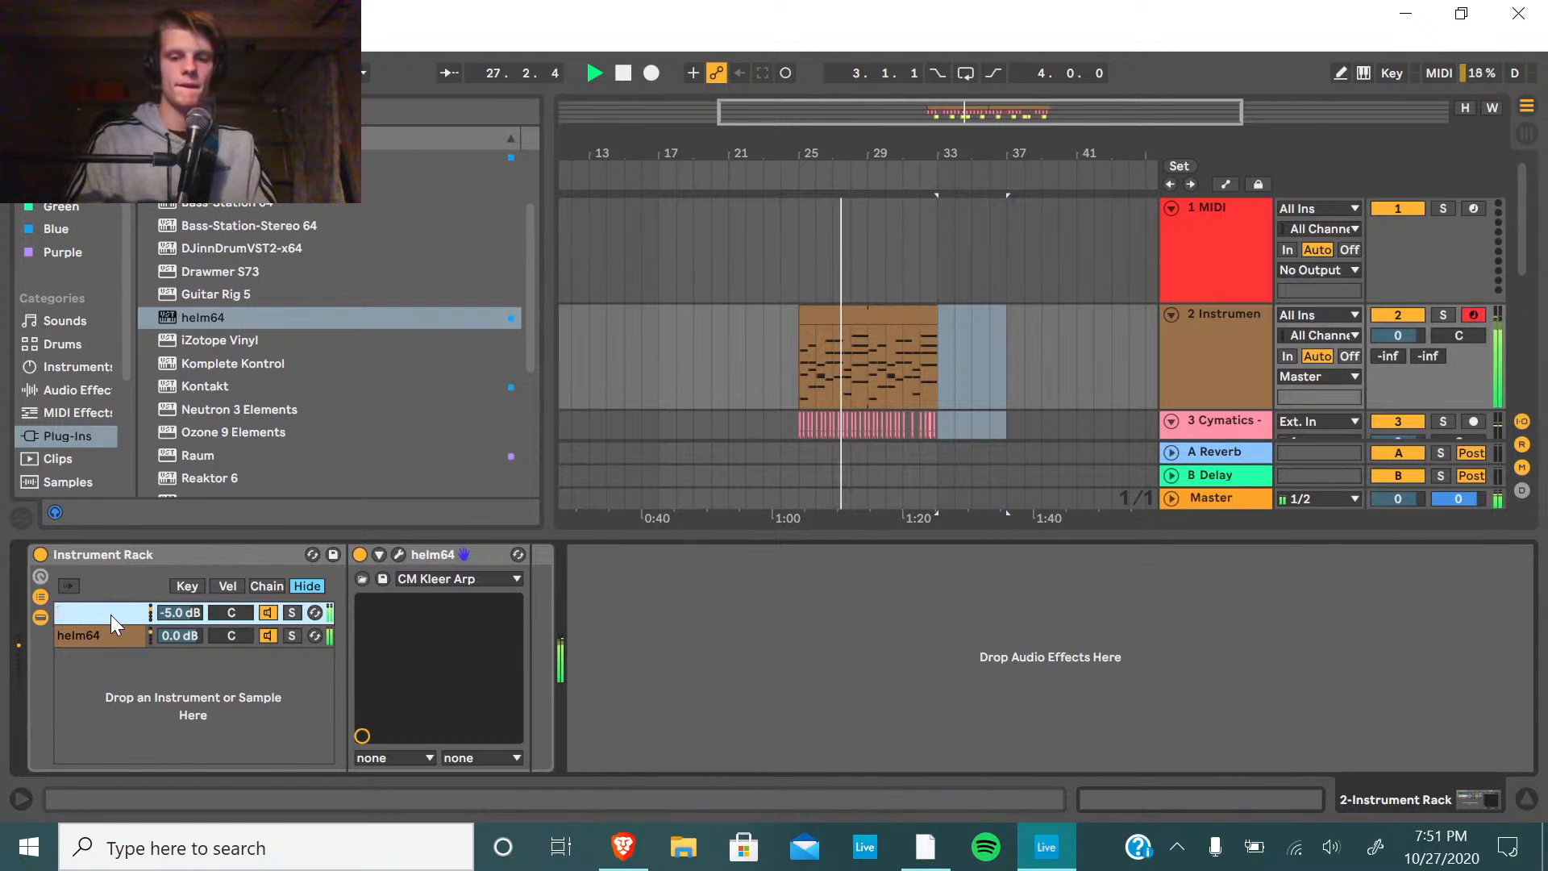
{"action": "type", "text": "ARP"}
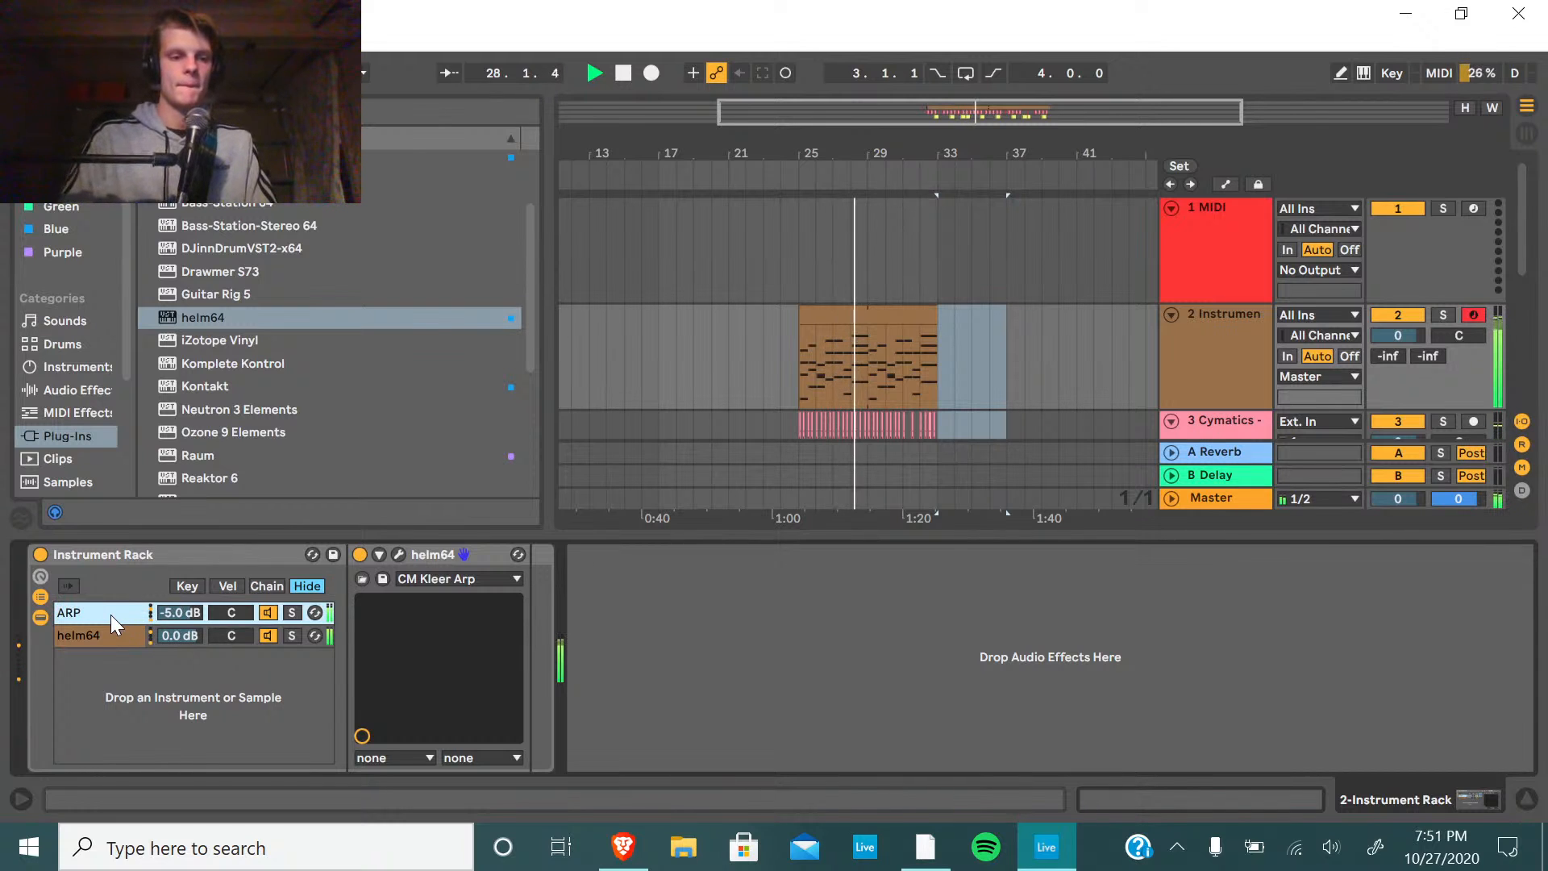
{"action": "key", "text": "Return"}
Rename the second chain of the Instrument Rack to CHORD.
{"action": "left_click", "coordinate": [110, 632]}
{"action": "key", "text": "ctrl+r"}
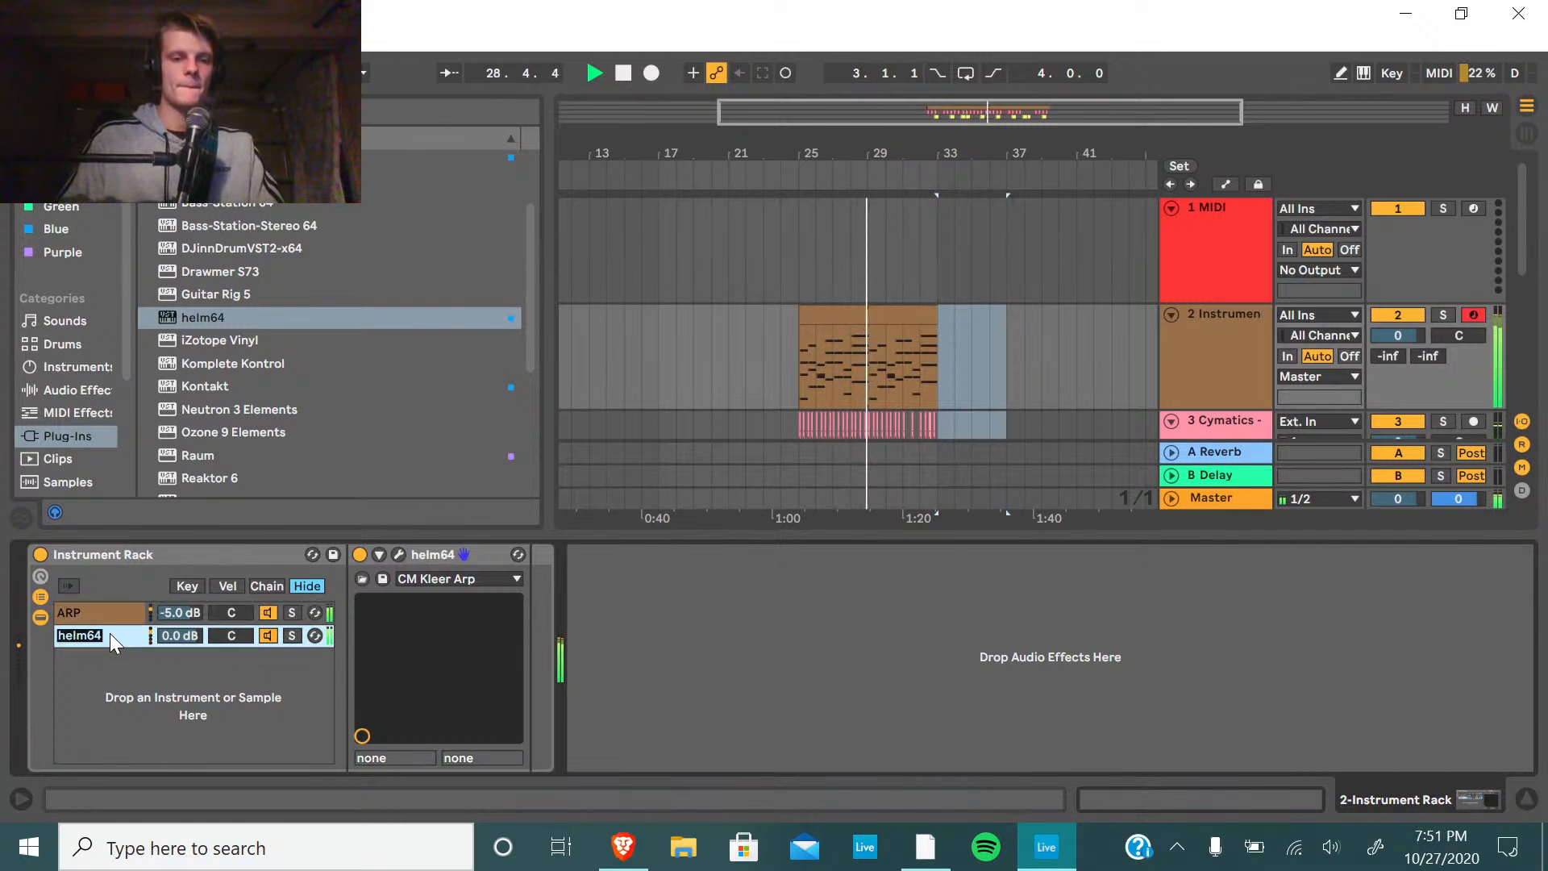
{"action": "type", "text": "CHORD"}
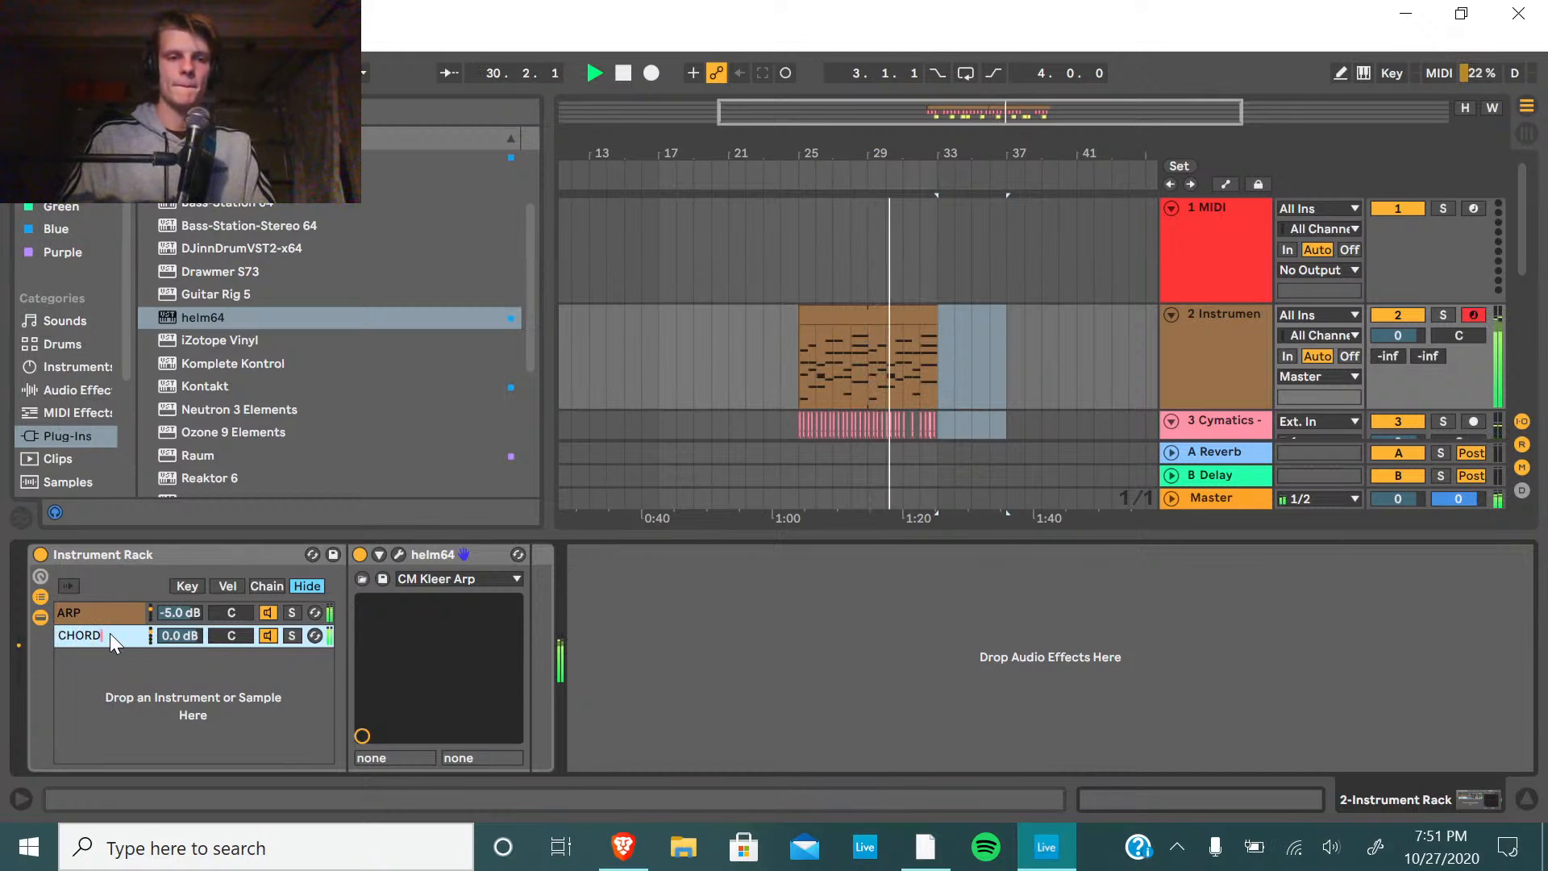
{"action": "key", "text": "Return"}
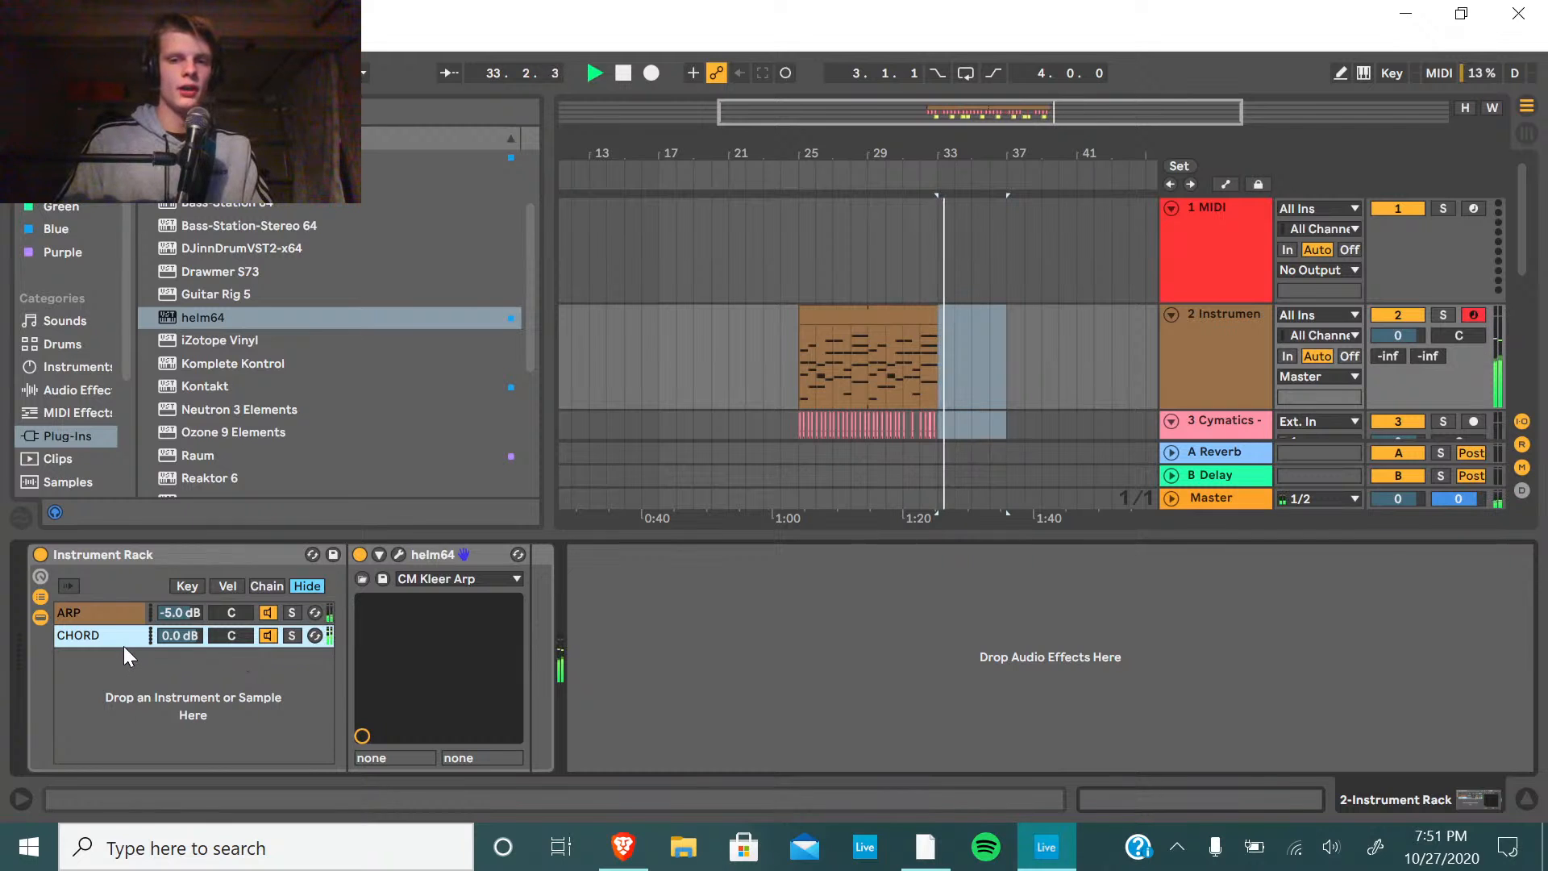
Stop playback, duplicate the CHORD chain and open the helm64 window of the copy.
{"action": "key", "text": "space"}
{"action": "key", "text": "ctrl+d"}
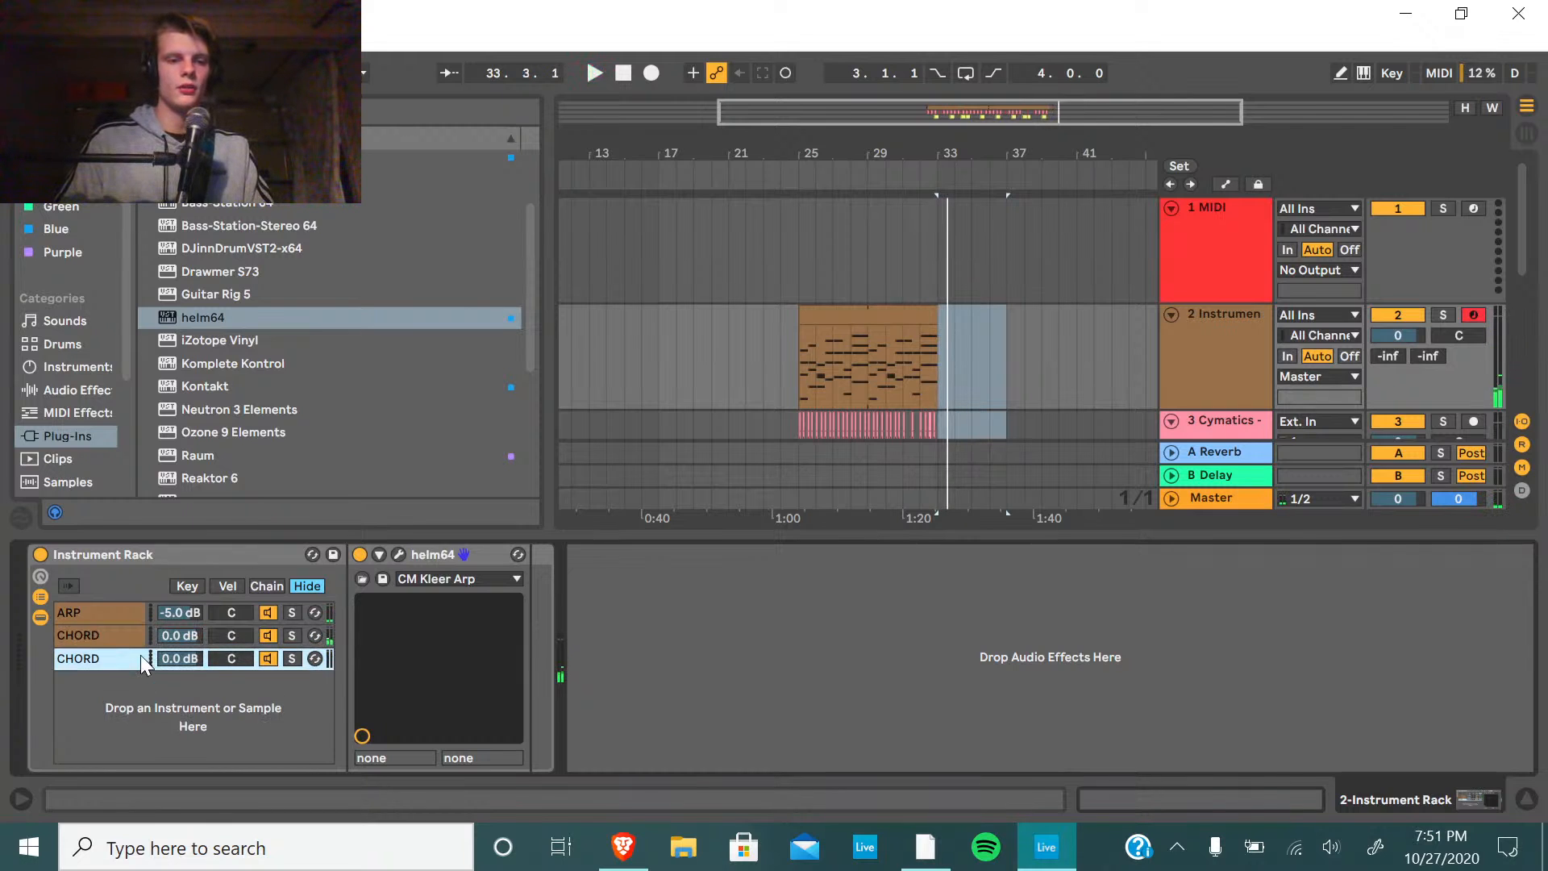
{"action": "left_click", "coordinate": [399, 555]}
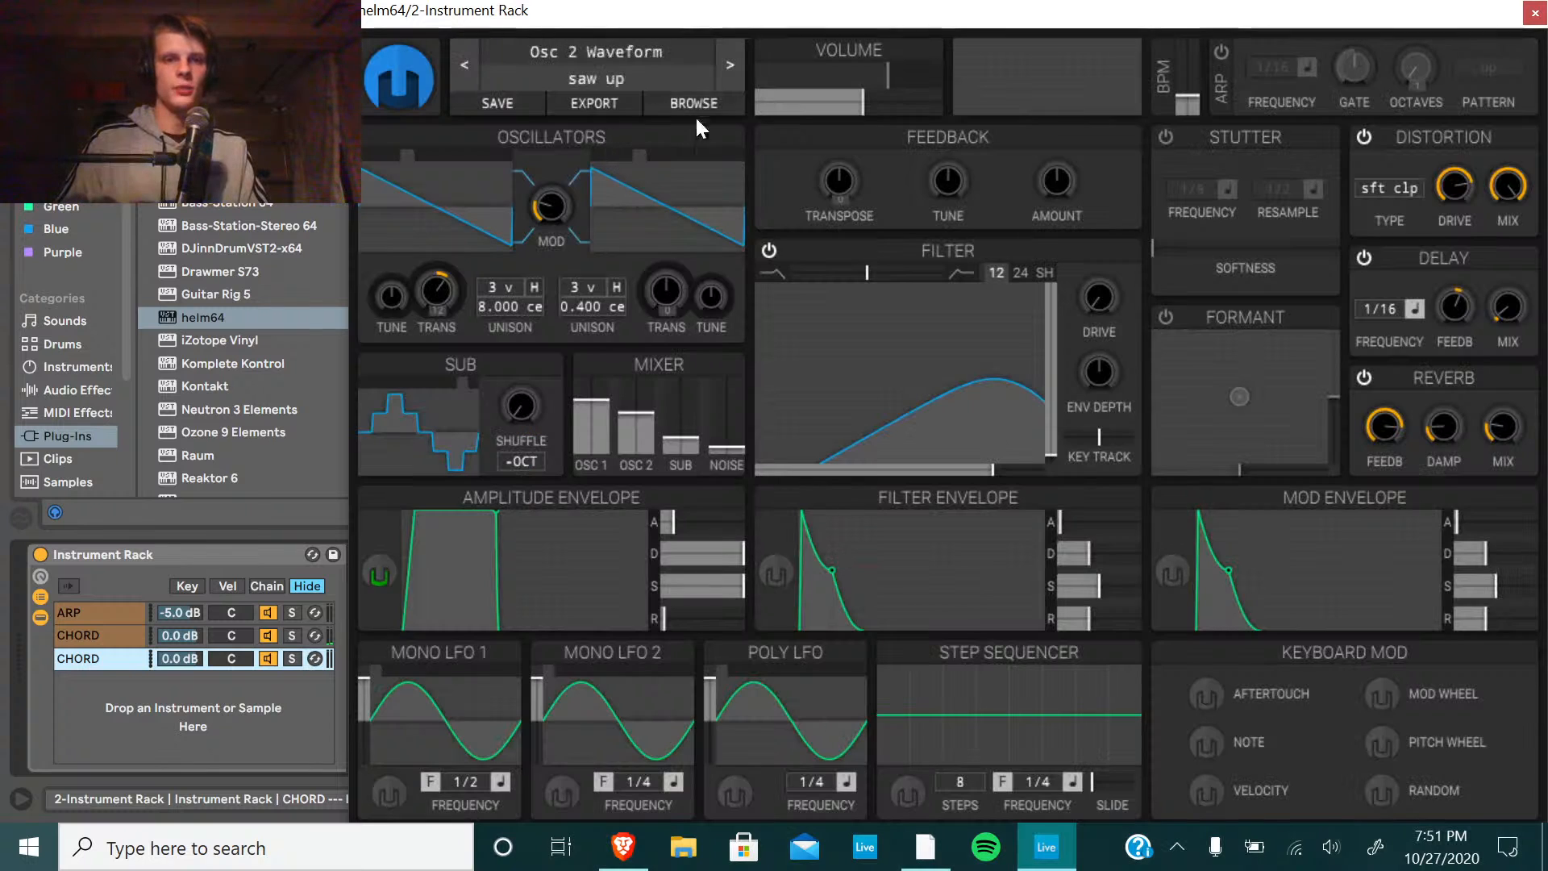
Browse the Pad presets, try COA Ambient Metallic and COA Broken Old Analog, and solo the duplicated CHORD chain.
{"action": "left_click", "coordinate": [698, 102]}
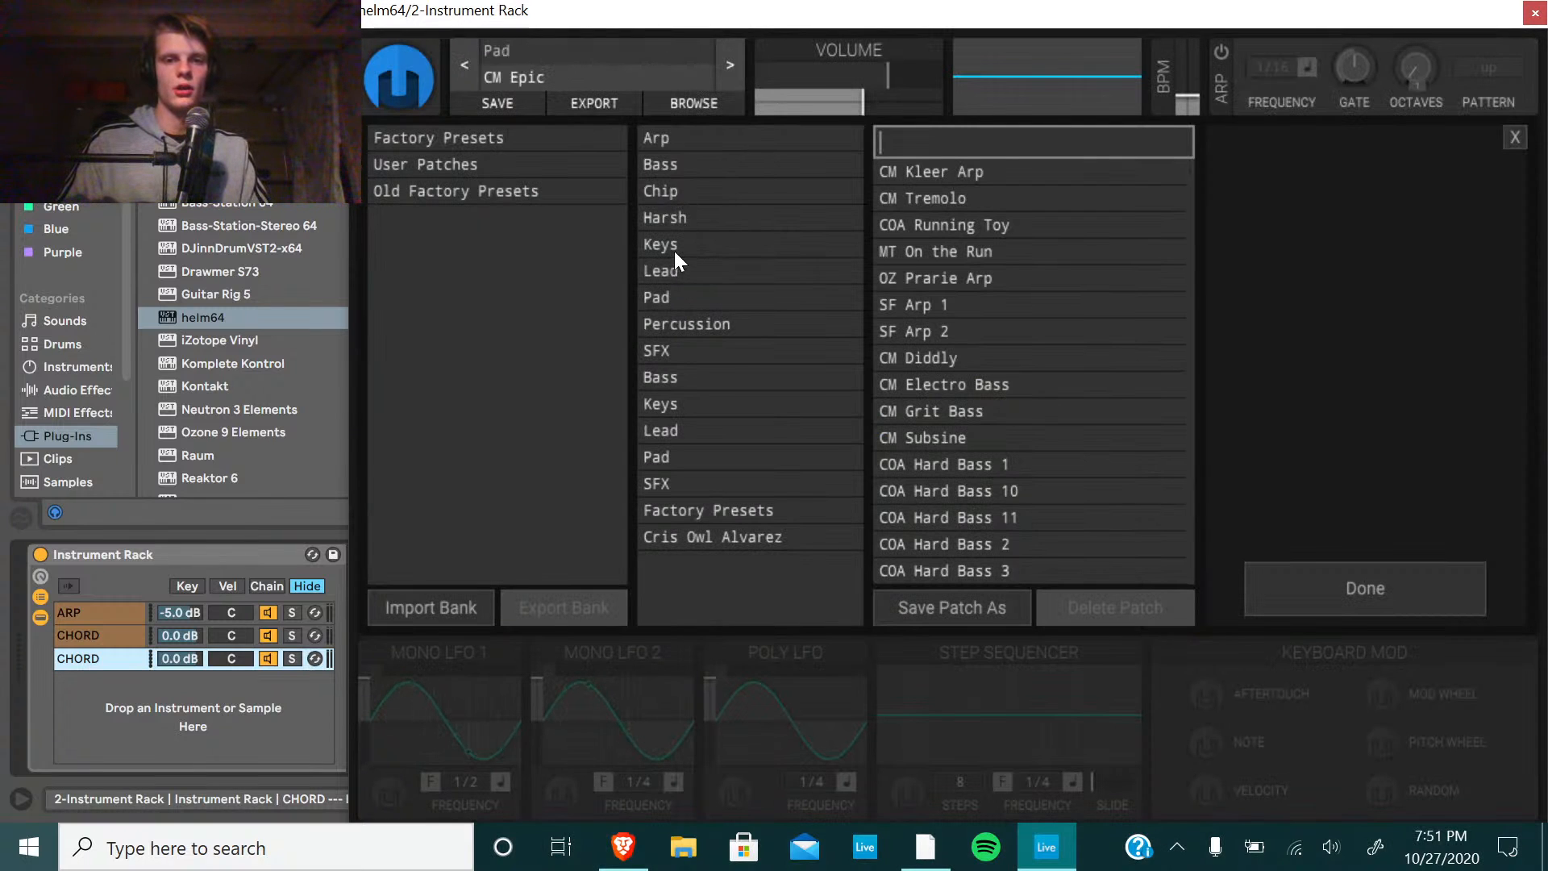
{"action": "left_click", "coordinate": [686, 297]}
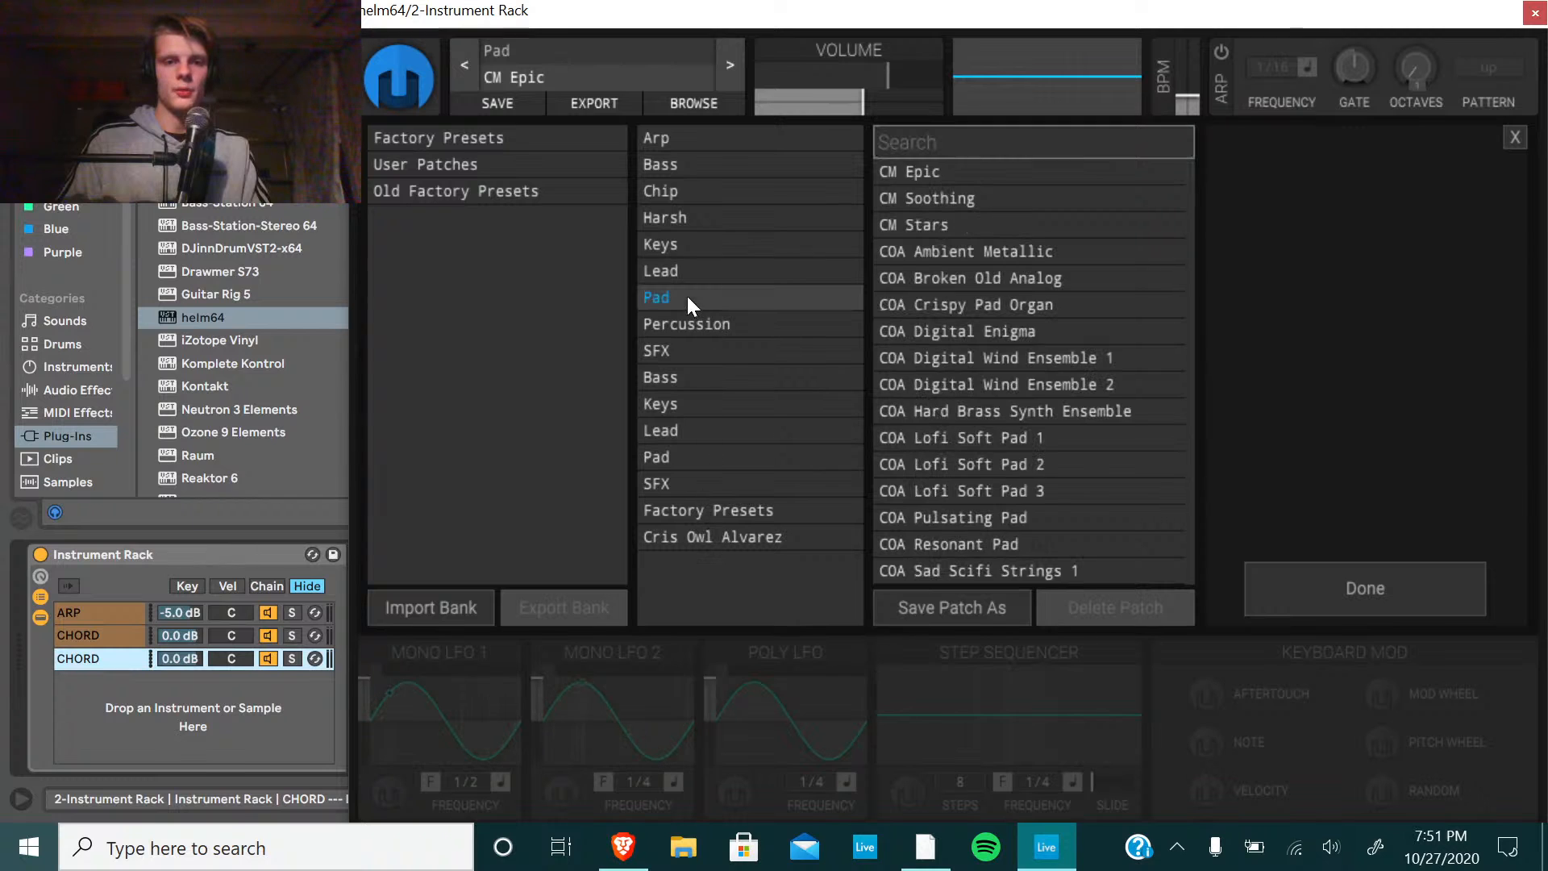
{"action": "left_click", "coordinate": [975, 256]}
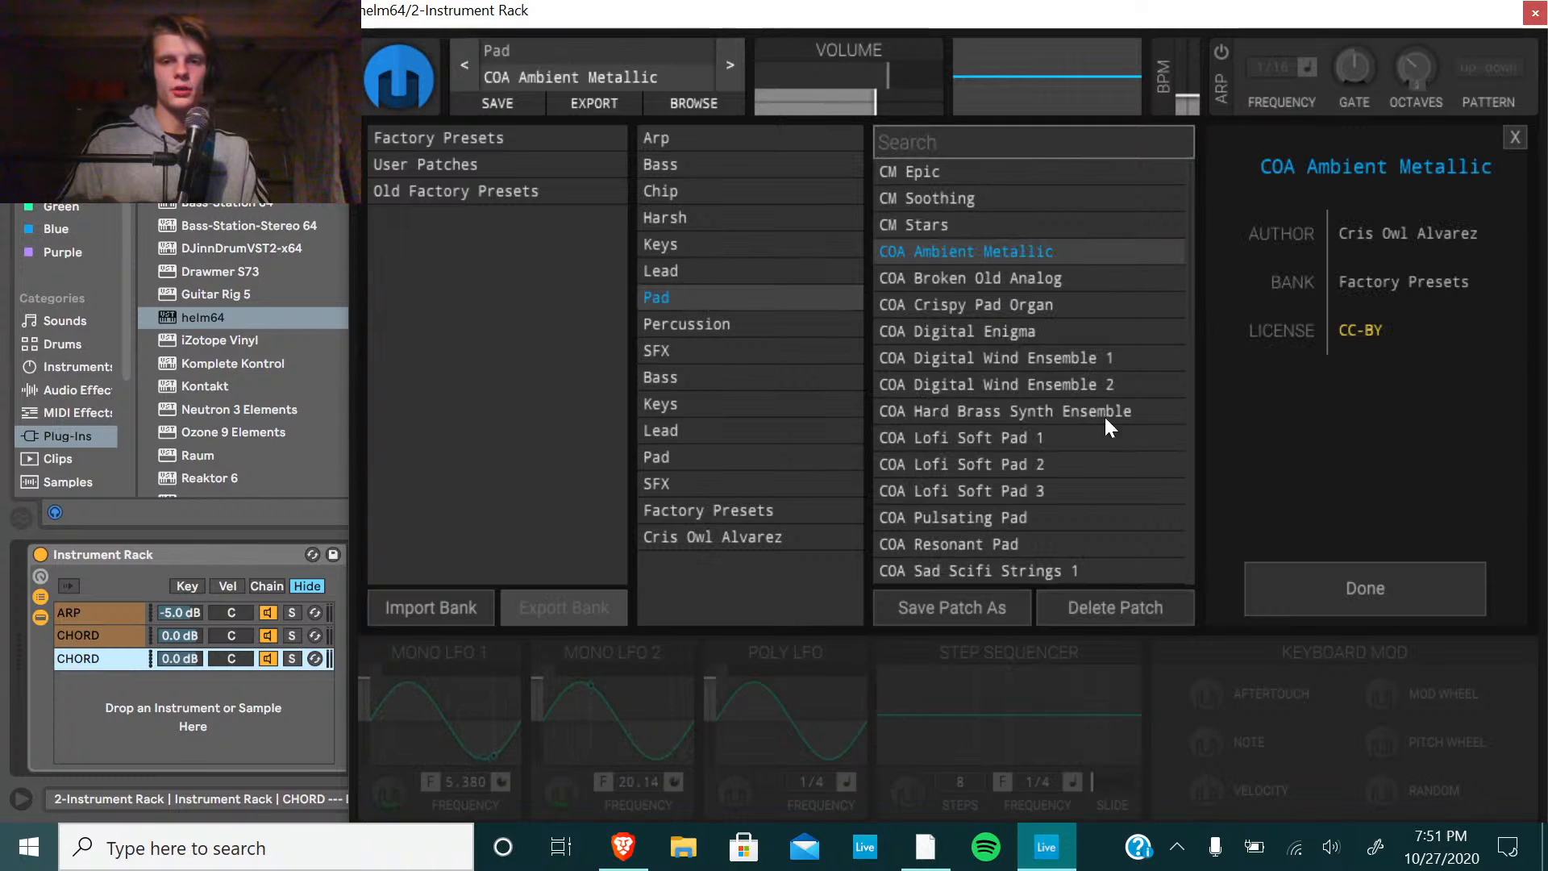
{"action": "left_click", "coordinate": [1038, 289]}
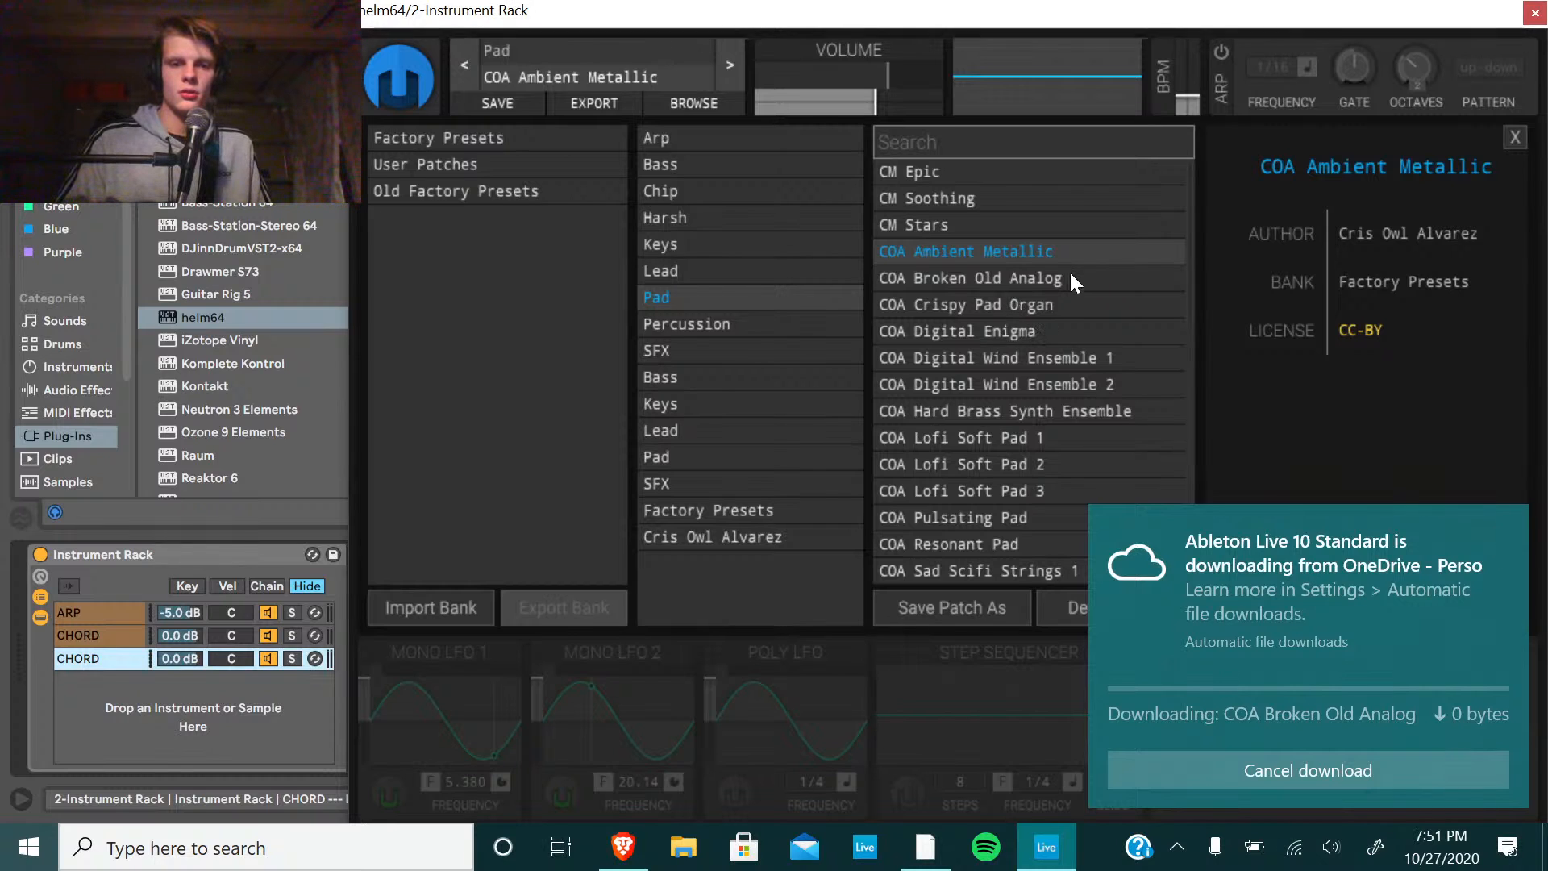
{"action": "left_click", "coordinate": [294, 659]}
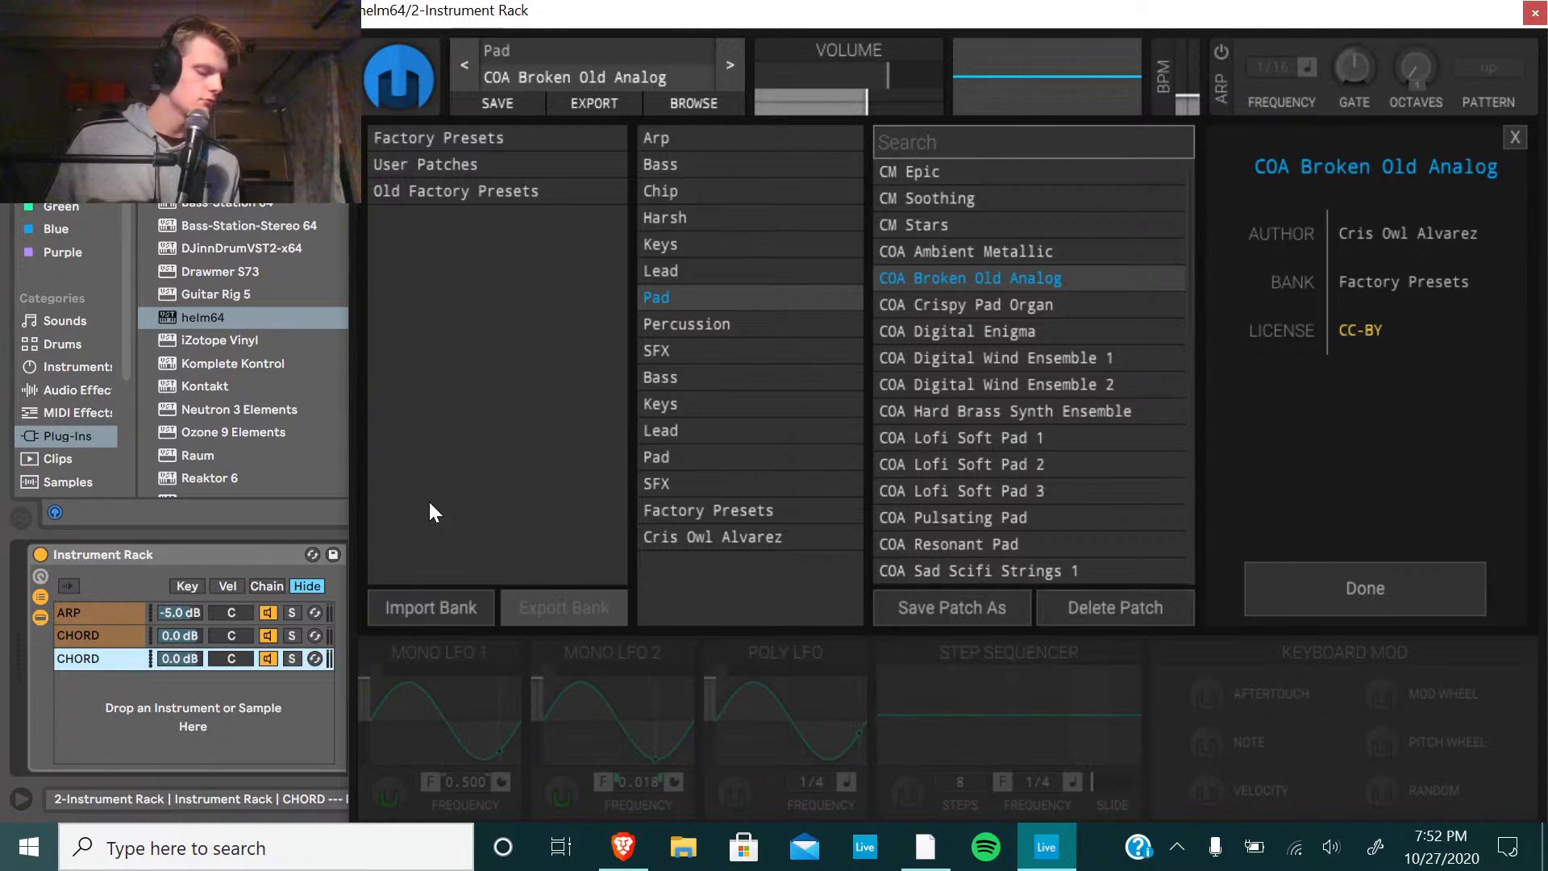
{"action": "left_click", "coordinate": [295, 659]}
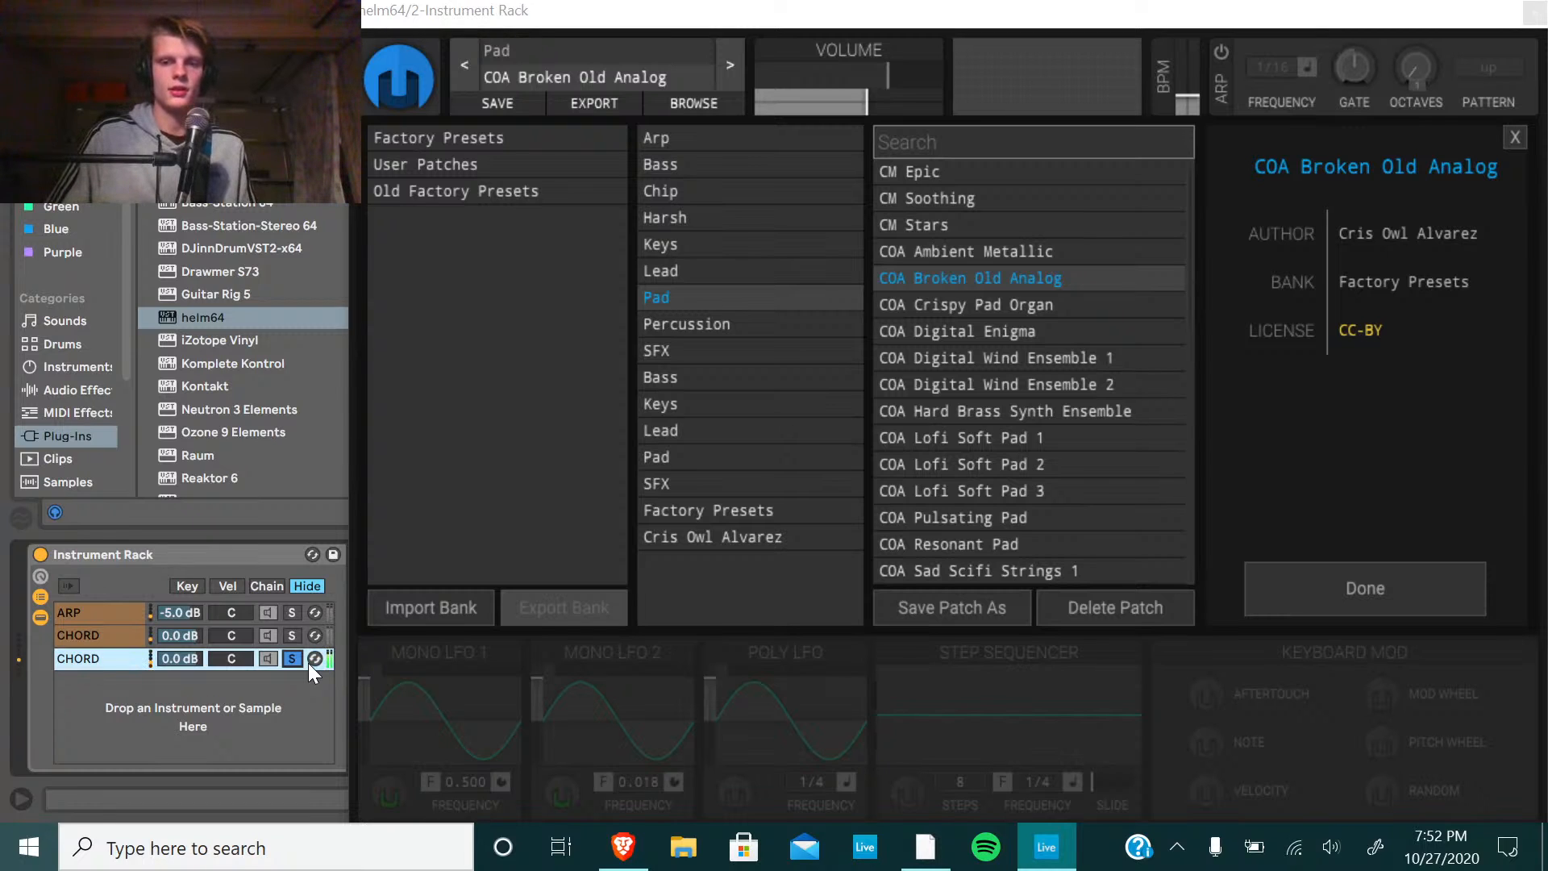
Load the COA Lofi Soft Pad 1 preset in the duplicated chain's helm64 and close its window.
{"action": "left_click", "coordinate": [1078, 440]}
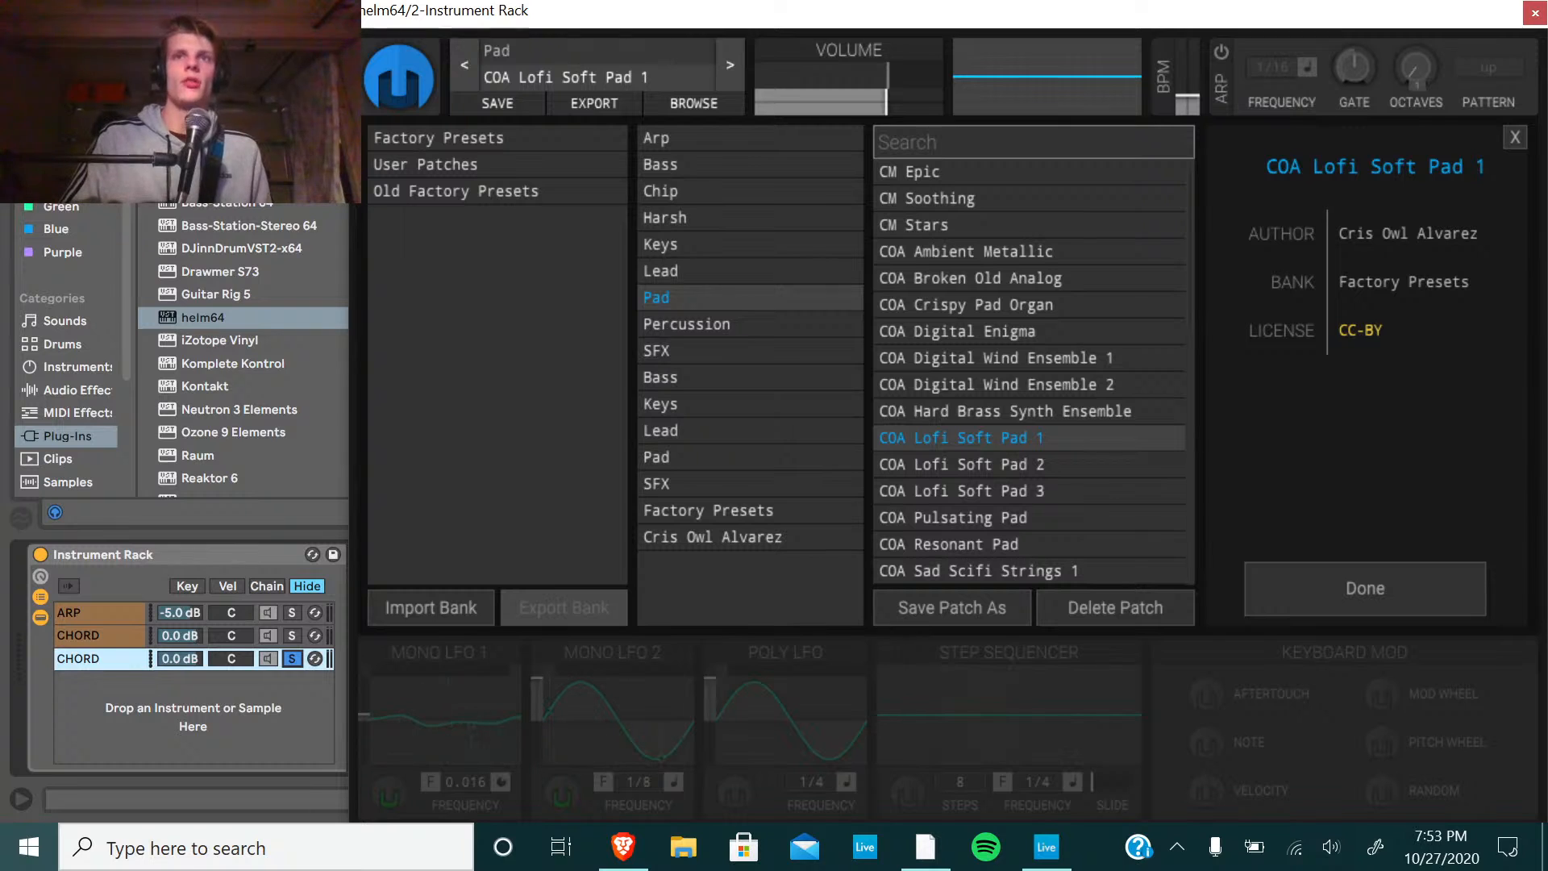
{"action": "key", "text": "alt+Tab"}
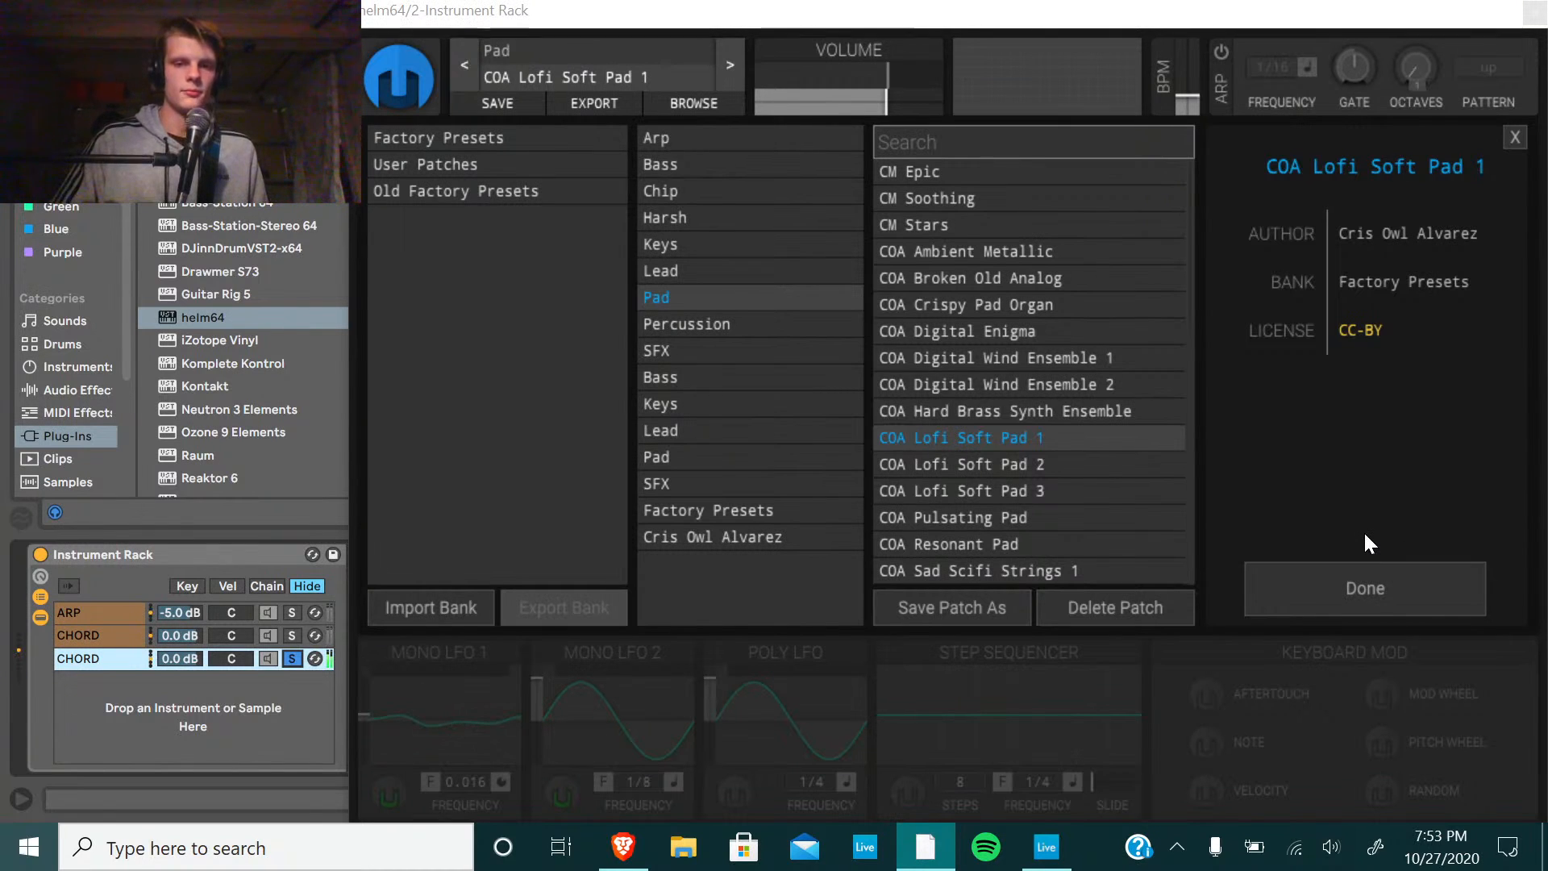
{"action": "left_click", "coordinate": [1306, 580]}
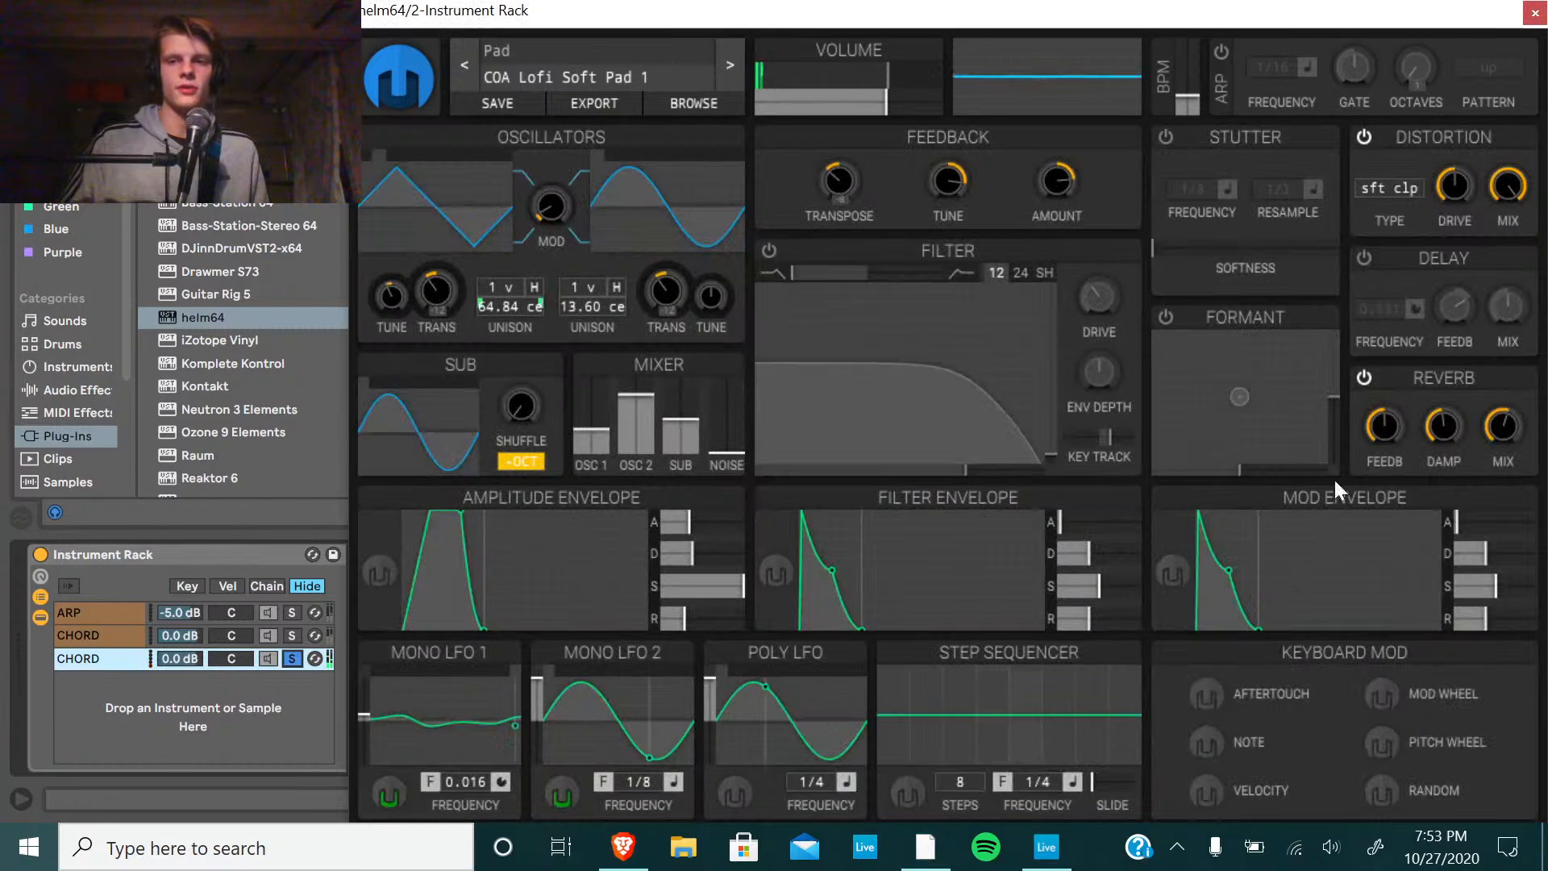
{"action": "left_click", "coordinate": [1533, 14]}
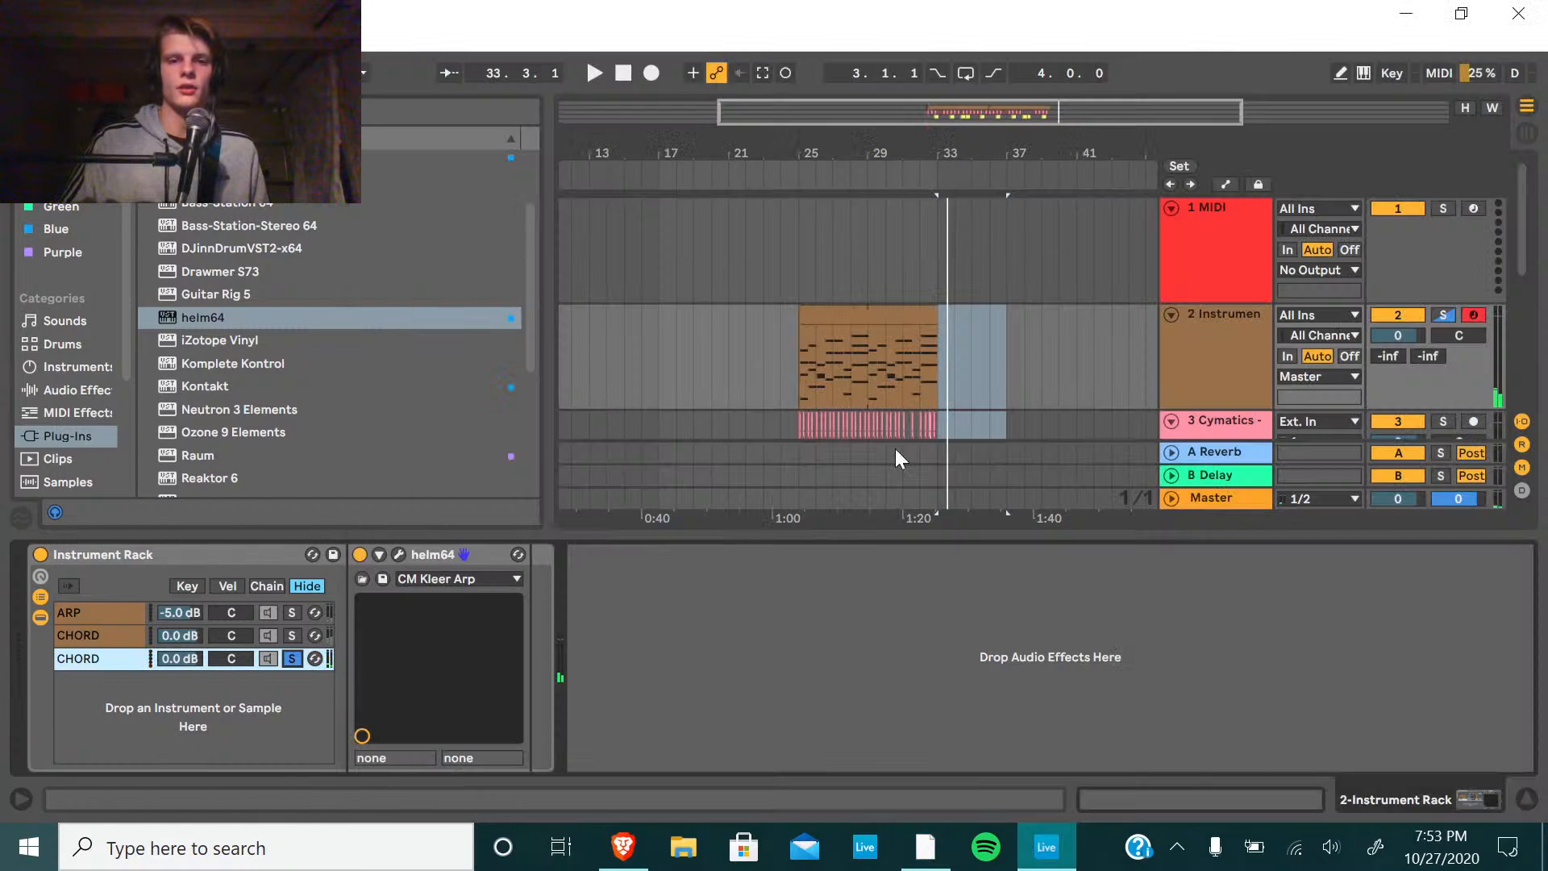
Unsolo the duplicated chain and, during playback, set the chain volumes to -12.0 dB for ARP, -2.7 dB for the first CHORD and -7.4 dB for the second.
{"action": "left_click", "coordinate": [292, 658]}
{"action": "key", "text": "space"}
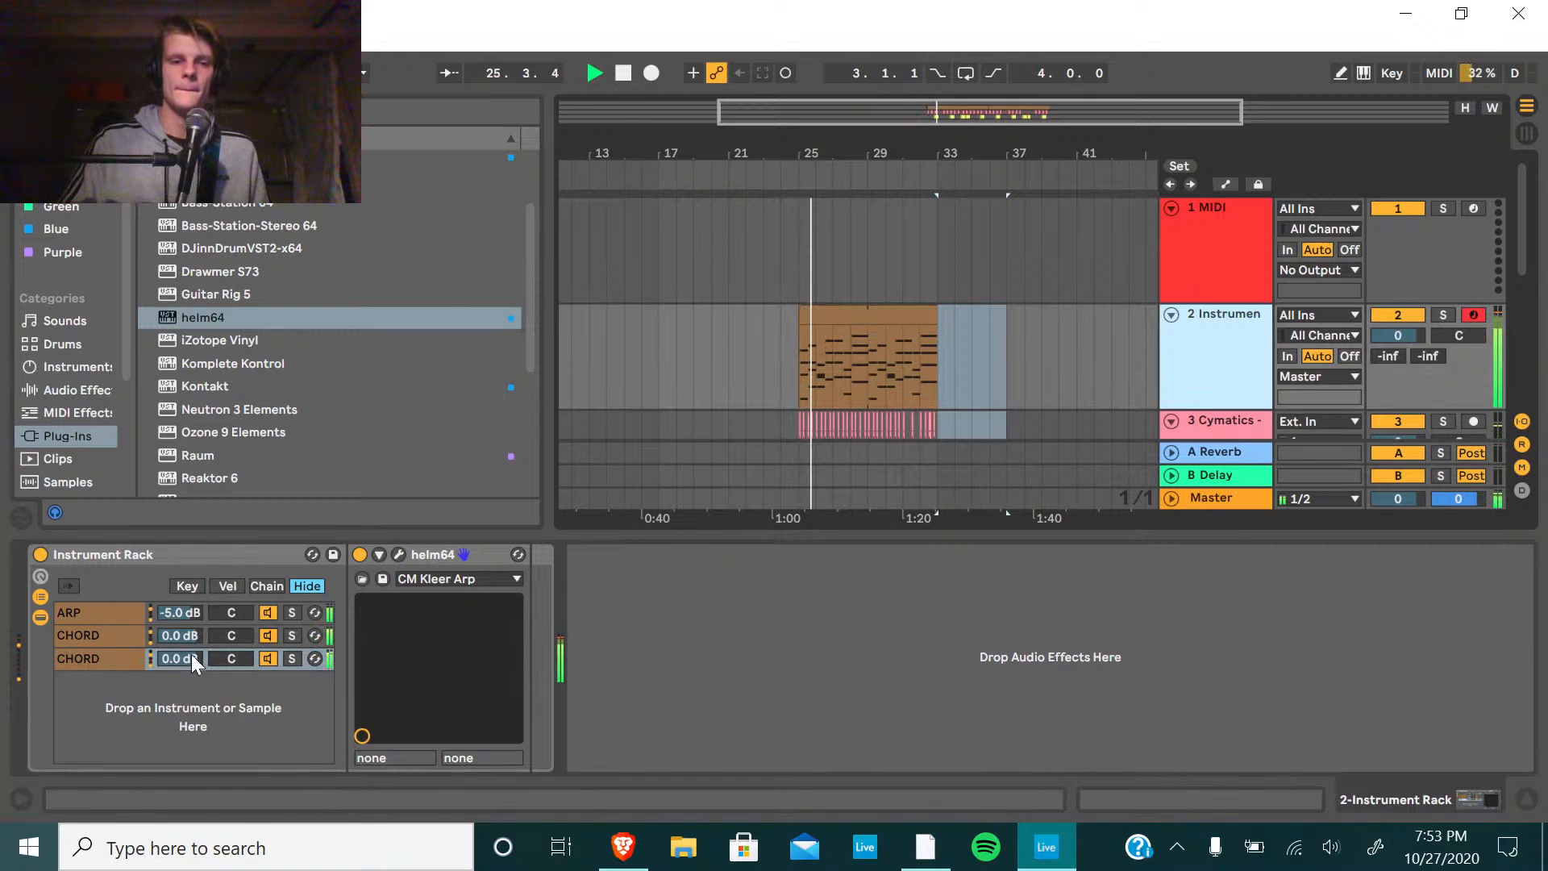
{"action": "mouse_move", "coordinate": [179, 635]}
{"action": "left_mouse_down"}
{"action": "mouse_move", "coordinate": [179, 665]}
{"action": "mouse_move", "coordinate": [179, 627]}
{"action": "mouse_move", "coordinate": [179, 649]}
{"action": "left_mouse_up"}
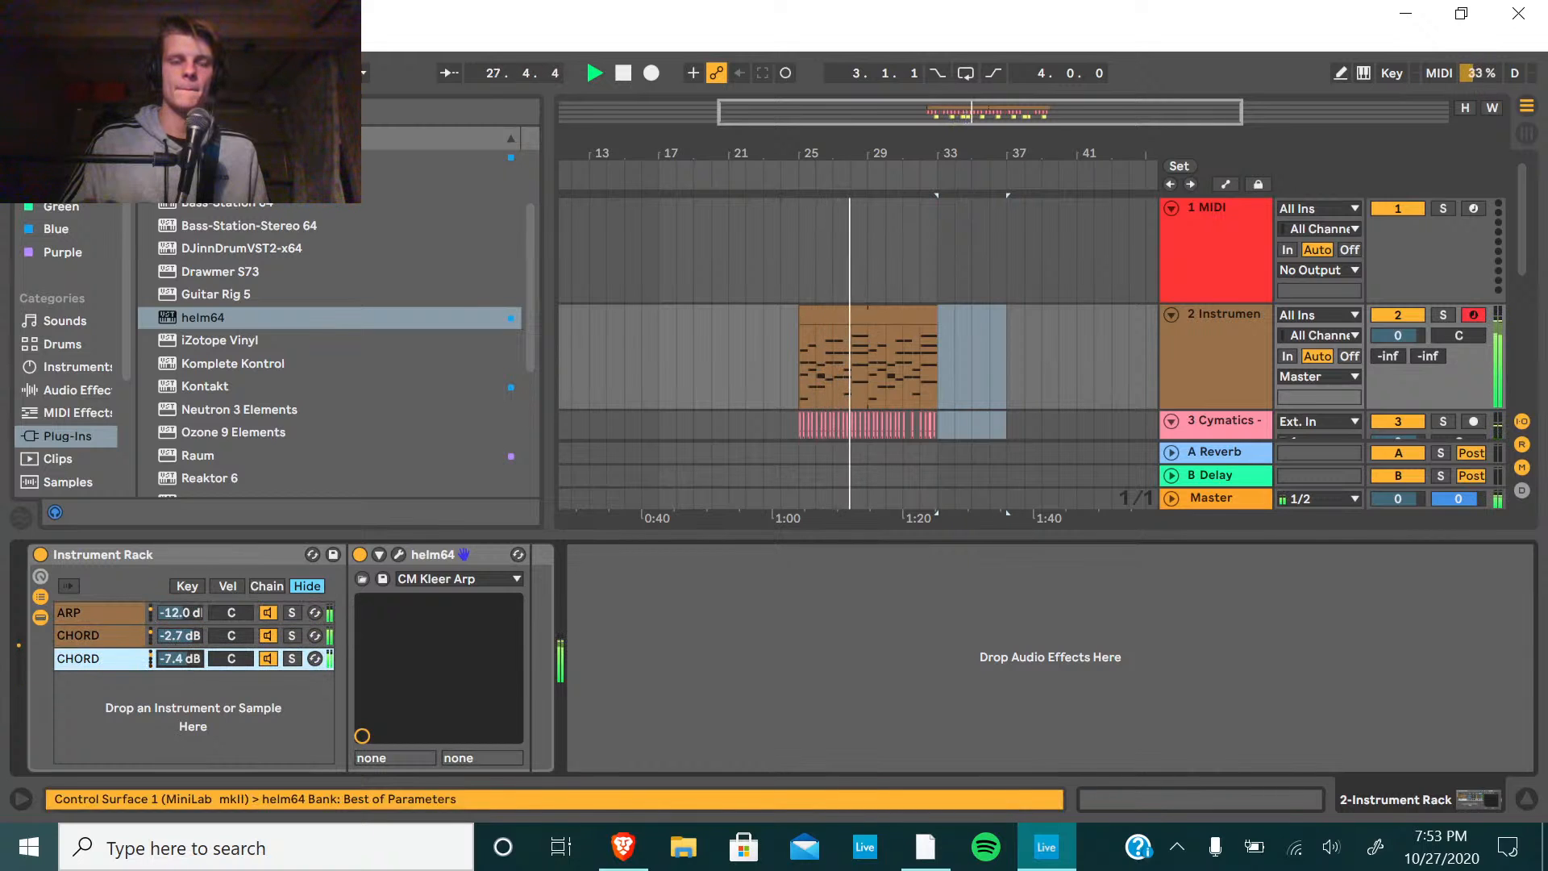
Lower the volumes of drum tracks 3 and 4 to -4.2 dB each while the section plays.
{"action": "scroll", "coordinate": [1323, 308], "scroll_direction": "down", "scroll_amount": 3}
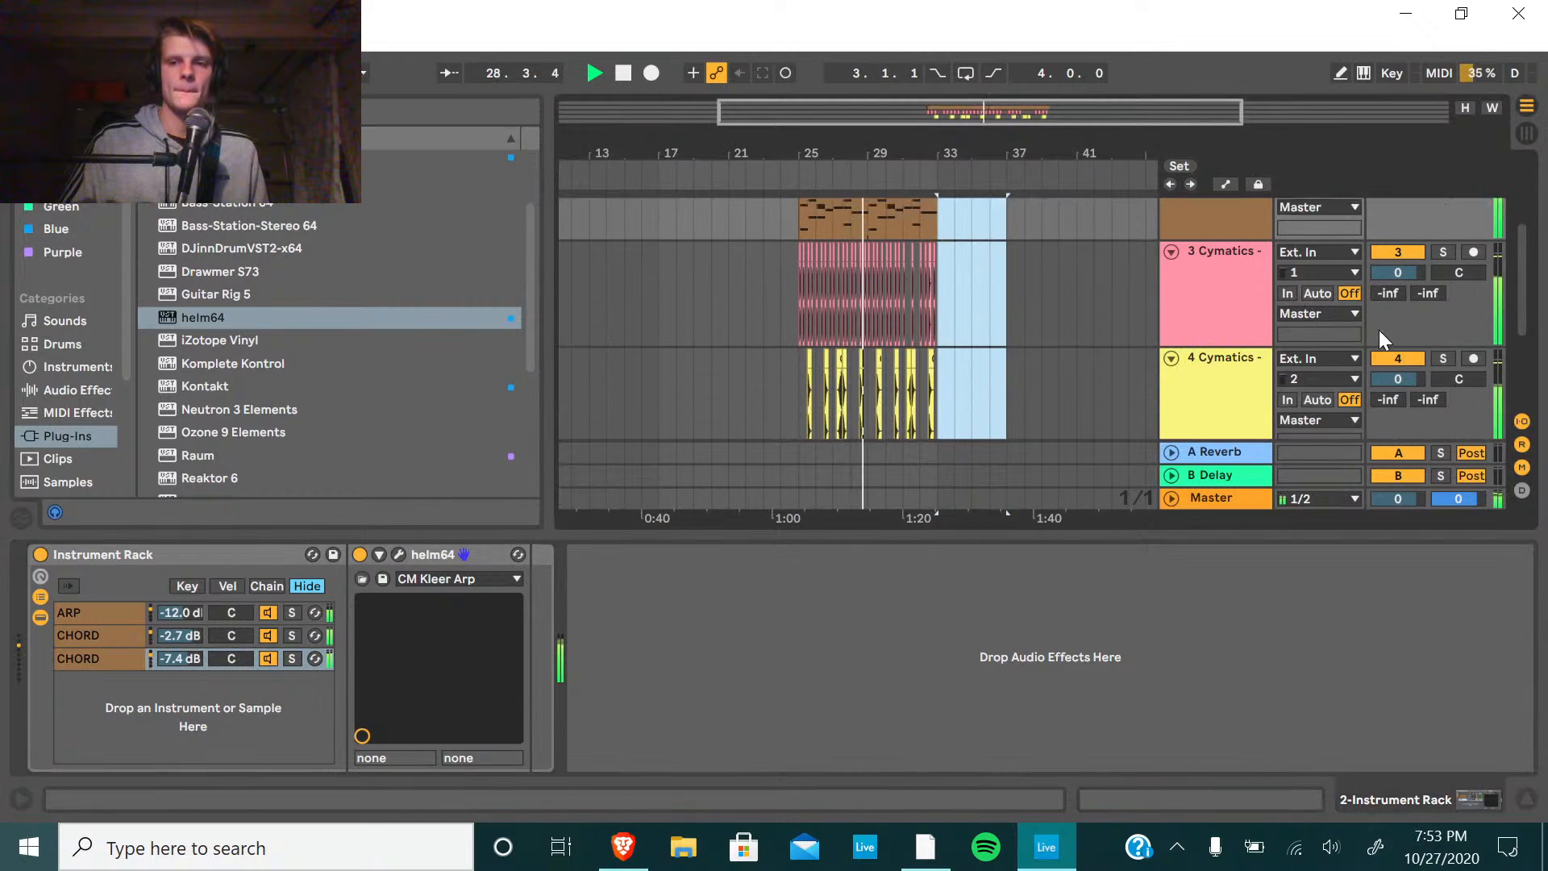
{"action": "scroll", "coordinate": [1384, 330], "scroll_direction": "down", "scroll_amount": 1}
{"action": "left_click_drag", "start_coordinate": [1386, 254], "coordinate": [1387, 256]}
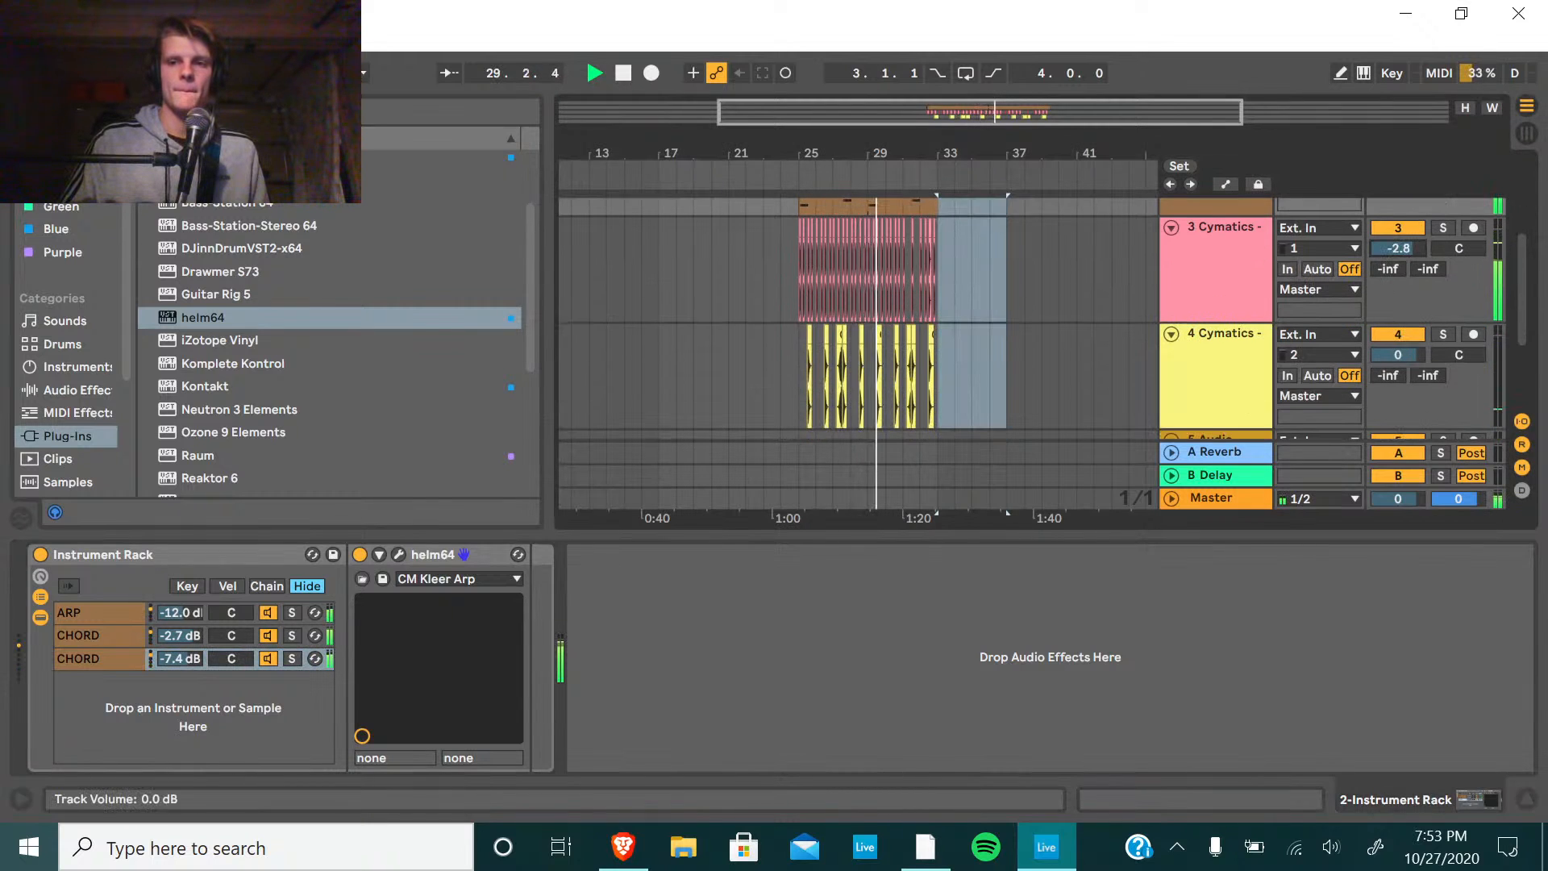
{"action": "left_click_drag", "start_coordinate": [1398, 354], "coordinate": [1398, 360]}
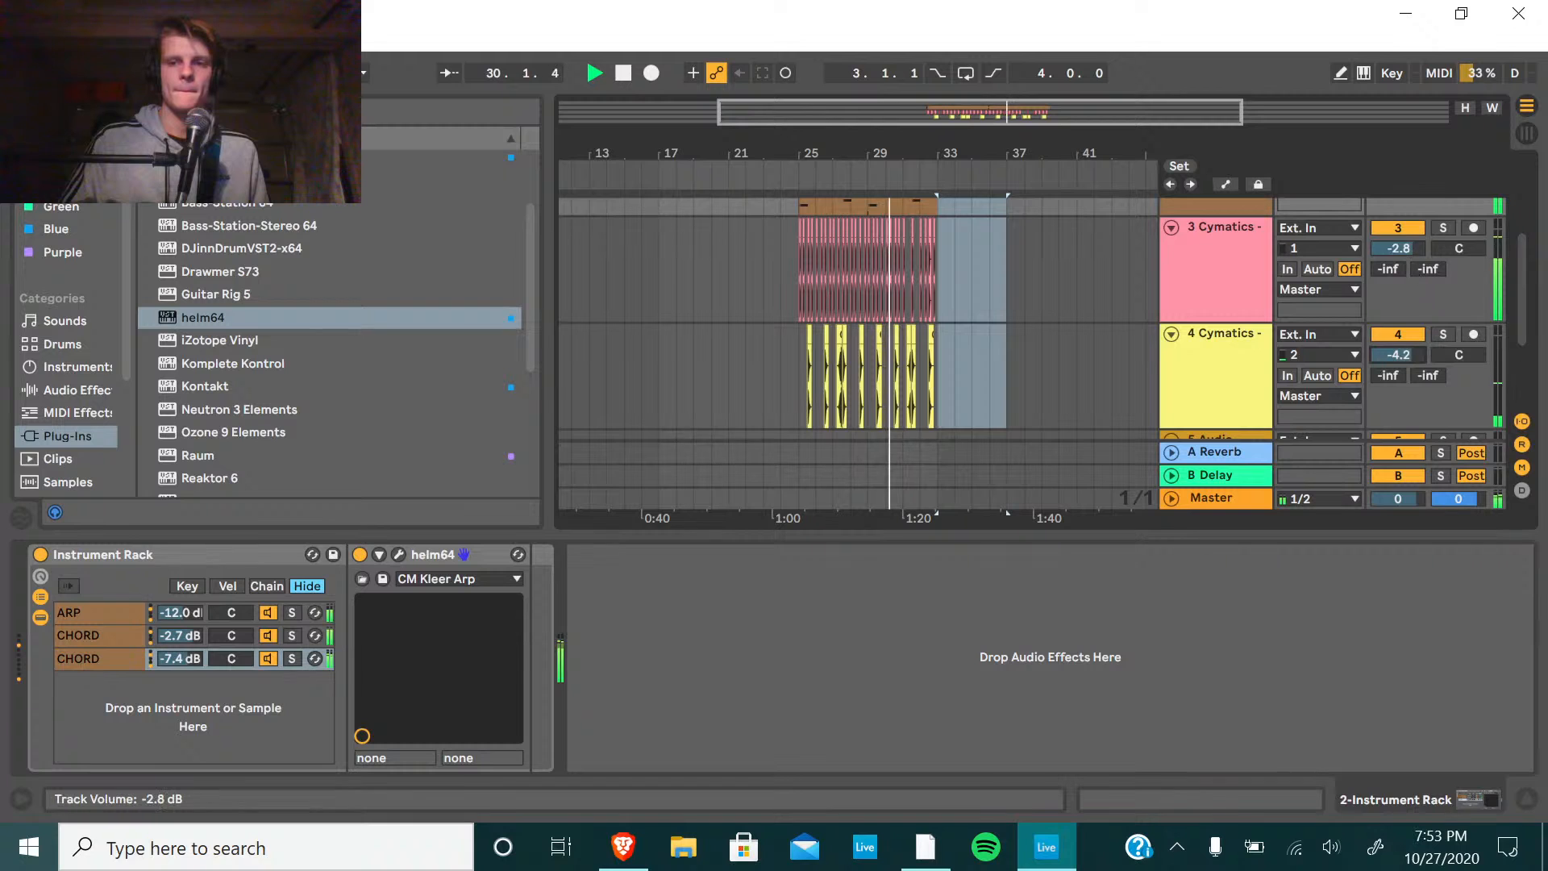
{"action": "left_click_drag", "start_coordinate": [1399, 248], "coordinate": [1399, 257]}
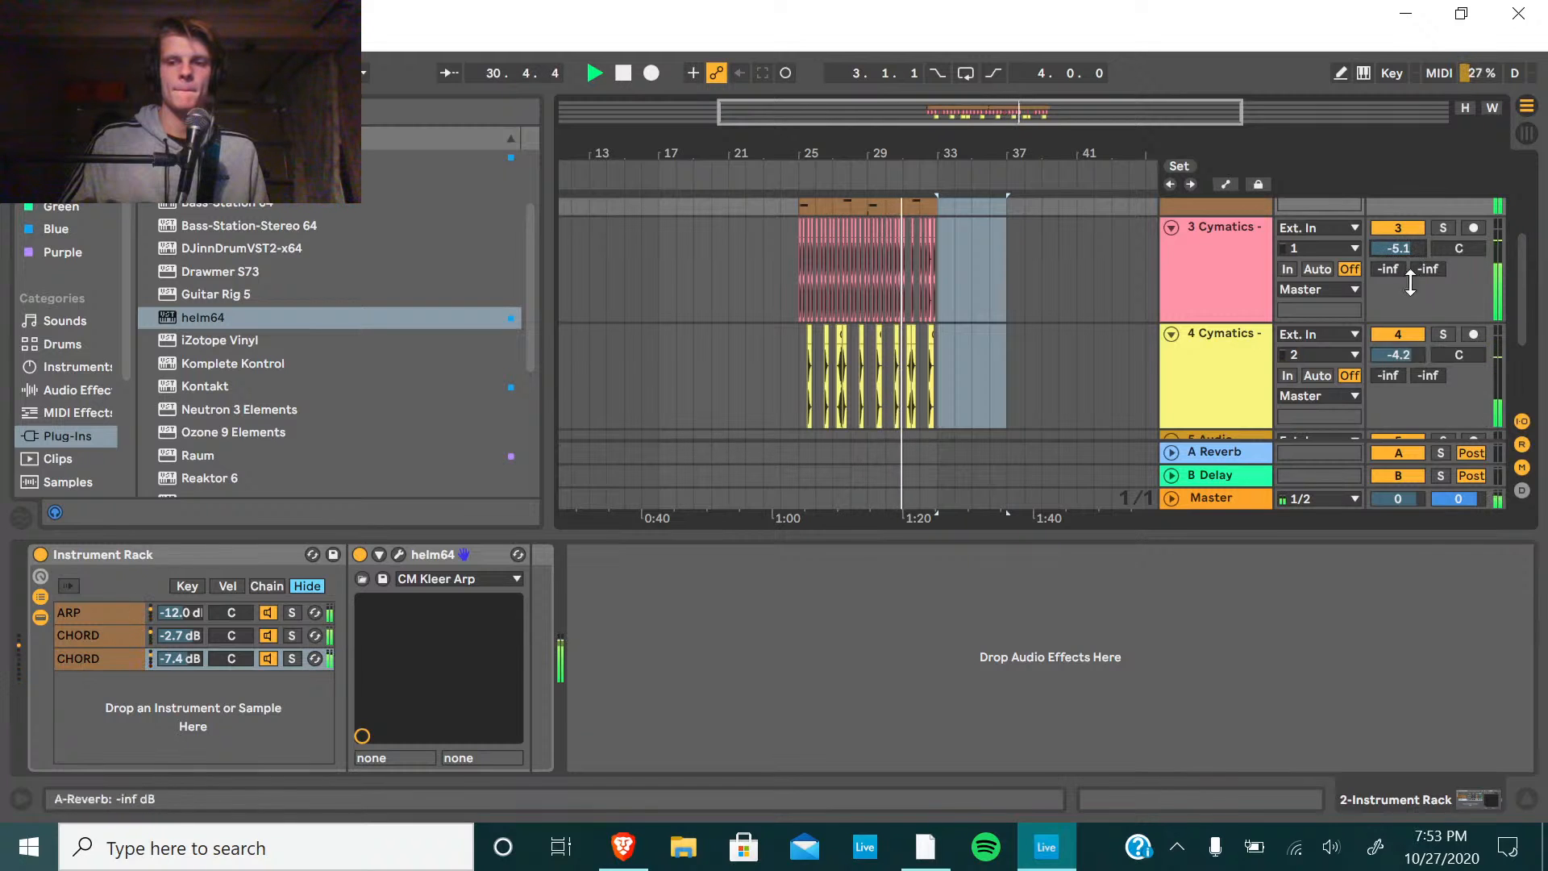
{"action": "scroll", "coordinate": [1424, 316], "scroll_direction": "up", "scroll_amount": 8}
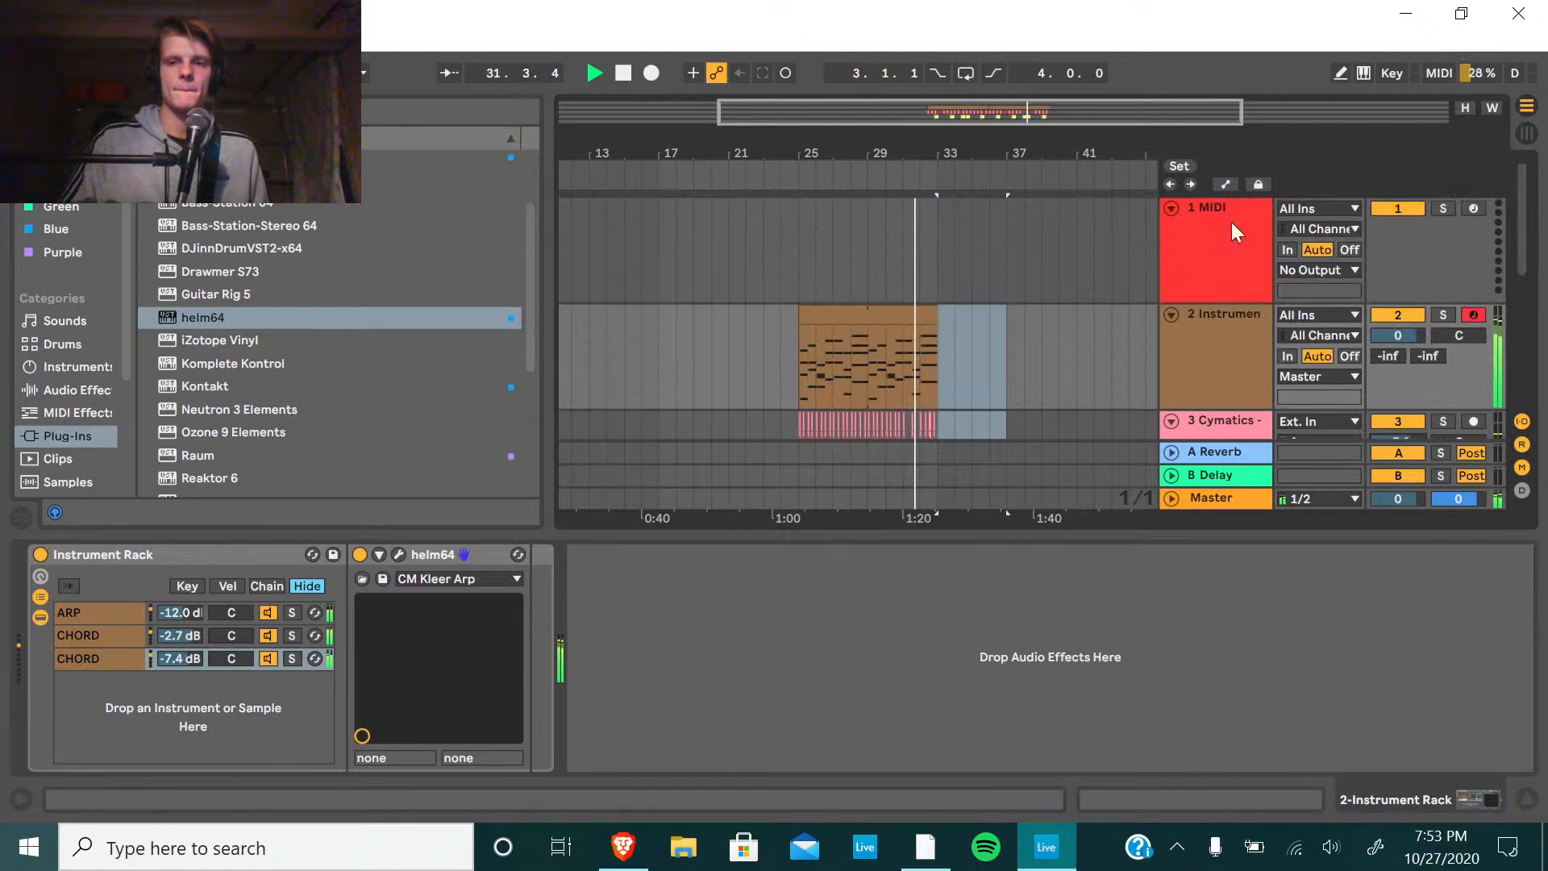
{"action": "scroll", "coordinate": [1231, 221], "scroll_direction": "down", "scroll_amount": 3}
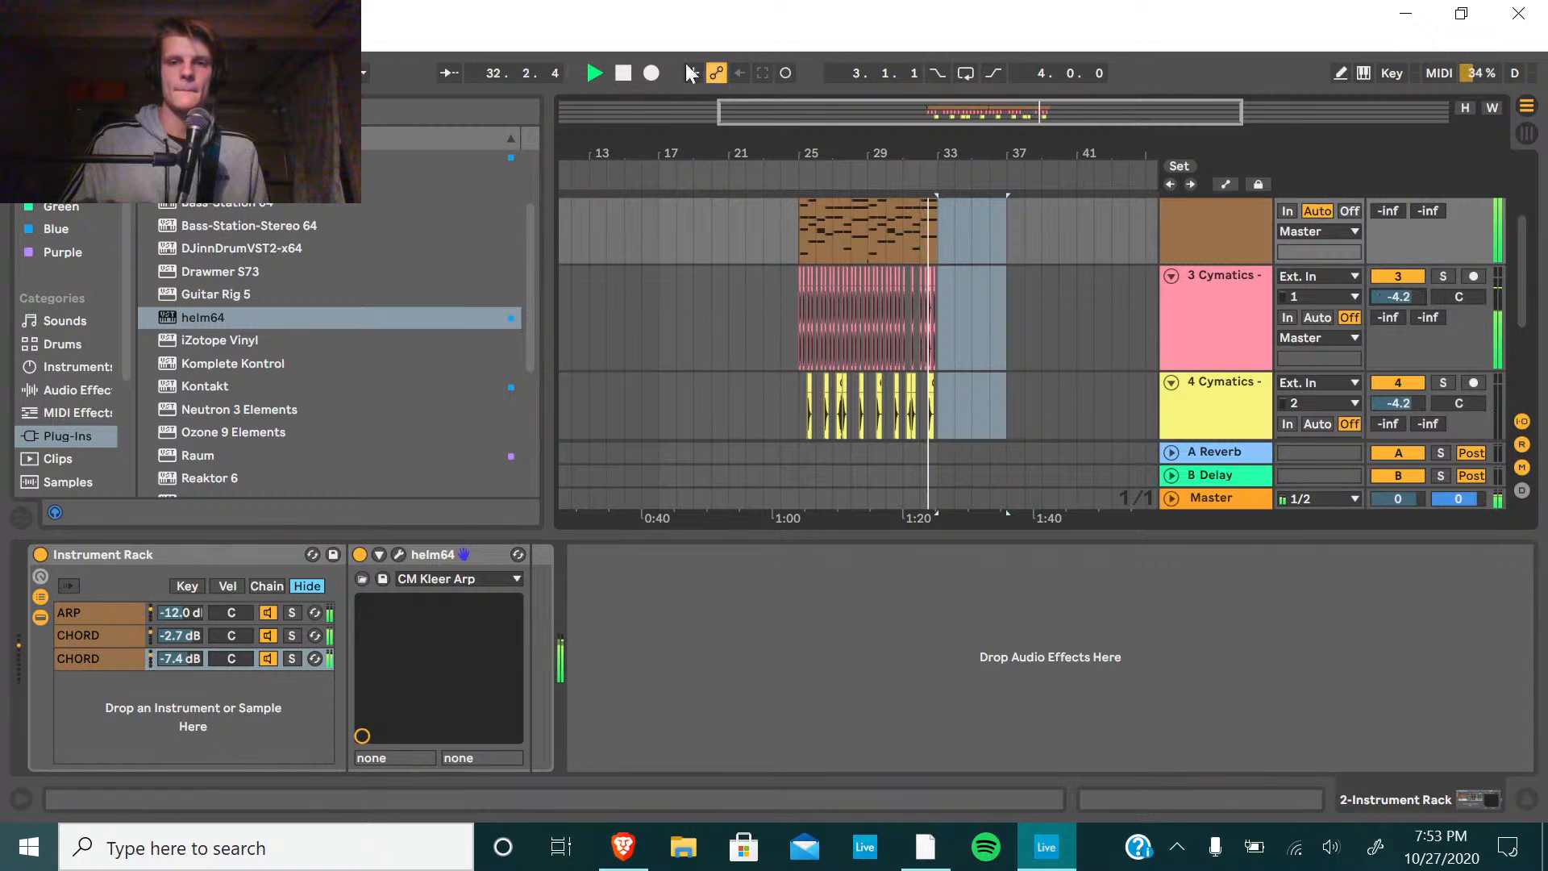
Stop playback and switch to the Brave browser.
{"action": "left_click", "coordinate": [624, 74]}
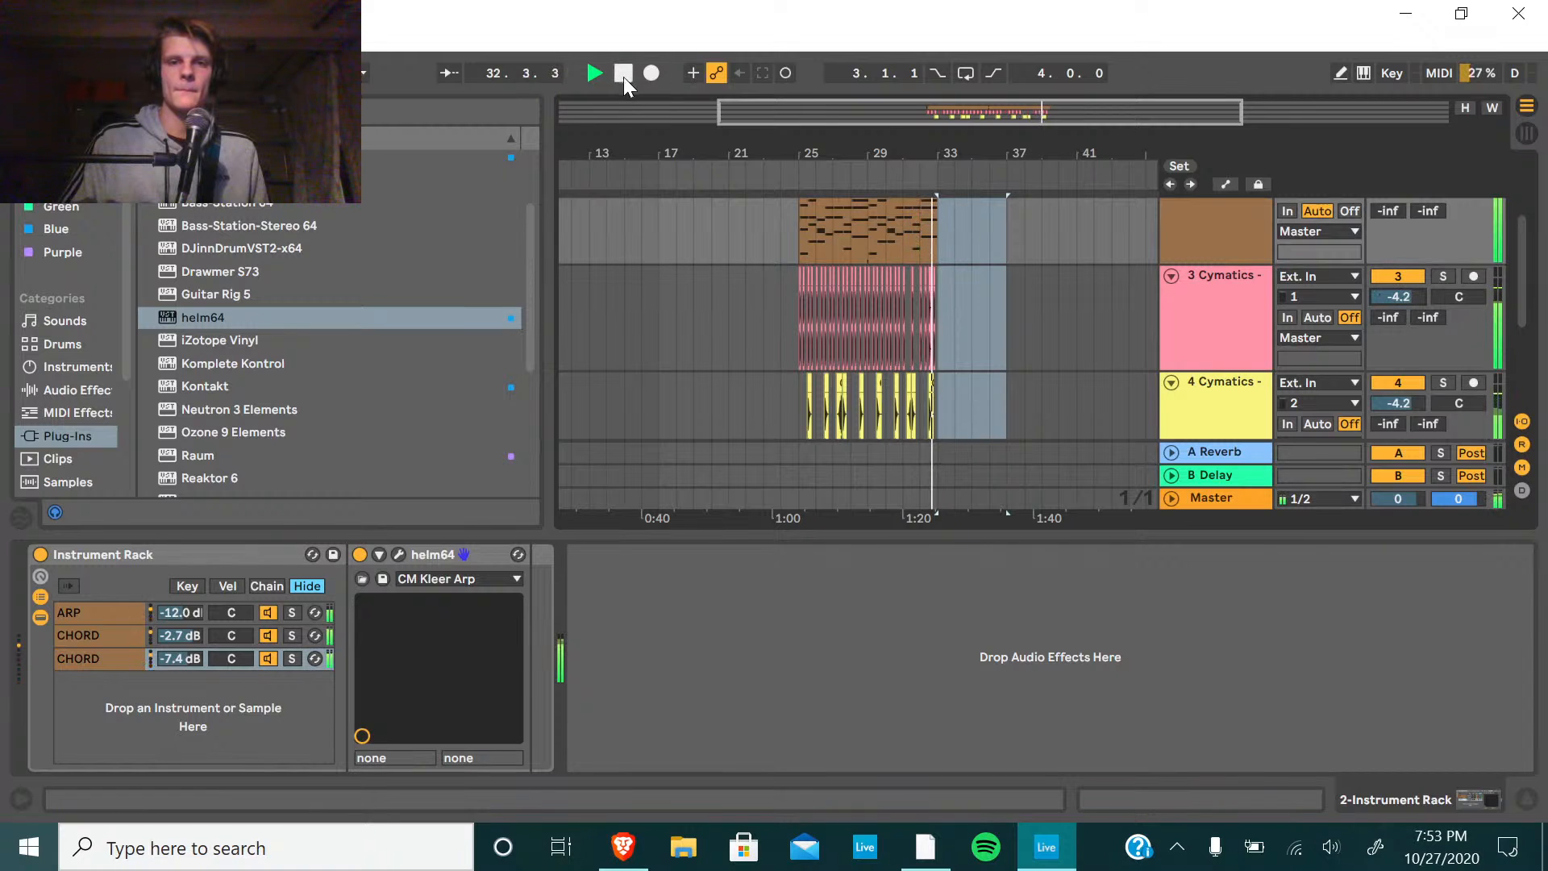
{"action": "left_click", "coordinate": [618, 824]}
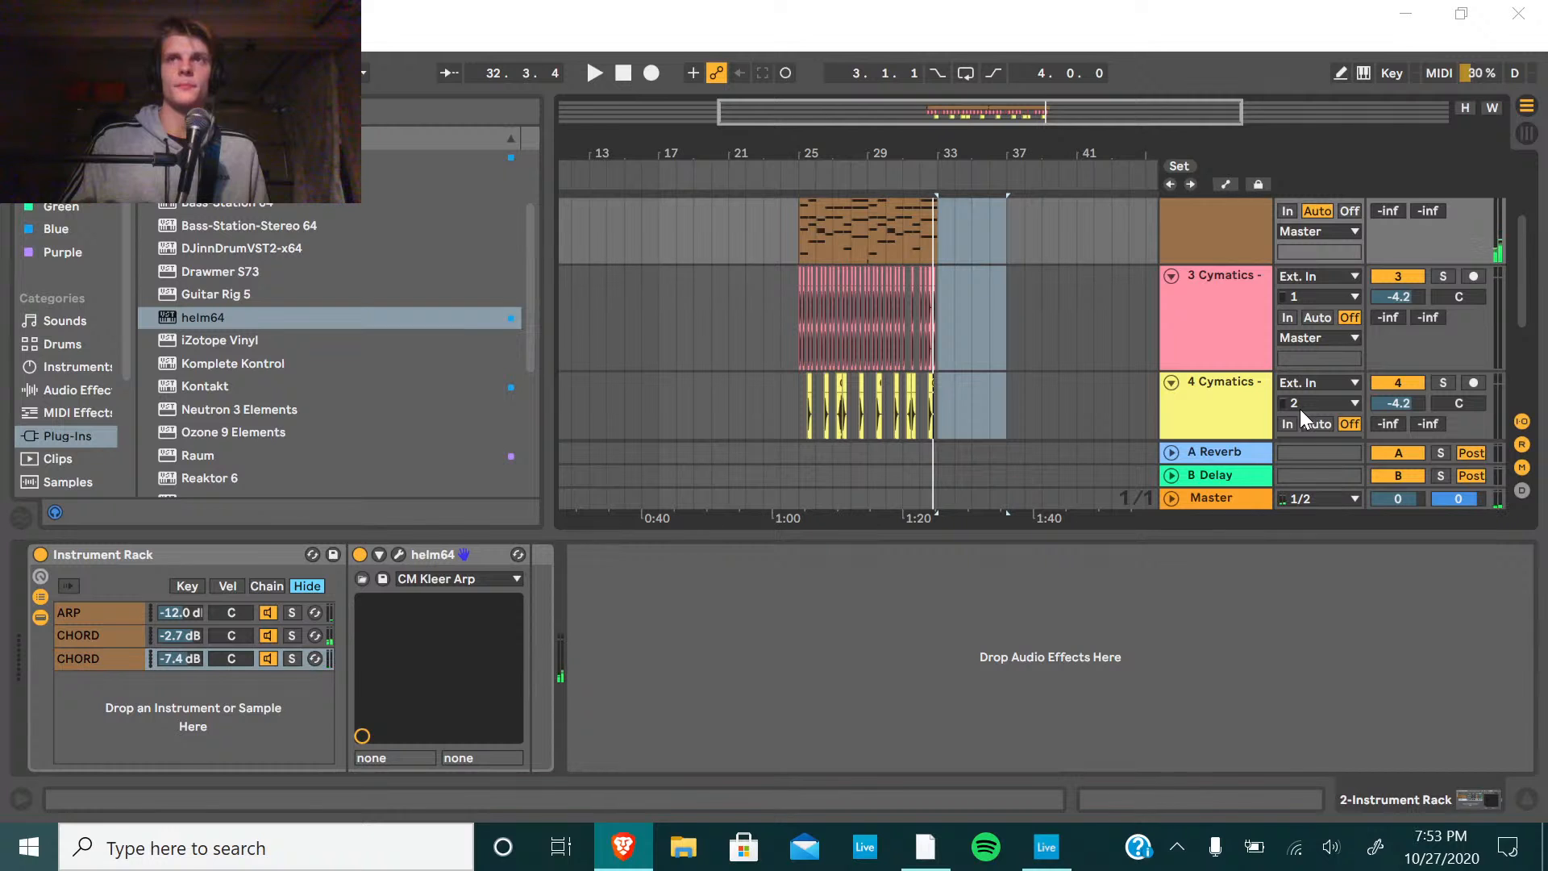
Hide the device view, play the section from around bar 24 with all tracks, and return to the start.
{"action": "left_click_drag", "start_coordinate": [1278, 534], "coordinate": [1279, 740]}
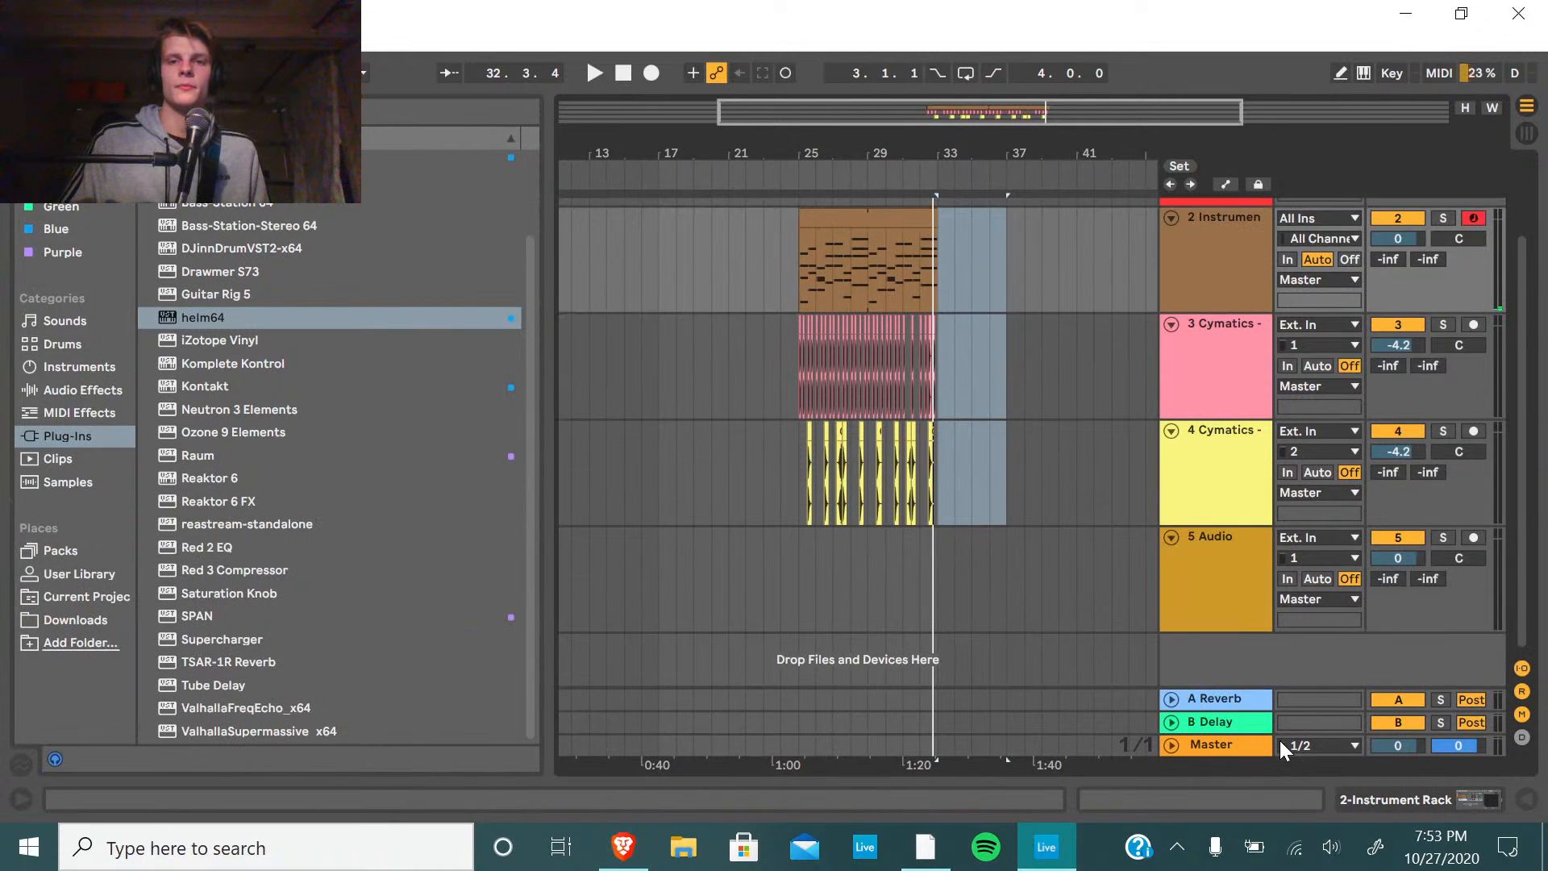
{"action": "scroll", "coordinate": [1072, 505], "scroll_direction": "up", "scroll_amount": 3}
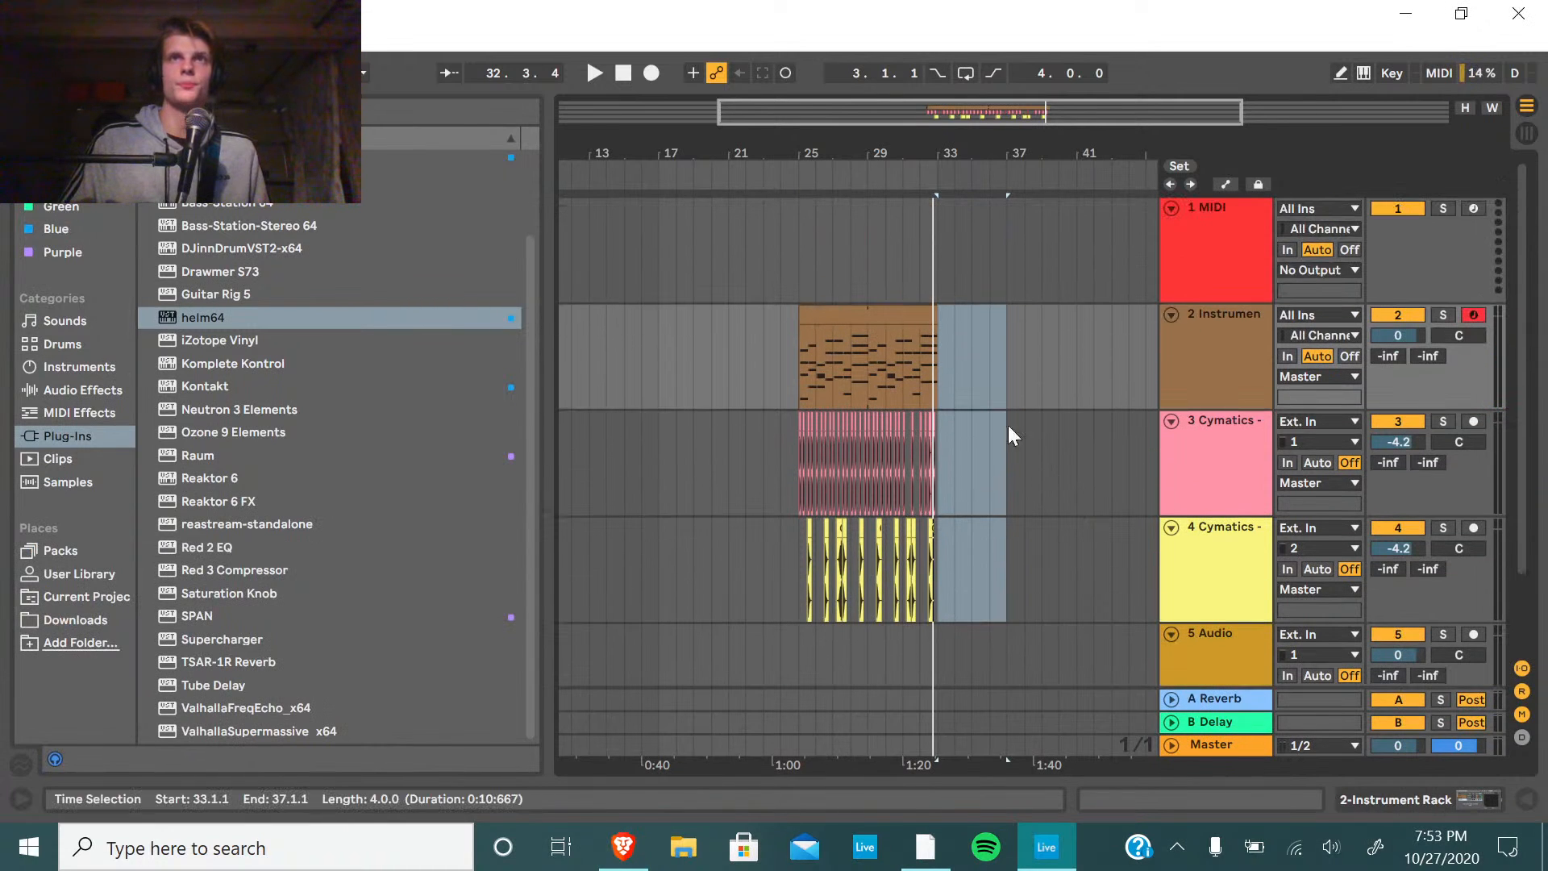
{"action": "left_click", "coordinate": [783, 174]}
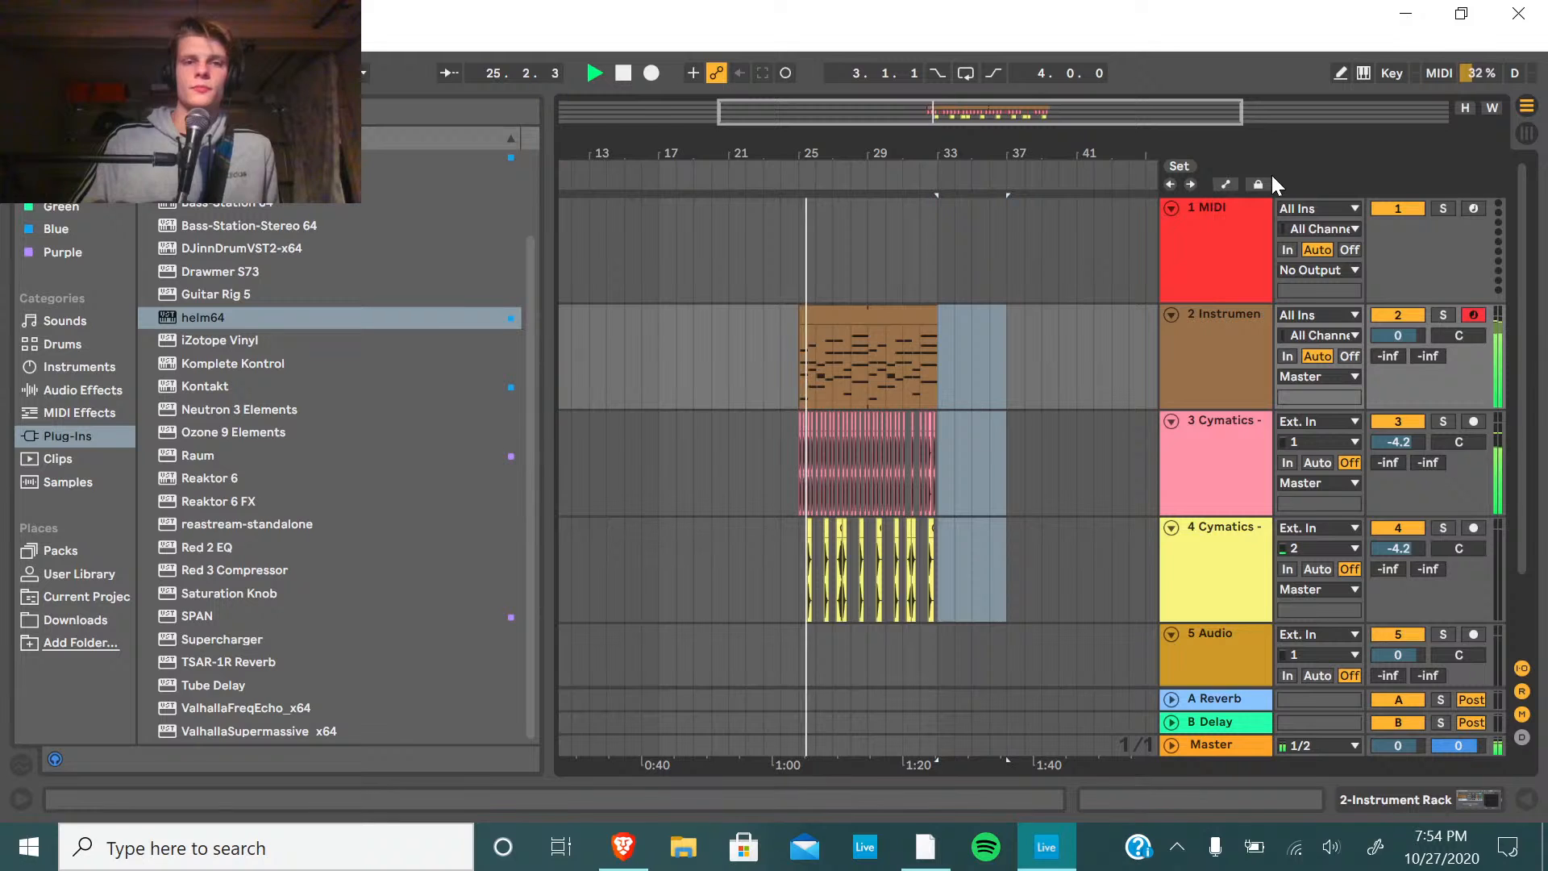
{"action": "left_click", "coordinate": [624, 76]}
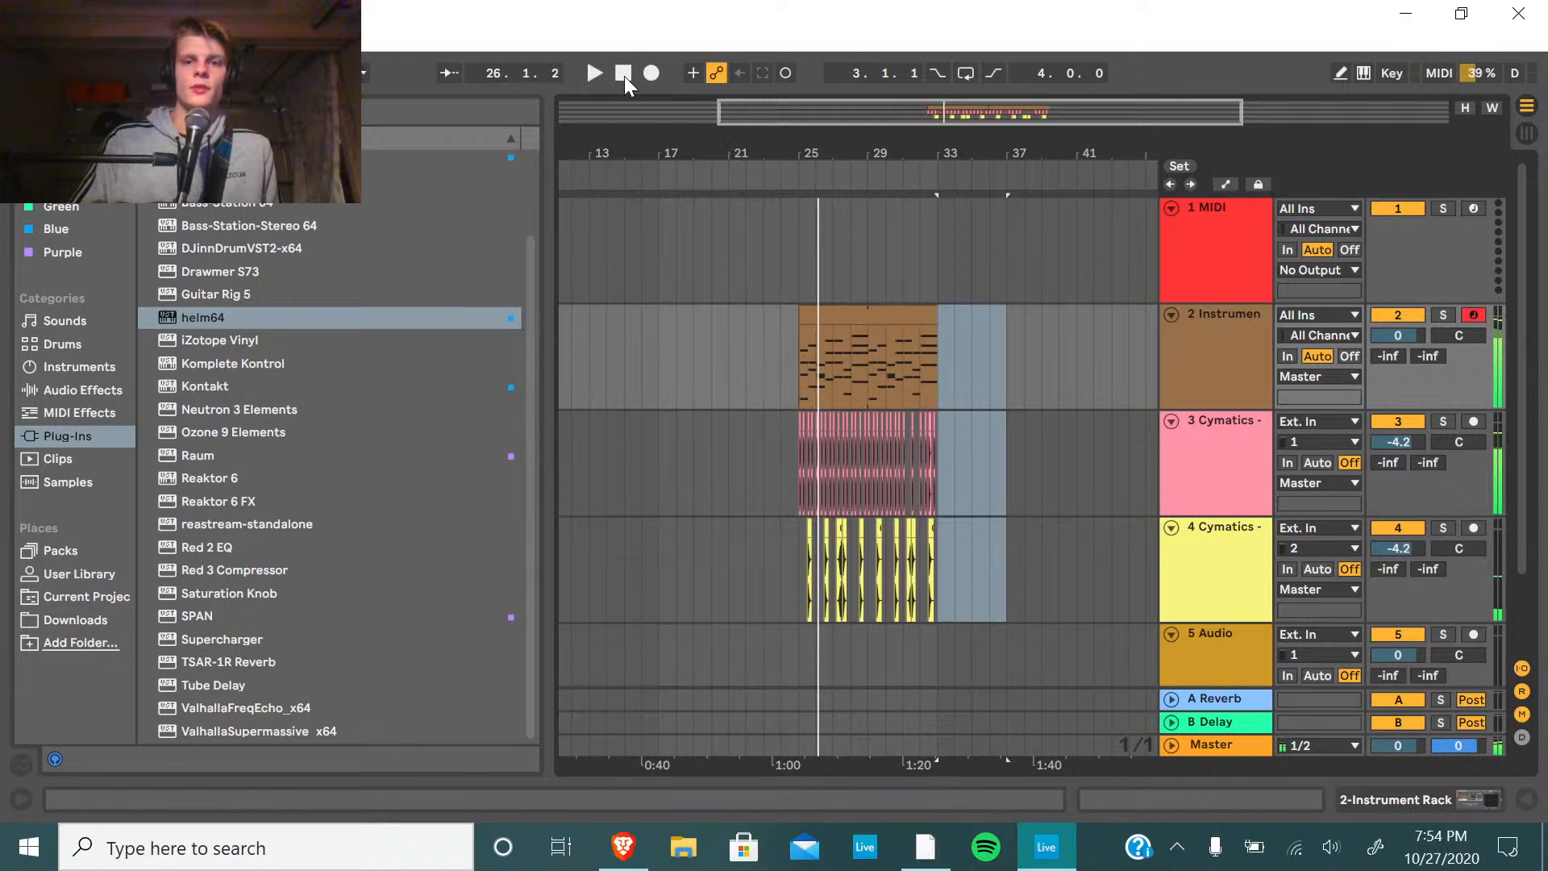
{"action": "left_click", "coordinate": [624, 76]}
Add a Saturator after helm64 in the first CHORD chain, with 11.4 dB drive and -12.3 dB output.
{"action": "double_click", "coordinate": [1222, 387]}
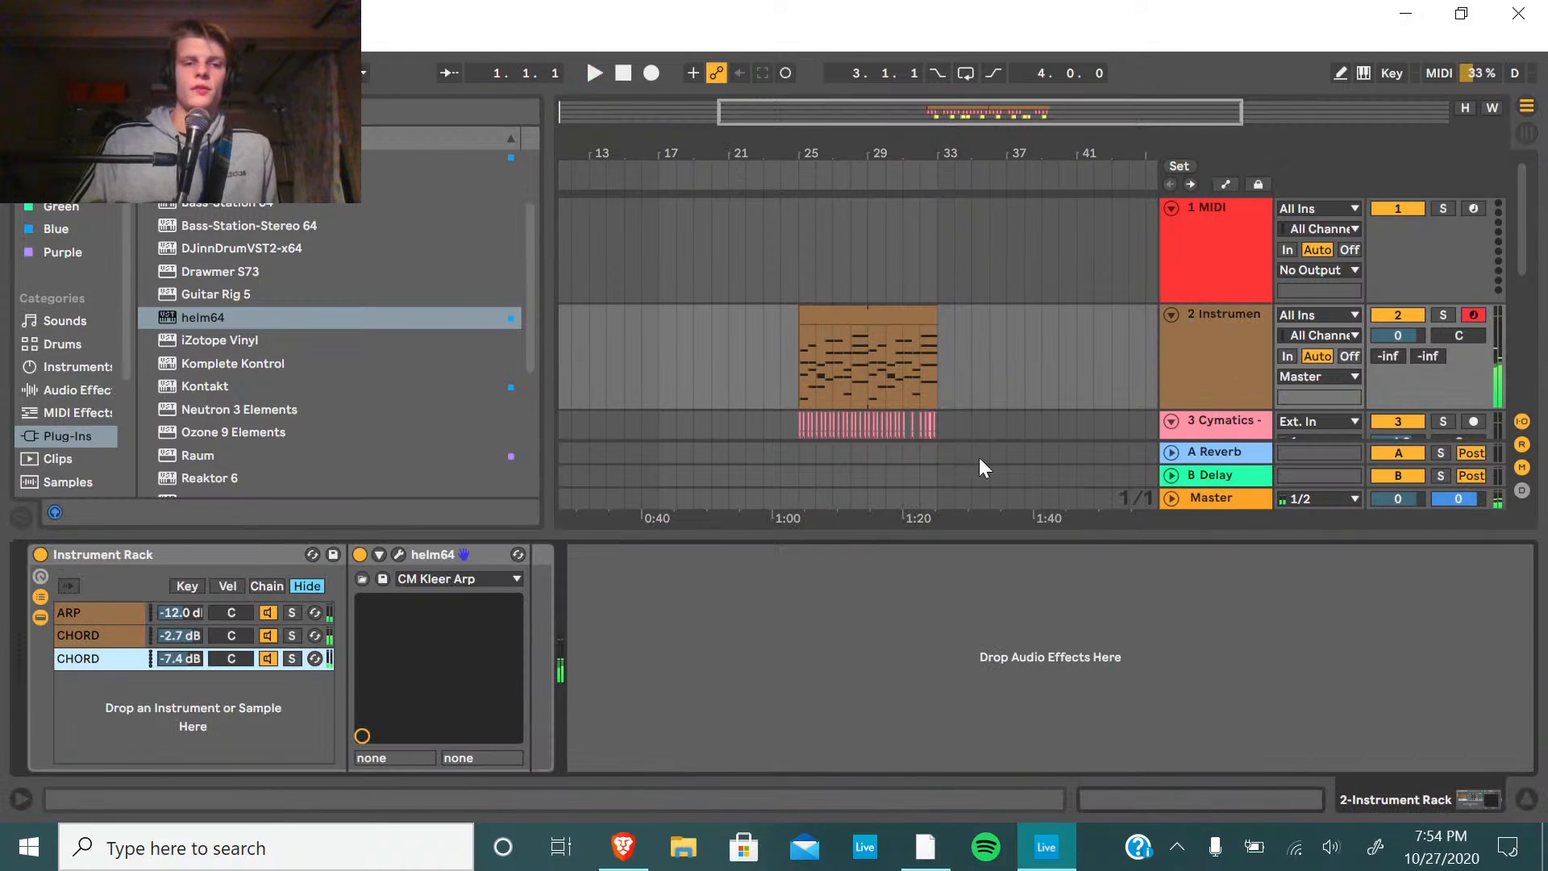
{"action": "left_click", "coordinate": [80, 633]}
{"action": "left_click", "coordinate": [73, 391]}
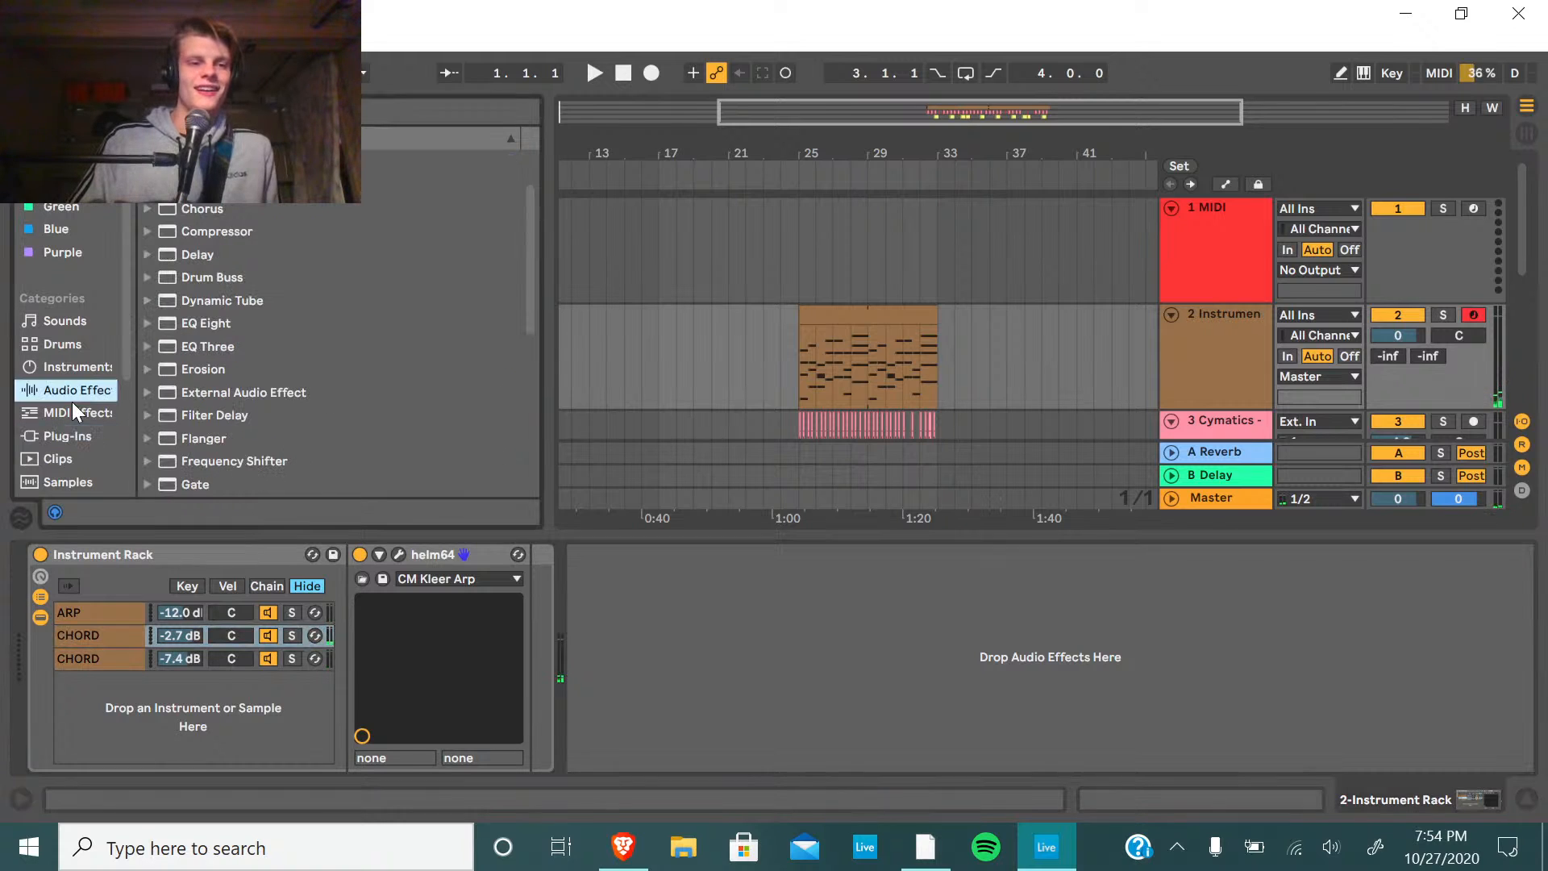
{"action": "scroll", "coordinate": [221, 404], "scroll_direction": "down", "scroll_amount": 5}
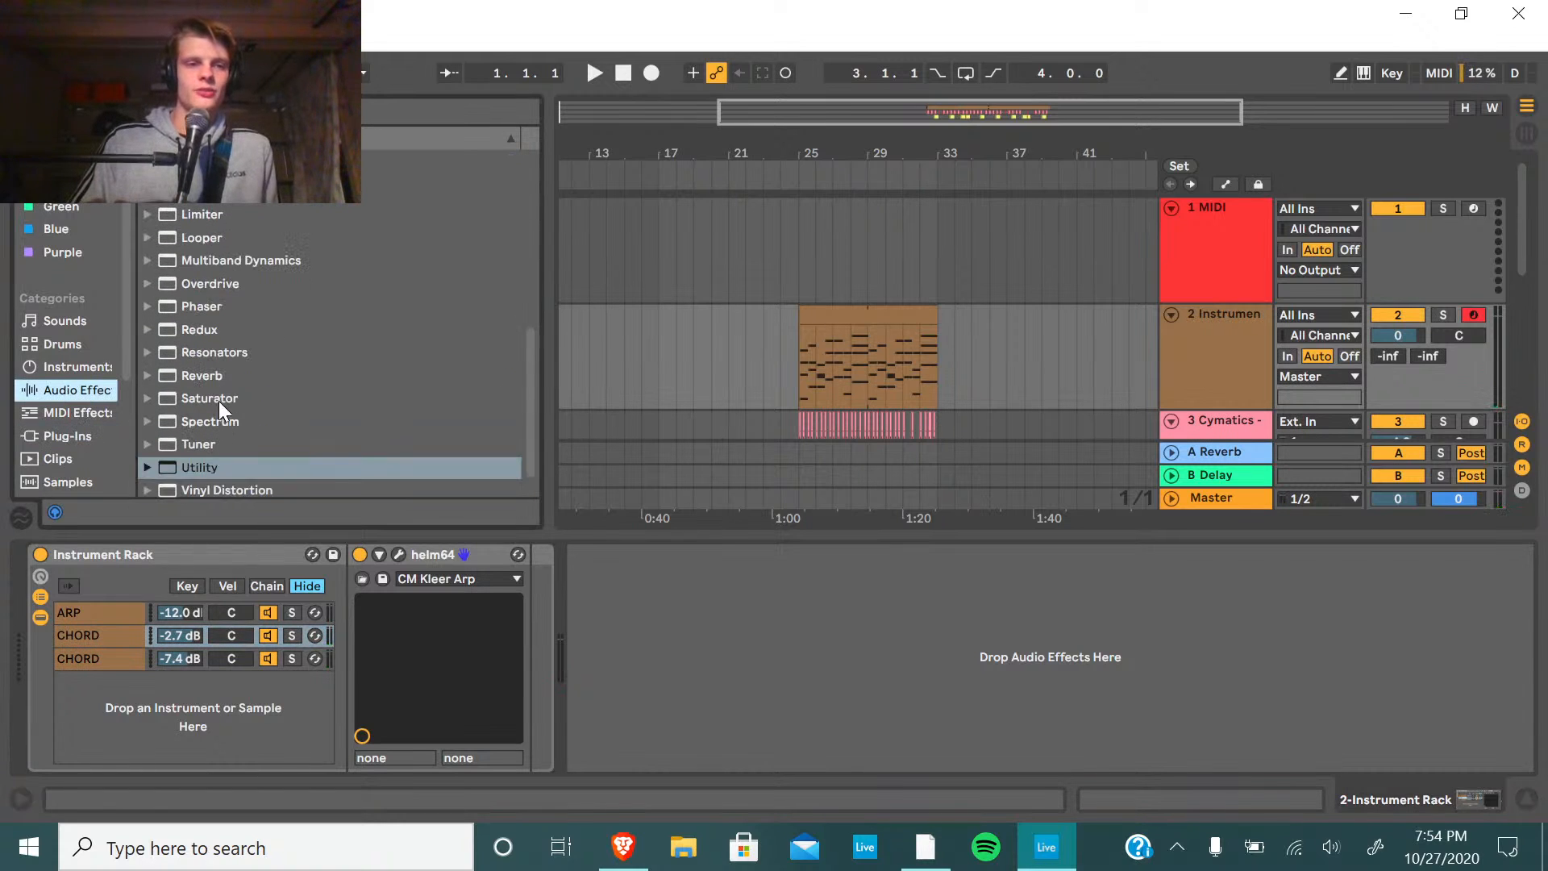
{"action": "left_click_drag", "start_coordinate": [219, 398], "coordinate": [569, 588]}
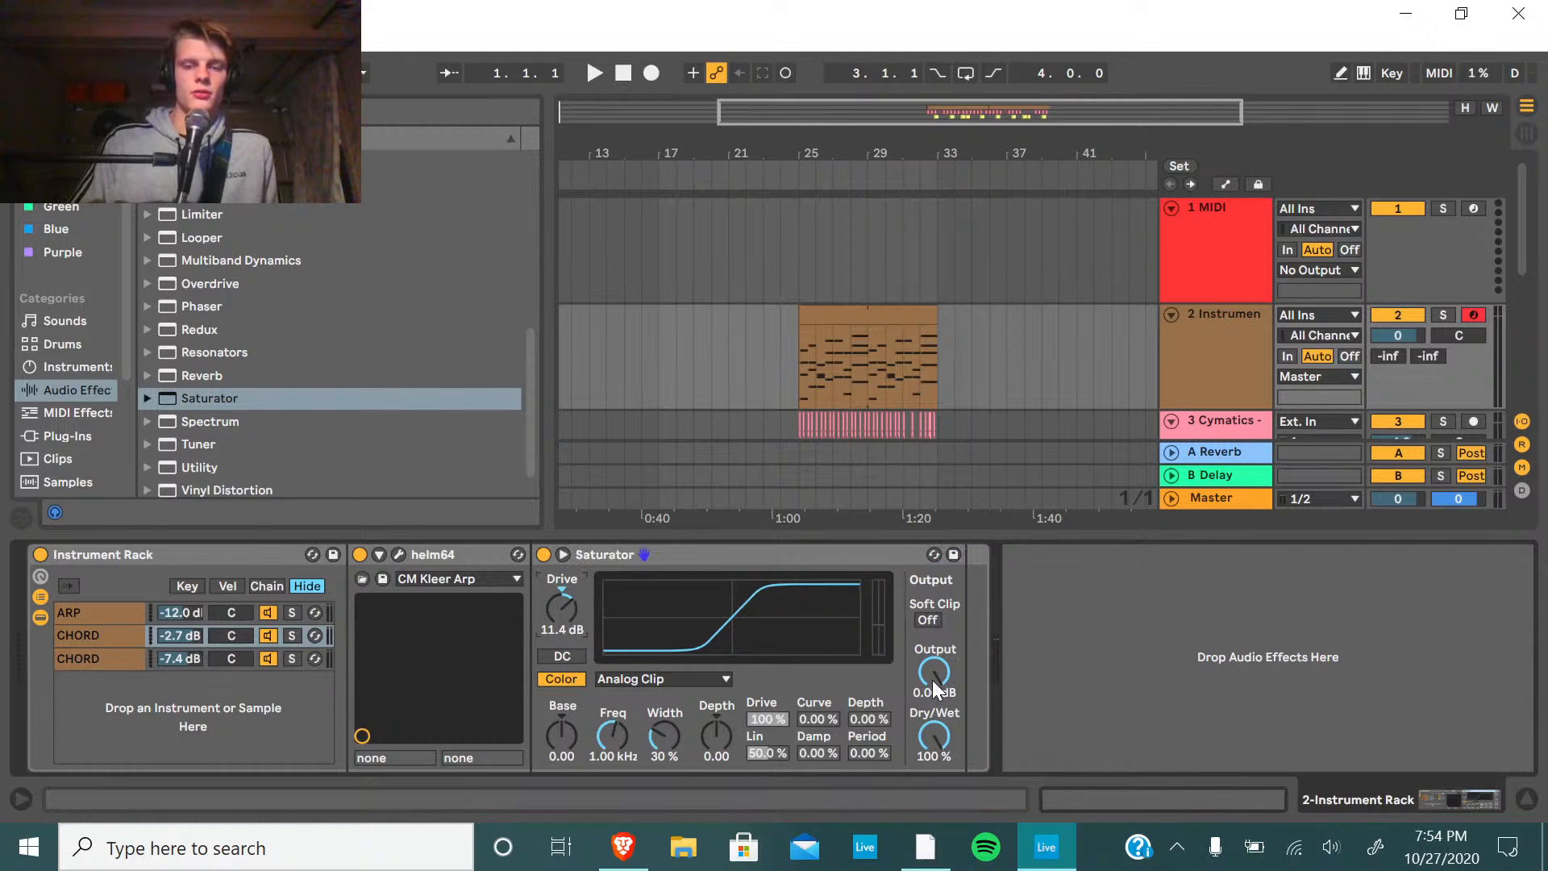
{"action": "left_click_drag", "start_coordinate": [936, 687], "coordinate": [935, 695]}
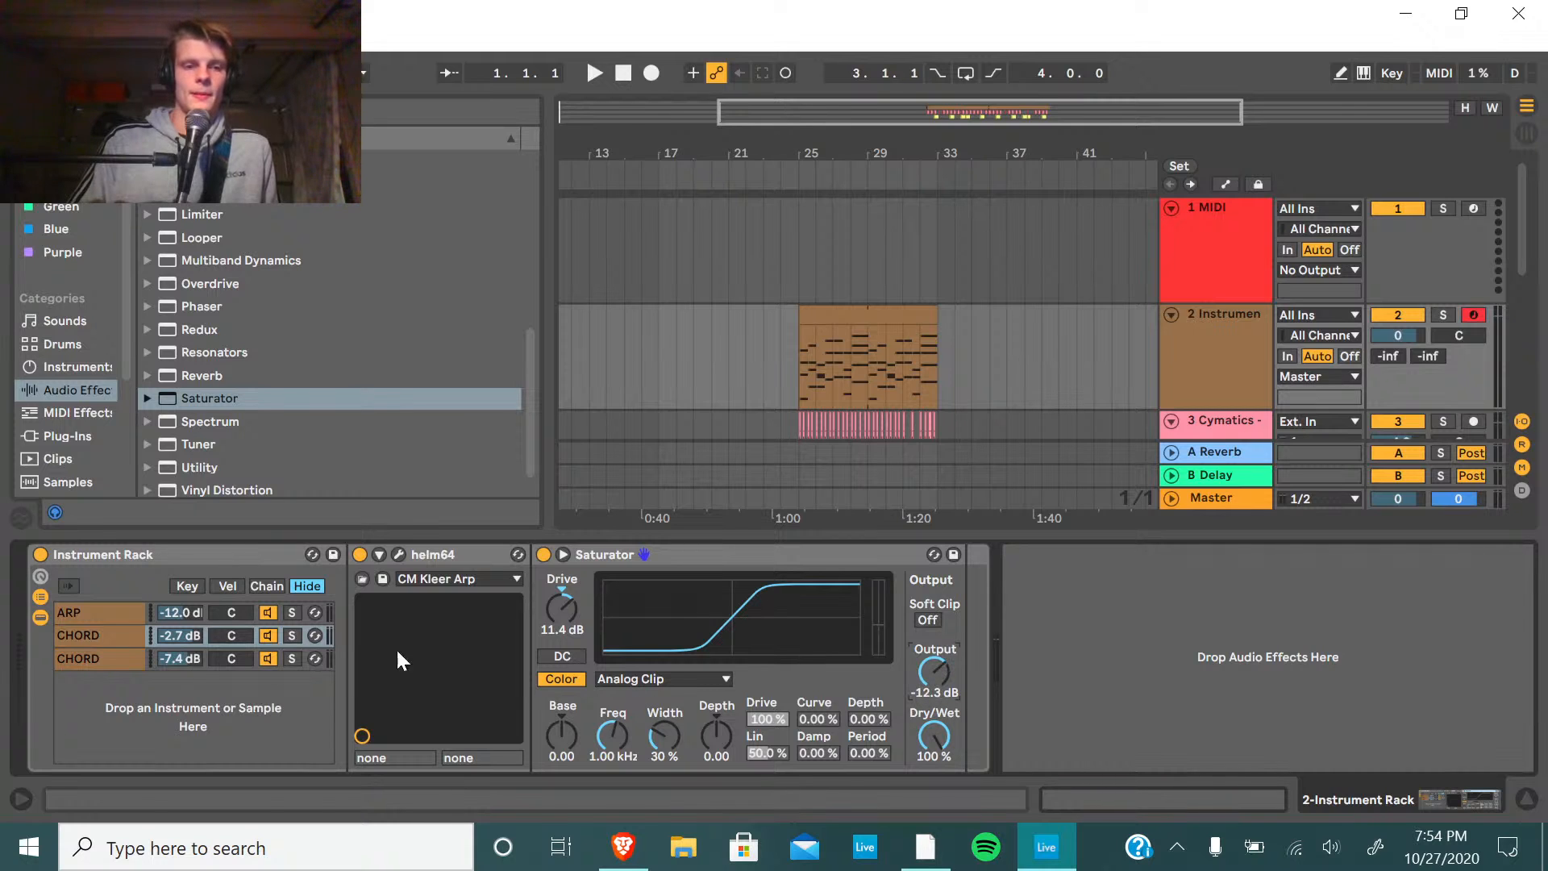
Copy the Saturator and paste it after helm64 in the second CHORD chain.
{"action": "right_click", "coordinate": [631, 557]}
{"action": "left_click", "coordinate": [683, 305]}
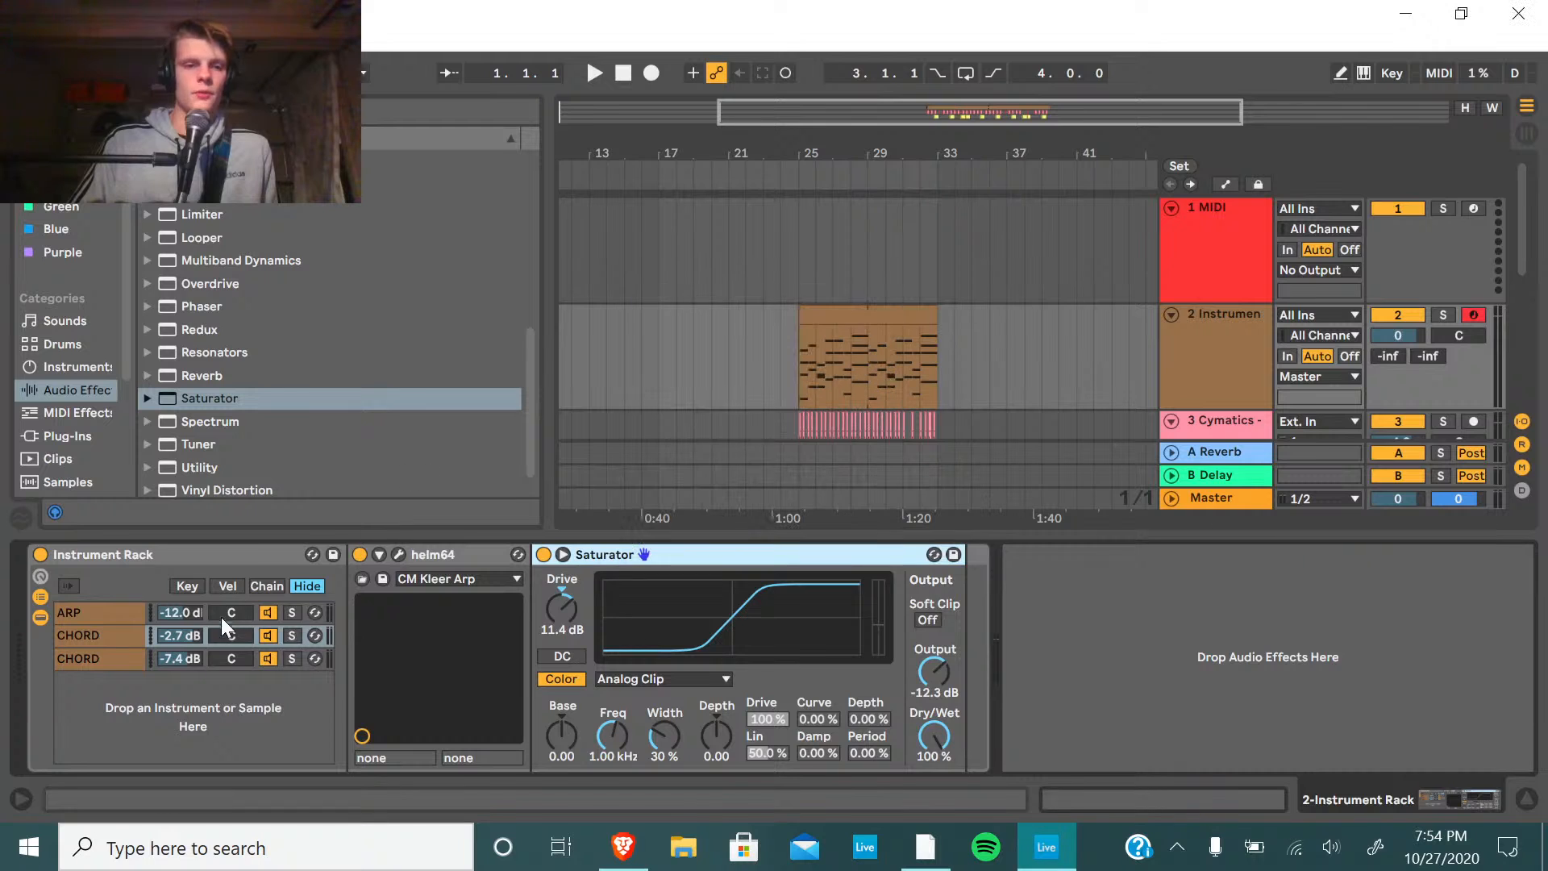
{"action": "left_click", "coordinate": [91, 655]}
{"action": "right_click", "coordinate": [542, 656]}
{"action": "left_click", "coordinate": [625, 669]}
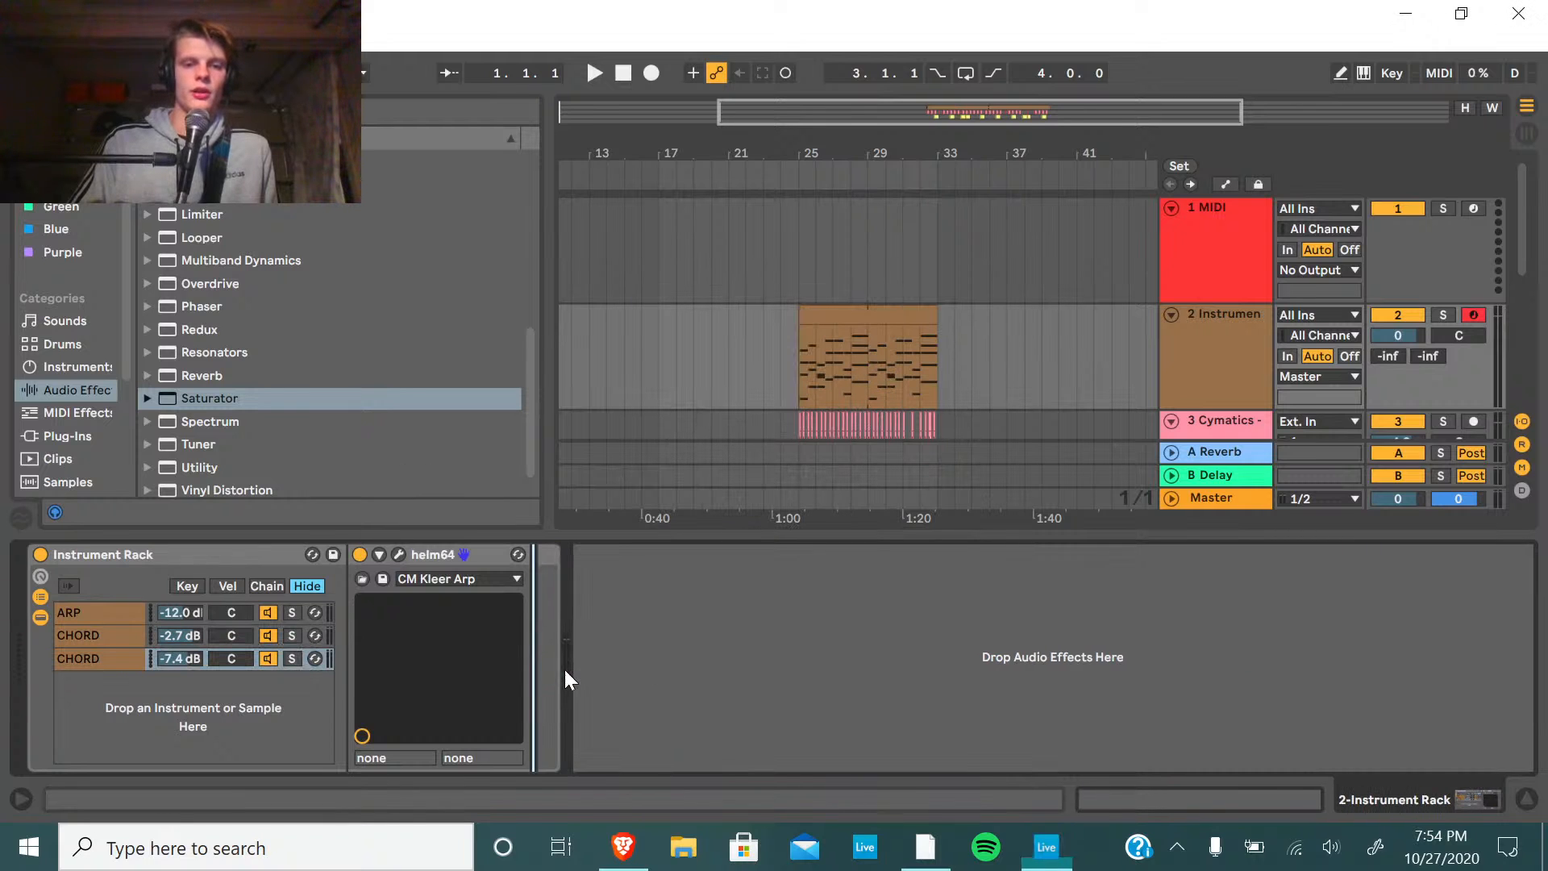
With the first CHORD chain soloed during playback, enable its Saturator's Soft Clip and set output to -9.14 dB, then clear the solos.
{"action": "left_click", "coordinate": [782, 176]}
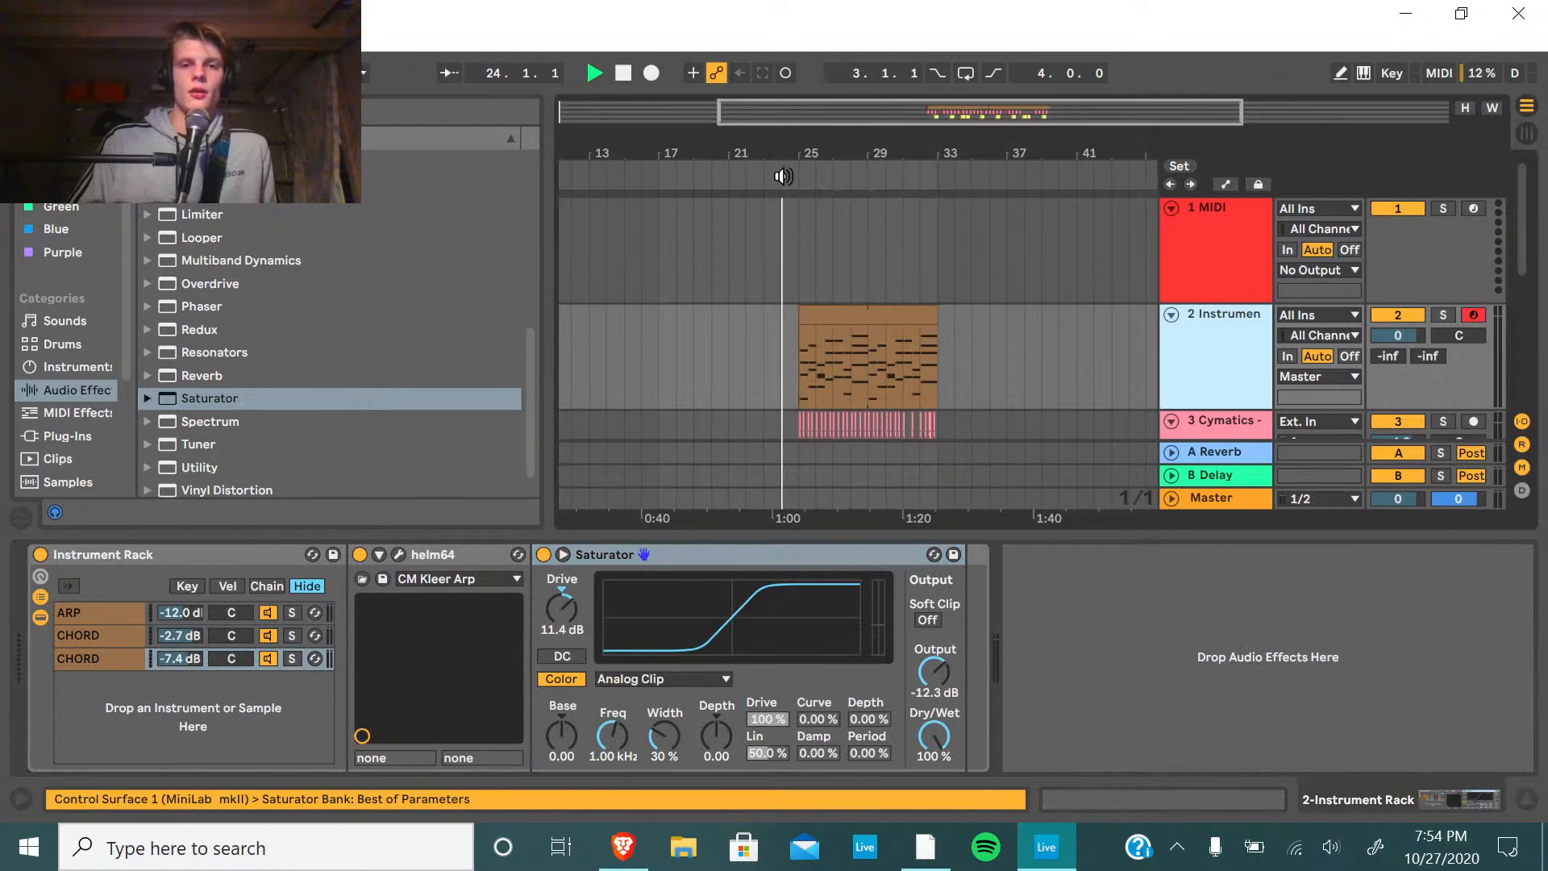
{"action": "left_click", "coordinate": [1442, 314]}
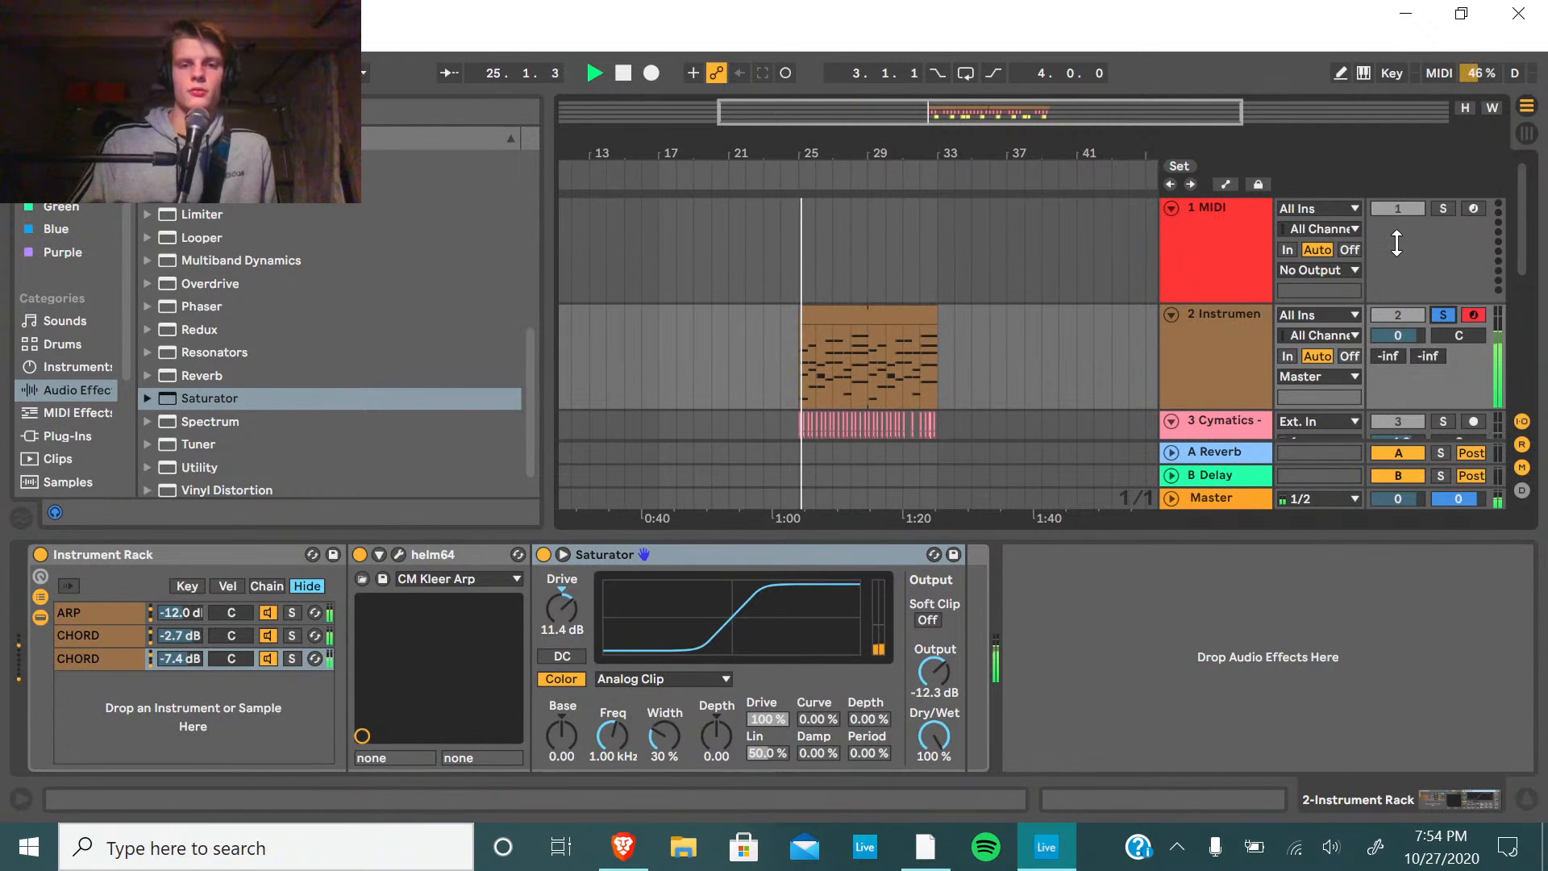
{"action": "left_click", "coordinate": [291, 659]}
{"action": "left_click", "coordinate": [292, 636]}
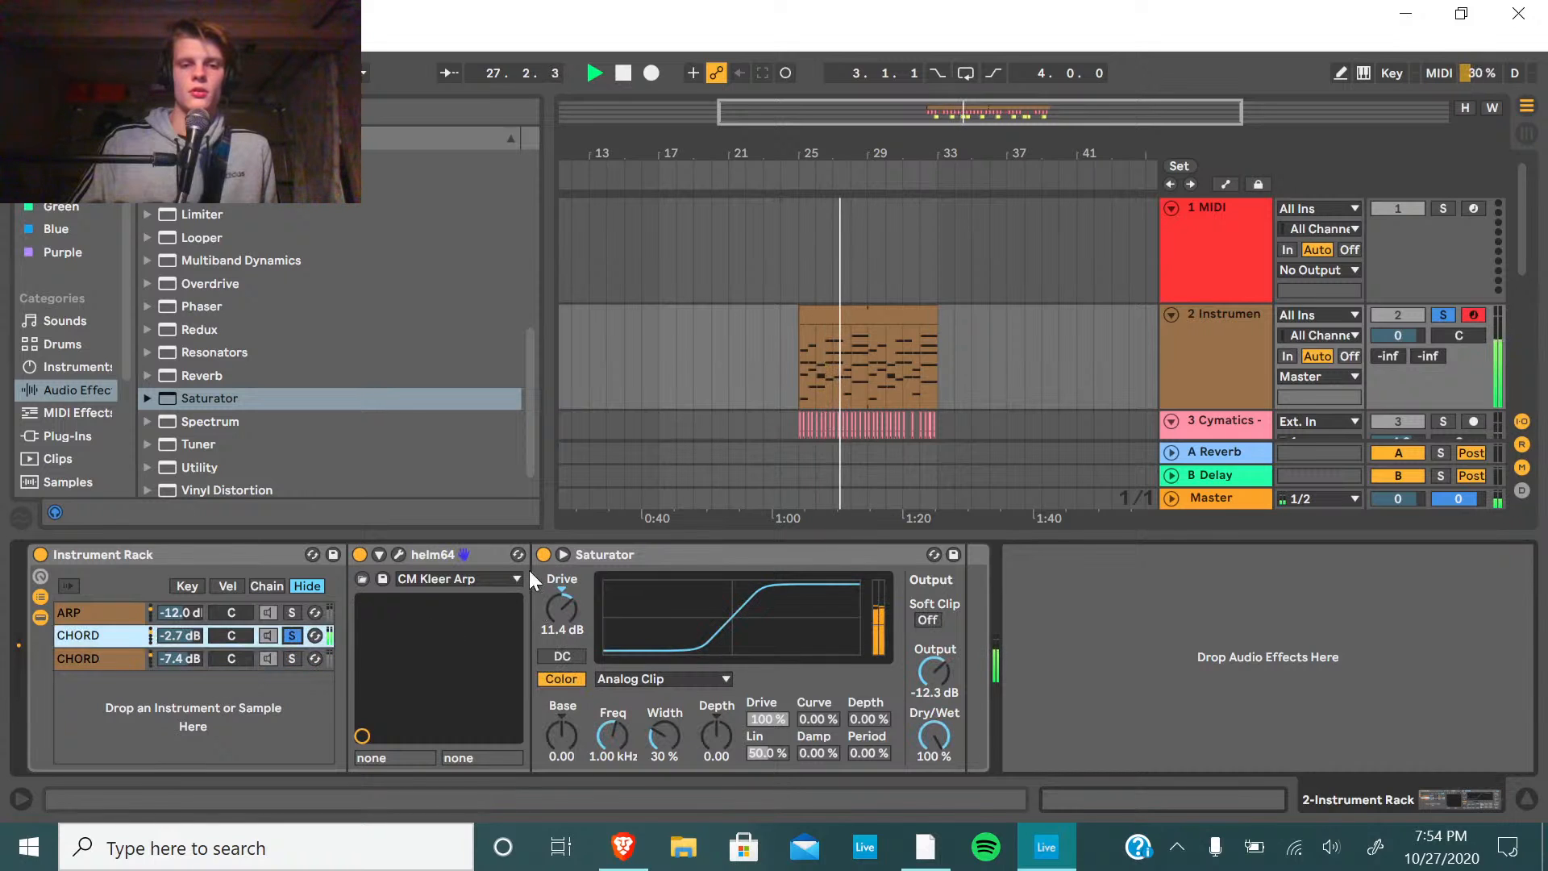
{"action": "left_click", "coordinate": [927, 620]}
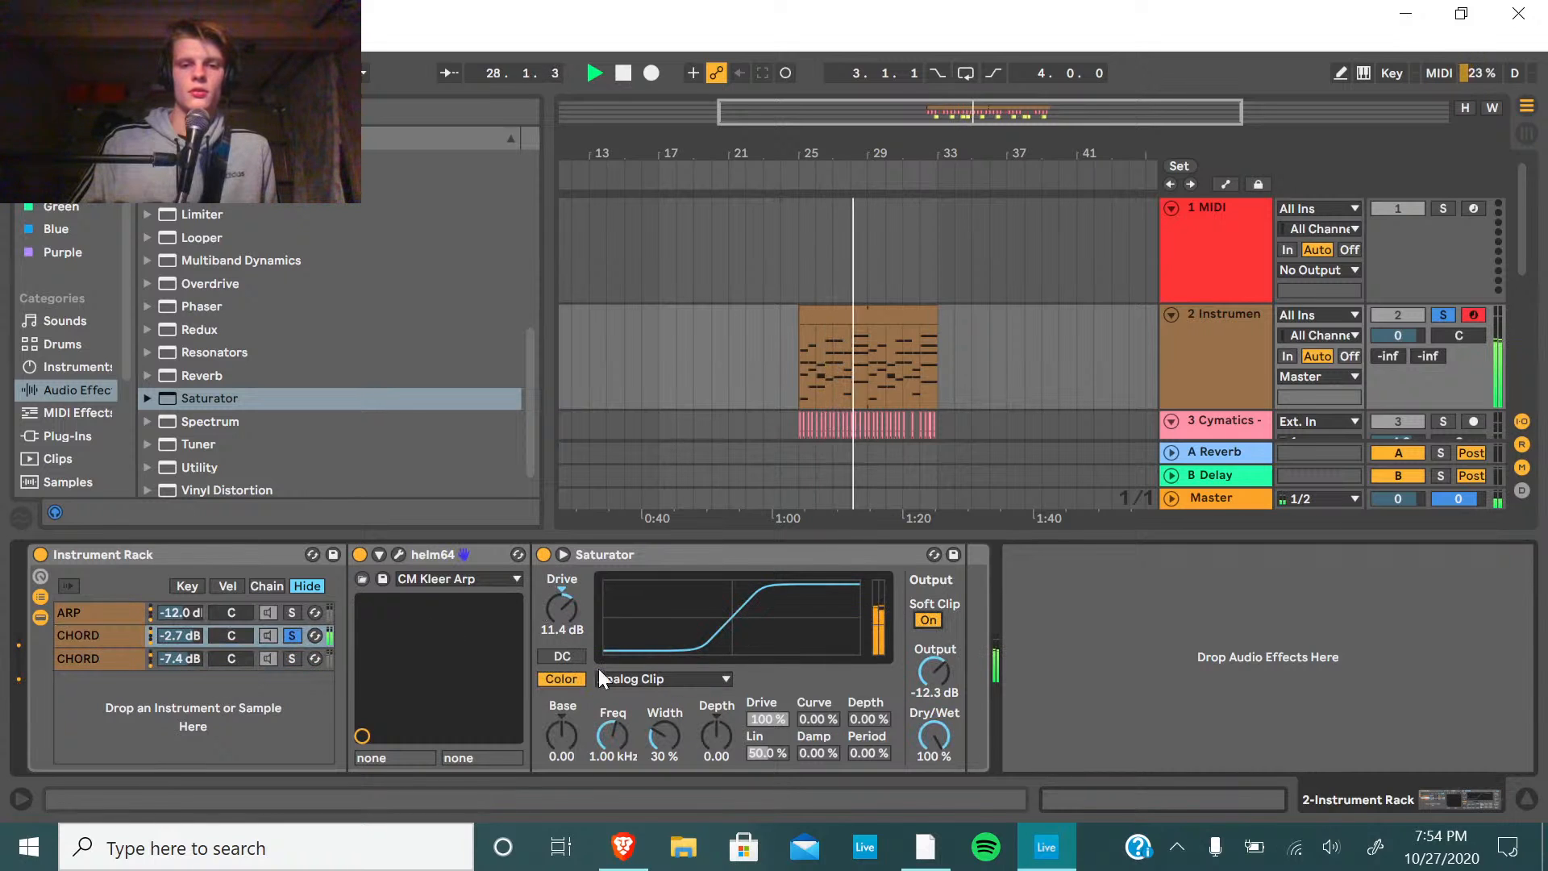
{"action": "left_click_drag", "start_coordinate": [934, 670], "coordinate": [934, 655]}
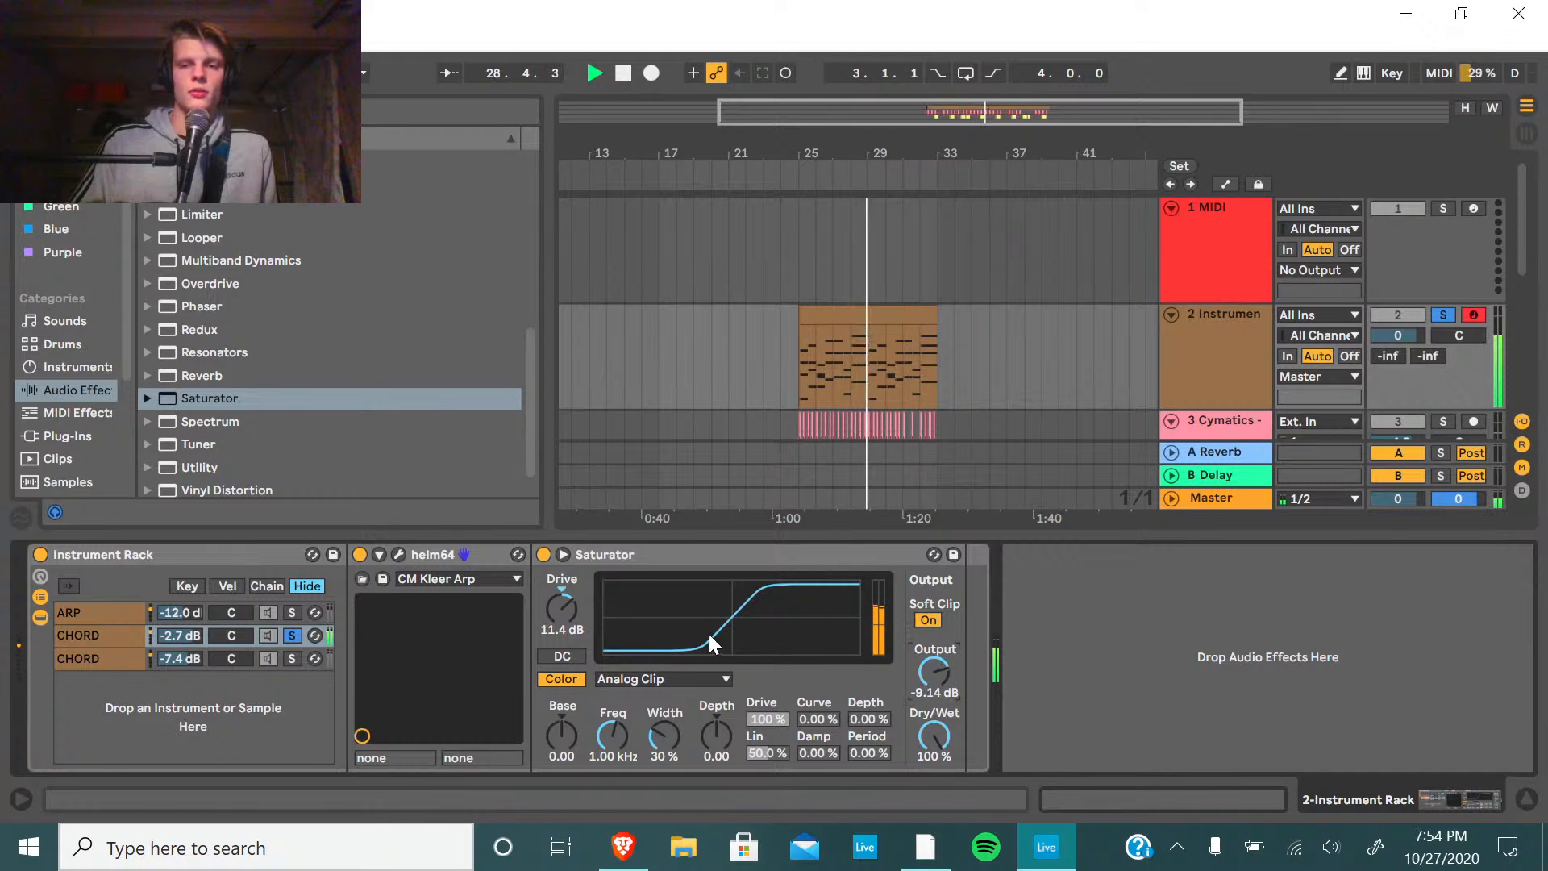
{"action": "left_click", "coordinate": [1443, 314]}
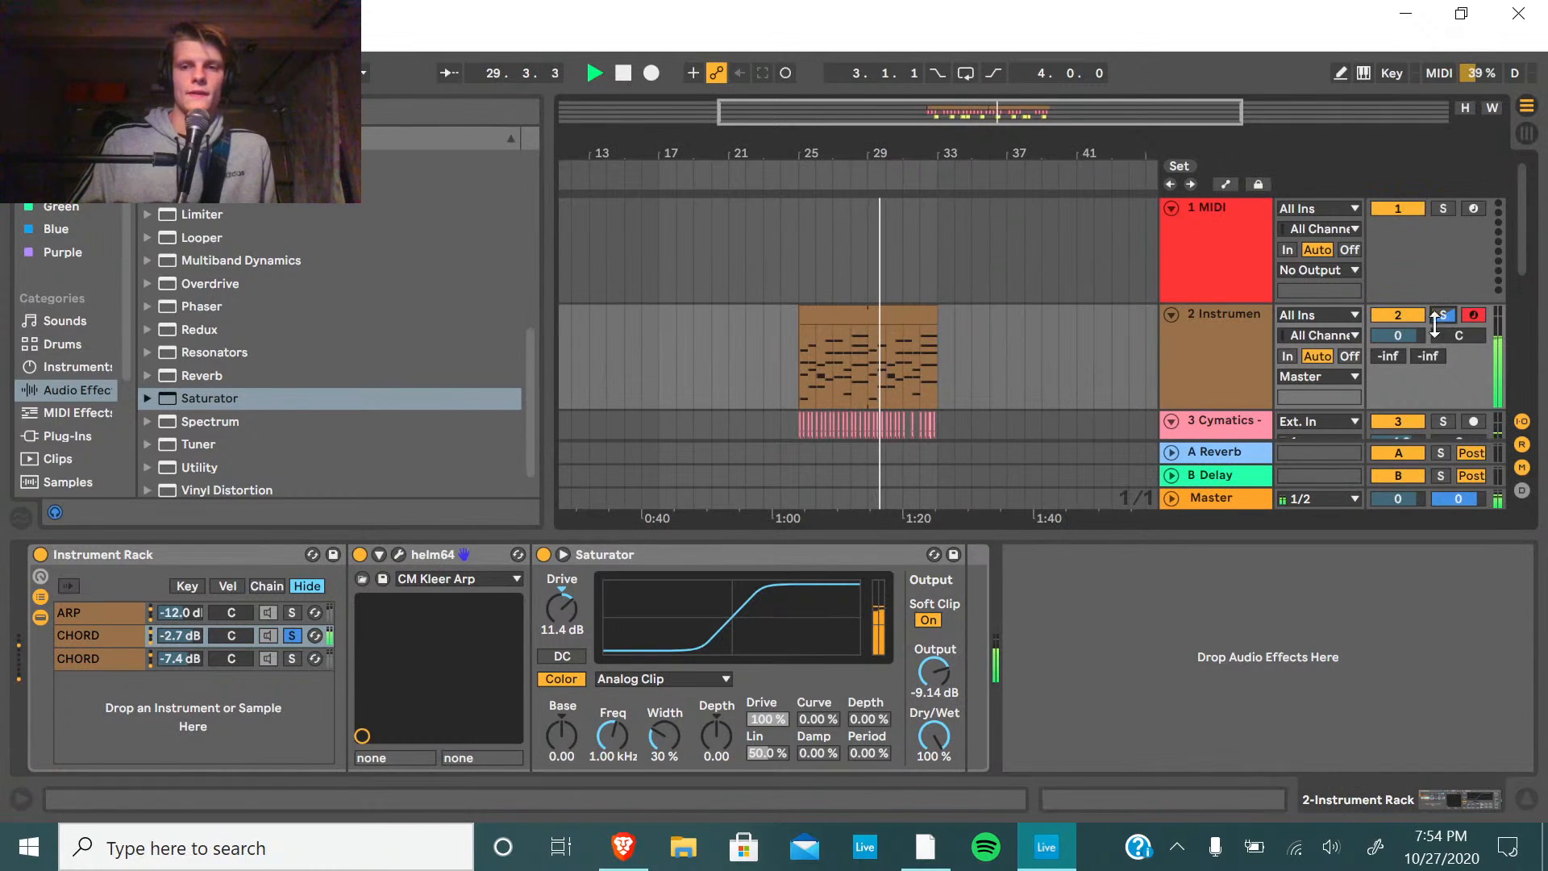
{"action": "left_click", "coordinate": [292, 636]}
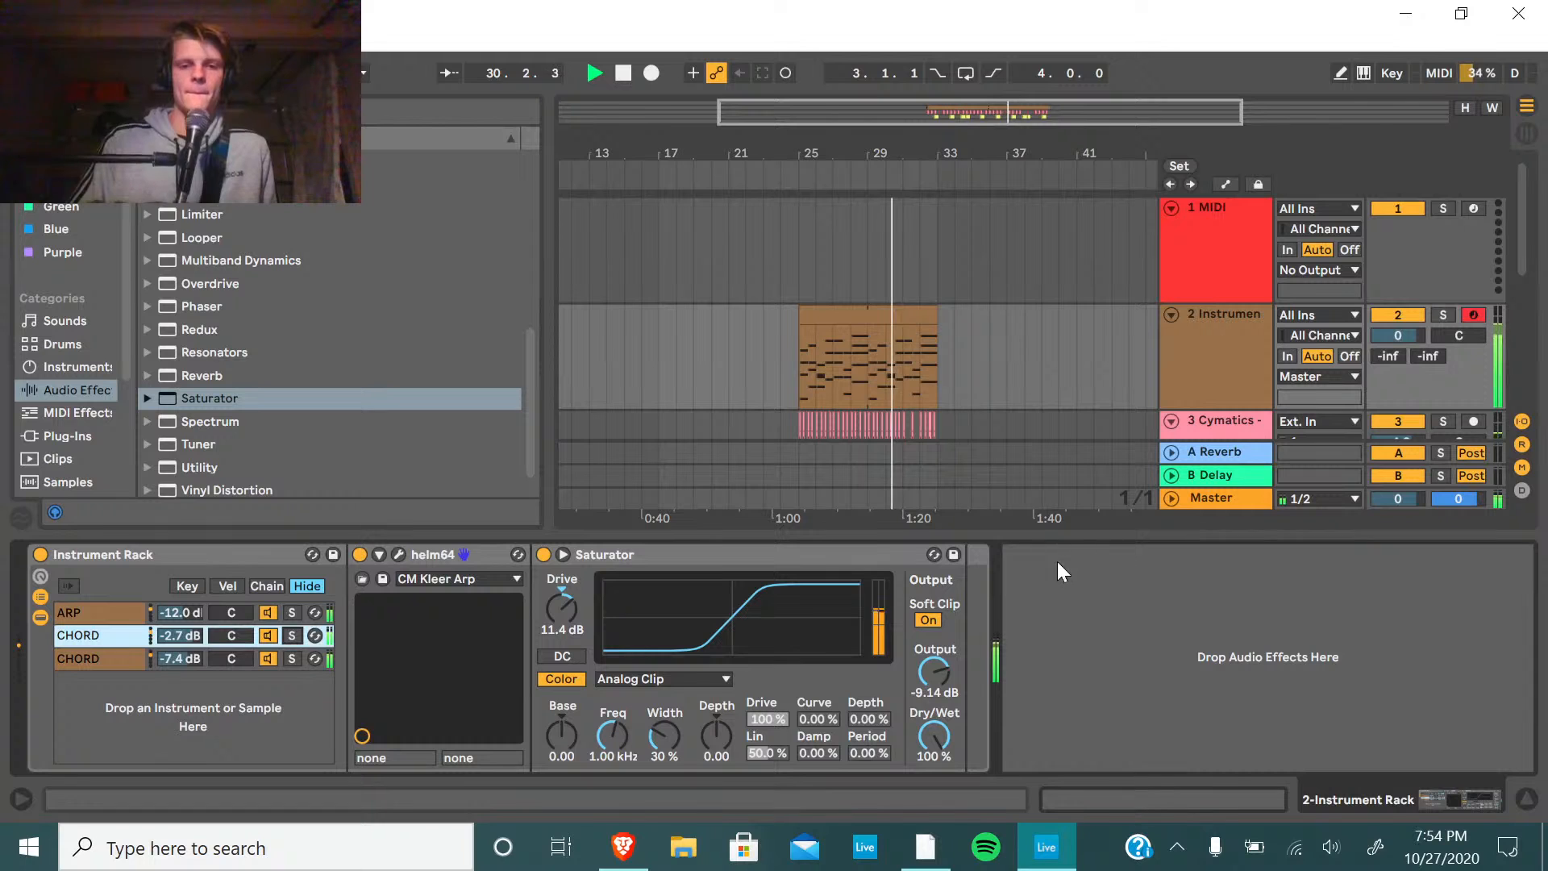
Lower the second CHORD chain to -11.5 dB, delete its Saturator and stop playback.
{"action": "left_click_drag", "start_coordinate": [193, 660], "coordinate": [193, 674]}
{"action": "right_click", "coordinate": [587, 555]}
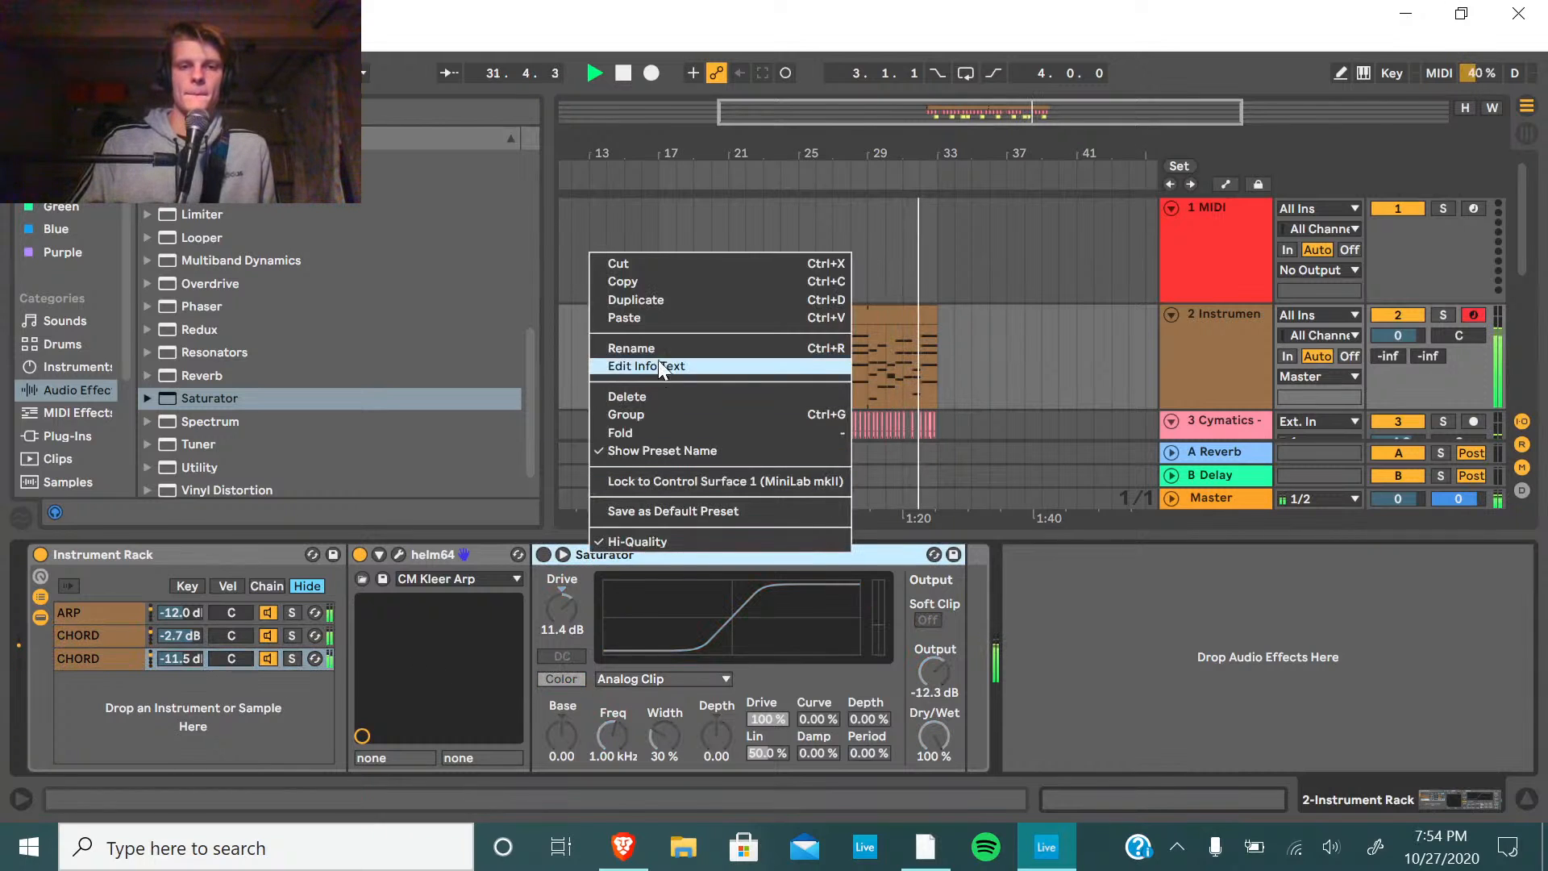
{"action": "left_click", "coordinate": [627, 395]}
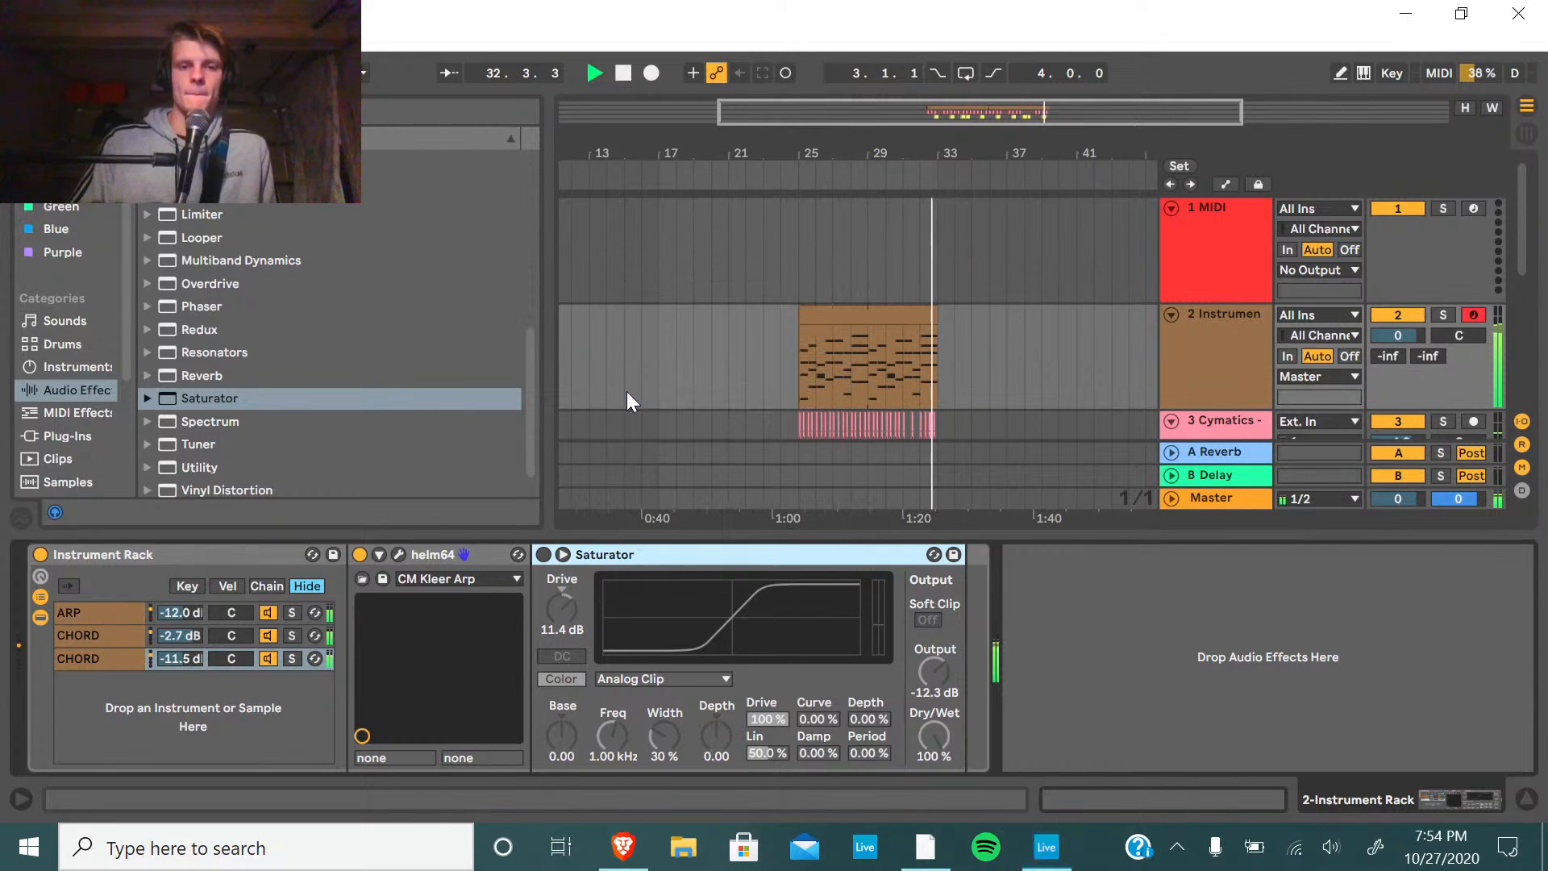
{"action": "left_click", "coordinate": [624, 72]}
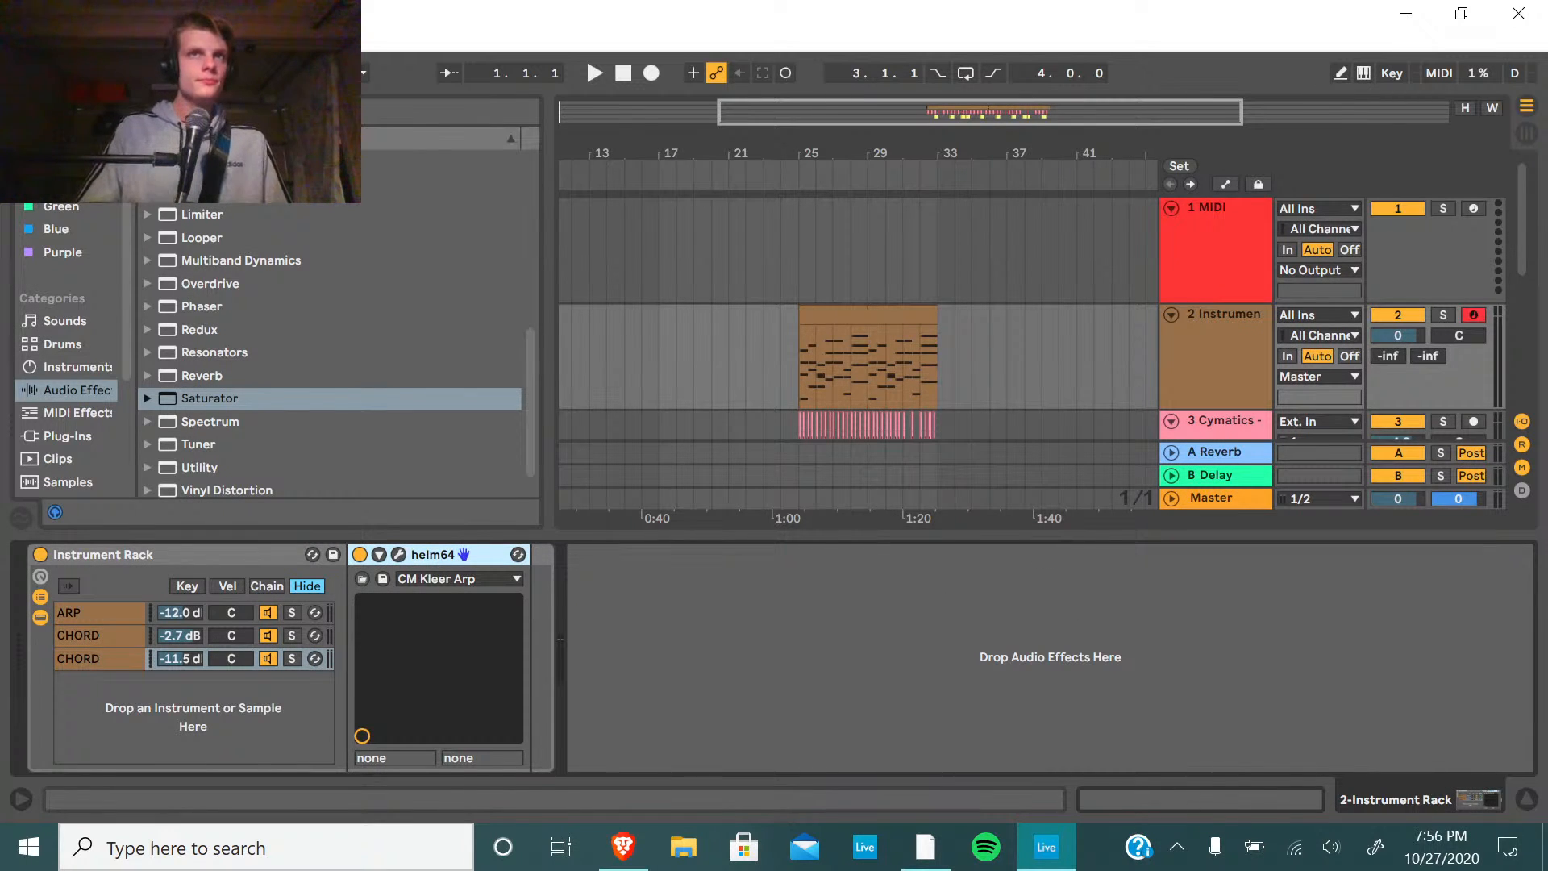
Enlarge the arrangement over bars 25 to 33 and place the insert marker at 25.1.1 on the 5 Audio track.
{"action": "key", "text": "alt+Tab"}
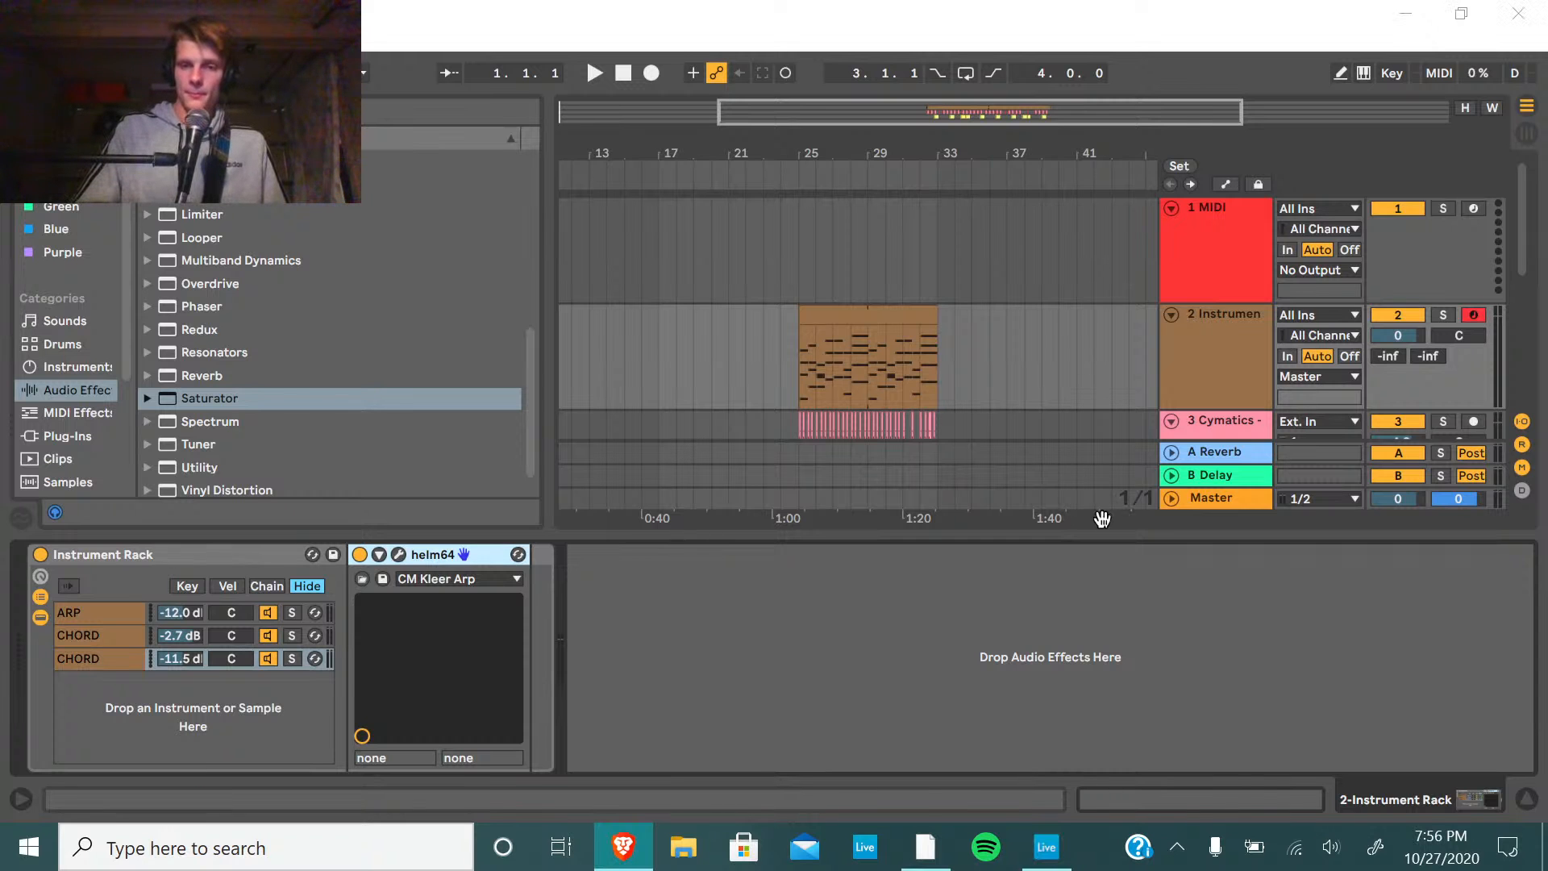
{"action": "left_click_drag", "start_coordinate": [1132, 538], "coordinate": [1100, 818]}
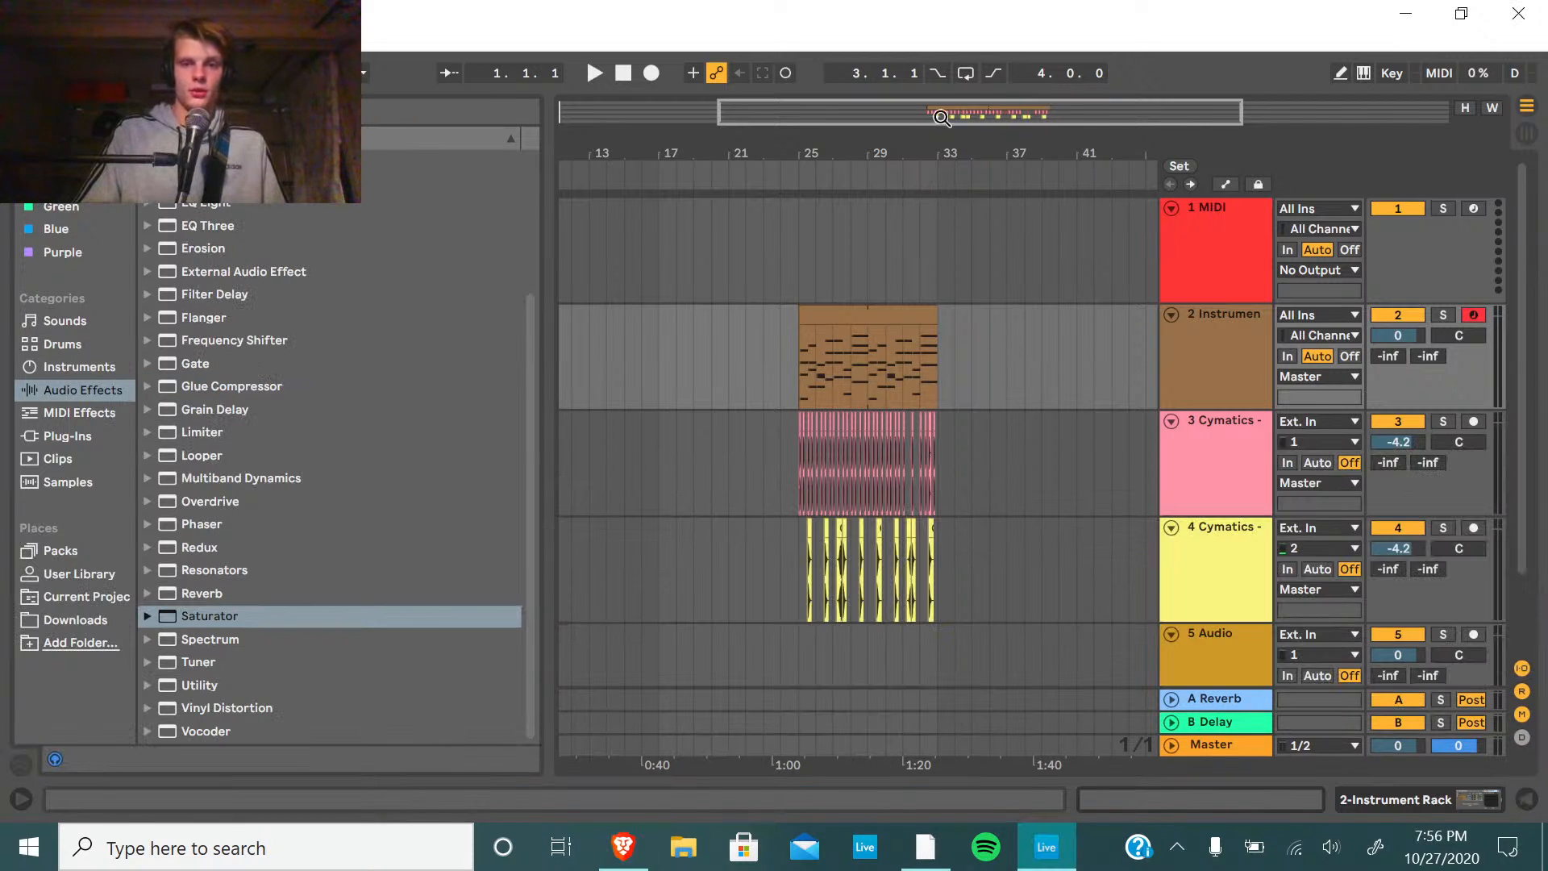
{"action": "left_click_drag", "start_coordinate": [942, 119], "coordinate": [947, 198]}
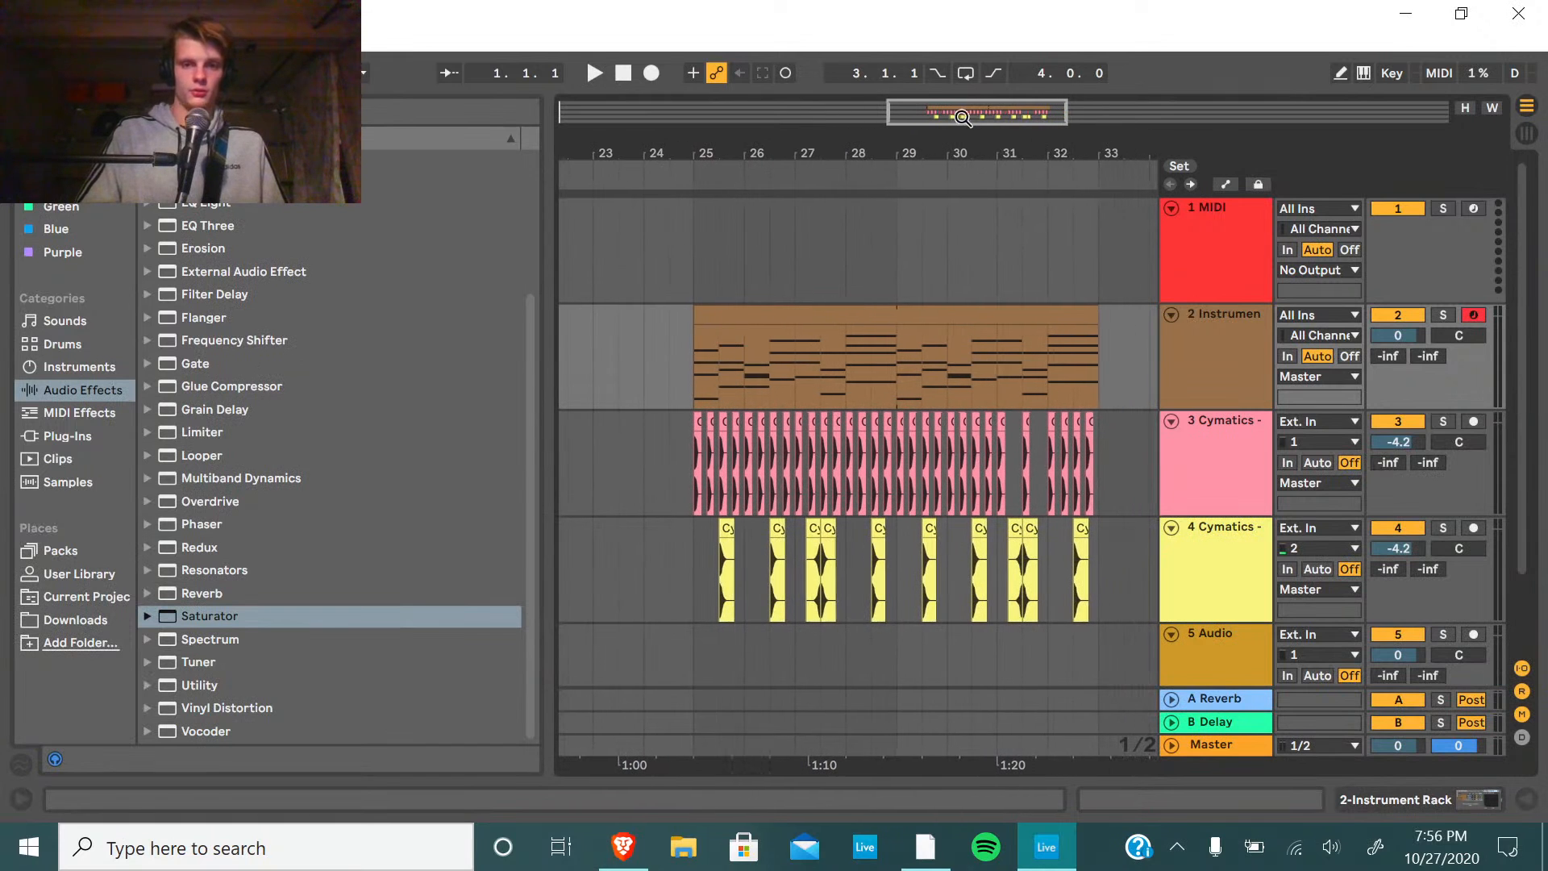
{"action": "double_click", "coordinate": [1199, 353]}
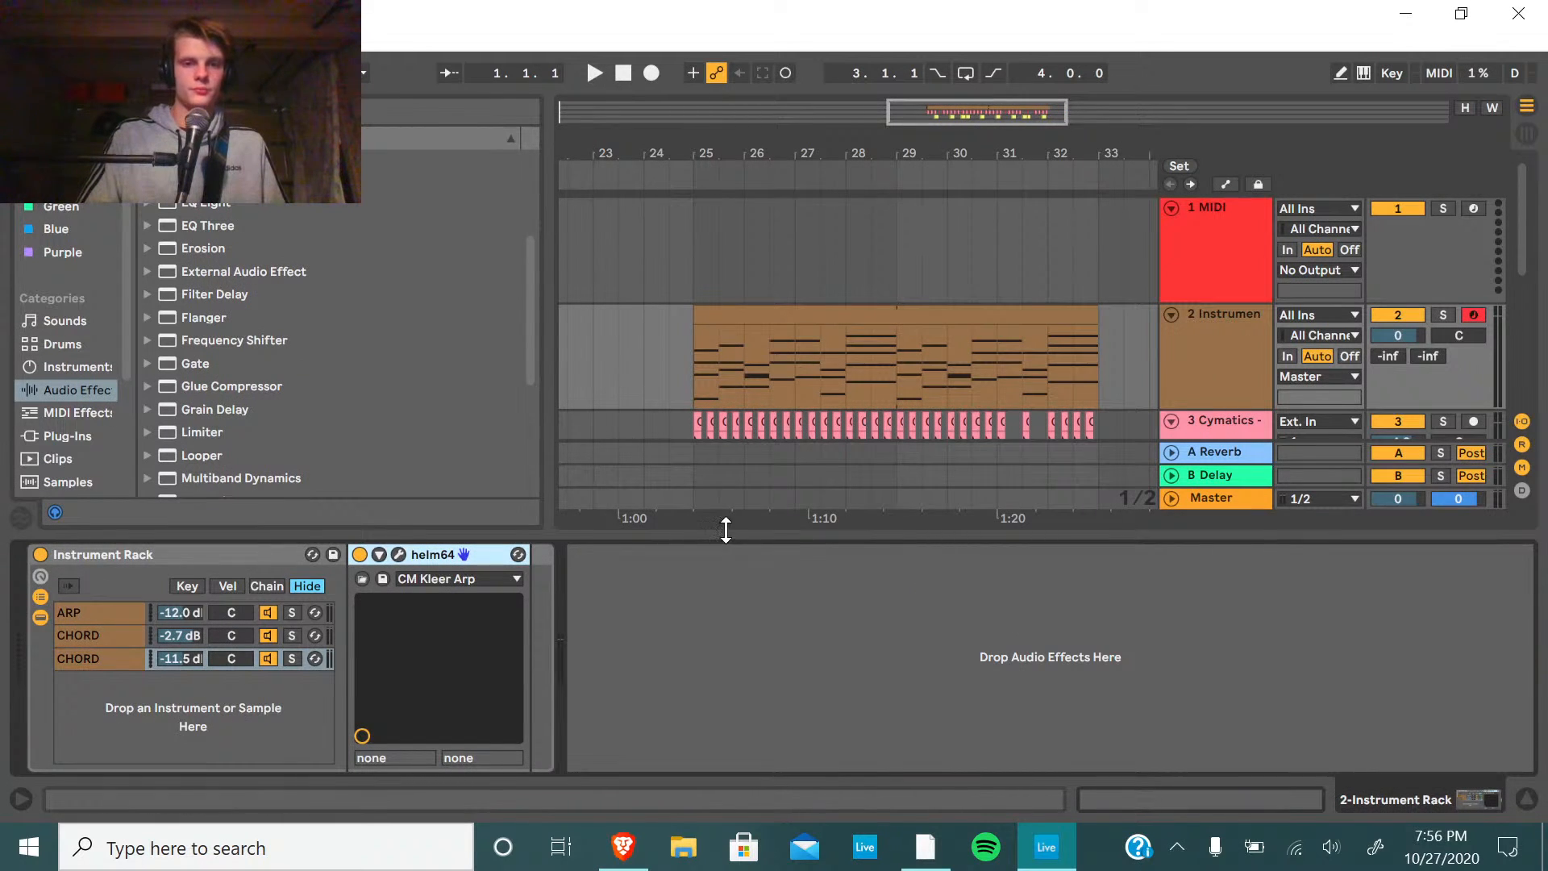
{"action": "left_click_drag", "start_coordinate": [726, 530], "coordinate": [491, 559]}
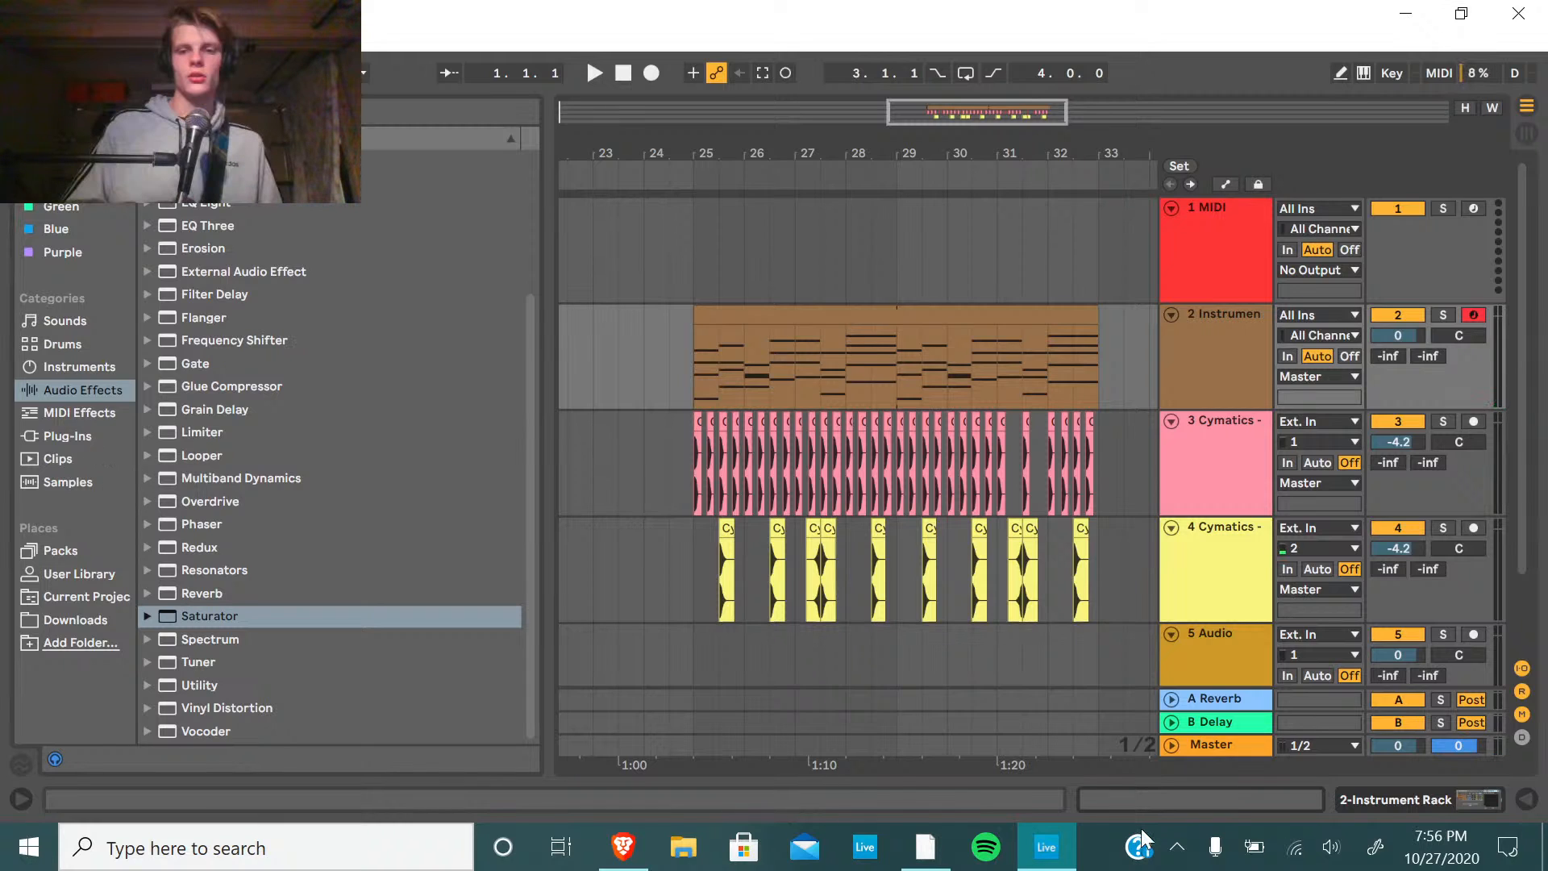
{"action": "left_click", "coordinate": [684, 650]}
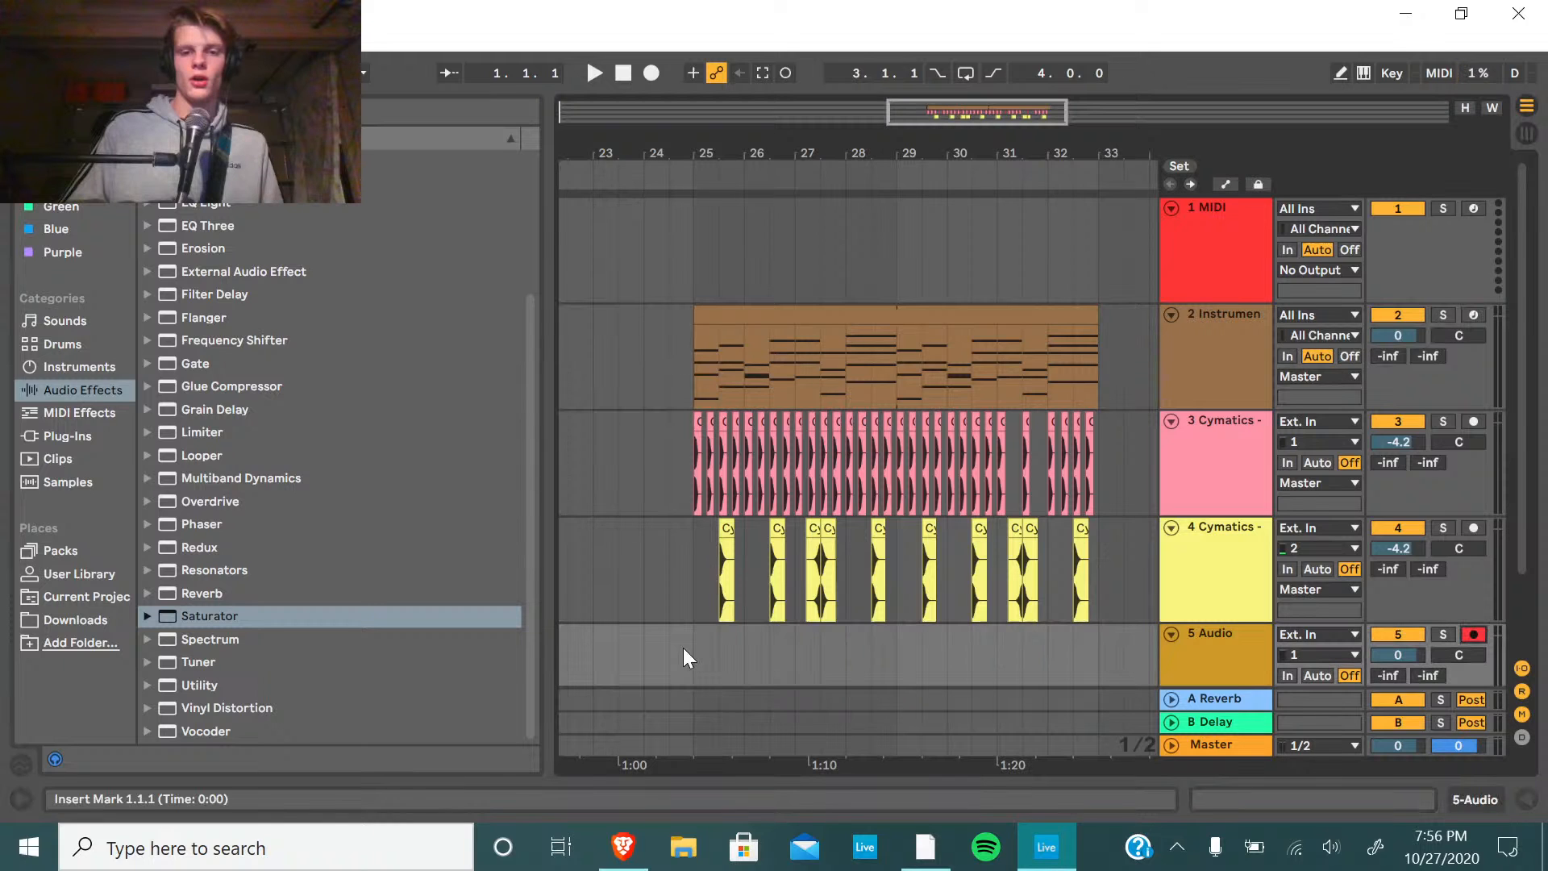
{"action": "left_click", "coordinate": [687, 649]}
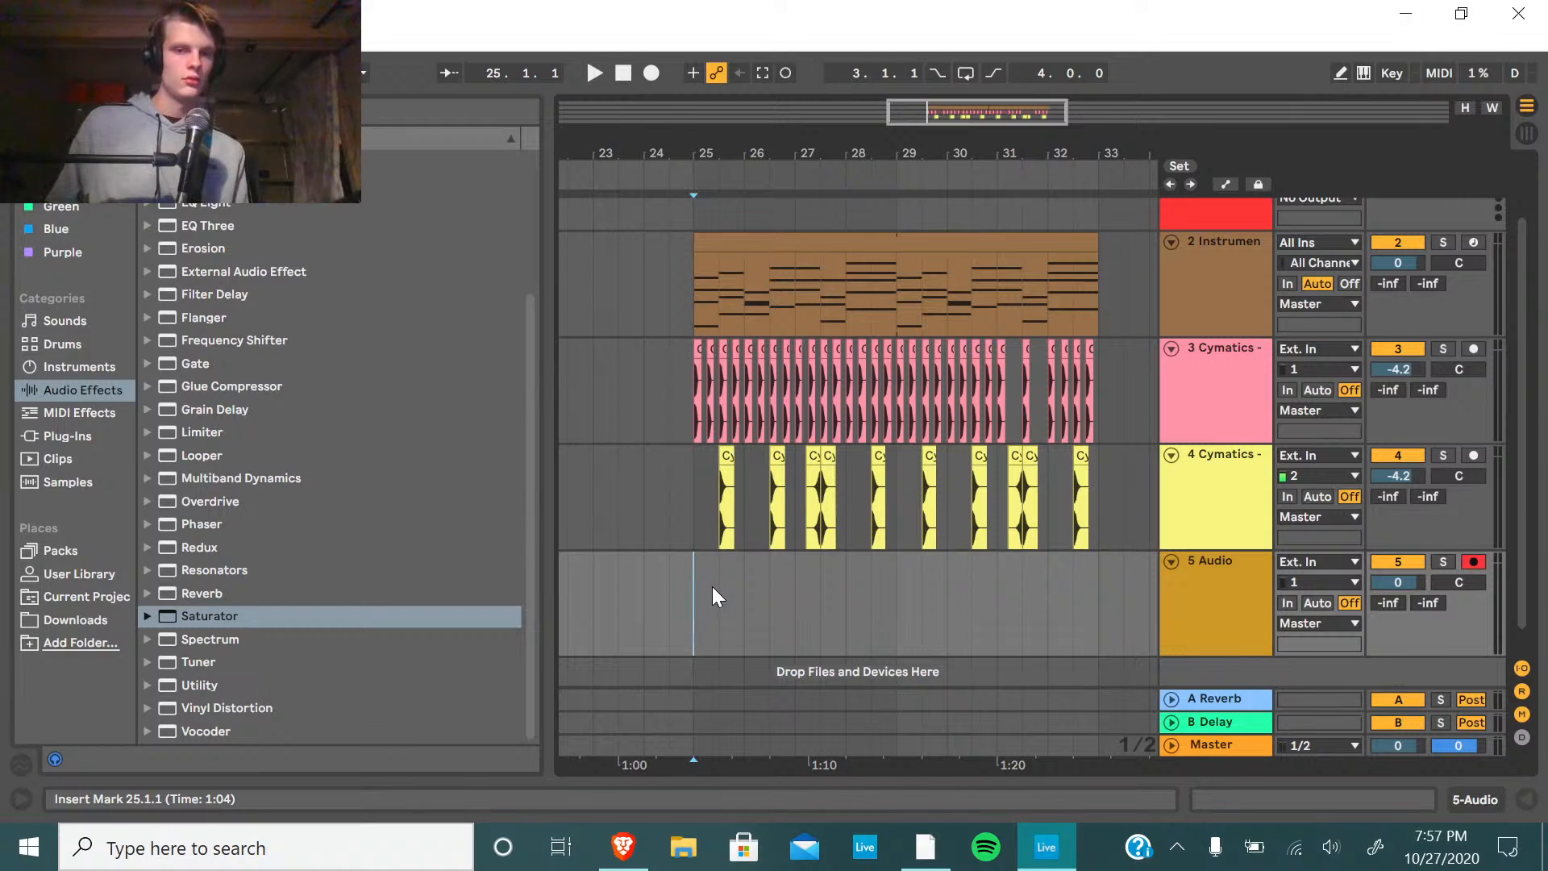
Play the eight-bar section with the instrument track soloed and stop at its end.
{"action": "left_click", "coordinate": [683, 177]}
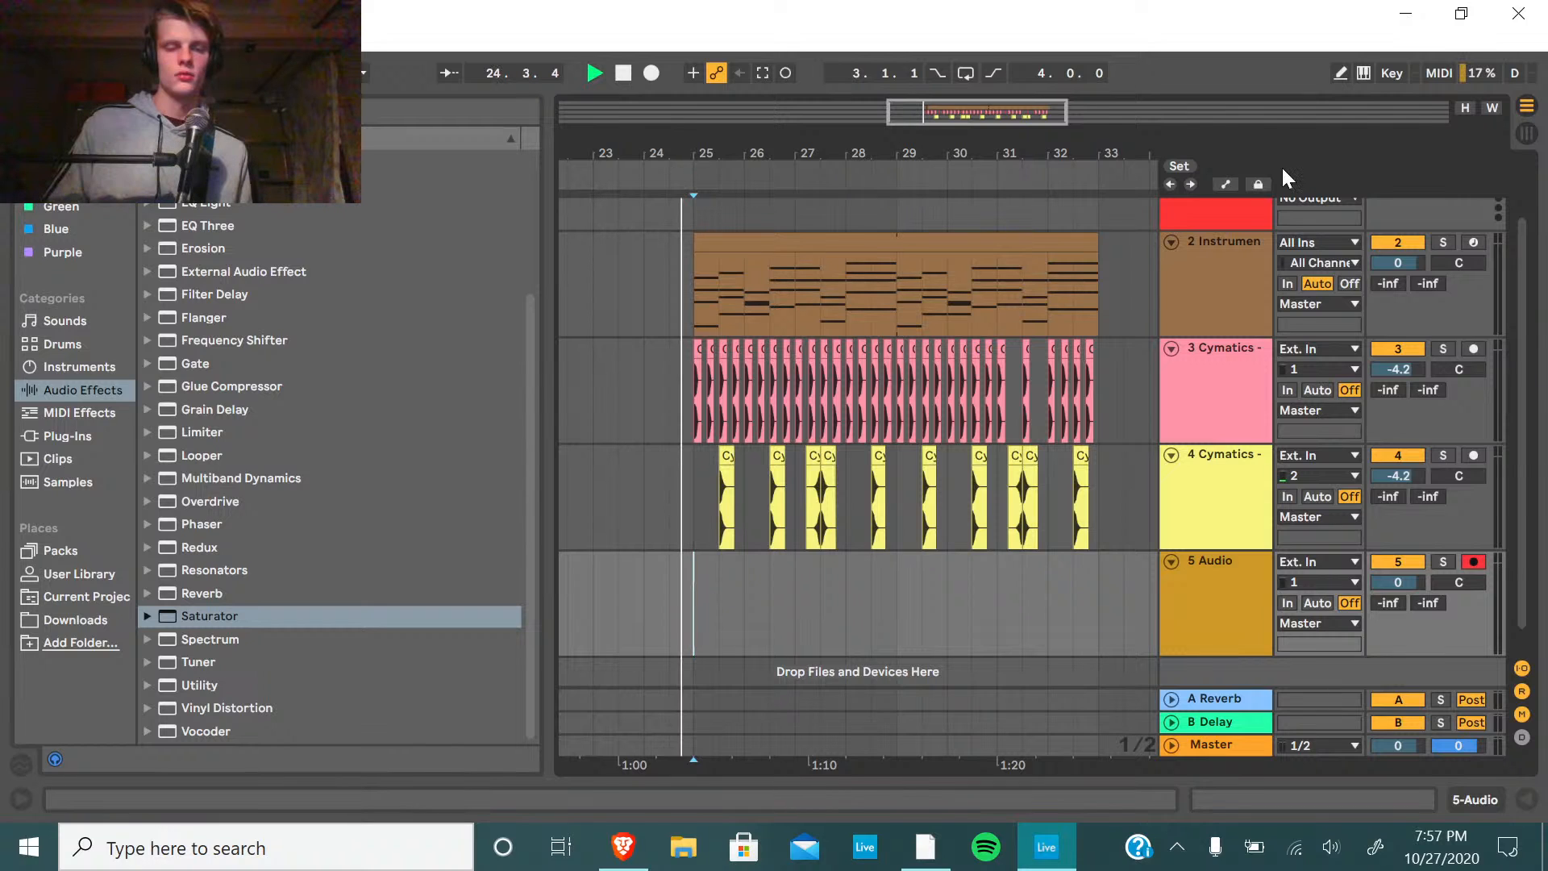
{"action": "left_click", "coordinate": [1442, 242]}
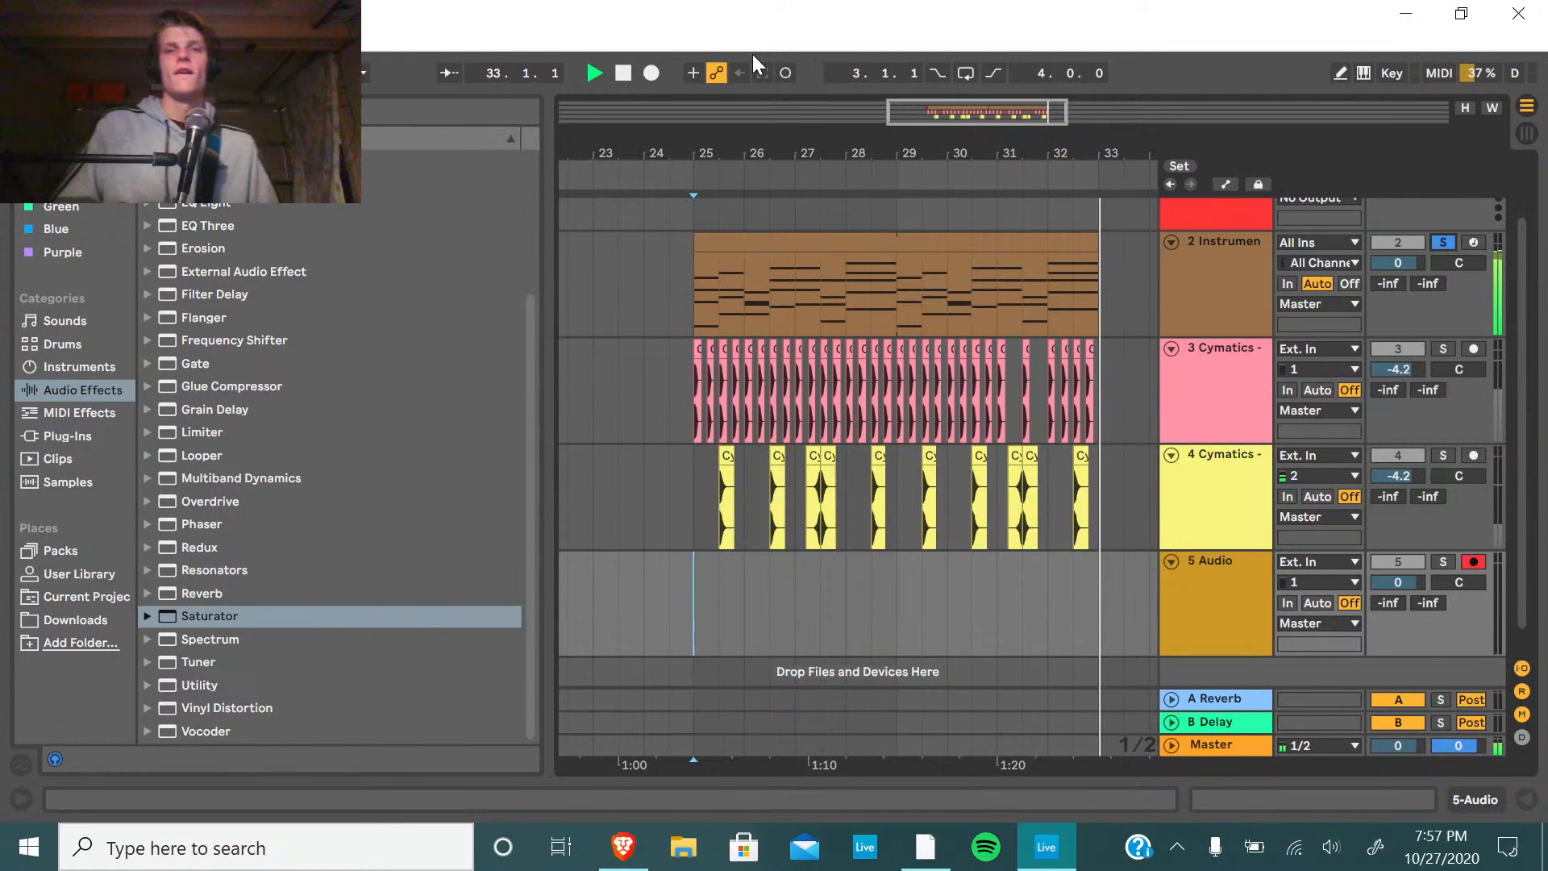
{"action": "key", "text": "space"}
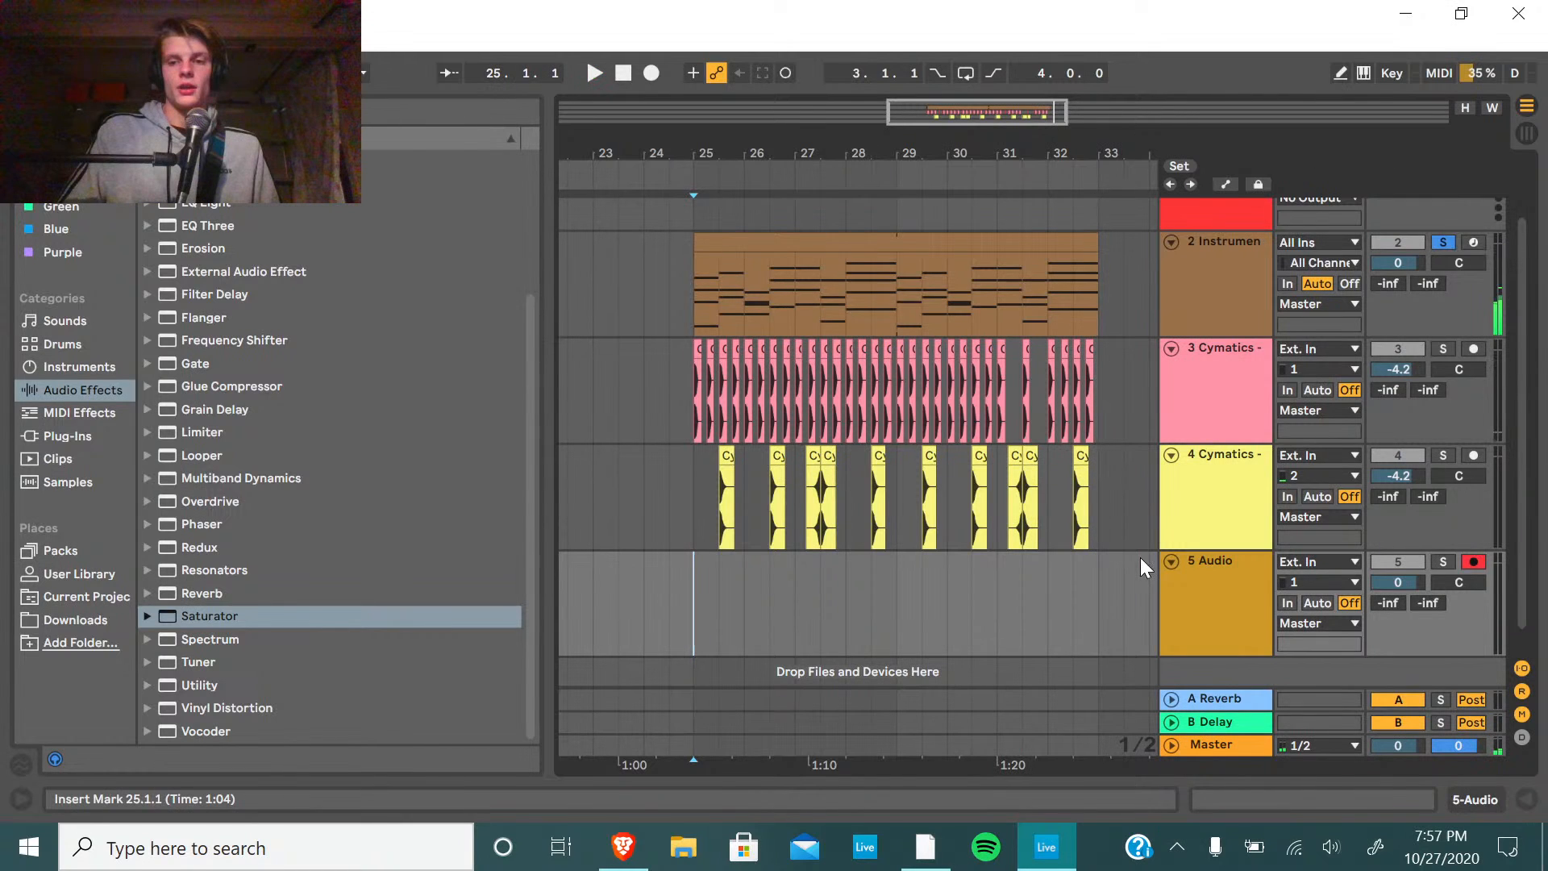
Clear the solos and record a take on the armed 5 Audio track from bar 25 to about bar 29.
{"action": "left_click", "coordinate": [1443, 562]}
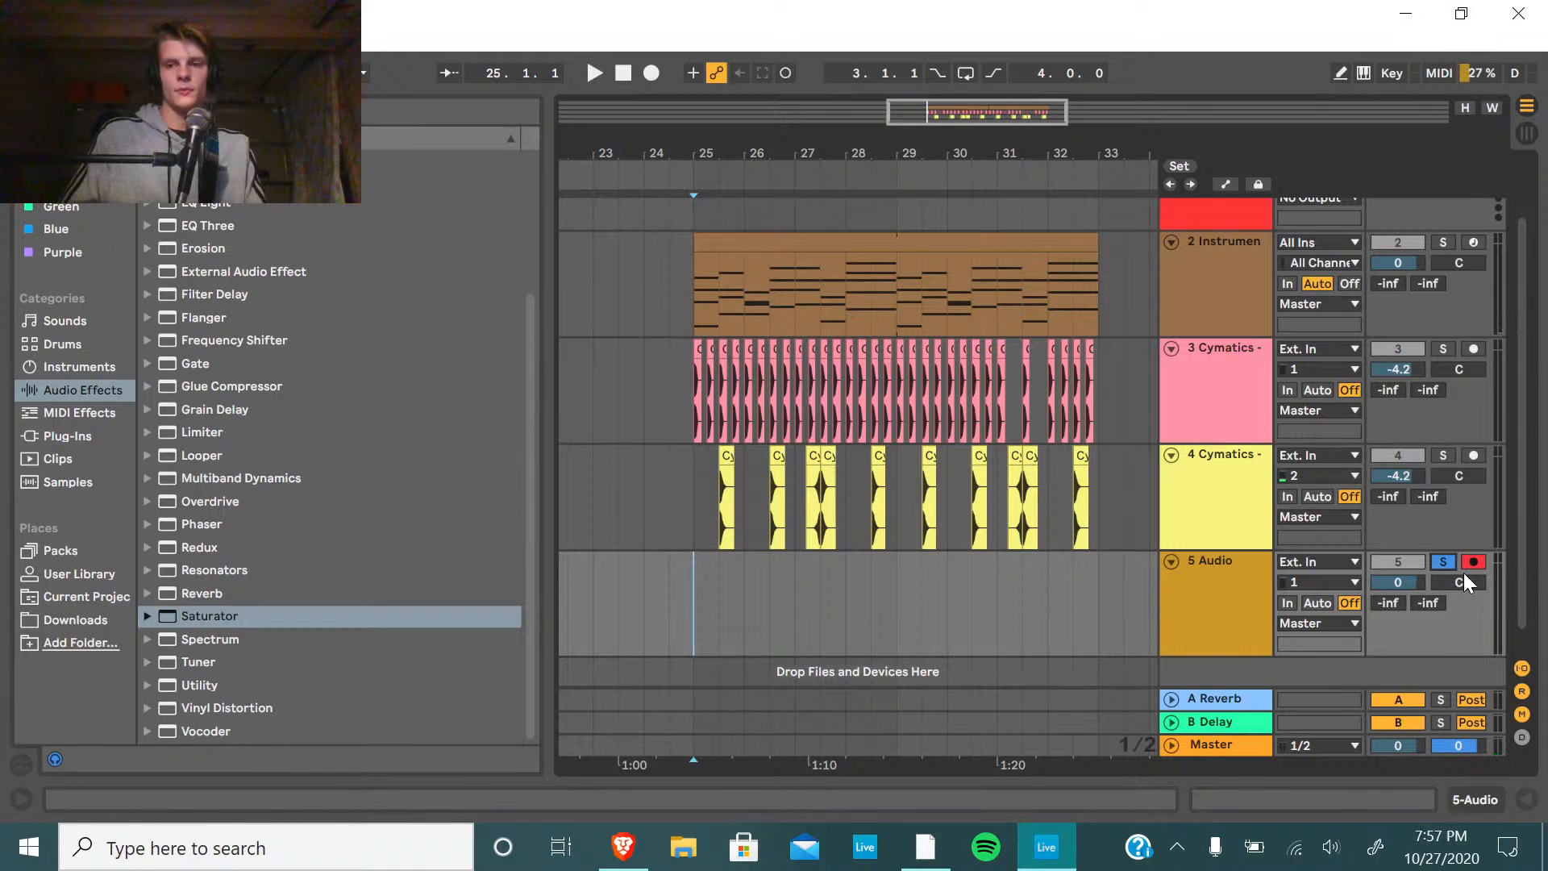
{"action": "left_click", "coordinate": [1444, 562]}
{"action": "left_click", "coordinate": [649, 70]}
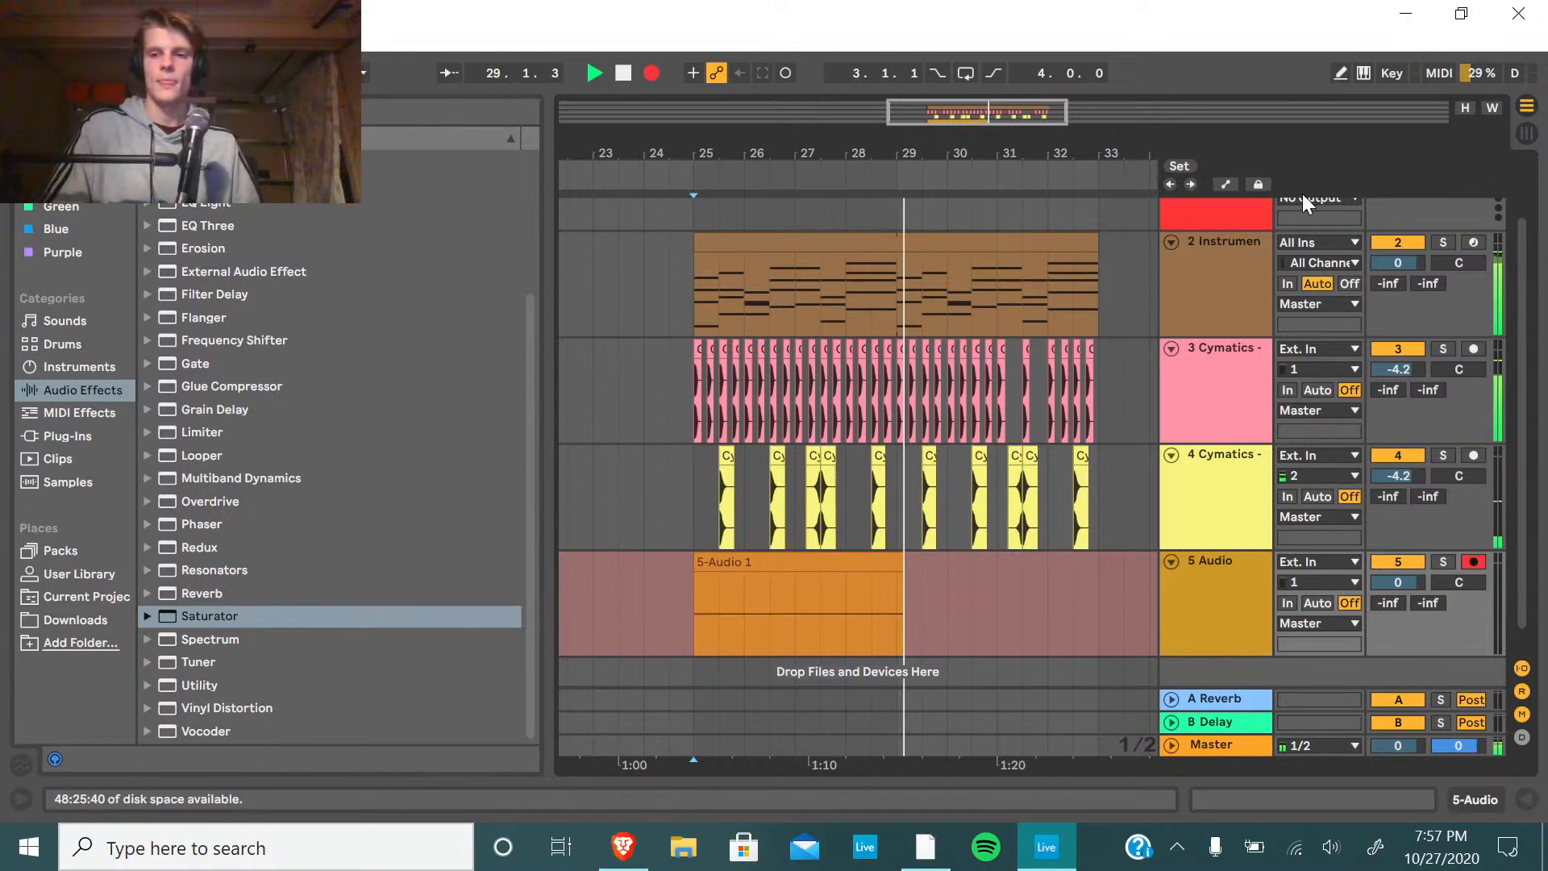
{"action": "key", "text": "space"}
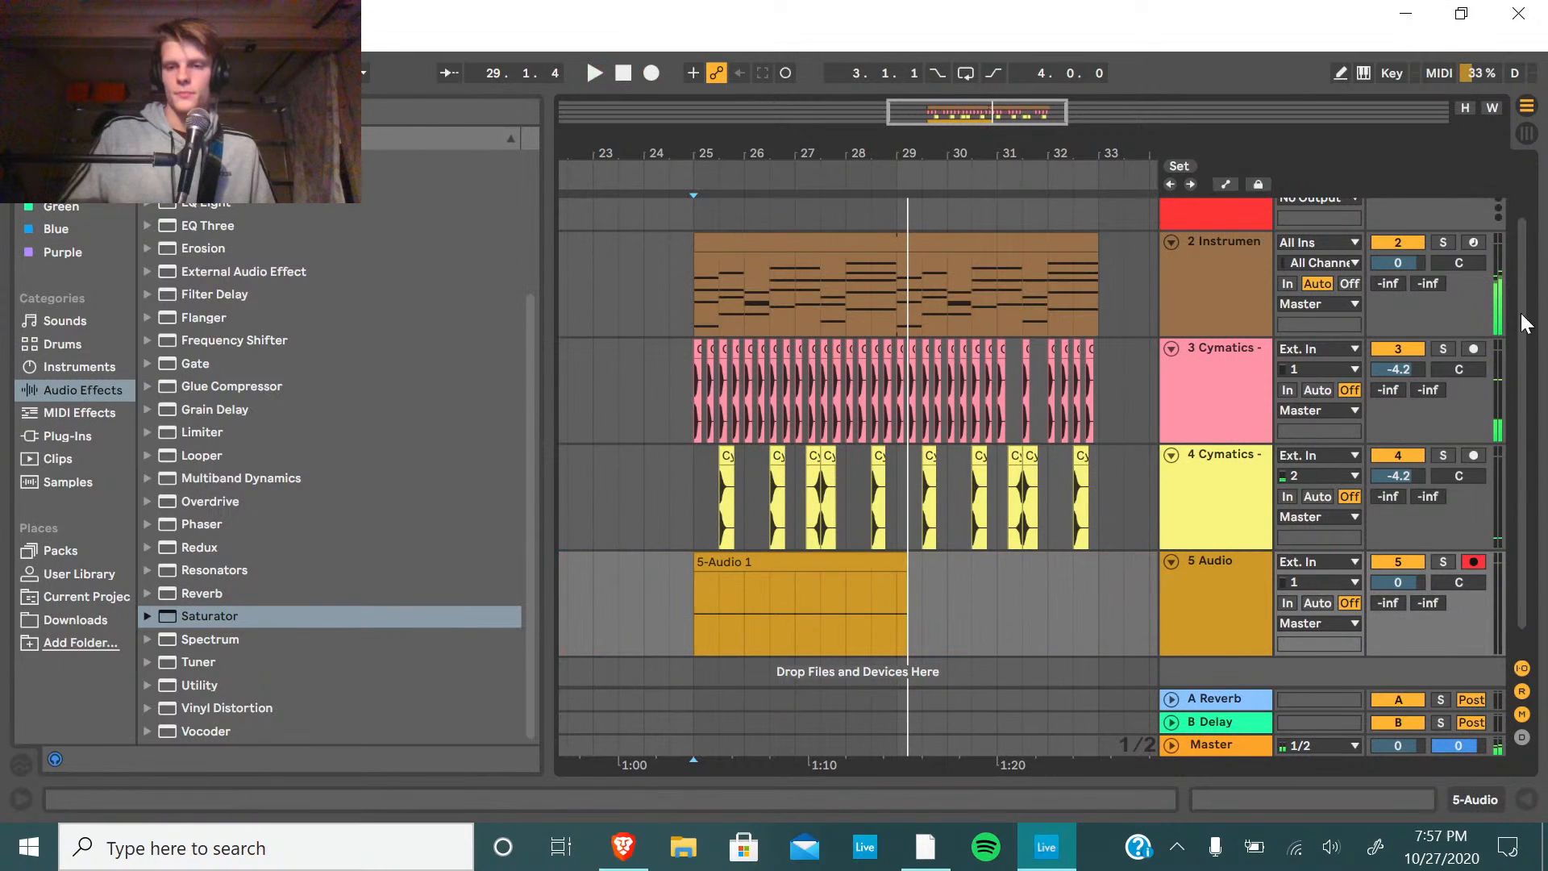
Switch the 5 Audio track's external input to channel 2 and delete its silent take.
{"action": "left_click", "coordinate": [1319, 582]}
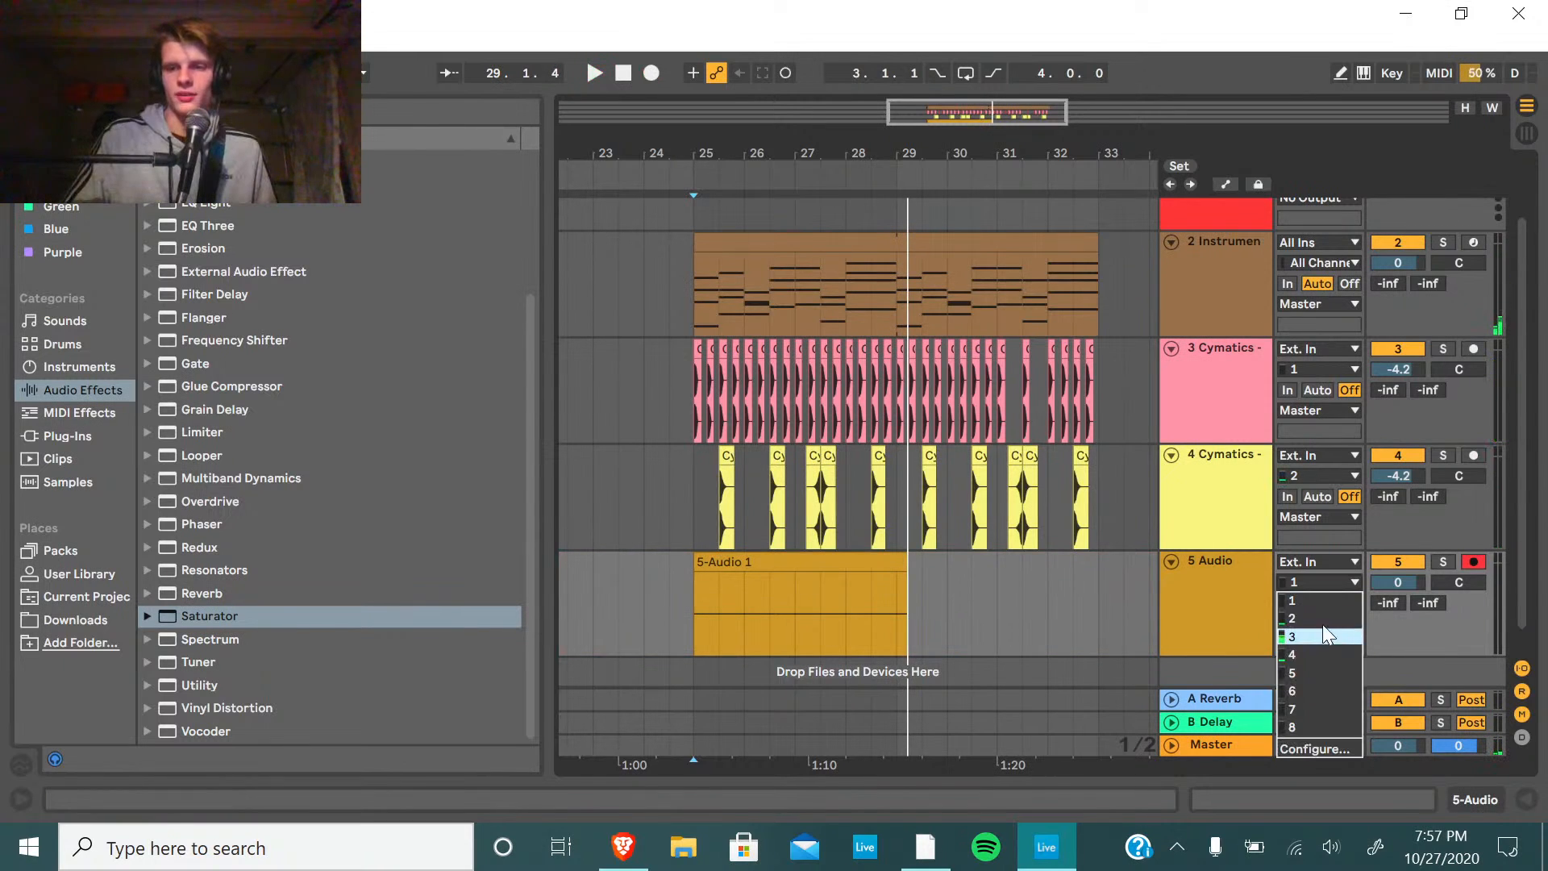
{"action": "left_click", "coordinate": [1319, 617]}
{"action": "right_click", "coordinate": [836, 572]}
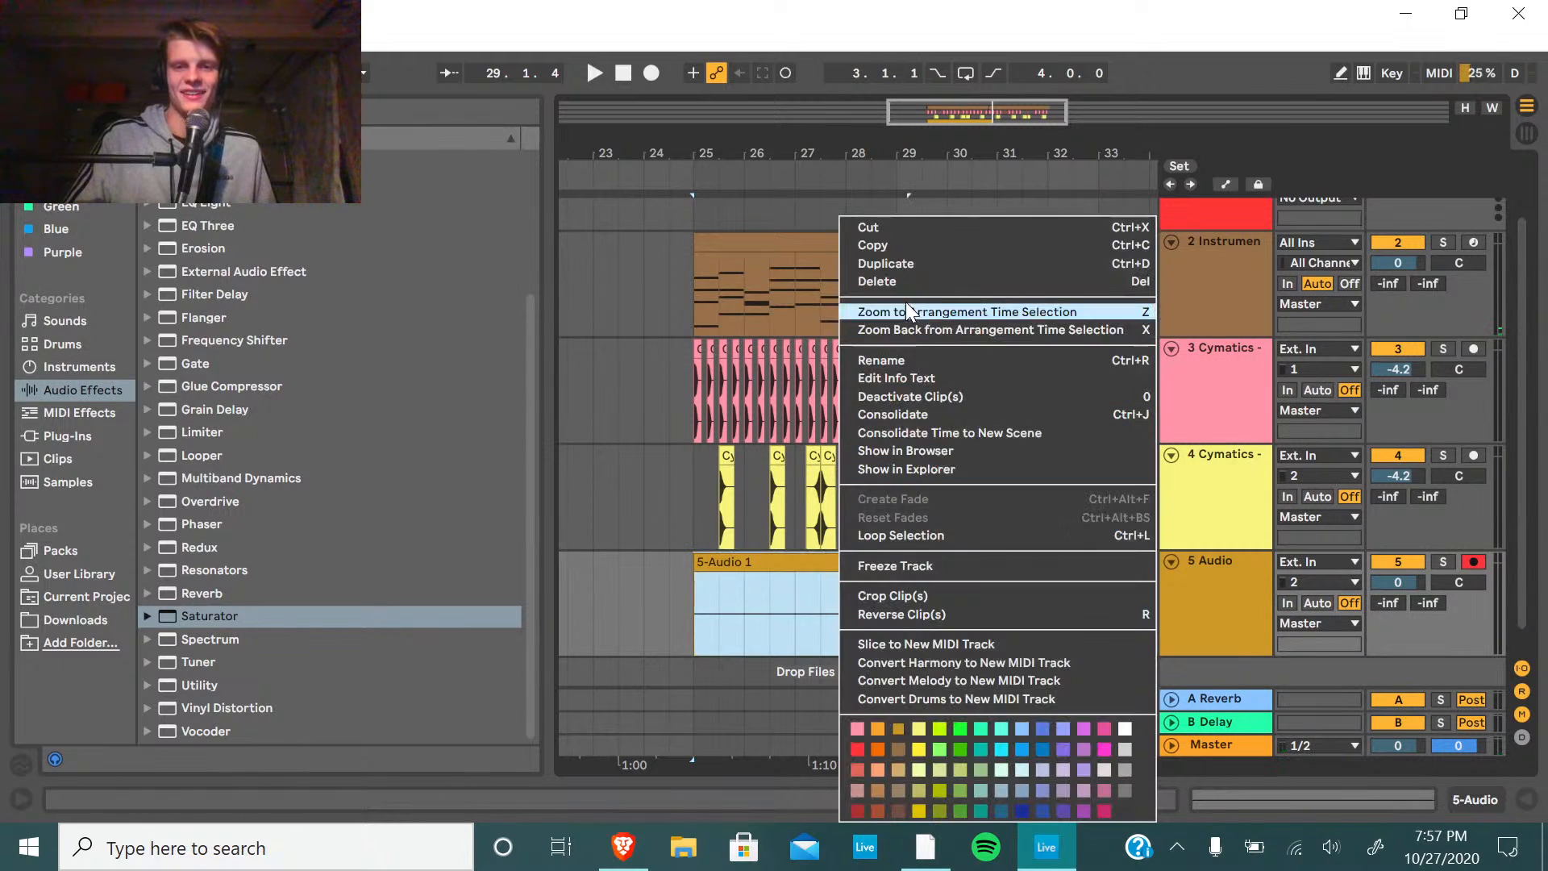
{"action": "left_click", "coordinate": [906, 281]}
Record a new take on the armed 5 Audio track from 25.1.1 to just past bar 29.
{"action": "left_click", "coordinate": [692, 604]}
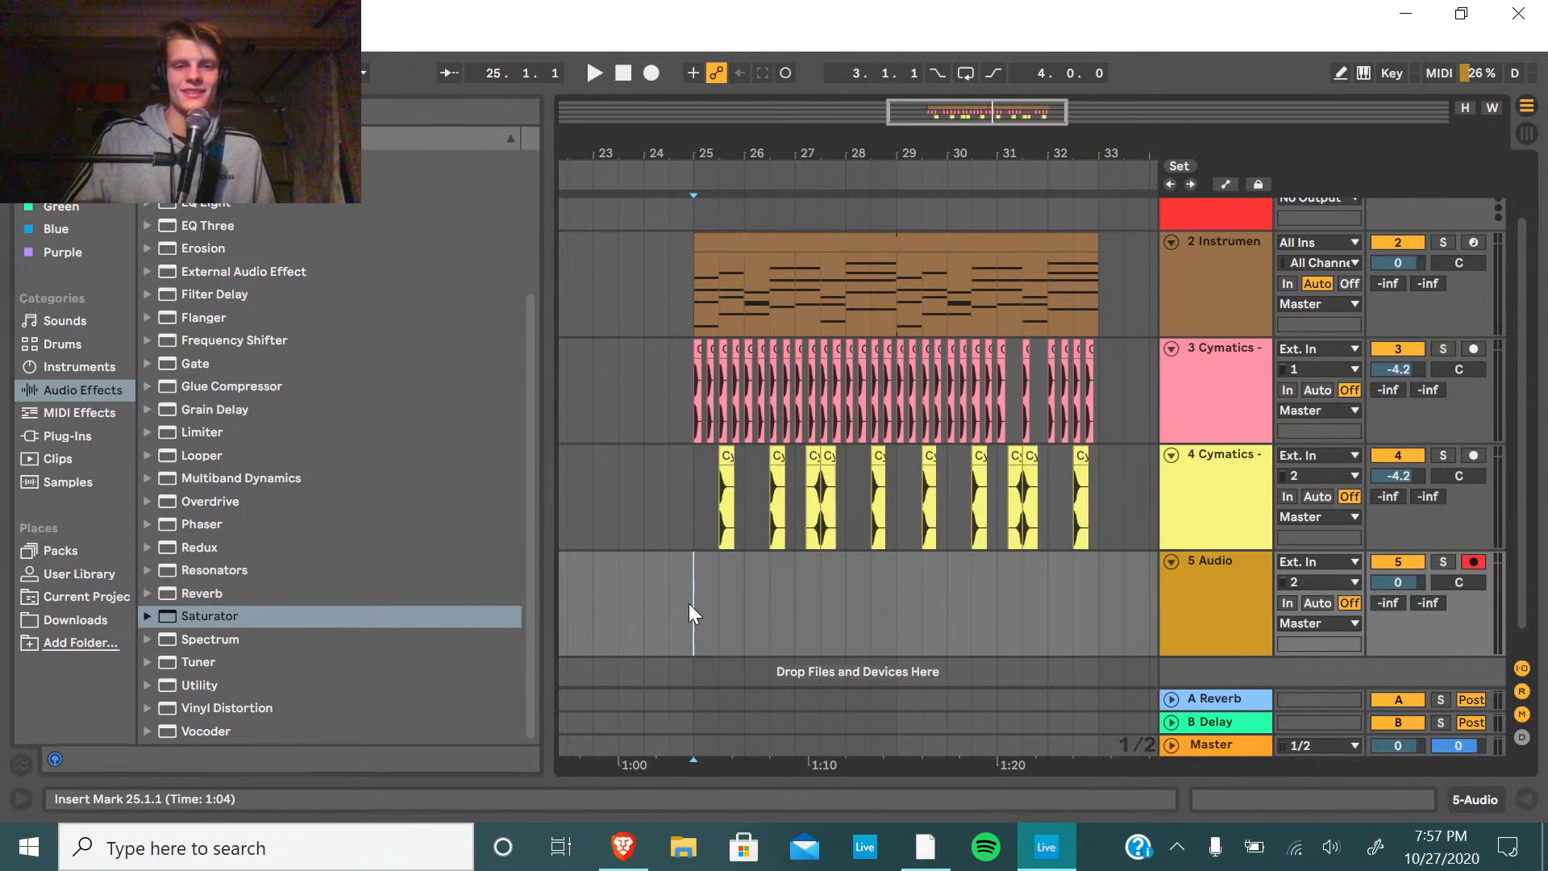
{"action": "key", "text": "F9"}
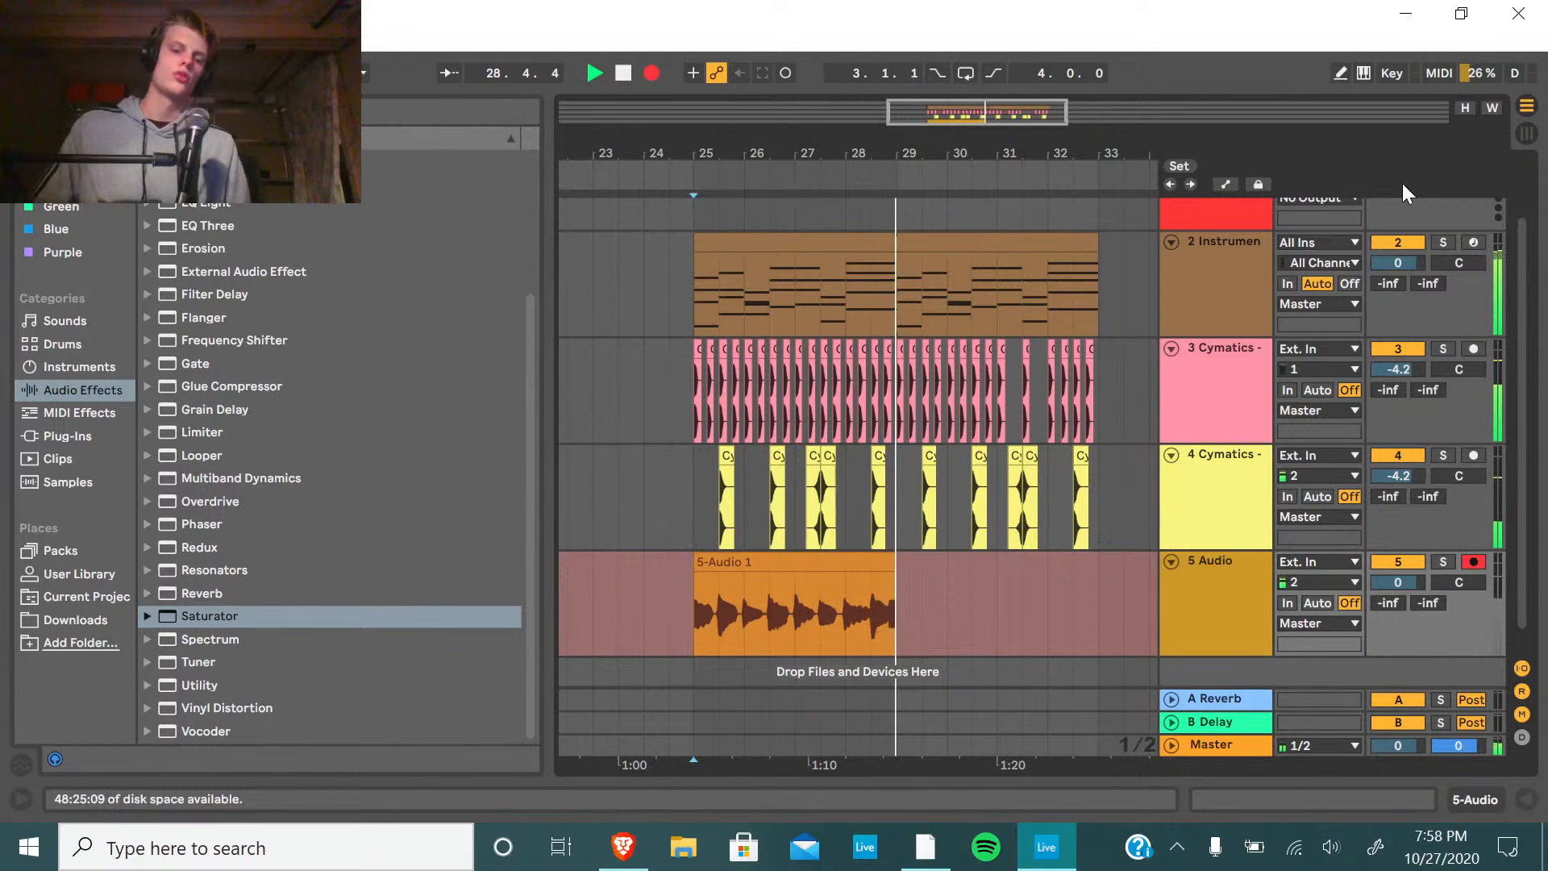
{"action": "key", "text": "space"}
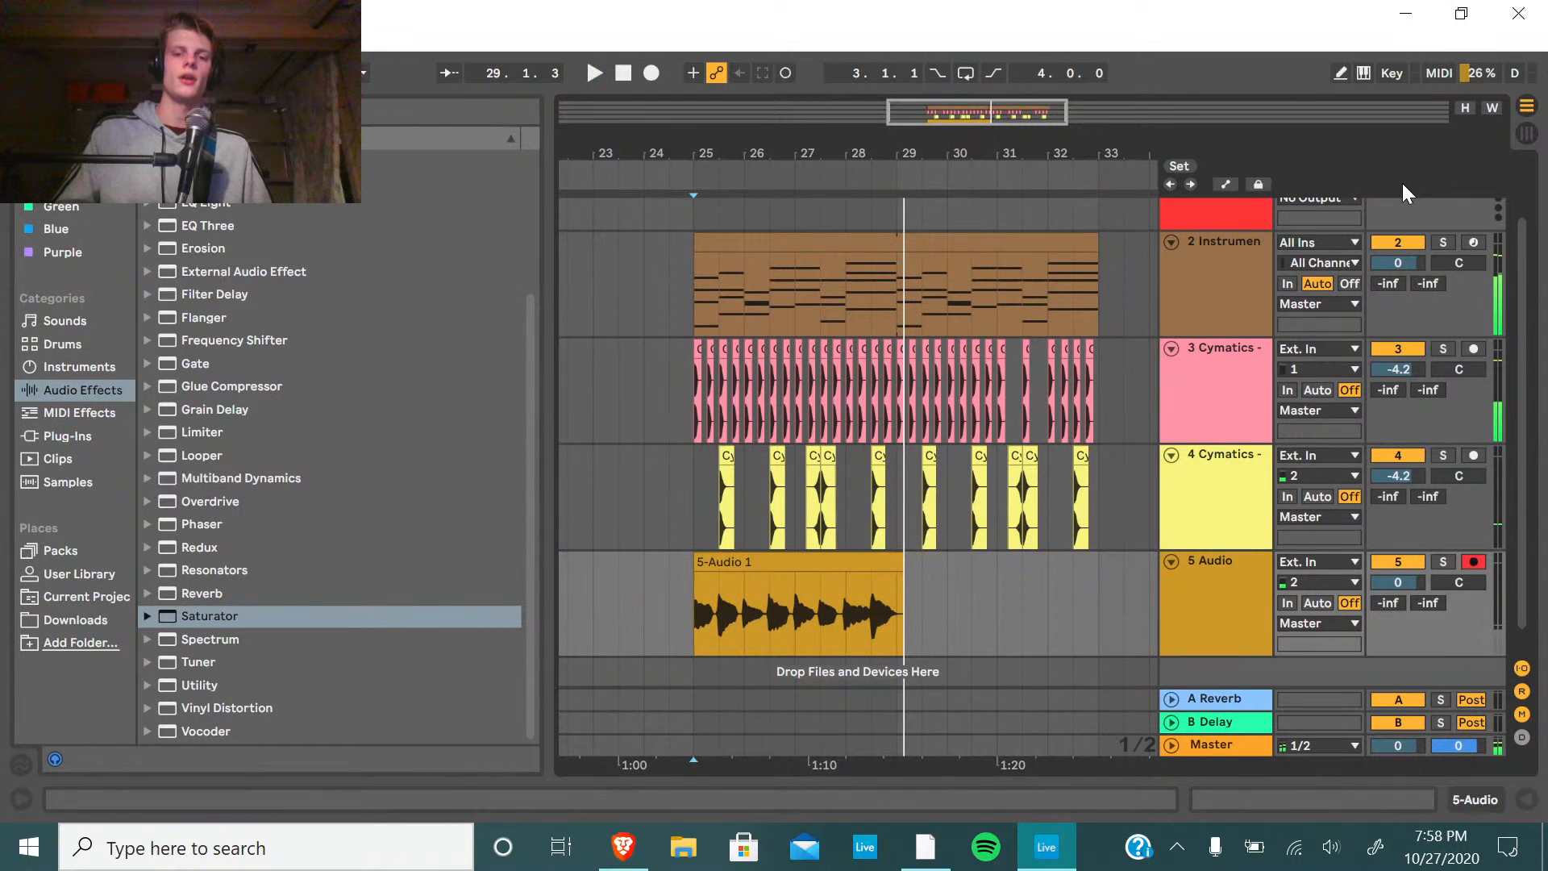
Duplicate the recorded clip to bar 29 and lower the 5 Audio track volume to -3.1 dB during playback.
{"action": "left_click", "coordinate": [860, 561]}
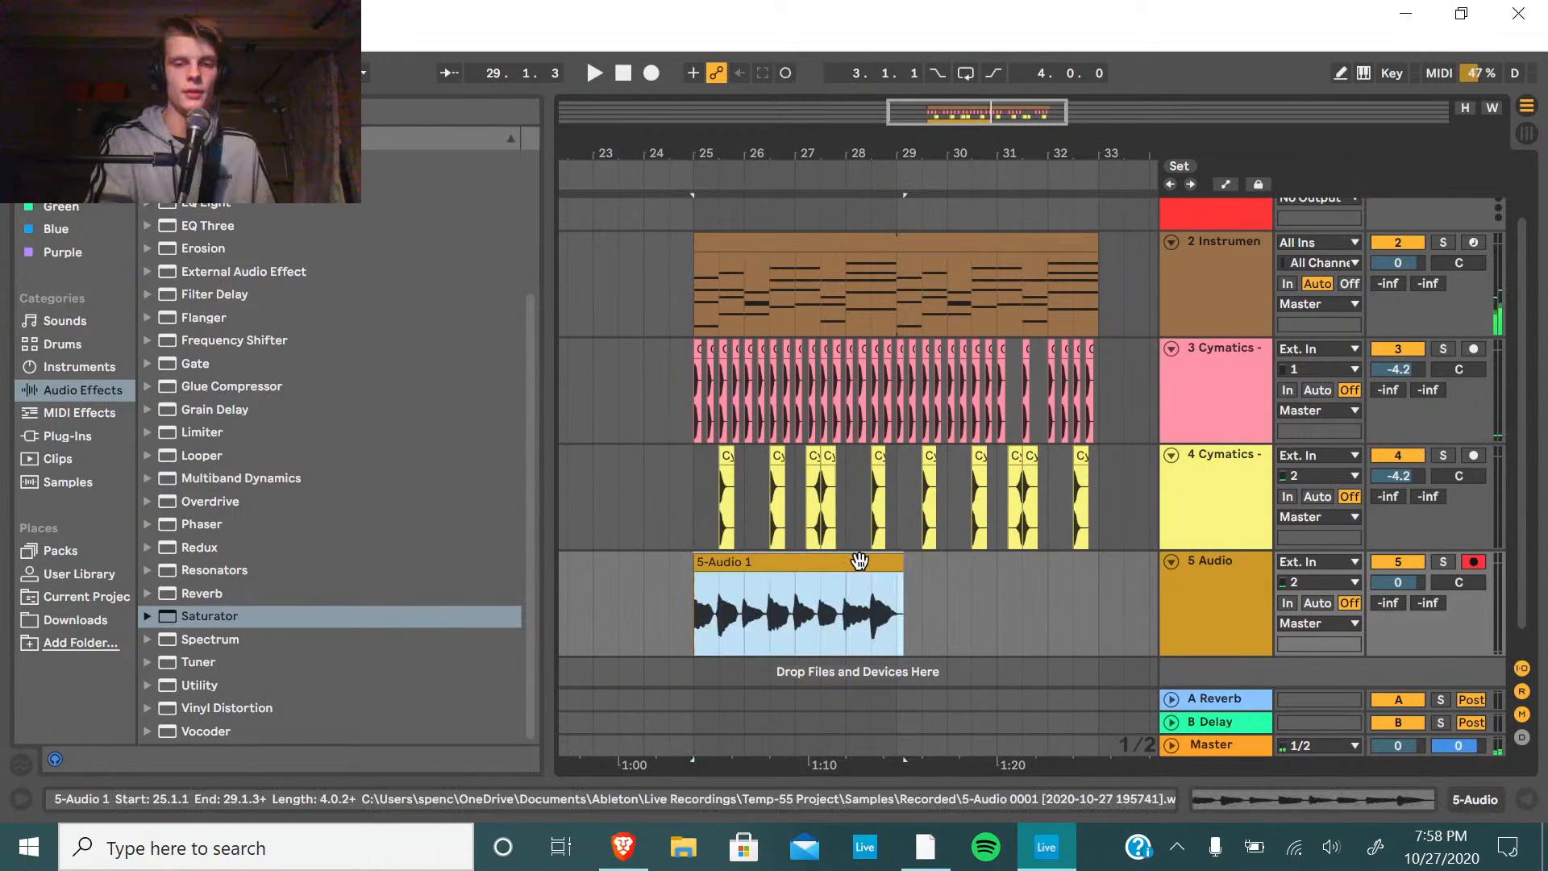
{"action": "key", "text": "ctrl+d"}
{"action": "key", "text": "space"}
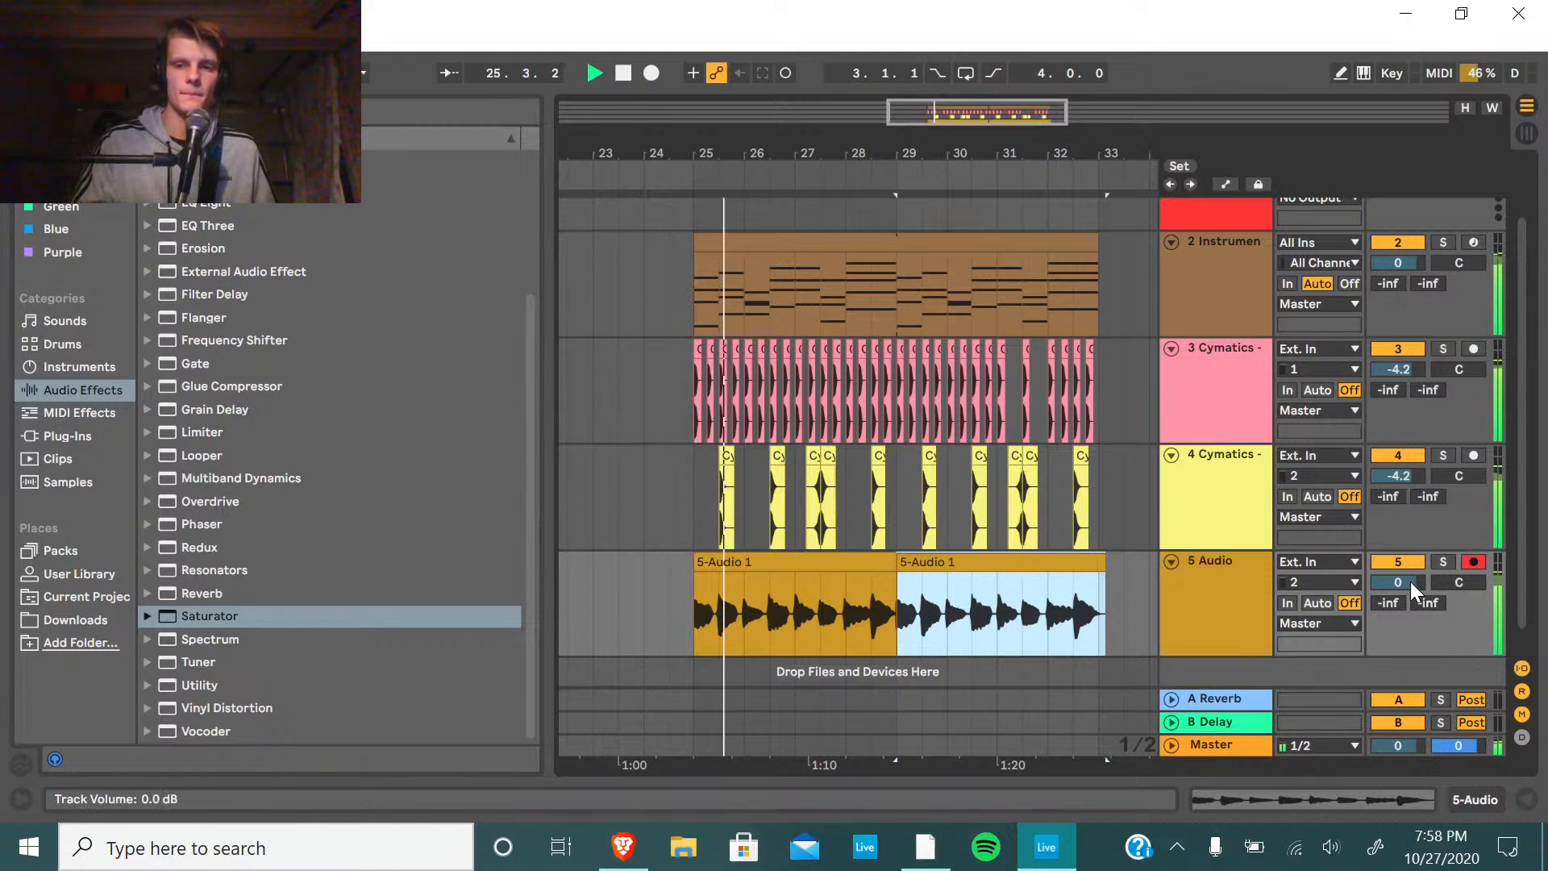
{"action": "left_click_drag", "start_coordinate": [1407, 582], "coordinate": [1407, 601]}
Show the 5 Audio track's device chain, stop playback and return the playhead to 1.1.1.
{"action": "left_click", "coordinate": [1227, 603]}
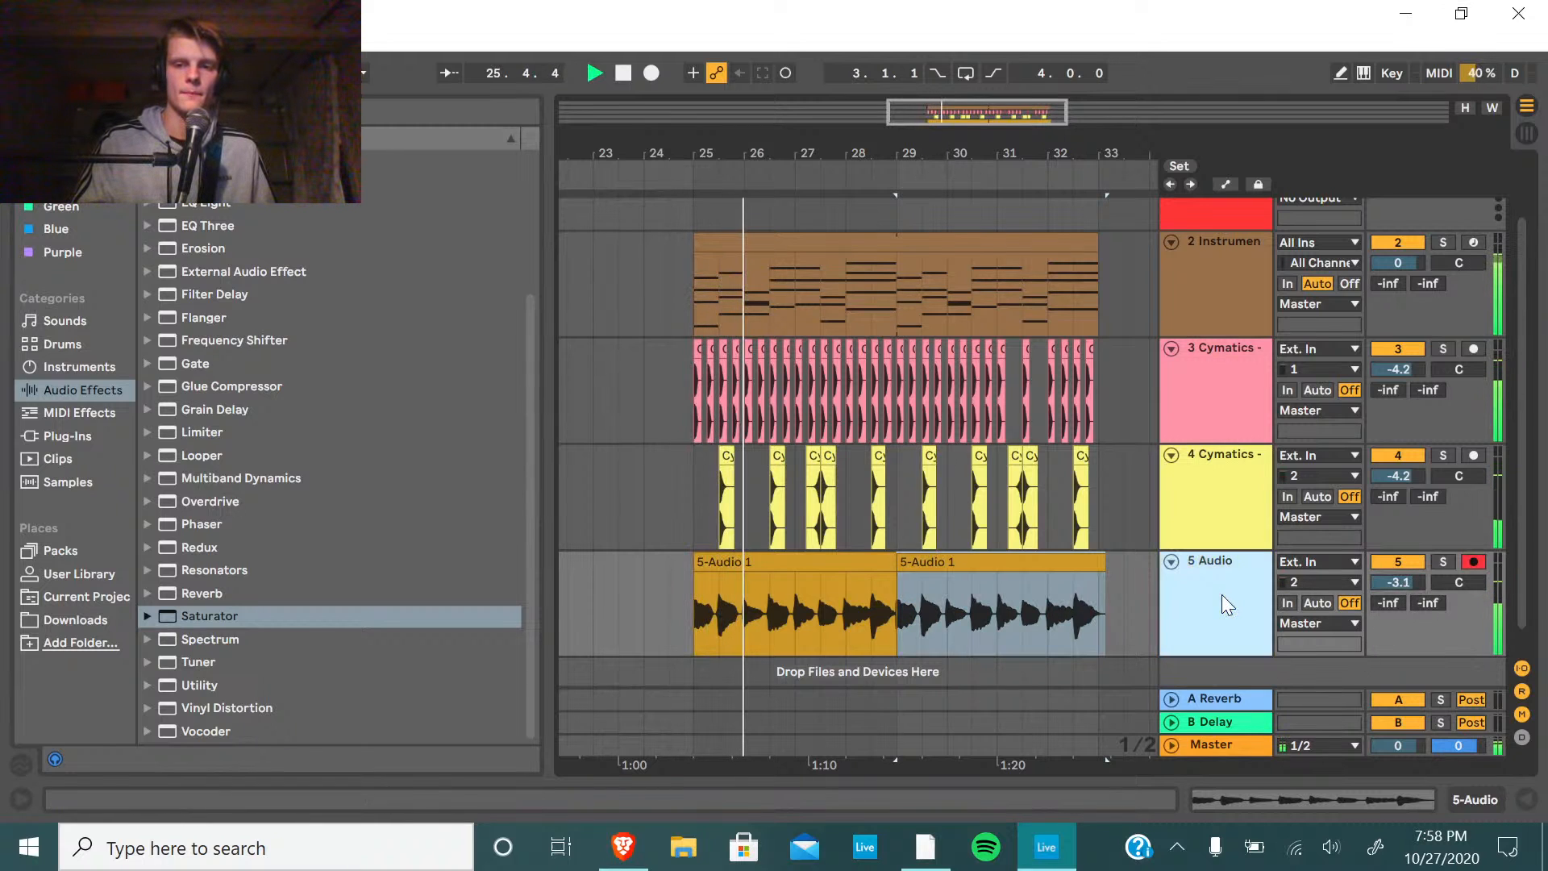
{"action": "double_click", "coordinate": [1222, 593]}
{"action": "left_click", "coordinate": [623, 74]}
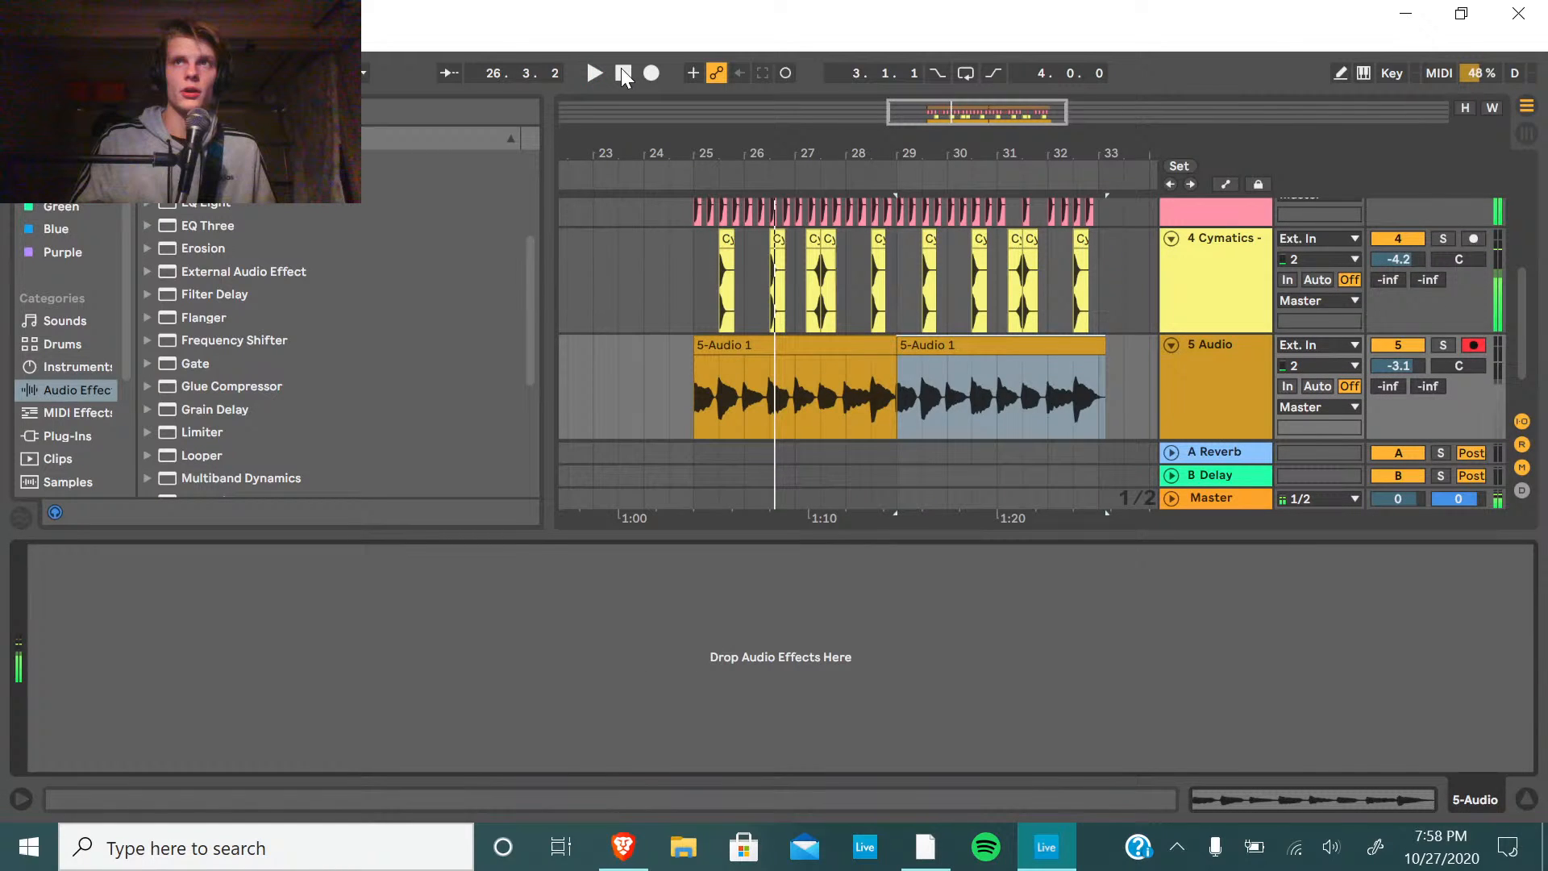
{"action": "left_click", "coordinate": [623, 73]}
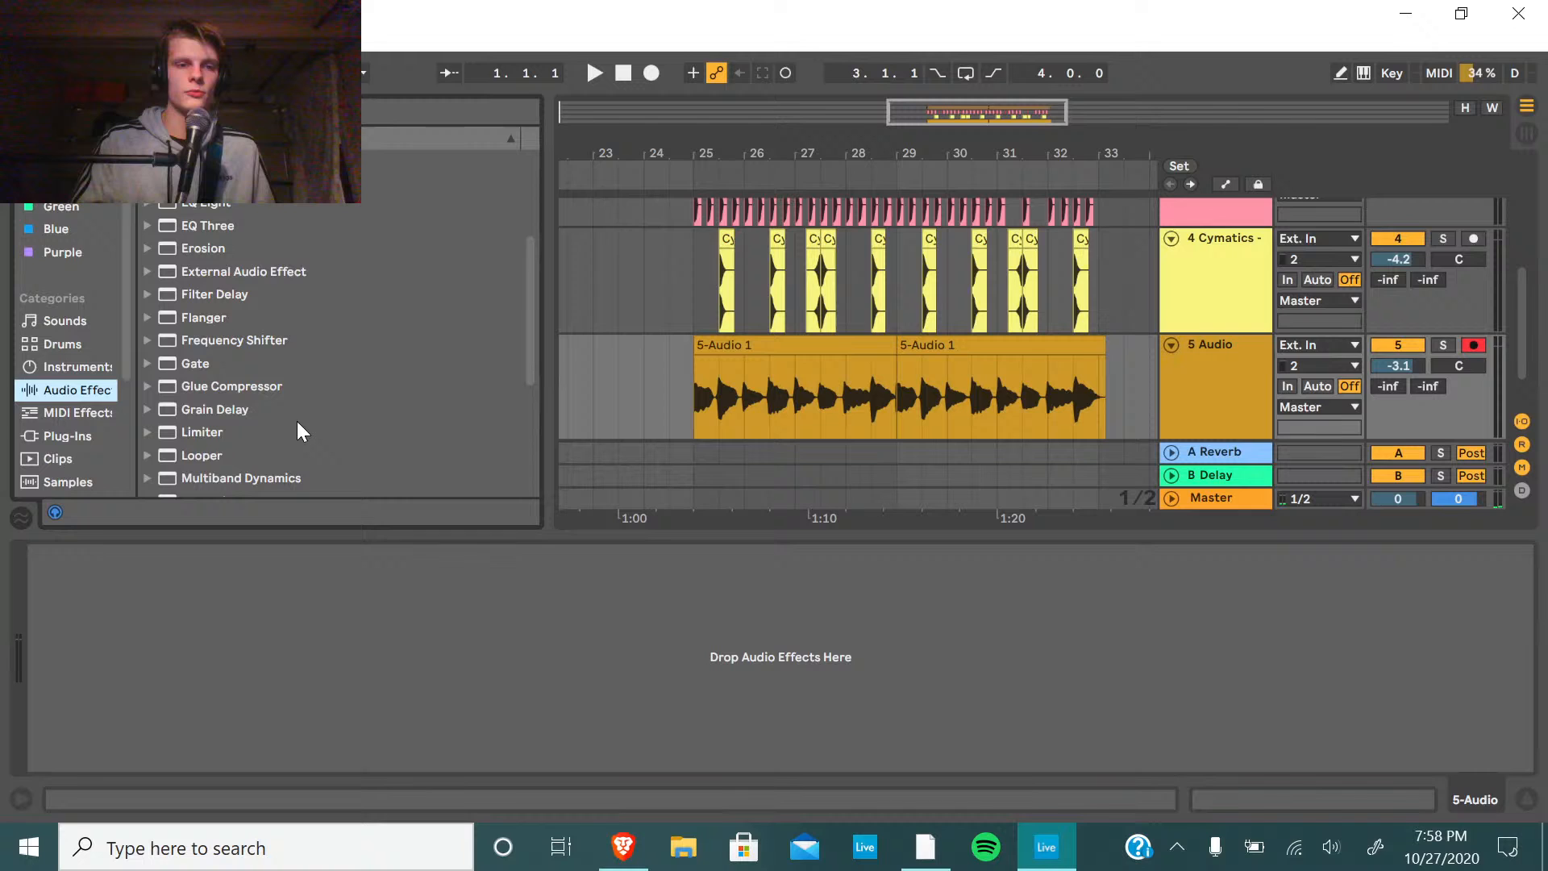
Add a Compressor audio effect after the Instrument Rack on the 2 Instrument track.
{"action": "scroll", "coordinate": [297, 421], "scroll_direction": "down", "scroll_amount": 3}
{"action": "scroll", "coordinate": [1248, 340], "scroll_direction": "up", "scroll_amount": 3}
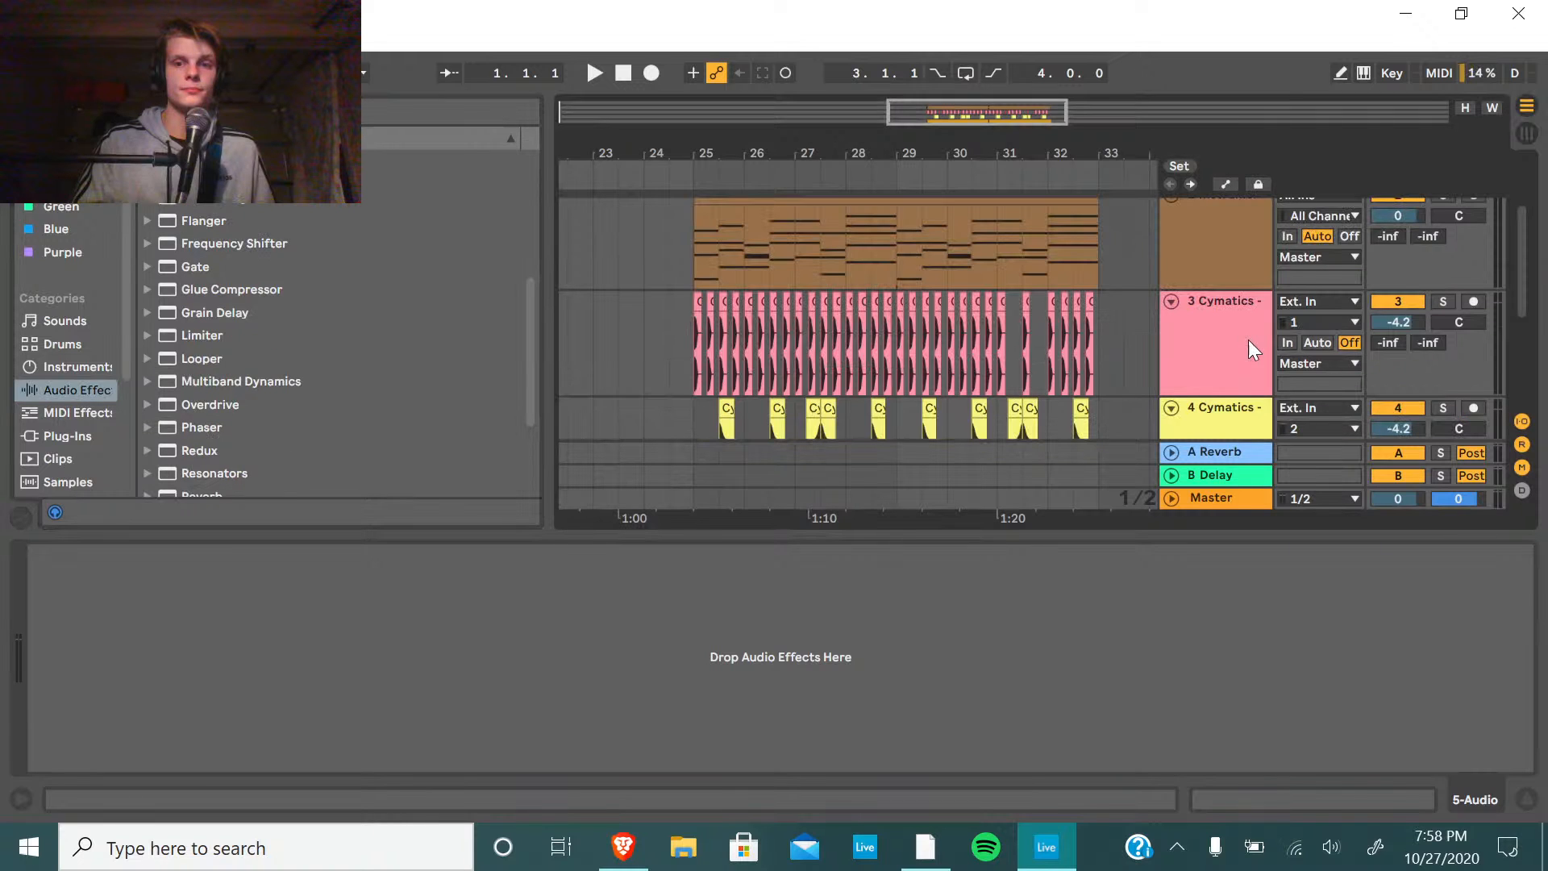
{"action": "scroll", "coordinate": [1248, 341], "scroll_direction": "up", "scroll_amount": 2}
{"action": "left_click", "coordinate": [1248, 341]}
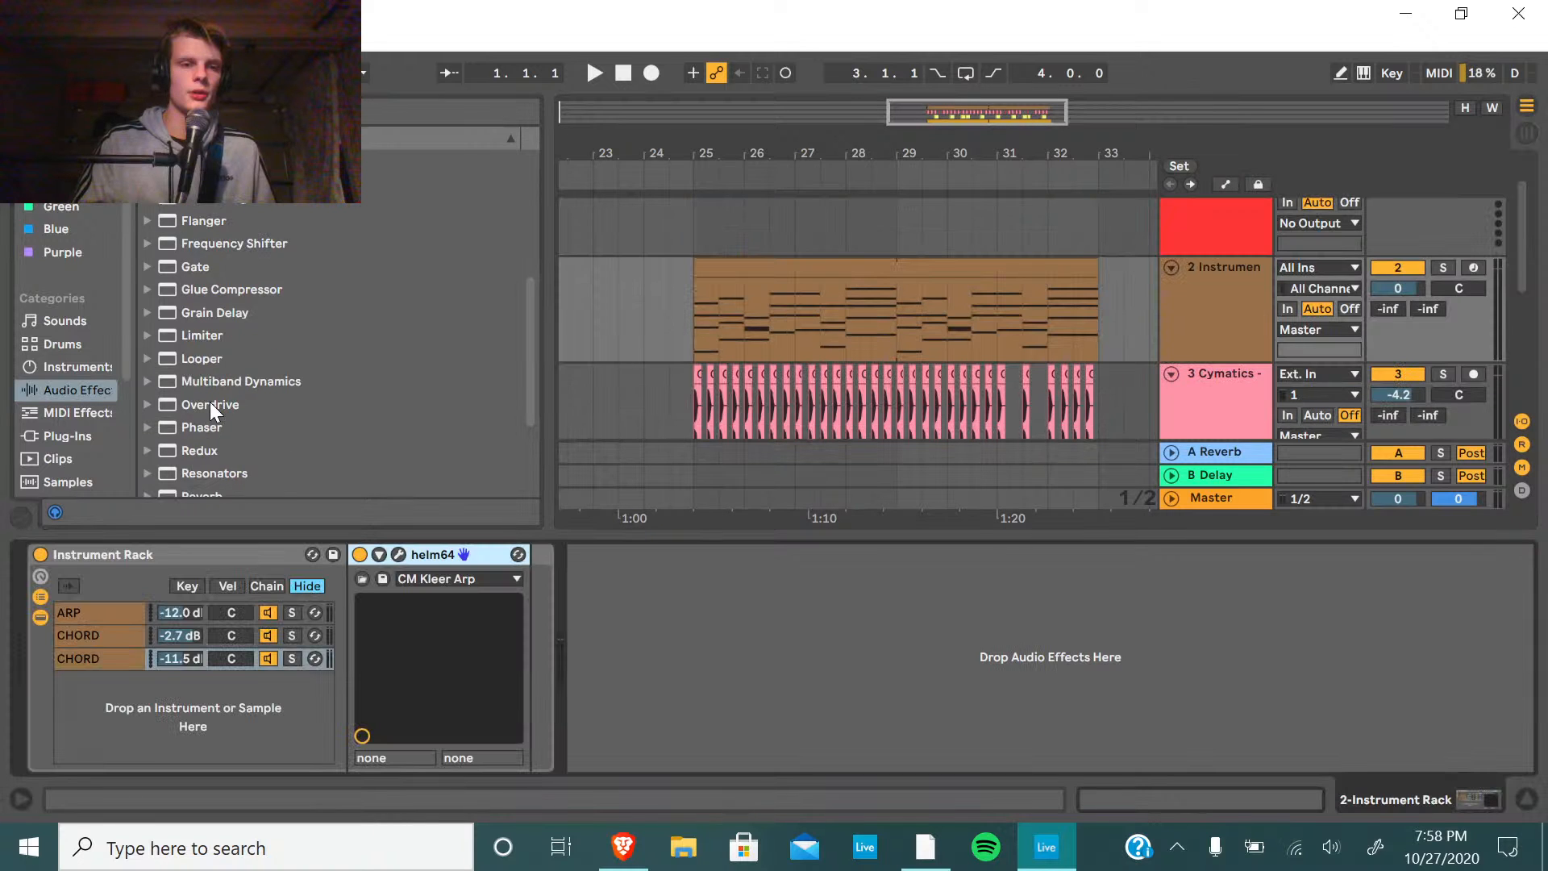
{"action": "scroll", "coordinate": [211, 405], "scroll_direction": "up", "scroll_amount": 2}
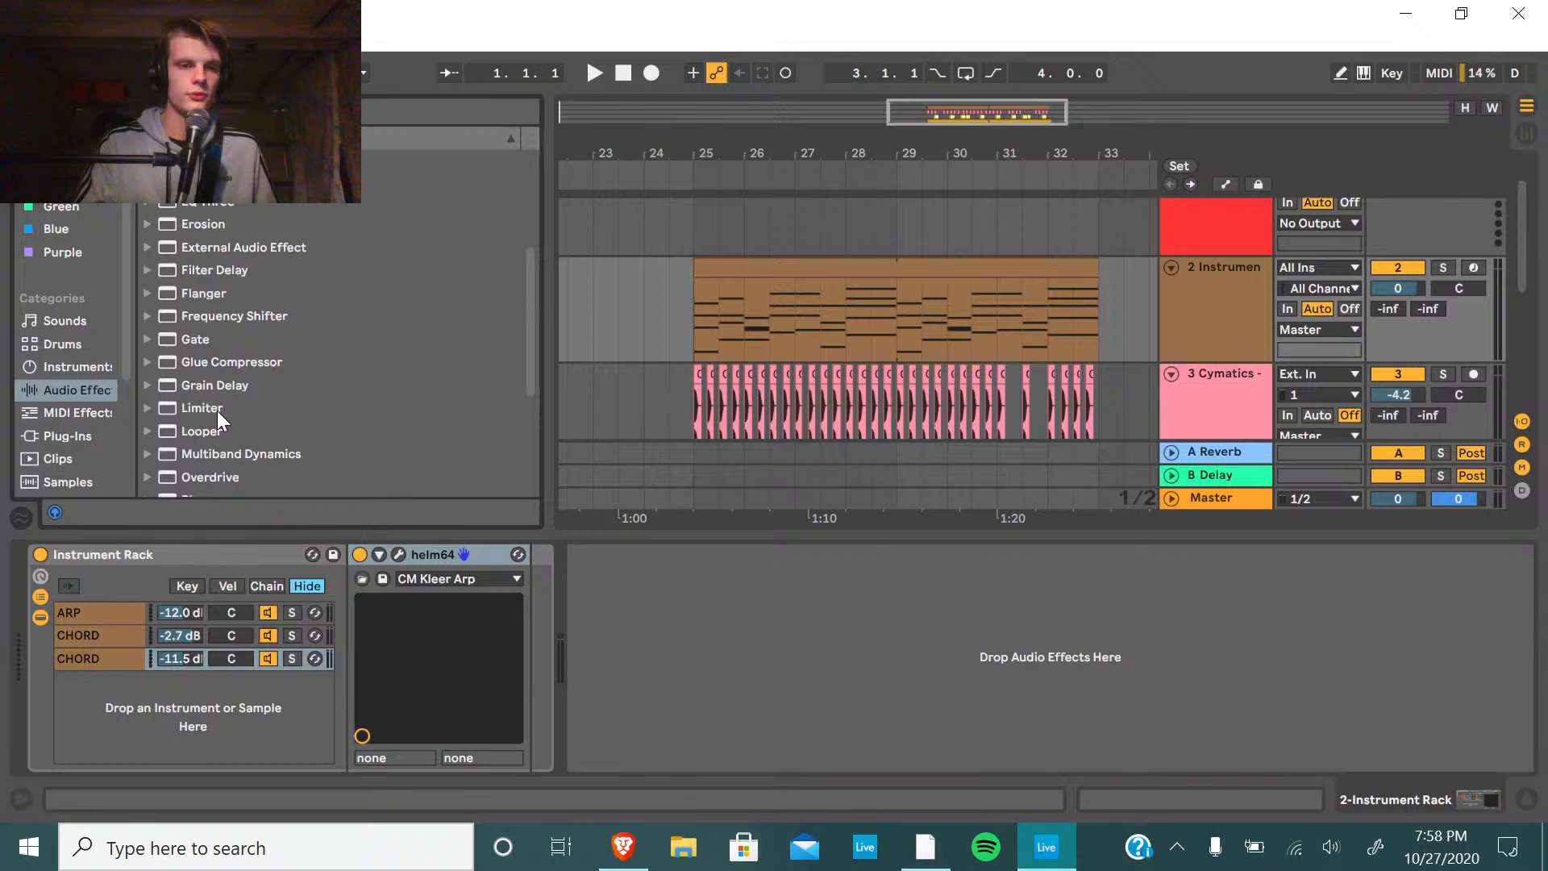
{"action": "scroll", "coordinate": [216, 409], "scroll_direction": "up", "scroll_amount": 4}
{"action": "left_click", "coordinate": [212, 230]}
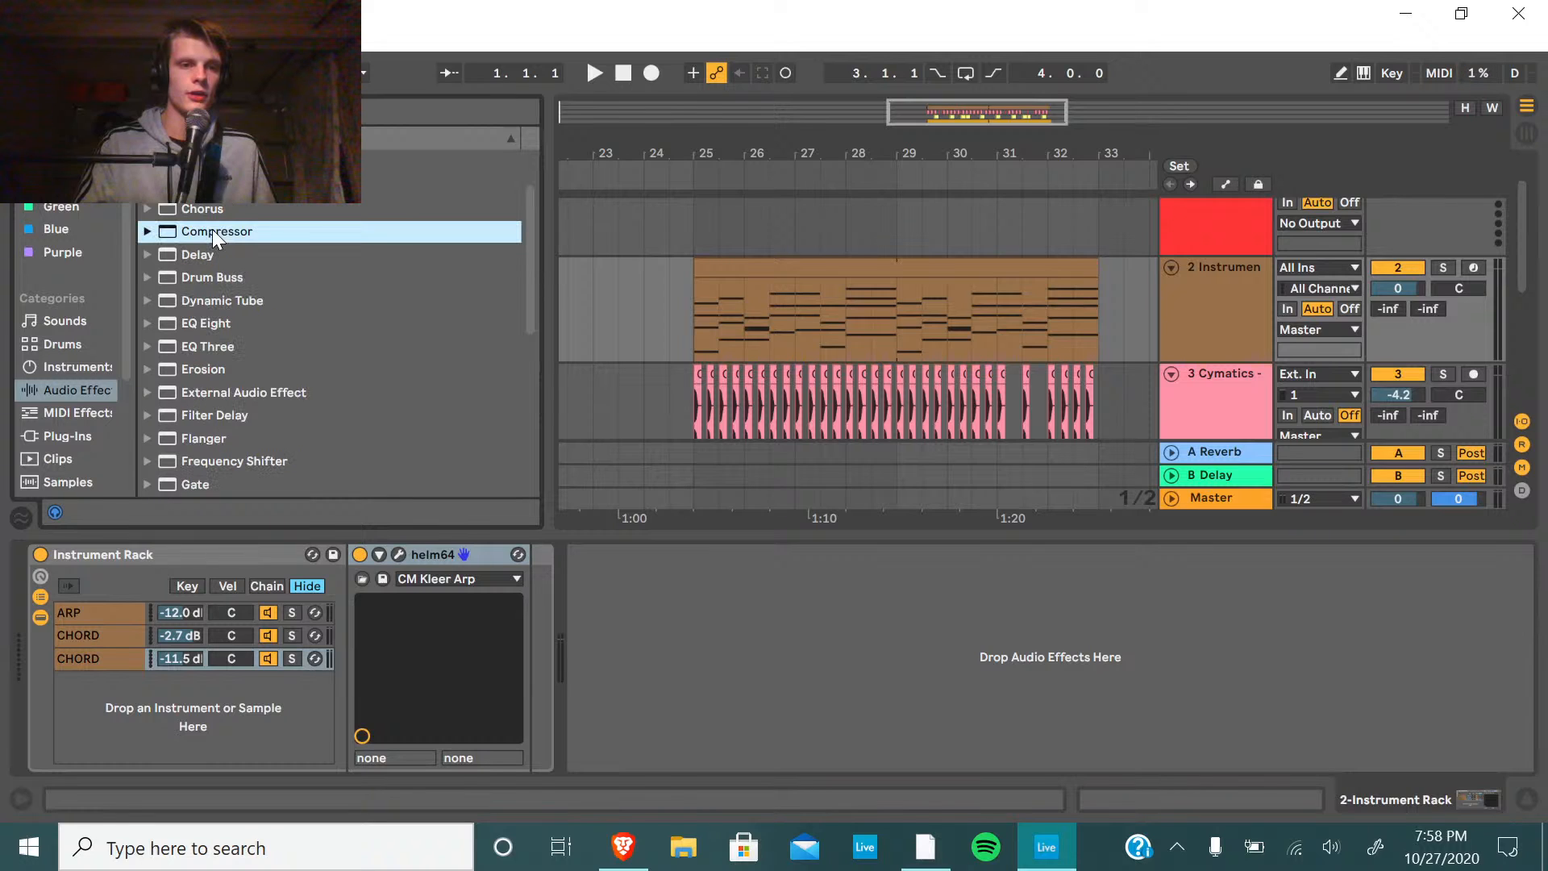
{"action": "left_click_drag", "start_coordinate": [212, 231], "coordinate": [647, 588]}
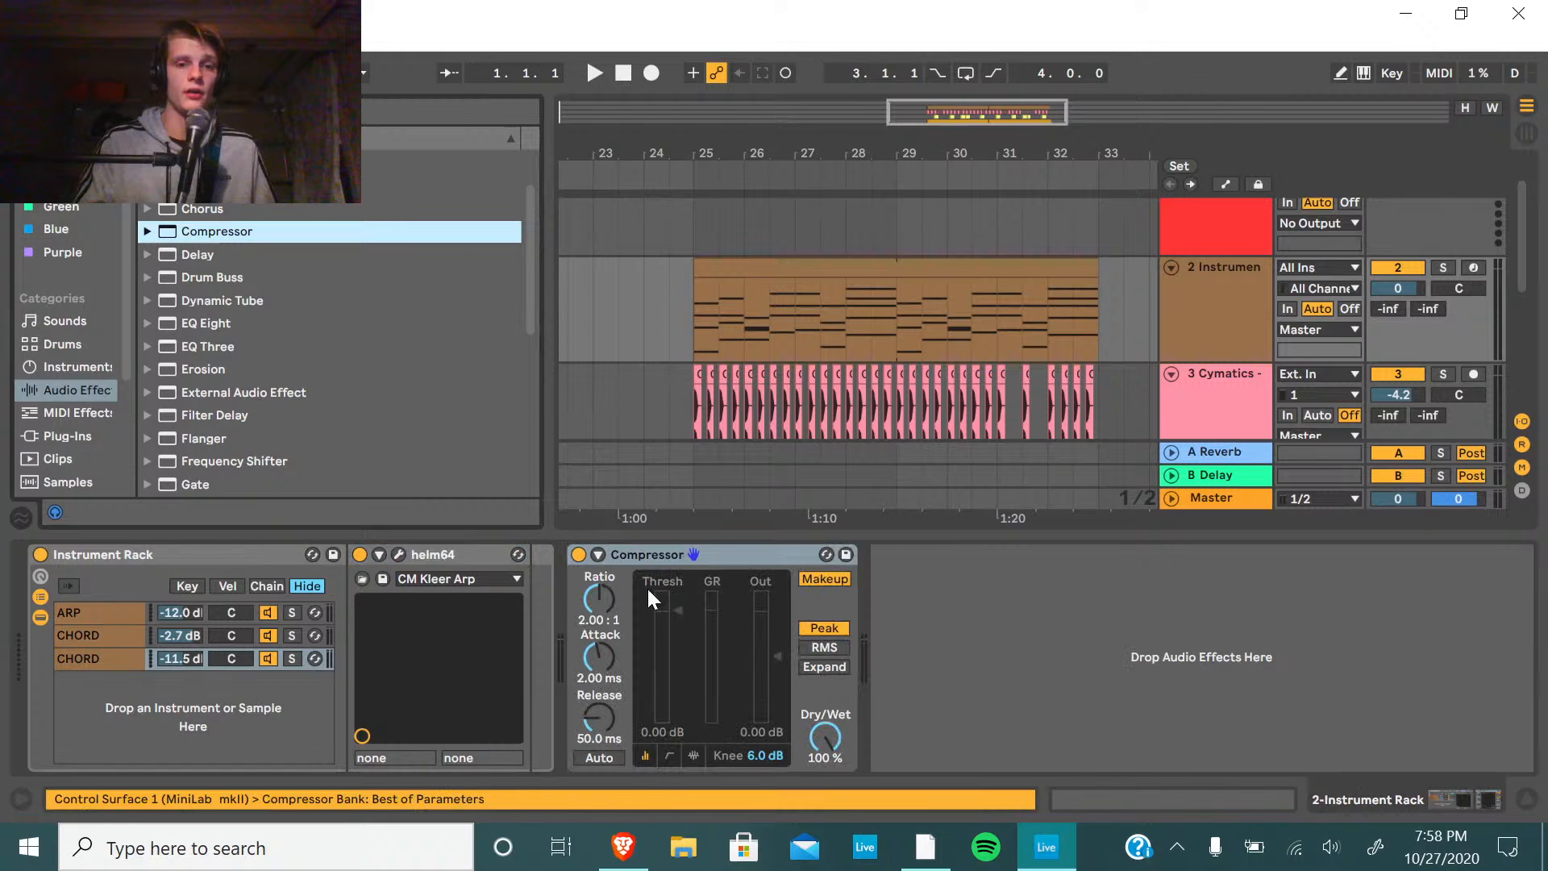
Sidechain the Compressor to the 3-Cymatics - Dubstep Toolkit Kick 9 - A# track and lower its threshold to -25.5 dB during playback.
{"action": "left_click", "coordinate": [598, 554]}
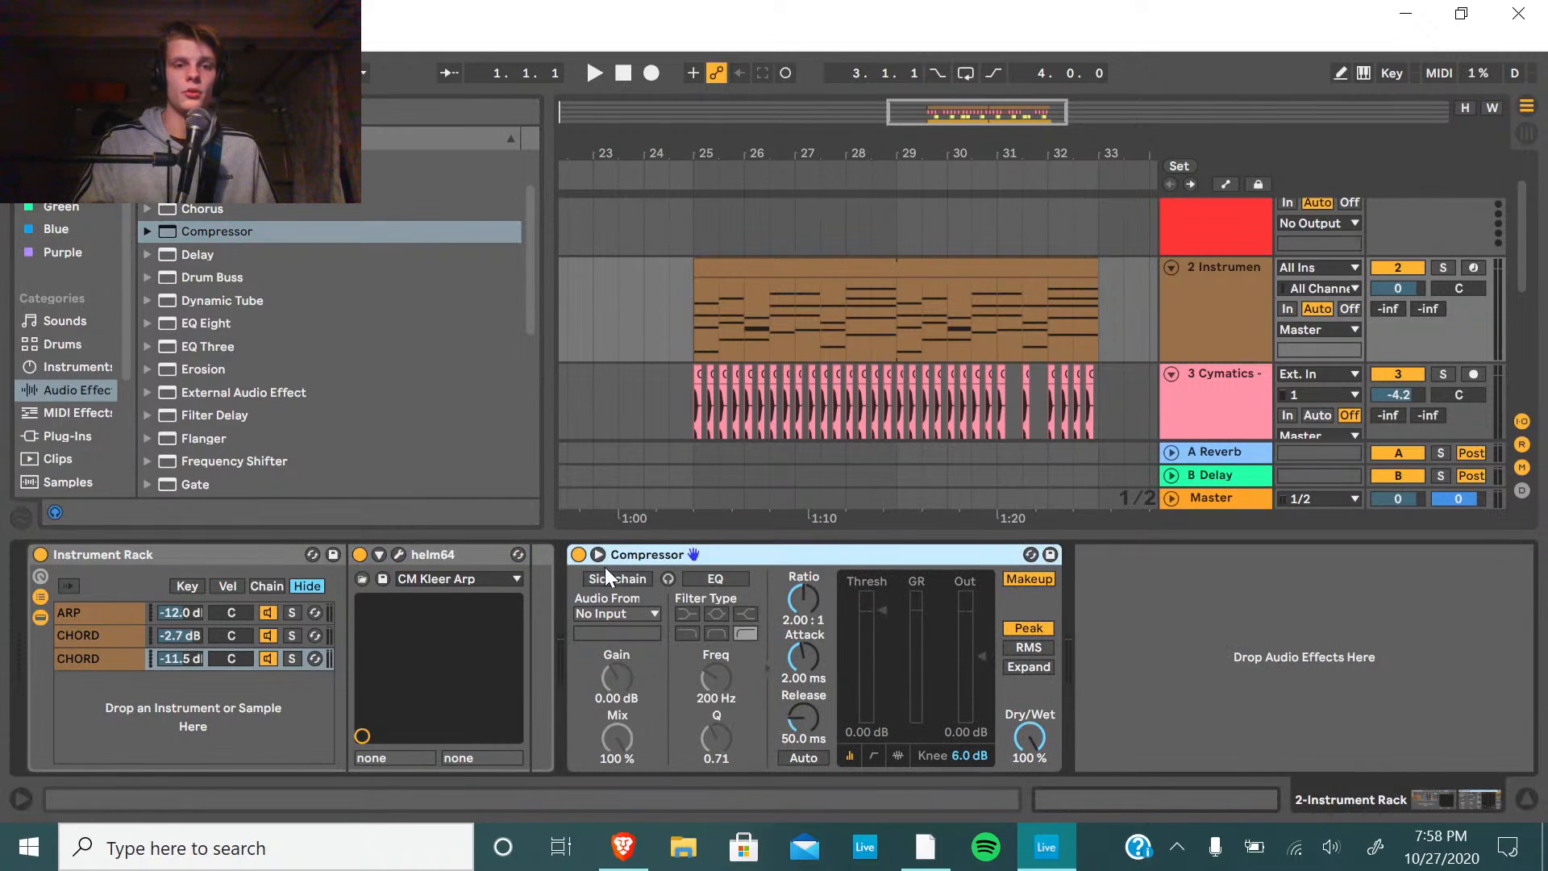
{"action": "left_click", "coordinate": [629, 583]}
{"action": "left_click", "coordinate": [632, 612]}
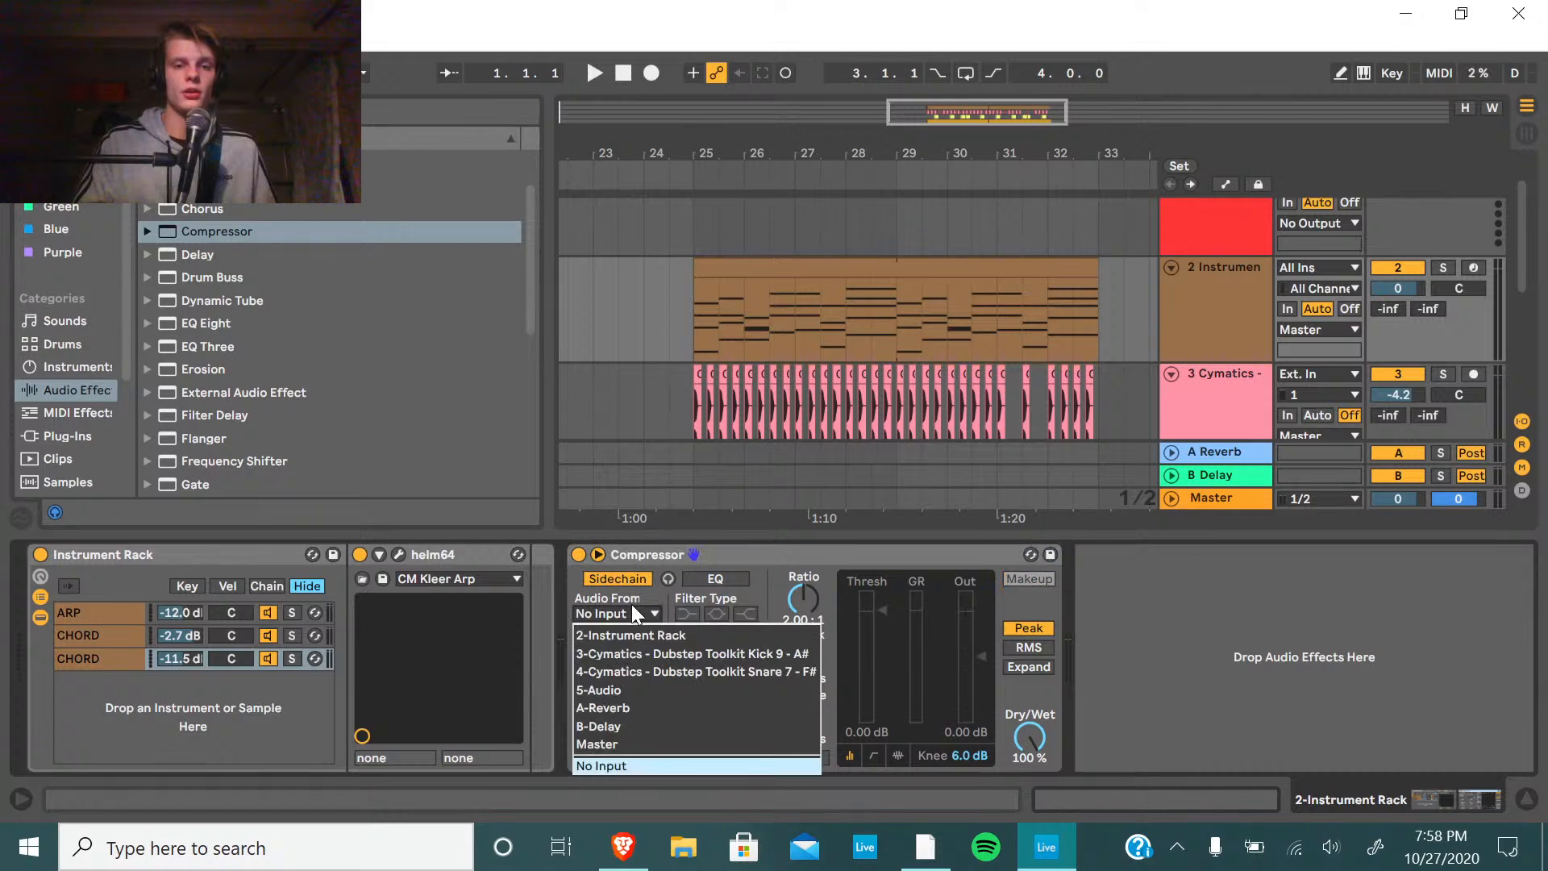
{"action": "left_click", "coordinate": [663, 657]}
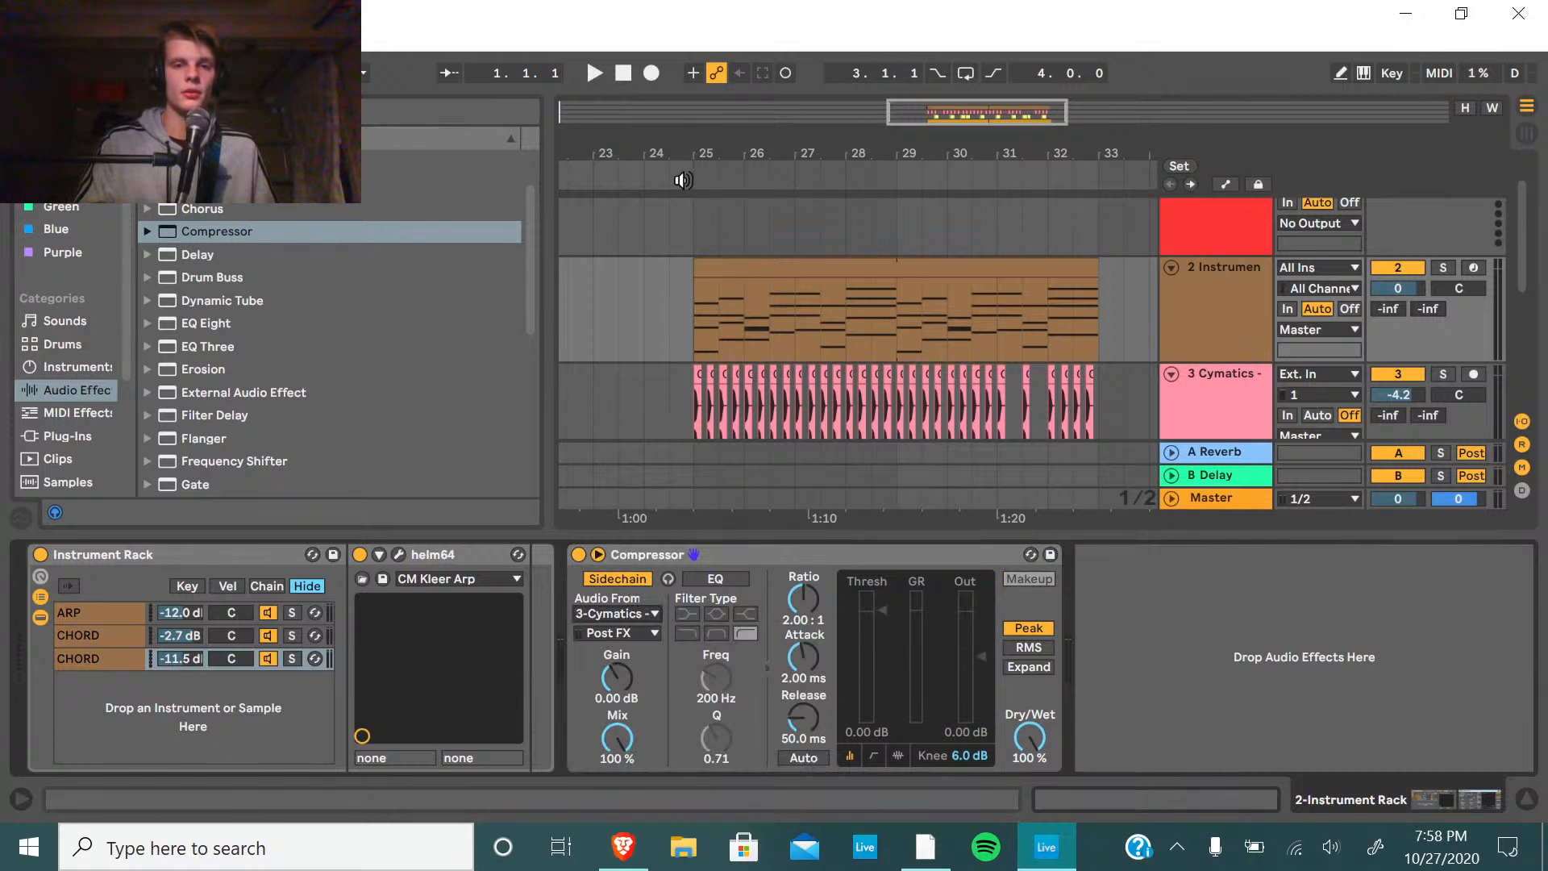
{"action": "key", "text": "space"}
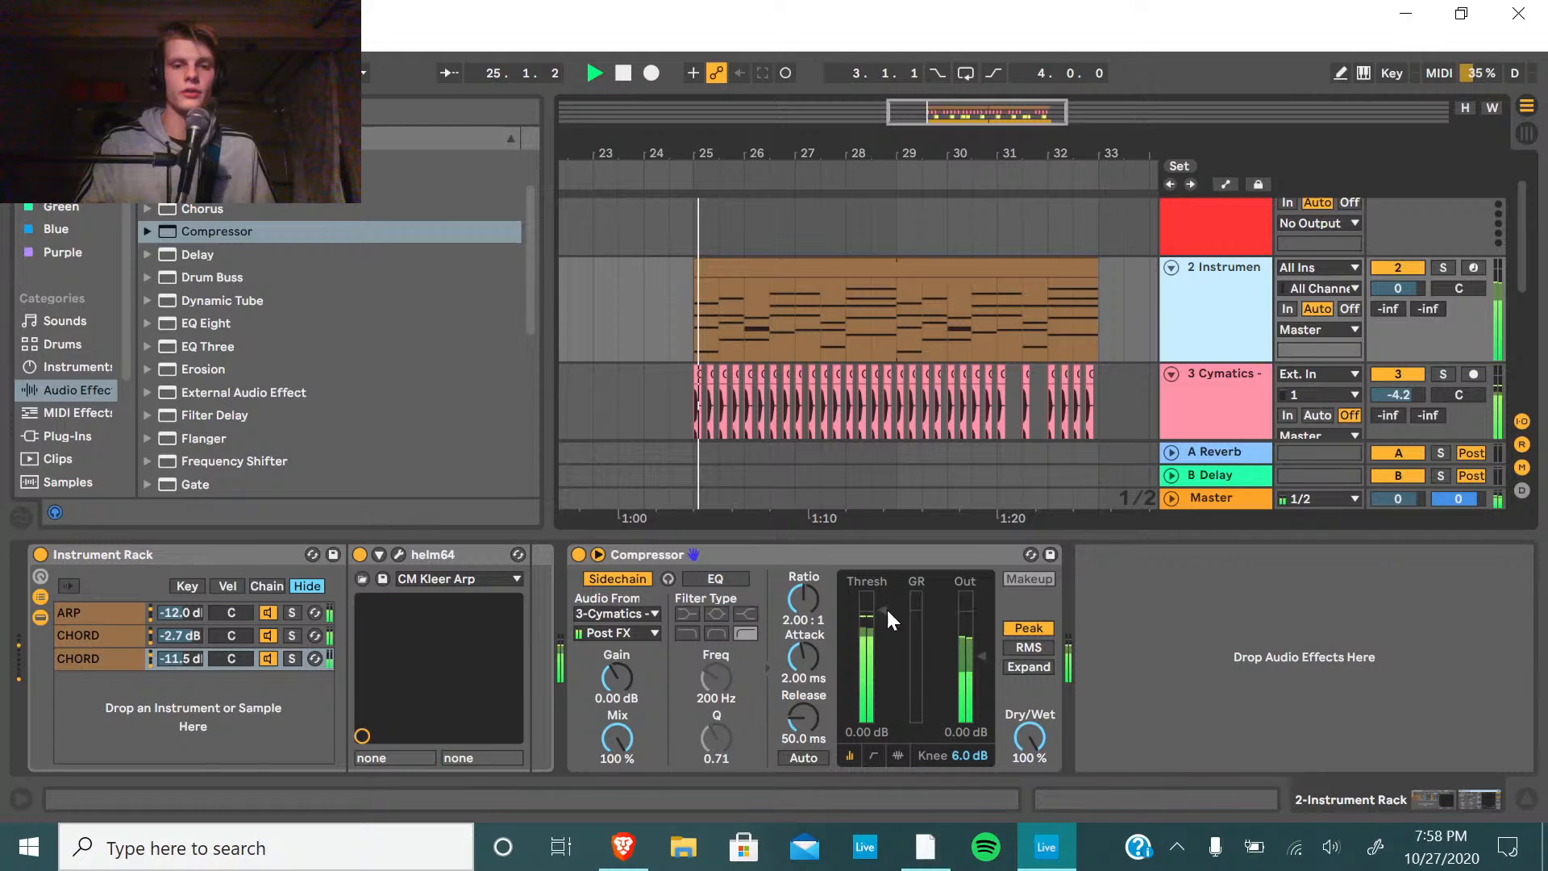
{"action": "left_click_drag", "start_coordinate": [887, 607], "coordinate": [887, 680]}
Solo the instrument track, compare its sound with the Compressor bypassed and active, and clear the solo.
{"action": "left_click", "coordinate": [1443, 267]}
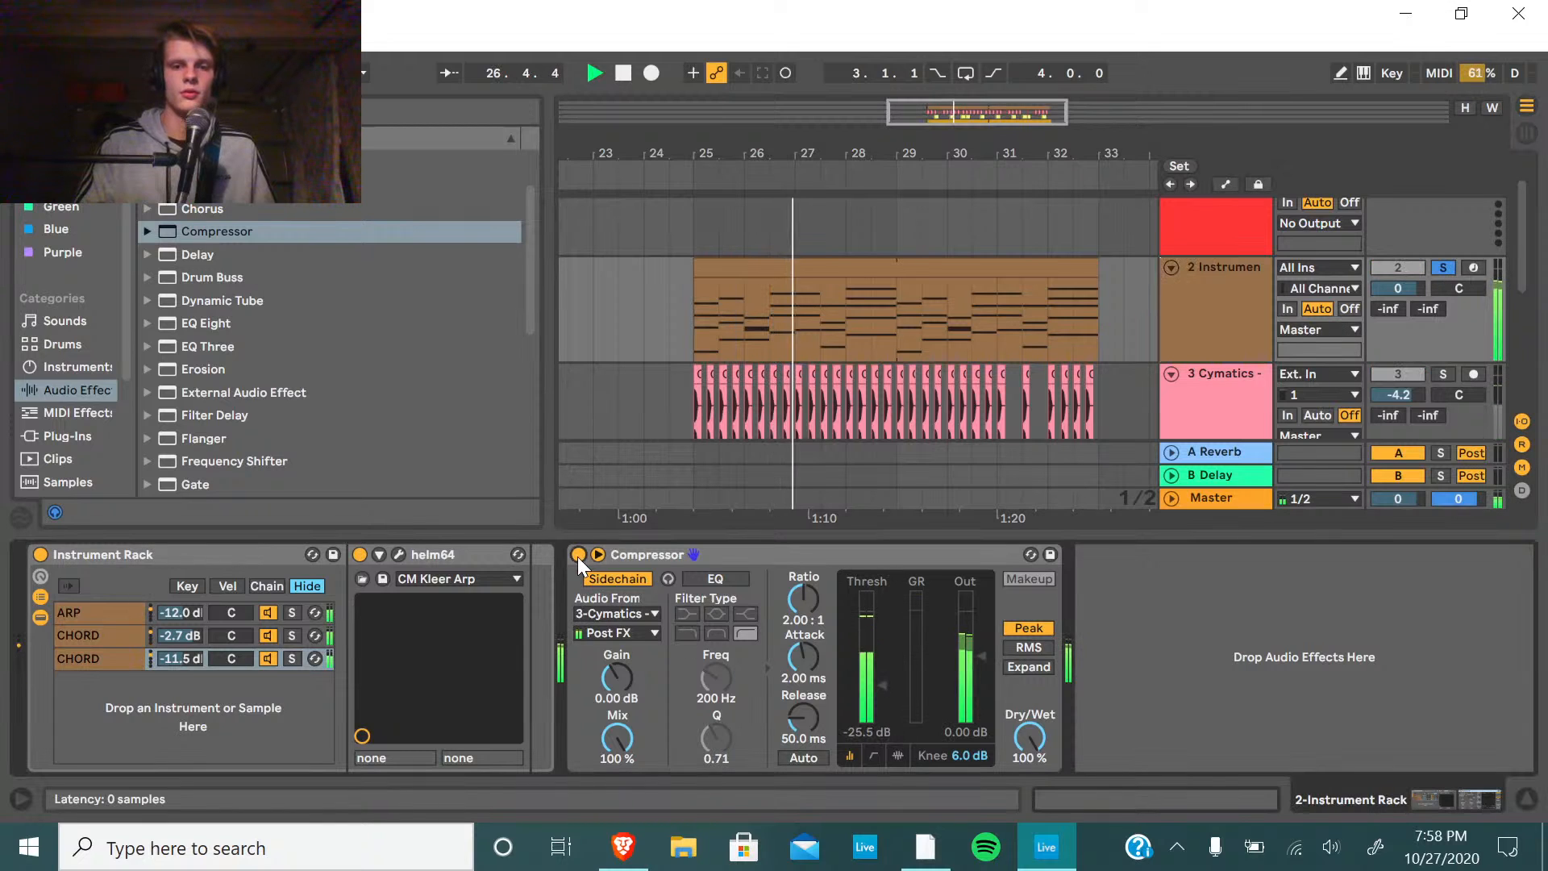
{"action": "left_click", "coordinate": [579, 555]}
{"action": "left_click", "coordinate": [577, 555]}
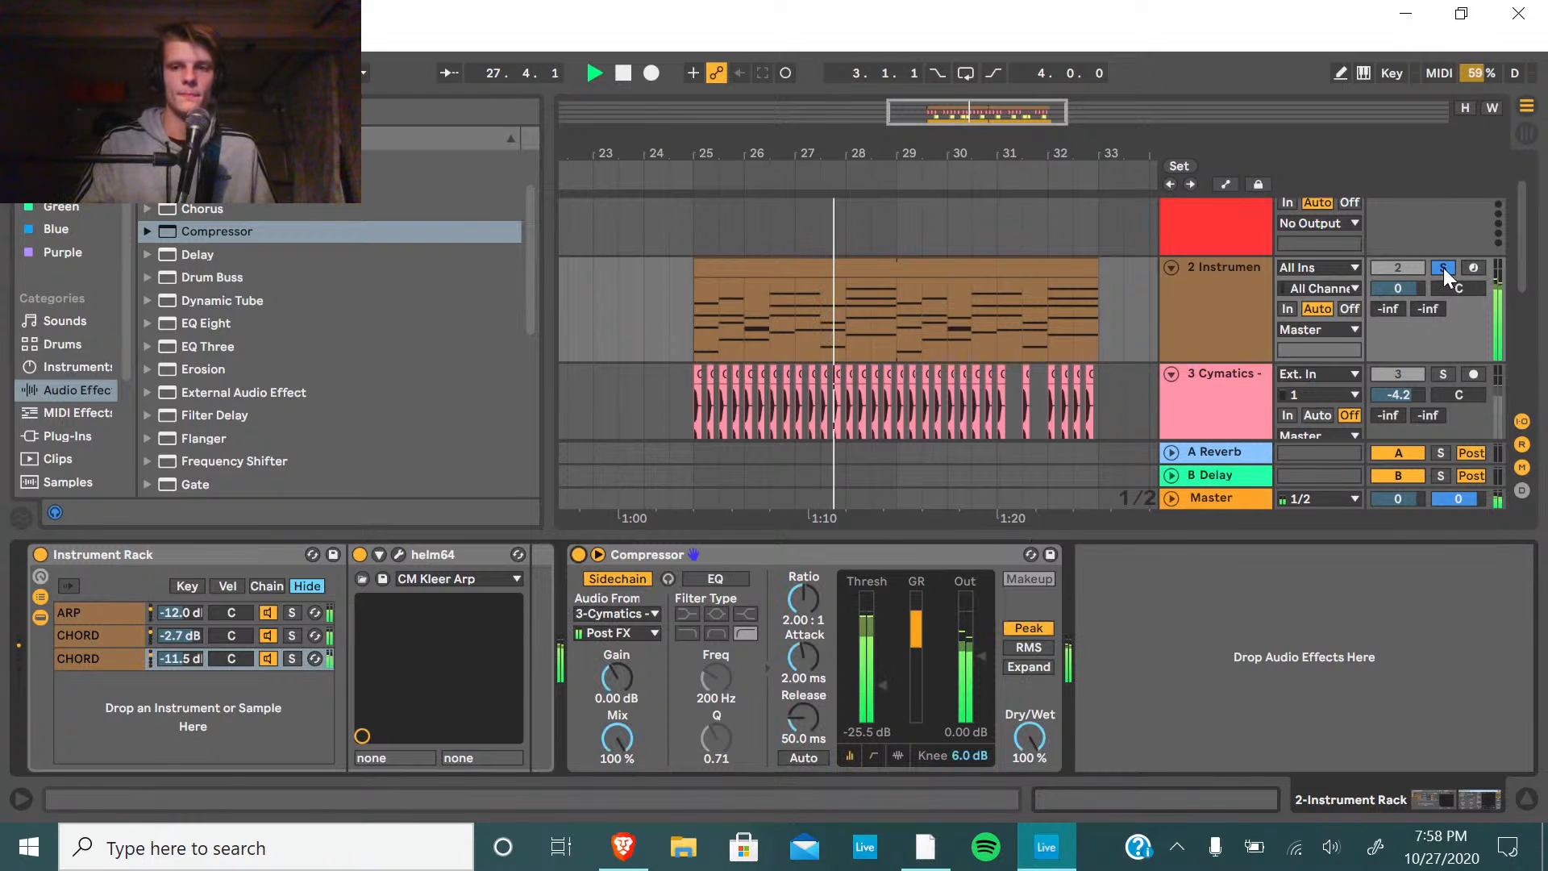
{"action": "left_click", "coordinate": [1443, 267]}
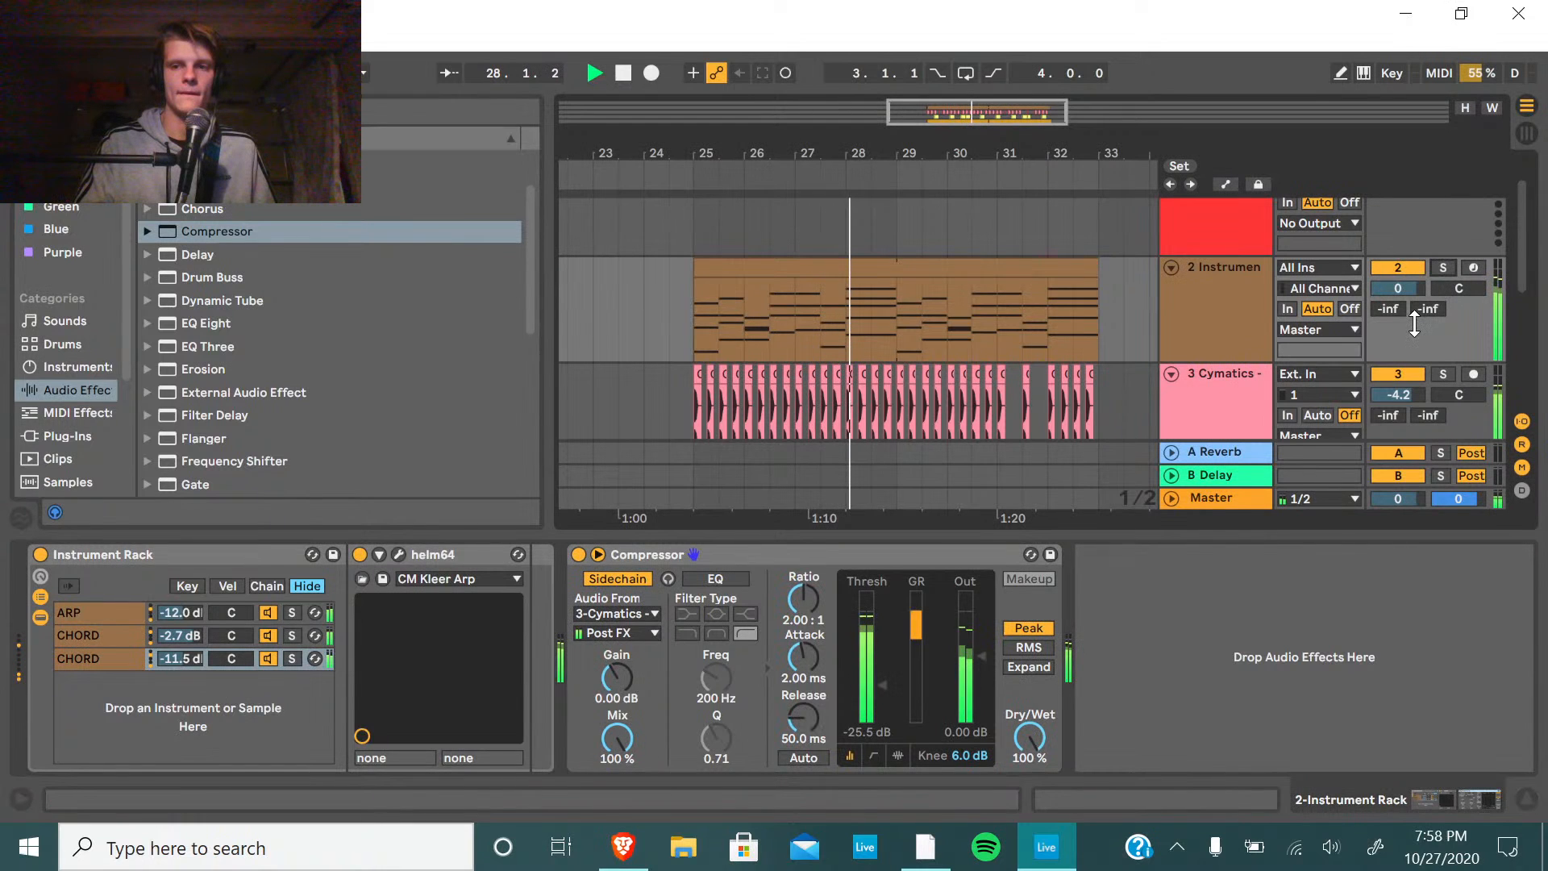
Stop playback and copy the instrument track's sidechained Compressor onto the 5 Audio track.
{"action": "scroll", "coordinate": [955, 319], "scroll_direction": "down", "scroll_amount": 4}
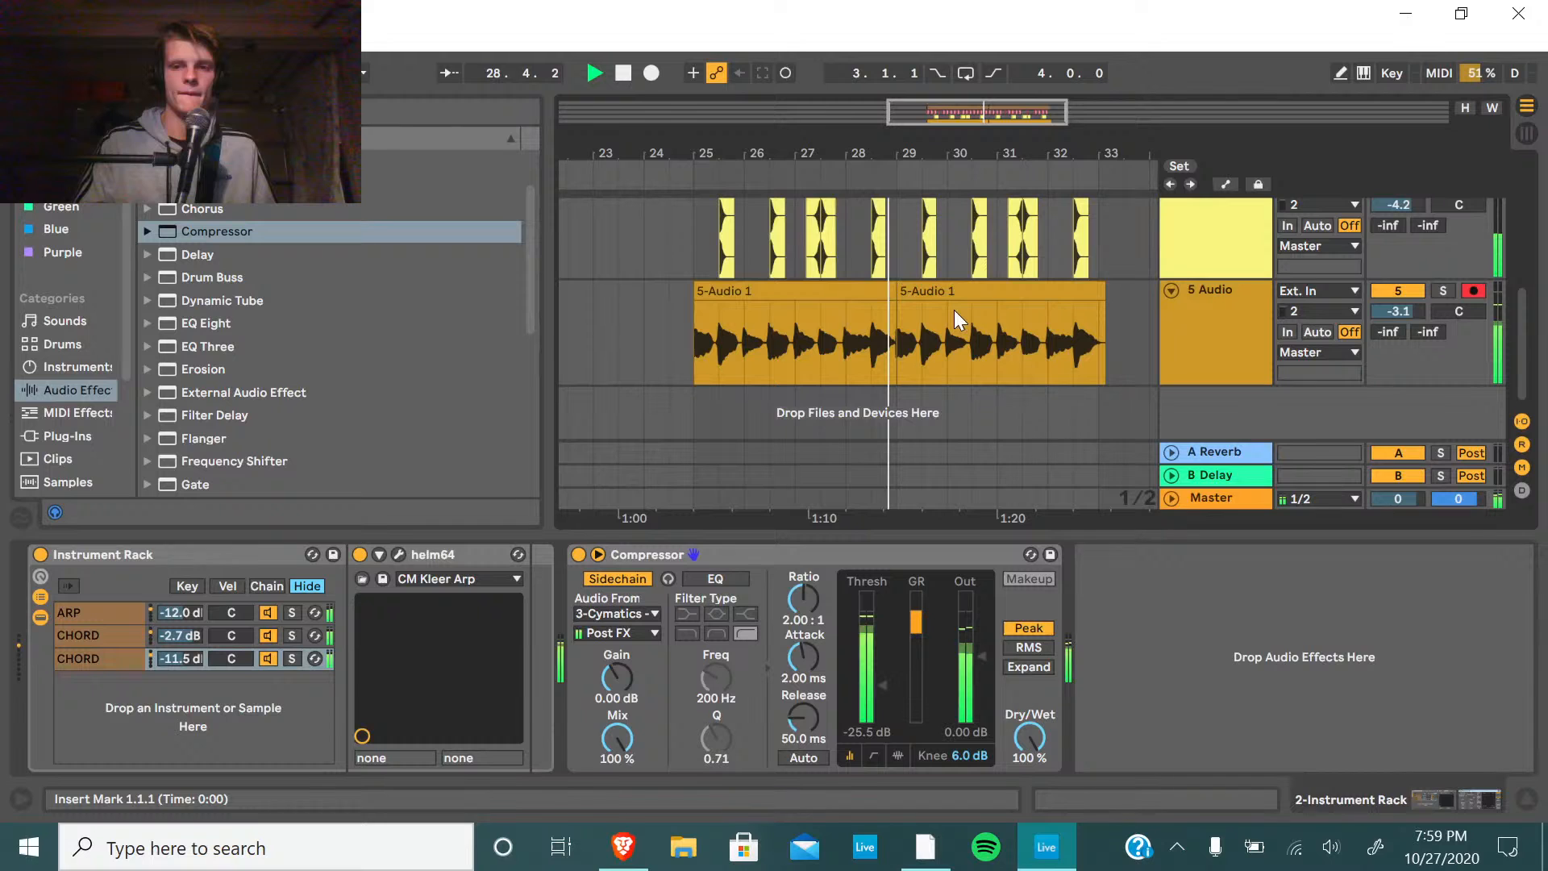
{"action": "right_click", "coordinate": [955, 310]}
{"action": "left_click", "coordinate": [927, 303]}
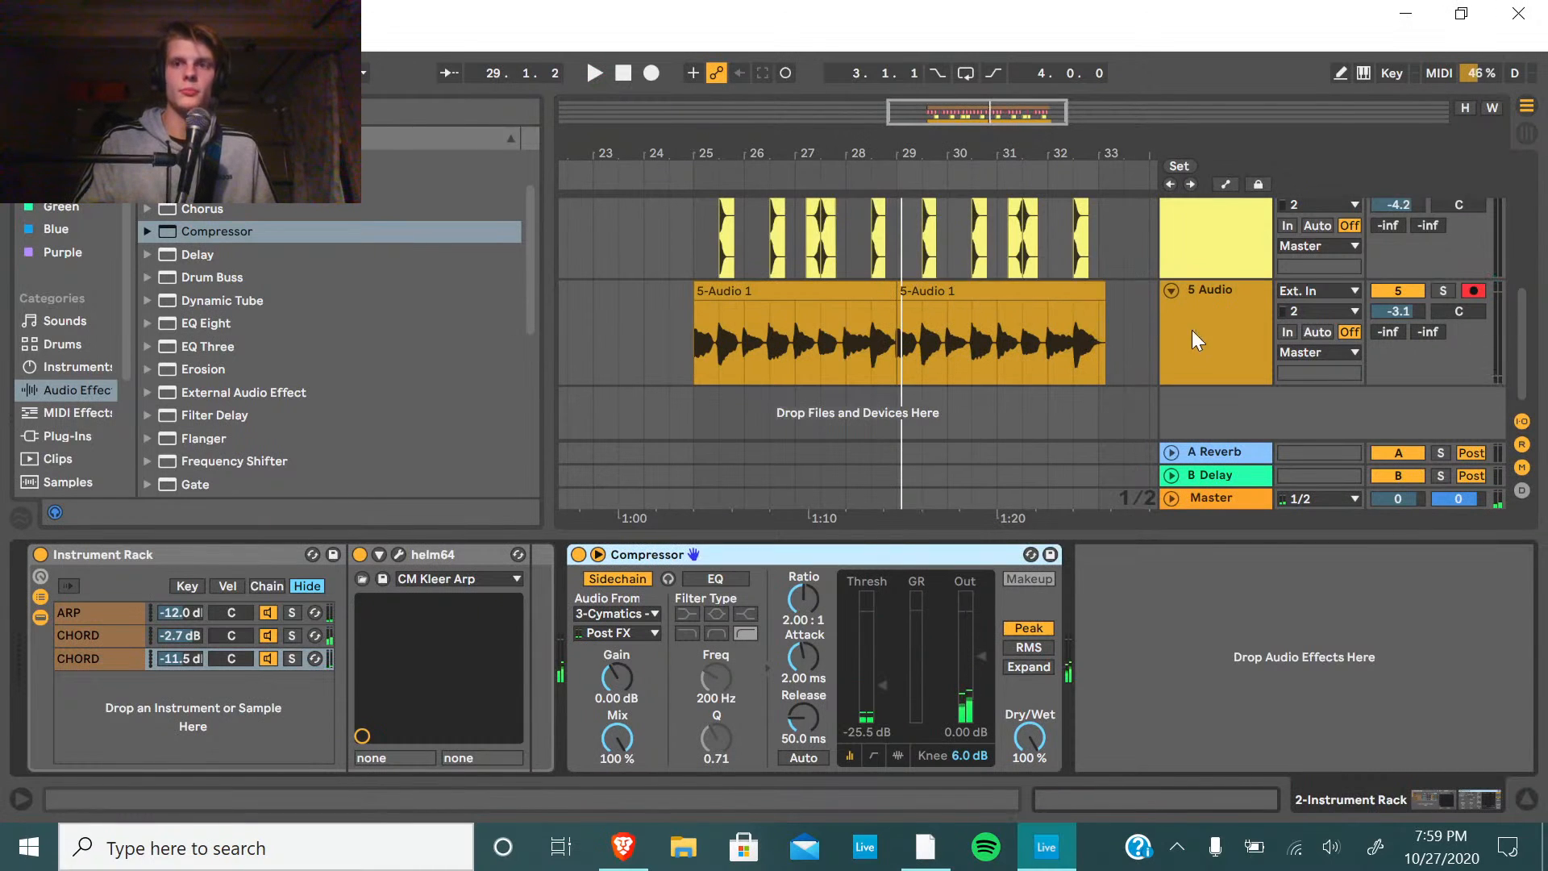
{"action": "left_click", "coordinate": [1200, 336]}
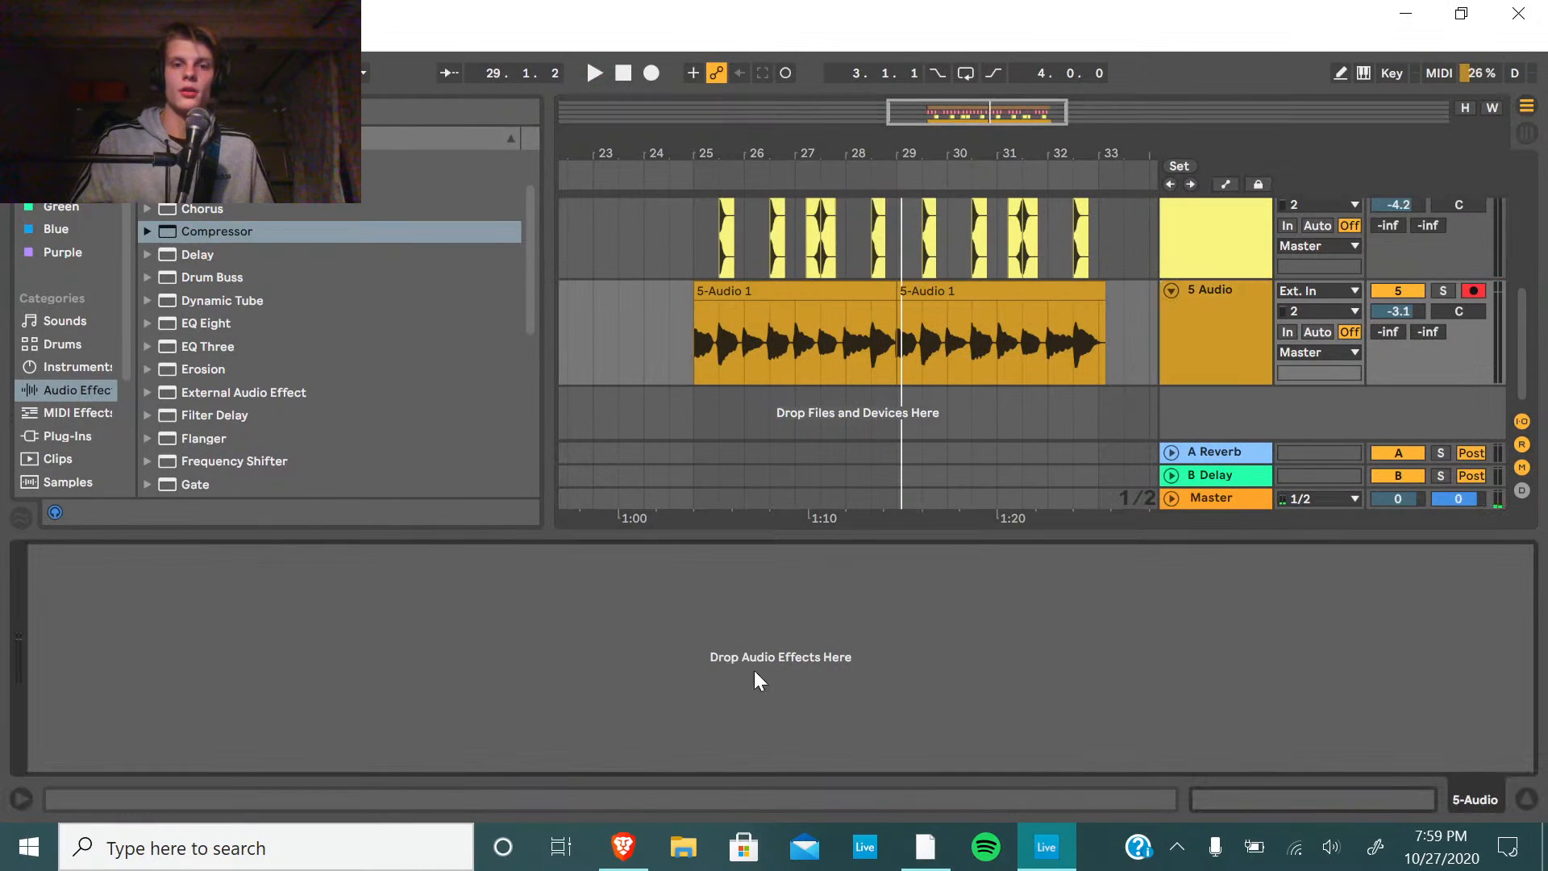
{"action": "key", "text": "Return"}
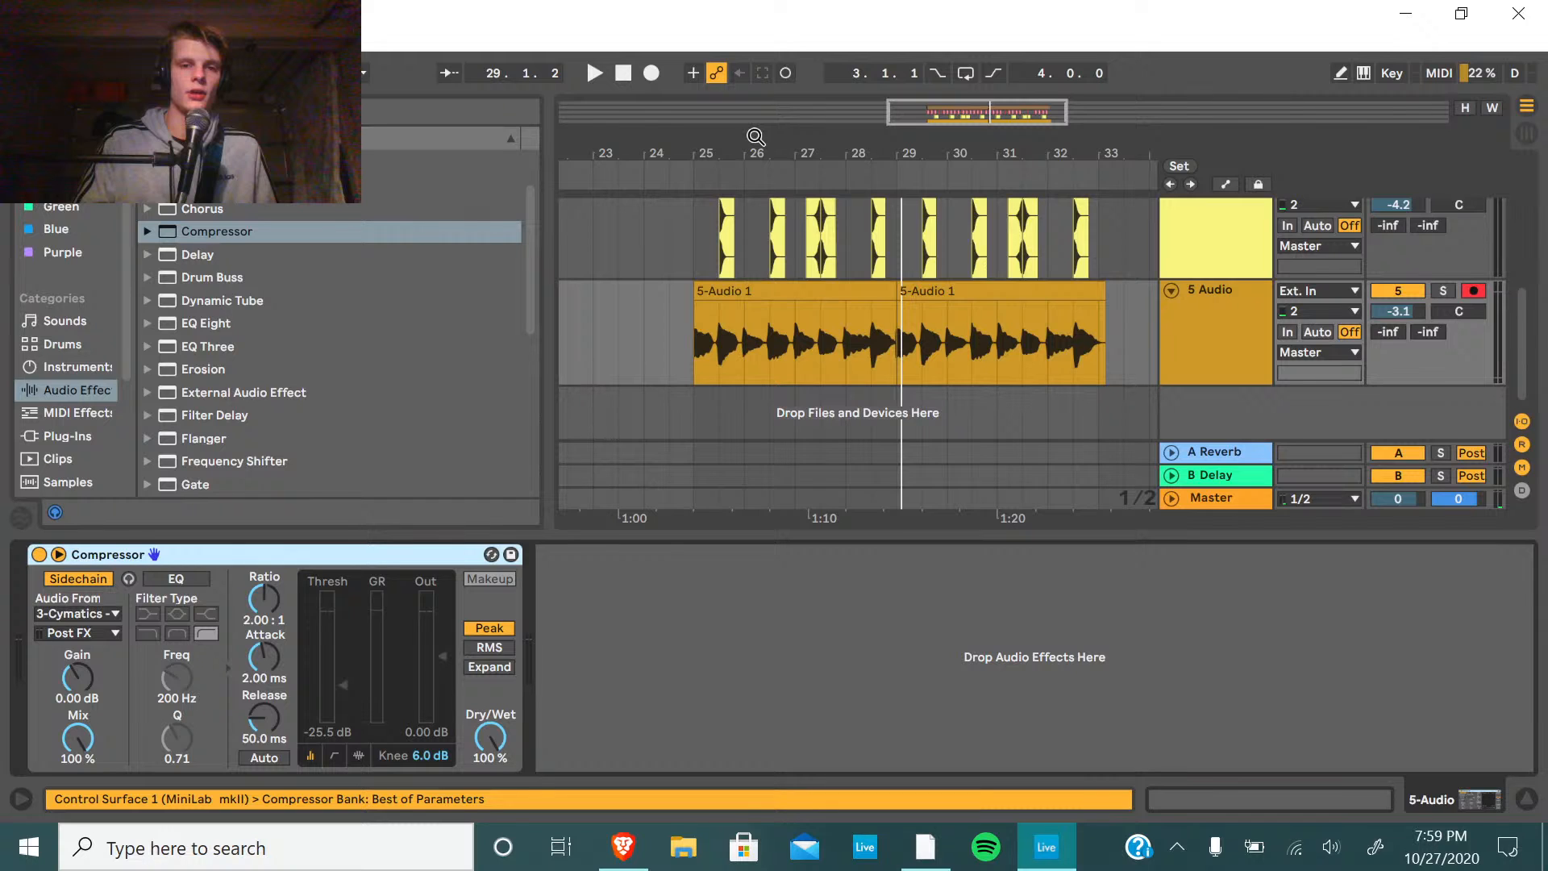
Play the section from bar 25 and briefly solo the 5 Audio track to hear its Compressor.
{"action": "key", "text": "space"}
{"action": "left_click", "coordinate": [1443, 290]}
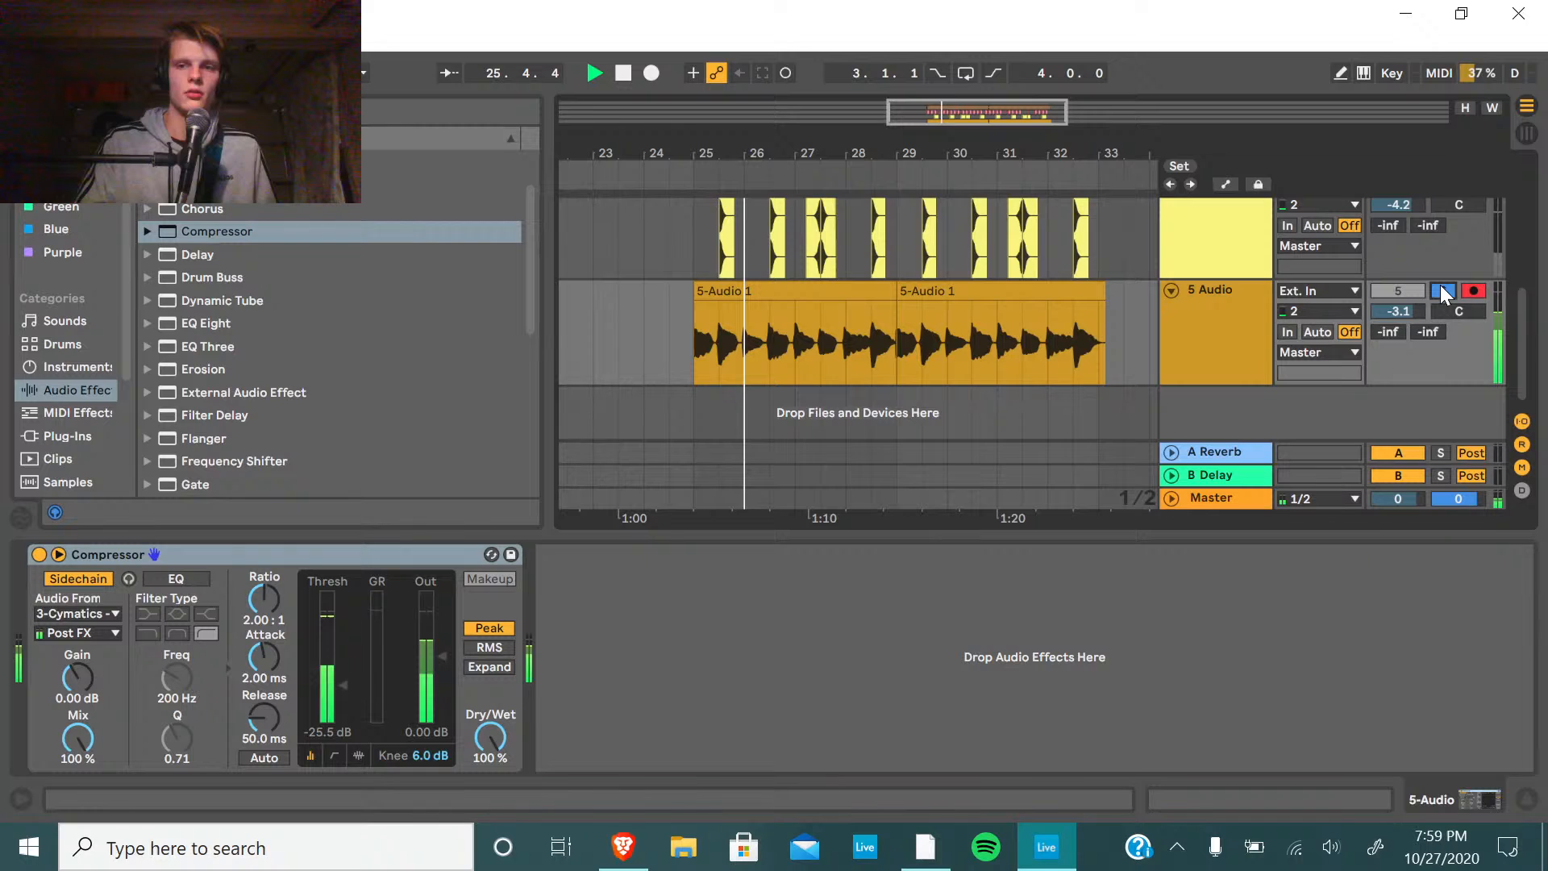
{"action": "left_click", "coordinate": [1443, 292]}
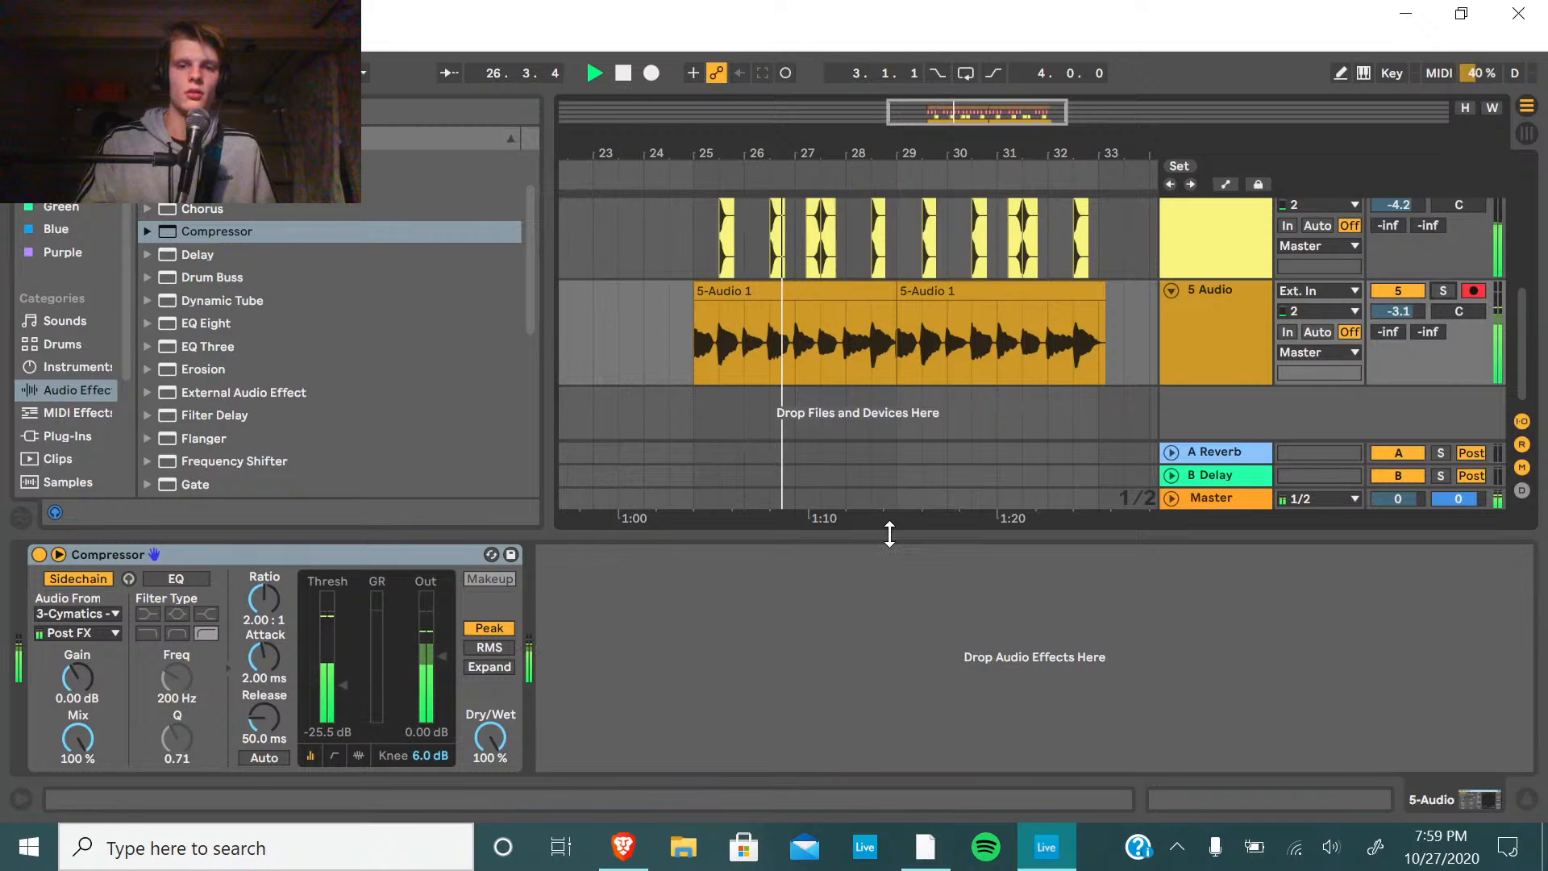
Bypass the Compressor on the 5 Audio track, delete it and stop playback.
{"action": "left_click", "coordinate": [38, 555]}
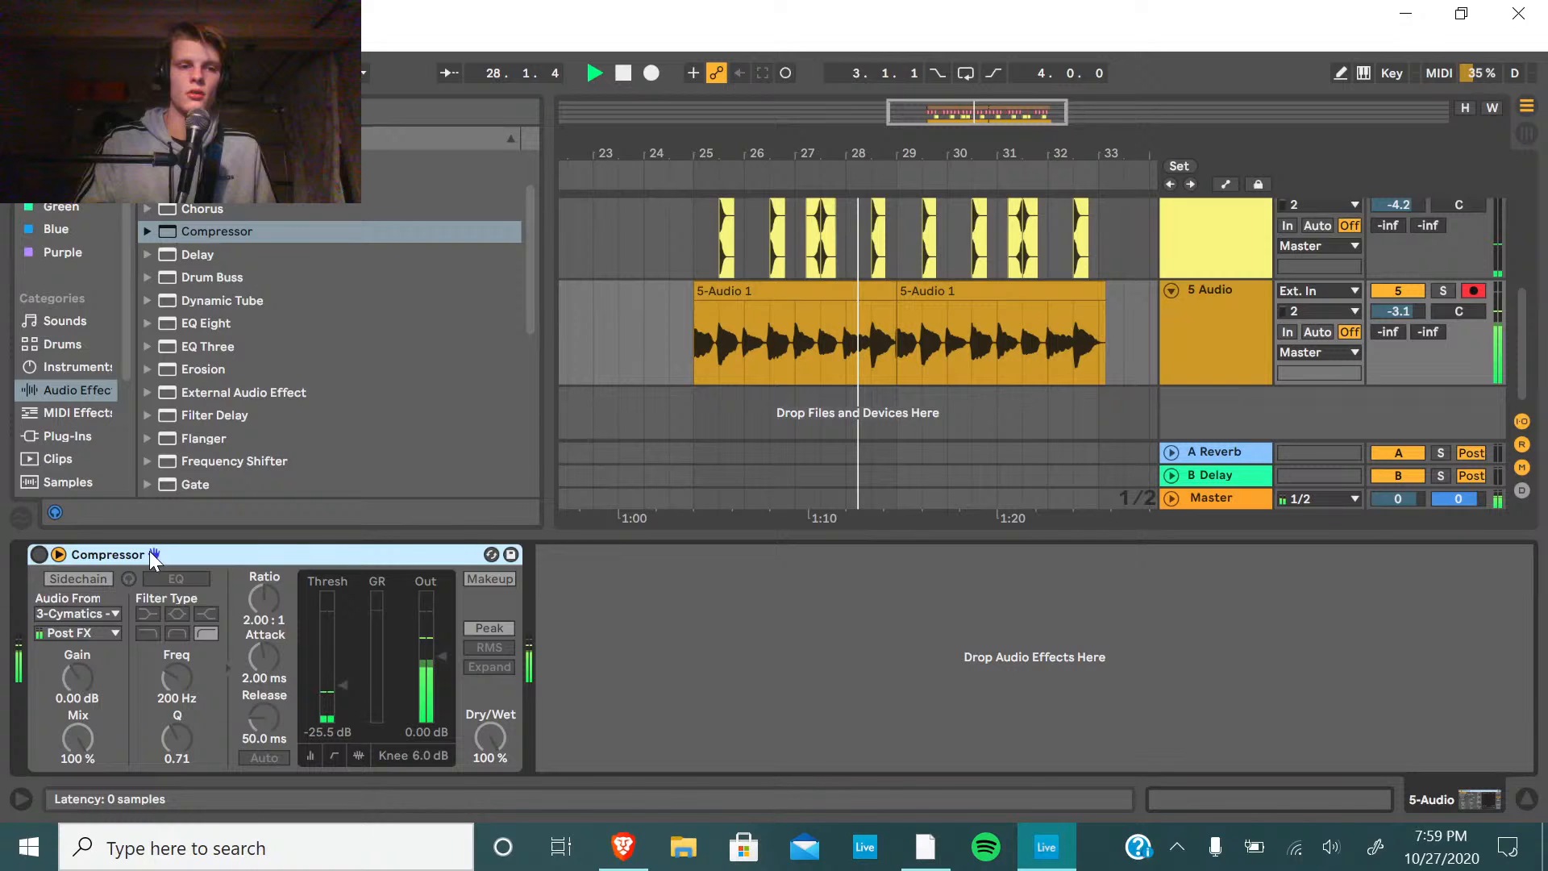
{"action": "right_click", "coordinate": [150, 553]}
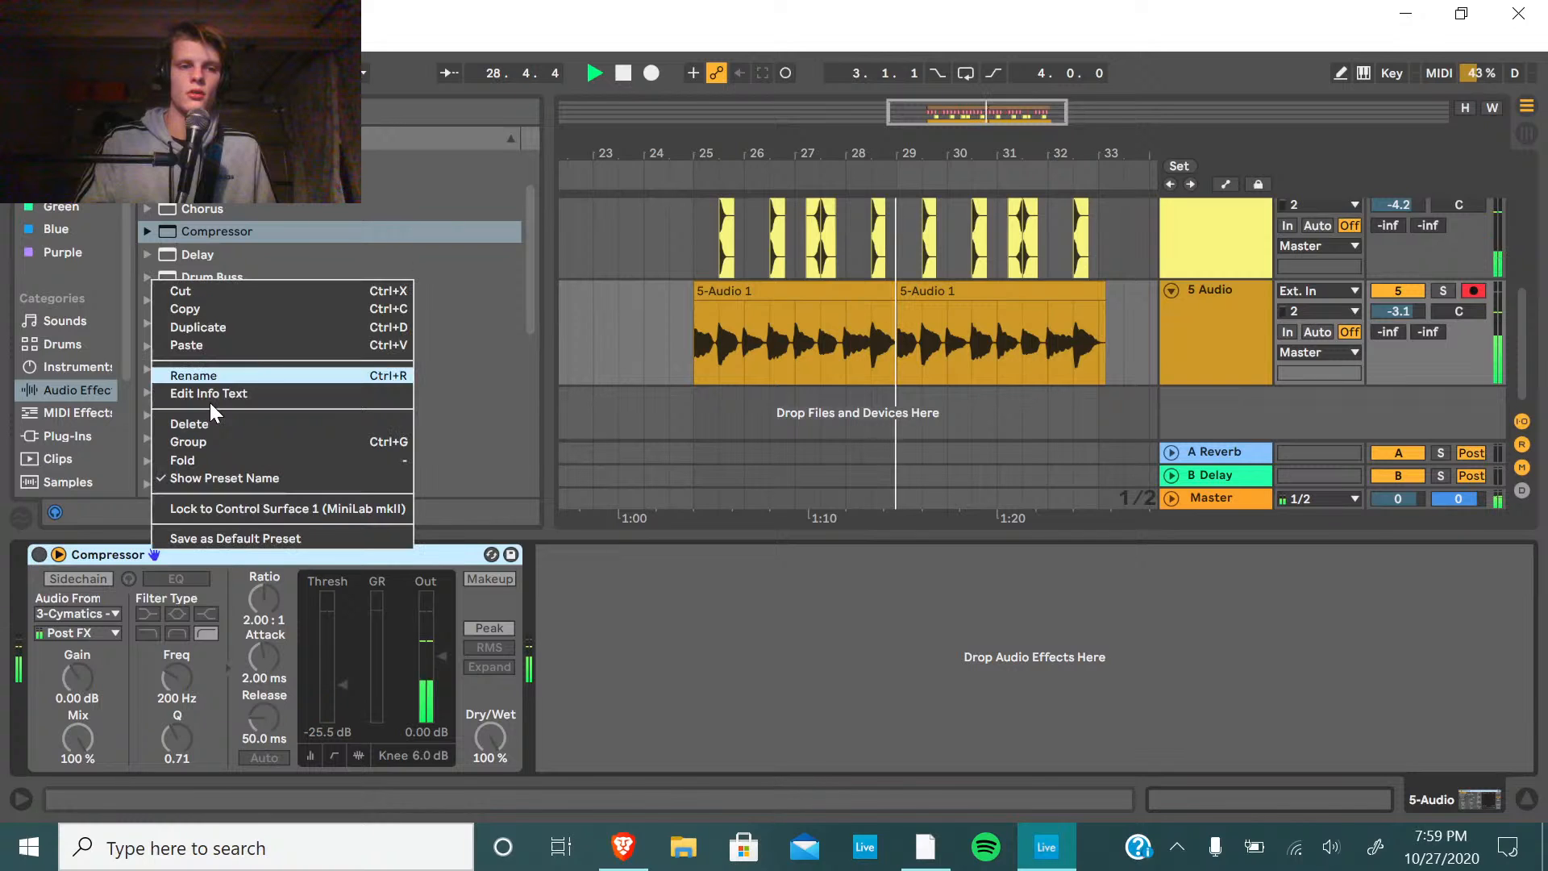
{"action": "left_click", "coordinate": [211, 423]}
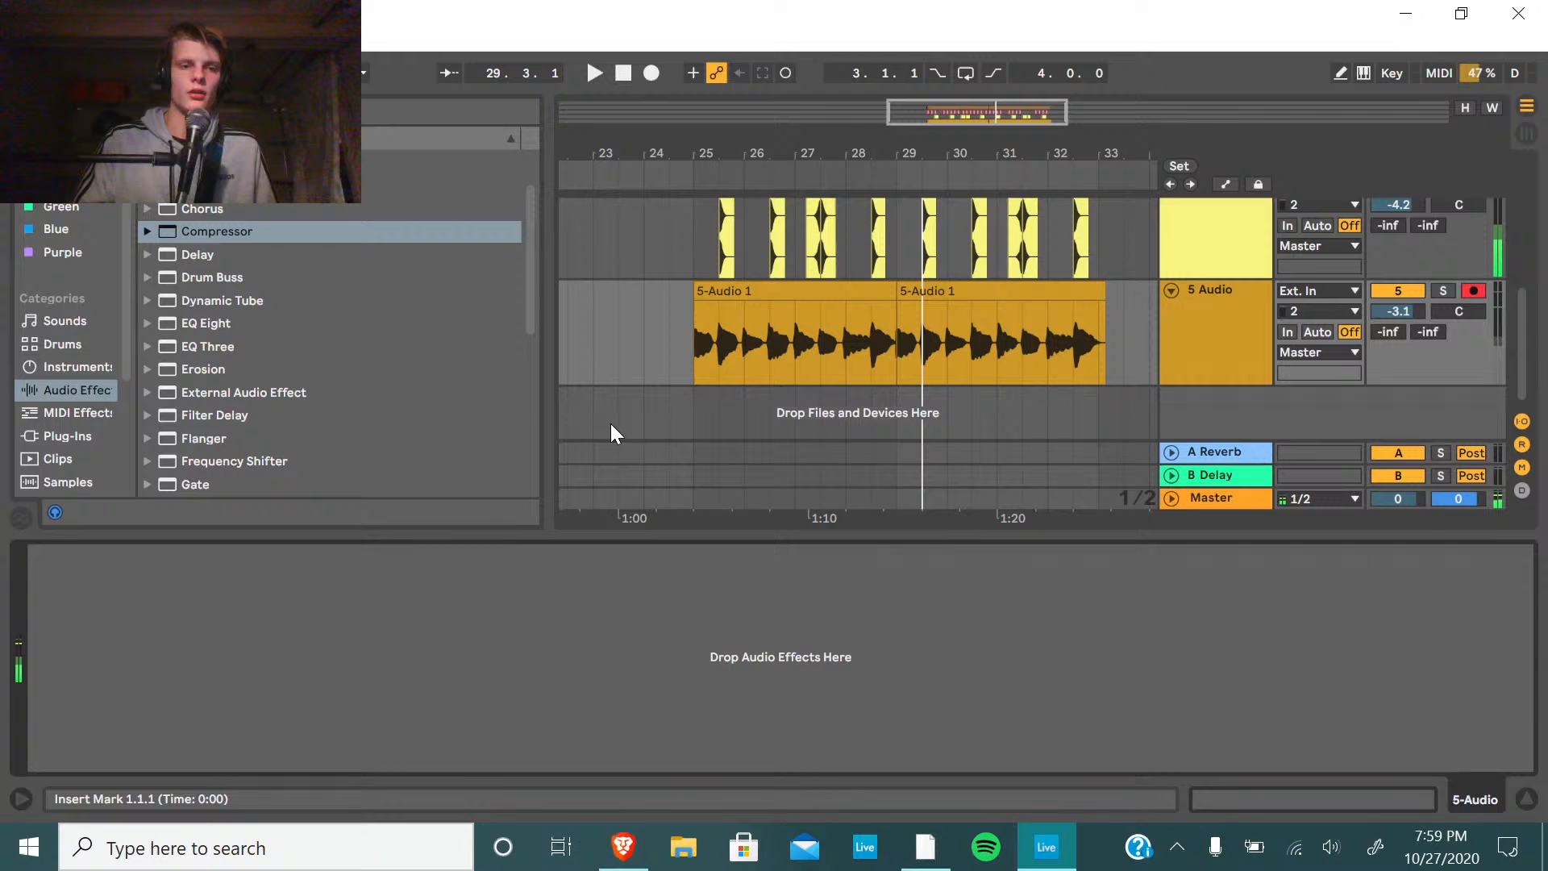
Add a Dynamic Tube to 5 Audio, set Output to 2.62 dB, and raise Drive to 7.86 dB while playing the track soloed.
{"action": "left_click_drag", "start_coordinate": [222, 300], "coordinate": [137, 676]}
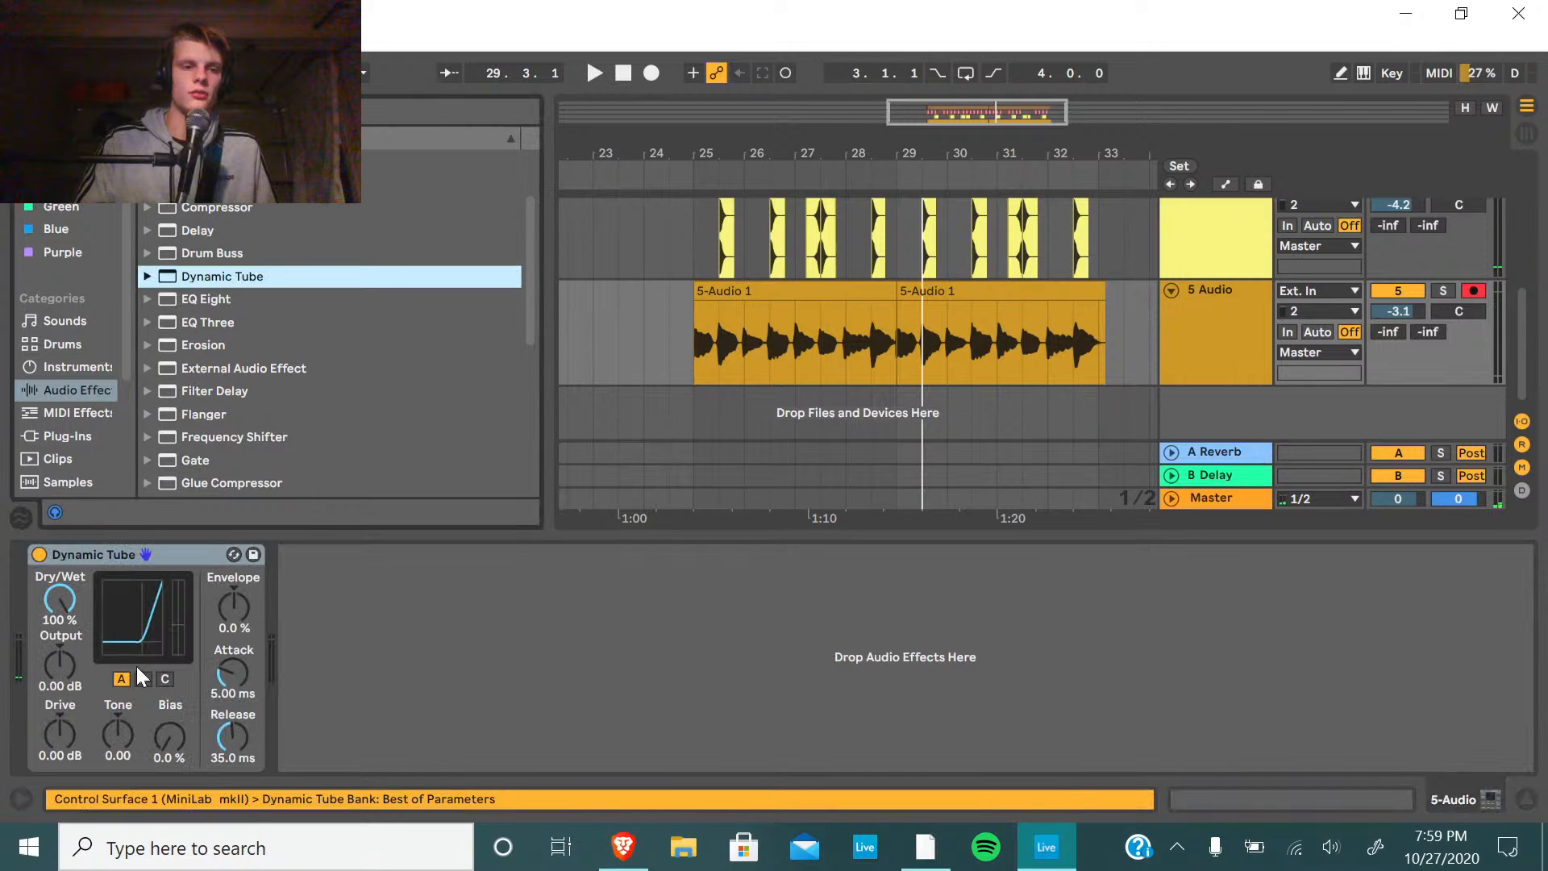
{"action": "left_click", "coordinate": [570, 251]}
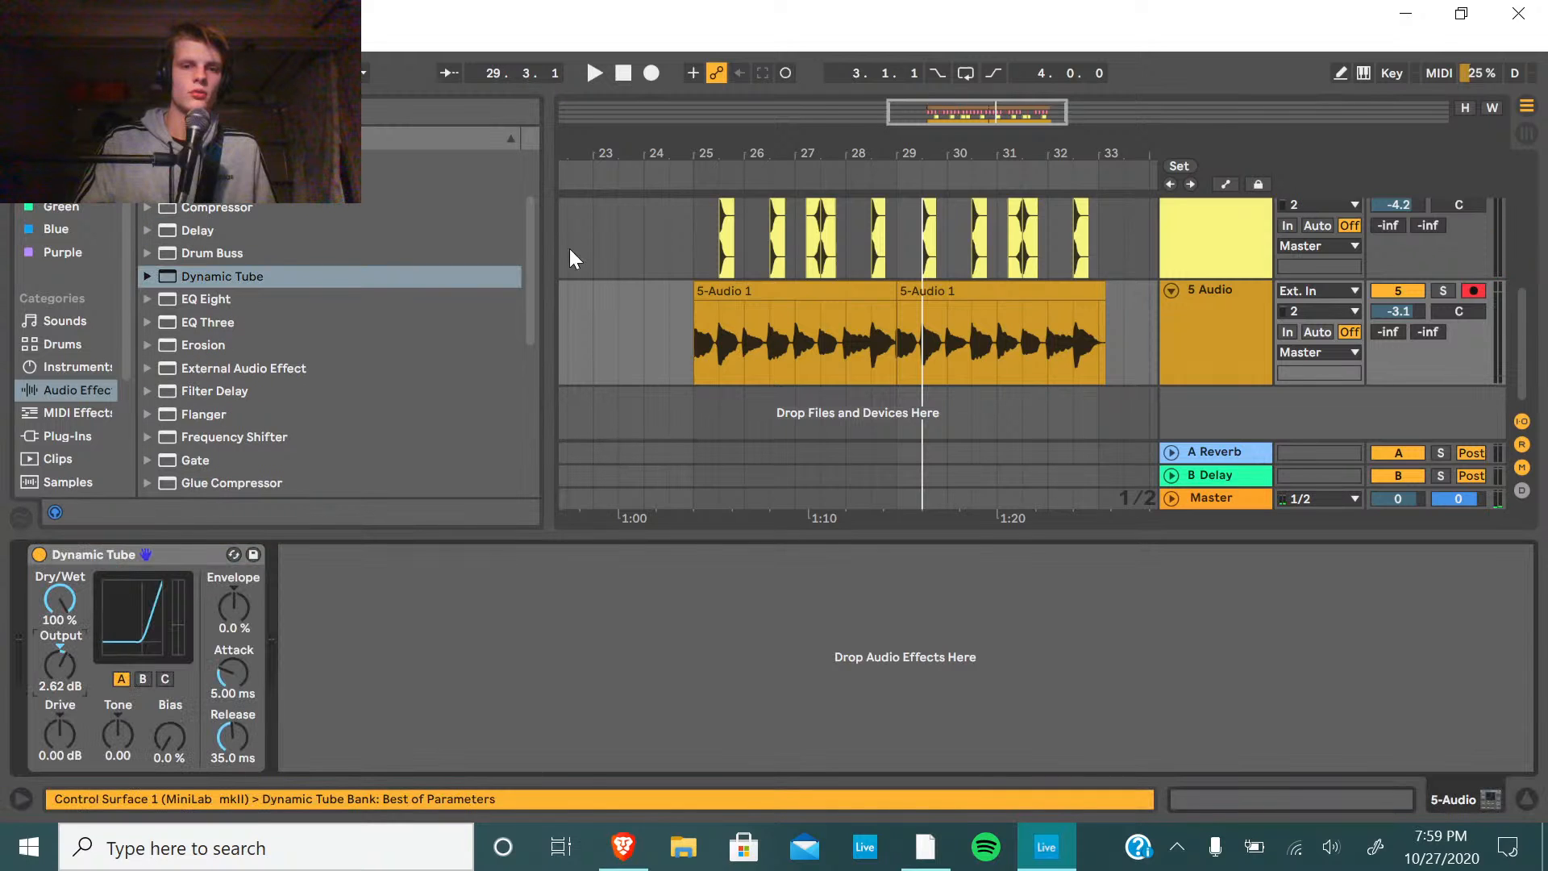
{"action": "key", "text": "space"}
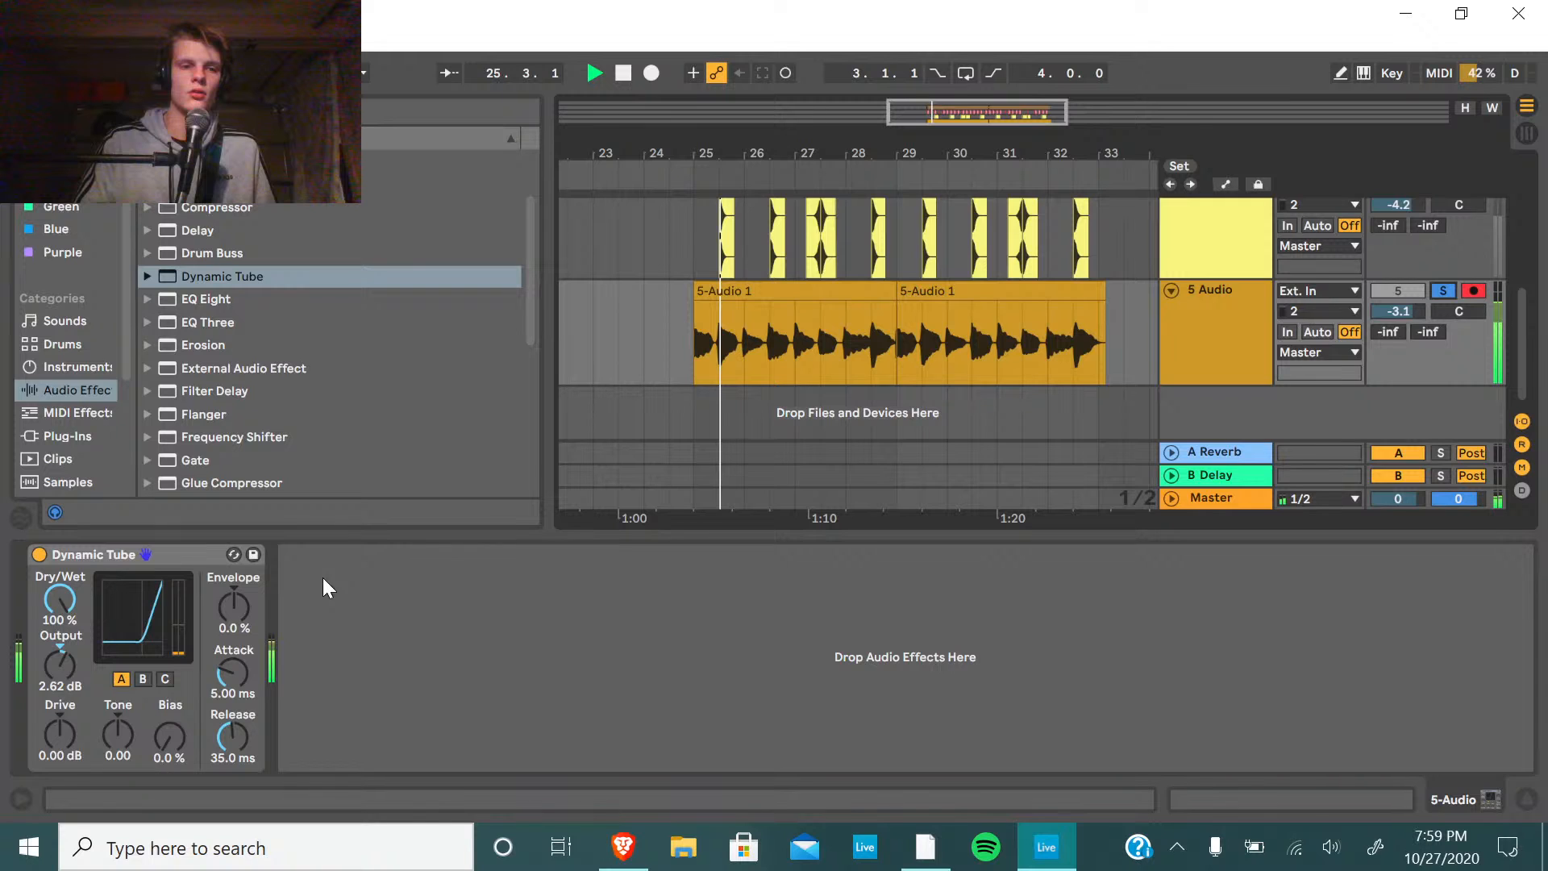
{"action": "left_click_drag", "start_coordinate": [59, 734], "coordinate": [111, 742]}
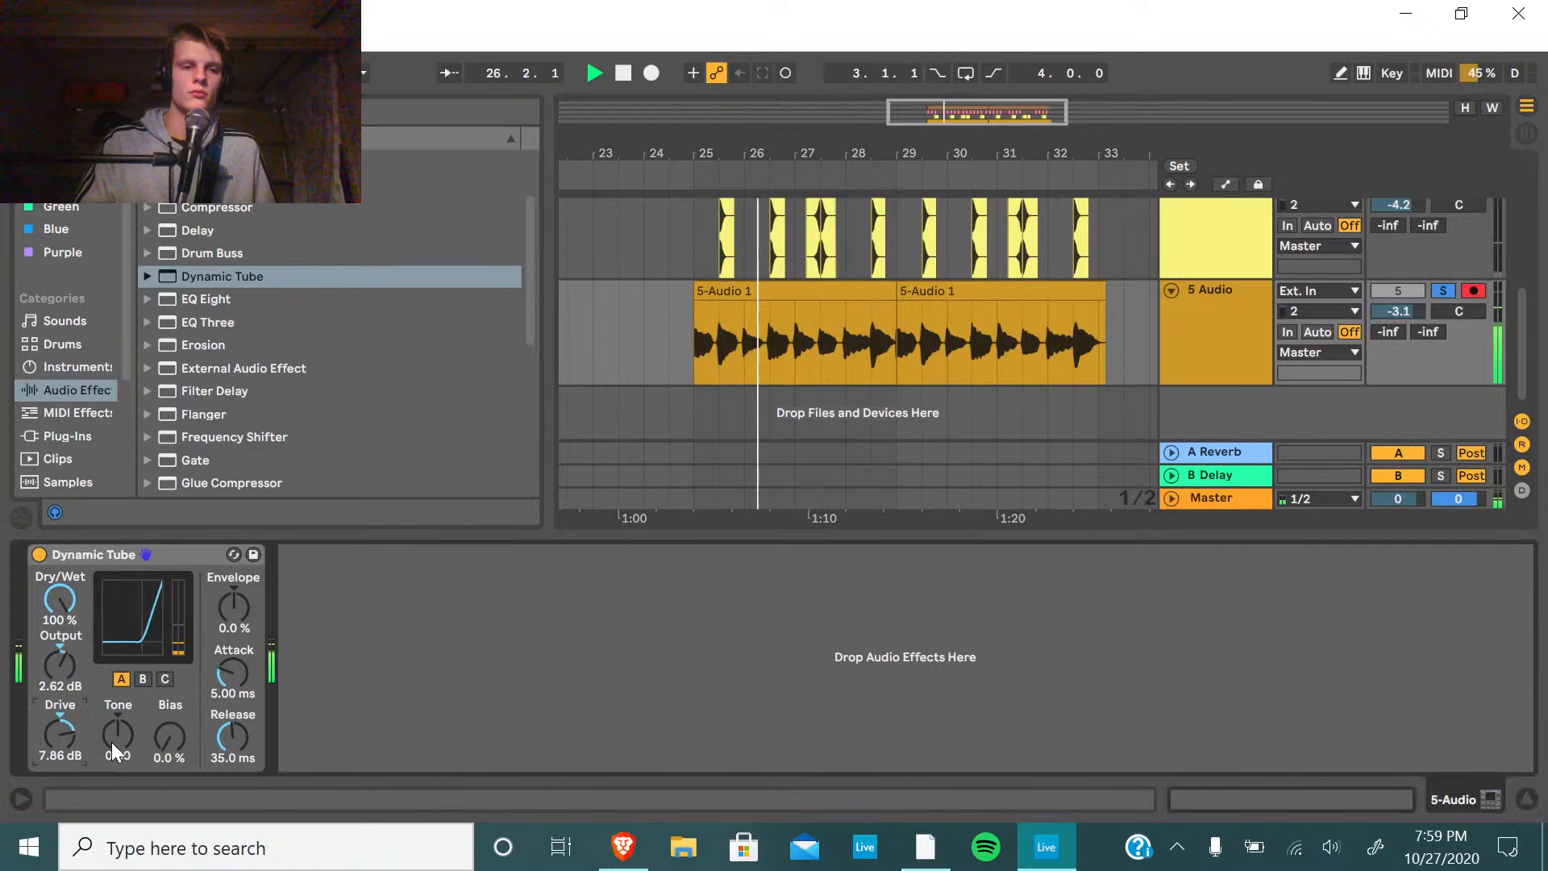
Switch the Dynamic Tube to model C and set Bias to 18 % and Tone to 0.59 during playback.
{"action": "left_click", "coordinate": [165, 679]}
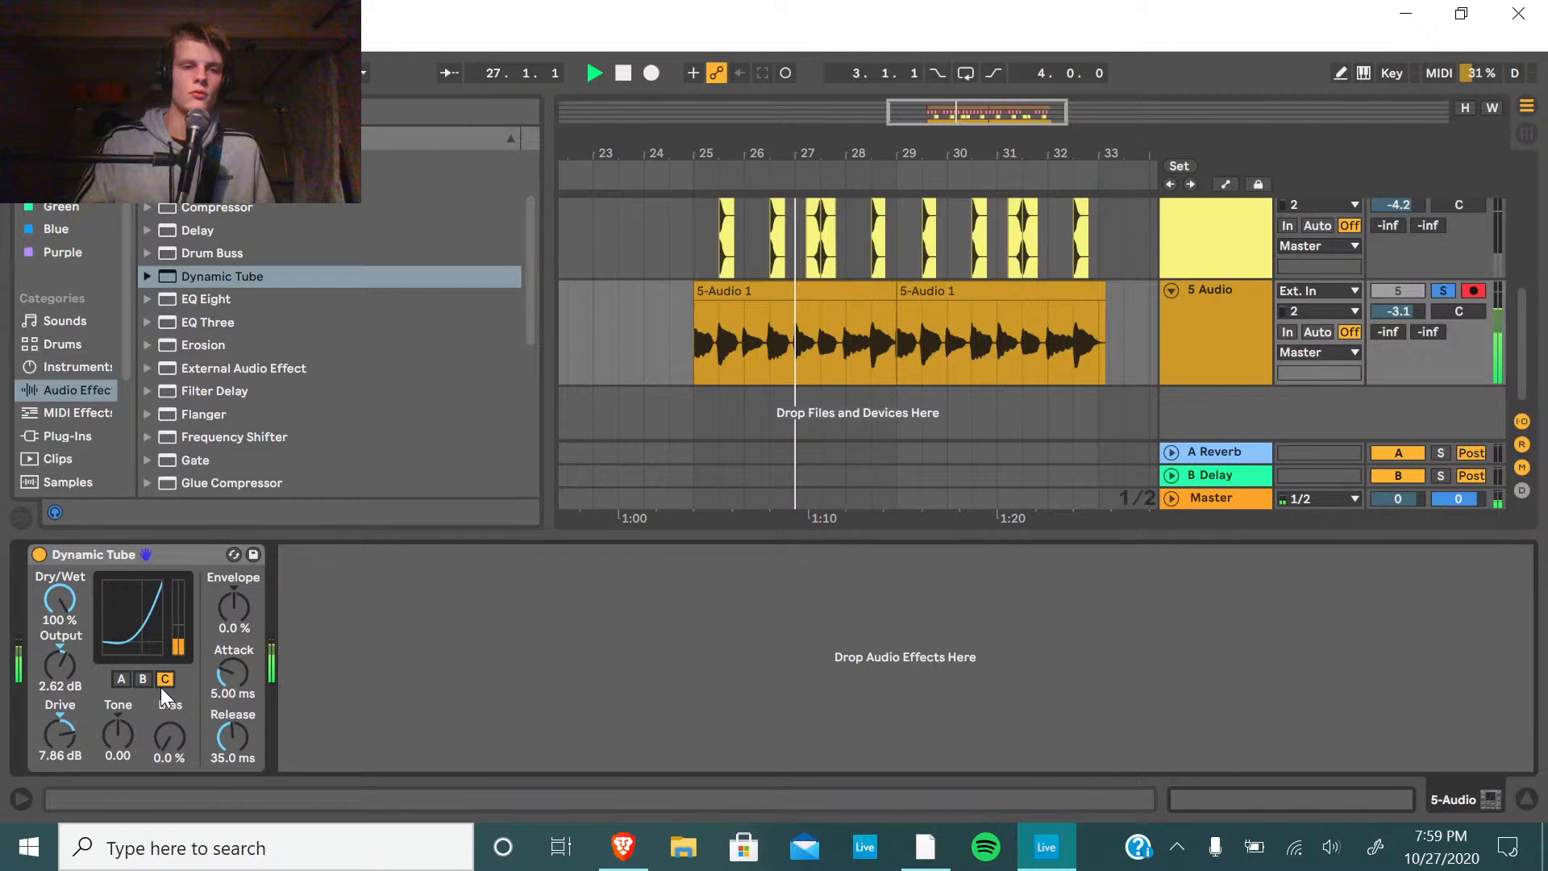
{"action": "left_click_drag", "start_coordinate": [169, 732], "coordinate": [117, 705]}
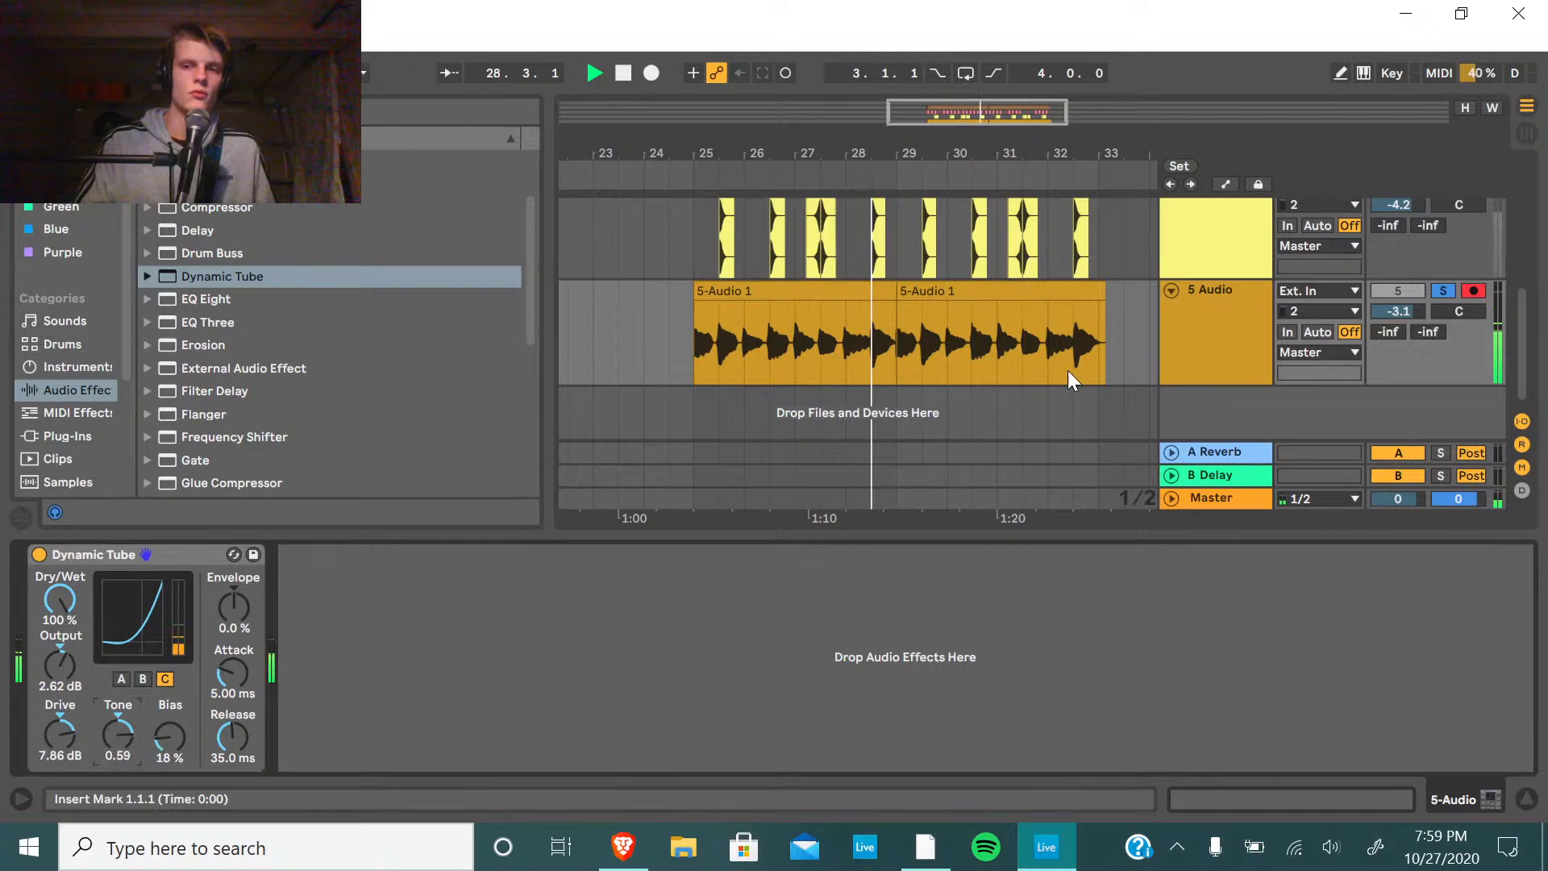
Stop playback and add an EQ Eight after the Dynamic Tube on the 5 Audio track.
{"action": "scroll", "coordinate": [221, 384], "scroll_direction": "down", "scroll_amount": 3}
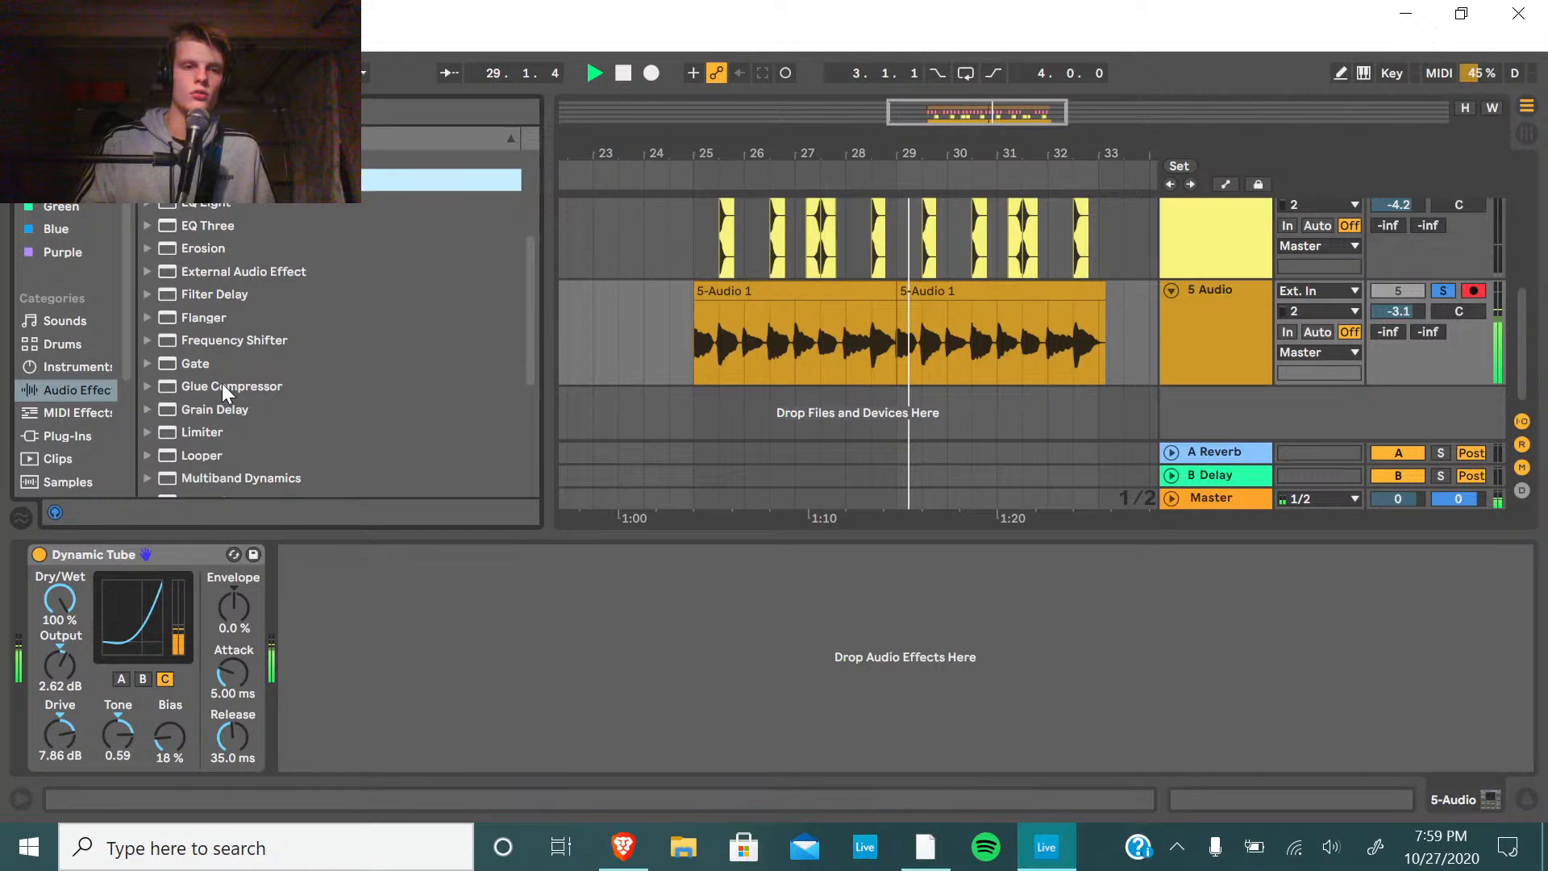
{"action": "scroll", "coordinate": [221, 384], "scroll_direction": "down", "scroll_amount": 8}
{"action": "key", "text": "space"}
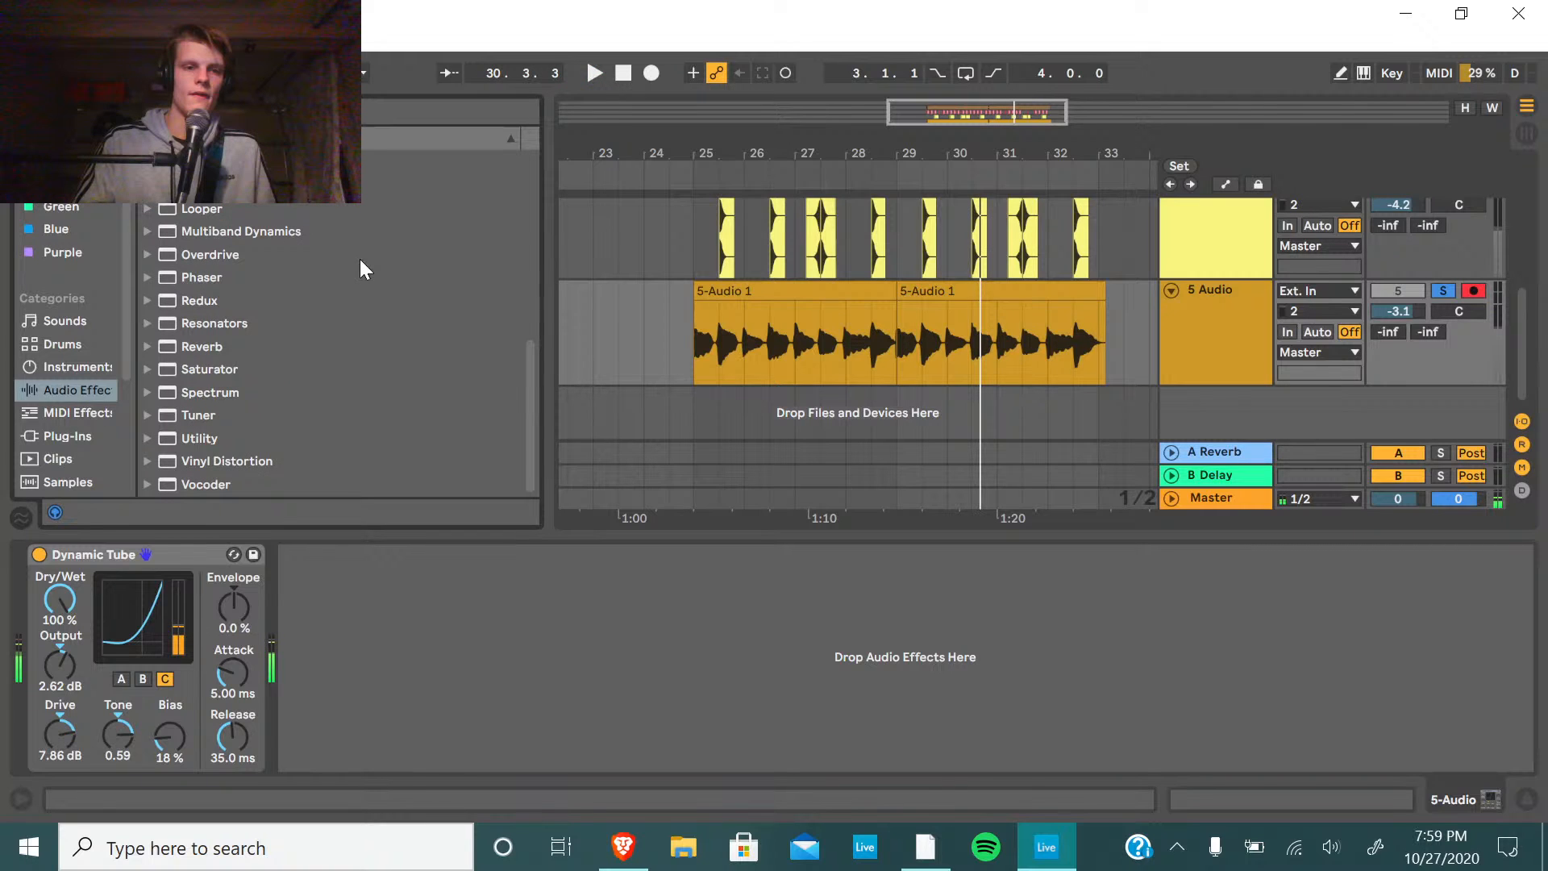
{"action": "scroll", "coordinate": [360, 258], "scroll_direction": "up", "scroll_amount": 7}
{"action": "left_click_drag", "start_coordinate": [207, 319], "coordinate": [496, 682]}
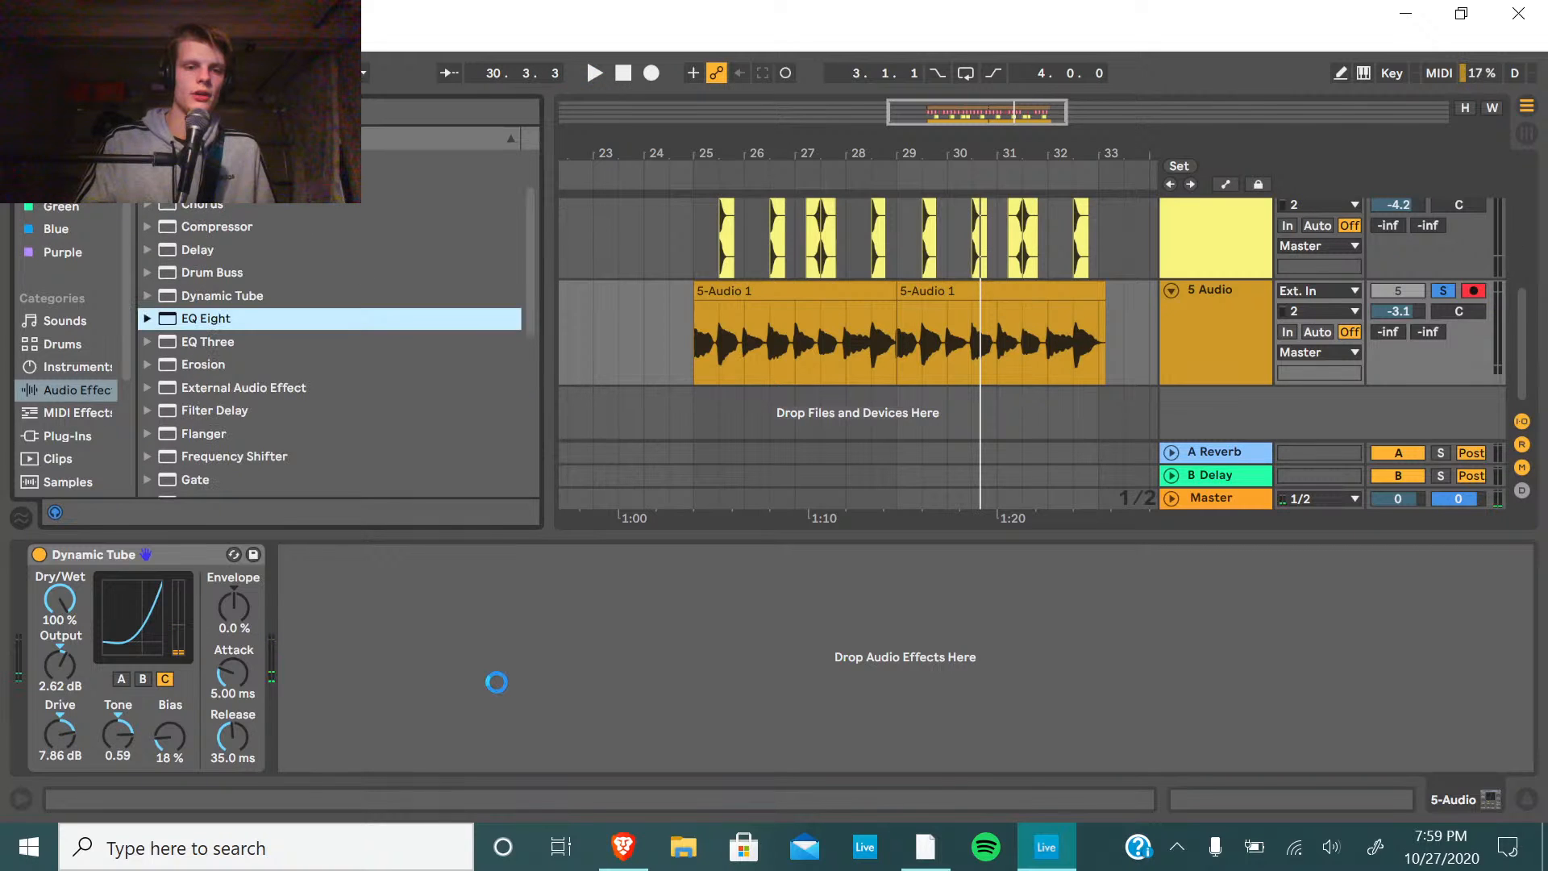
Turn on Hi-Quality for the Dynamic Tube and play the section from bar 25.
{"action": "right_click", "coordinate": [137, 554]}
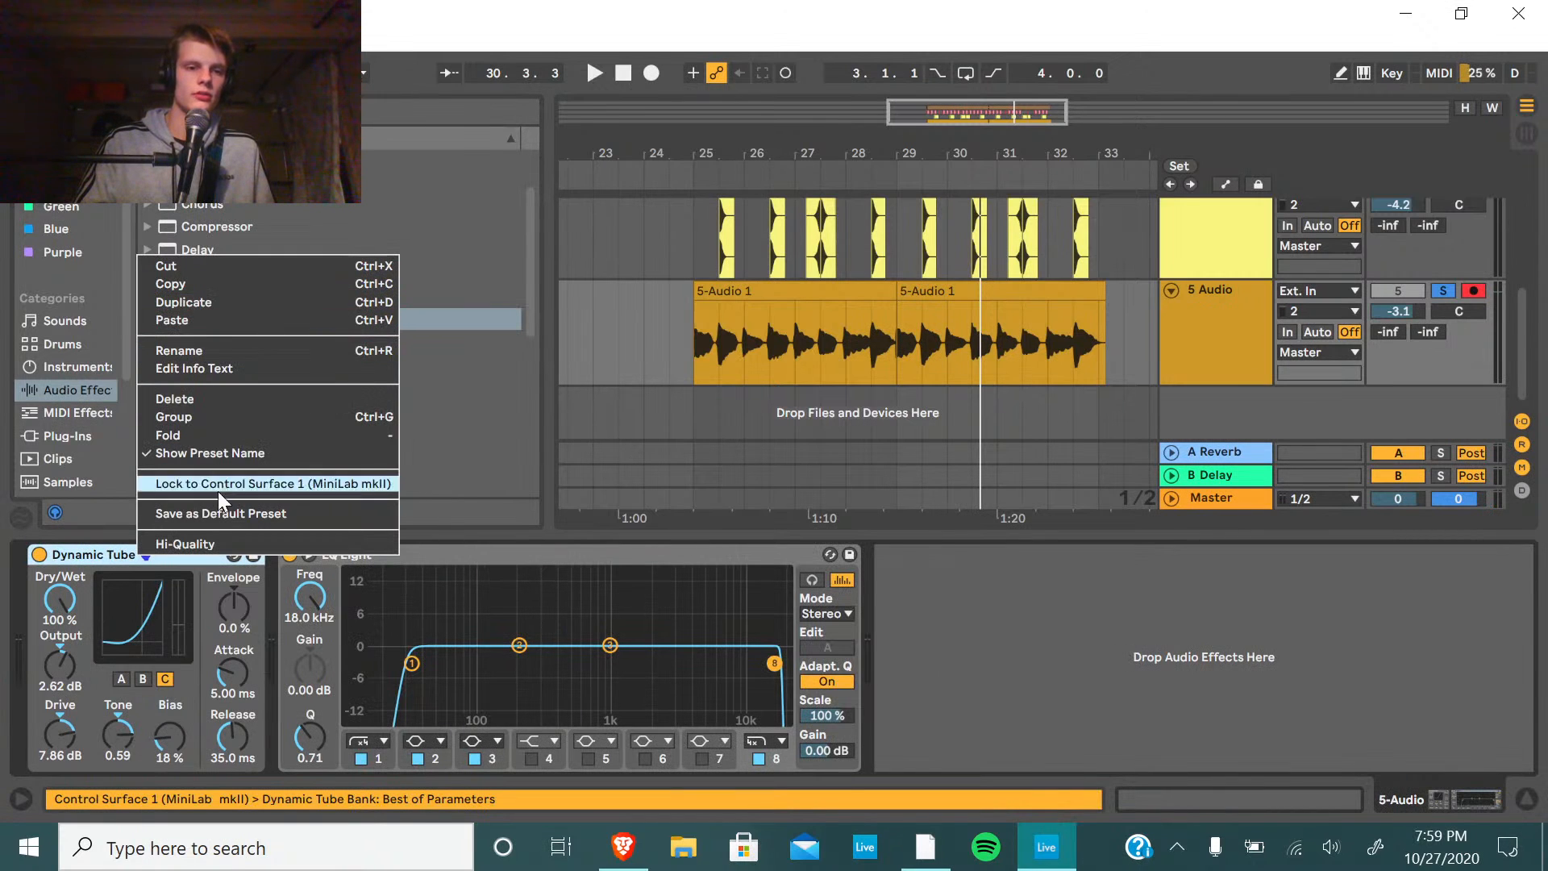
{"action": "left_click", "coordinate": [208, 545]}
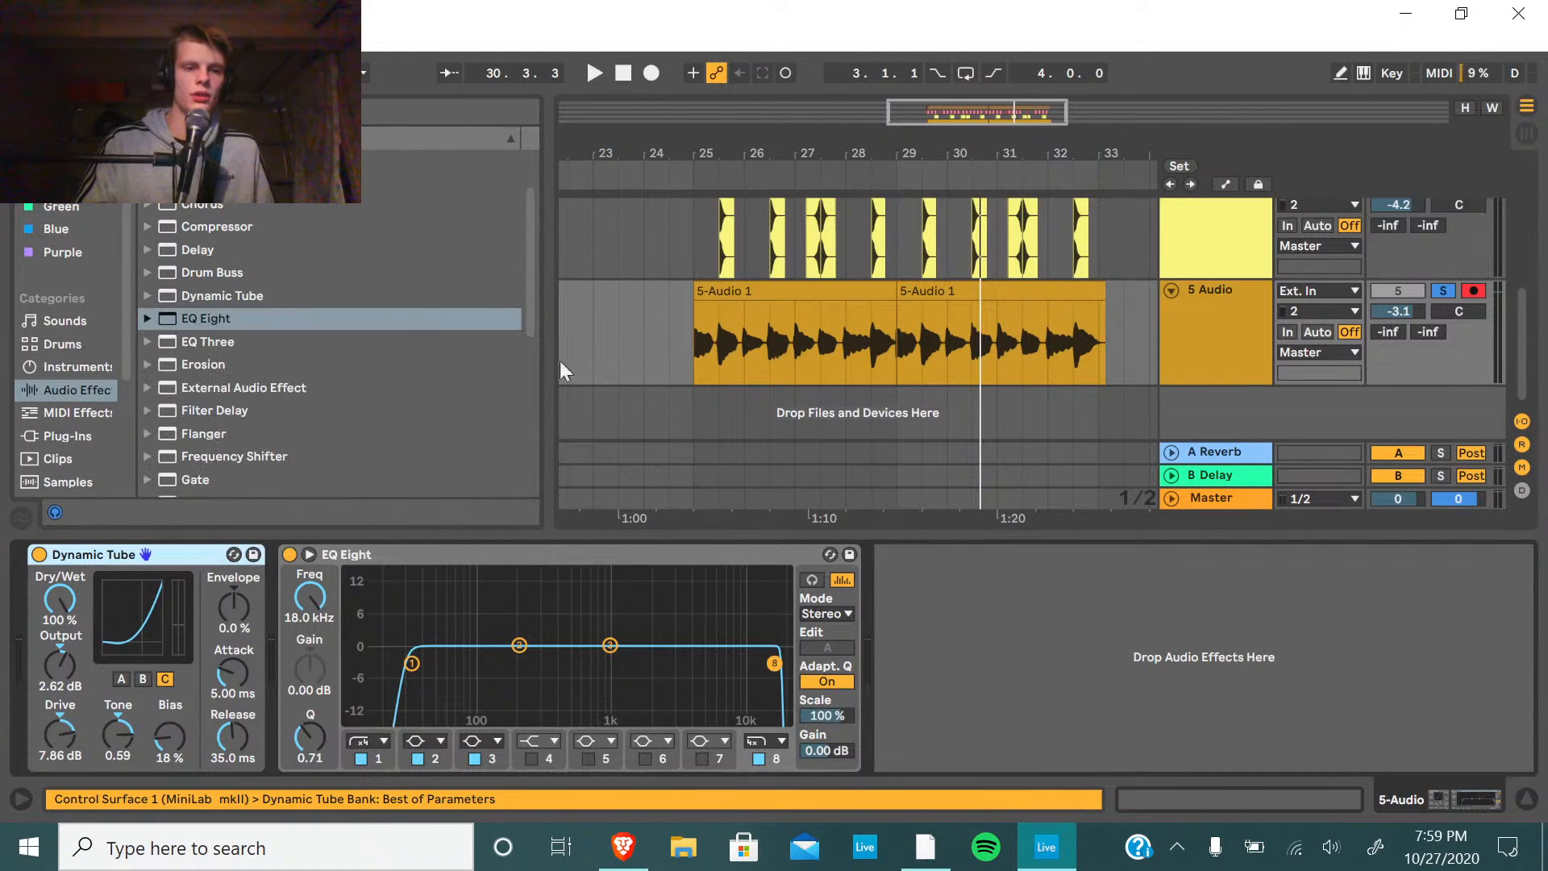
{"action": "left_click", "coordinate": [691, 172]}
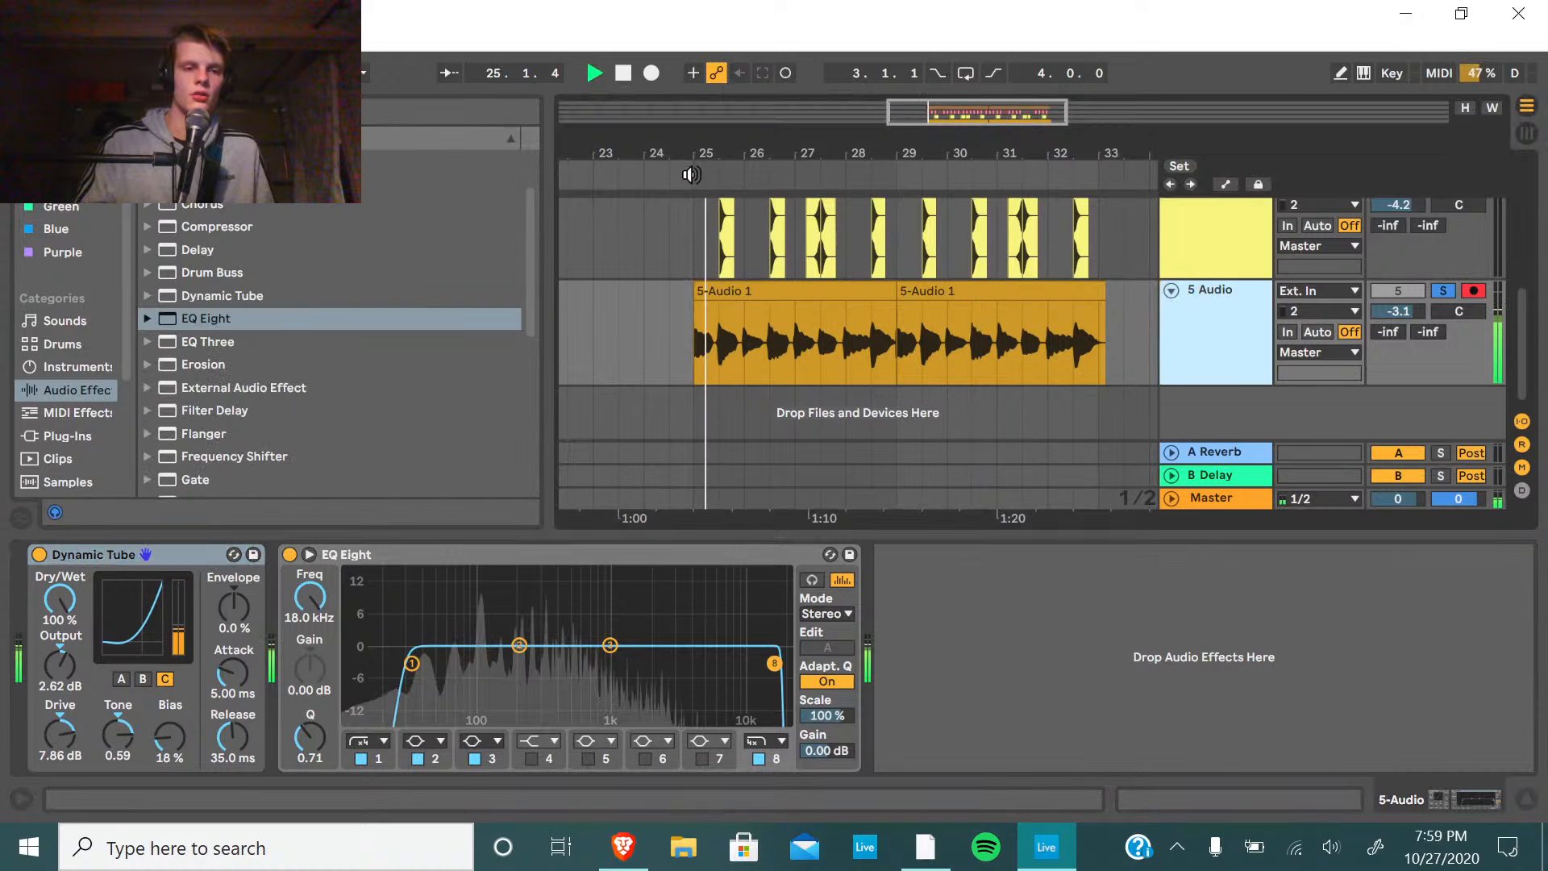
Replace the Dynamic Tube with an Overdrive, move it after the EQ Eight and stop playback.
{"action": "left_click", "coordinate": [234, 555]}
{"action": "scroll", "coordinate": [252, 418], "scroll_direction": "down", "scroll_amount": 3}
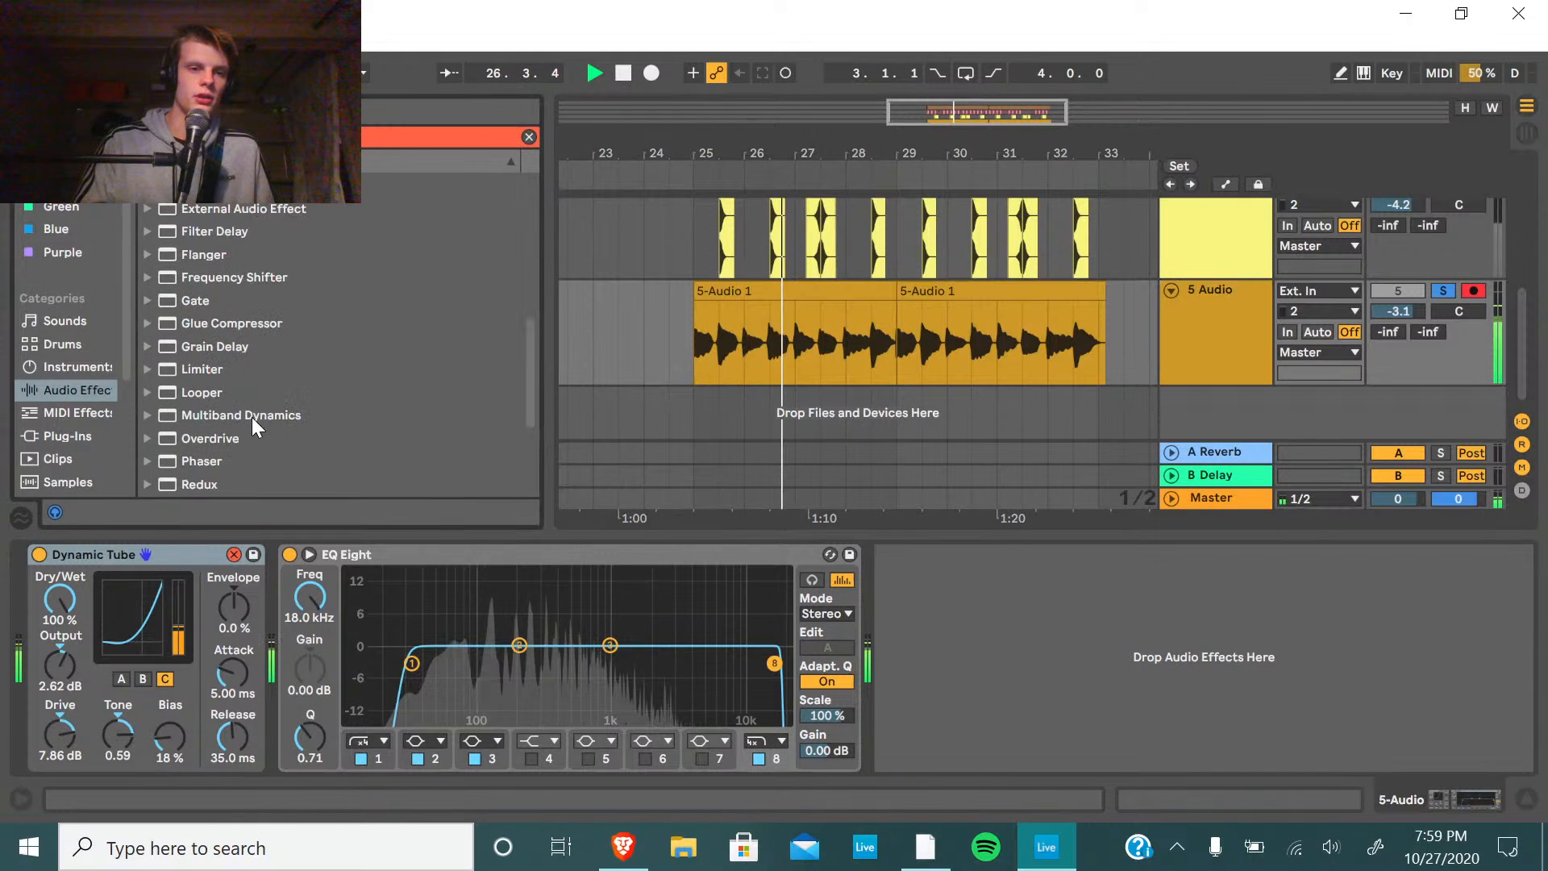
{"action": "double_click", "coordinate": [242, 438]}
{"action": "left_click_drag", "start_coordinate": [118, 551], "coordinate": [824, 593]}
{"action": "left_click", "coordinate": [619, 73]}
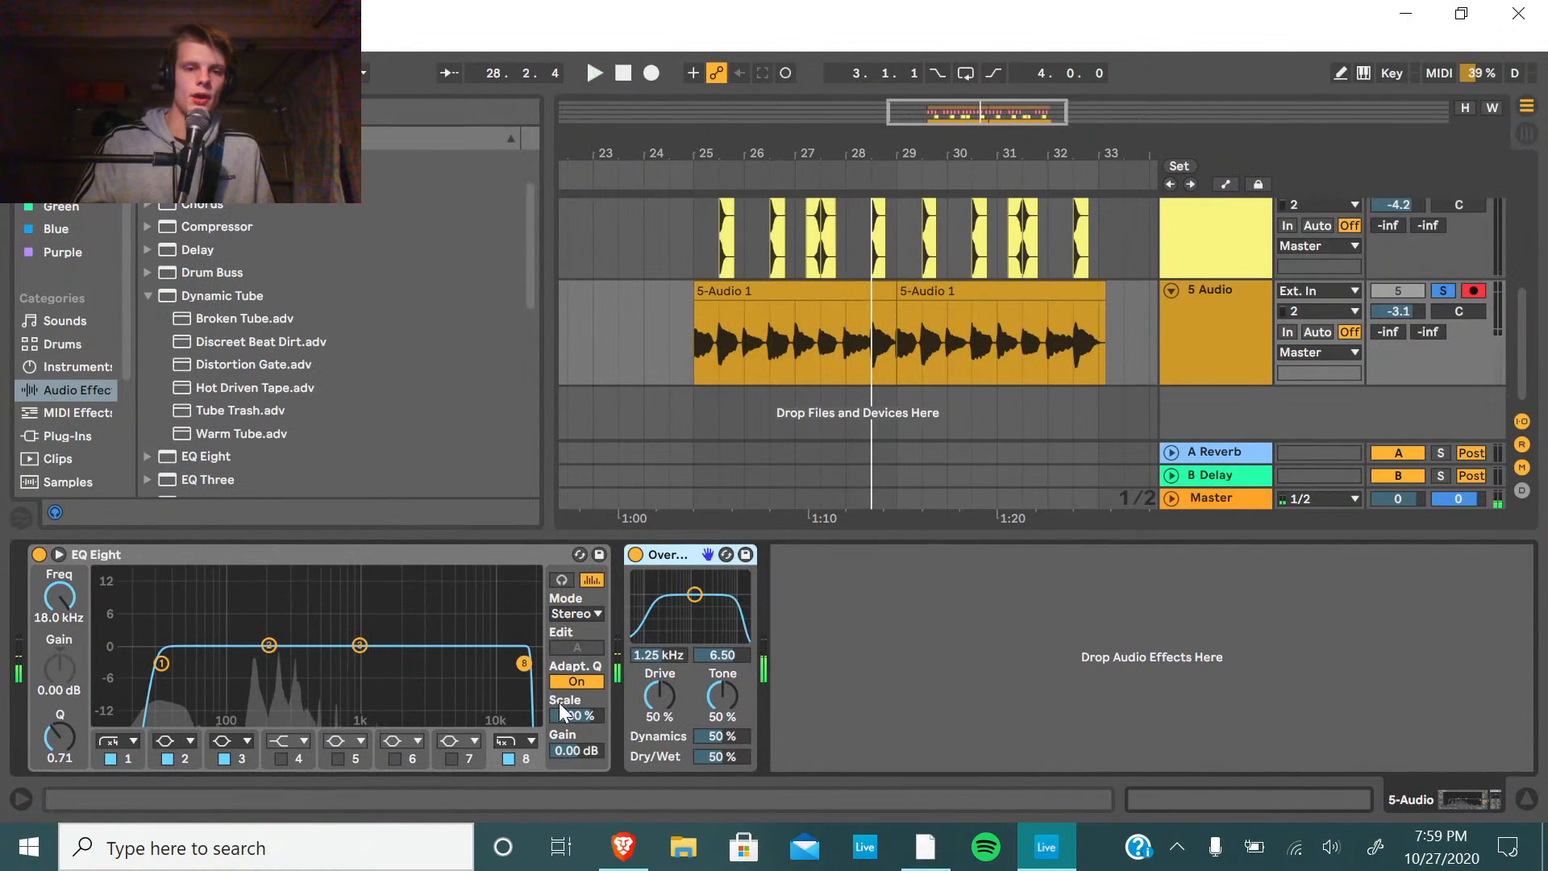
Play the soloed track and lower EQ Eight's band 8 high cut to 938 Hz with a Q of 0.27.
{"action": "mouse_move", "coordinate": [525, 663]}
{"action": "left_mouse_down"}
{"action": "mouse_move", "coordinate": [432, 675]}
{"action": "mouse_move", "coordinate": [510, 671]}
{"action": "left_mouse_up"}
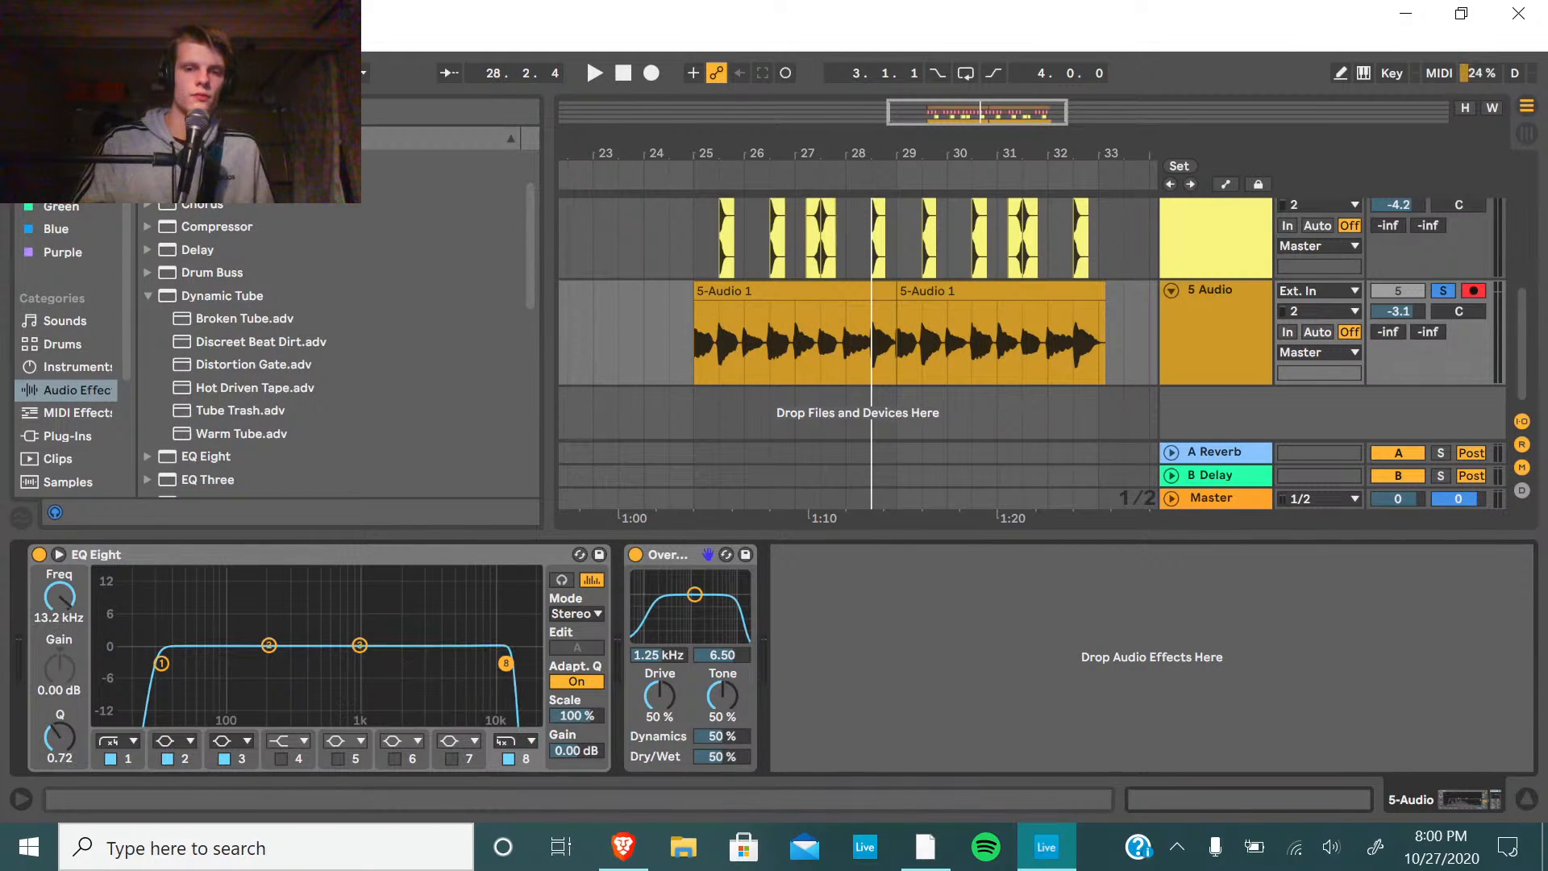
{"action": "key", "text": "space"}
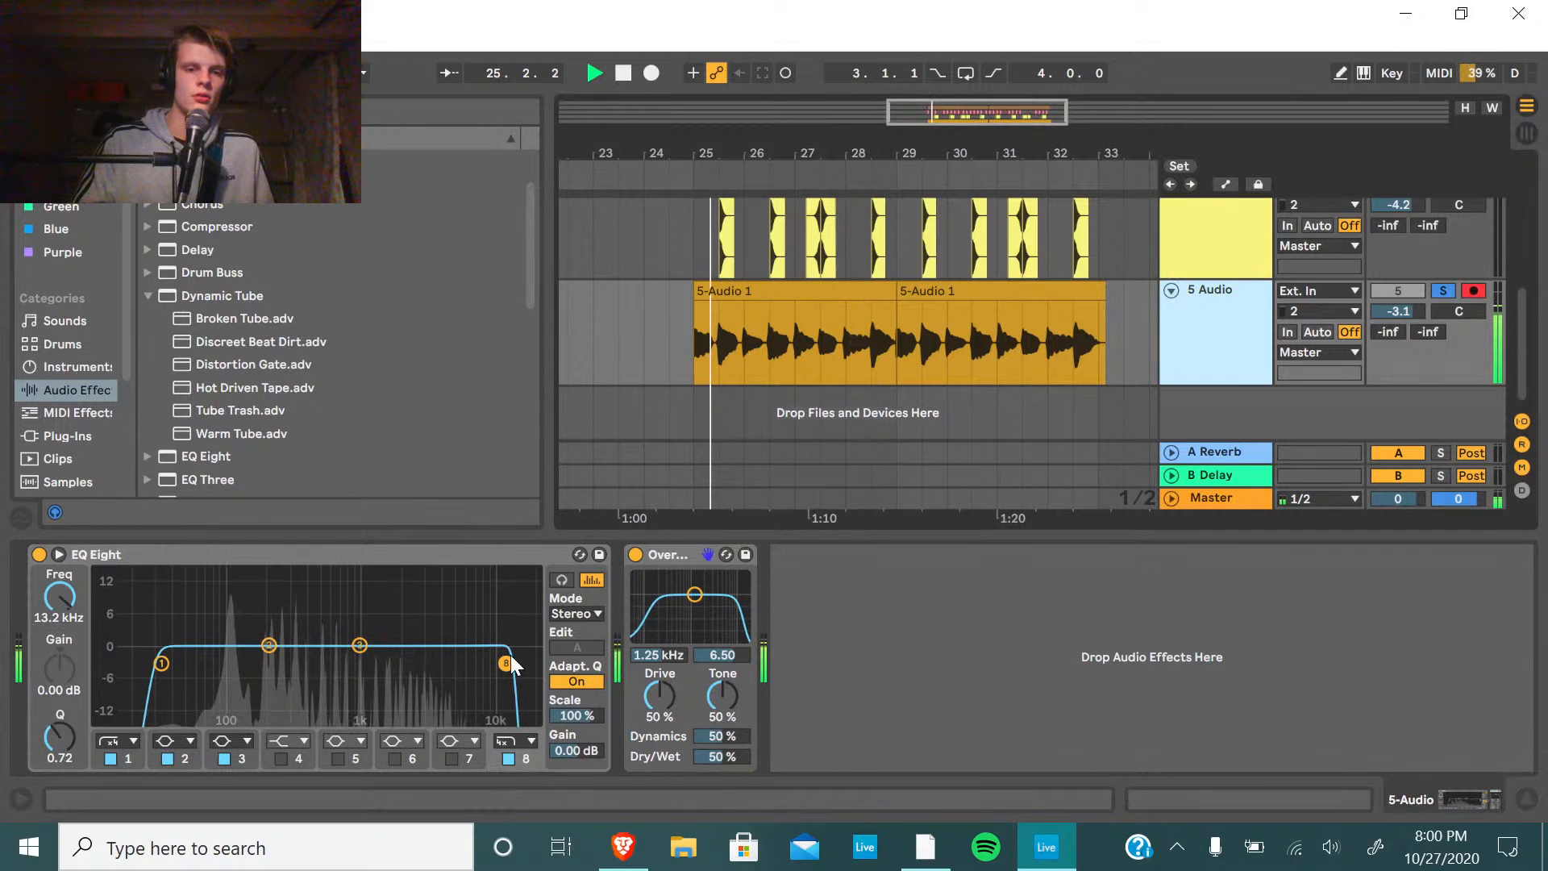
{"action": "left_click_drag", "start_coordinate": [506, 663], "coordinate": [355, 691]}
Set Overdrive to 1.27 kHz with bandwidth 2.09, Tone and Dry/Wet to 100 %, and lower the unsoloed 5 Audio track to -8.1 dB.
{"action": "left_click_drag", "start_coordinate": [694, 594], "coordinate": [700, 614]}
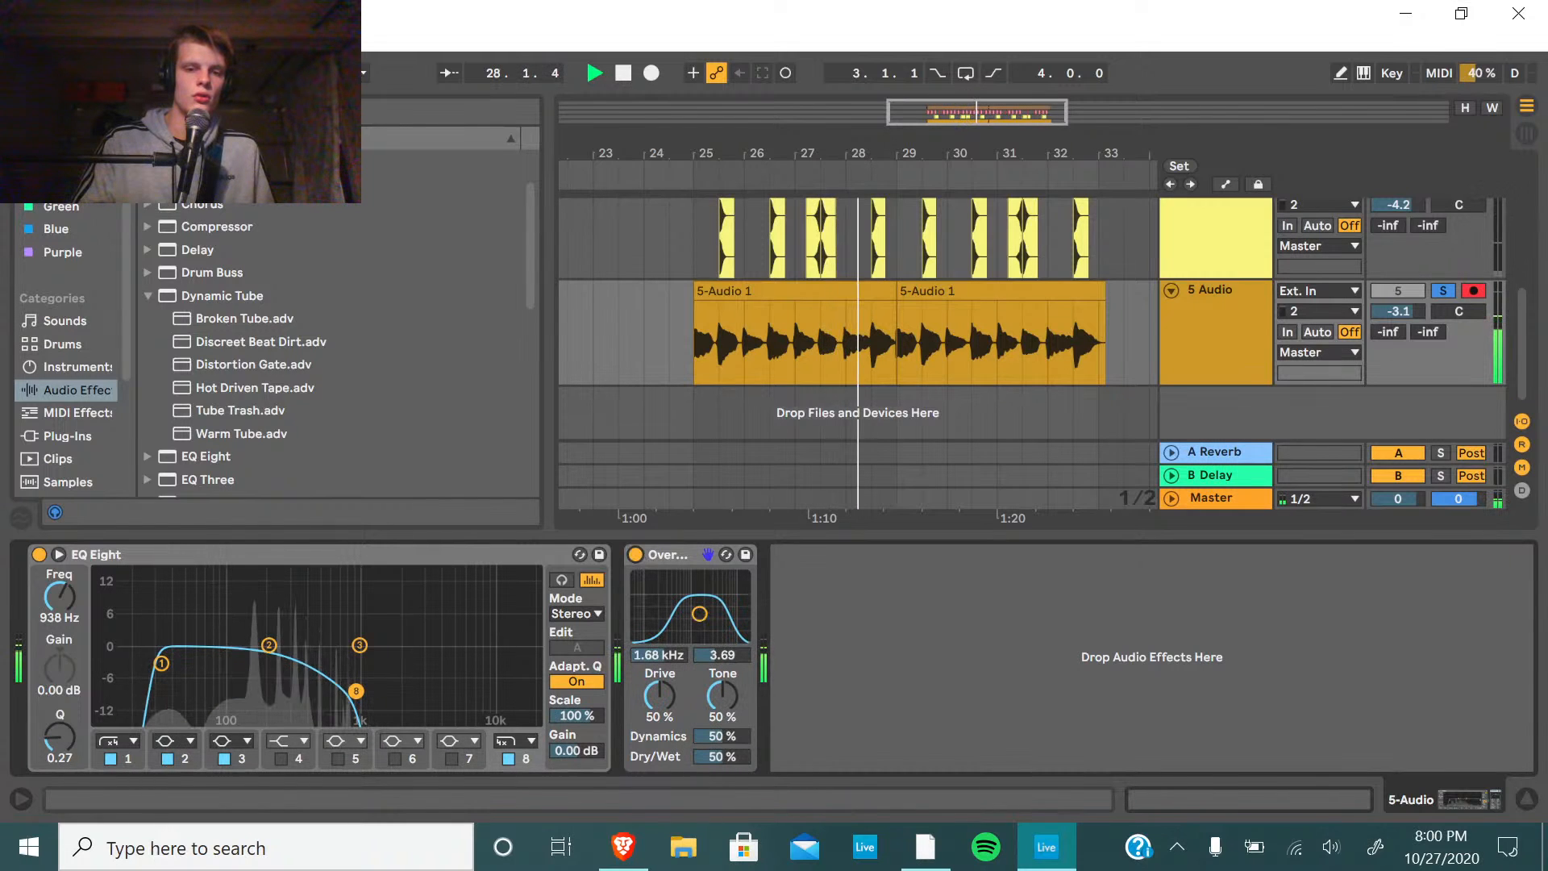
{"action": "left_click_drag", "start_coordinate": [699, 613], "coordinate": [696, 626]}
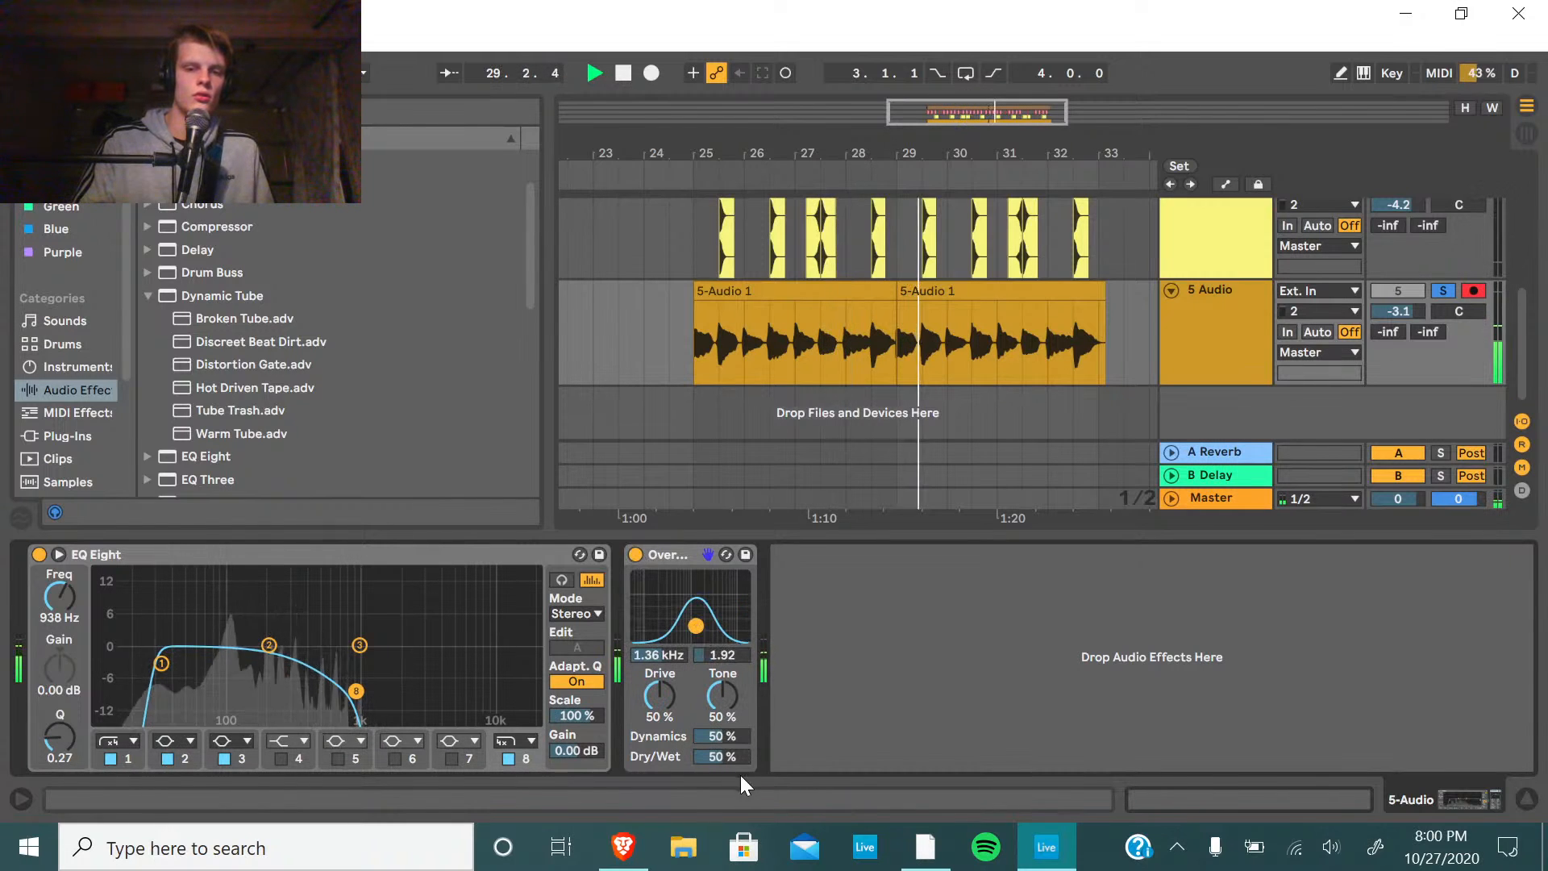
{"action": "left_click_drag", "start_coordinate": [721, 756], "coordinate": [721, 718]}
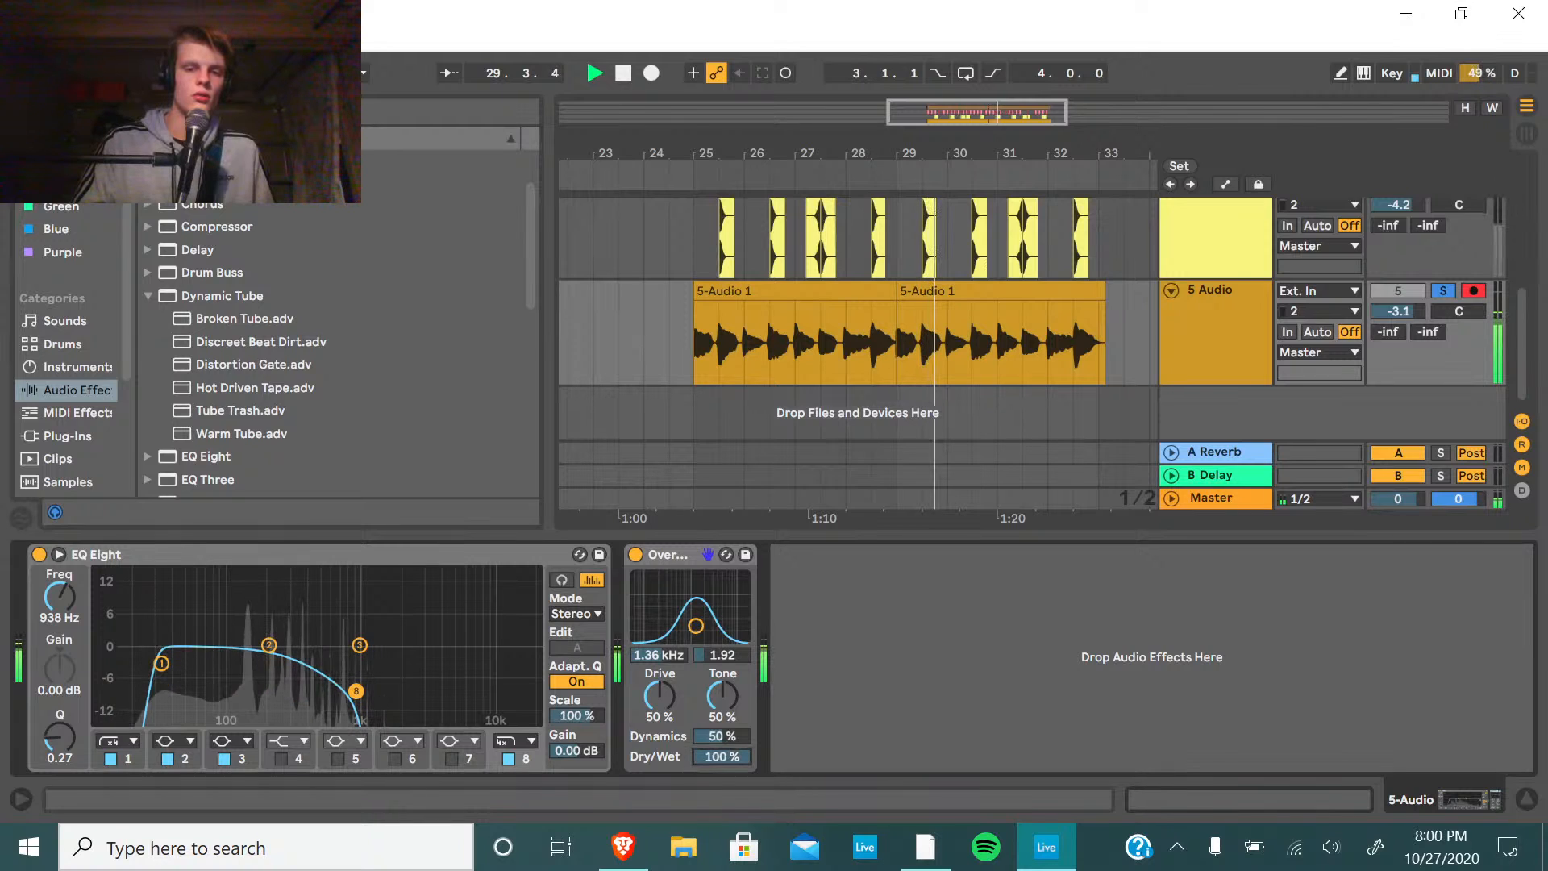
{"action": "left_click_drag", "start_coordinate": [696, 626], "coordinate": [695, 632]}
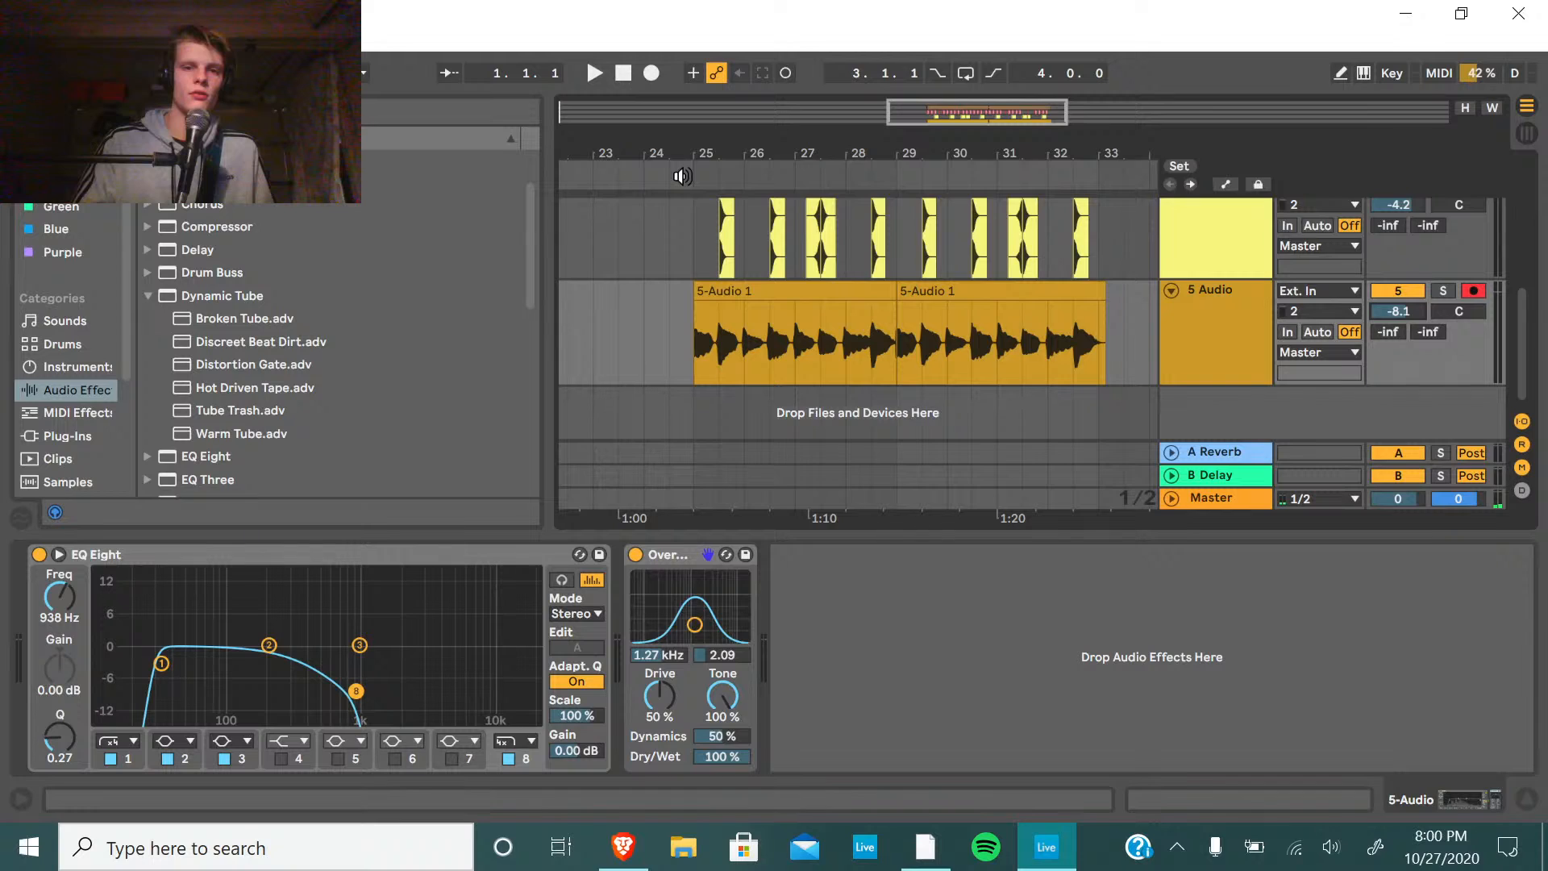
Play the full mix from bar 25 to hear the processed 5 Audio track, and stop playback.
{"action": "key", "text": "space"}
{"action": "left_click", "coordinate": [1396, 292]}
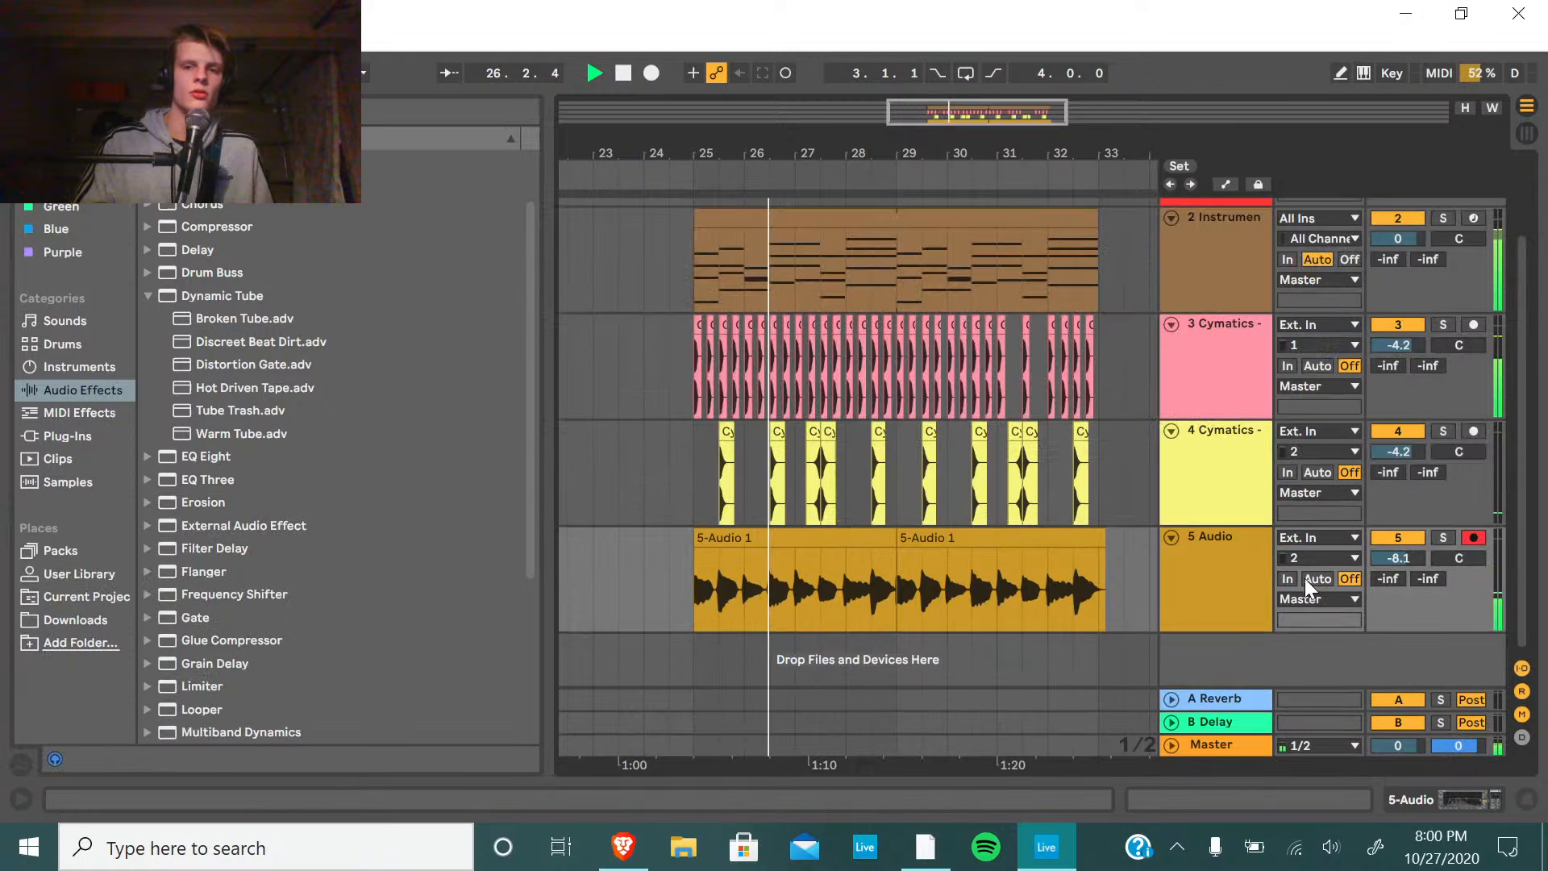
{"action": "scroll", "coordinate": [1304, 578], "scroll_direction": "up", "scroll_amount": 3}
{"action": "scroll", "coordinate": [1304, 578], "scroll_direction": "down", "scroll_amount": 3}
{"action": "double_click", "coordinate": [628, 74]}
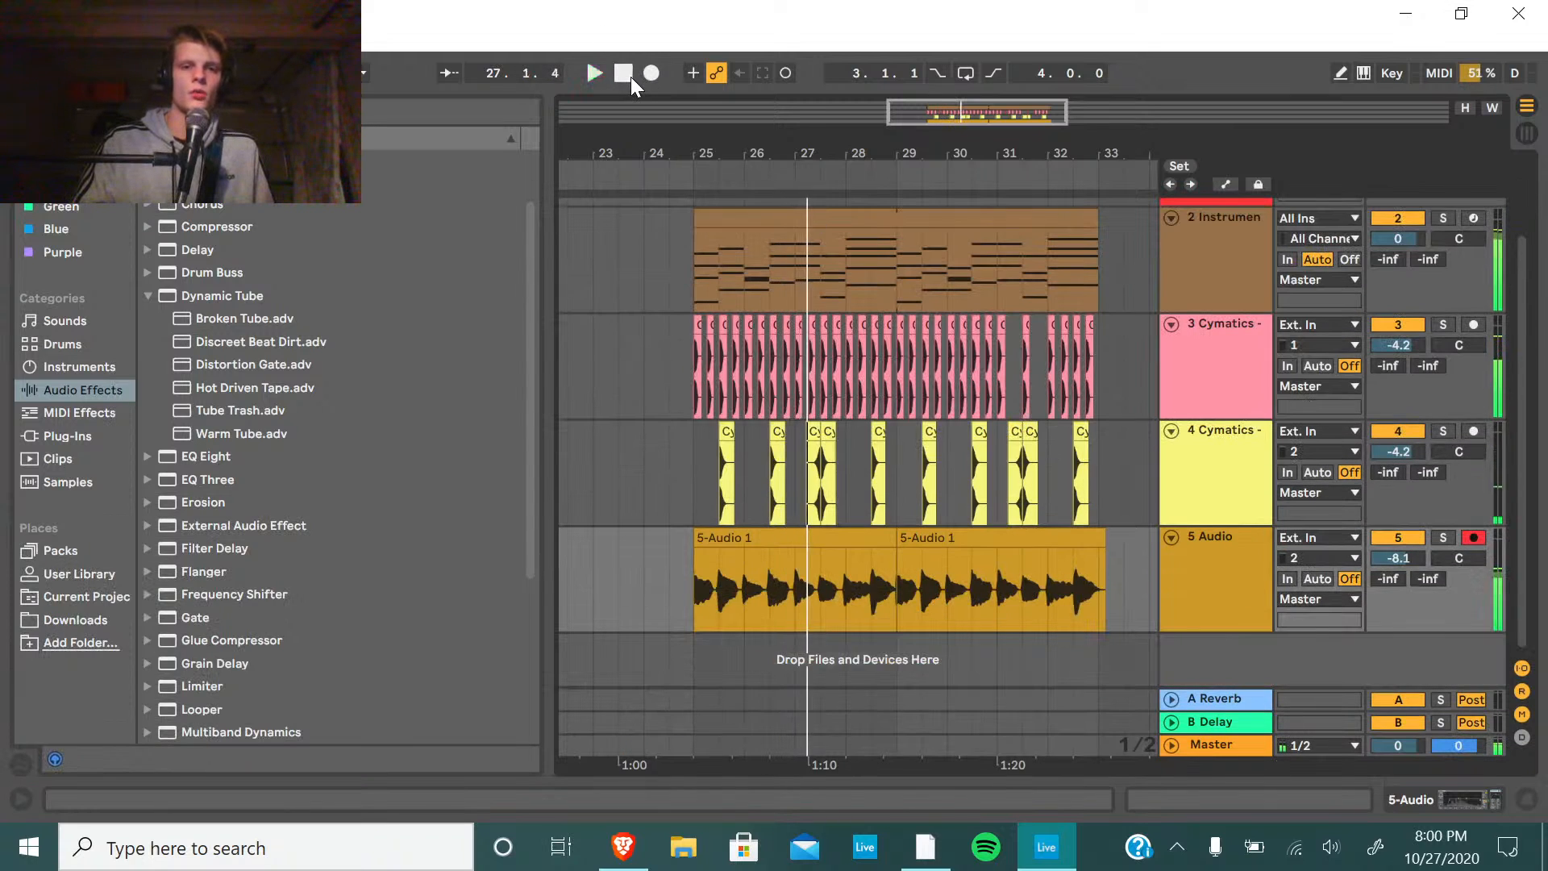
{"action": "double_click", "coordinate": [1223, 621]}
{"action": "right_click", "coordinate": [225, 558]}
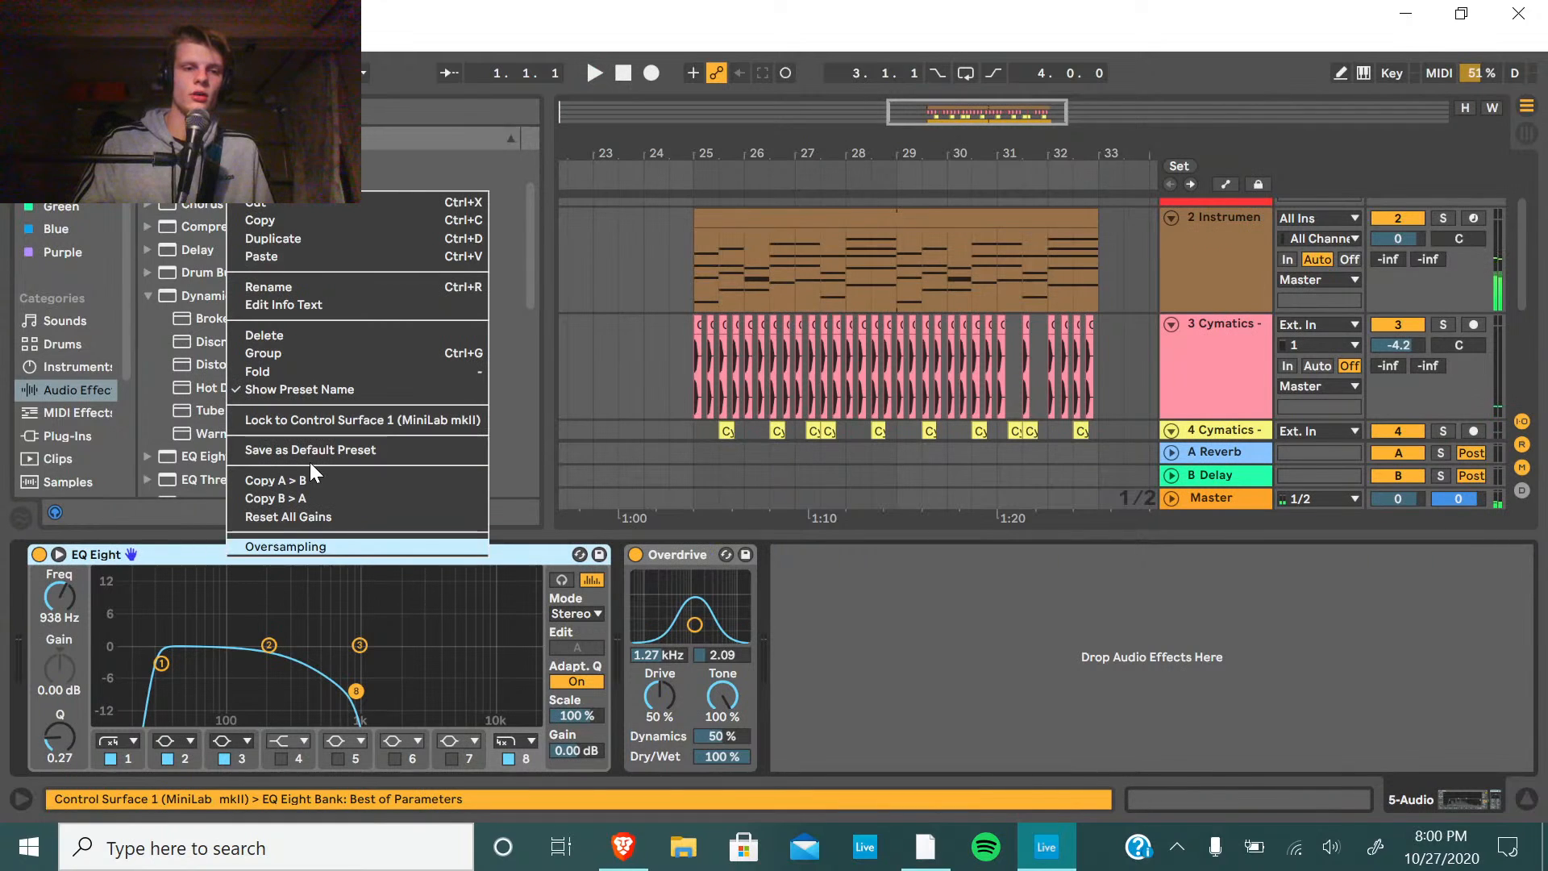
{"action": "left_click", "coordinate": [265, 334]}
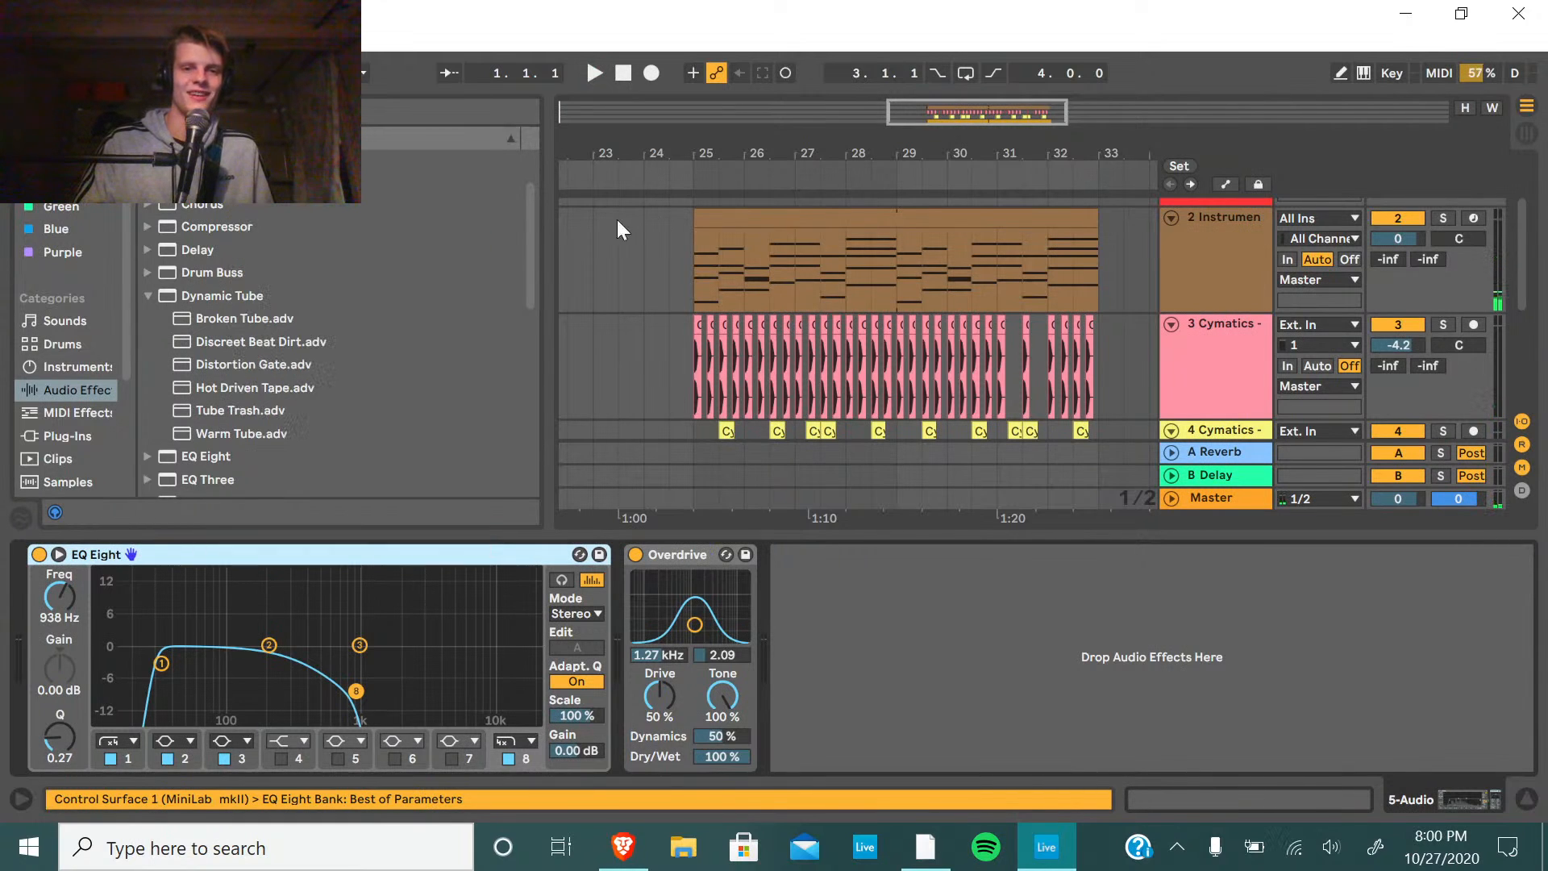
Stop playback and place the insert marker at bar 25 on the empty 1 MIDI track.
{"action": "left_click", "coordinate": [809, 381]}
{"action": "key", "text": "space"}
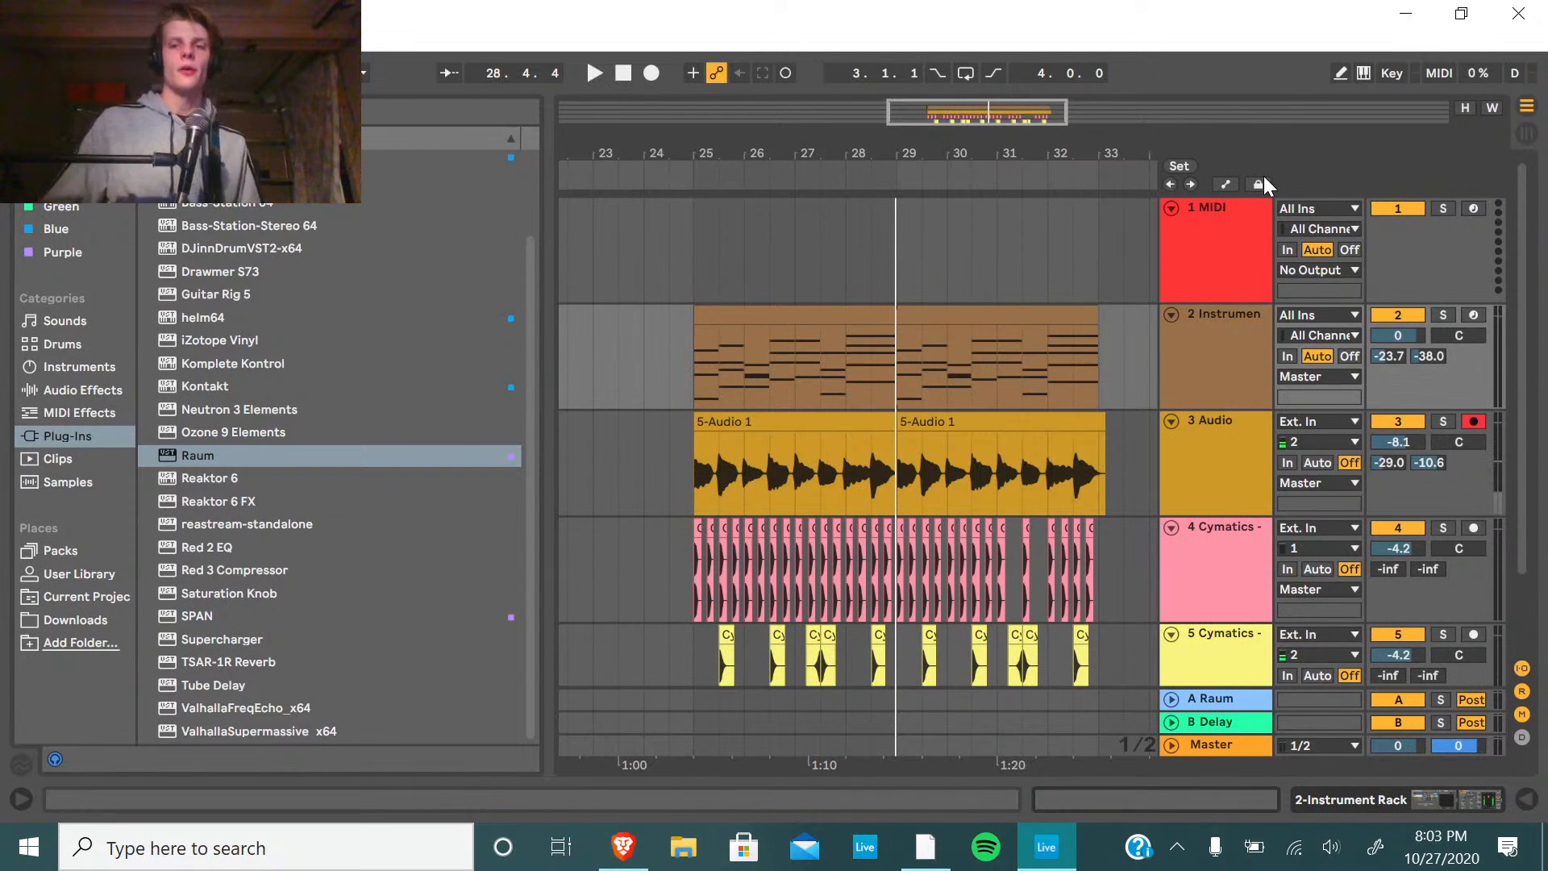
{"action": "left_click", "coordinate": [694, 251]}
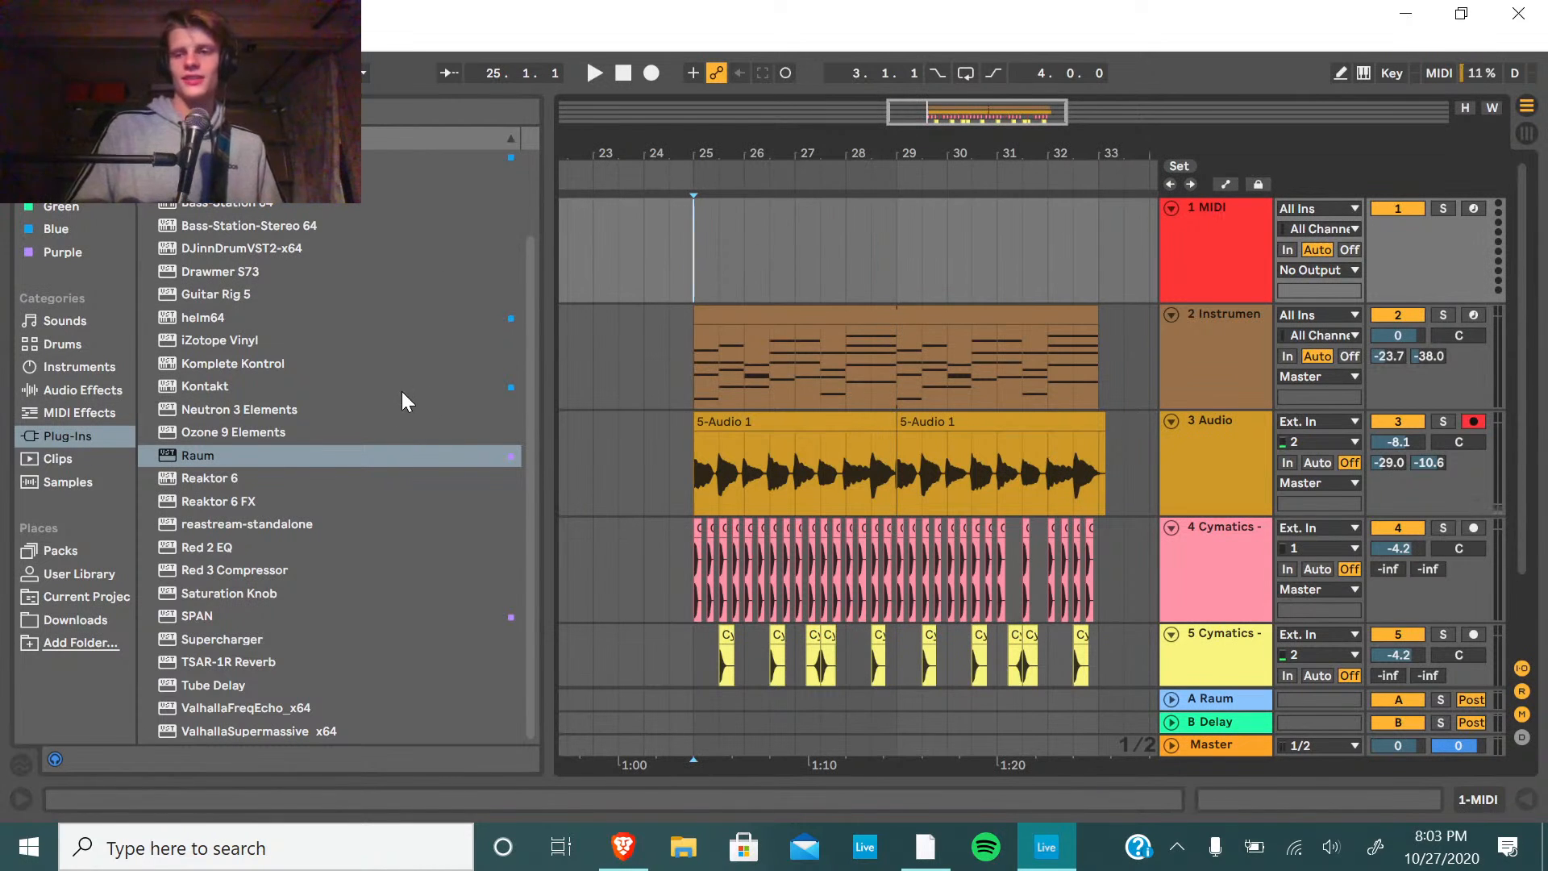
Look through the MIDI effects and plug-ins with the 1 MIDI track selected.
{"action": "scroll", "coordinate": [295, 469], "scroll_direction": "up", "scroll_amount": 1}
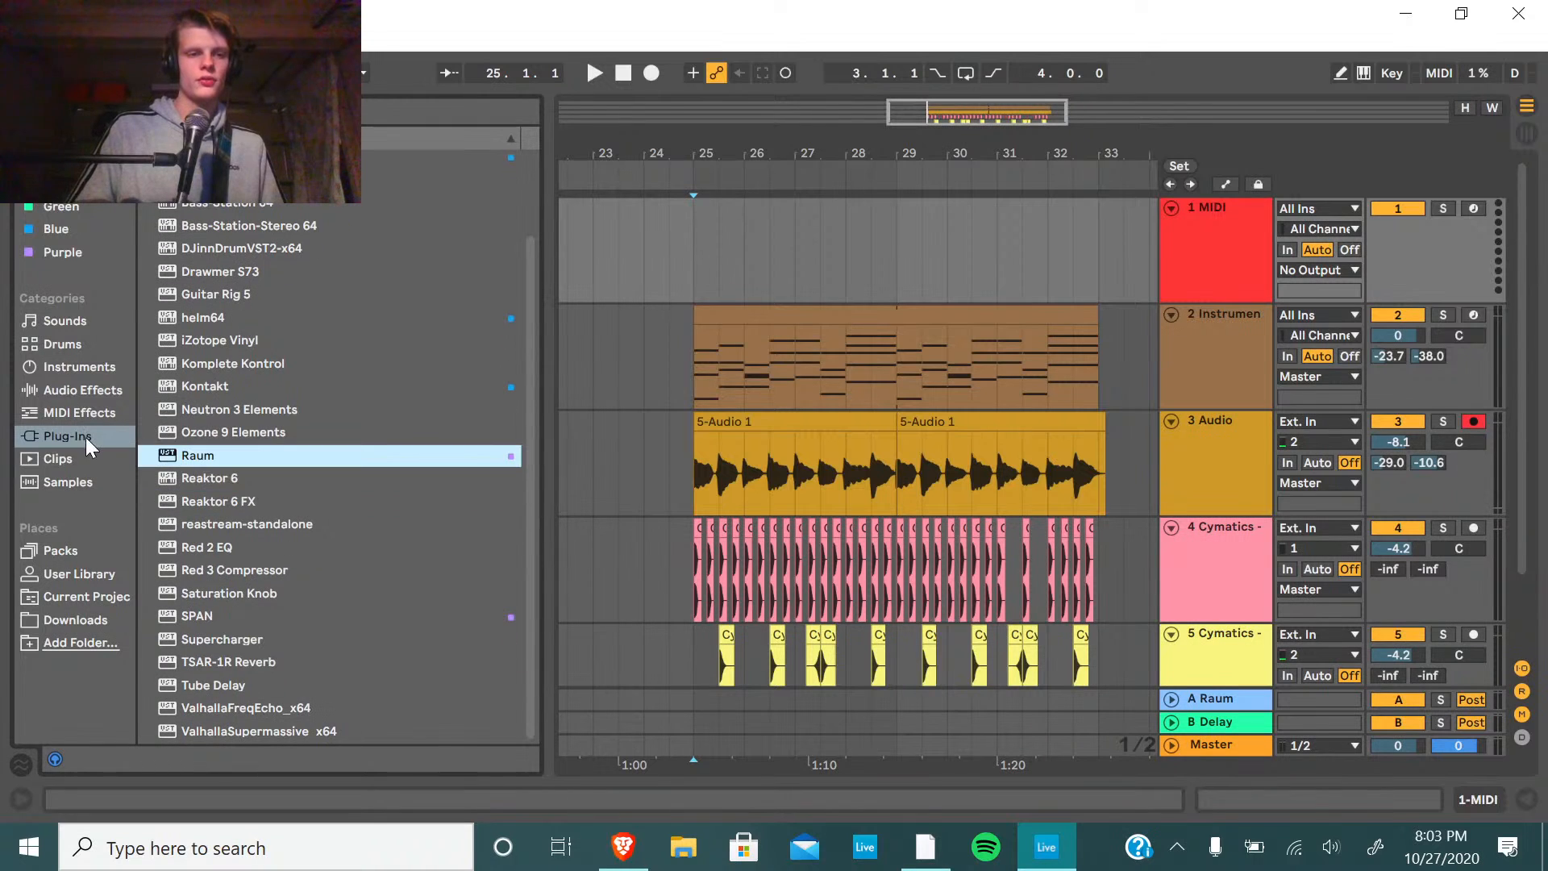
{"action": "left_click", "coordinate": [103, 417]}
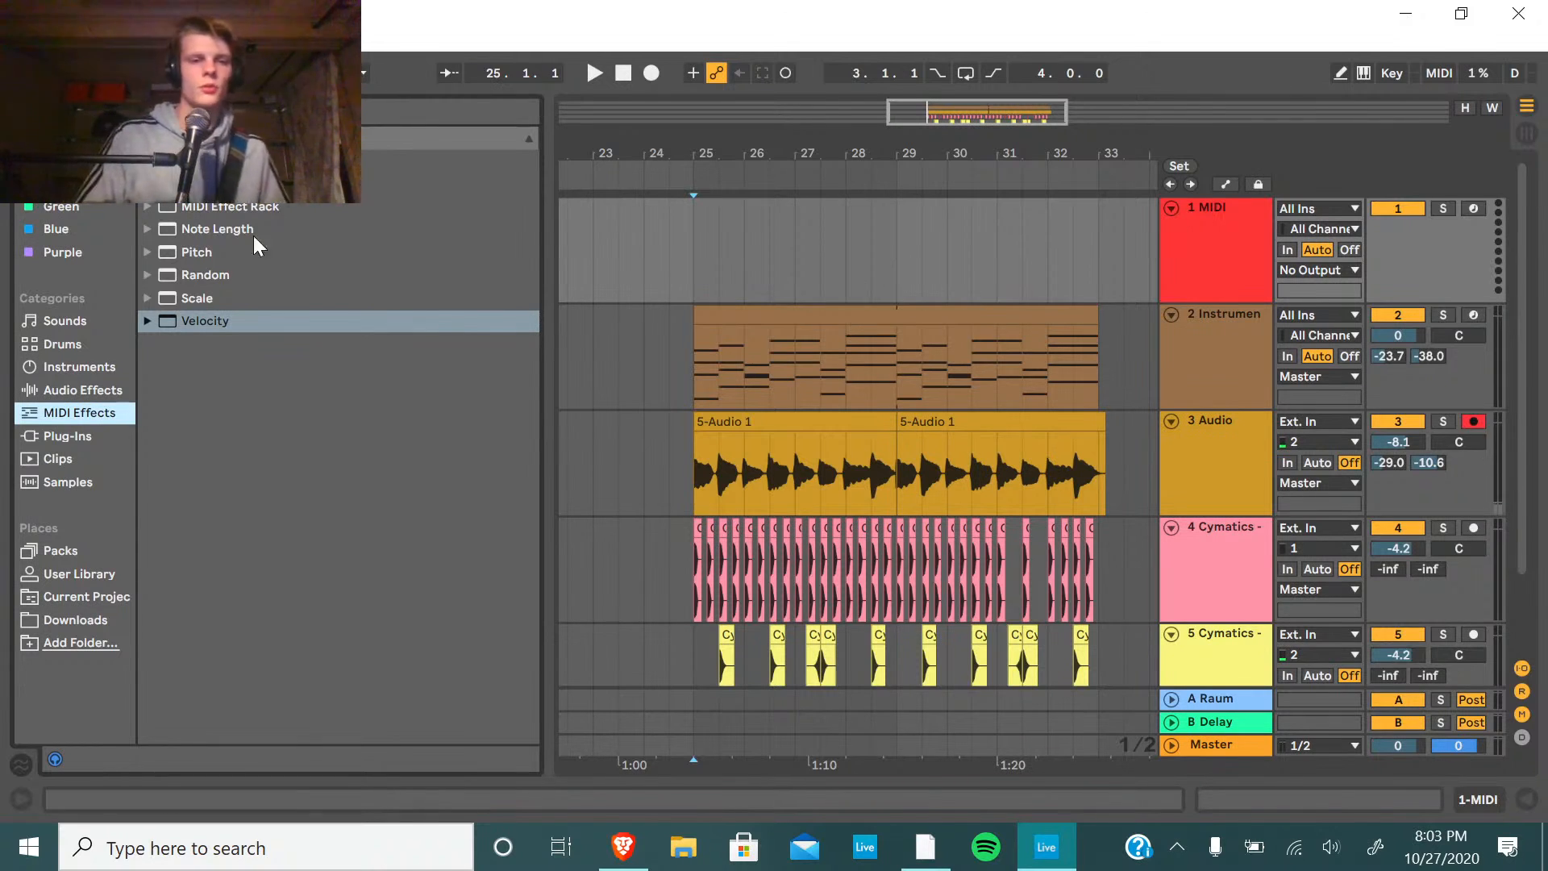
{"action": "left_click", "coordinate": [1201, 246]}
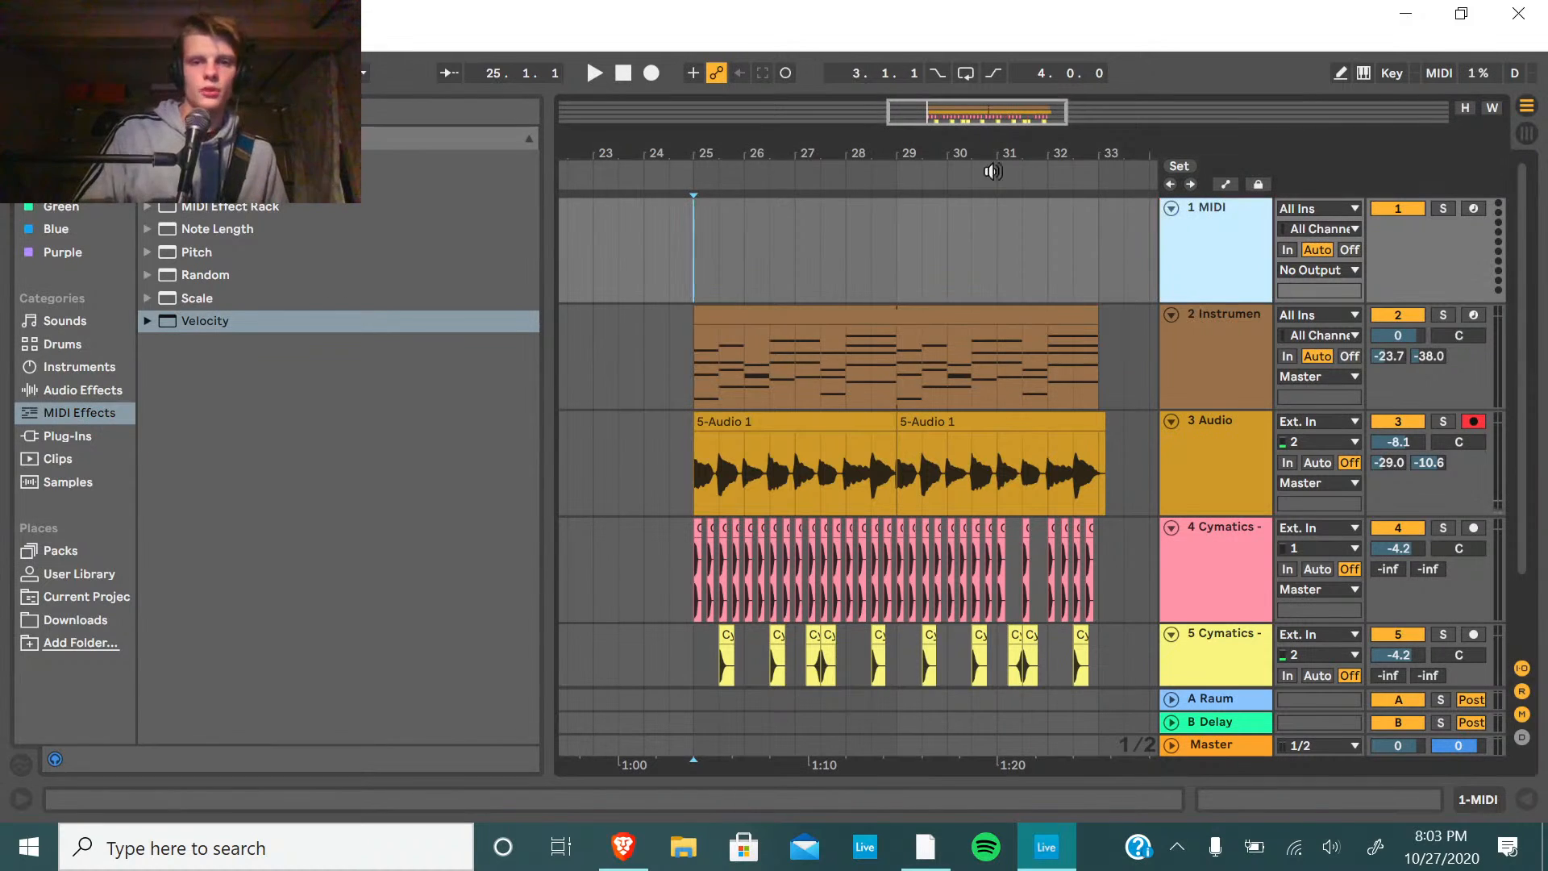
{"action": "left_click", "coordinate": [71, 437]}
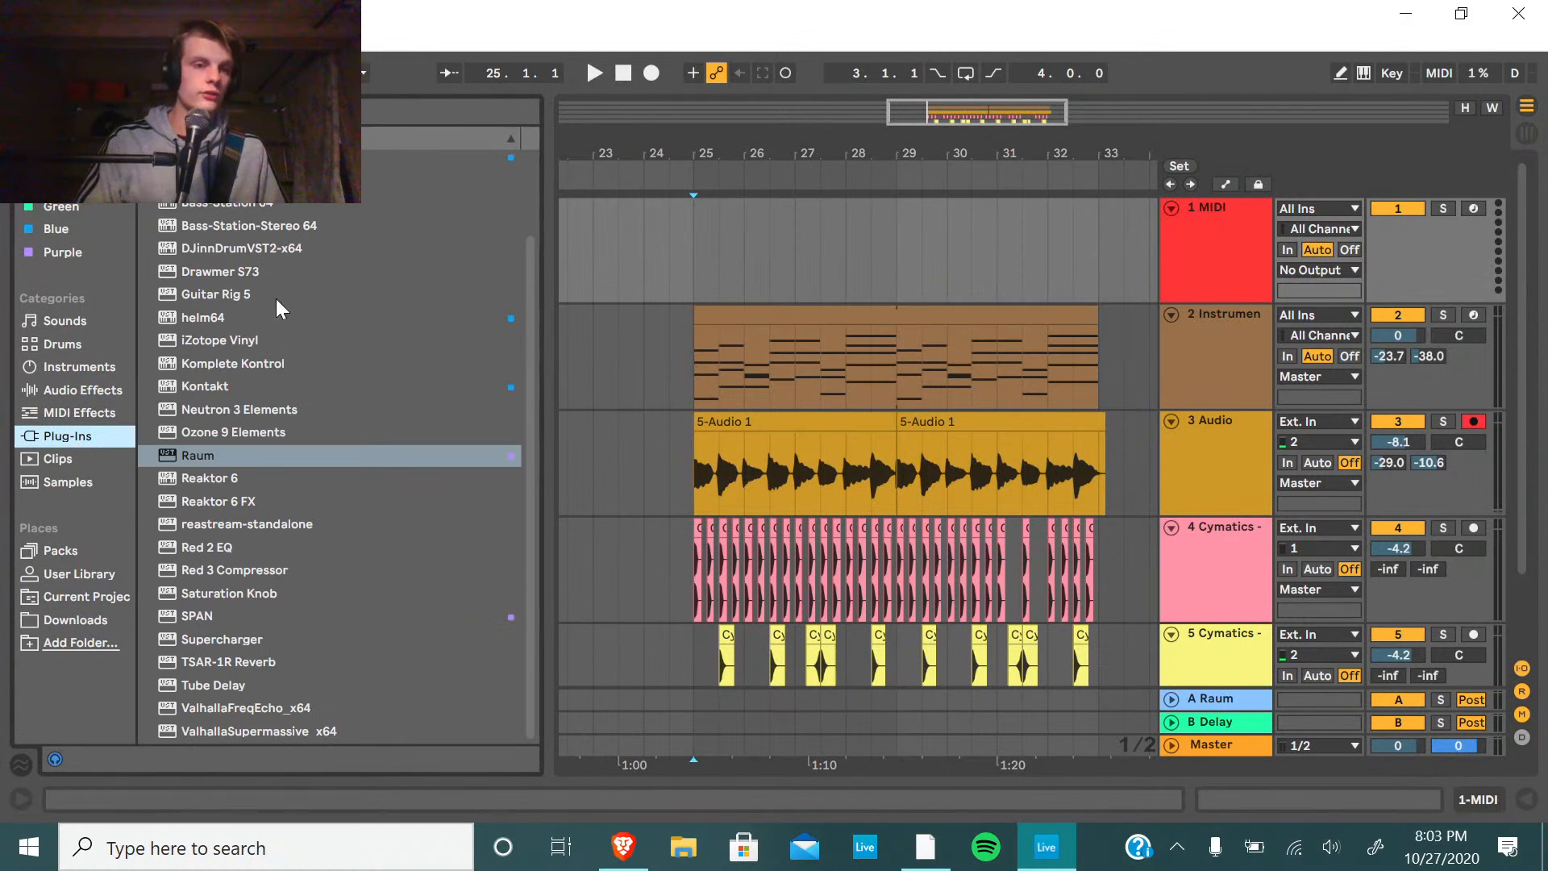
Look through the Pad presets of the Instrument Rack and collapse the Pad folder.
{"action": "left_click", "coordinate": [84, 367]}
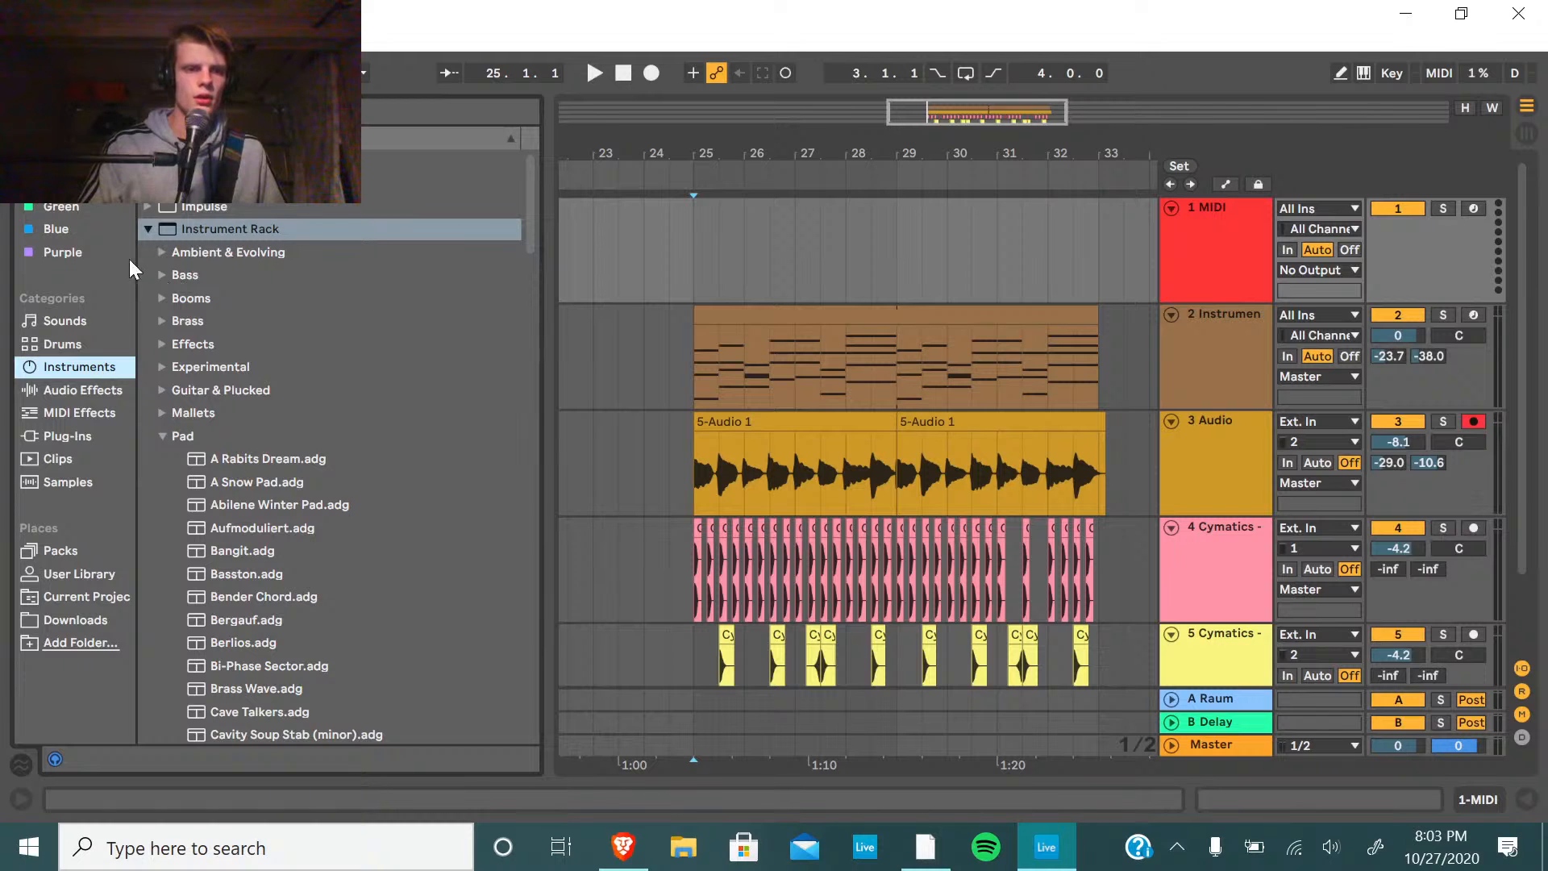
{"action": "scroll", "coordinate": [287, 452], "scroll_direction": "down", "scroll_amount": 15}
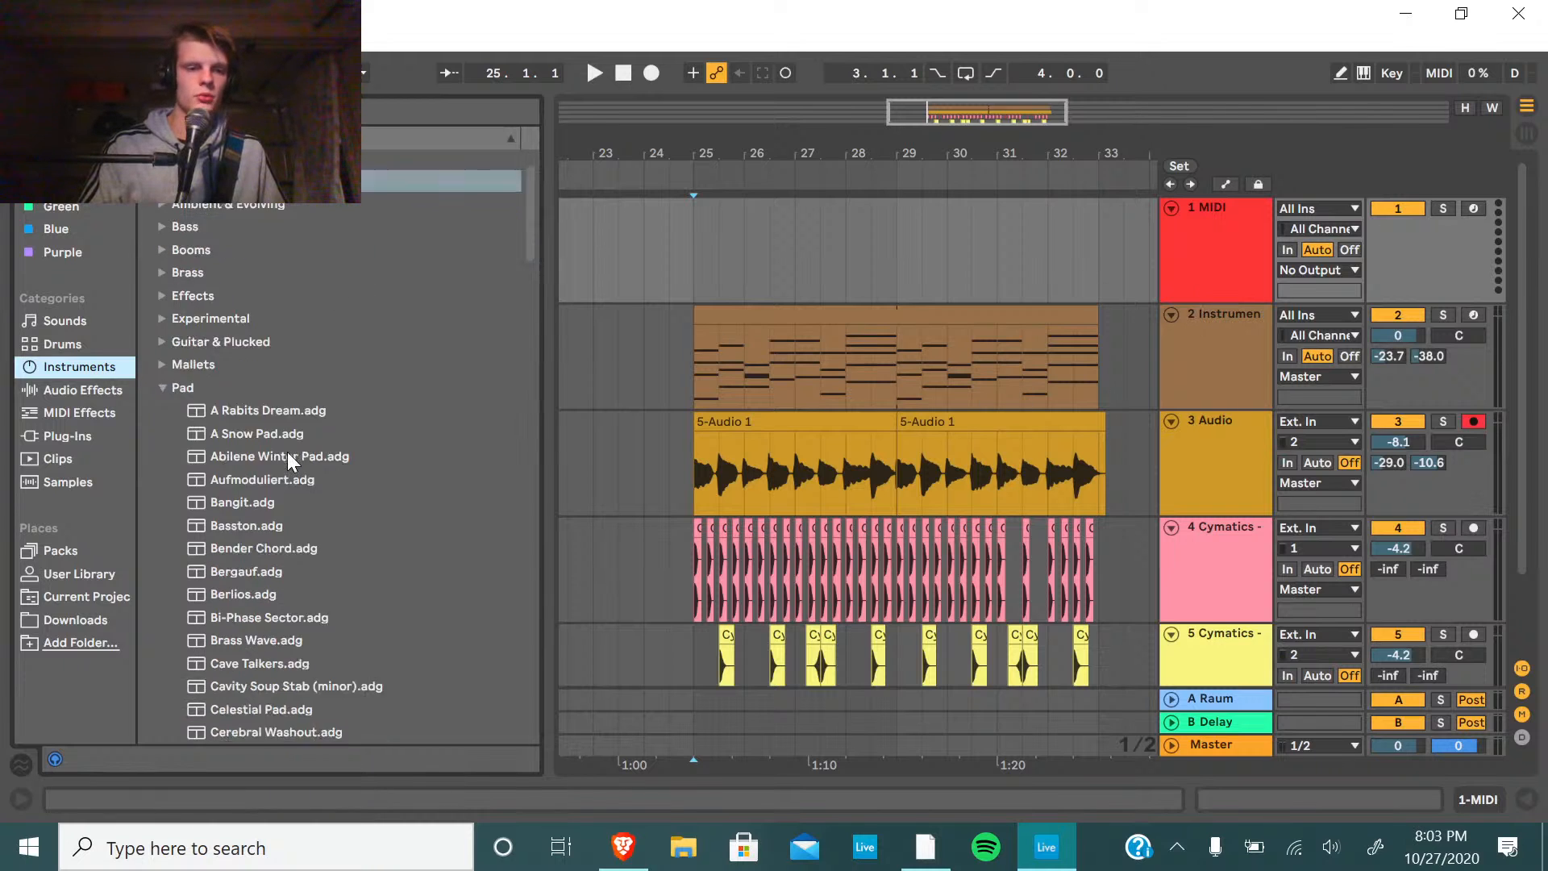
{"action": "scroll", "coordinate": [287, 451], "scroll_direction": "down", "scroll_amount": 5}
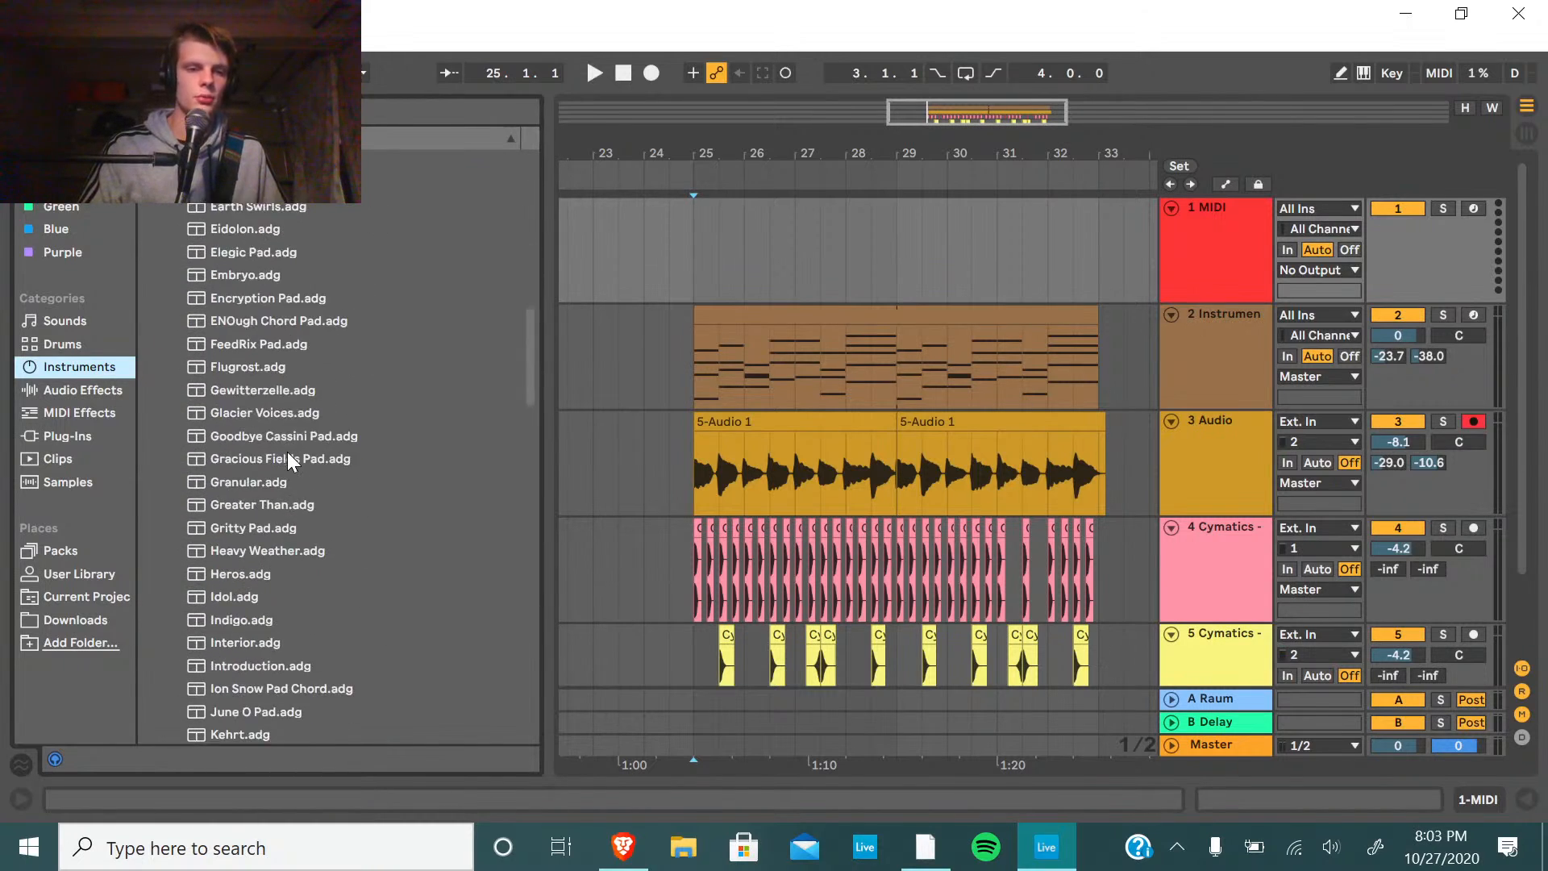
{"action": "scroll", "coordinate": [287, 452], "scroll_direction": "up", "scroll_amount": 12}
{"action": "scroll", "coordinate": [287, 451], "scroll_direction": "up", "scroll_amount": 3}
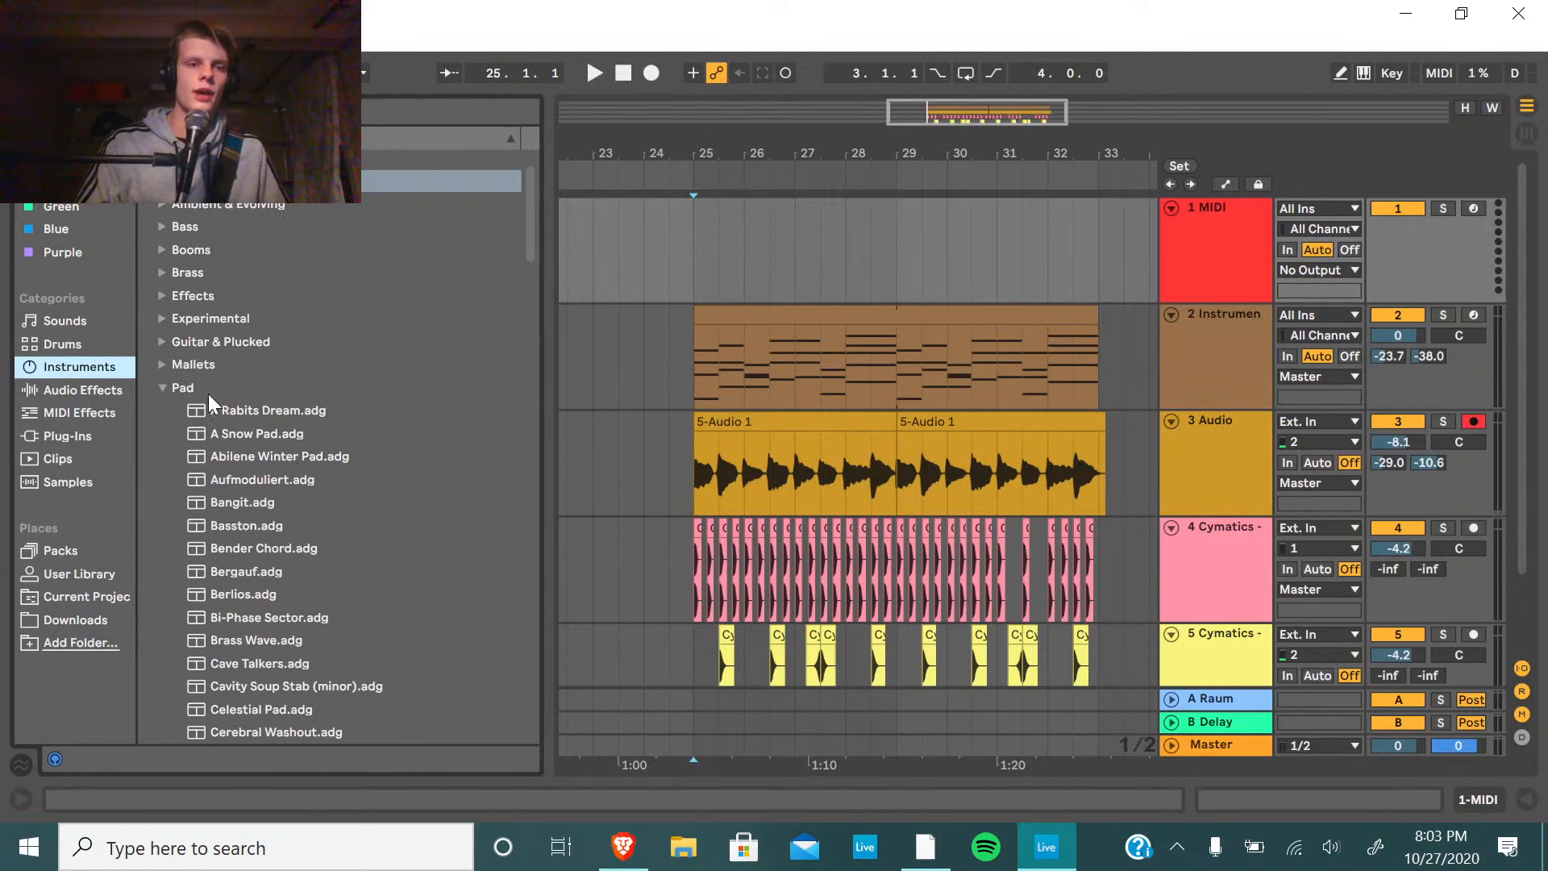
{"action": "left_click", "coordinate": [176, 388]}
{"action": "scroll", "coordinate": [892, 437], "scroll_direction": "down", "scroll_amount": 2}
{"action": "scroll", "coordinate": [240, 563], "scroll_direction": "down", "scroll_amount": 1}
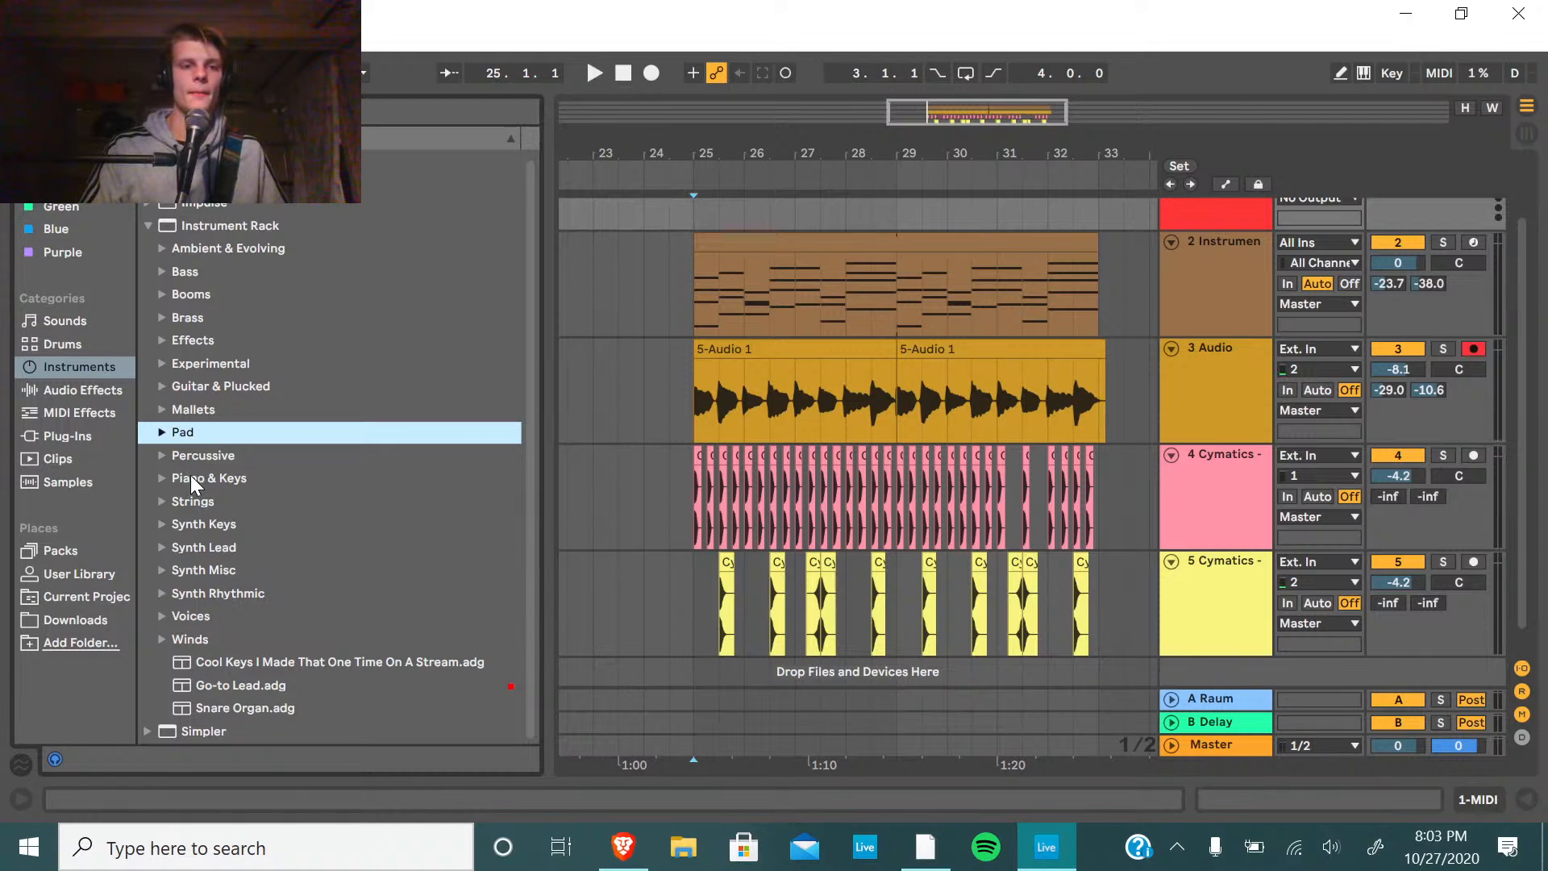
Preview the Synth Lead presets Afterfade Chord and Alpha Lead, and return to the plug-in list.
{"action": "left_click", "coordinate": [160, 551]}
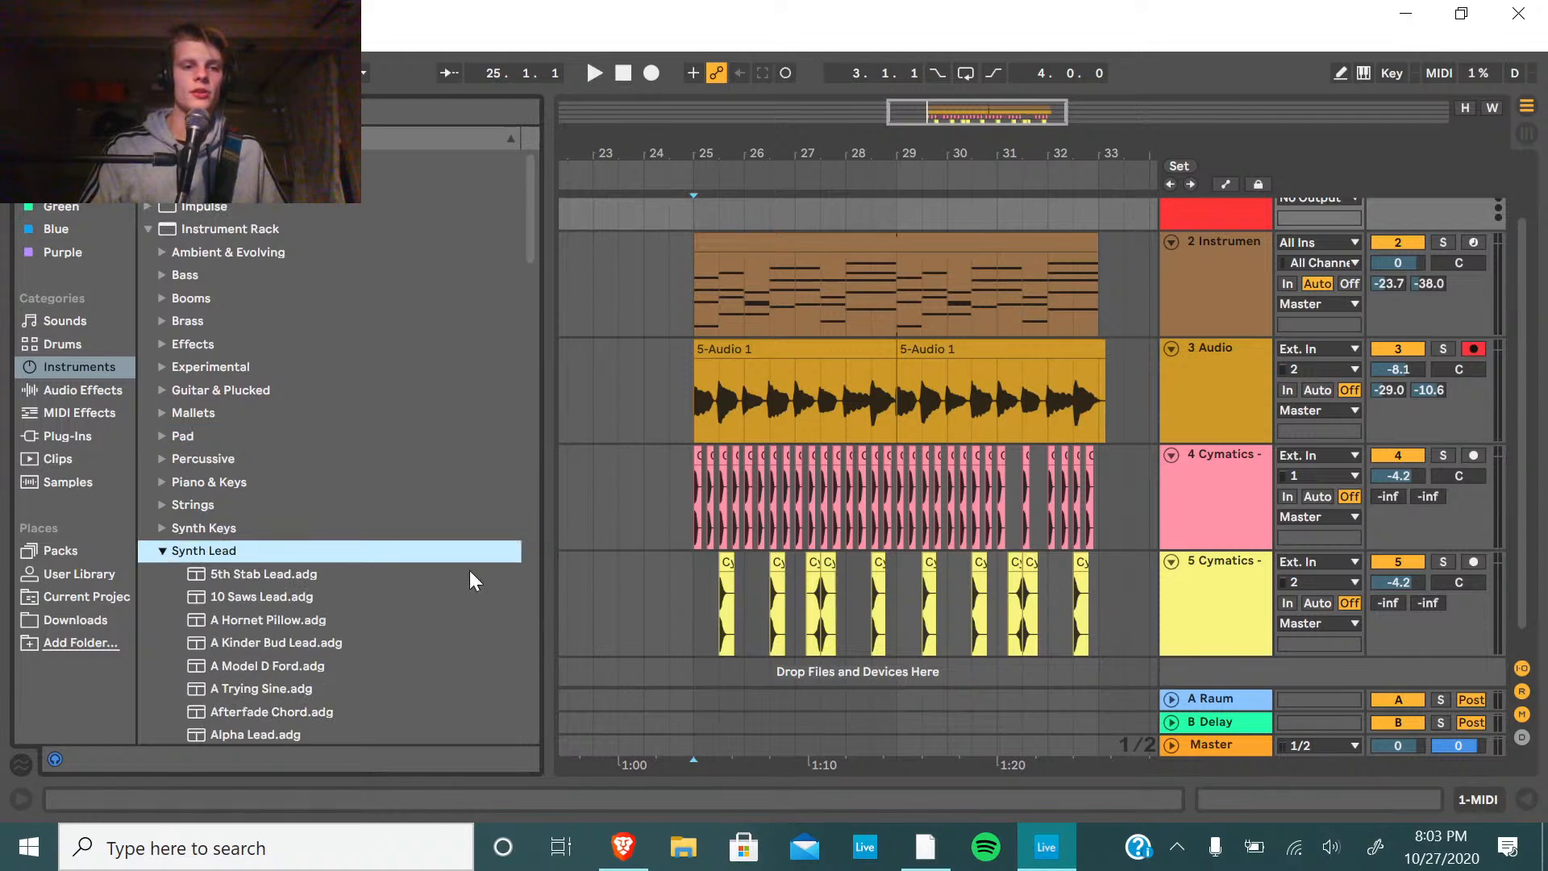
{"action": "scroll", "coordinate": [350, 534], "scroll_direction": "down", "scroll_amount": 5}
{"action": "left_click", "coordinate": [292, 355]}
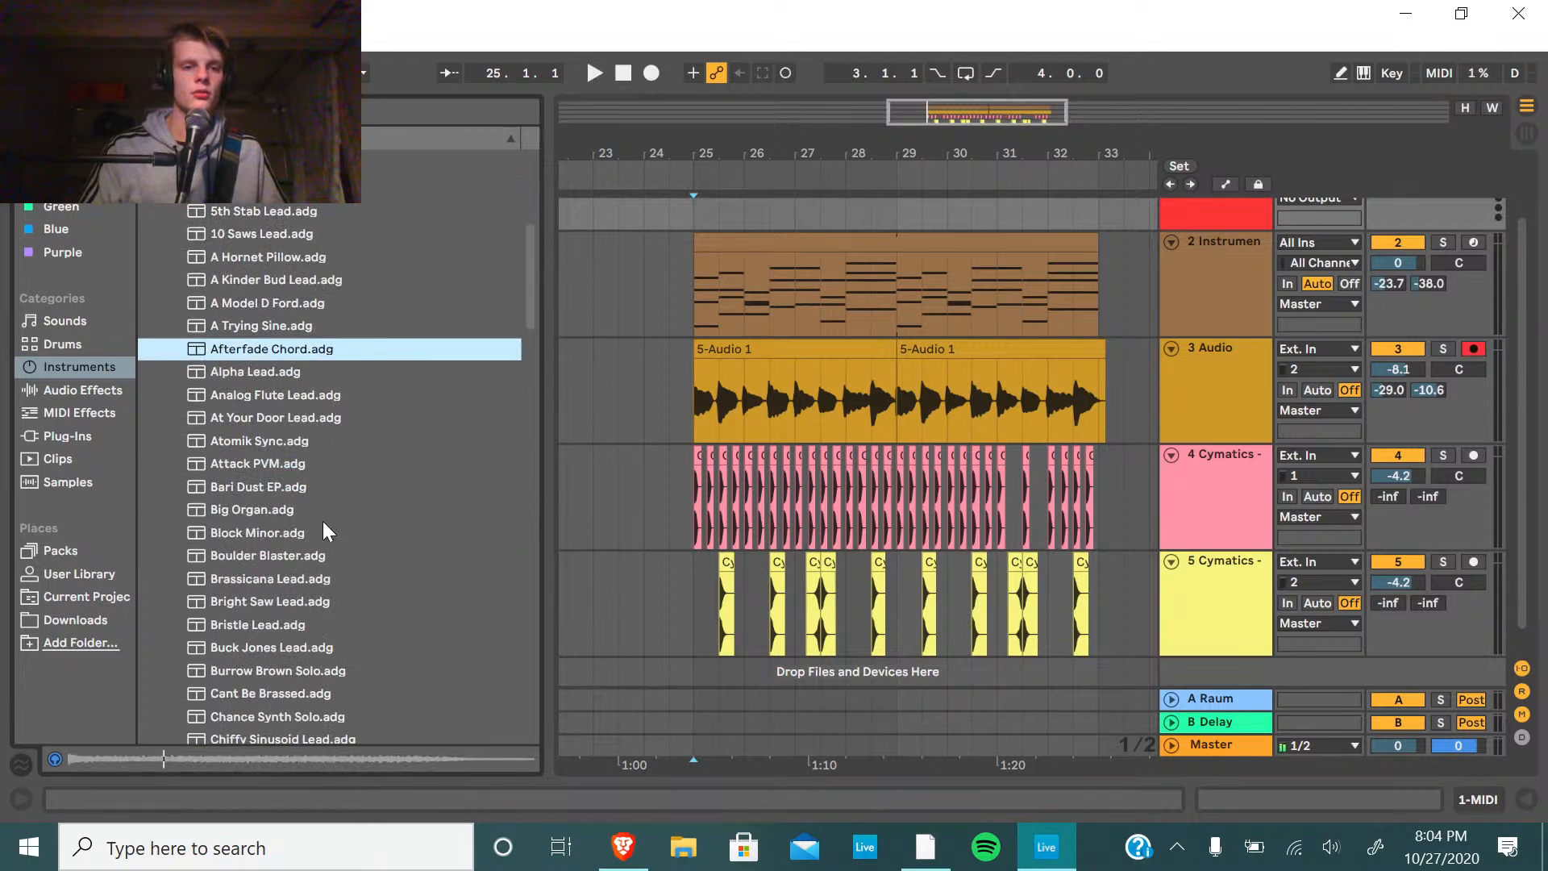
{"action": "left_click", "coordinate": [297, 375]}
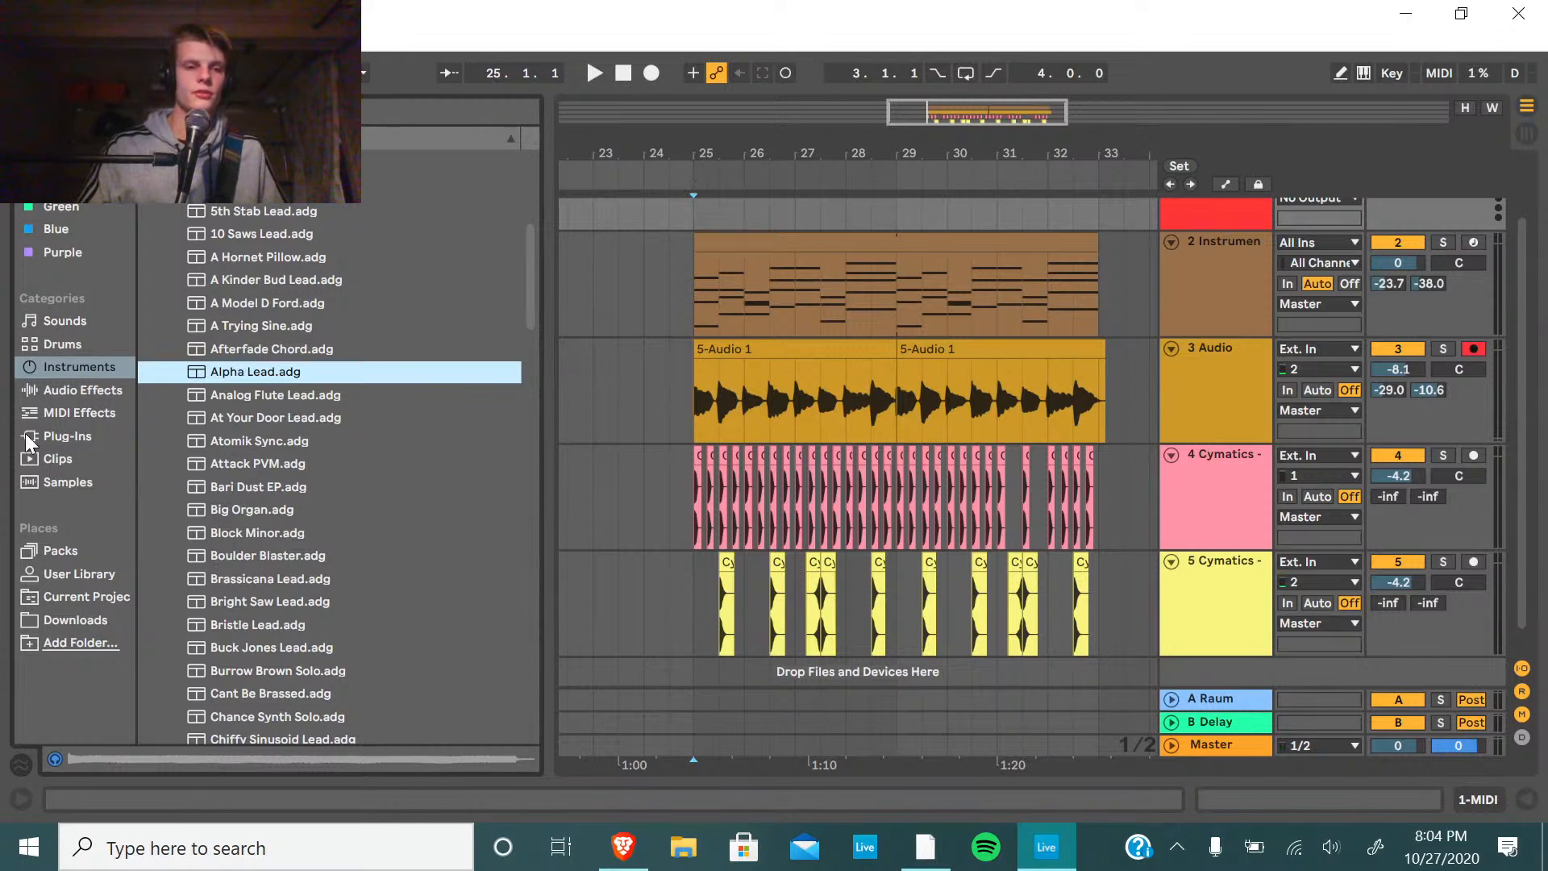
{"action": "left_click", "coordinate": [67, 435]}
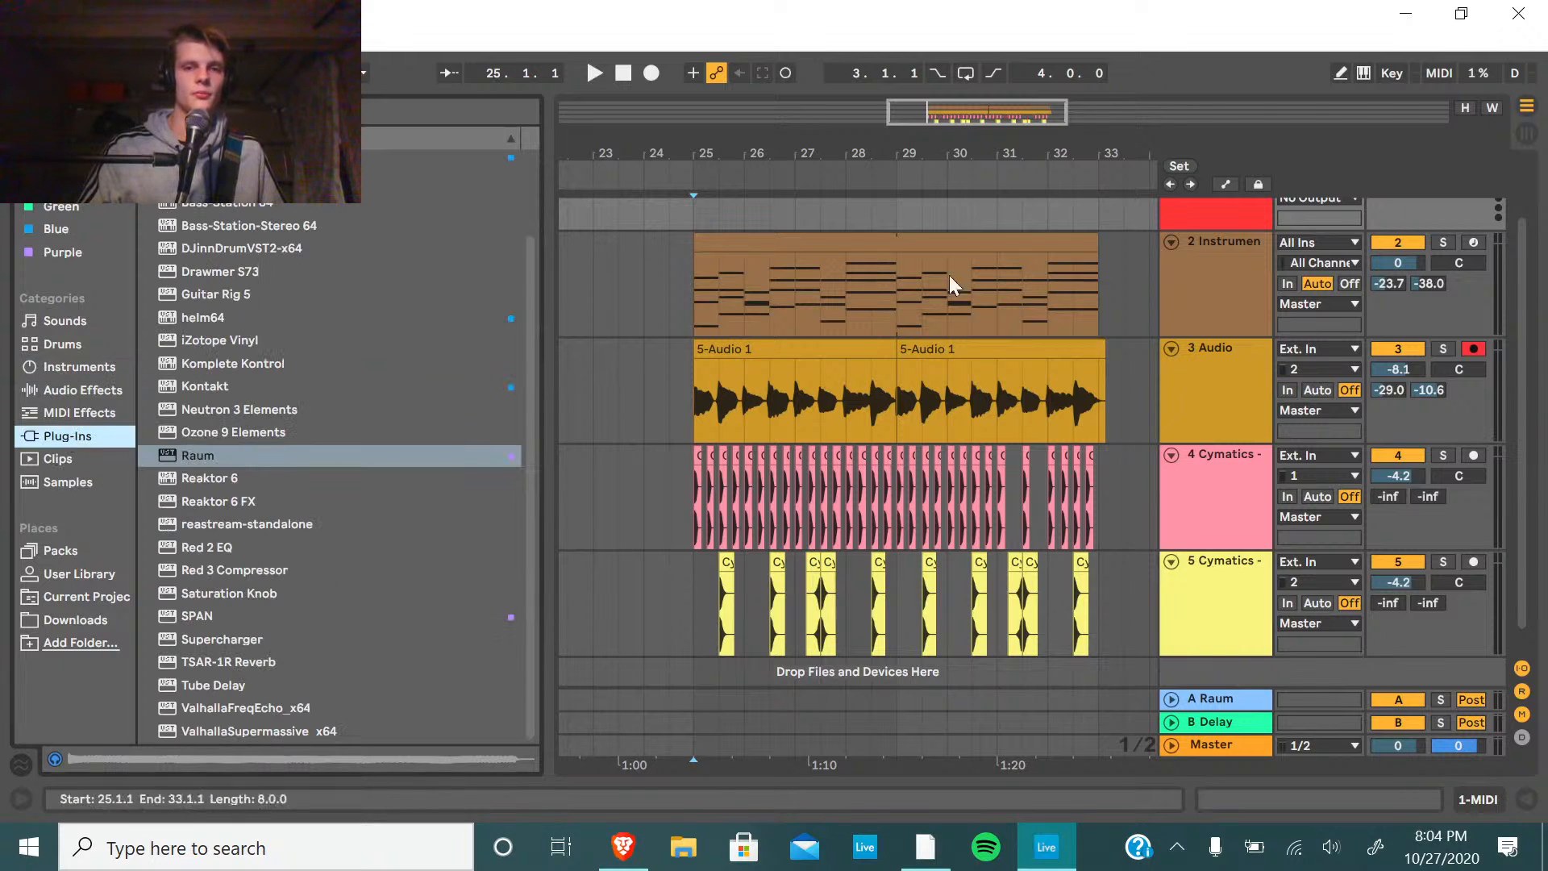
Load the helm64 plug-in onto the 1 MIDI track and move its window clear of the preset controls.
{"action": "scroll", "coordinate": [1219, 272], "scroll_direction": "up", "scroll_amount": 2}
{"action": "double_click", "coordinate": [1220, 274]}
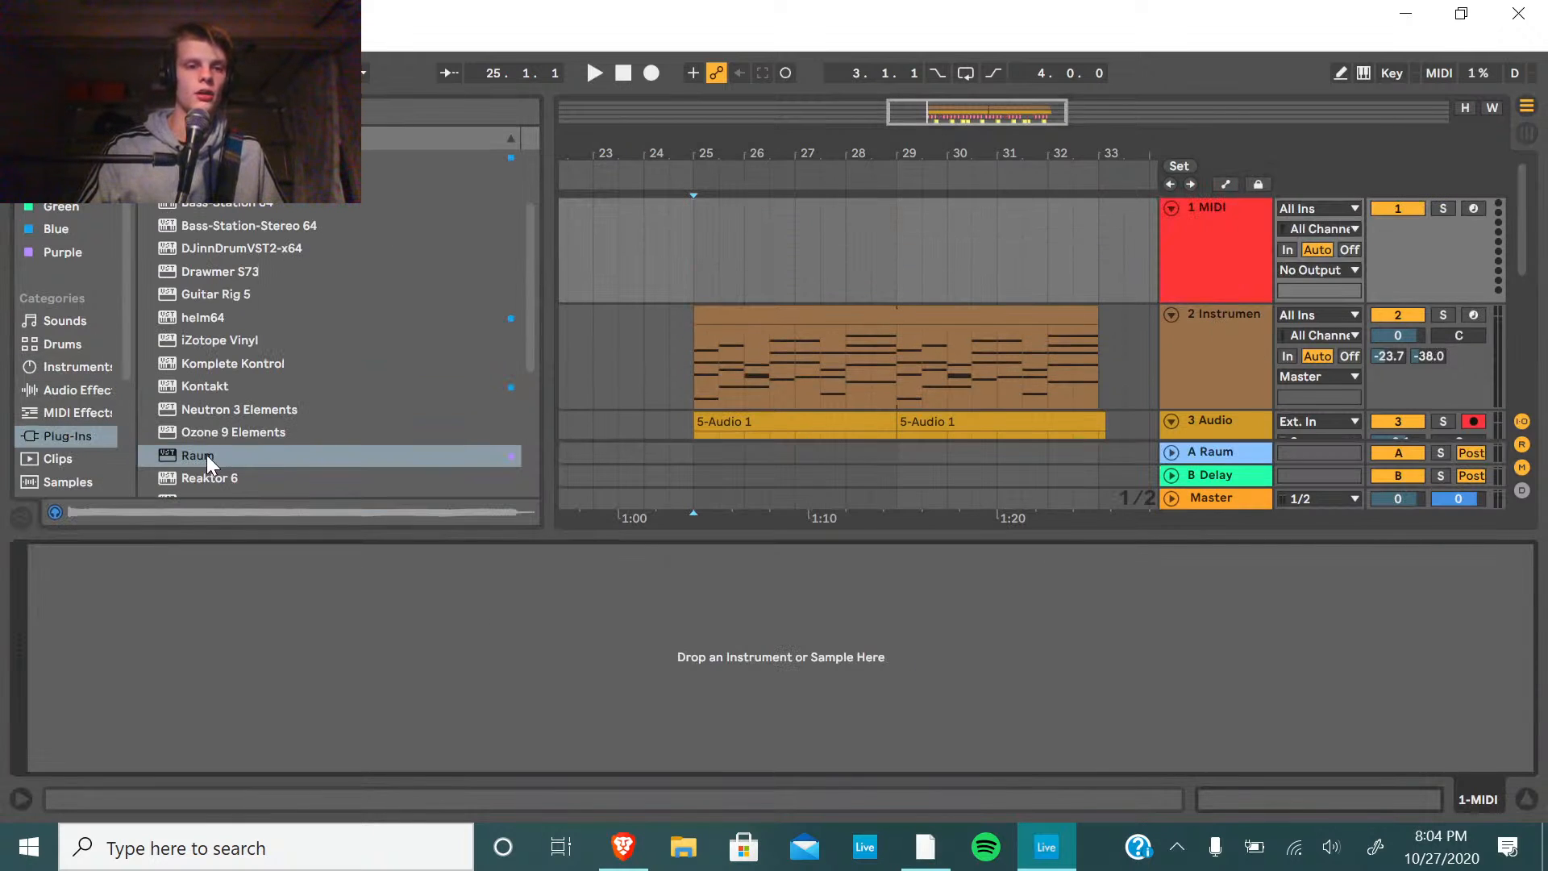
{"action": "scroll", "coordinate": [240, 300], "scroll_direction": "up", "scroll_amount": 2}
{"action": "scroll", "coordinate": [230, 349], "scroll_direction": "down", "scroll_amount": 4}
{"action": "double_click", "coordinate": [214, 268]}
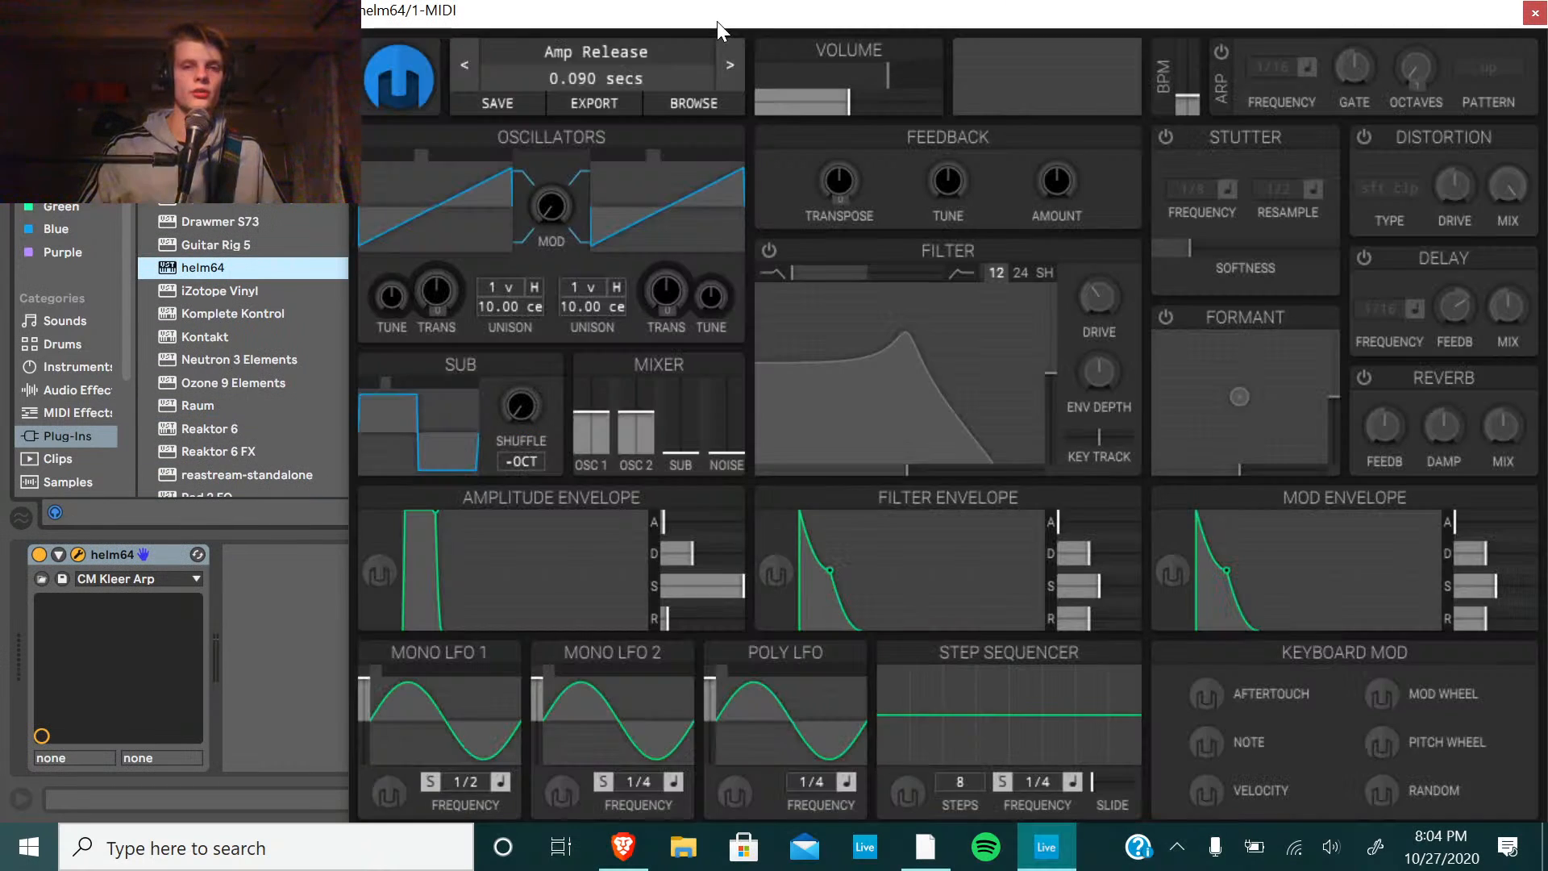
{"action": "left_click_drag", "start_coordinate": [717, 21], "coordinate": [592, 36]}
Load the Harsh preset CM Hard (Style) in helm64, close its window and play the mix briefly from bar 25.
{"action": "left_click", "coordinate": [574, 119]}
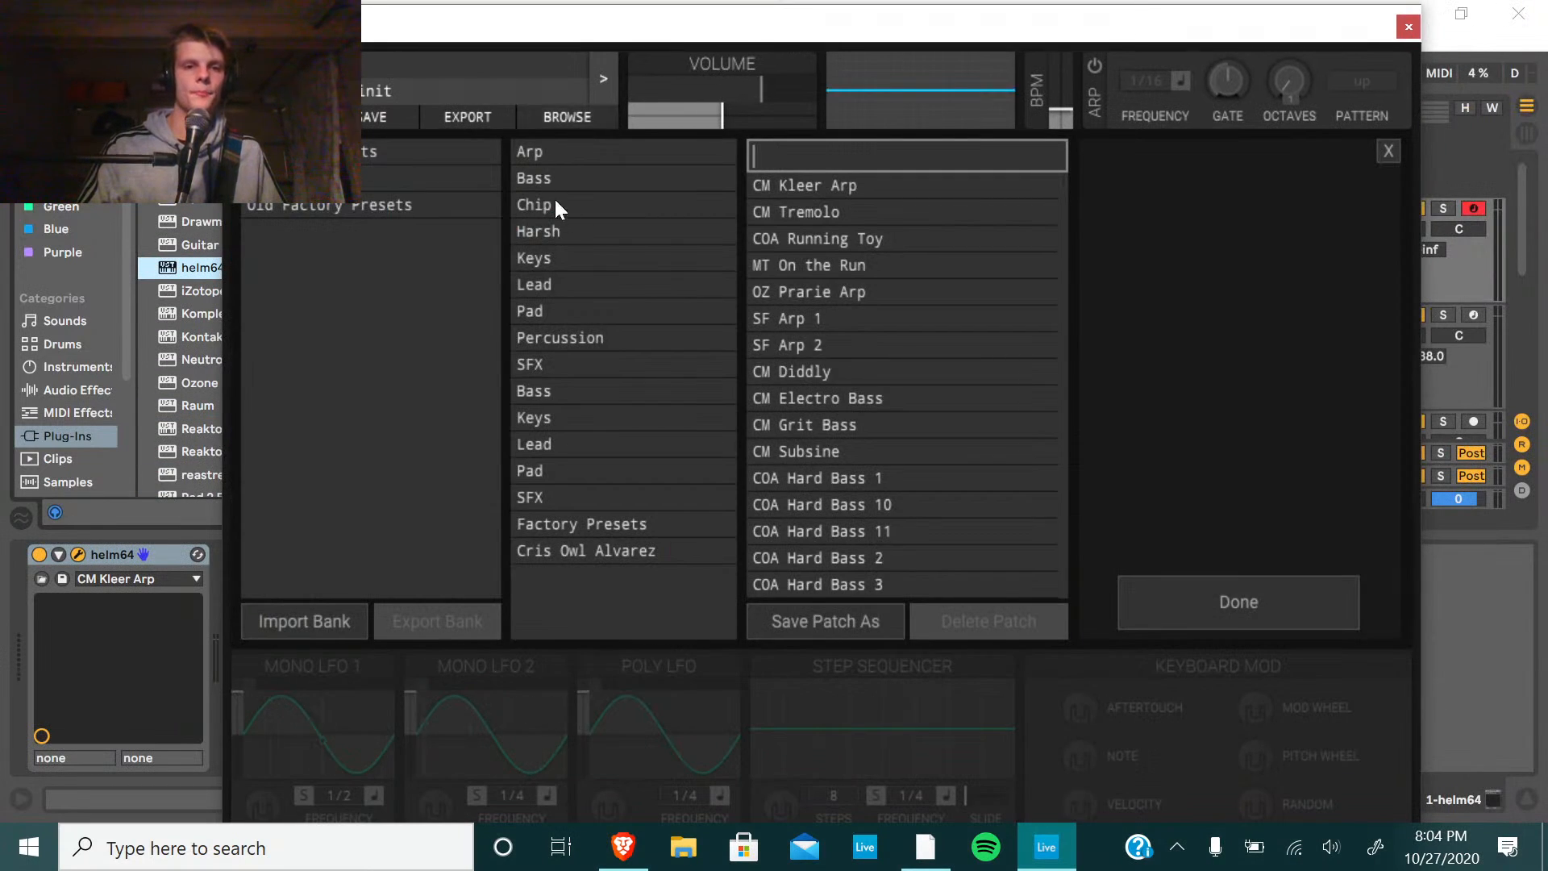
{"action": "left_click", "coordinate": [556, 232]}
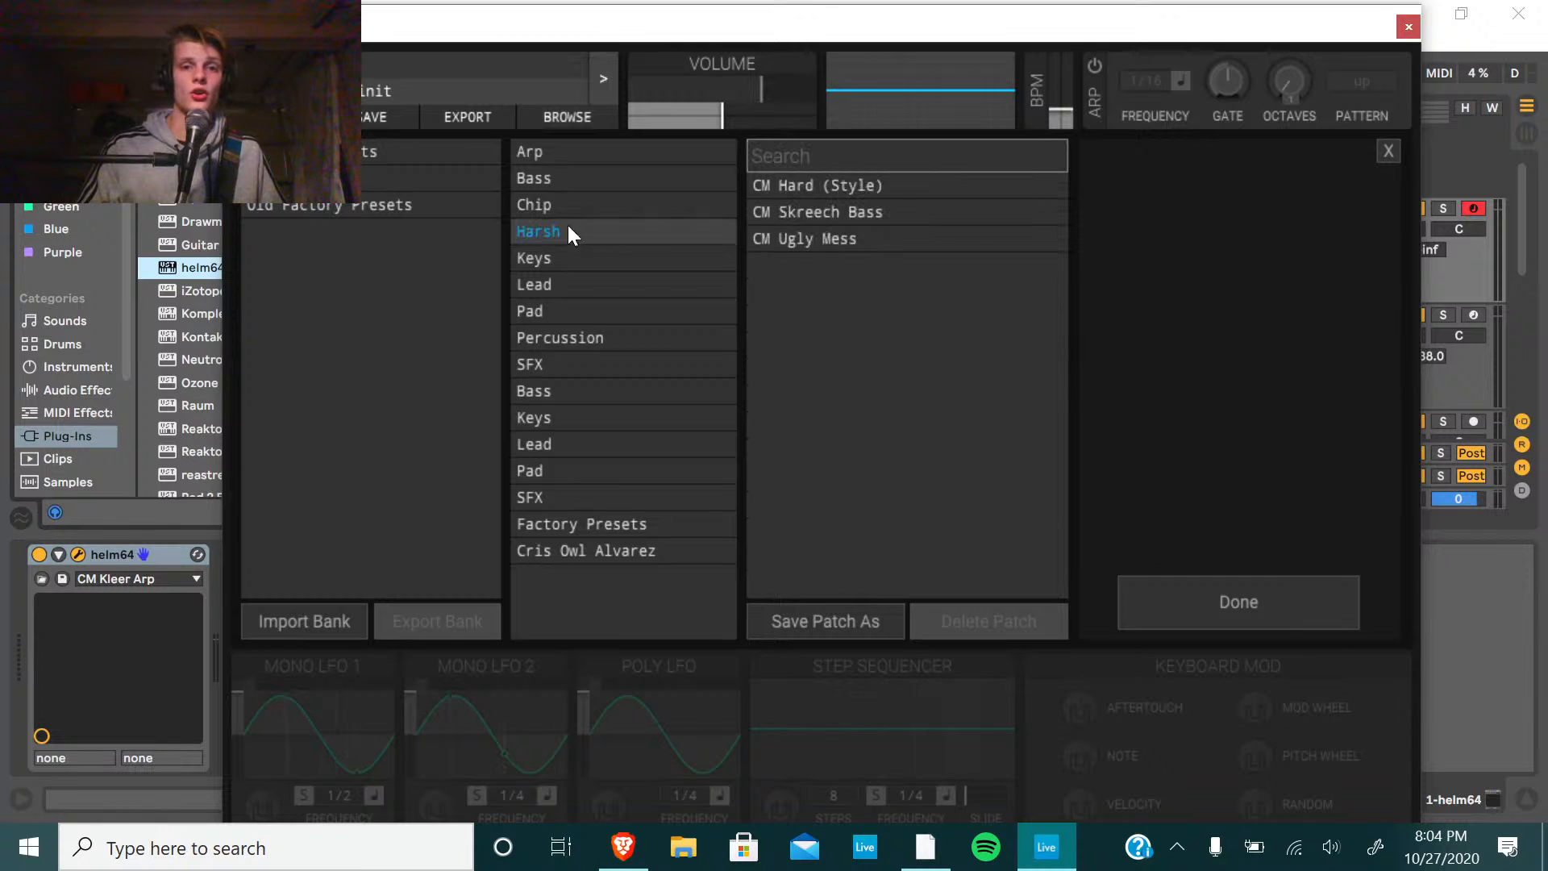
{"action": "left_click", "coordinate": [862, 187]}
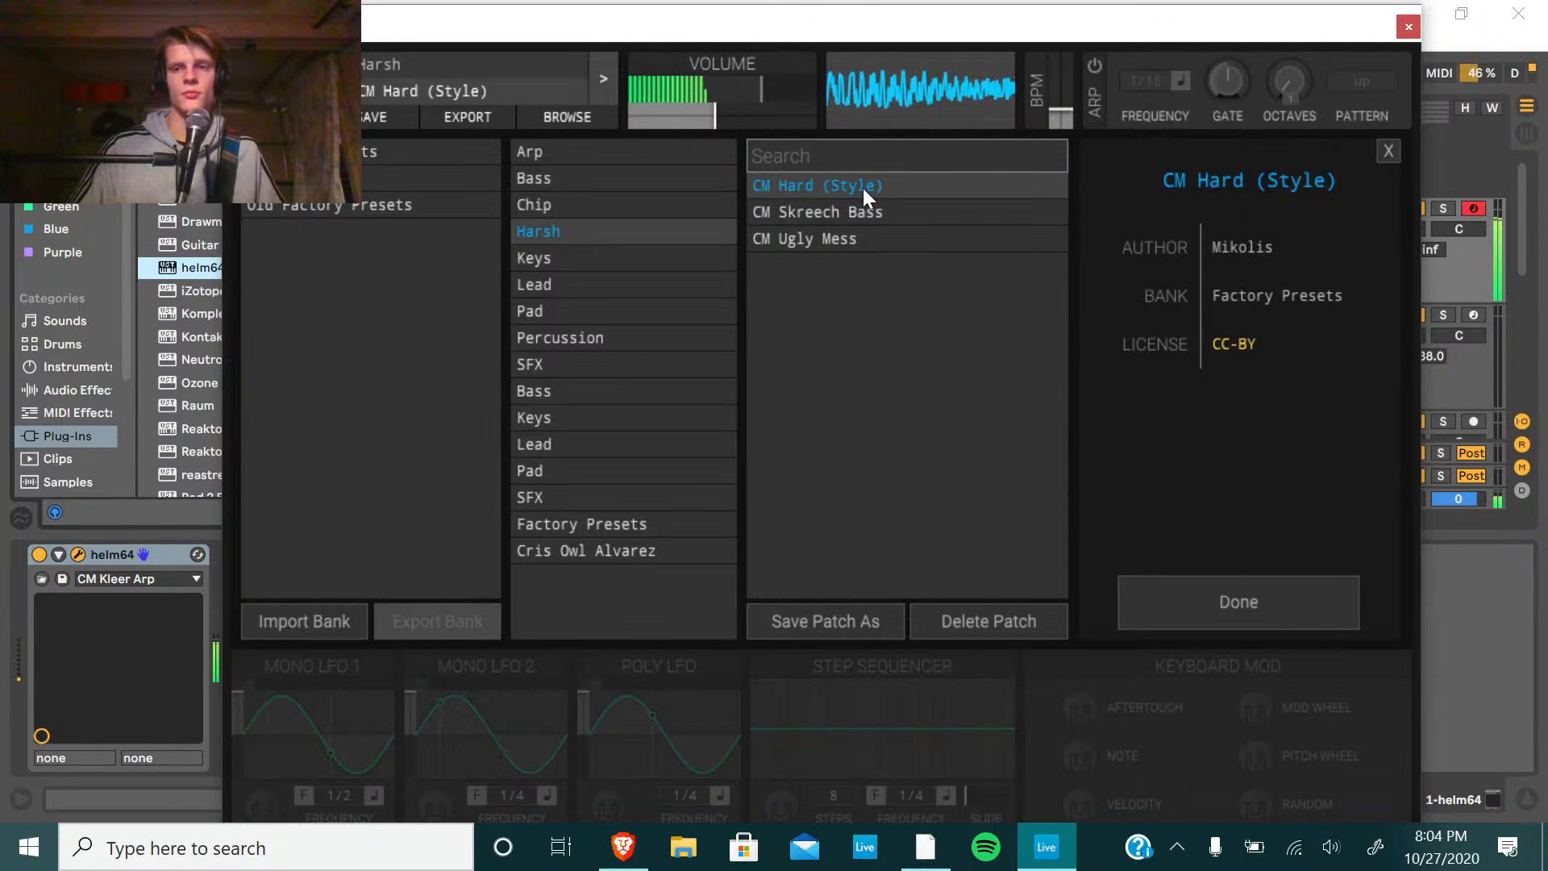
{"action": "left_click", "coordinate": [1264, 617]}
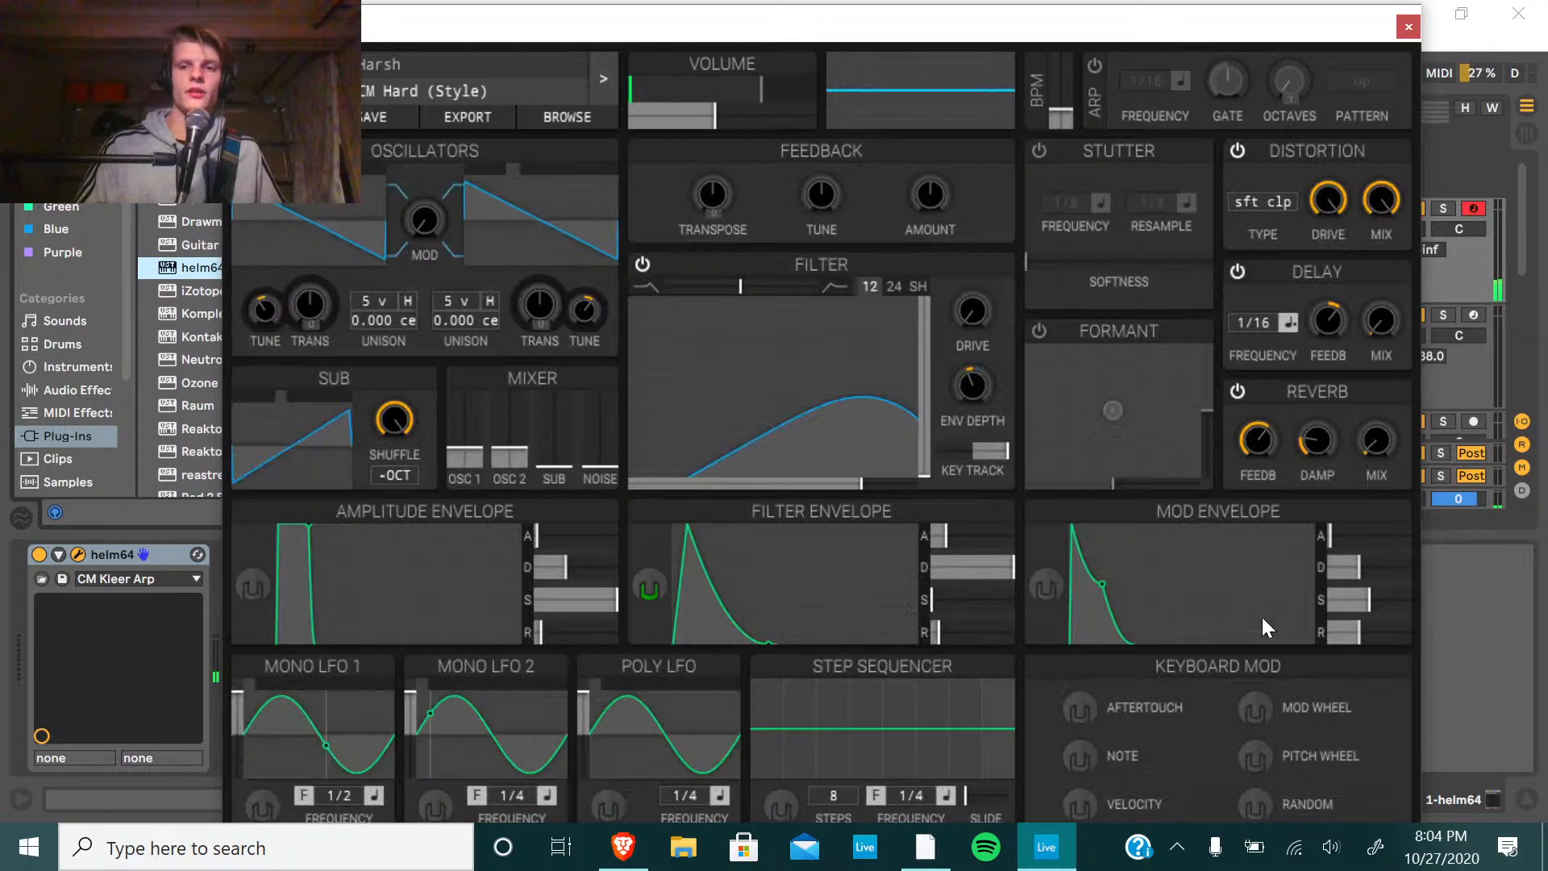
{"action": "left_click", "coordinate": [1409, 29]}
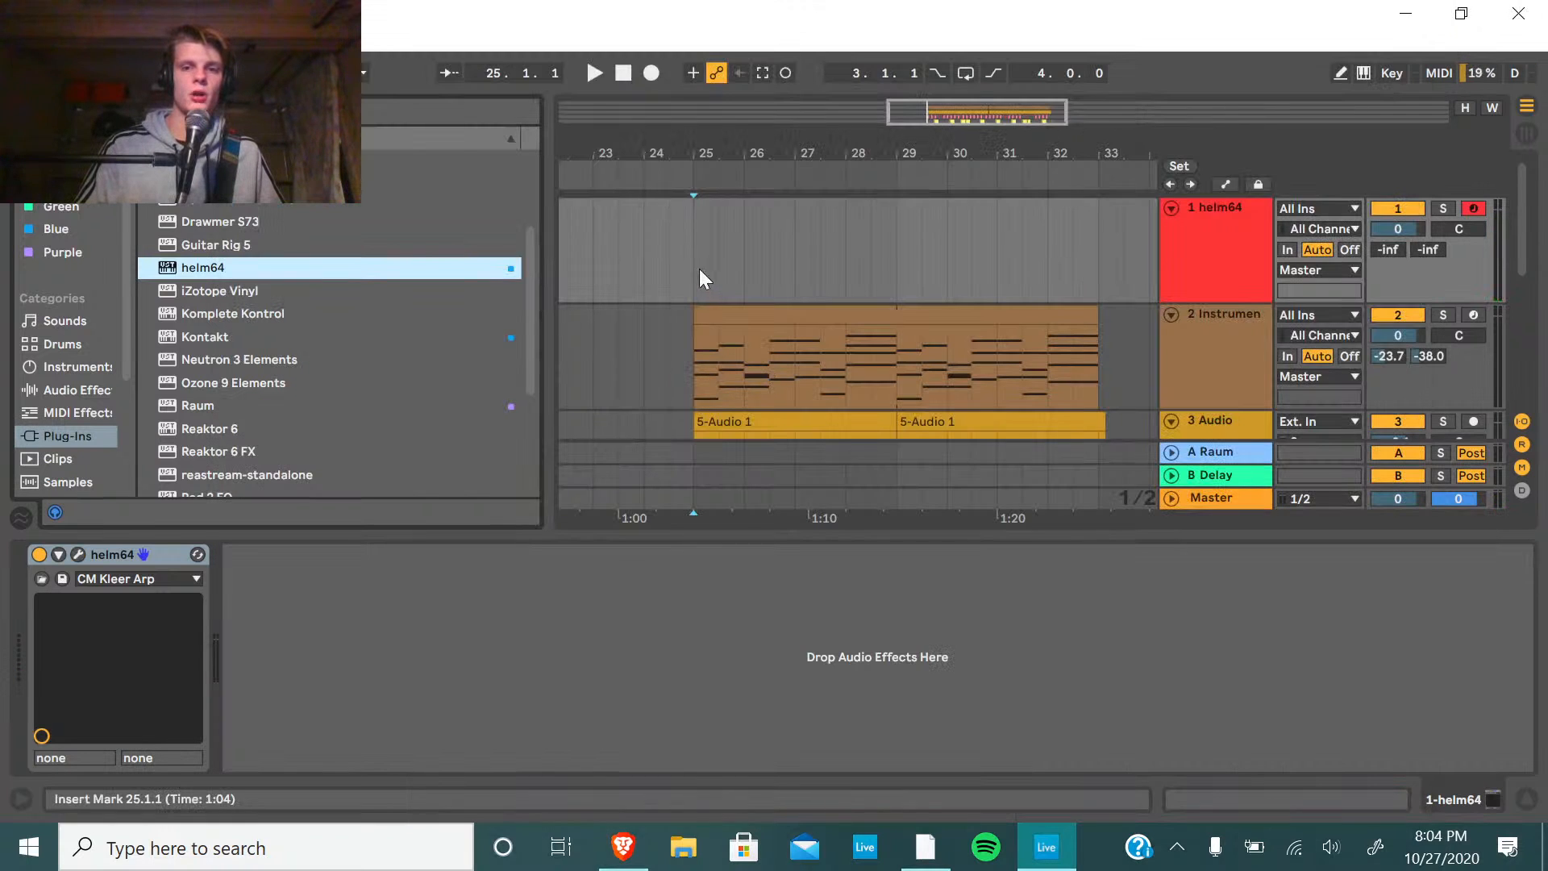
{"action": "left_click", "coordinate": [683, 169]}
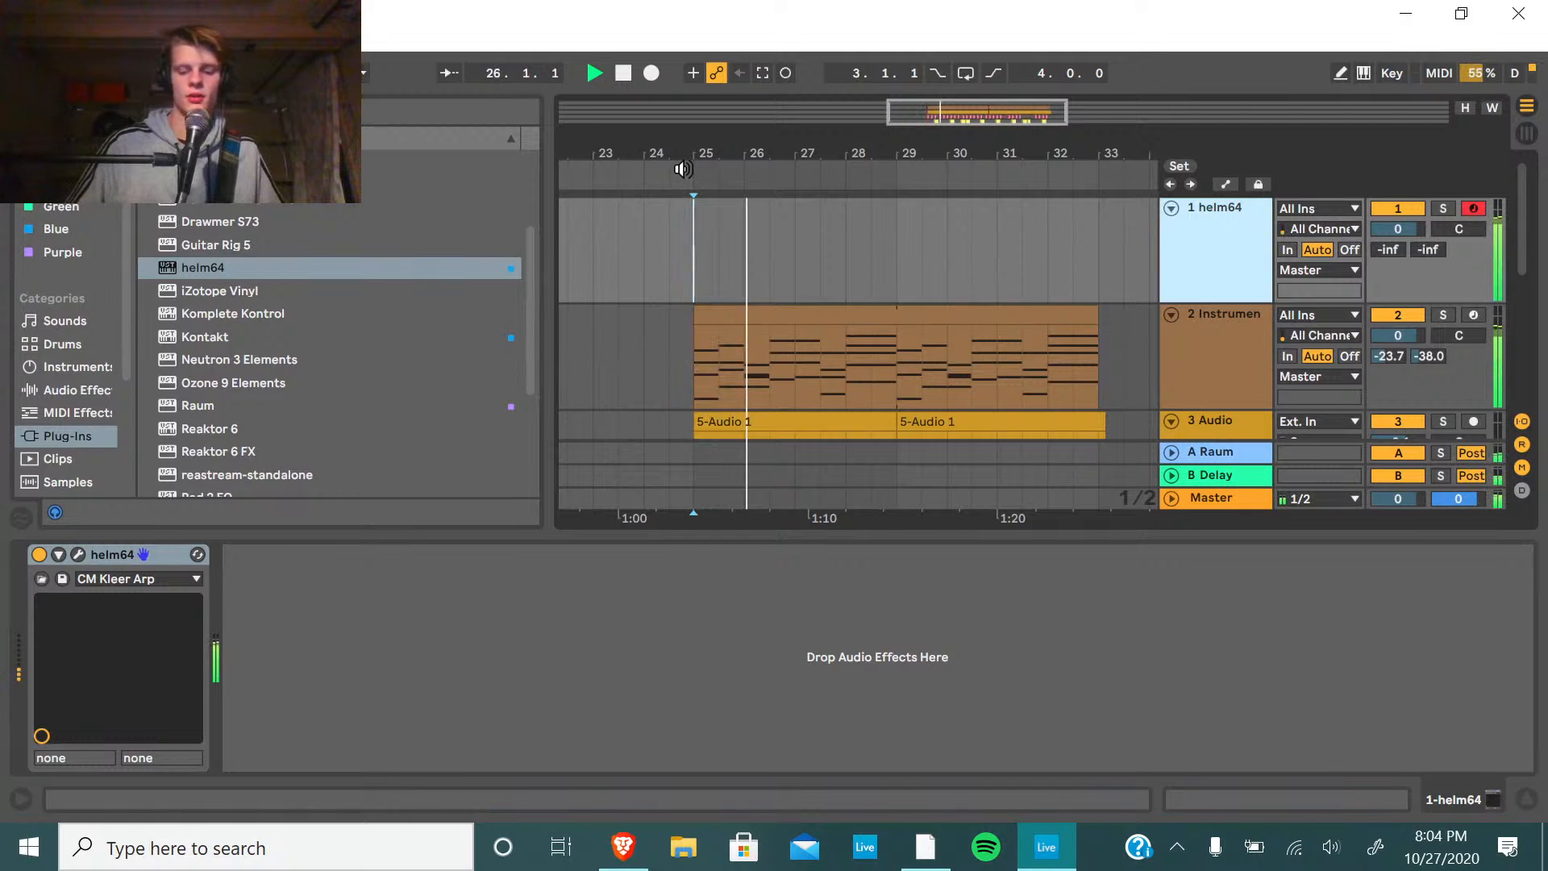
{"action": "key", "text": "space"}
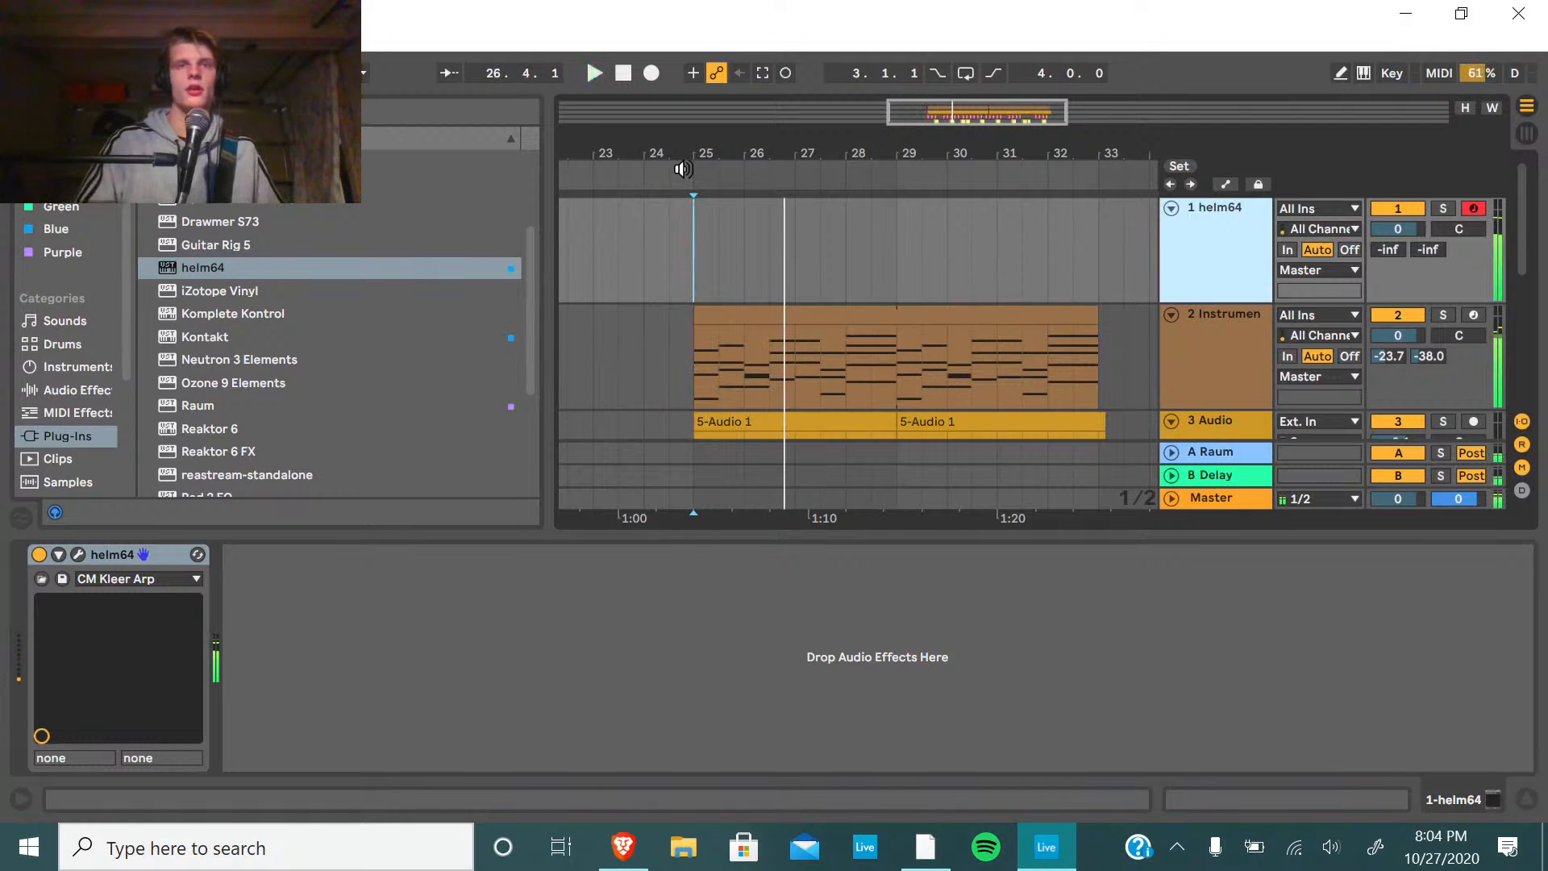
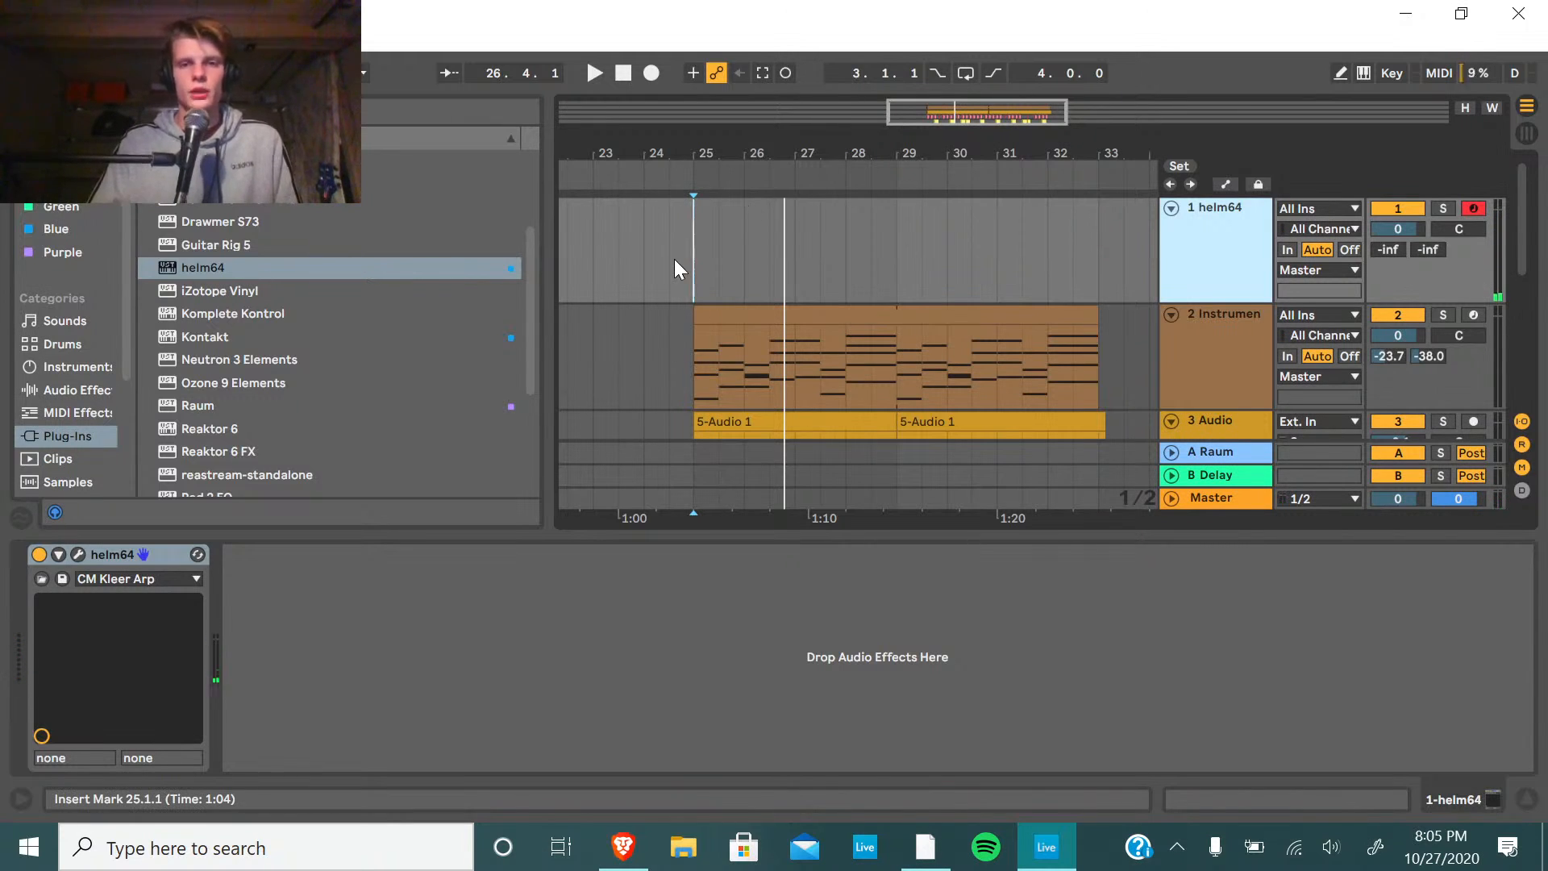
Look through the audio effects and the Note Length presets of the MIDI effects.
{"action": "left_click", "coordinate": [60, 398]}
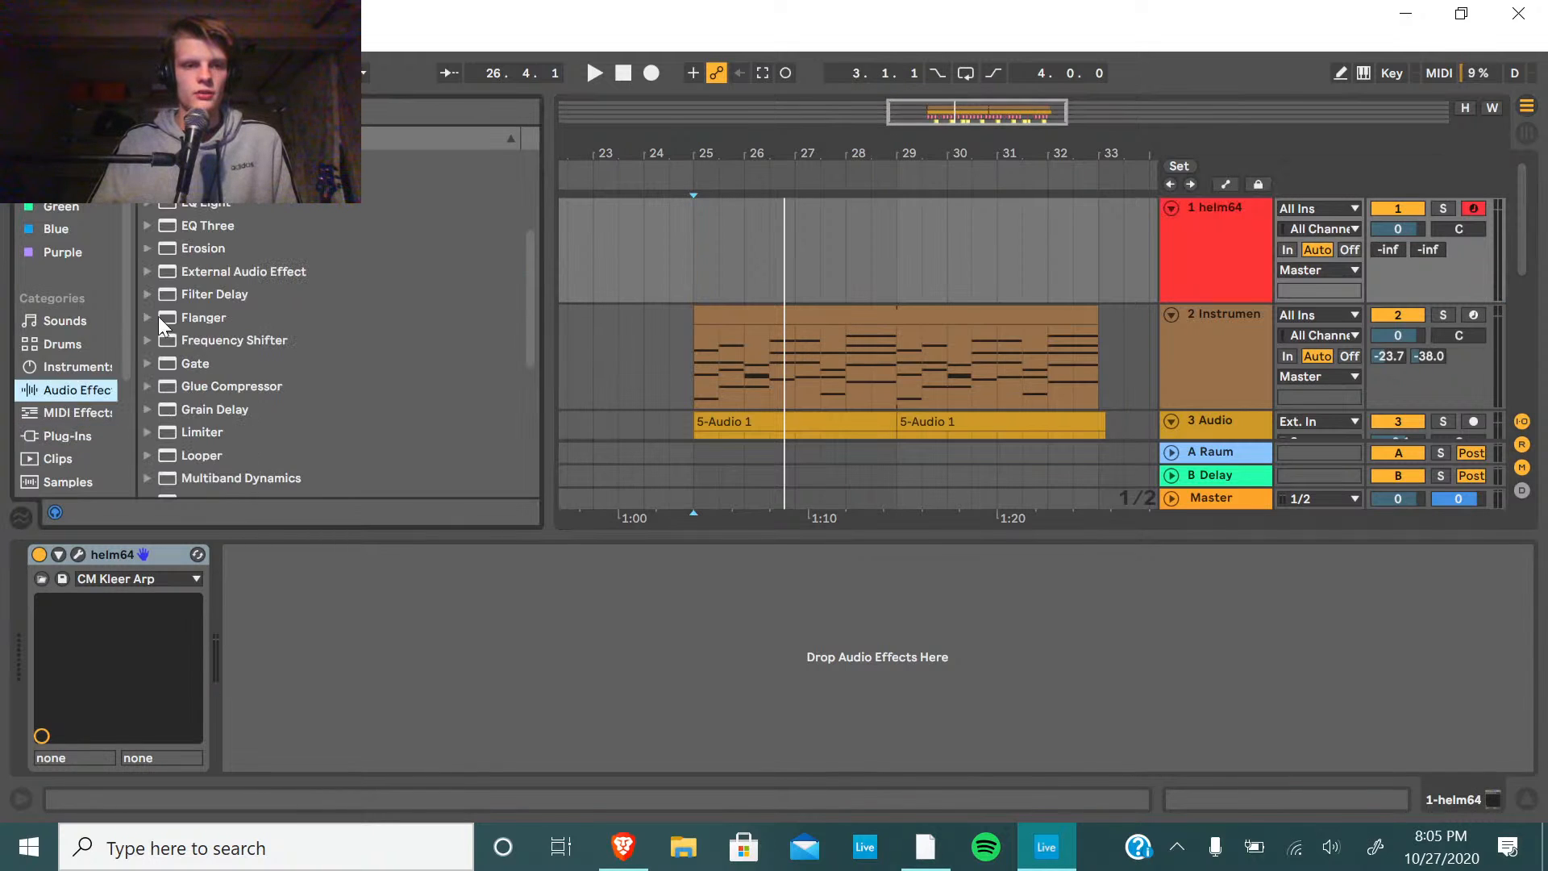
{"action": "left_click", "coordinate": [87, 412]}
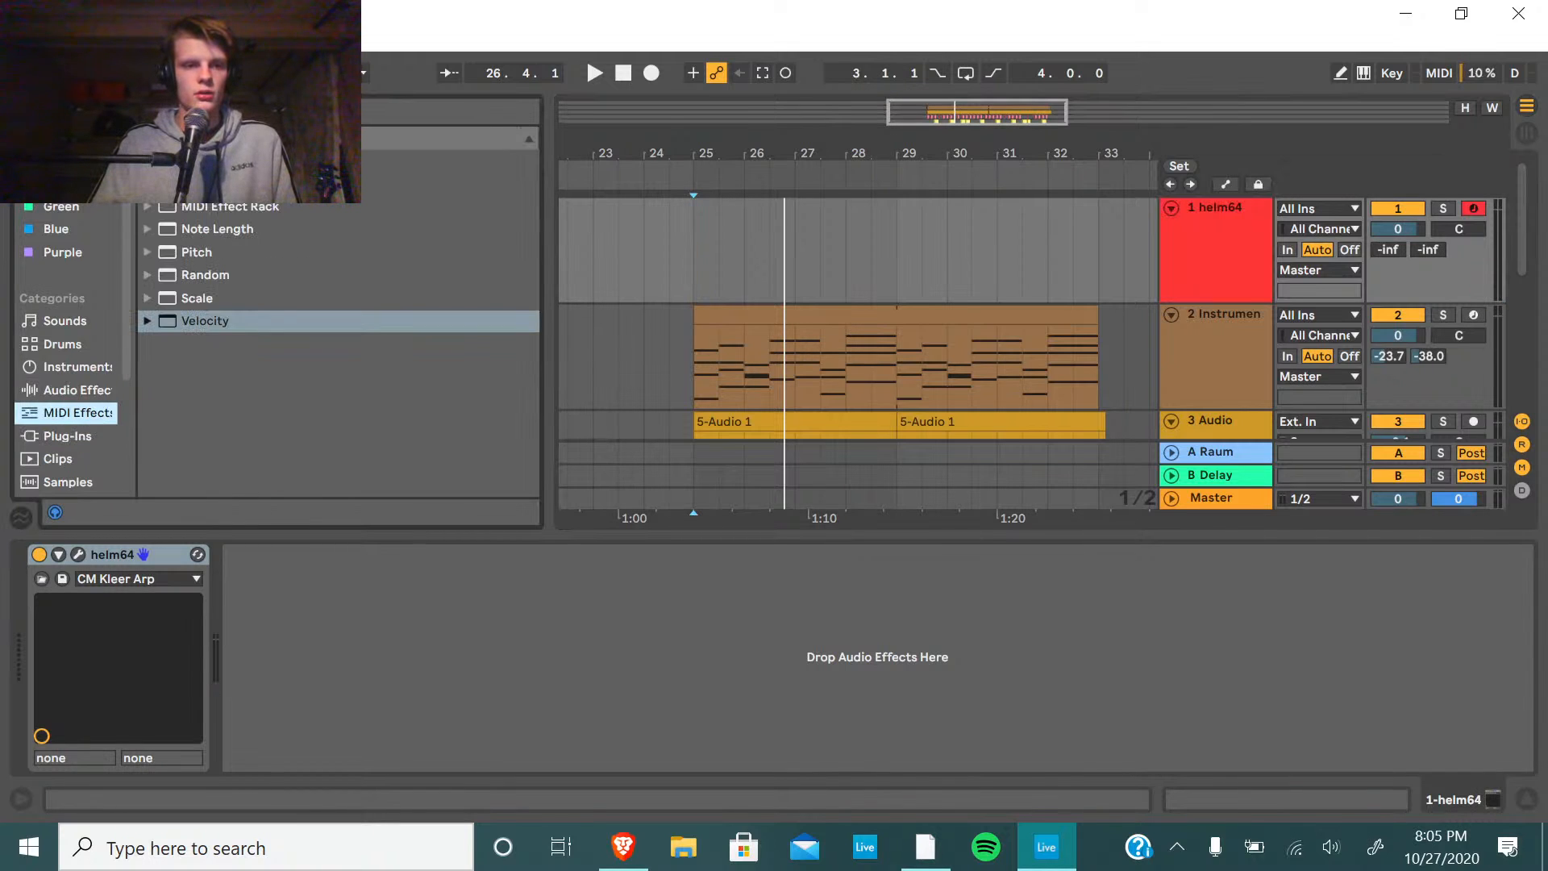
{"action": "left_click", "coordinate": [153, 232]}
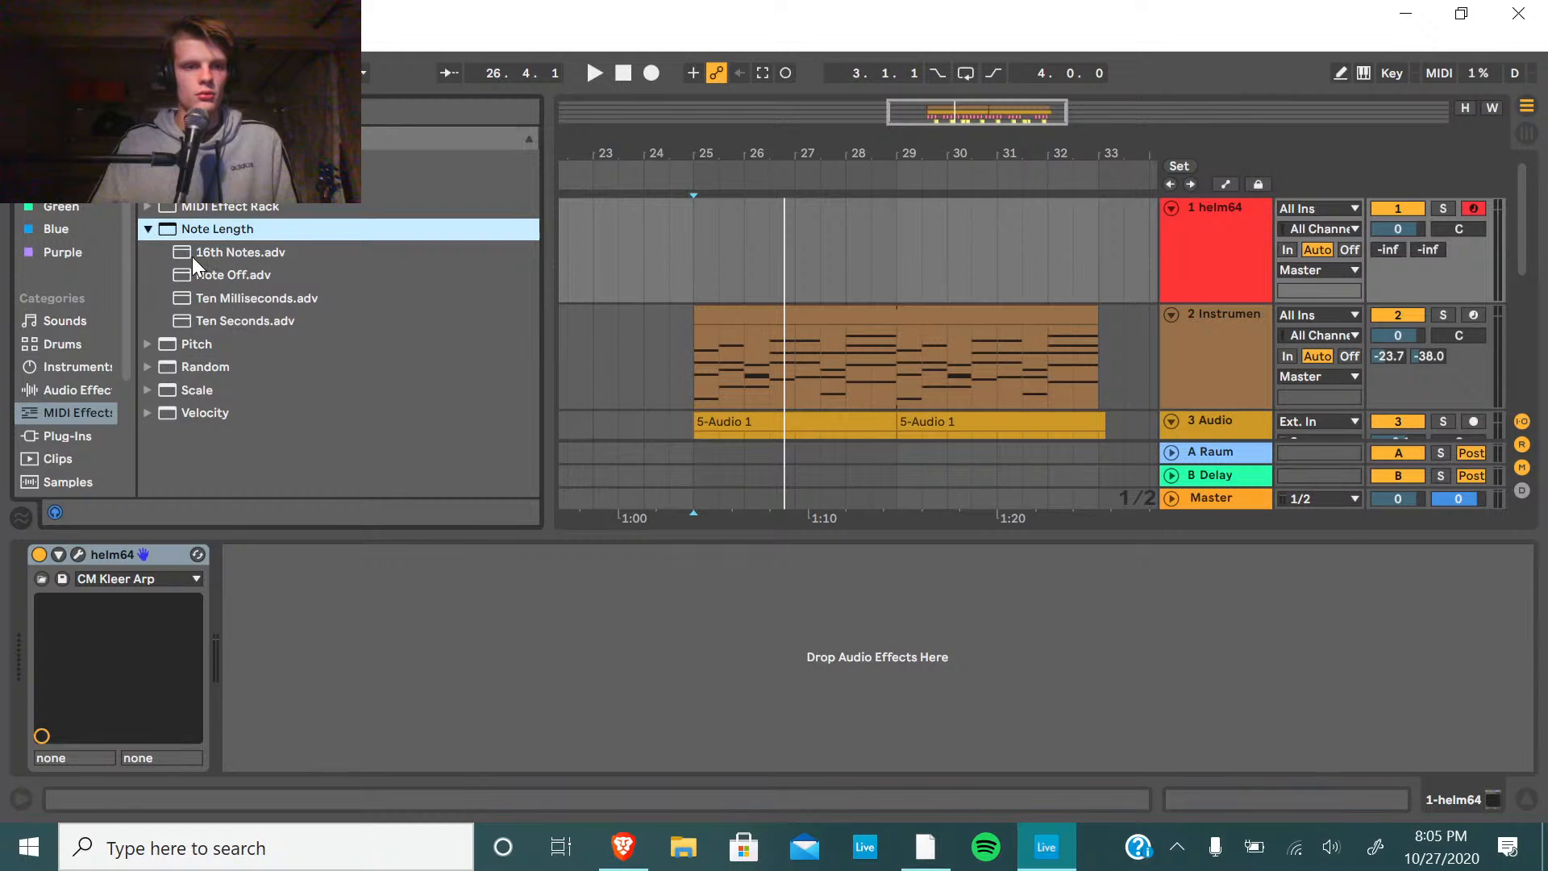
{"action": "left_click", "coordinate": [154, 232]}
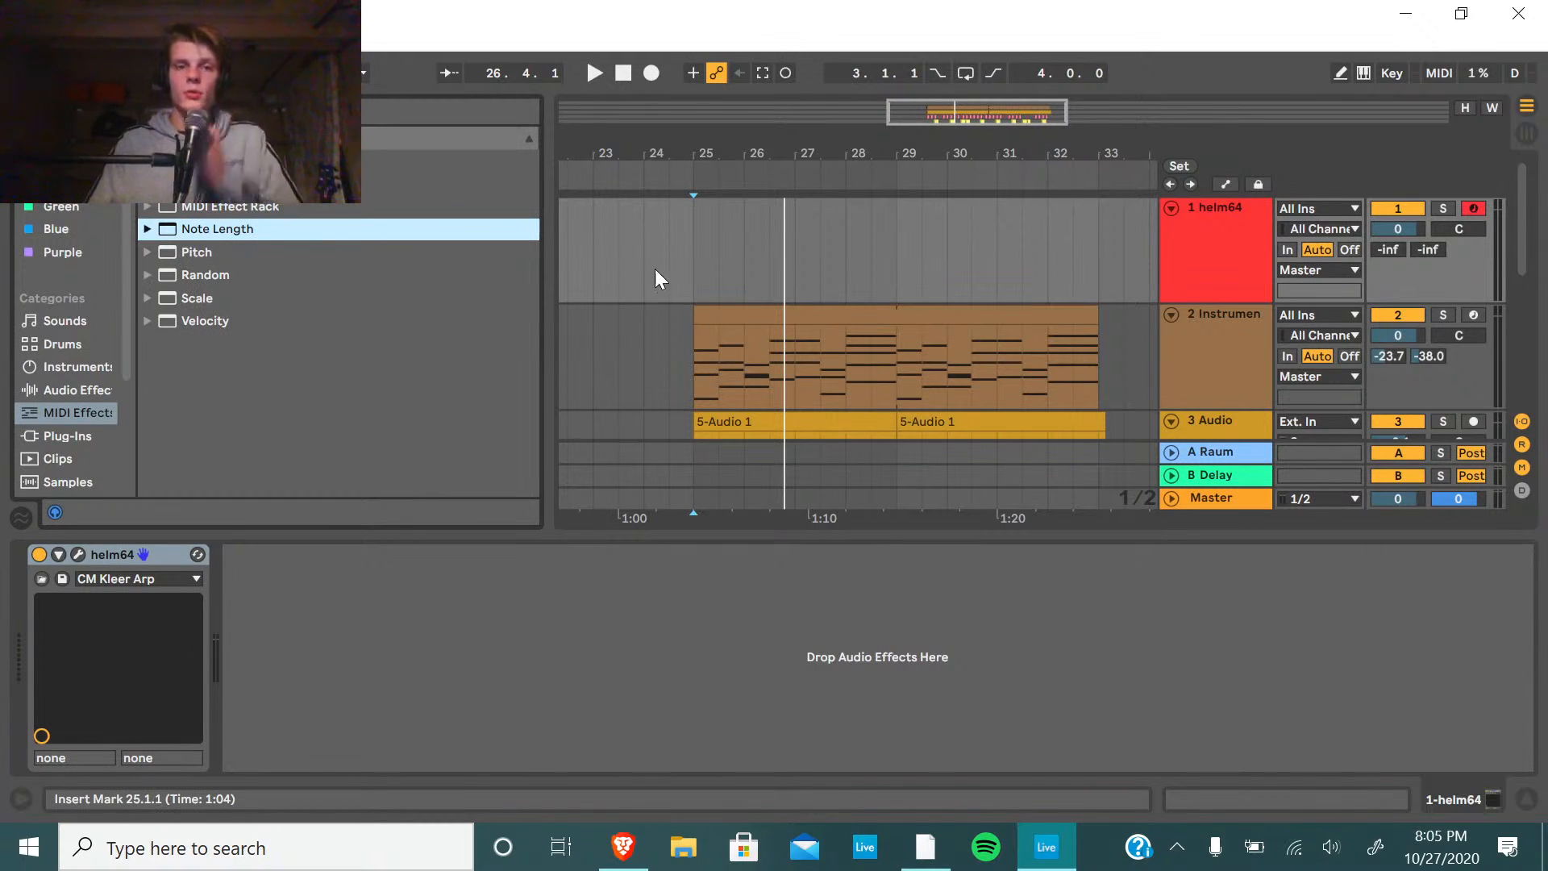
Insert an empty MIDI clip from bar 24 to bar 29 on the helm64 track.
{"action": "left_click_drag", "start_coordinate": [669, 271], "coordinate": [846, 267]}
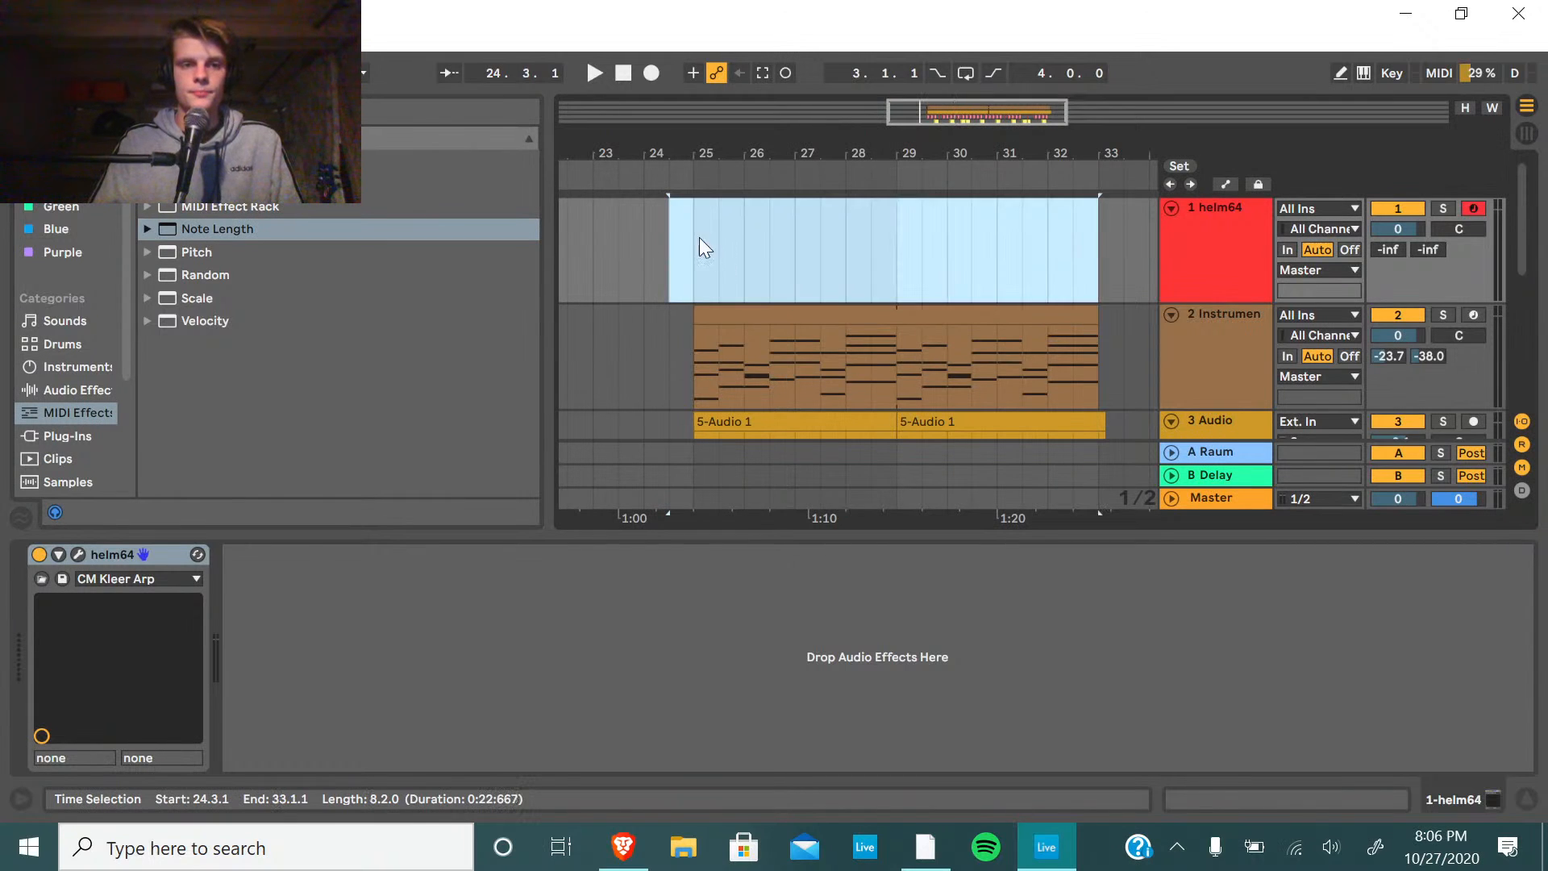
{"action": "left_click_drag", "start_coordinate": [645, 242], "coordinate": [1096, 242]}
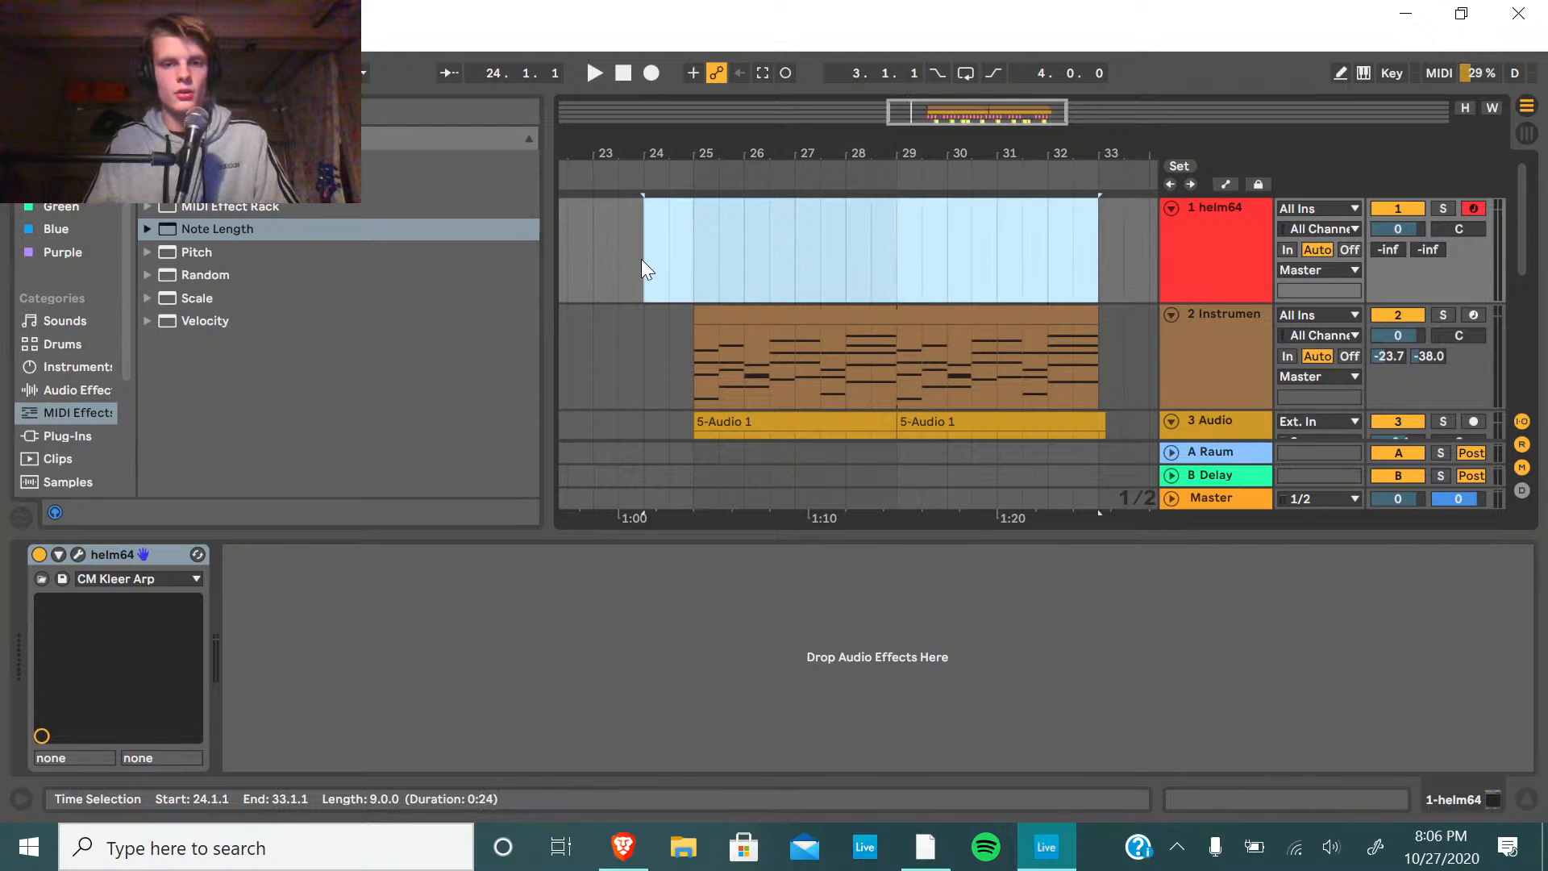
{"action": "left_click", "coordinate": [1087, 269], "text": "shift"}
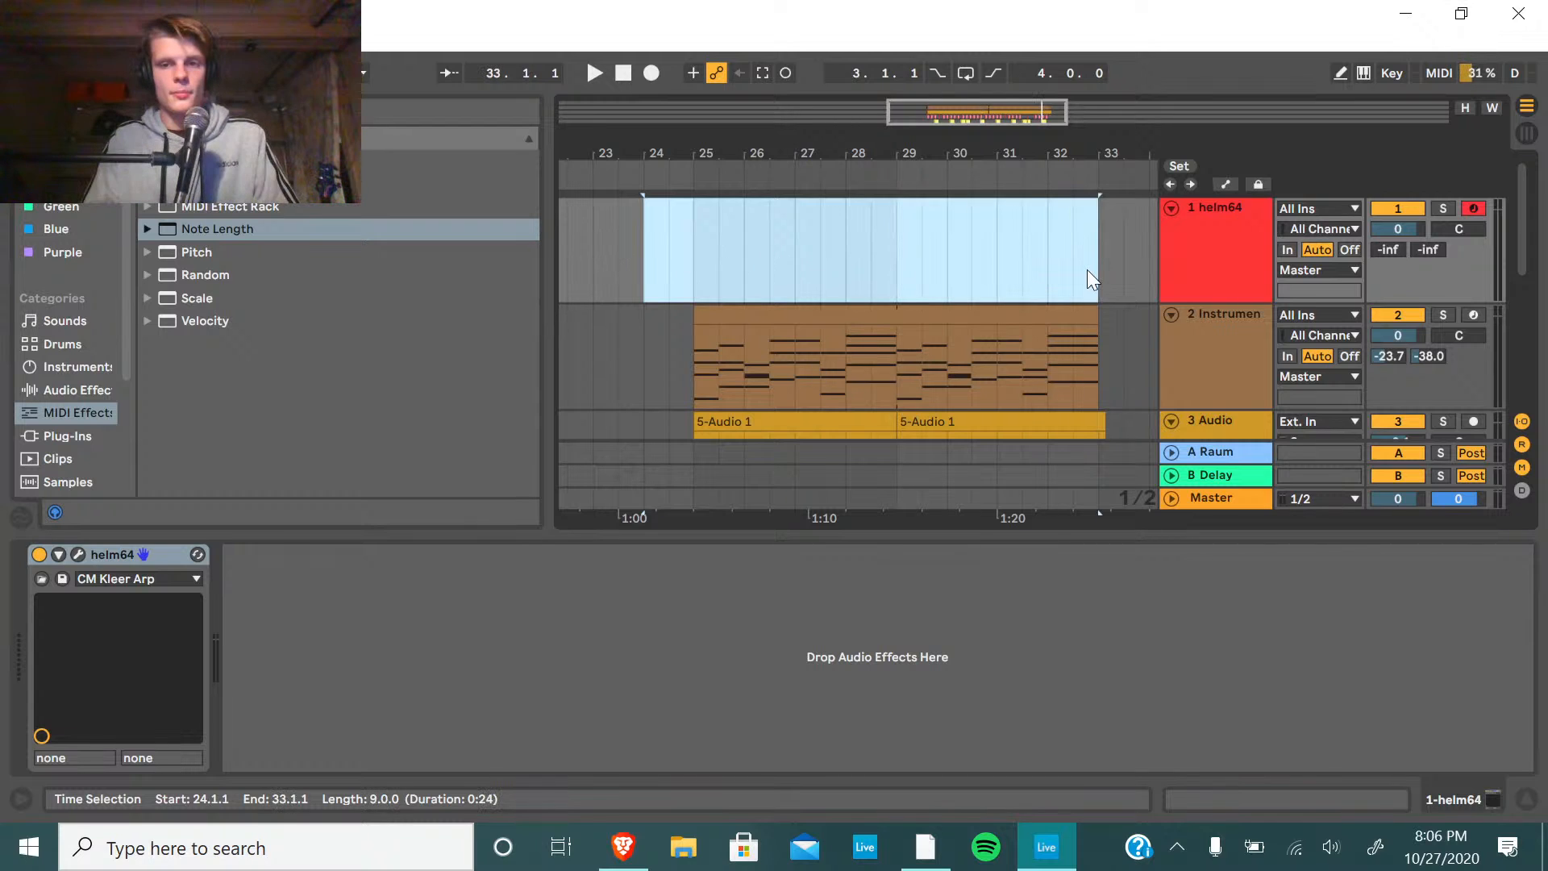
{"action": "left_click_drag", "start_coordinate": [1087, 269], "coordinate": [895, 399]}
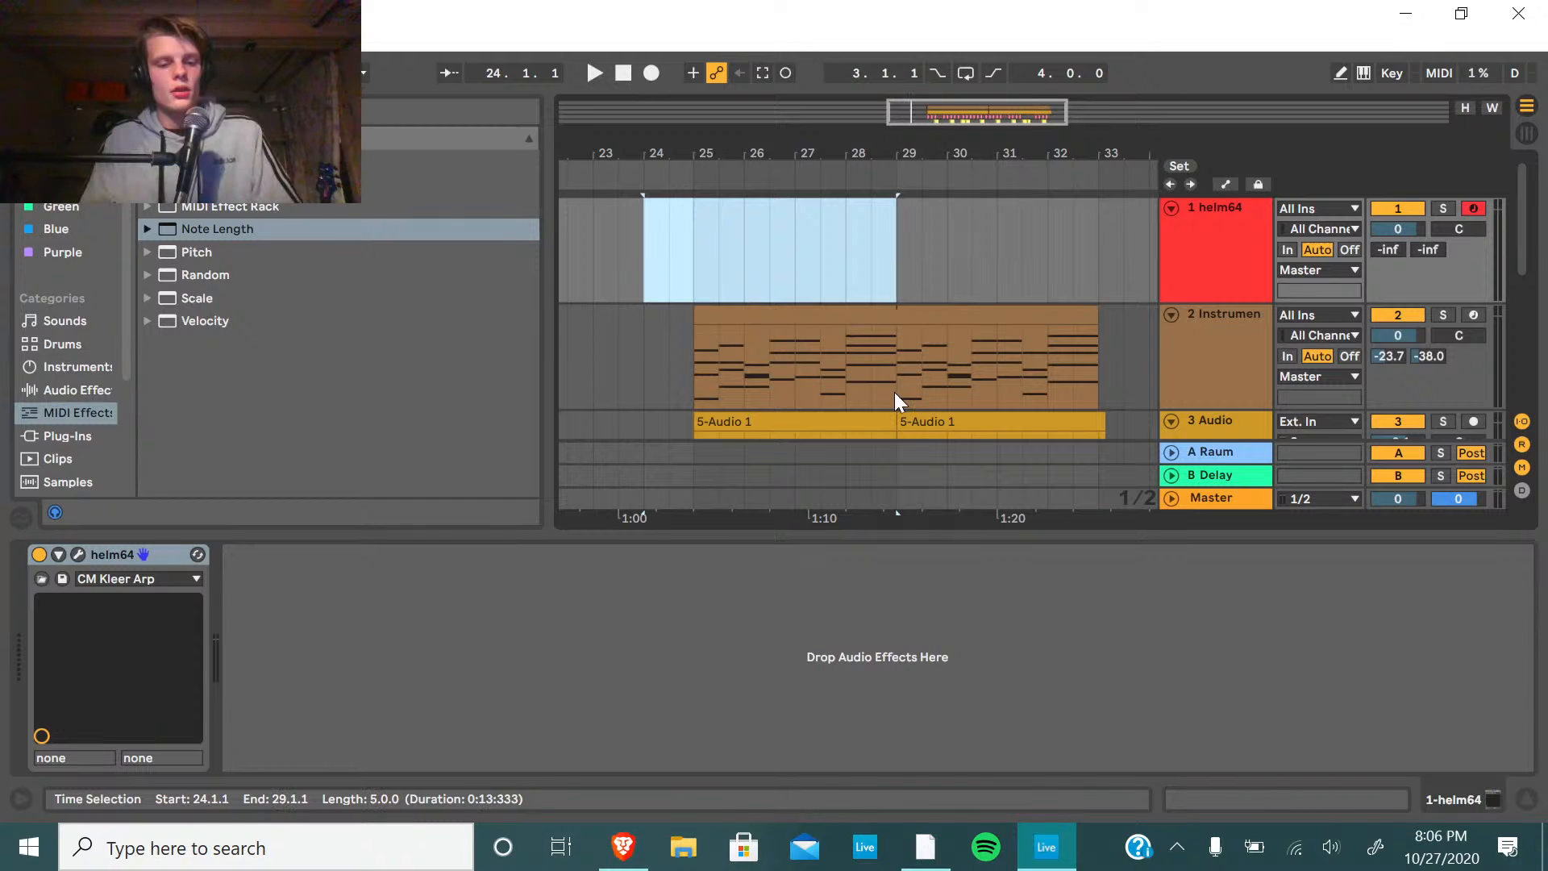
{"action": "key", "text": "ctrl+shift+m"}
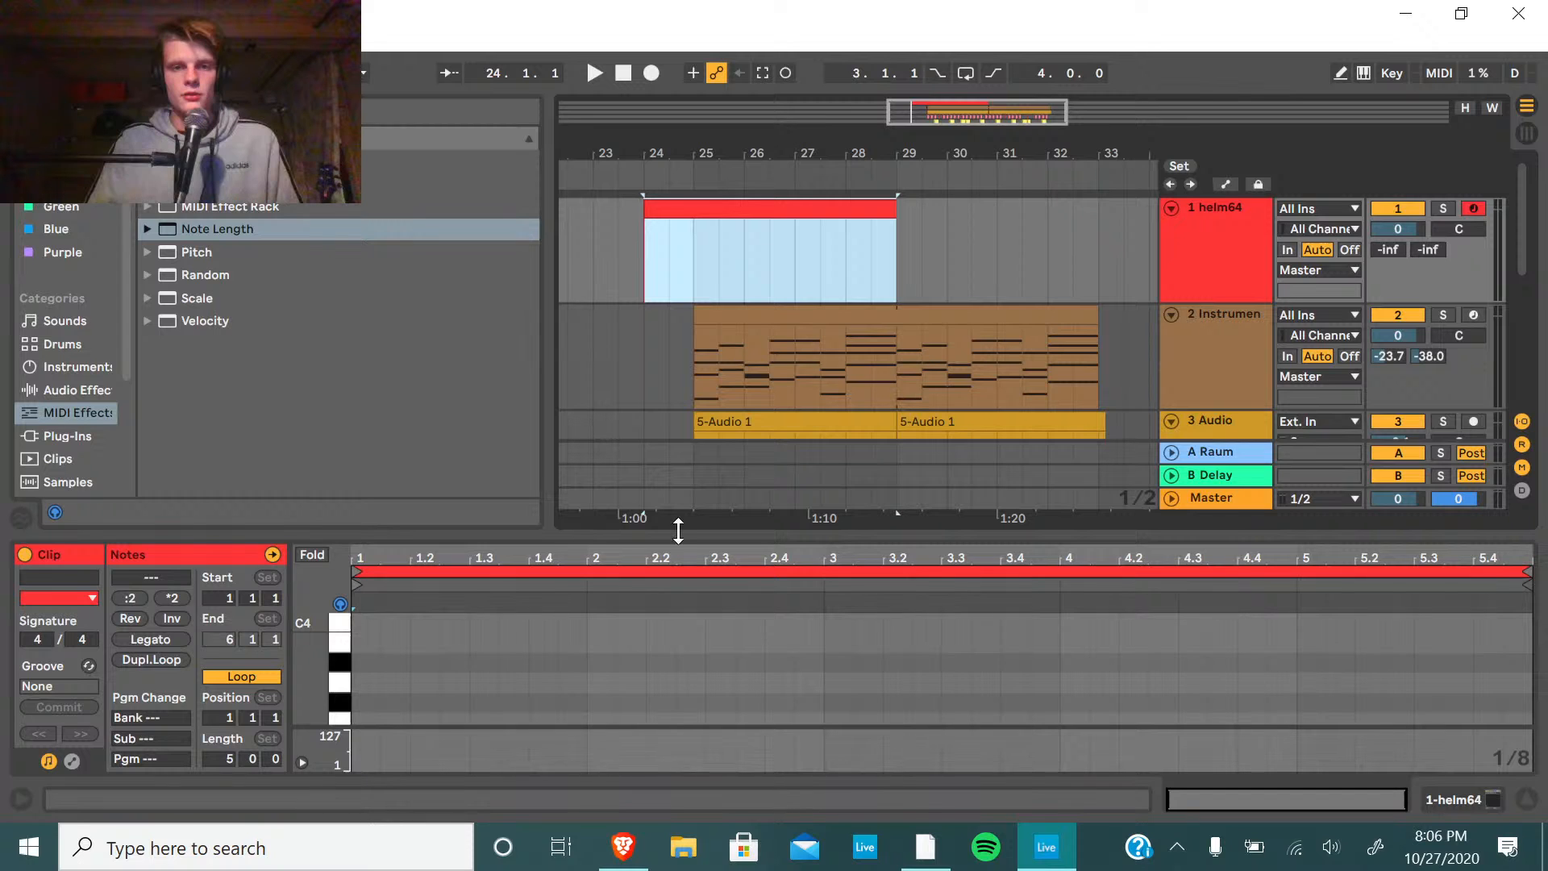
Enlarge the clip's note editor to full height and add a one-beat E4 note at 1.2.
{"action": "left_click_drag", "start_coordinate": [678, 530], "coordinate": [678, 195]}
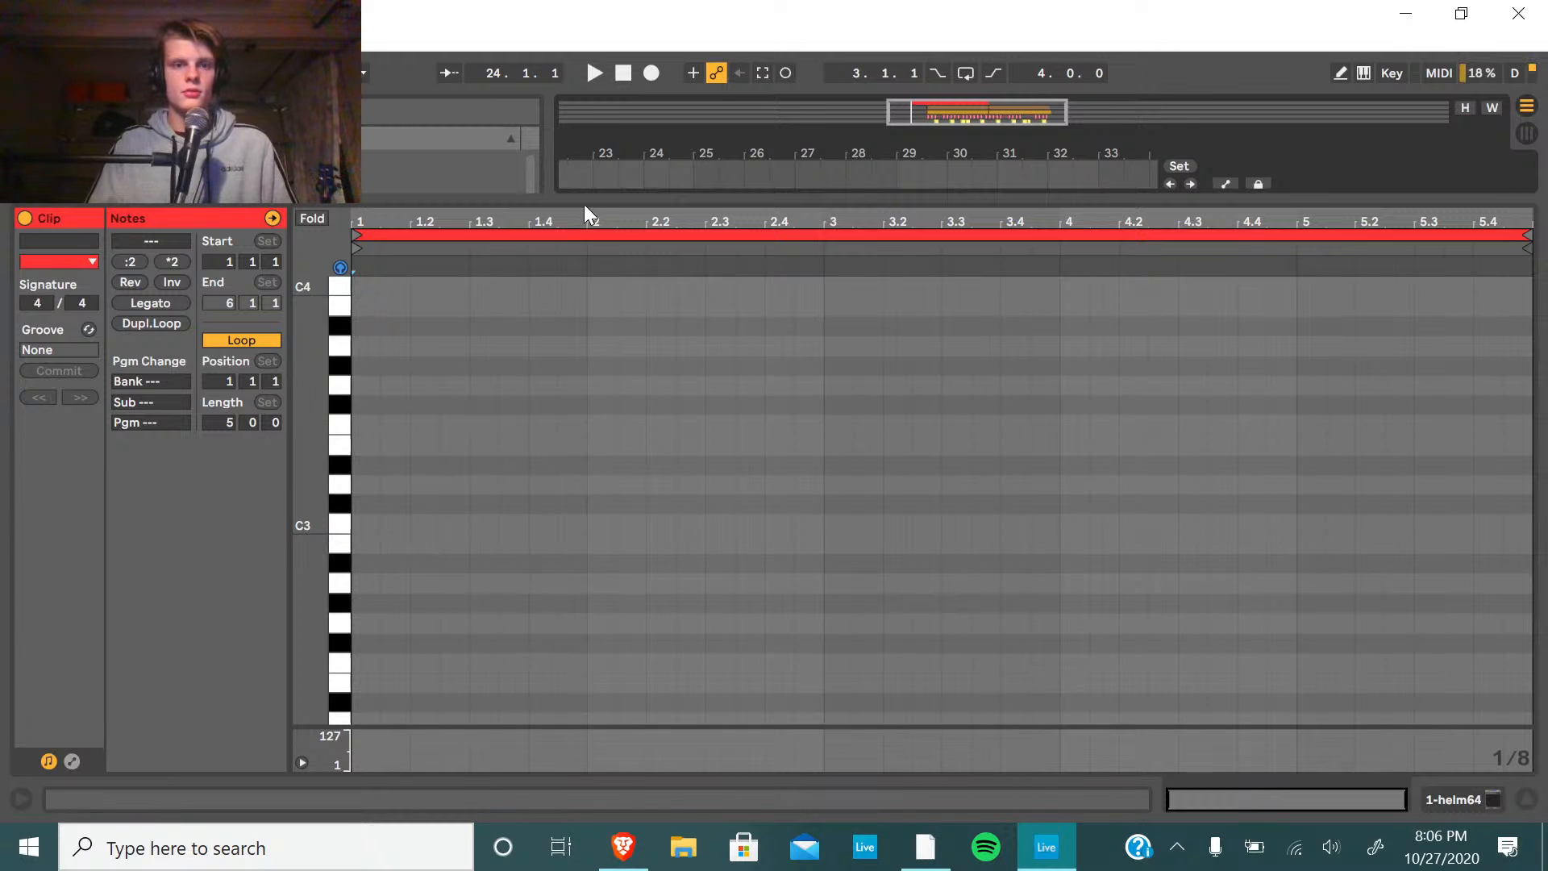
{"action": "left_click_drag", "start_coordinate": [584, 205], "coordinate": [584, 101]}
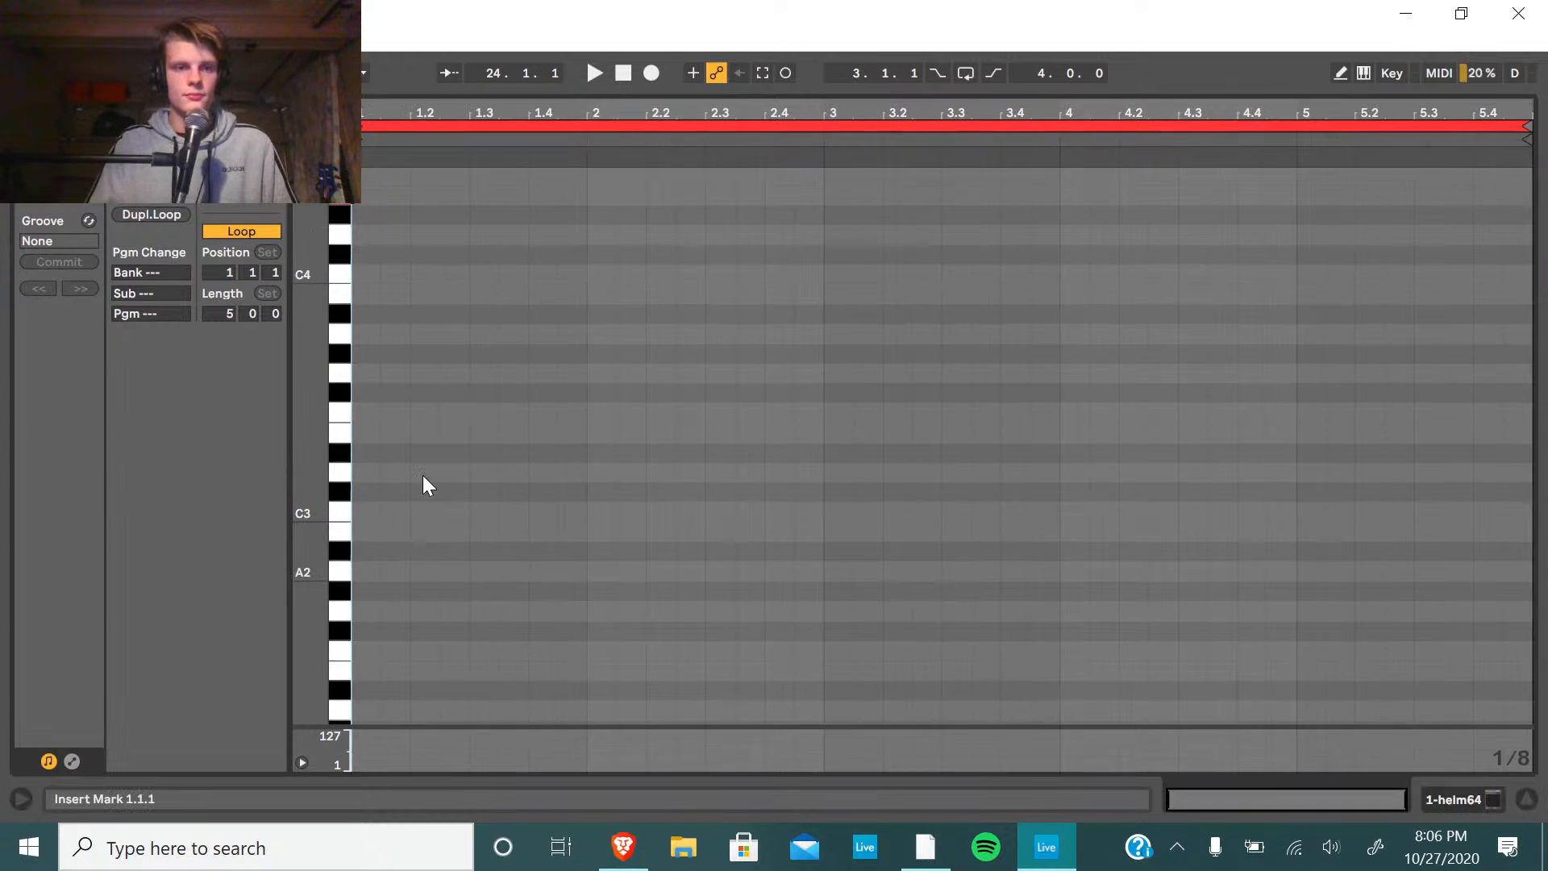
{"action": "scroll", "coordinate": [423, 475], "scroll_direction": "up", "scroll_amount": 5}
{"action": "double_click", "coordinate": [363, 318]}
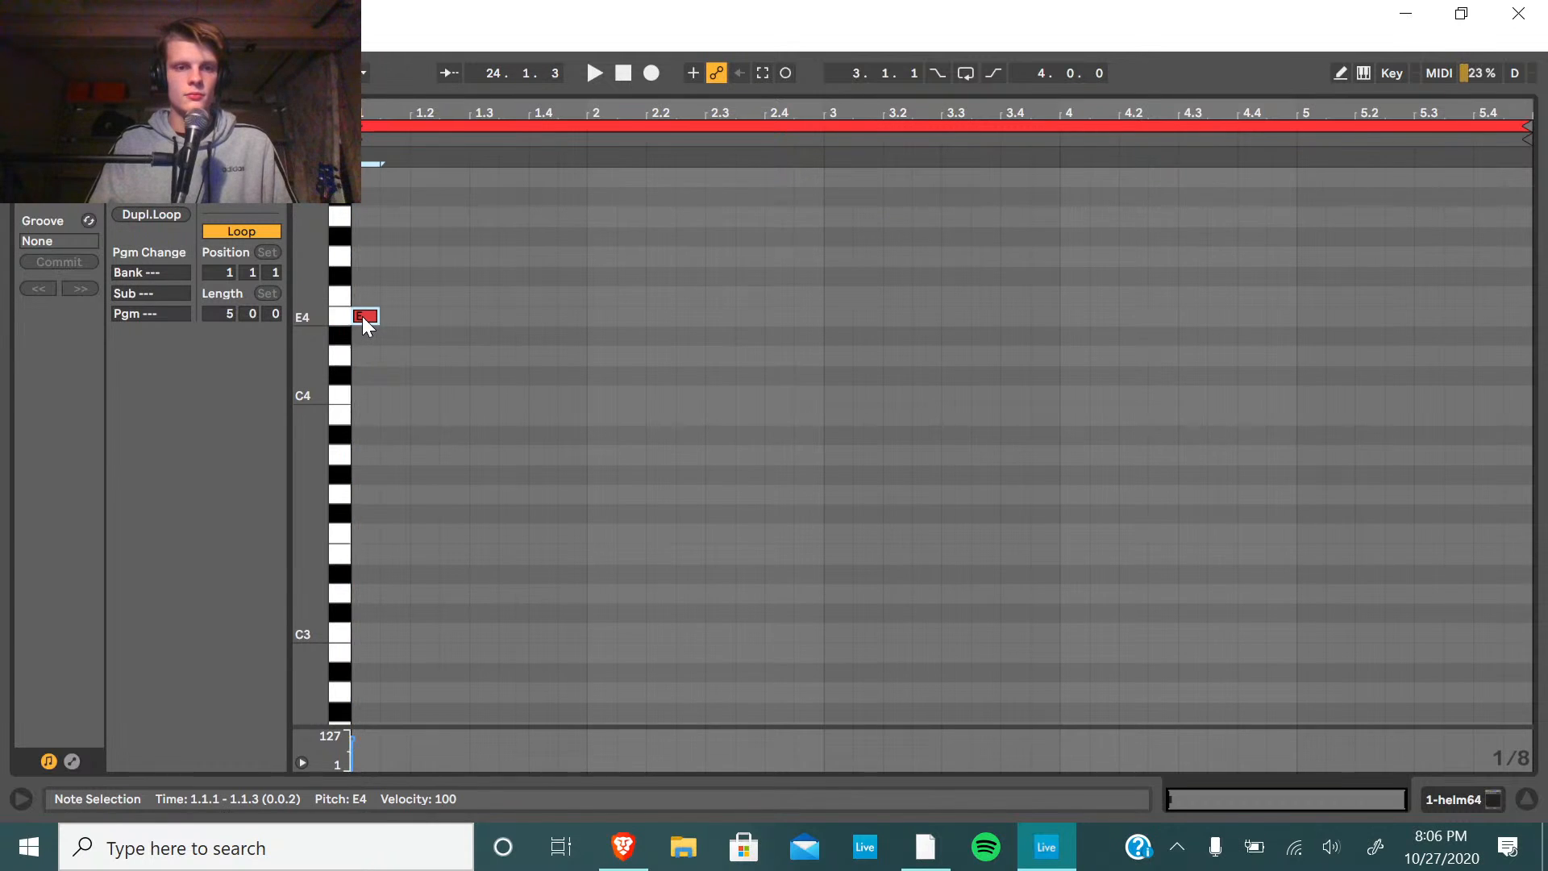
{"action": "left_click_drag", "start_coordinate": [363, 317], "coordinate": [465, 314]}
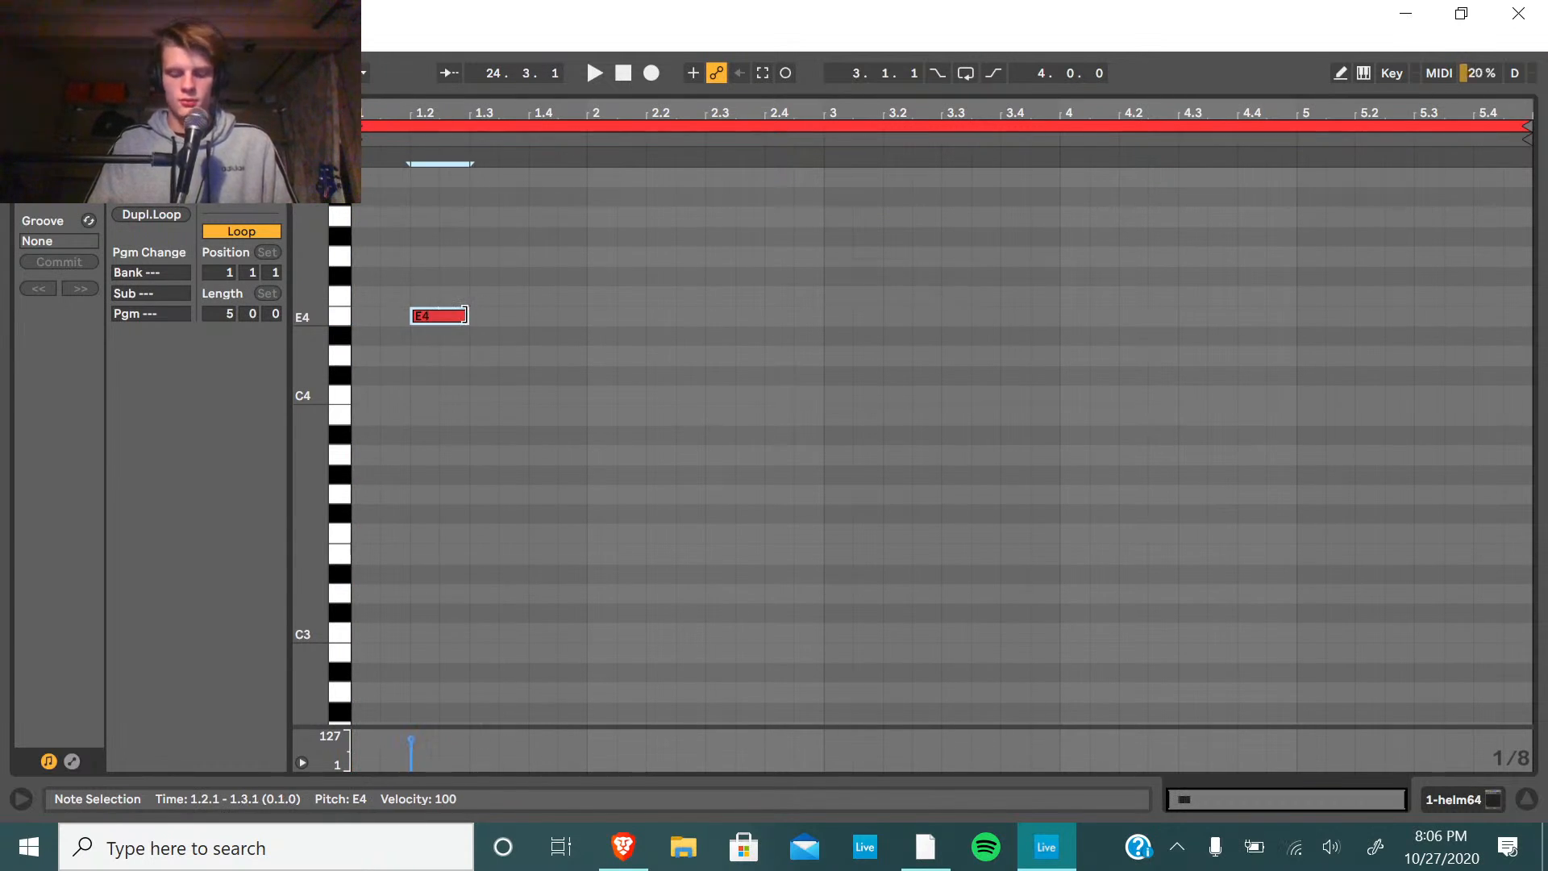
Add one-beat notes F#4 at 1.3 and G4 at 1.4, and a two-beat C5 note at the start of bar 2.
{"action": "double_click", "coordinate": [477, 274]}
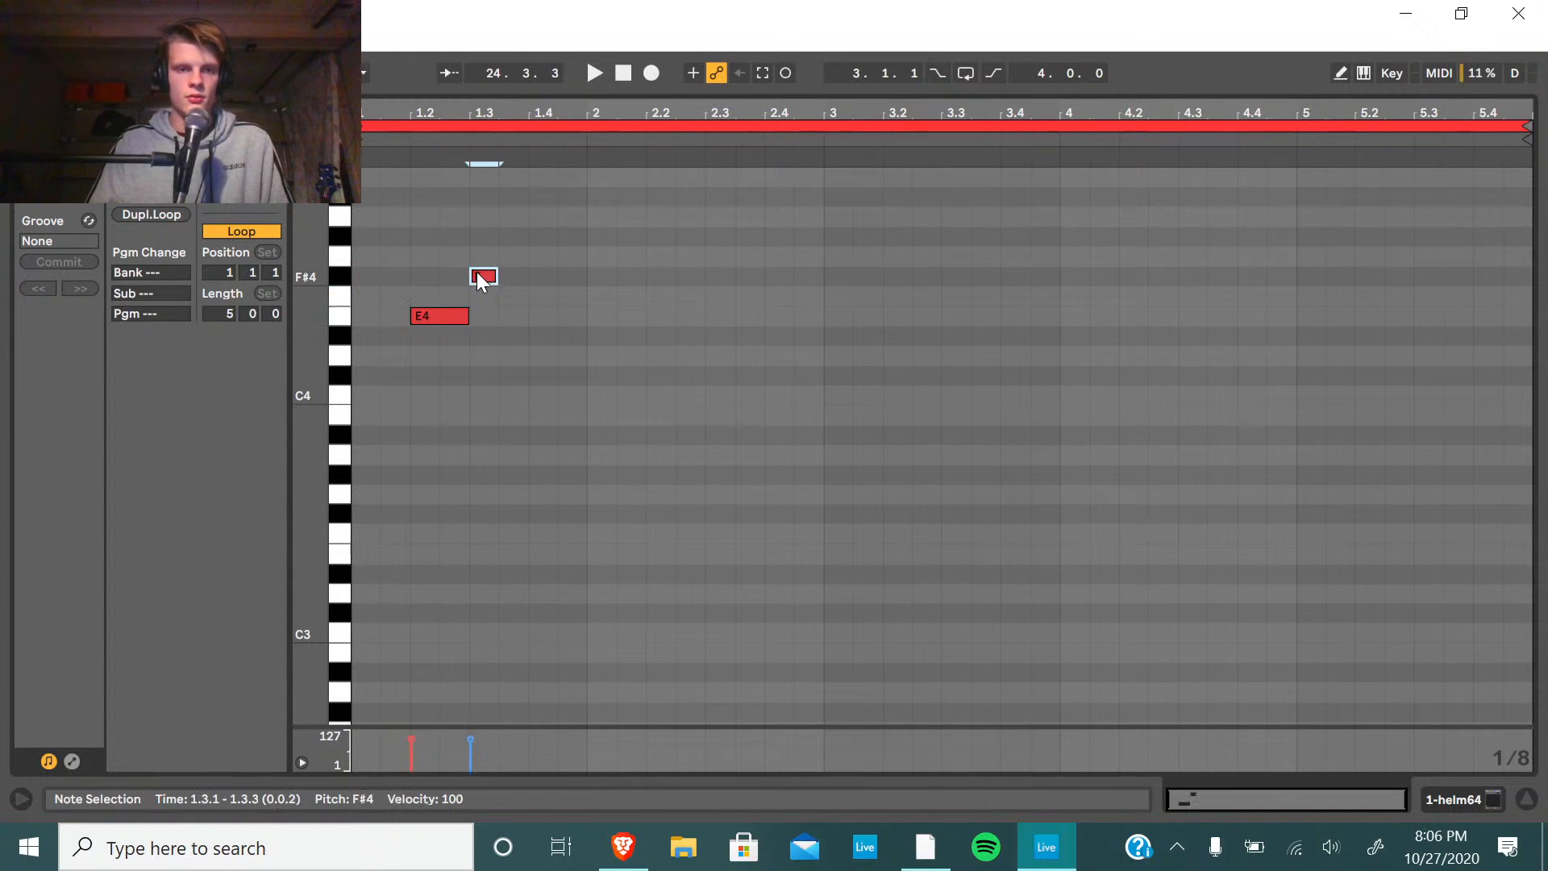
{"action": "left_click_drag", "start_coordinate": [496, 276], "coordinate": [525, 274]}
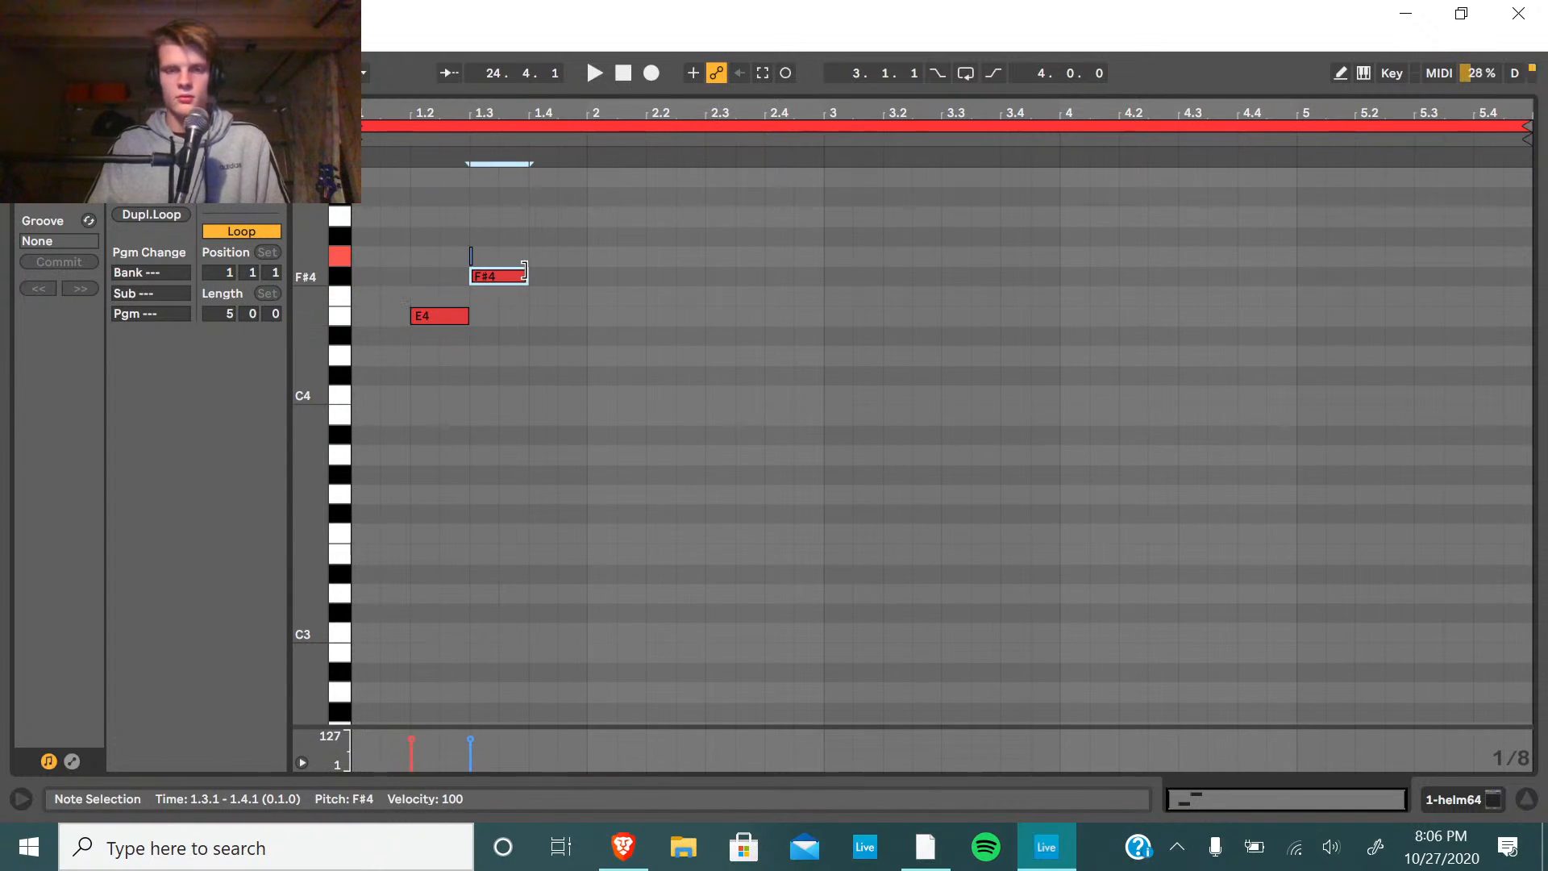
{"action": "double_click", "coordinate": [541, 254]}
{"action": "left_click_drag", "start_coordinate": [556, 256], "coordinate": [582, 255]}
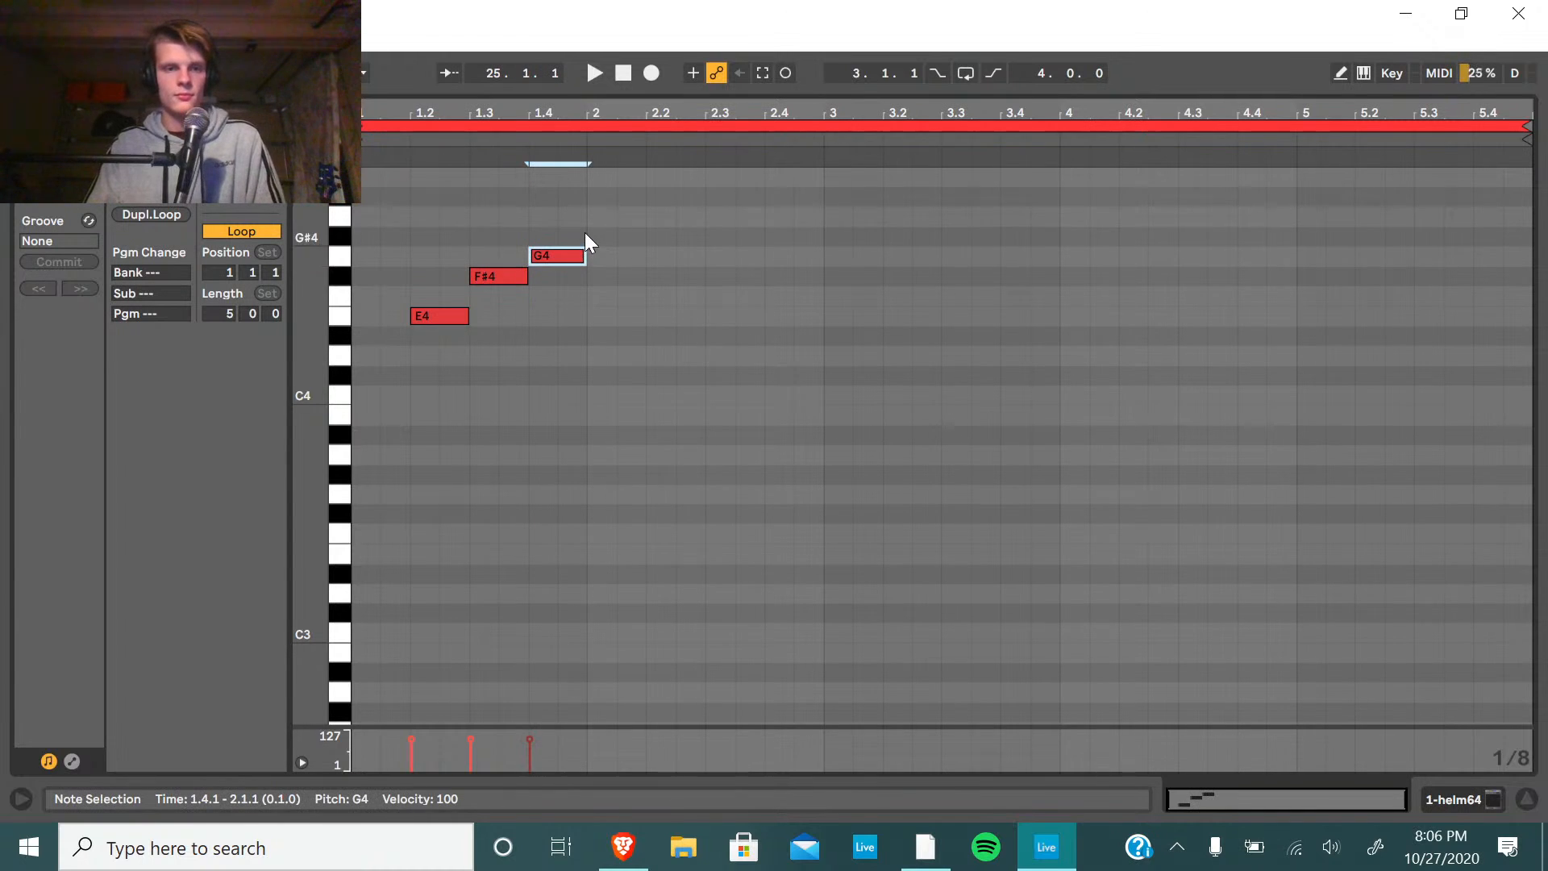
{"action": "scroll", "coordinate": [592, 242], "scroll_direction": "up", "scroll_amount": 3}
{"action": "double_click", "coordinate": [600, 304]}
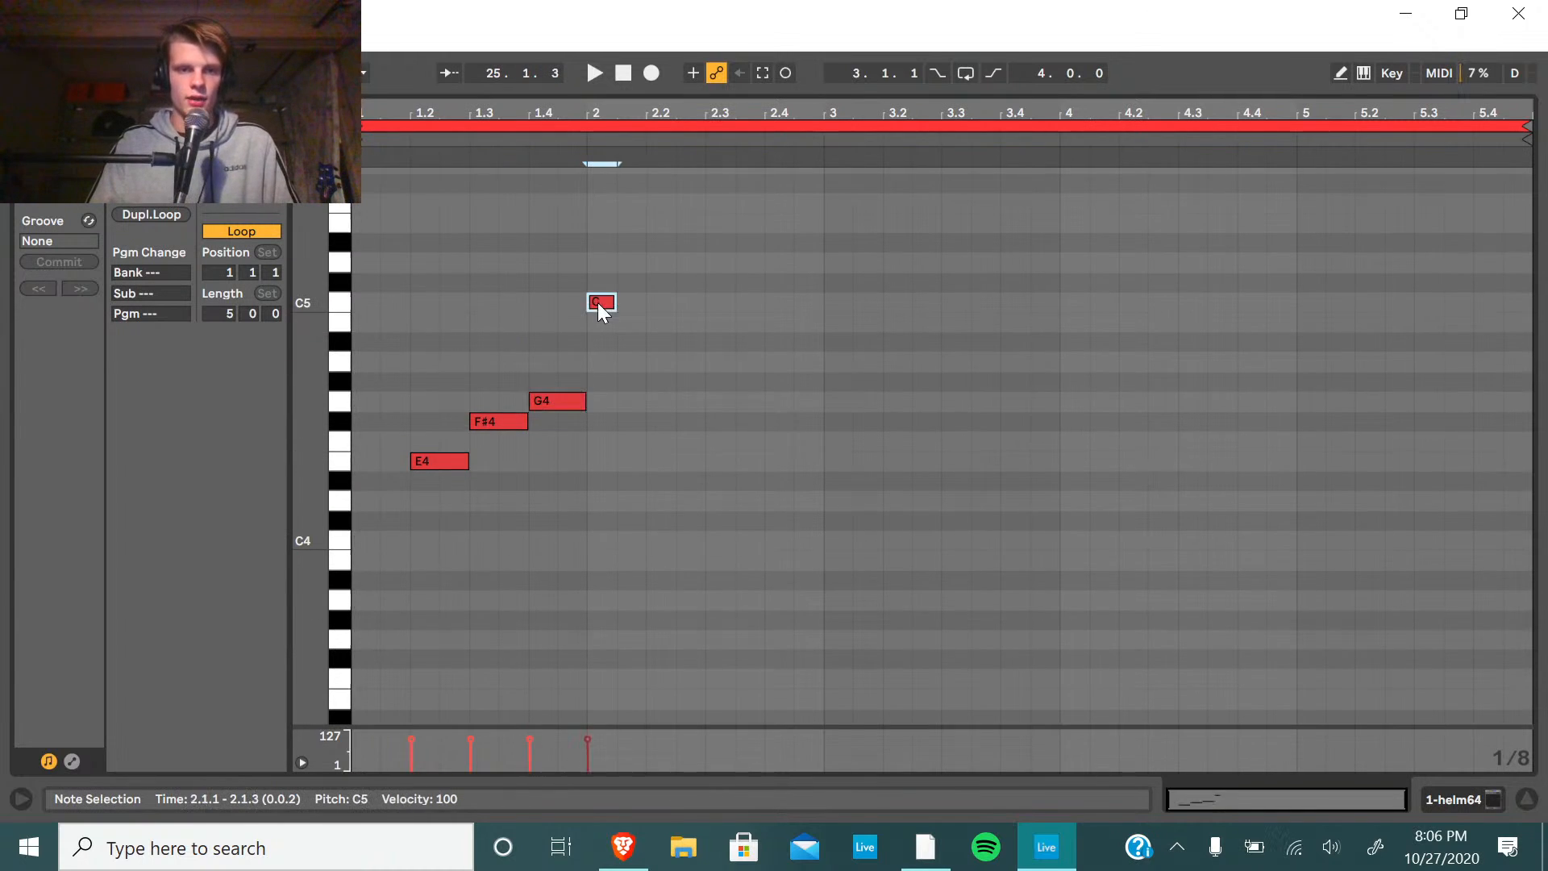
{"action": "left_click_drag", "start_coordinate": [614, 304], "coordinate": [719, 315]}
Transpose all four notes down one octave to E3, F#3, G3 and C4, and play them back with the mix.
{"action": "left_click_drag", "start_coordinate": [380, 551], "coordinate": [657, 264]}
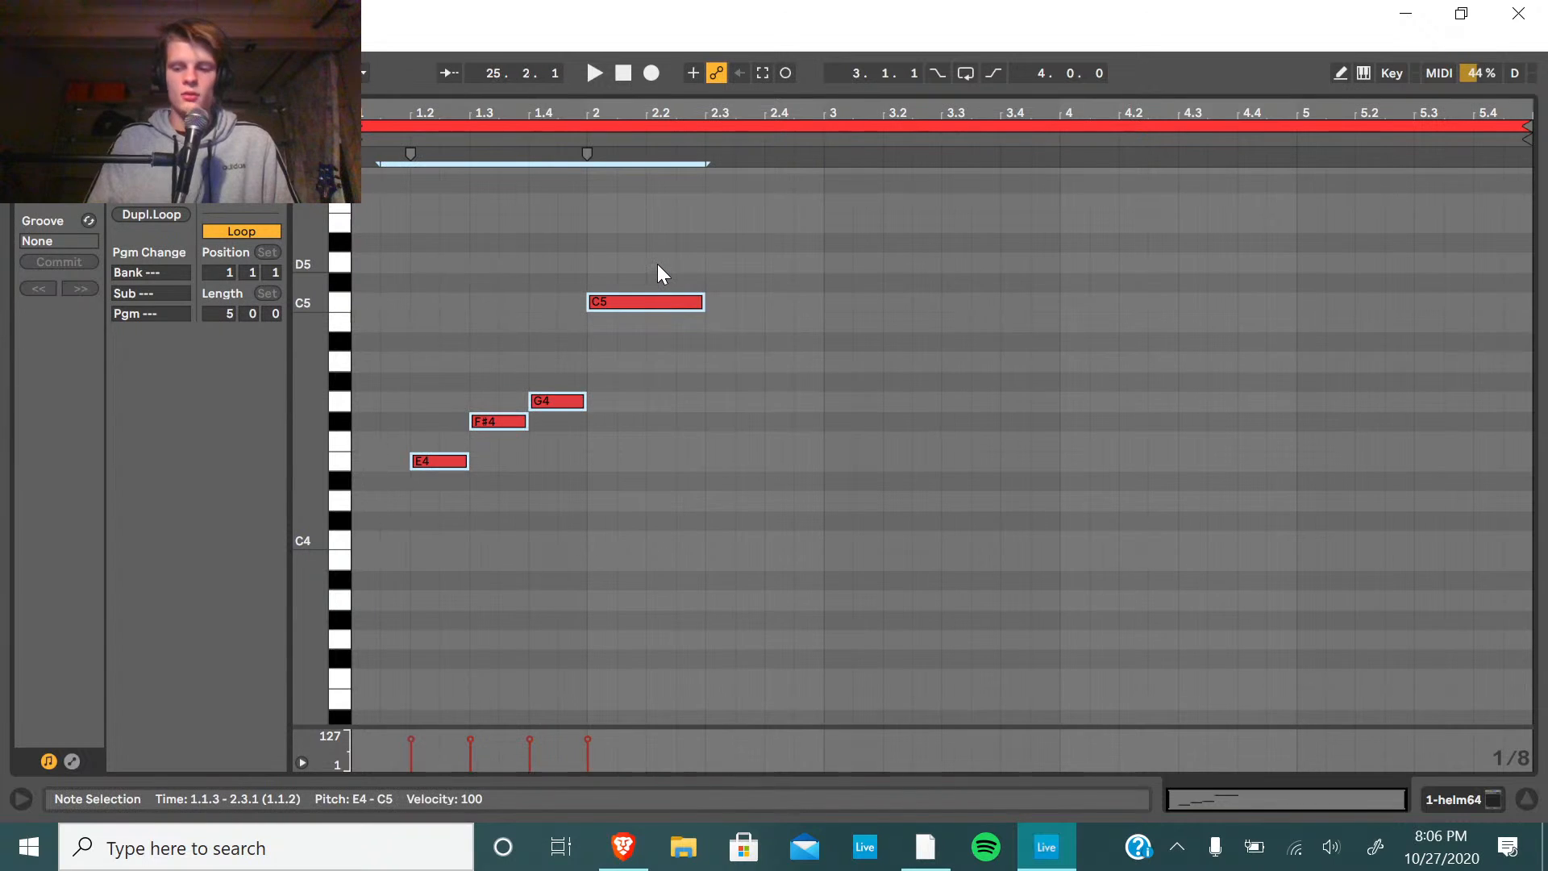
{"action": "key", "text": "Down"}
{"action": "key", "text": "Down"}
{"action": "key", "text": "Down"}
{"action": "key", "text": "Down"}
{"action": "key", "text": "Down"}
{"action": "key", "text": "Down"}
{"action": "key", "text": "Down"}
{"action": "key", "text": "Down"}
{"action": "key", "text": "Down"}
{"action": "key", "text": "Down"}
{"action": "key", "text": "Down"}
{"action": "key", "text": "Down"}
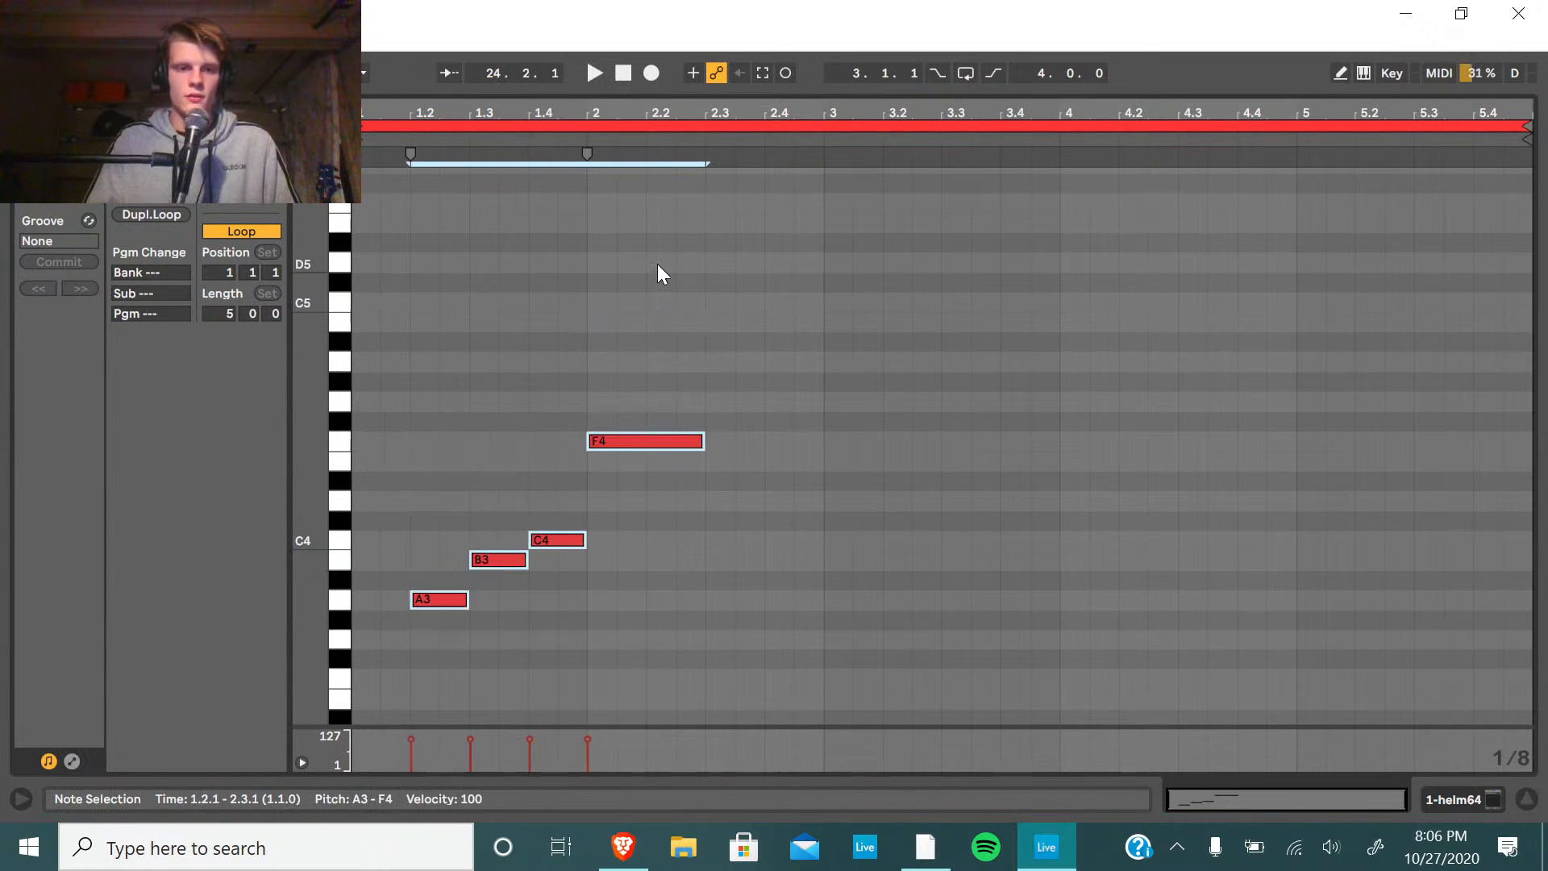
{"action": "key", "text": "space"}
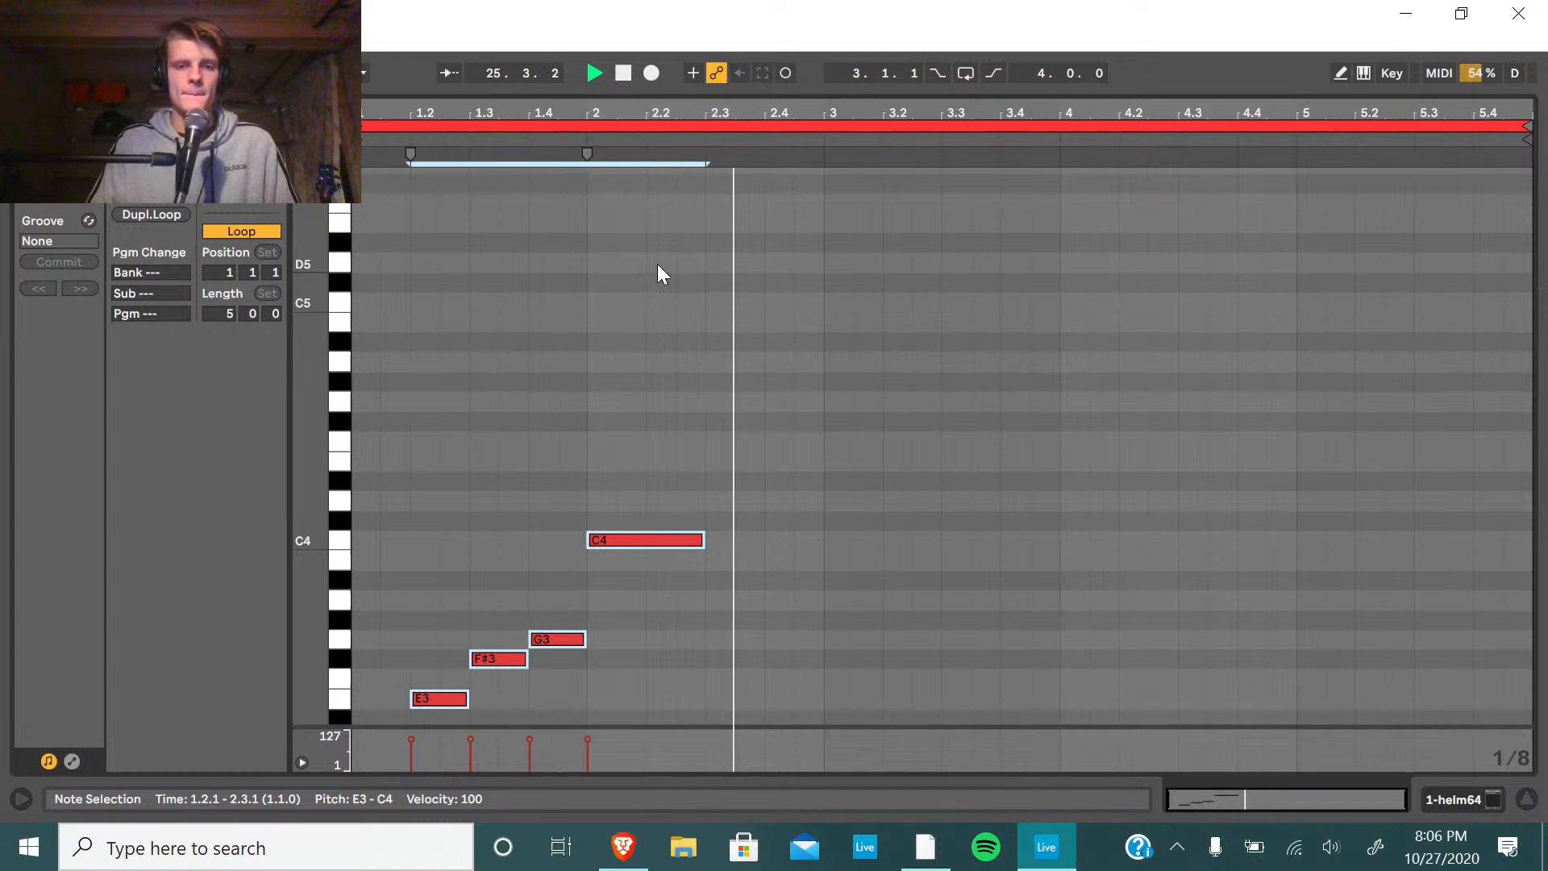
{"action": "key", "text": "space"}
Trim the starts of the E3, F#3 and G3 notes to make them eighth notes, and extend the C4 note back to bar 2.
{"action": "scroll", "coordinate": [501, 616], "scroll_direction": "down", "scroll_amount": 3}
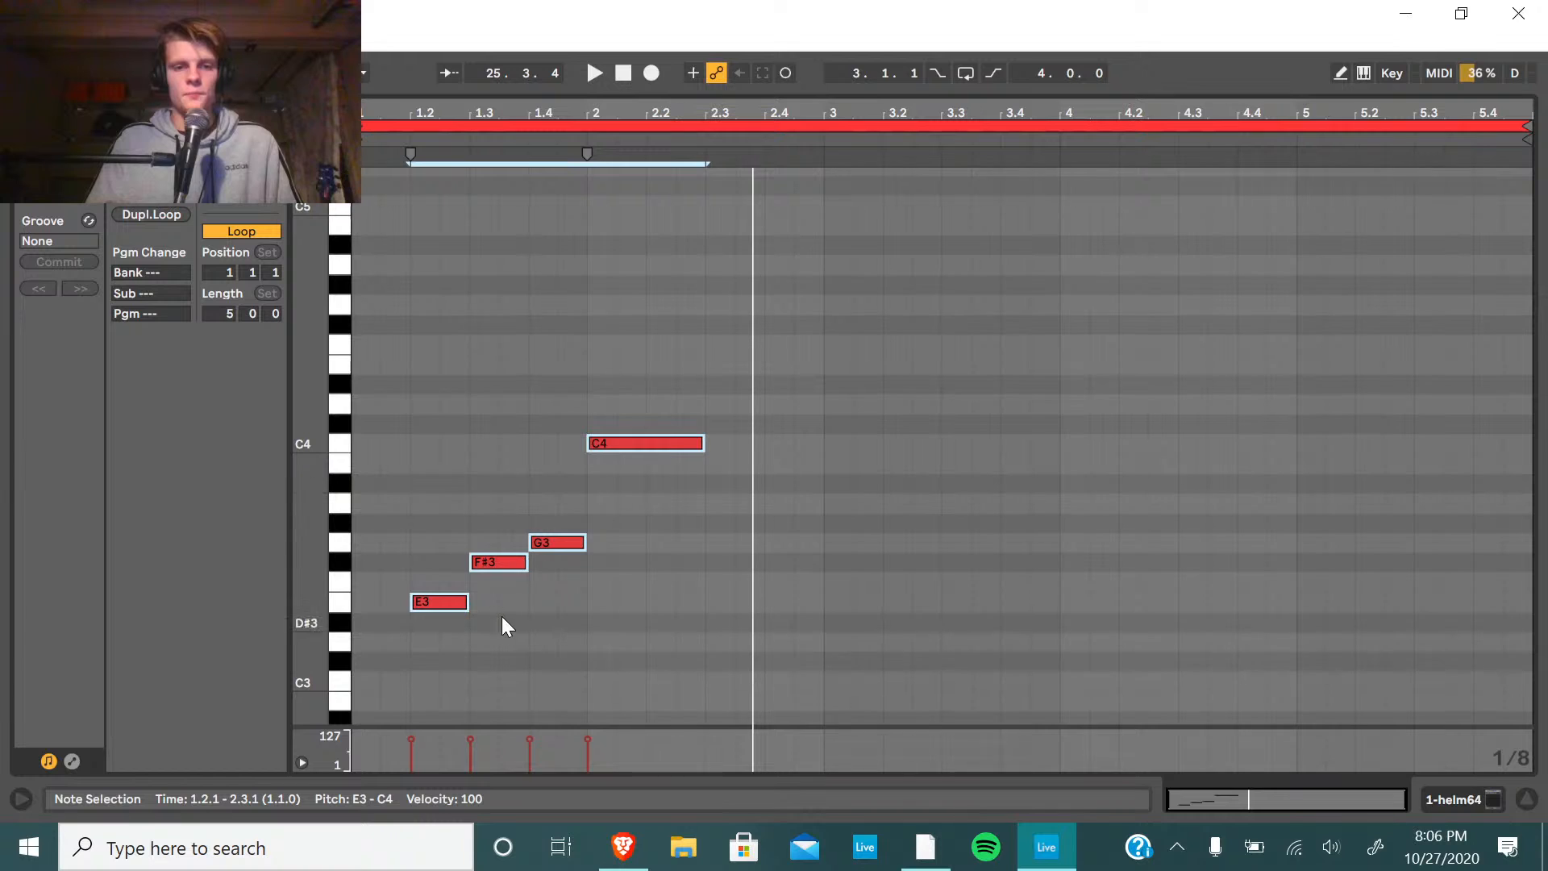
{"action": "left_click_drag", "start_coordinate": [531, 544], "coordinate": [559, 543]}
{"action": "left_click", "coordinate": [626, 446]}
{"action": "left_click_drag", "start_coordinate": [622, 447], "coordinate": [584, 447]}
Move the F#3 note to 1.4.1 and the E3 note to 1.3.3, and play the phrase from 1.4.1.
{"action": "left_click", "coordinate": [516, 579]}
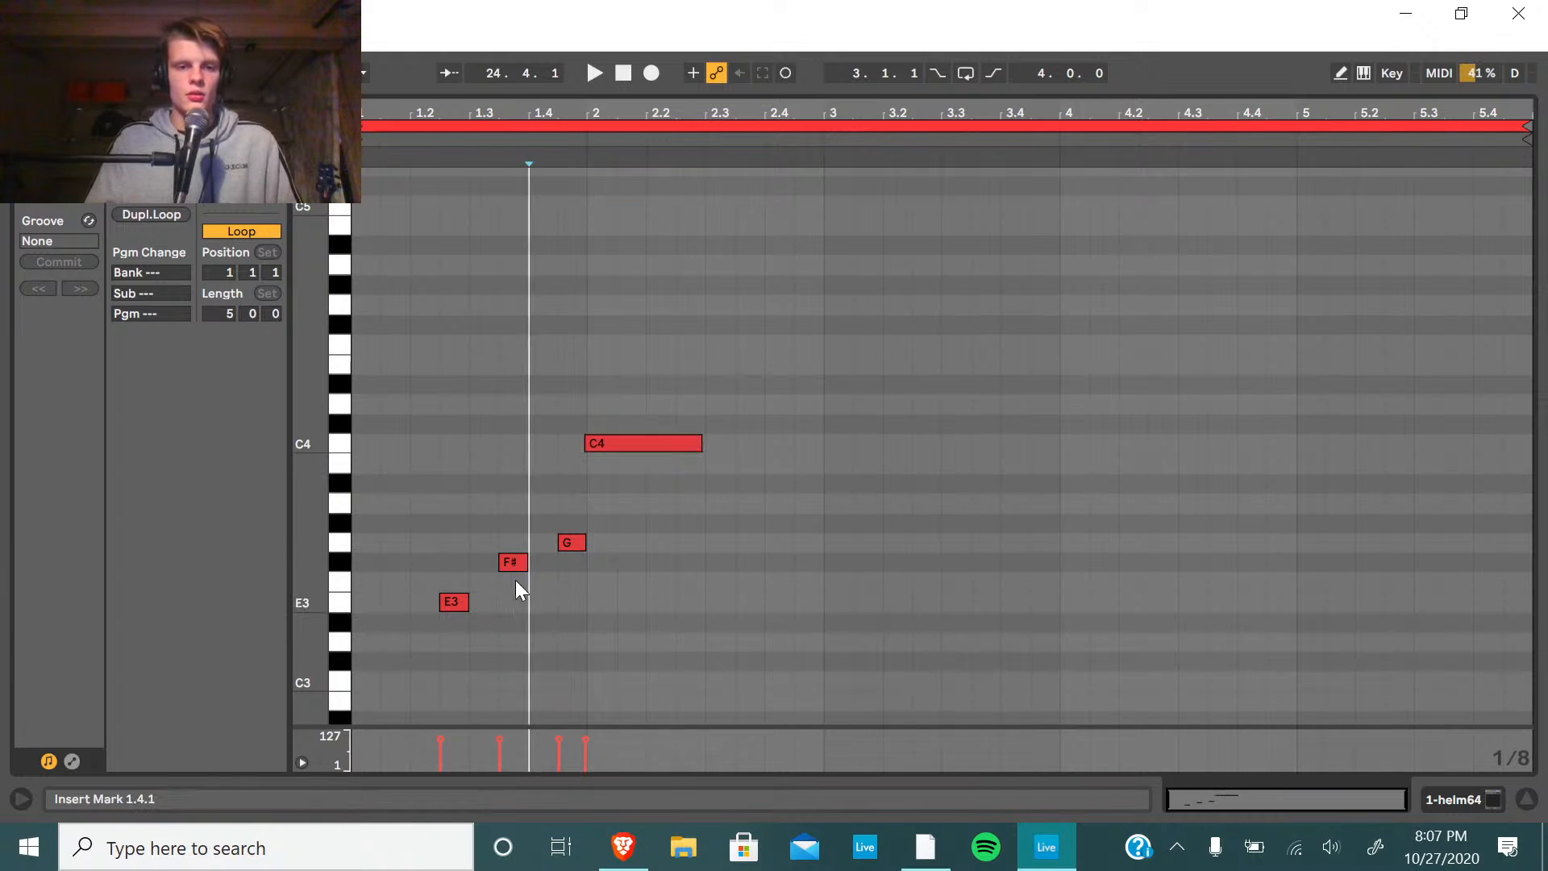
{"action": "left_click", "coordinate": [514, 562]}
{"action": "key", "text": "Right"}
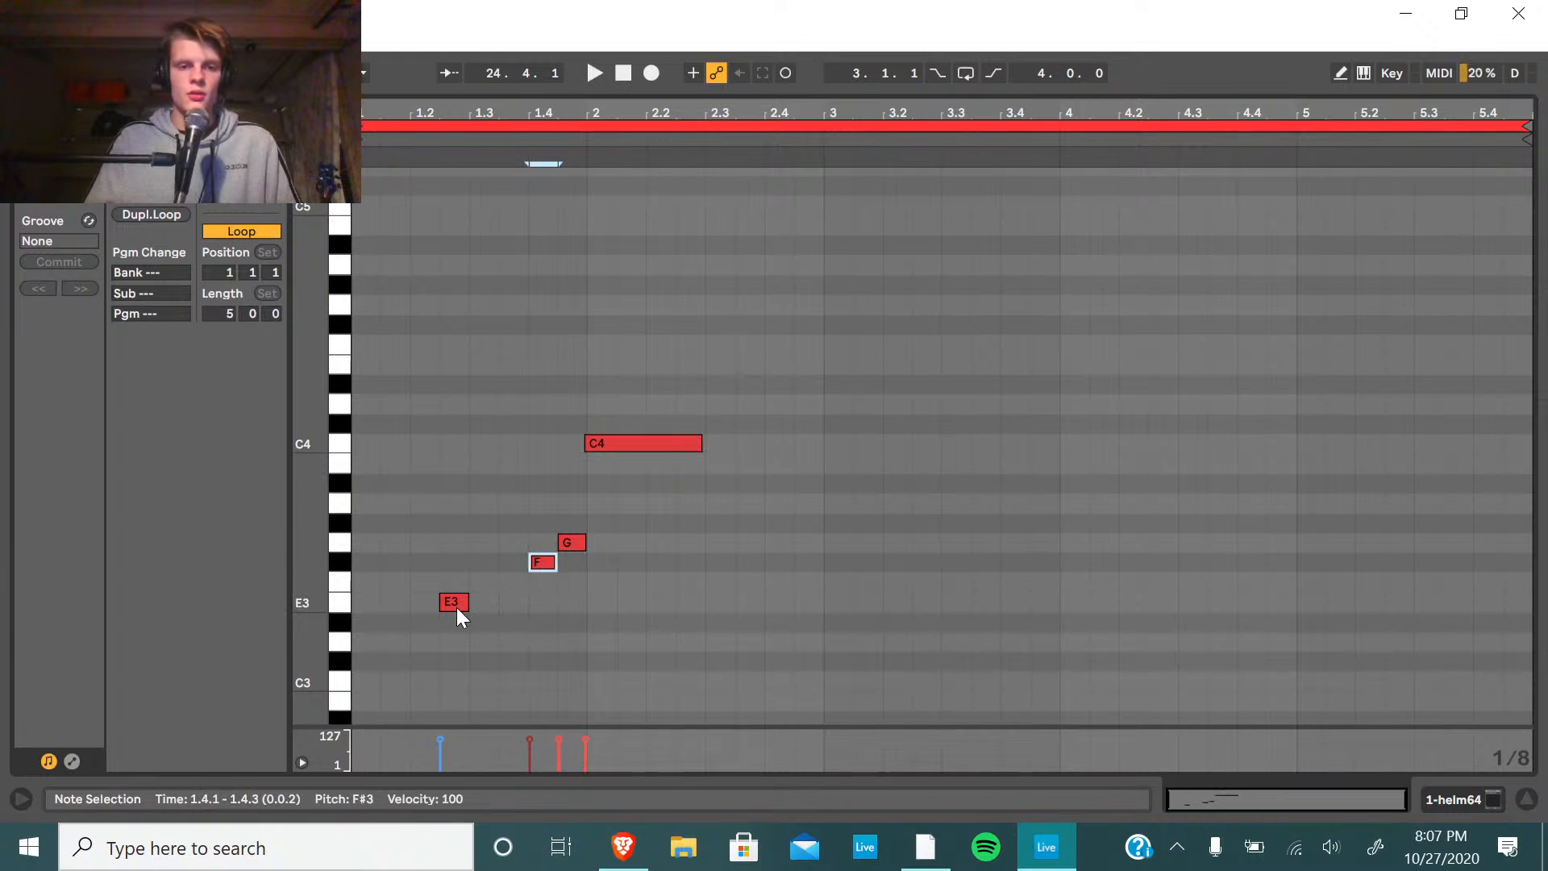
{"action": "left_click", "coordinate": [448, 602]}
{"action": "key", "text": "Right"}
{"action": "key", "text": "Right"}
{"action": "key", "text": "space"}
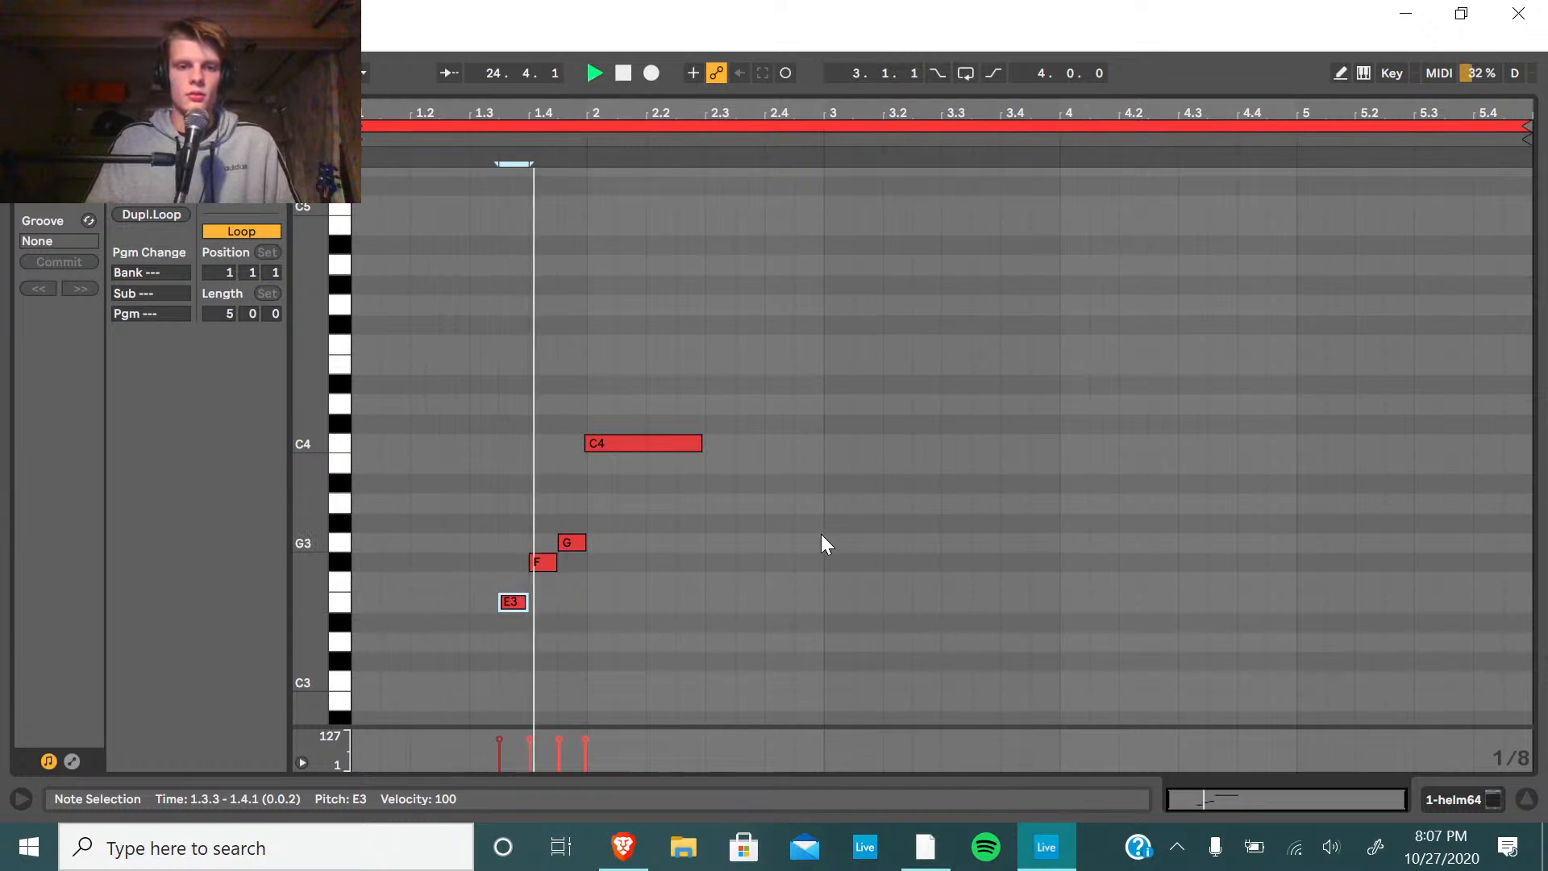
Stop playback and add a short D3 note at 2.3.3.
{"action": "left_click", "coordinate": [620, 78]}
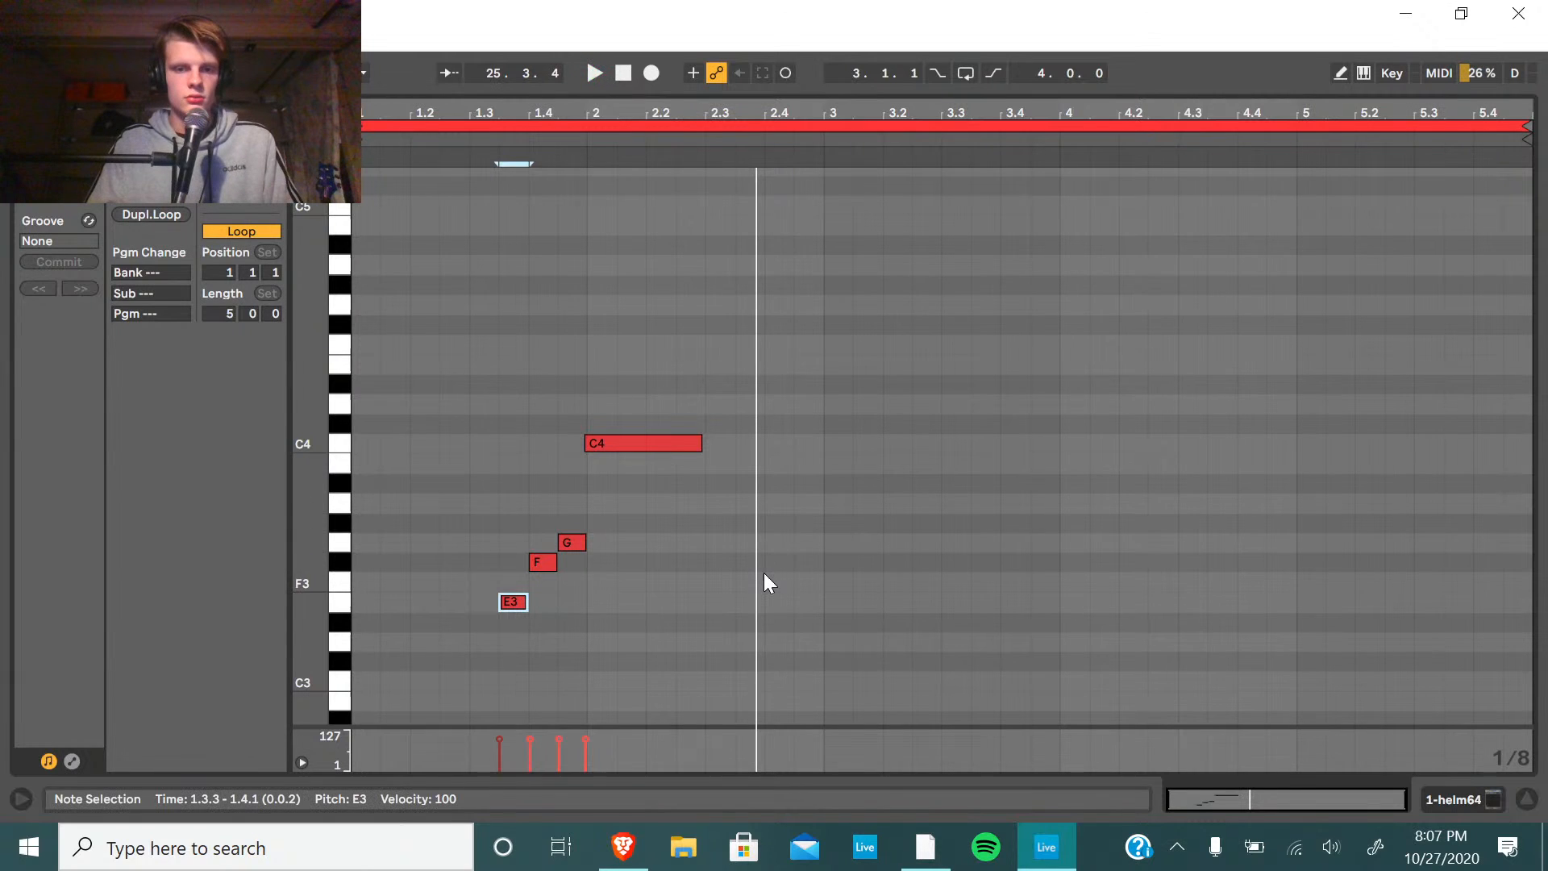
{"action": "double_click", "coordinate": [752, 575]}
{"action": "key", "text": "Down"}
{"action": "key", "text": "Down"}
{"action": "key", "text": "Down"}
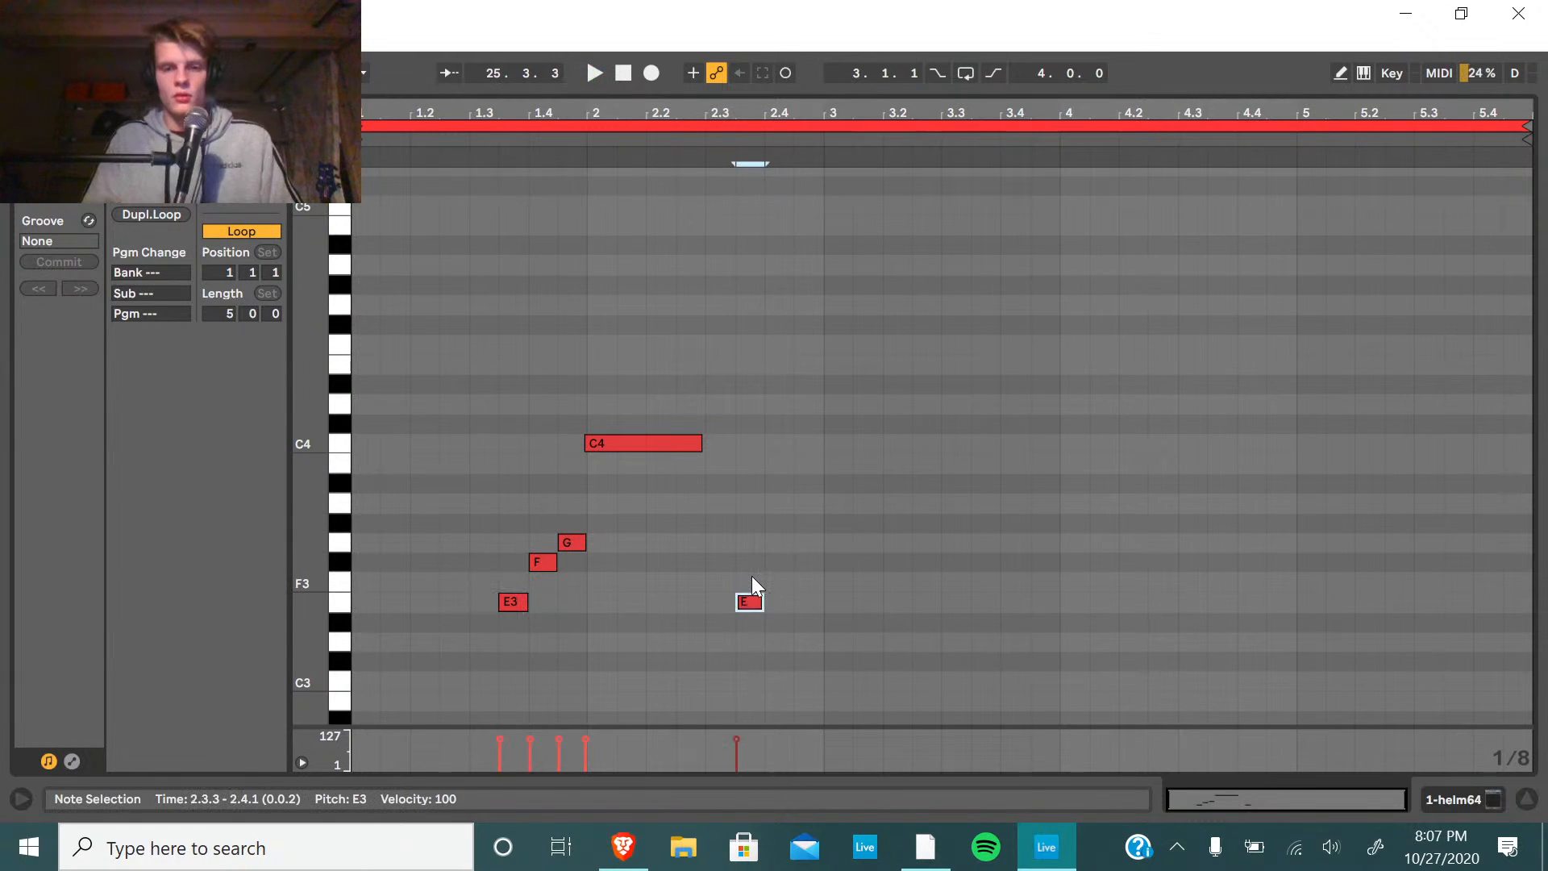
Add a short note at 2.4.1 and try different pitches, settling on E3.
{"action": "double_click", "coordinate": [776, 626]}
{"action": "key", "text": "Up"}
{"action": "key", "text": "Up"}
{"action": "key", "text": "Up"}
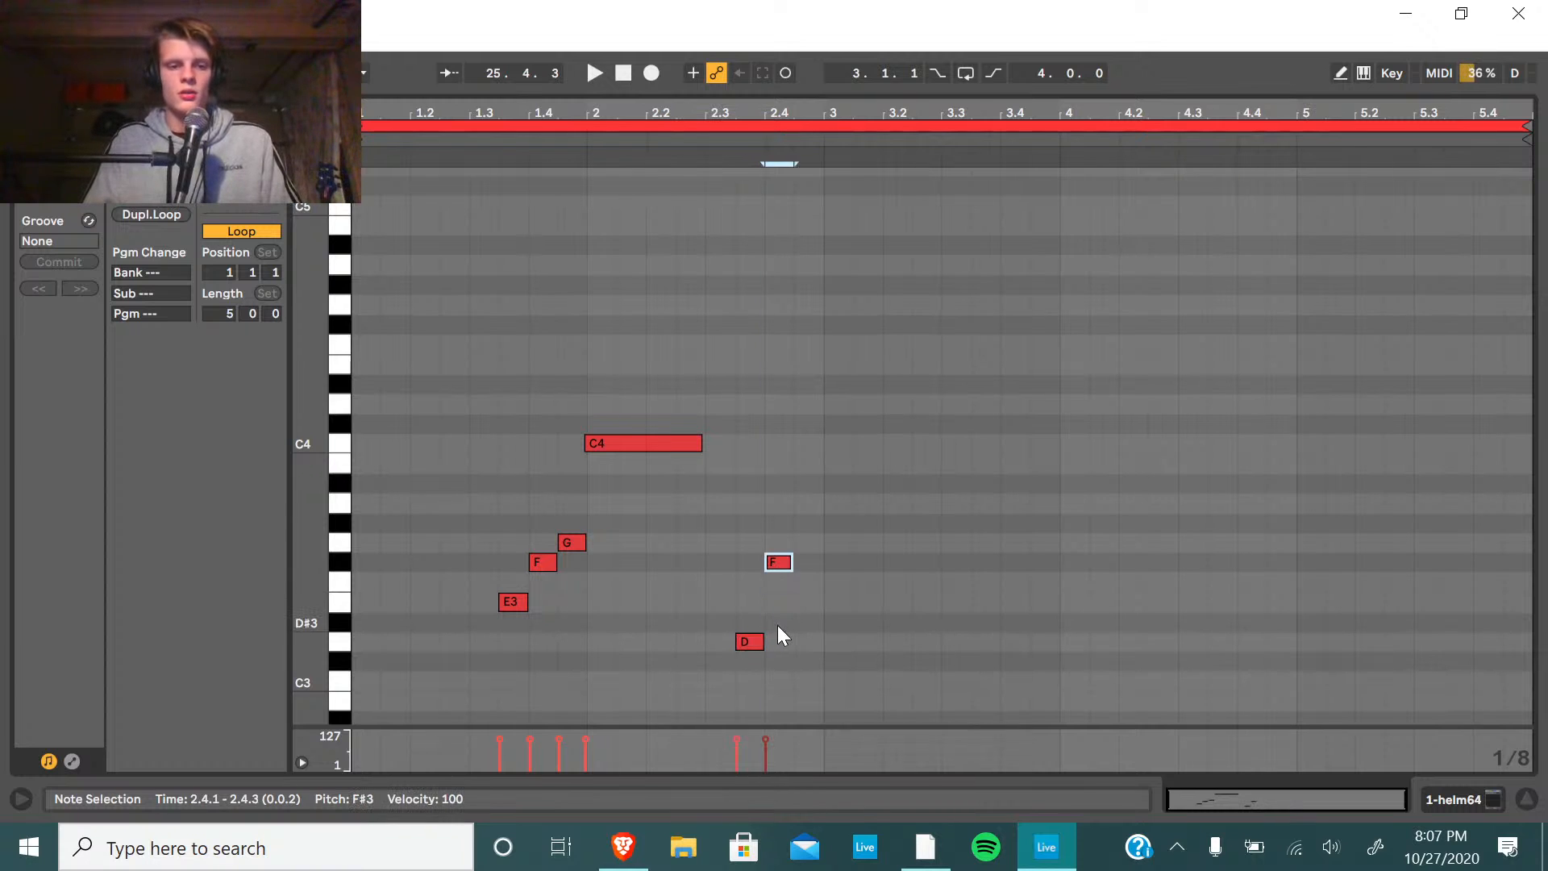
{"action": "key", "text": "Down"}
{"action": "key", "text": "Down"}
{"action": "key", "text": "Down"}
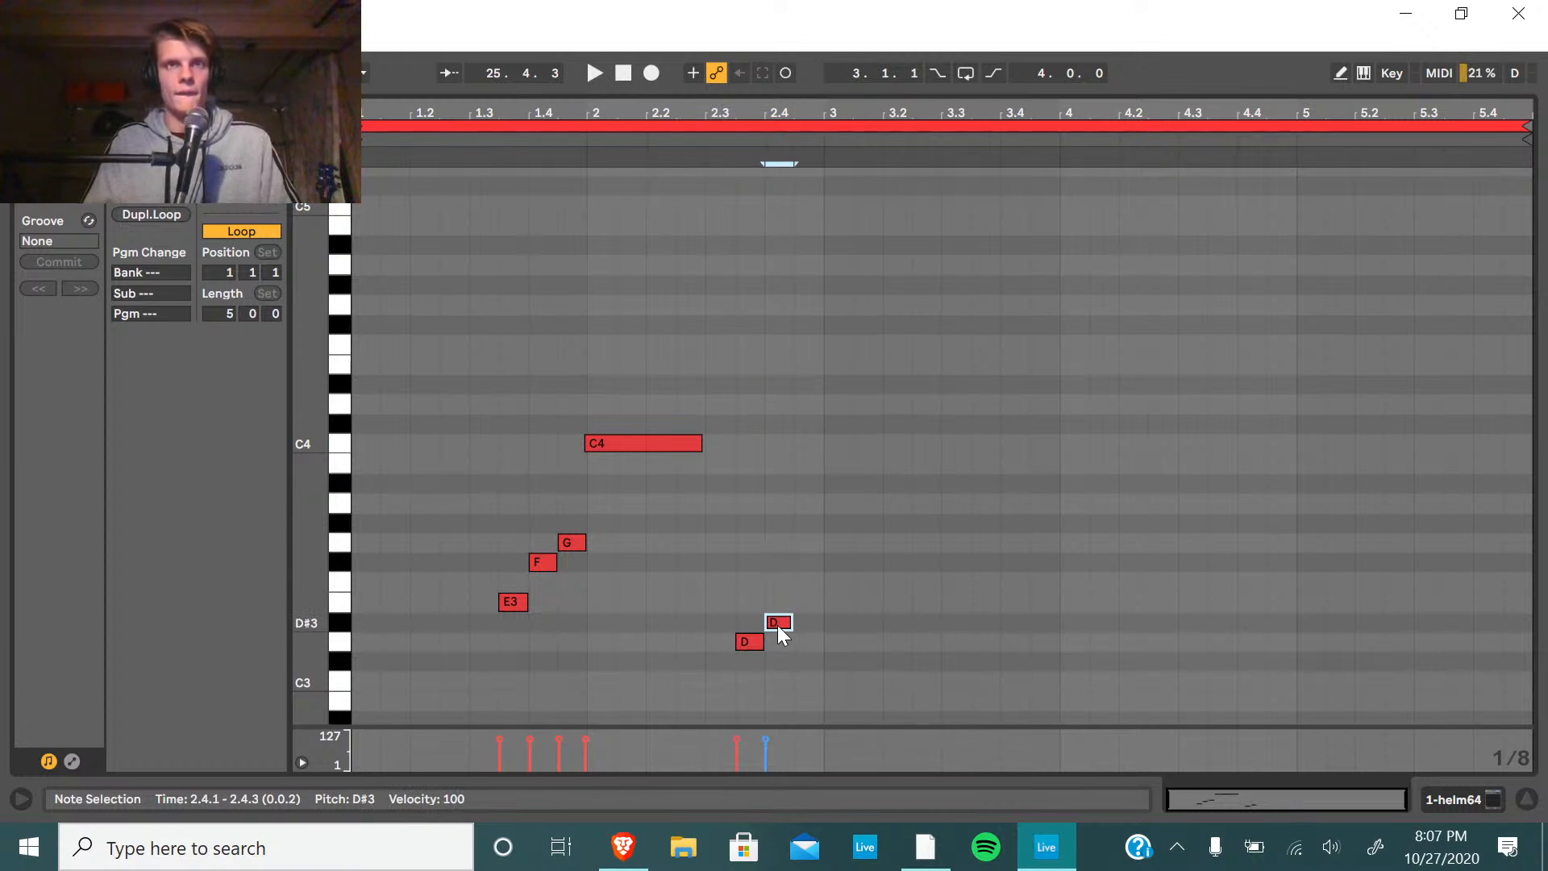
{"action": "key", "text": "Down"}
{"action": "key", "text": "Up"}
{"action": "key", "text": "Up"}
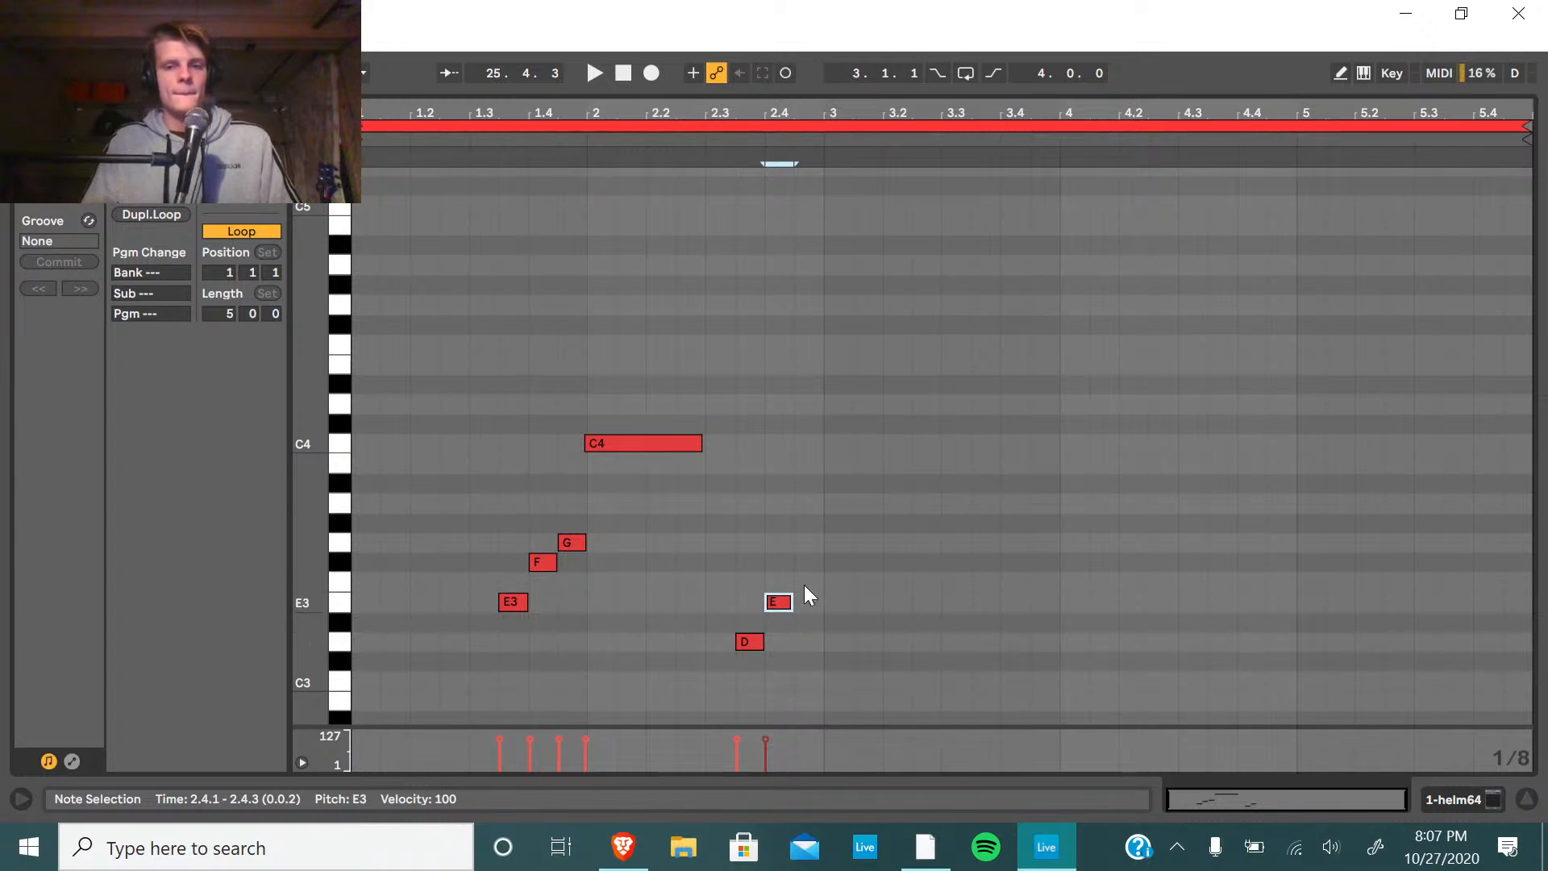
Add a short G3 at 2.4.3 and a B3 held from 3.1.1 to 3.3.1, and play the phrase back.
{"action": "double_click", "coordinate": [818, 542]}
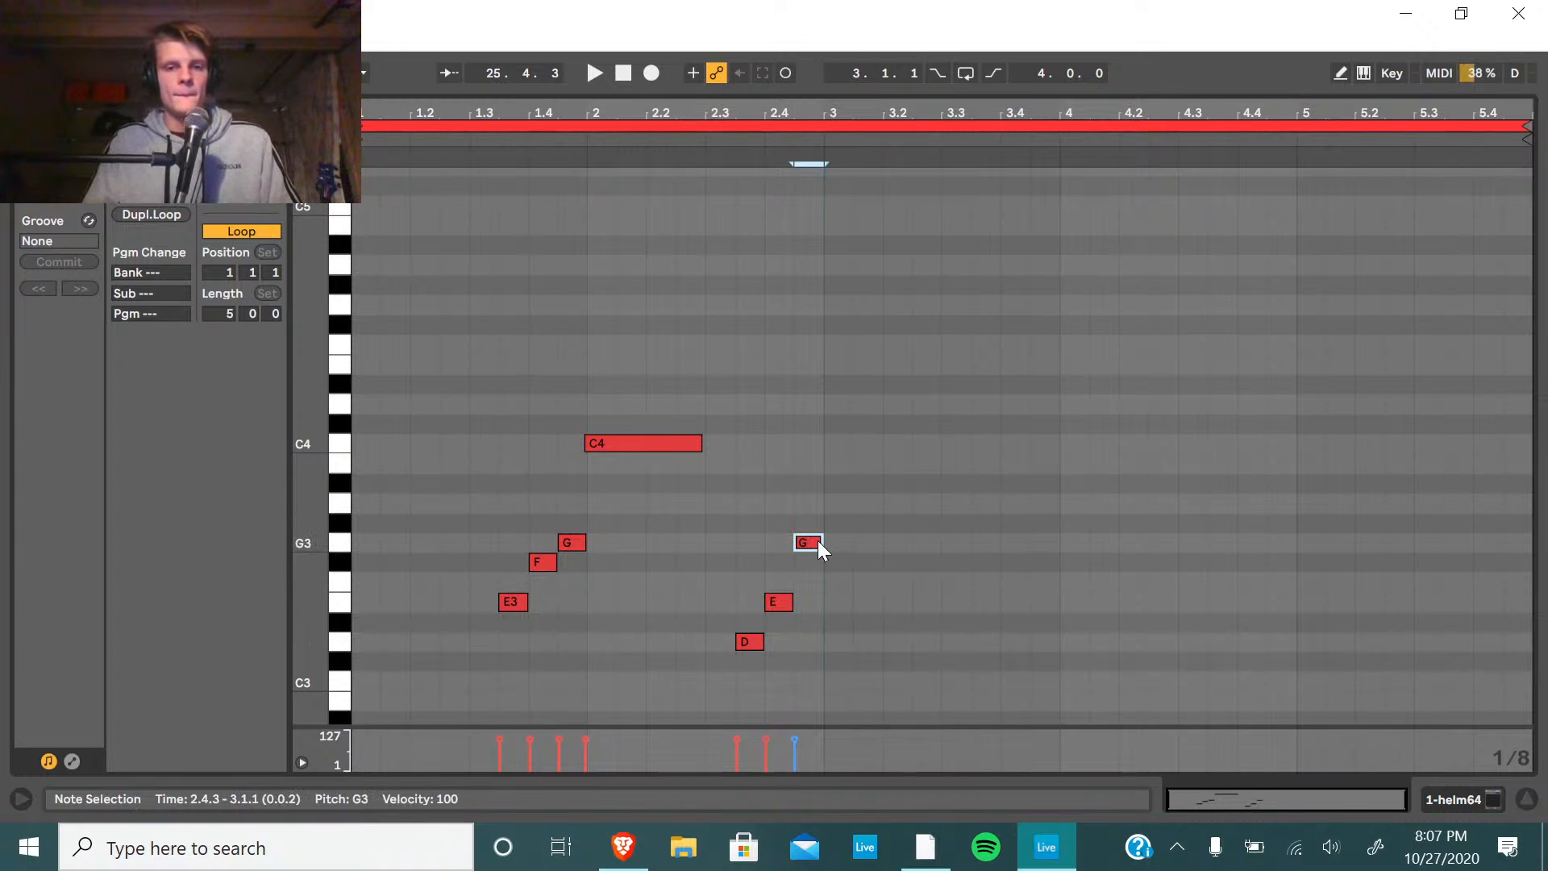
{"action": "double_click", "coordinate": [834, 485]}
{"action": "key", "text": "Up"}
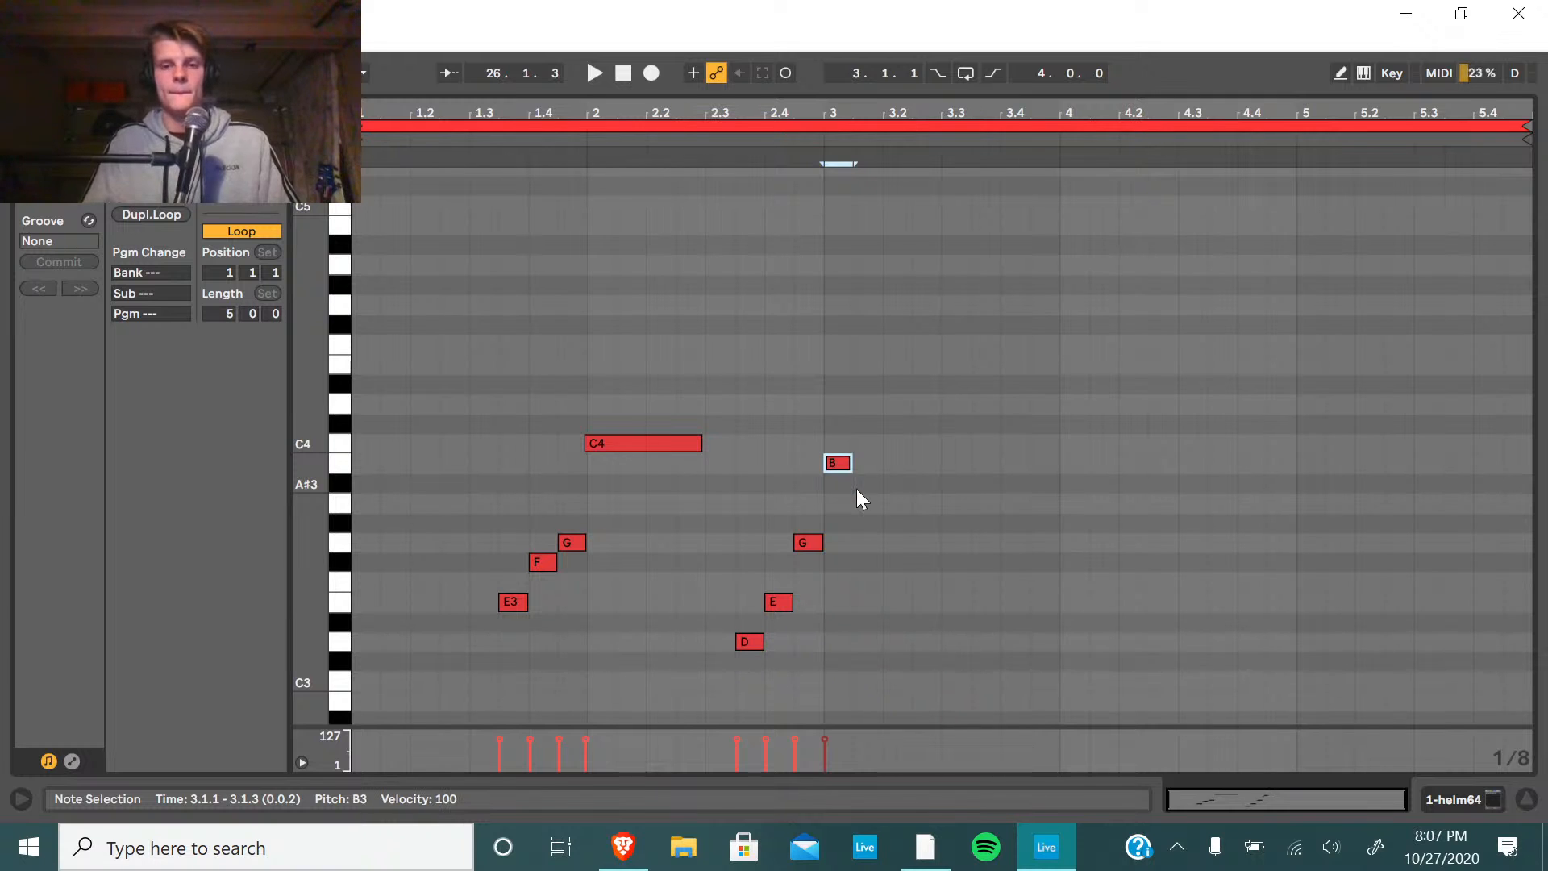
{"action": "left_click_drag", "start_coordinate": [853, 463], "coordinate": [941, 466]}
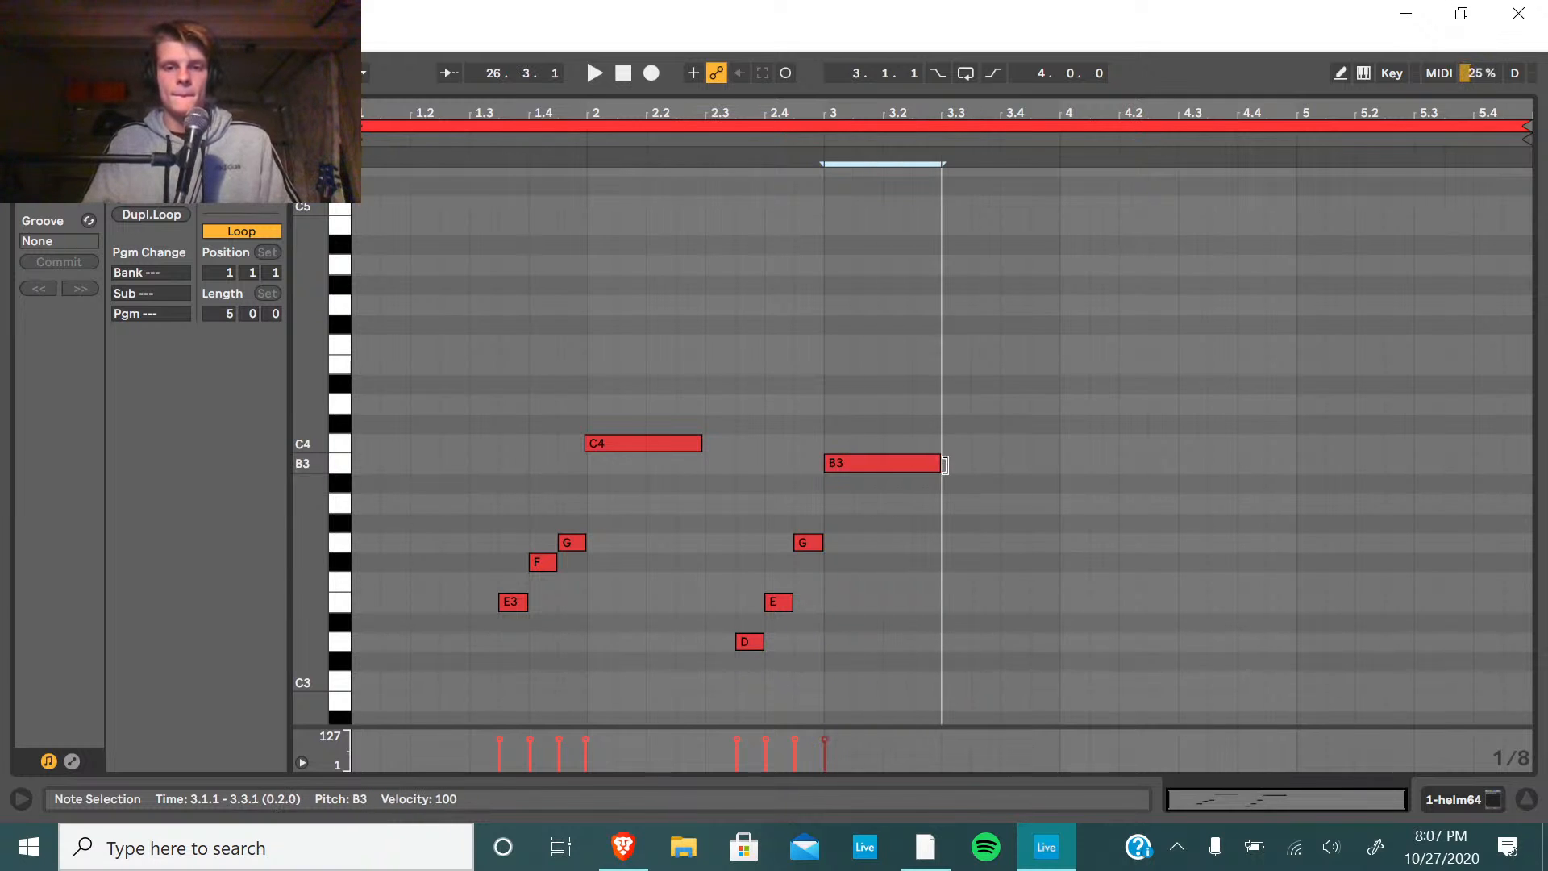
{"action": "key", "text": "space"}
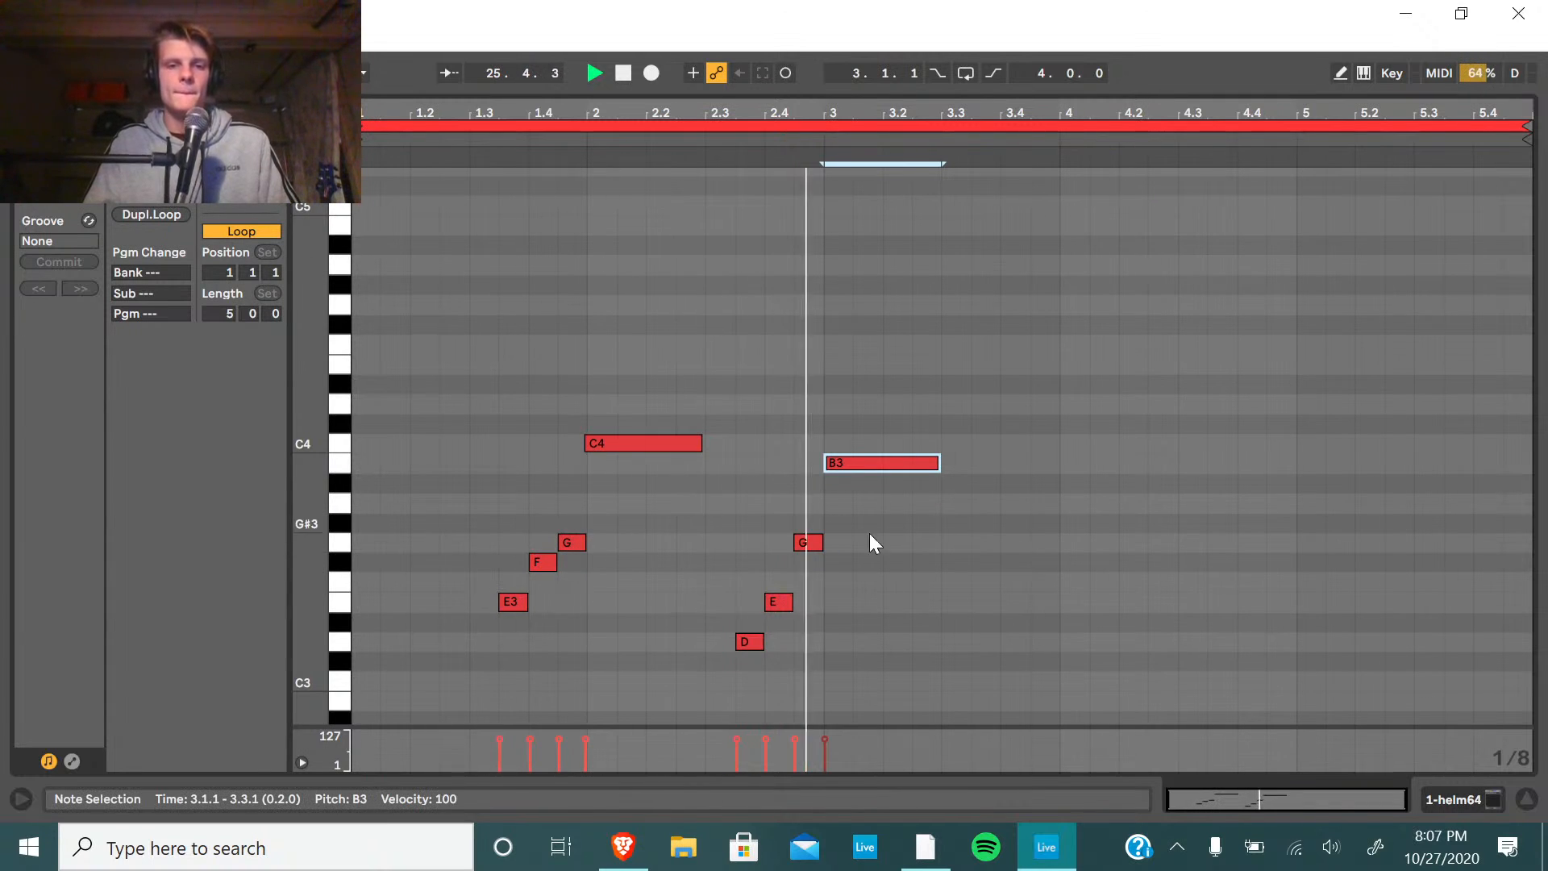
{"action": "key", "text": "space"}
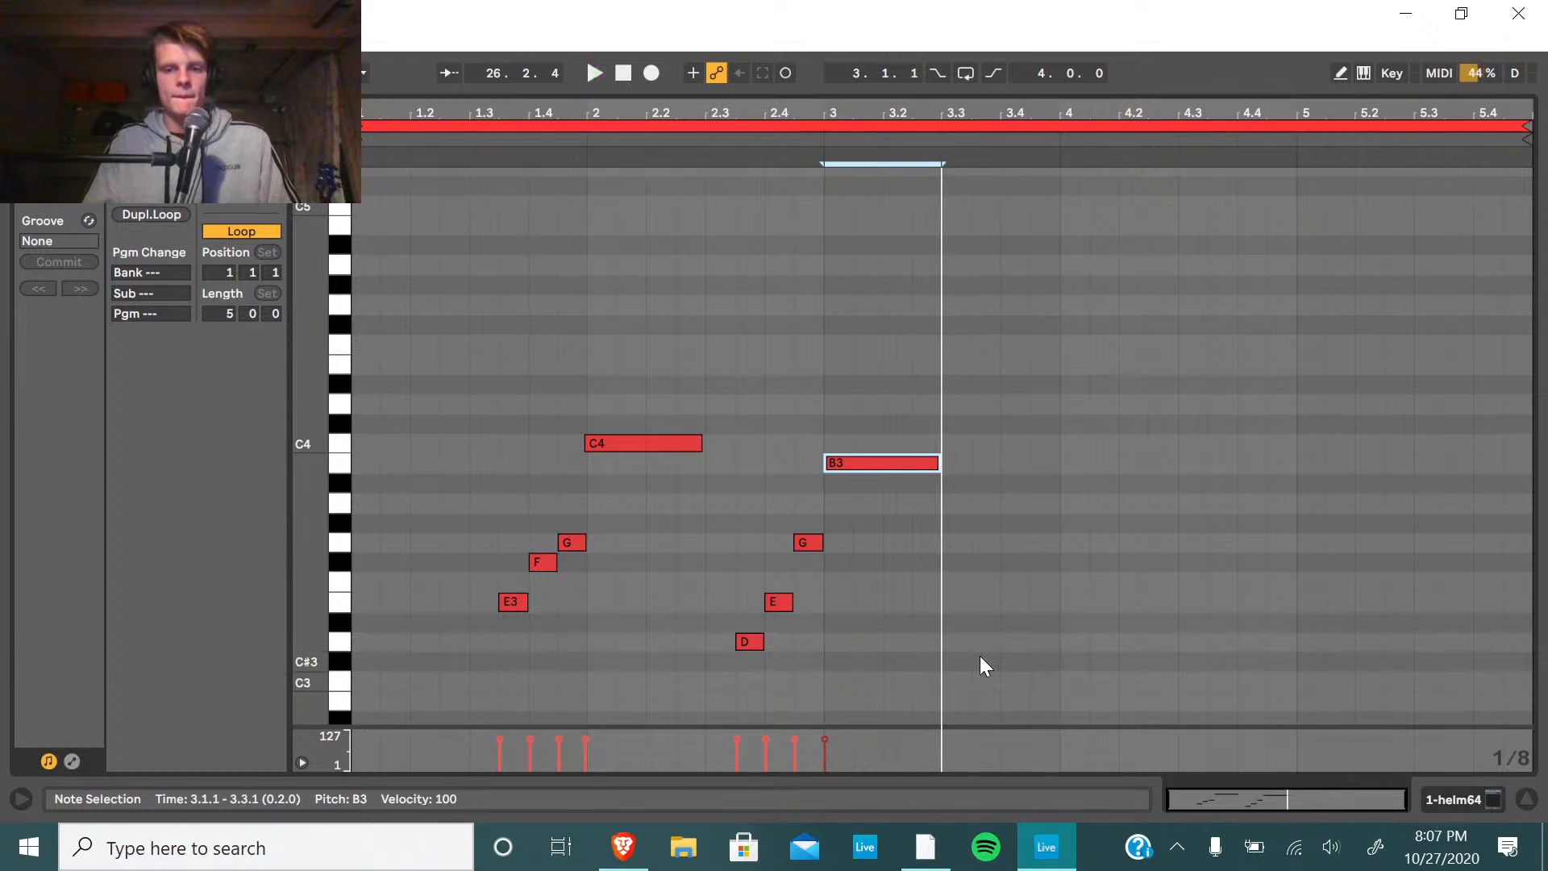
Add a short note at 3.3.3 and set its pitch to C4.
{"action": "double_click", "coordinate": [981, 657]}
{"action": "key", "text": "Down"}
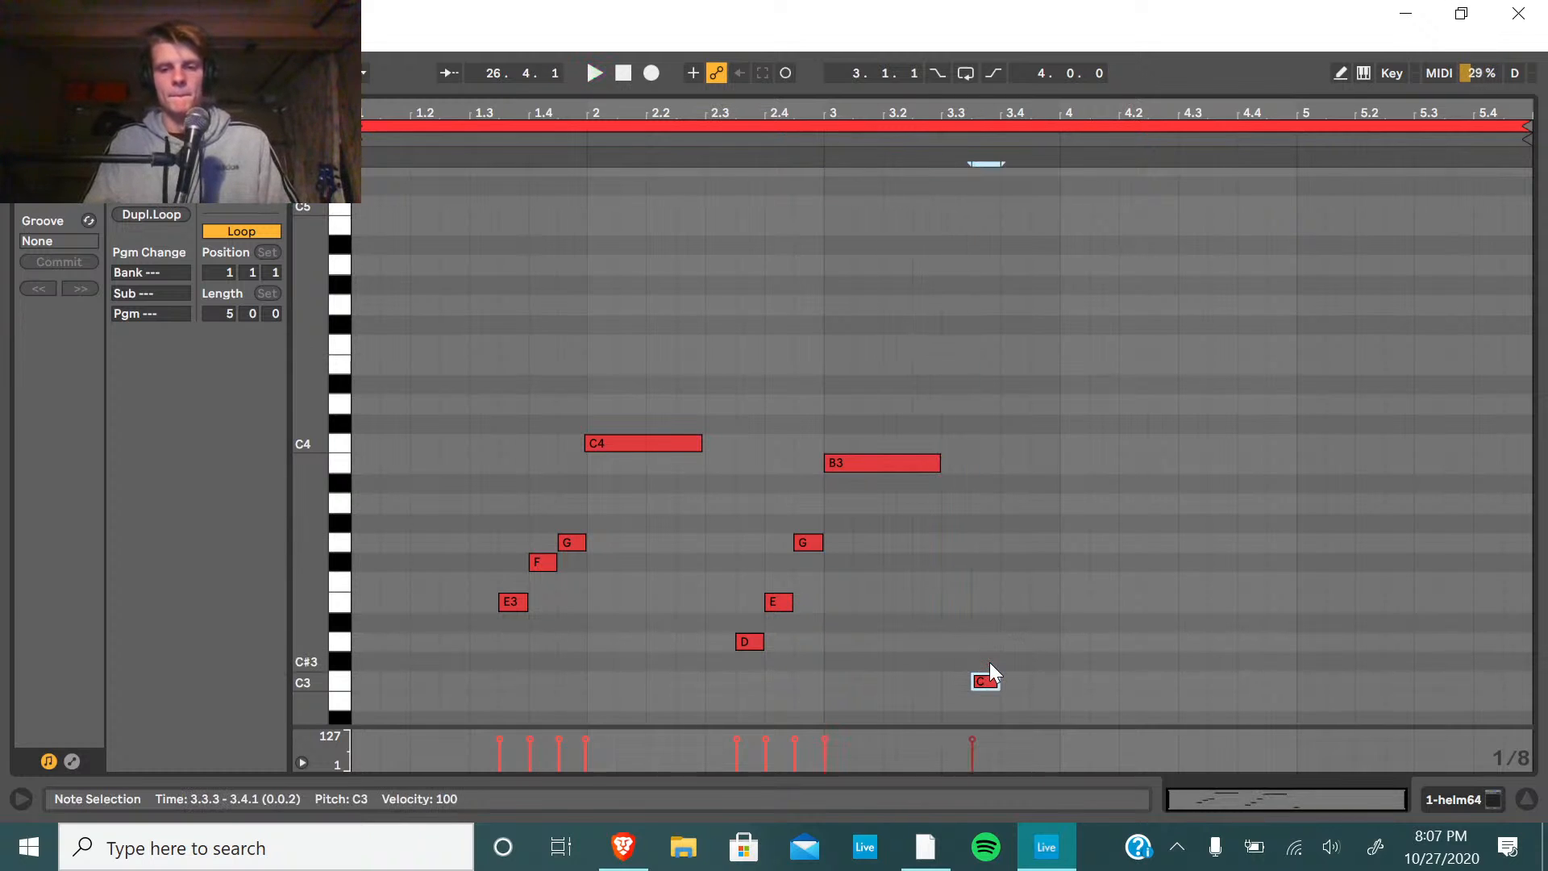
{"action": "key", "text": "Up"}
{"action": "key", "text": "Down"}
{"action": "key", "text": "shift+Up"}
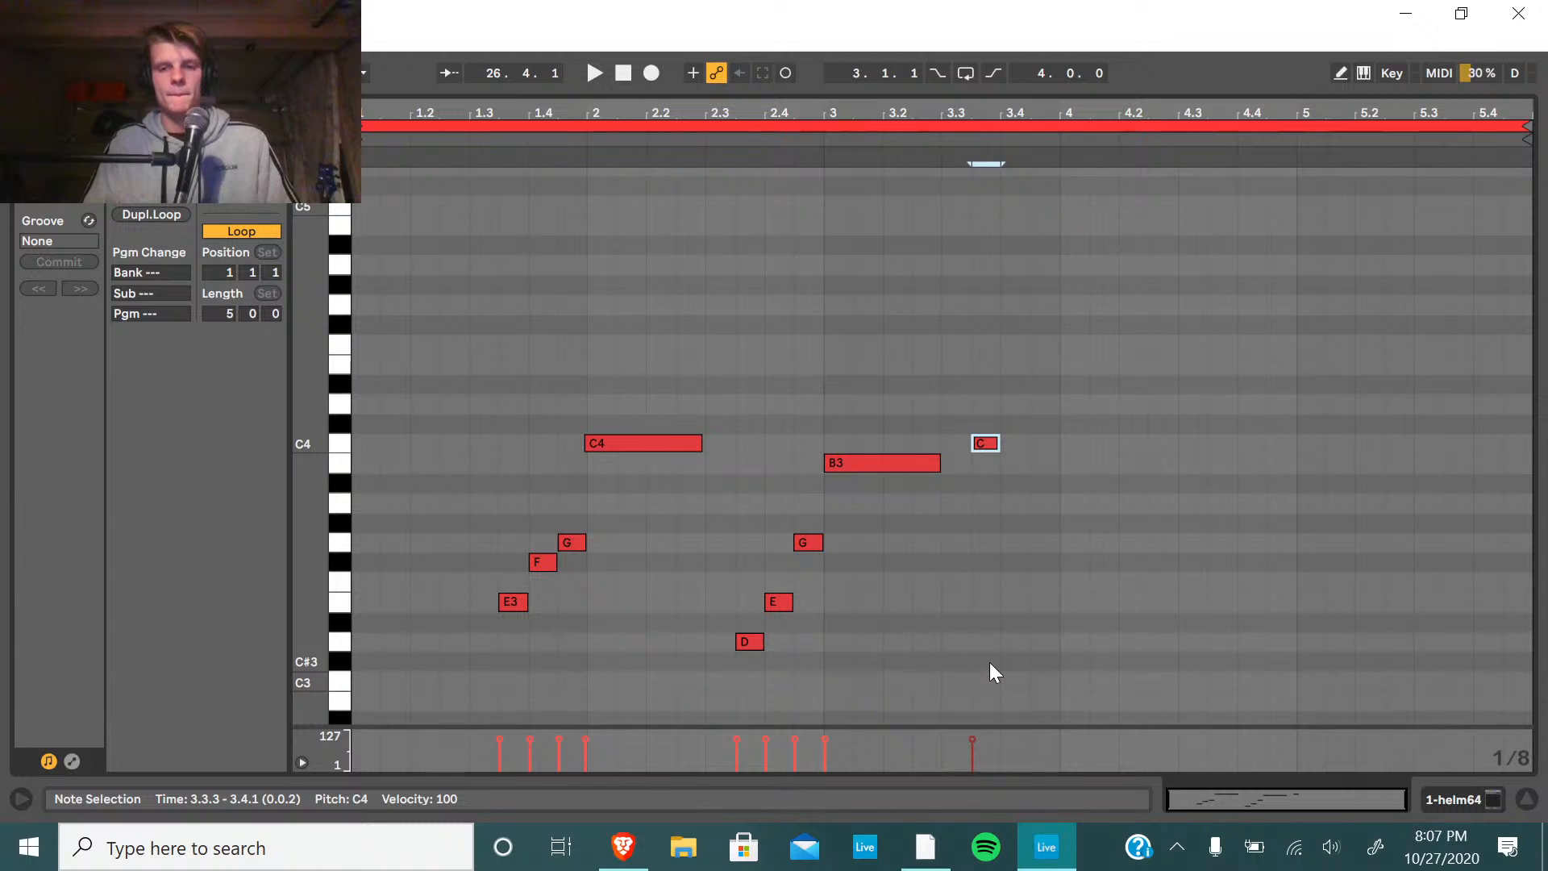
Add a short note at 3.4.1 and lower it to D3, auditioning C3 and D3 on the computer keyboard.
{"action": "double_click", "coordinate": [1014, 610]}
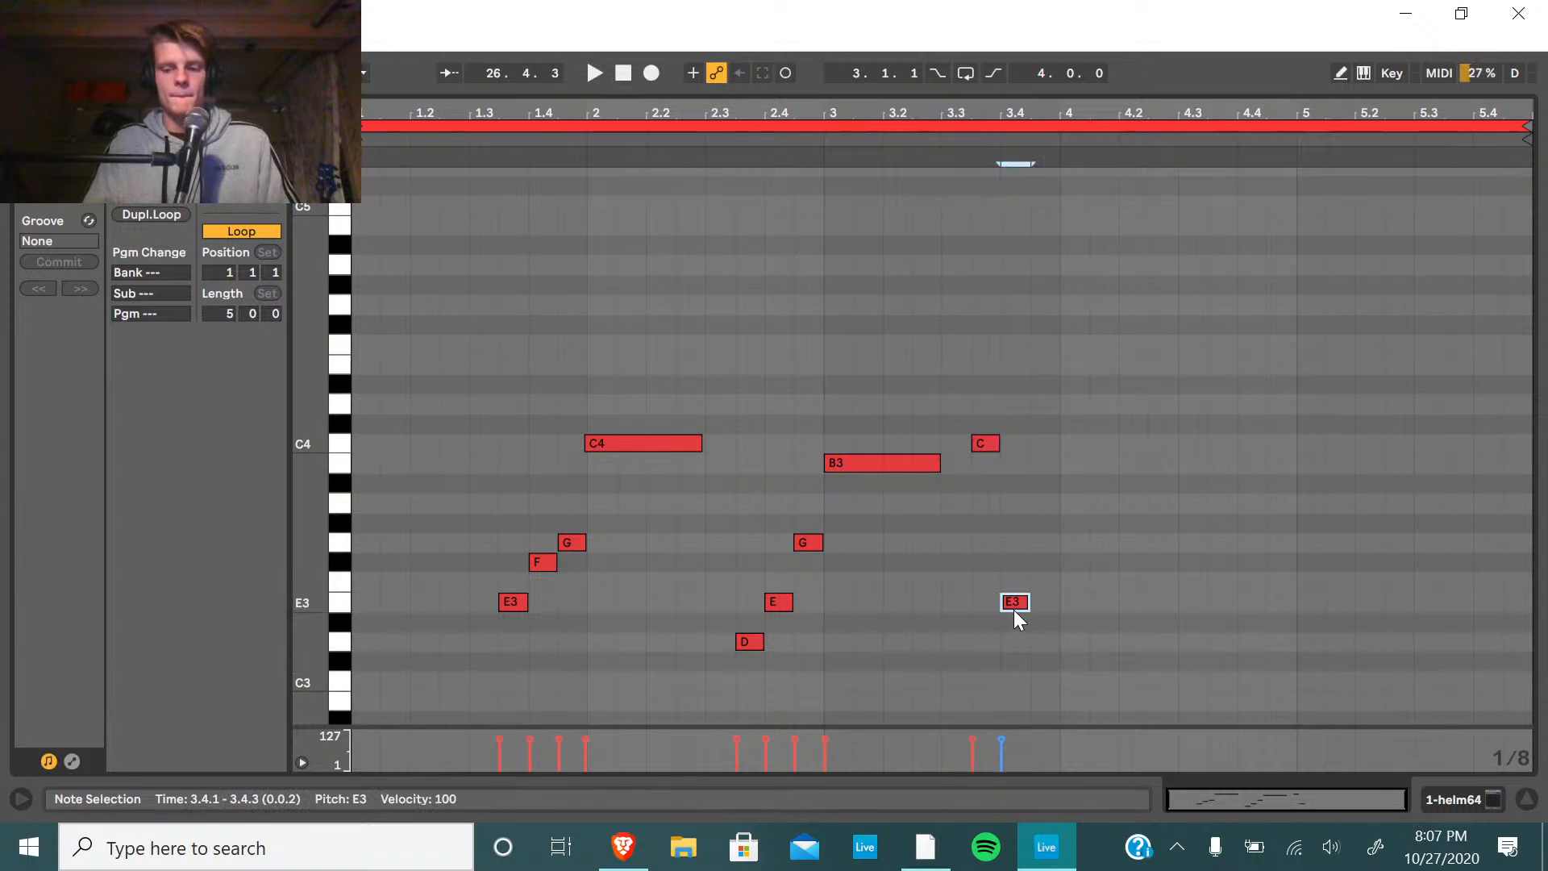
{"action": "key", "text": "Down"}
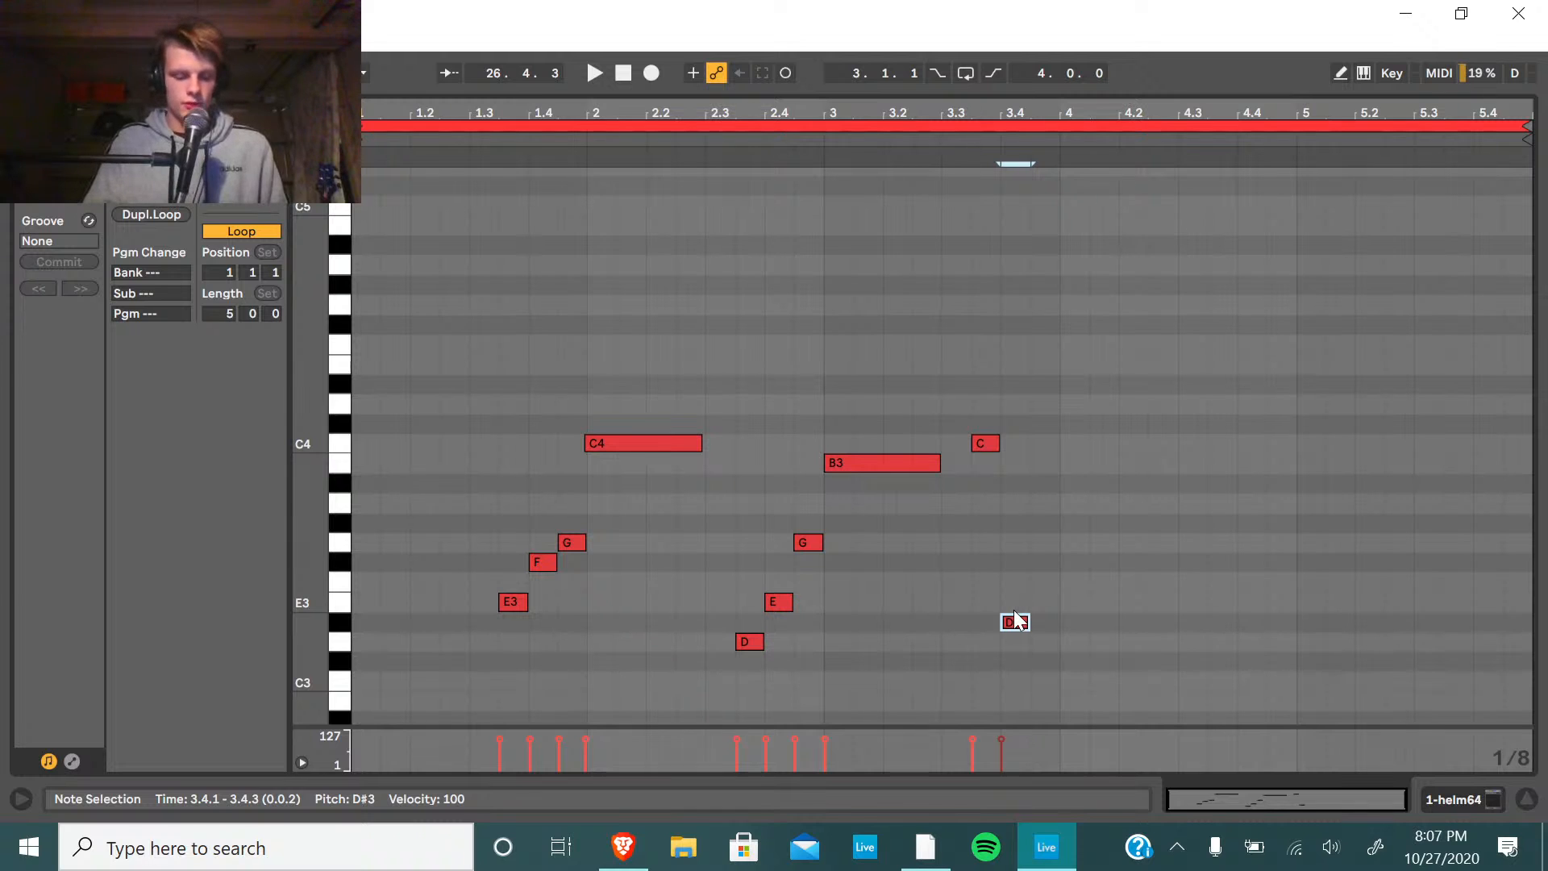
{"action": "key", "text": "a"}
{"action": "key", "text": "s"}
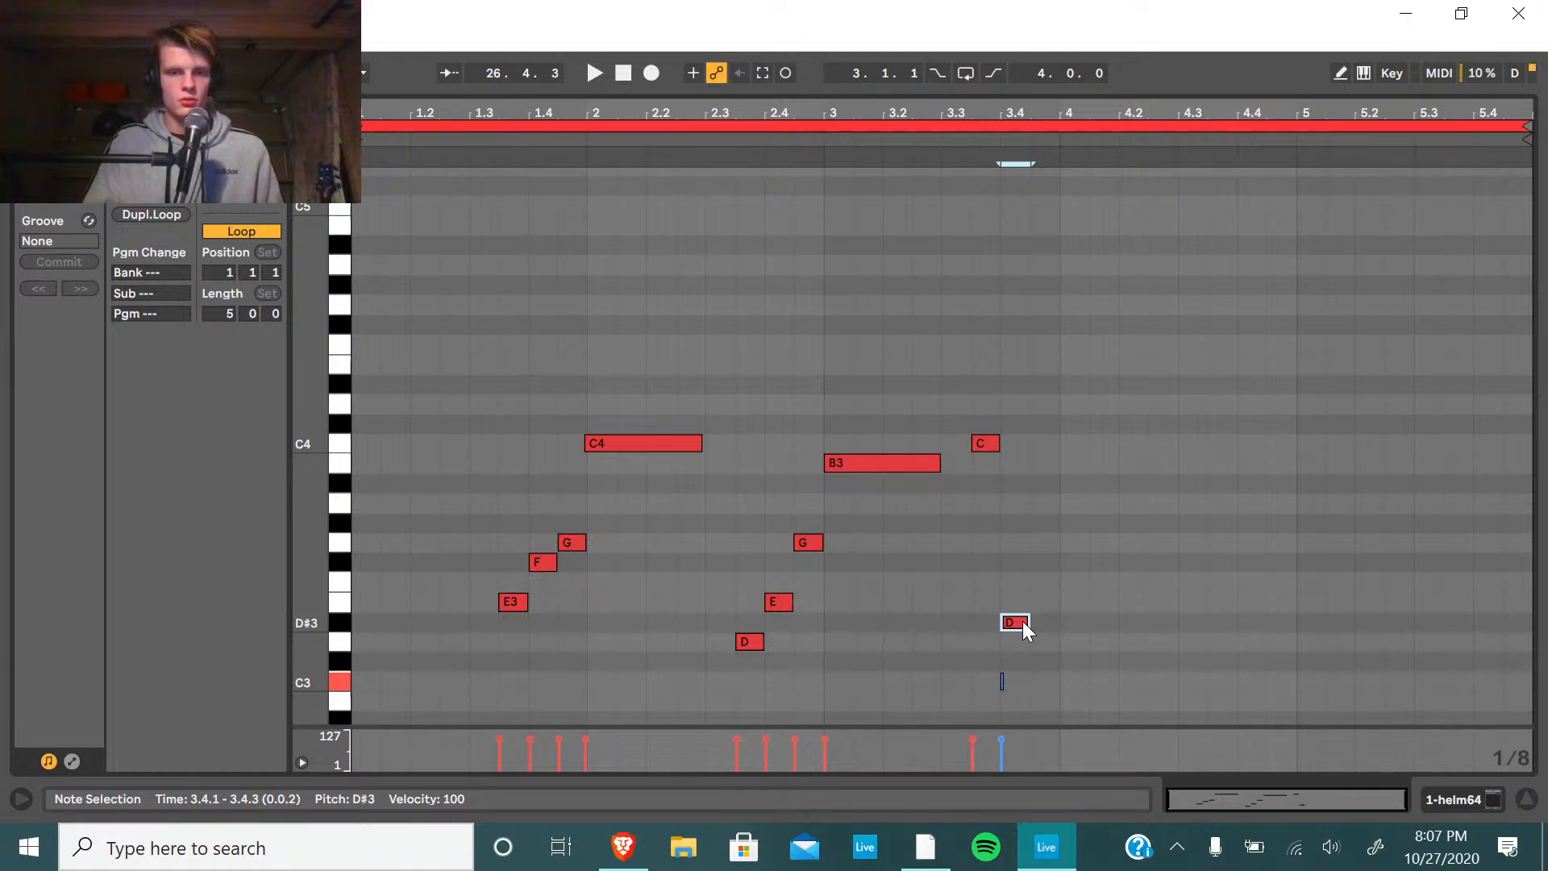
{"action": "key", "text": "Down"}
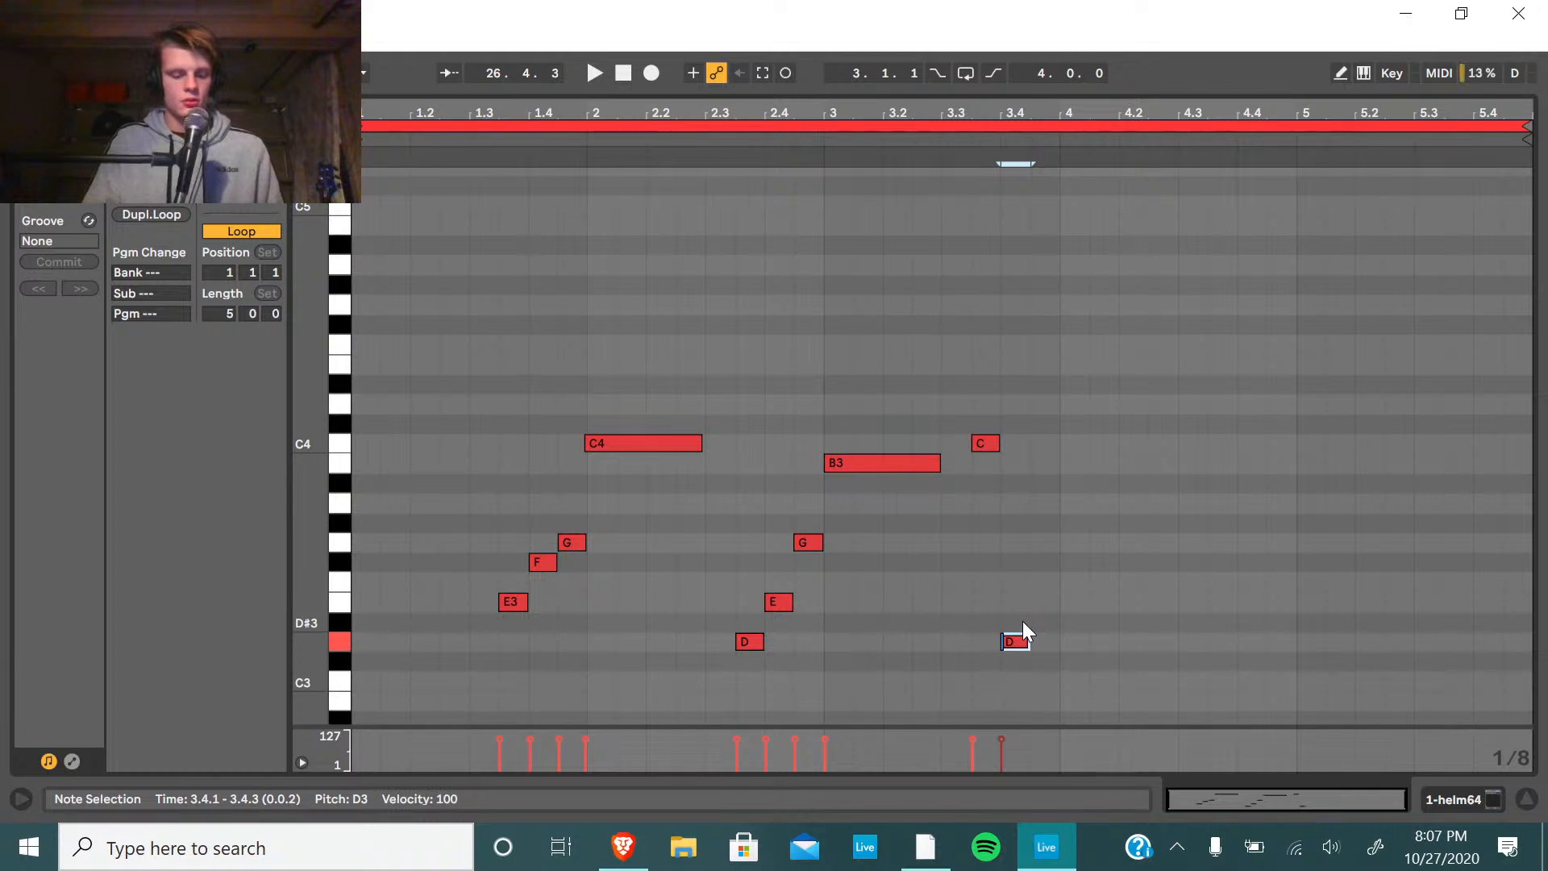
{"action": "key", "text": "a"}
{"action": "key", "text": "s"}
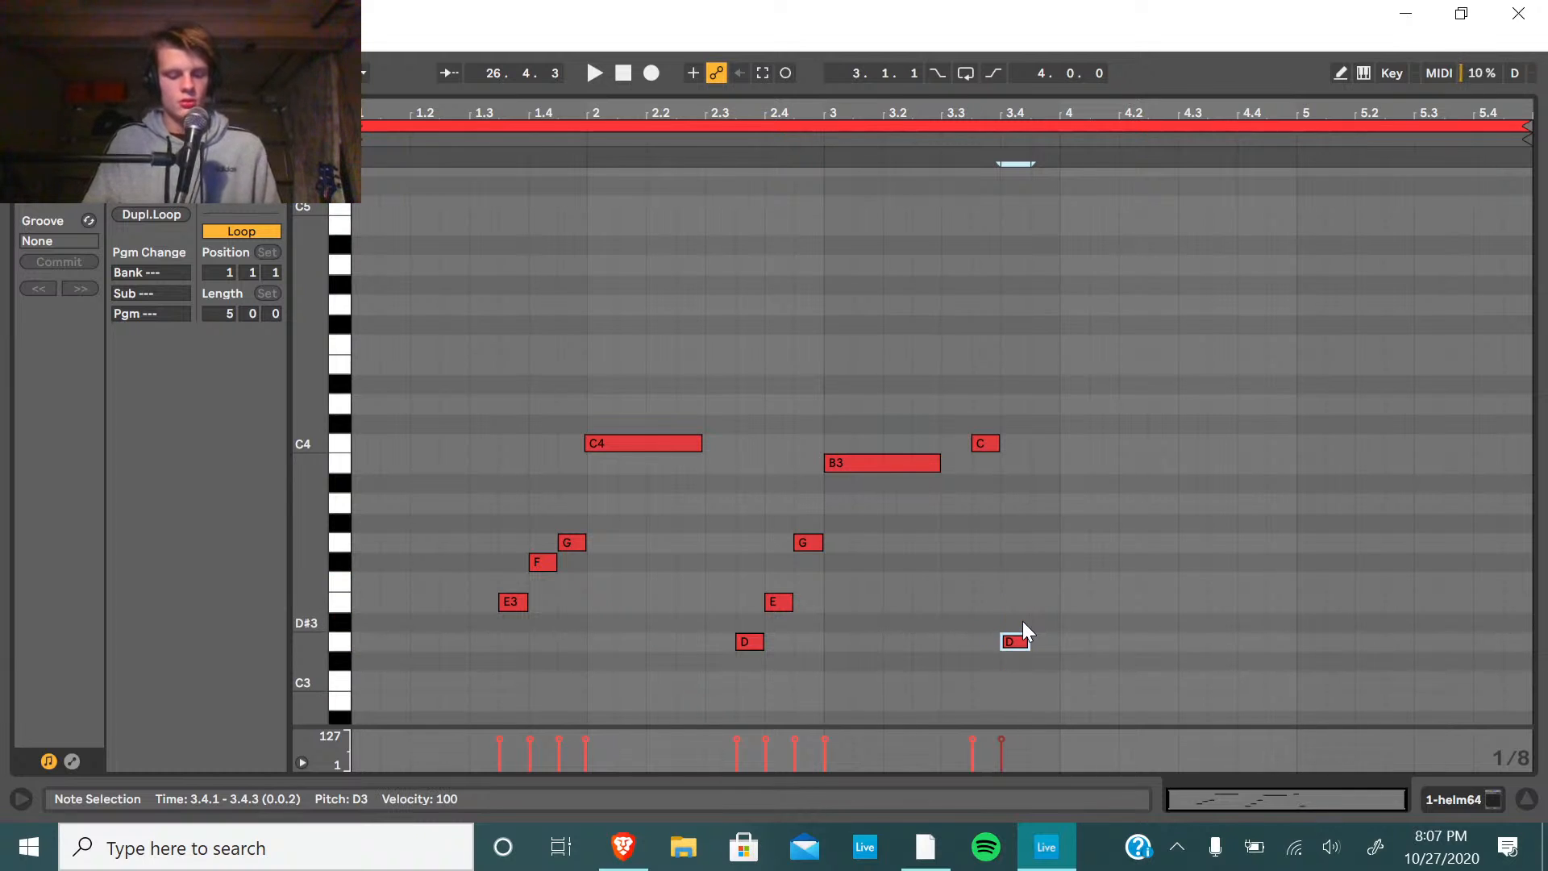
Audition pitches up to A3 and add an A3 note held from 4.1.1 to 4.3.1.
{"action": "key", "text": "a"}
{"action": "key", "text": "s"}
{"action": "key", "text": "d"}
{"action": "key", "text": "h"}
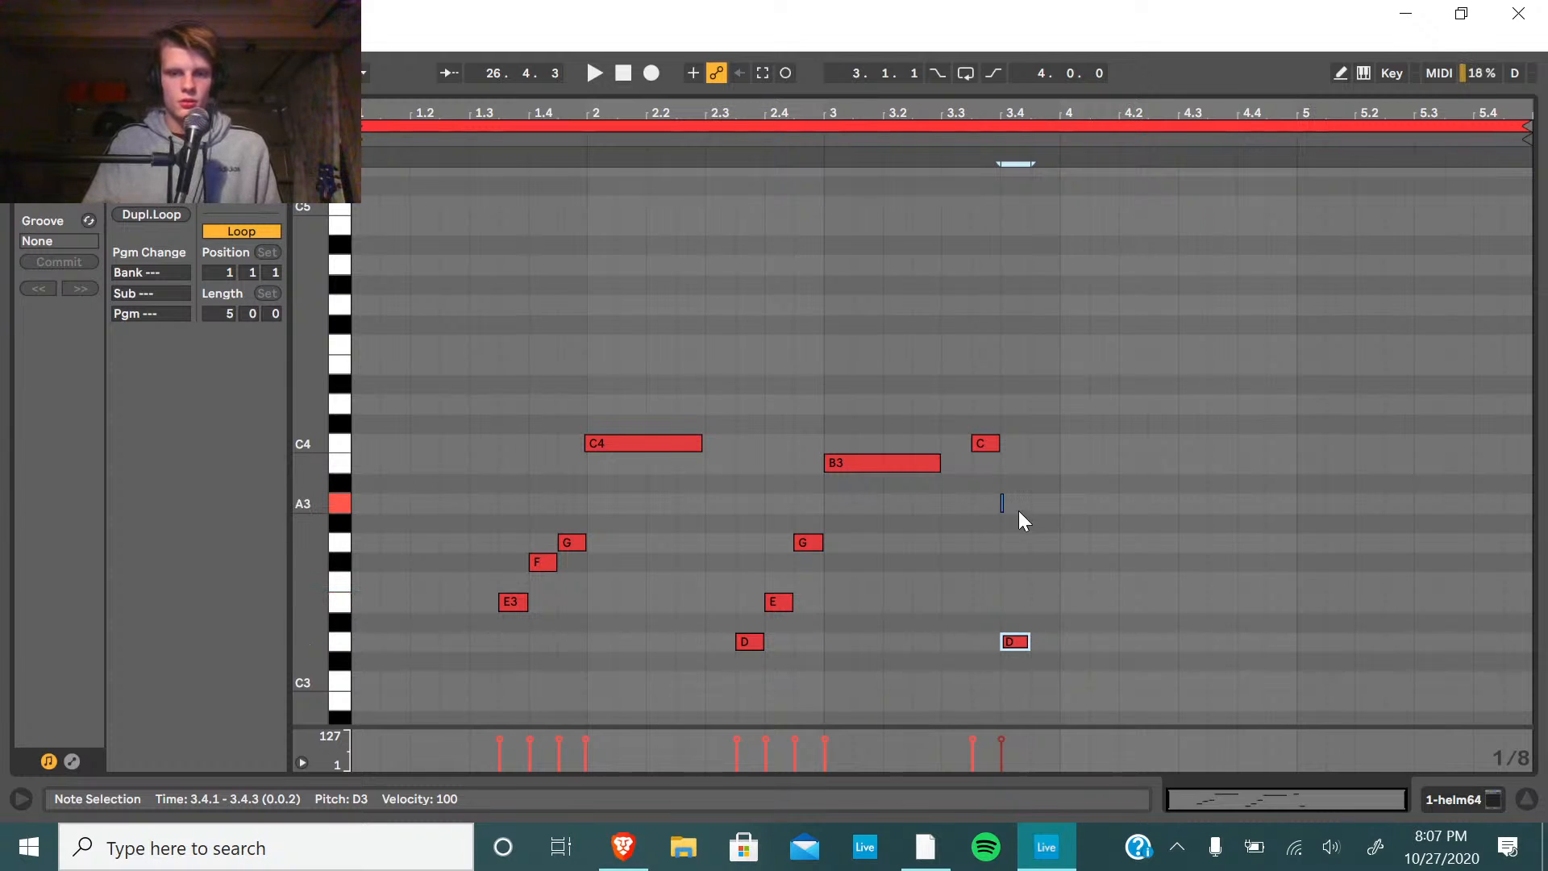
{"action": "double_click", "coordinate": [1077, 503]}
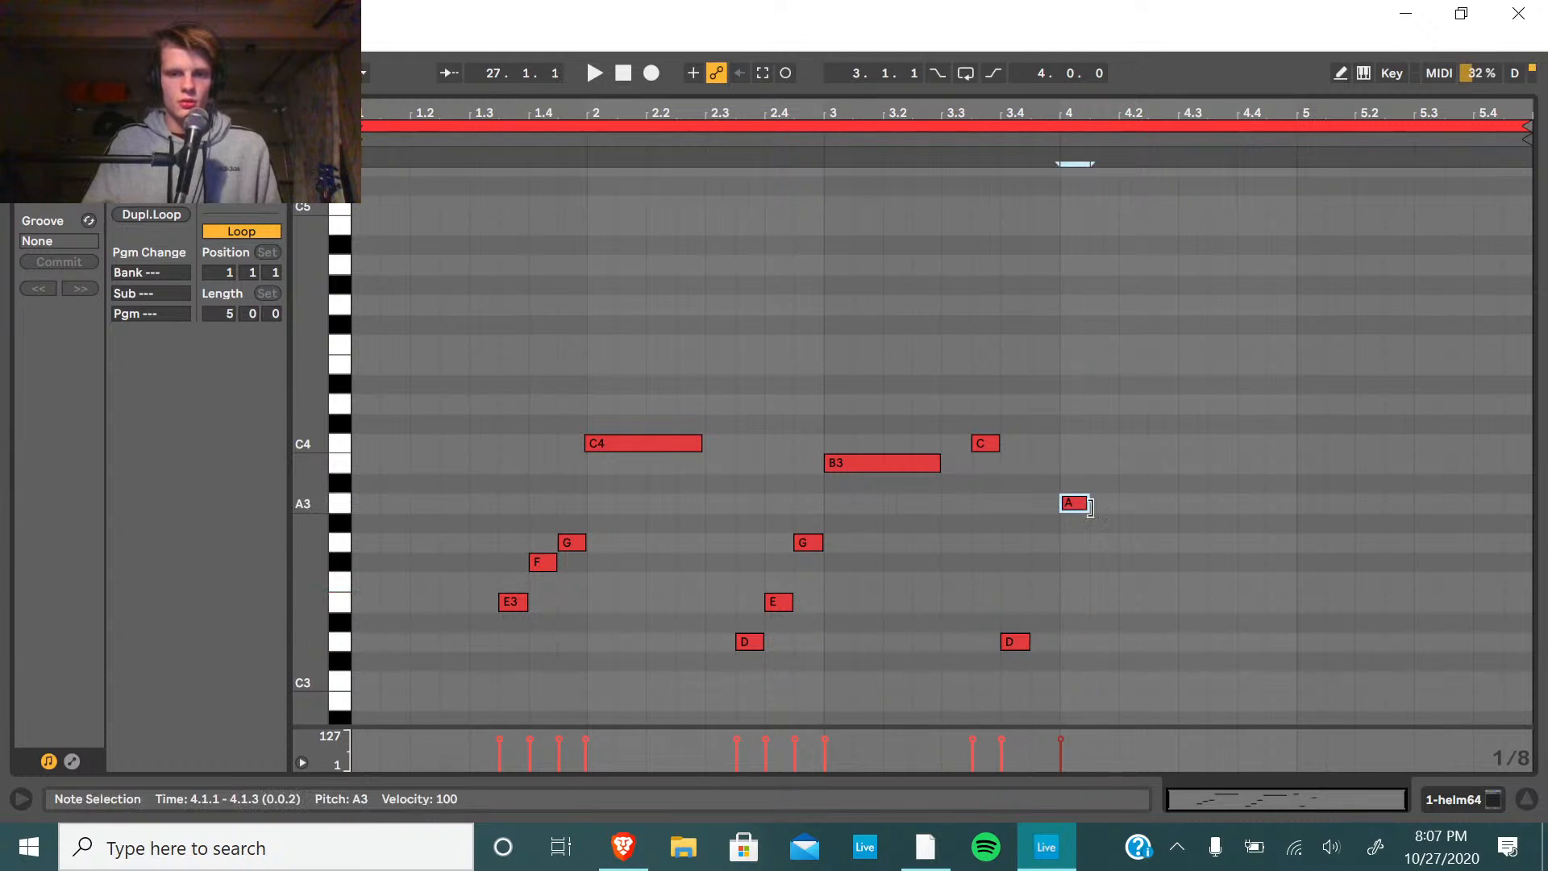
{"action": "left_click_drag", "start_coordinate": [1102, 504], "coordinate": [1178, 505]}
Audition C3, D3 and E3, and add a short E3 note at 3.4.3.
{"action": "key", "text": "a"}
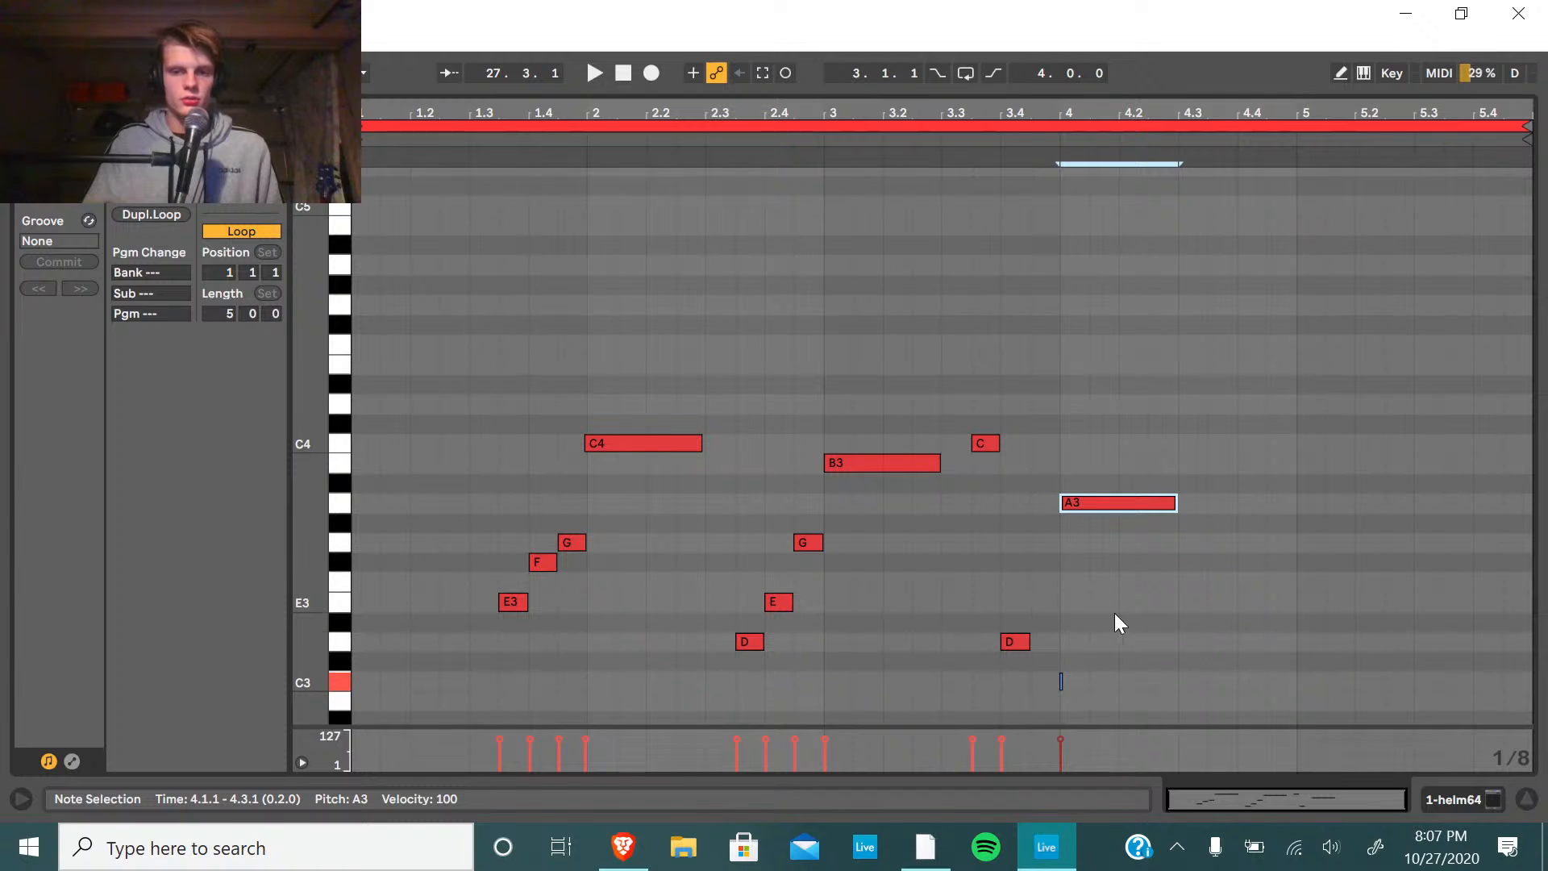
{"action": "key", "text": "s"}
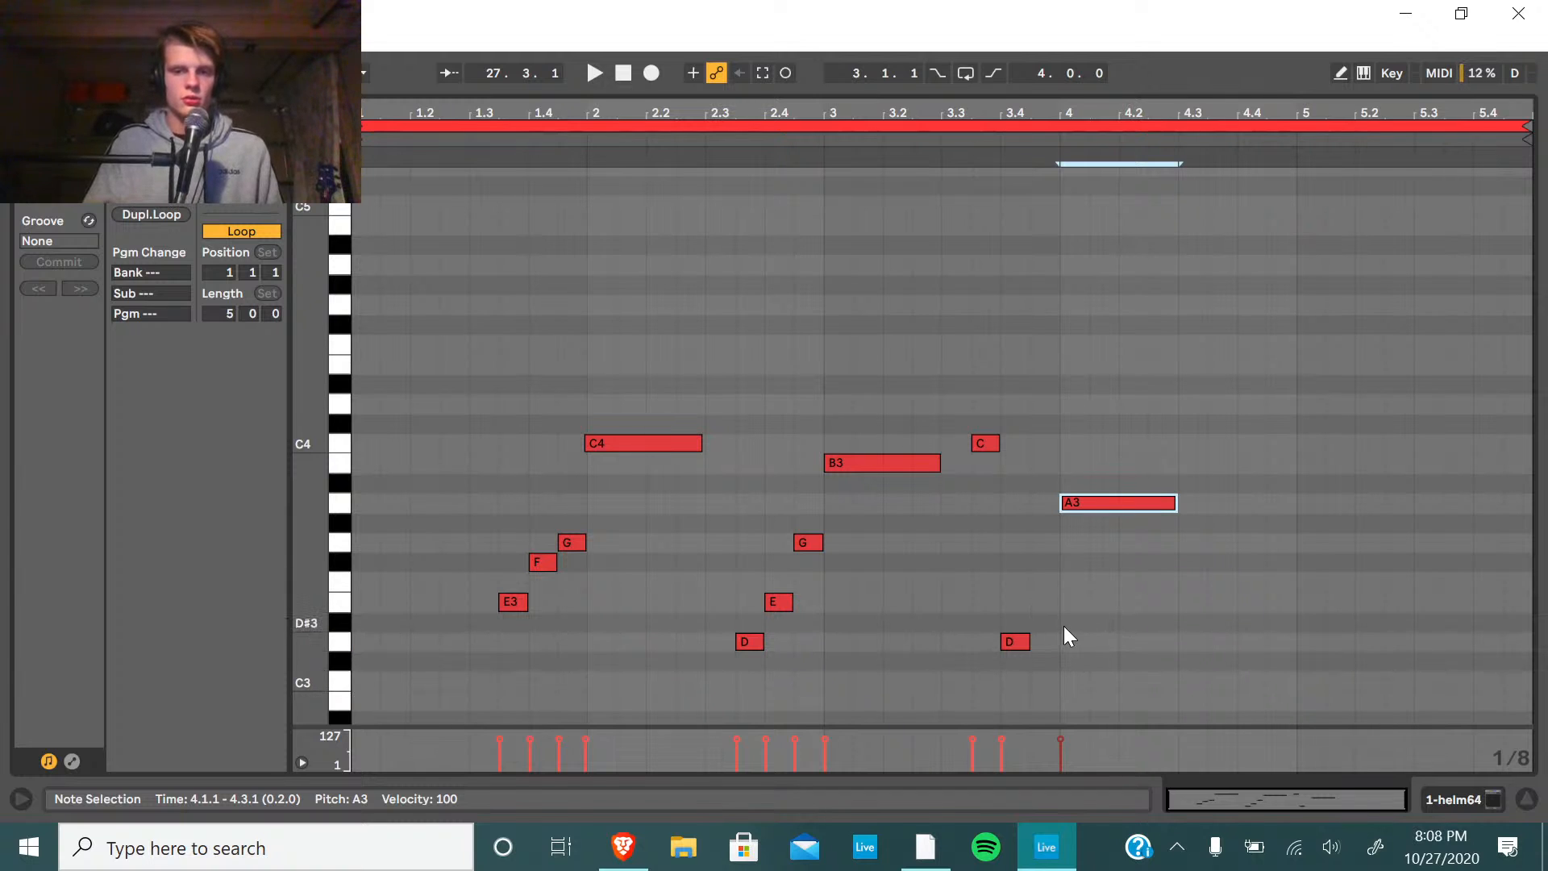
{"action": "key", "text": "a"}
{"action": "key", "text": "s"}
{"action": "key", "text": "d"}
{"action": "left_click", "coordinate": [1064, 607]}
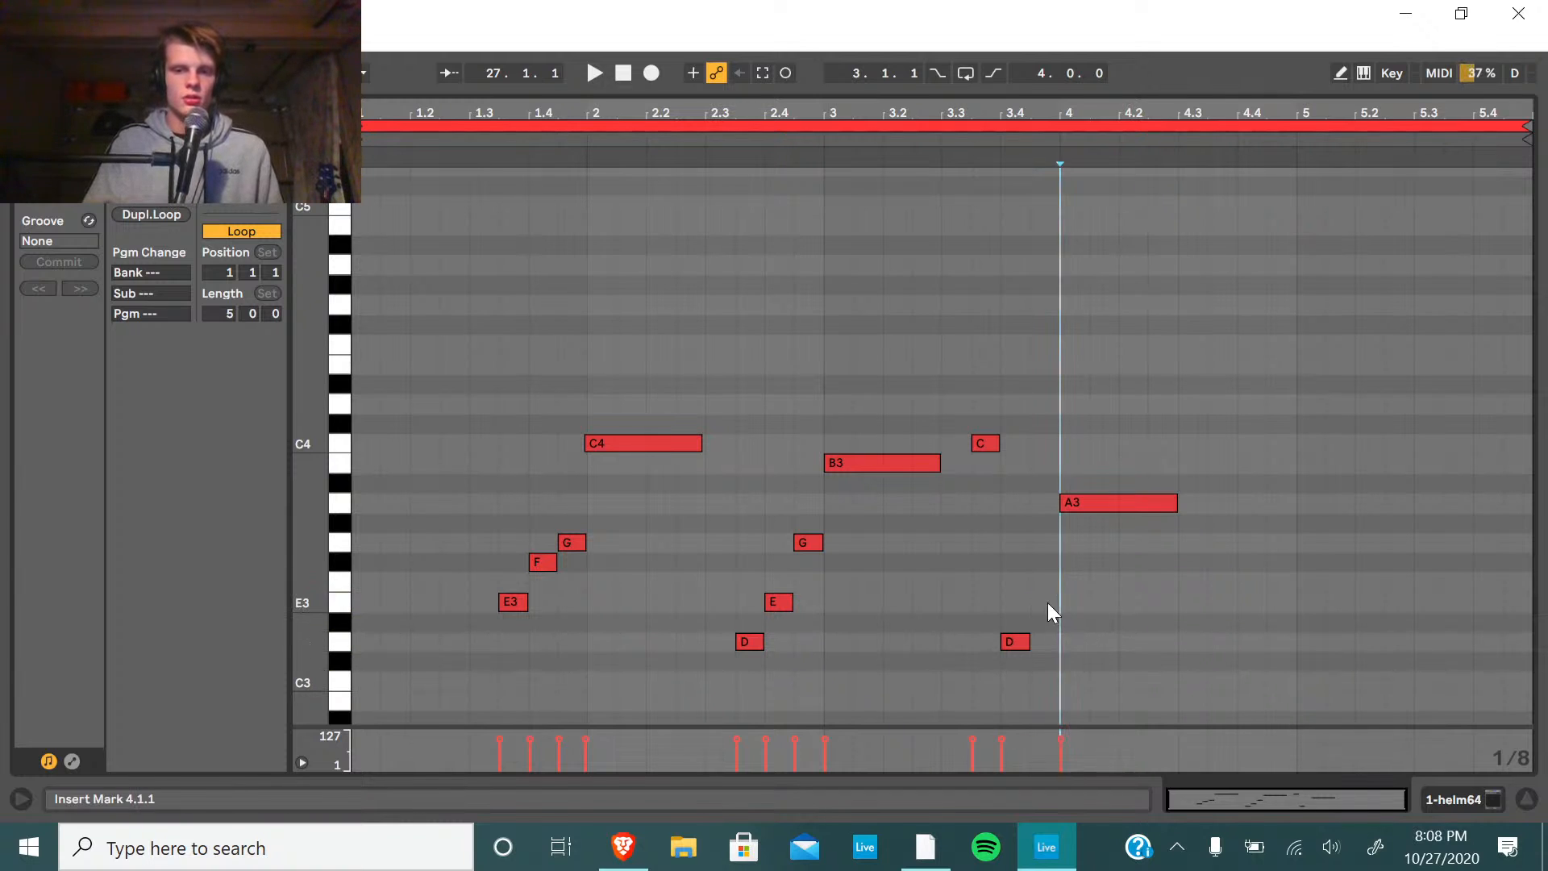
{"action": "double_click", "coordinate": [1047, 602]}
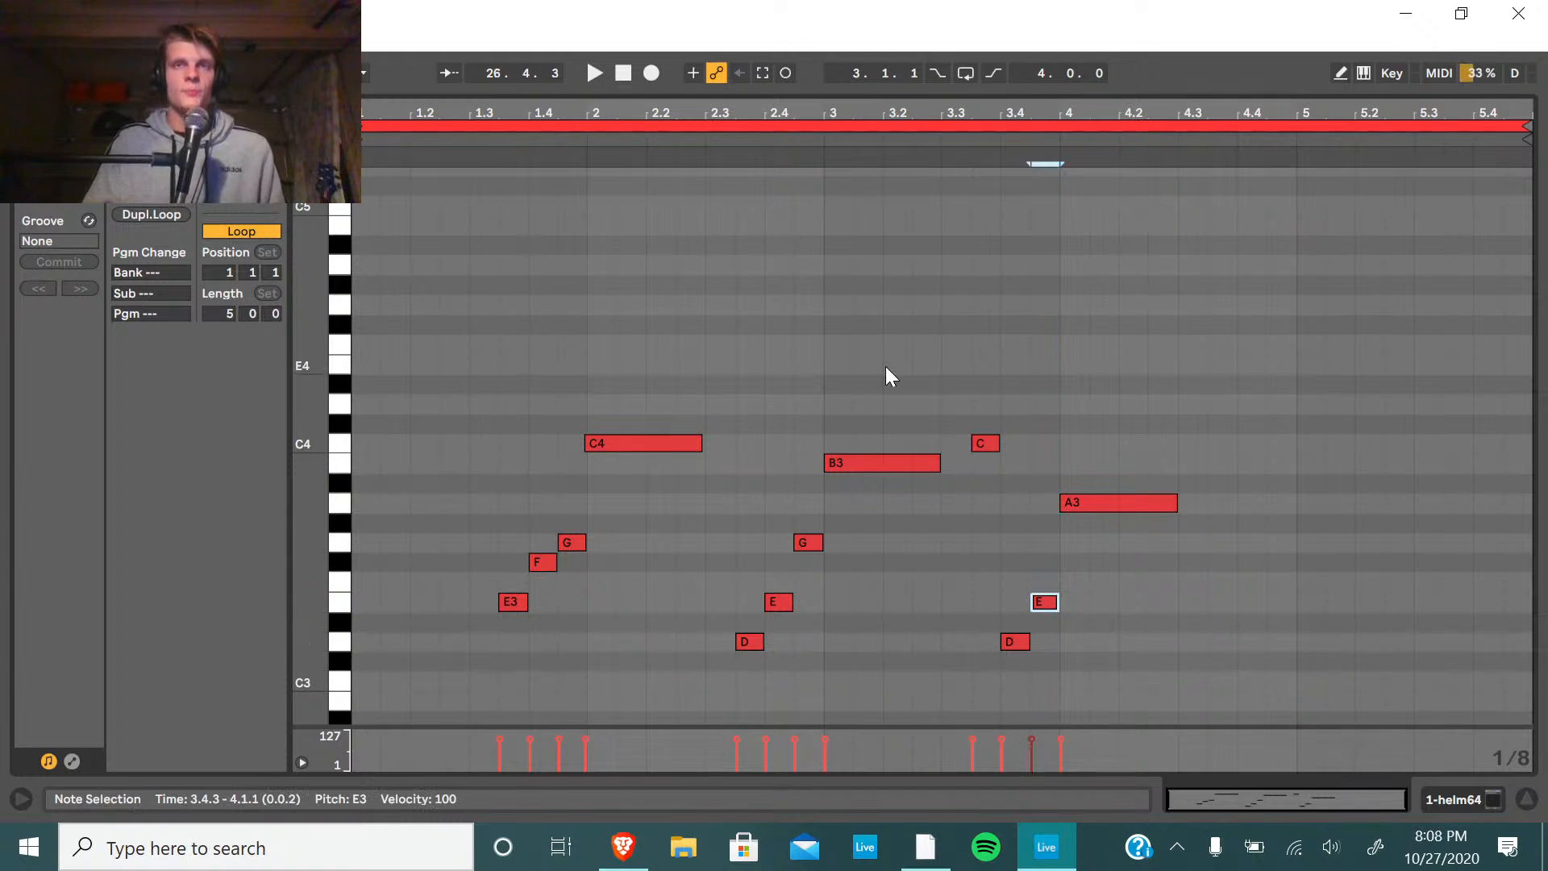
Play the melody back and lower the note at 3.3.3 by an octave to C3.
{"action": "left_click", "coordinate": [972, 482]}
{"action": "key", "text": "Up"}
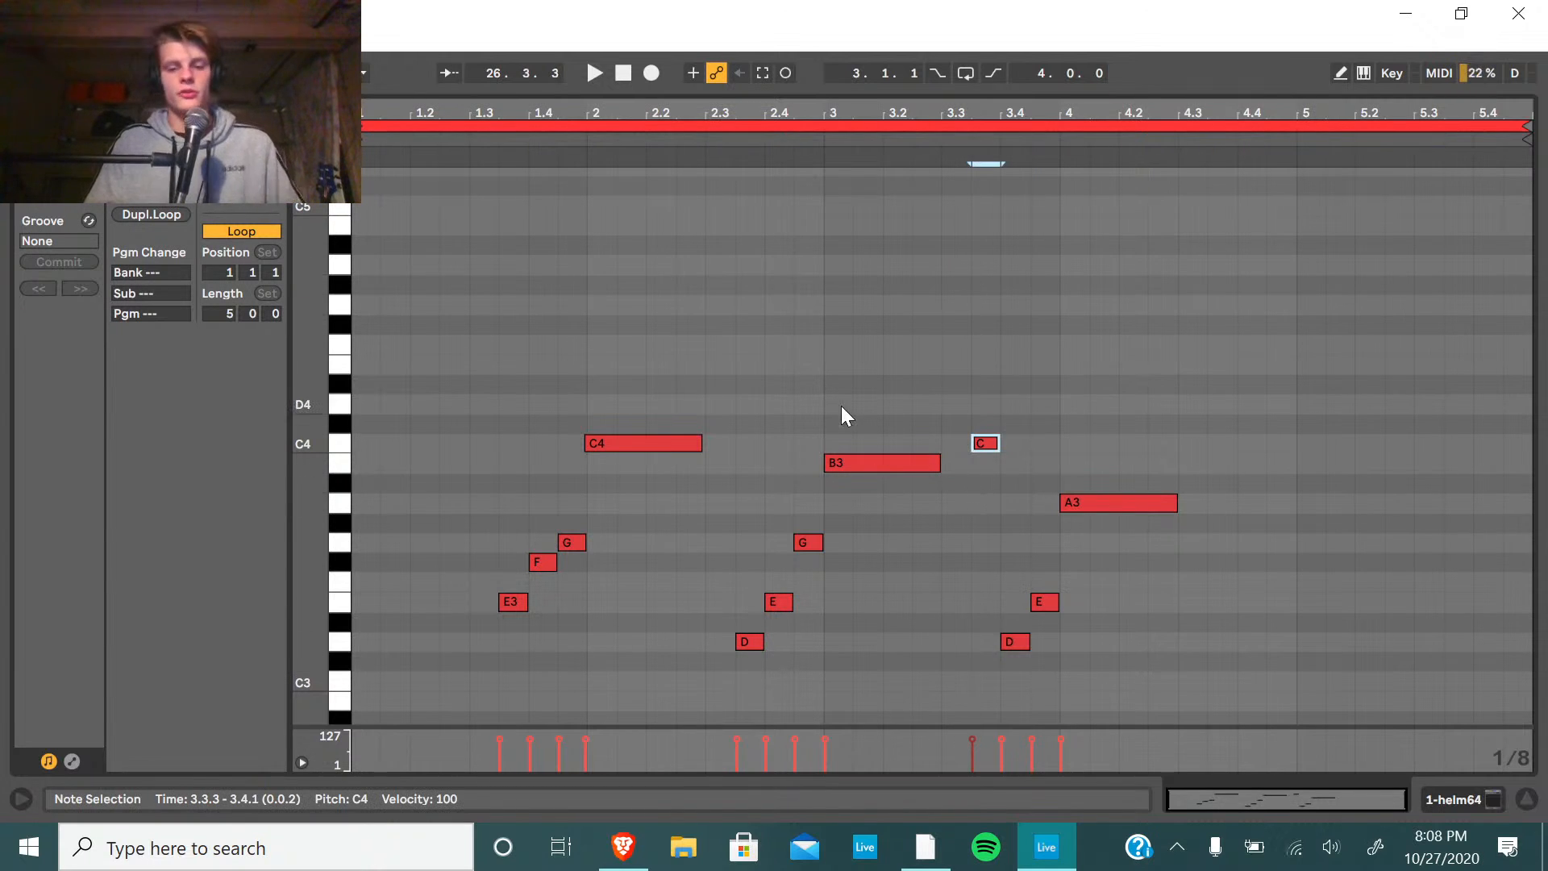
{"action": "key", "text": "space"}
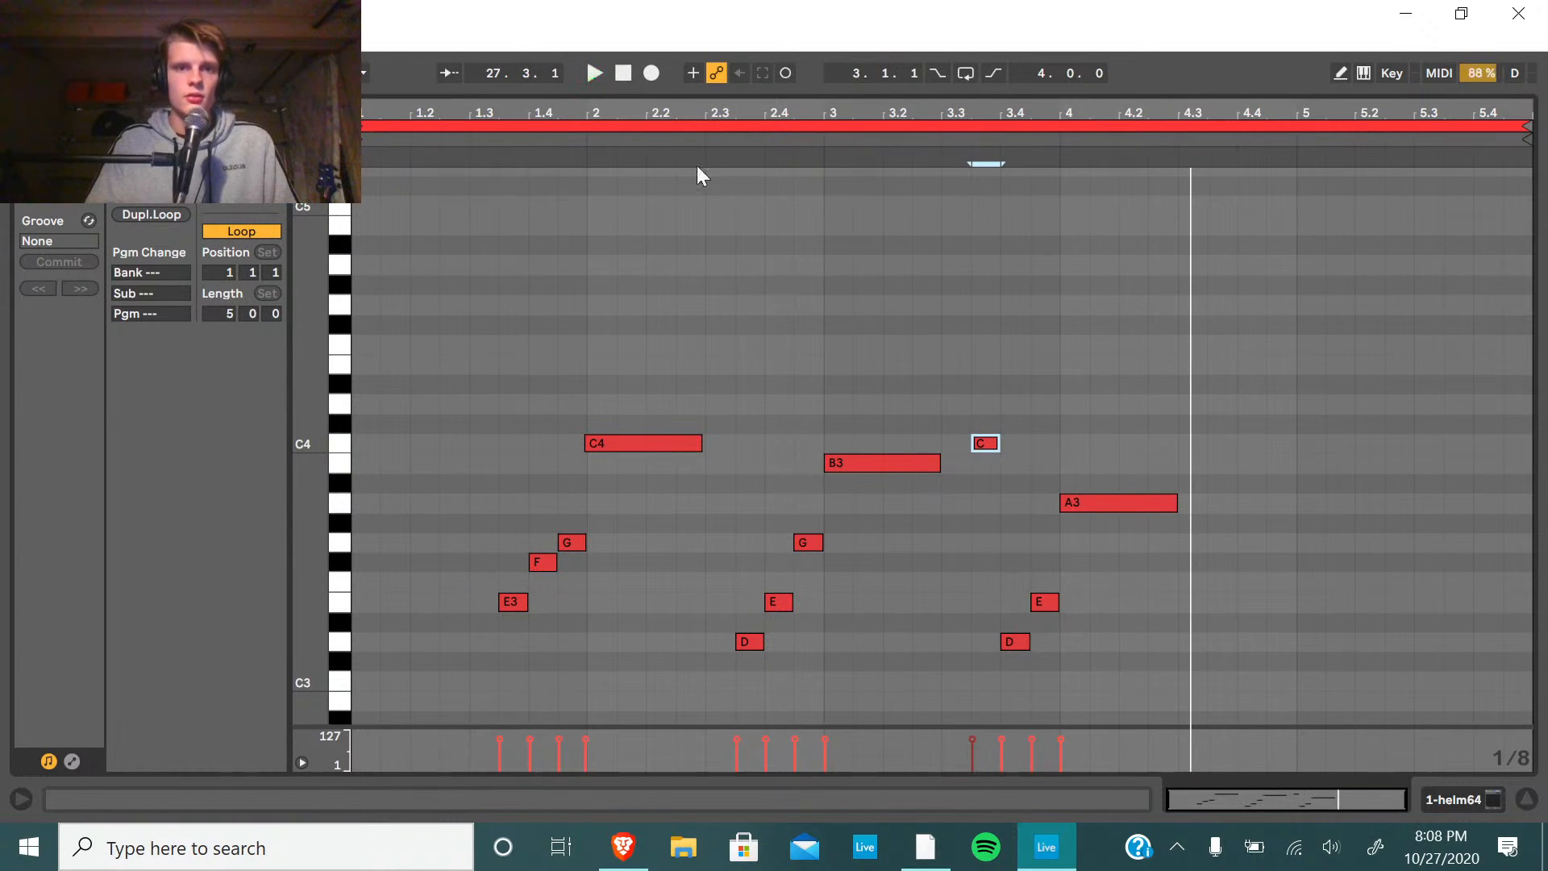
{"action": "key", "text": "shift+Down"}
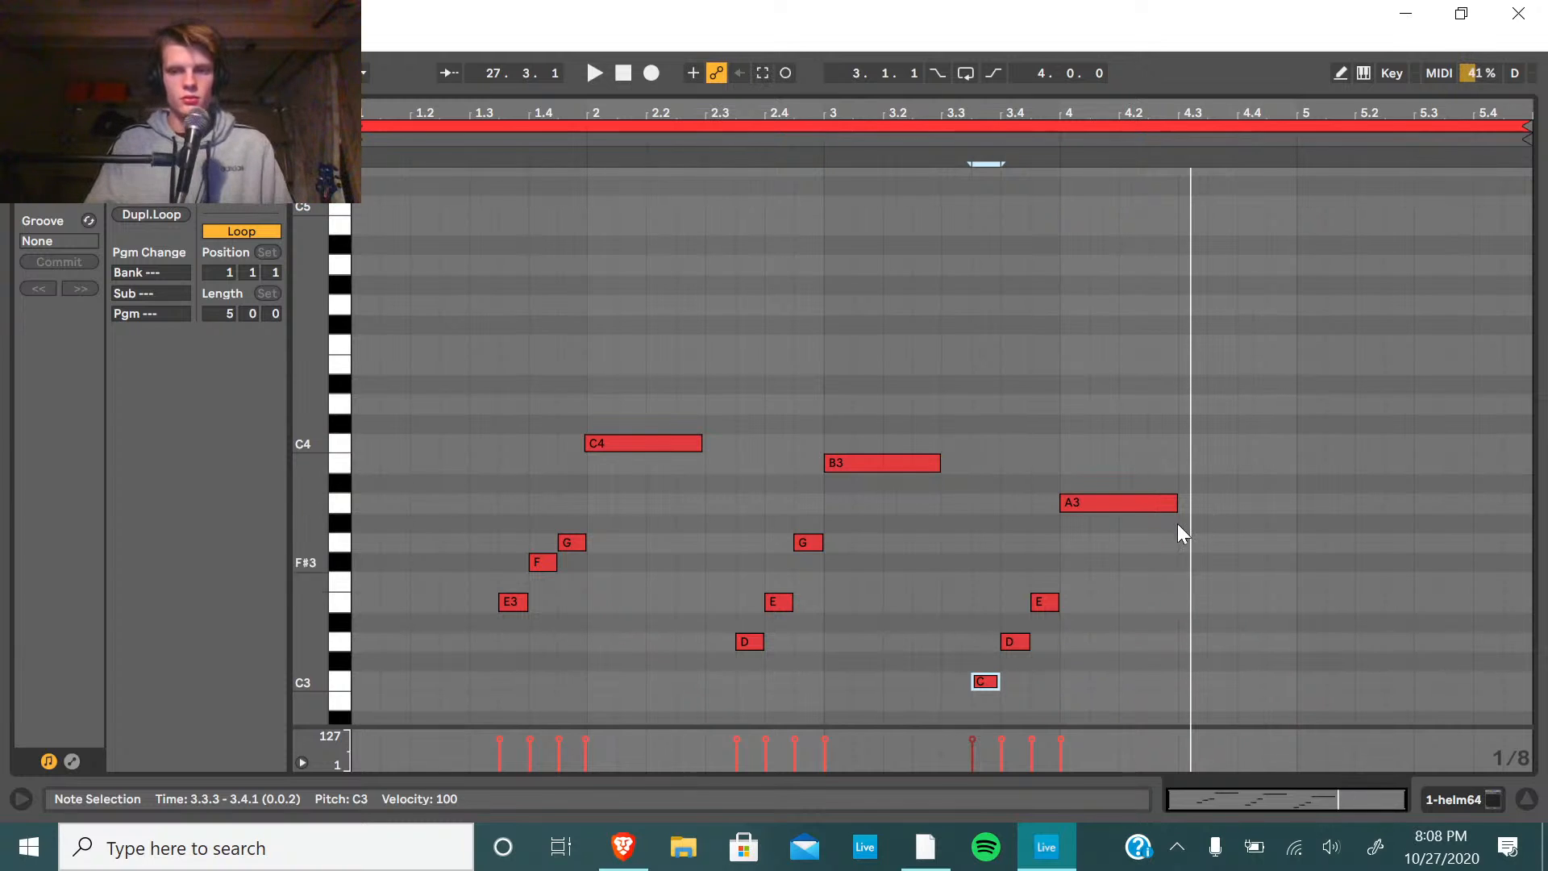
Add a short B note, shift it to 4.3.3 and lower it an octave to B2.
{"action": "double_click", "coordinate": [1183, 463]}
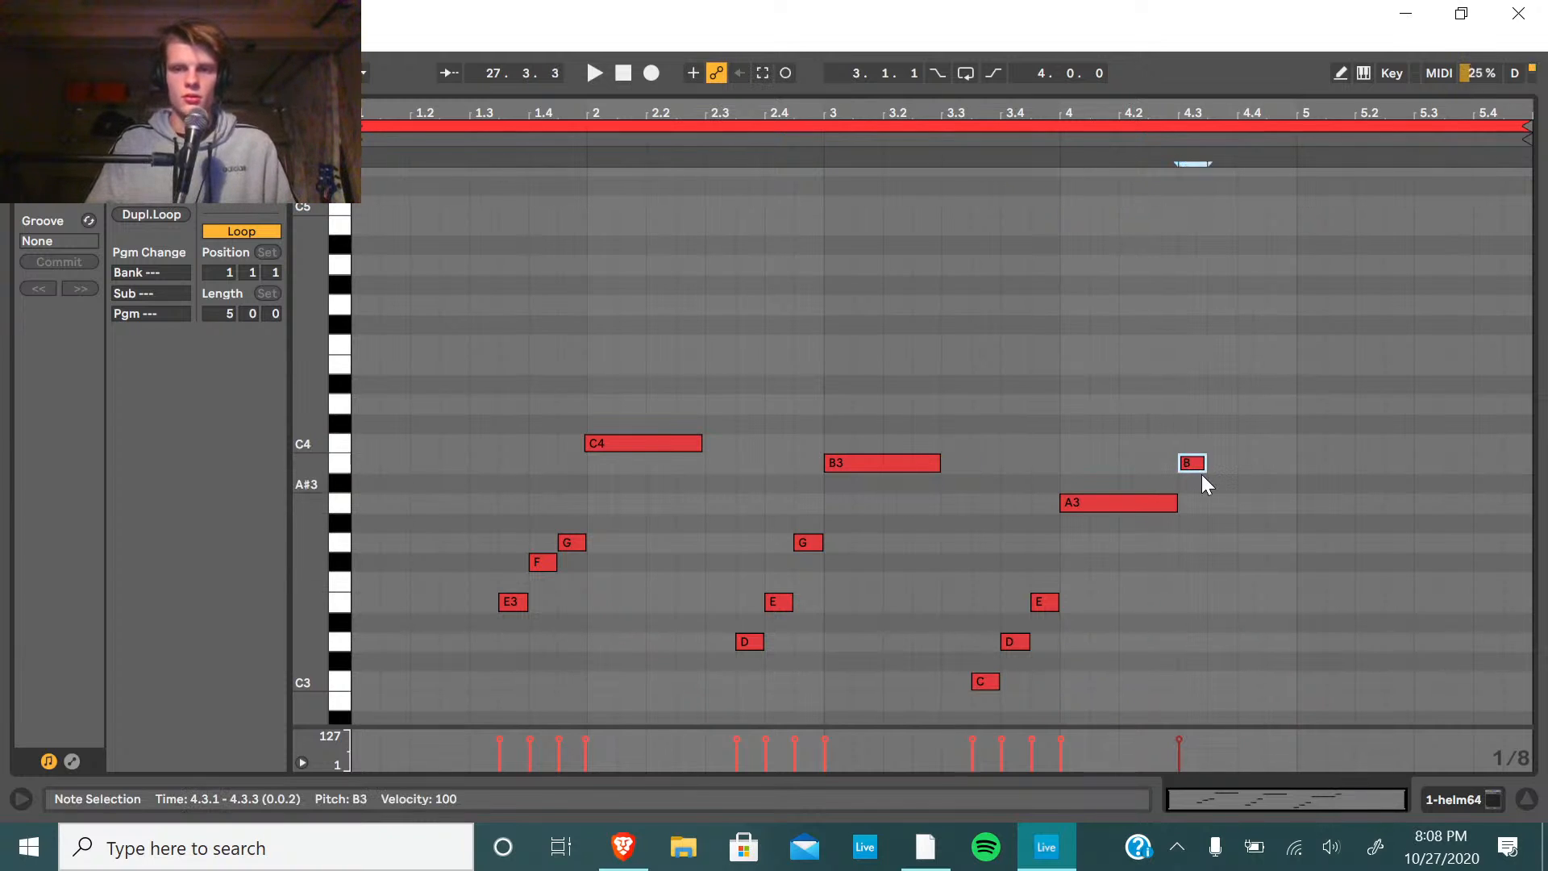
{"action": "key", "text": "Right"}
{"action": "key", "text": "Right"}
{"action": "key", "text": "Left"}
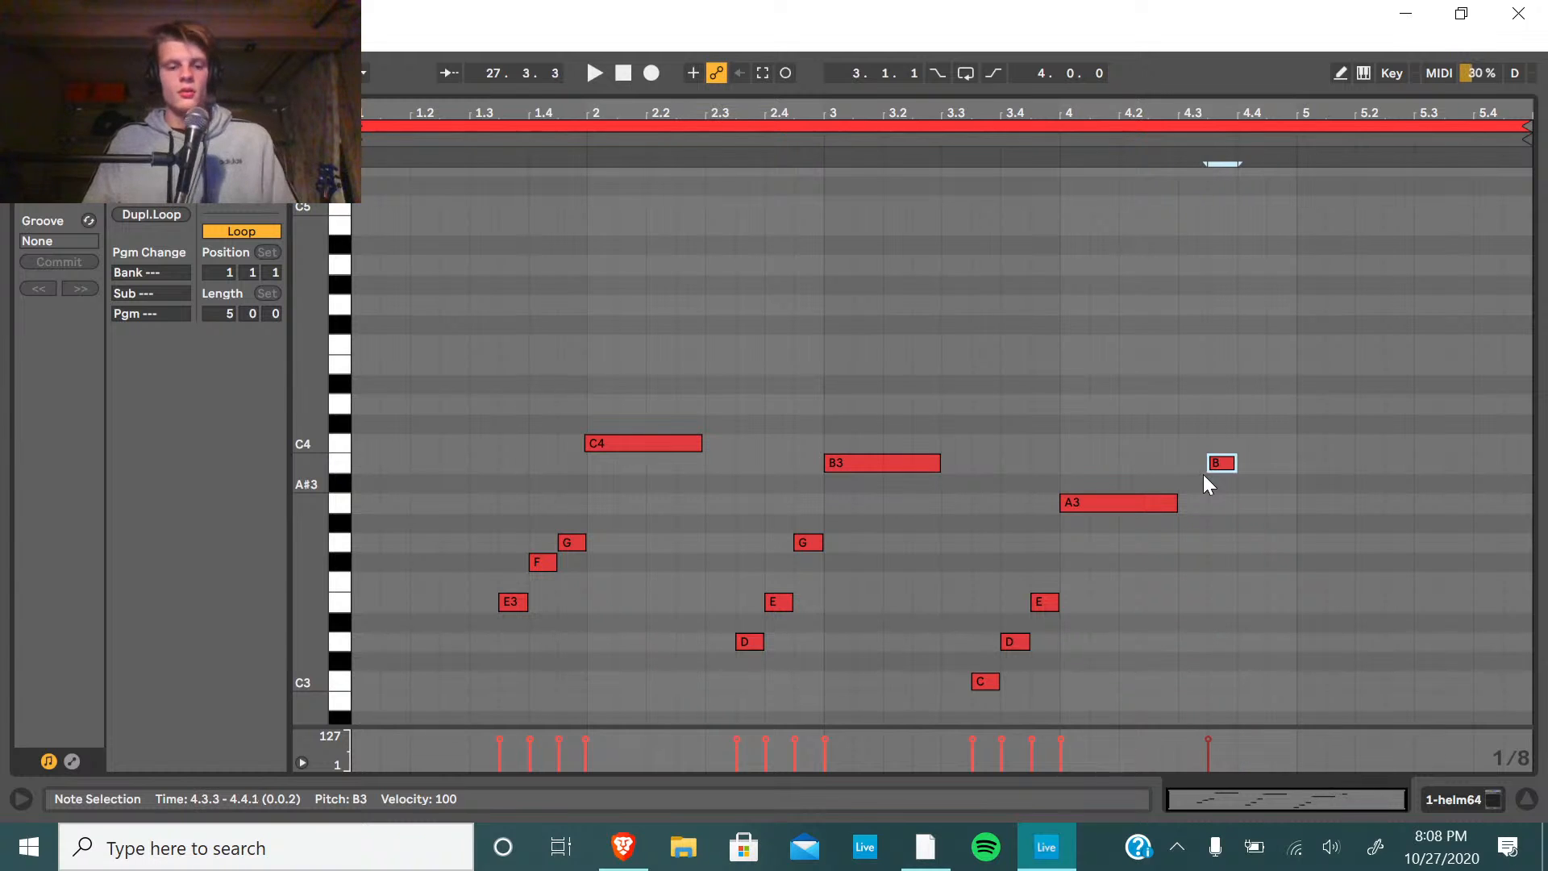
{"action": "key", "text": "shift+Down"}
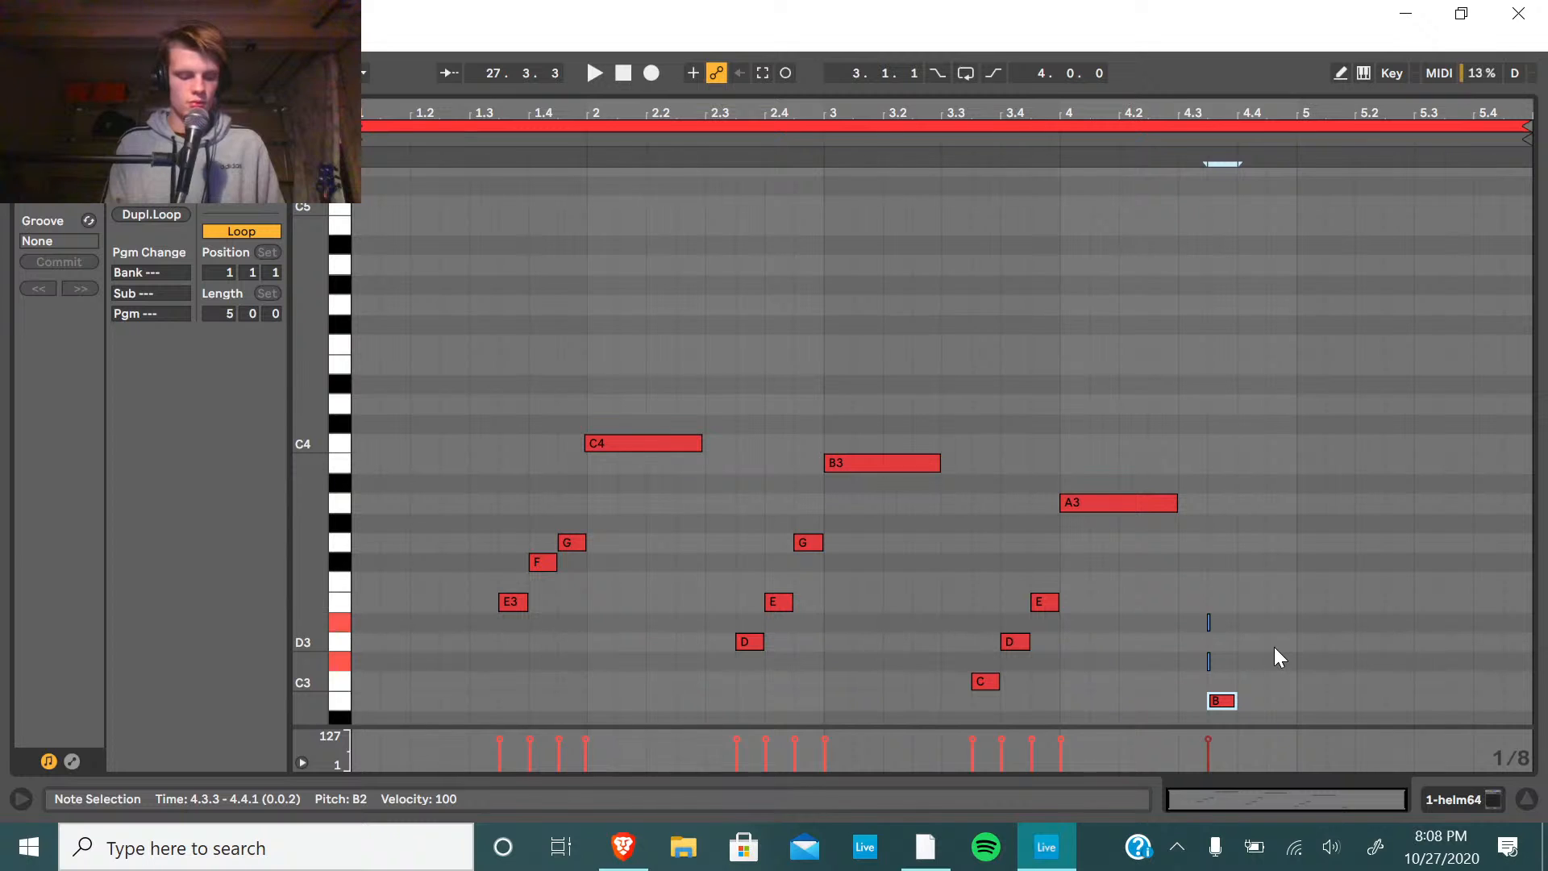
Add a short C#3 at 4.4.1, a short D#3 at 4.4.3, and a G3 held from 5.1.1 to 5.3.1.
{"action": "double_click", "coordinate": [1255, 660]}
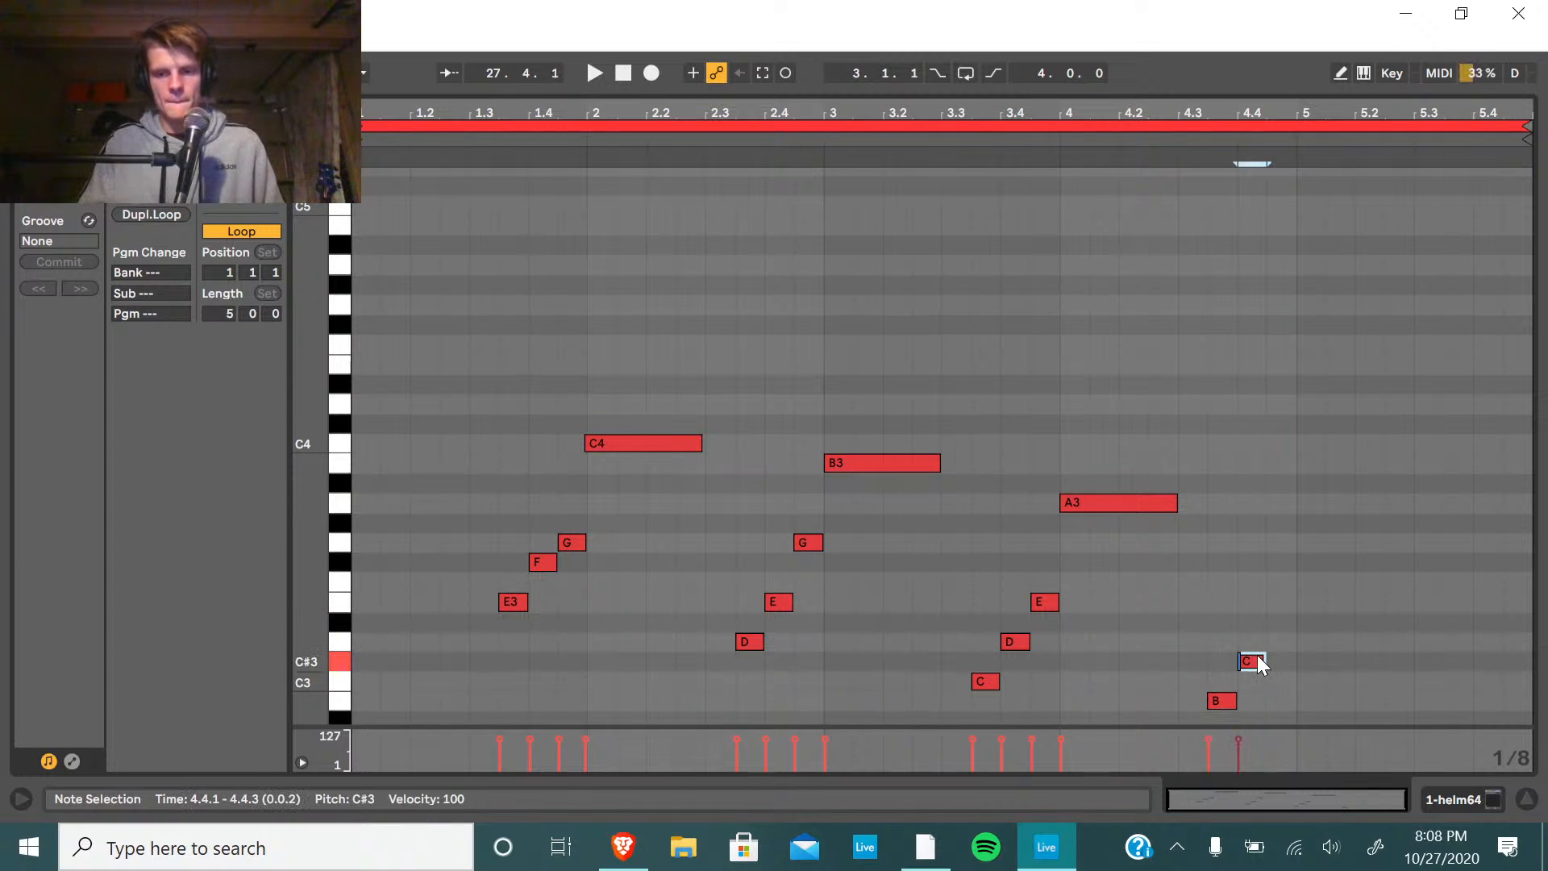
{"action": "double_click", "coordinate": [1292, 625]}
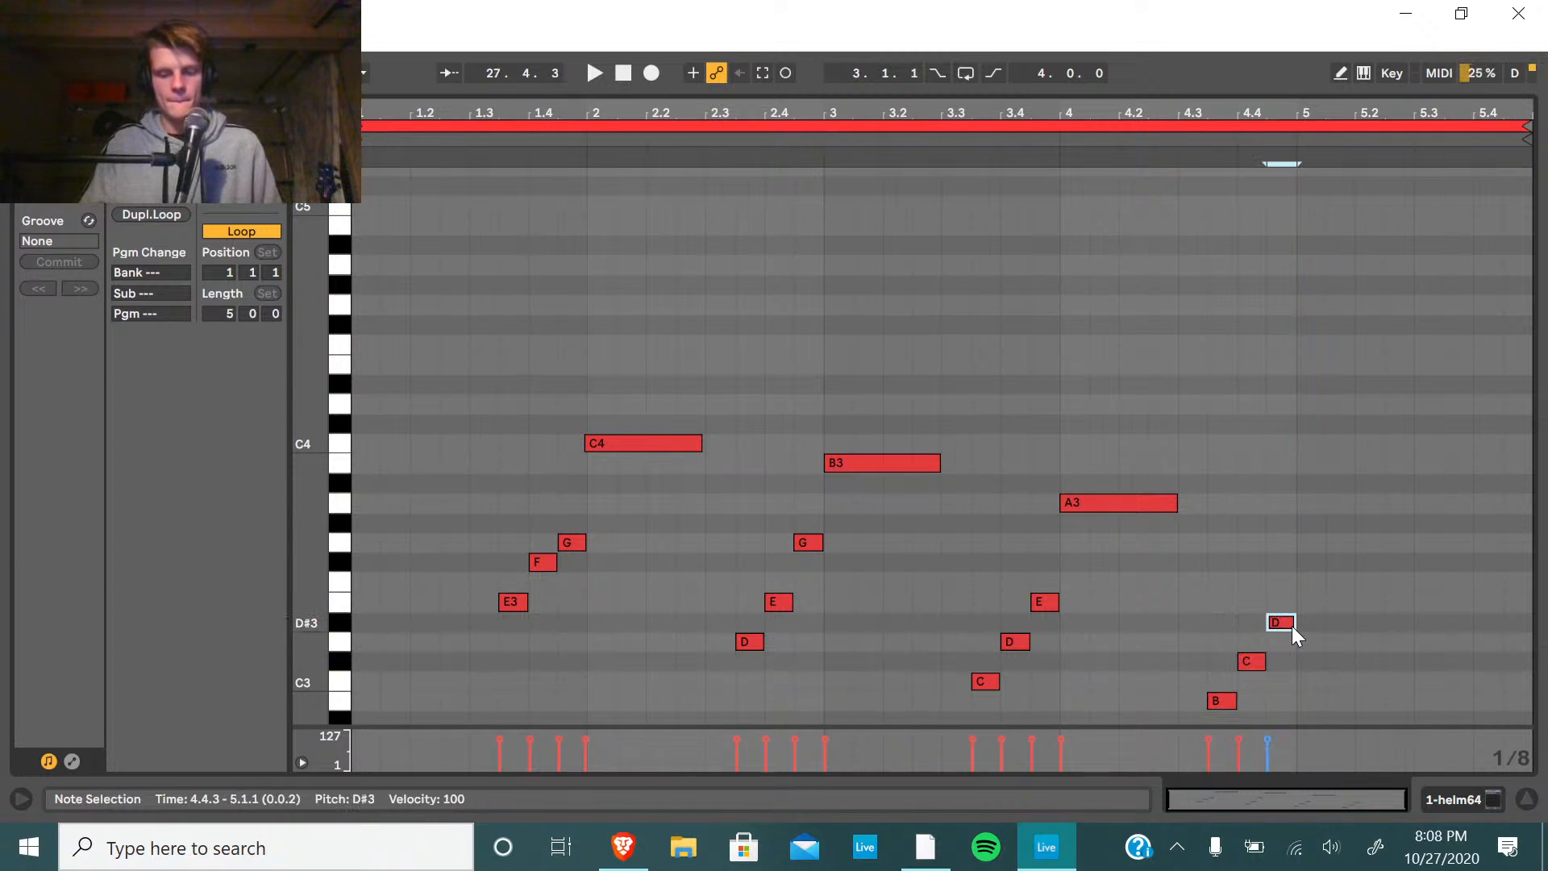
{"action": "double_click", "coordinate": [1311, 542]}
{"action": "left_click_drag", "start_coordinate": [1323, 540], "coordinate": [1414, 542]}
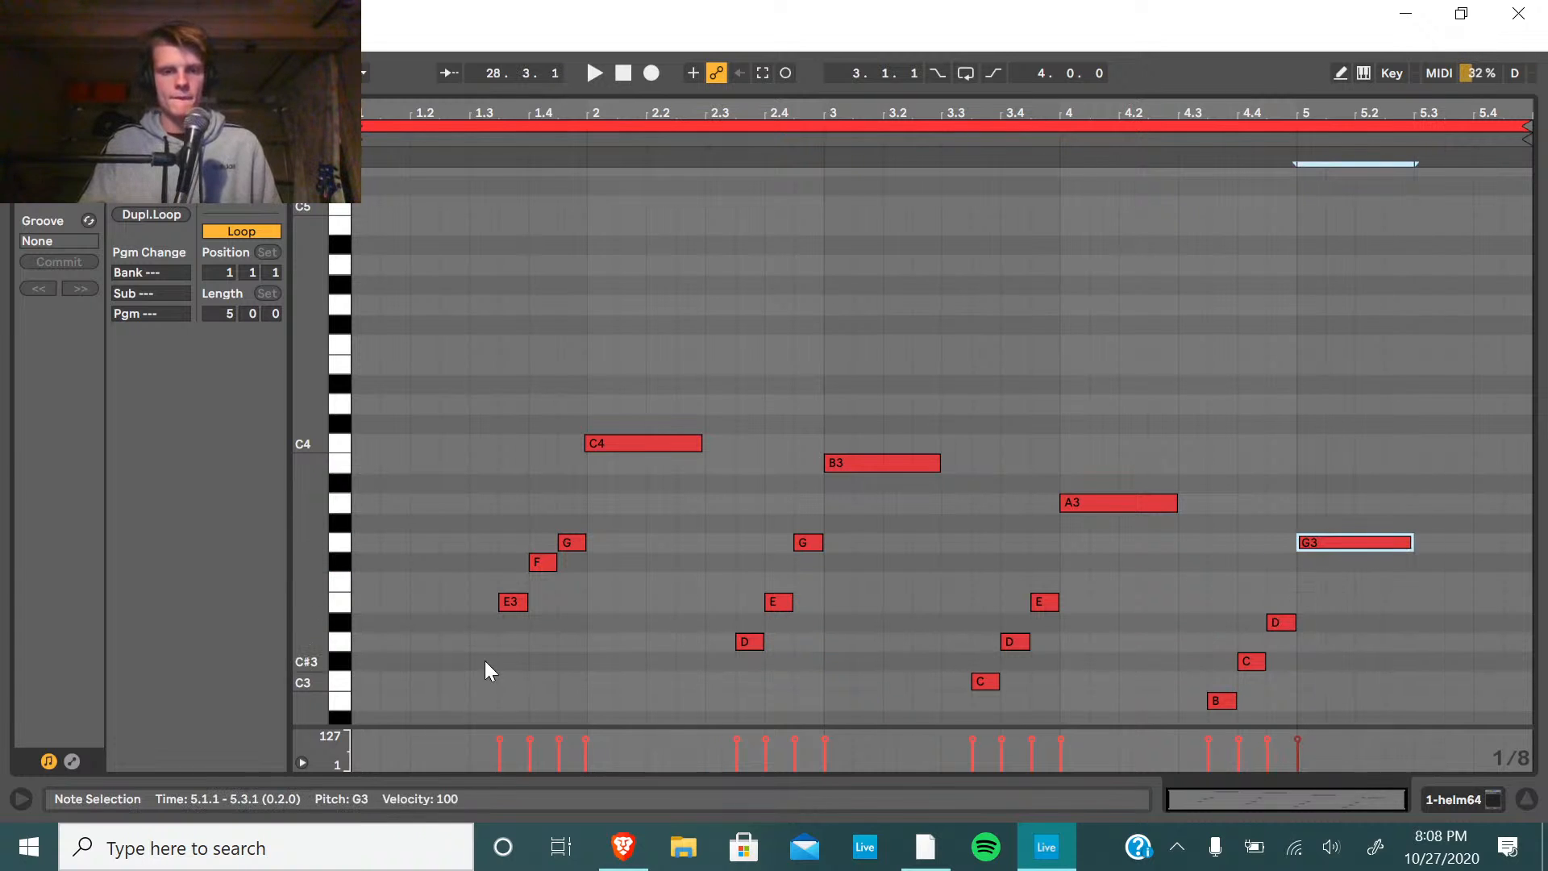
Copy the opening E3, F#3 and G3 notes to the end of the clip, starting at 5.3.3.
{"action": "left_click_drag", "start_coordinate": [485, 661], "coordinate": [587, 542]}
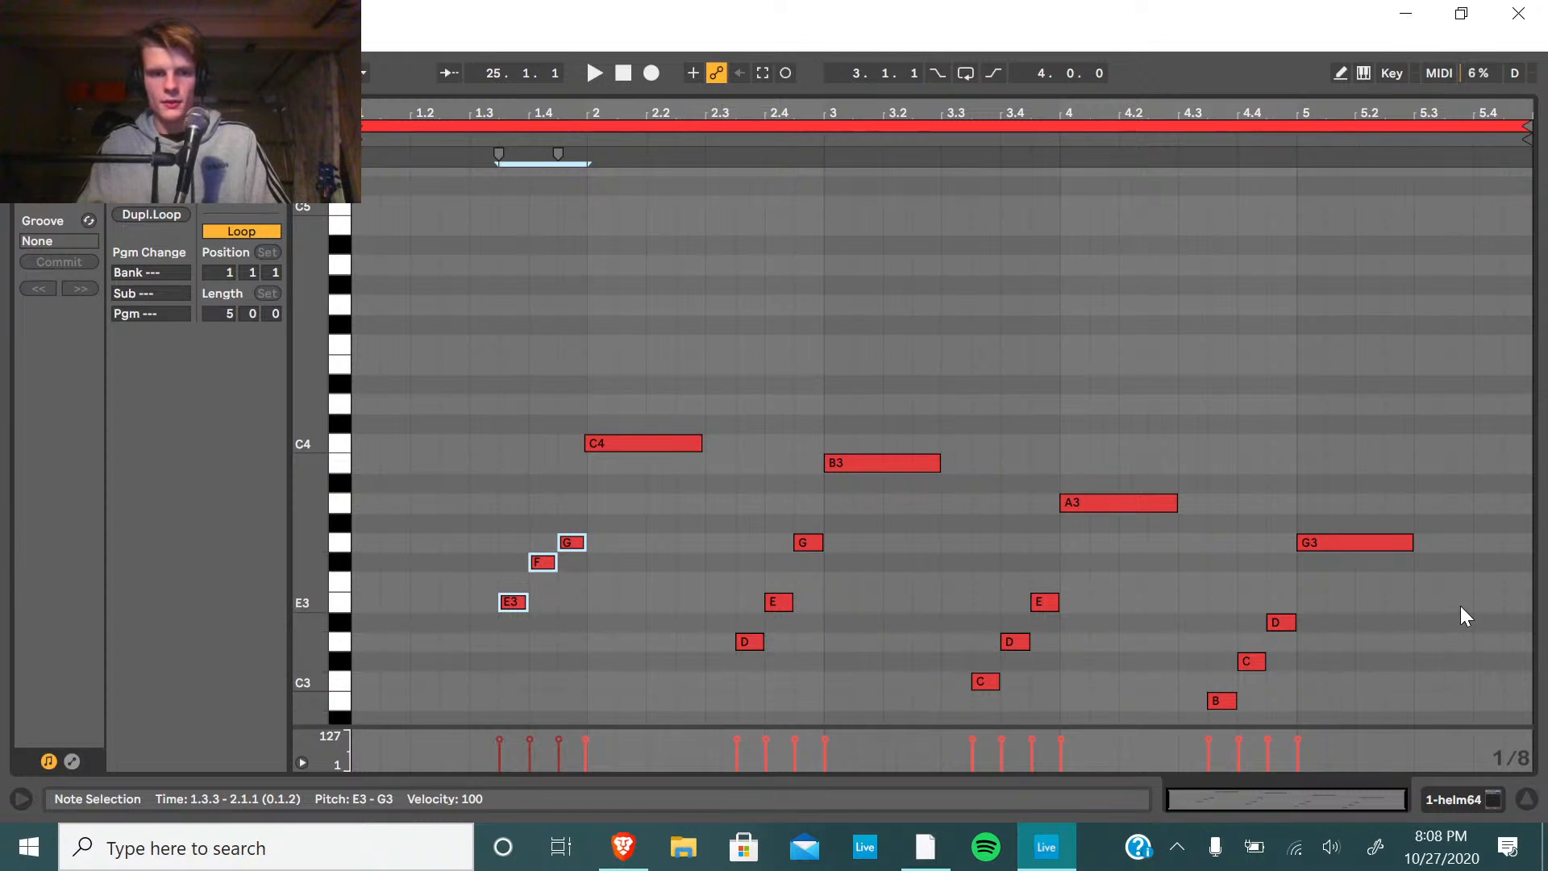
{"action": "key", "text": "ctrl+v"}
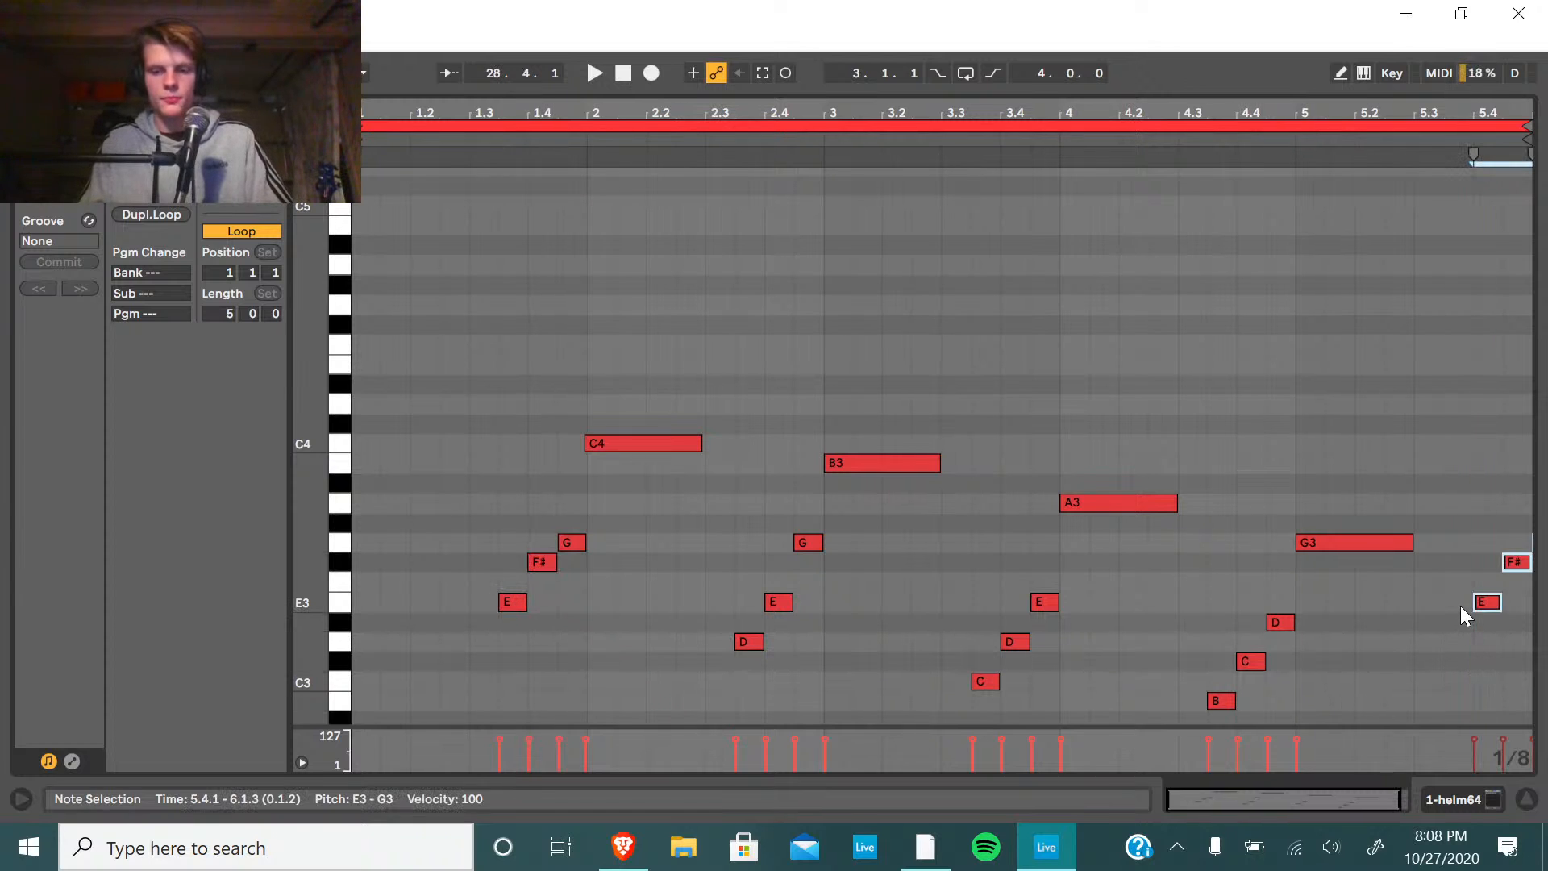
{"action": "key", "text": "Left"}
{"action": "key", "text": "b"}
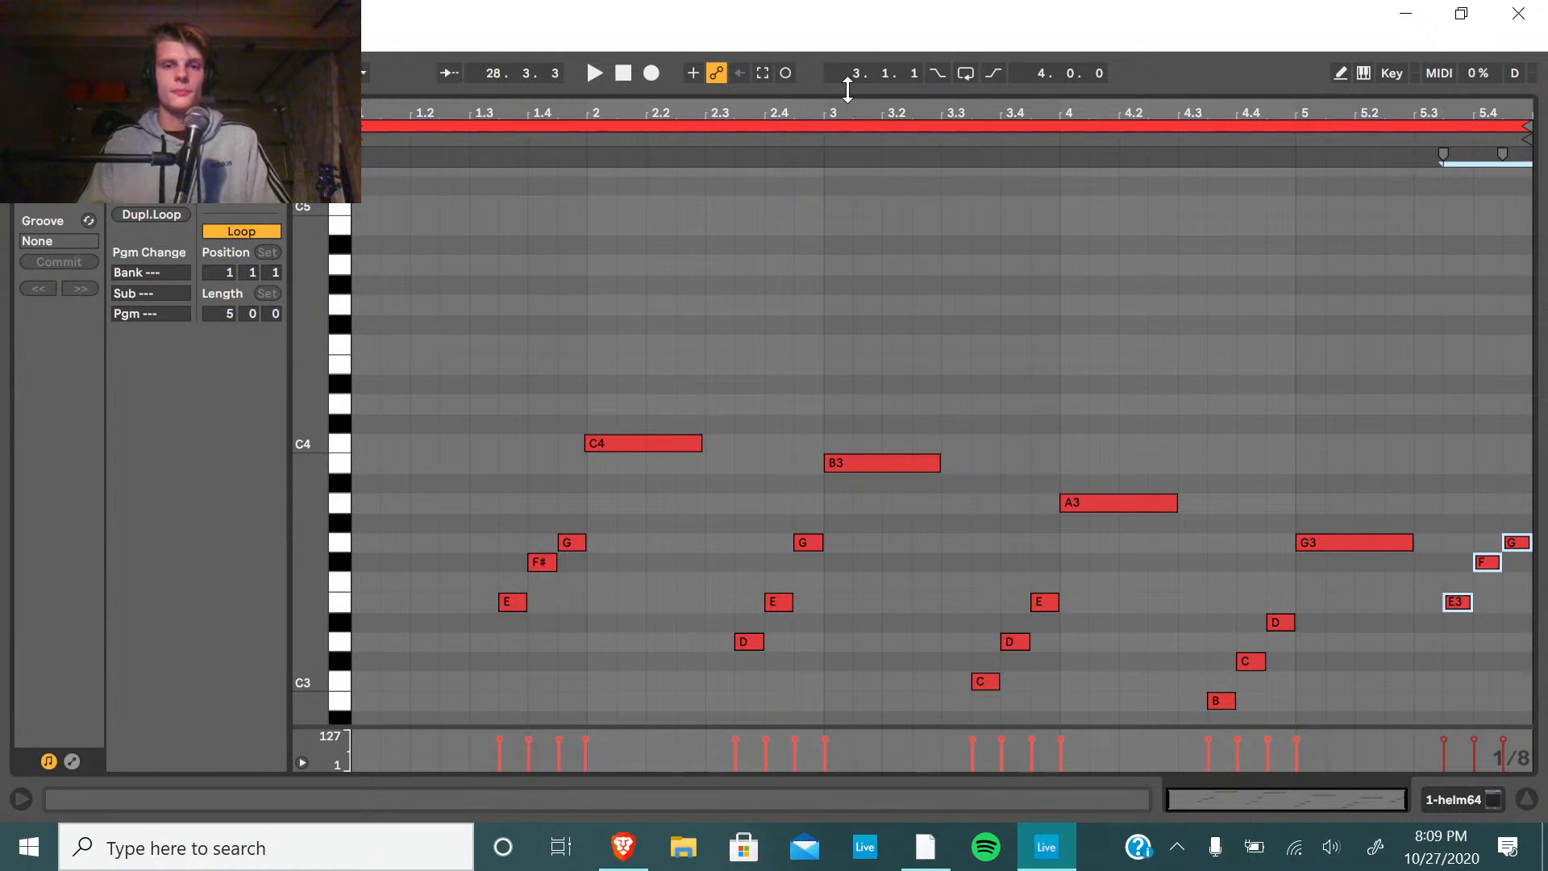
Close the note editor and trim the start of the Helm clip in the arrangement to 24.3.1.
{"action": "left_click_drag", "start_coordinate": [847, 89], "coordinate": [817, 695]}
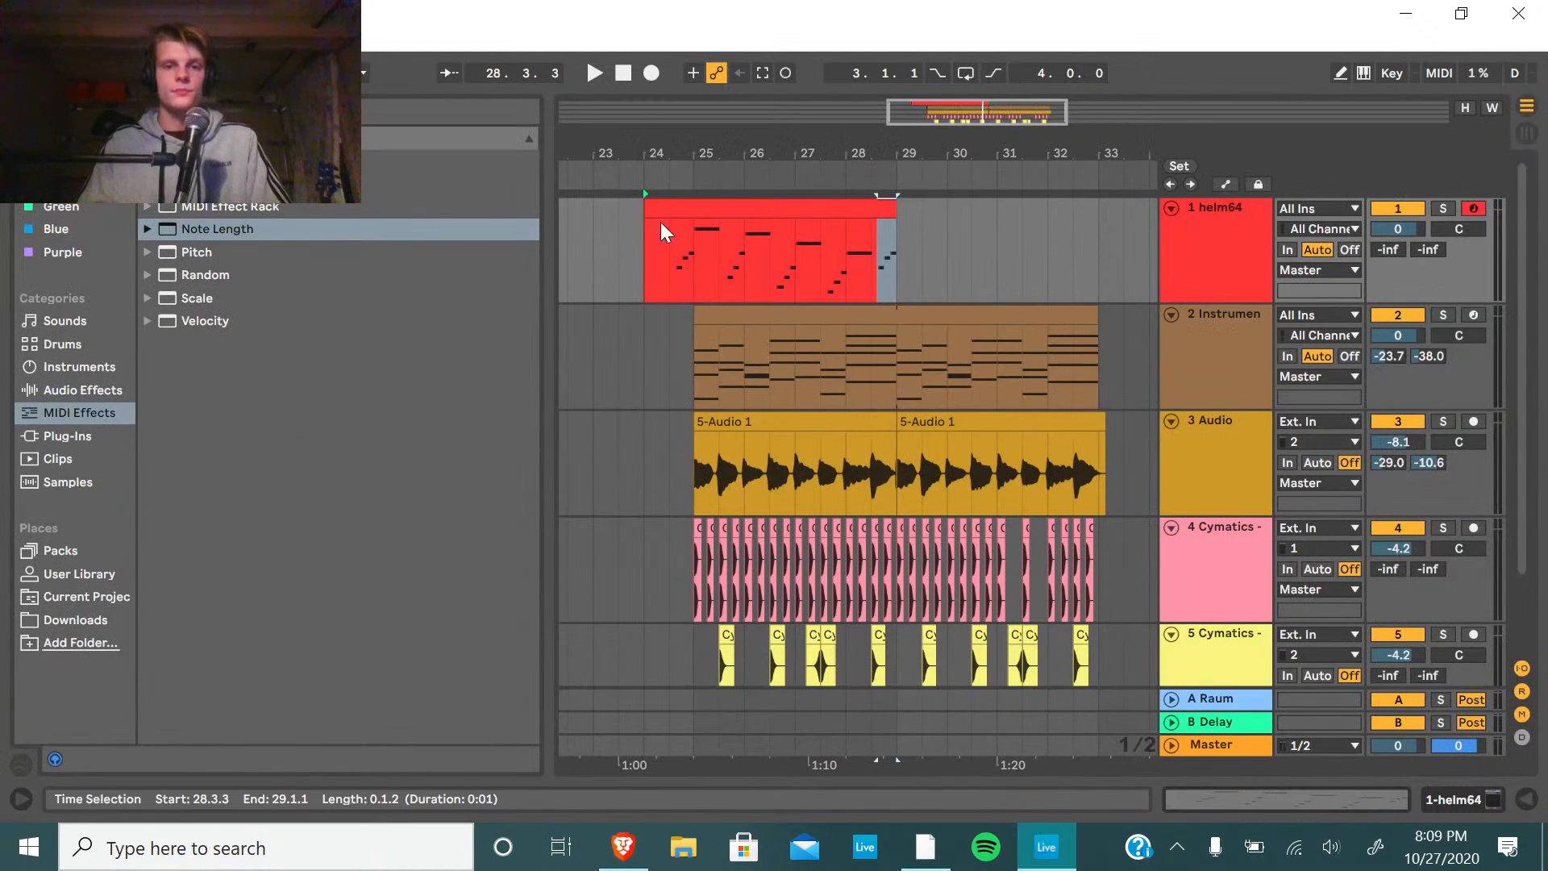
{"action": "left_click_drag", "start_coordinate": [650, 215], "coordinate": [663, 214]}
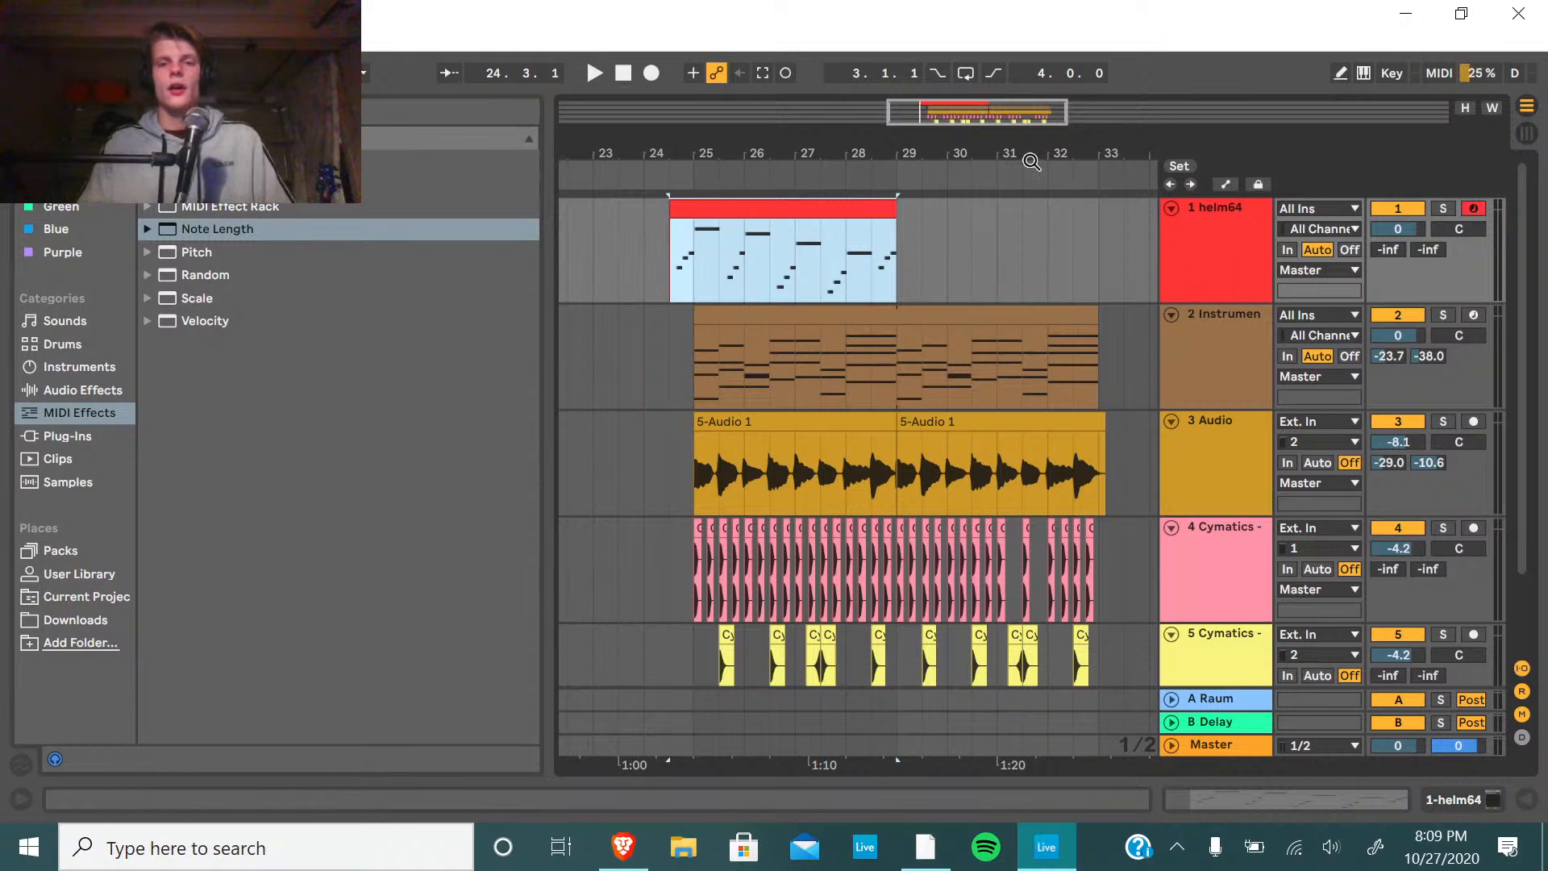
{"action": "left_click", "coordinate": [850, 211]}
Split the Helm clip at 25.1.1 and duplicate its four-bar part so the copy runs from 29.1.1 to 33.1.1.
{"action": "left_click", "coordinate": [695, 278]}
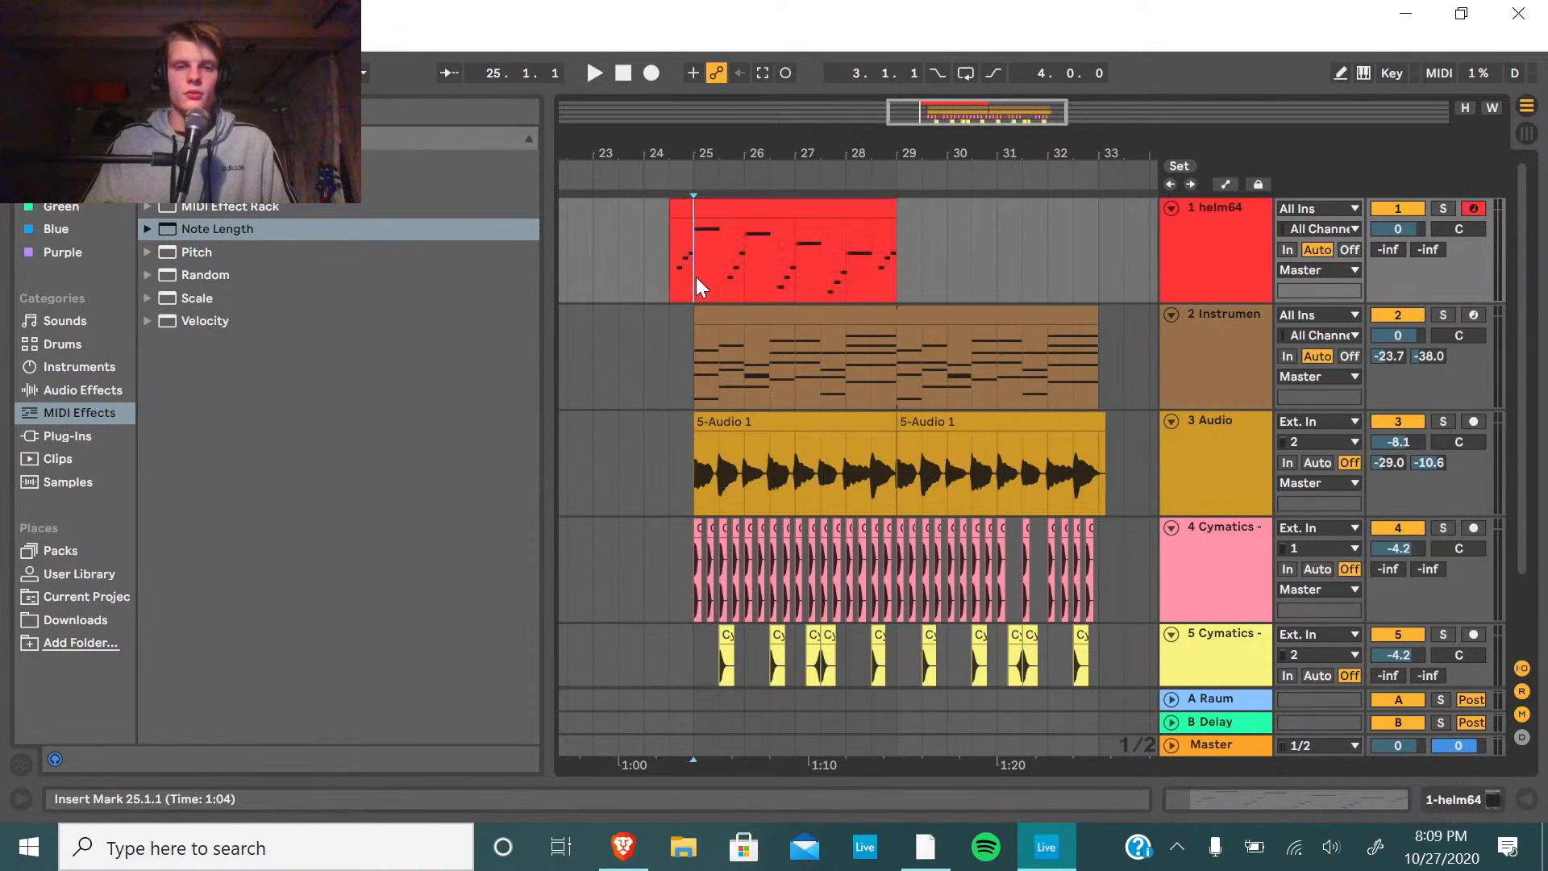
{"action": "key", "text": "ctrl+e"}
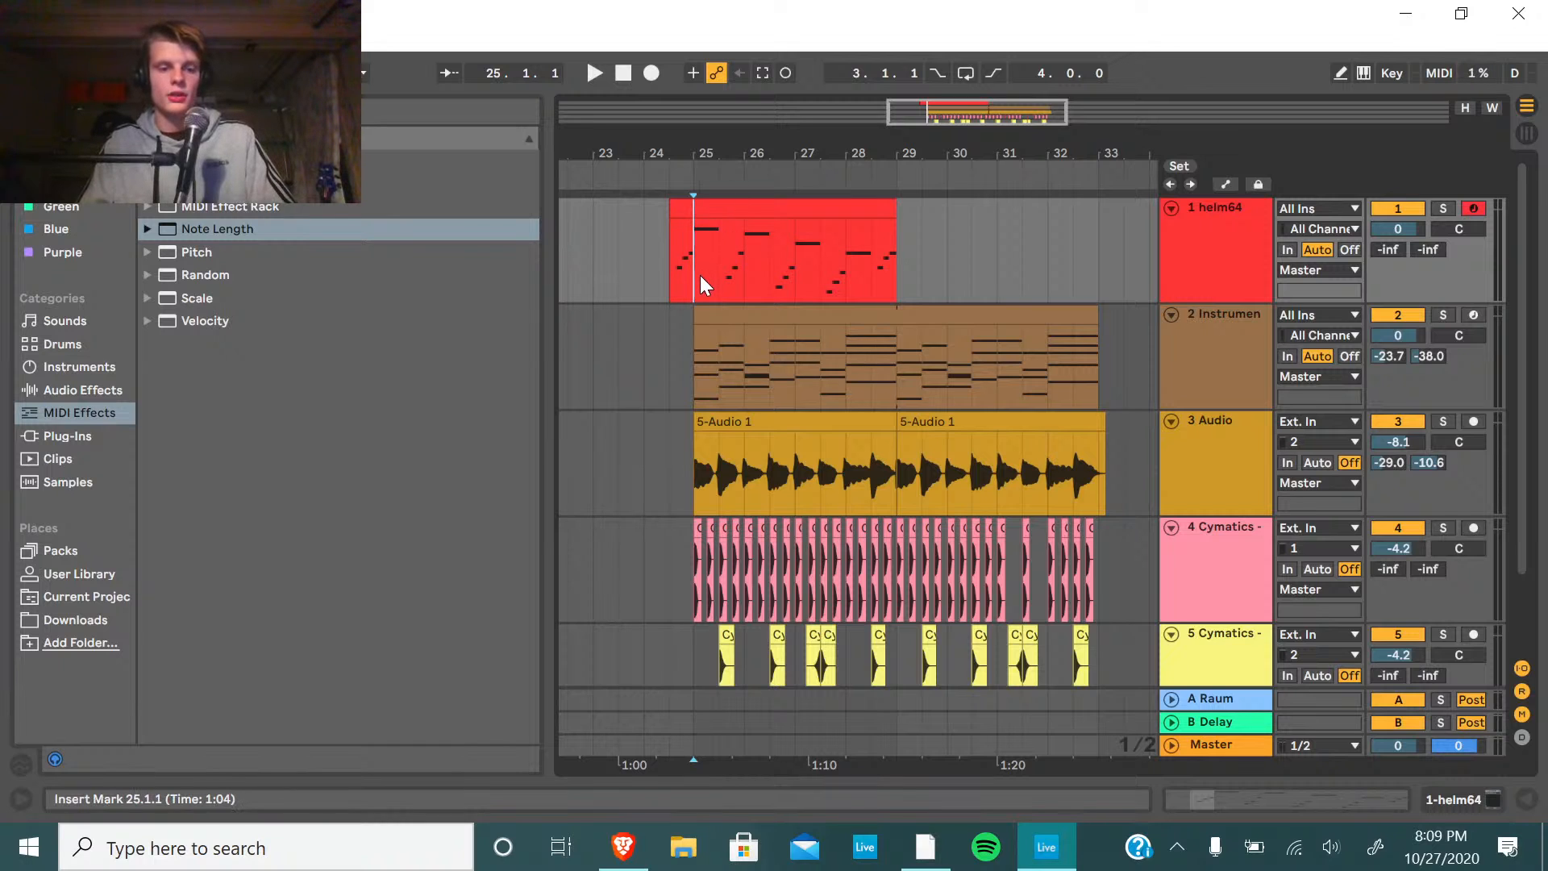
{"action": "left_click", "coordinate": [713, 212]}
{"action": "key", "text": "ctrl+d"}
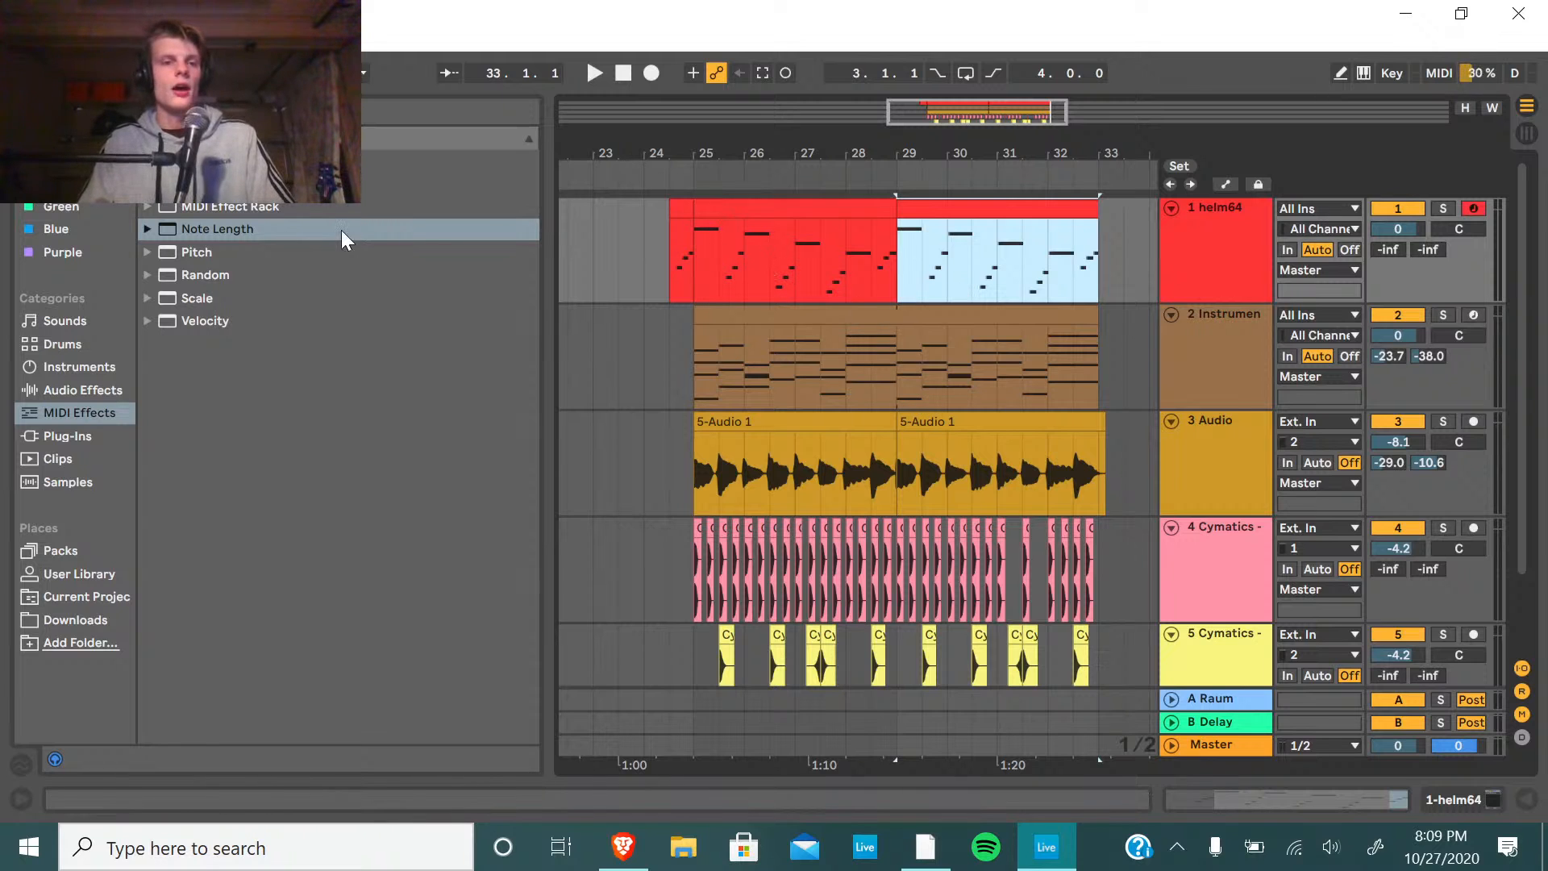
Add the Note Length MIDI effect in front of the Helm synth on the helm64 track.
{"action": "double_click", "coordinate": [1176, 221]}
{"action": "left_click_drag", "start_coordinate": [219, 229], "coordinate": [563, 694]}
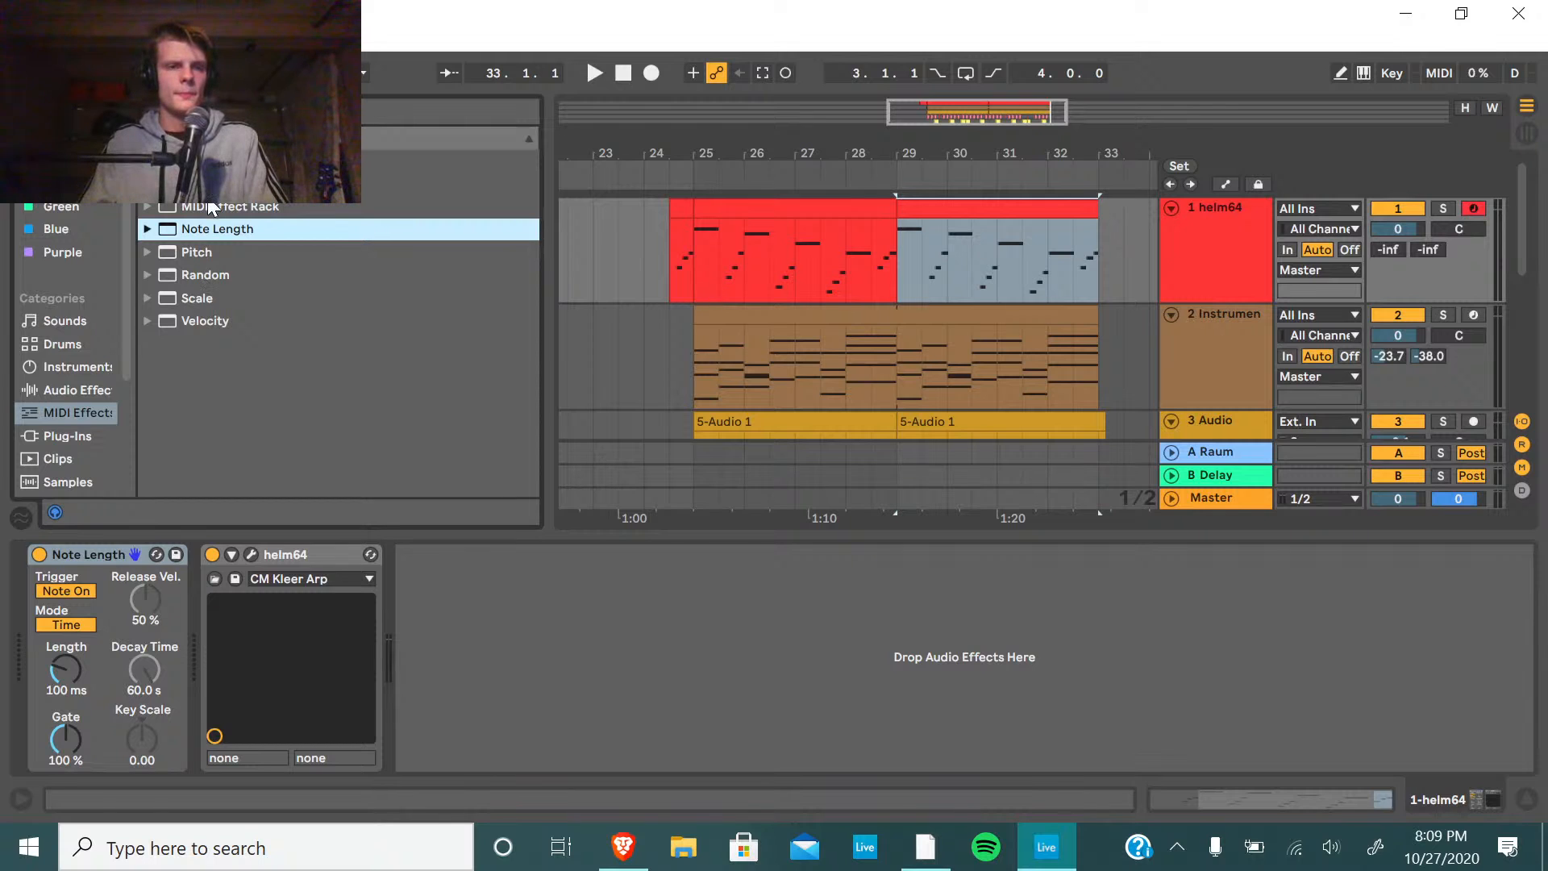
Look through the Pitch and Random MIDI effects, search the browser for "swing", and clear the search.
{"action": "left_click", "coordinate": [142, 249]}
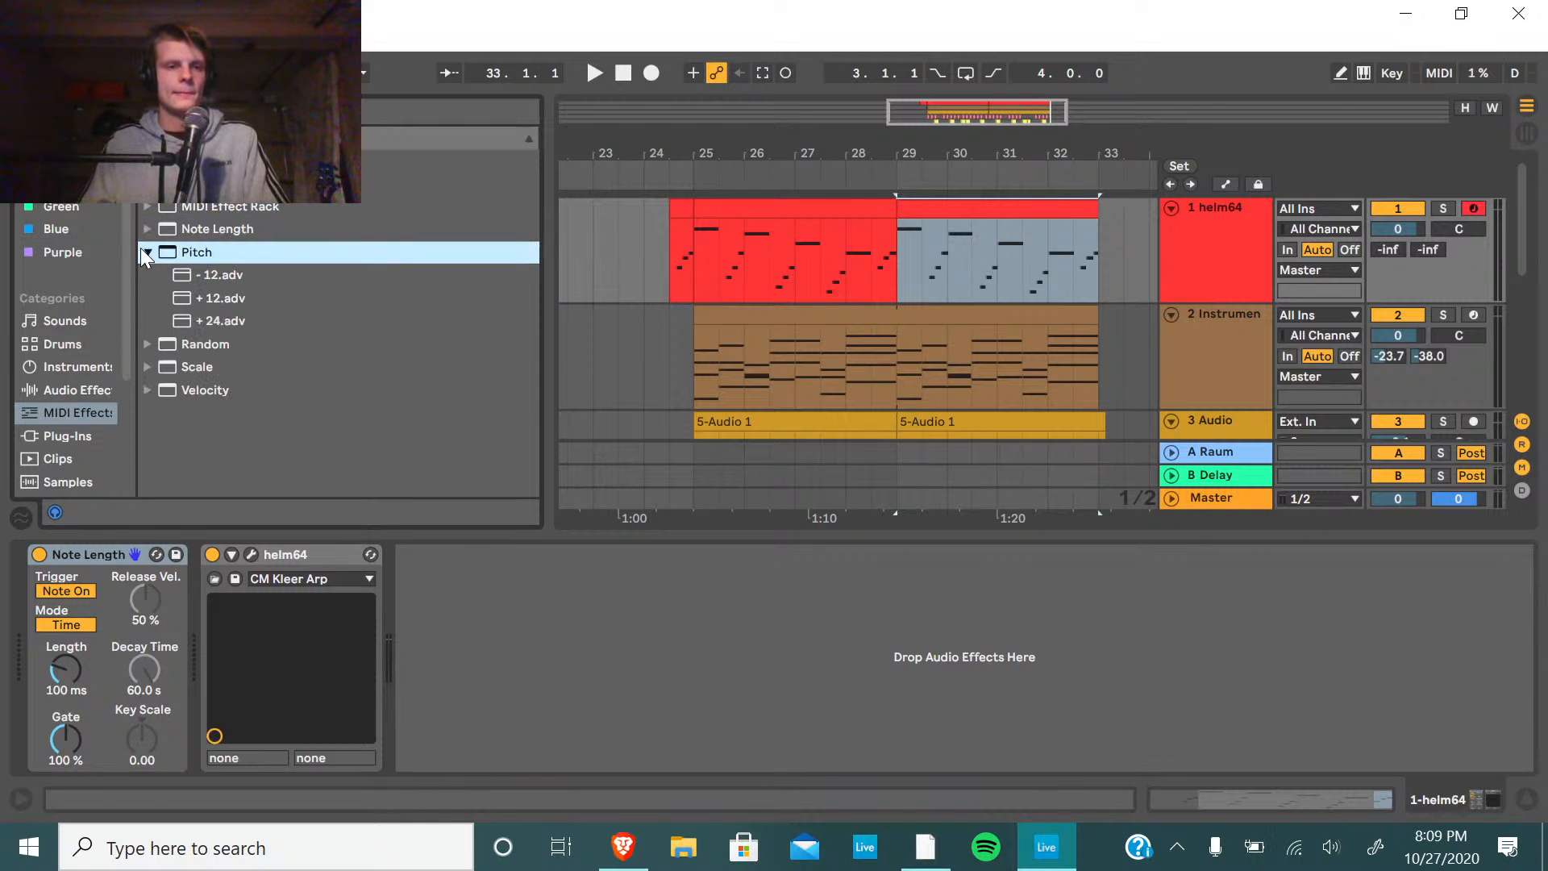
{"action": "left_click", "coordinate": [143, 250]}
{"action": "left_click", "coordinate": [149, 272]}
{"action": "left_click", "coordinate": [148, 275]}
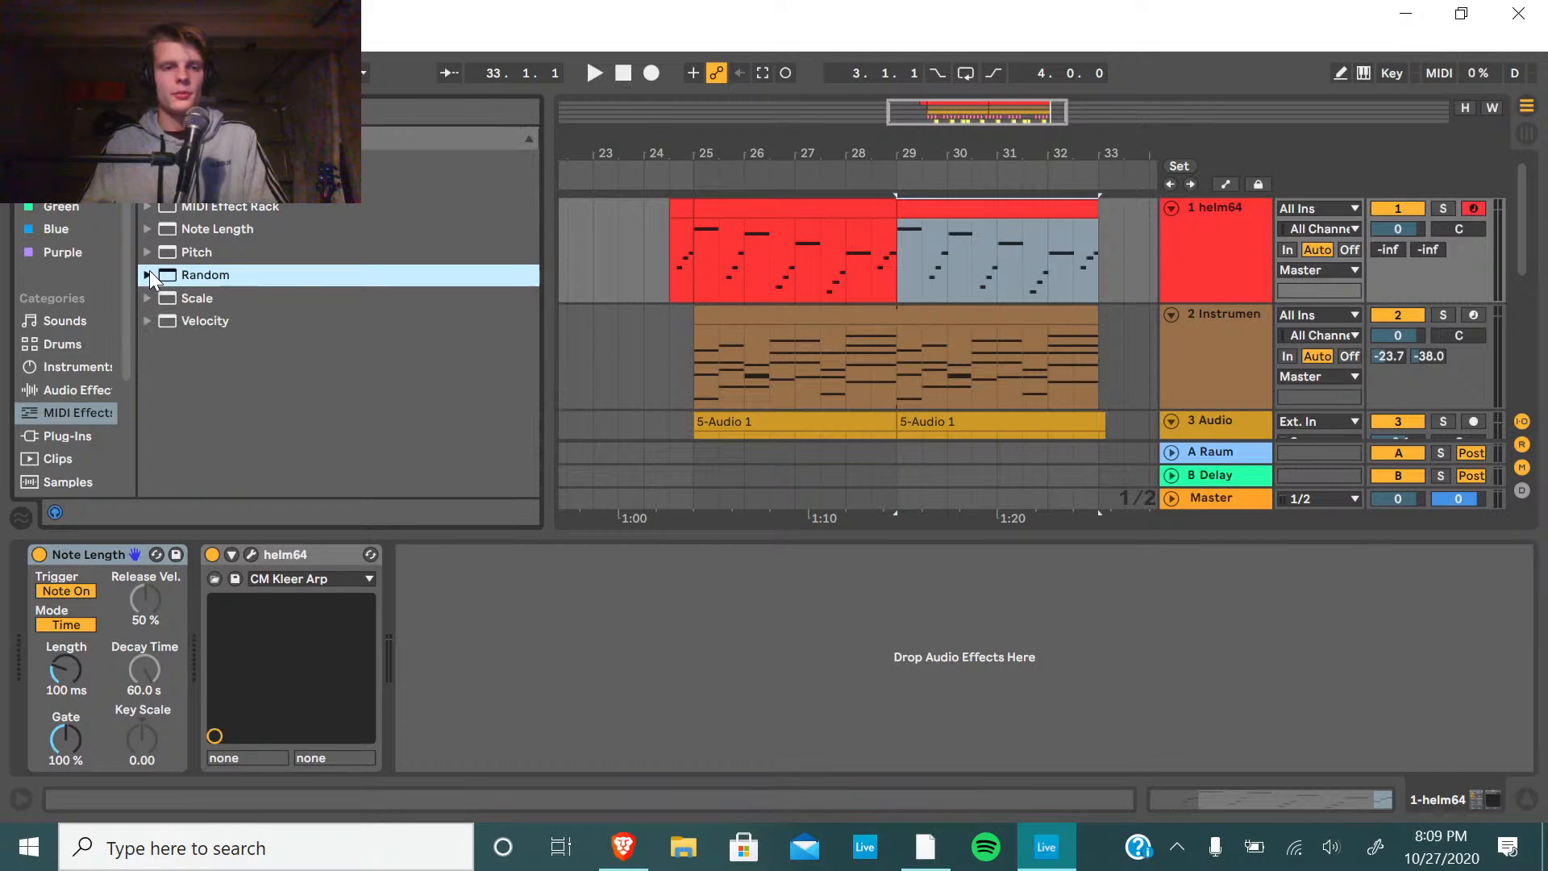
{"action": "key", "text": "ctrl+f"}
{"action": "type", "text": "swing"}
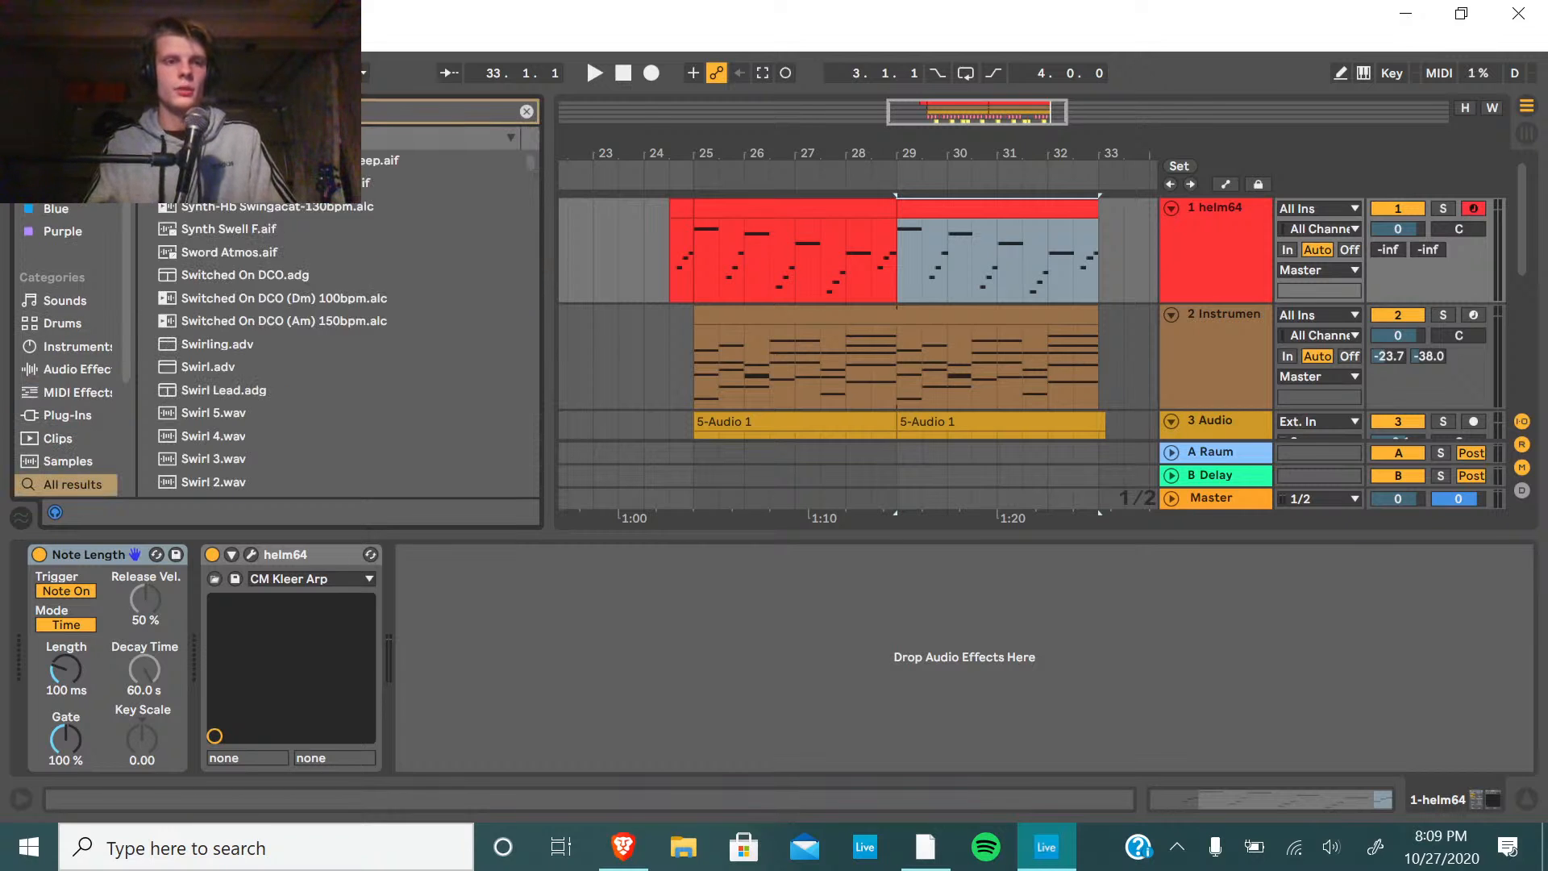
{"action": "left_click", "coordinate": [74, 392]}
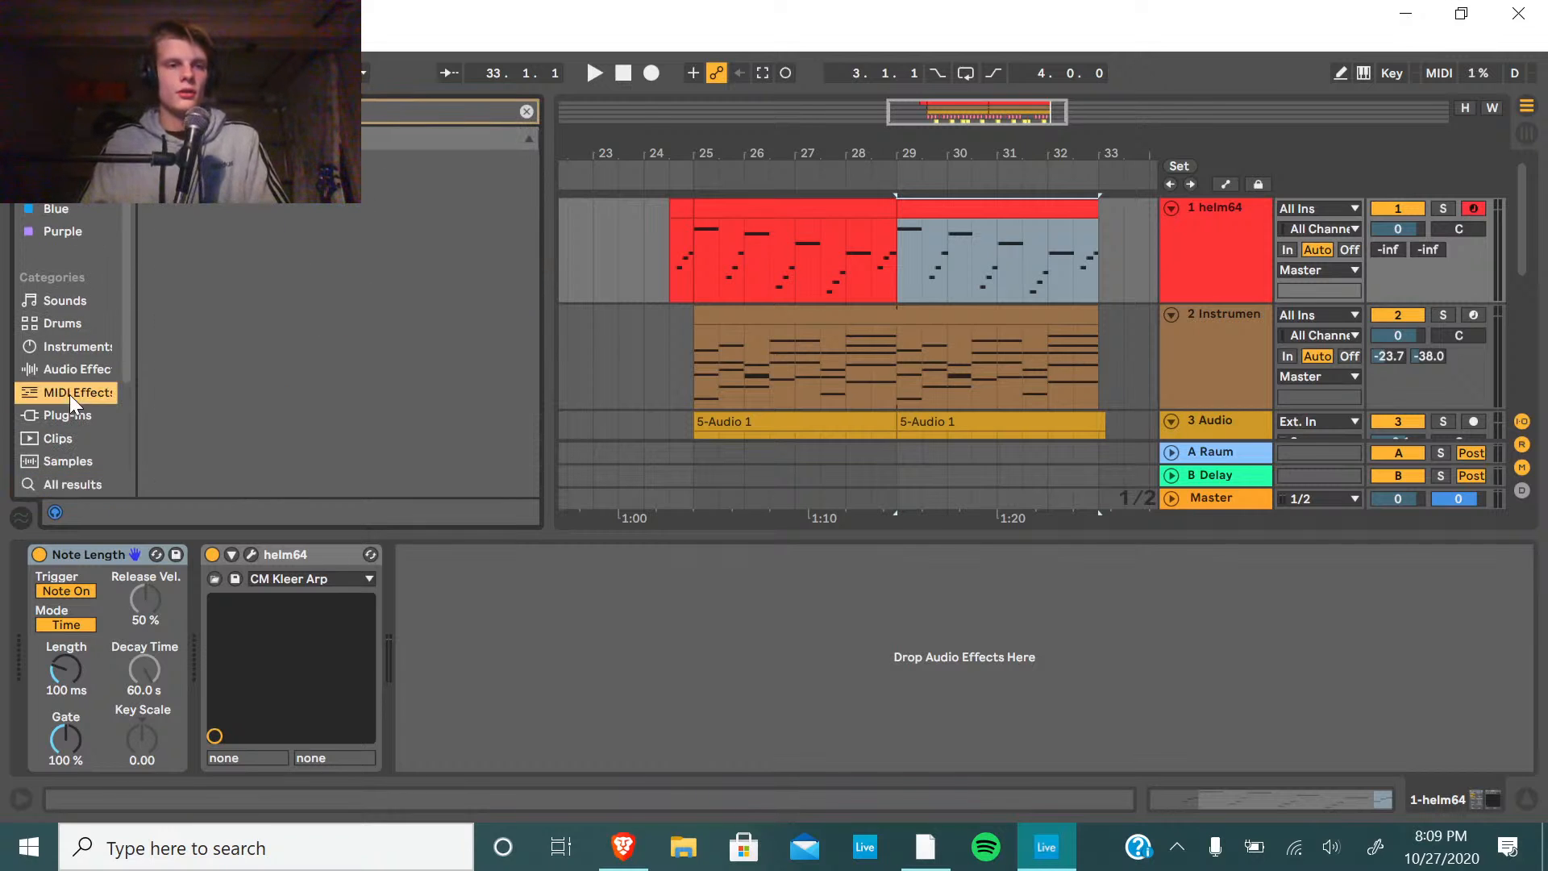
{"action": "key", "text": "BackSpace"}
{"action": "type", "text": "g"}
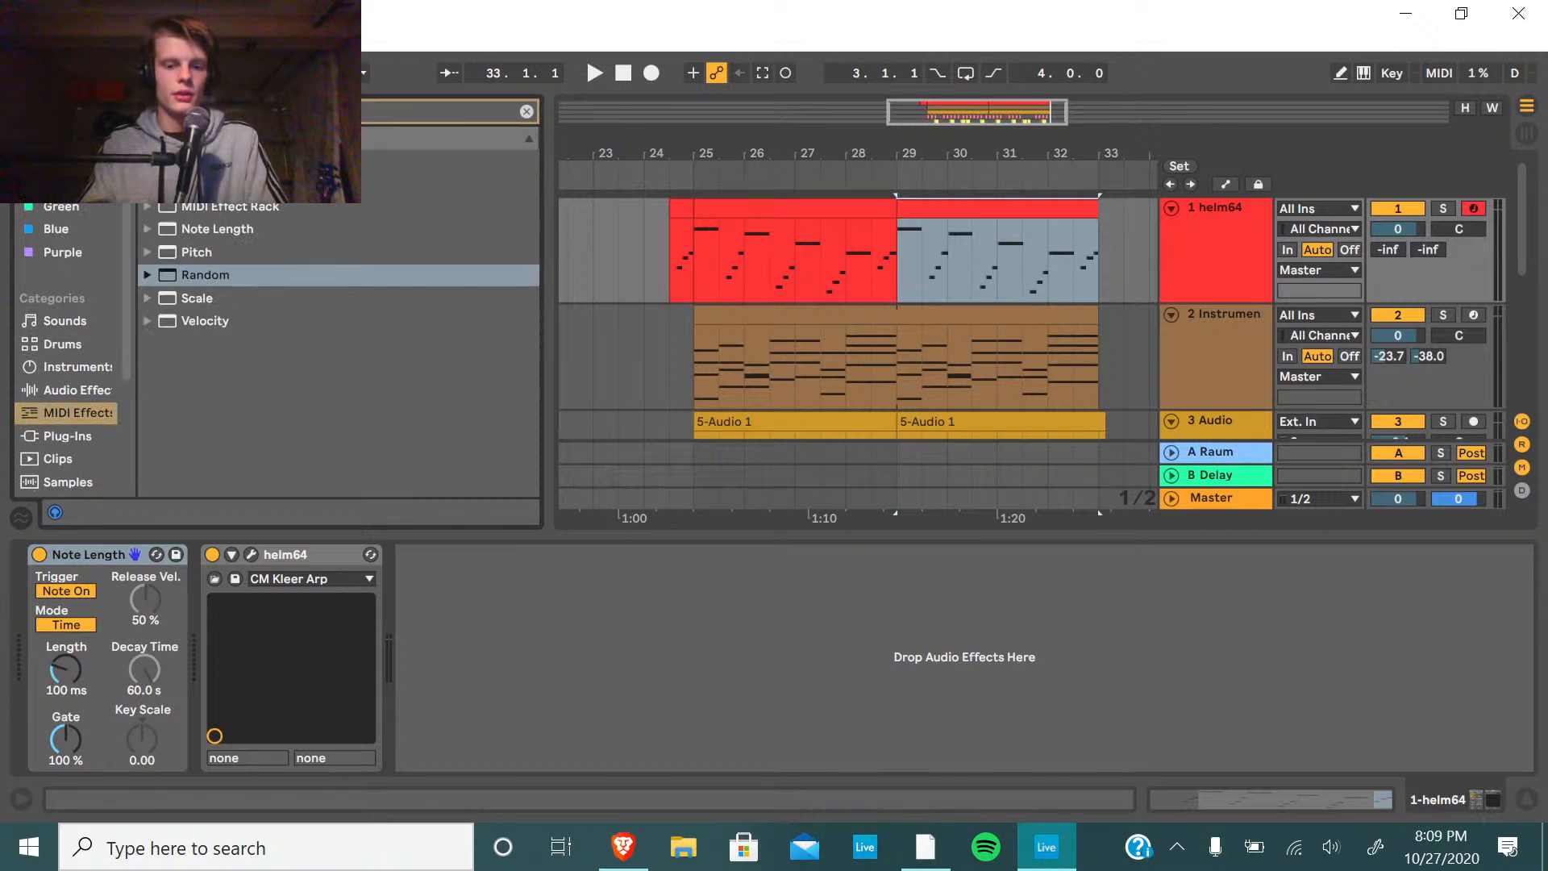
{"action": "left_click", "coordinate": [527, 112]}
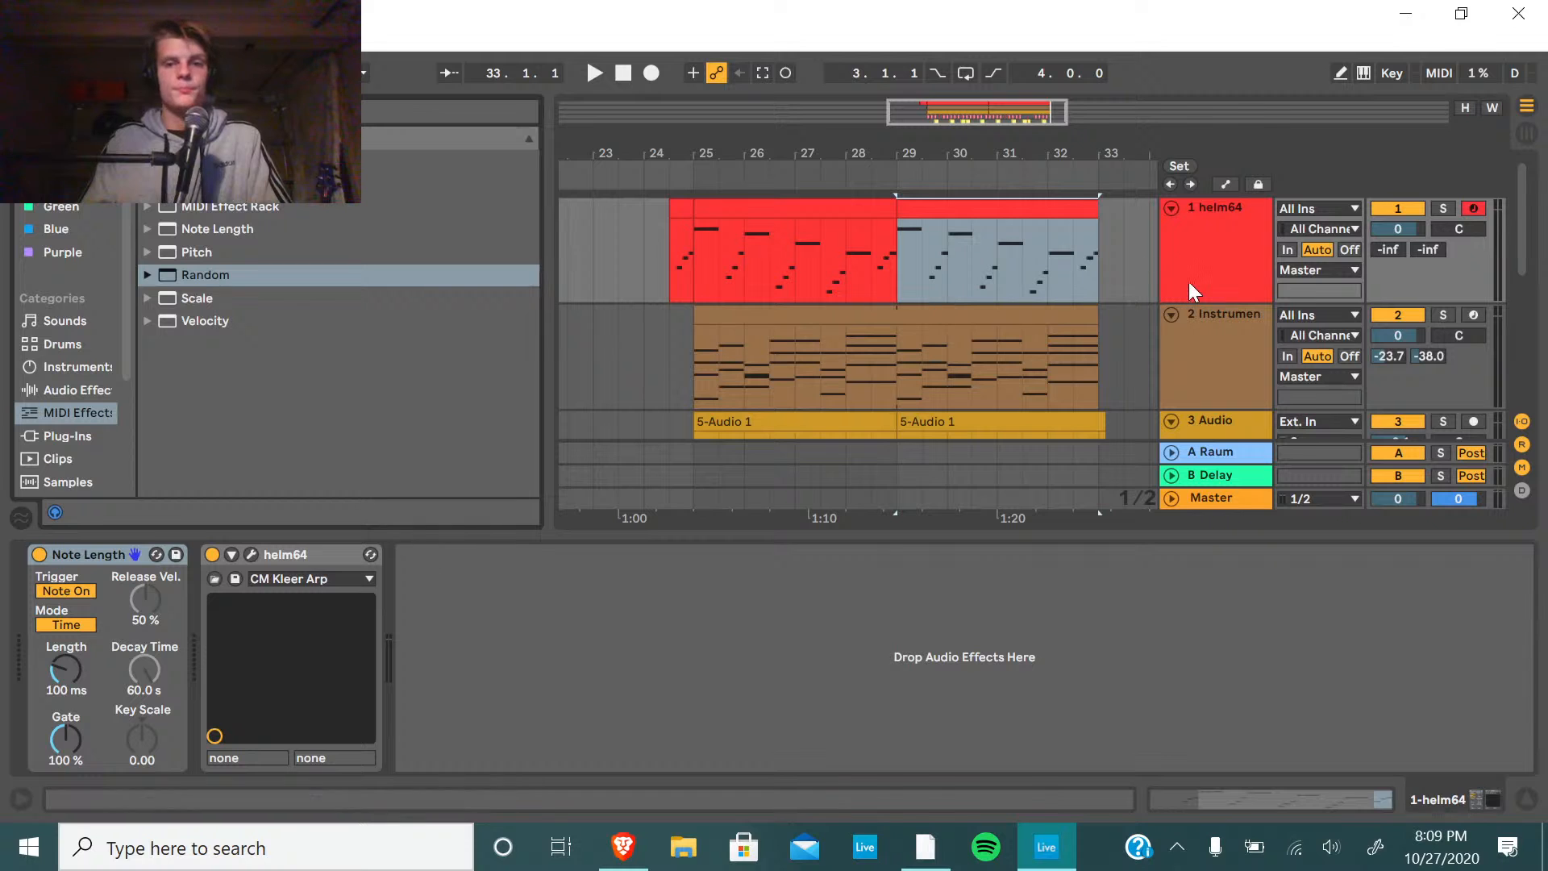
Audition the Swing grooves from the Core Library and assign Swing 8-45 to the Helm clip starting at bar 25.
{"action": "double_click", "coordinate": [820, 198]}
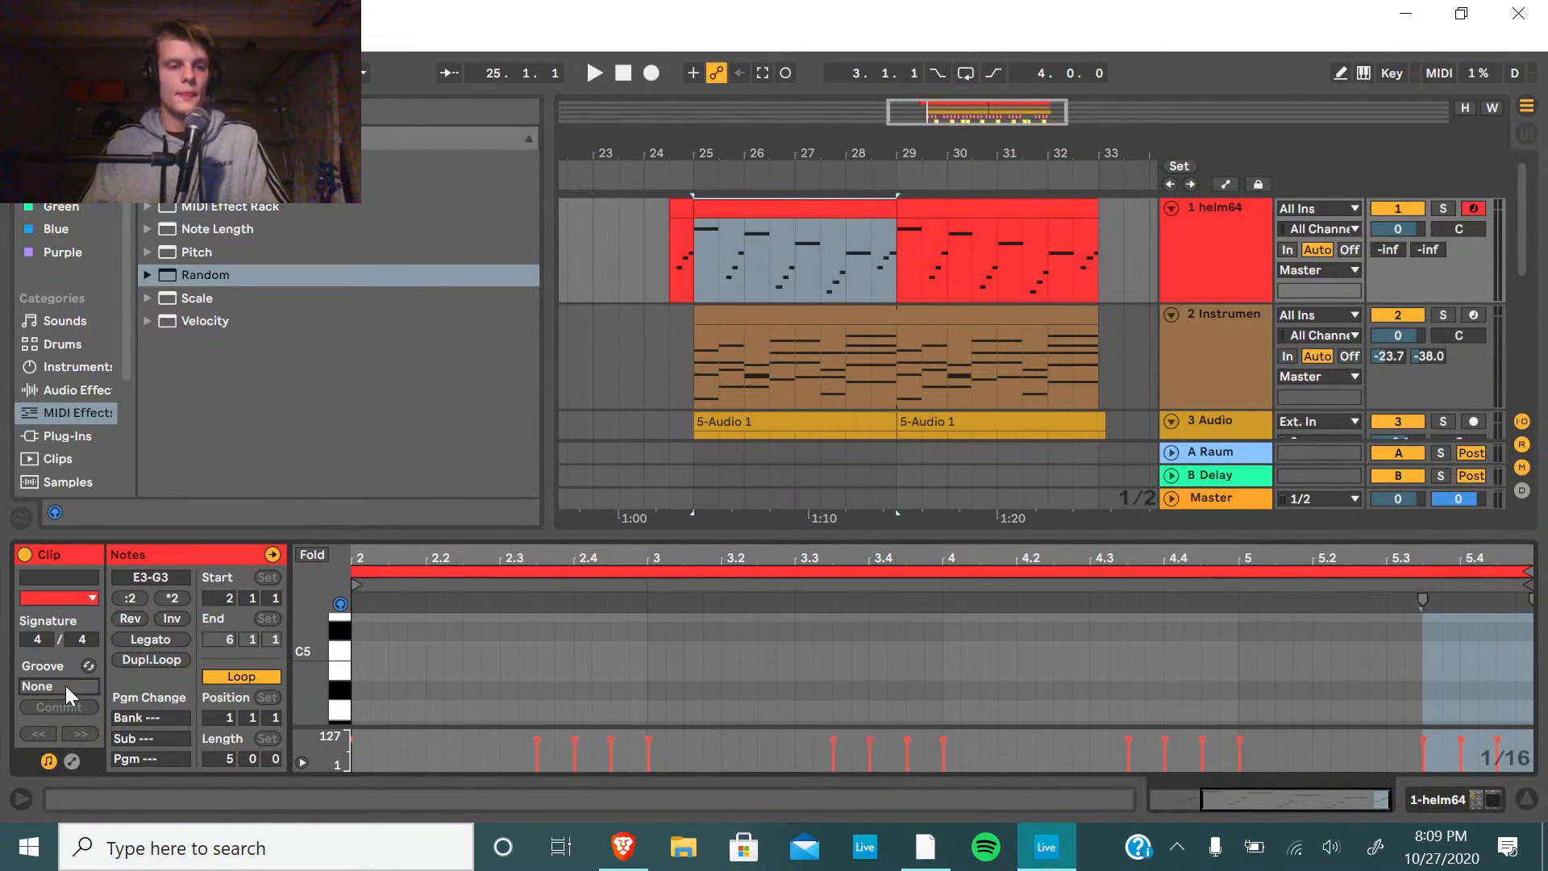
{"action": "left_click", "coordinate": [89, 666]}
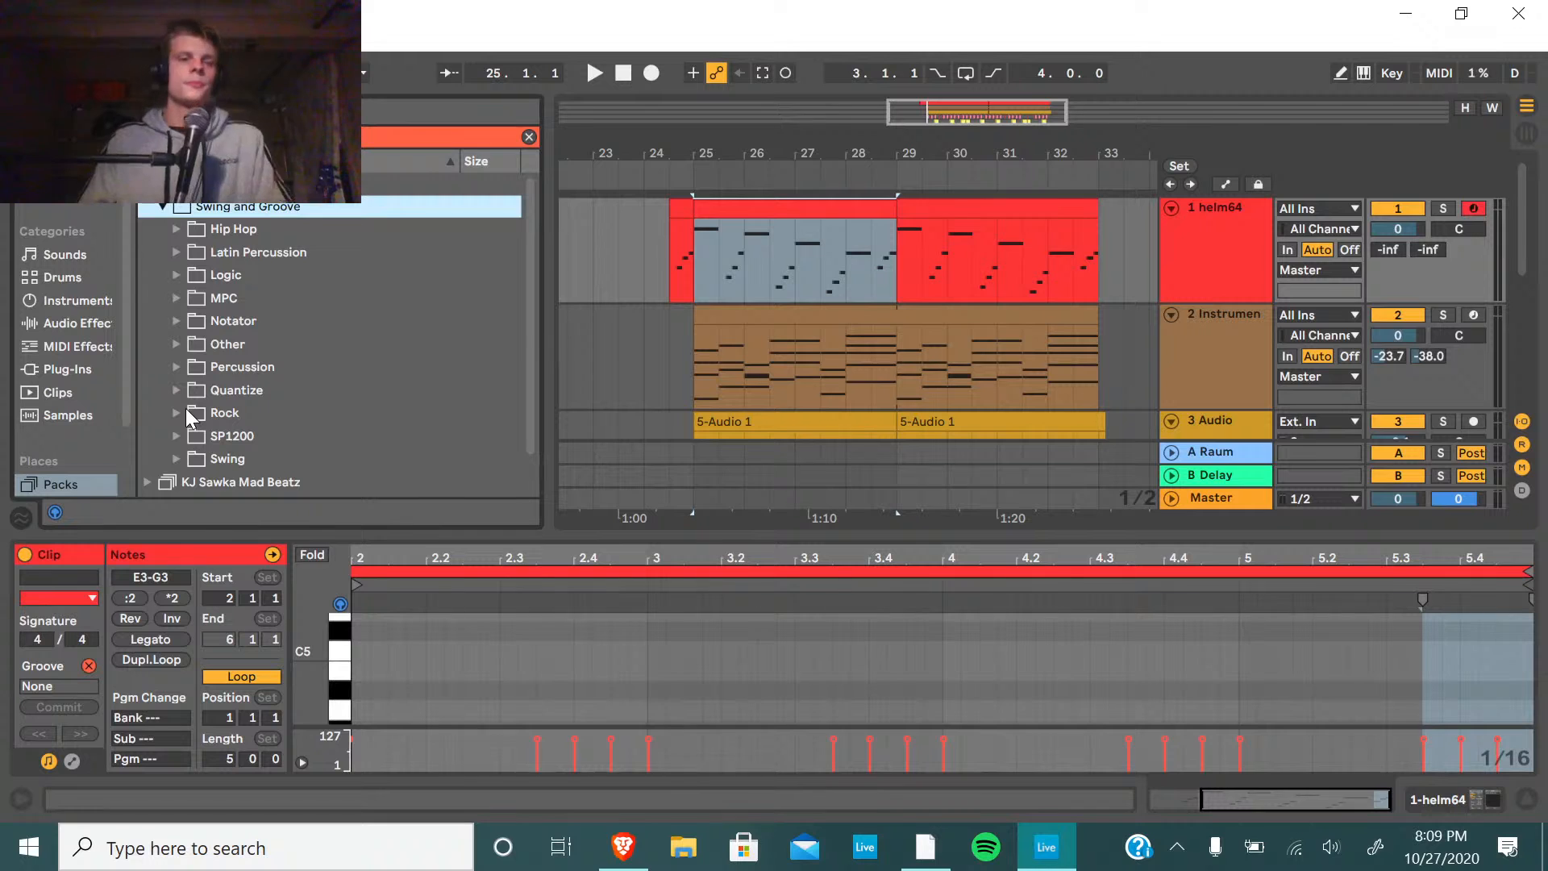
{"action": "left_click", "coordinate": [216, 458]}
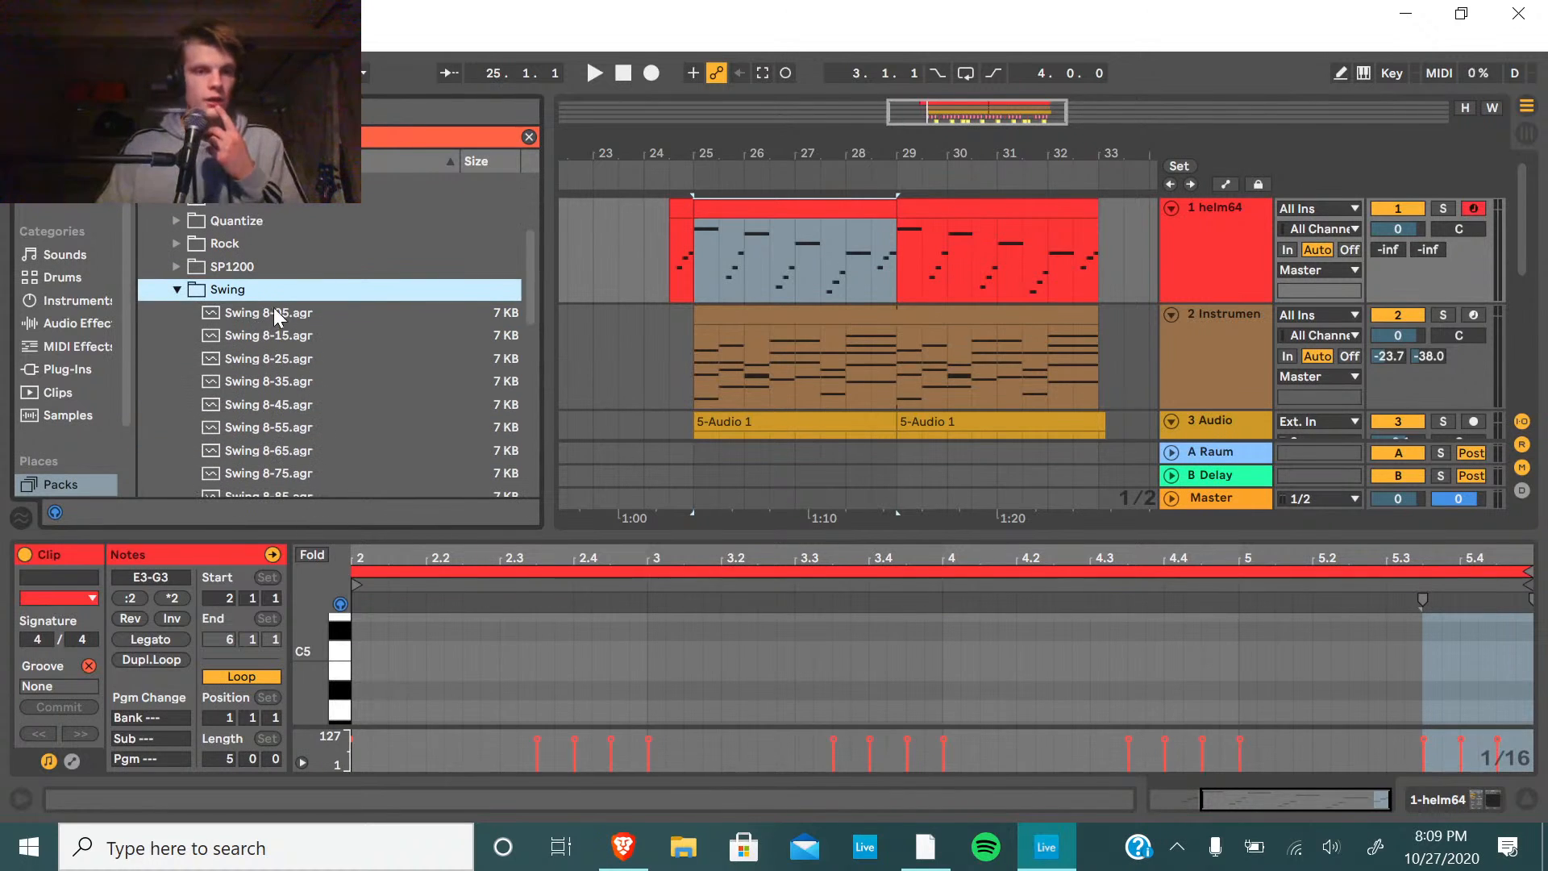
{"action": "left_click", "coordinate": [274, 307]}
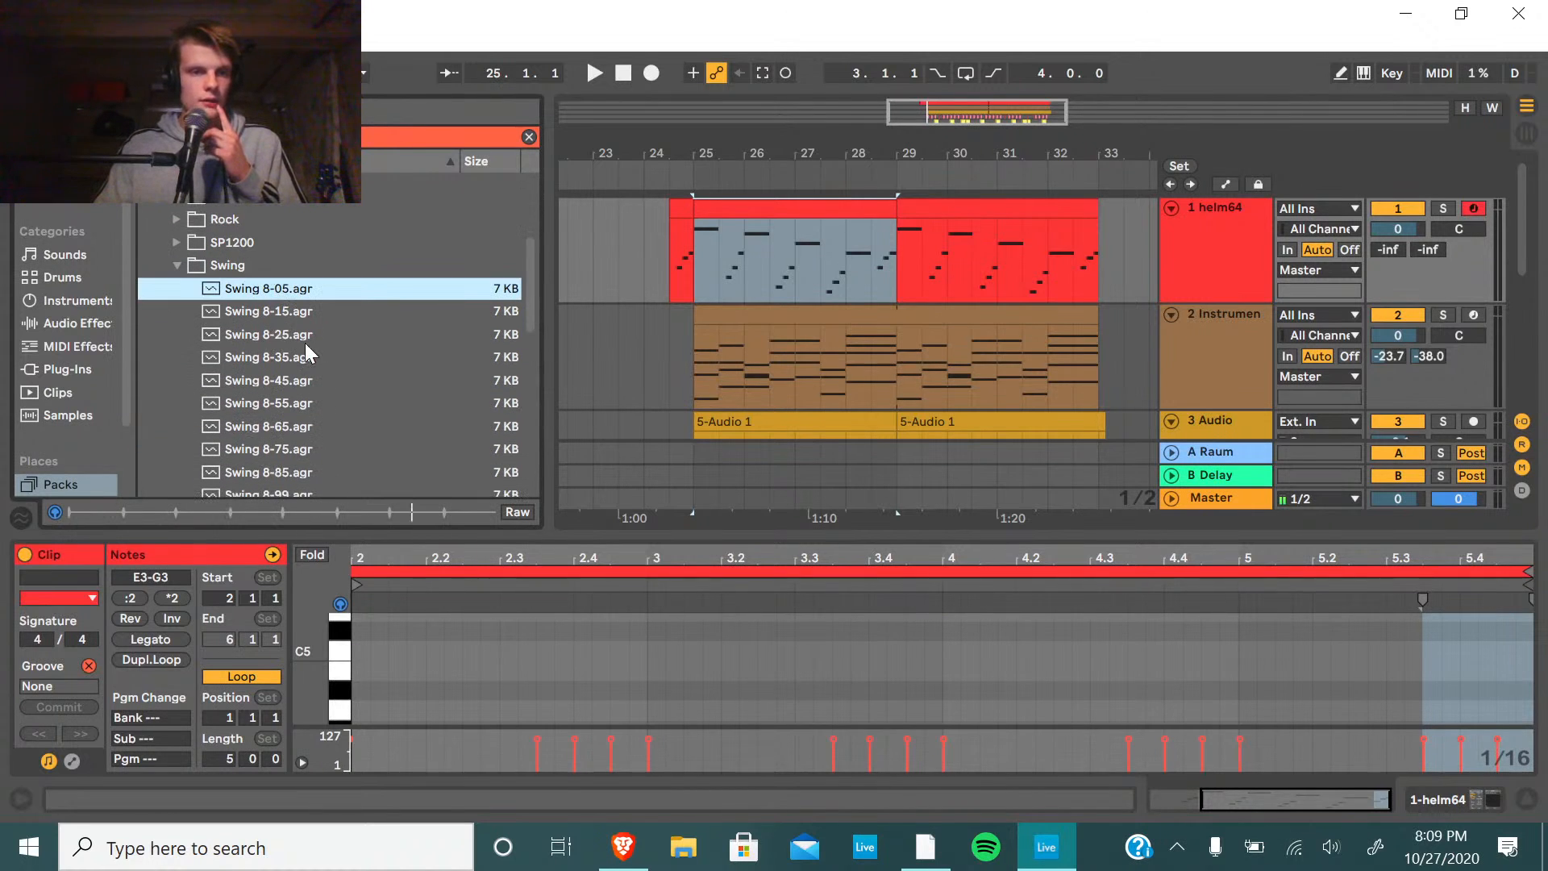
{"action": "left_click", "coordinate": [305, 342]}
{"action": "scroll", "coordinate": [306, 347], "scroll_direction": "down", "scroll_amount": 3}
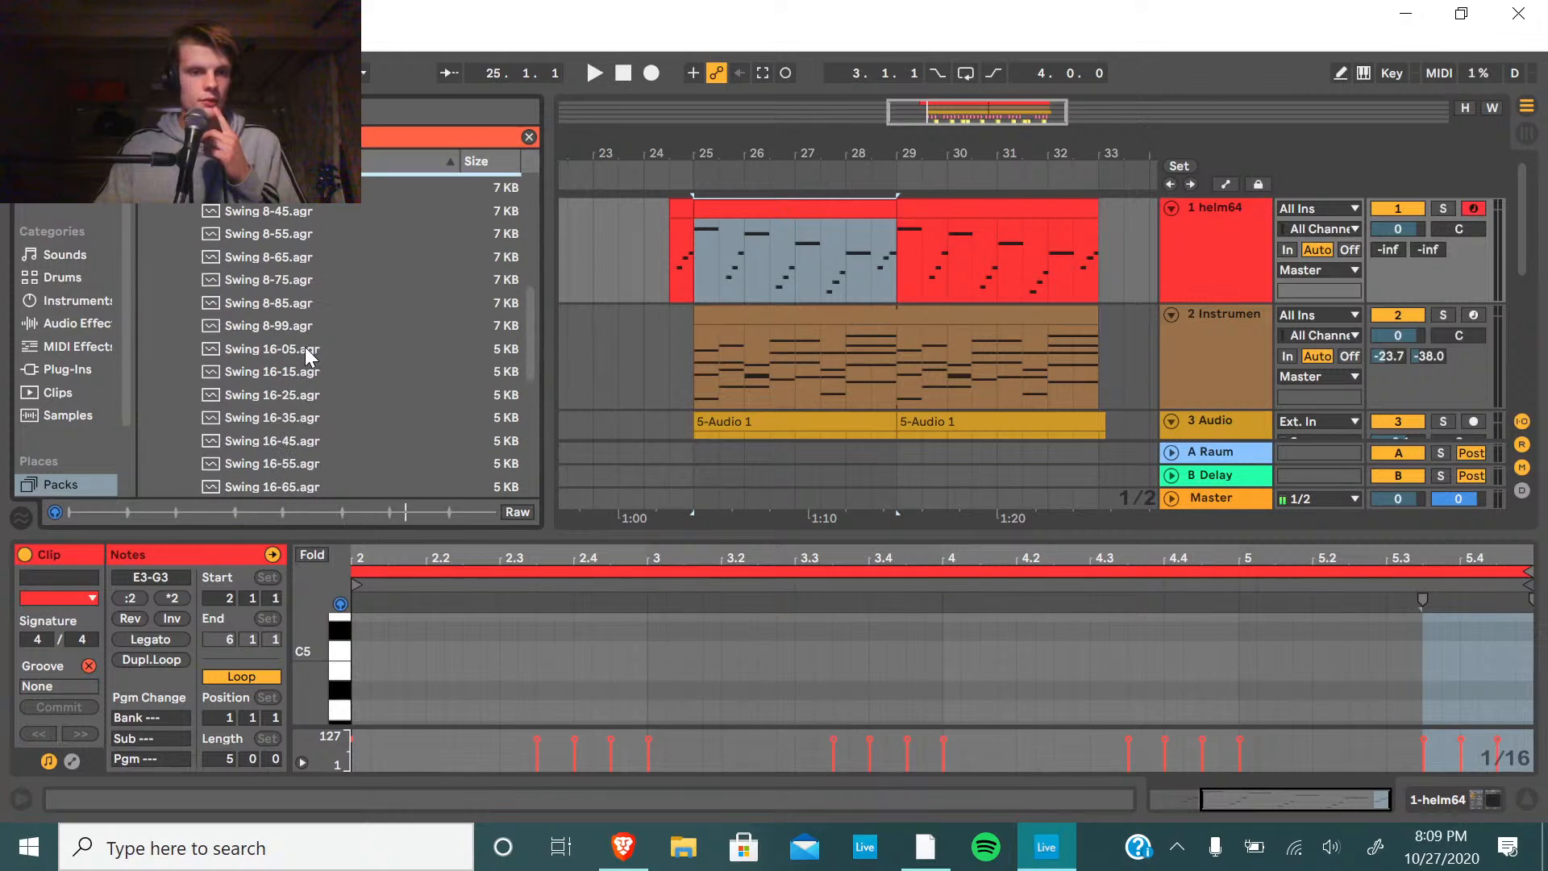
{"action": "scroll", "coordinate": [307, 350], "scroll_direction": "up", "scroll_amount": 3}
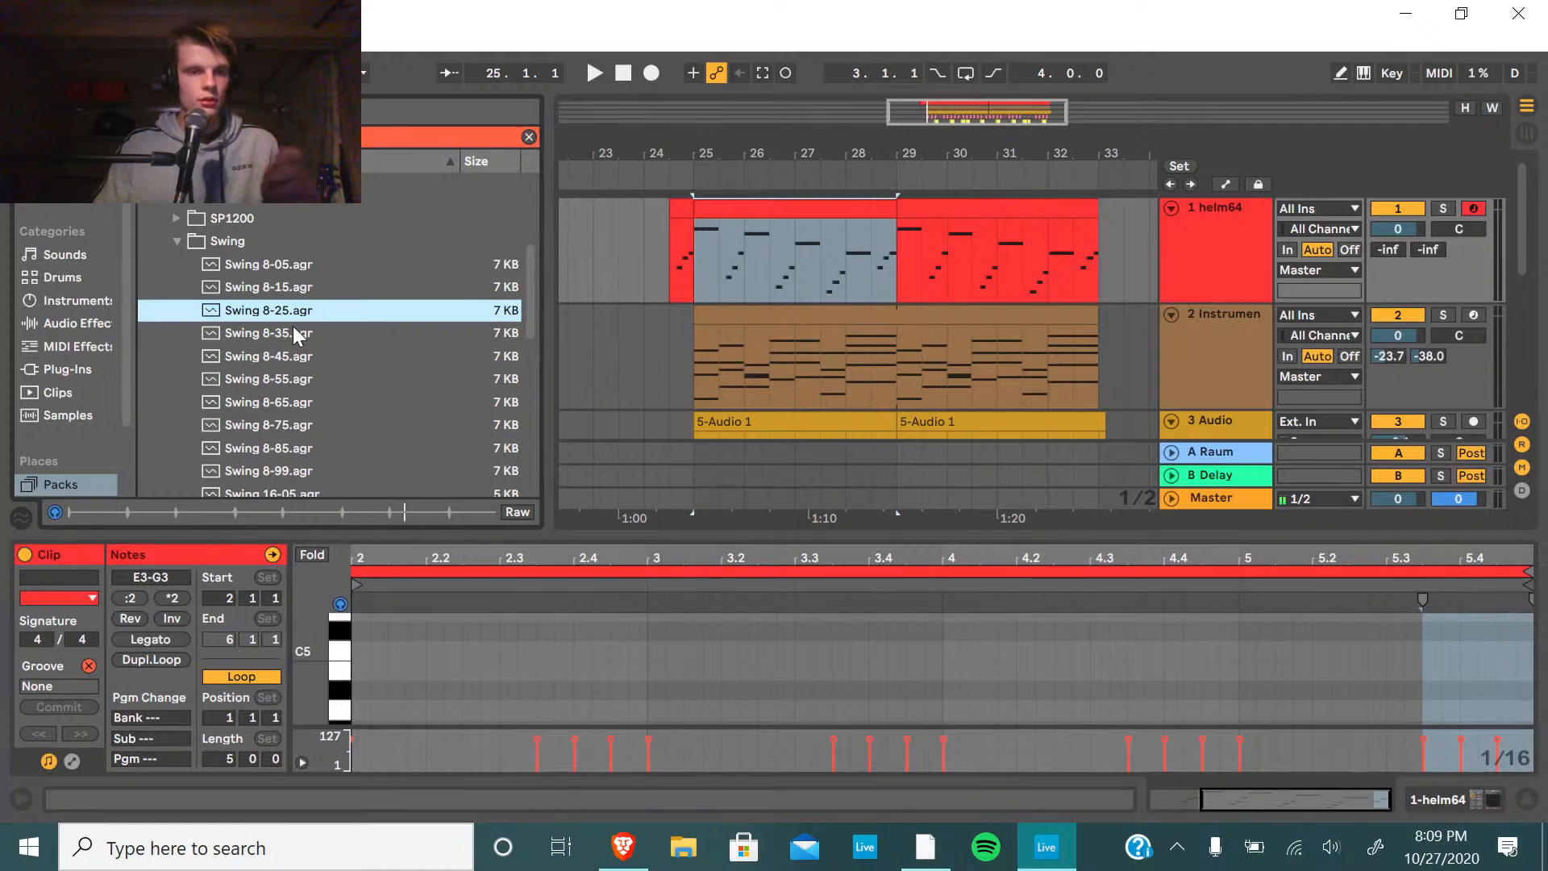
{"action": "scroll", "coordinate": [279, 319], "scroll_direction": "down", "scroll_amount": 1}
{"action": "scroll", "coordinate": [280, 319], "scroll_direction": "down", "scroll_amount": 1}
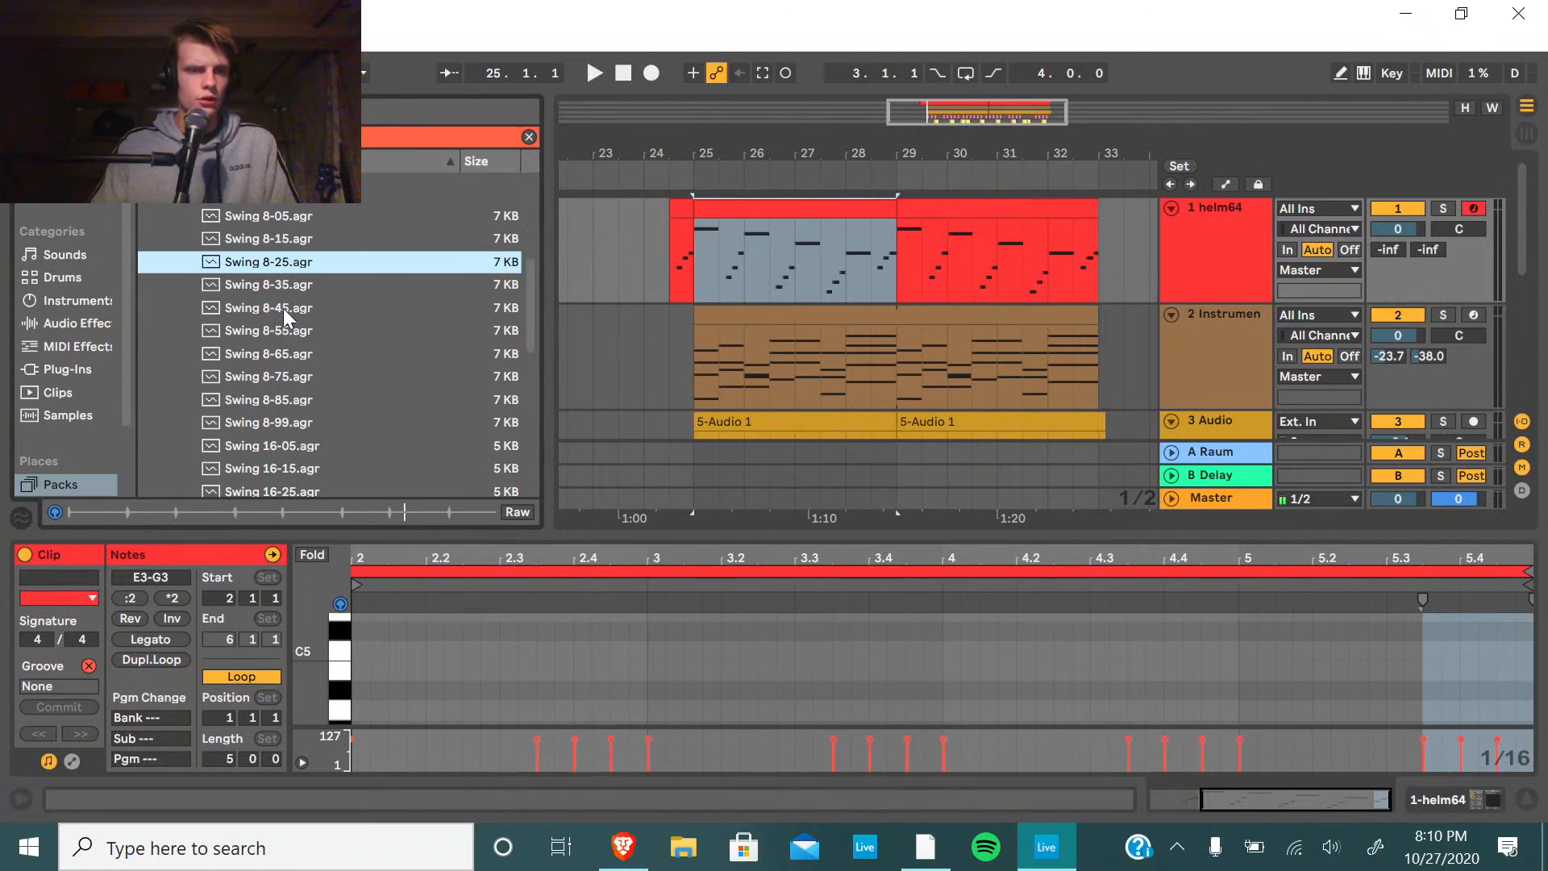
{"action": "left_click", "coordinate": [283, 307]}
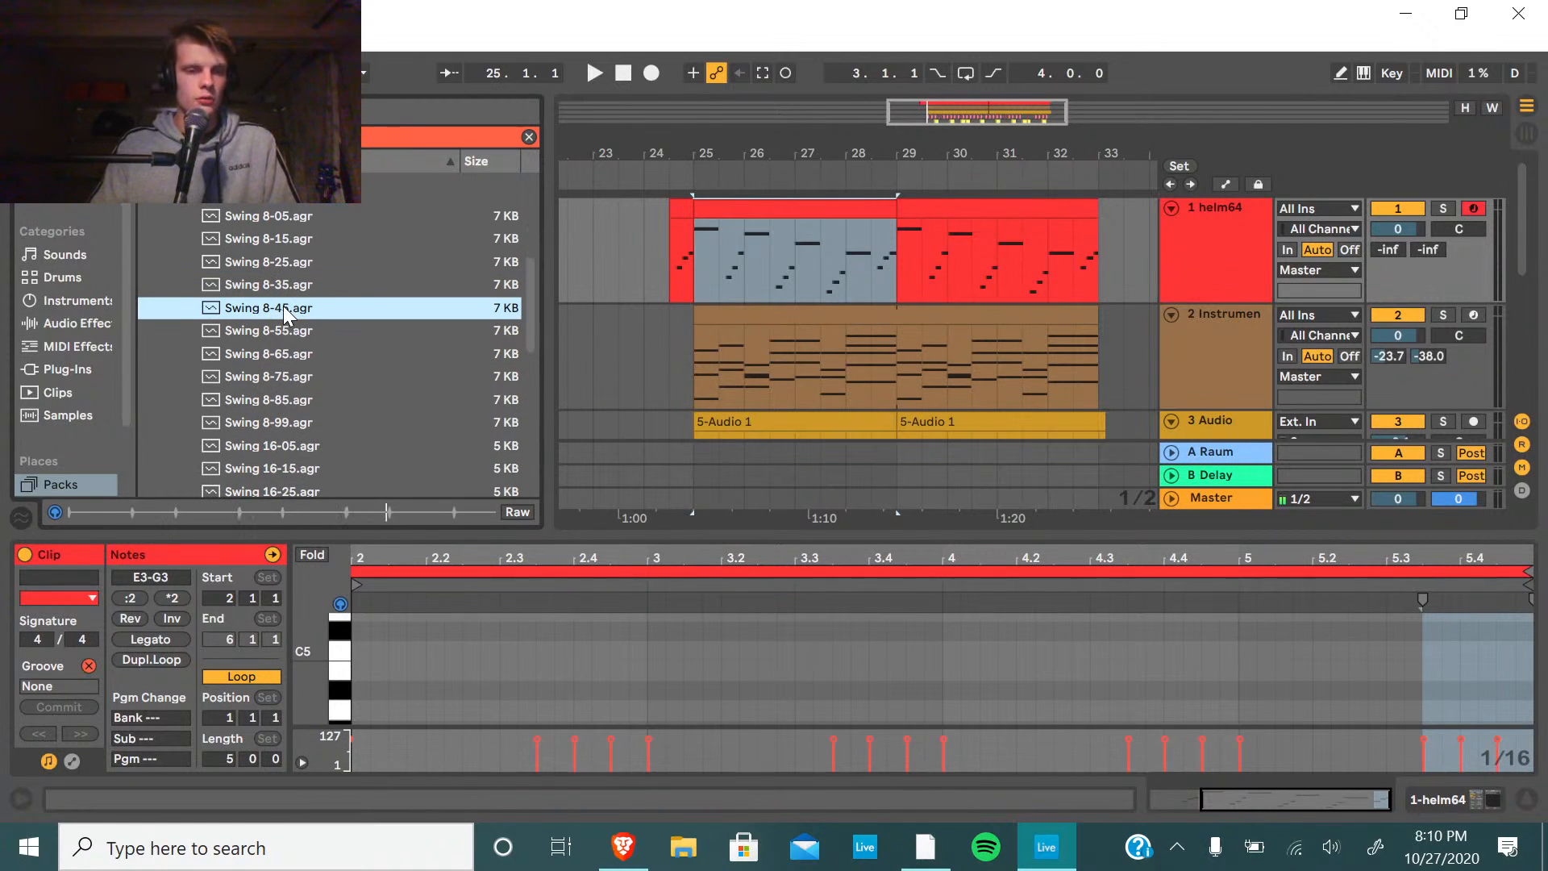
{"action": "double_click", "coordinate": [283, 307]}
Play the arrangement and remove the Note Length effect from the helm64 track.
{"action": "left_click", "coordinate": [685, 179]}
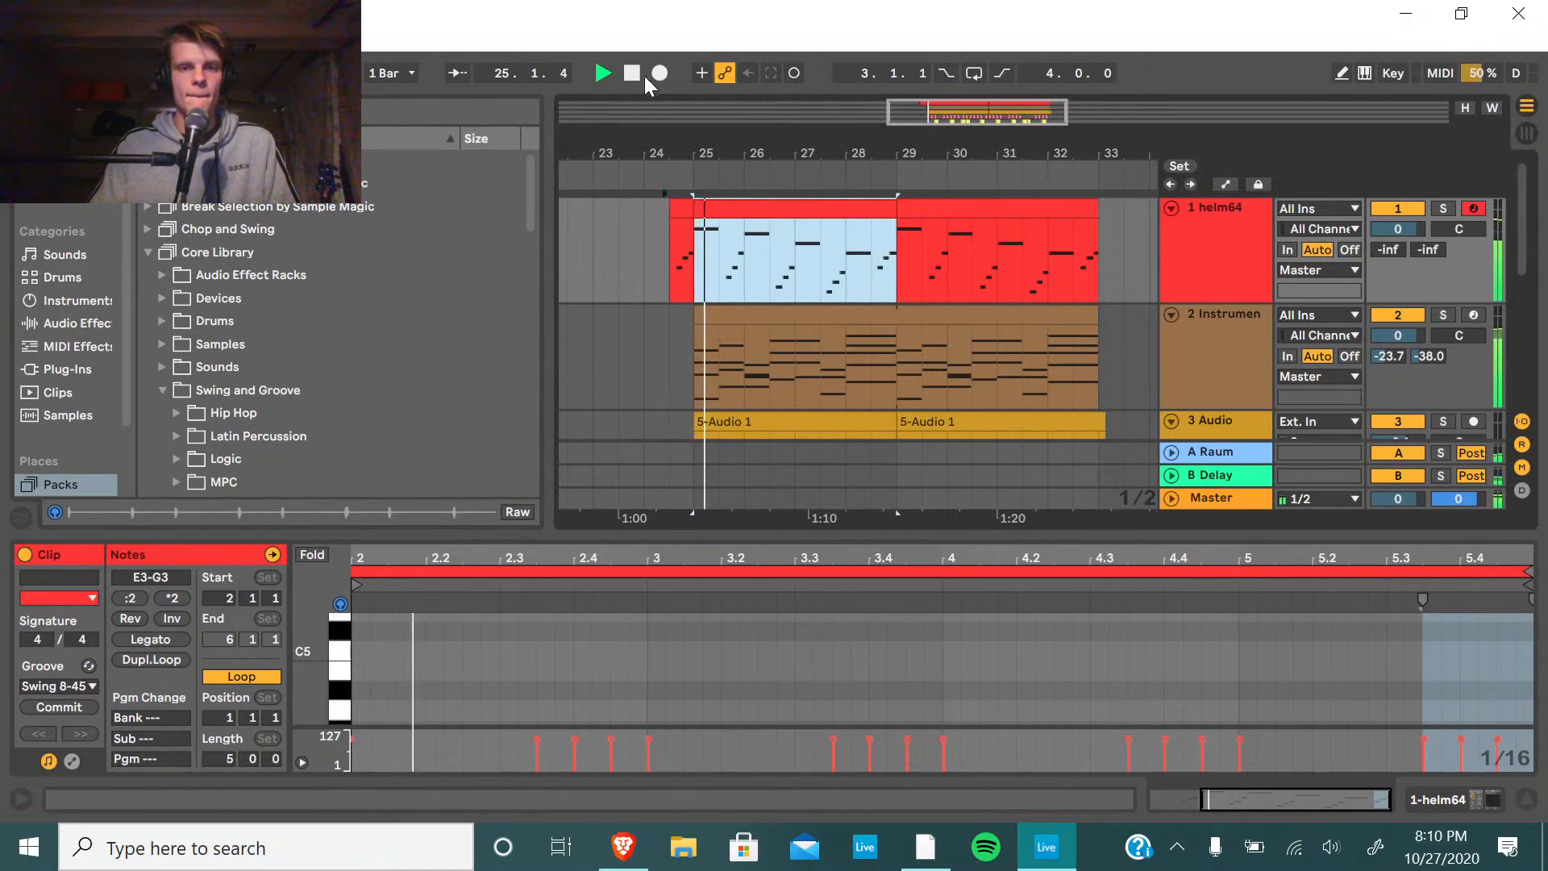
{"action": "left_click", "coordinate": [1179, 249]}
{"action": "key", "text": "Delete"}
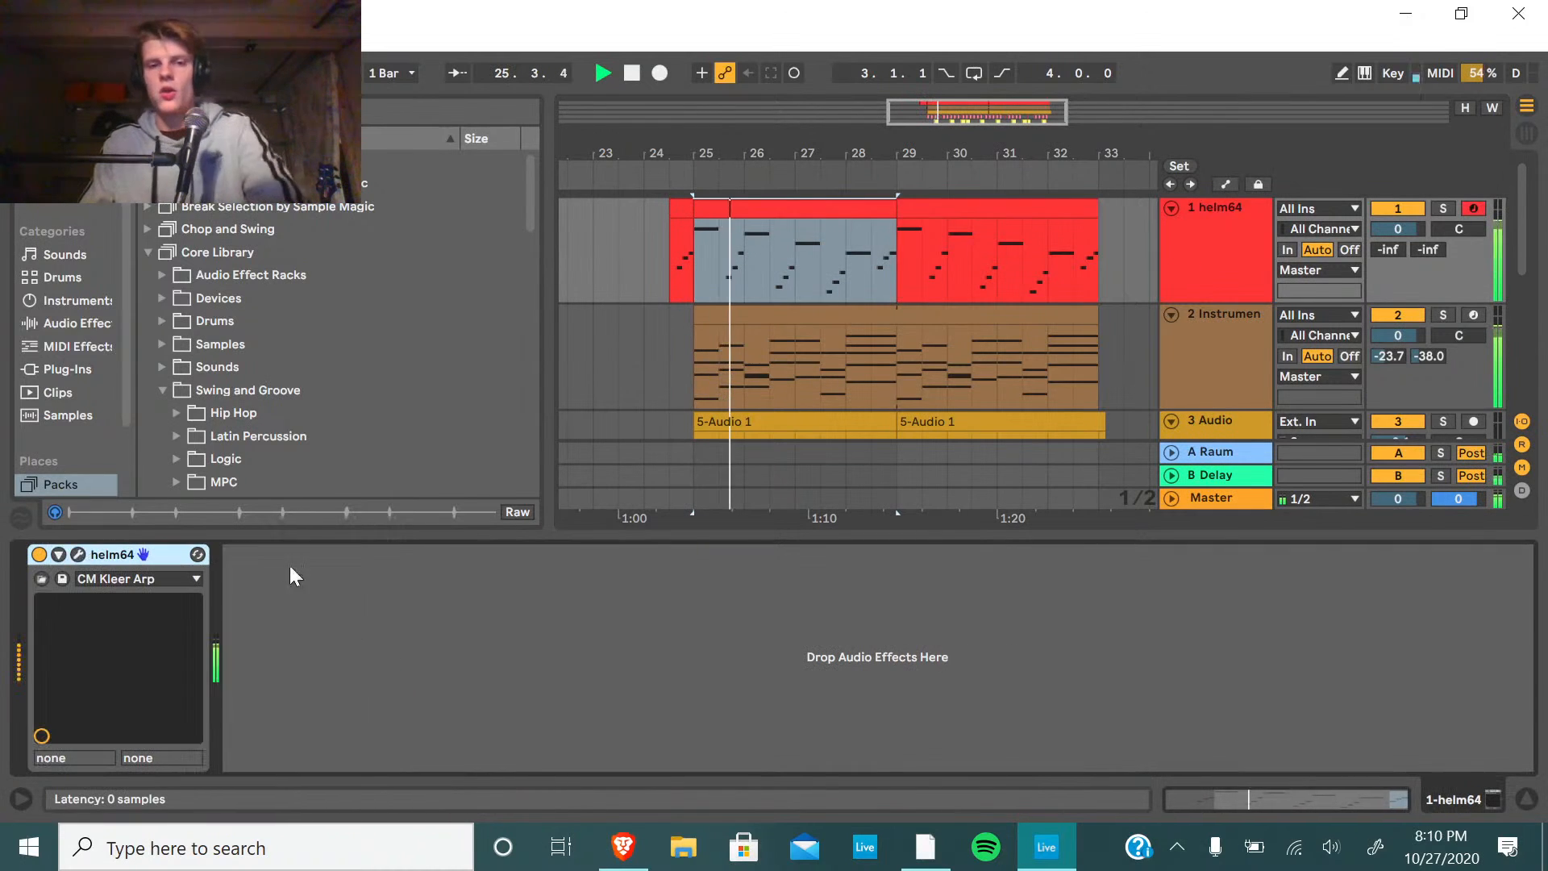
{"action": "left_click_drag", "start_coordinate": [1077, 538], "coordinate": [1077, 782]}
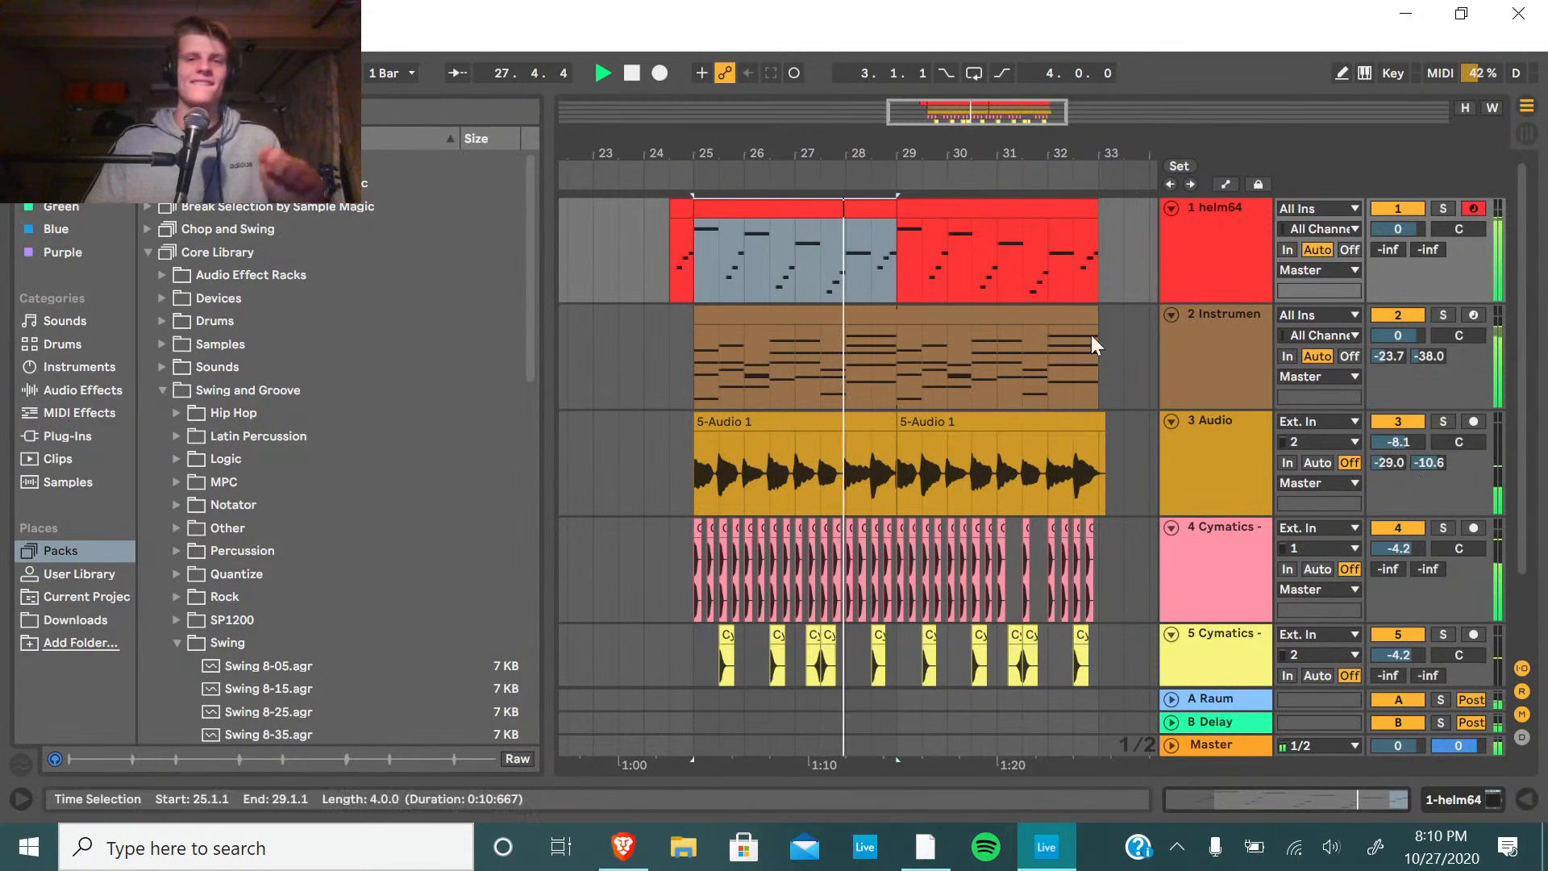
{"action": "left_click", "coordinate": [632, 73]}
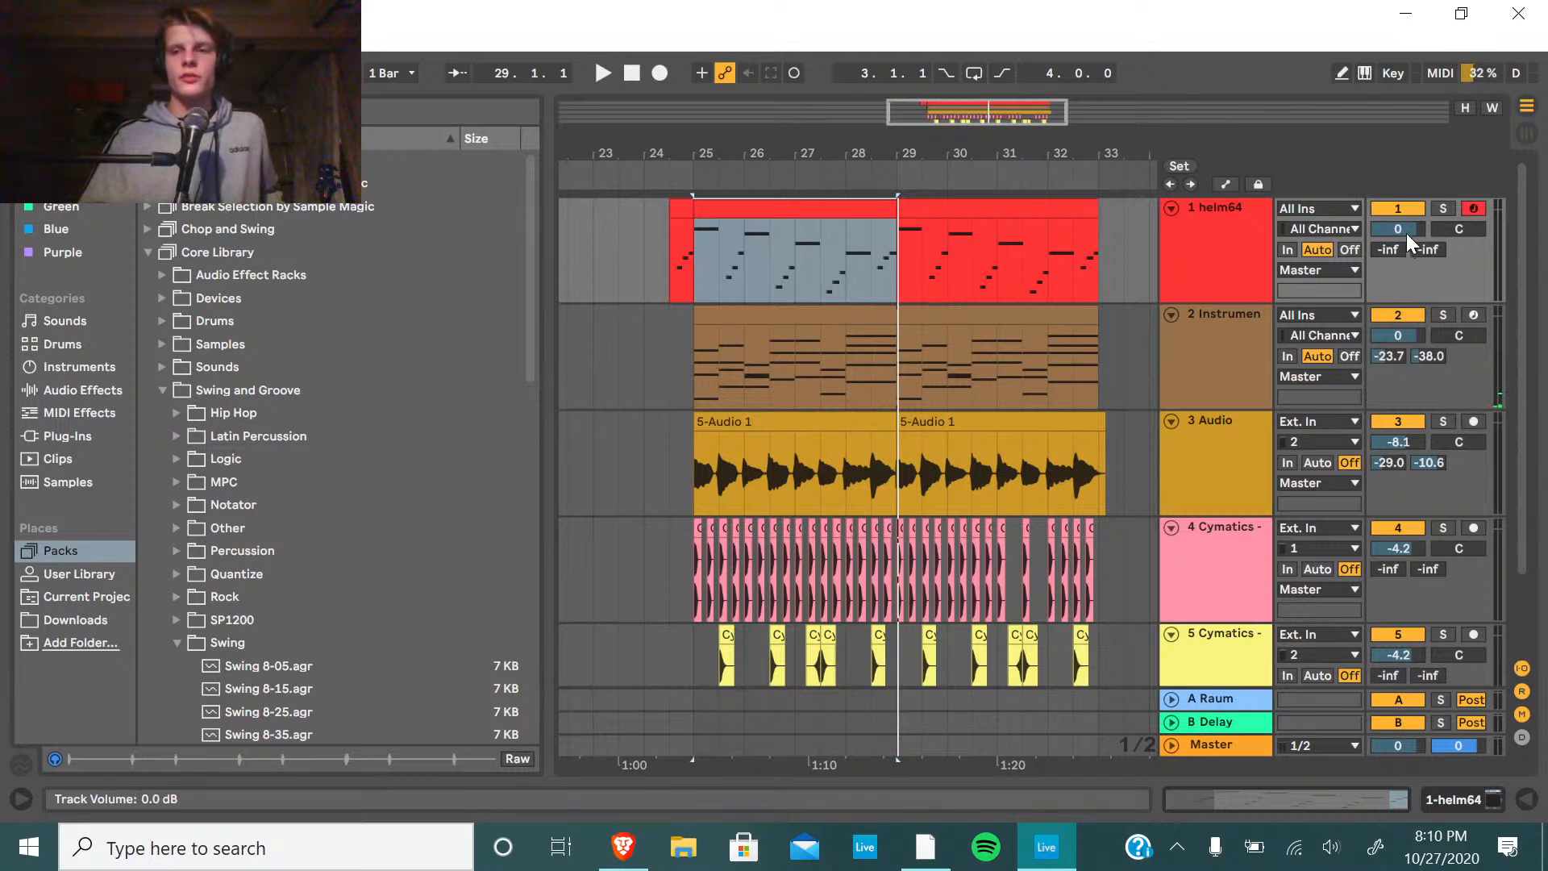
Lower the helm64 track volume to -7.1 dB and play the arrangement from the pickup notes.
{"action": "left_click_drag", "start_coordinate": [1398, 229], "coordinate": [1398, 242]}
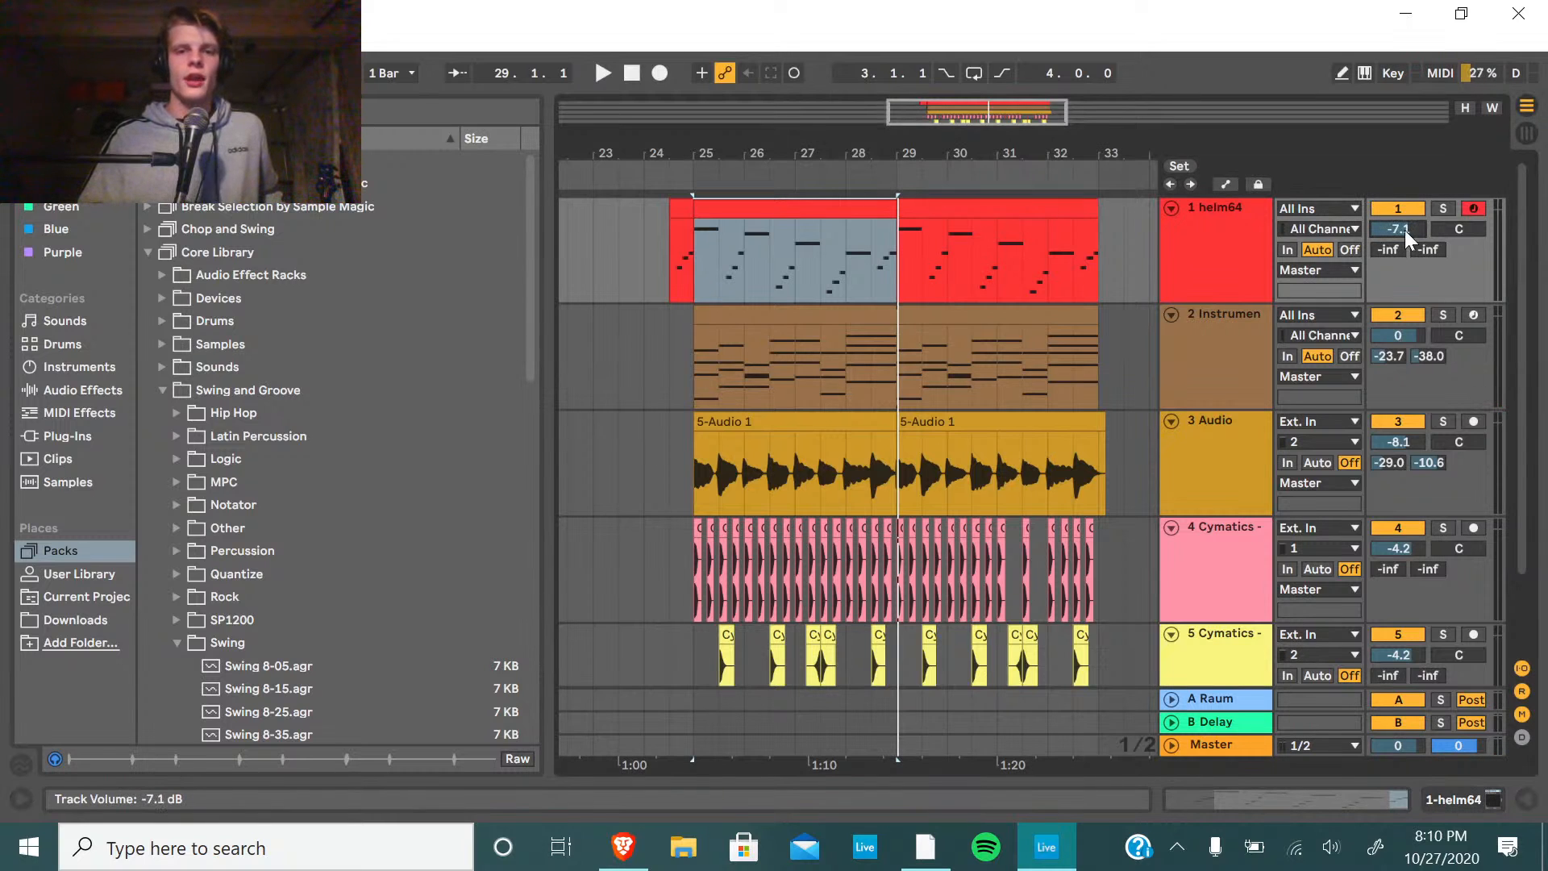
{"action": "left_click", "coordinate": [665, 174]}
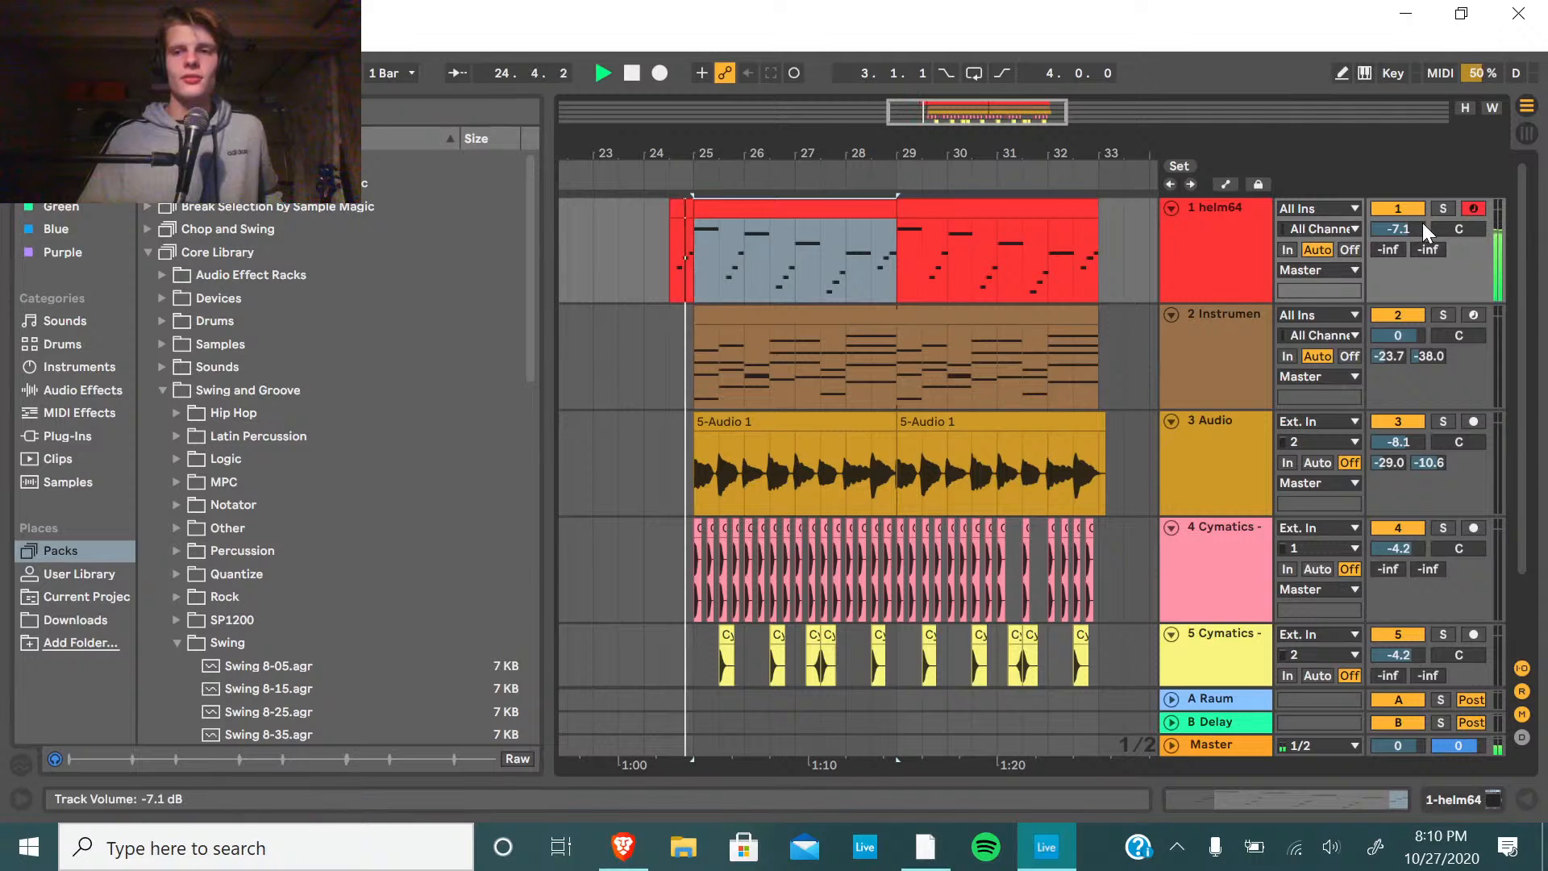
{"action": "left_click", "coordinate": [1197, 241]}
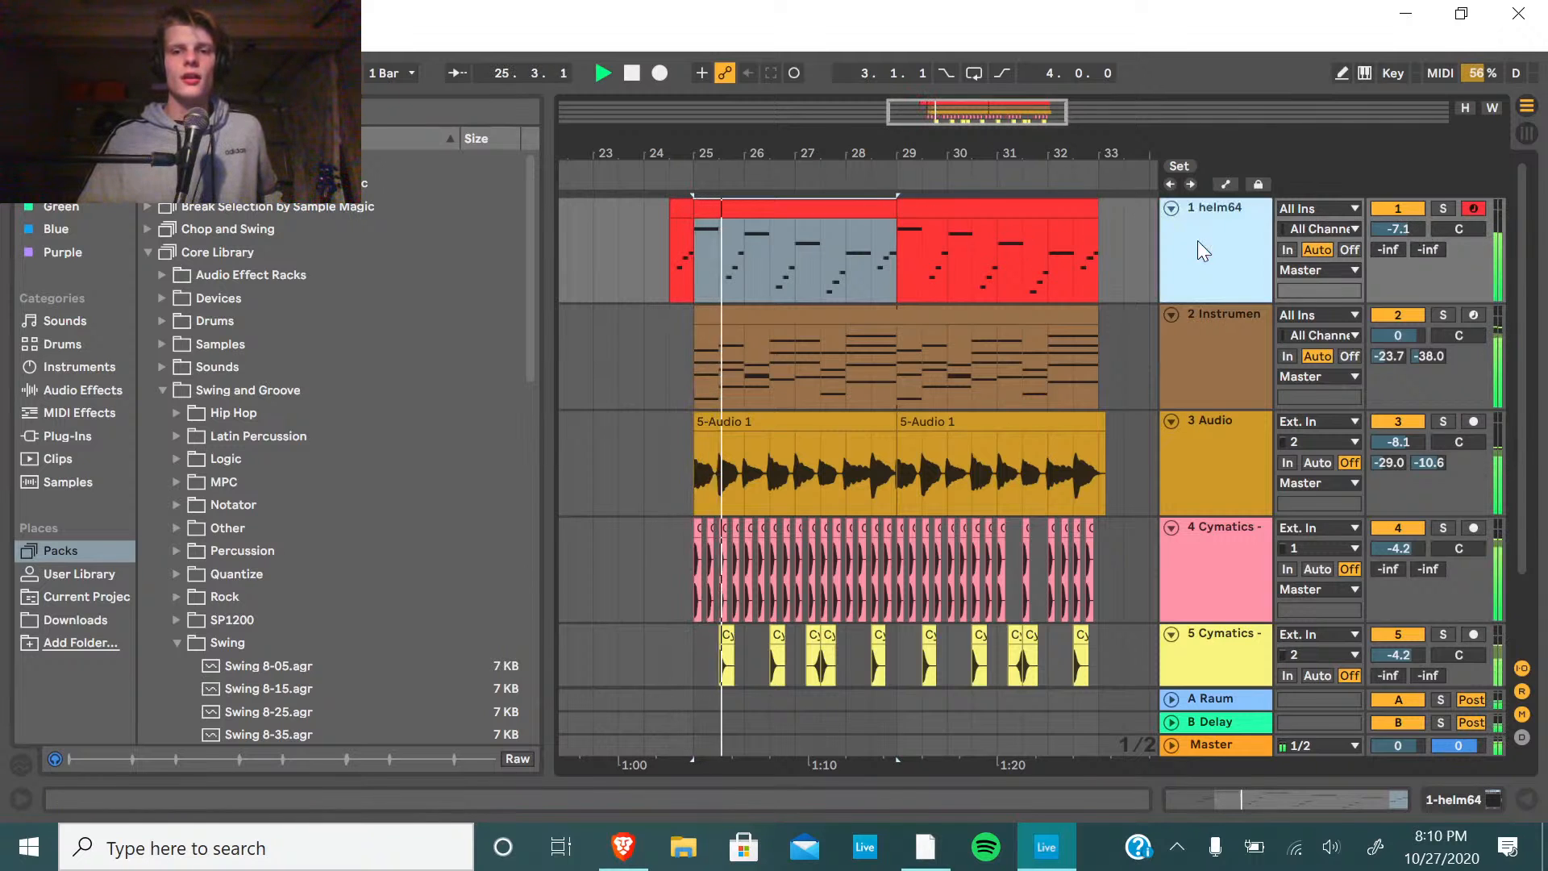
{"action": "left_click", "coordinate": [1197, 240]}
Stop playback and assign the Swing 8-45 groove to the short pickup clip starting at 24.3.1.
{"action": "double_click", "coordinate": [681, 225]}
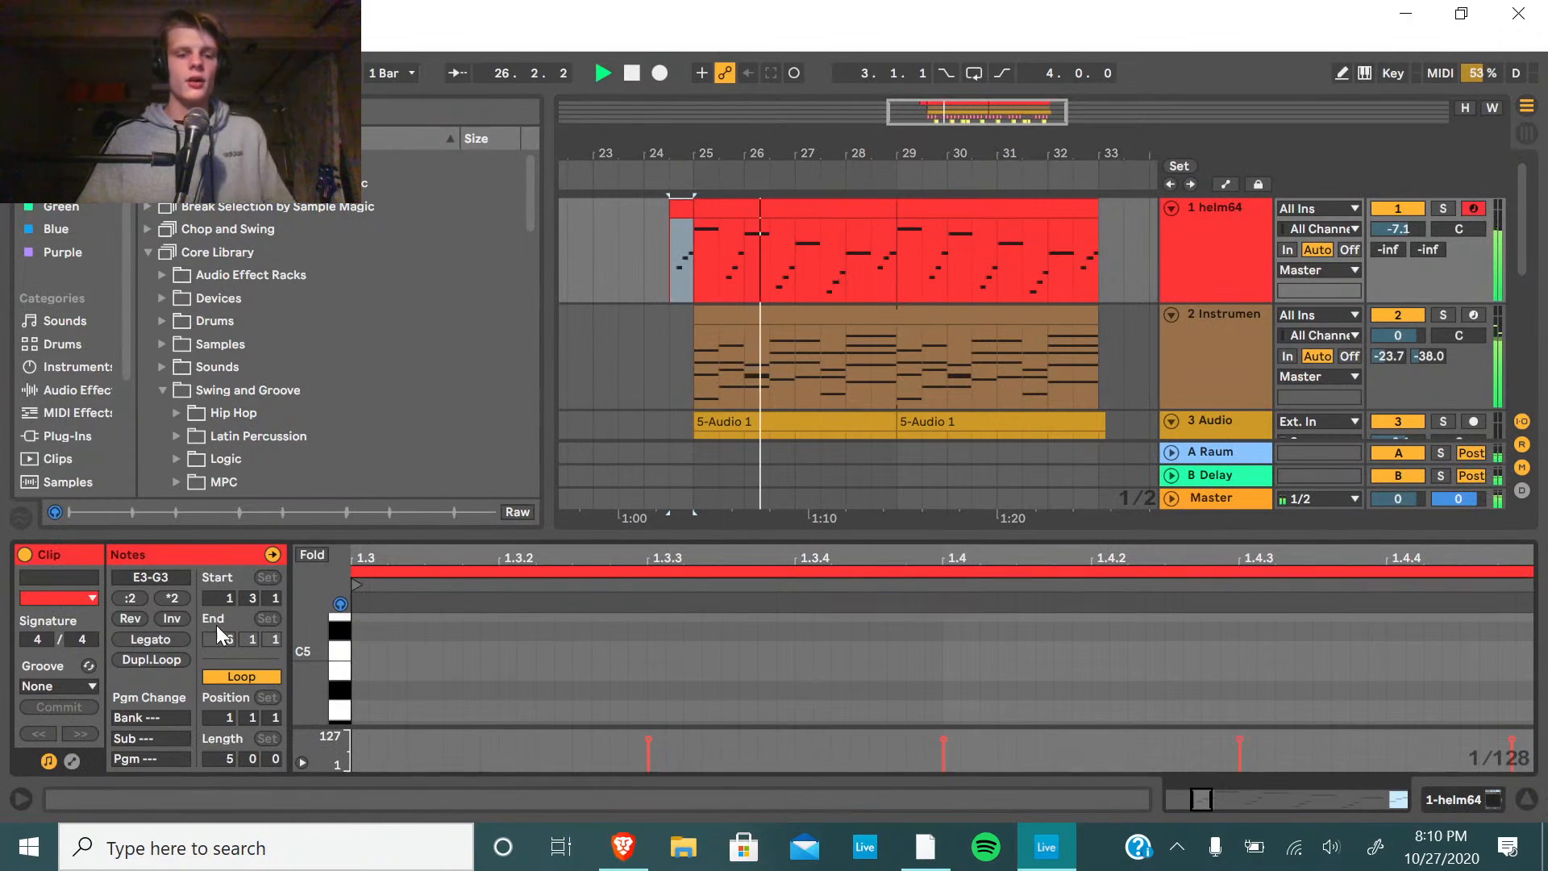
{"action": "key", "text": "space"}
{"action": "left_click", "coordinate": [79, 686]}
{"action": "left_click", "coordinate": [75, 725]}
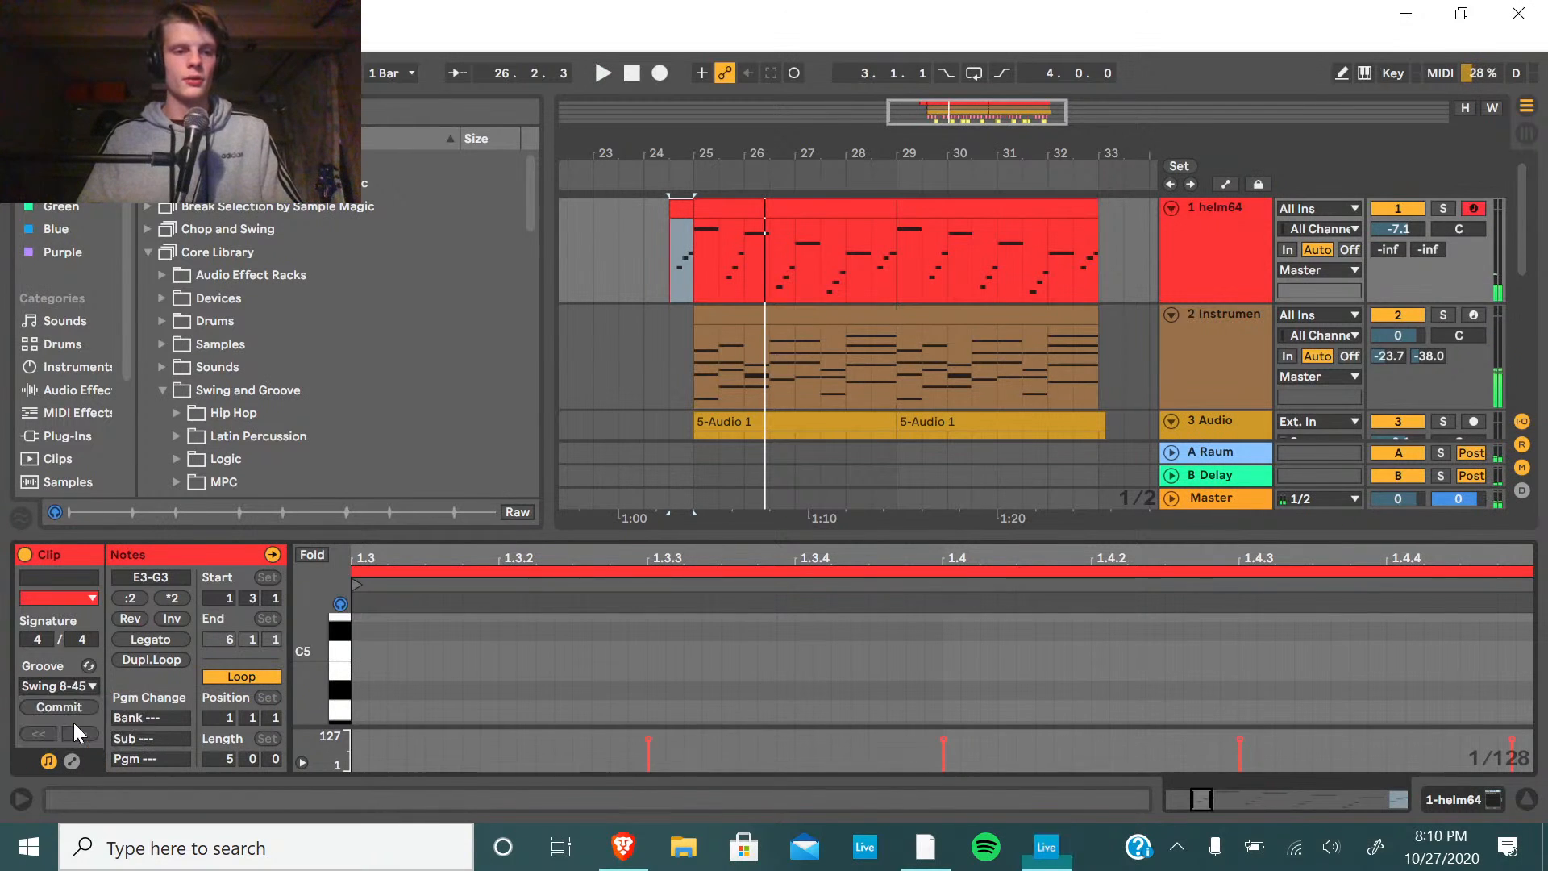
Commit the groove on the bar 25 clip, and assign and commit Swing 8-45 on the bar 29 clip.
{"action": "left_click", "coordinate": [771, 209]}
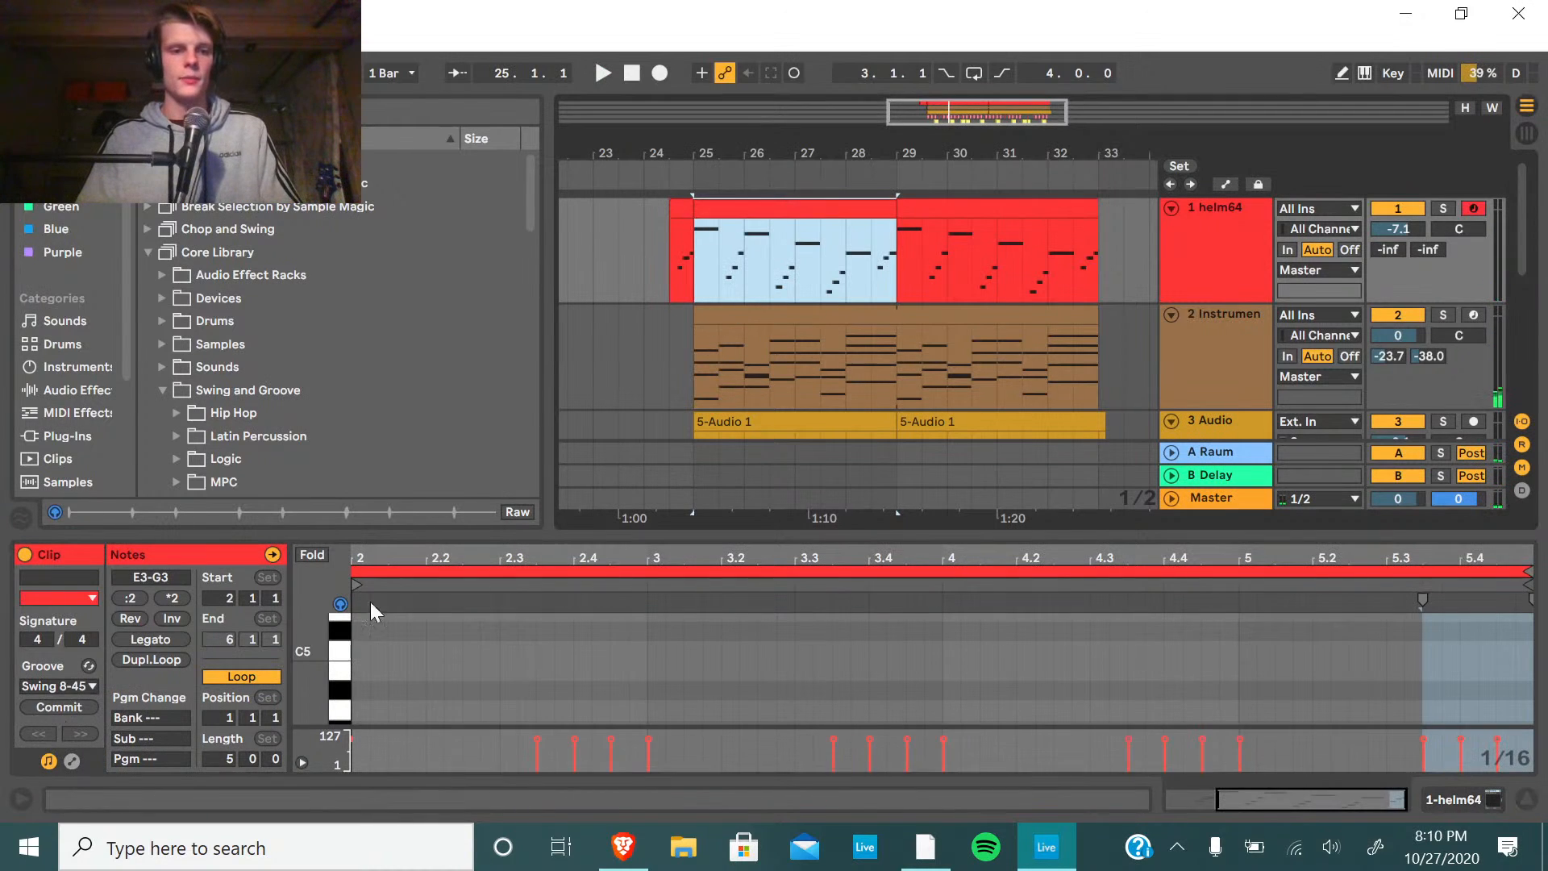
{"action": "left_click", "coordinate": [76, 713]}
{"action": "left_click", "coordinate": [904, 243]}
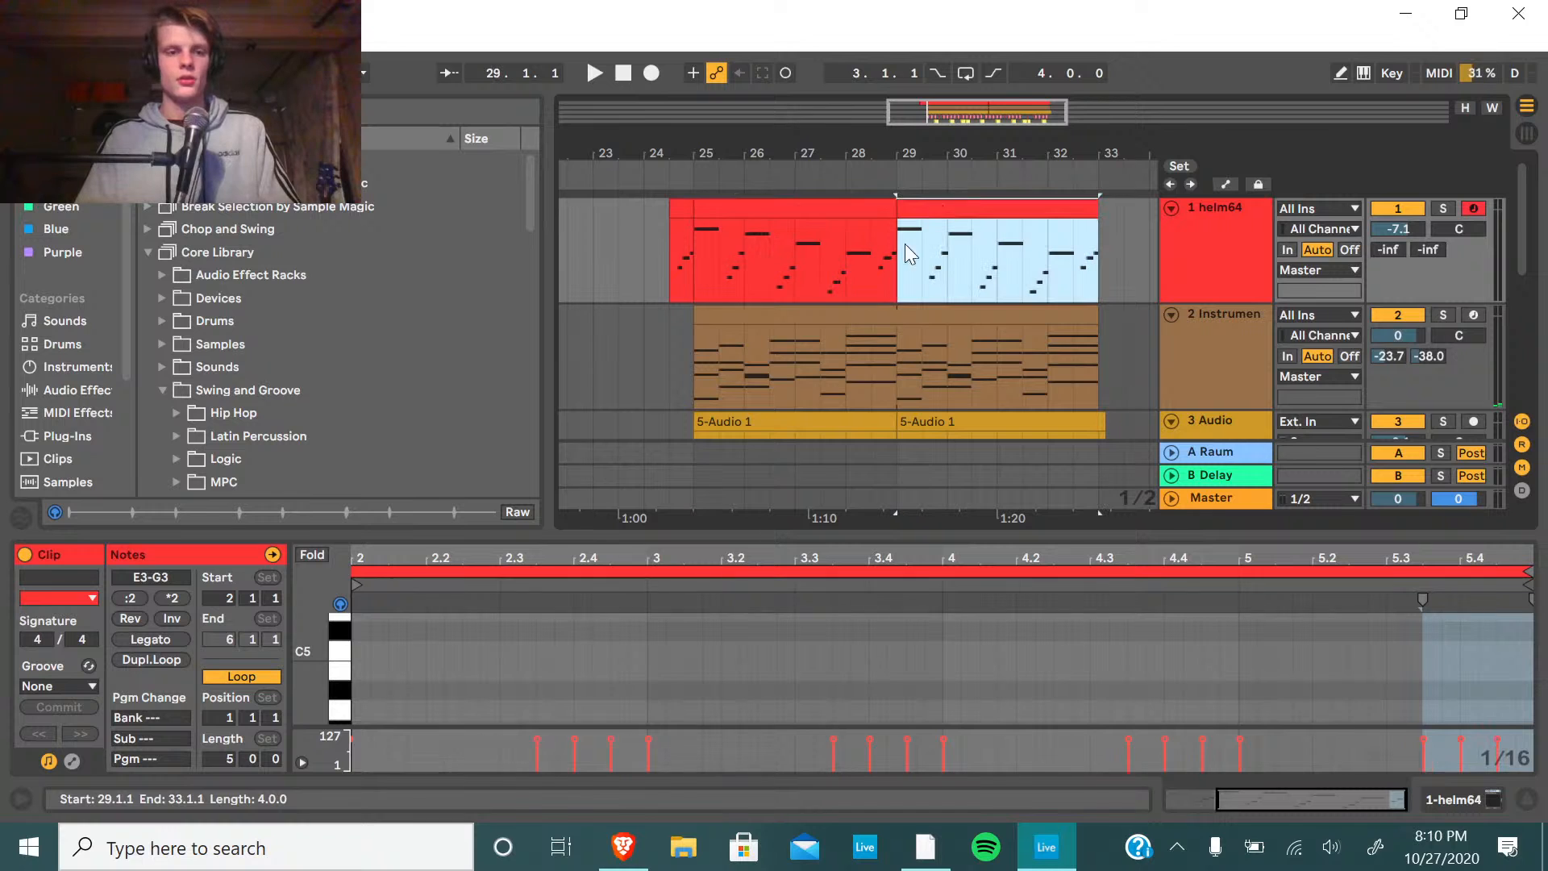
{"action": "left_click", "coordinate": [61, 687]}
{"action": "left_click", "coordinate": [61, 716]}
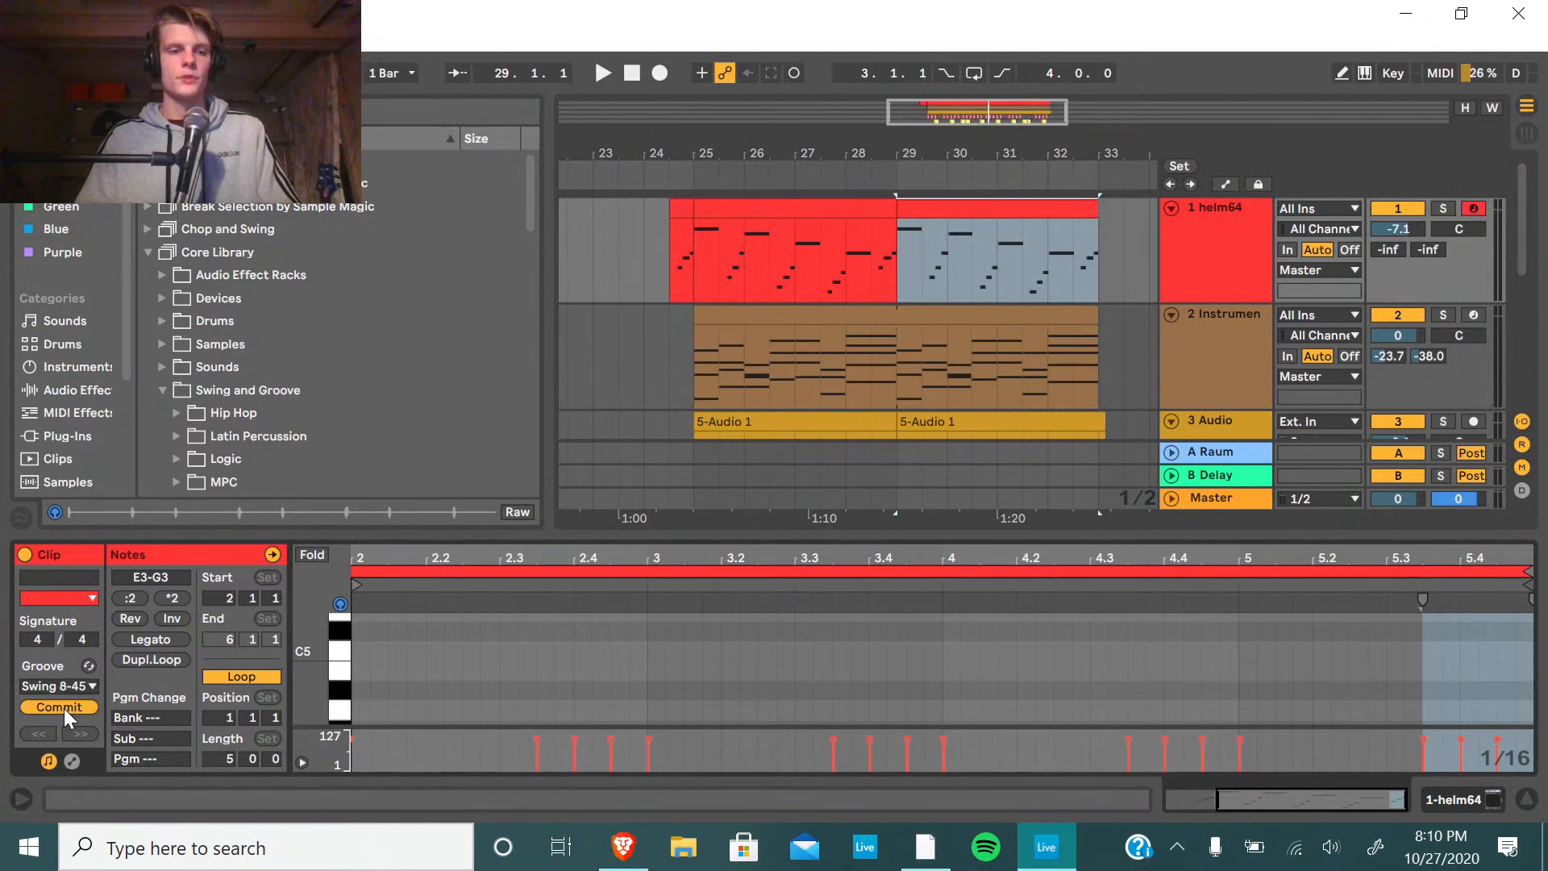
{"action": "left_click", "coordinate": [65, 707]}
Play back the swung melody with the other tracks and duplicate the helm64 track.
{"action": "left_click", "coordinate": [988, 300]}
{"action": "key", "text": "space"}
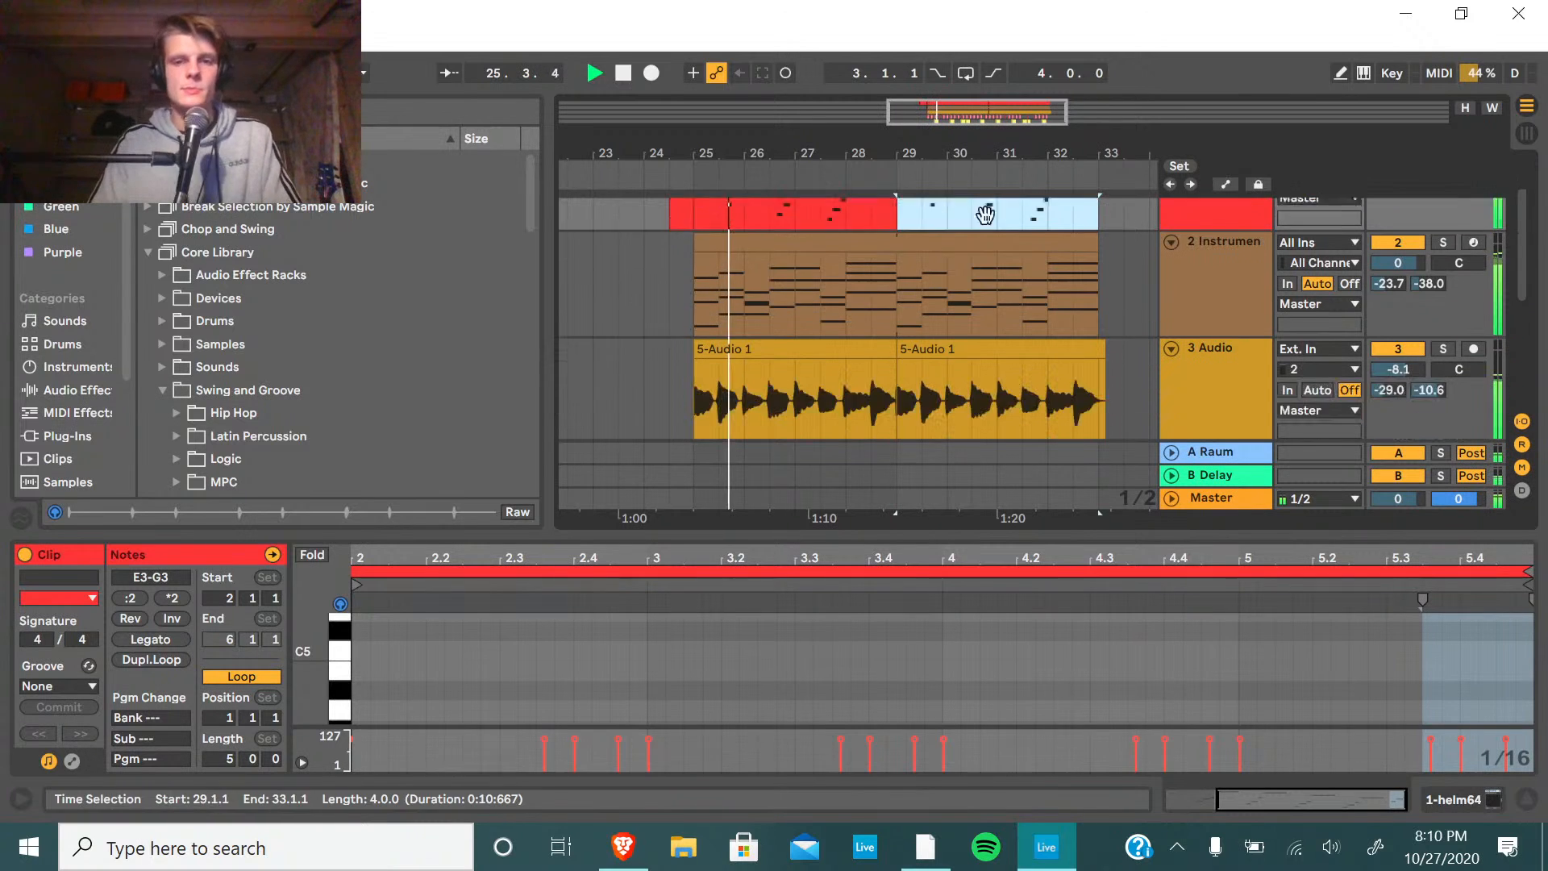
{"action": "scroll", "coordinate": [1113, 339], "scroll_direction": "down", "scroll_amount": 2}
{"action": "scroll", "coordinate": [1116, 341], "scroll_direction": "up", "scroll_amount": 2}
{"action": "key", "text": "space"}
{"action": "left_click", "coordinate": [1242, 222]}
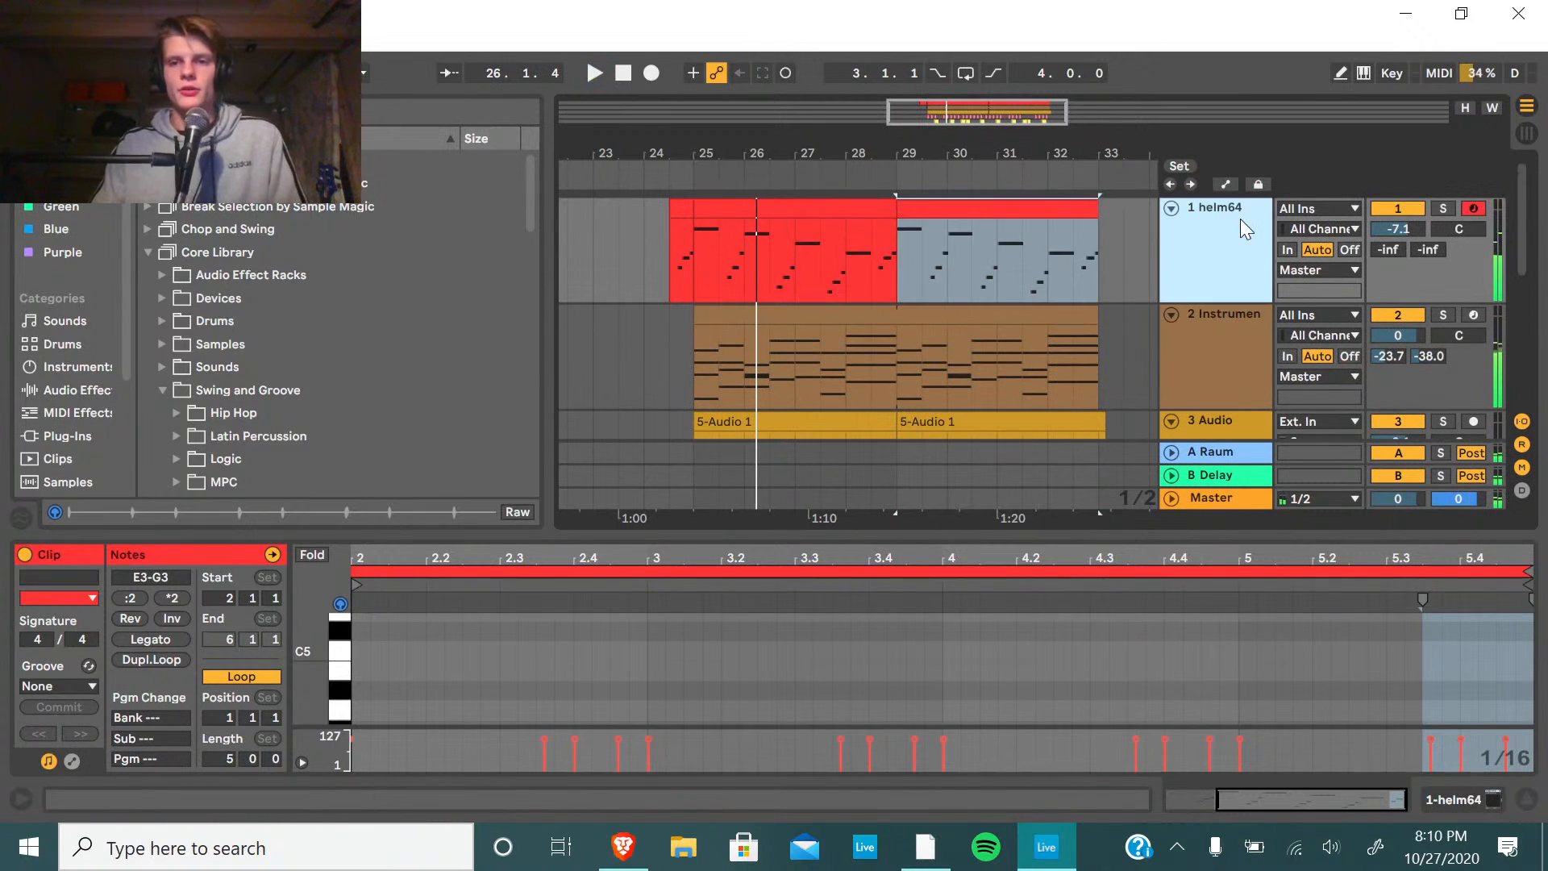
{"action": "key", "text": "ctrl+d"}
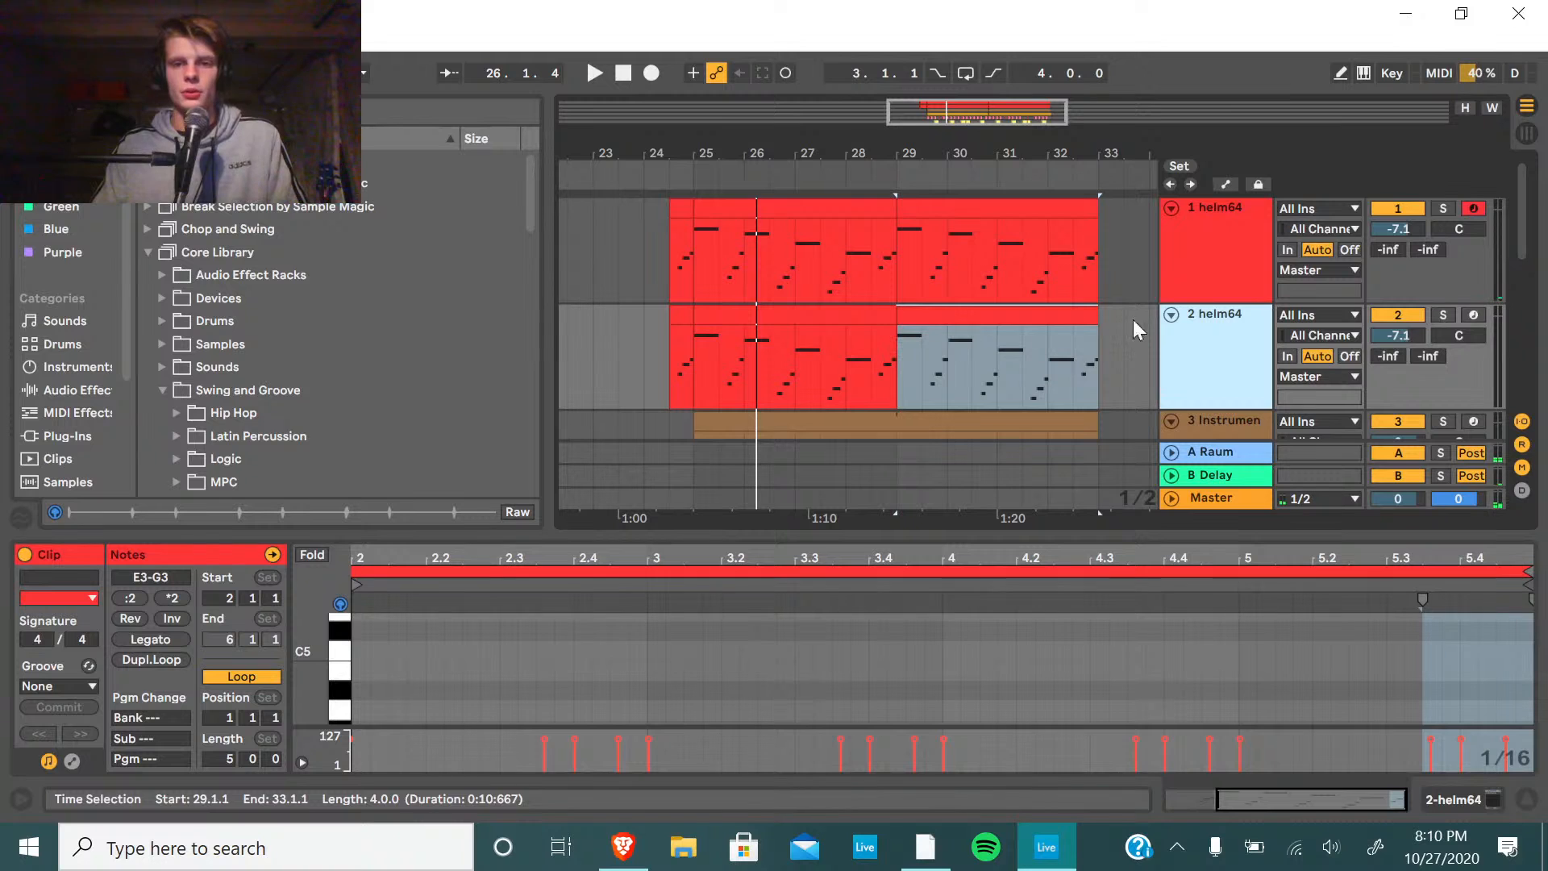
Consolidate the second helm64 track's clips from 24.3.1 to 33.1.1 into one clip and delete the leftover piece after bar 33.
{"action": "right_click", "coordinate": [1203, 331]}
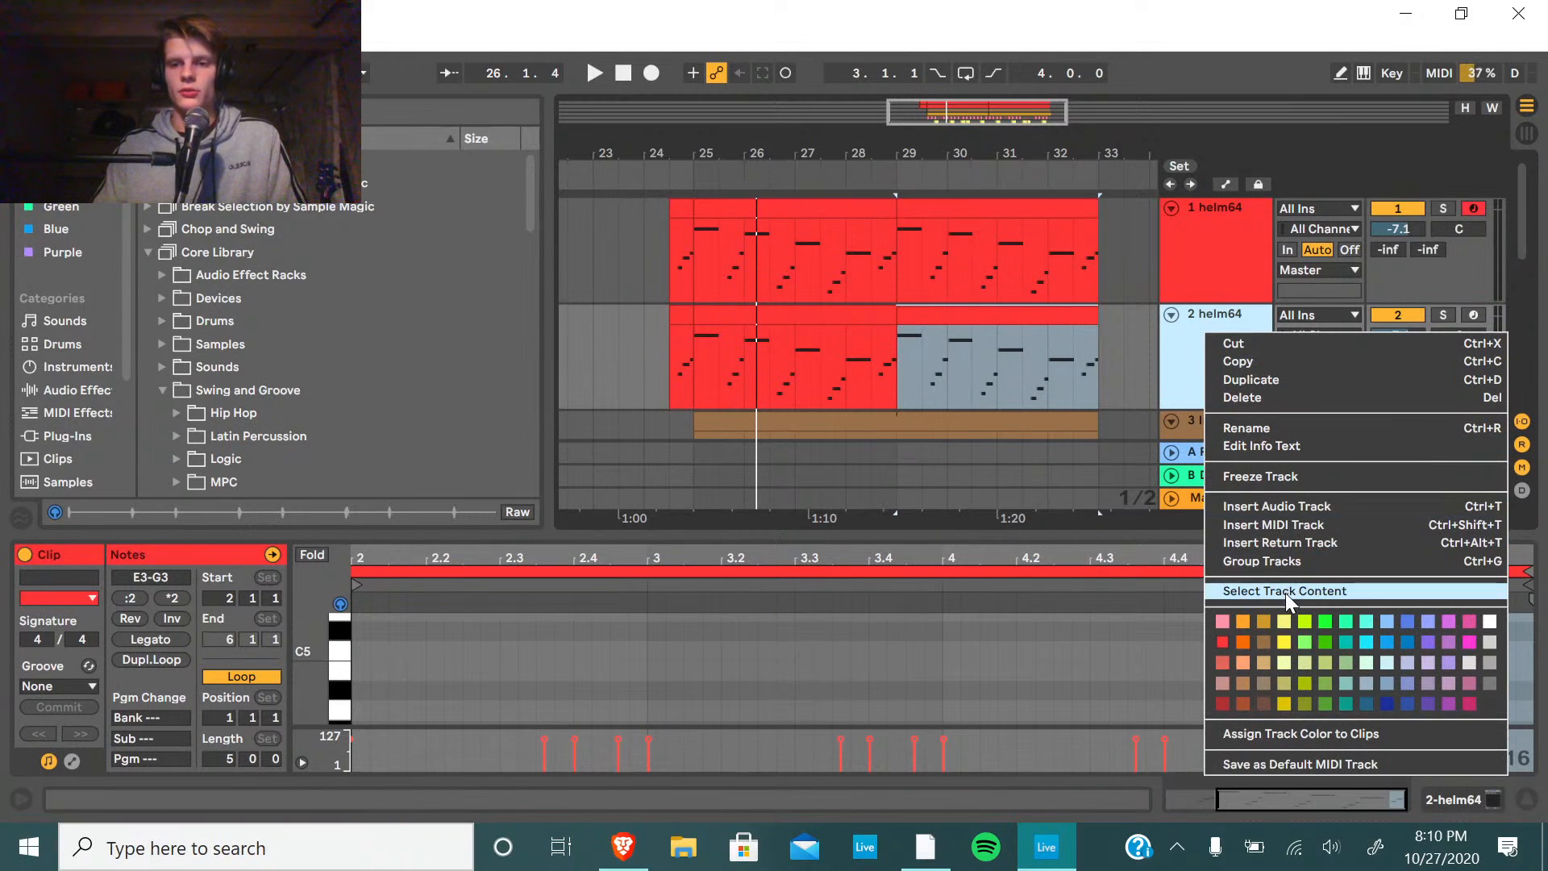
{"action": "left_click", "coordinate": [1101, 355]}
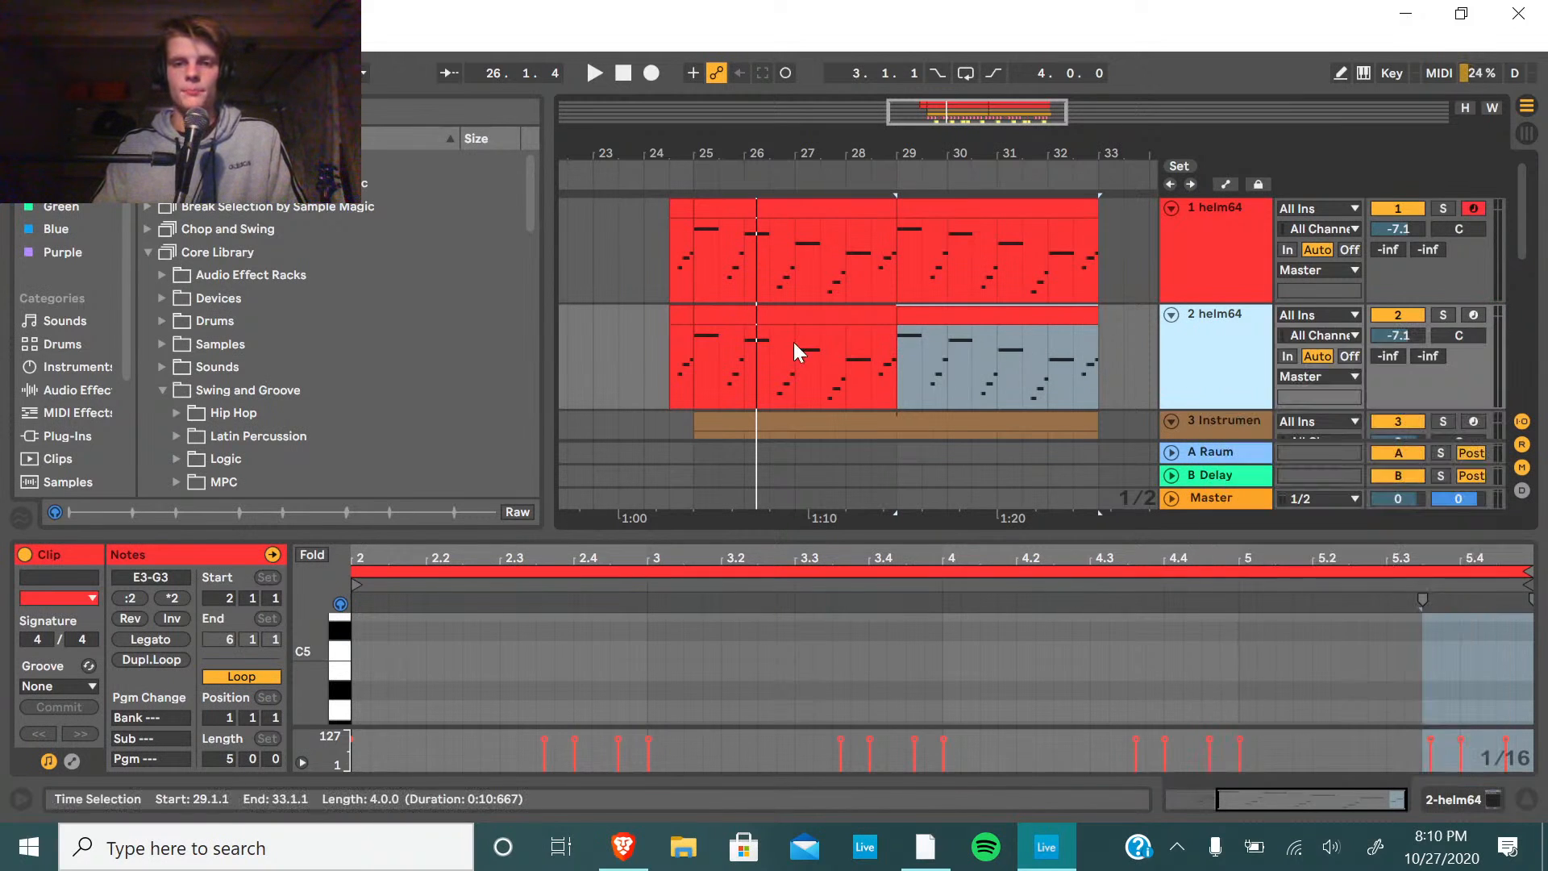
{"action": "left_click_drag", "start_coordinate": [1100, 367], "coordinate": [670, 330]}
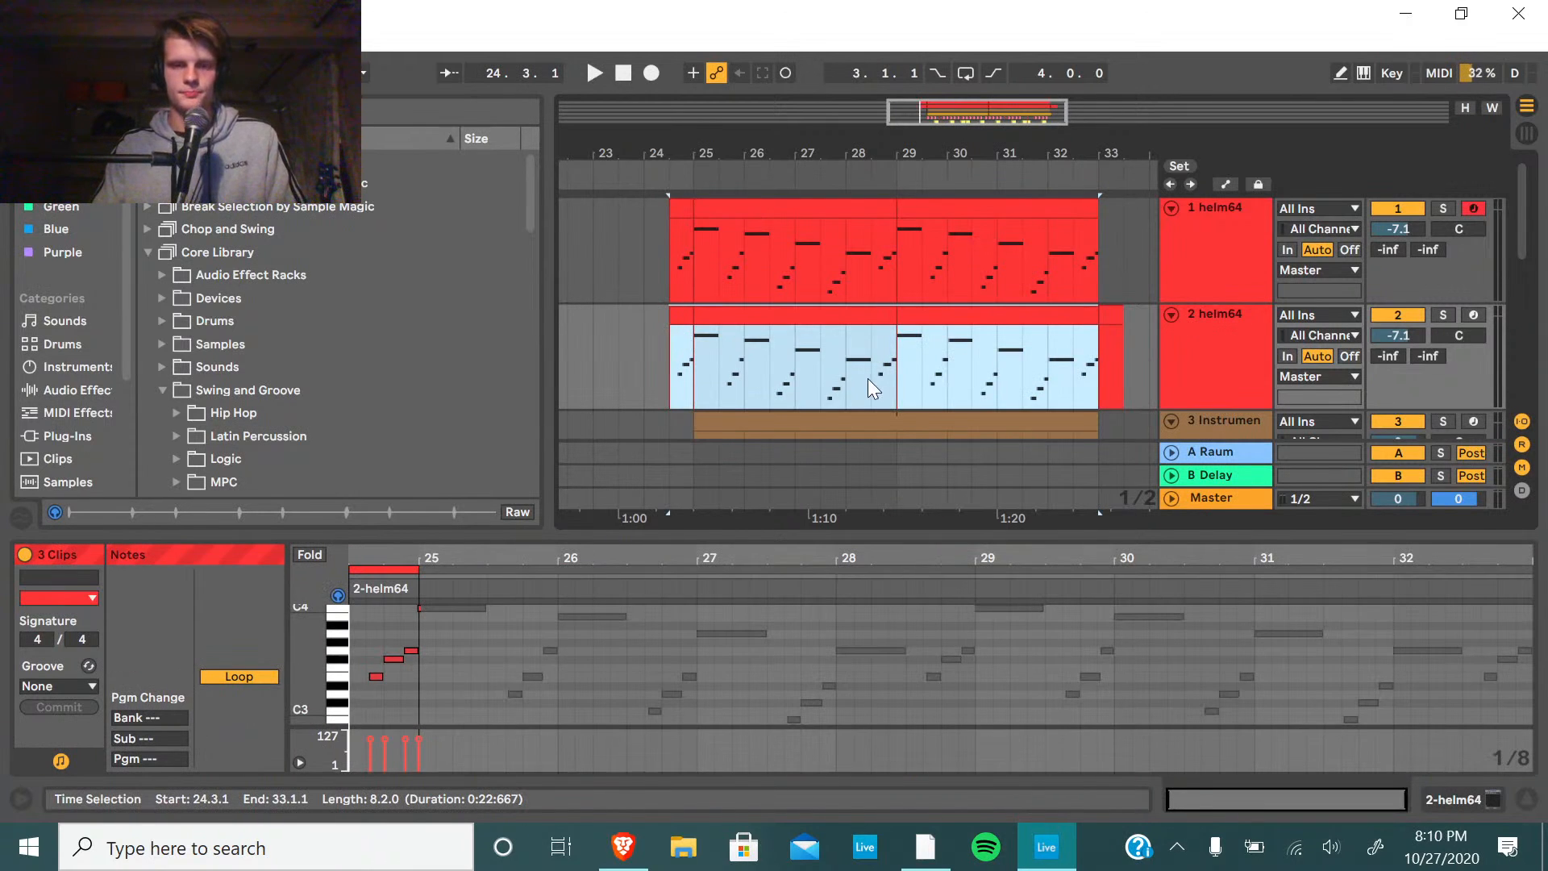
{"action": "right_click", "coordinate": [870, 379]}
{"action": "left_click", "coordinate": [983, 523]}
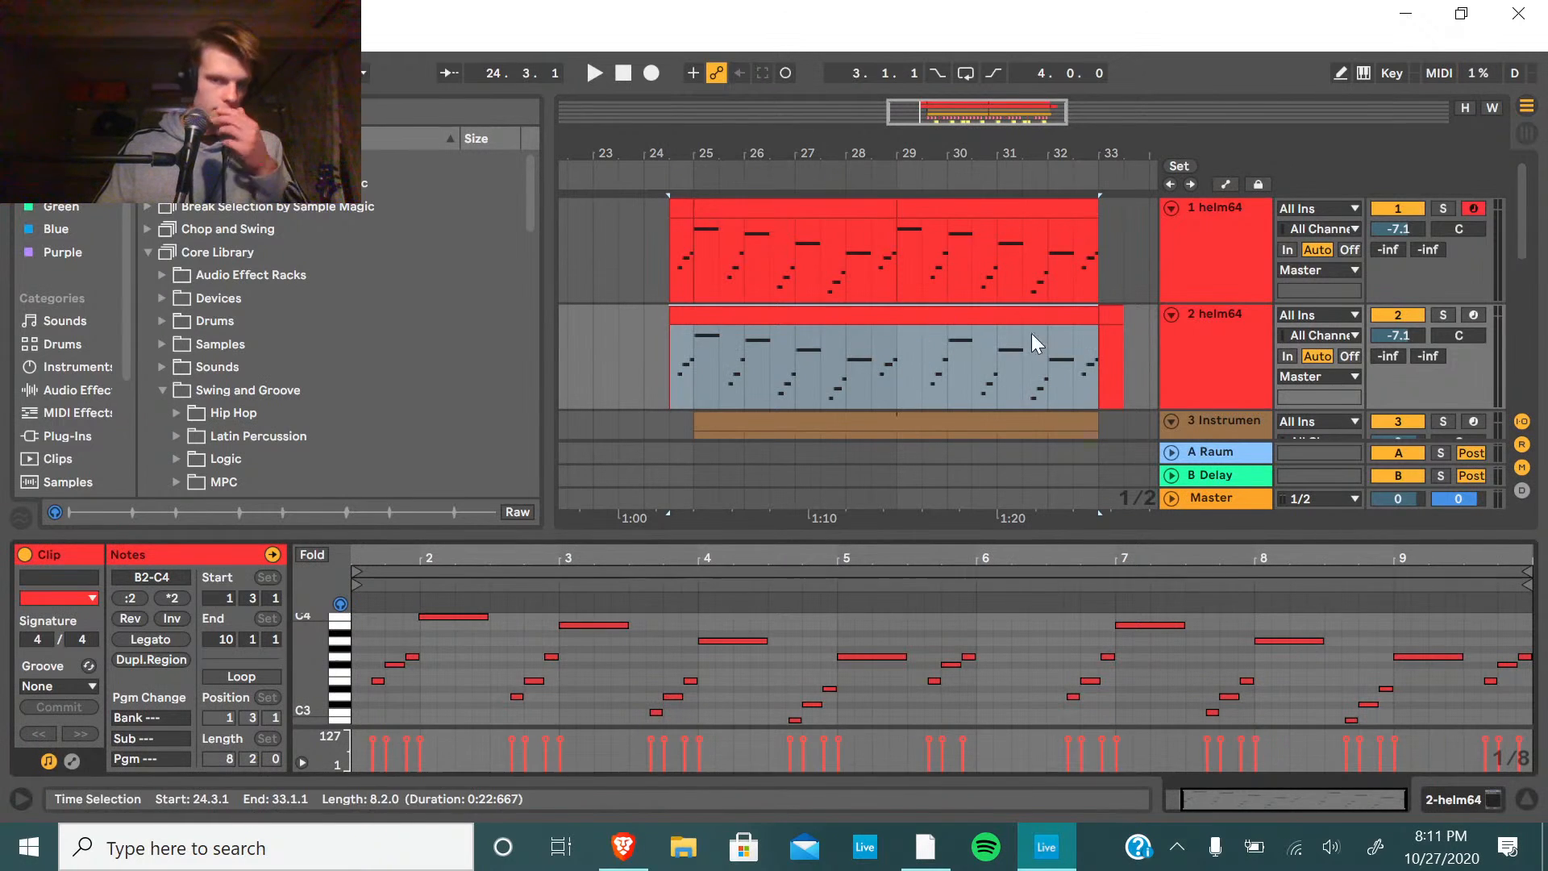
{"action": "left_click", "coordinate": [1112, 318]}
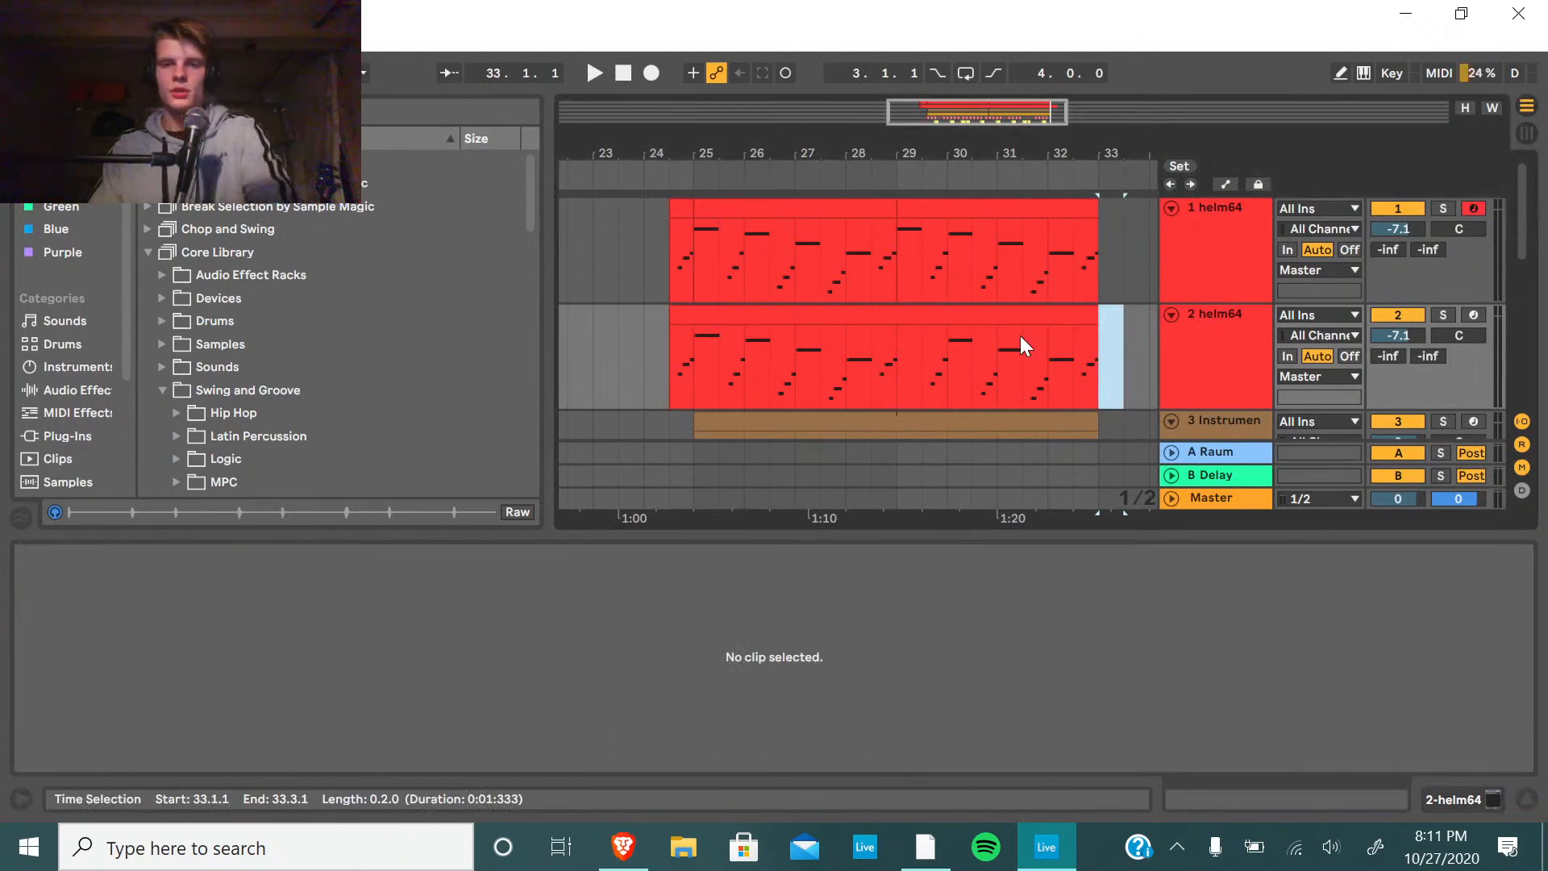
Transpose all notes in the second helm64 track's consolidated clip up one octave and close the clip editor.
{"action": "left_click", "coordinate": [1015, 323]}
{"action": "left_click_drag", "start_coordinate": [719, 538], "coordinate": [719, 241]}
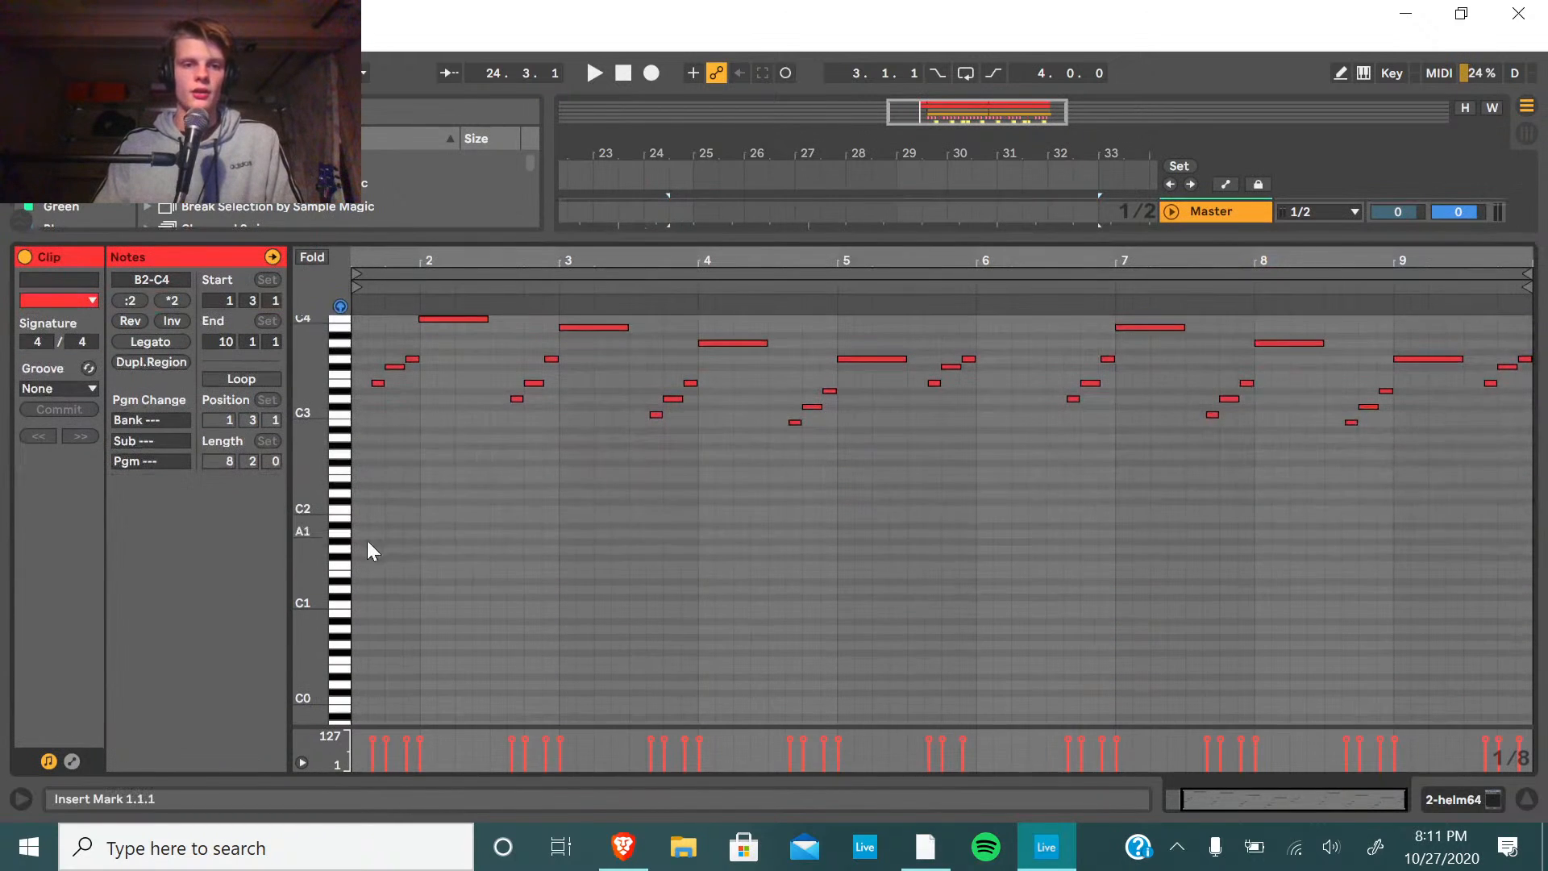
{"action": "left_click_drag", "start_coordinate": [379, 411], "coordinate": [1532, 315]}
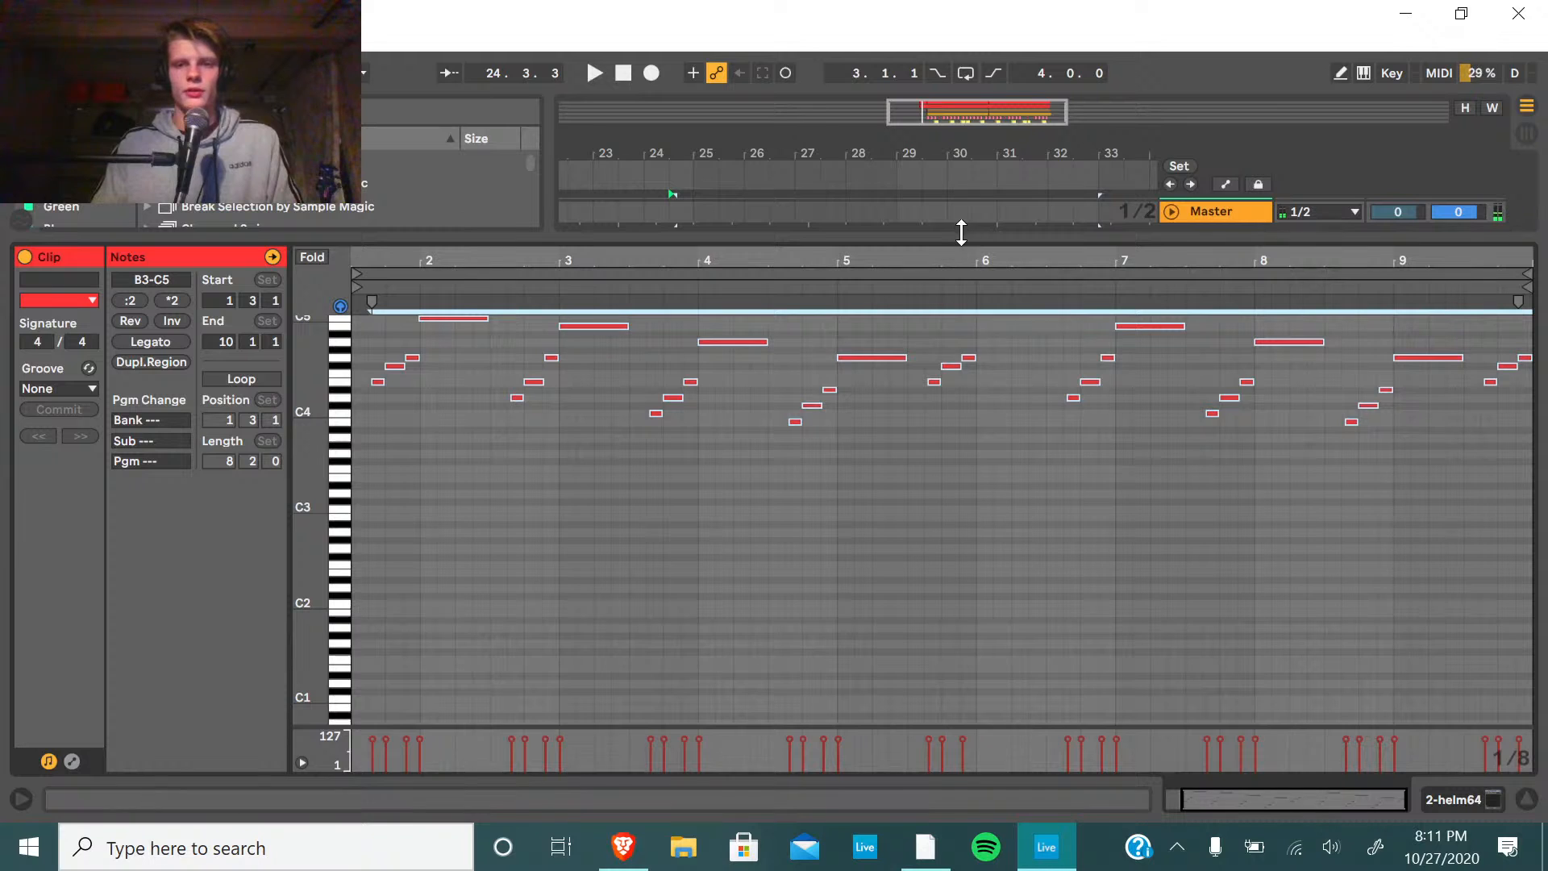
{"action": "left_click_drag", "start_coordinate": [960, 236], "coordinate": [1047, 831]}
Lower the second helm64 track's volume to -13.9 dB and play back the layered melody with the other tracks.
{"action": "key", "text": "ctrl+d"}
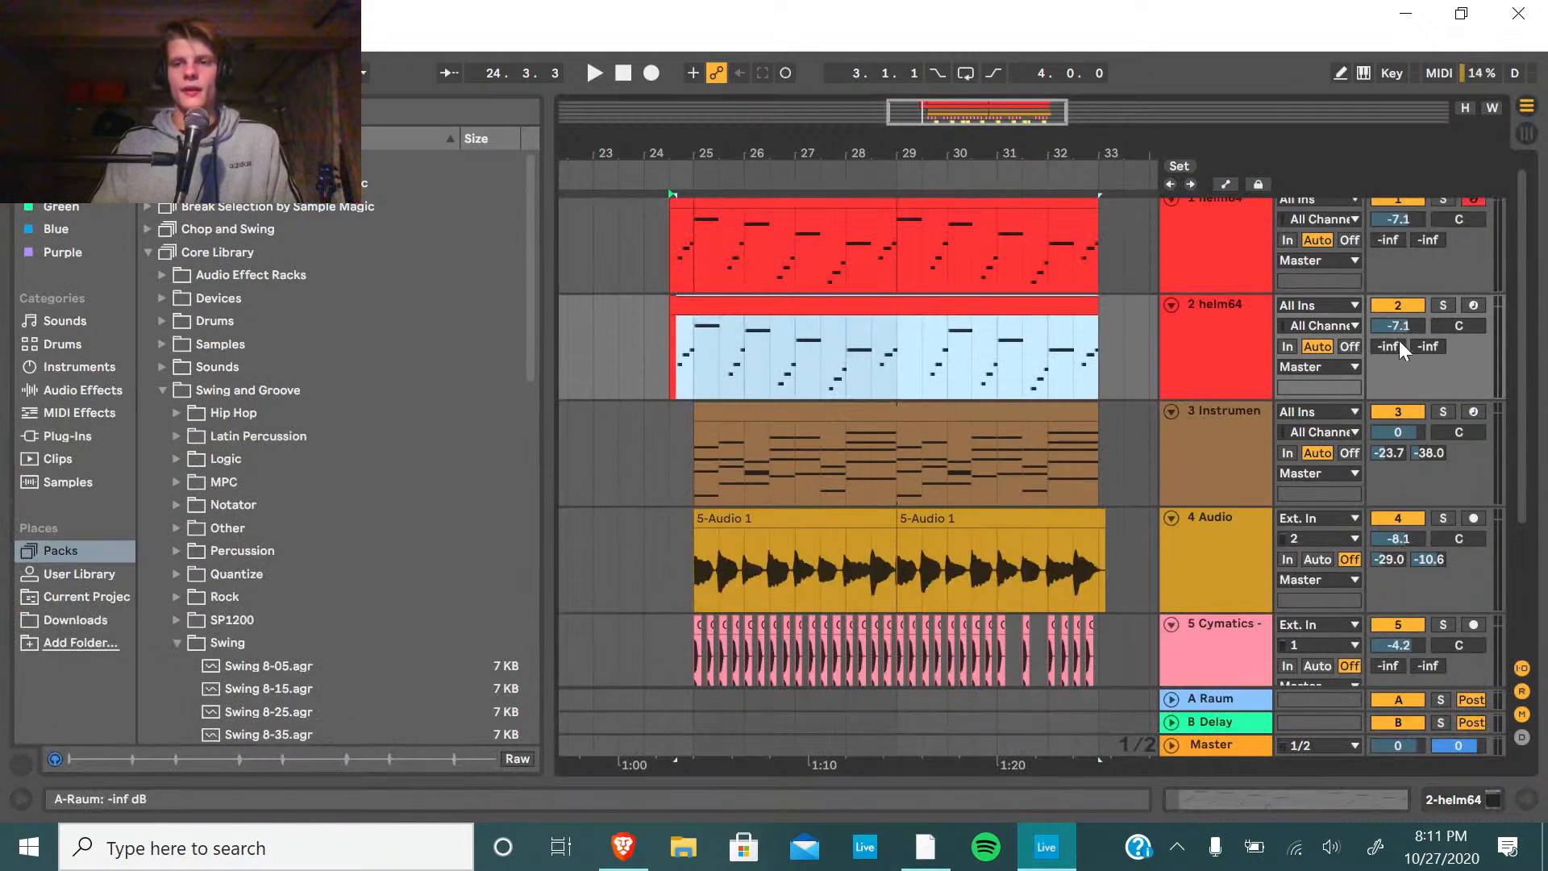
{"action": "key", "text": "space"}
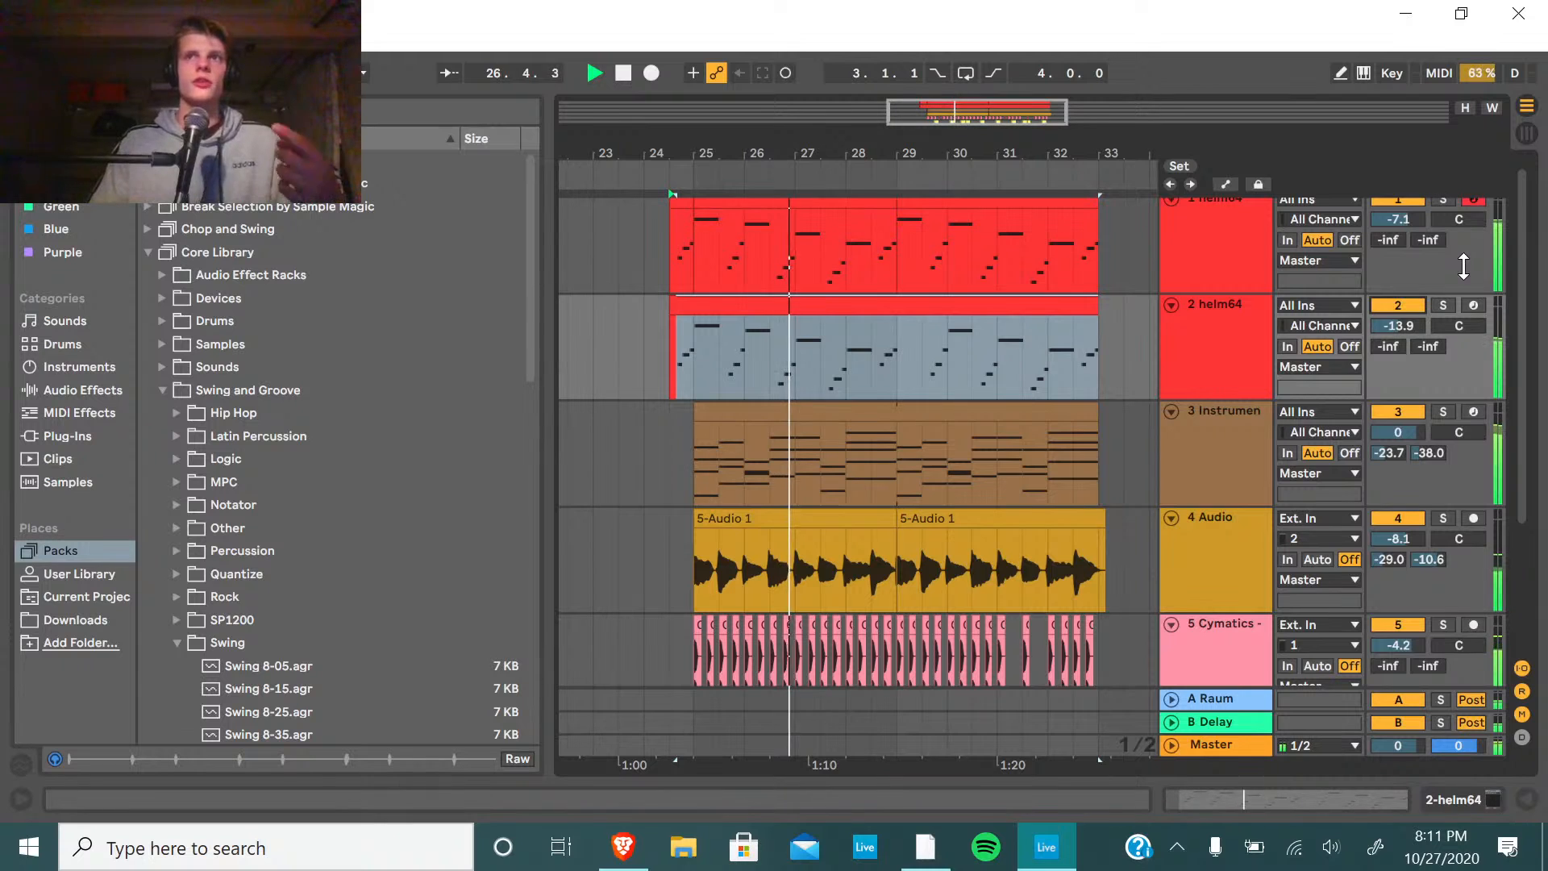
{"action": "scroll", "coordinate": [1348, 288], "scroll_direction": "up", "scroll_amount": 1}
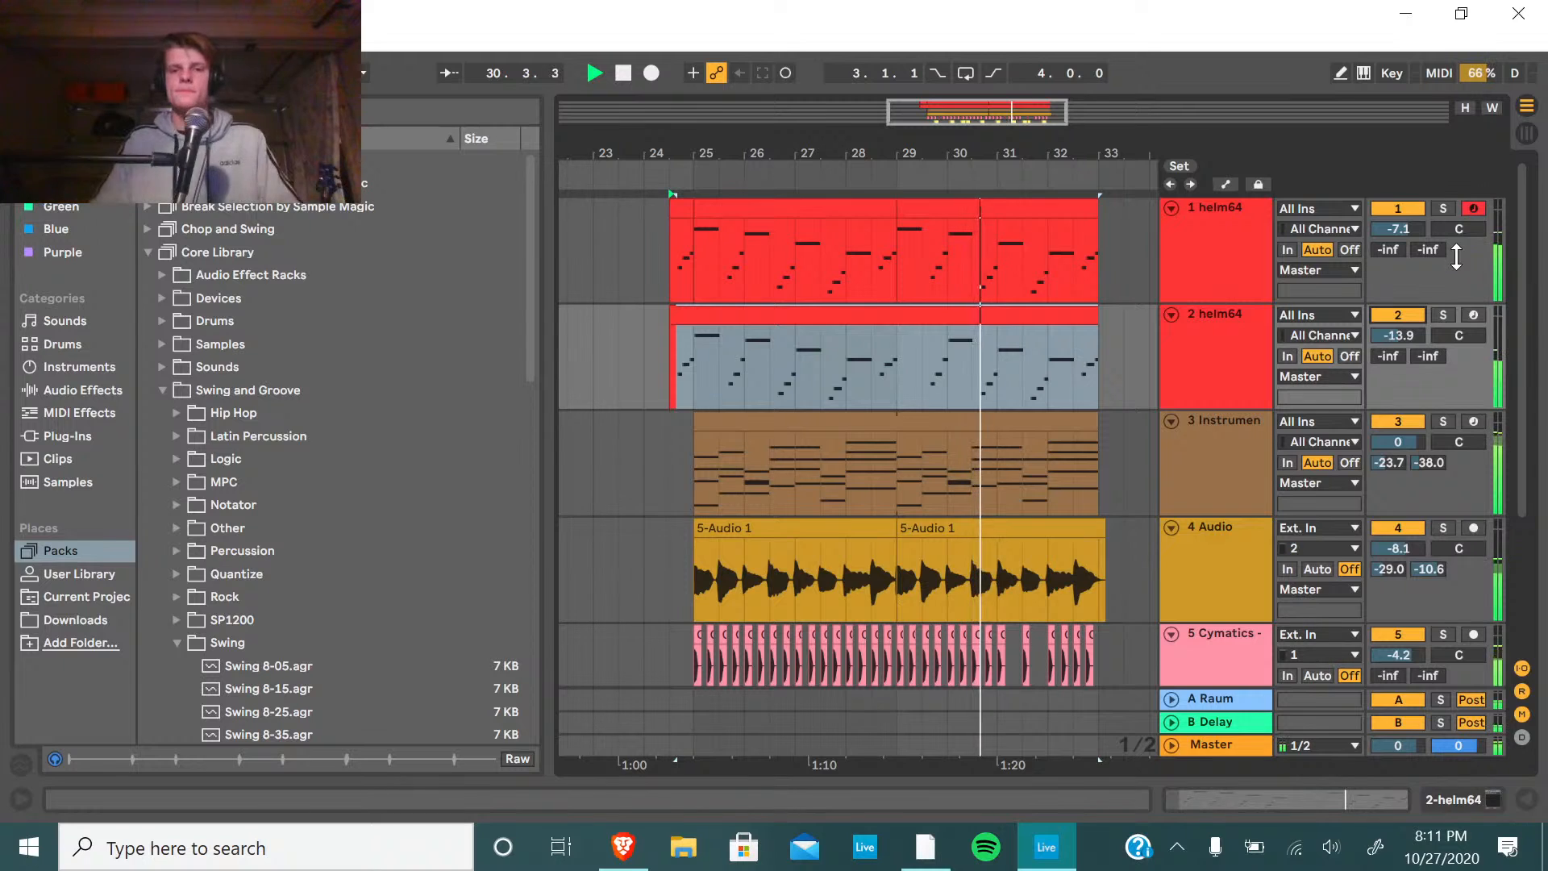
{"action": "key", "text": "space"}
Add the missing half-bar C5 note at 6.1.1 in the second helm64 track's clip.
{"action": "double_click", "coordinate": [923, 216]}
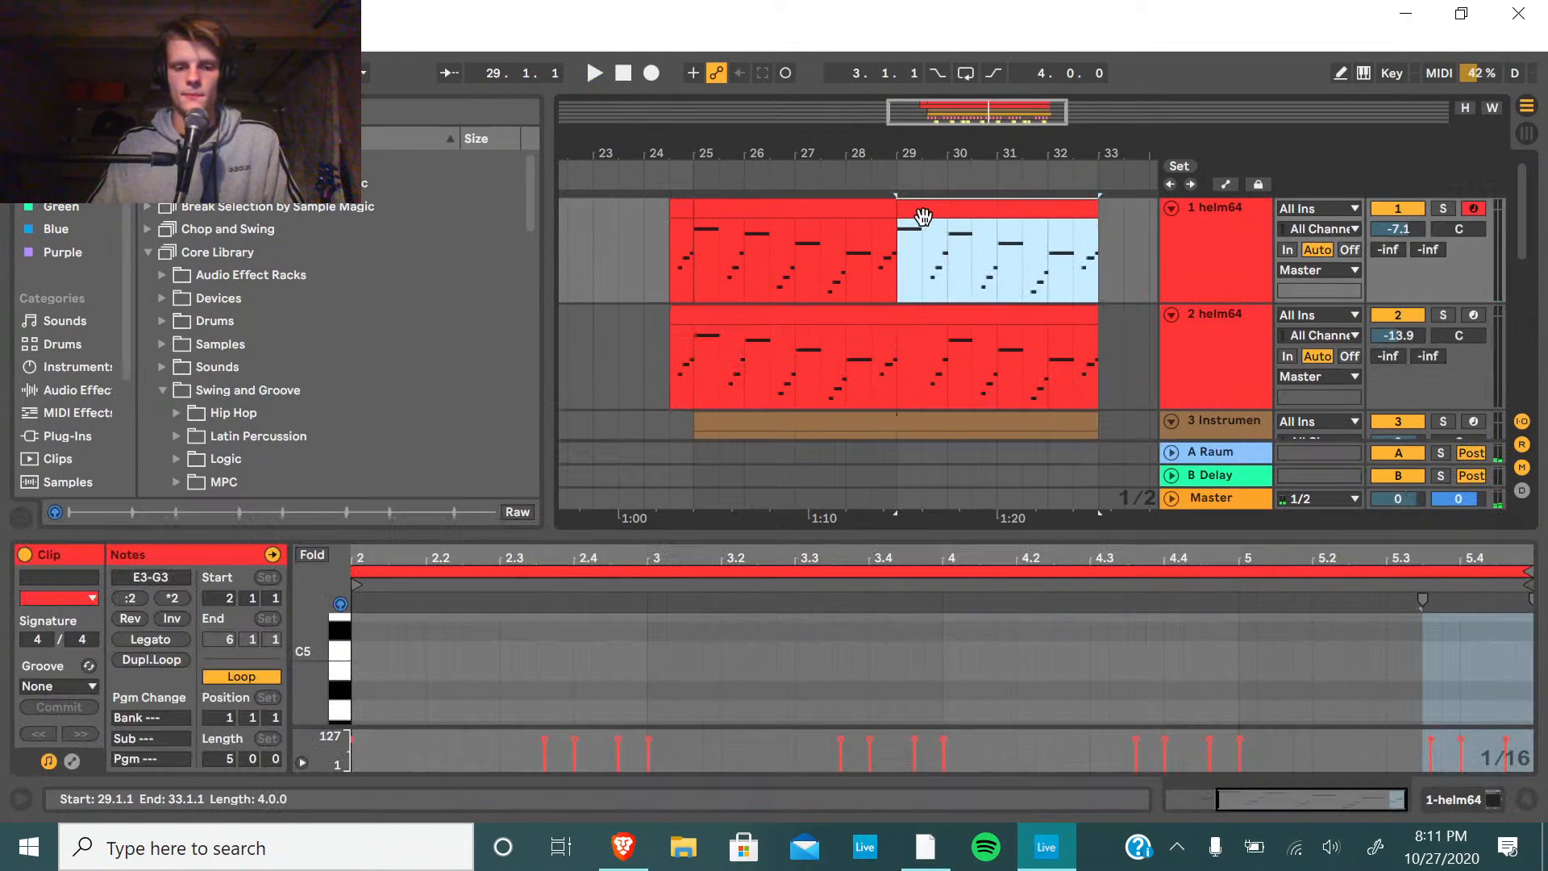
{"action": "left_click", "coordinate": [932, 321]}
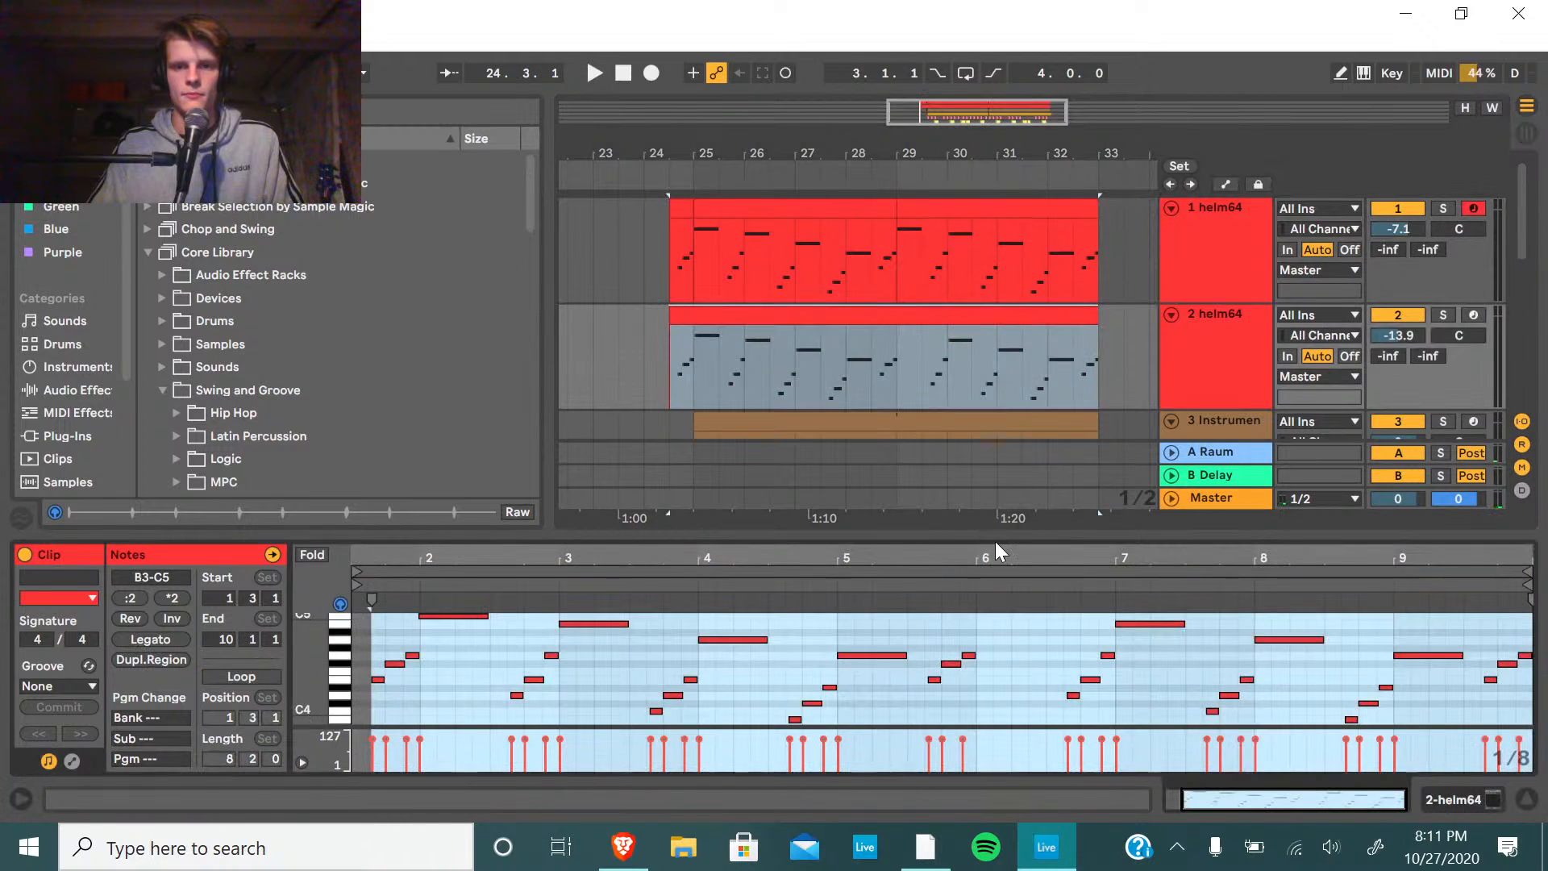
{"action": "left_click_drag", "start_coordinate": [992, 532], "coordinate": [1010, 162]}
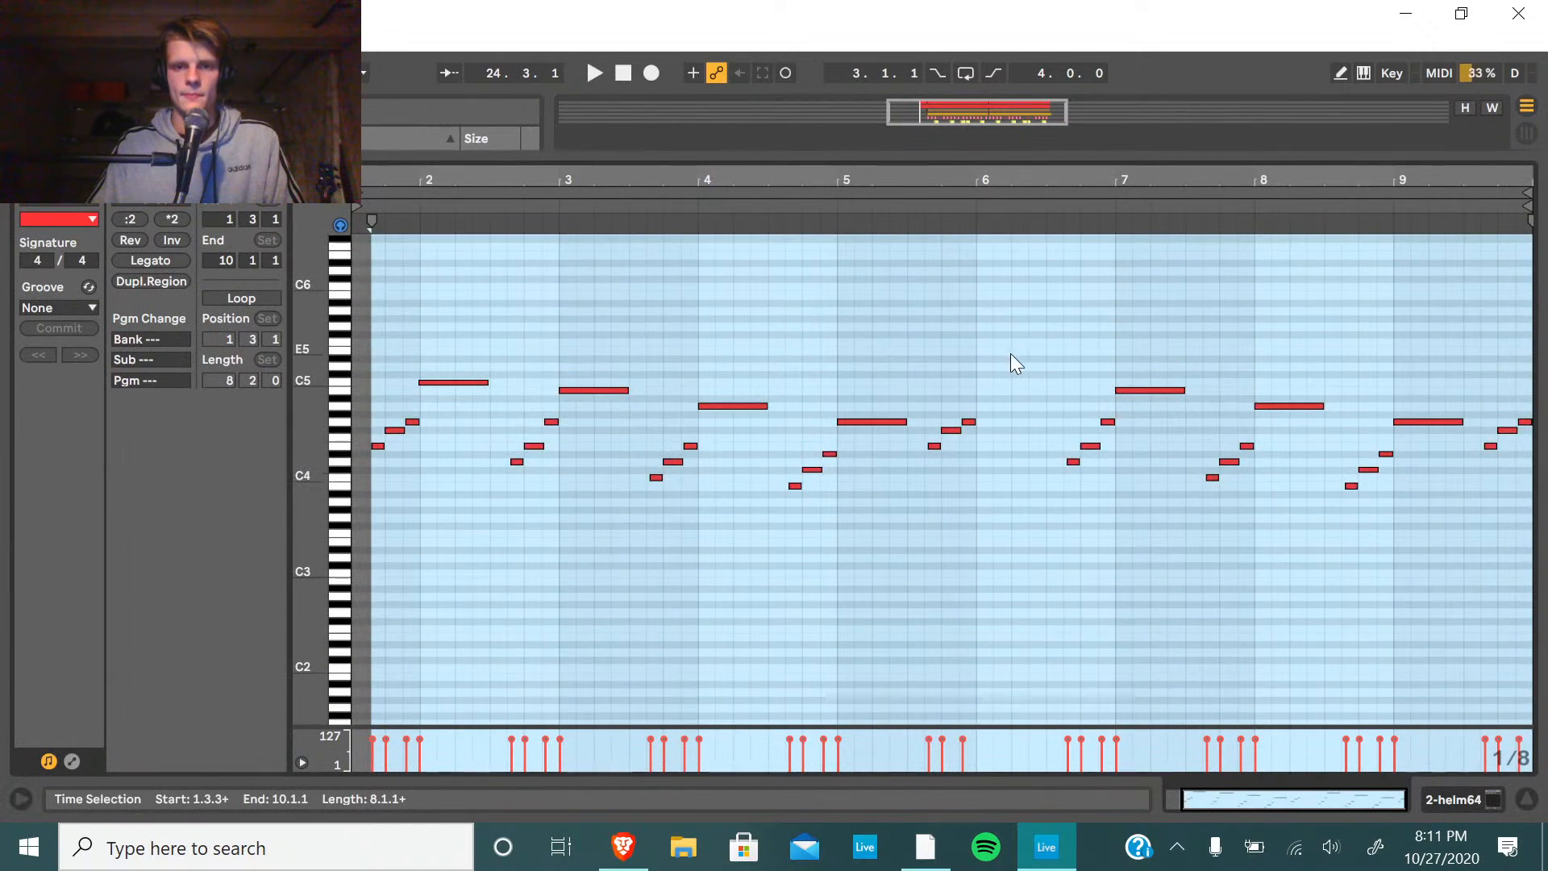
{"action": "double_click", "coordinate": [997, 375]}
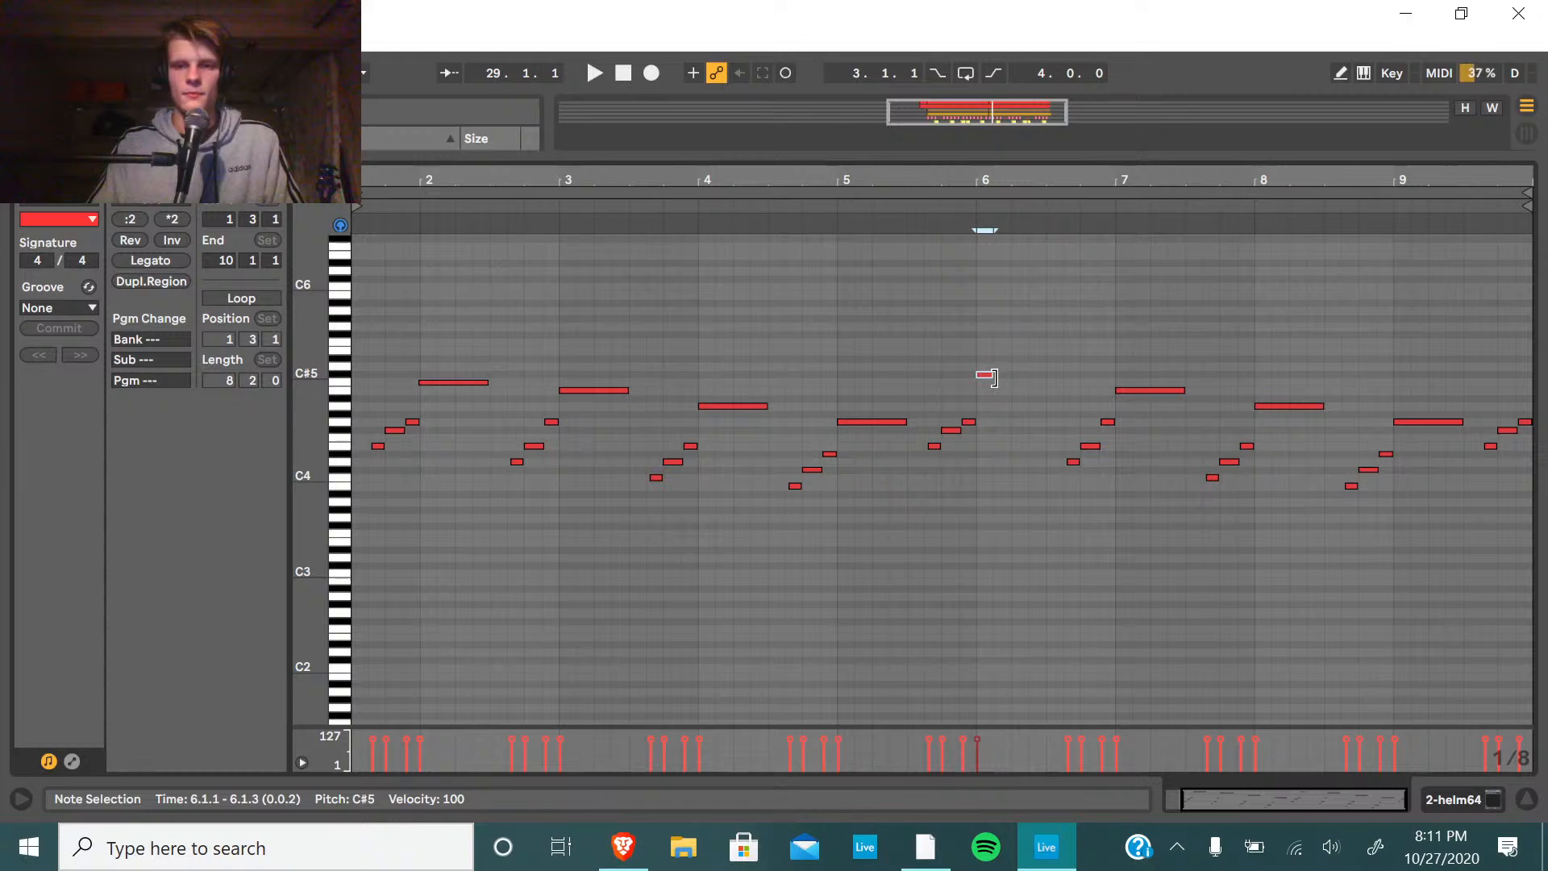
{"action": "left_click_drag", "start_coordinate": [991, 381], "coordinate": [1046, 382]}
{"action": "left_click_drag", "start_coordinate": [967, 162], "coordinate": [968, 535]}
{"action": "key", "text": "ctrl+alt+l"}
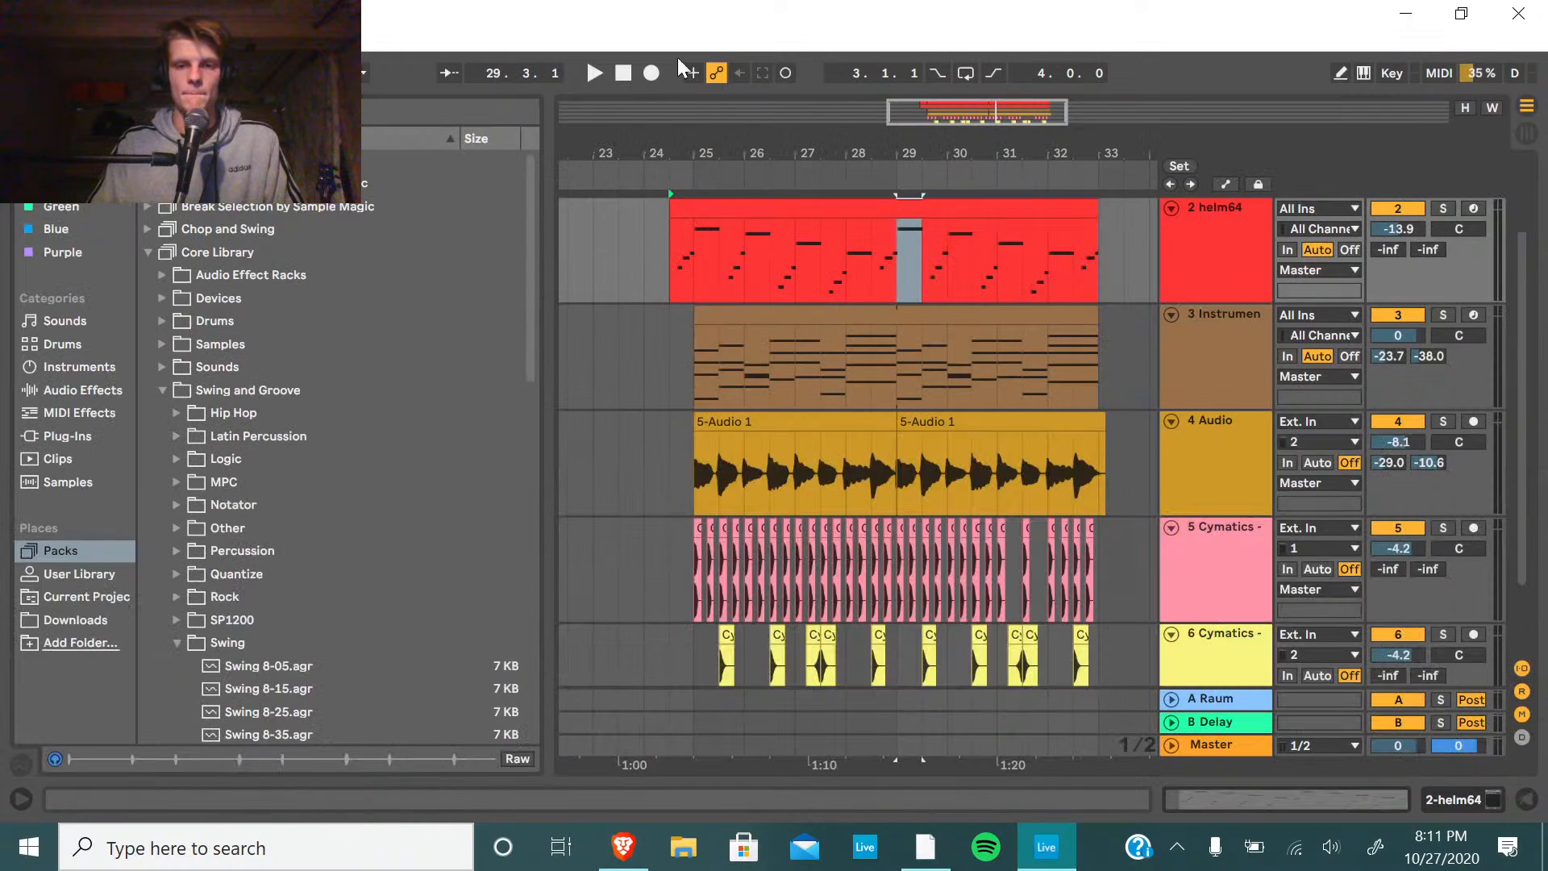
Play the corrected melody from the pickup notes, stop playback and duplicate the second helm64 track.
{"action": "key", "text": "space"}
{"action": "scroll", "coordinate": [1420, 416], "scroll_direction": "up", "scroll_amount": 2}
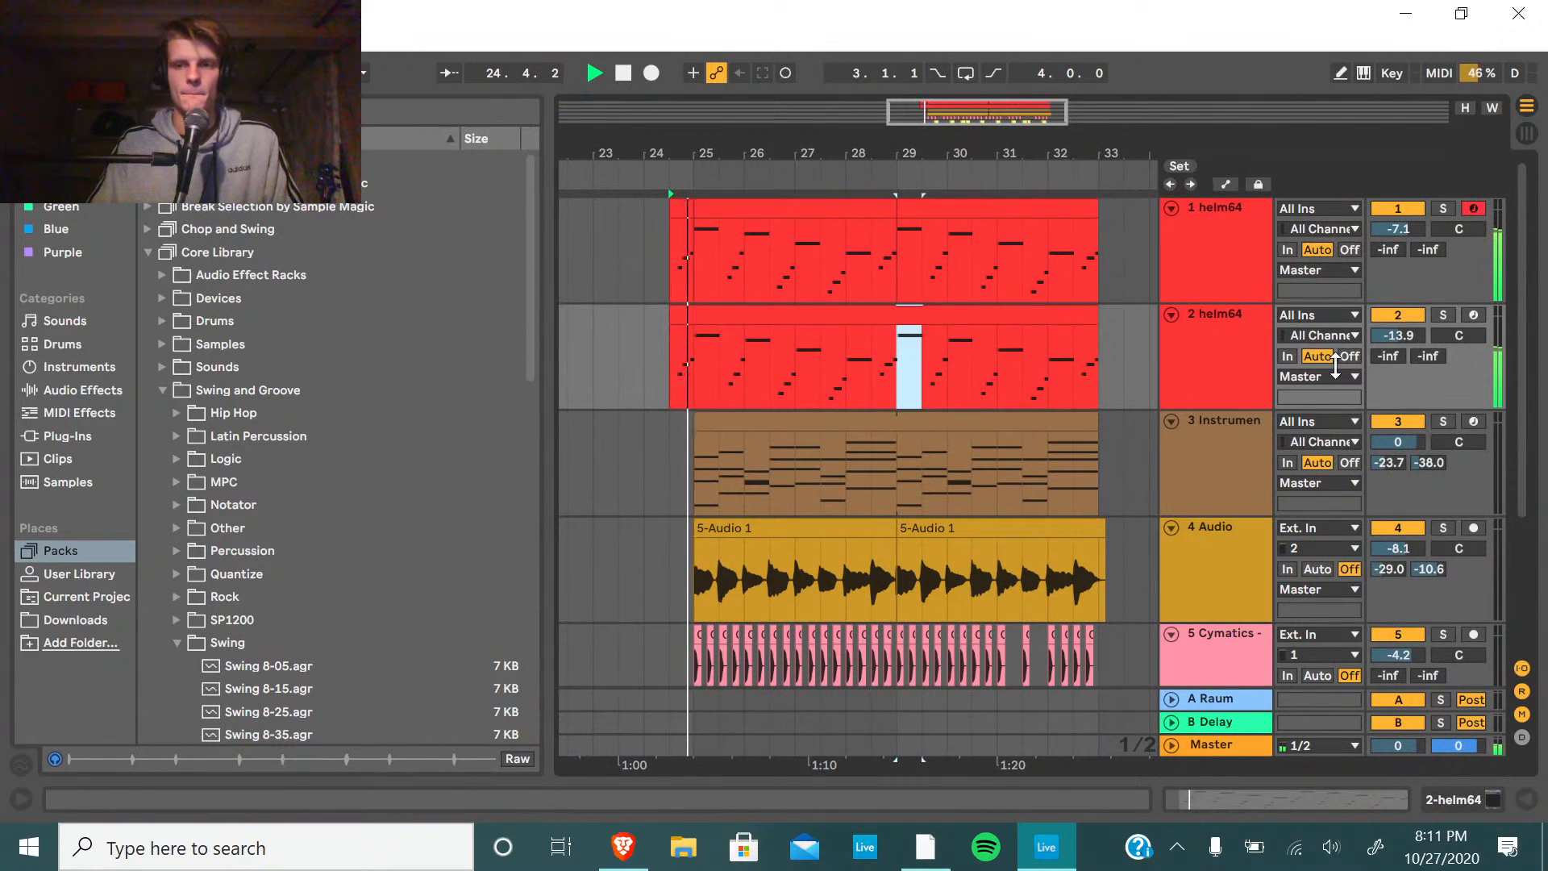
{"action": "left_click", "coordinate": [619, 76]}
{"action": "left_click", "coordinate": [1225, 374]}
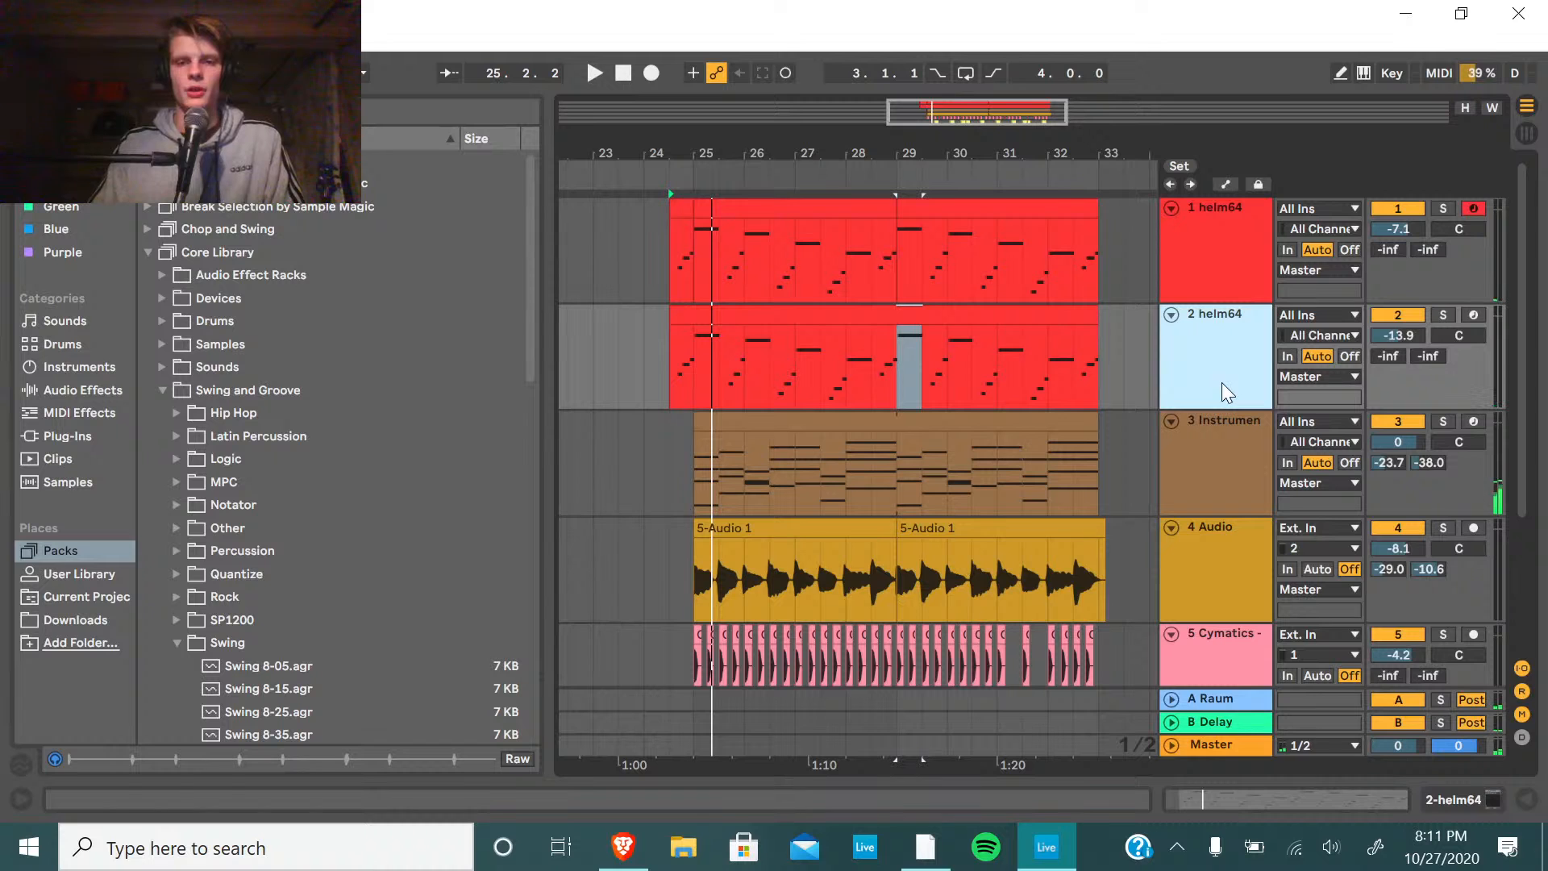
{"action": "key", "text": "ctrl+d"}
{"action": "double_click", "coordinate": [920, 418]}
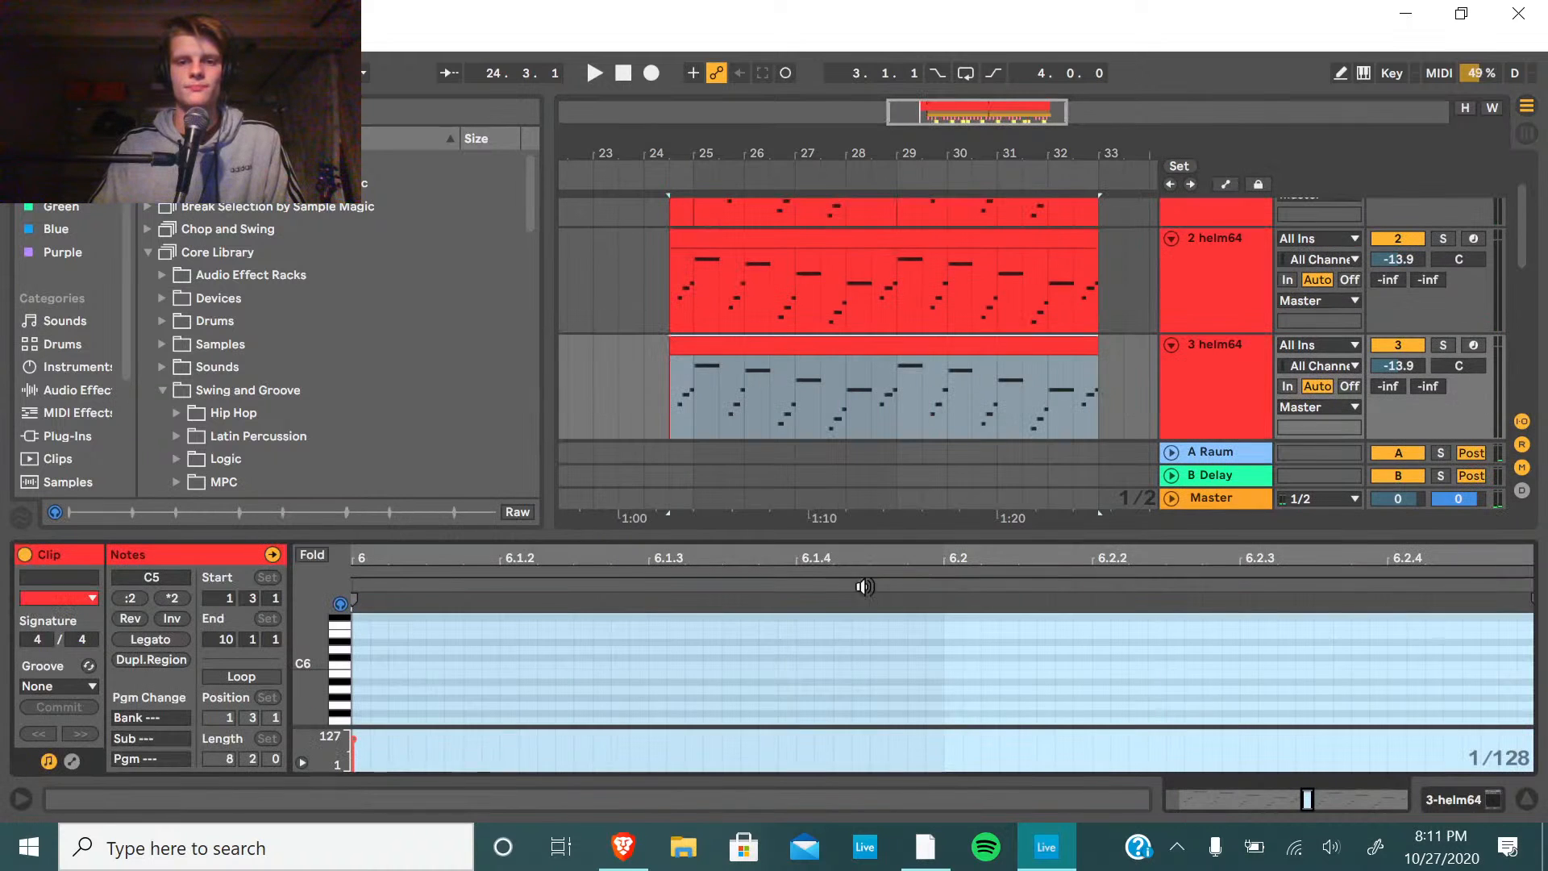
{"action": "left_click_drag", "start_coordinate": [837, 534], "coordinate": [829, 861]}
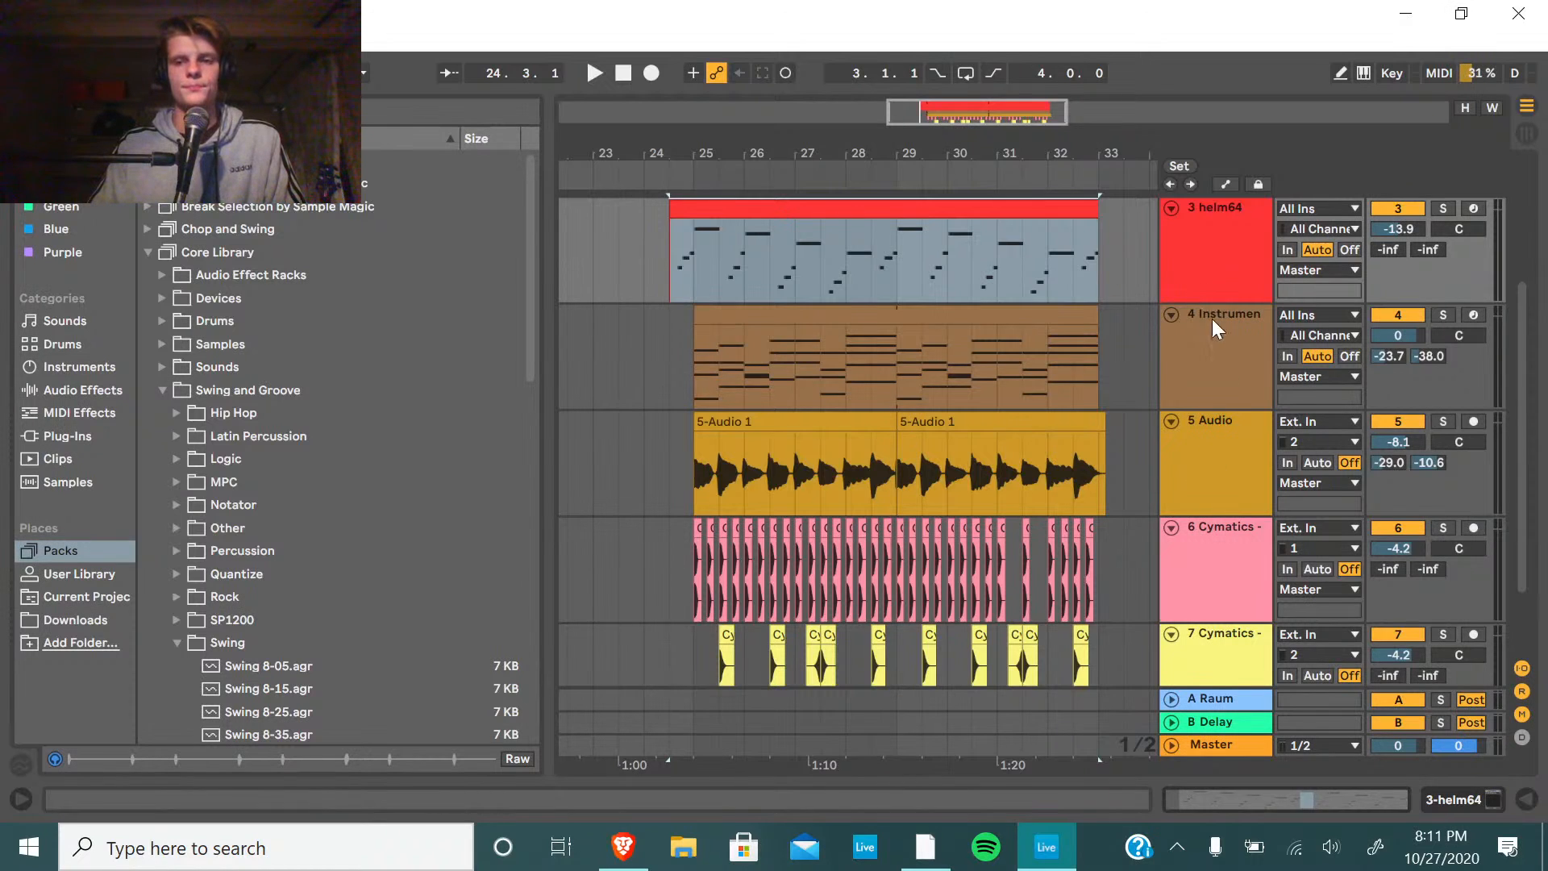
{"action": "scroll", "coordinate": [1212, 653], "scroll_direction": "up", "scroll_amount": 3}
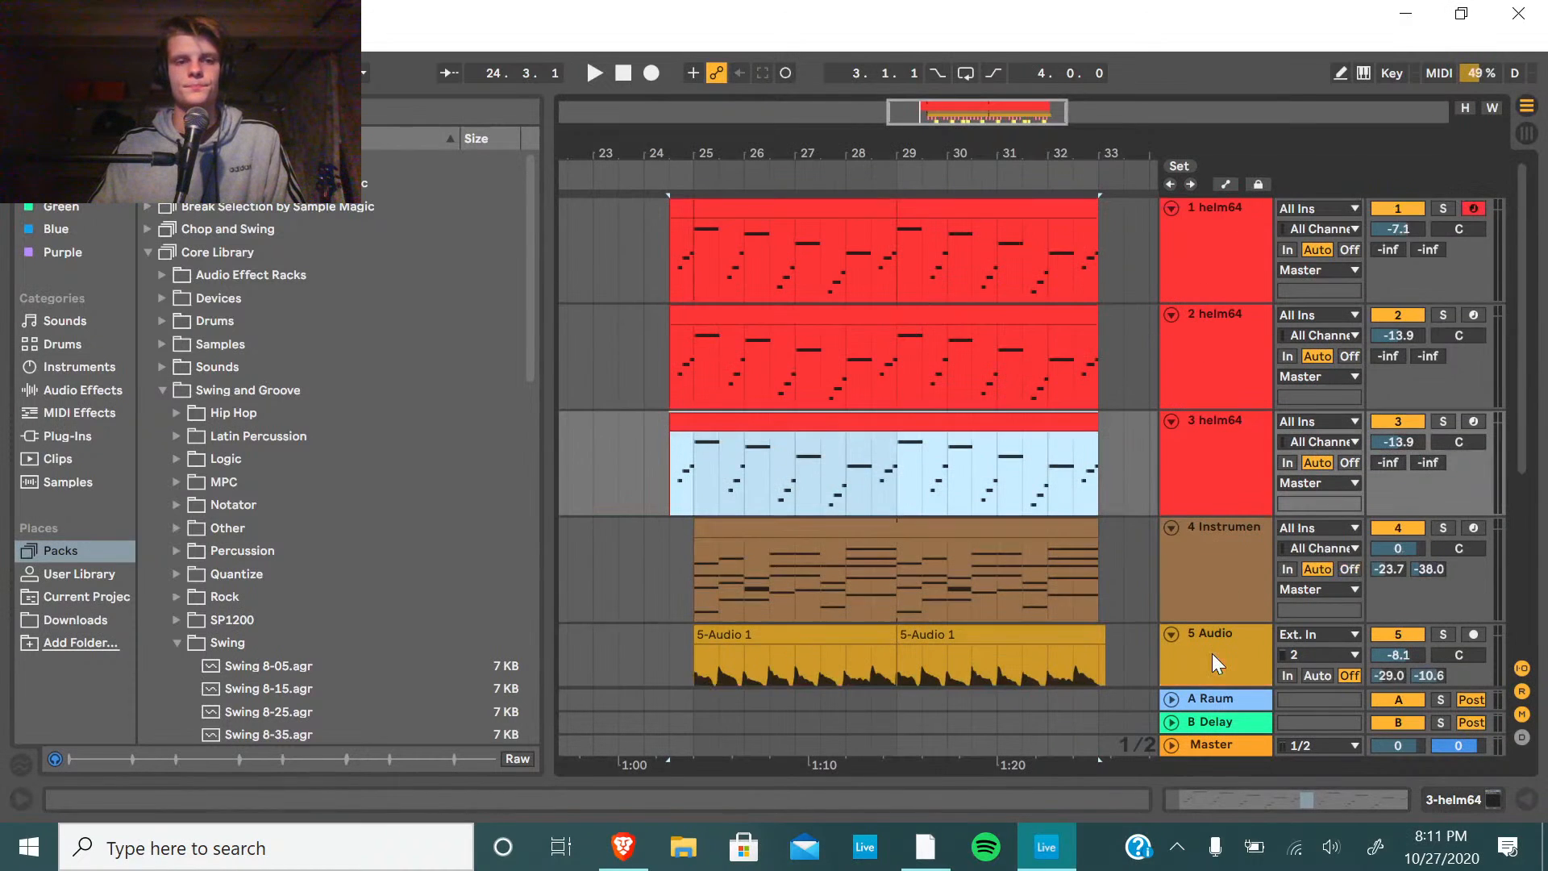
Add the Pitch MIDI effect to the first helm64 track and set its pitch to -12 st.
{"action": "left_click", "coordinate": [1221, 250]}
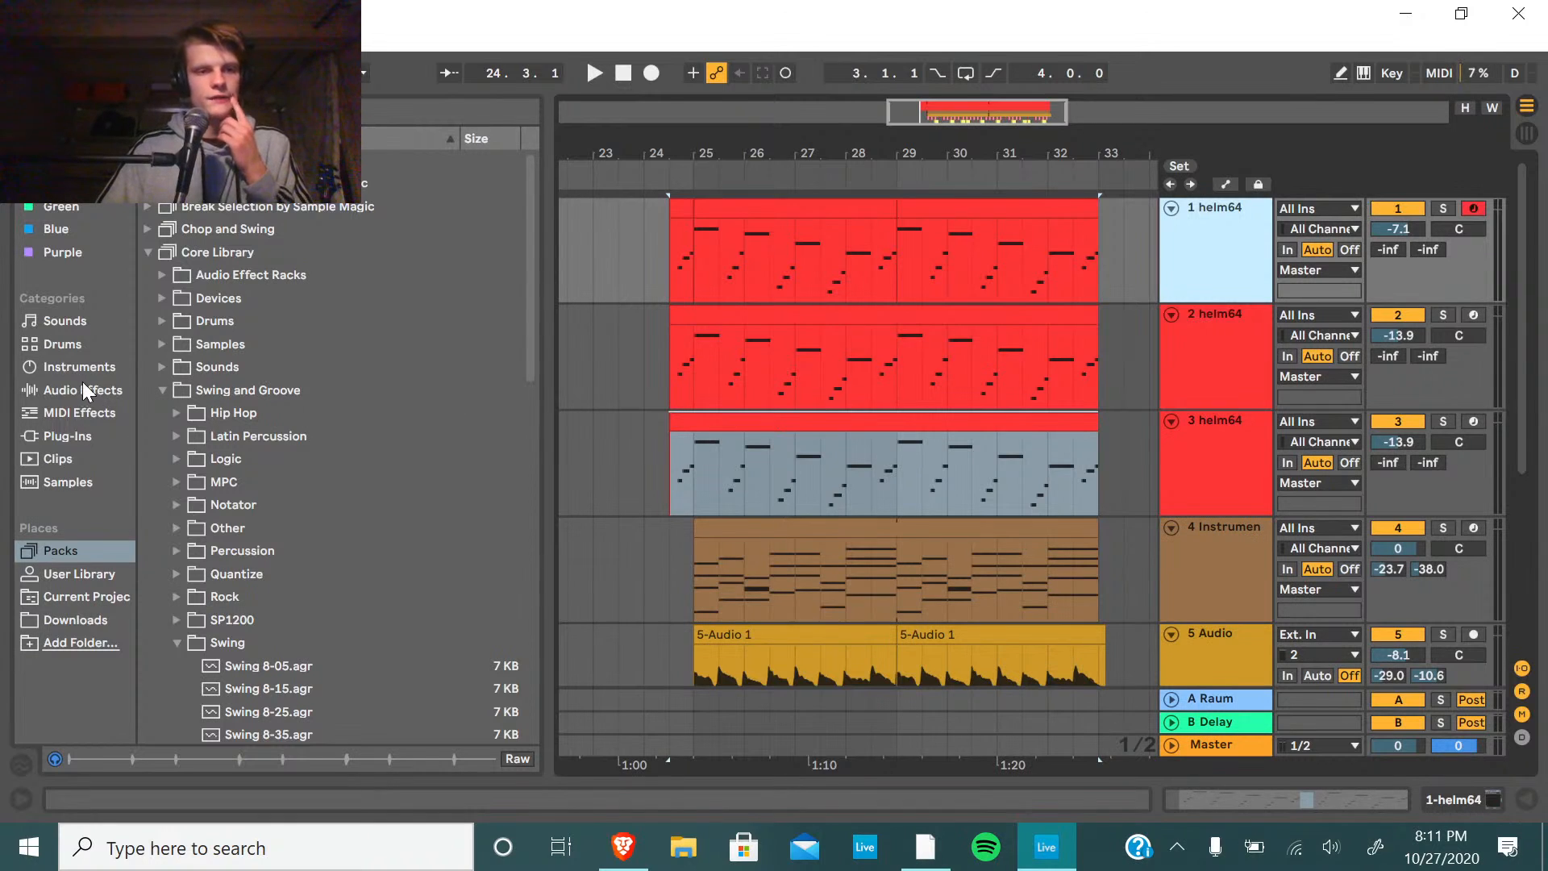
{"action": "left_click", "coordinate": [70, 436]}
{"action": "left_click", "coordinate": [94, 413]}
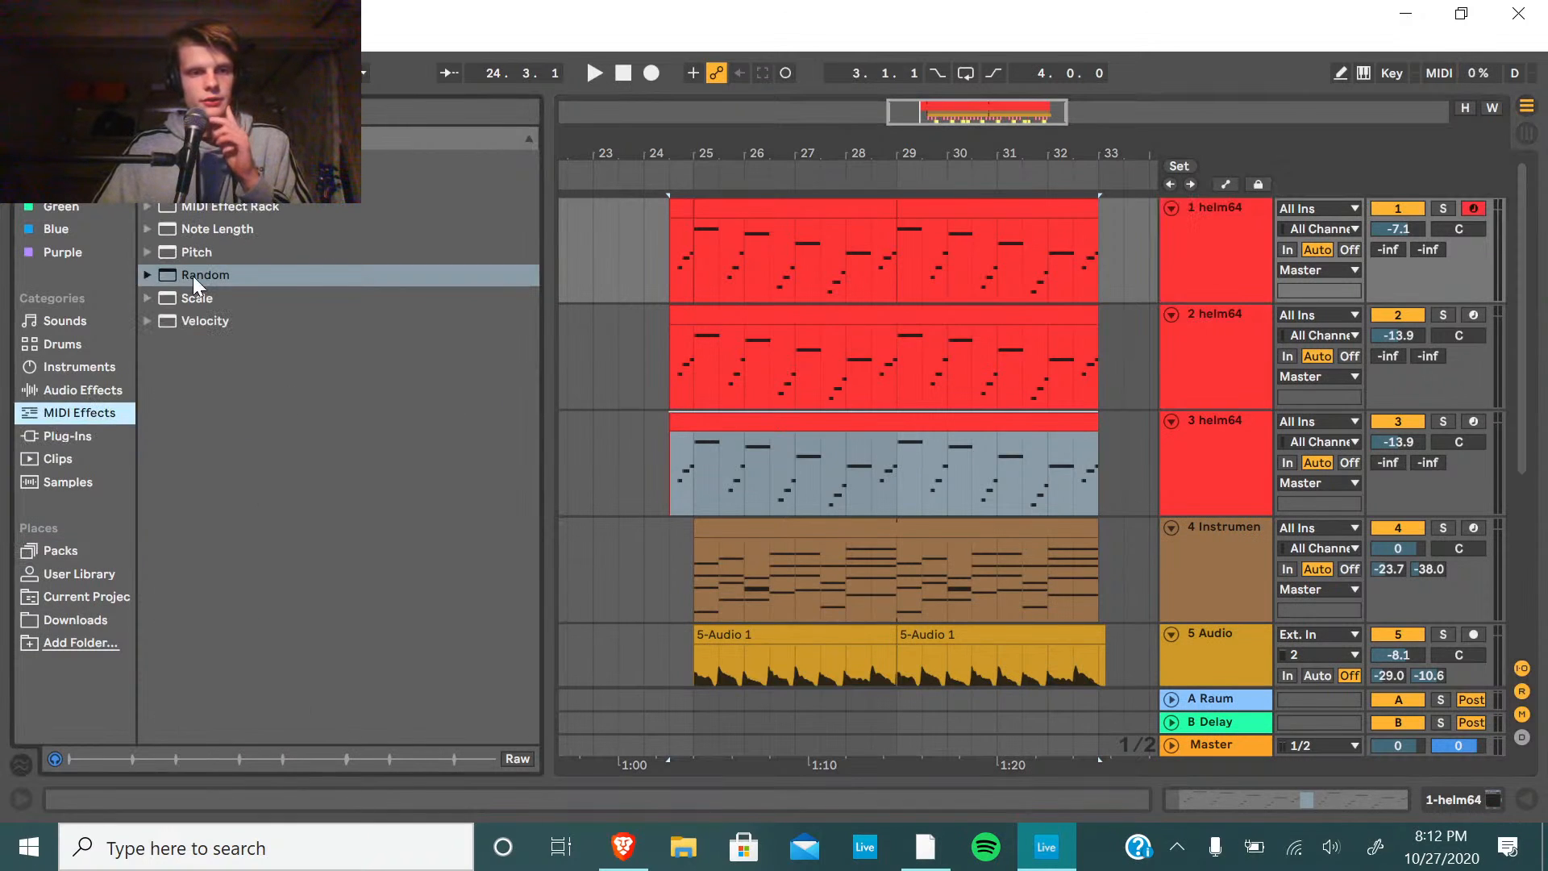
{"action": "left_click", "coordinate": [149, 252]}
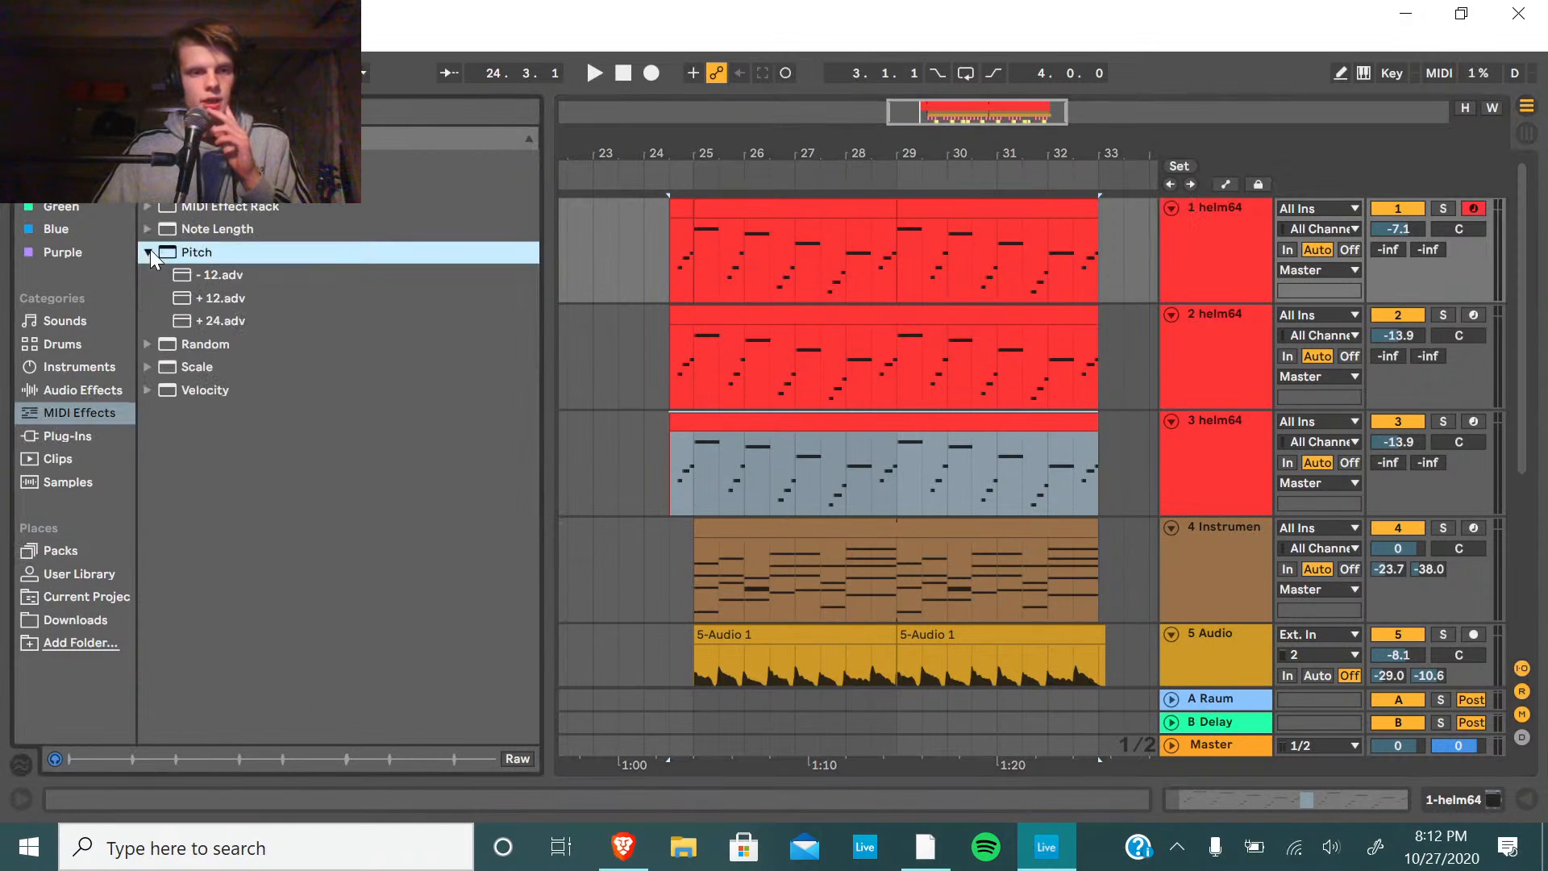
{"action": "double_click", "coordinate": [1207, 232]}
{"action": "double_click", "coordinate": [274, 252]}
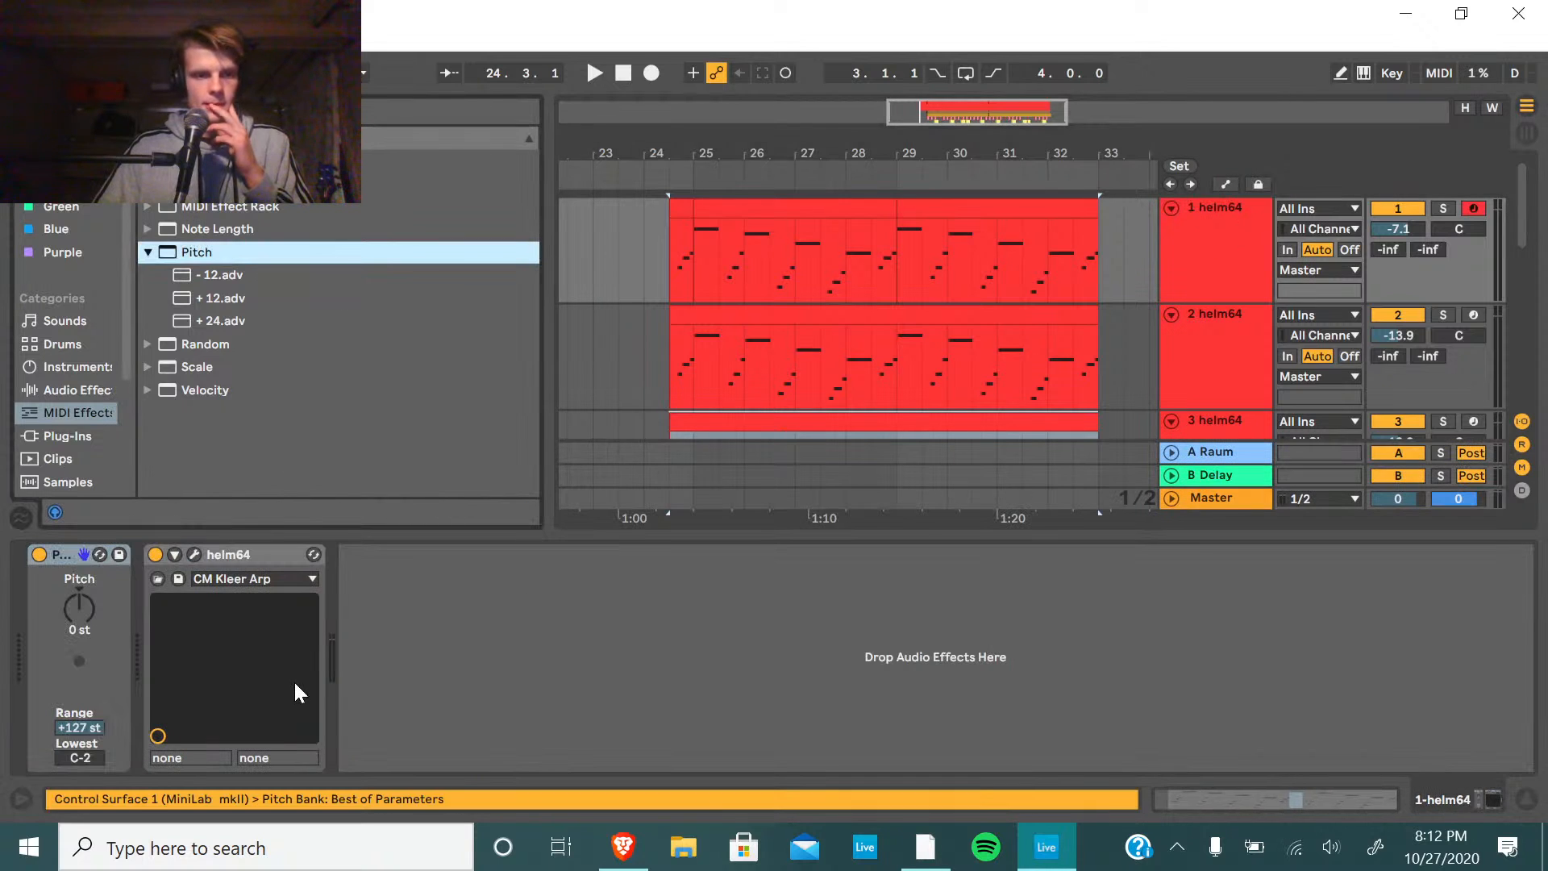
{"action": "left_click", "coordinate": [83, 618]}
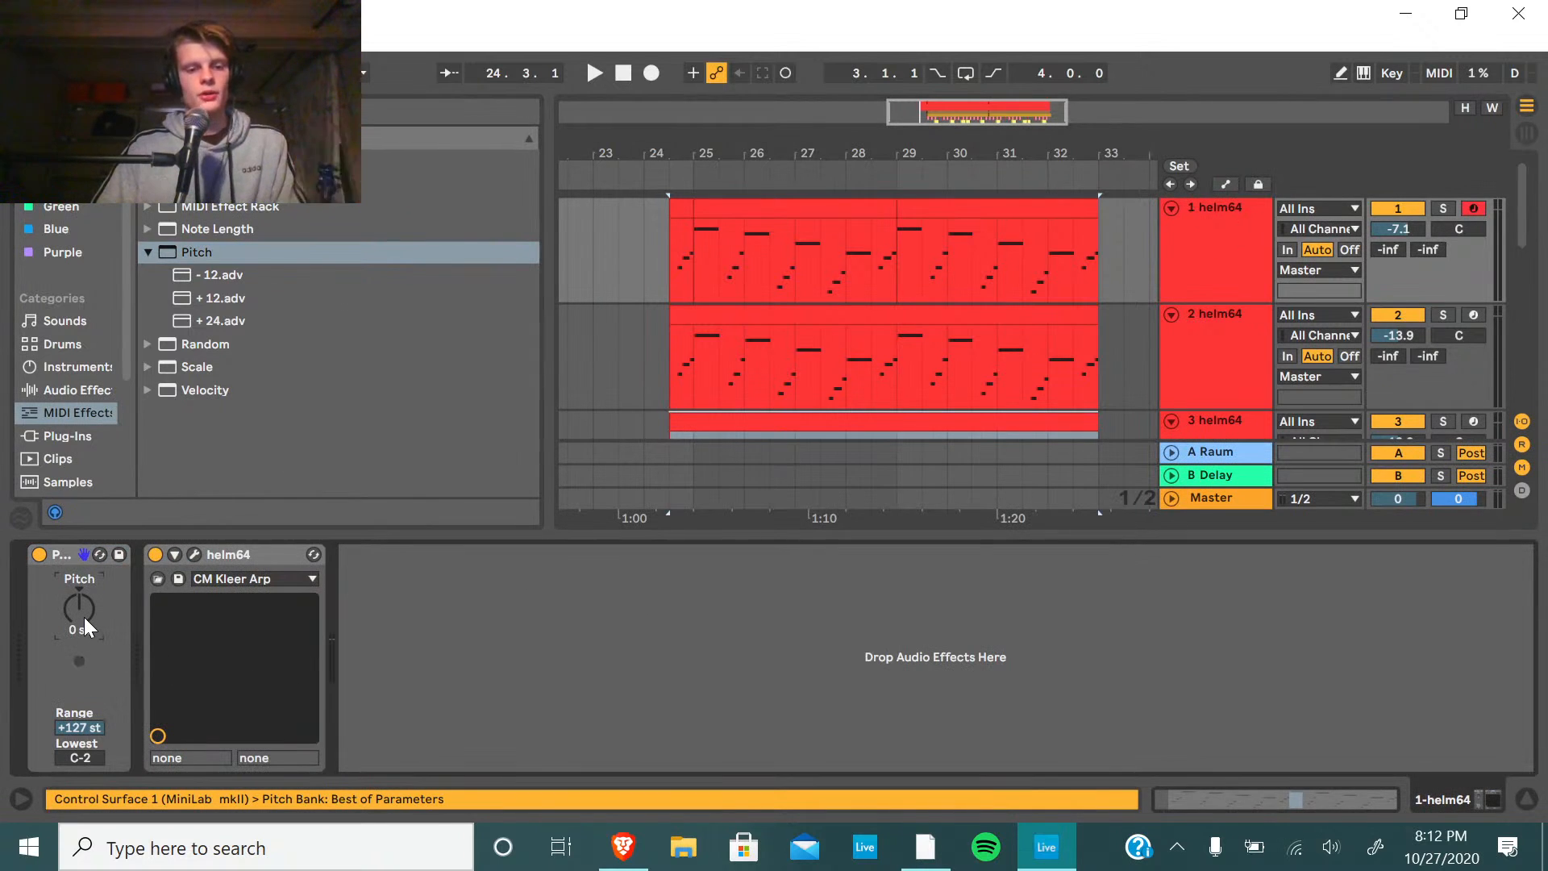
{"action": "type", "text": "-12"}
{"action": "key", "text": "Return"}
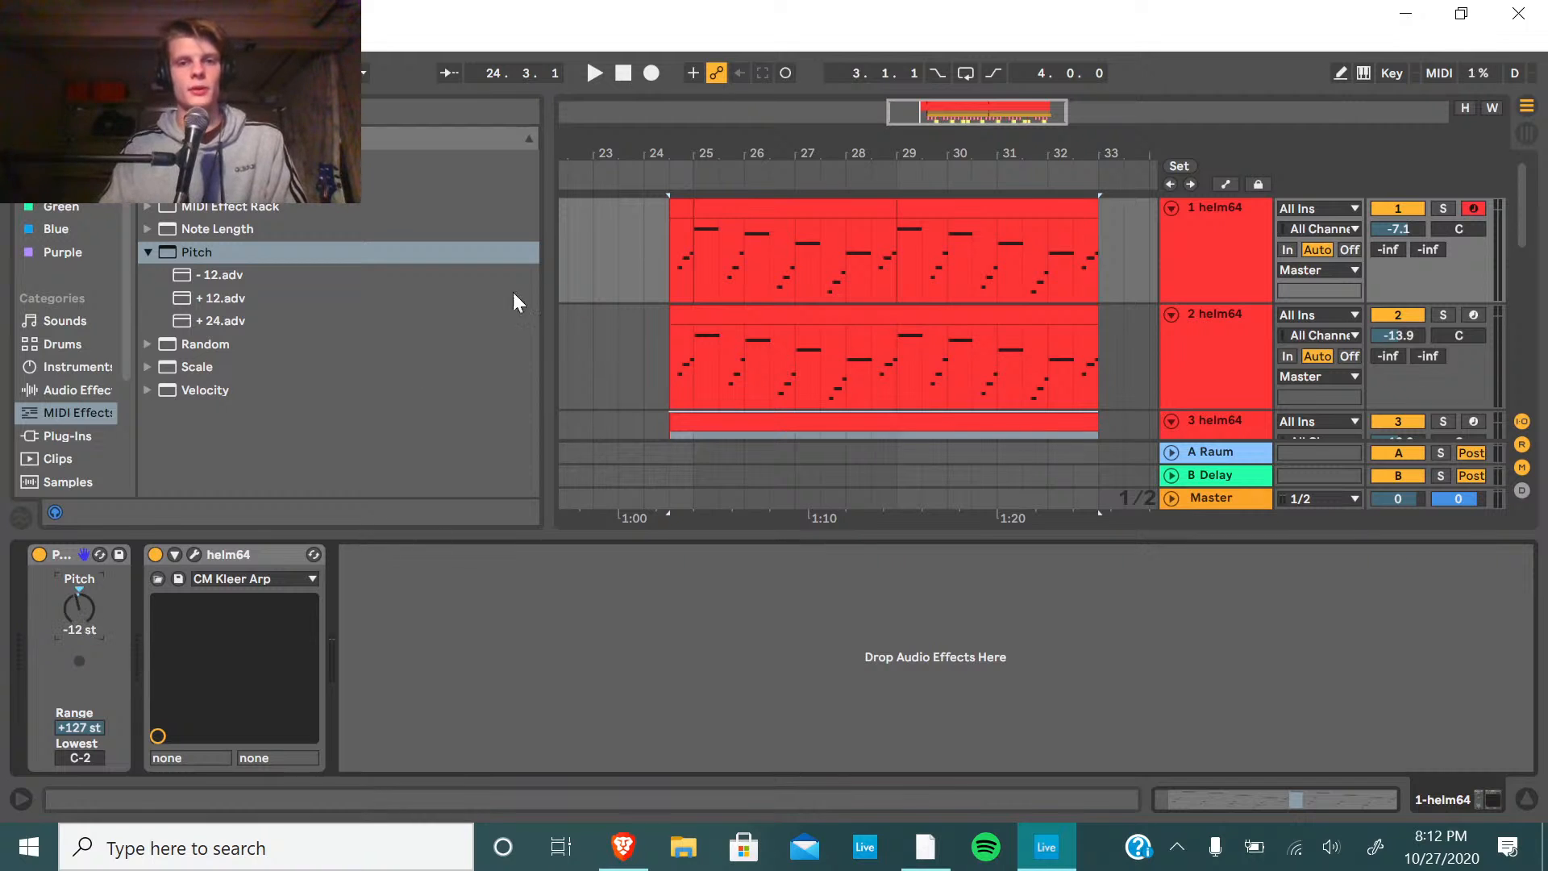
Play the arrangement from the pickup notes, soloing the first helm64 track briefly to hear its pitch shift.
{"action": "left_click", "coordinate": [676, 182]}
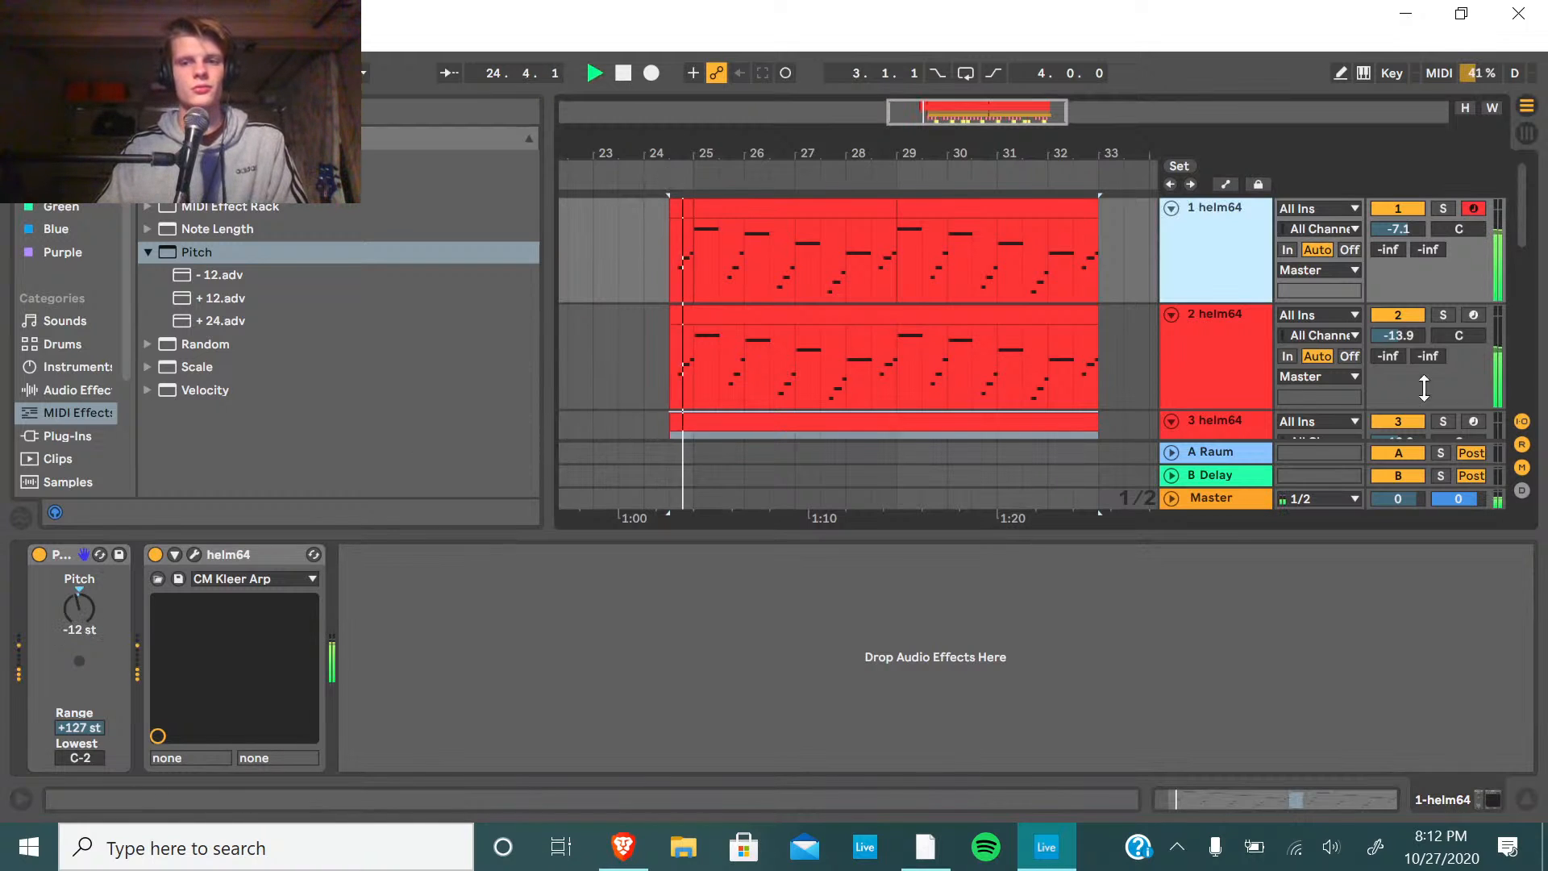
{"action": "left_click", "coordinate": [1444, 209]}
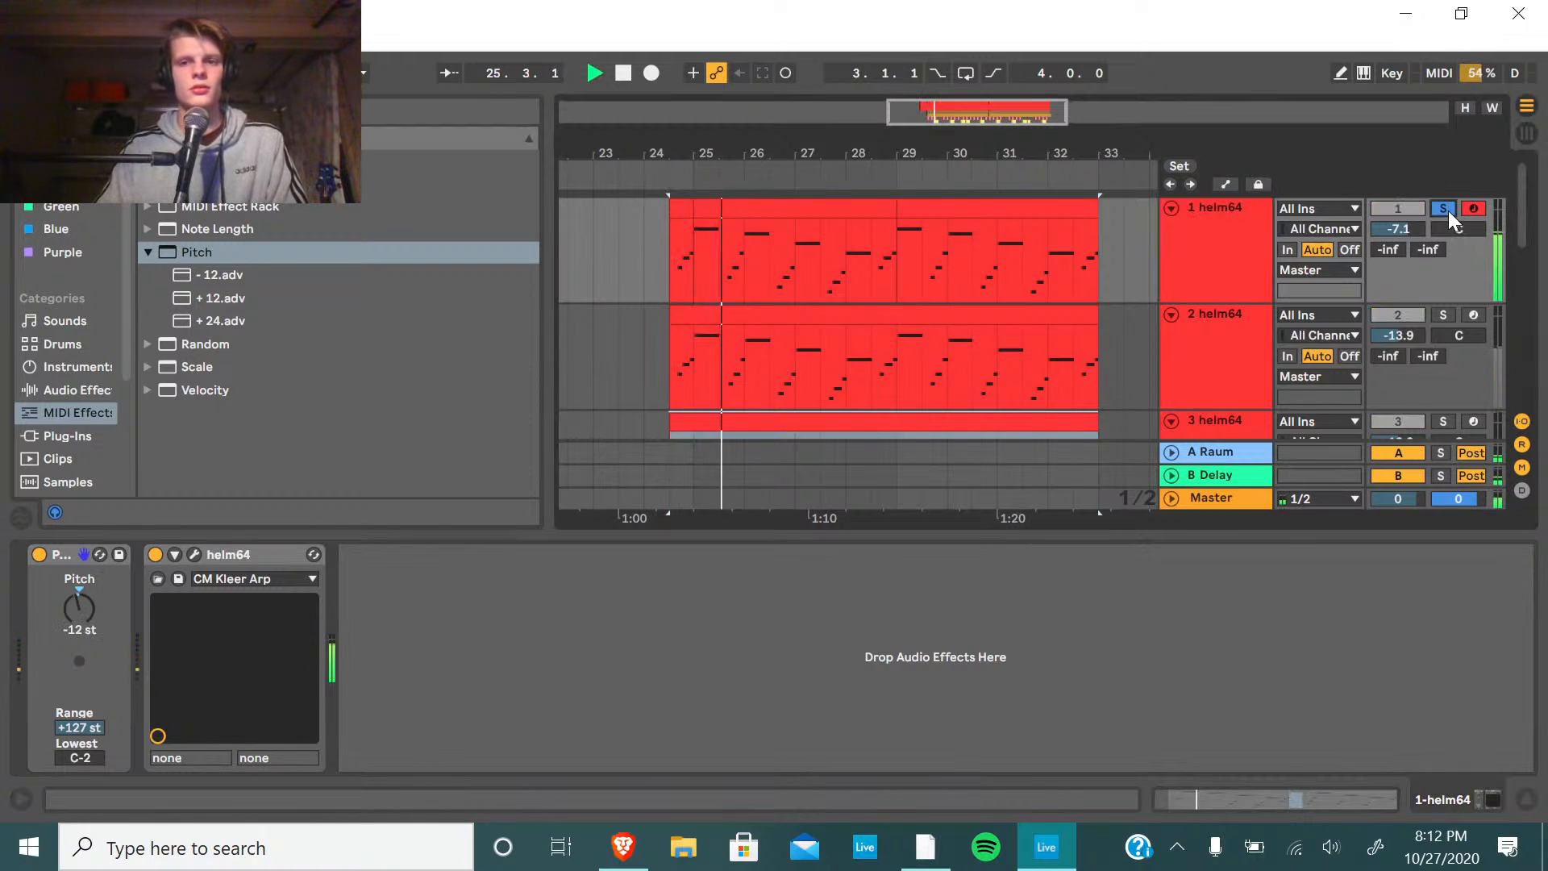
{"action": "left_click", "coordinate": [1444, 208]}
{"action": "scroll", "coordinate": [1367, 337], "scroll_direction": "down", "scroll_amount": 1}
{"action": "key", "text": "space"}
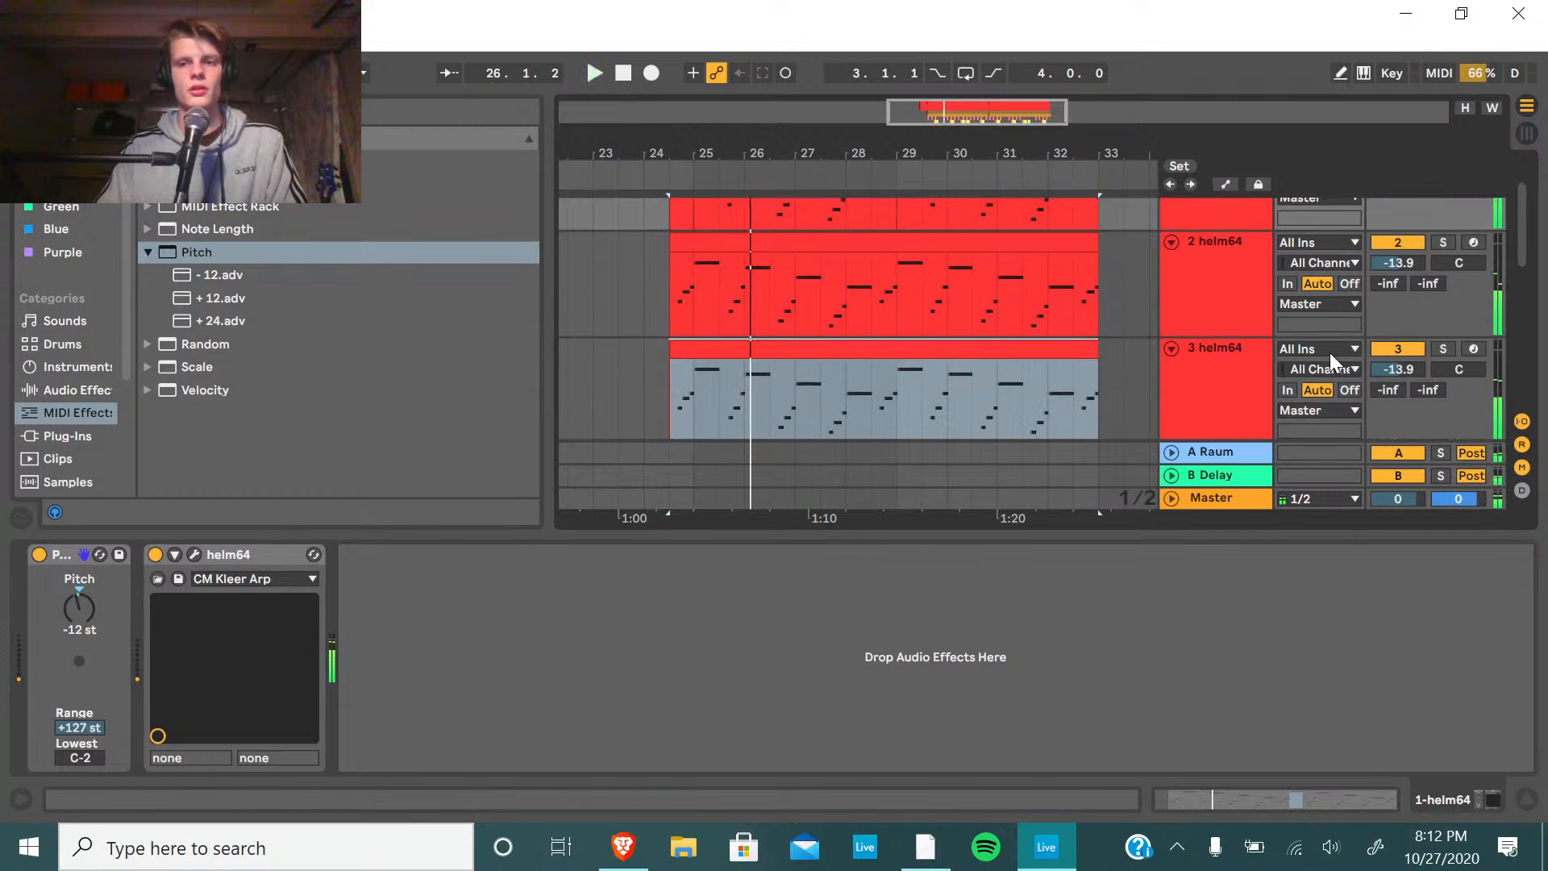
Reset the Pitch effect on the first helm64 track to 0 st.
{"action": "scroll", "coordinate": [1371, 349], "scroll_direction": "up", "scroll_amount": 1}
{"action": "left_click", "coordinate": [83, 605]}
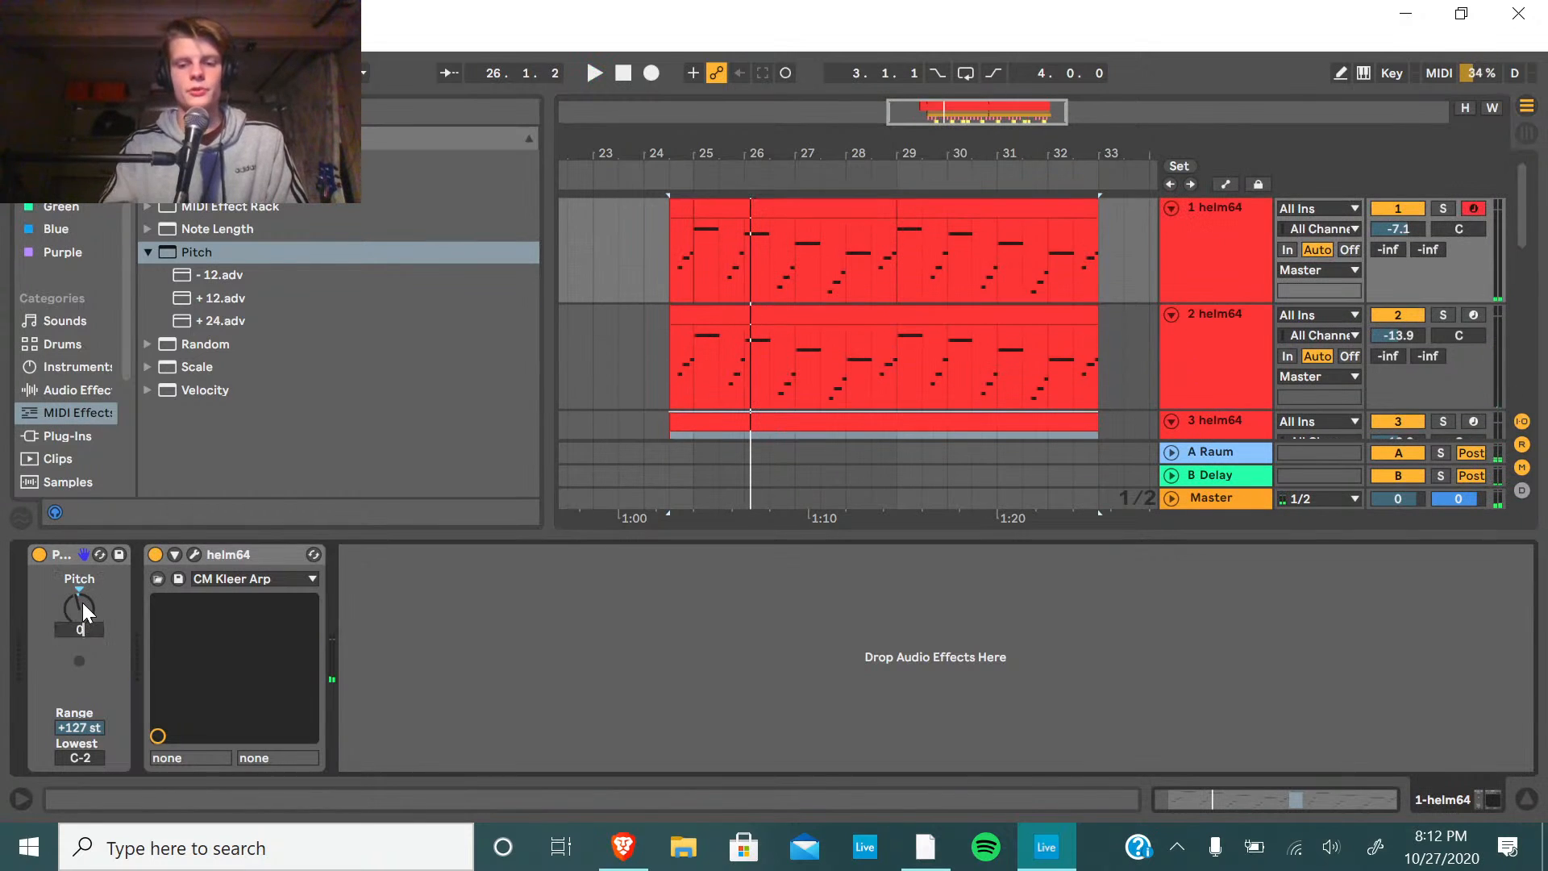
{"action": "type", "text": "0"}
Load the -12 Pitch preset onto the third helm64 track.
{"action": "left_click", "coordinate": [1080, 423]}
{"action": "scroll", "coordinate": [1118, 318], "scroll_direction": "down", "scroll_amount": 3}
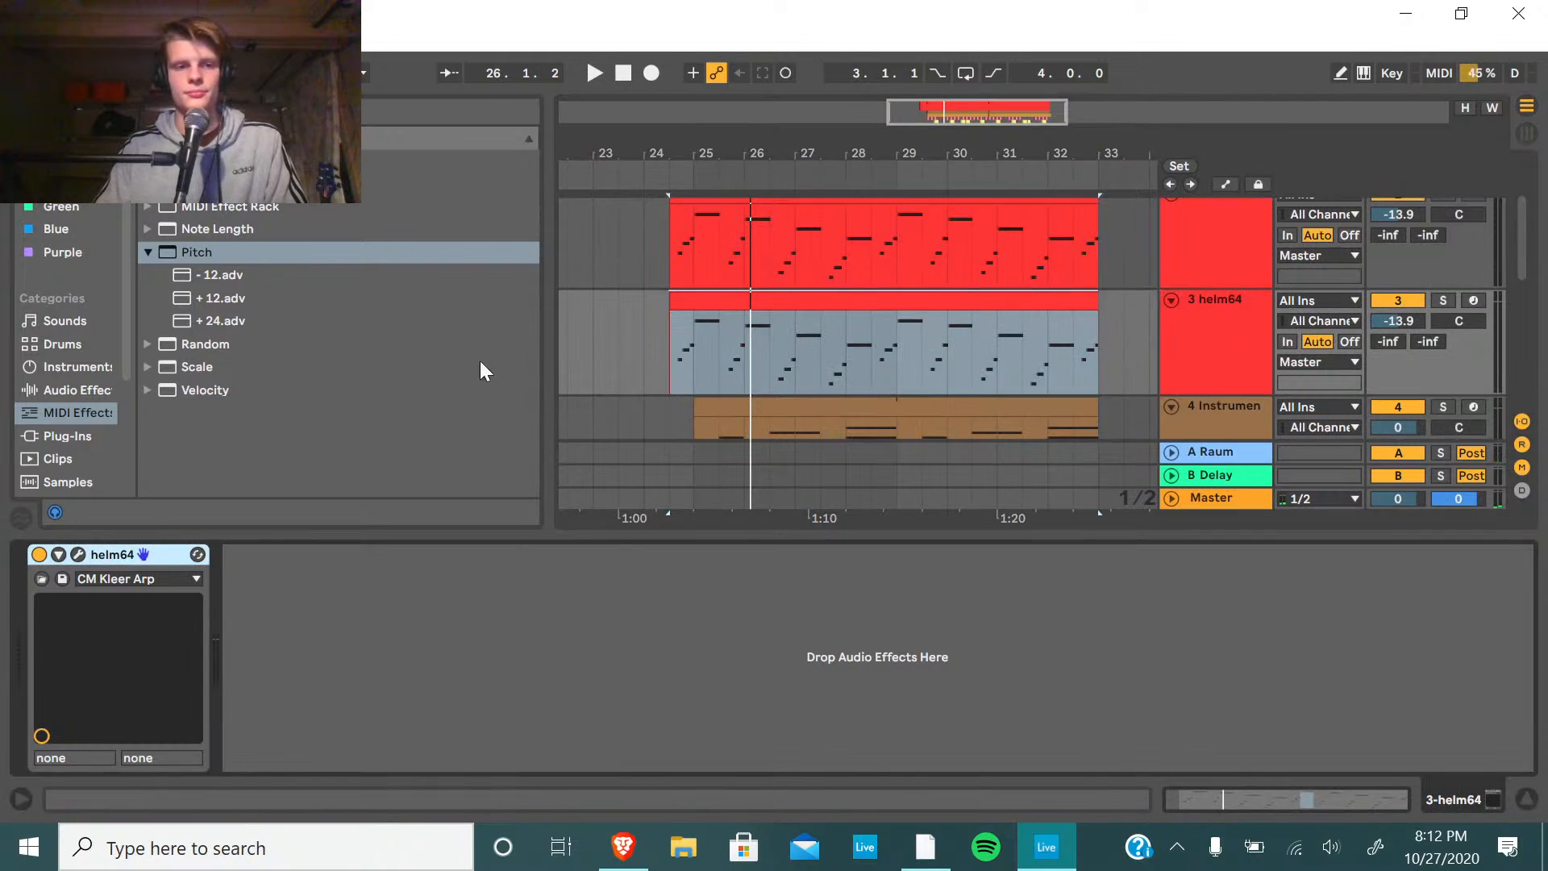
{"action": "double_click", "coordinate": [214, 282]}
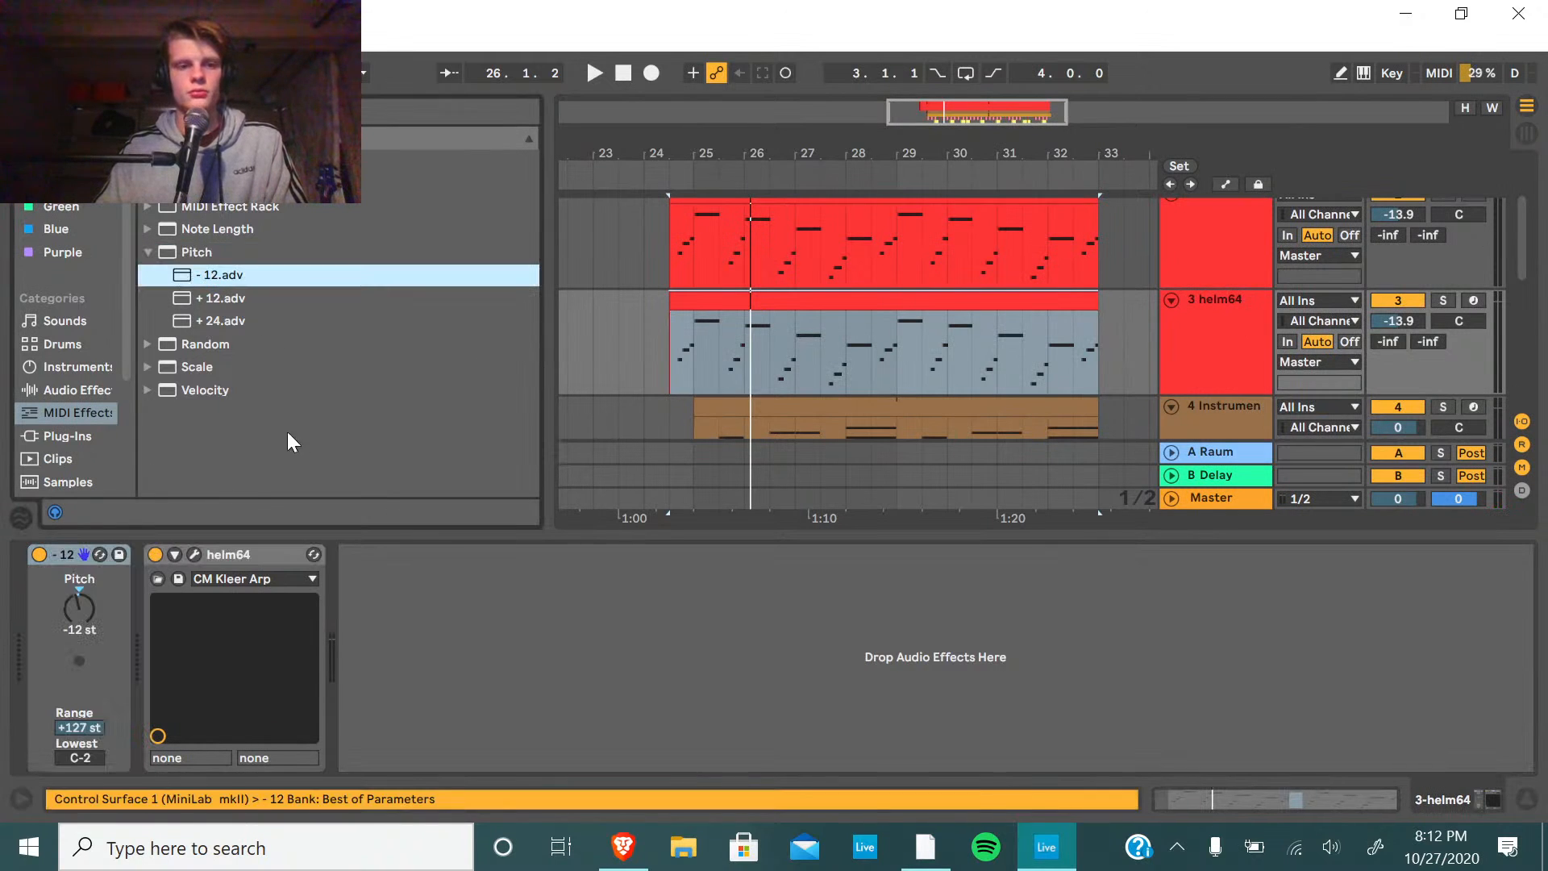
Play the arrangement from the pickup notes, soloing the third helm64 track briefly to hear the lower octave.
{"action": "left_click", "coordinate": [651, 193]}
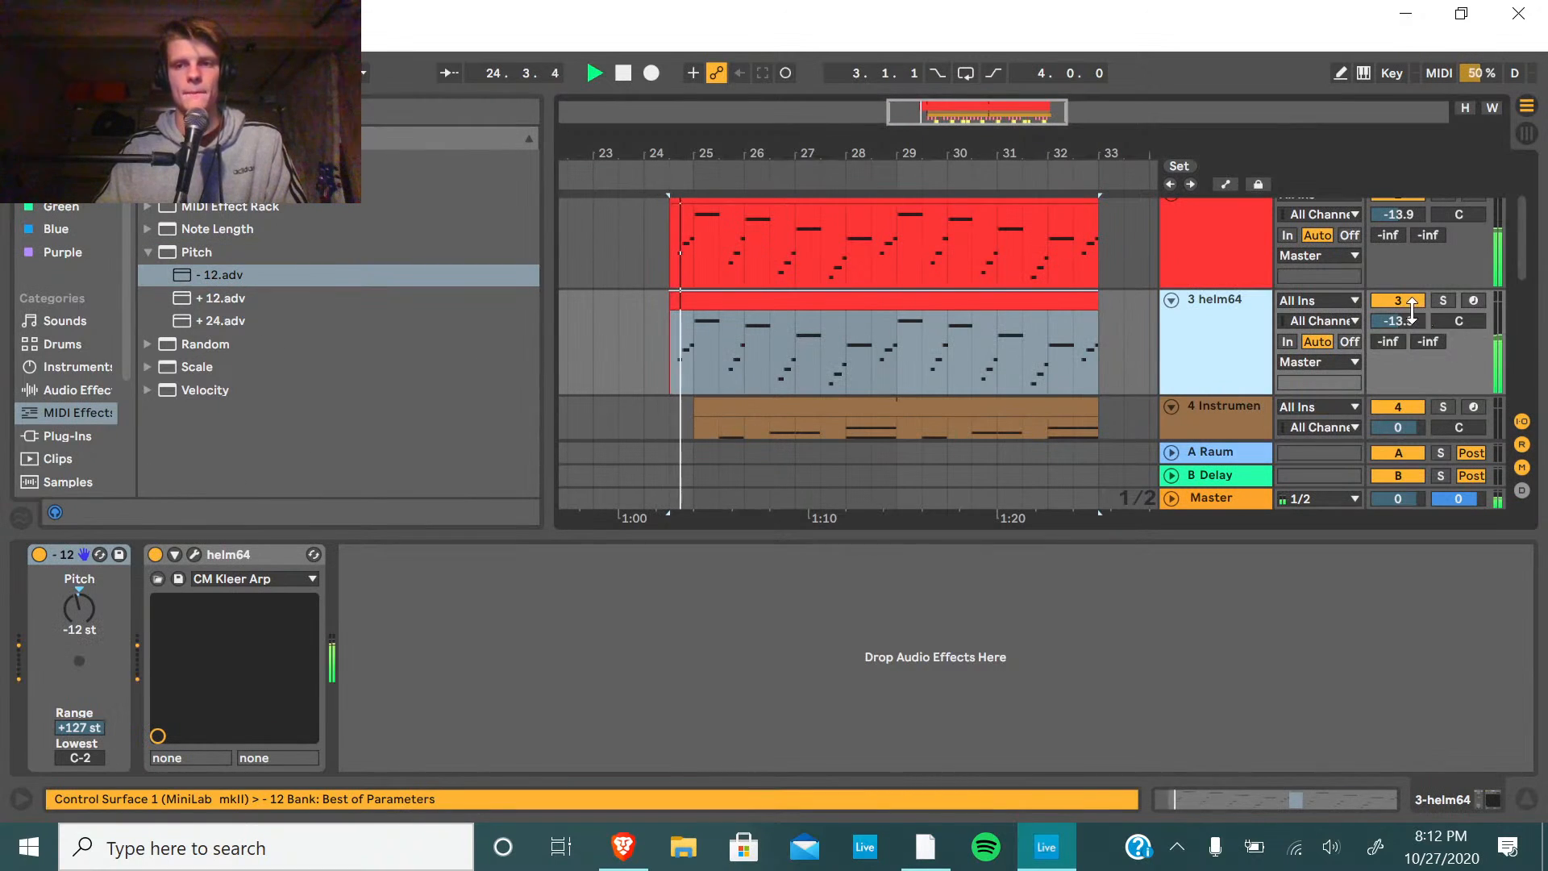
{"action": "left_click", "coordinate": [1448, 299]}
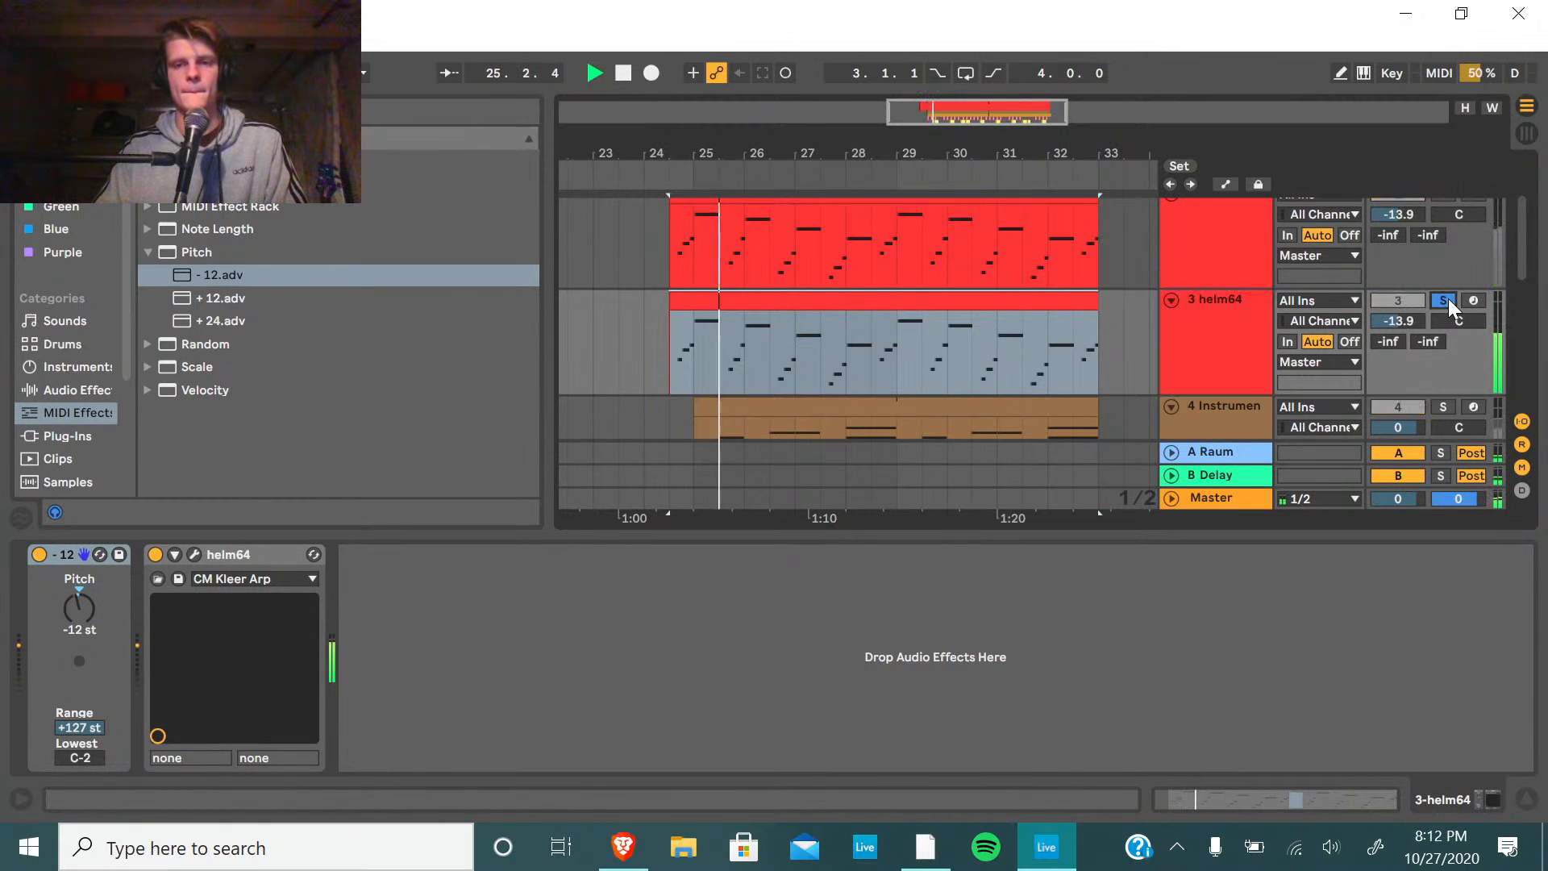
{"action": "left_click", "coordinate": [1448, 299]}
{"action": "scroll", "coordinate": [1358, 408], "scroll_direction": "up", "scroll_amount": 3}
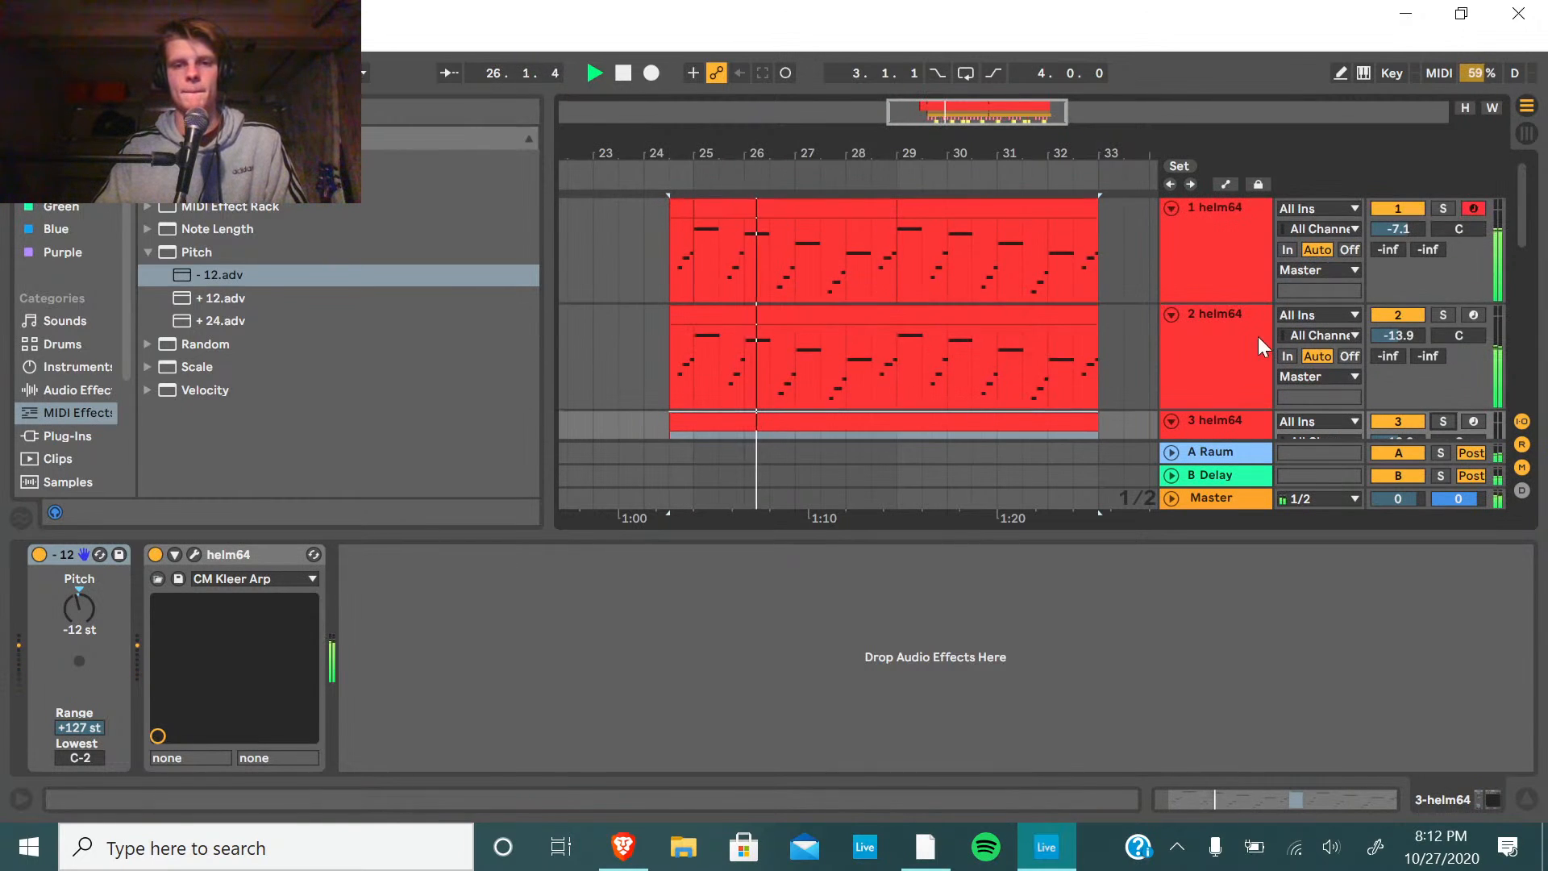
Stop playback, group the three helm64 tracks and name the group "lead".
{"action": "left_click", "coordinate": [1240, 265]}
{"action": "key", "text": "space"}
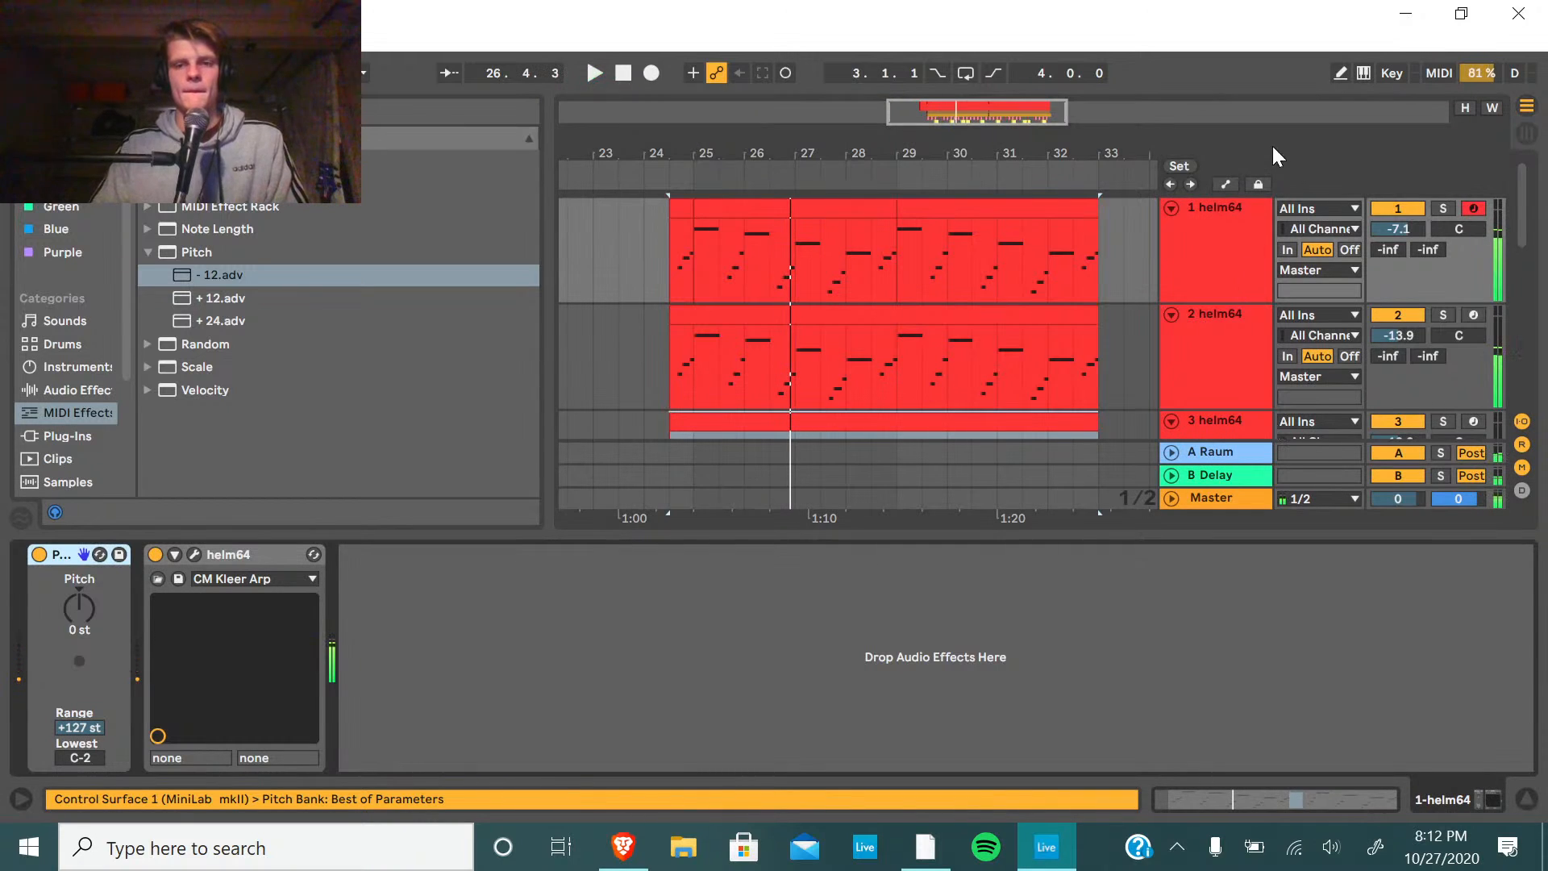
{"action": "left_click", "coordinate": [1232, 415]}
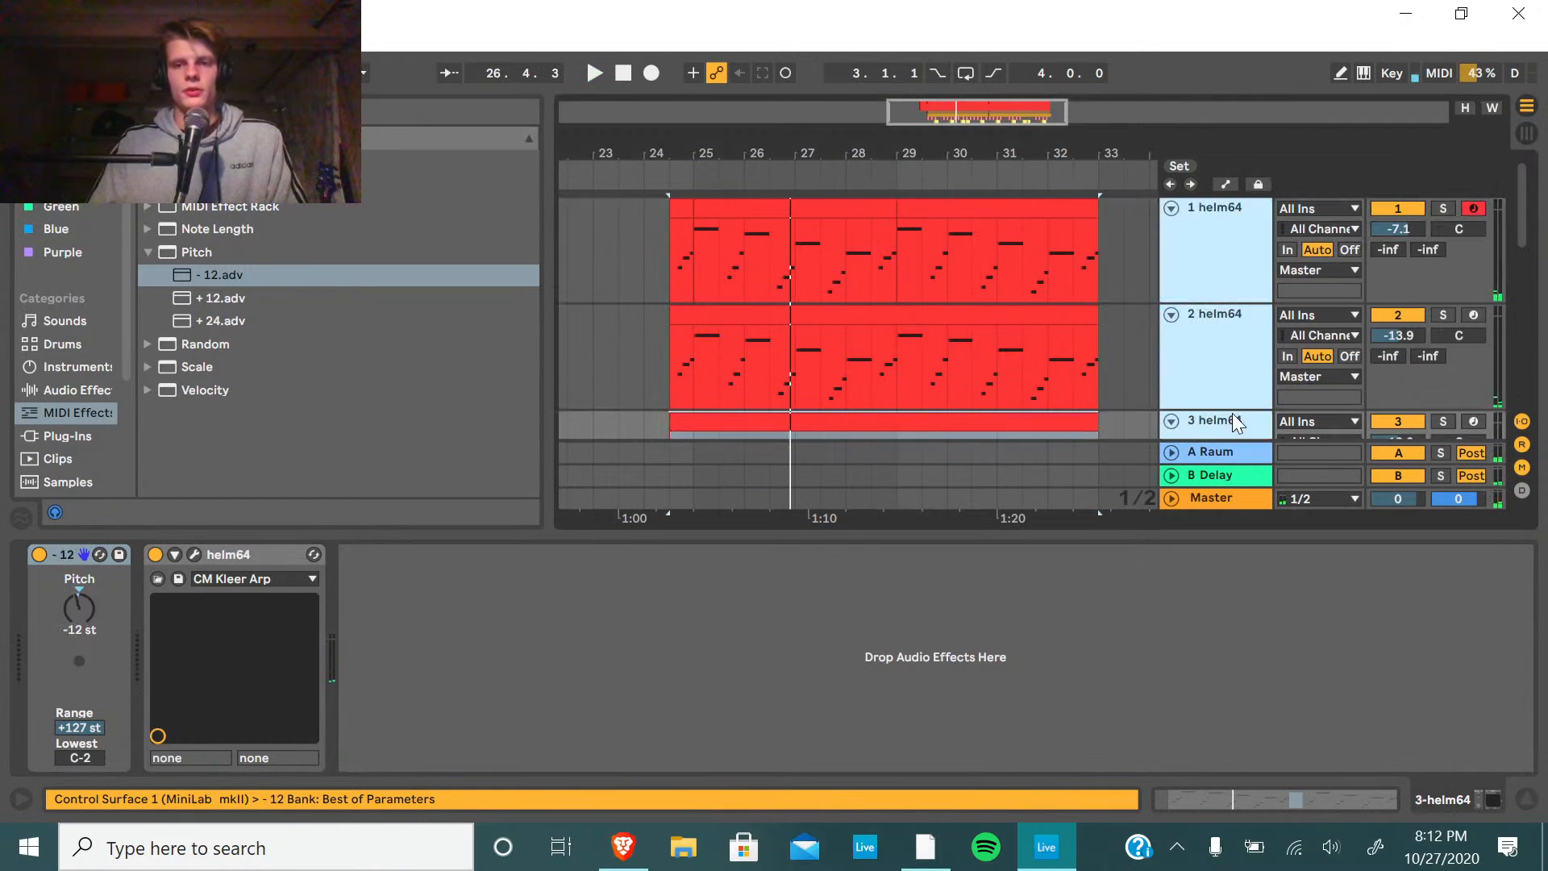
{"action": "key", "text": "ctrl+g"}
{"action": "left_click", "coordinate": [1213, 214]}
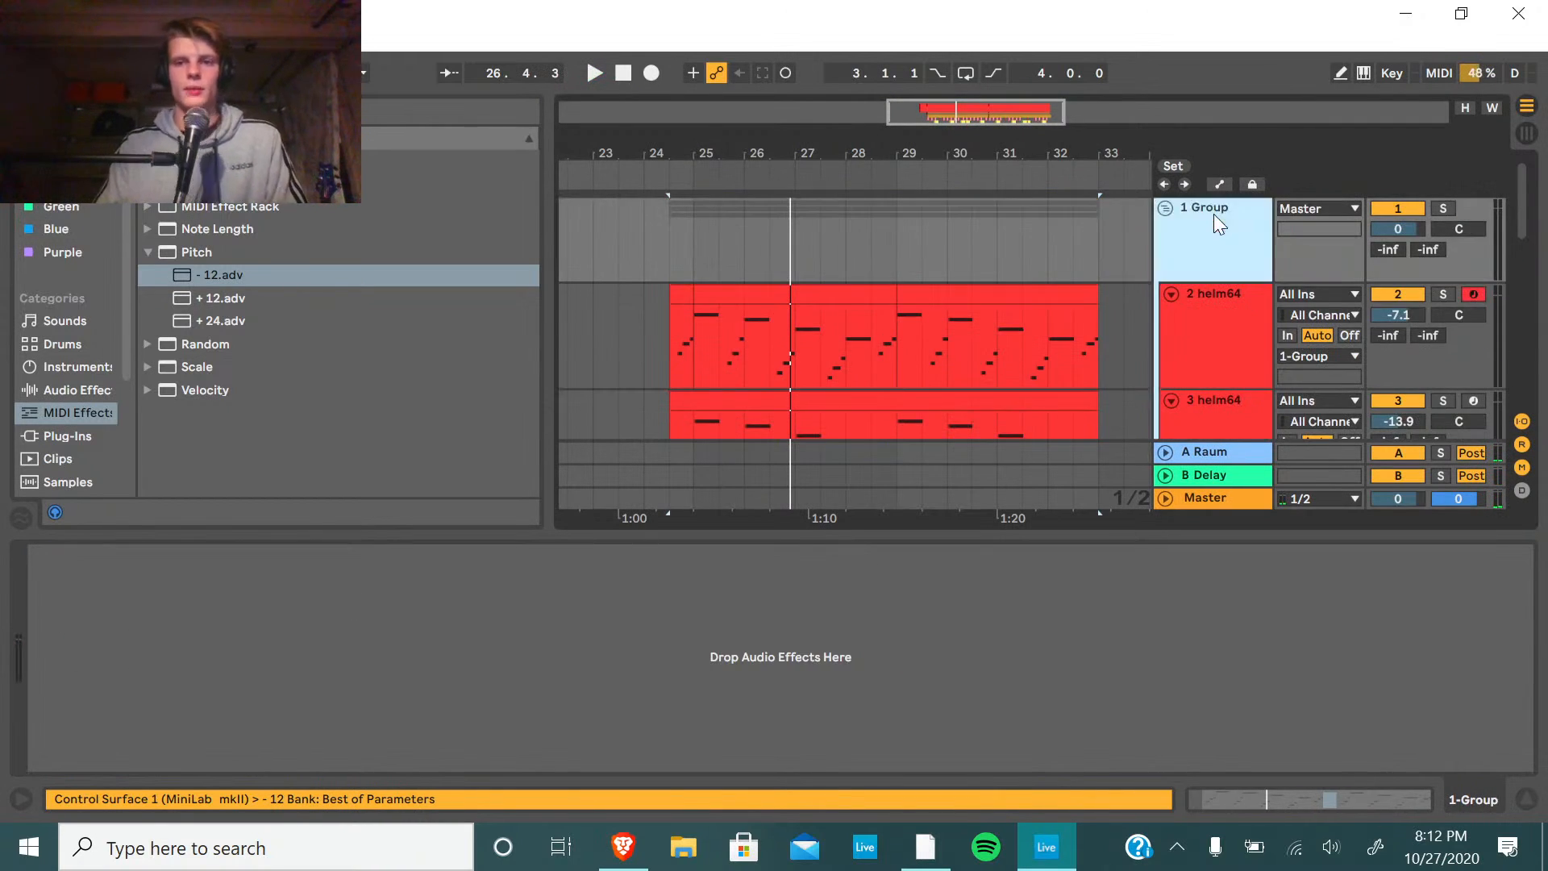
{"action": "key", "text": "ctrl+r"}
{"action": "type", "text": "lead"}
{"action": "key", "text": "Return"}
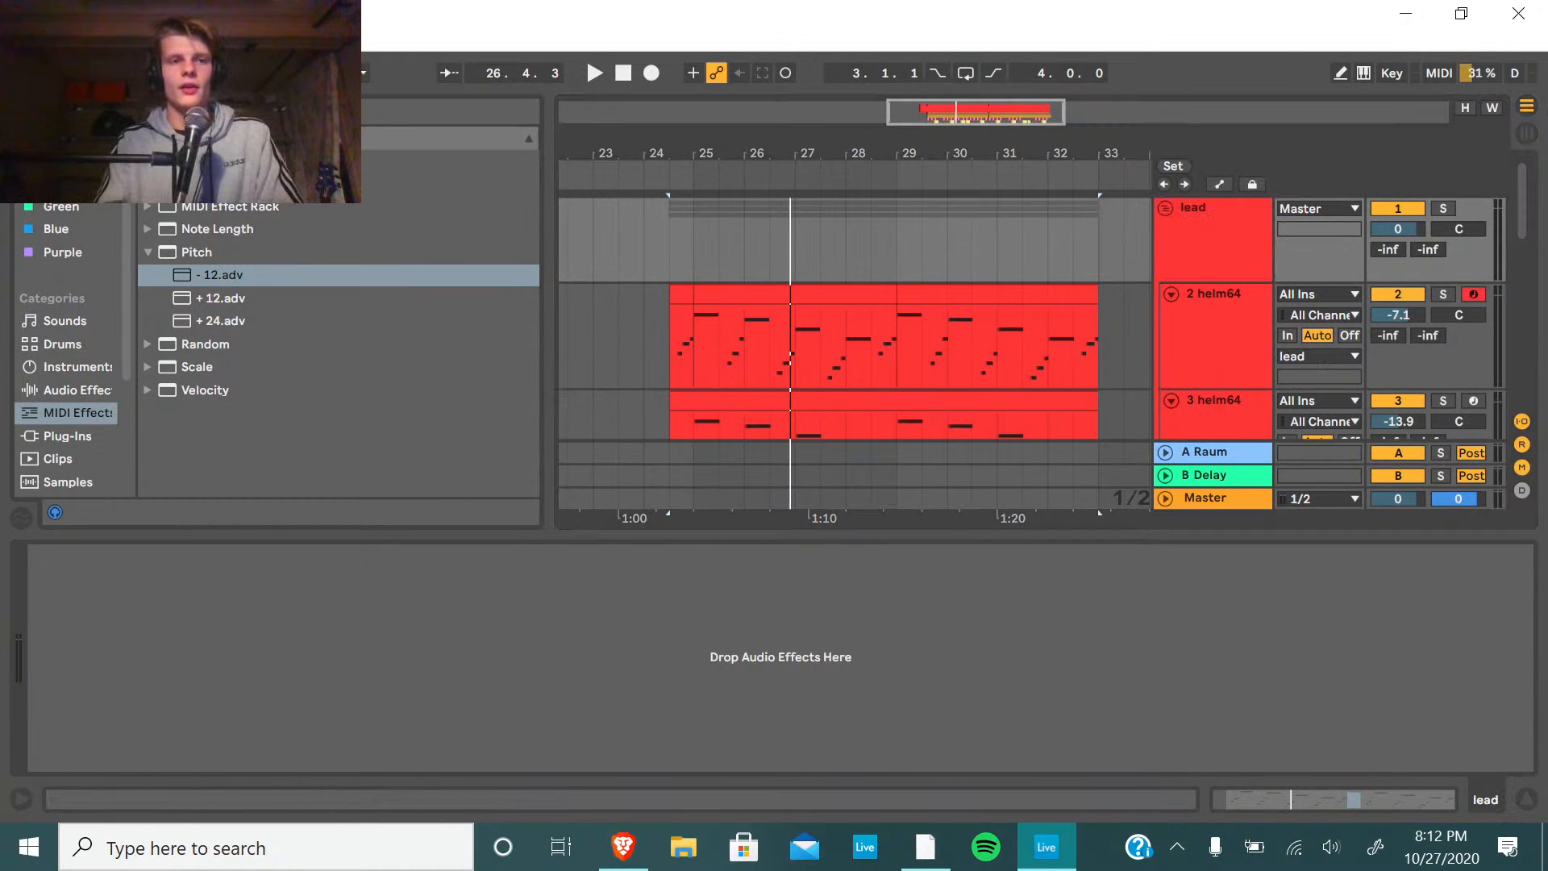
Collapse the Pitch preset folder in the browser and fold the lead group in the arrangement.
{"action": "left_click", "coordinate": [606, 172]}
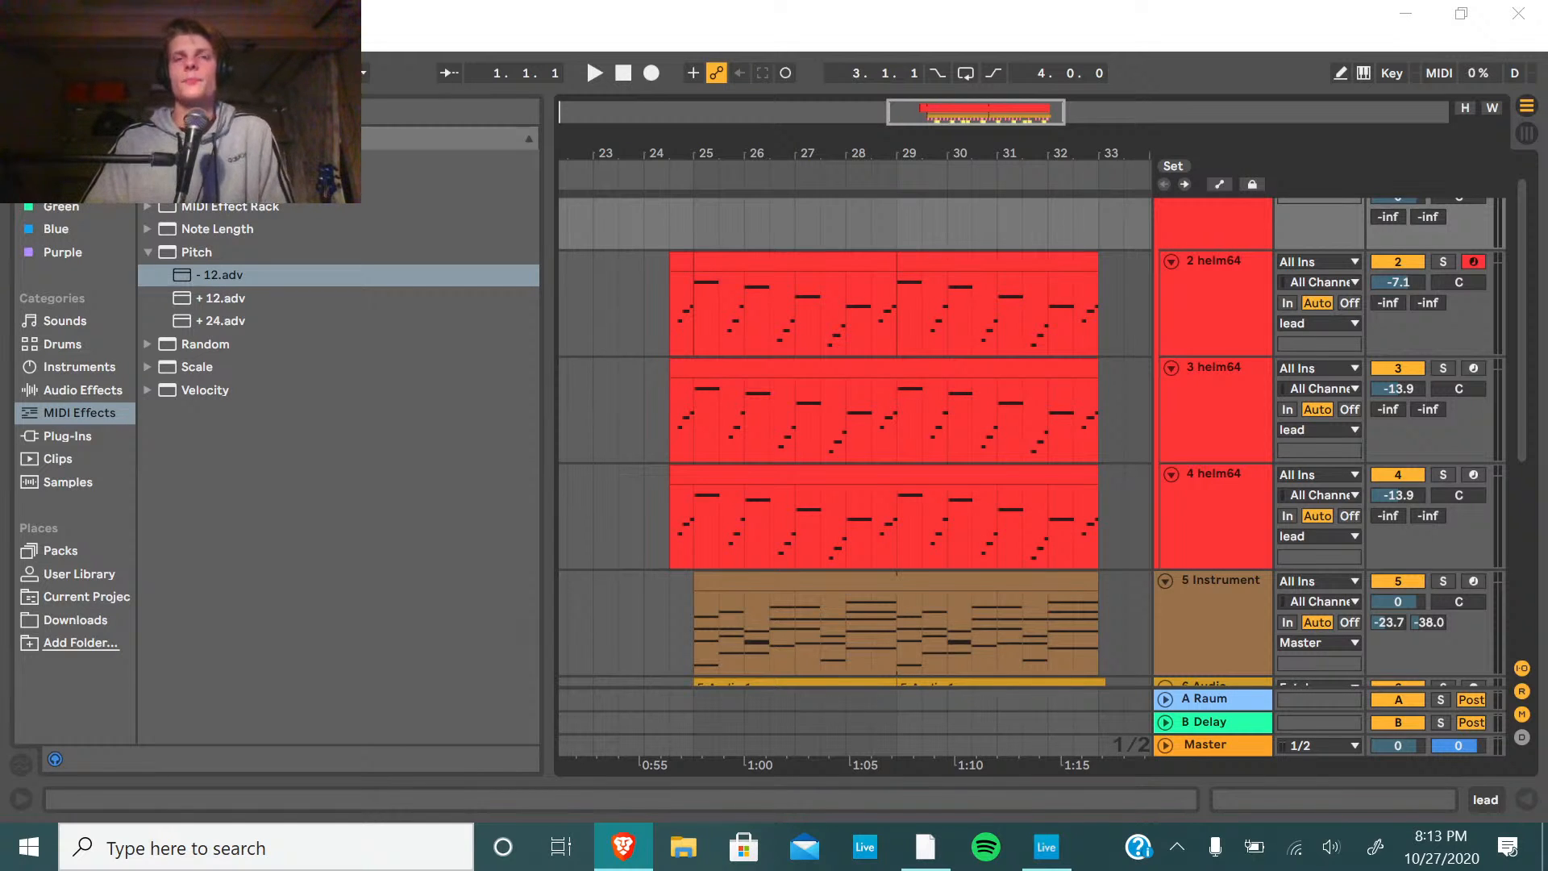
{"action": "scroll", "coordinate": [1062, 485], "scroll_direction": "down", "scroll_amount": 2}
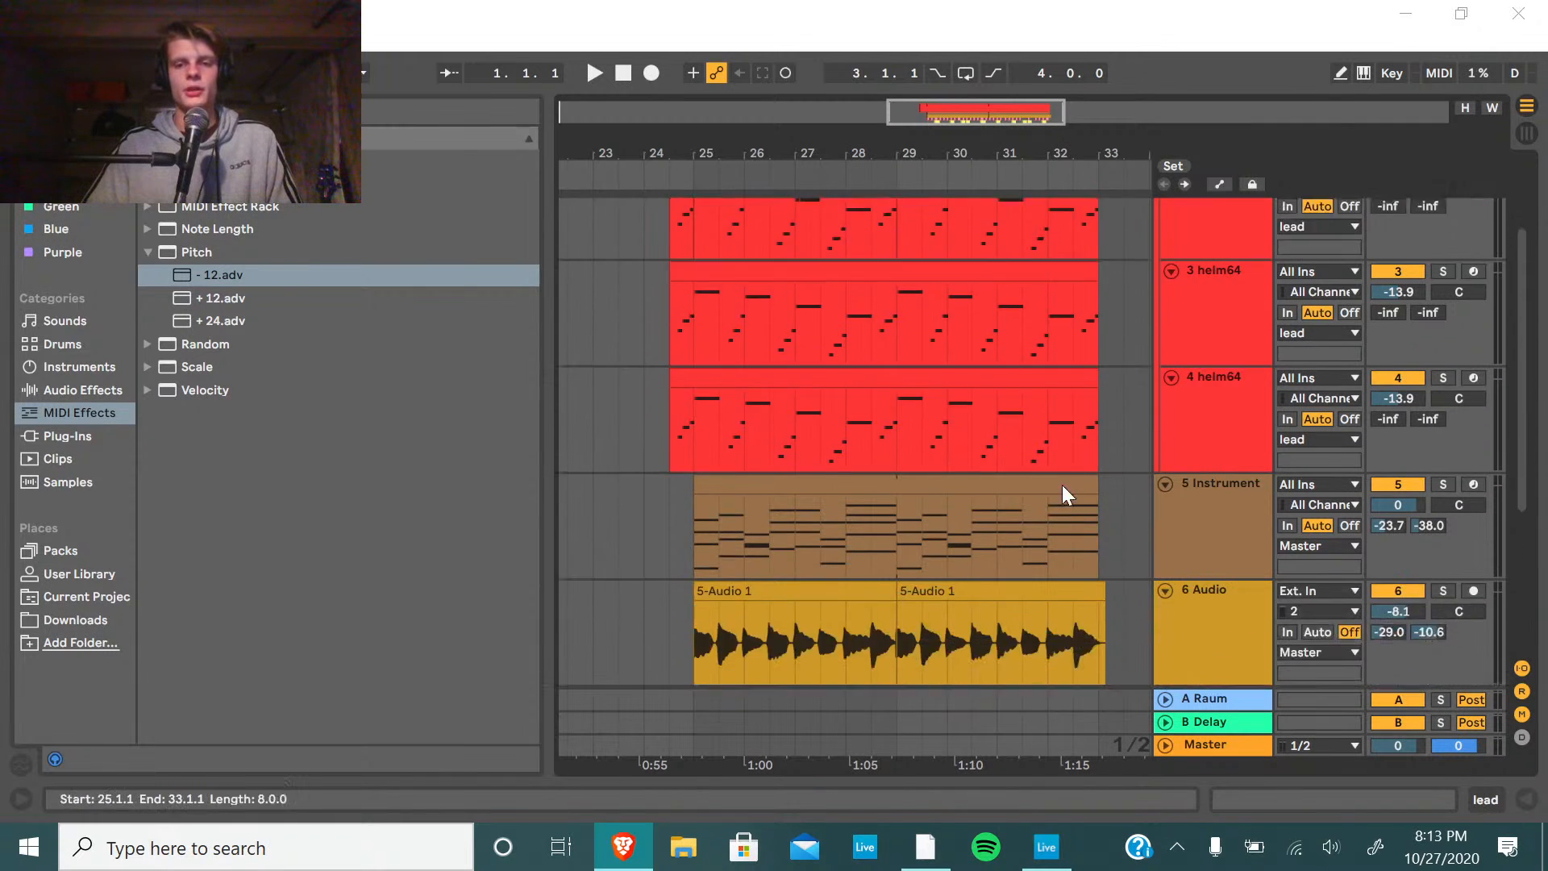
{"action": "scroll", "coordinate": [1062, 485], "scroll_direction": "up", "scroll_amount": 3}
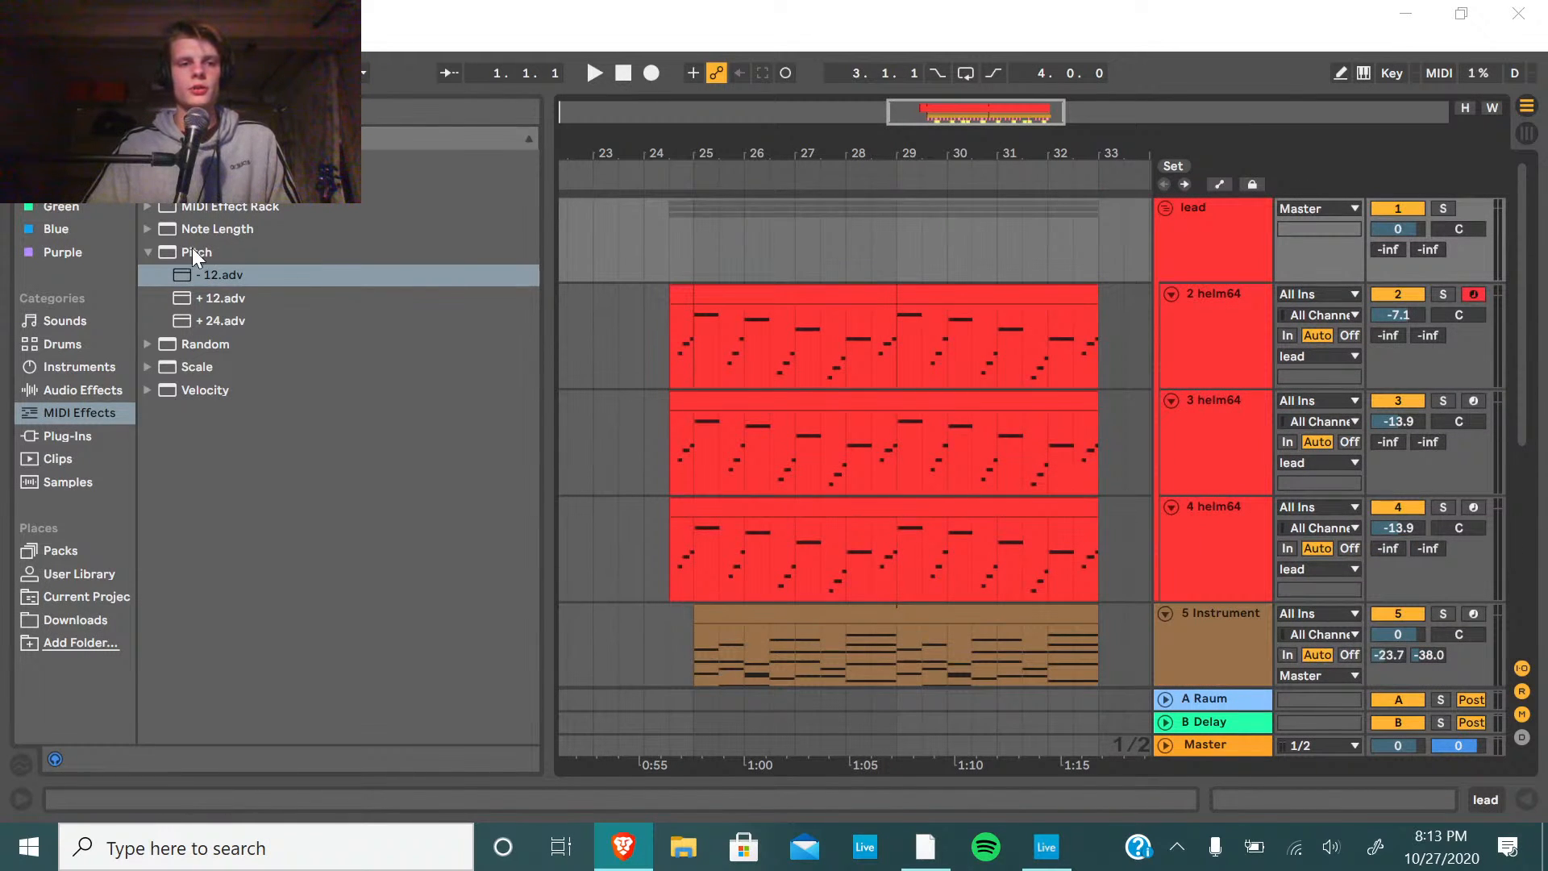
{"action": "left_click", "coordinate": [149, 251]}
{"action": "scroll", "coordinate": [1187, 274], "scroll_direction": "down", "scroll_amount": 3}
{"action": "scroll", "coordinate": [1177, 258], "scroll_direction": "up", "scroll_amount": 3}
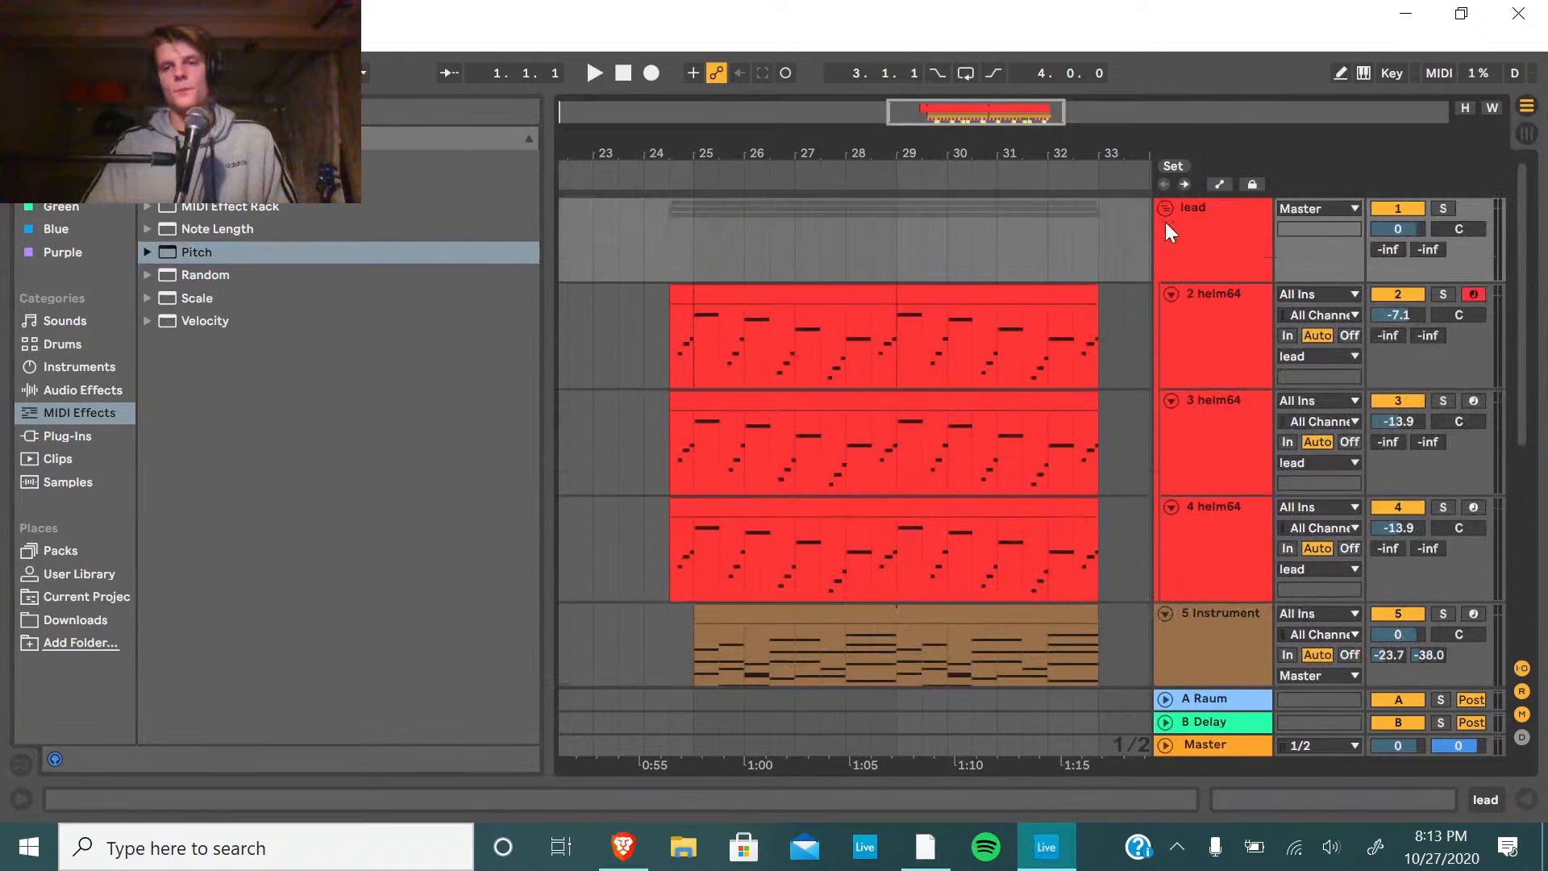
{"action": "left_click", "coordinate": [1164, 209]}
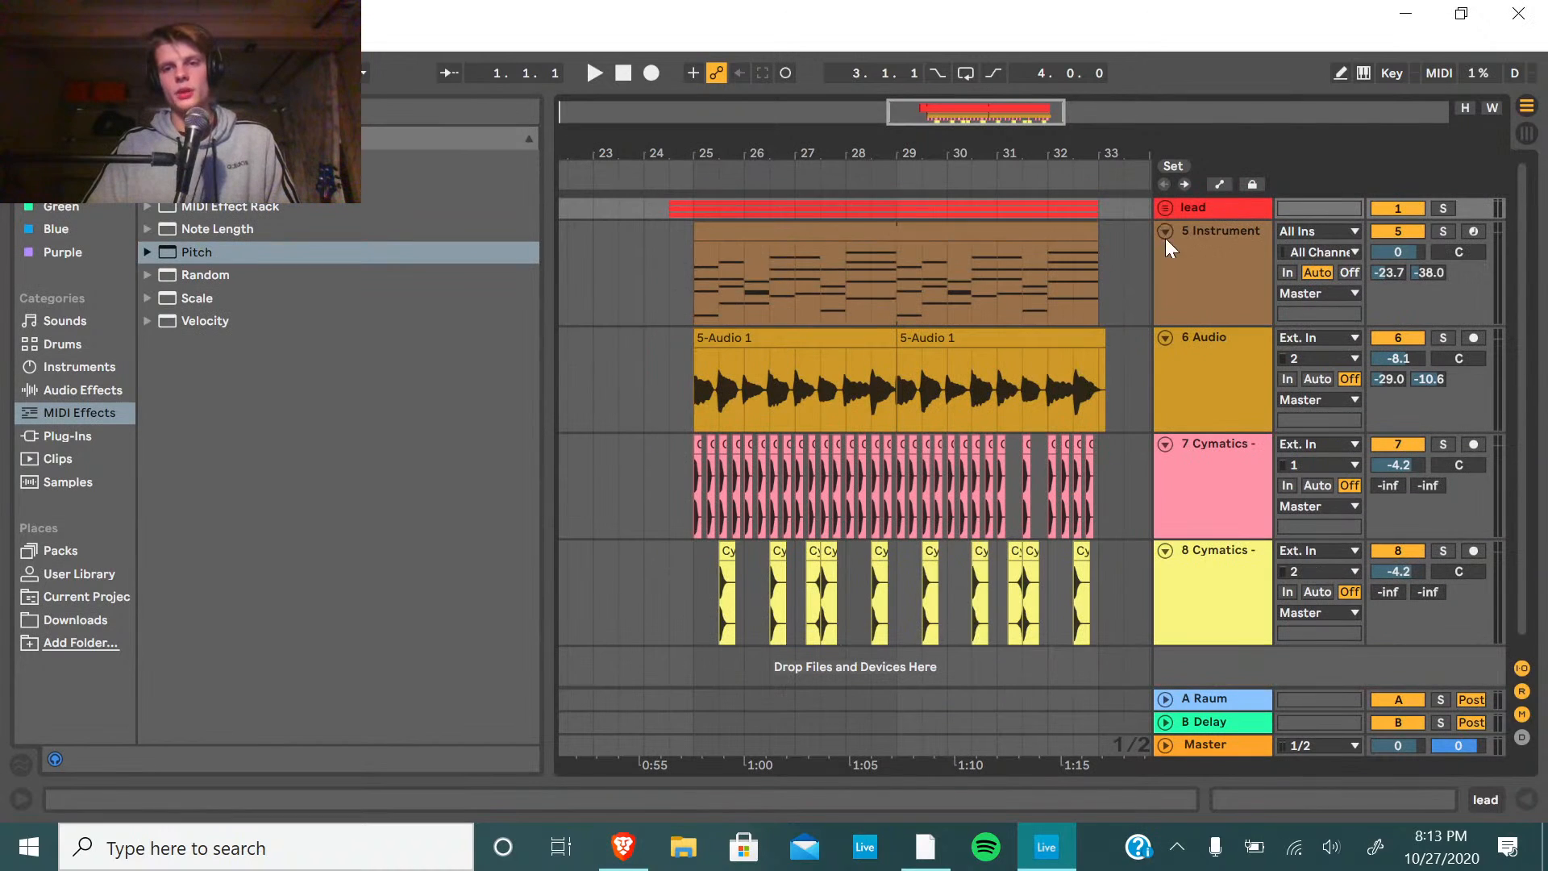
Insert a new MIDI track below the last Cymatics track and arm it for recording.
{"action": "right_click", "coordinate": [1242, 671]}
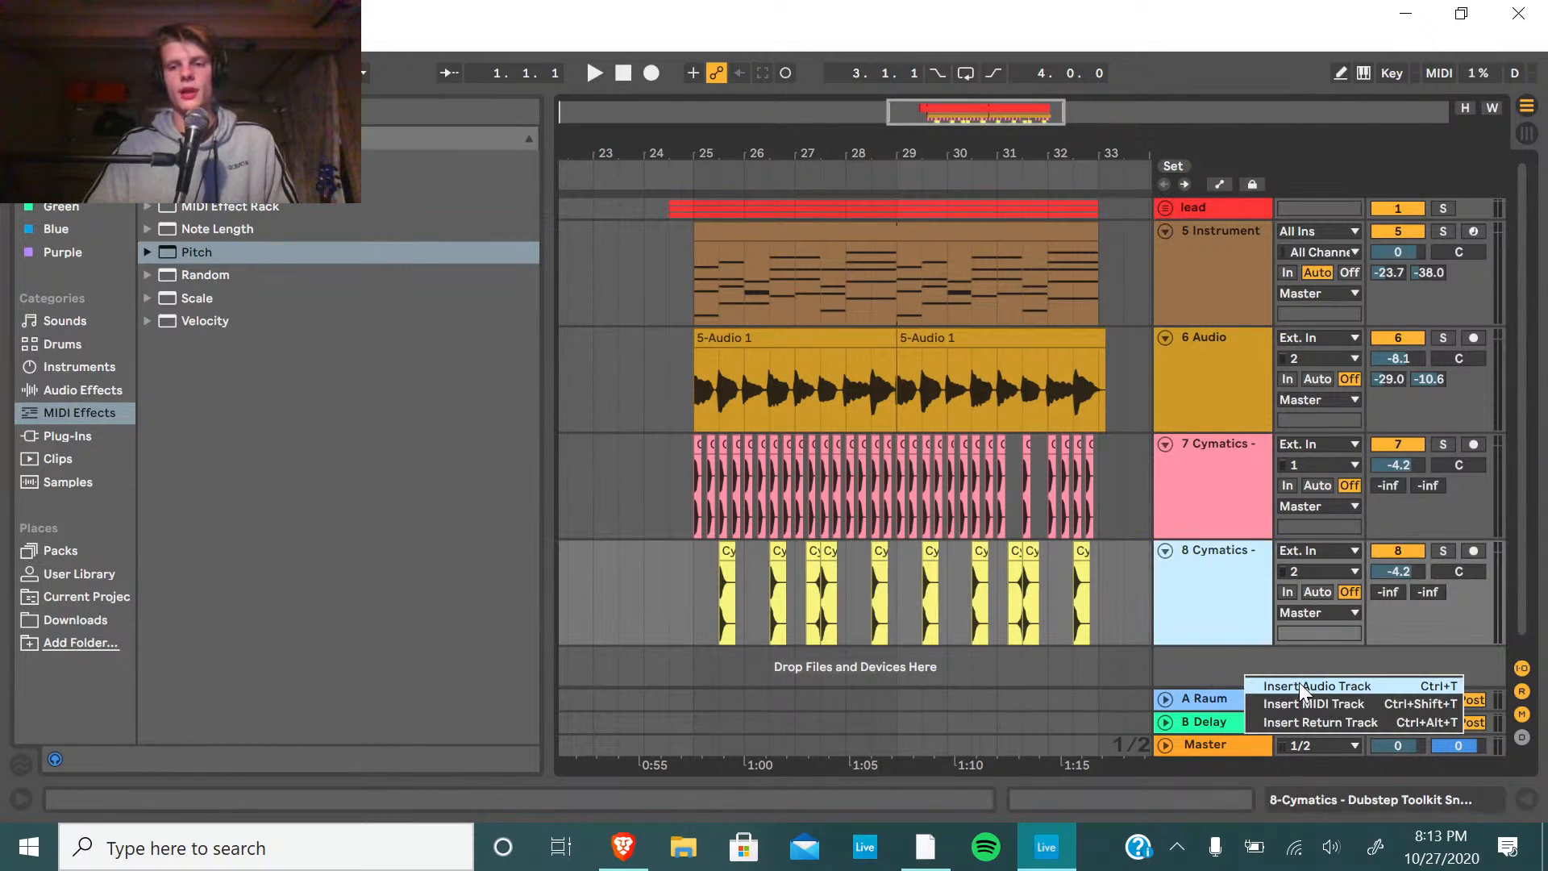
{"action": "key", "text": "Escape"}
{"action": "key", "text": "ctrl+shift+t"}
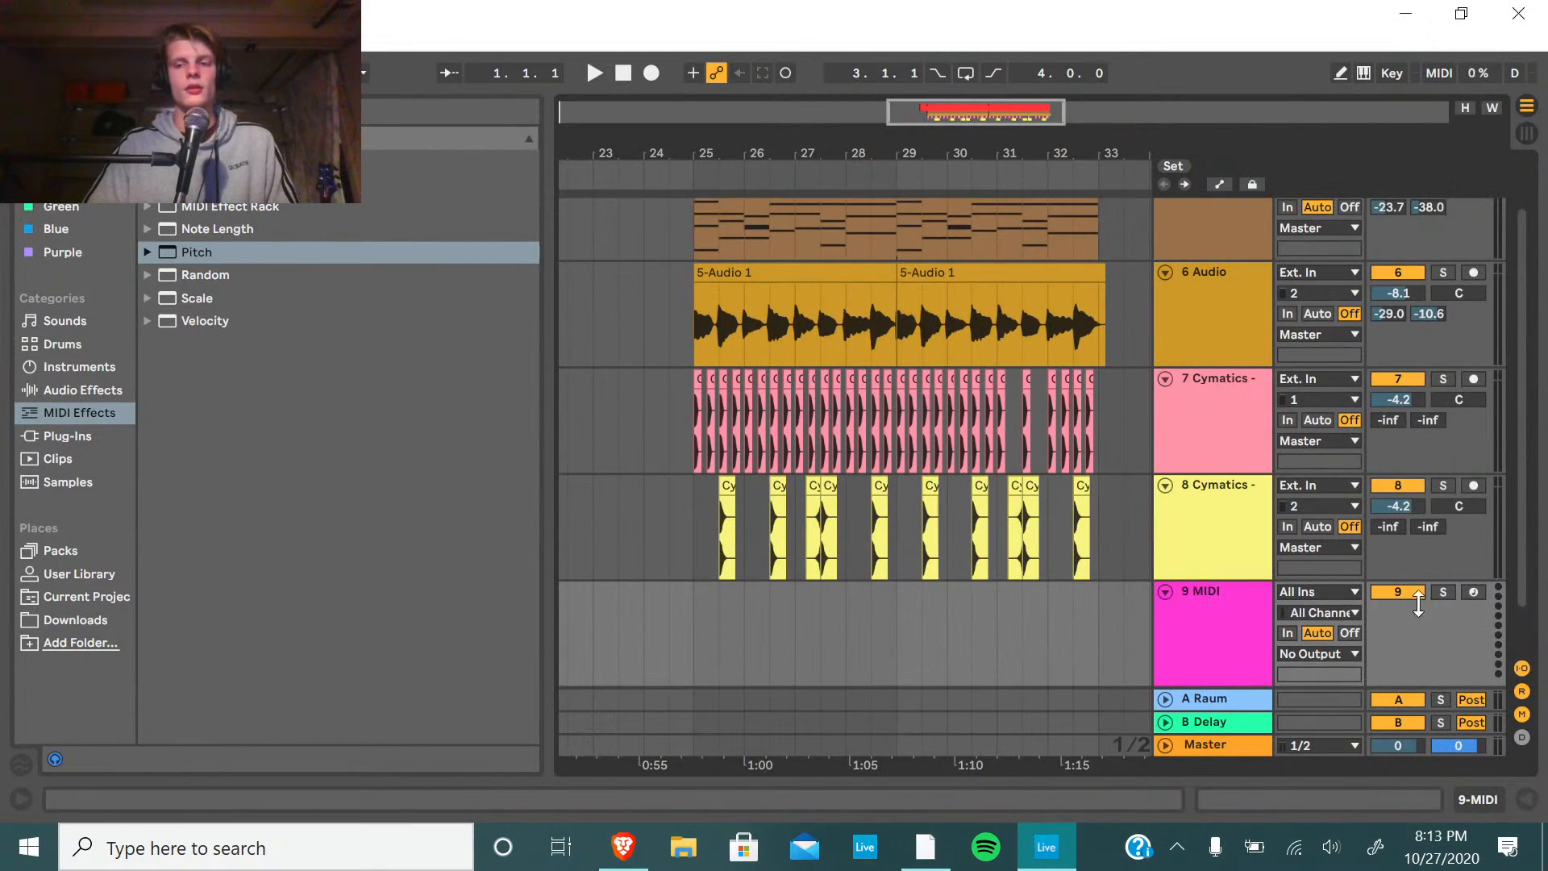
{"action": "scroll", "coordinate": [864, 404], "scroll_direction": "up", "scroll_amount": 3}
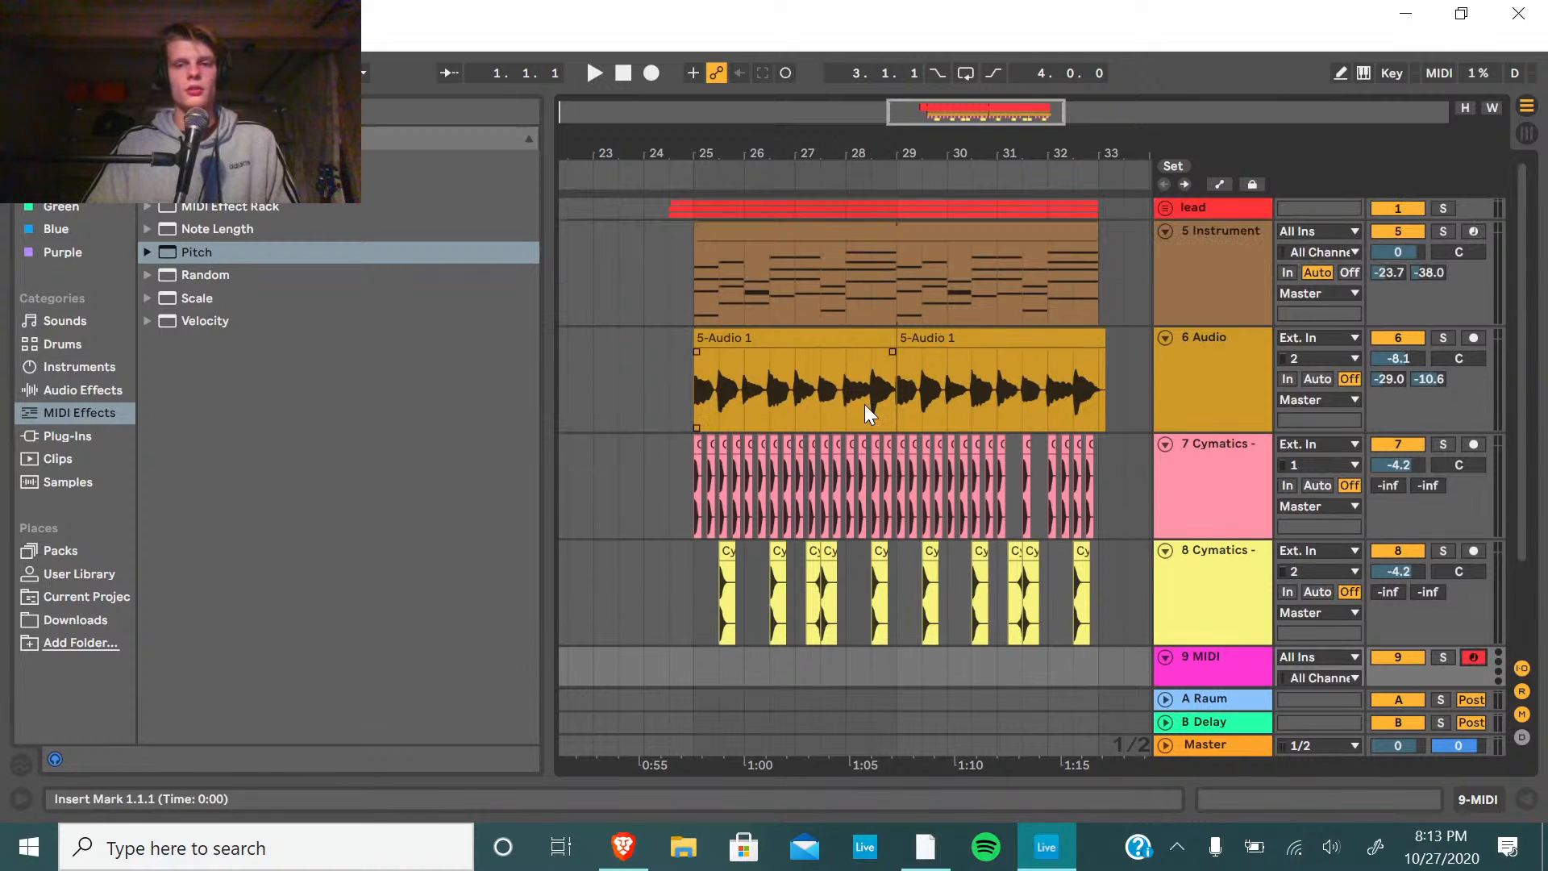
Try loading the helm64 plug-in onto the Instrument track with the CM Grit Bass patch.
{"action": "left_click", "coordinate": [1209, 275]}
{"action": "right_click", "coordinate": [1209, 276]}
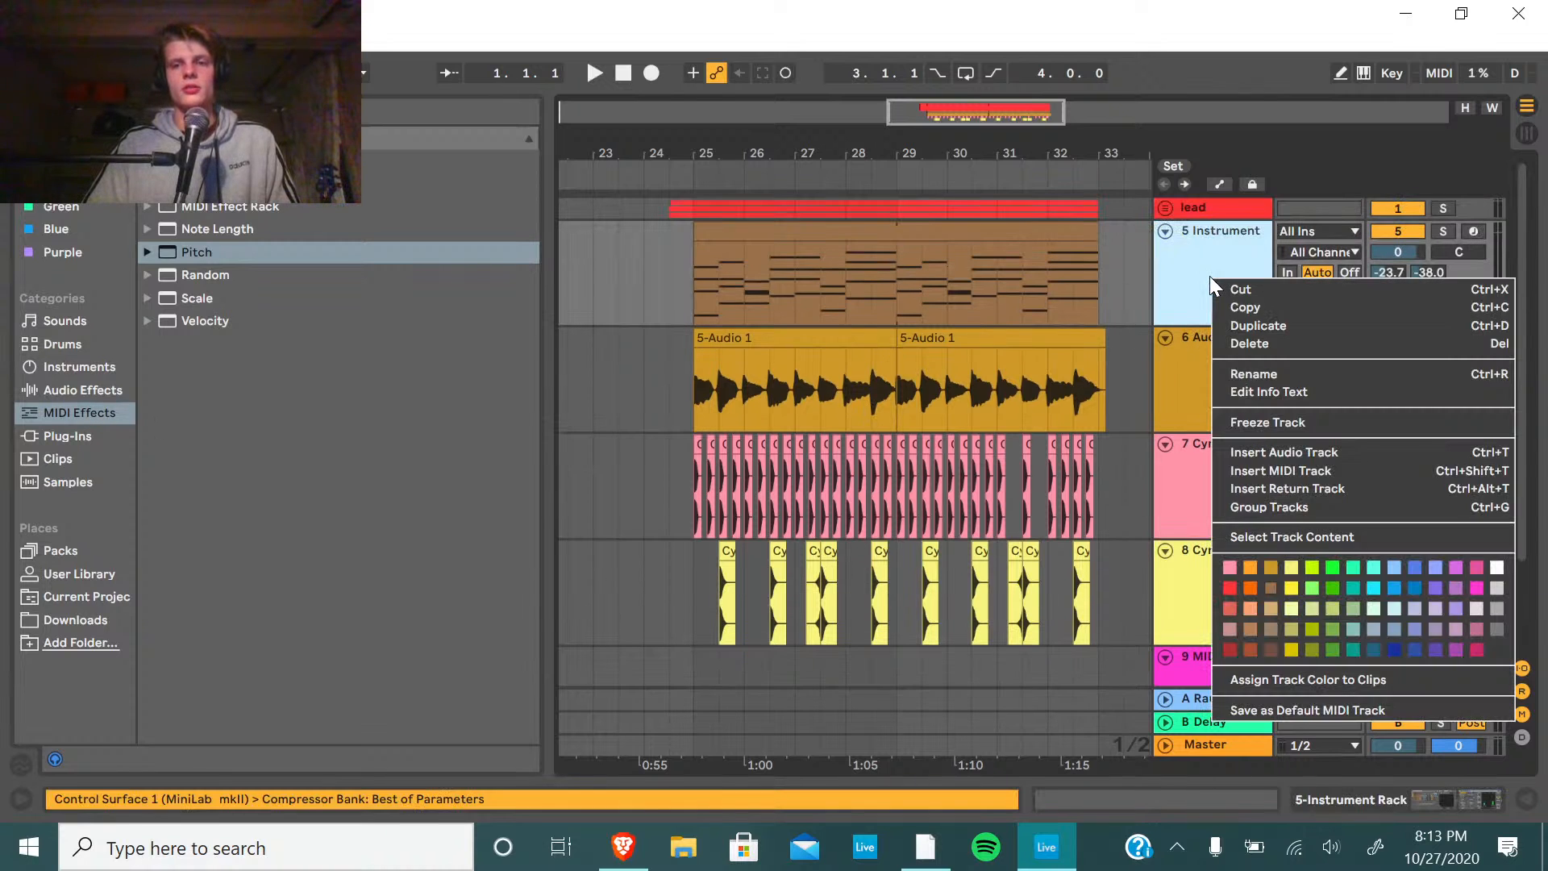
{"action": "left_click", "coordinate": [1163, 269]}
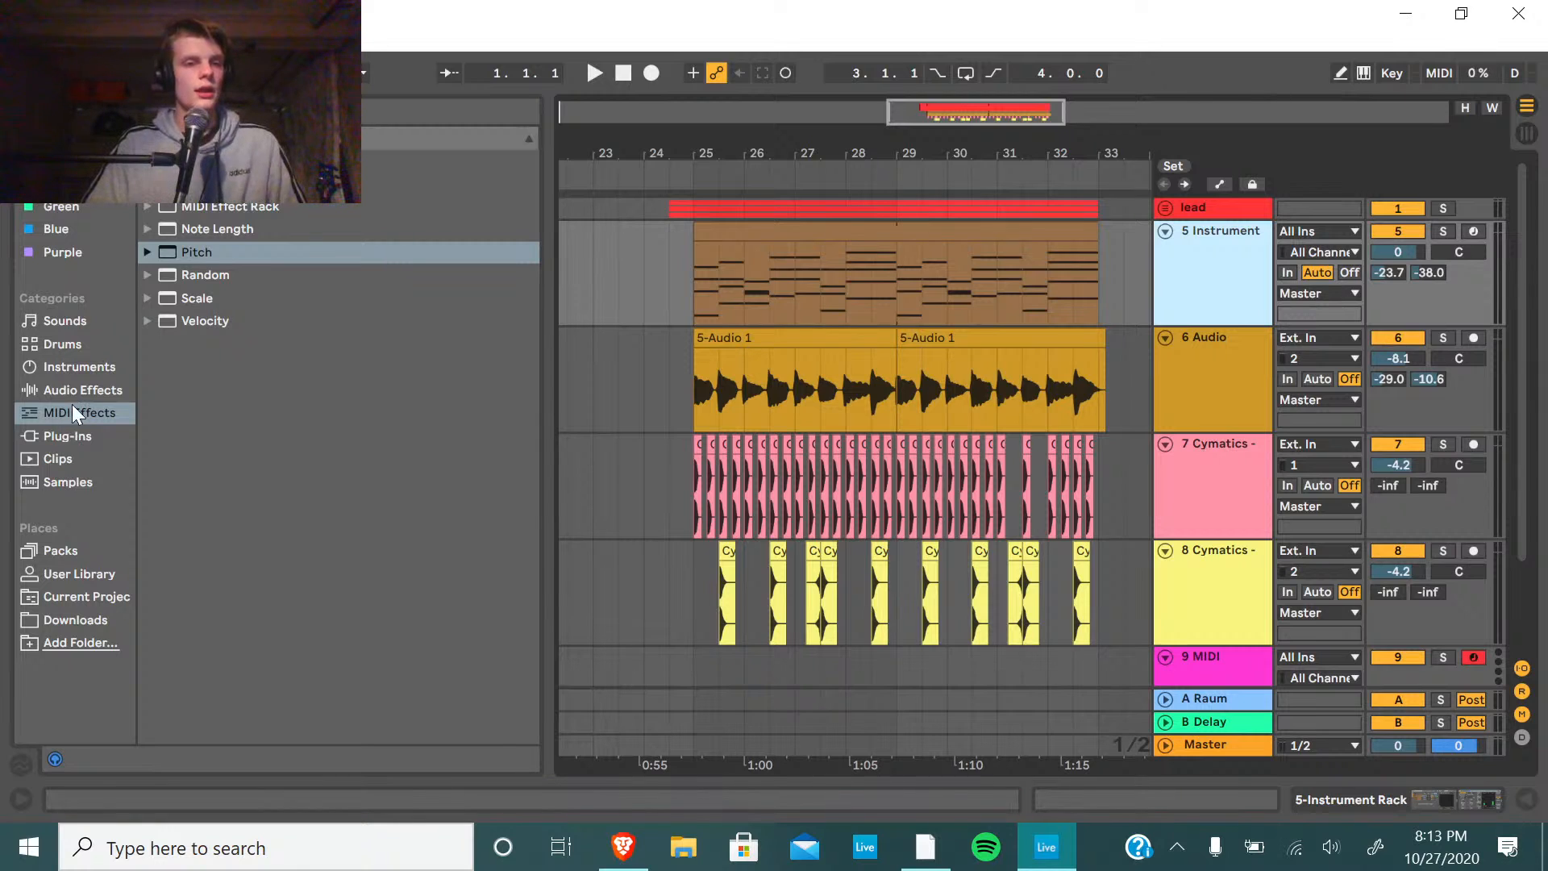
{"action": "left_click", "coordinate": [67, 436]}
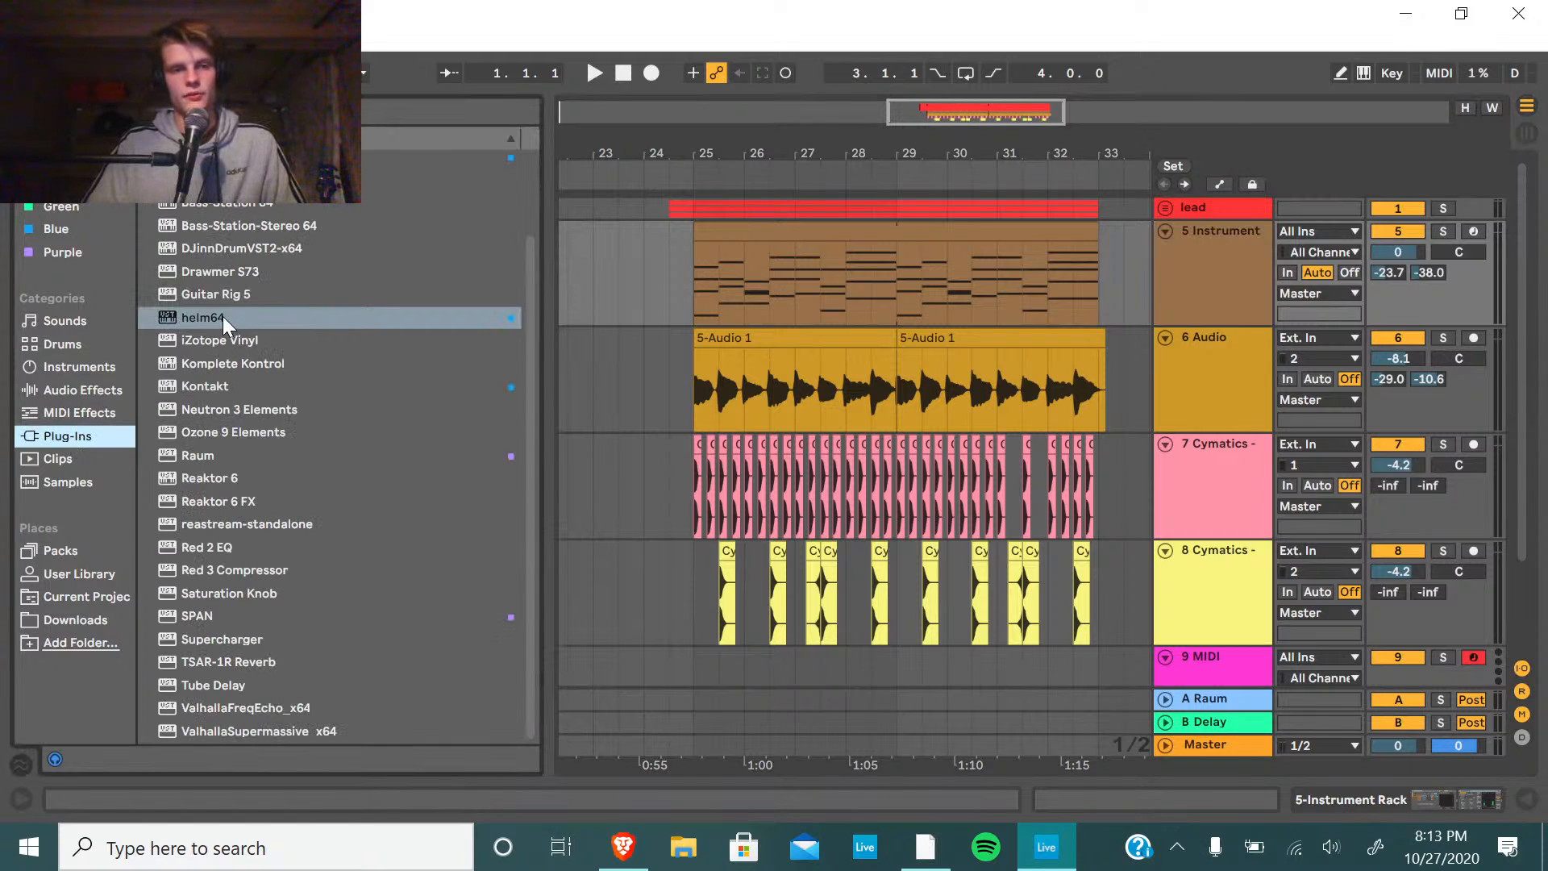
{"action": "double_click", "coordinate": [190, 318]}
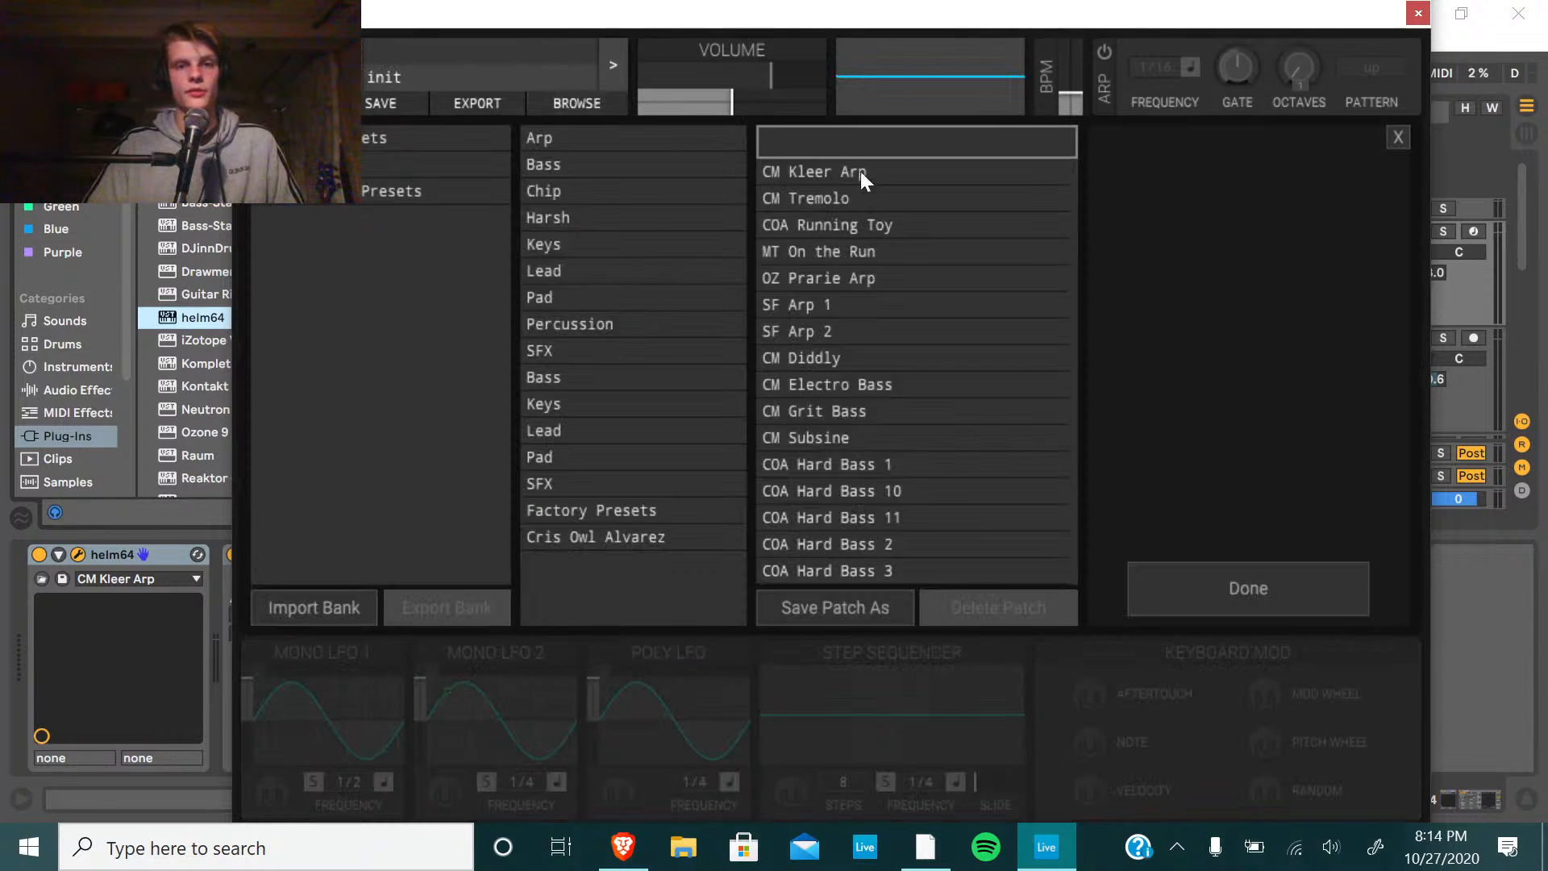
{"action": "left_click", "coordinate": [549, 166]}
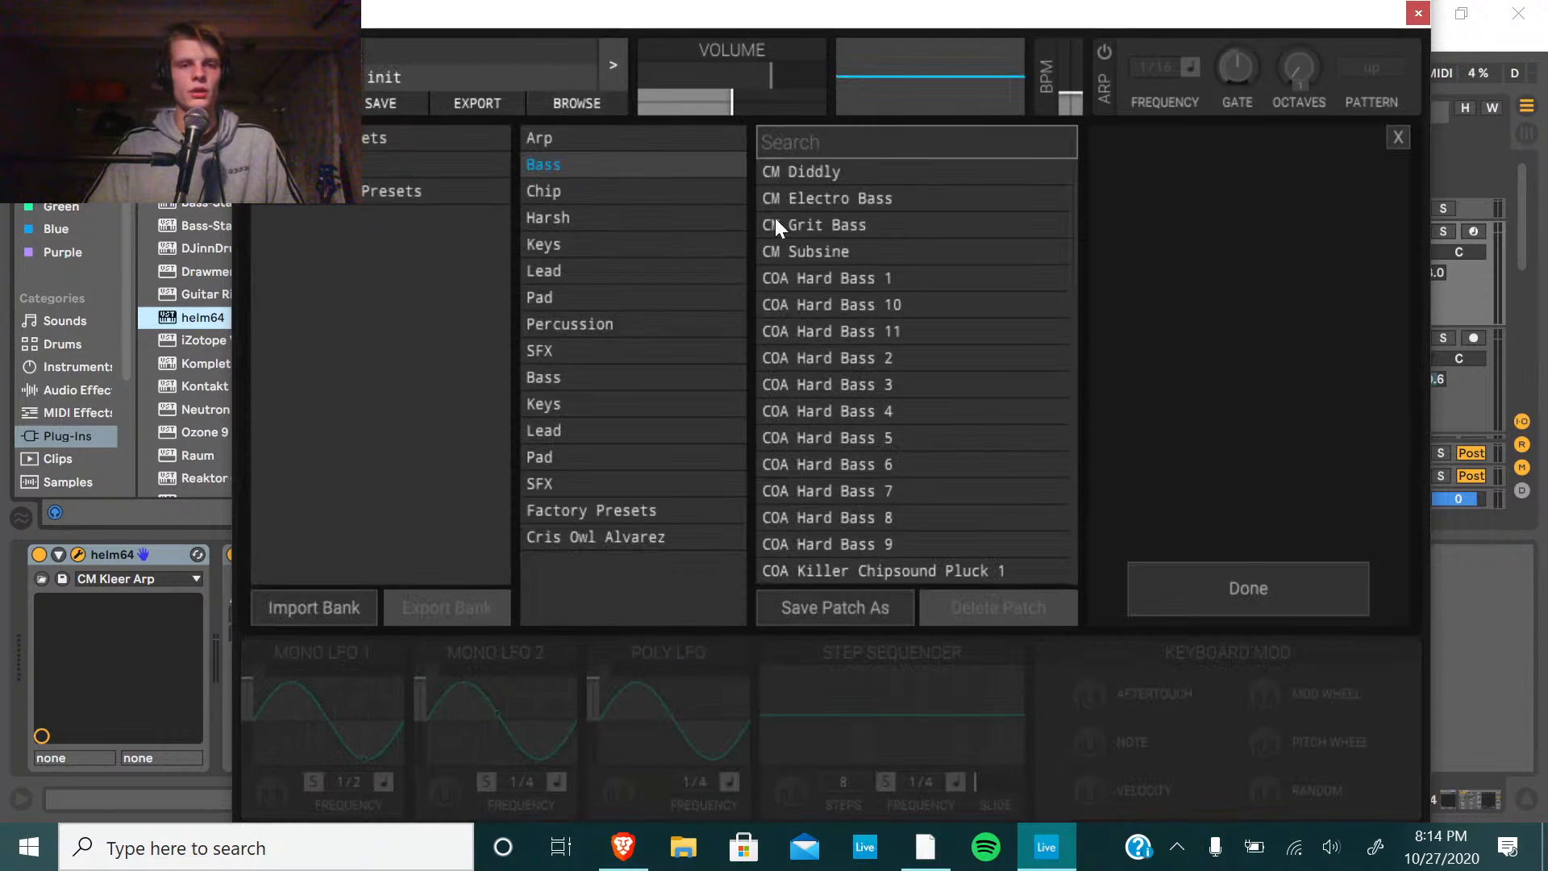
{"action": "left_click", "coordinate": [859, 231]}
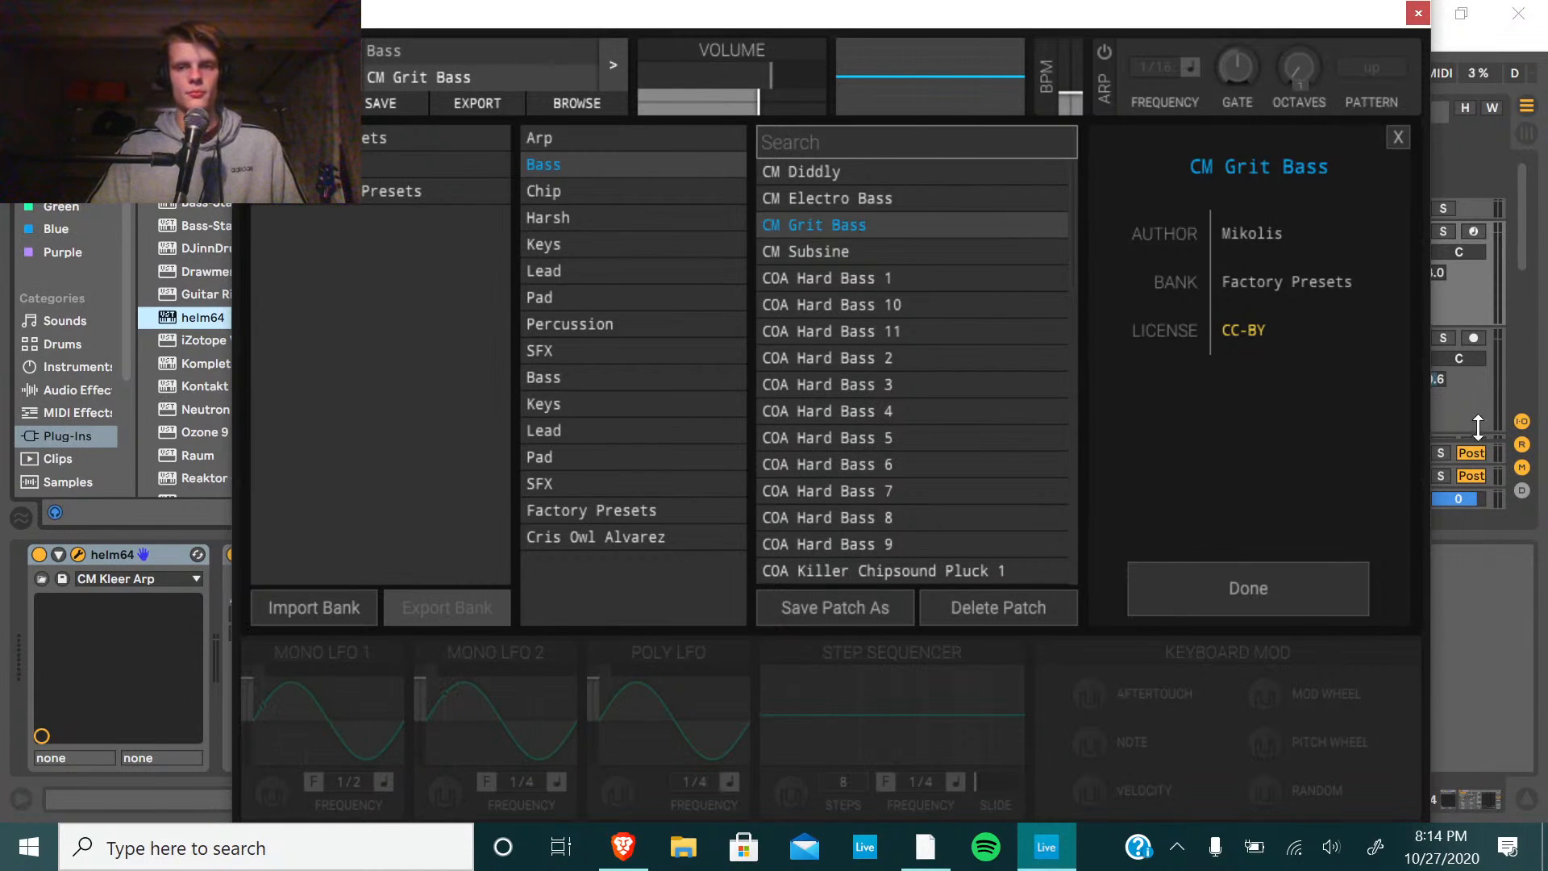
{"action": "scroll", "coordinate": [1465, 344], "scroll_direction": "down", "scroll_amount": 4}
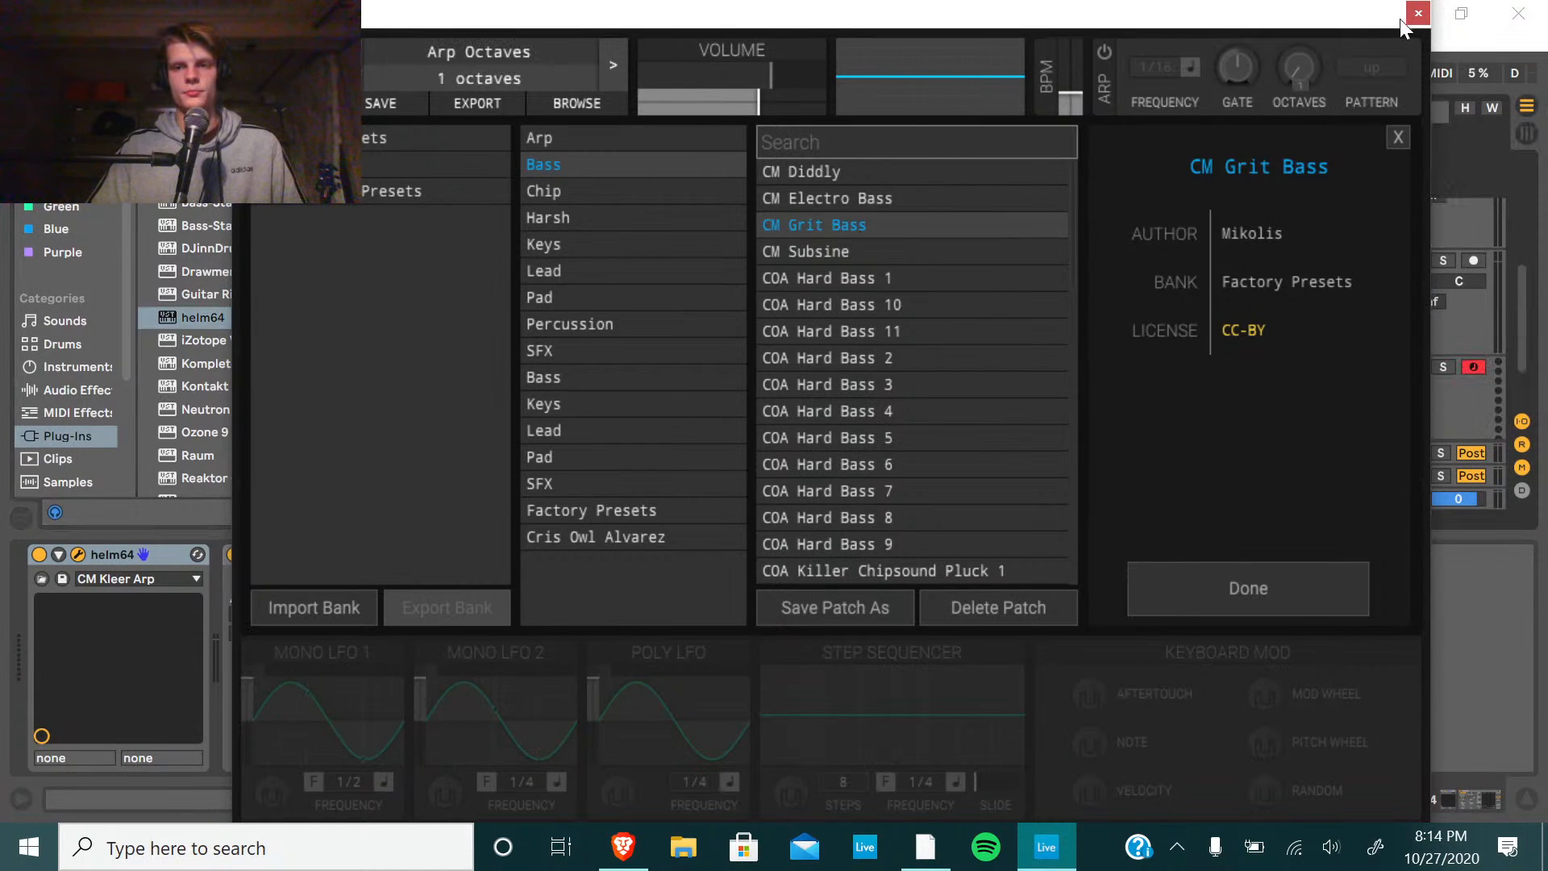
{"action": "left_click", "coordinate": [1416, 14]}
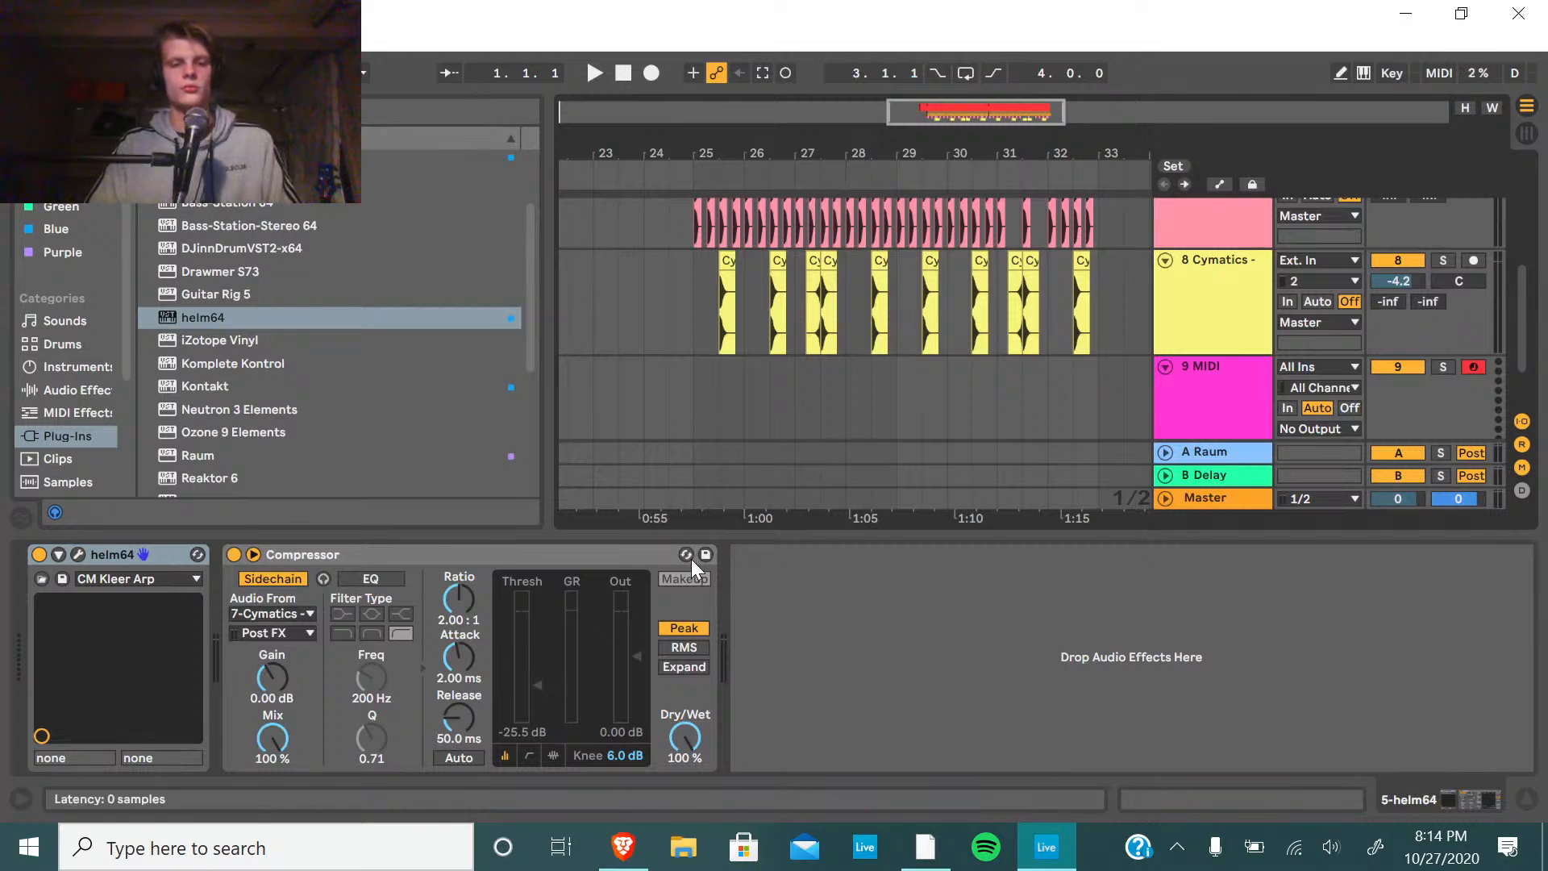
Load the helm64 plug-in onto the new MIDI track and choose the CM Grit Bass patch from the Bass category.
{"action": "left_click", "coordinate": [1214, 395]}
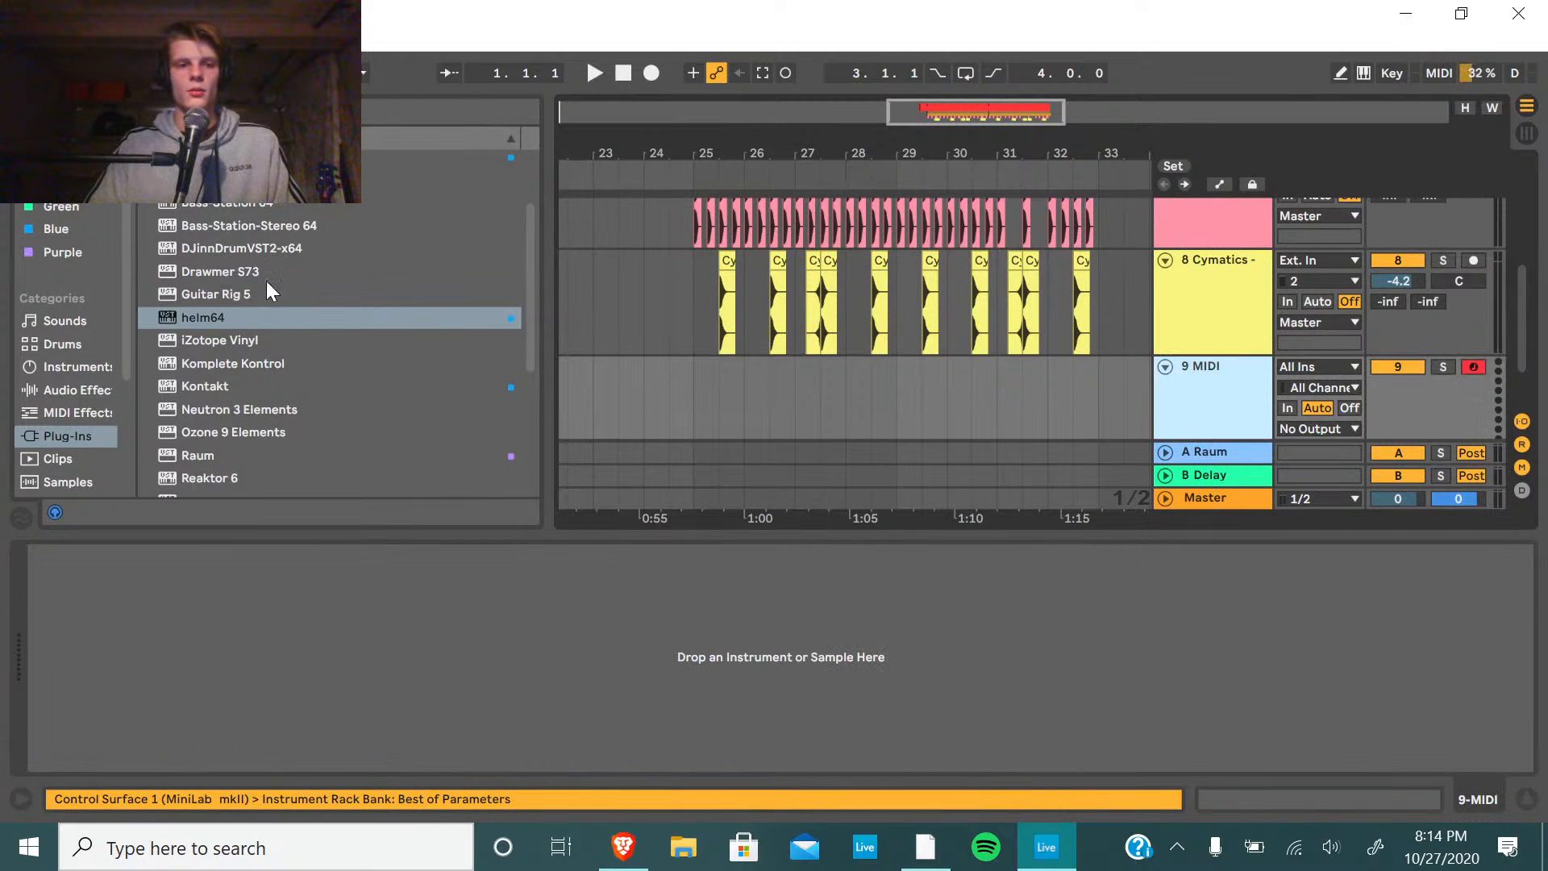
{"action": "double_click", "coordinate": [243, 317]}
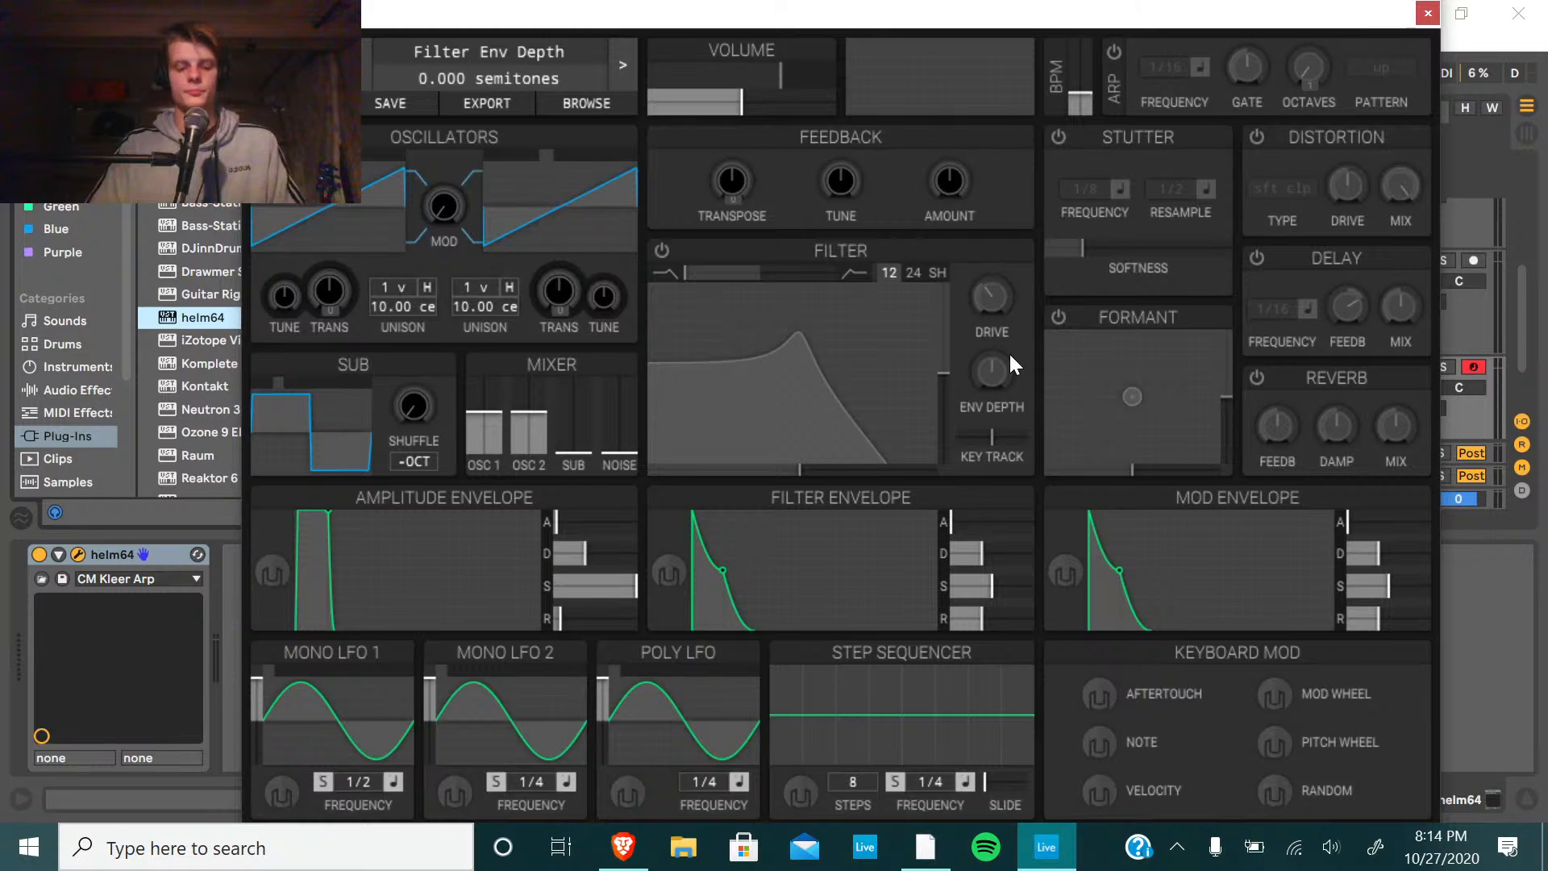
{"action": "left_click", "coordinate": [582, 105]}
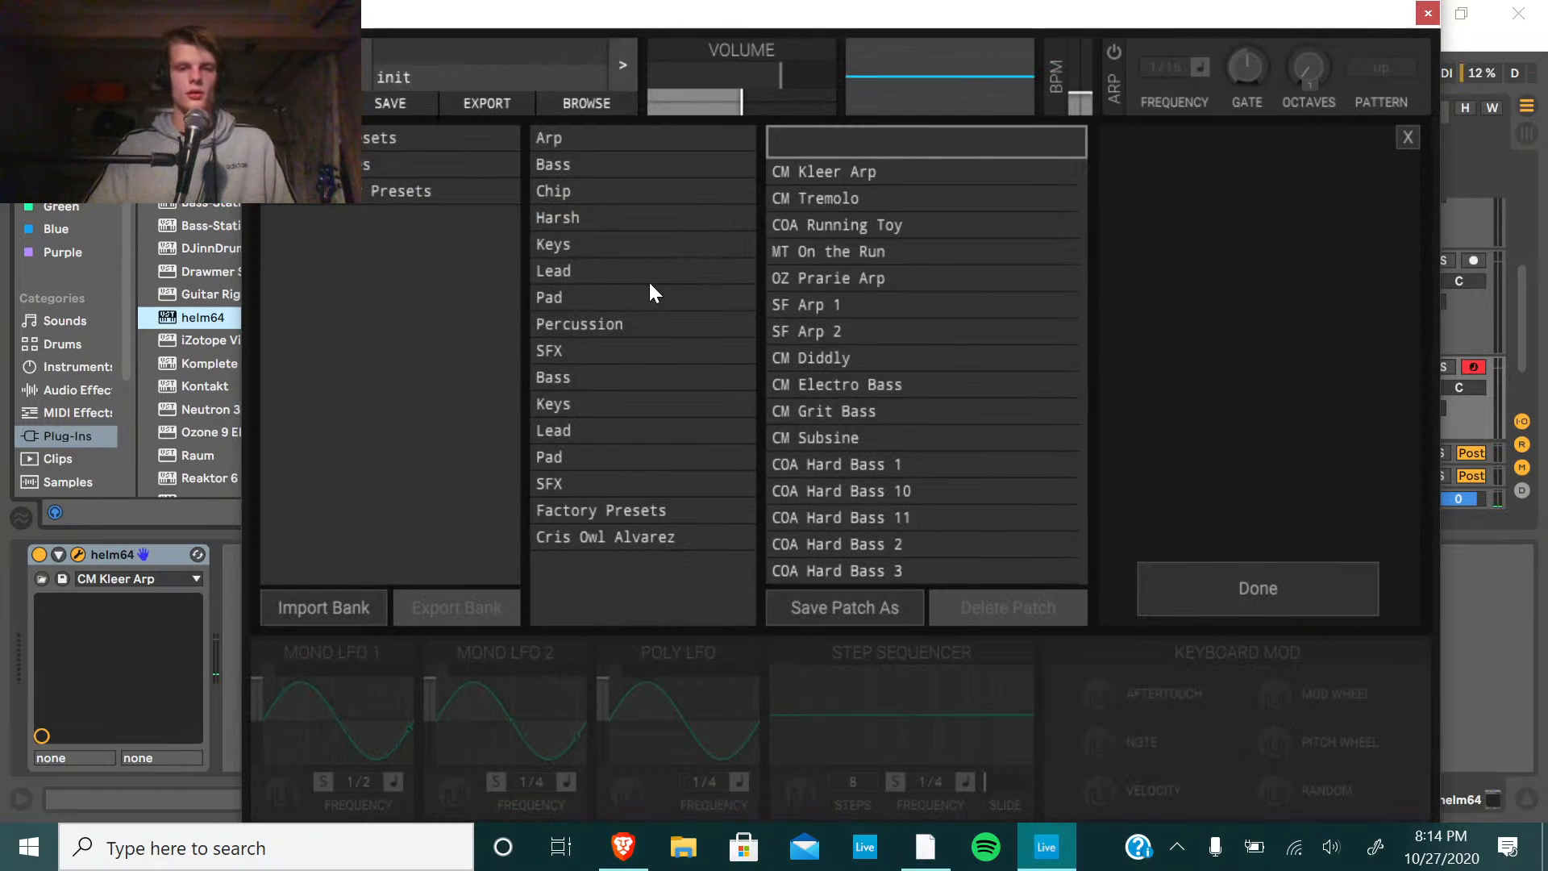
{"action": "left_click", "coordinate": [571, 166]}
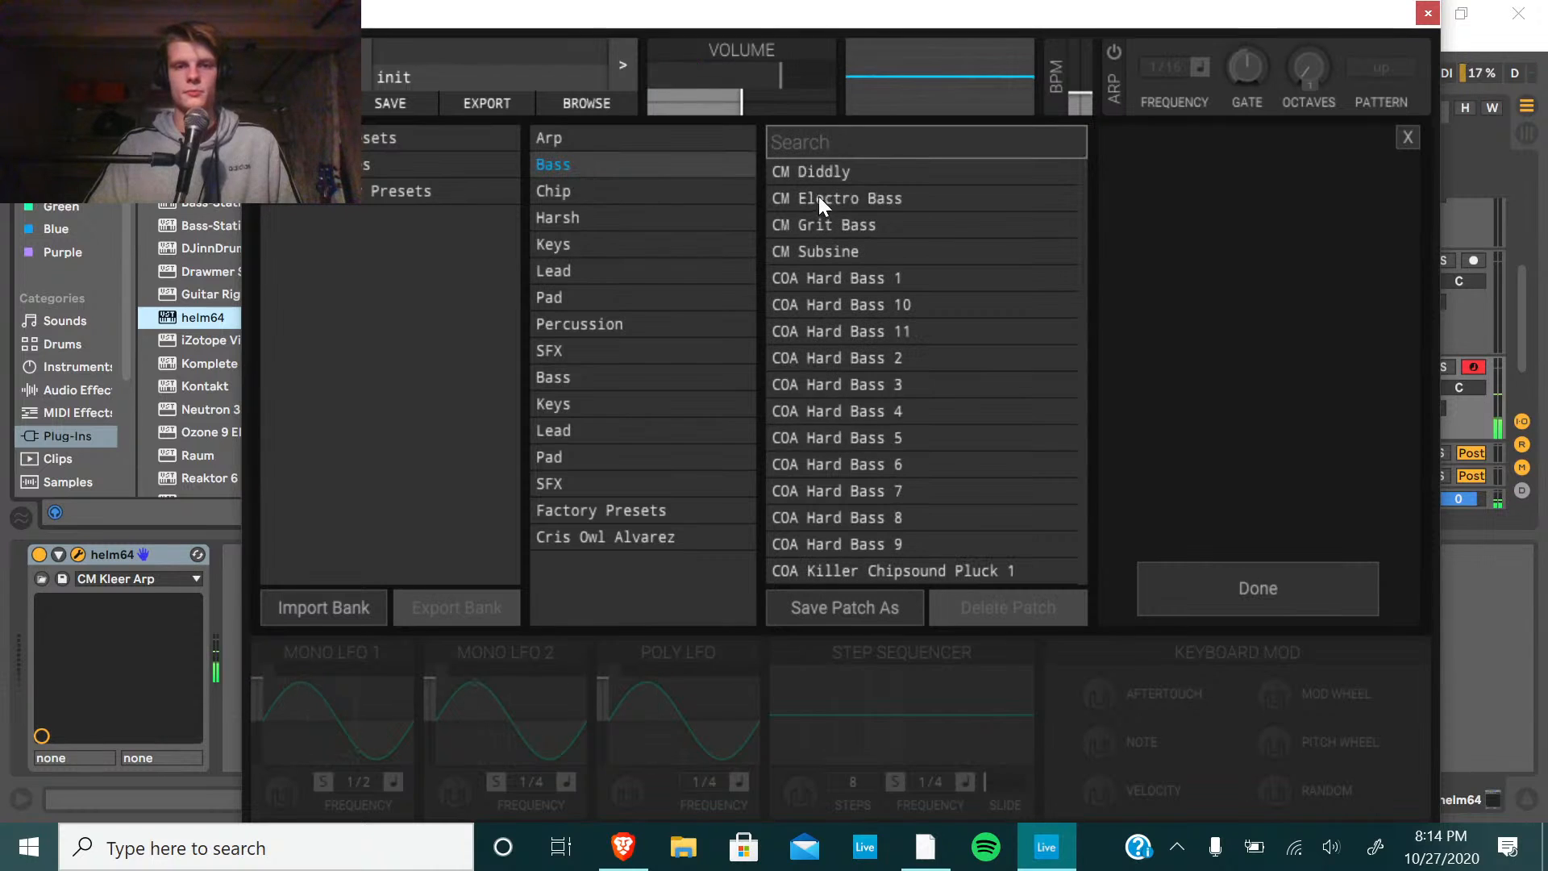
{"action": "left_click", "coordinate": [844, 201]}
{"action": "left_click", "coordinate": [844, 221]}
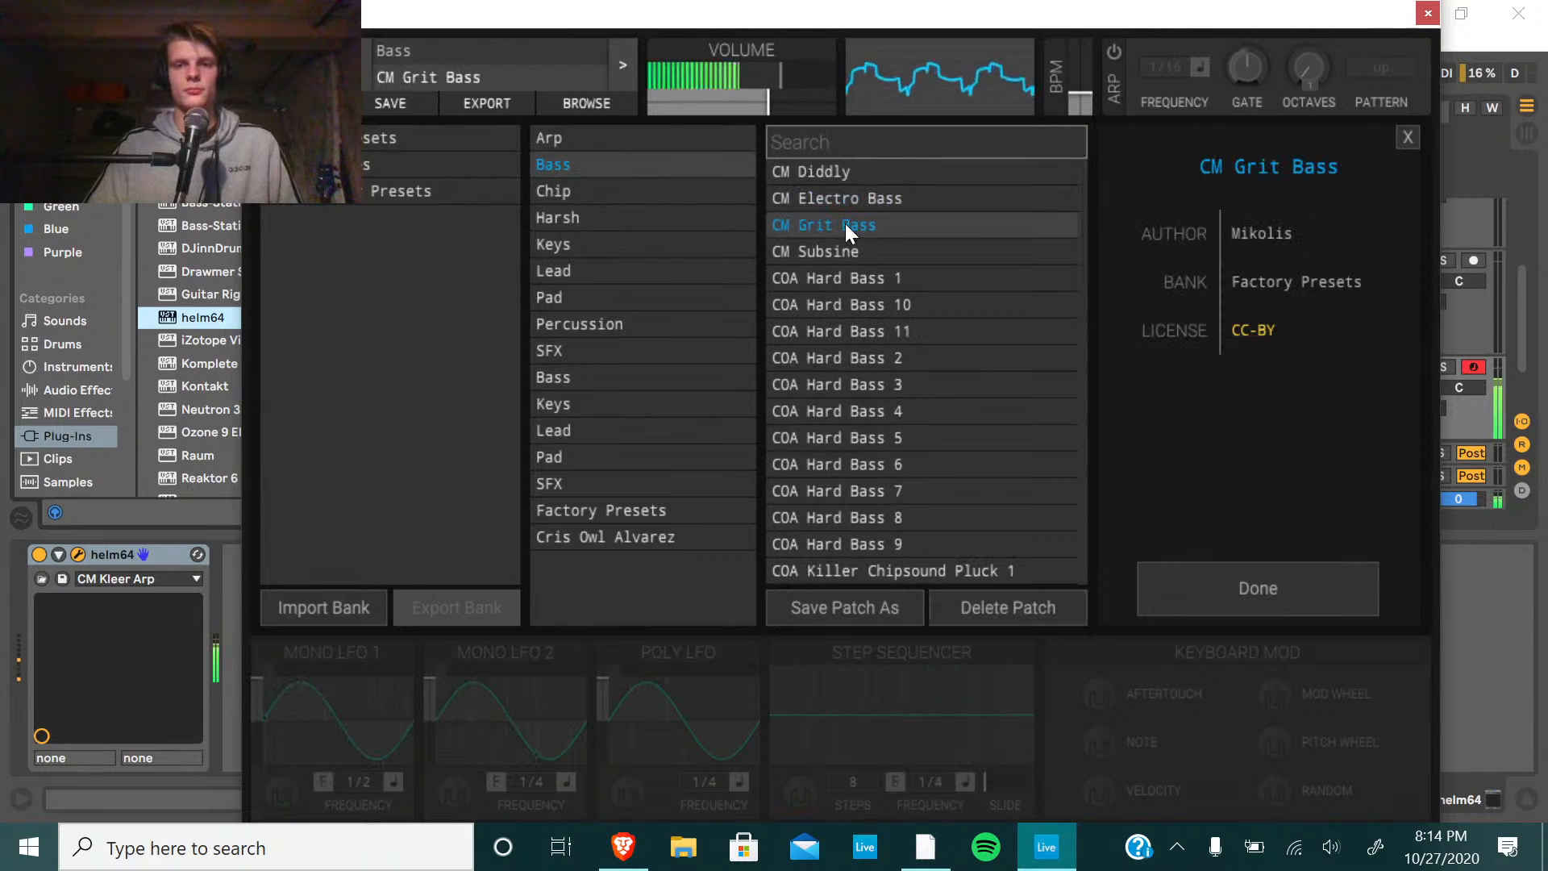
{"action": "left_click", "coordinate": [1250, 594]}
{"action": "left_click", "coordinate": [1421, 15]}
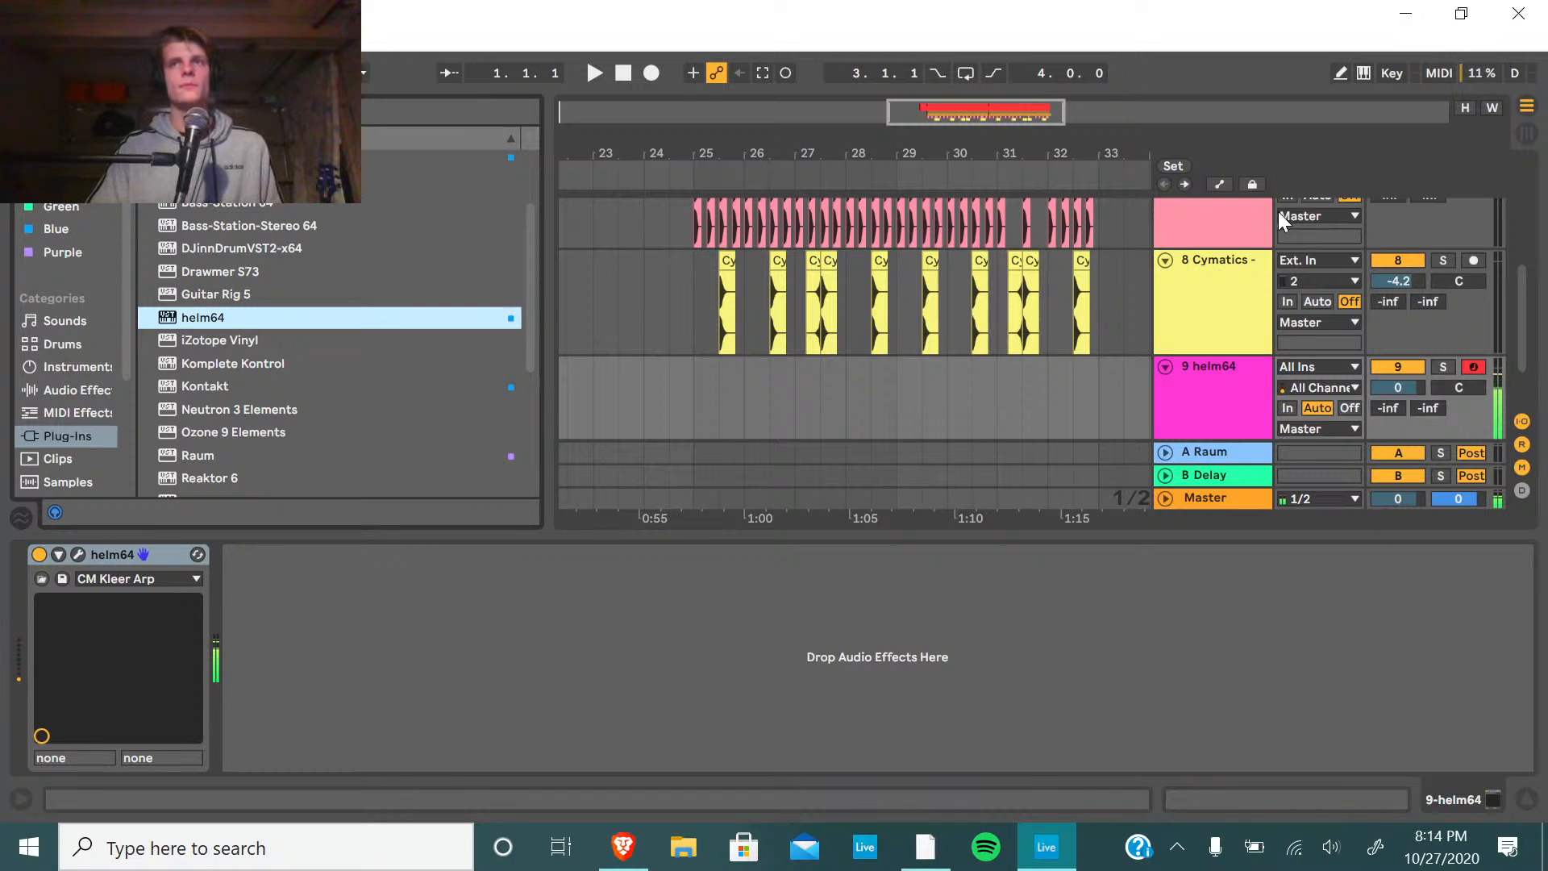
{"action": "left_click", "coordinate": [687, 400]}
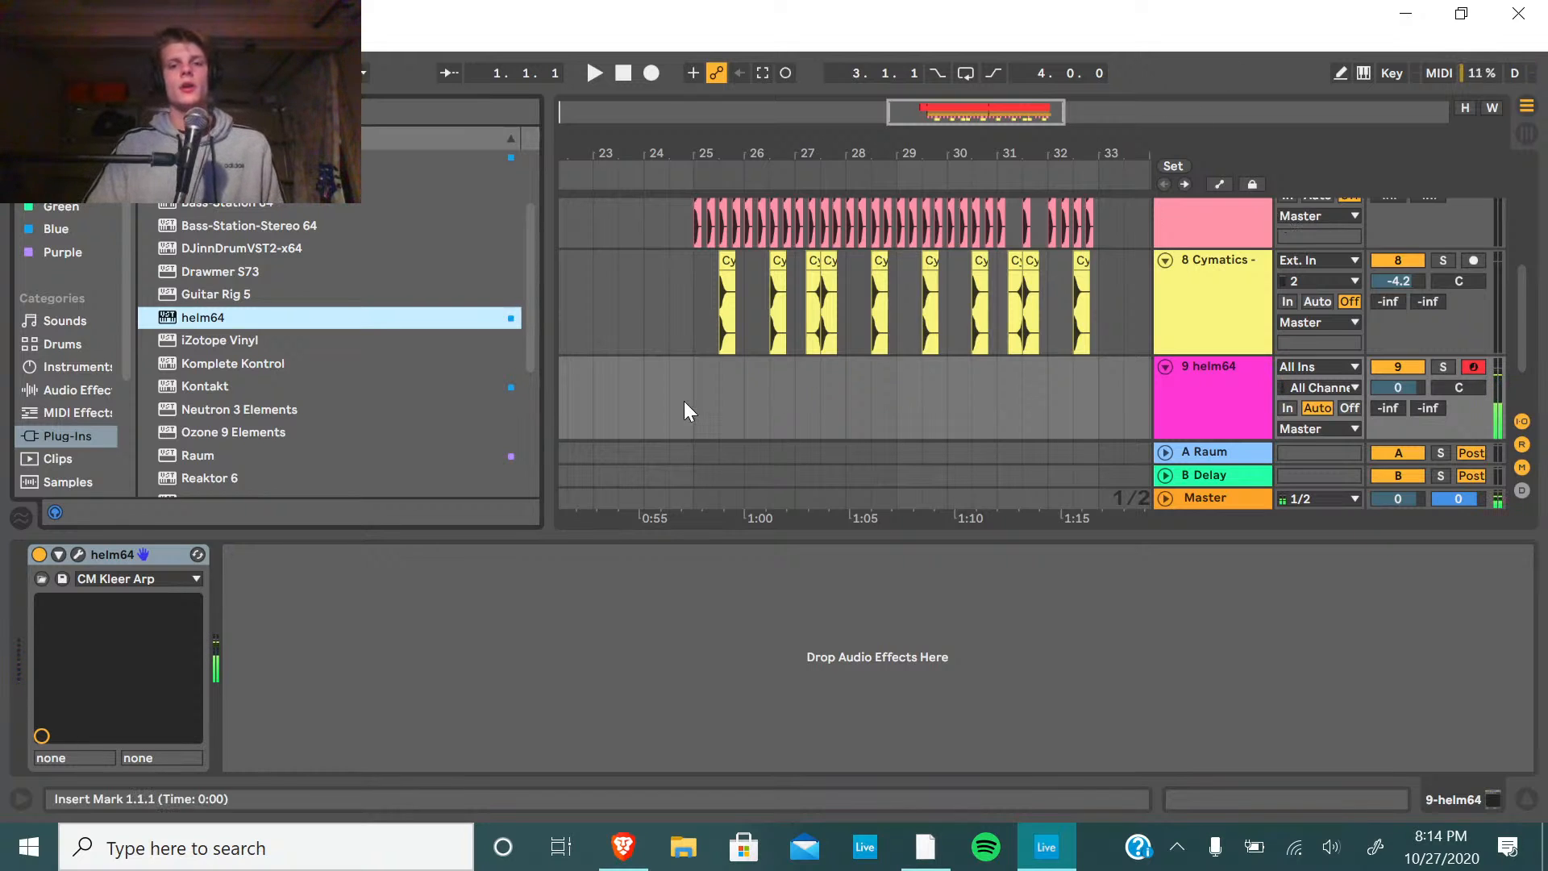
{"action": "key", "text": "ctrl+shift+m"}
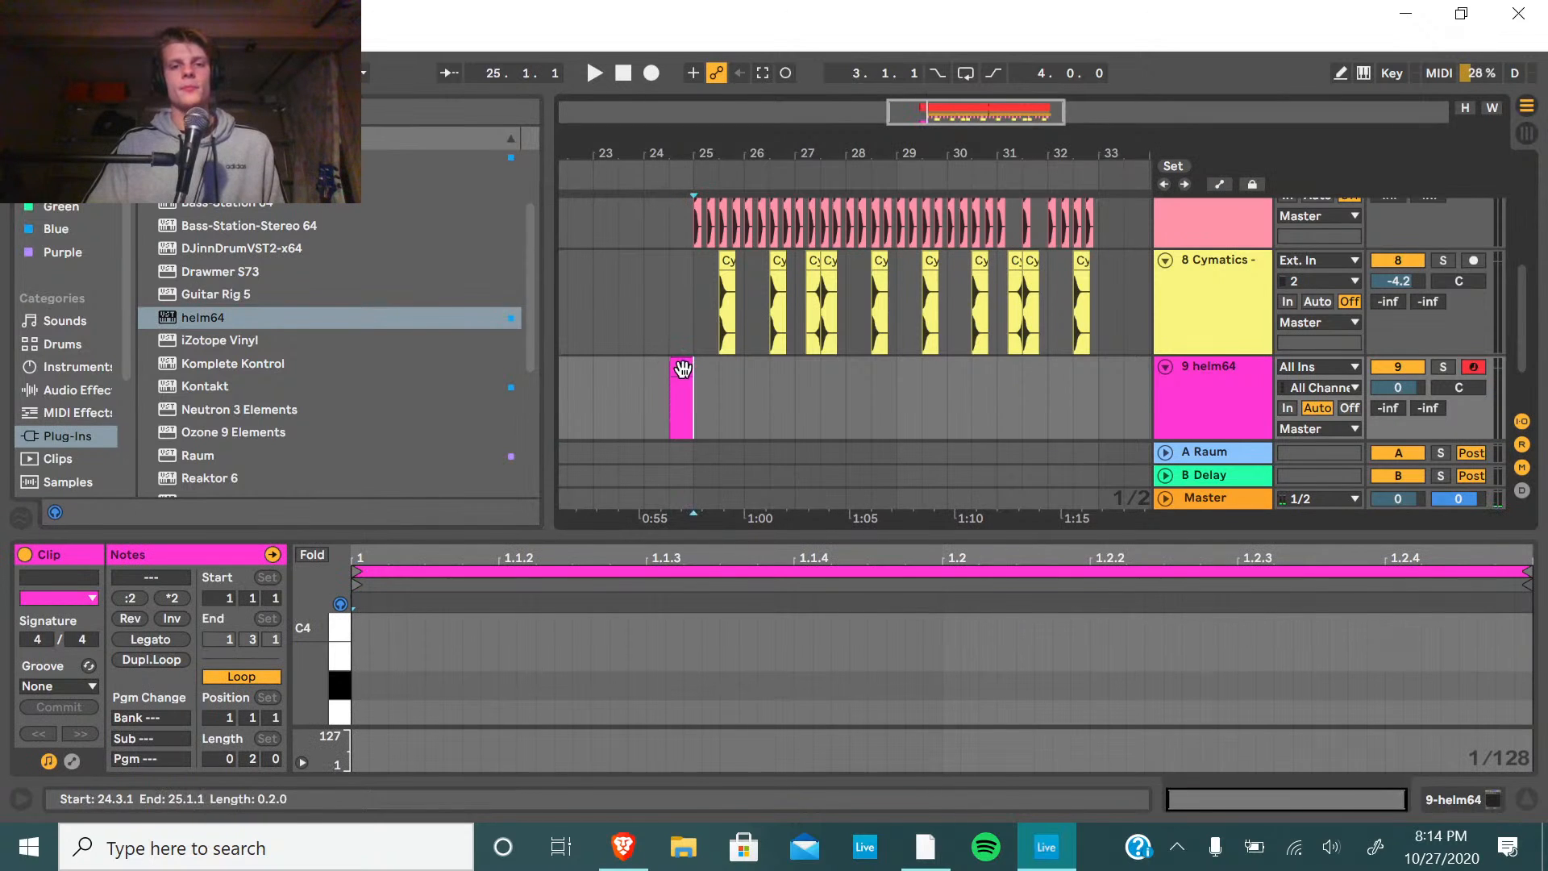
{"action": "right_click", "coordinate": [687, 376]}
{"action": "left_click", "coordinate": [756, 434]}
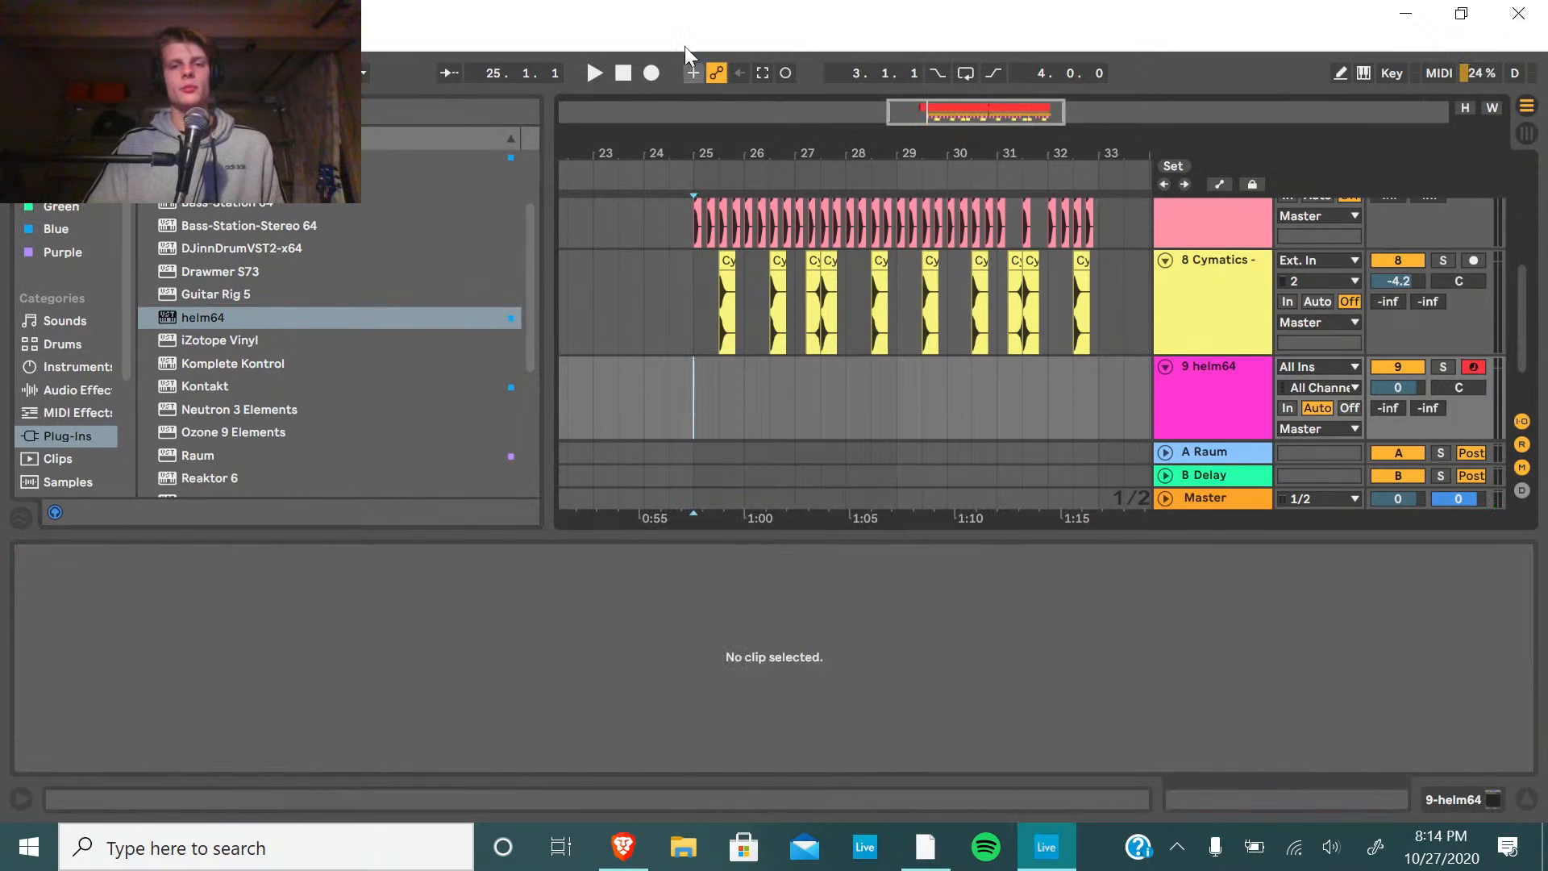
Record a trial bass take on the new helm64 track from bar 25 and delete the recorded clip.
{"action": "left_click", "coordinate": [649, 74]}
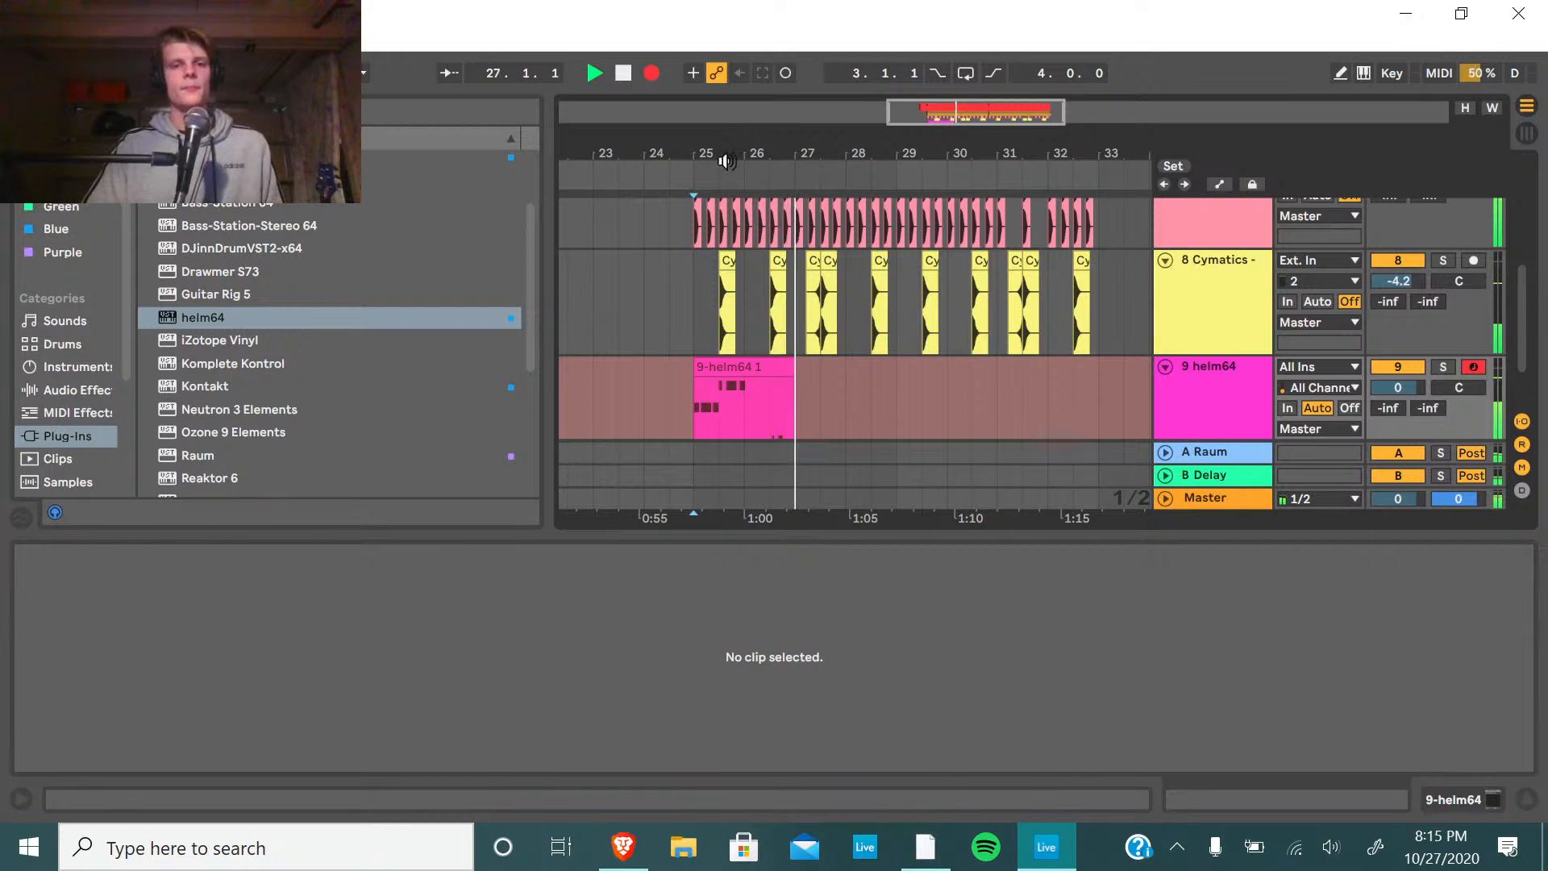
{"action": "left_click", "coordinate": [622, 77]}
{"action": "right_click", "coordinate": [743, 367]}
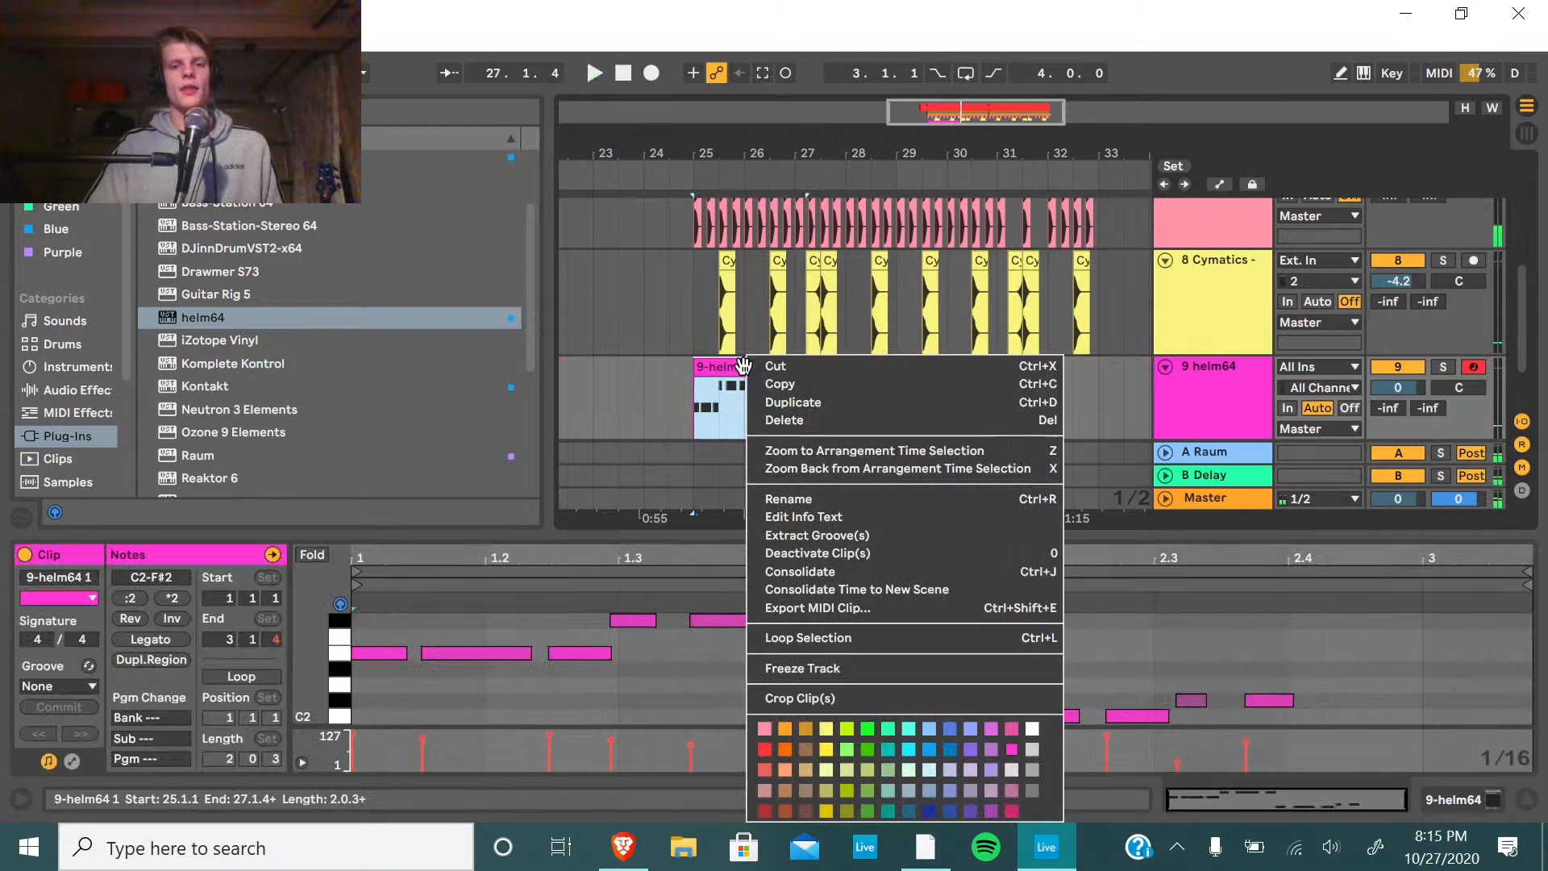
{"action": "left_click", "coordinate": [798, 420]}
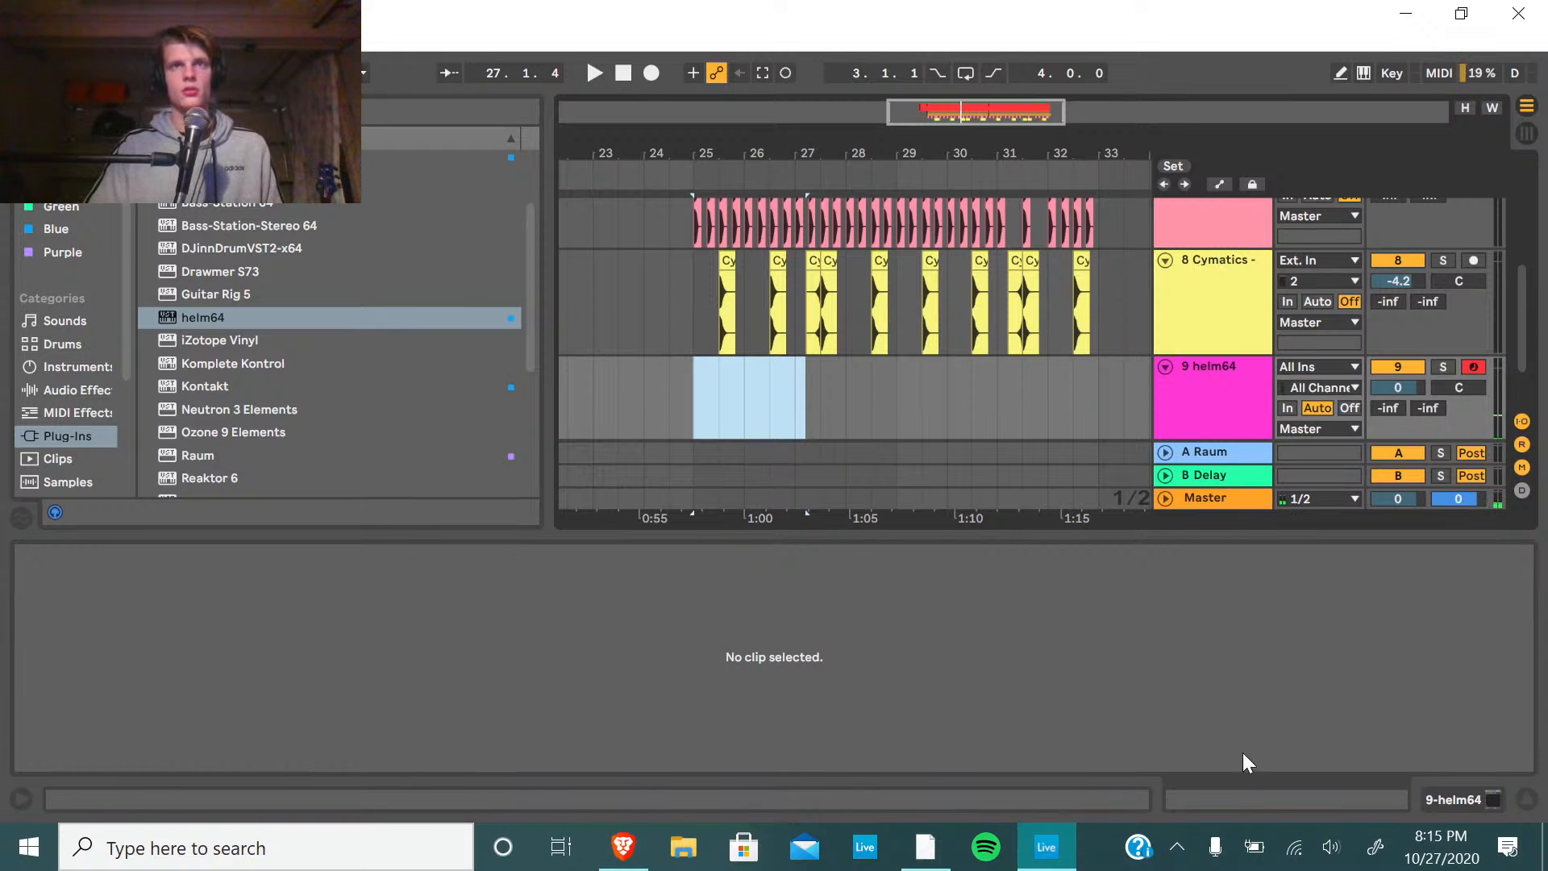
Copy the chord clip from the Instrument track and paste it onto the helm64 track at bar 25.
{"action": "double_click", "coordinate": [1169, 534]}
{"action": "scroll", "coordinate": [1013, 494], "scroll_direction": "up", "scroll_amount": 3}
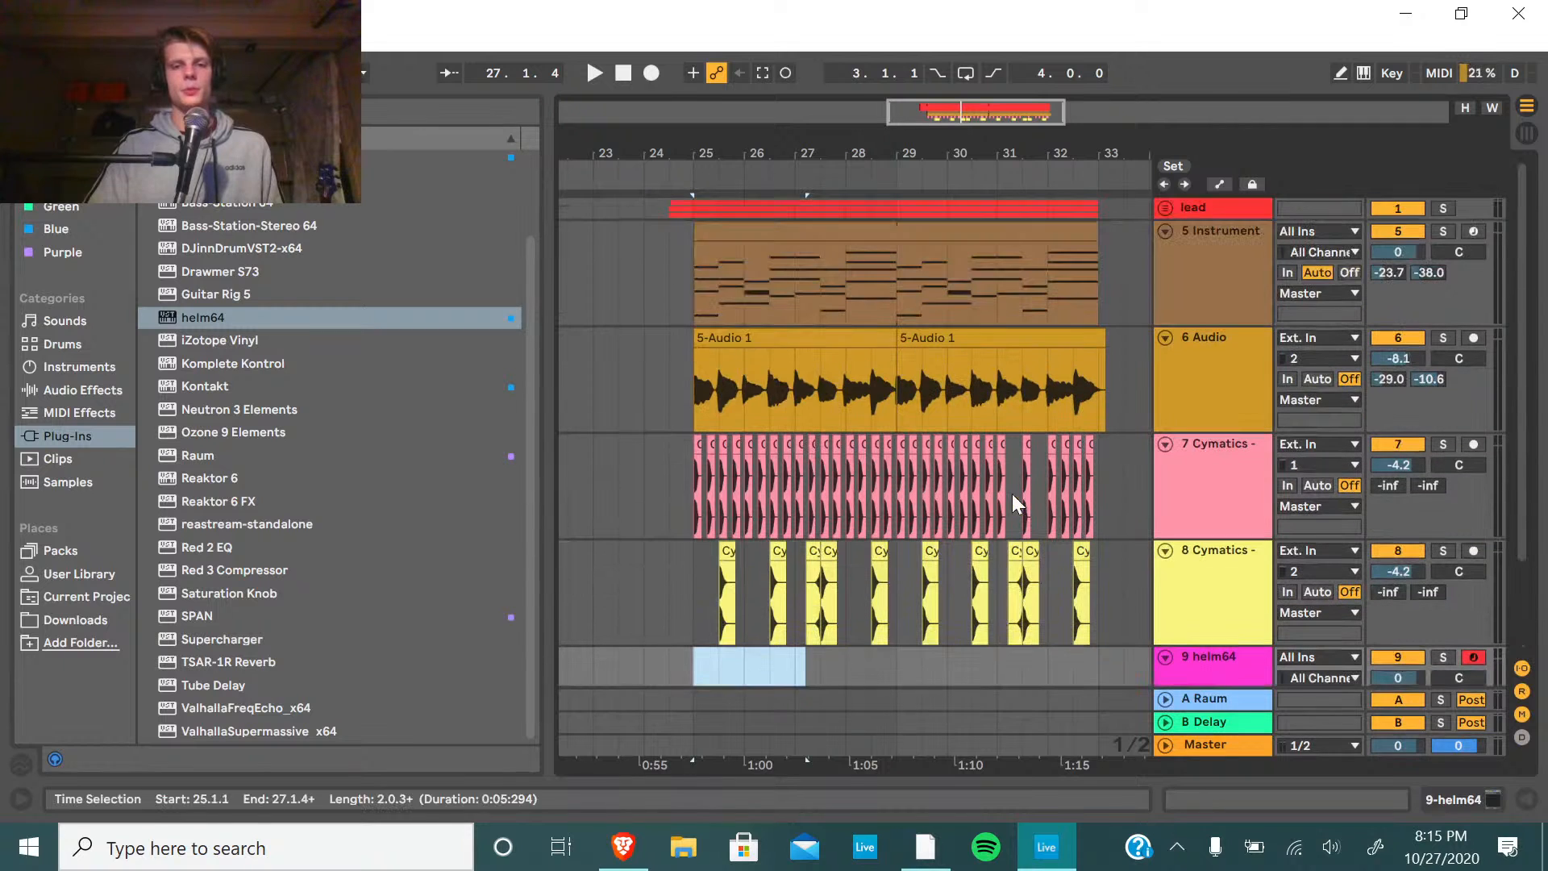
{"action": "right_click", "coordinate": [867, 232]}
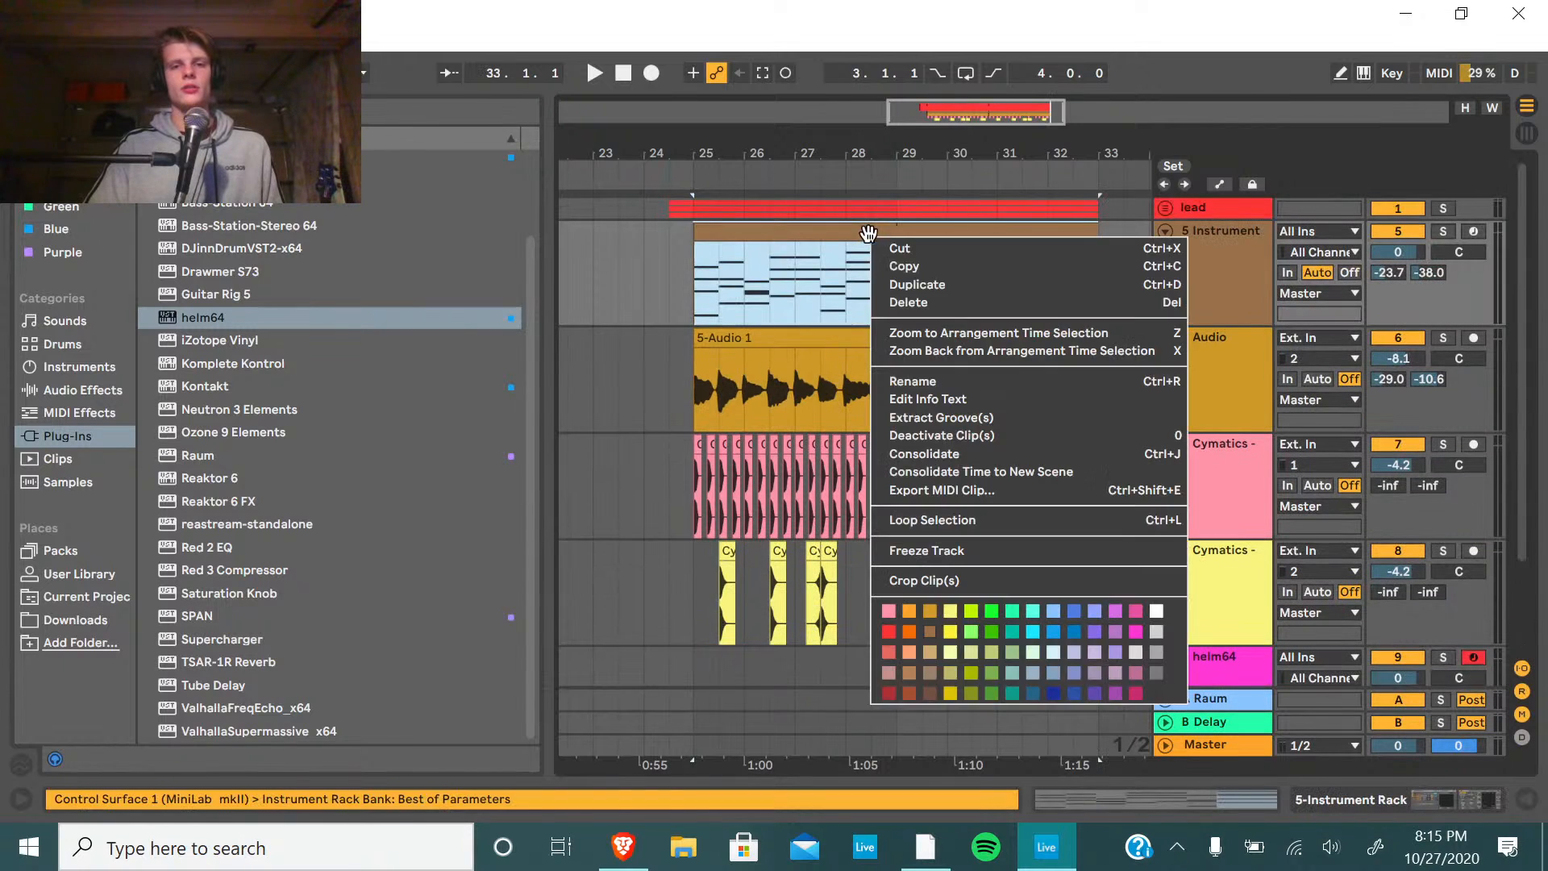
{"action": "left_click", "coordinate": [899, 266]}
{"action": "scroll", "coordinate": [726, 552], "scroll_direction": "down", "scroll_amount": 3}
{"action": "right_click", "coordinate": [697, 560]}
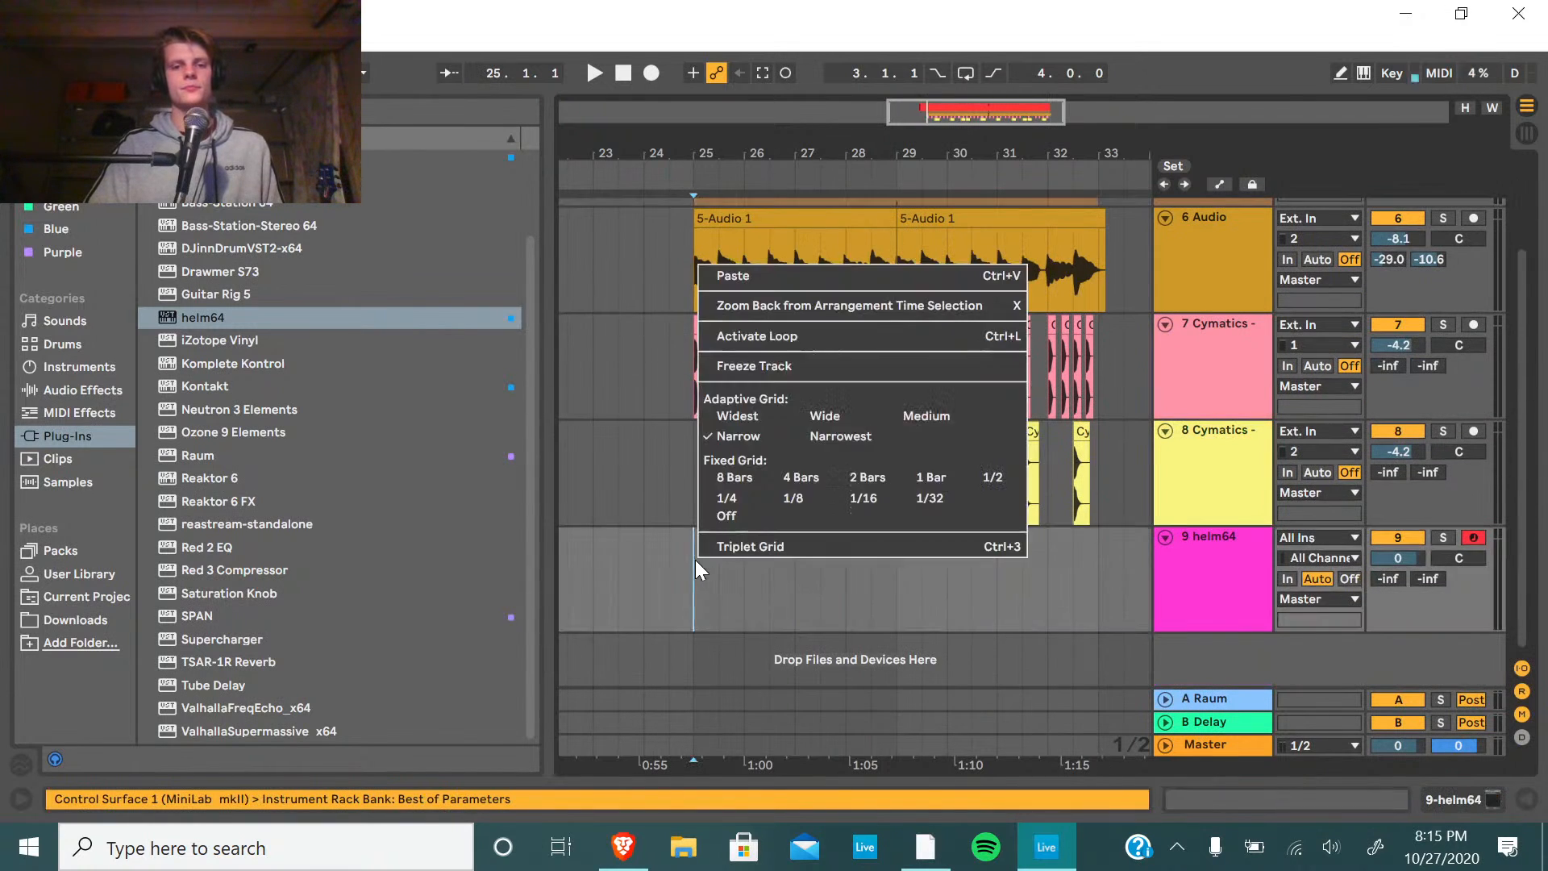
{"action": "left_click", "coordinate": [730, 278]}
Open the pasted helm64 clip and delete the upper chord notes, keeping only the lowest notes as a bass line.
{"action": "double_click", "coordinate": [716, 531]}
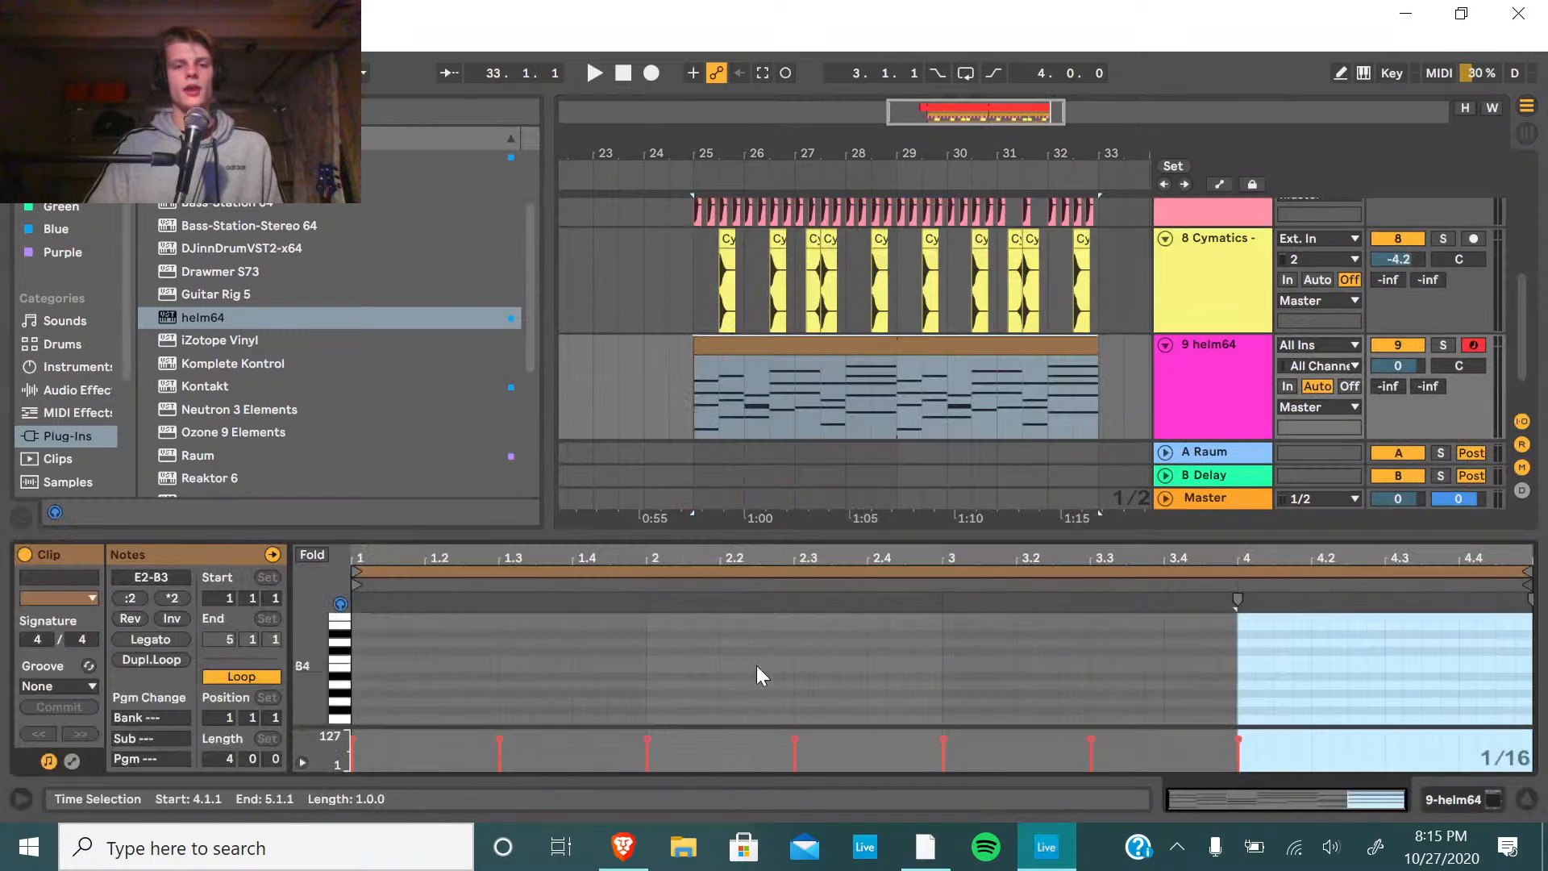
{"action": "left_click_drag", "start_coordinate": [723, 534], "coordinate": [723, 174]}
{"action": "left_click_drag", "start_coordinate": [436, 392], "coordinate": [1425, 548]}
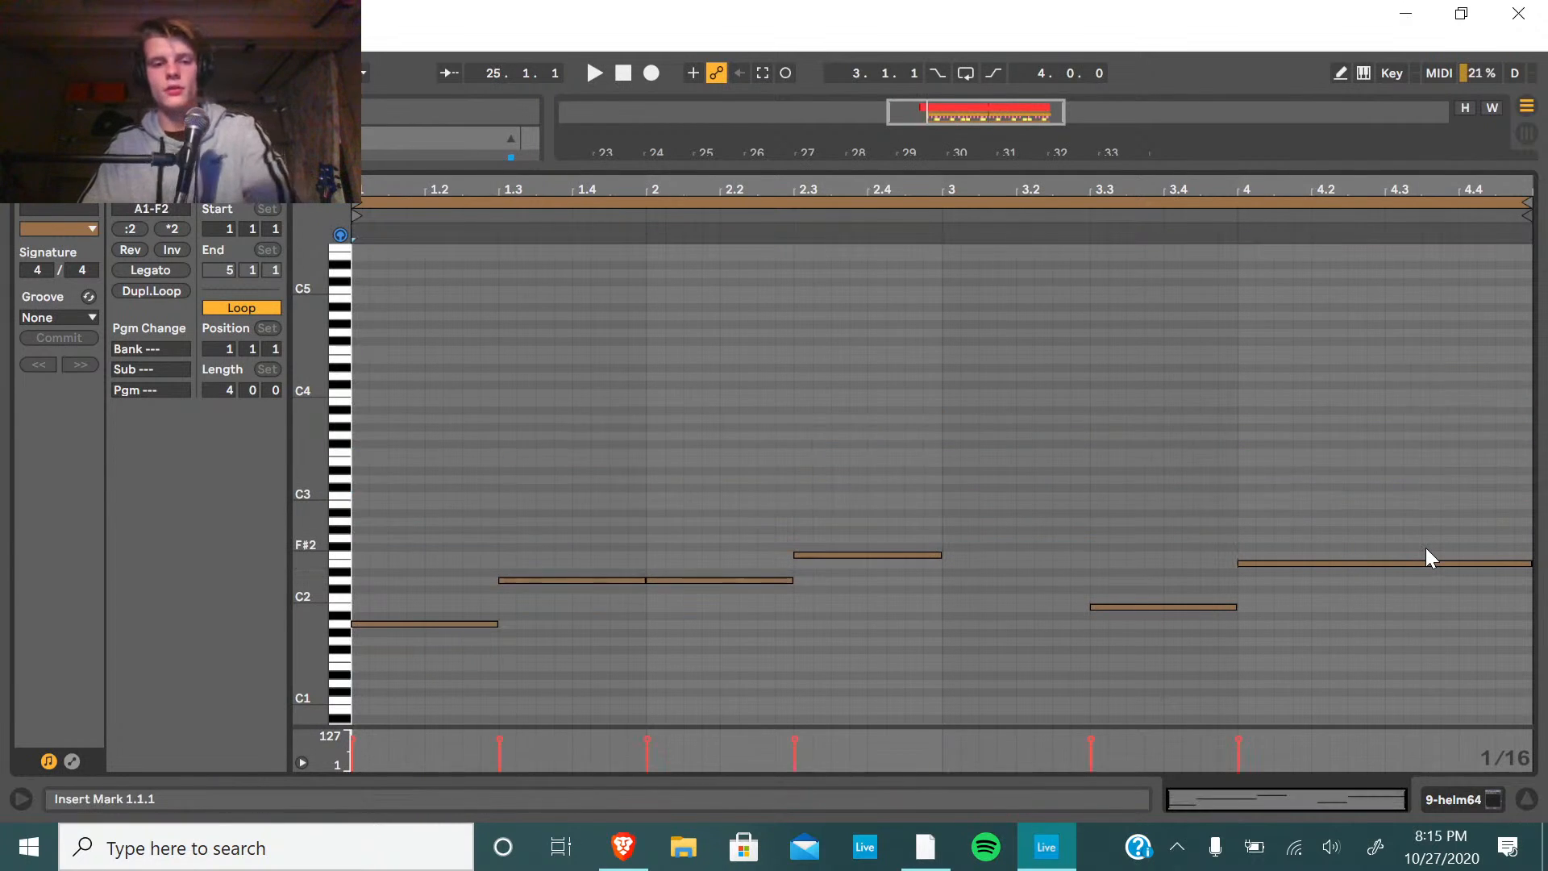
{"action": "key", "text": "Delete"}
Audition the remaining bass notes one by one, lower the note at 2.1.1 to C2 and play the result.
{"action": "left_click", "coordinate": [476, 624]}
{"action": "left_click", "coordinate": [581, 580]}
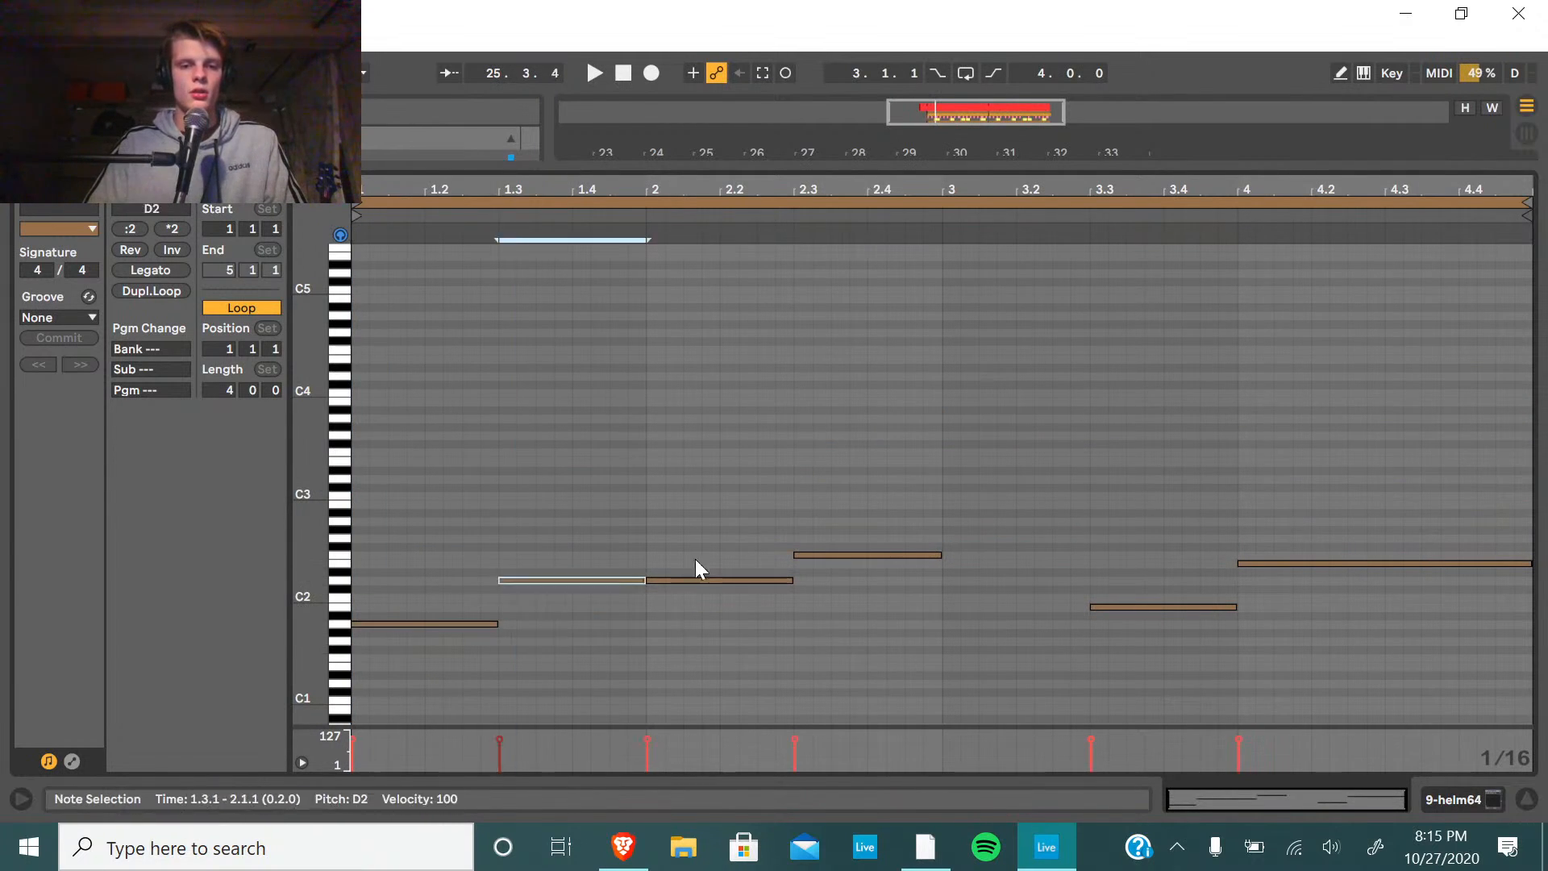
{"action": "left_click", "coordinate": [710, 580]}
{"action": "left_click", "coordinate": [832, 530]}
{"action": "left_click", "coordinate": [846, 554]}
{"action": "left_click", "coordinate": [1145, 606]}
{"action": "left_click", "coordinate": [1309, 563]}
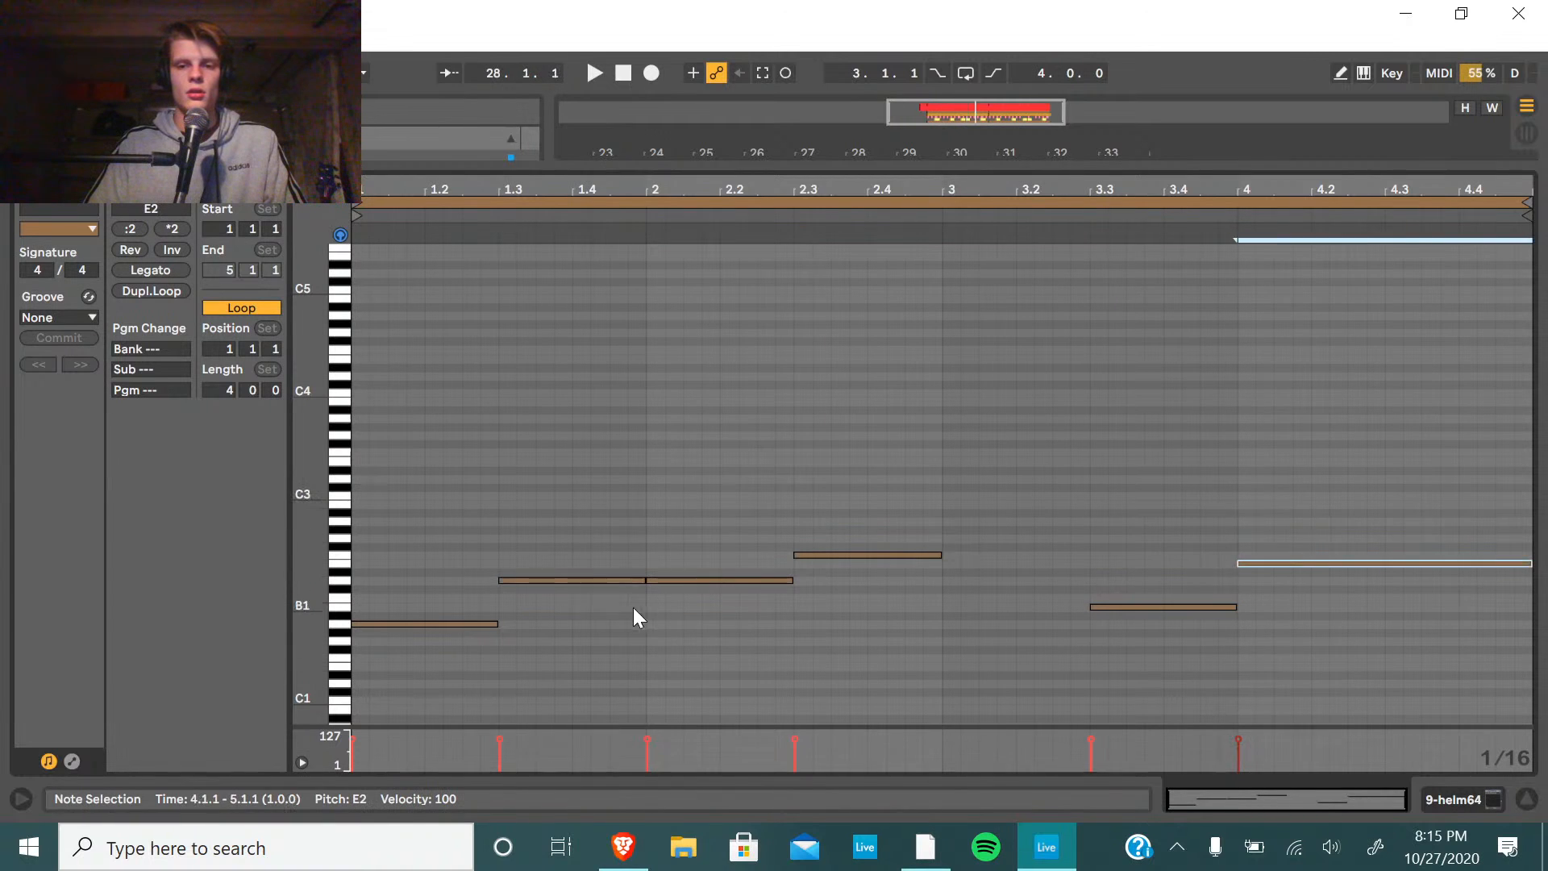
{"action": "left_click", "coordinate": [680, 580]}
{"action": "key", "text": "Down"}
{"action": "key", "text": "Down"}
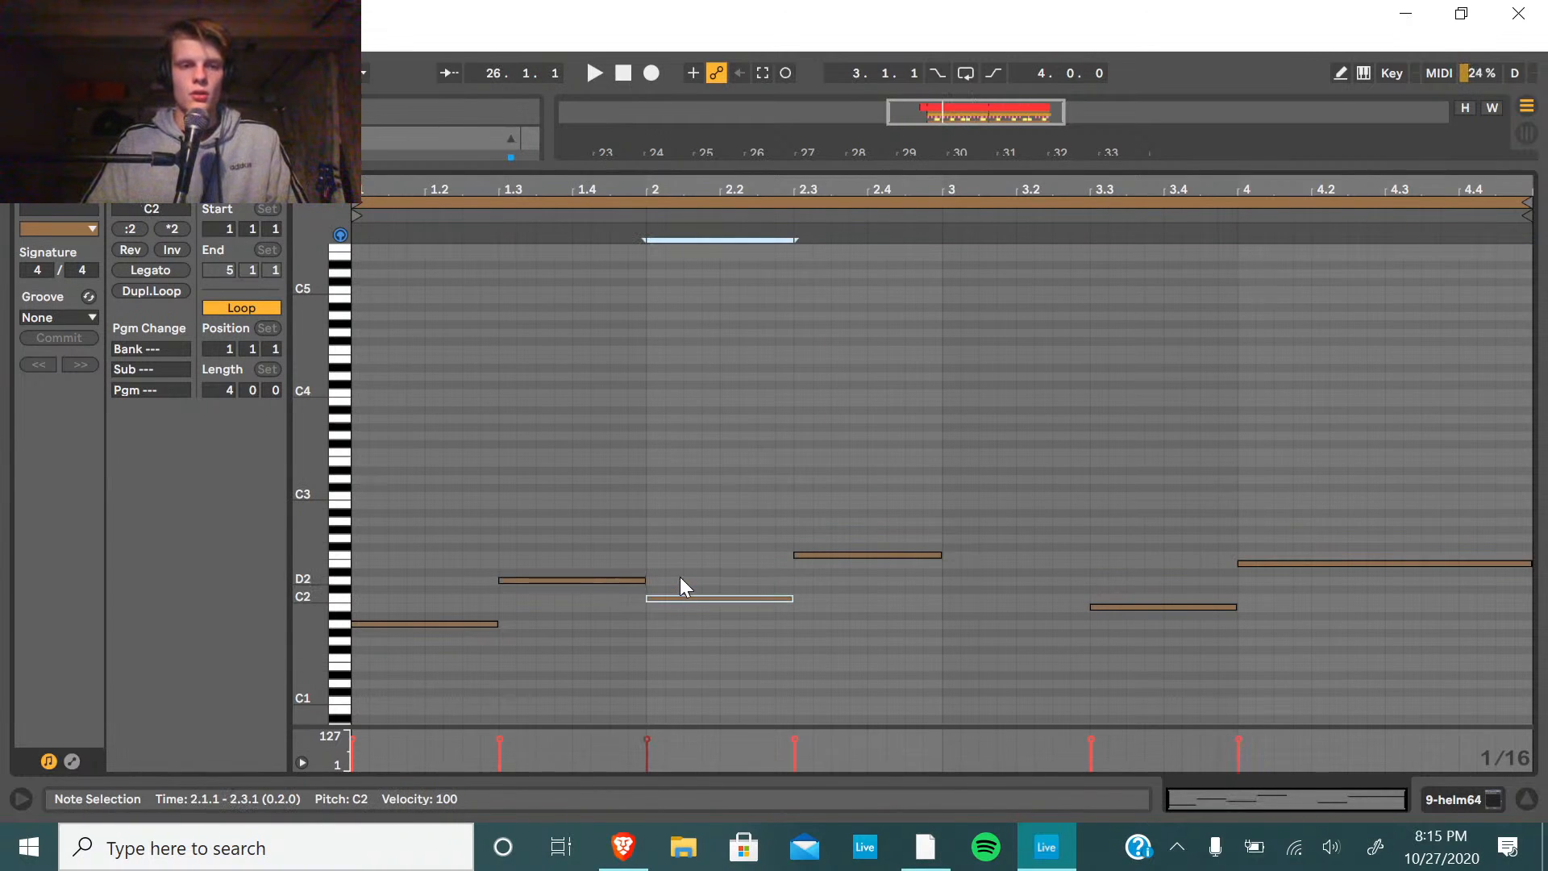
{"action": "key", "text": "space"}
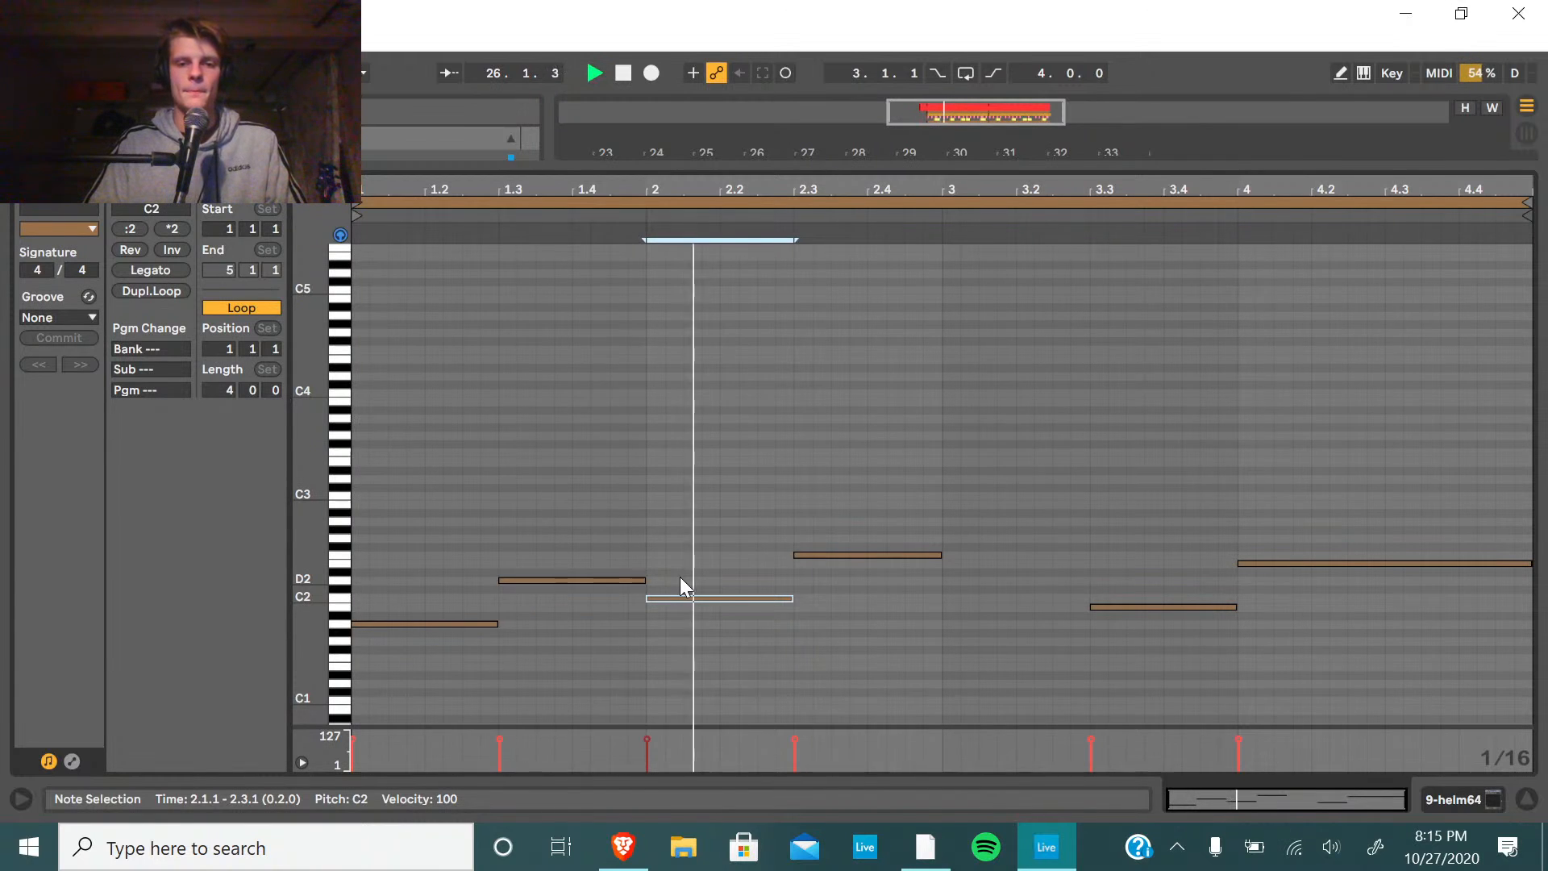
{"action": "key", "text": "space"}
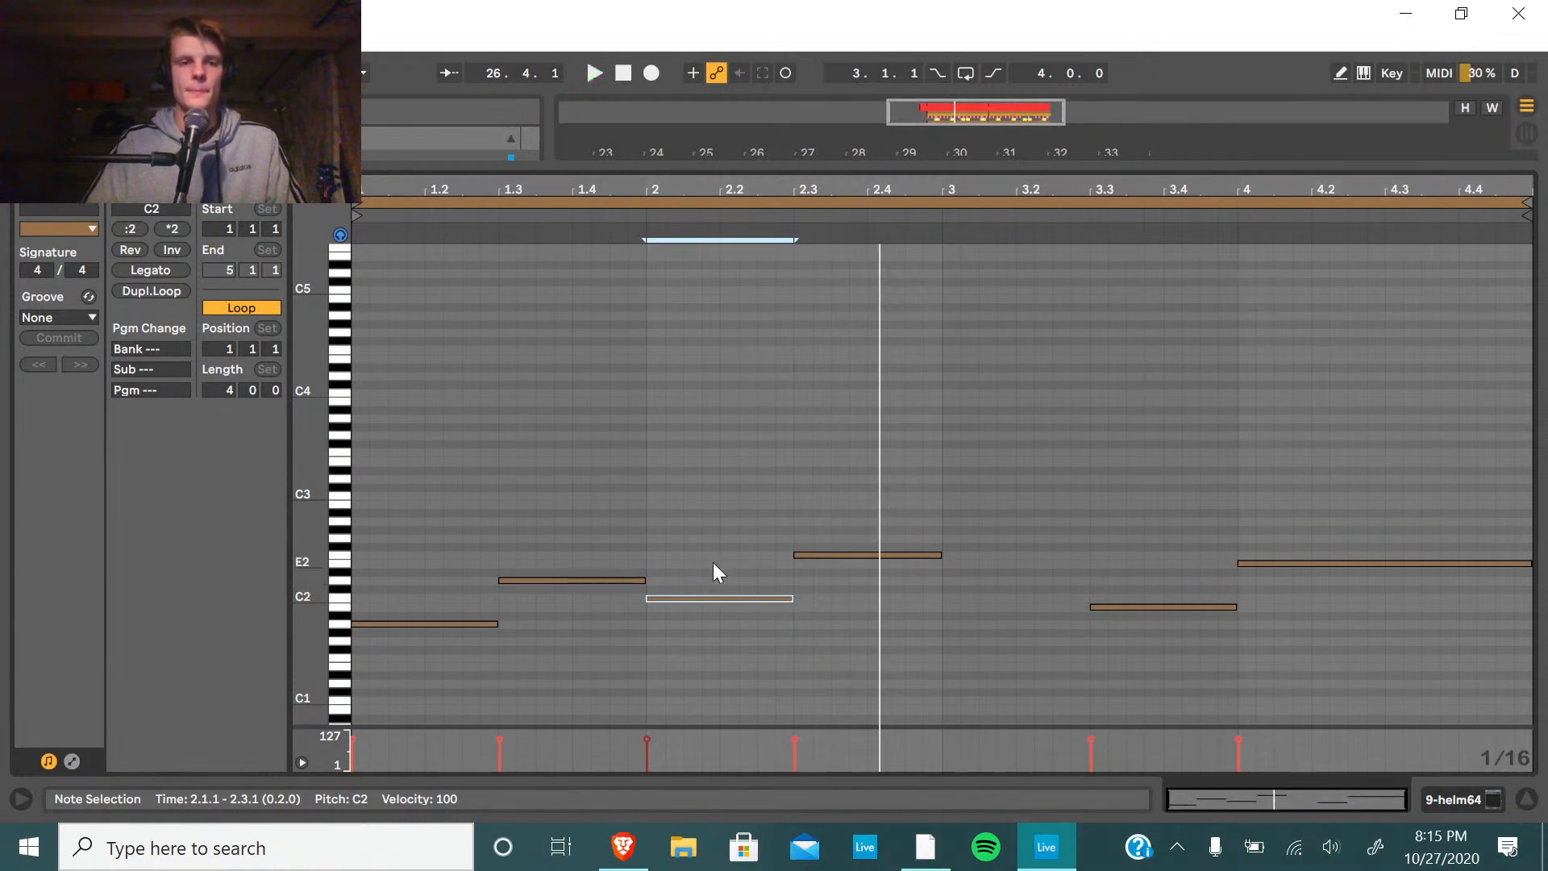
Lower the note at 2.3.1 to E2 and the note at 2.1.1 to B1, checking them by playback.
{"action": "left_click", "coordinate": [815, 555]}
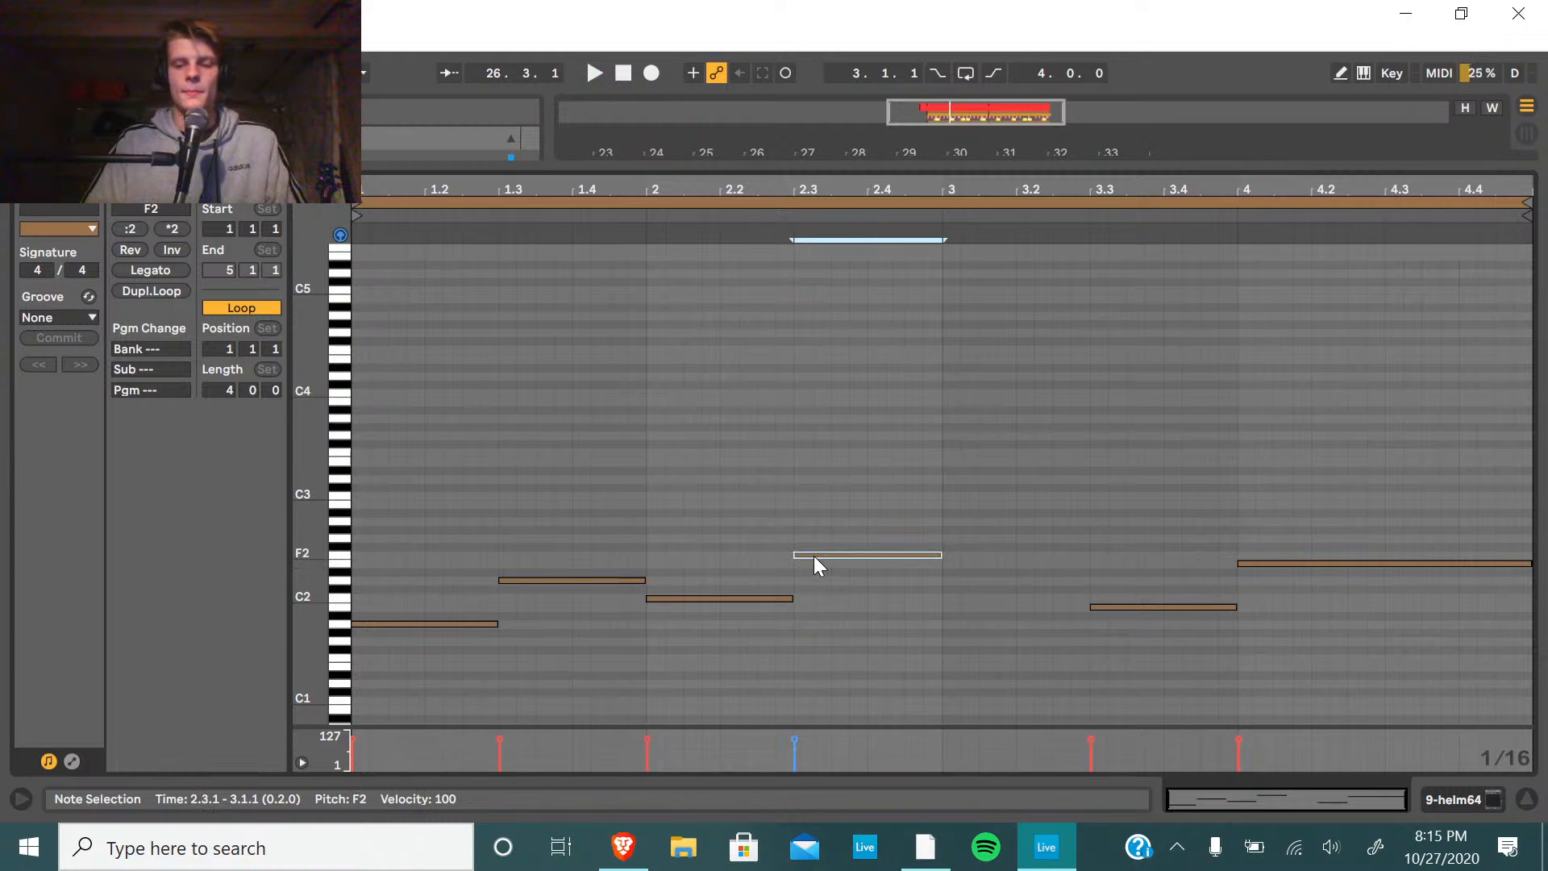
{"action": "key", "text": "Down"}
{"action": "key", "text": "space"}
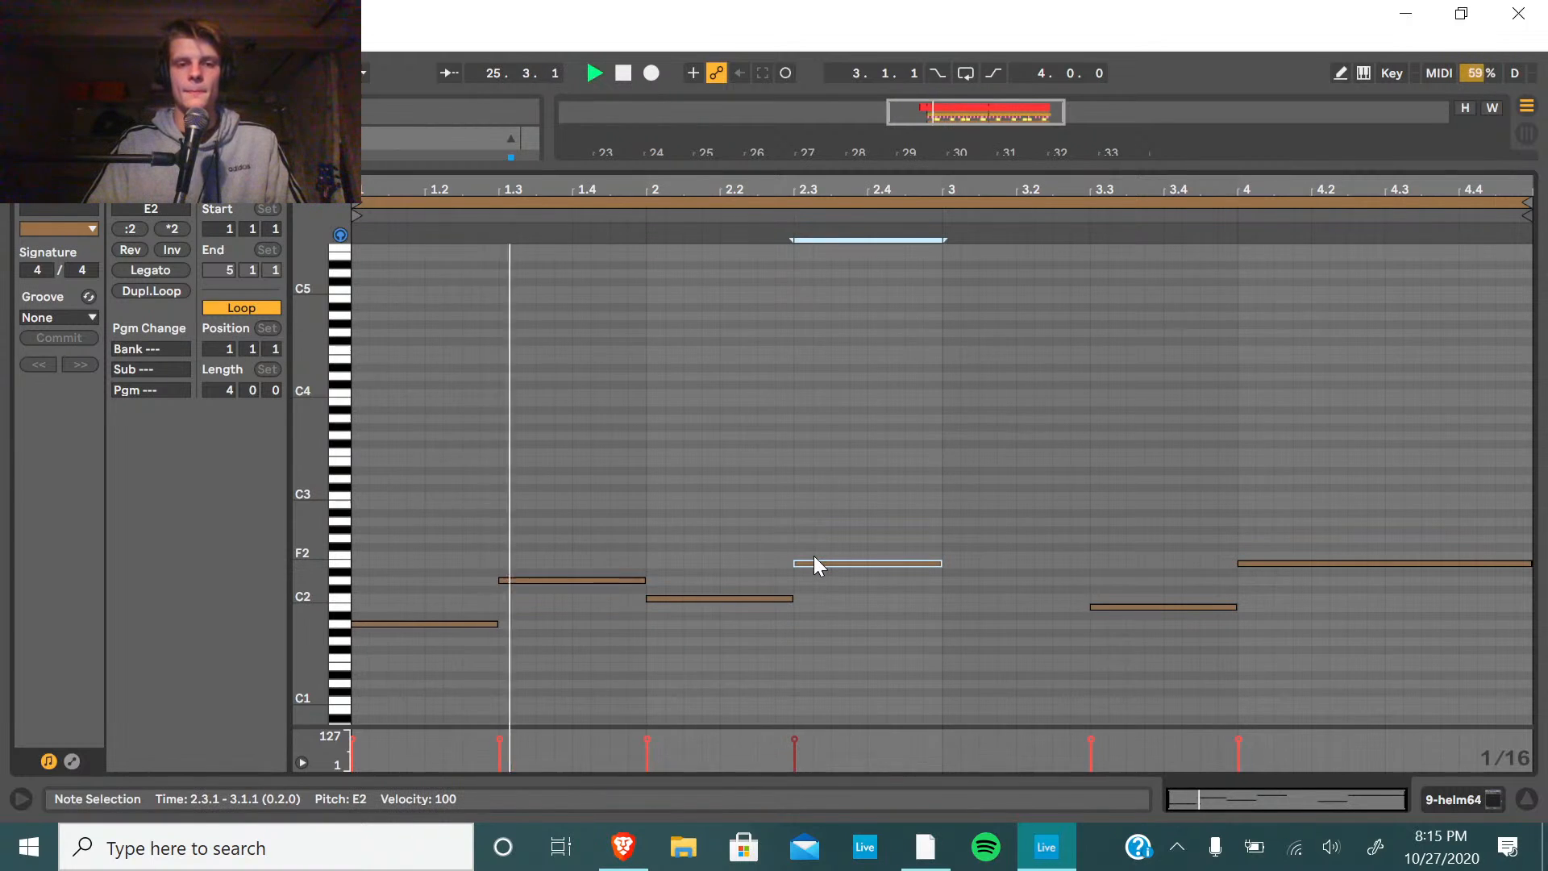
{"action": "left_click", "coordinate": [732, 599]}
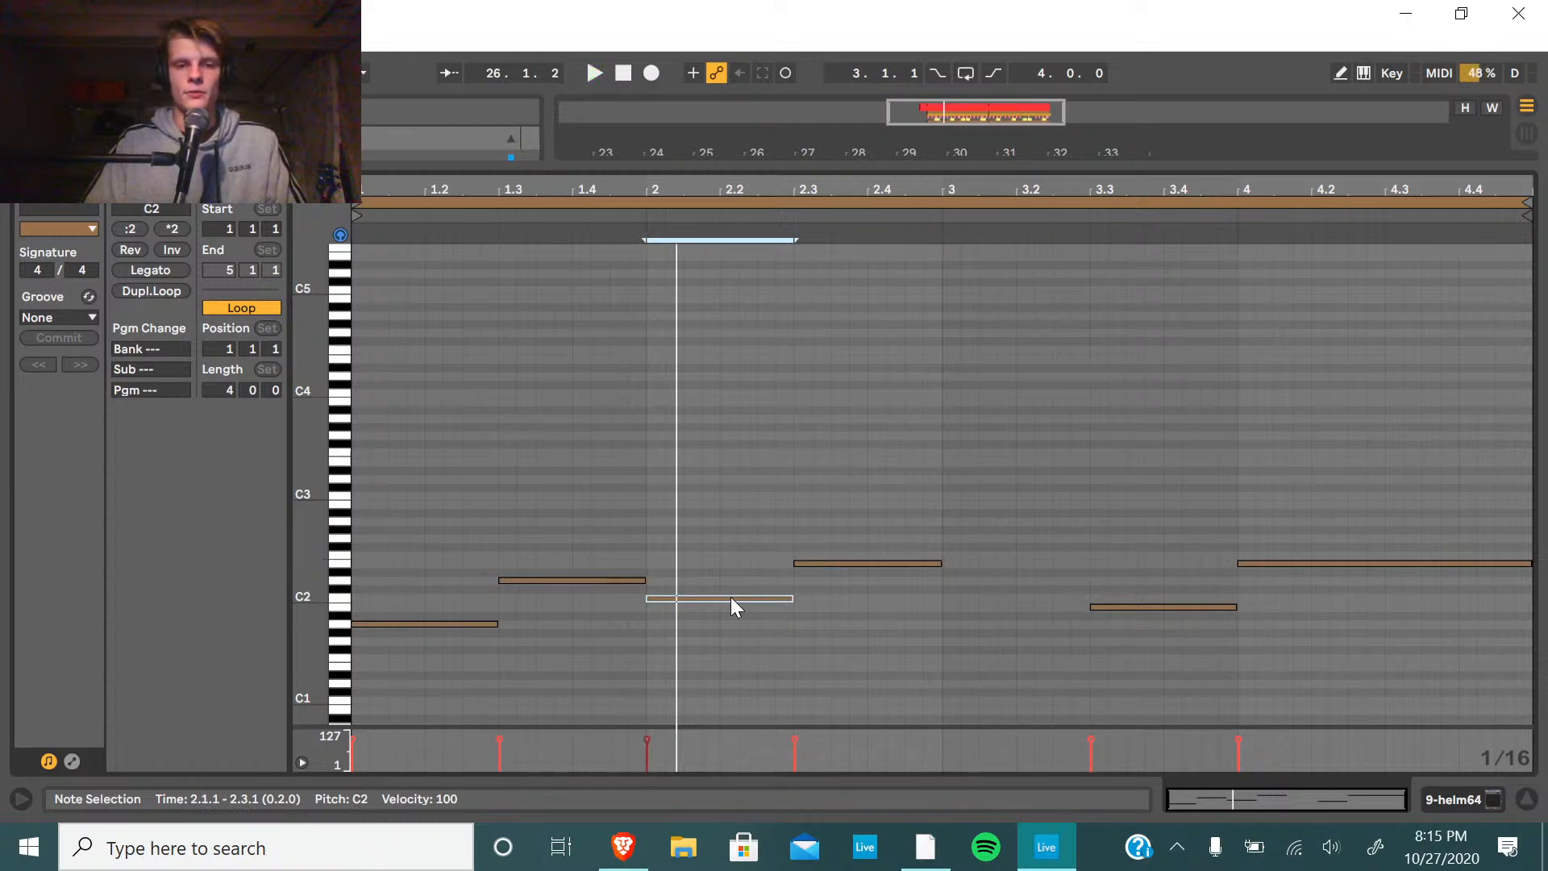
{"action": "key", "text": "space"}
{"action": "key", "text": "space"}
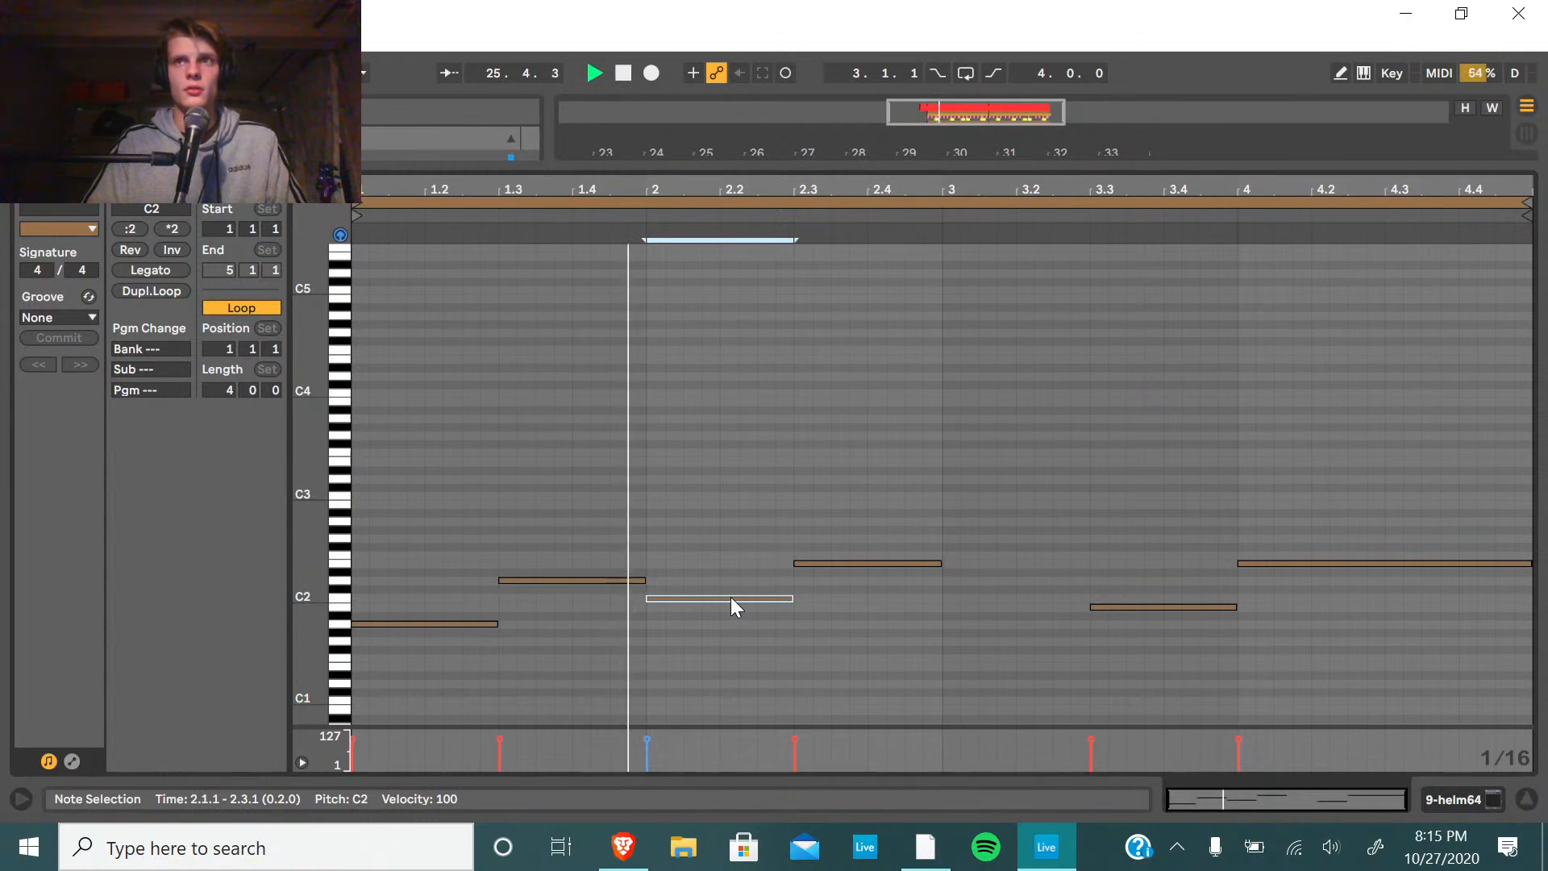
{"action": "key", "text": "Down"}
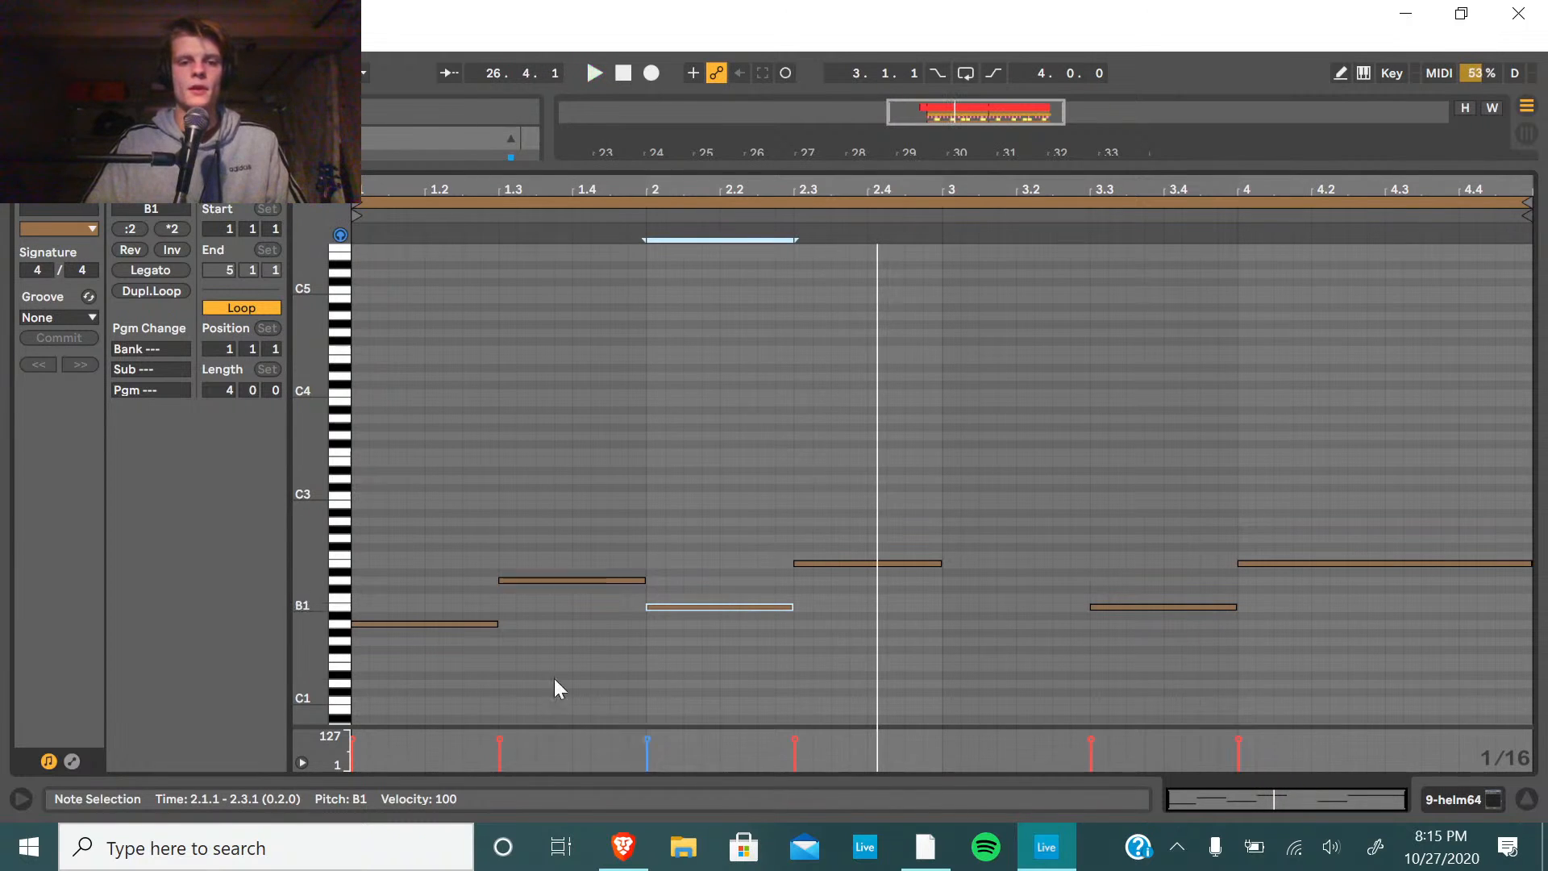
{"action": "key", "text": "space"}
Raise all the bass notes by one octave and play the clip back.
{"action": "left_click_drag", "start_coordinate": [430, 673], "coordinate": [857, 515]}
{"action": "key", "text": "shift+Up"}
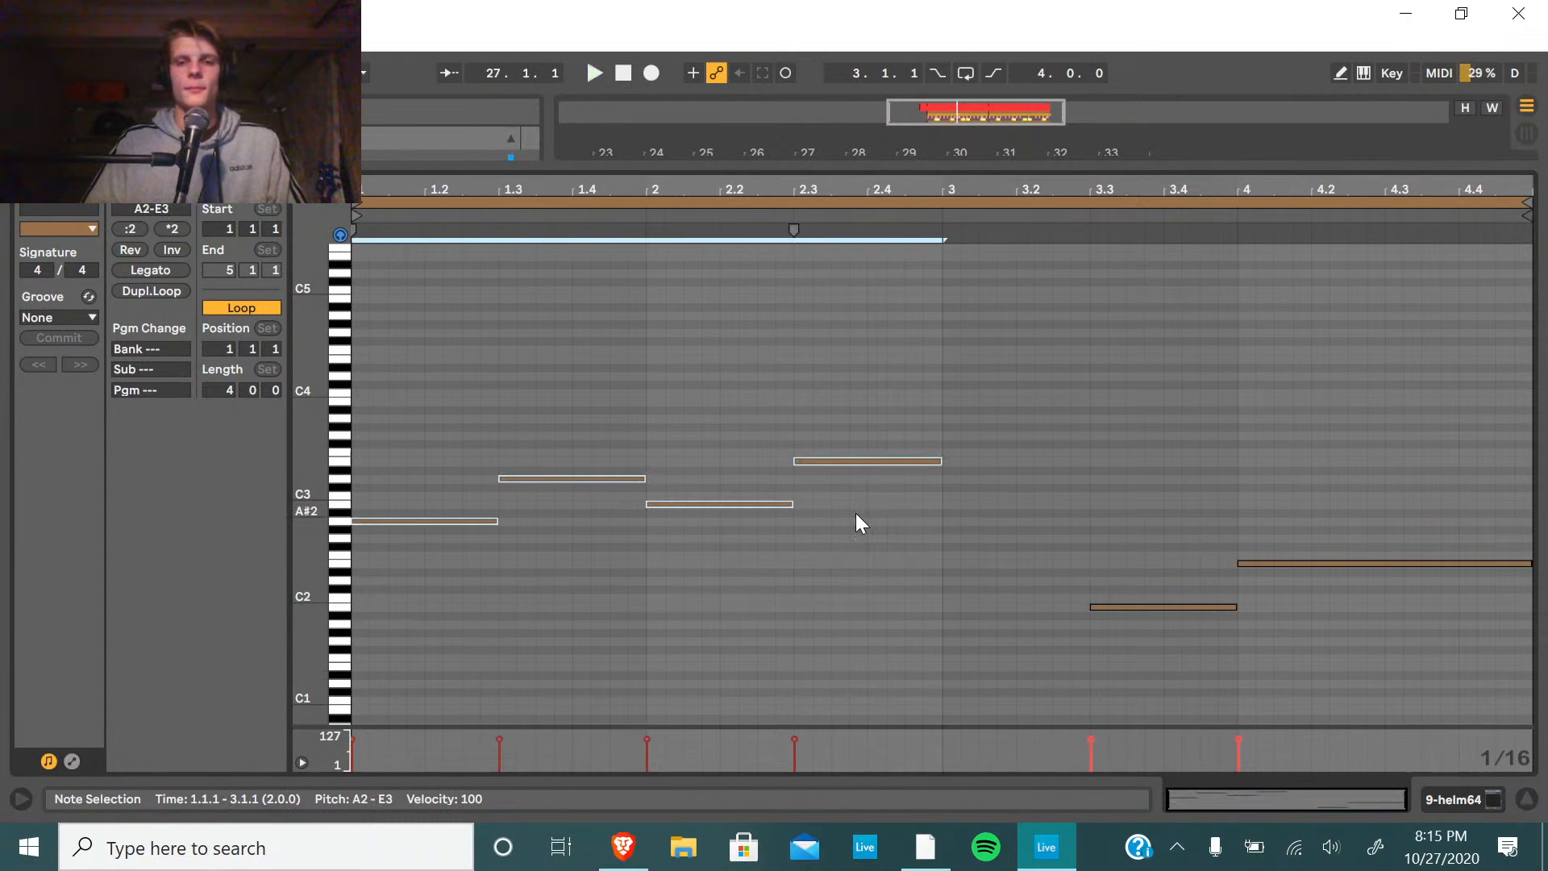
{"action": "left_click_drag", "start_coordinate": [1158, 634], "coordinate": [1380, 525]}
{"action": "key", "text": "space"}
{"action": "key", "text": "Up"}
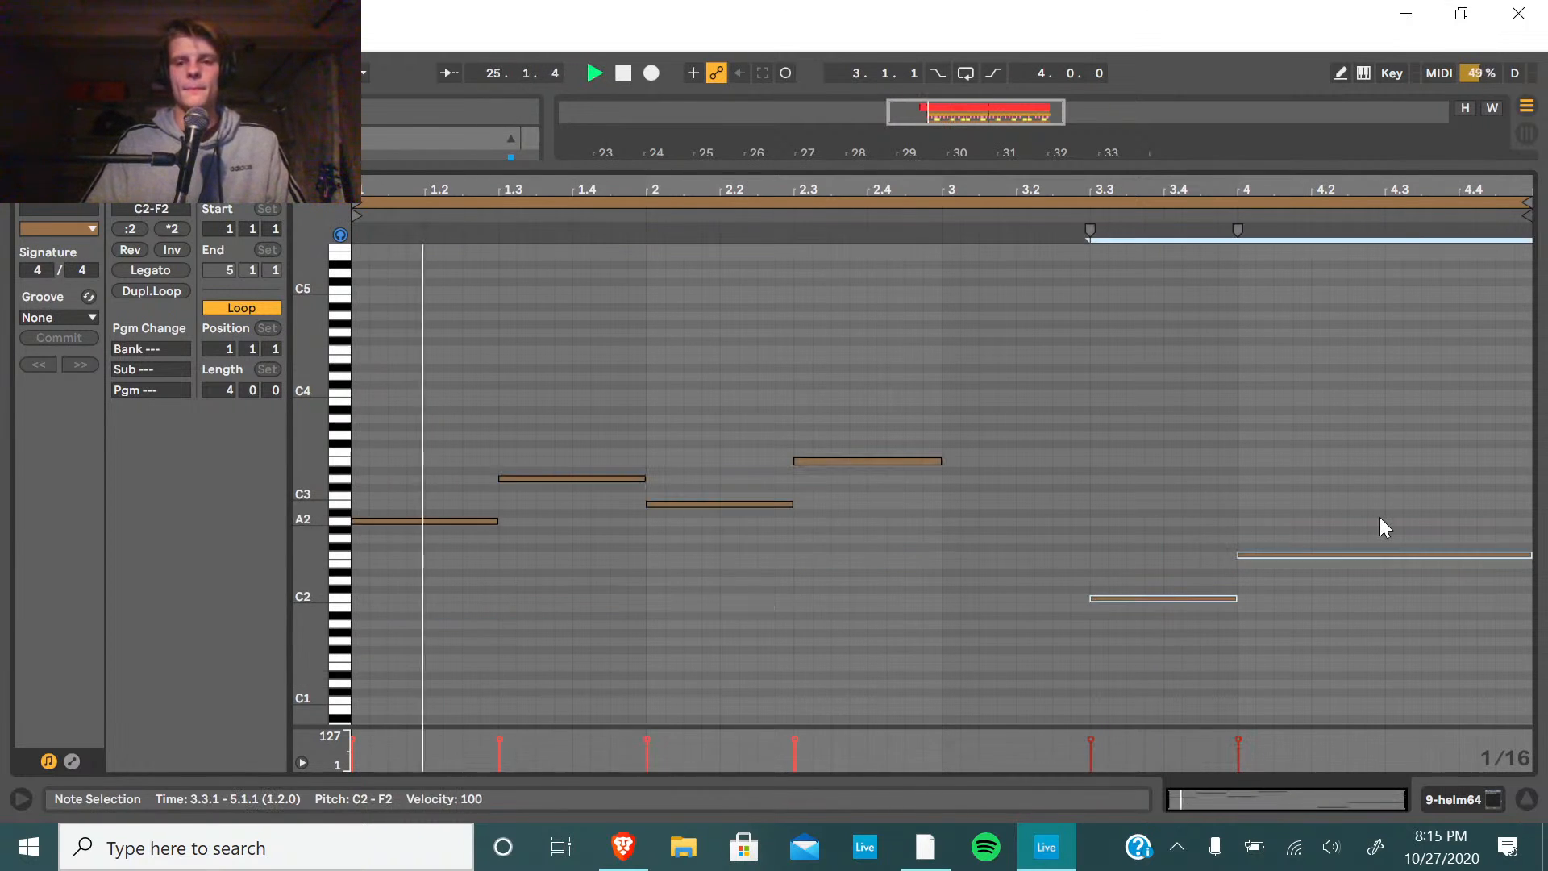
{"action": "left_click", "coordinate": [624, 75]}
{"action": "key", "text": "shift+Up"}
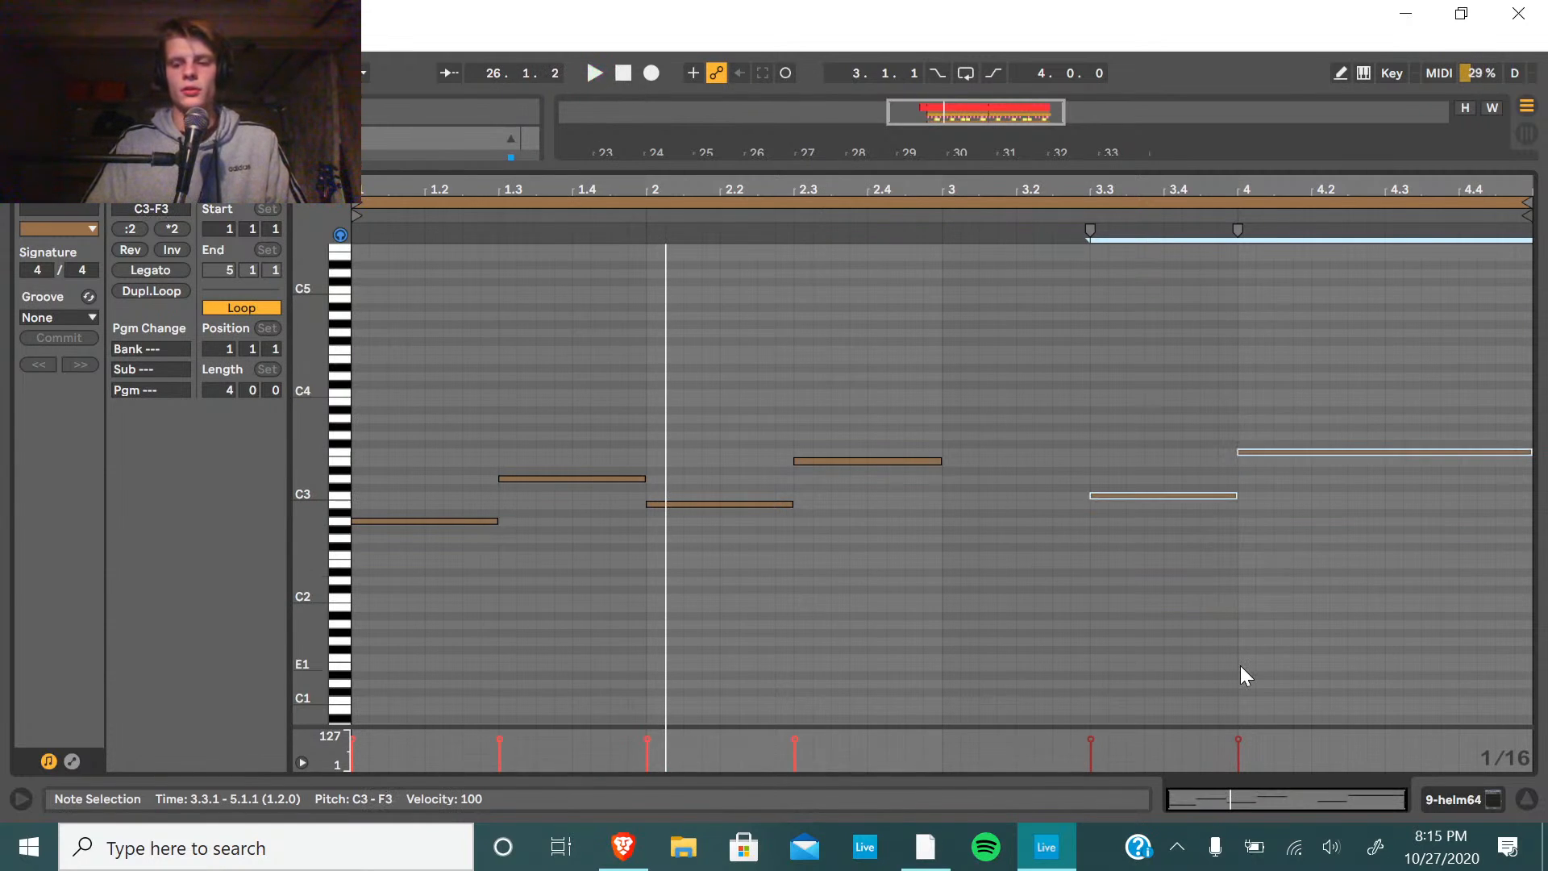
{"action": "key", "text": "Down"}
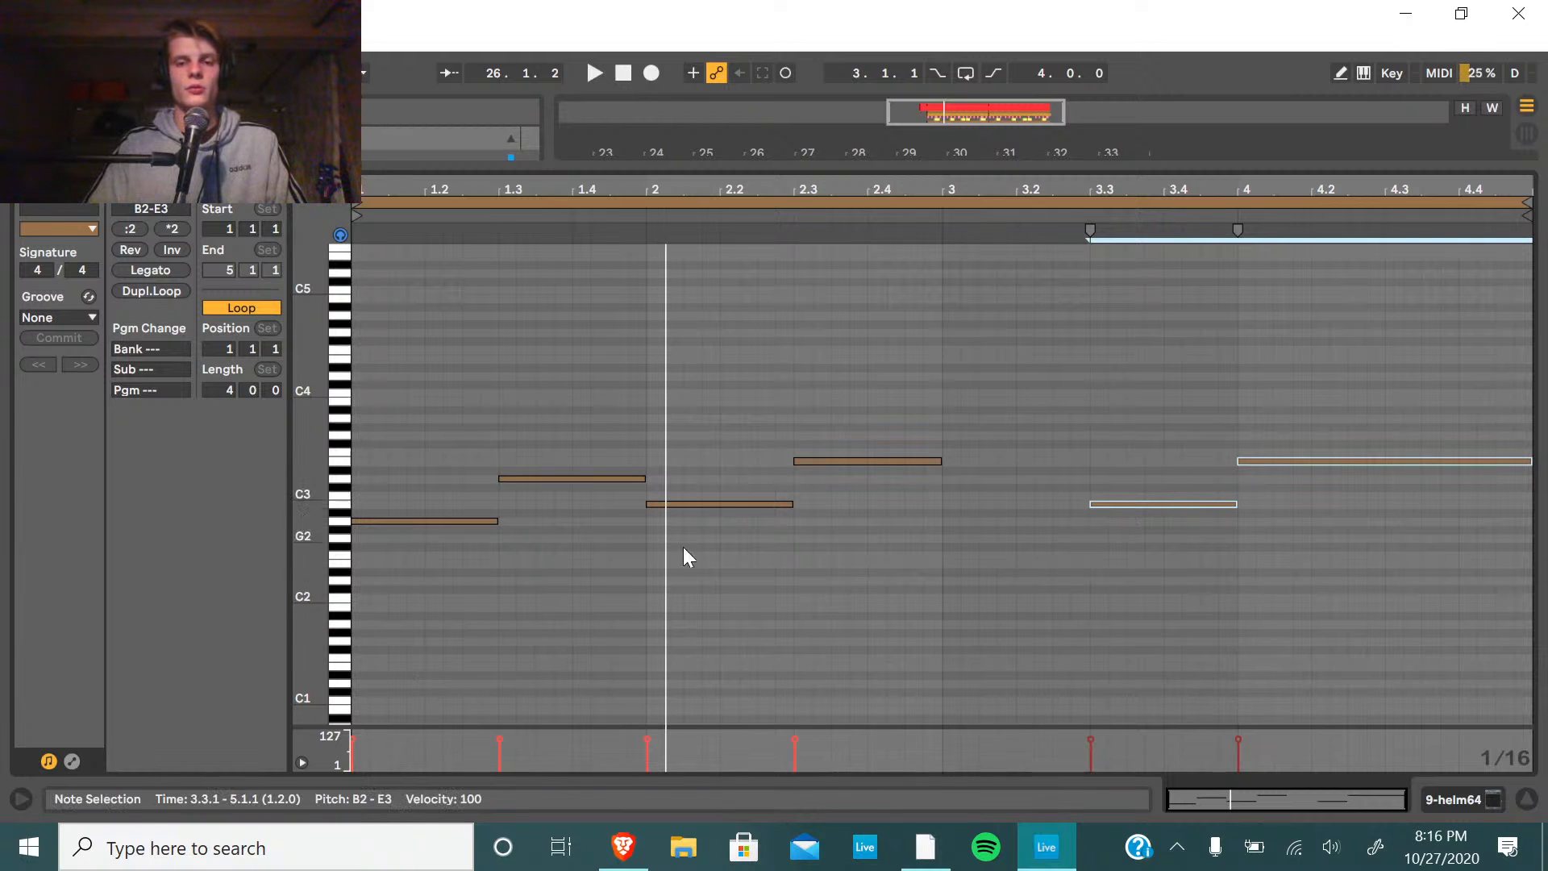
{"action": "key", "text": "space"}
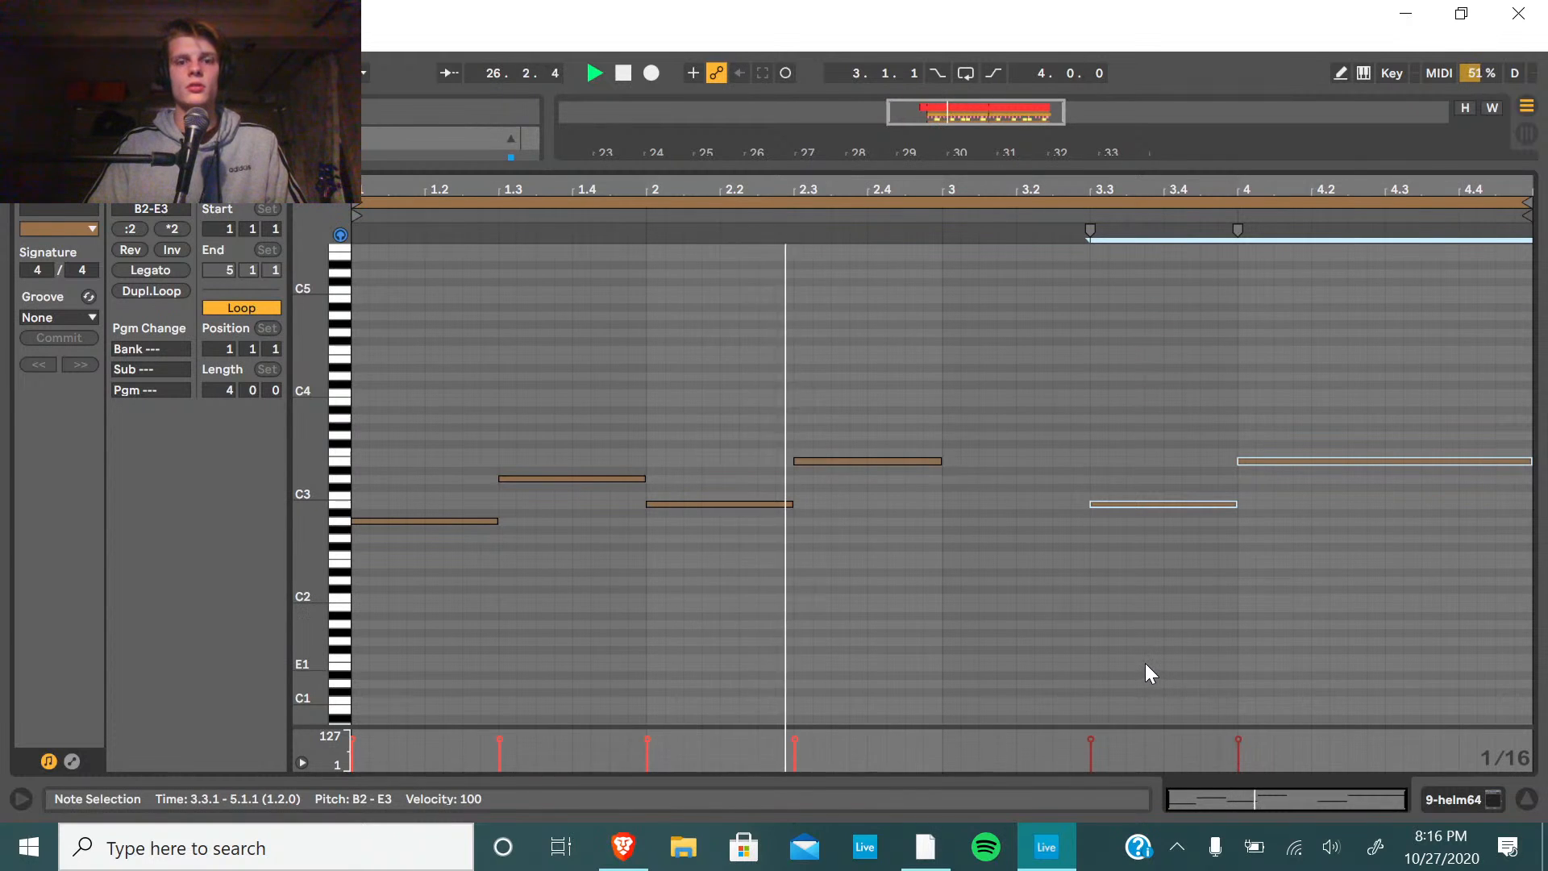
{"action": "key", "text": "space"}
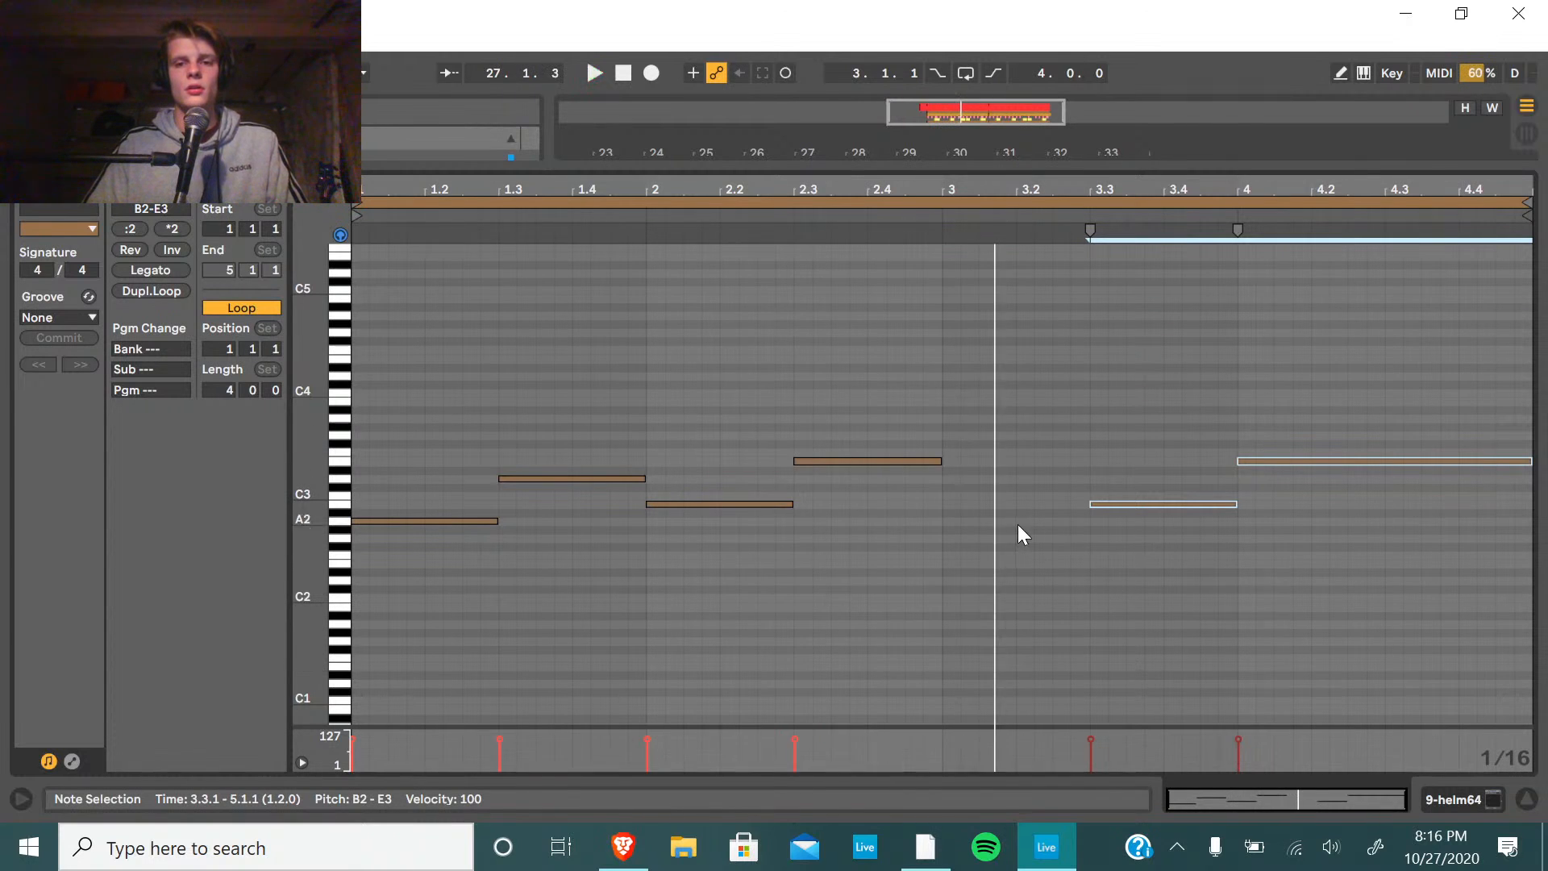
Add a short note in the gap at 3.1.1 and move it to E3.
{"action": "double_click", "coordinate": [956, 565]}
{"action": "key", "text": "Up"}
{"action": "key", "text": "Up"}
{"action": "key", "text": "Up"}
{"action": "key", "text": "Up"}
{"action": "key", "text": "Up"}
{"action": "key", "text": "Up"}
{"action": "key", "text": "Up"}
{"action": "key", "text": "Up"}
{"action": "key", "text": "Up"}
{"action": "key", "text": "Up"}
{"action": "key", "text": "Up"}
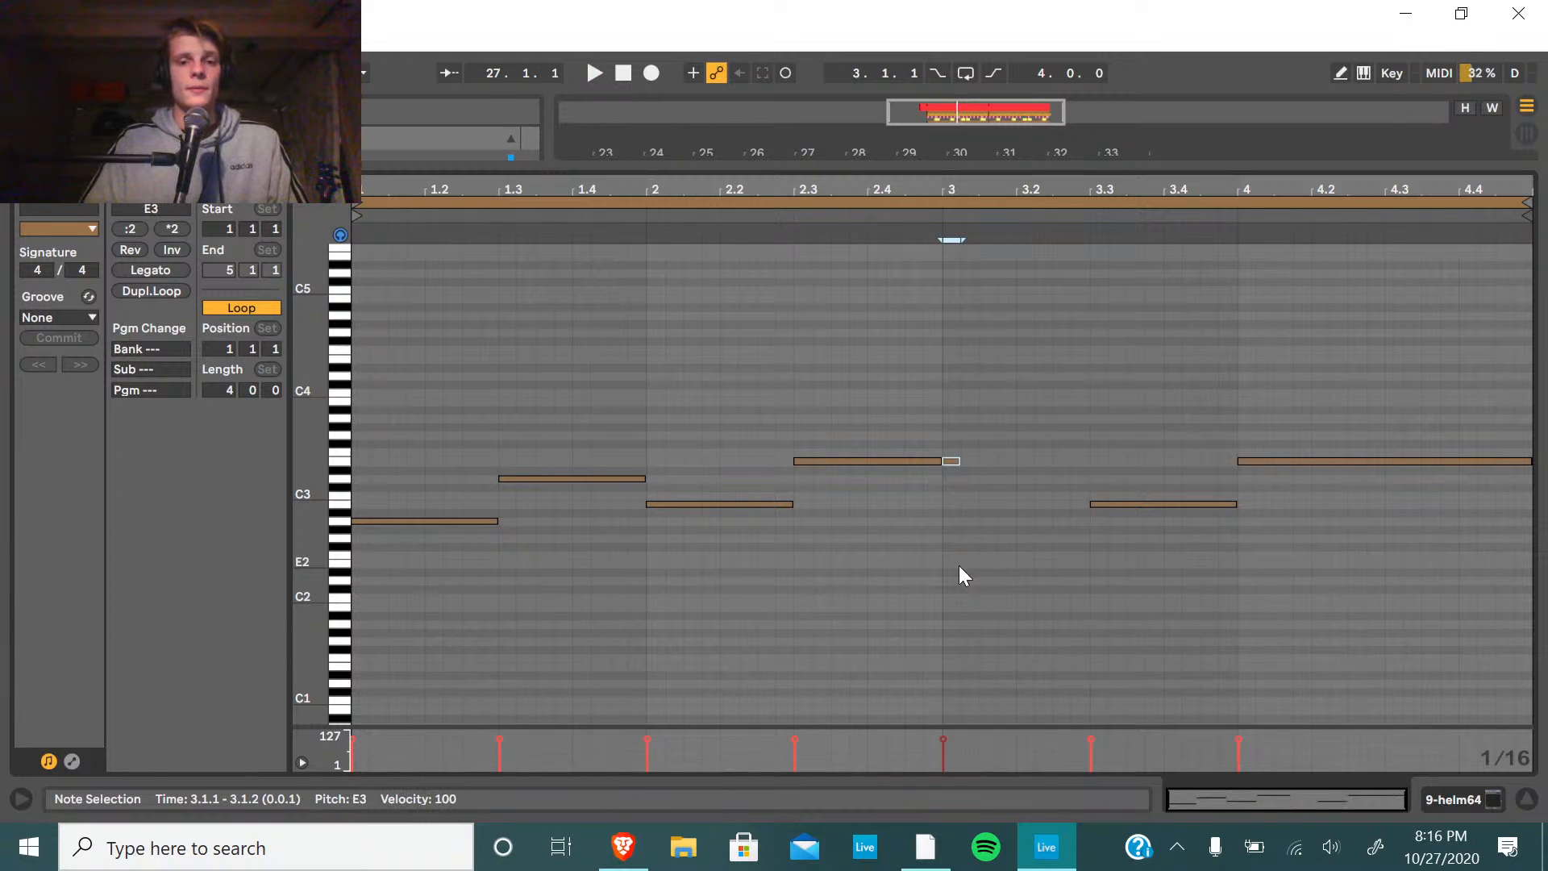
{"action": "key", "text": "Up"}
{"action": "key", "text": "Down"}
{"action": "key", "text": "Down"}
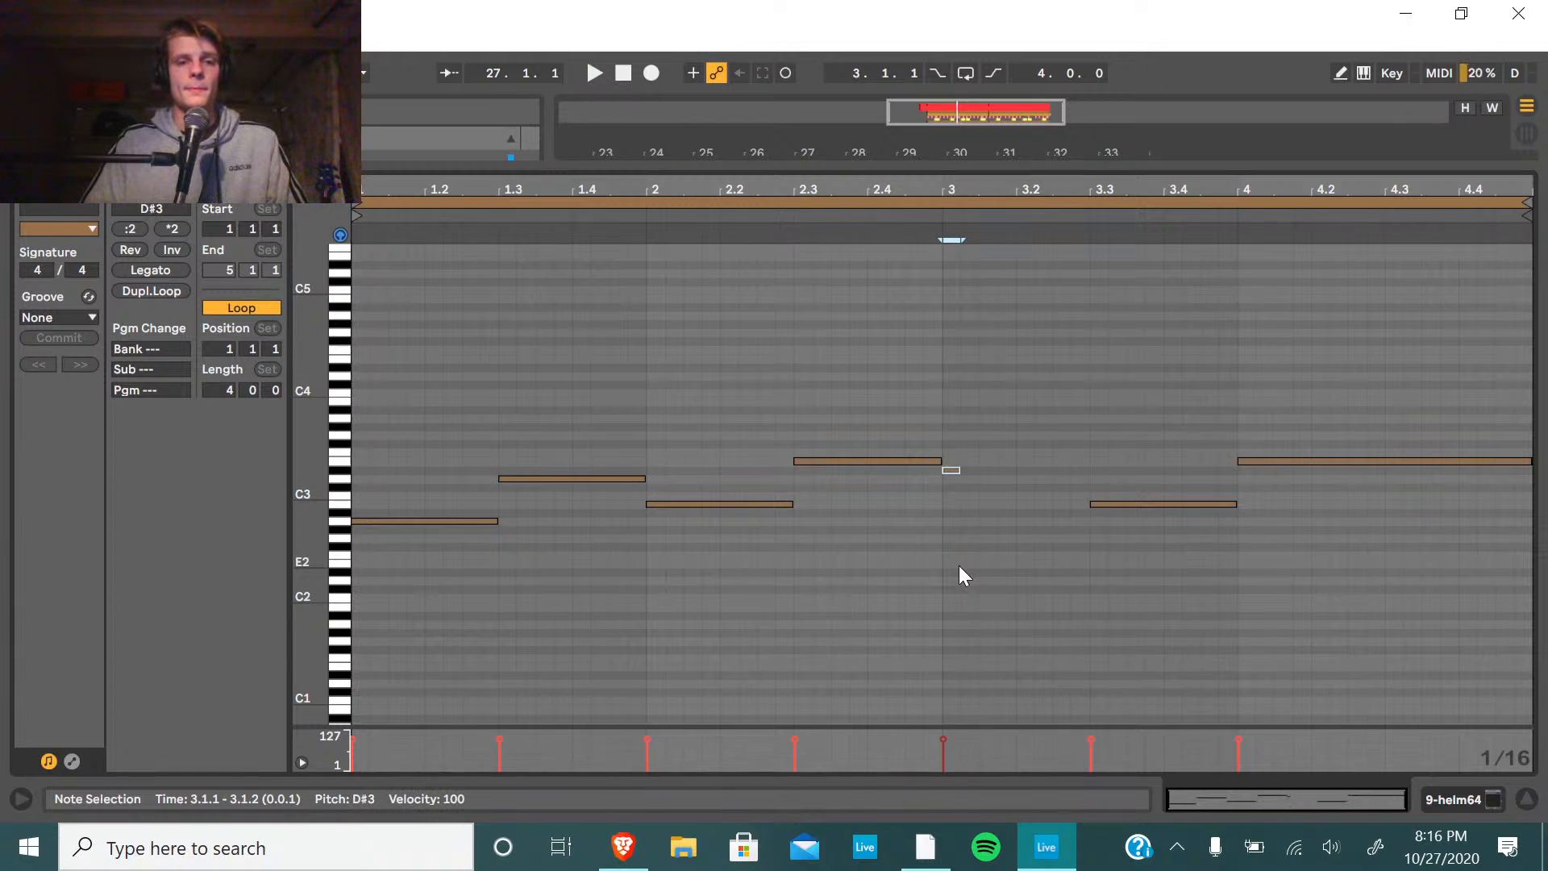
{"action": "key", "text": "Up"}
Extend the note at 3.1.1 to 3.3.1, raise it to F#3 and start playback.
{"action": "left_click_drag", "start_coordinate": [957, 459], "coordinate": [1090, 475]}
{"action": "key", "text": "Up"}
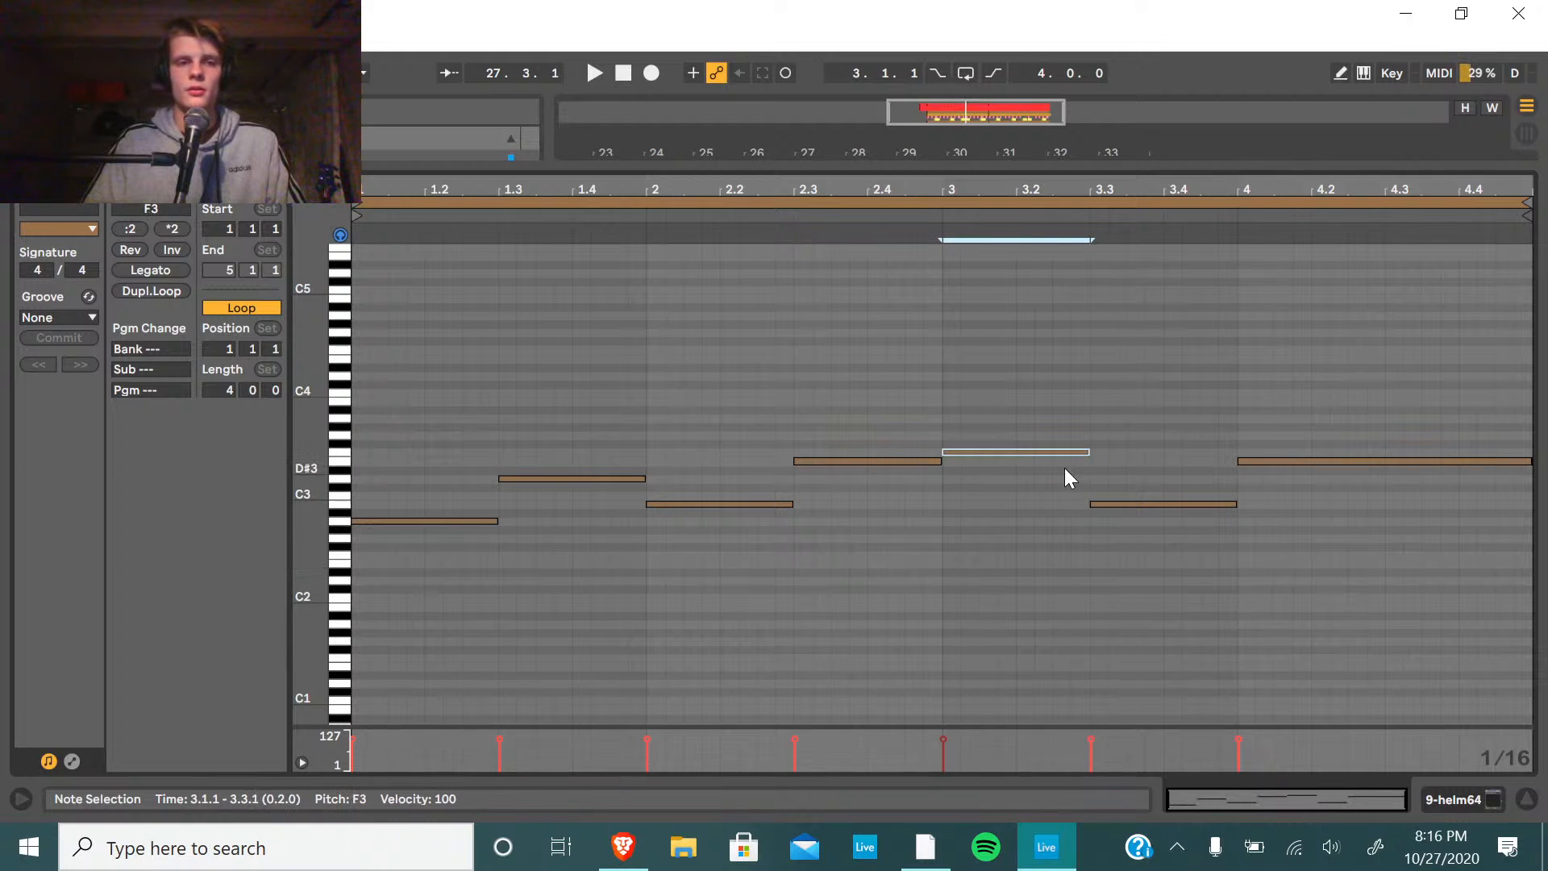
{"action": "key", "text": "Up"}
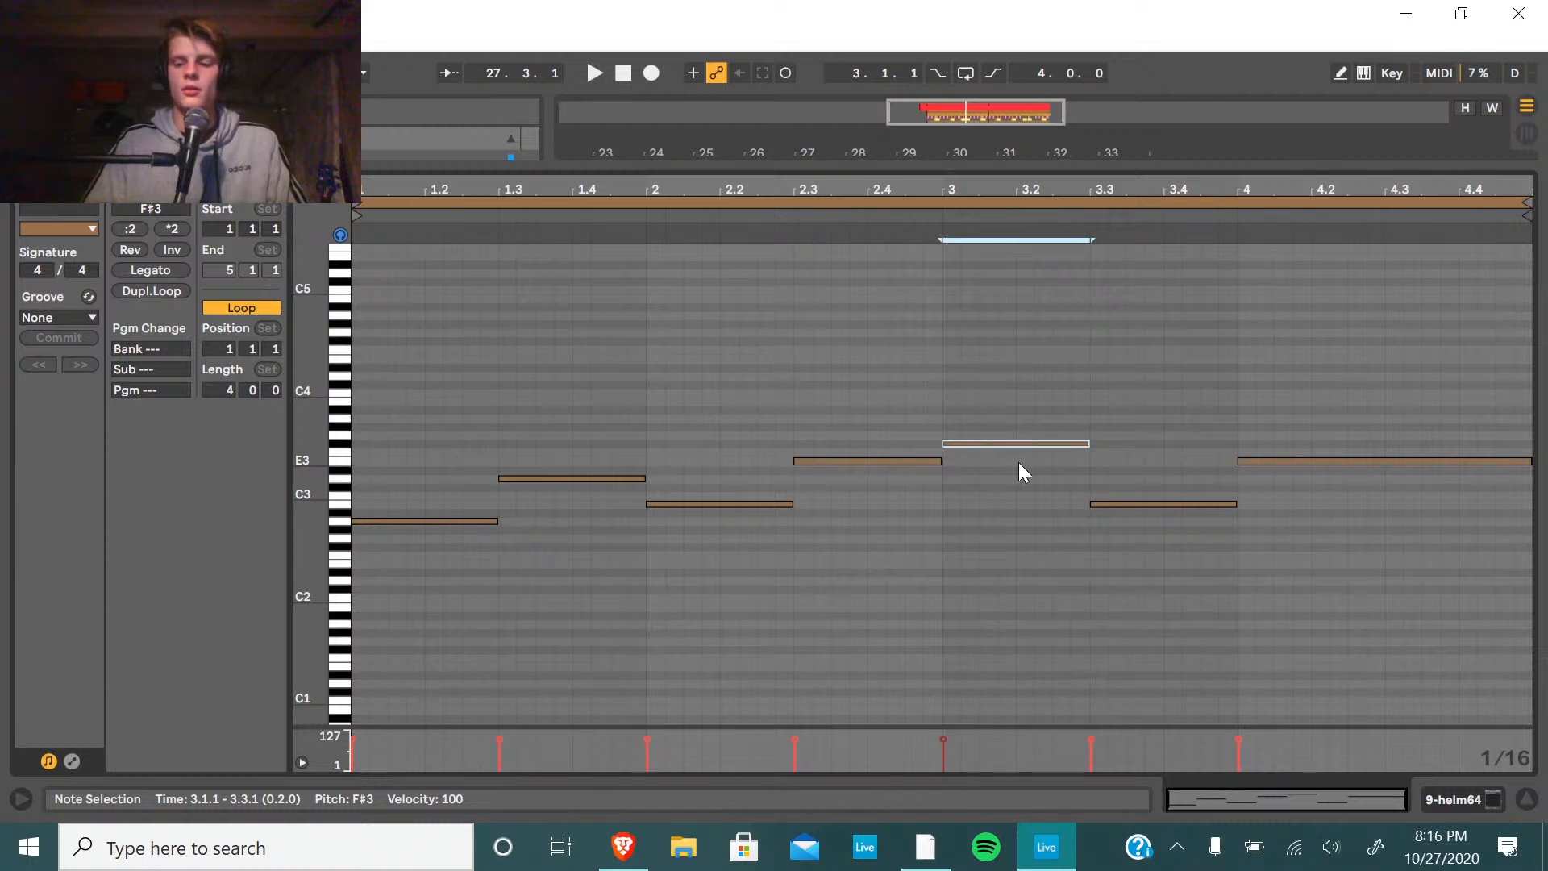
{"action": "key", "text": "space"}
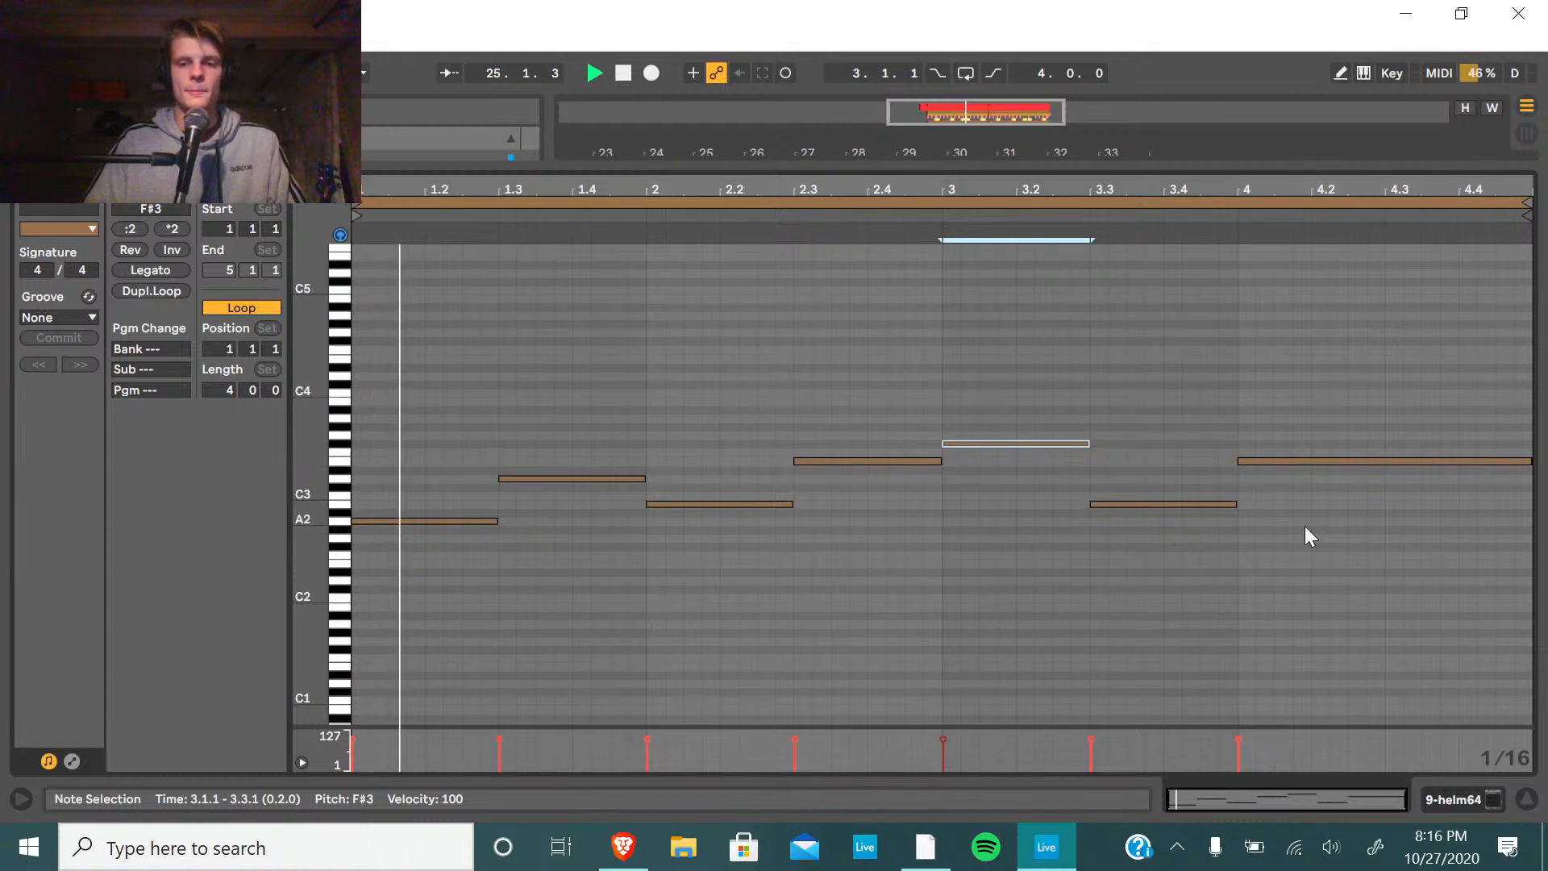
Shorten the E3 note at 4.1.1 to end at 4.3.1, duplicate it right behind itself and stop playback.
{"action": "left_click", "coordinate": [1270, 462]}
{"action": "left_click_drag", "start_coordinate": [1522, 461], "coordinate": [1357, 466]}
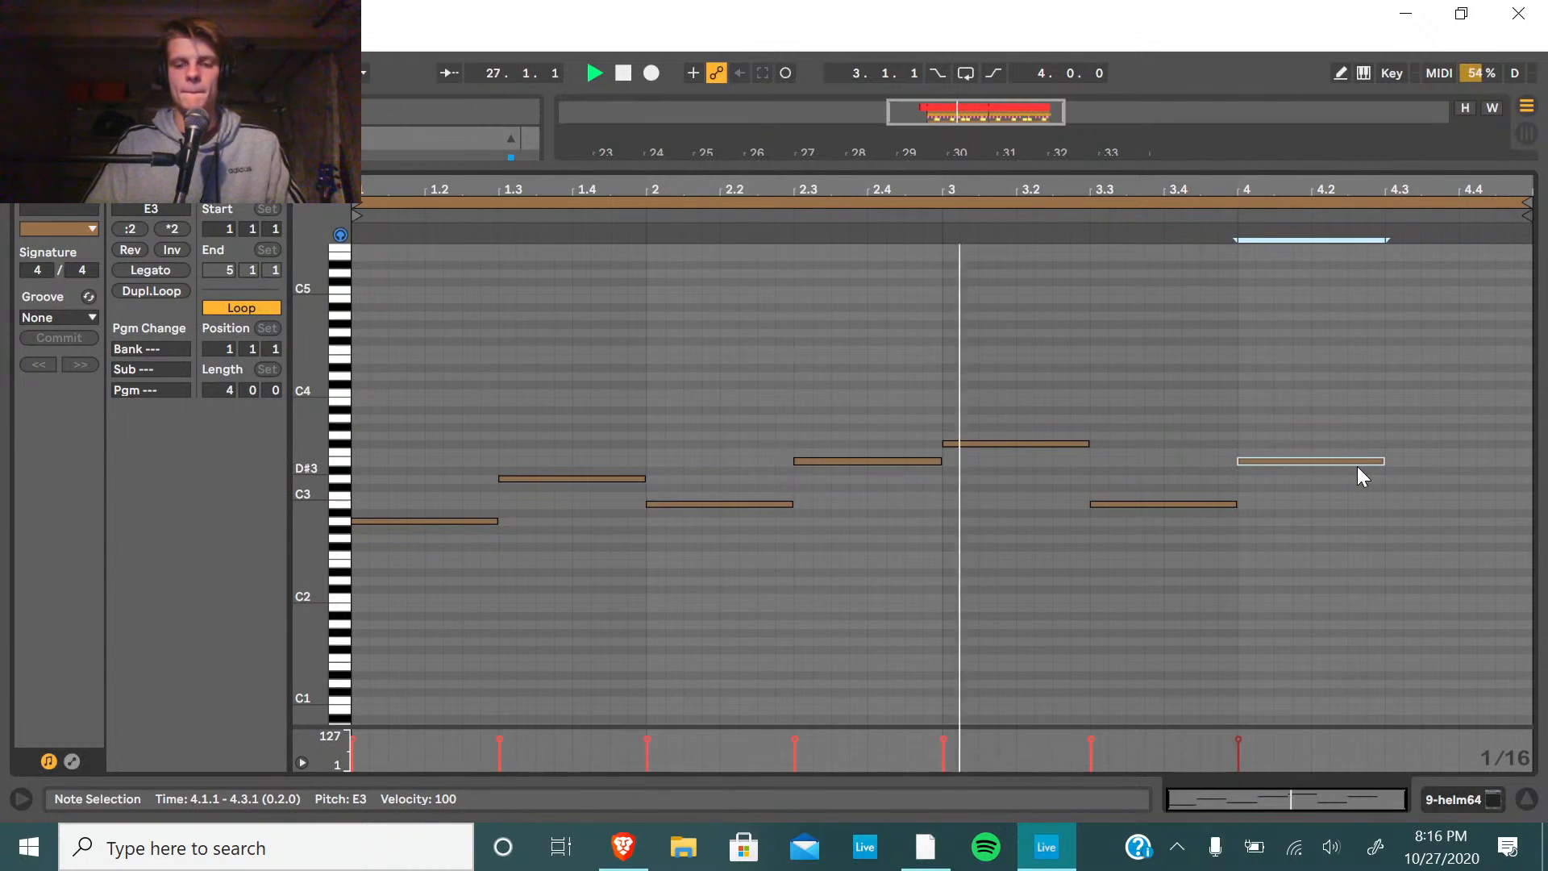
{"action": "key", "text": "ctrl+d"}
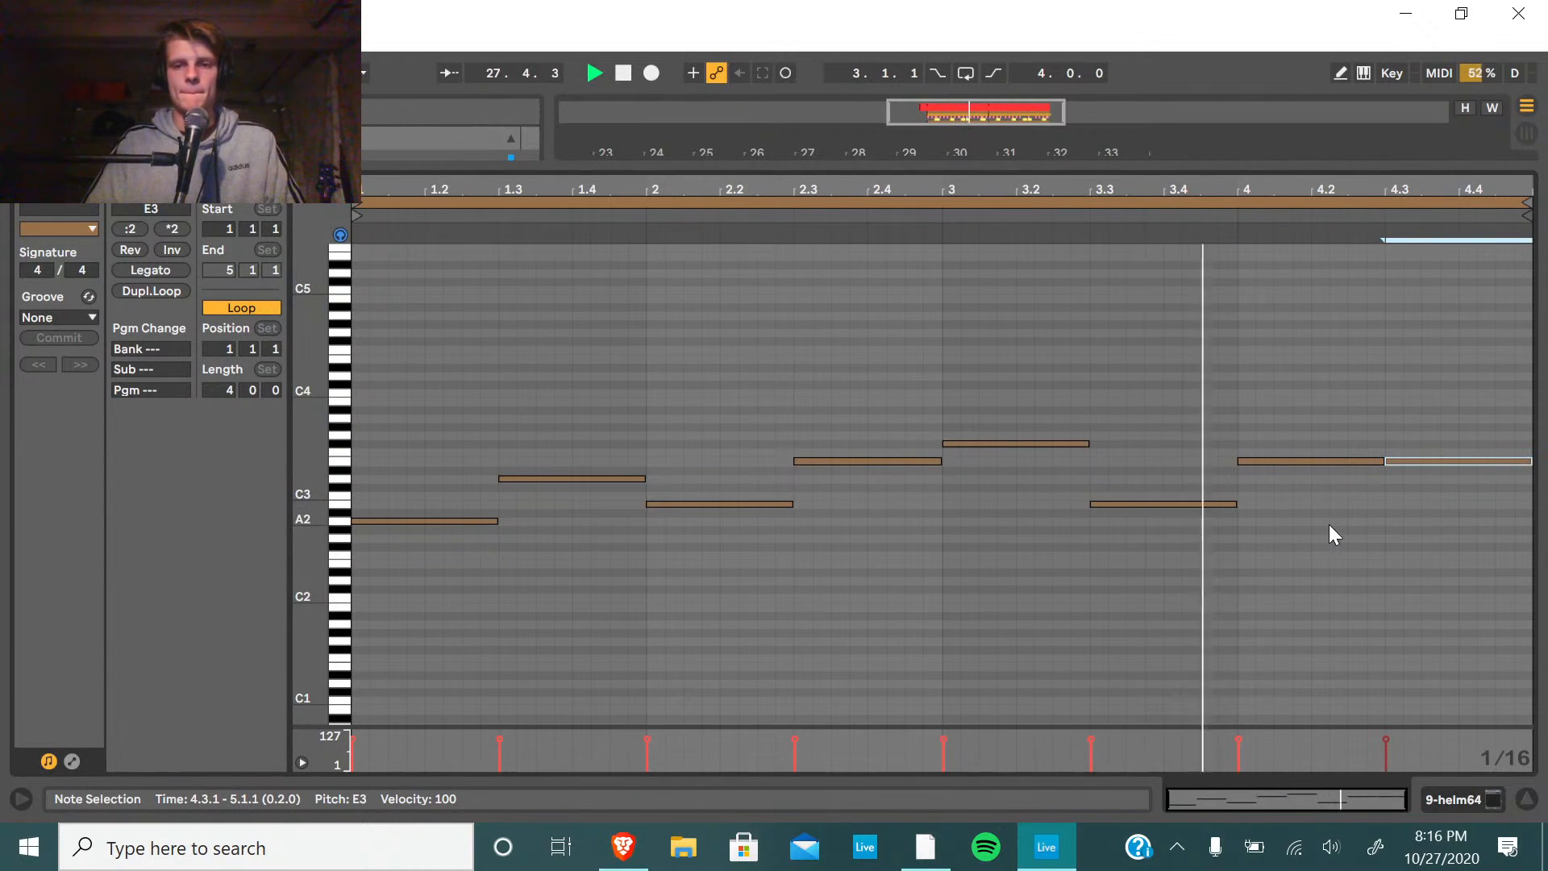
{"action": "left_click", "coordinate": [622, 74]}
Add a Random MIDI effect before helm64 on the bass track, set its Chance to 47 % and play the result.
{"action": "left_click_drag", "start_coordinate": [680, 166], "coordinate": [715, 814]}
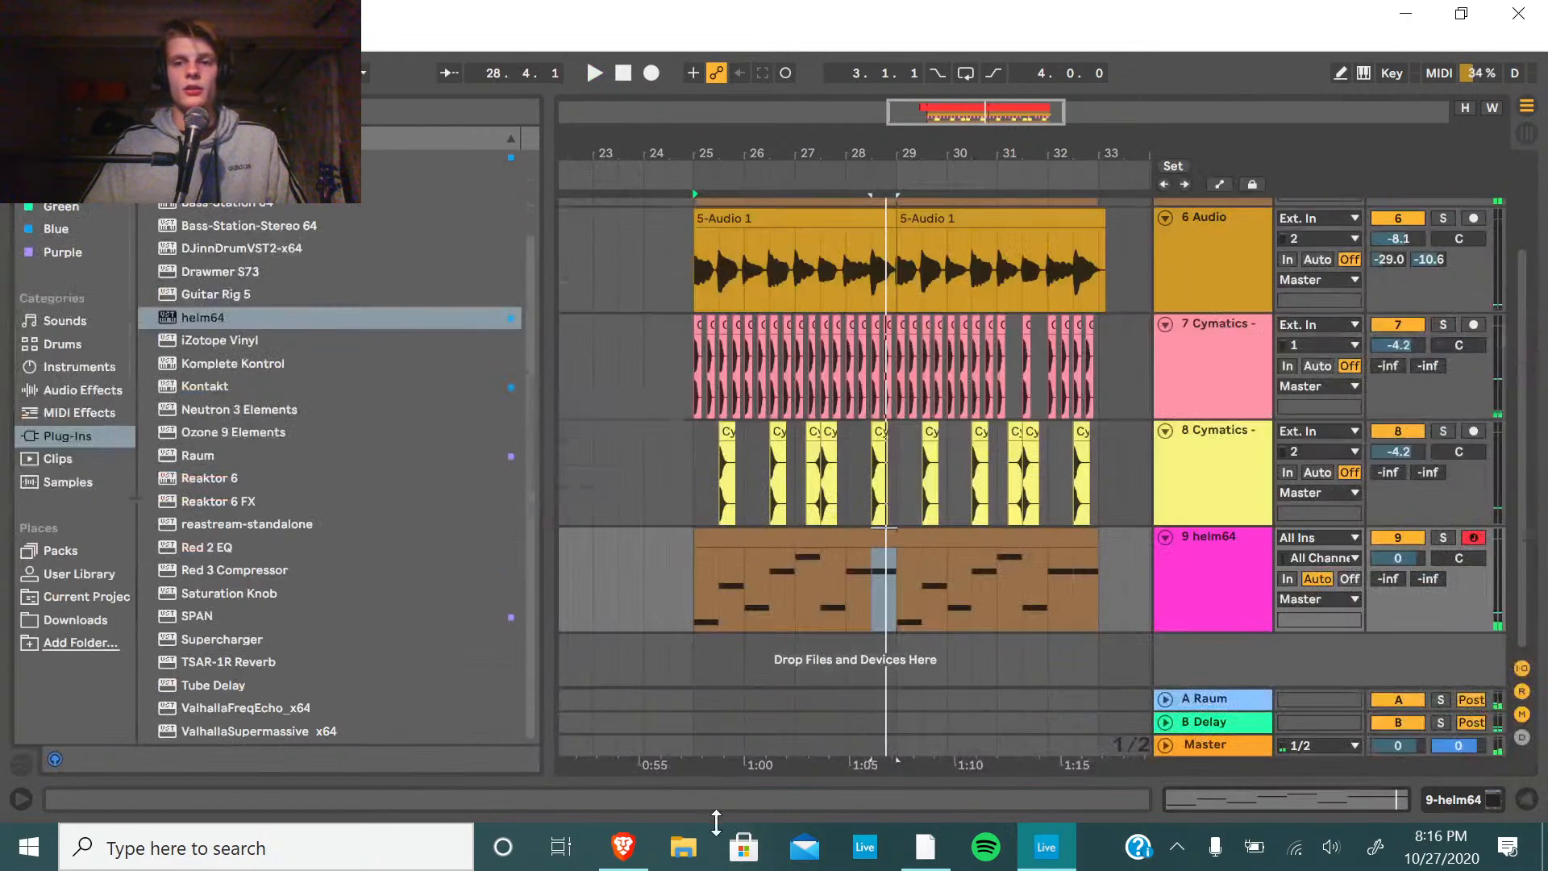
{"action": "double_click", "coordinate": [1182, 577]}
{"action": "left_click", "coordinate": [81, 412]}
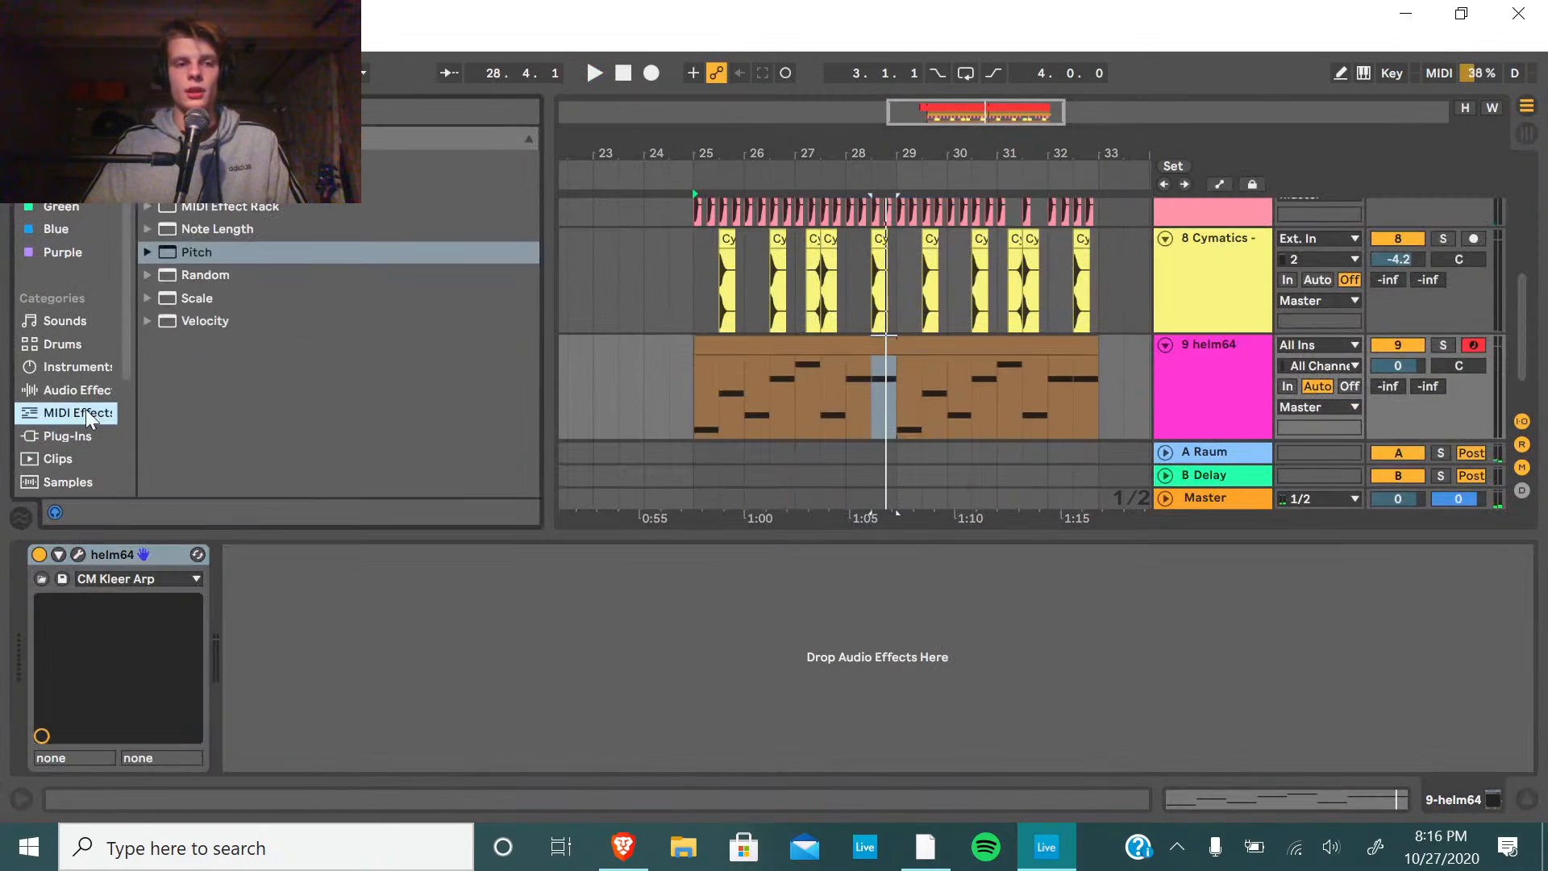
{"action": "double_click", "coordinate": [204, 274]}
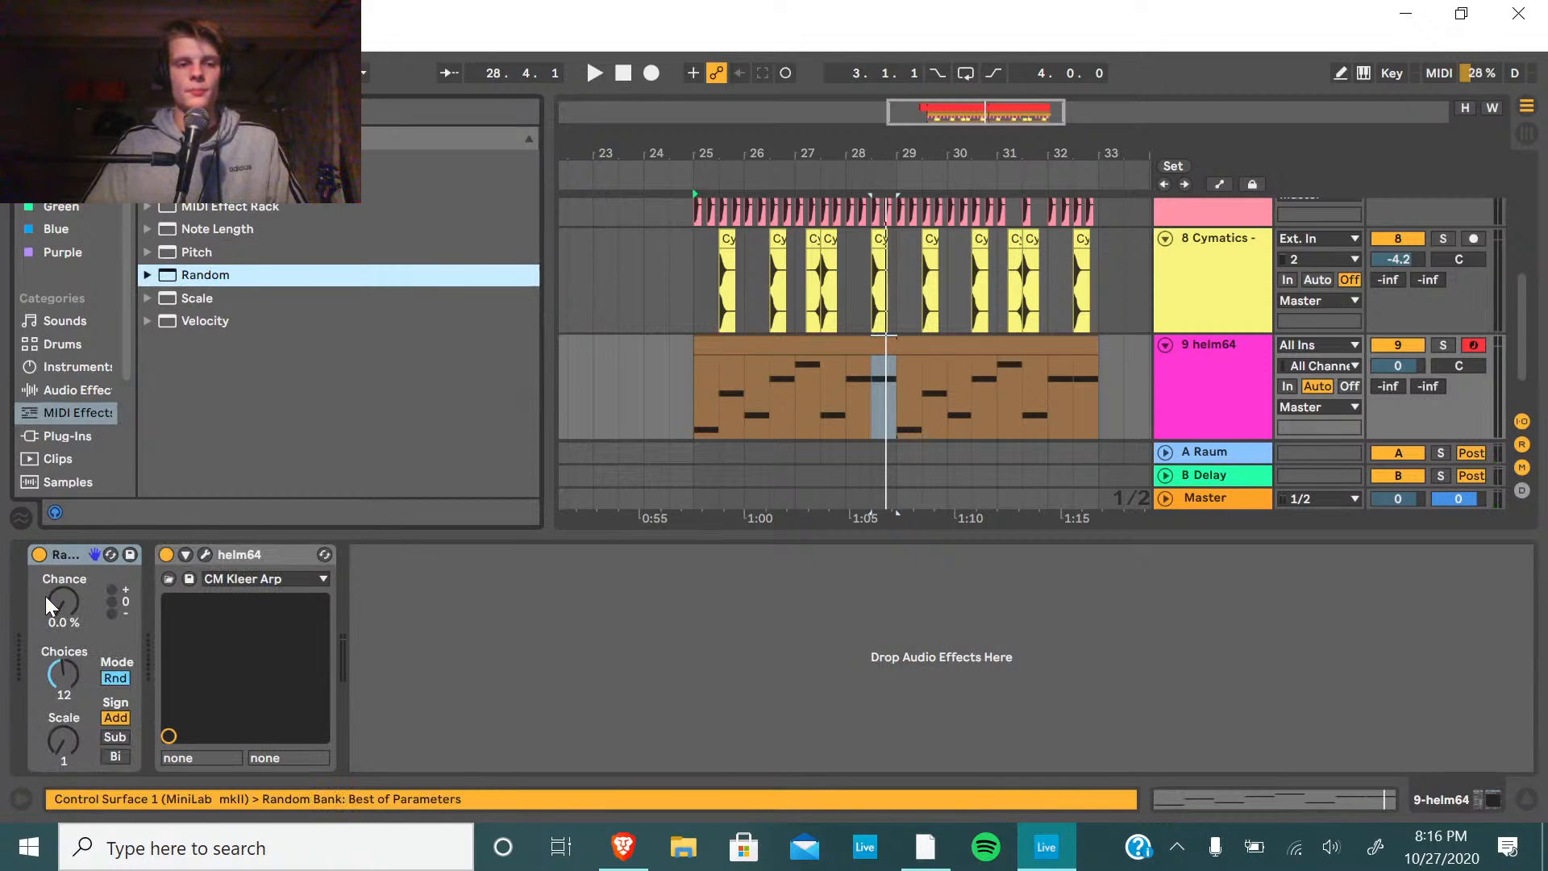
{"action": "left_click", "coordinate": [48, 606]}
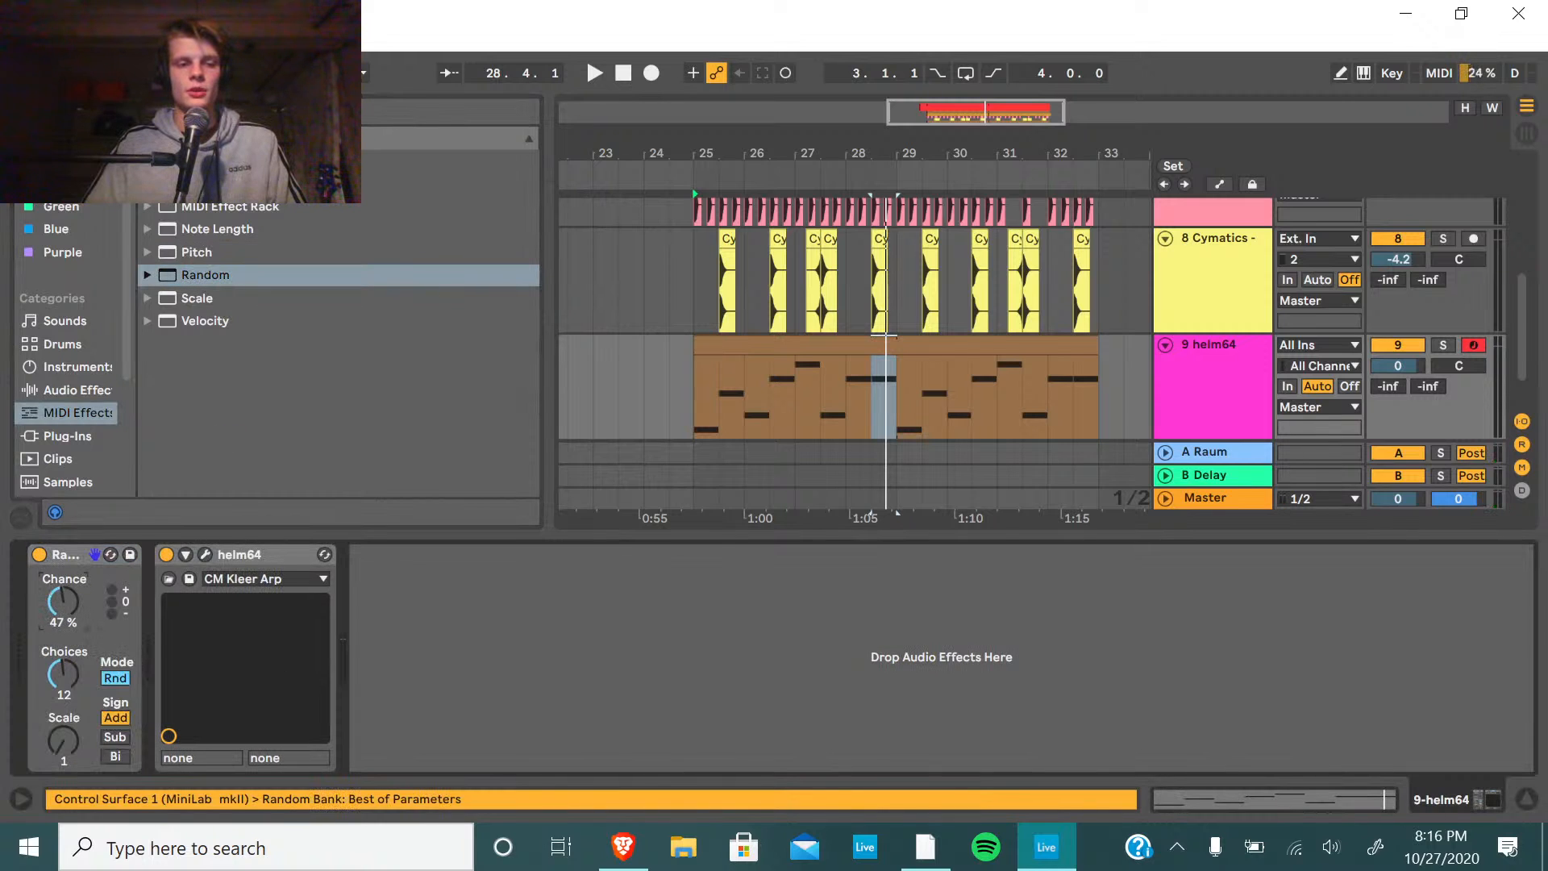
{"action": "left_click", "coordinate": [681, 175]}
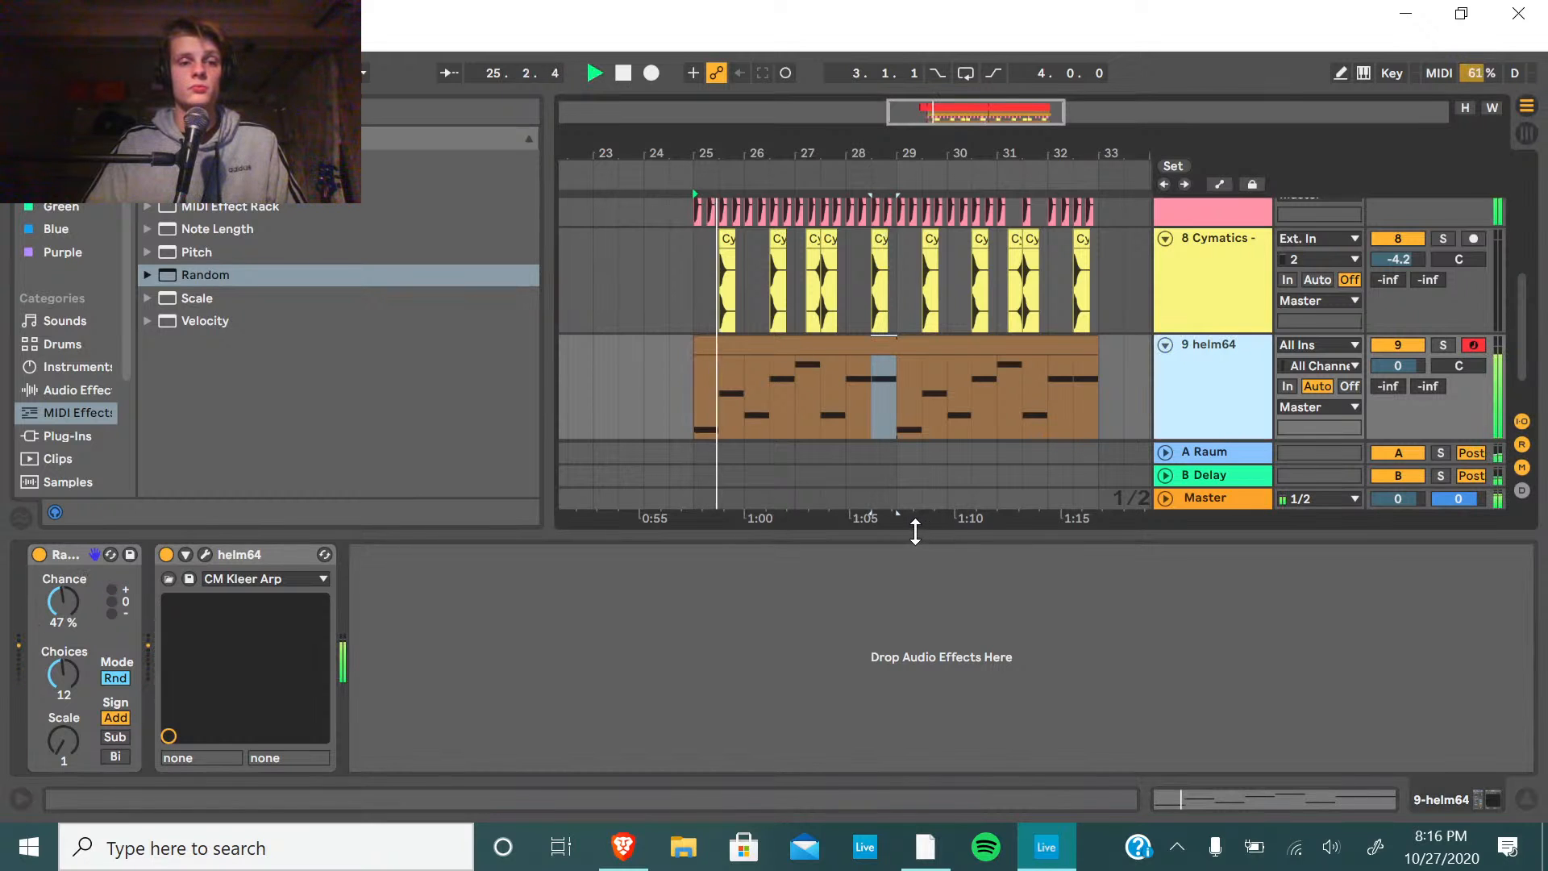
Transpose all notes in the helm64 clip down one octave.
{"action": "left_click", "coordinate": [859, 351]}
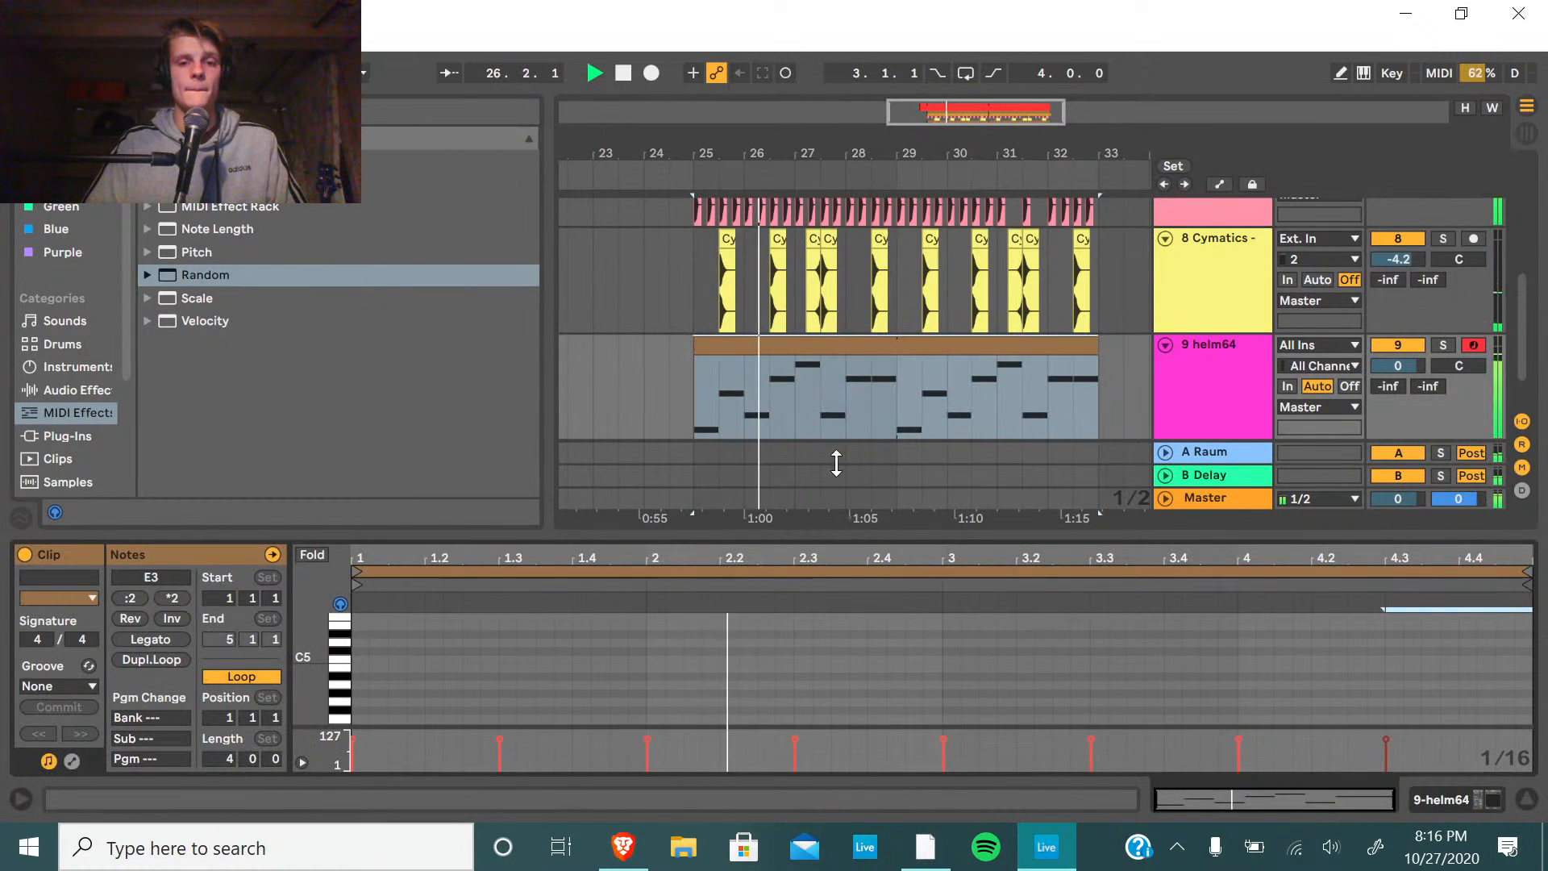
{"action": "left_click_drag", "start_coordinate": [836, 463], "coordinate": [831, 141]}
{"action": "left_click_drag", "start_coordinate": [427, 641], "coordinate": [1497, 410]}
{"action": "key", "text": "shift+Down"}
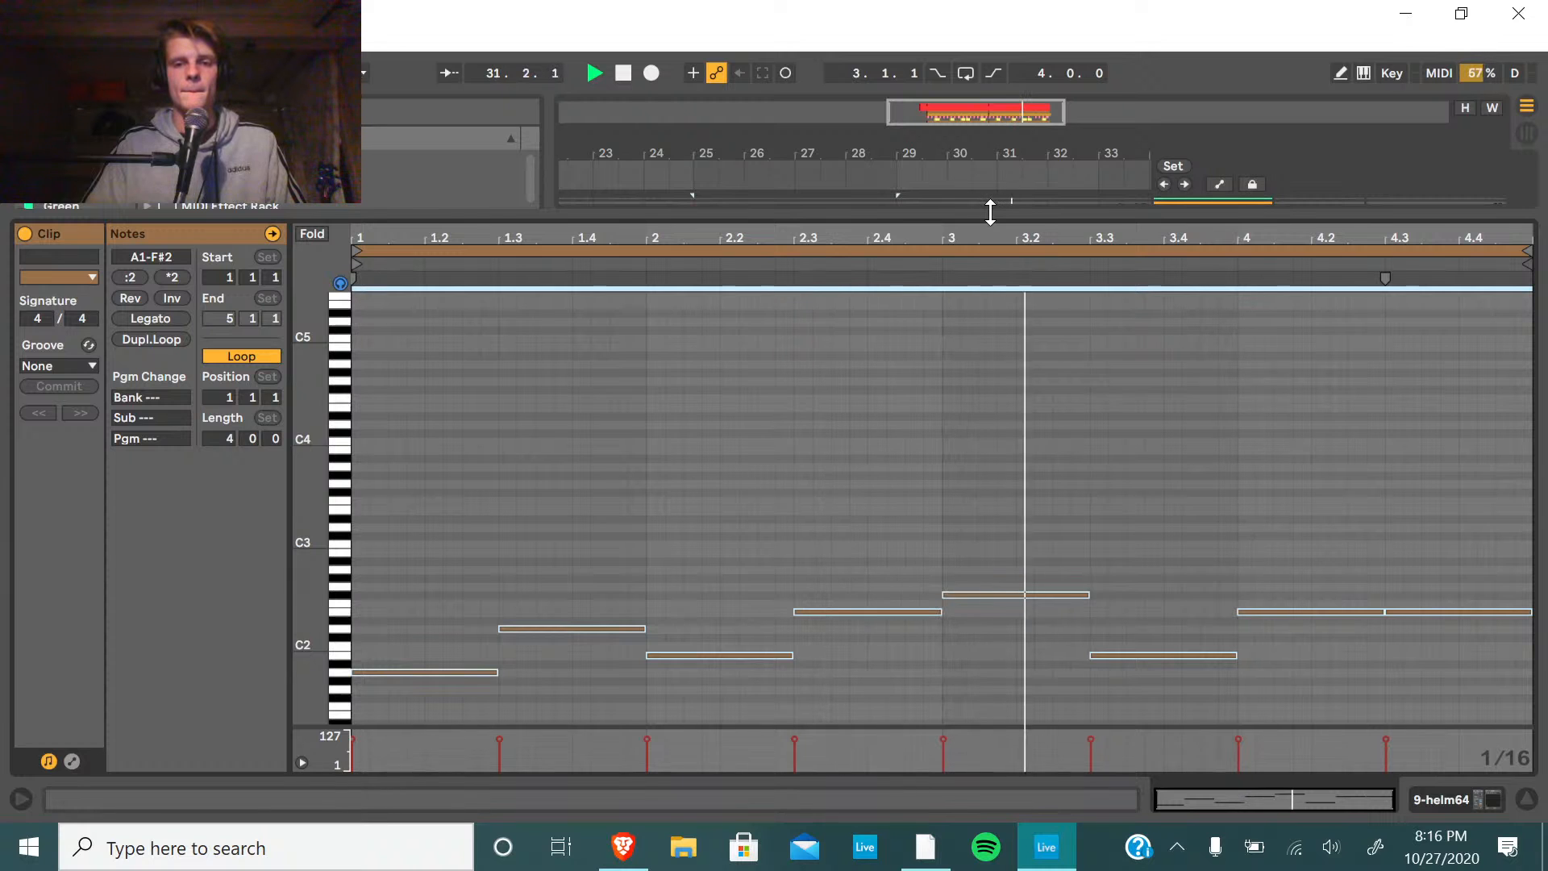
Review the helm64 track's devices and audition the A1, B1 and E2 notes in its bass clip.
{"action": "left_click_drag", "start_coordinate": [1036, 214], "coordinate": [1040, 766]}
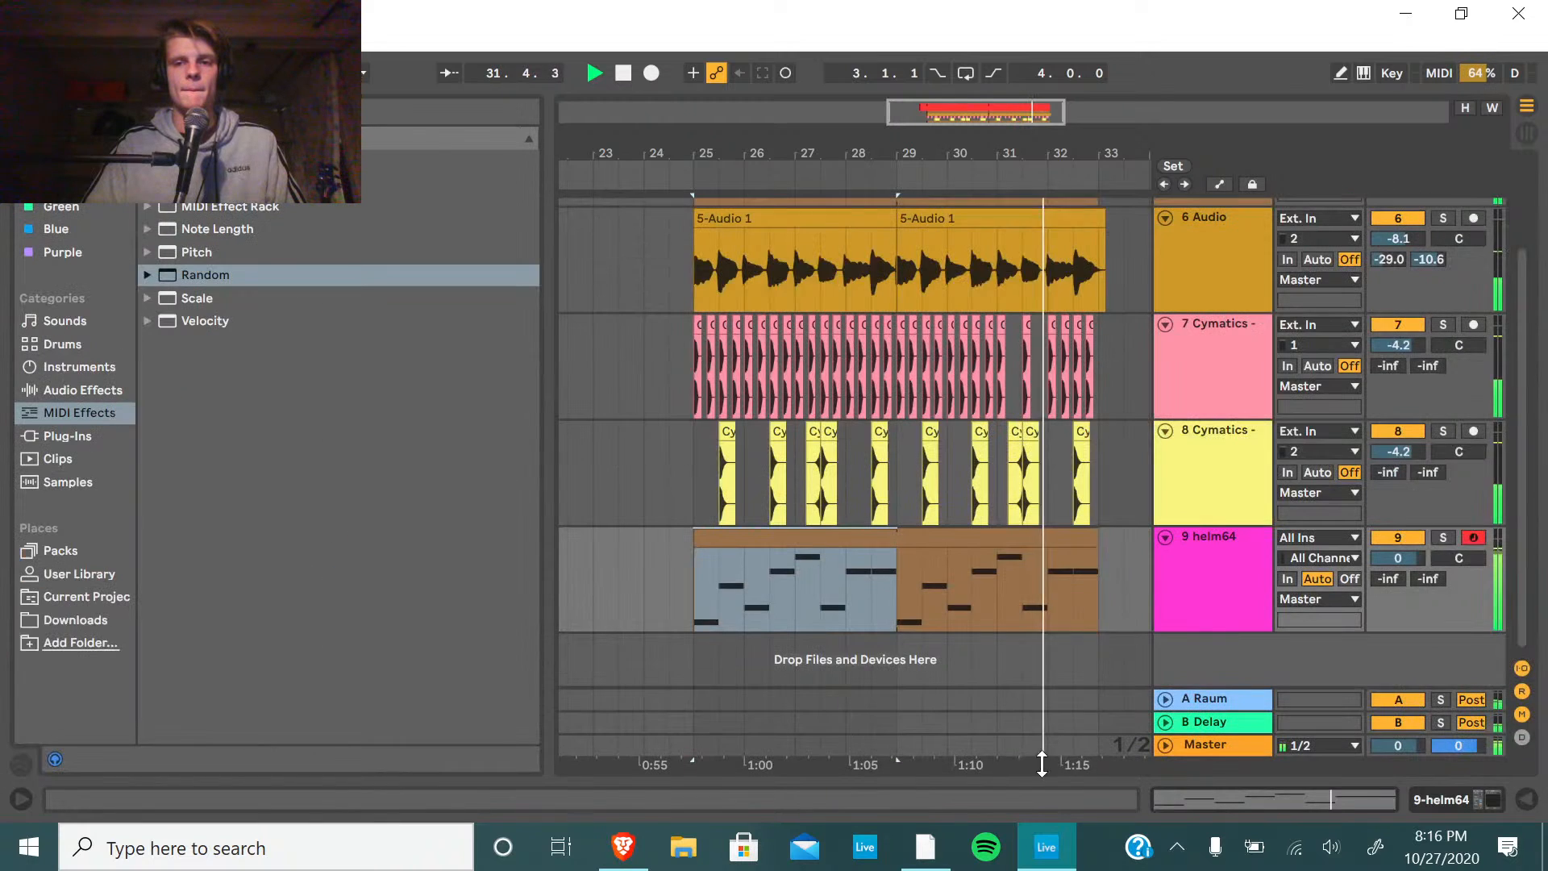
{"action": "double_click", "coordinate": [1182, 555]}
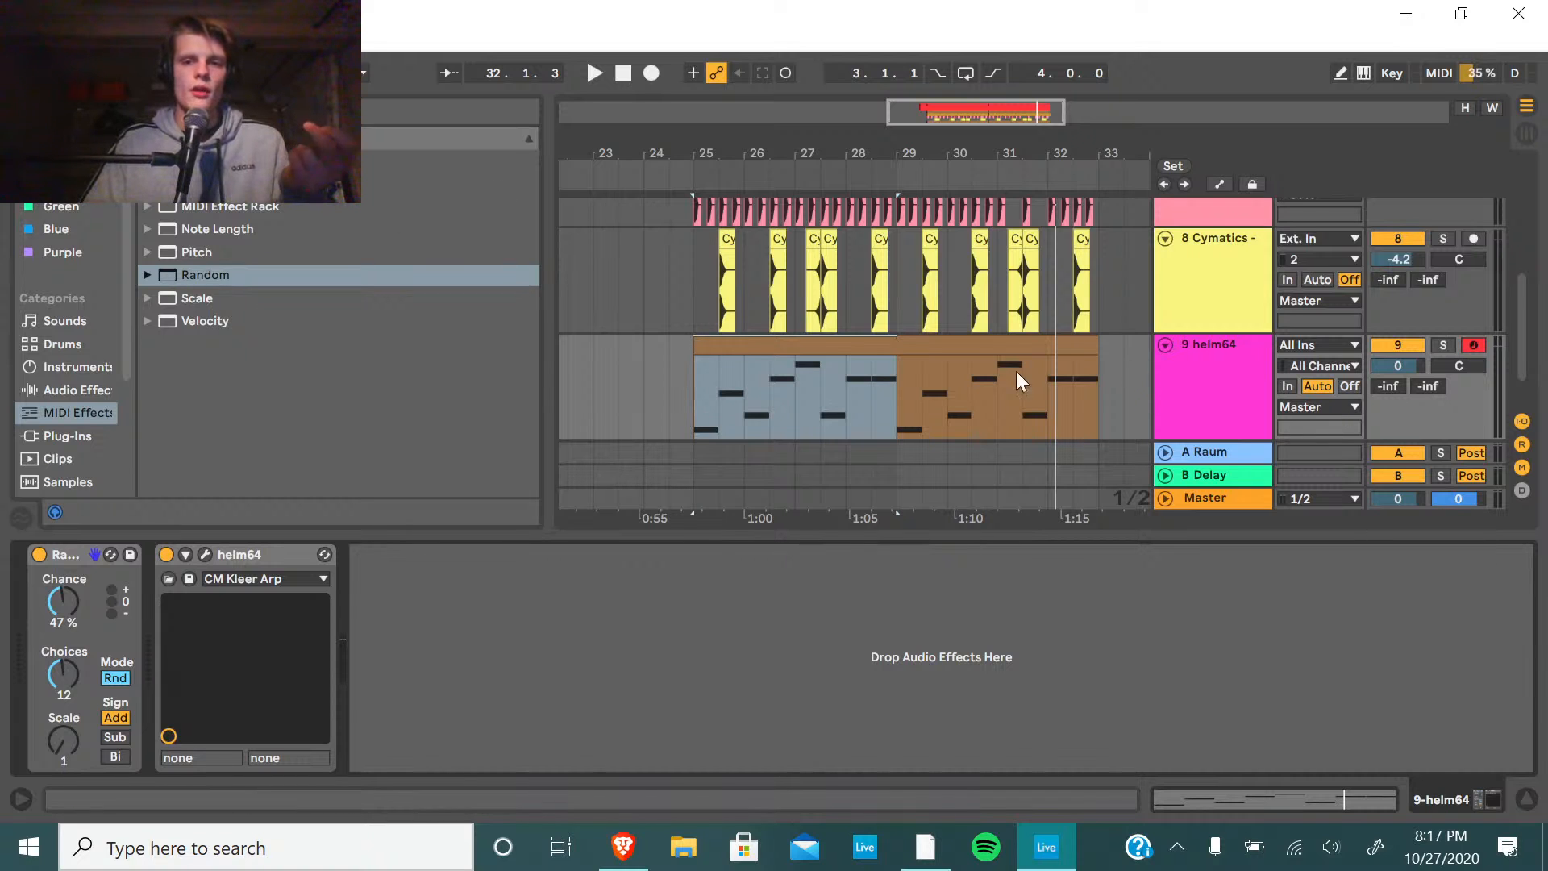
{"action": "double_click", "coordinate": [776, 344]}
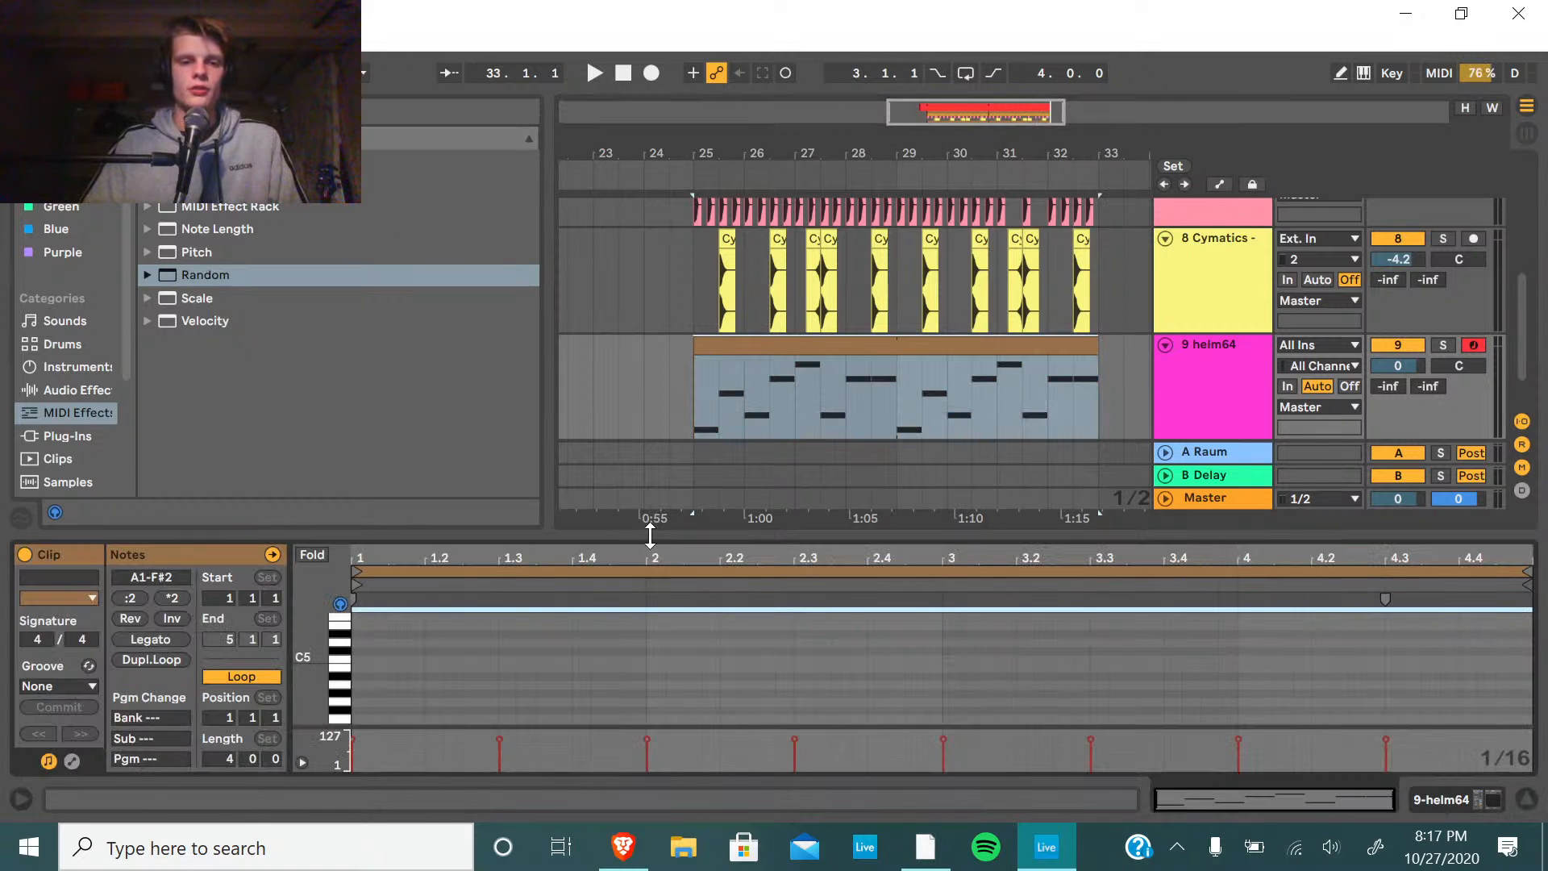
{"action": "left_click_drag", "start_coordinate": [650, 535], "coordinate": [702, 142]}
{"action": "left_click_drag", "start_coordinate": [445, 723], "coordinate": [440, 476]}
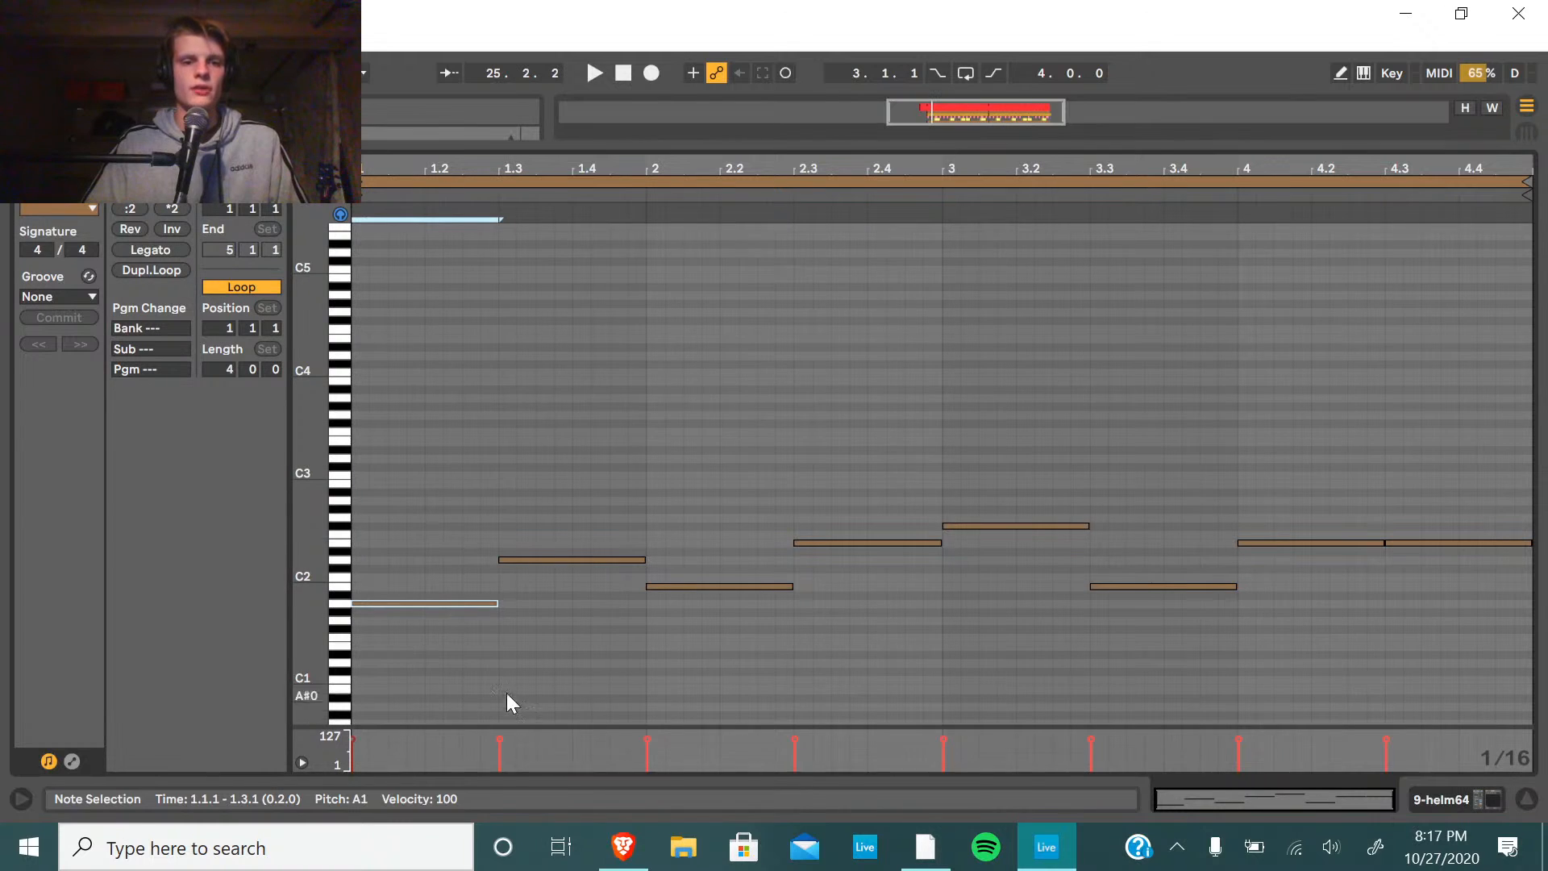
{"action": "left_click", "coordinate": [672, 583]}
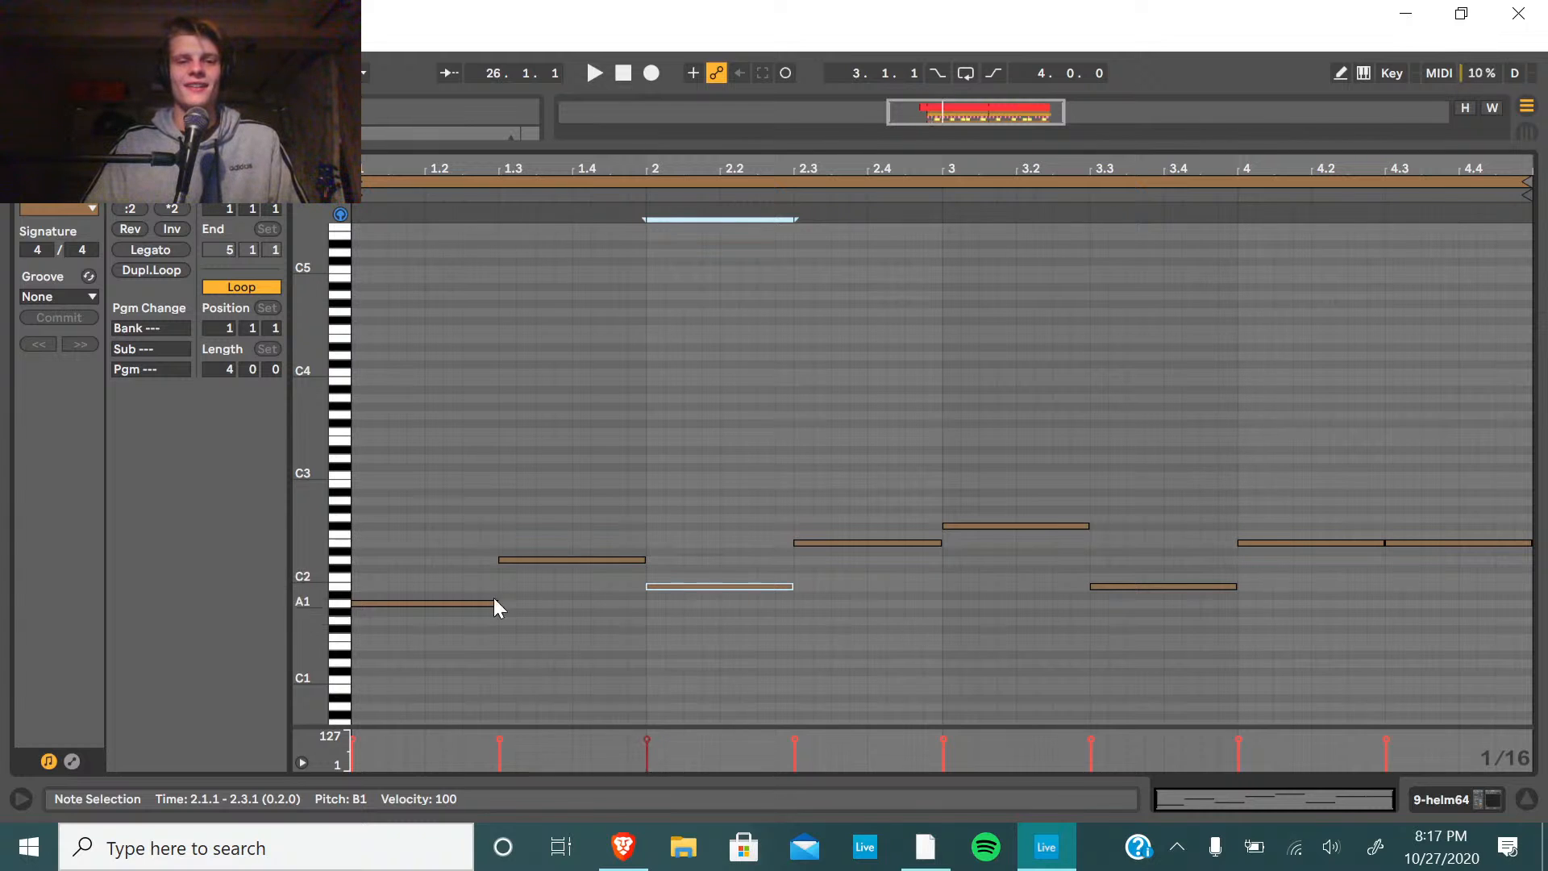
{"action": "left_click", "coordinate": [470, 602]}
{"action": "left_click", "coordinate": [690, 587]}
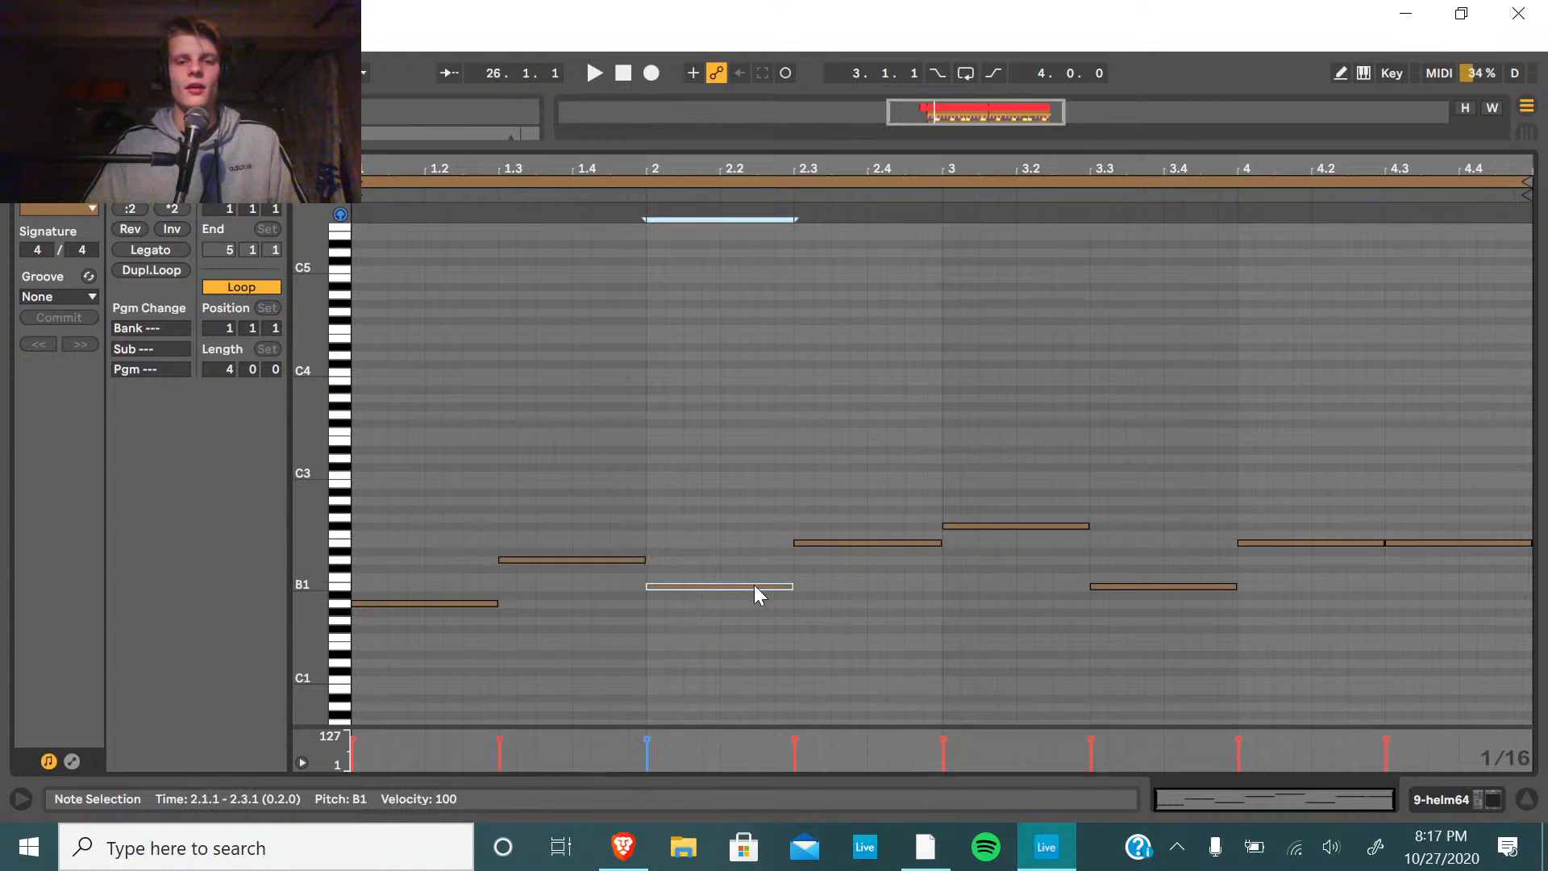
{"action": "left_click", "coordinate": [834, 544]}
Set the Random effect on the helm64 track to 13 % Chance with Sign on Sub and play the result.
{"action": "left_click_drag", "start_coordinate": [888, 145], "coordinate": [858, 814]}
{"action": "double_click", "coordinate": [1235, 533]}
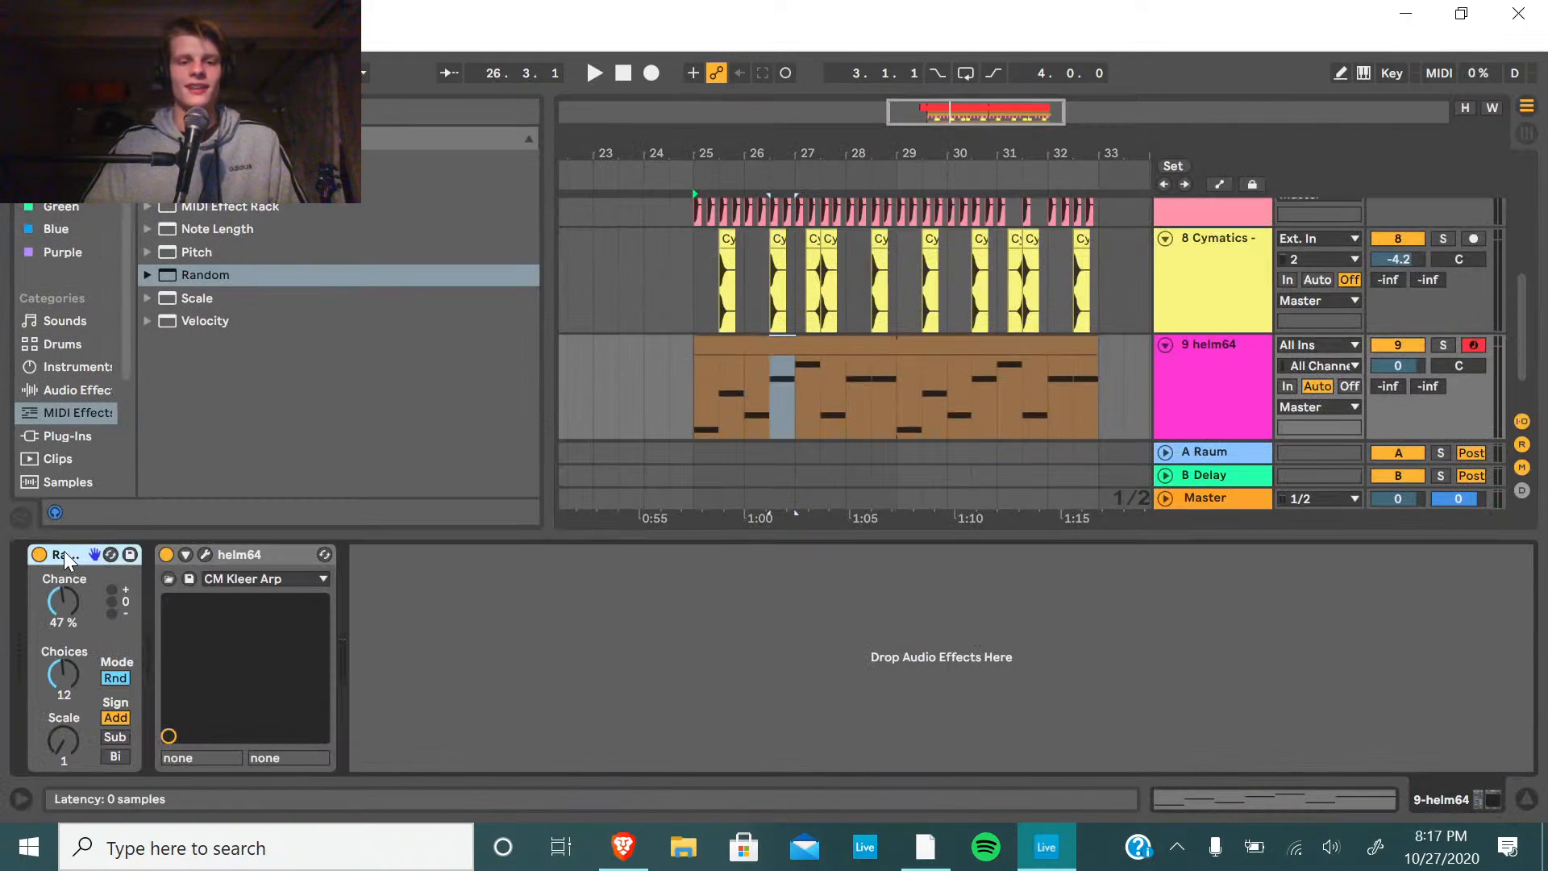
{"action": "left_click_drag", "start_coordinate": [61, 597], "coordinate": [62, 638]}
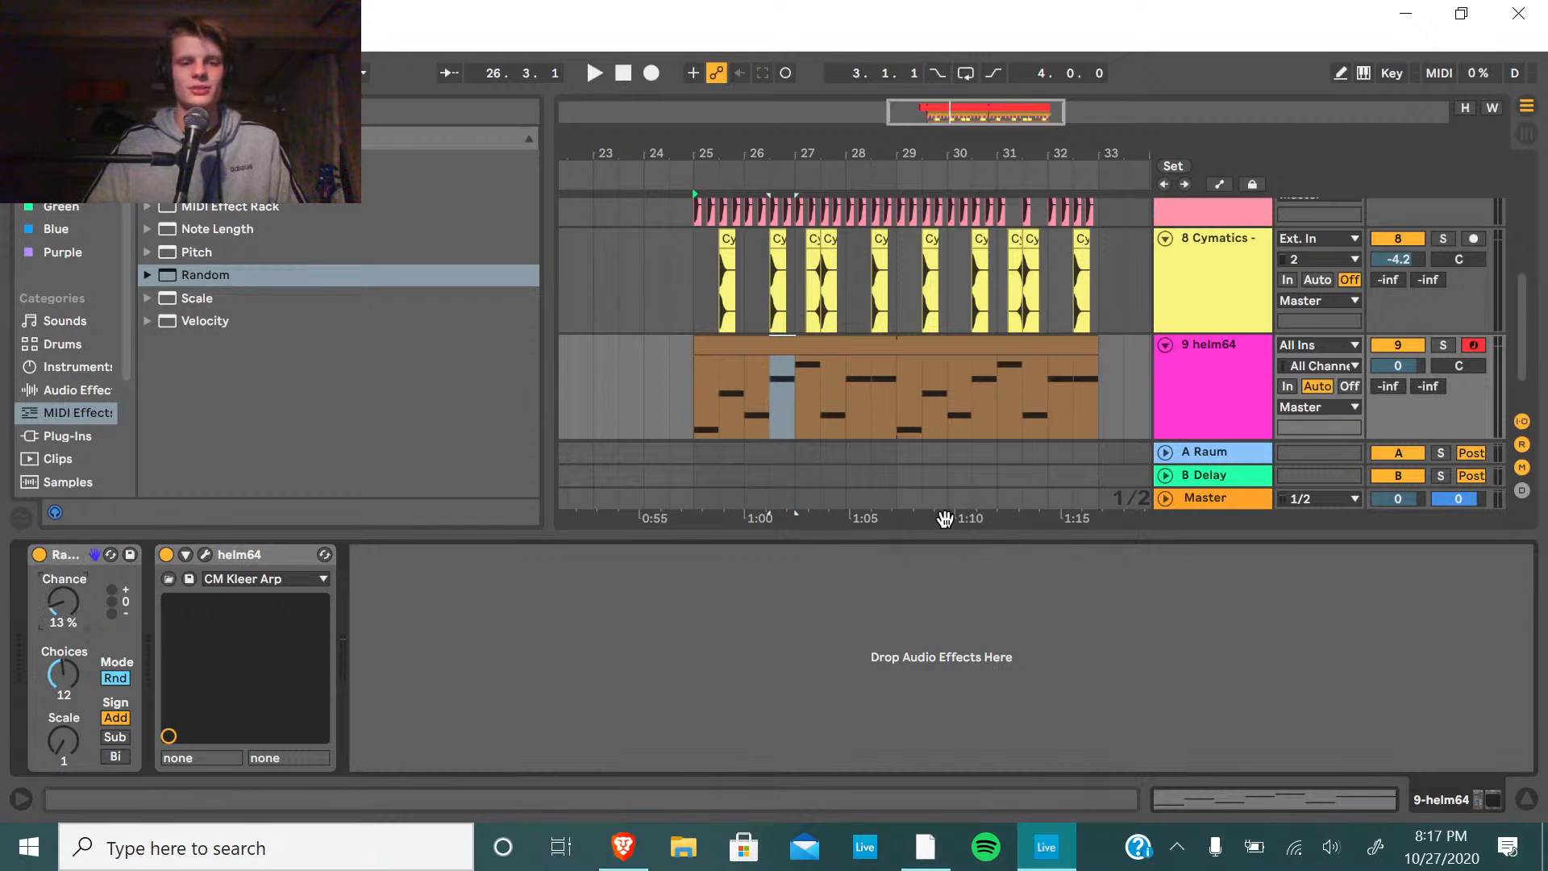
{"action": "left_click", "coordinate": [115, 737]}
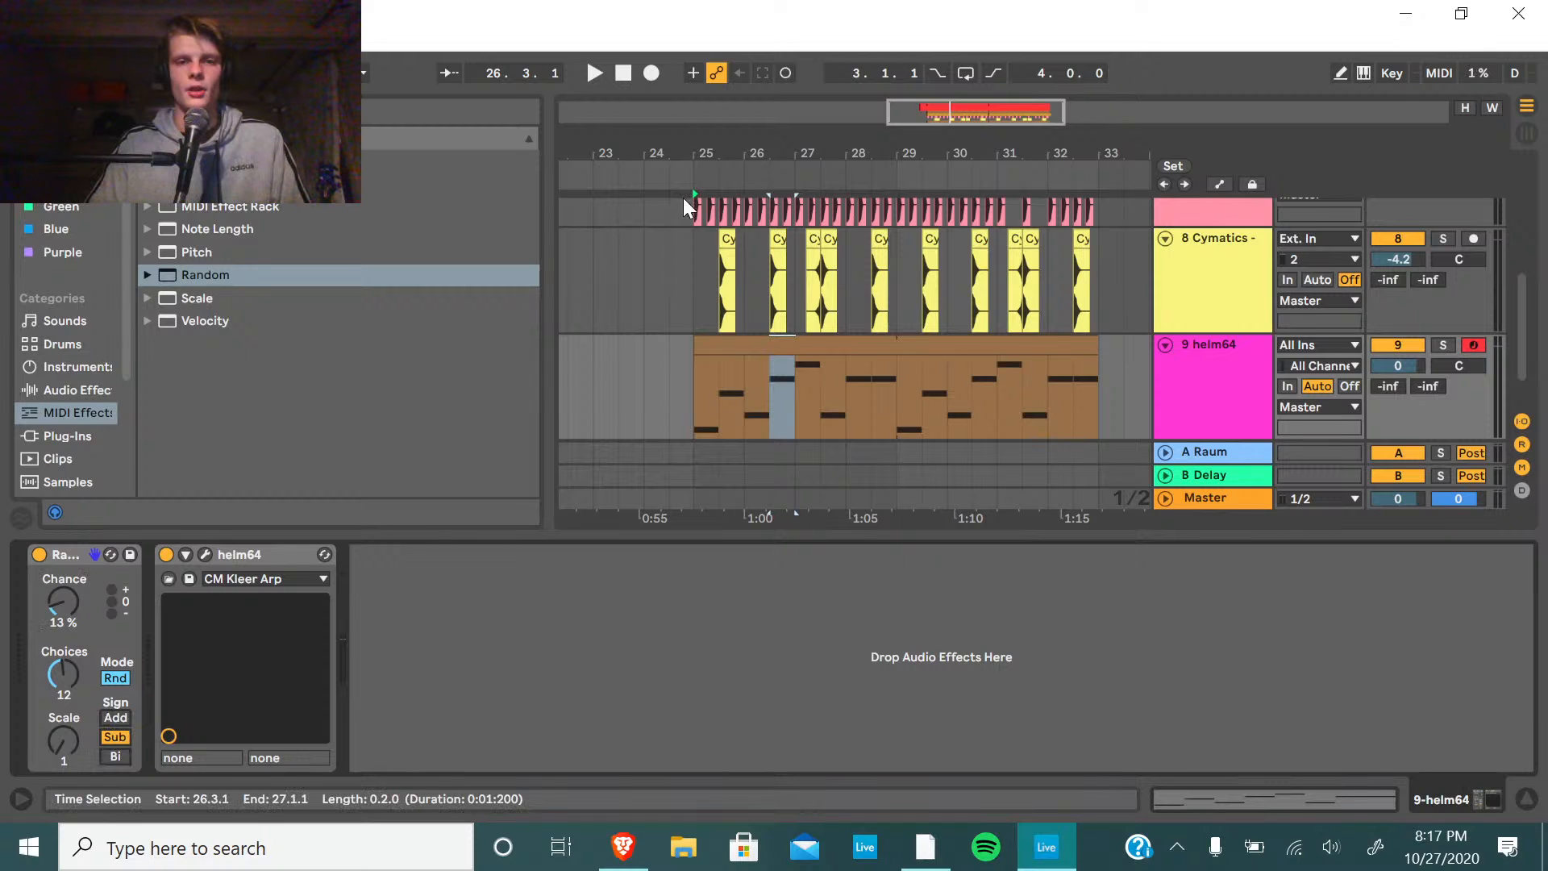
{"action": "key", "text": "space"}
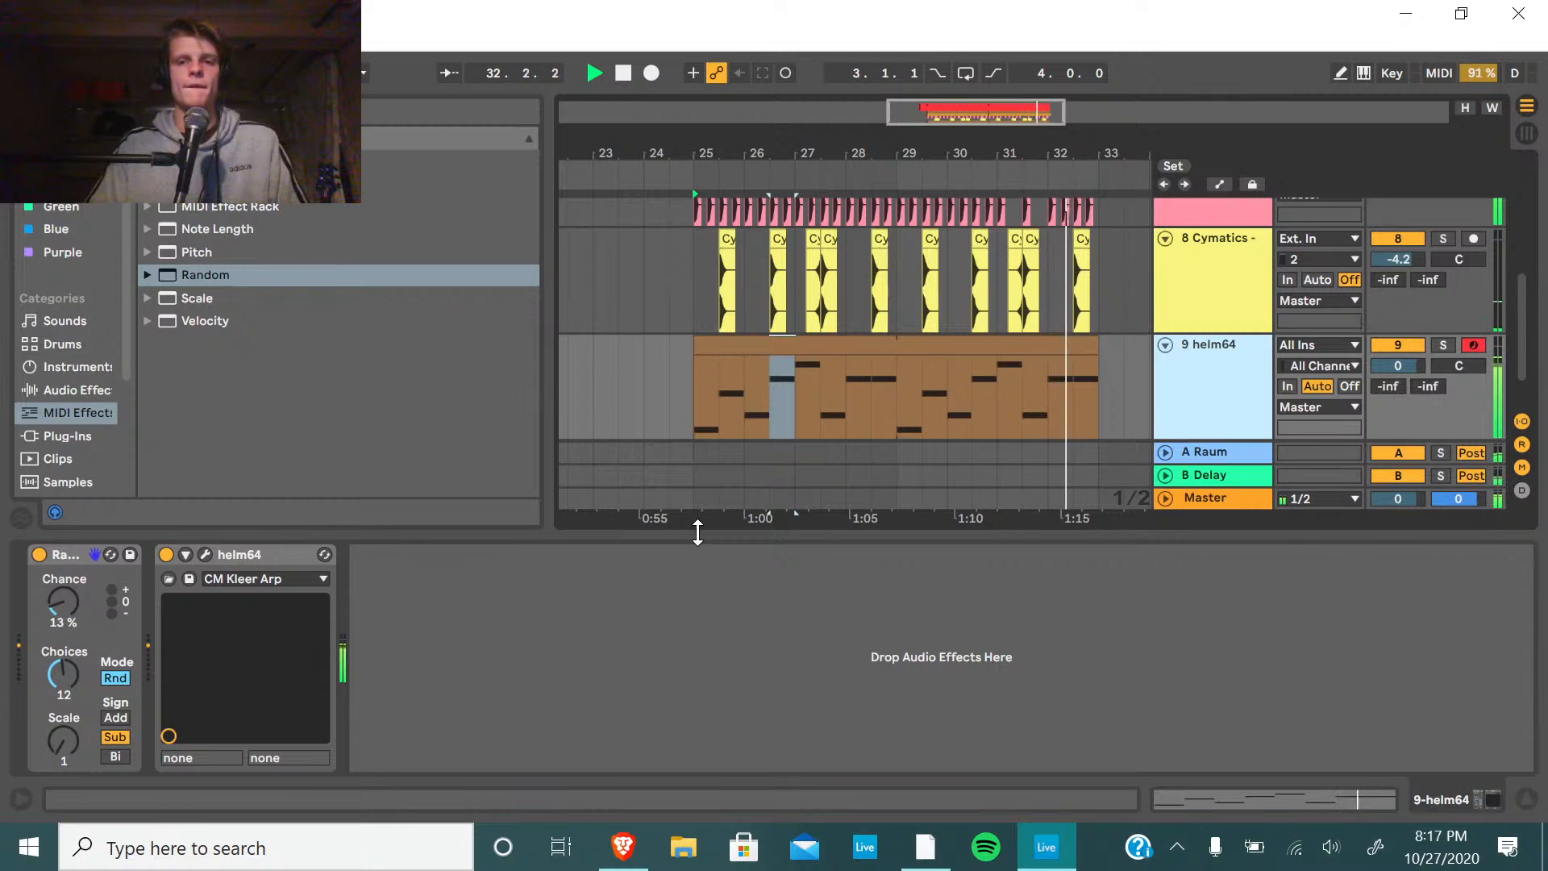
Open the helm64 clip, lower the B1 note at 2.1.1 to A1 and play it.
{"action": "double_click", "coordinate": [778, 345]}
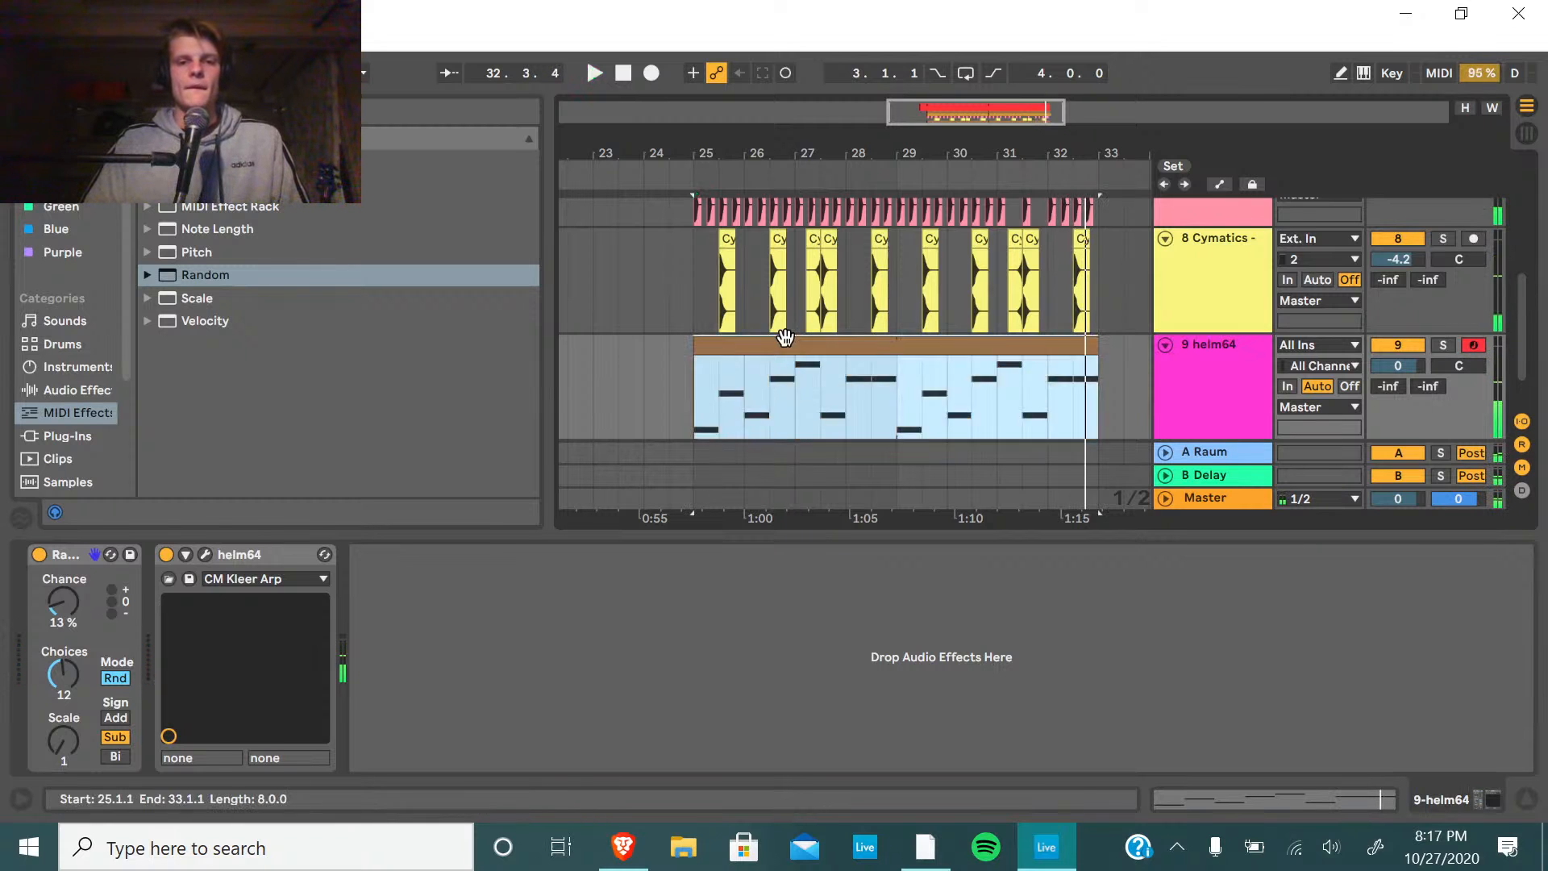
{"action": "left_click_drag", "start_coordinate": [761, 538], "coordinate": [756, 196]}
{"action": "left_click", "coordinate": [709, 502]}
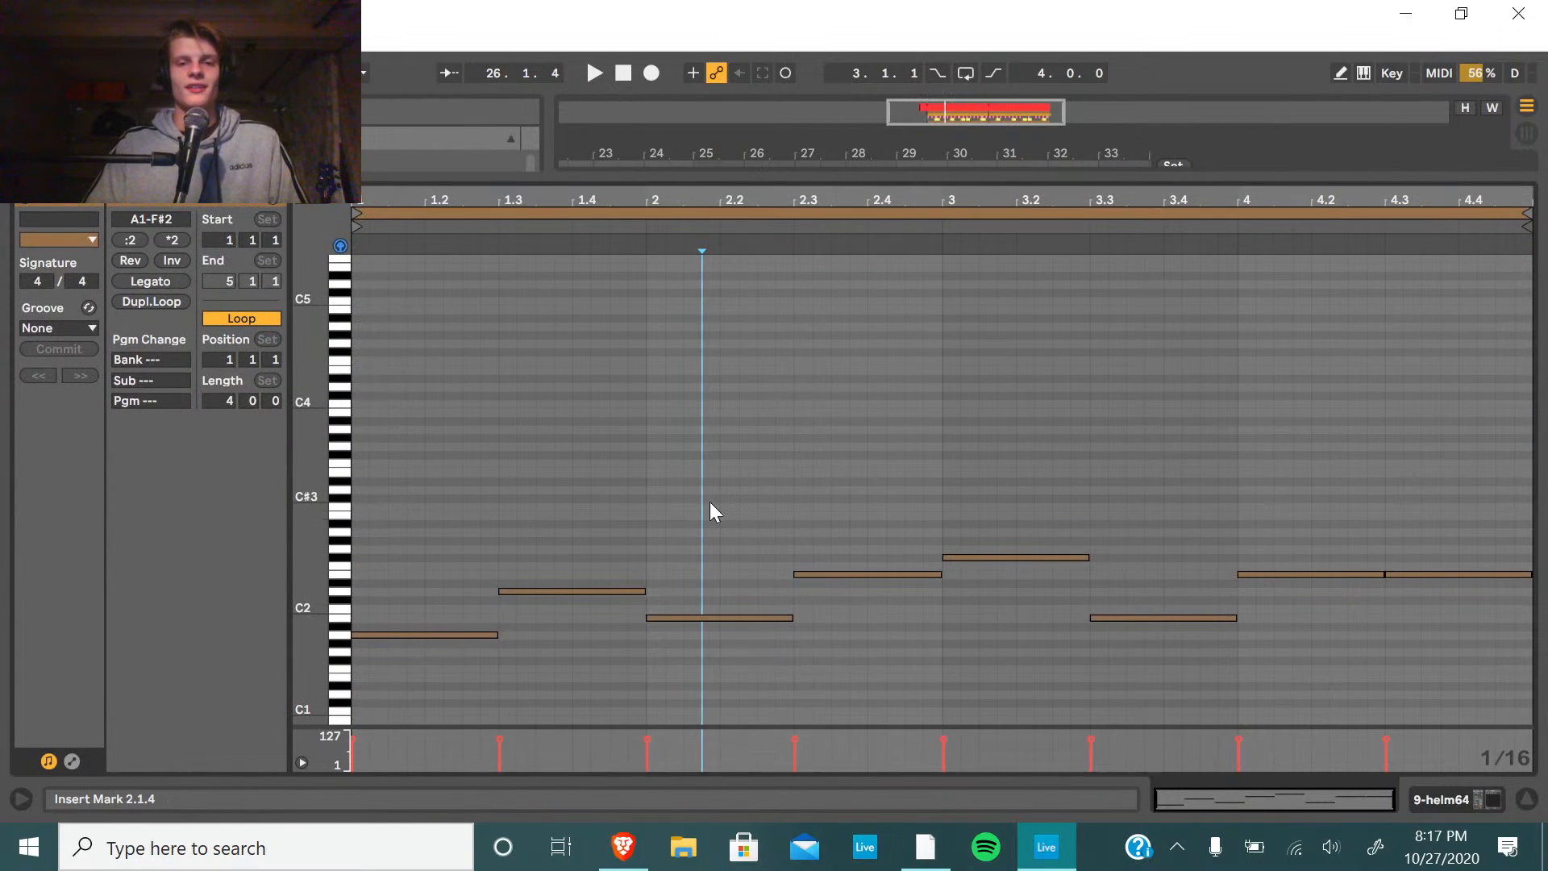
{"action": "left_click", "coordinate": [701, 617]}
{"action": "key", "text": "Down"}
{"action": "key", "text": "Down"}
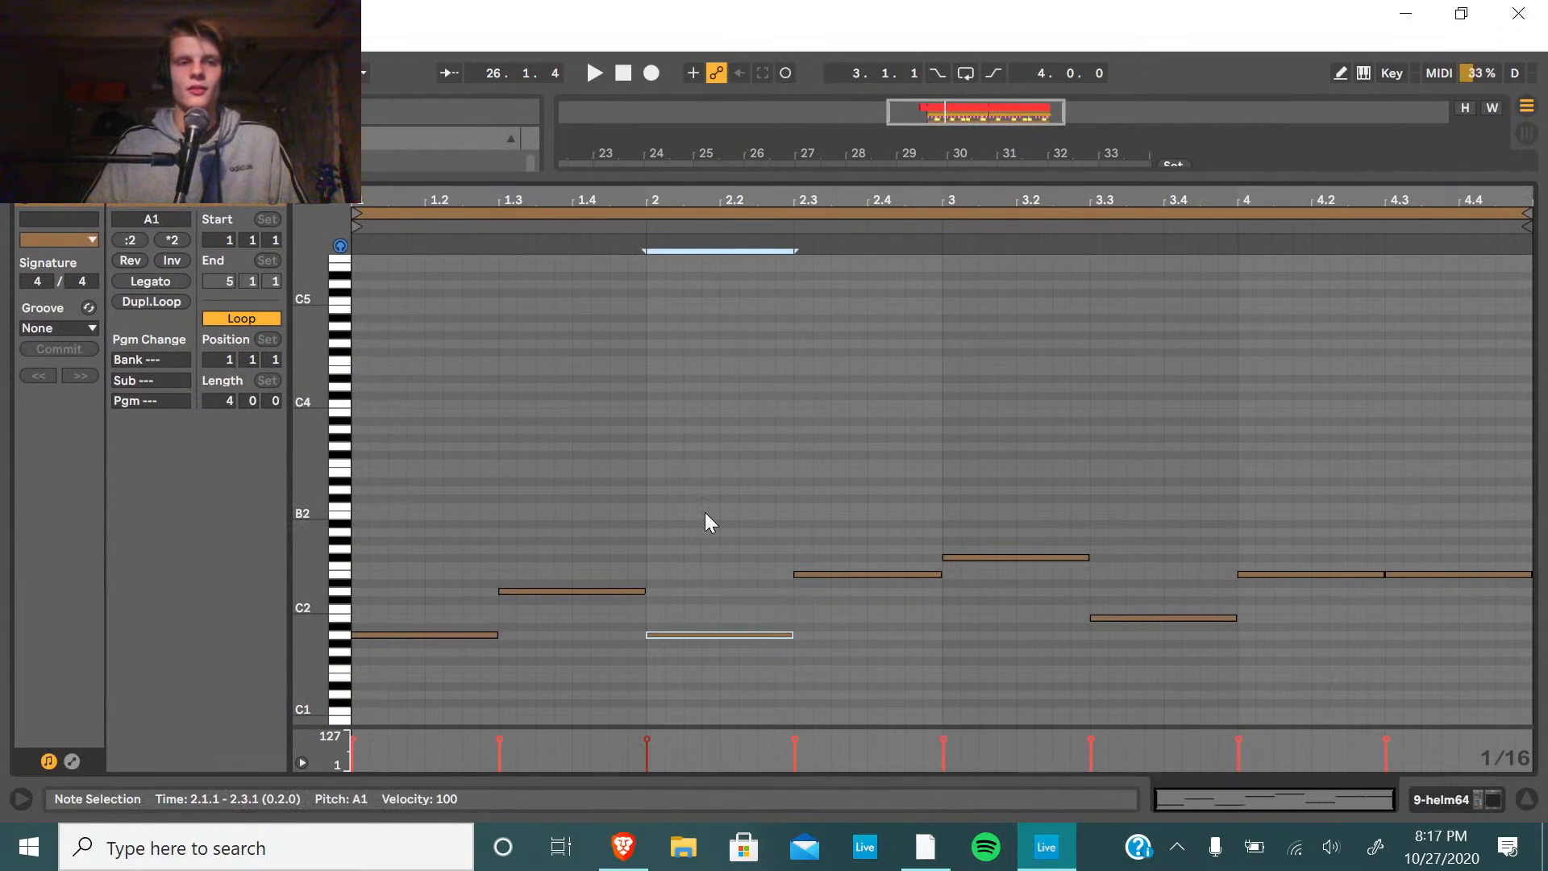
{"action": "key", "text": "space"}
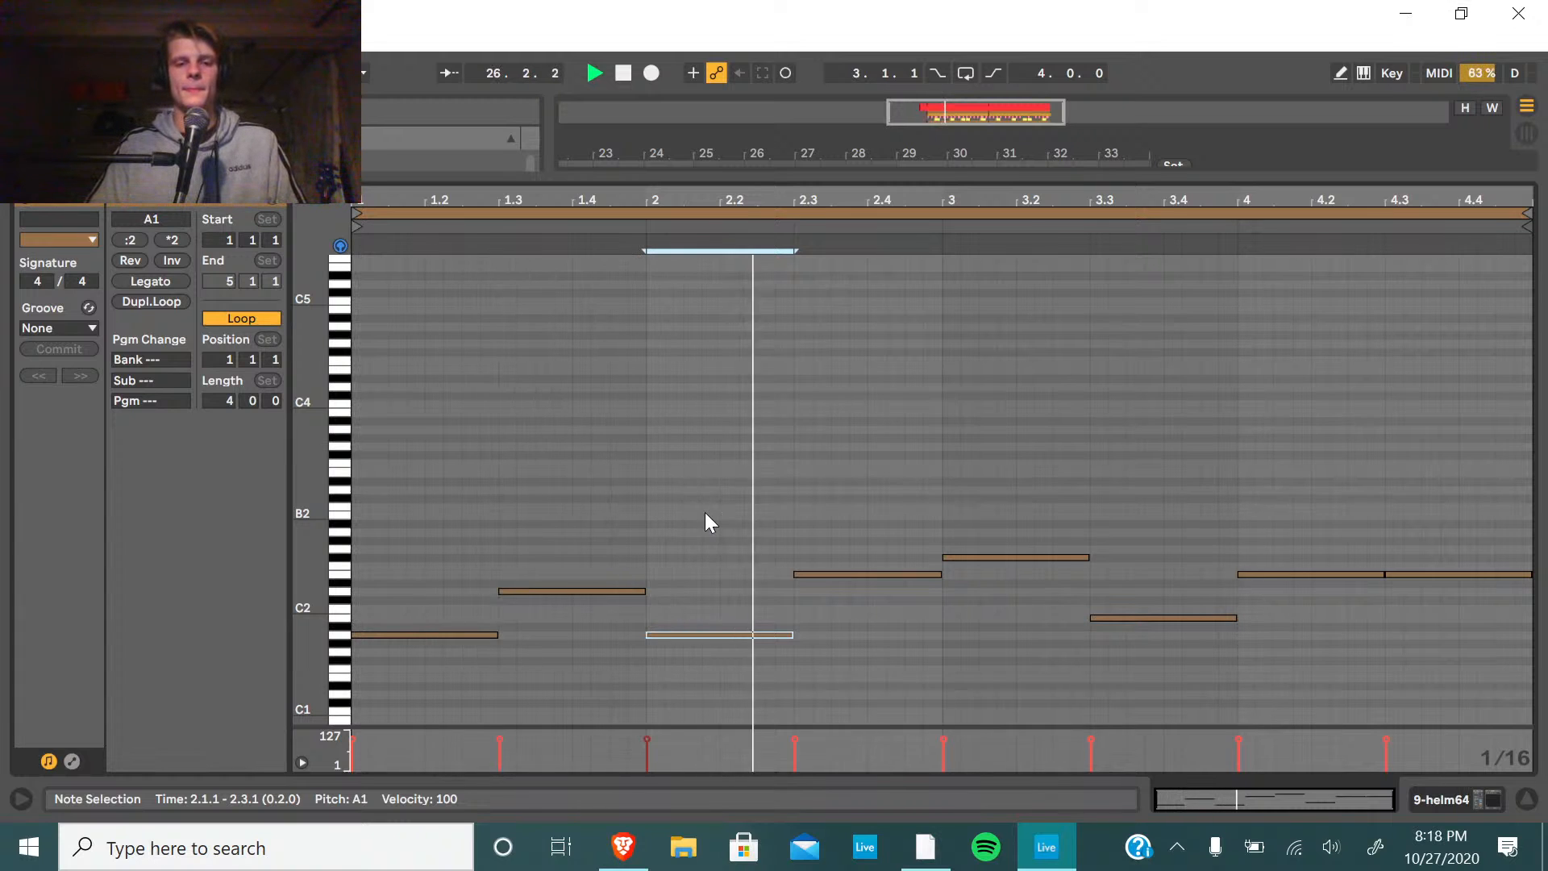
Stop playback, raise the bass note at 2.1.1 to C#2 and play the clip again.
{"action": "key", "text": "space"}
{"action": "key", "text": "Up"}
{"action": "key", "text": "Up"}
{"action": "key", "text": "Up"}
{"action": "key", "text": "Up"}
{"action": "key", "text": "space"}
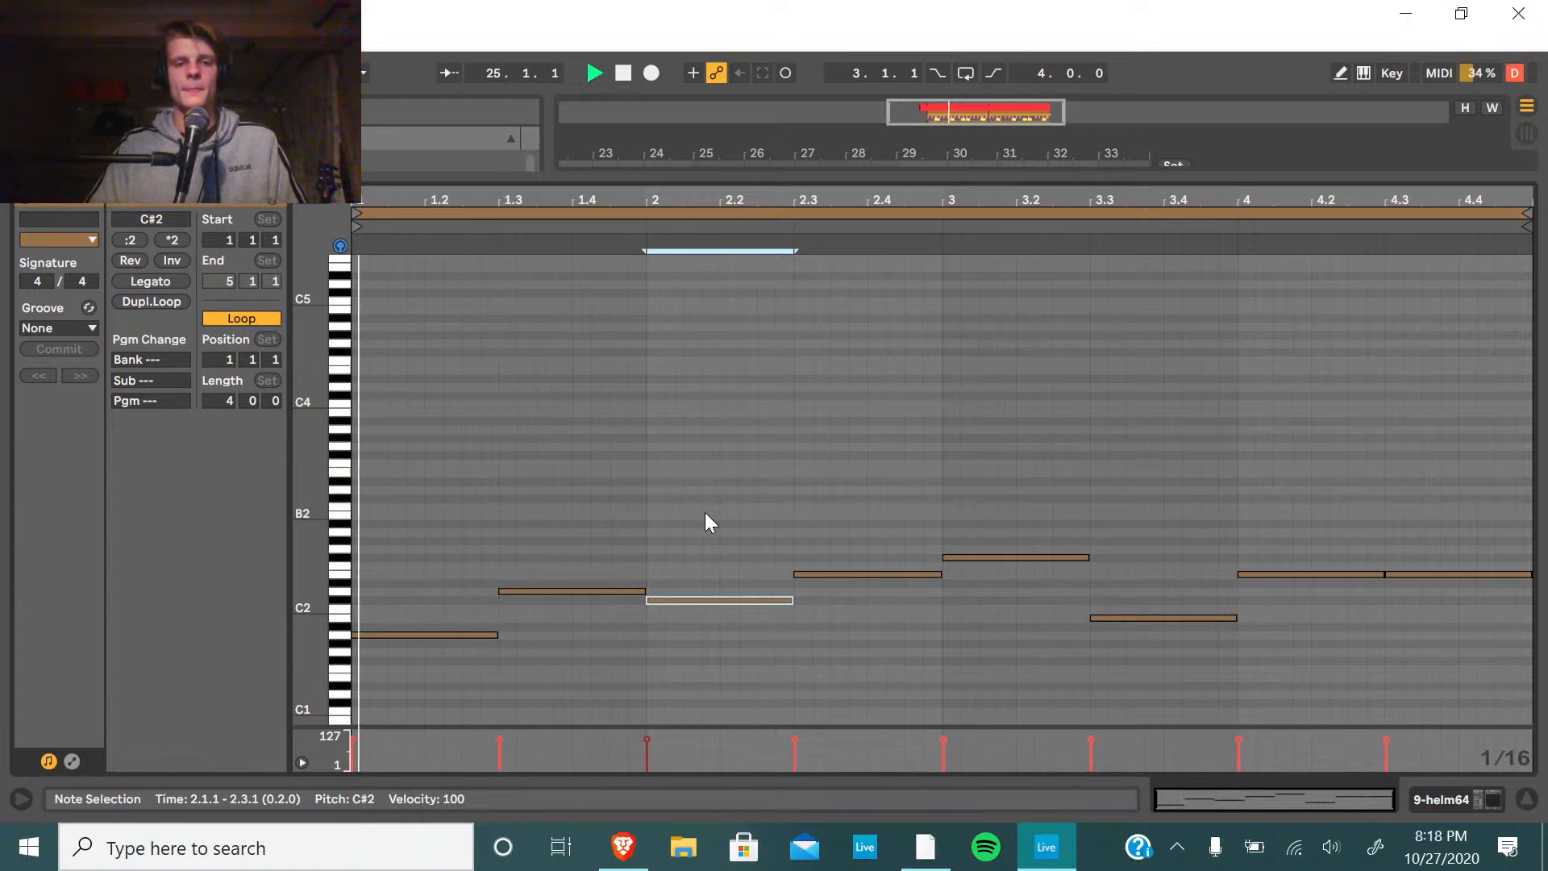
Try the bass note at 2.1.1 on C2, E2 and F#2 while the clip plays.
{"action": "key", "text": "Down"}
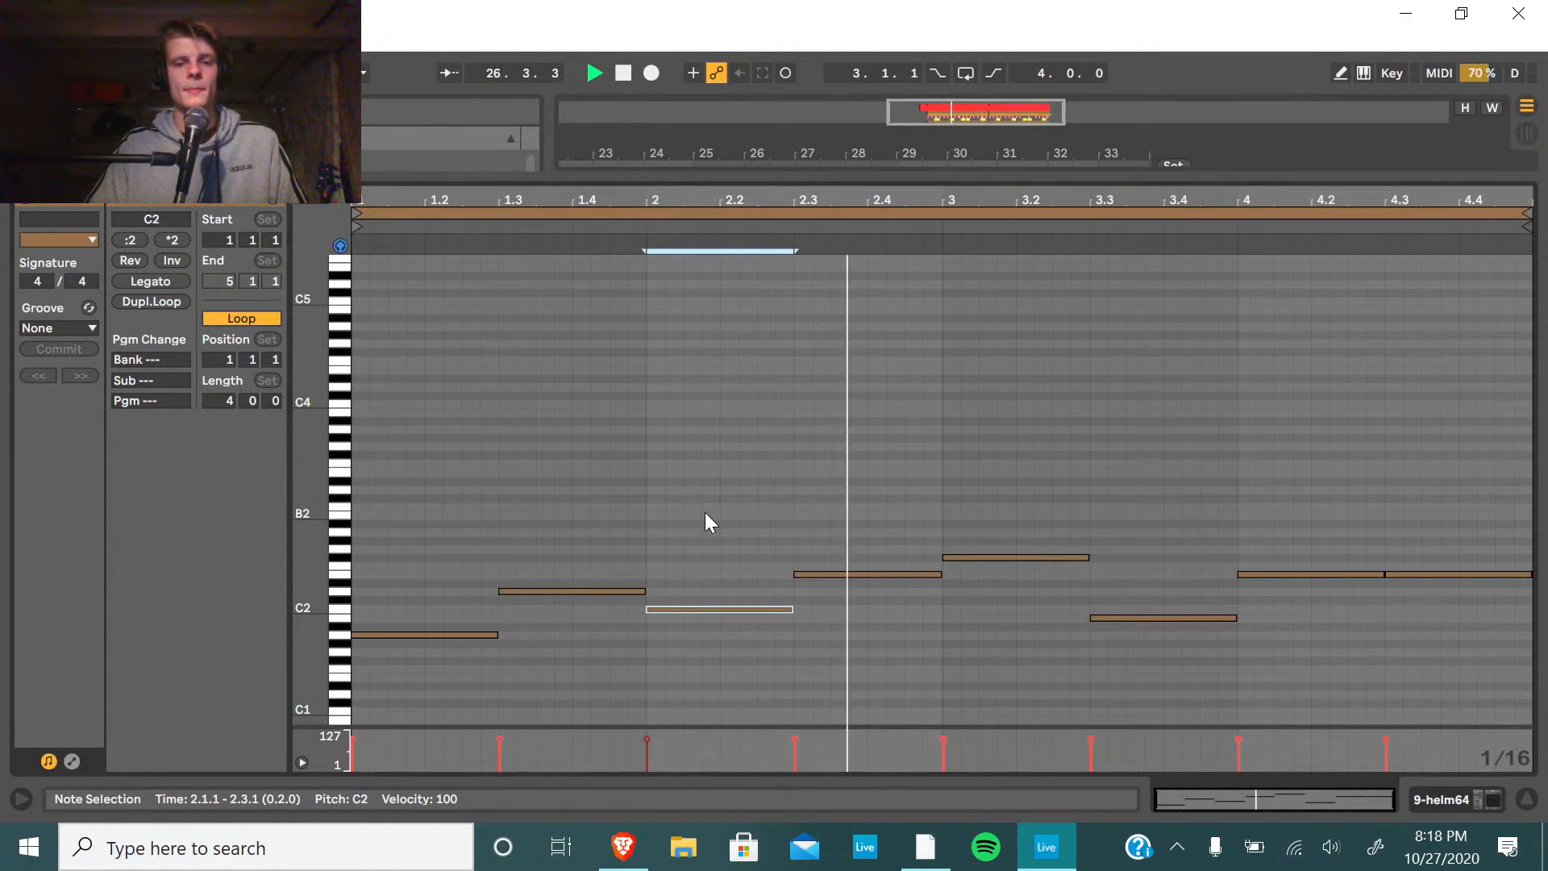
{"action": "key", "text": "Up"}
{"action": "key", "text": "Up"}
{"action": "key", "text": "Up"}
{"action": "key", "text": "Up"}
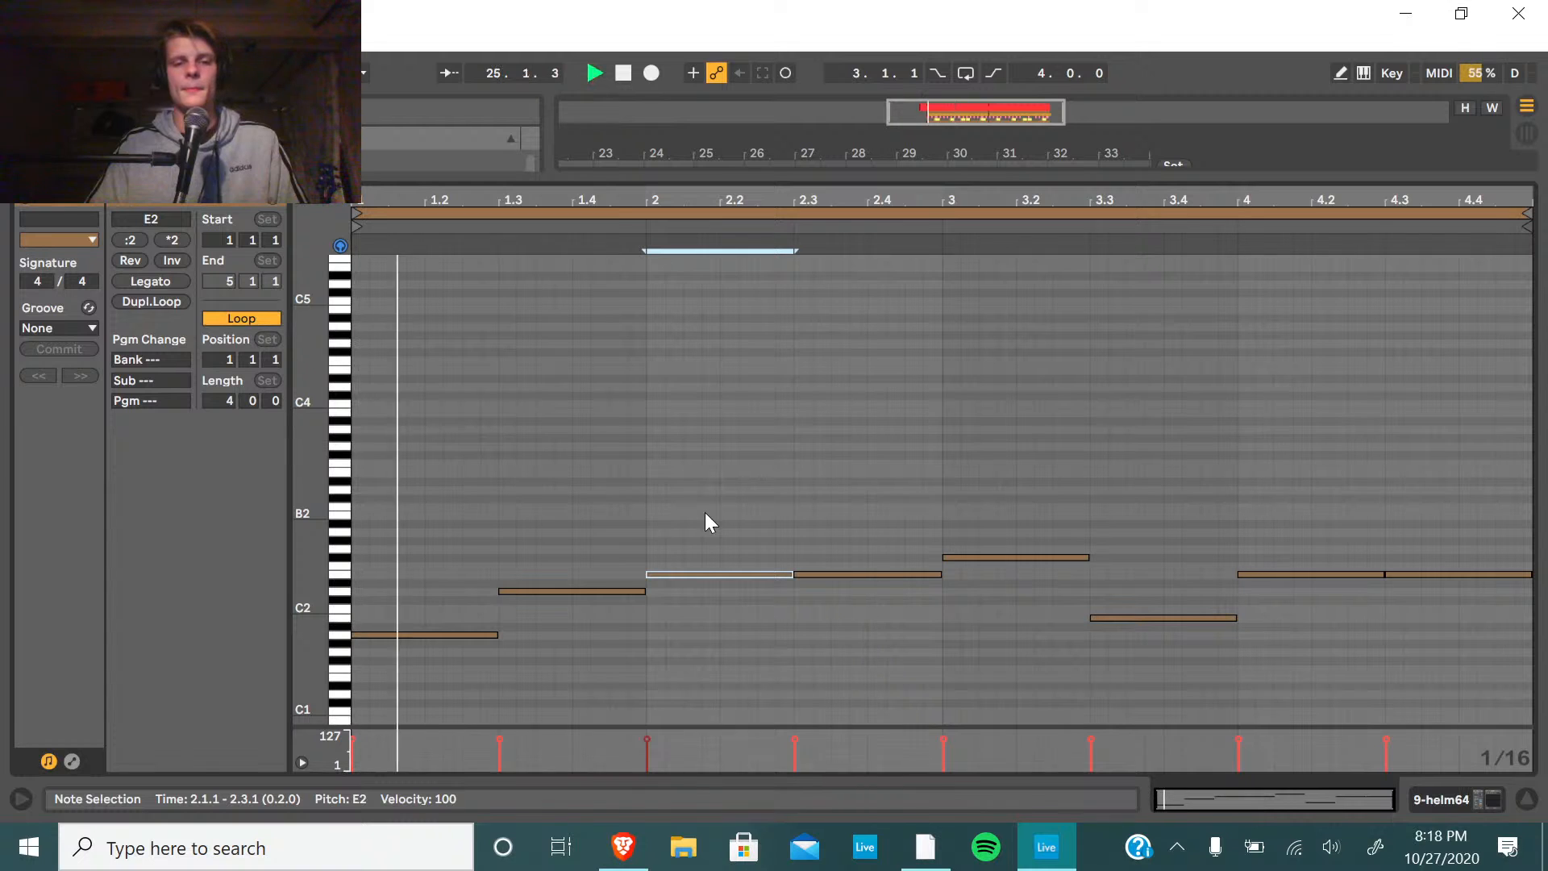
{"action": "key", "text": "Up"}
{"action": "key", "text": "Up"}
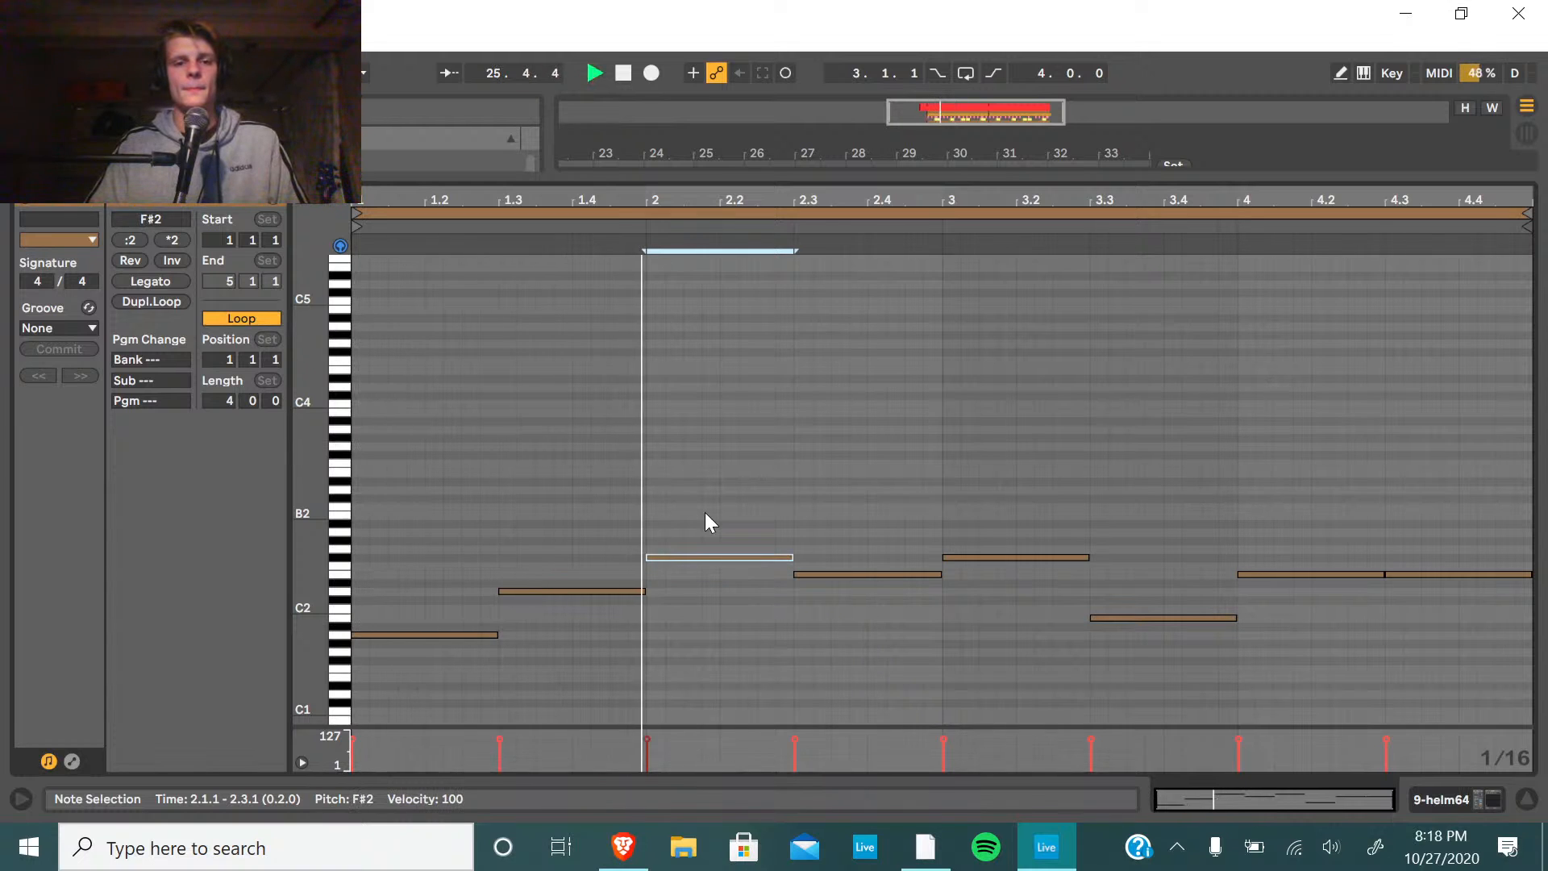
Lower the bass note at 2.1.1 to C2 and stop playback.
{"action": "key", "text": "Down"}
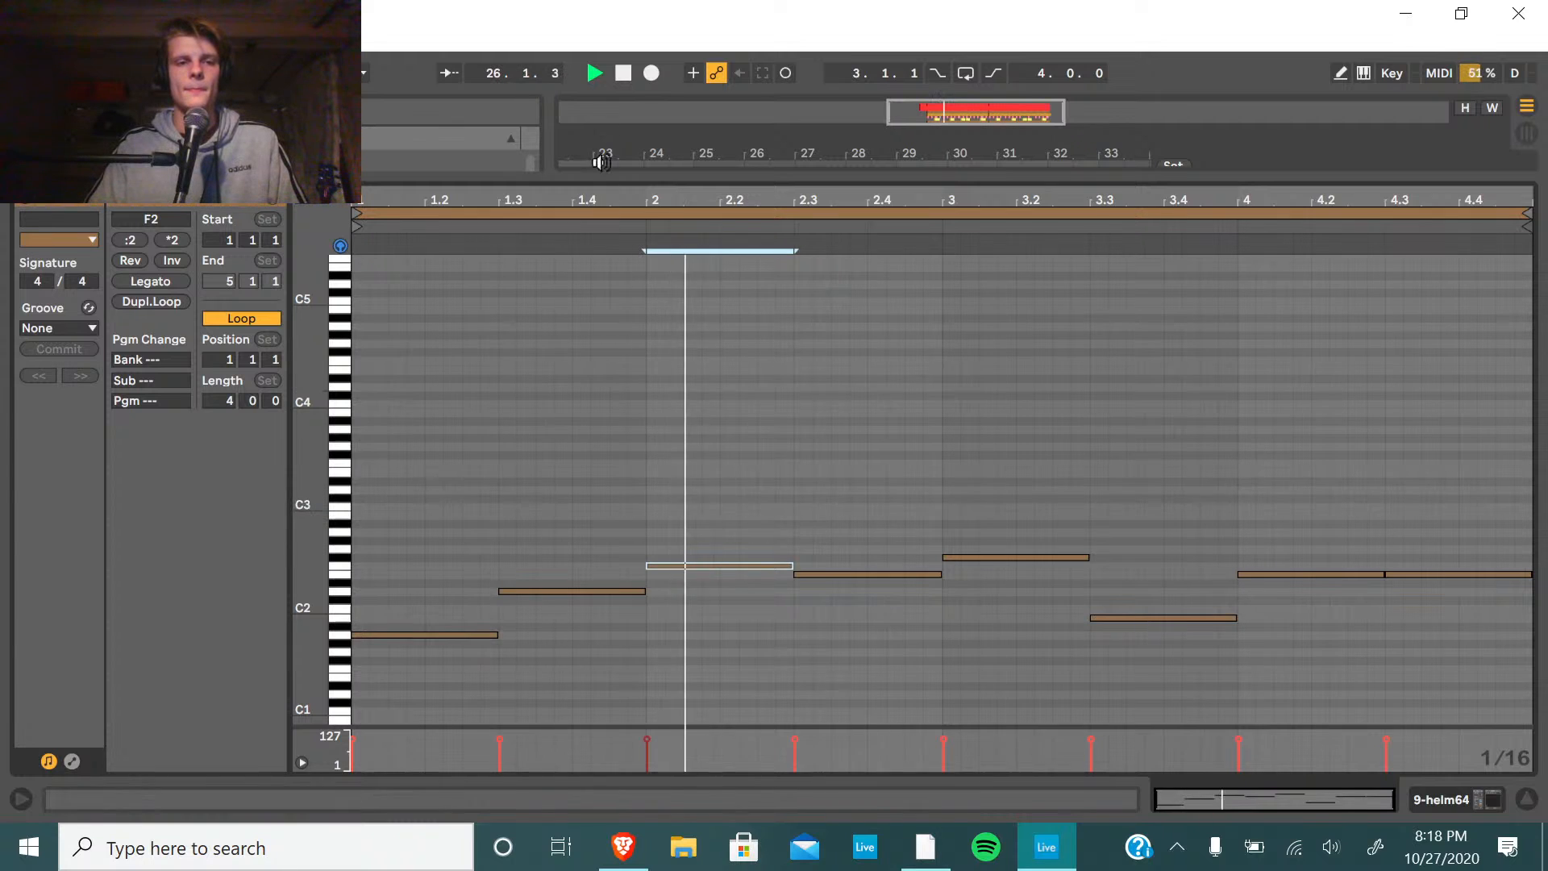
{"action": "key", "text": "Down"}
{"action": "key", "text": "Down"}
{"action": "key", "text": "Down"}
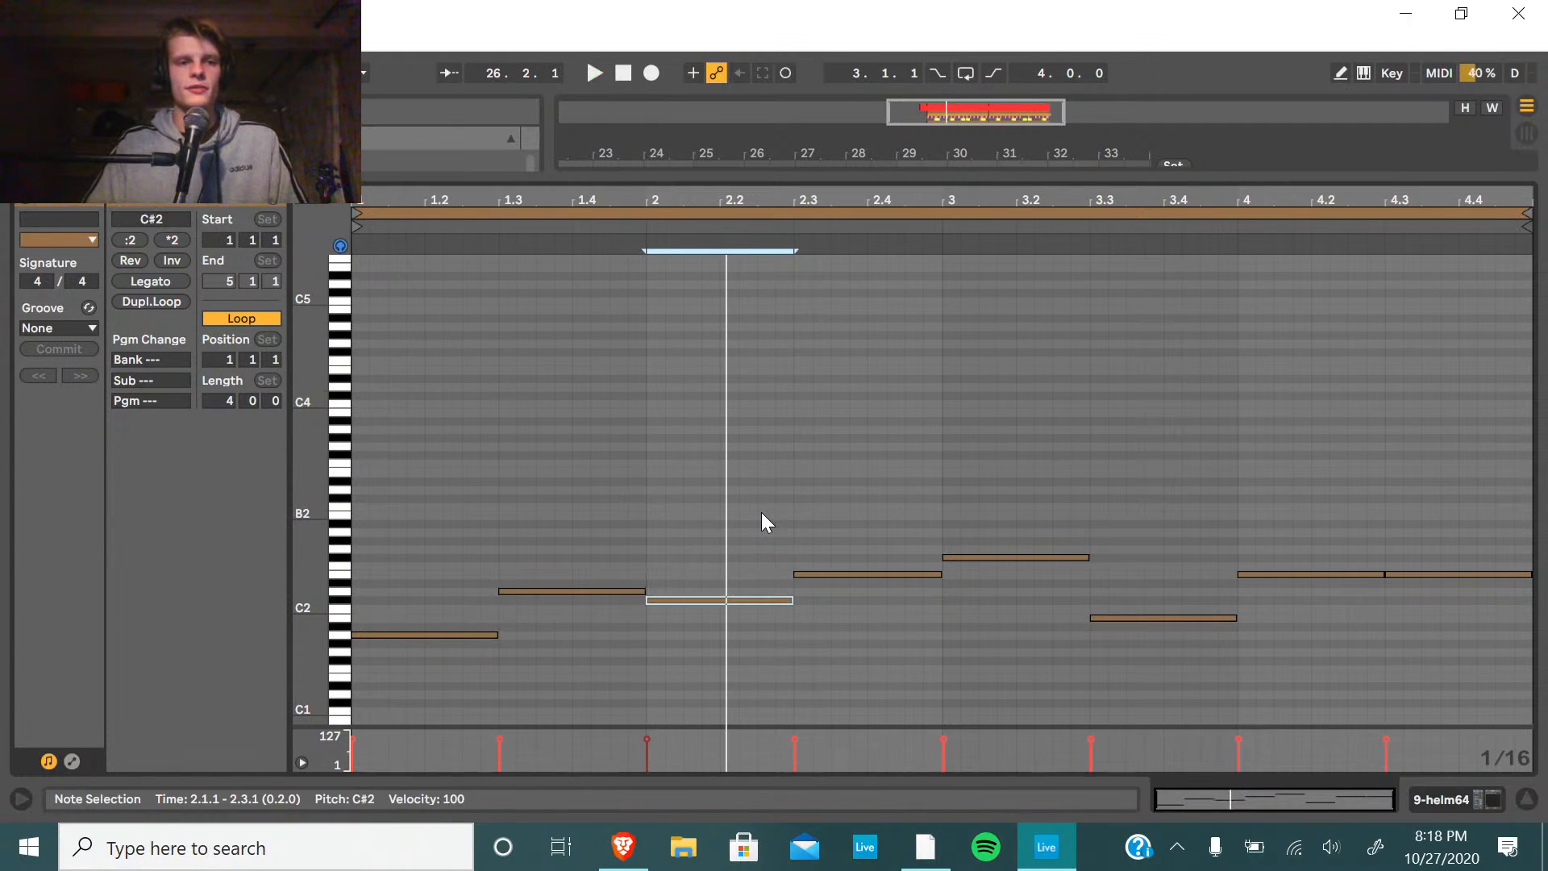
{"action": "key", "text": "Down"}
{"action": "key", "text": "Down"}
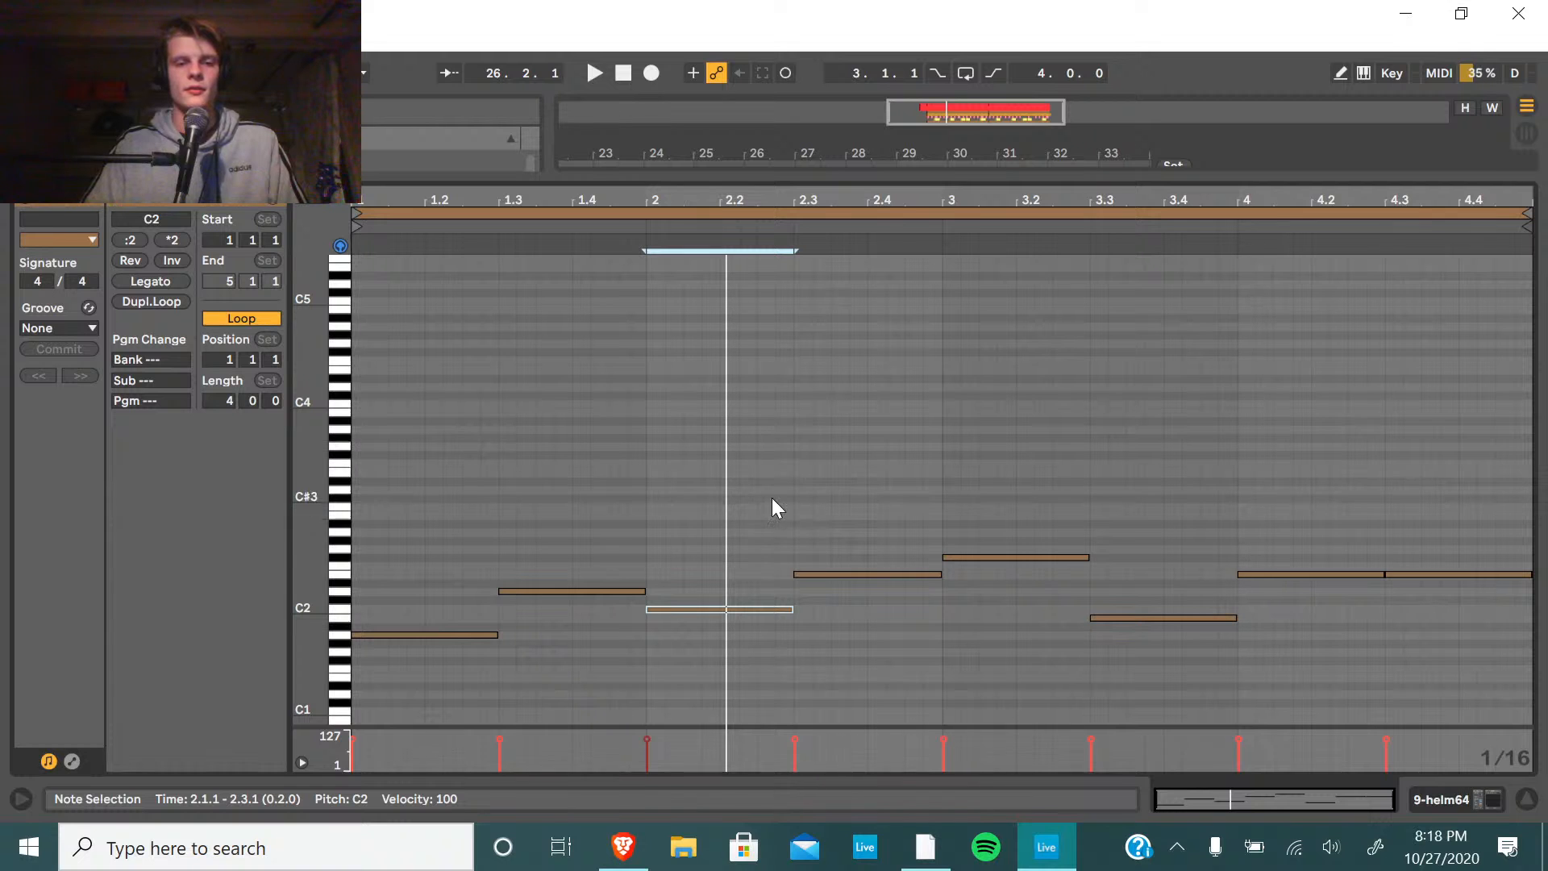
{"action": "key", "text": "Up"}
{"action": "key", "text": "Down"}
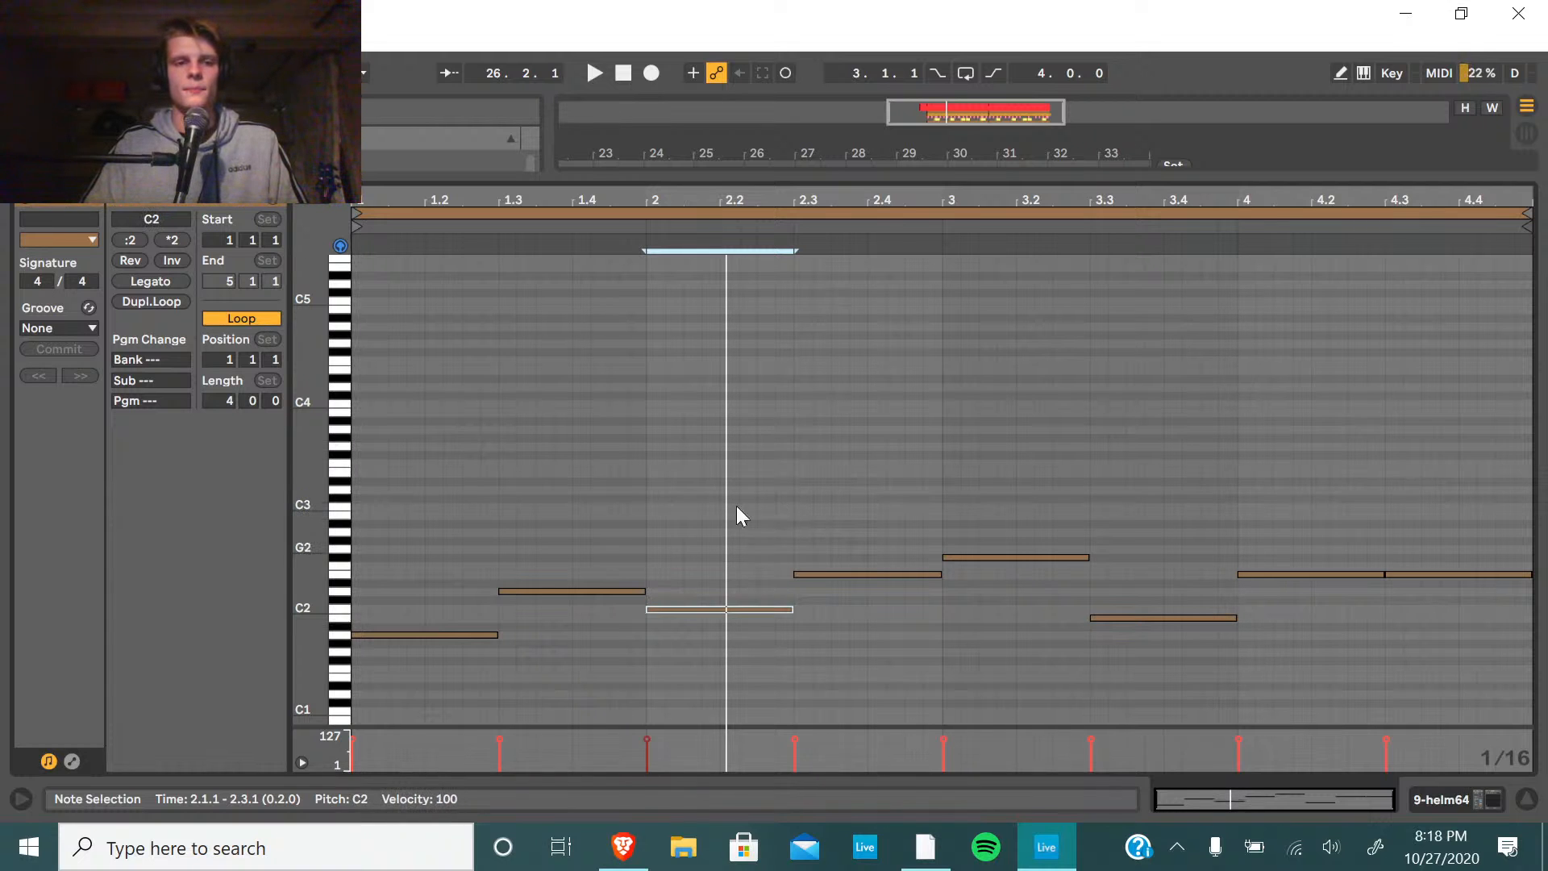
Play the arrangement and set the Random effect's Choices to 4 and its Mode to Alt.
{"action": "key", "text": "shift+Tab"}
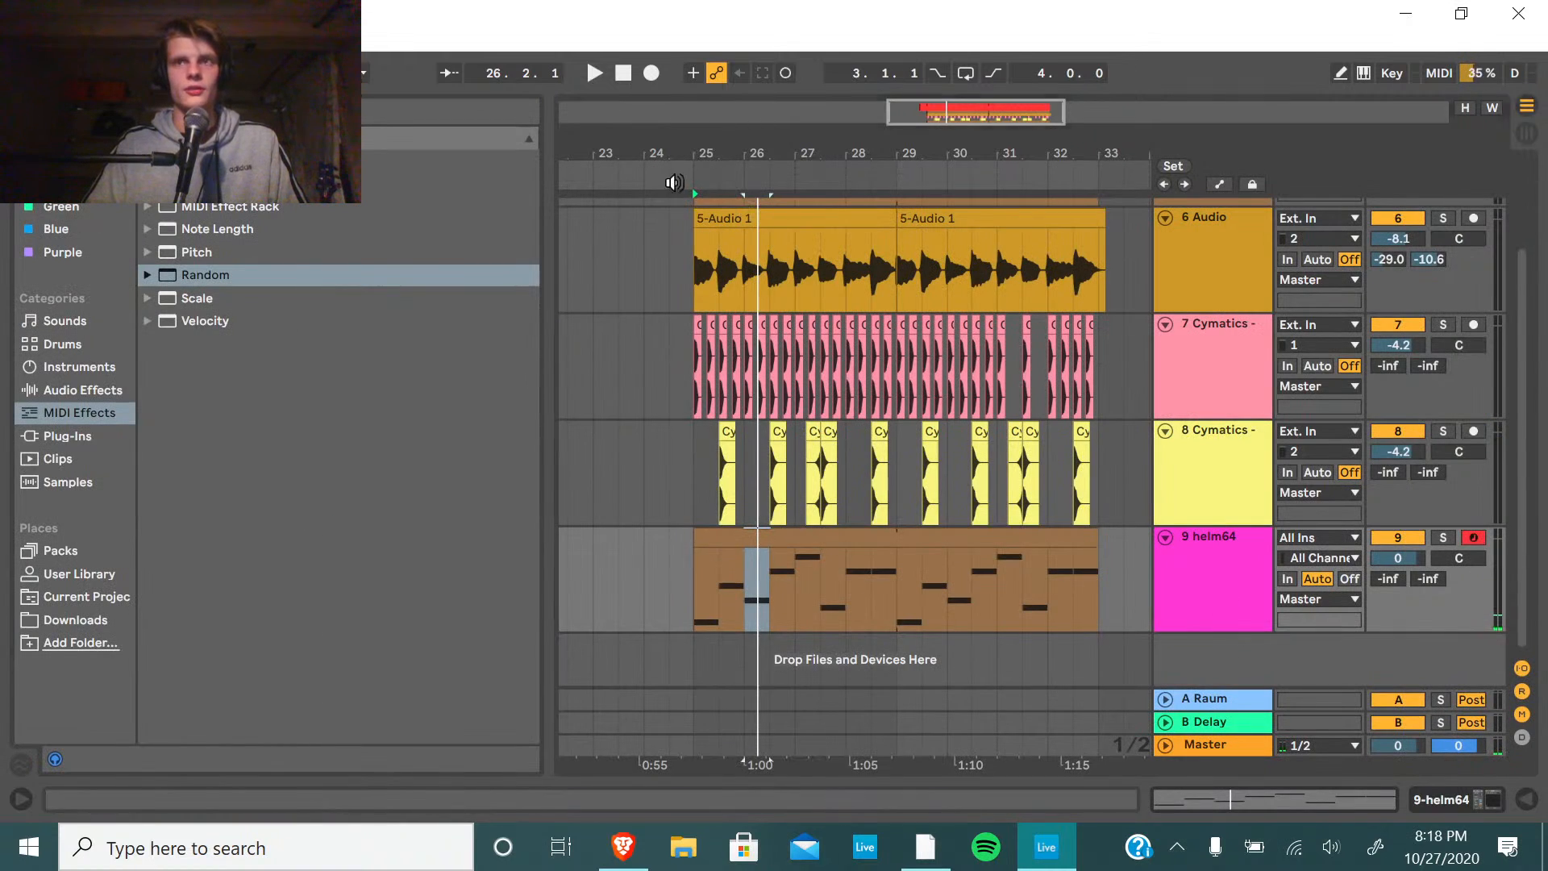
{"action": "key", "text": "space"}
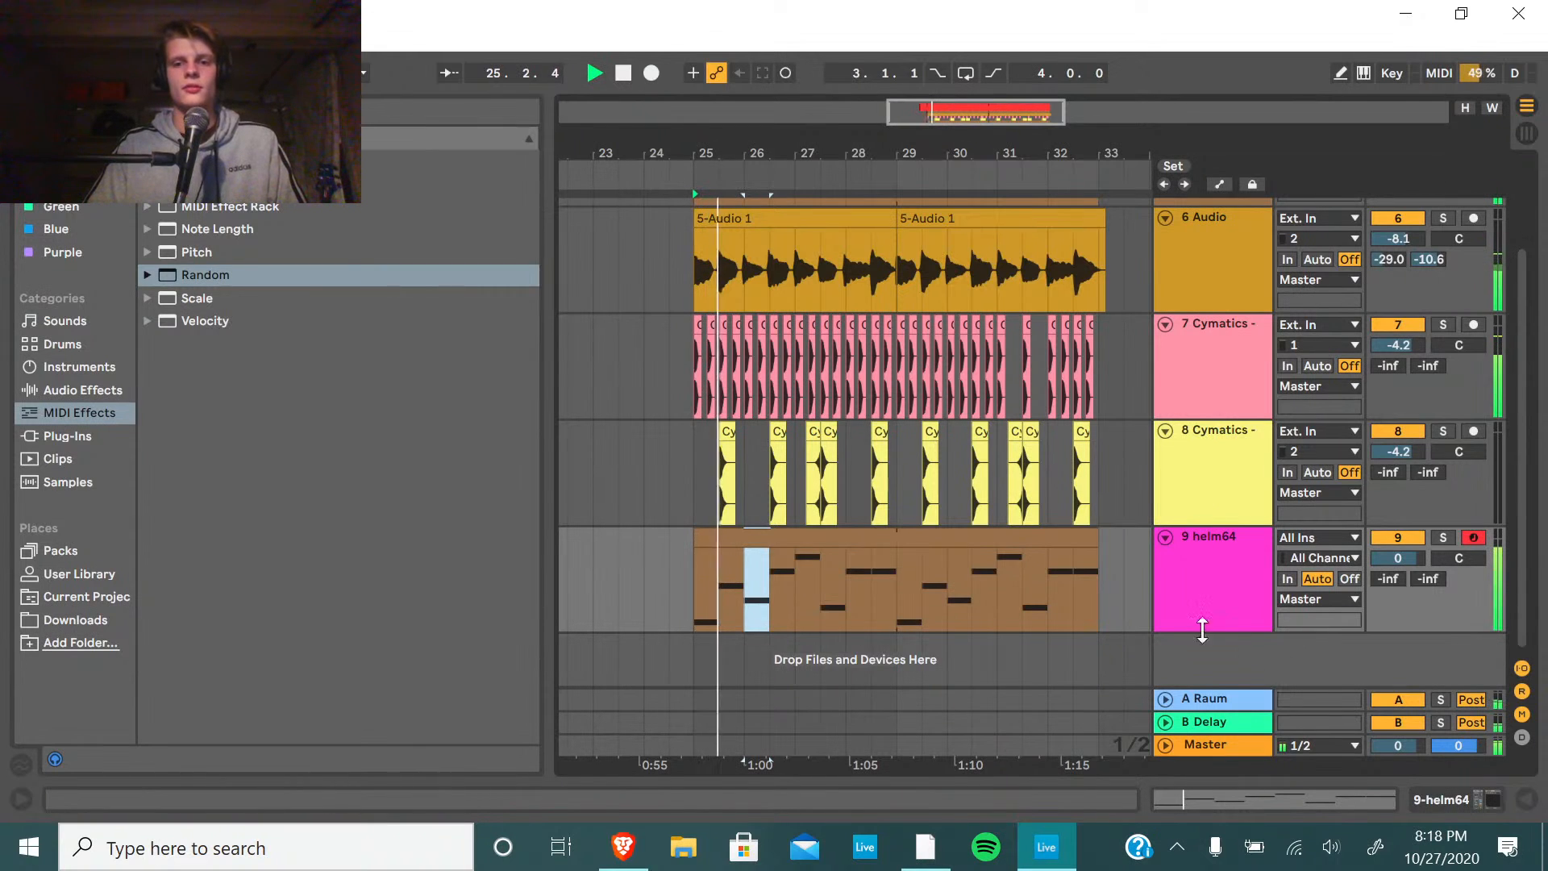
{"action": "left_click", "coordinate": [1184, 579]}
{"action": "left_click", "coordinate": [1183, 579]}
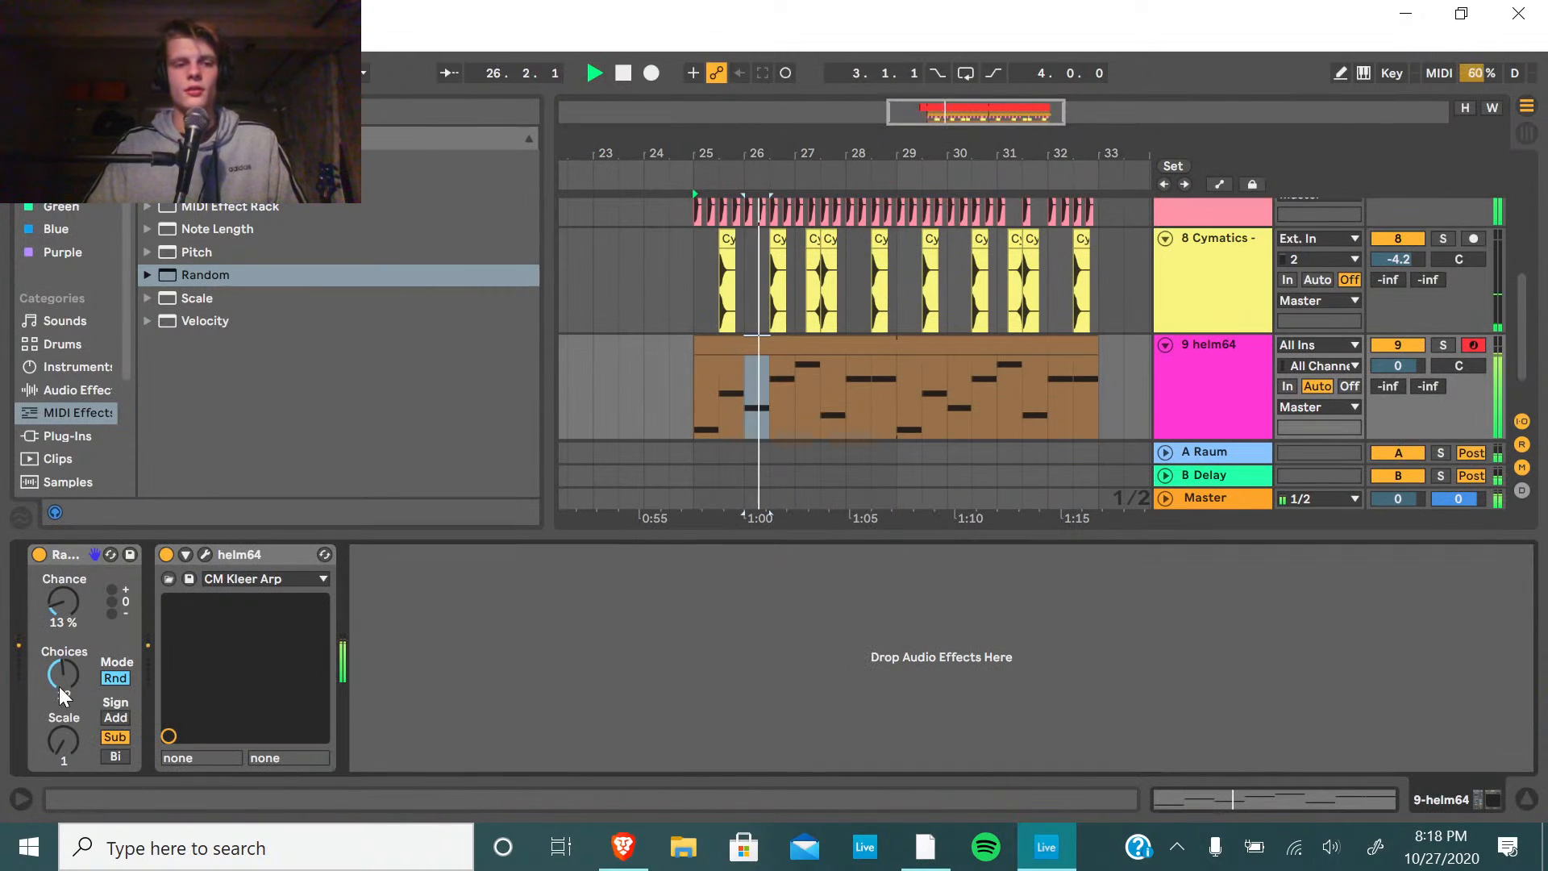
{"action": "left_click_drag", "start_coordinate": [59, 680], "coordinate": [60, 695]}
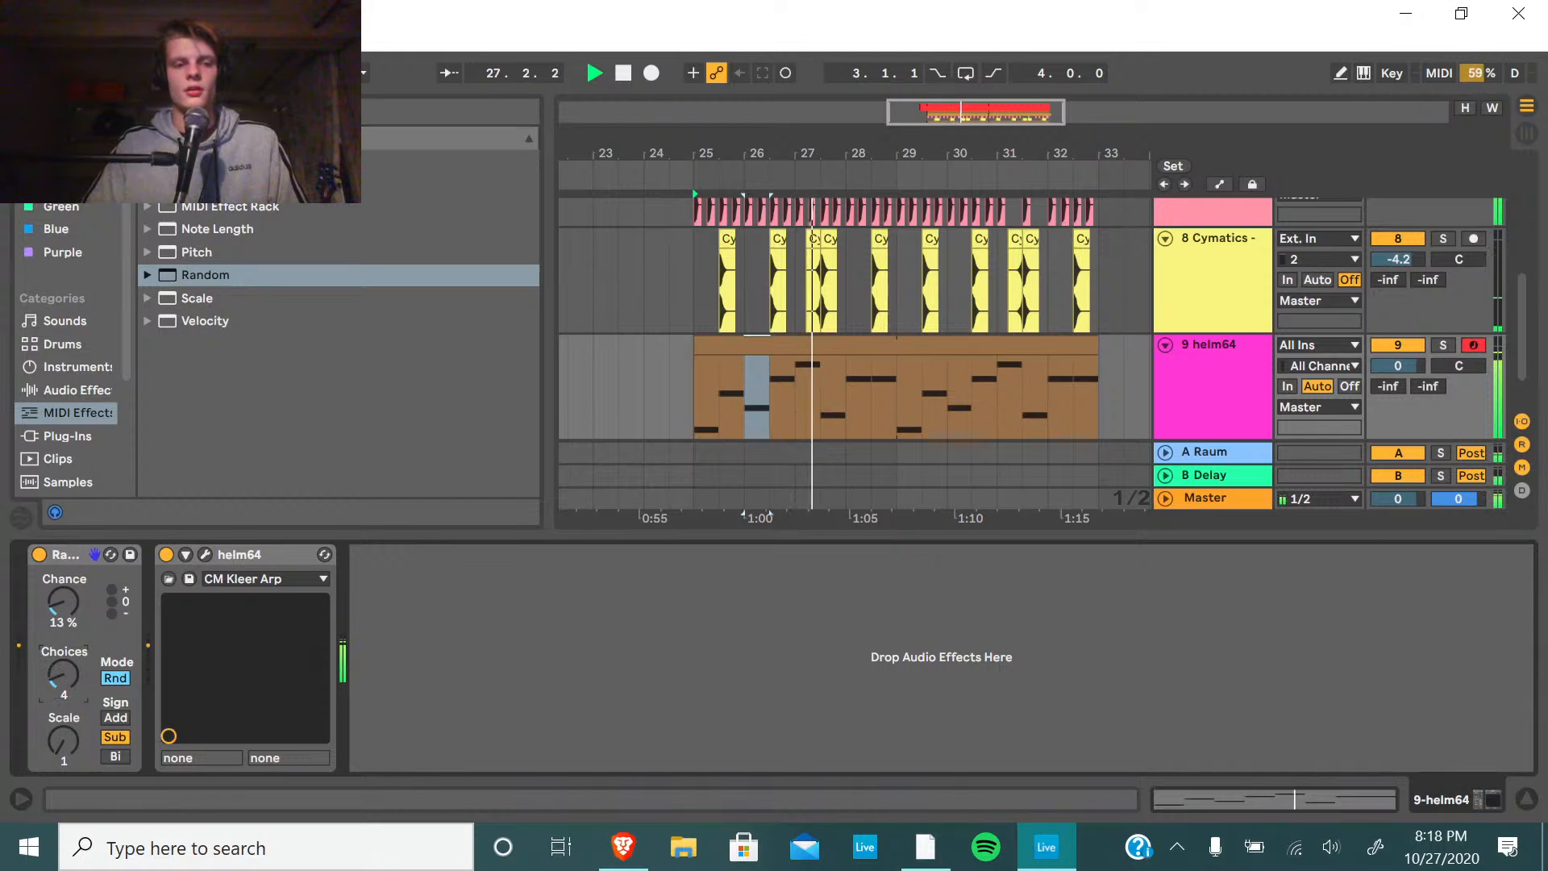
{"action": "left_click", "coordinate": [123, 679]}
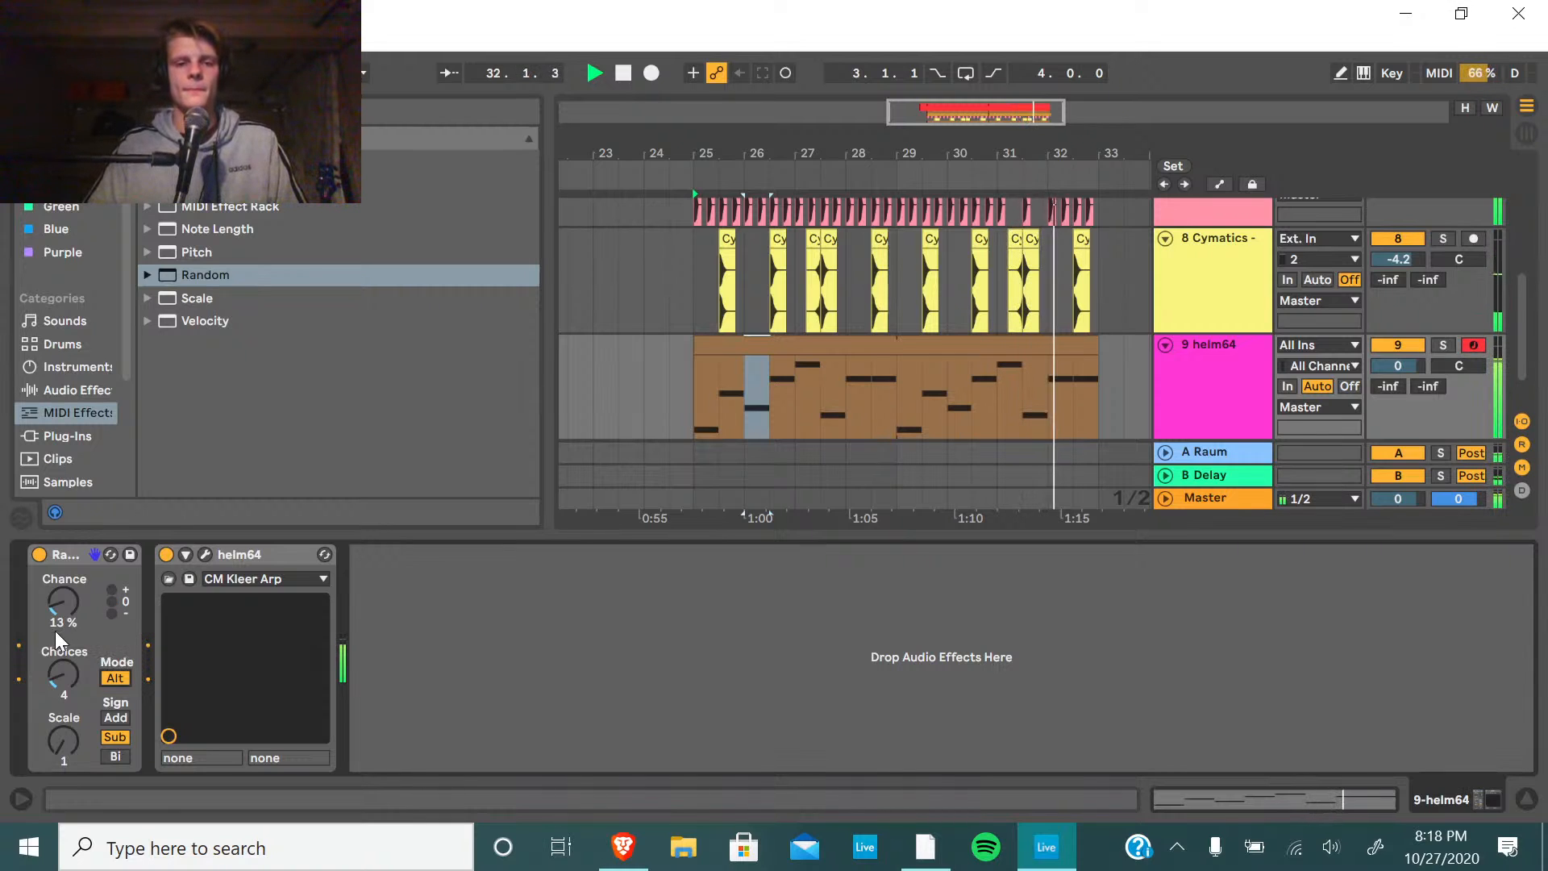
Delete the Random effect from the bass track and replace helm64 with an empty Instrument Rack.
{"action": "right_click", "coordinate": [76, 556]}
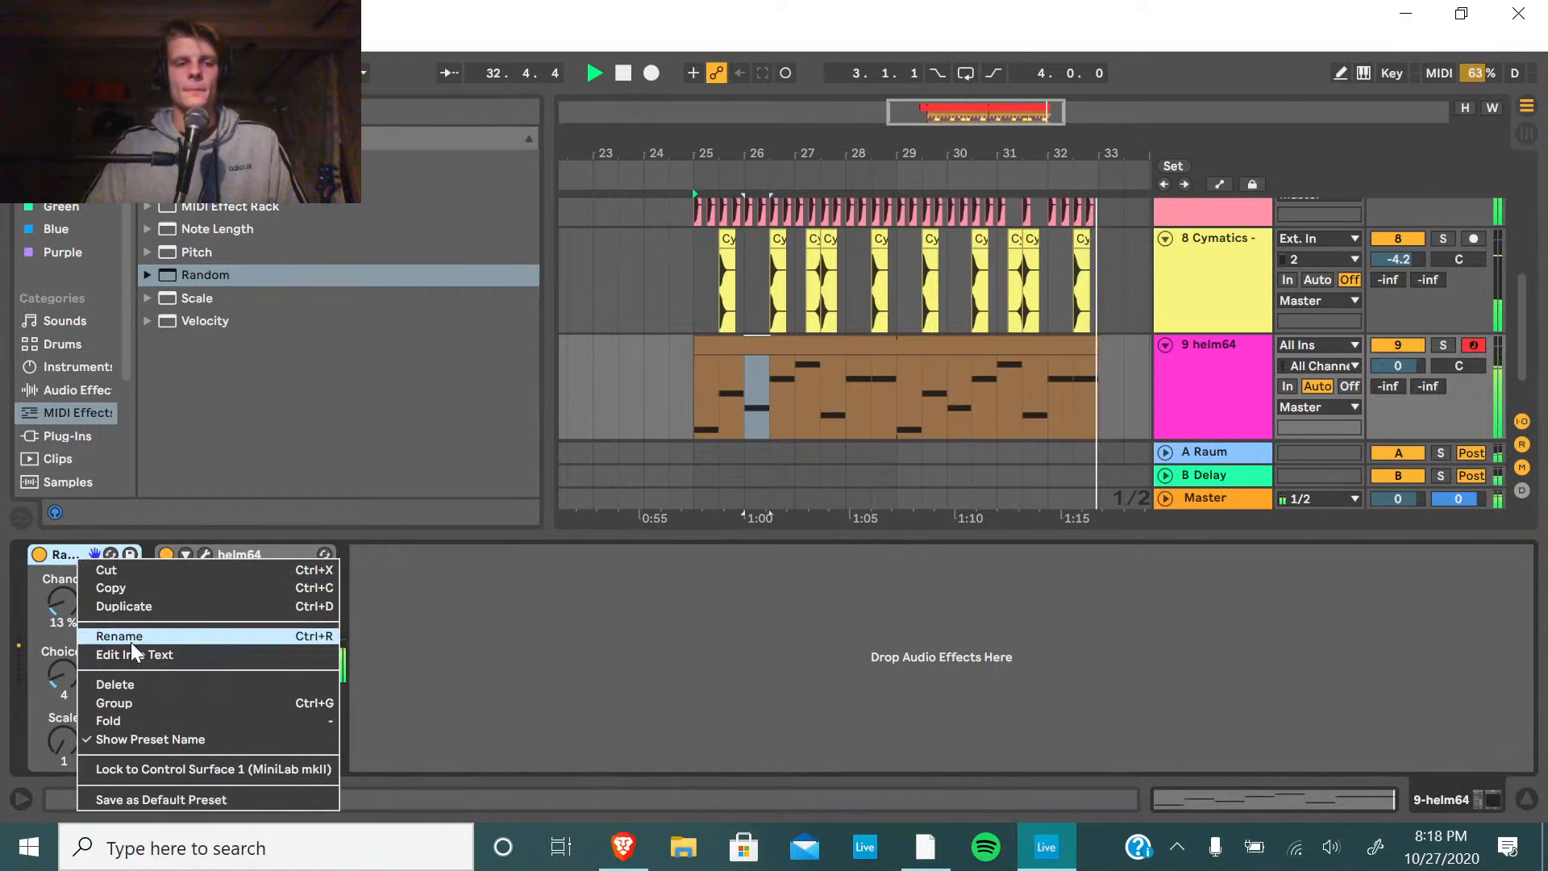
{"action": "left_click", "coordinate": [129, 684]}
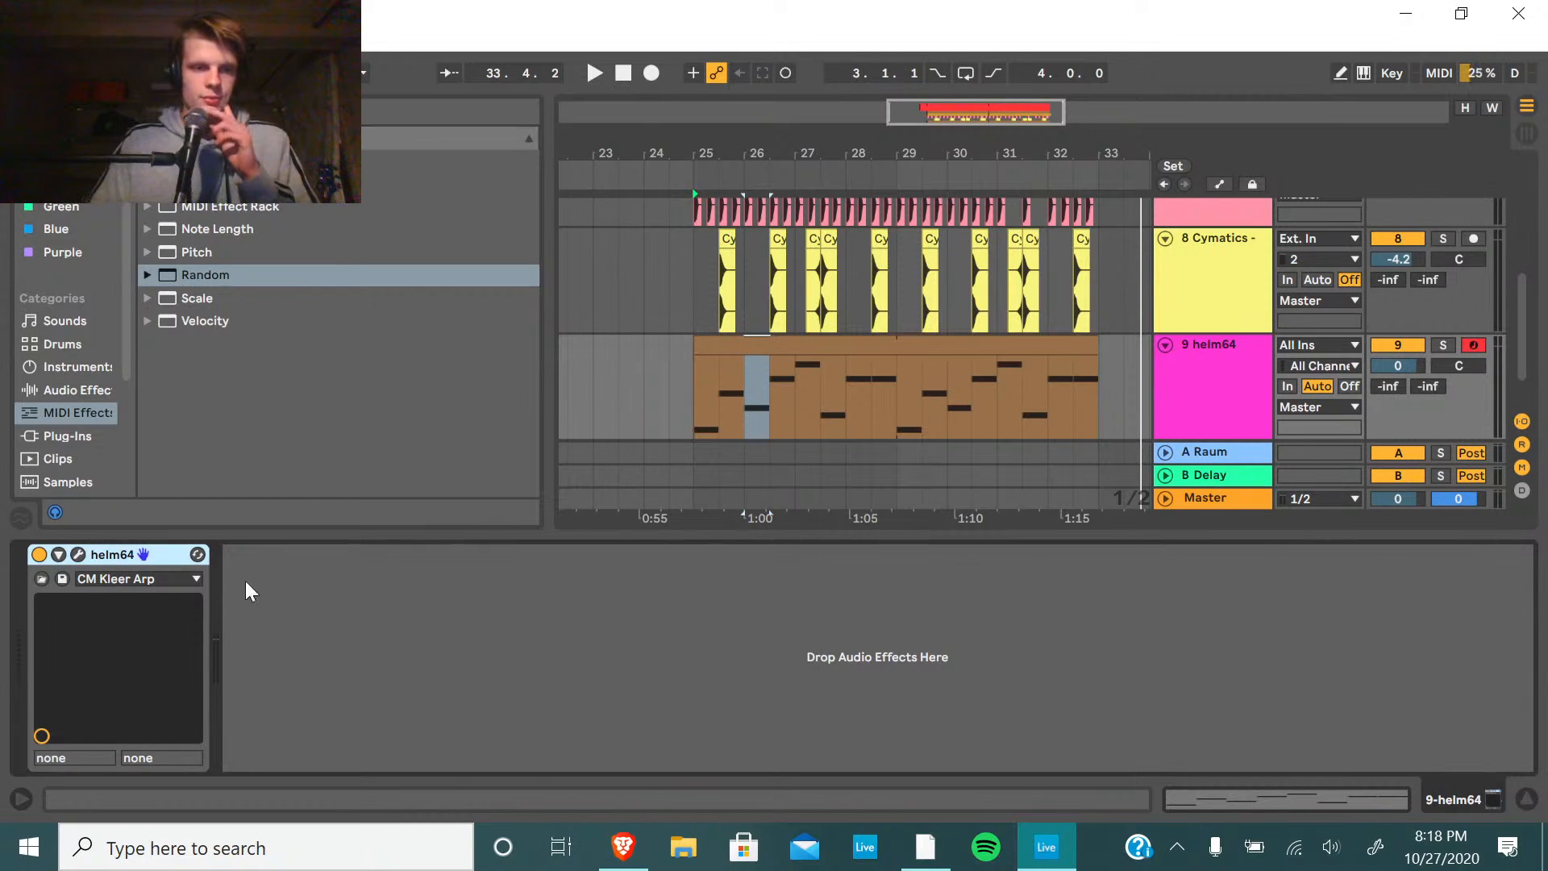
{"action": "left_click", "coordinate": [74, 367]}
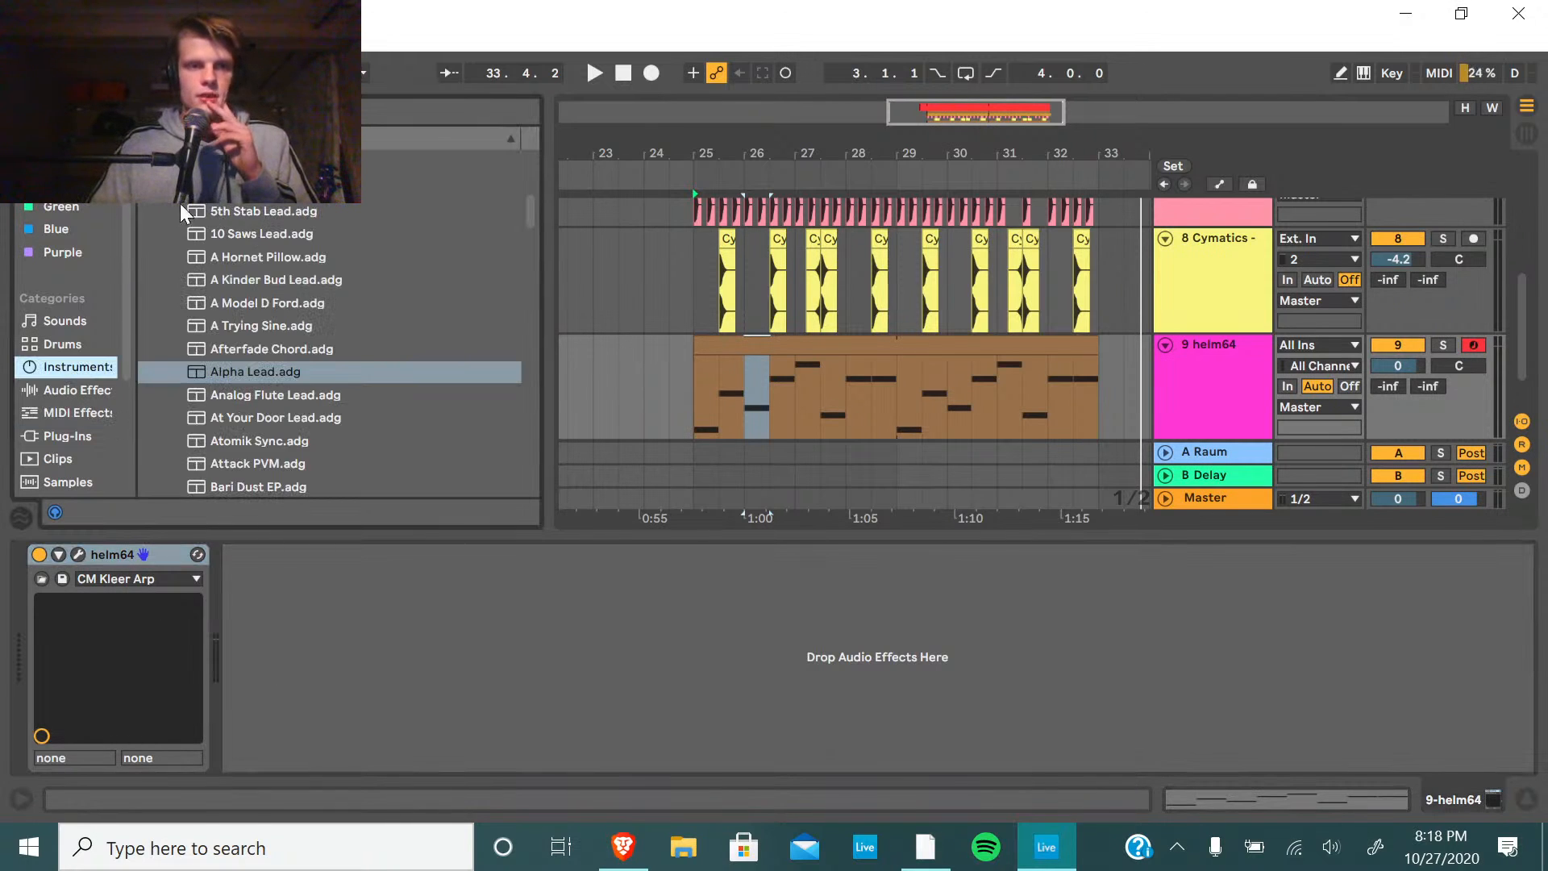
{"action": "key", "text": "Left"}
{"action": "scroll", "coordinate": [230, 278], "scroll_direction": "up", "scroll_amount": 4}
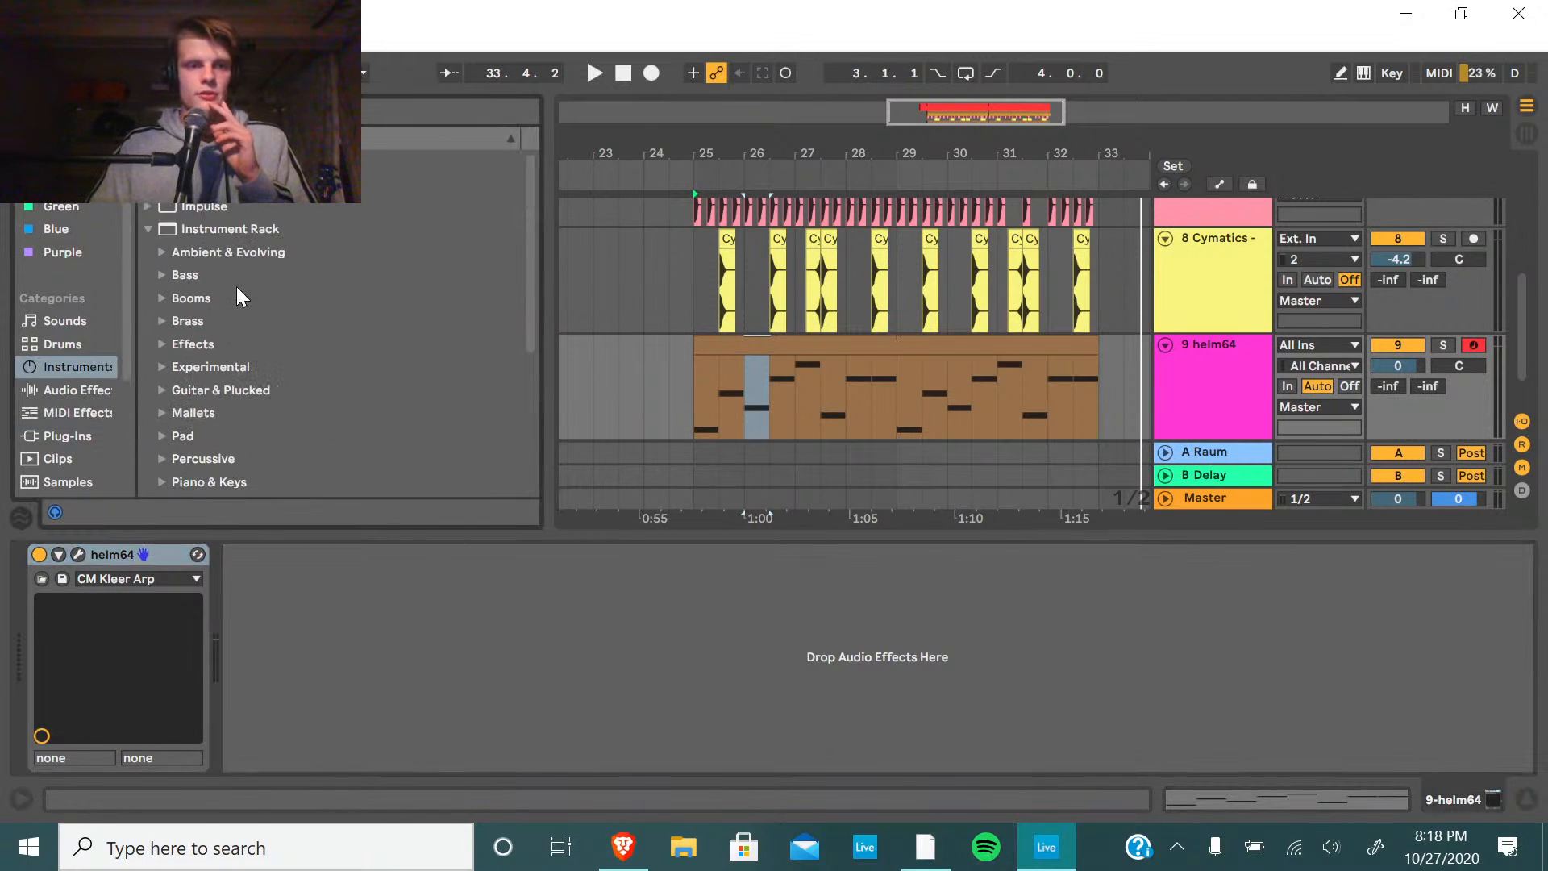
{"action": "left_click", "coordinate": [209, 228]}
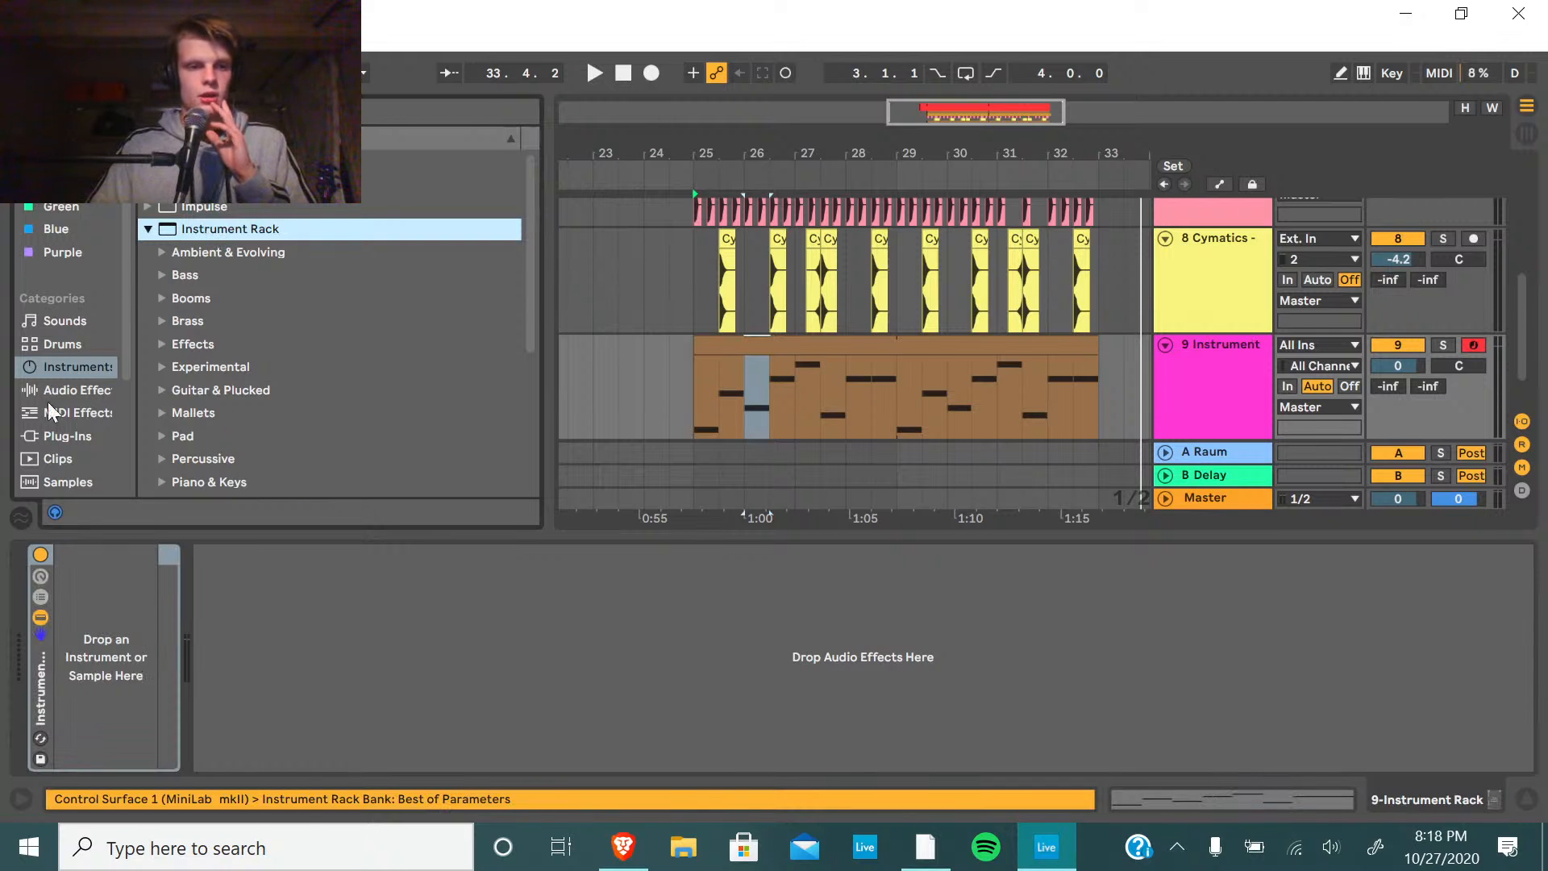
Load the helm64 plug-in into the Instrument Rack and open Helm's preset browser.
{"action": "left_click", "coordinate": [55, 437]}
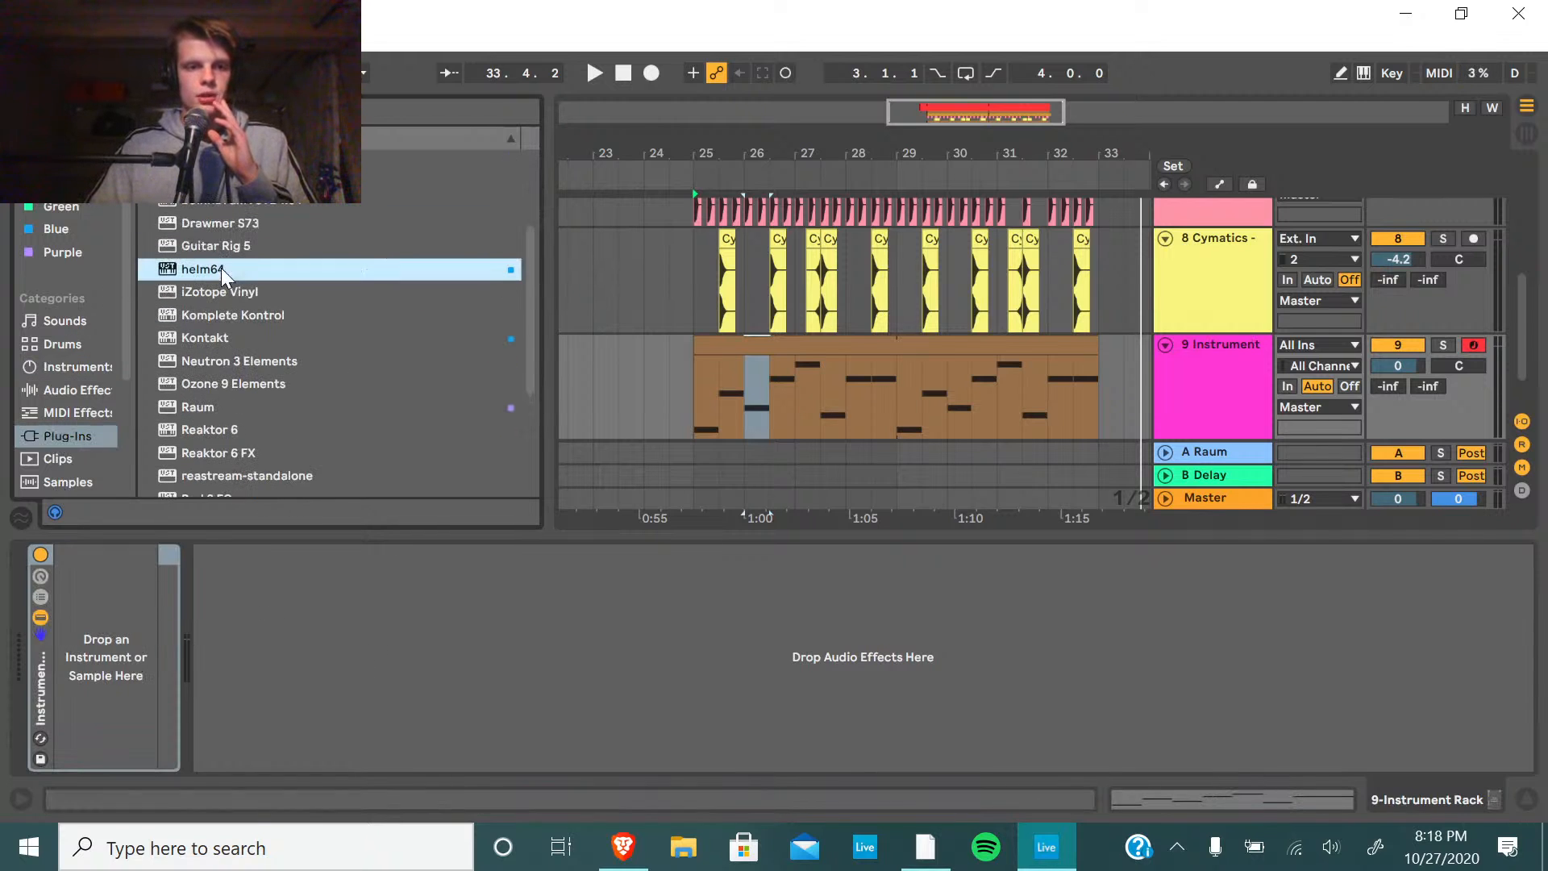
{"action": "left_click_drag", "start_coordinate": [221, 267], "coordinate": [127, 617]}
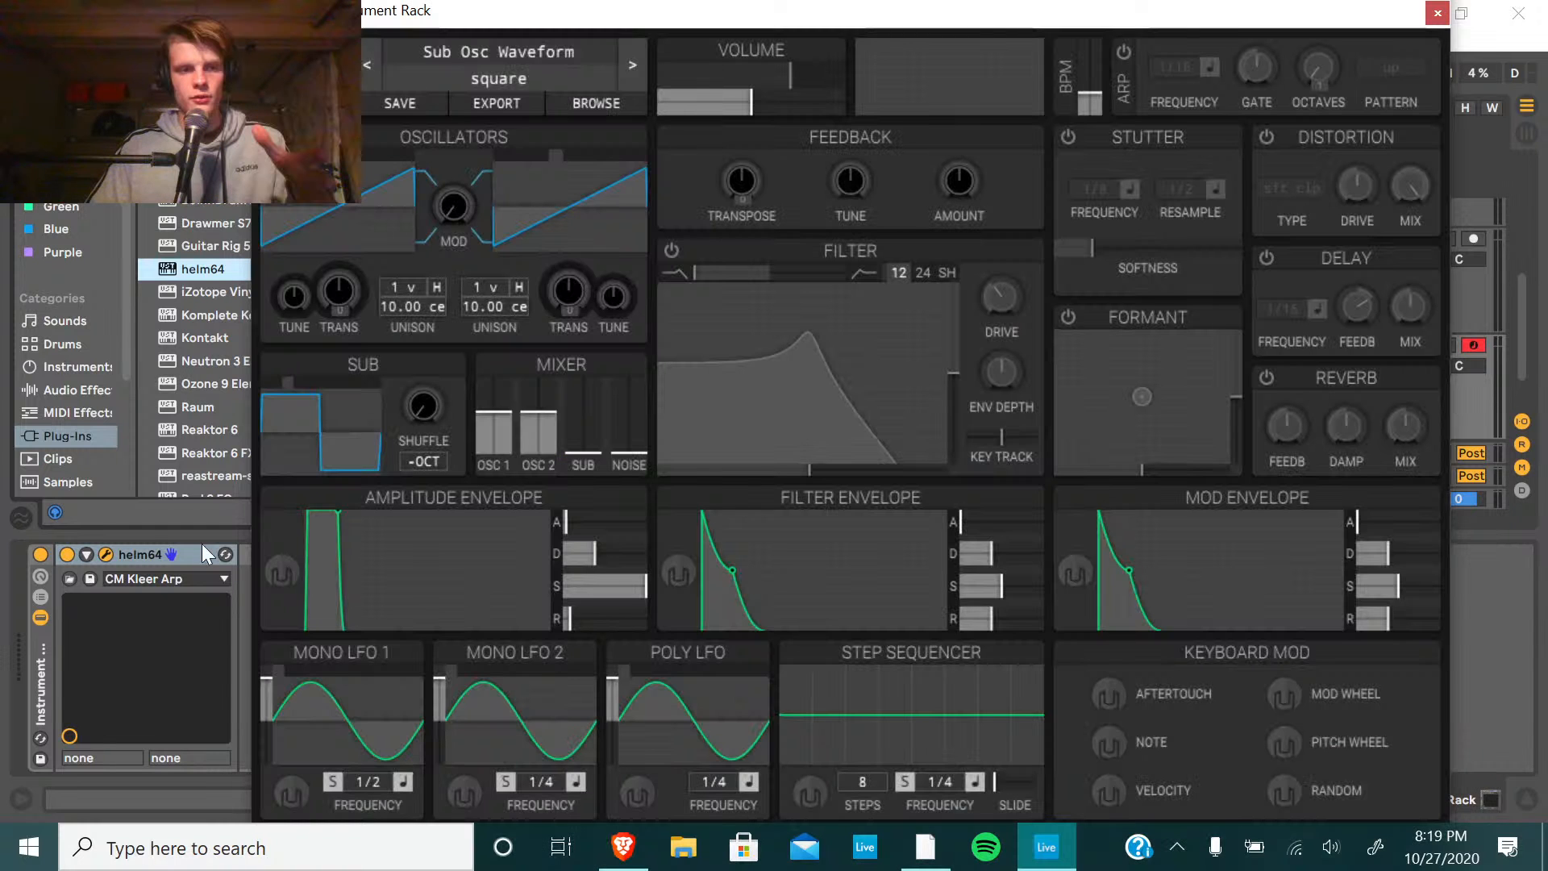
{"action": "left_click", "coordinate": [558, 101]}
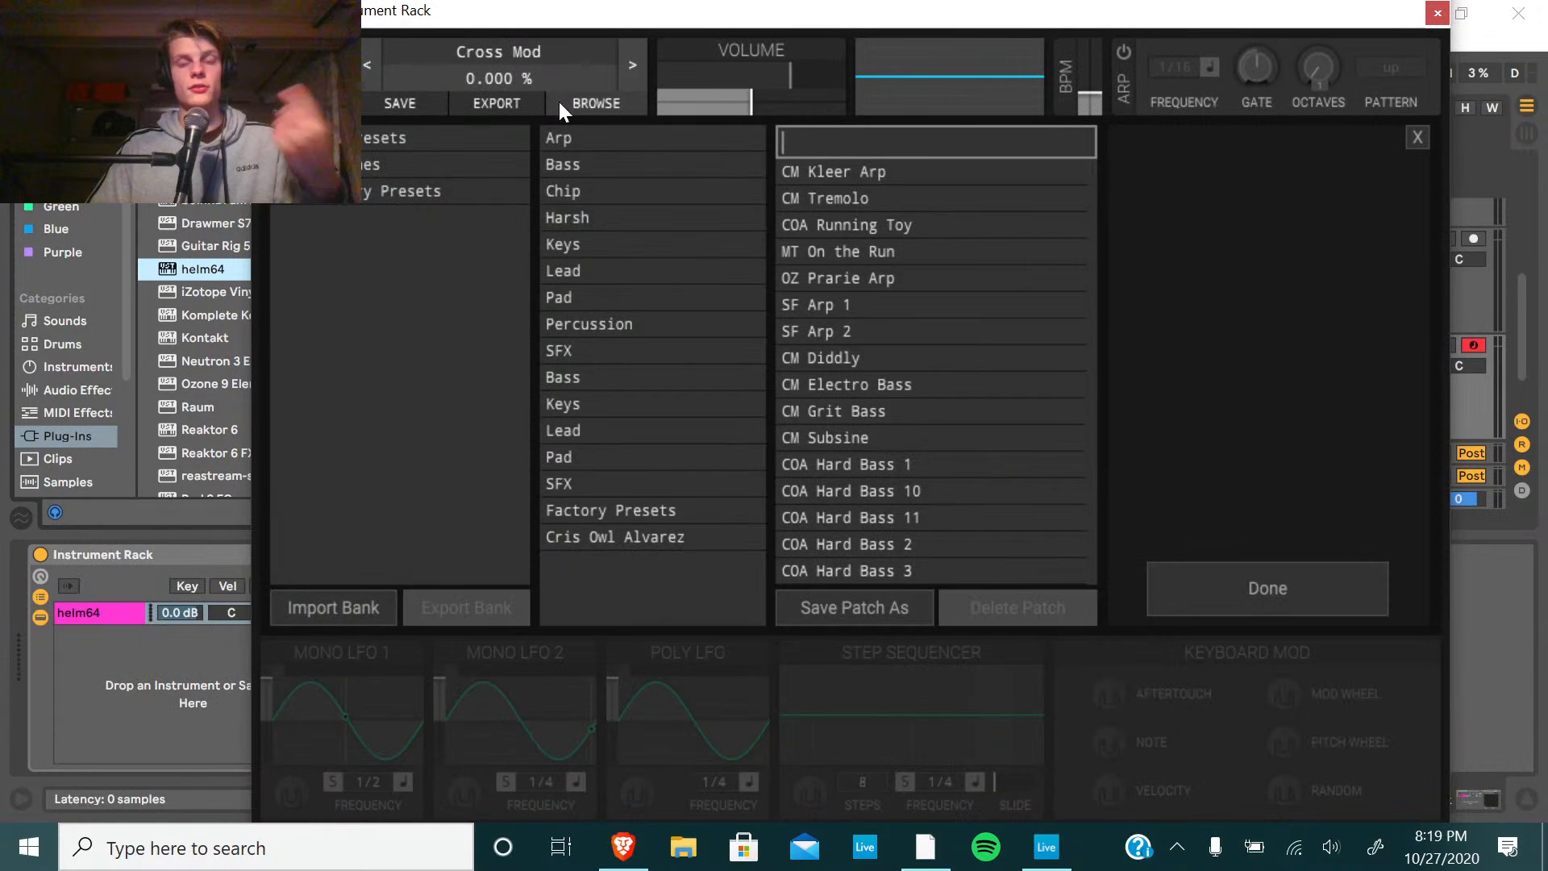
Load the CM Grit Bass preset from Helm's Bass category and close the preset browser.
{"action": "left_click", "coordinate": [574, 165]}
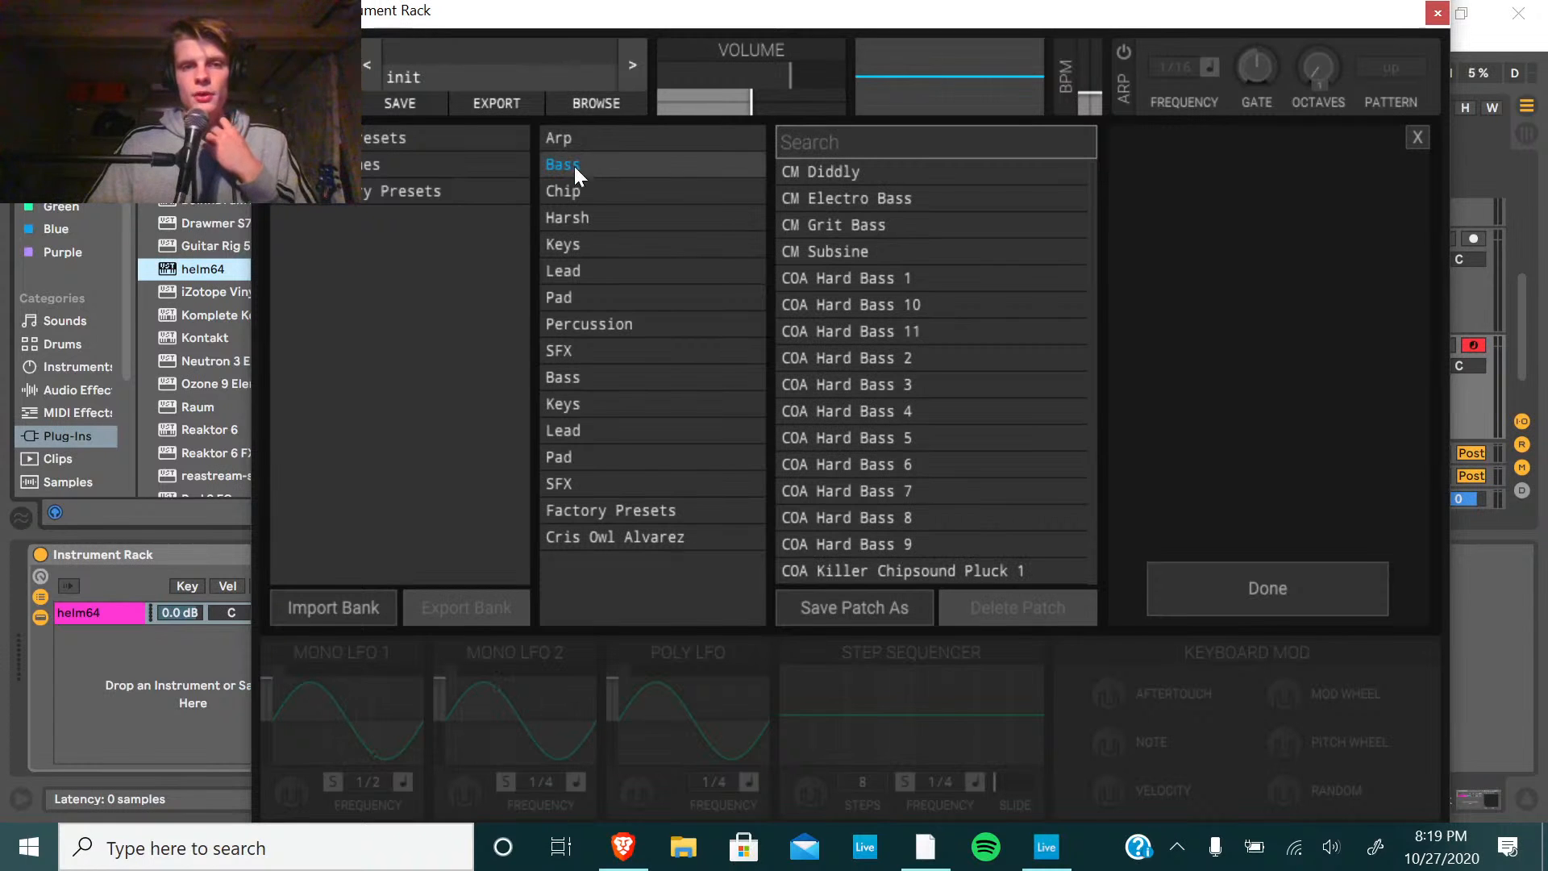
{"action": "left_click", "coordinate": [878, 219]}
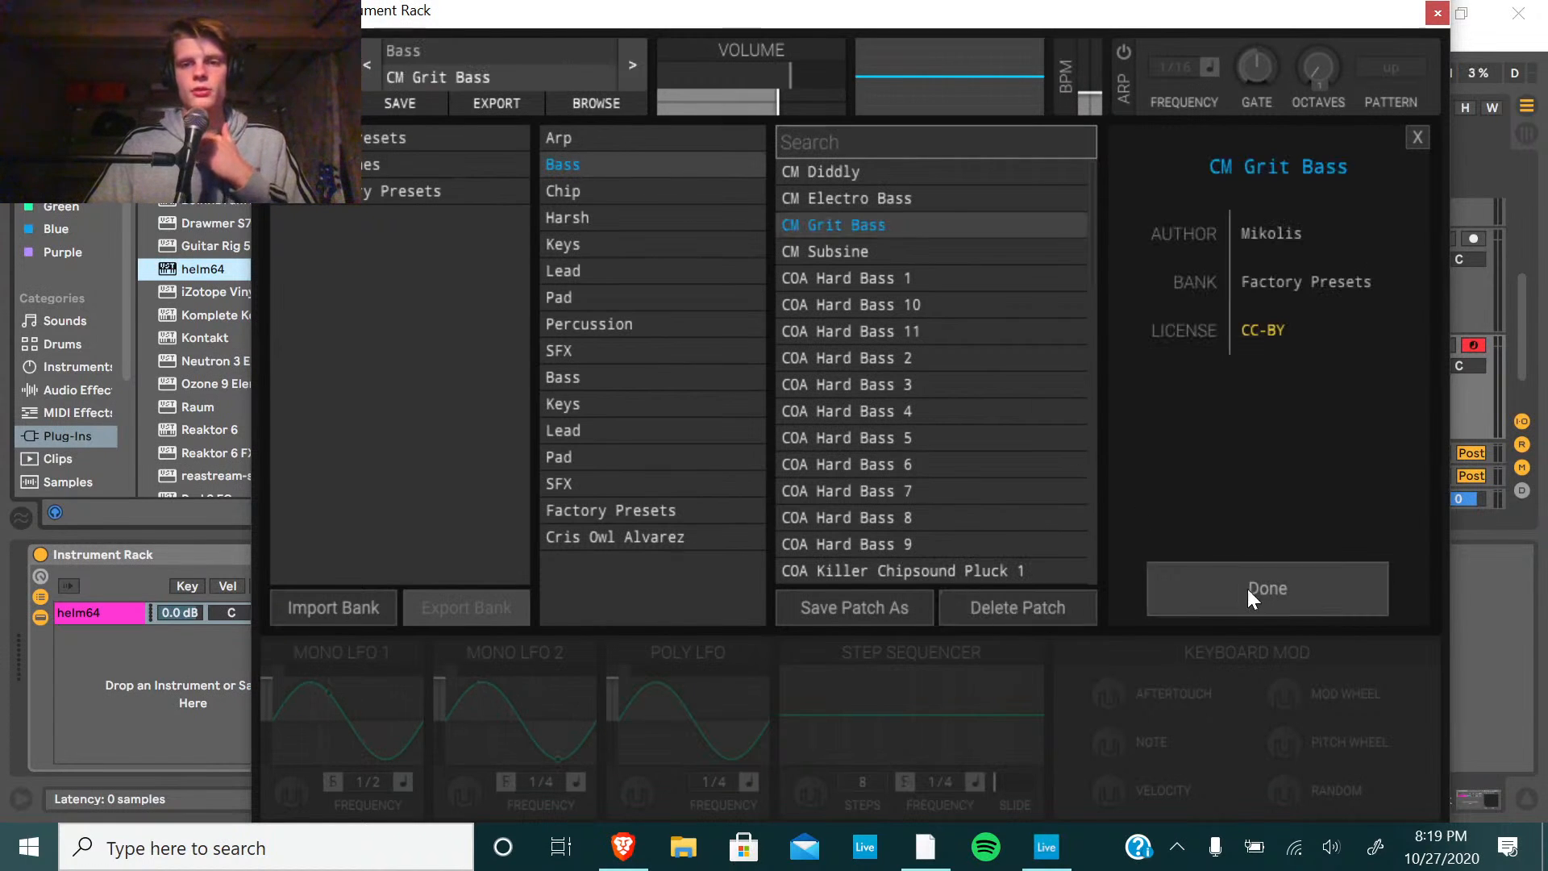
{"action": "left_click", "coordinate": [1246, 588]}
Create a second chain in the Instrument Rack and try to load helm64 into it.
{"action": "double_click", "coordinate": [169, 687]}
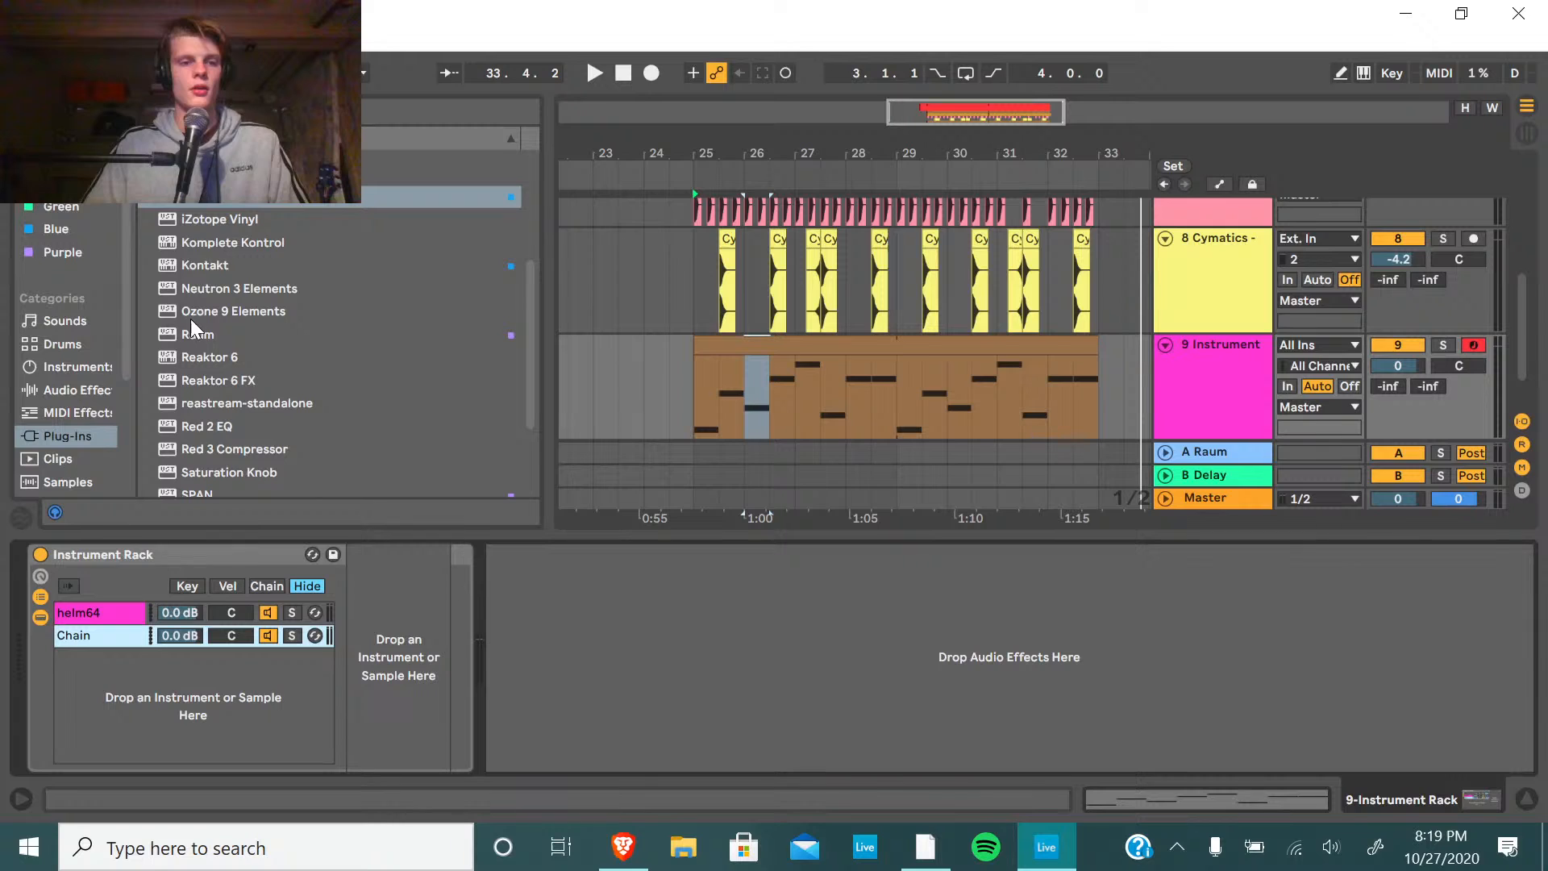
{"action": "left_click_drag", "start_coordinate": [190, 318], "coordinate": [361, 663]}
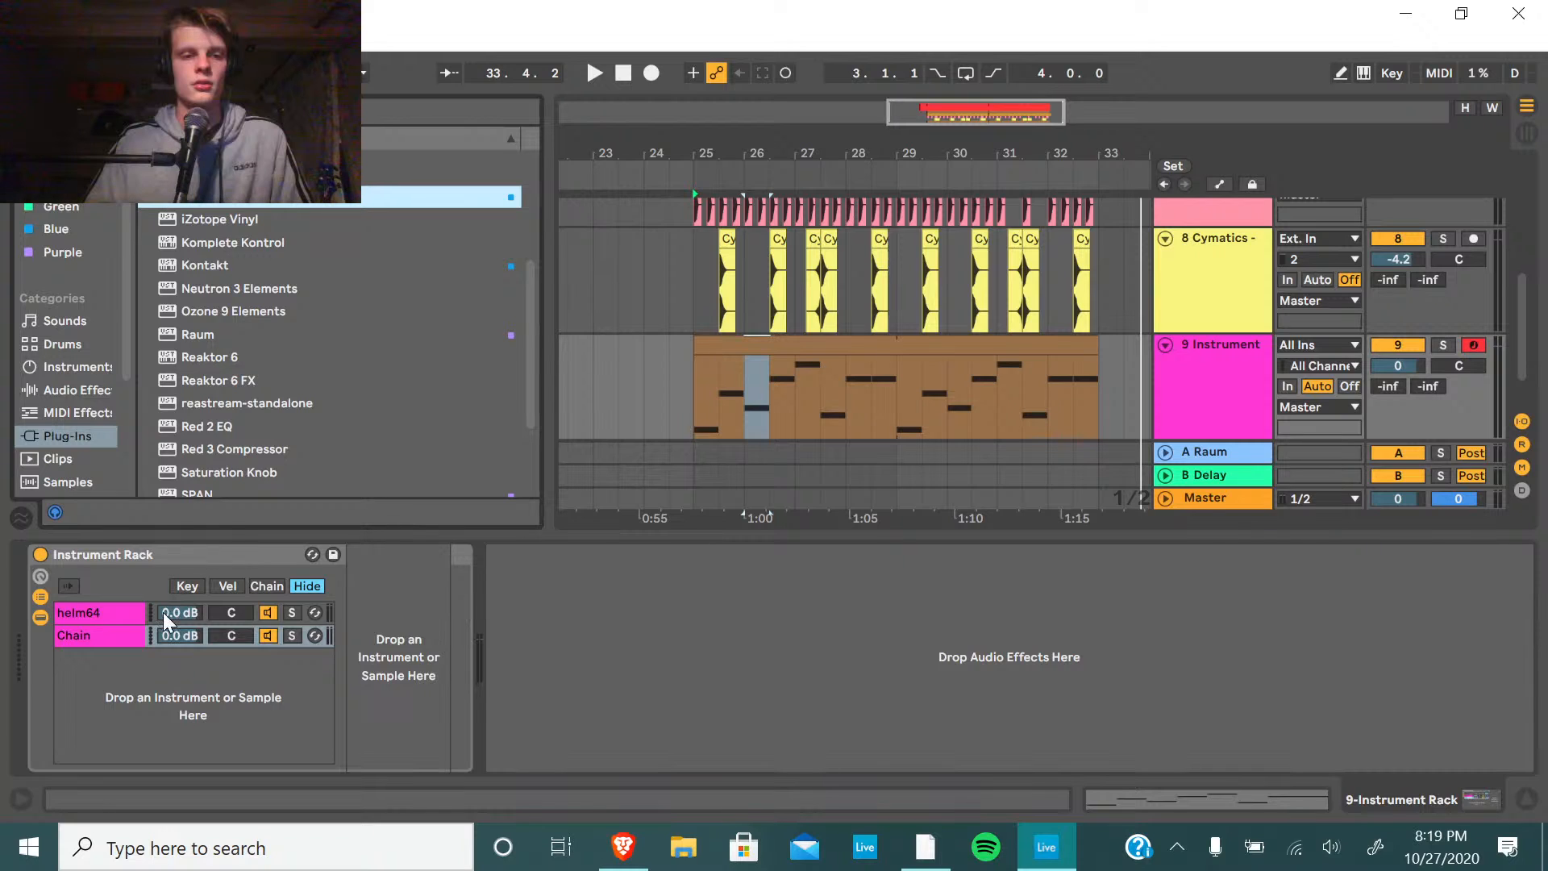
{"action": "left_click", "coordinate": [163, 635]}
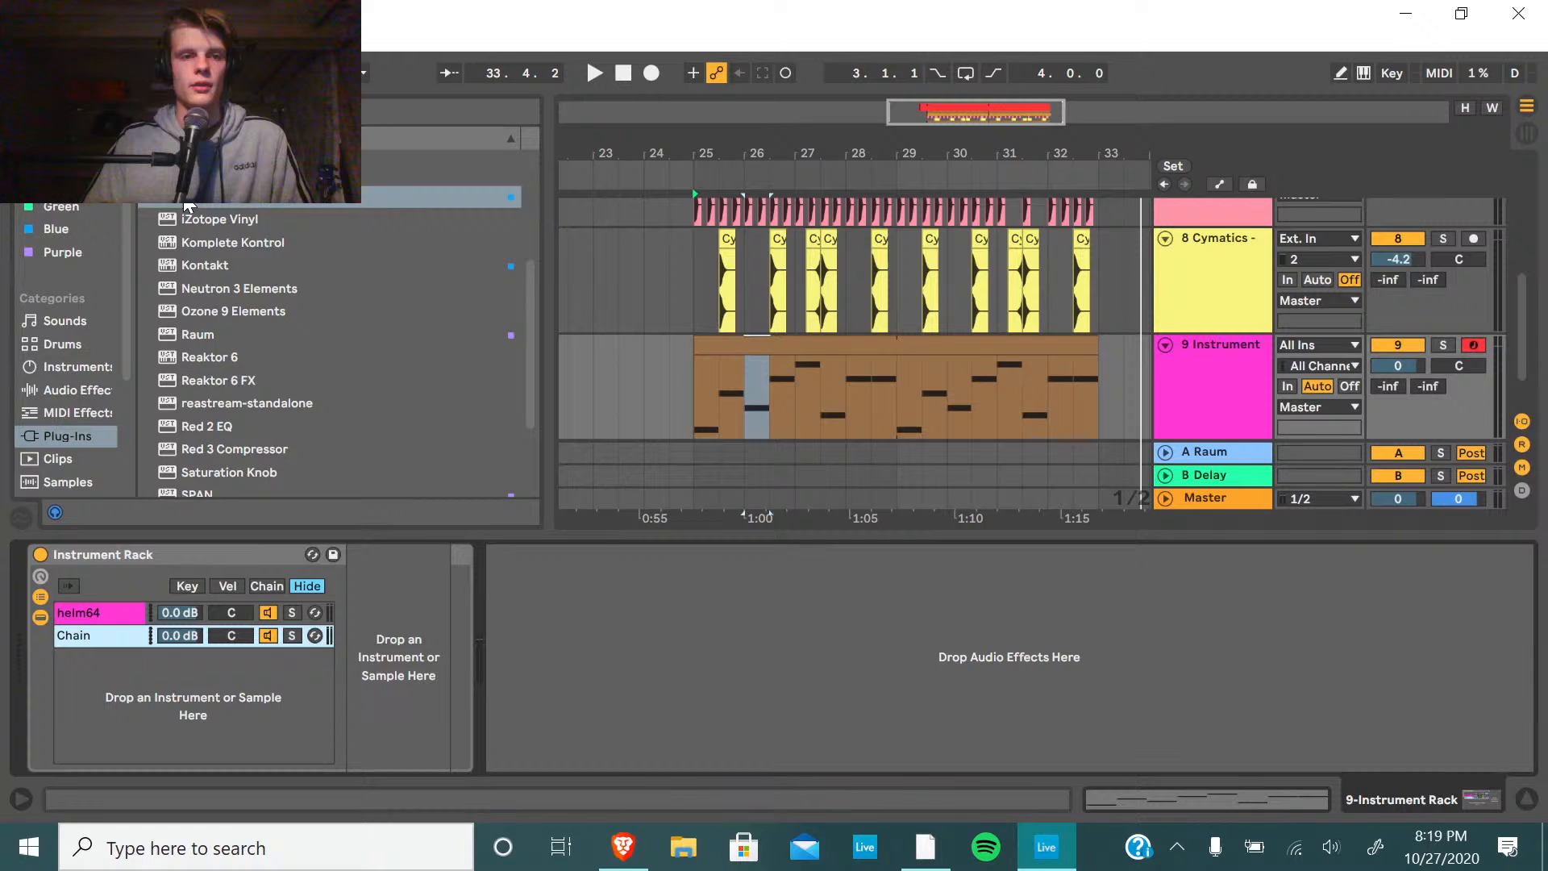
{"action": "double_click", "coordinate": [185, 200]}
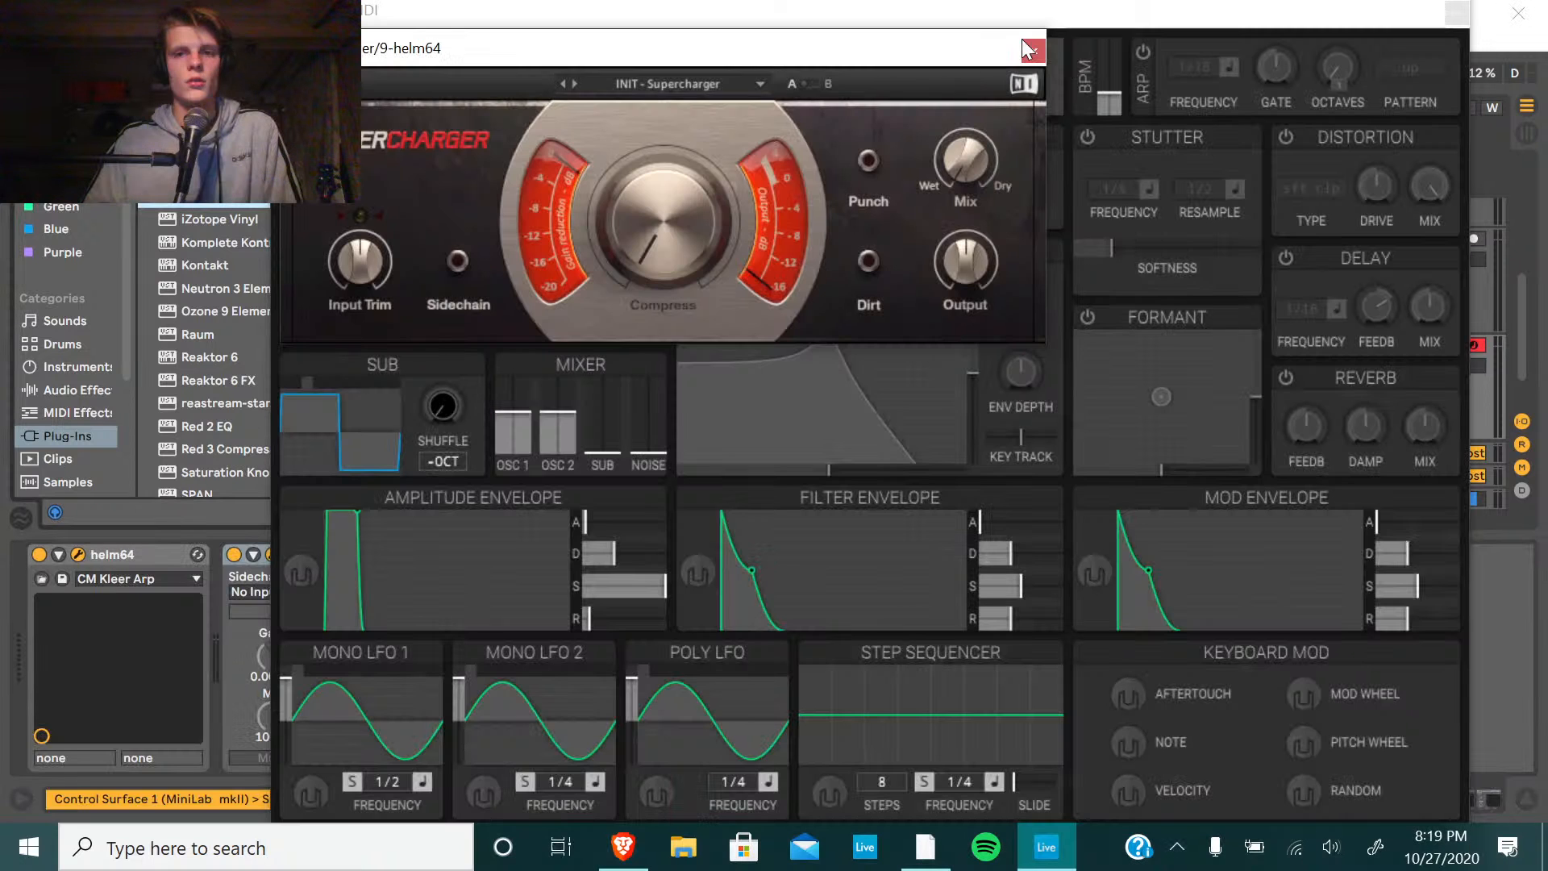
Close the Supercharger and Helm windows and delete Supercharger from the bass track.
{"action": "left_click", "coordinate": [1029, 49]}
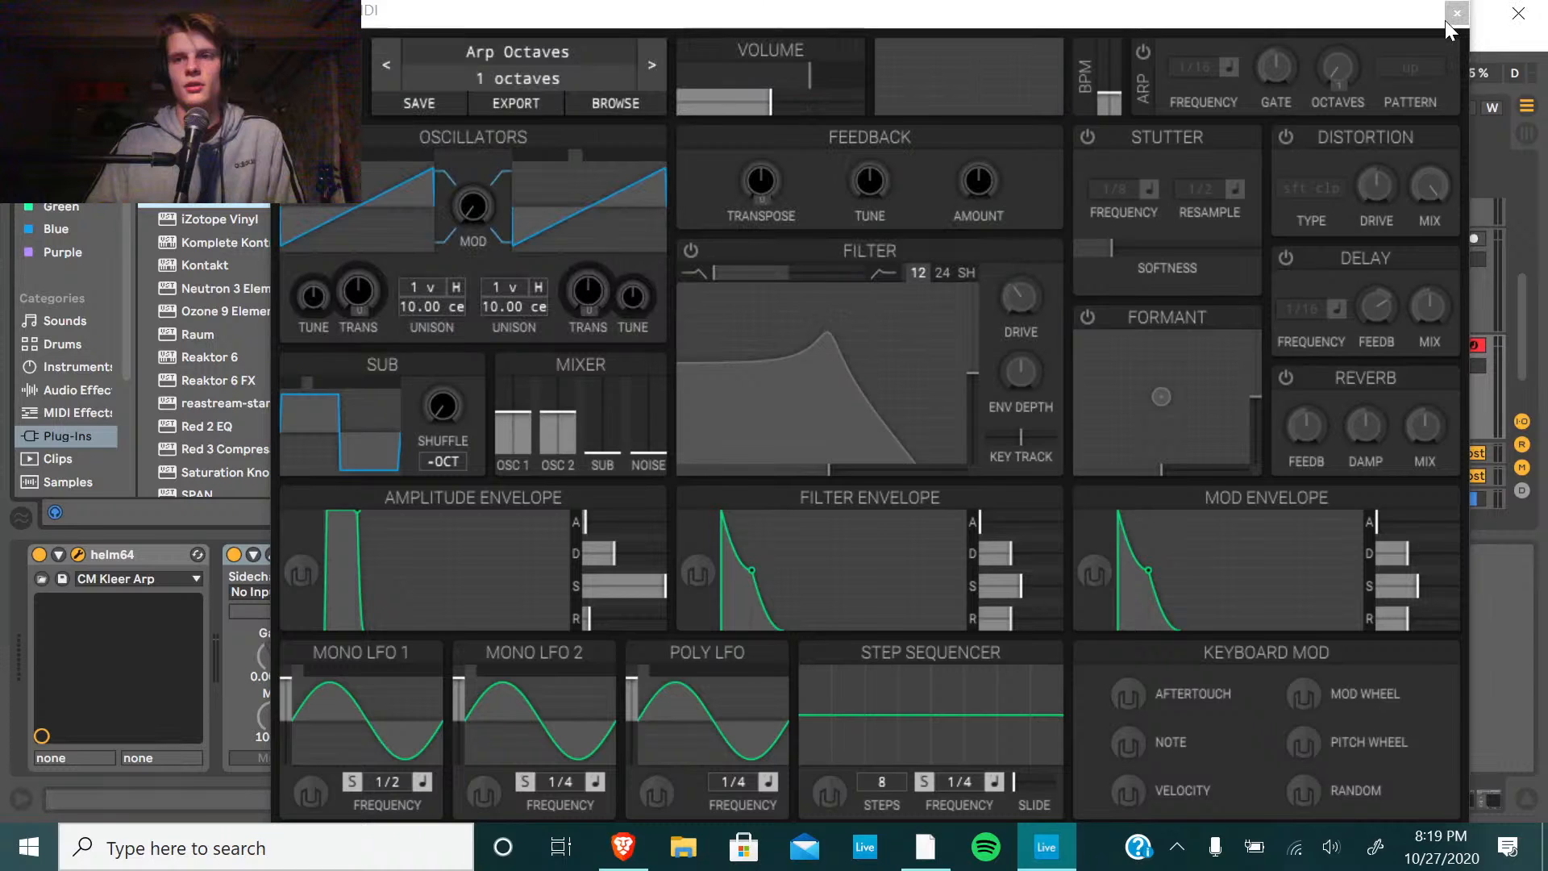
{"action": "left_click", "coordinate": [1456, 14]}
{"action": "right_click", "coordinate": [347, 562]}
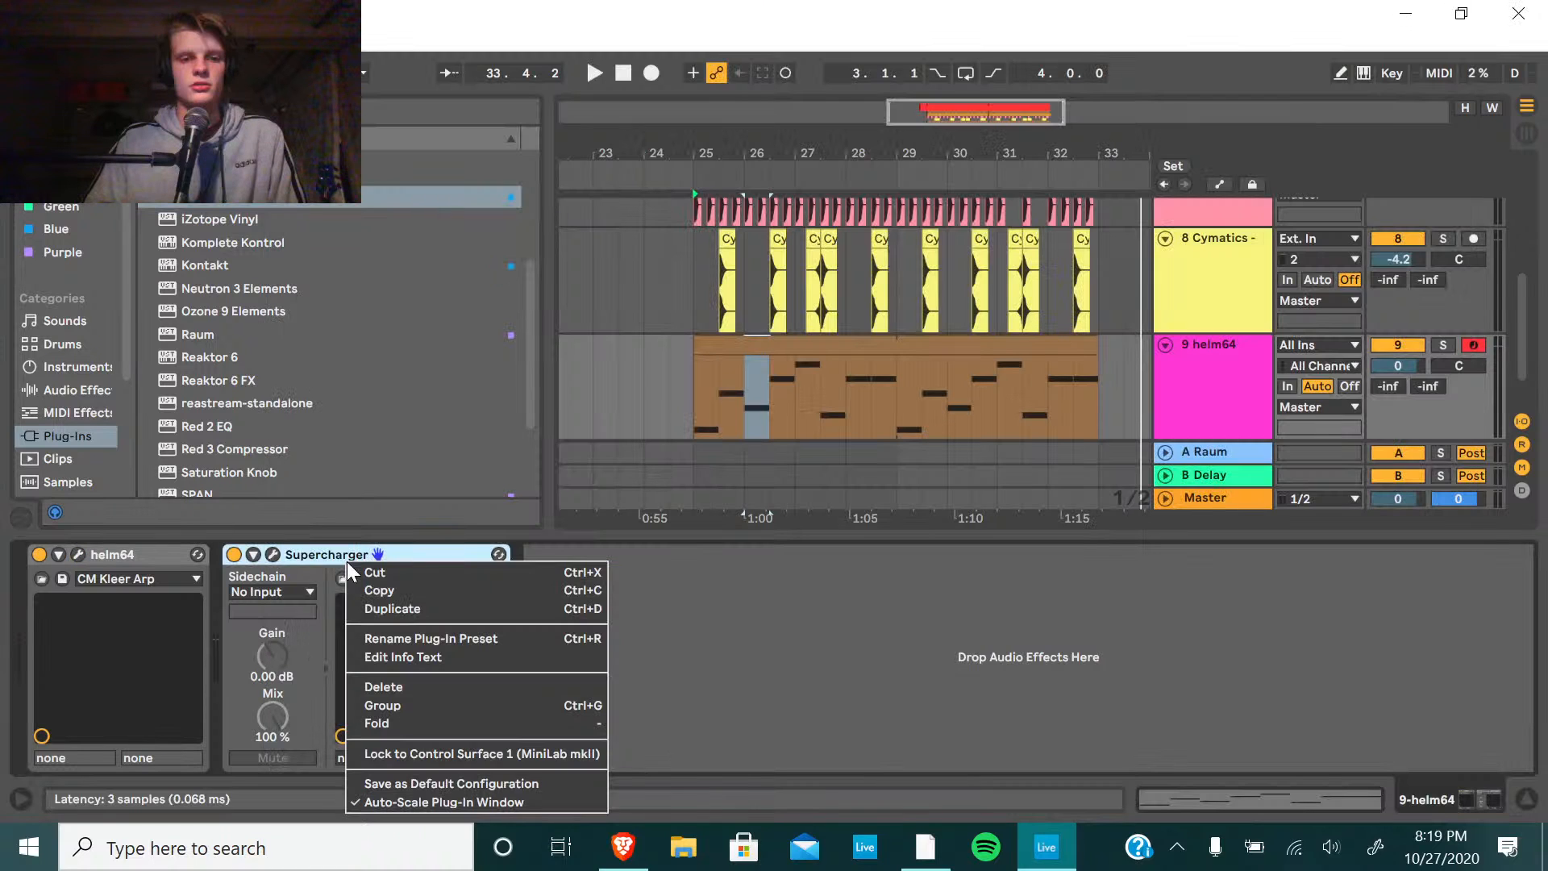
{"action": "key", "text": "Delete"}
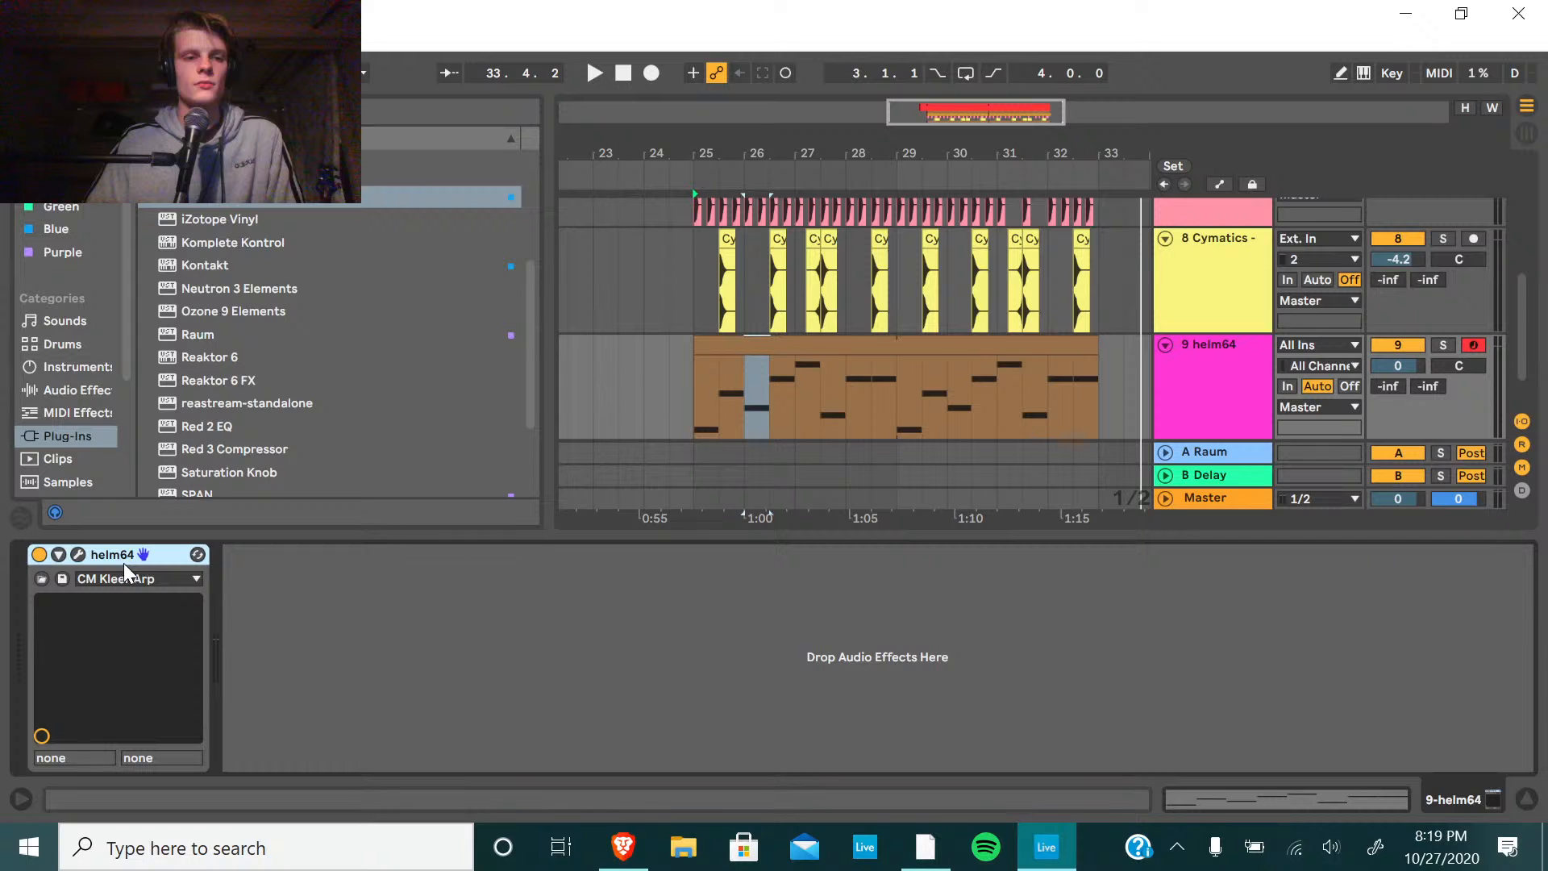
Replace helm64 on the bass track with an empty Instrument Rack and load helm64 into the rack.
{"action": "left_click", "coordinate": [78, 366]}
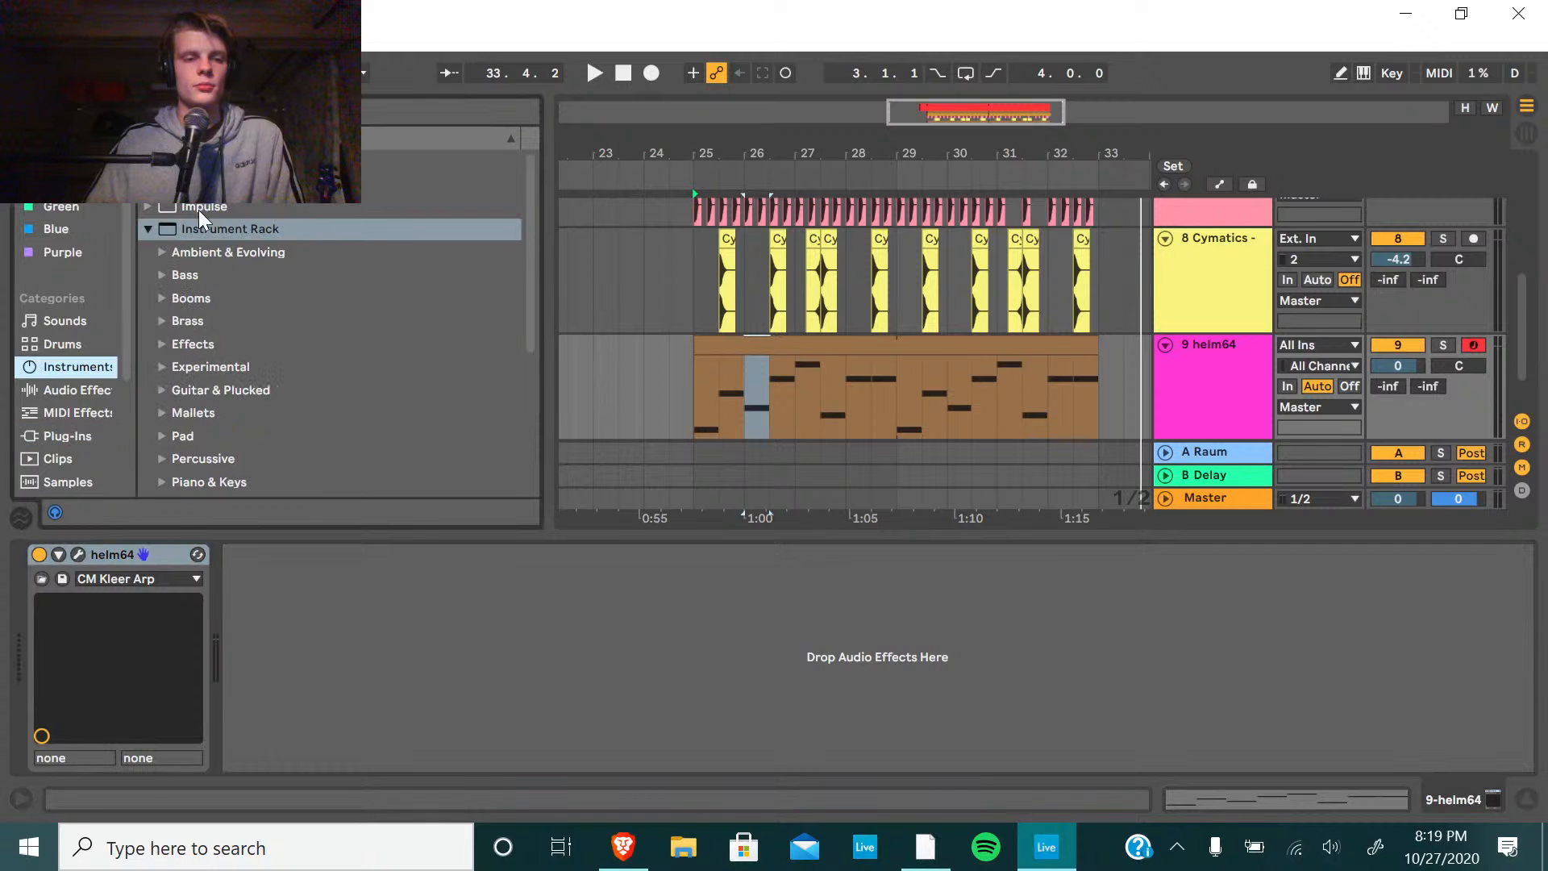
{"action": "key", "text": "Return"}
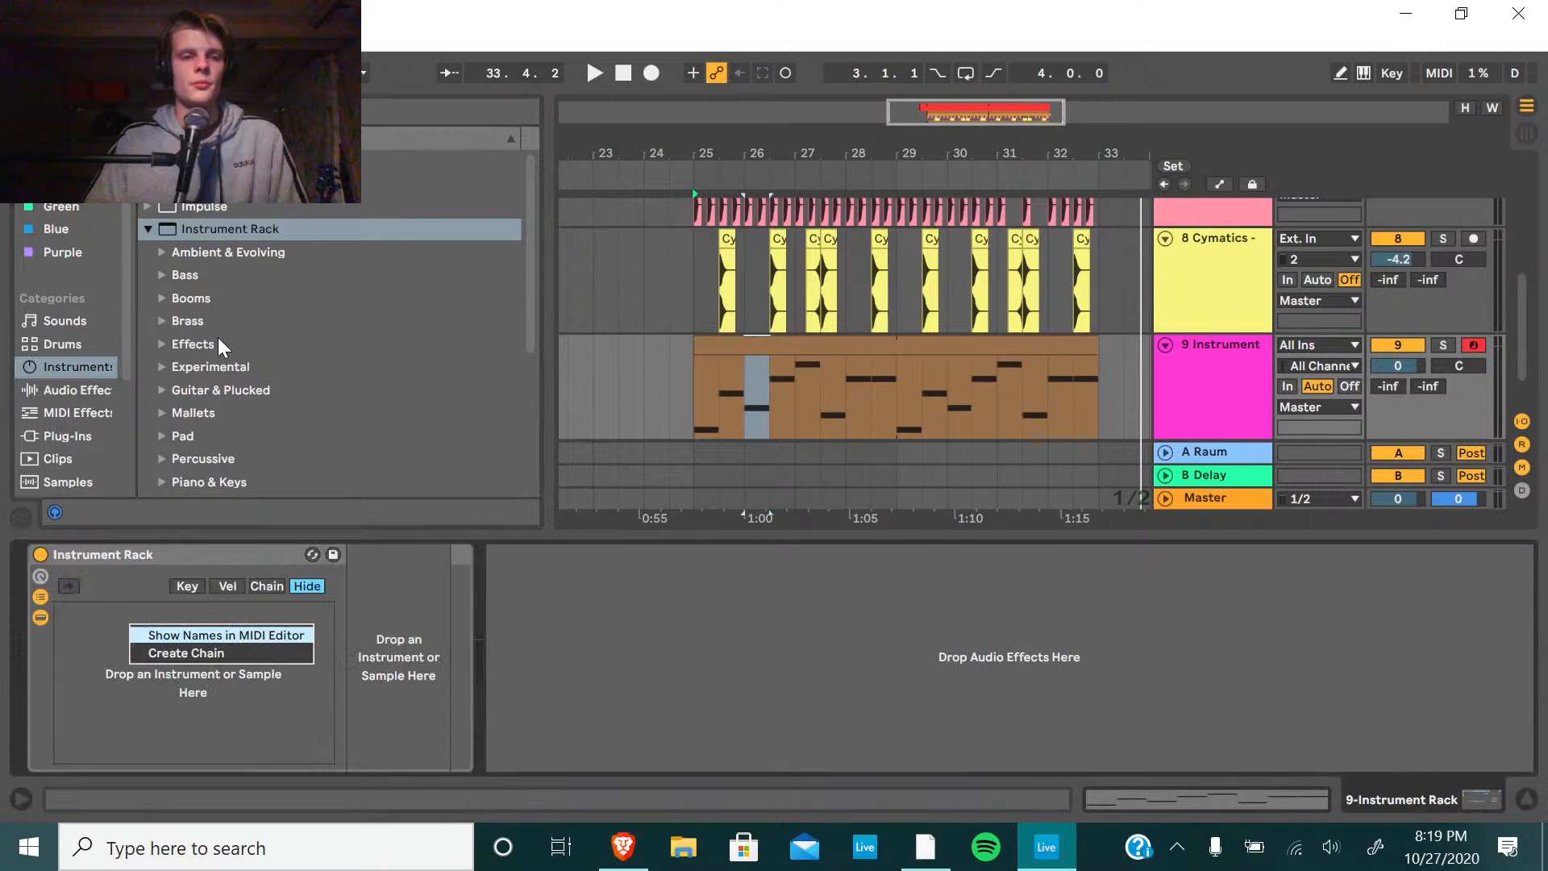
{"action": "key", "text": "Escape"}
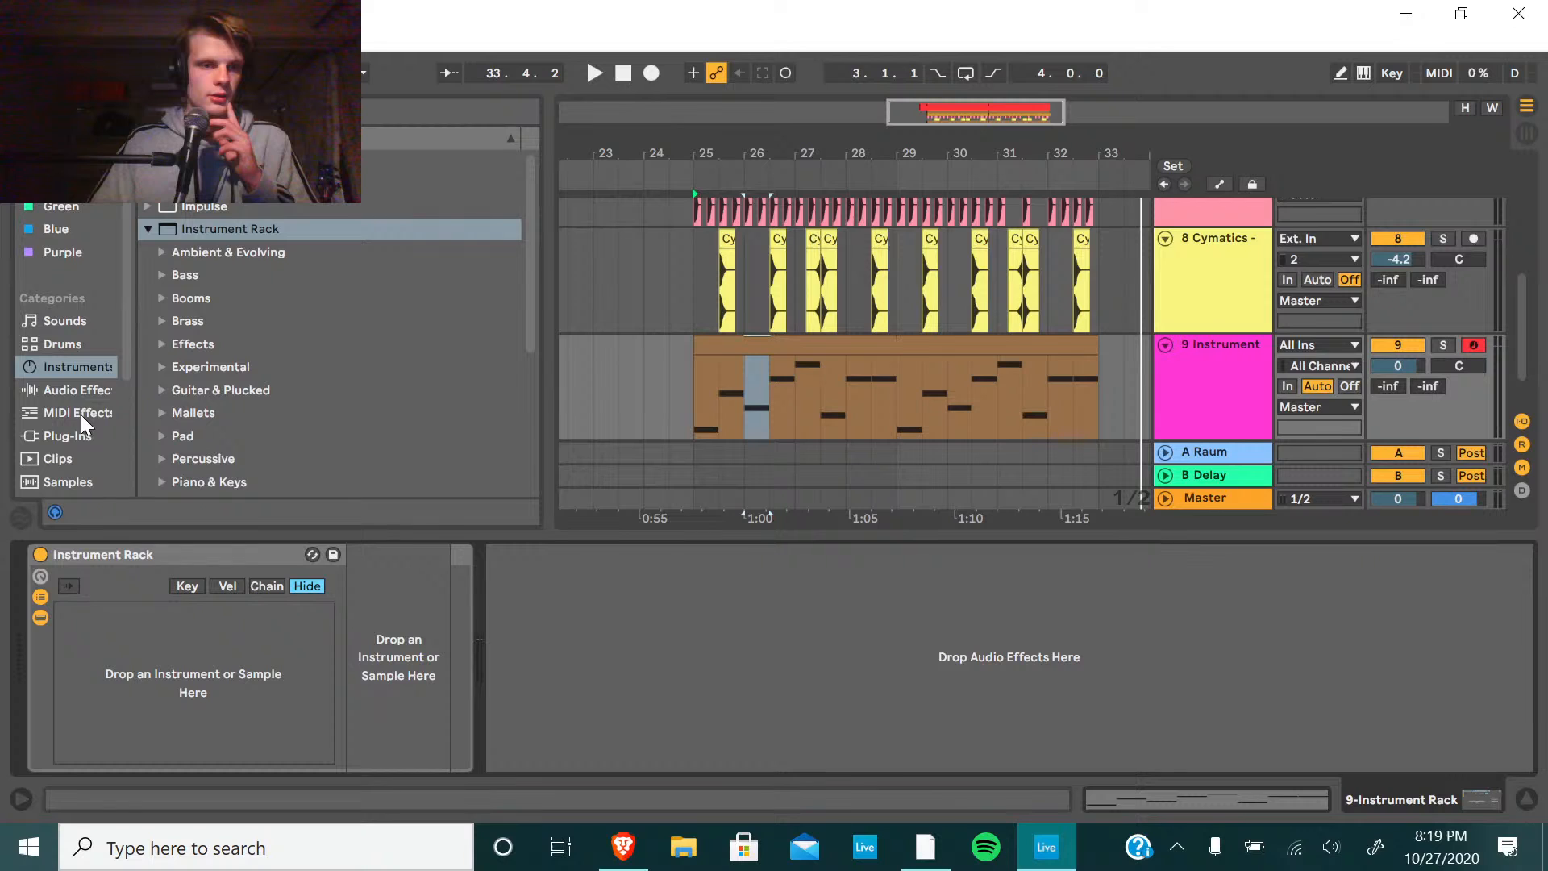
{"action": "left_click", "coordinate": [71, 436]}
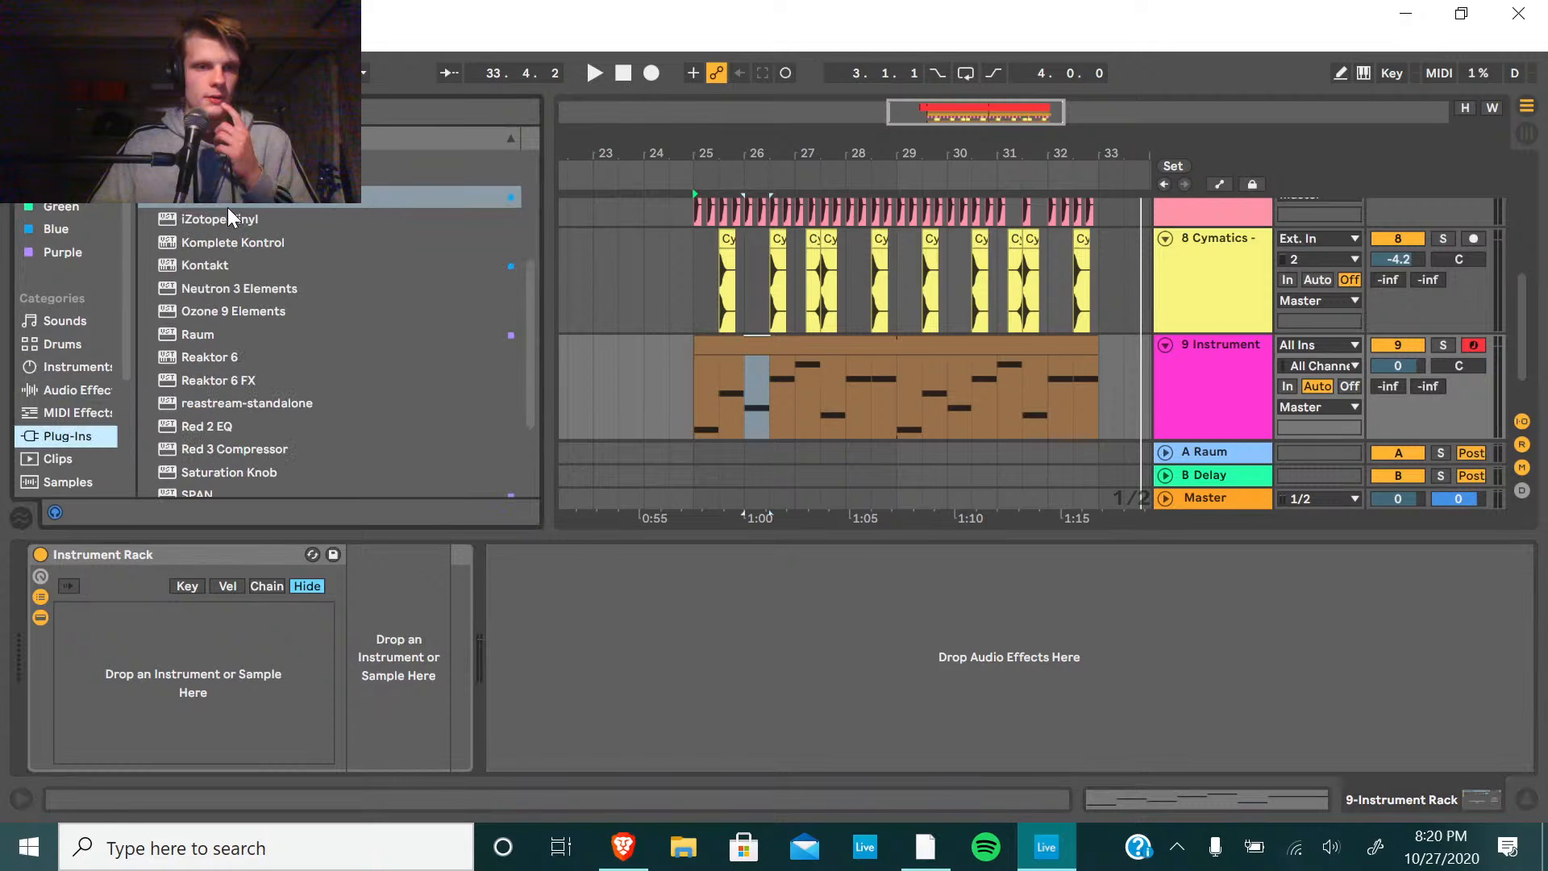
{"action": "double_click", "coordinate": [228, 211]}
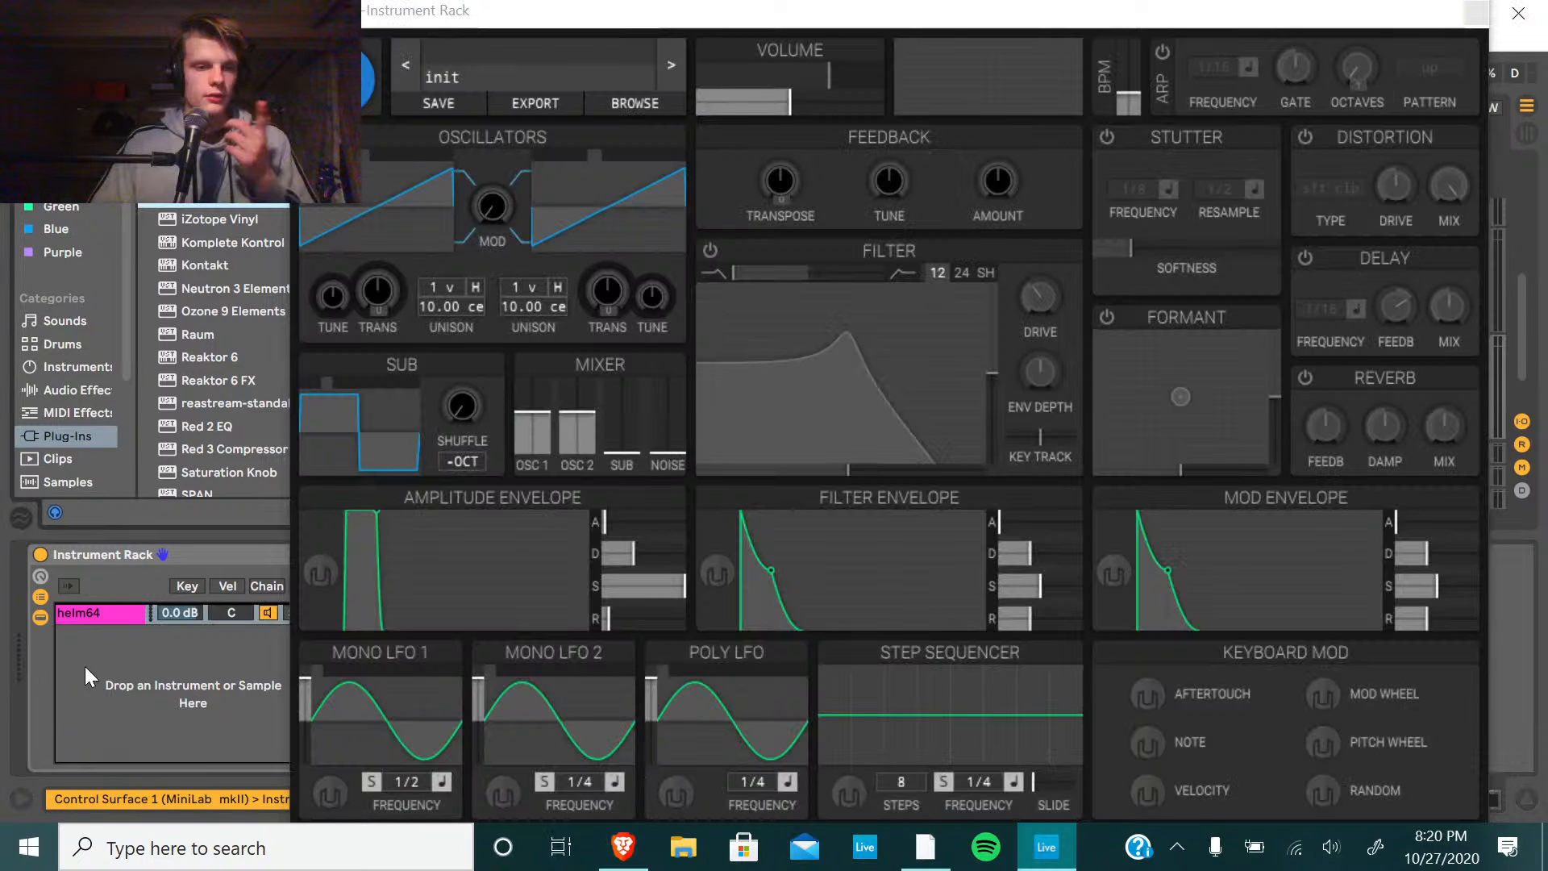
Duplicate the helm64 chain in the Instrument Rack, naming the copy sub' and the original growl.
{"action": "key", "text": "ctrl+d"}
{"action": "key", "text": "ctrl+r"}
{"action": "type", "text": "sub"}
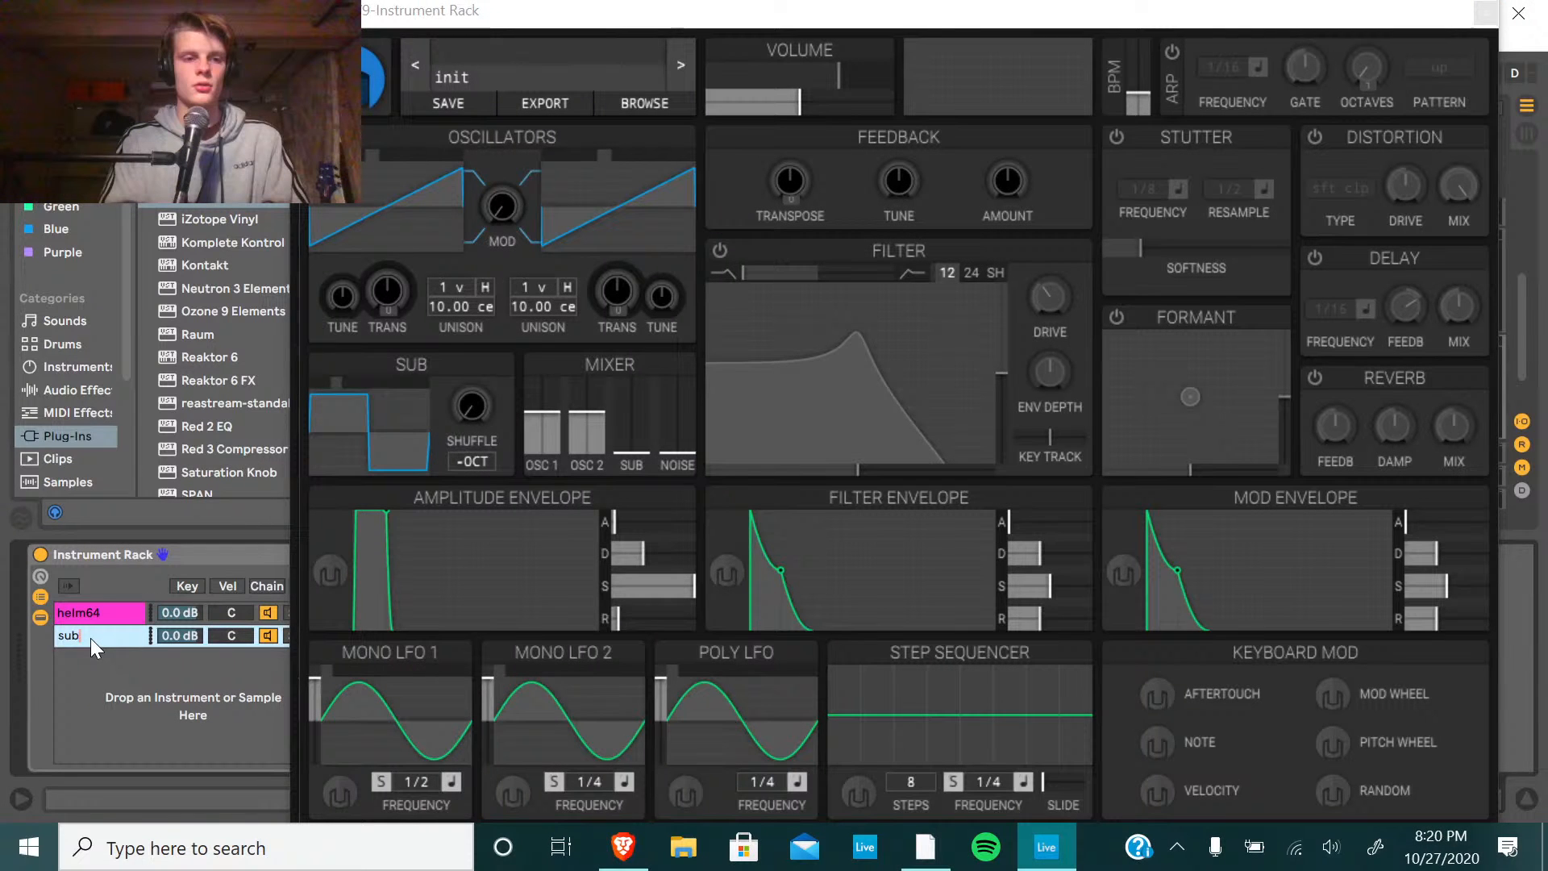
{"action": "type", "text": "'"}
{"action": "double_click", "coordinate": [100, 616]}
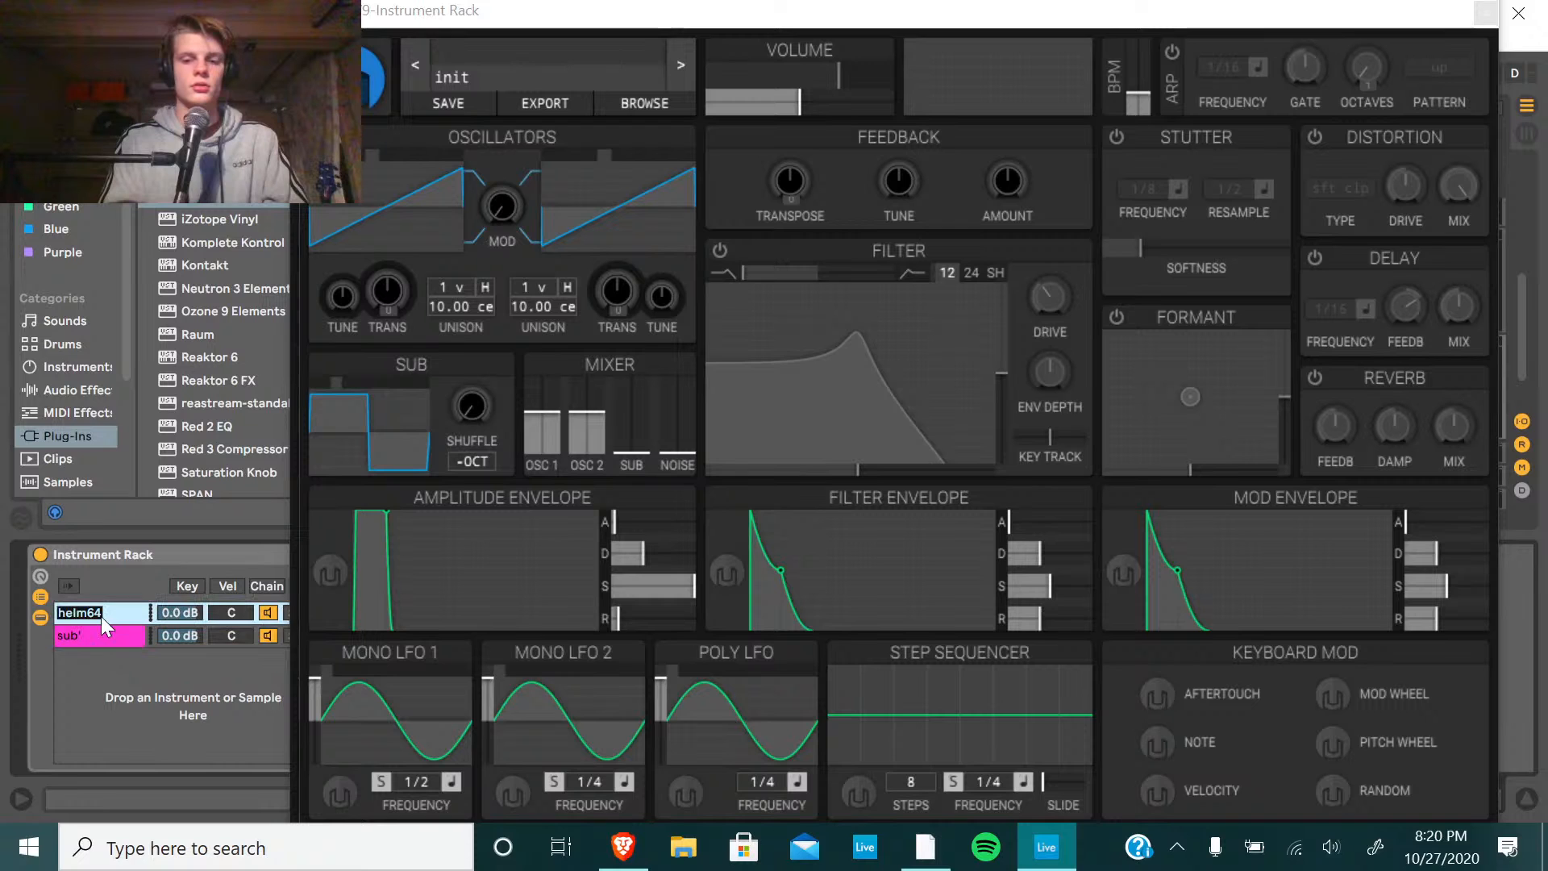
{"action": "type", "text": "growl"}
{"action": "key", "text": "Return"}
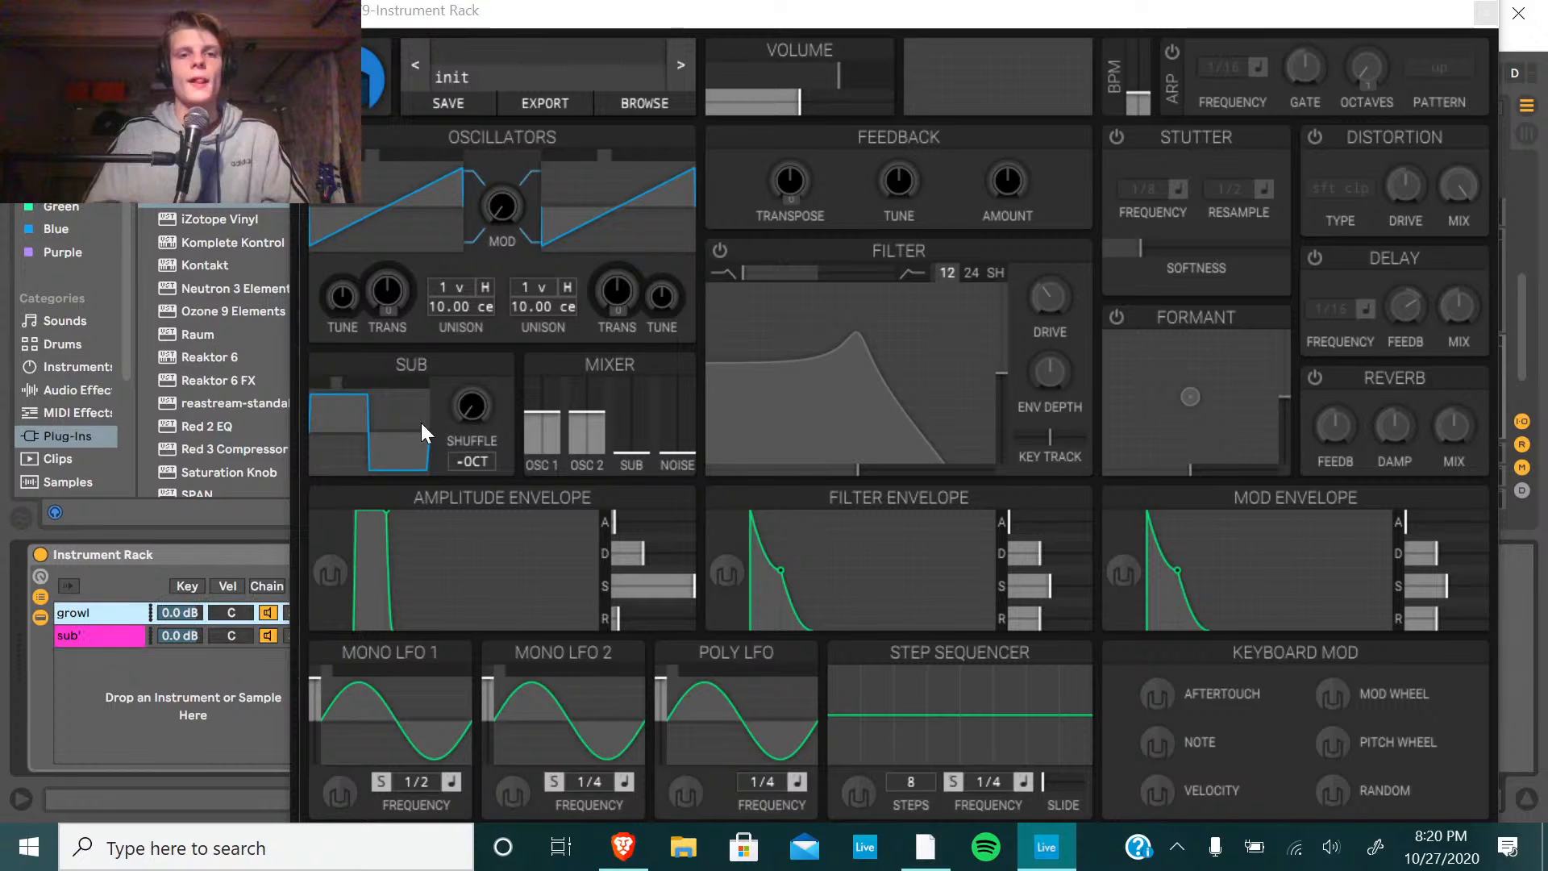
Choose a Helm preset from the Bass category for the growl chain and another preset for the sub' chain.
{"action": "left_click", "coordinate": [644, 103]}
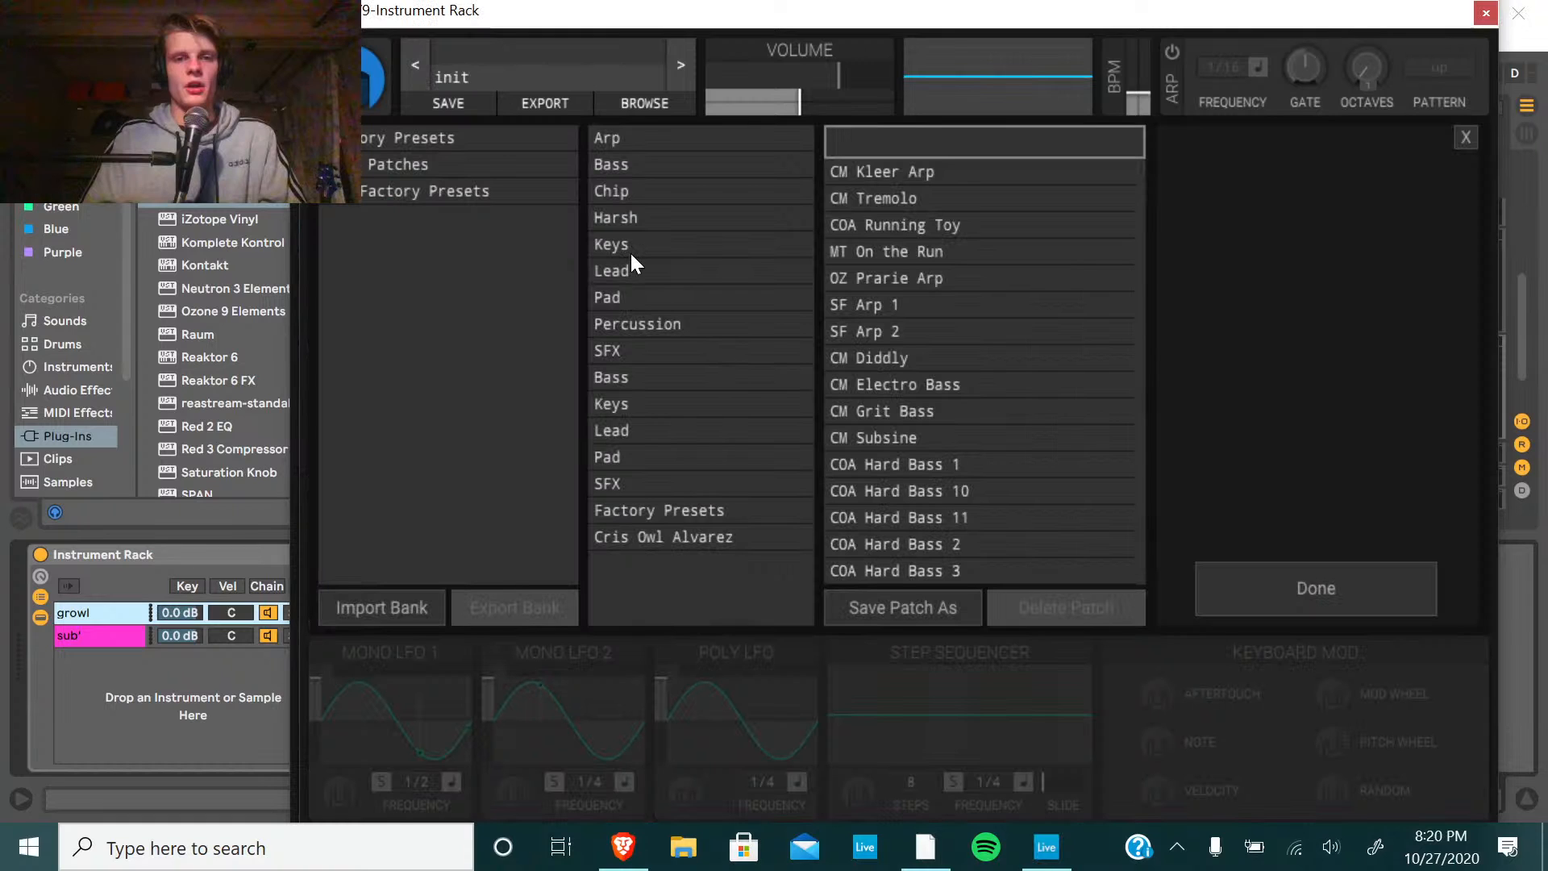
{"action": "left_click", "coordinate": [616, 165]}
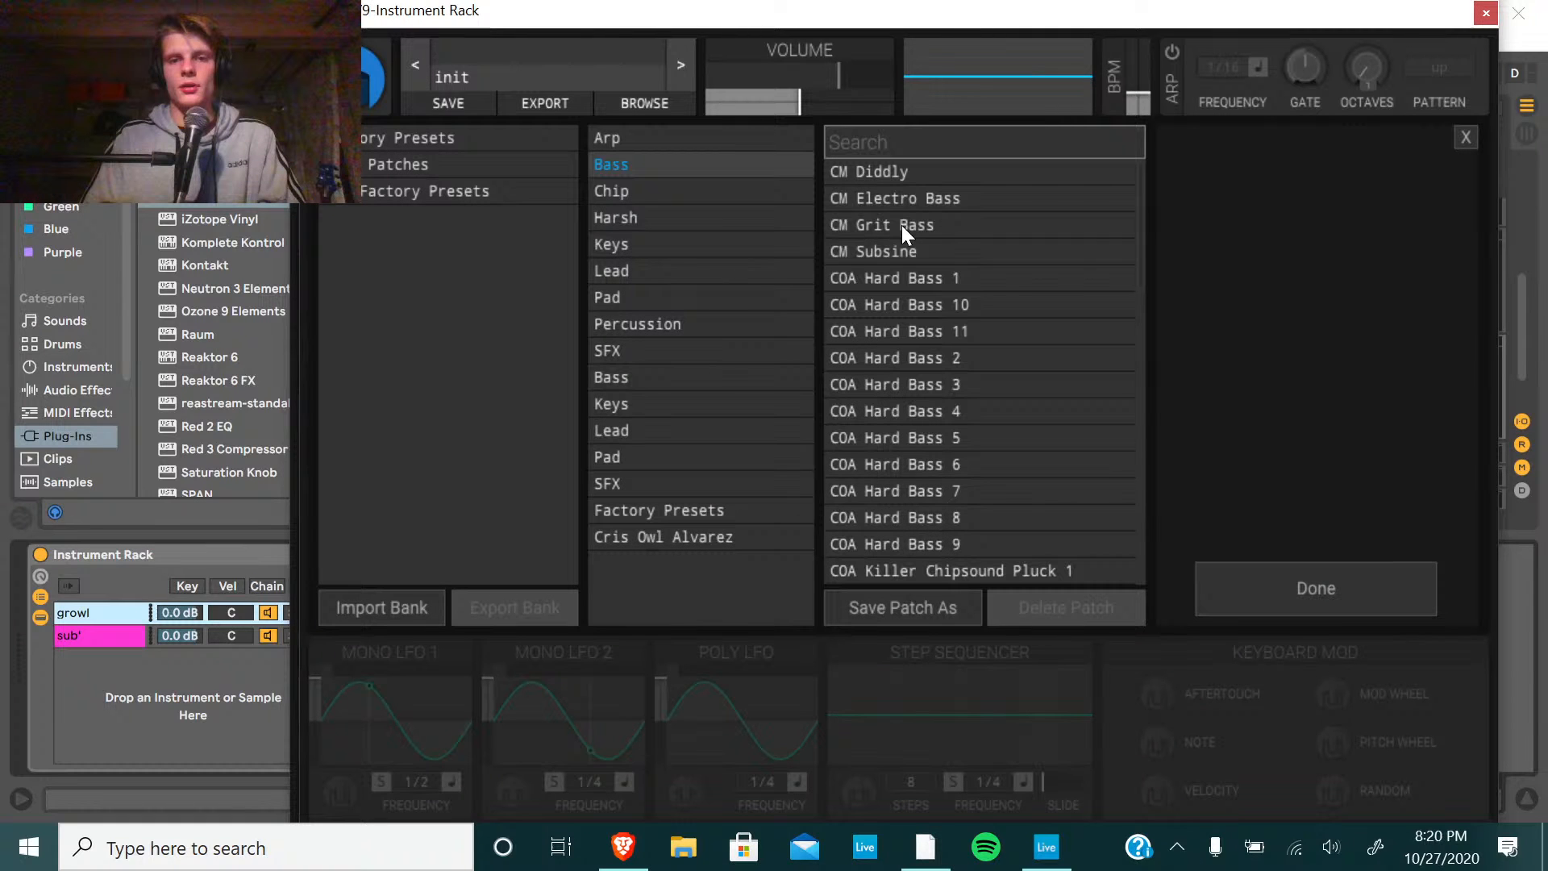
{"action": "left_click", "coordinate": [119, 636]}
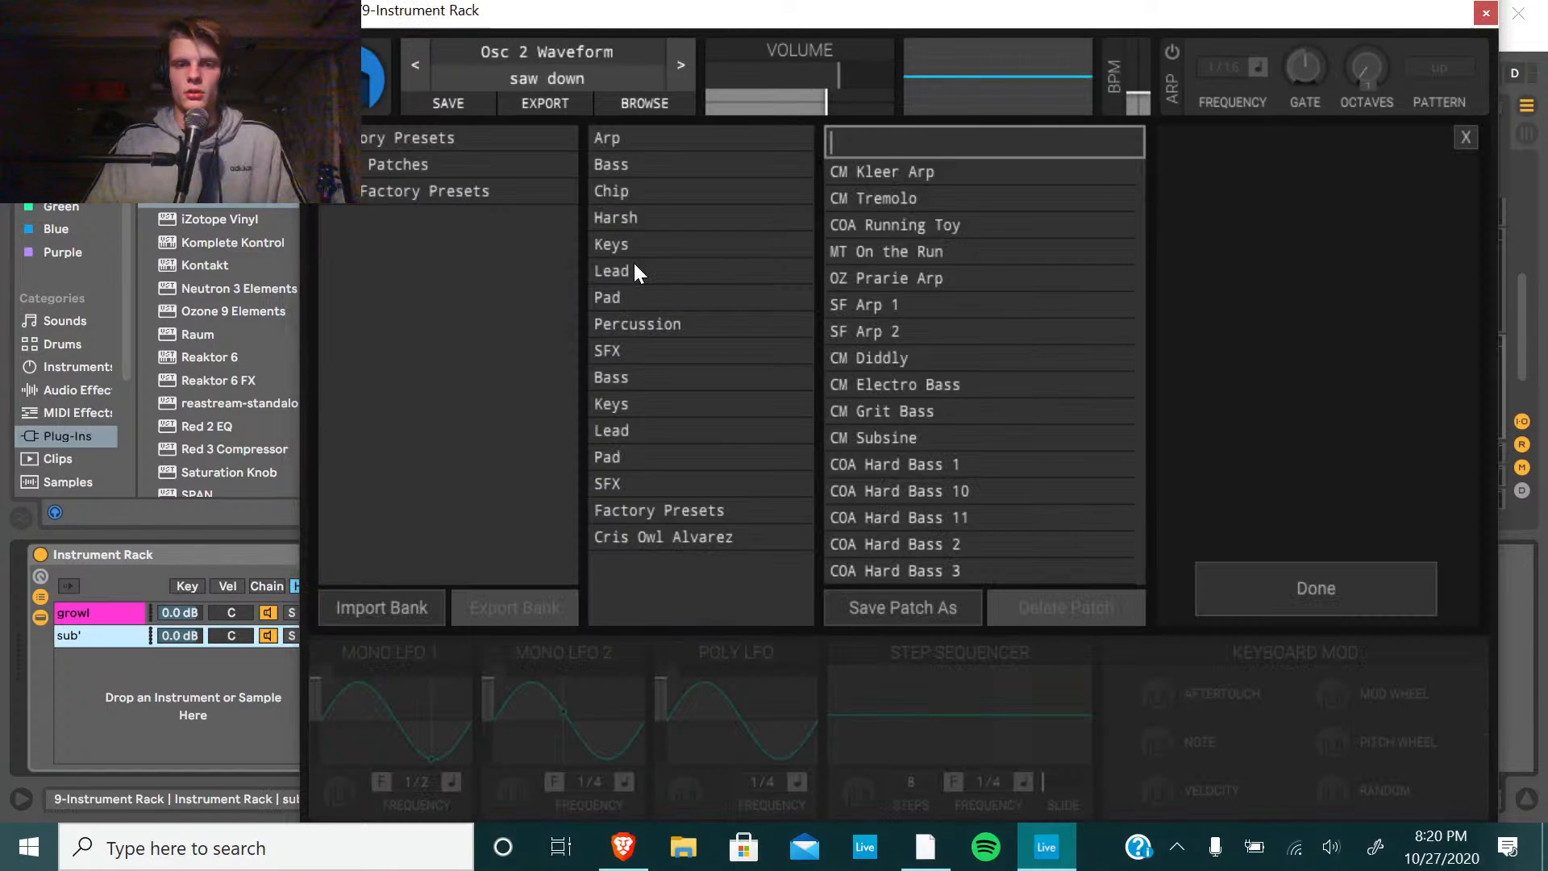
{"action": "left_click", "coordinate": [1309, 589]}
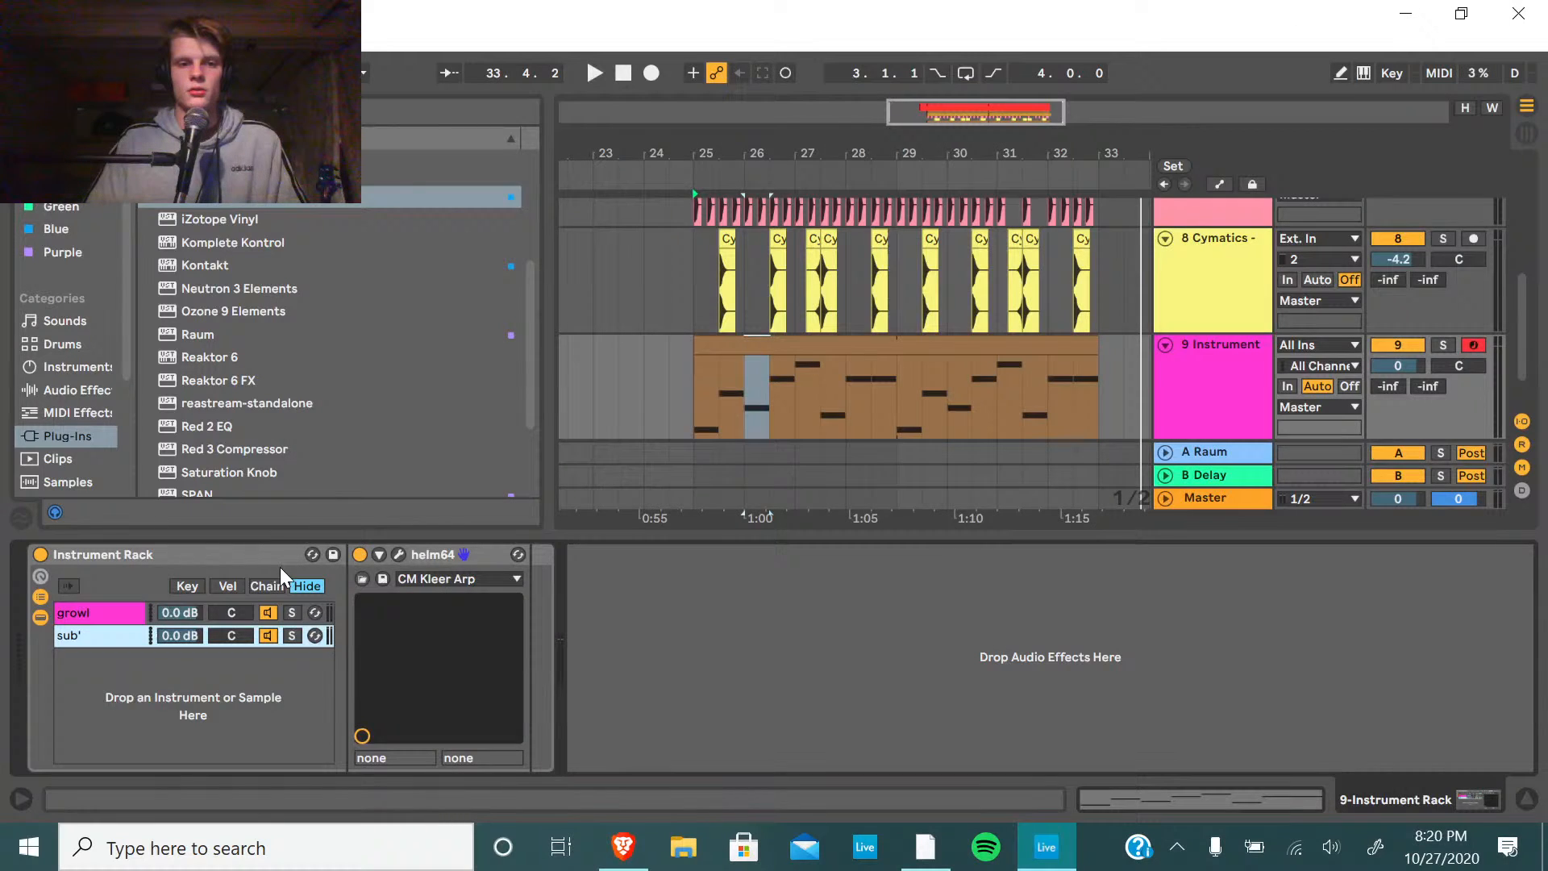
Play the arrangement and solo the sub' chain and the bass track to audition the sub layer alone.
{"action": "key", "text": "space"}
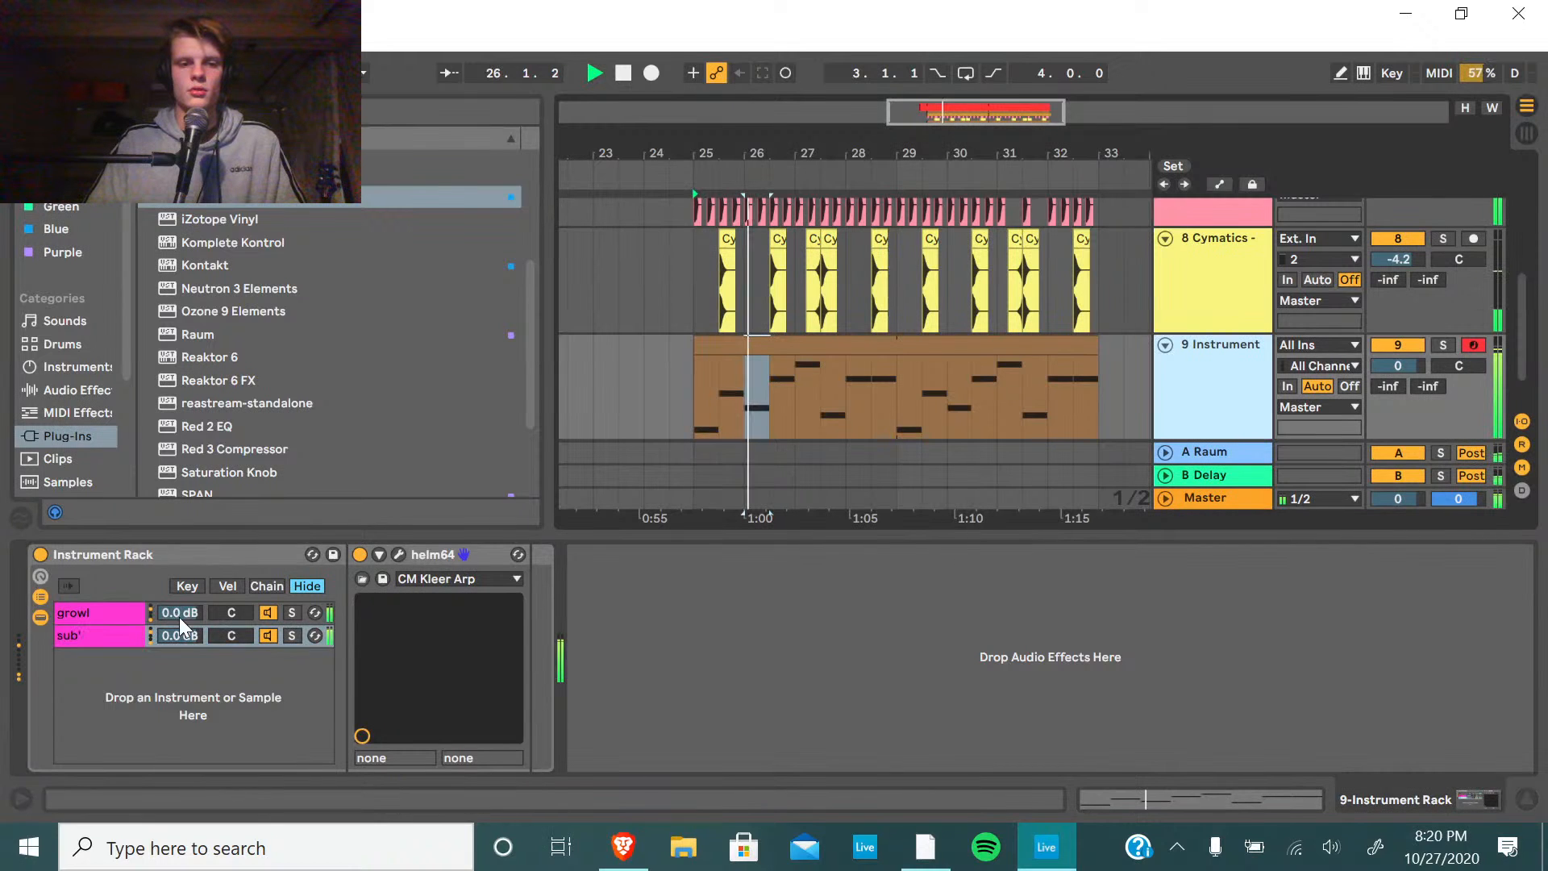
{"action": "key", "text": "space"}
{"action": "left_click", "coordinate": [90, 613]}
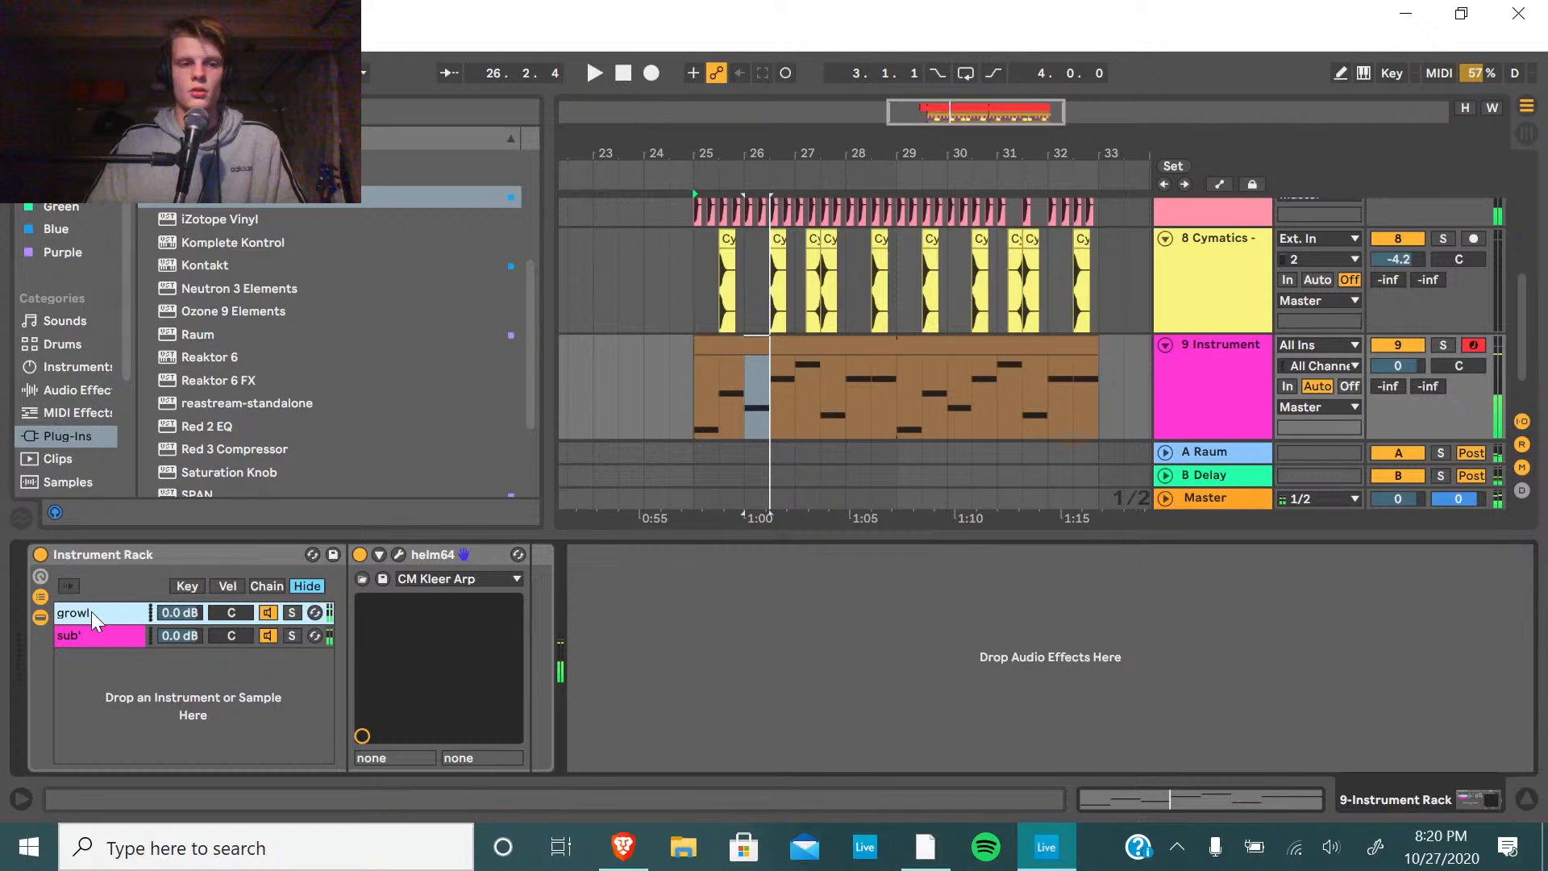
{"action": "left_click", "coordinate": [284, 635]}
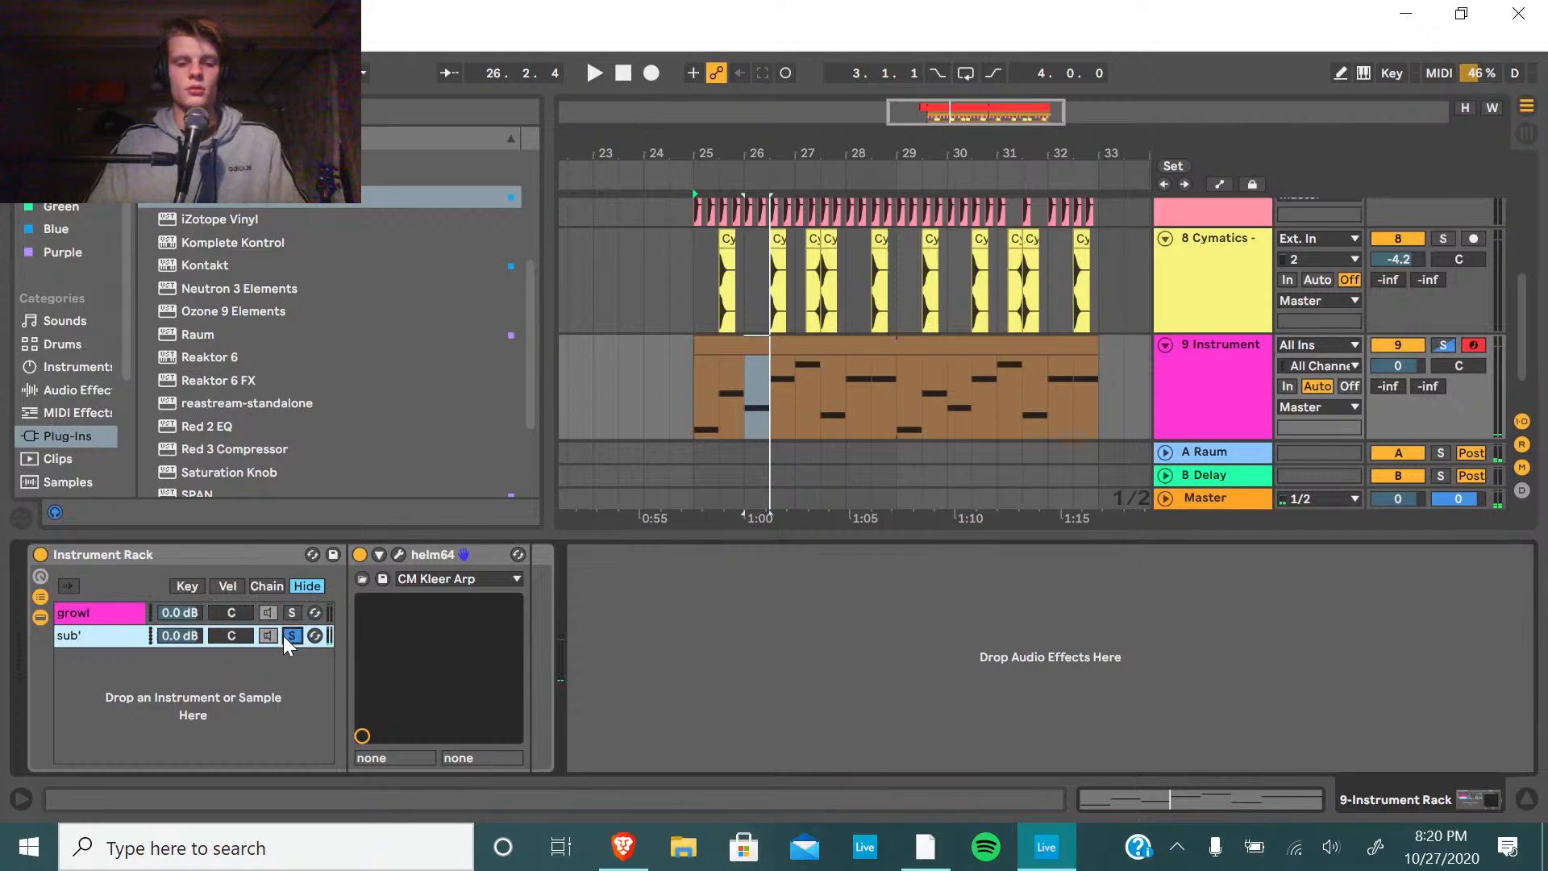
{"action": "key", "text": "space"}
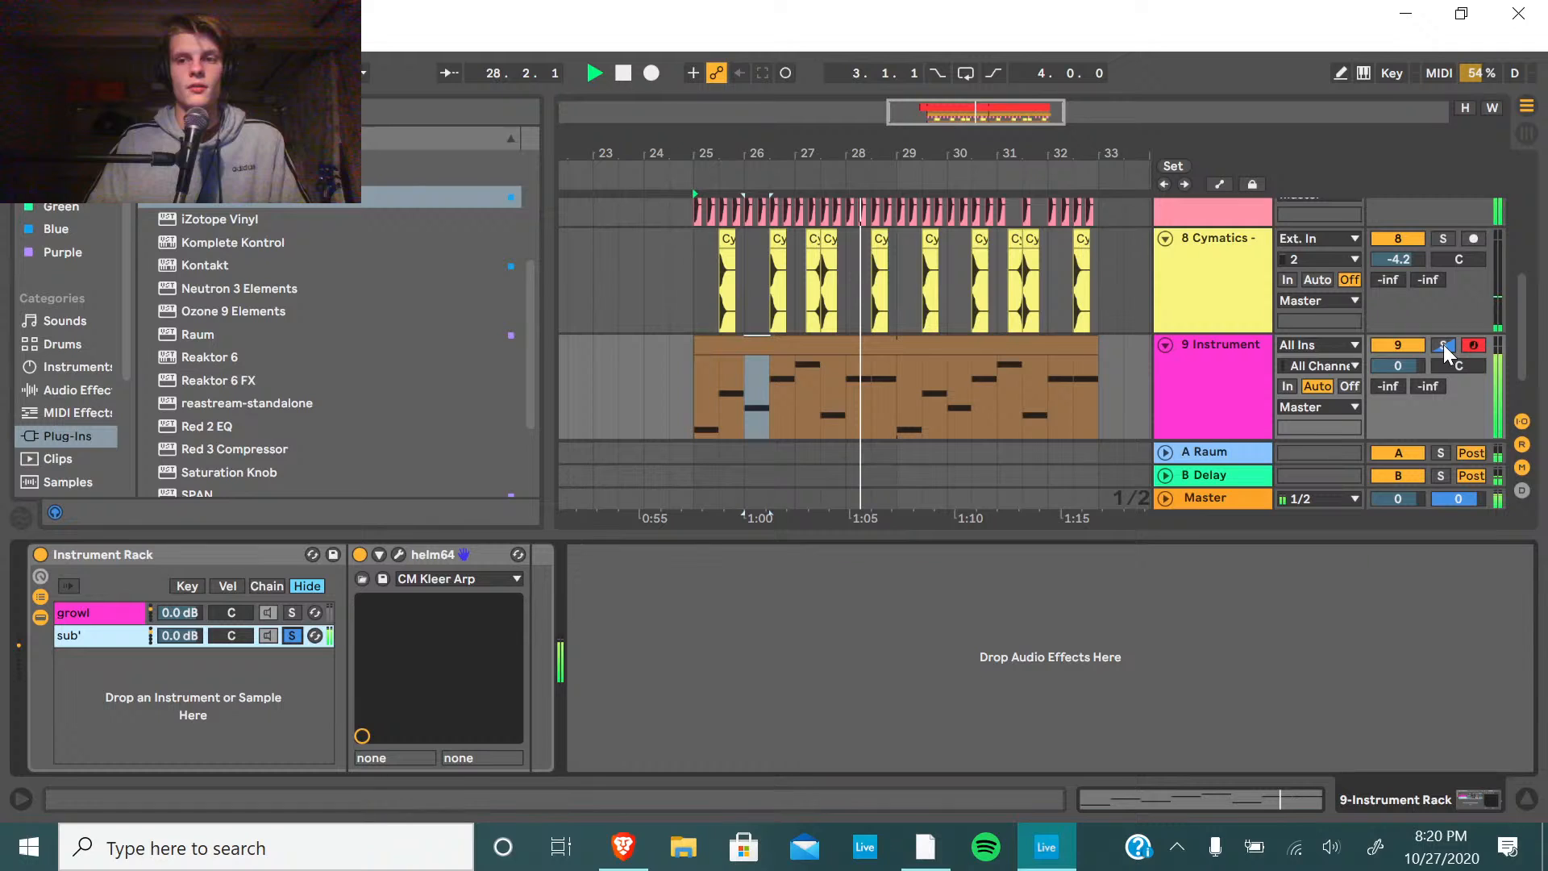
{"action": "key", "text": "space"}
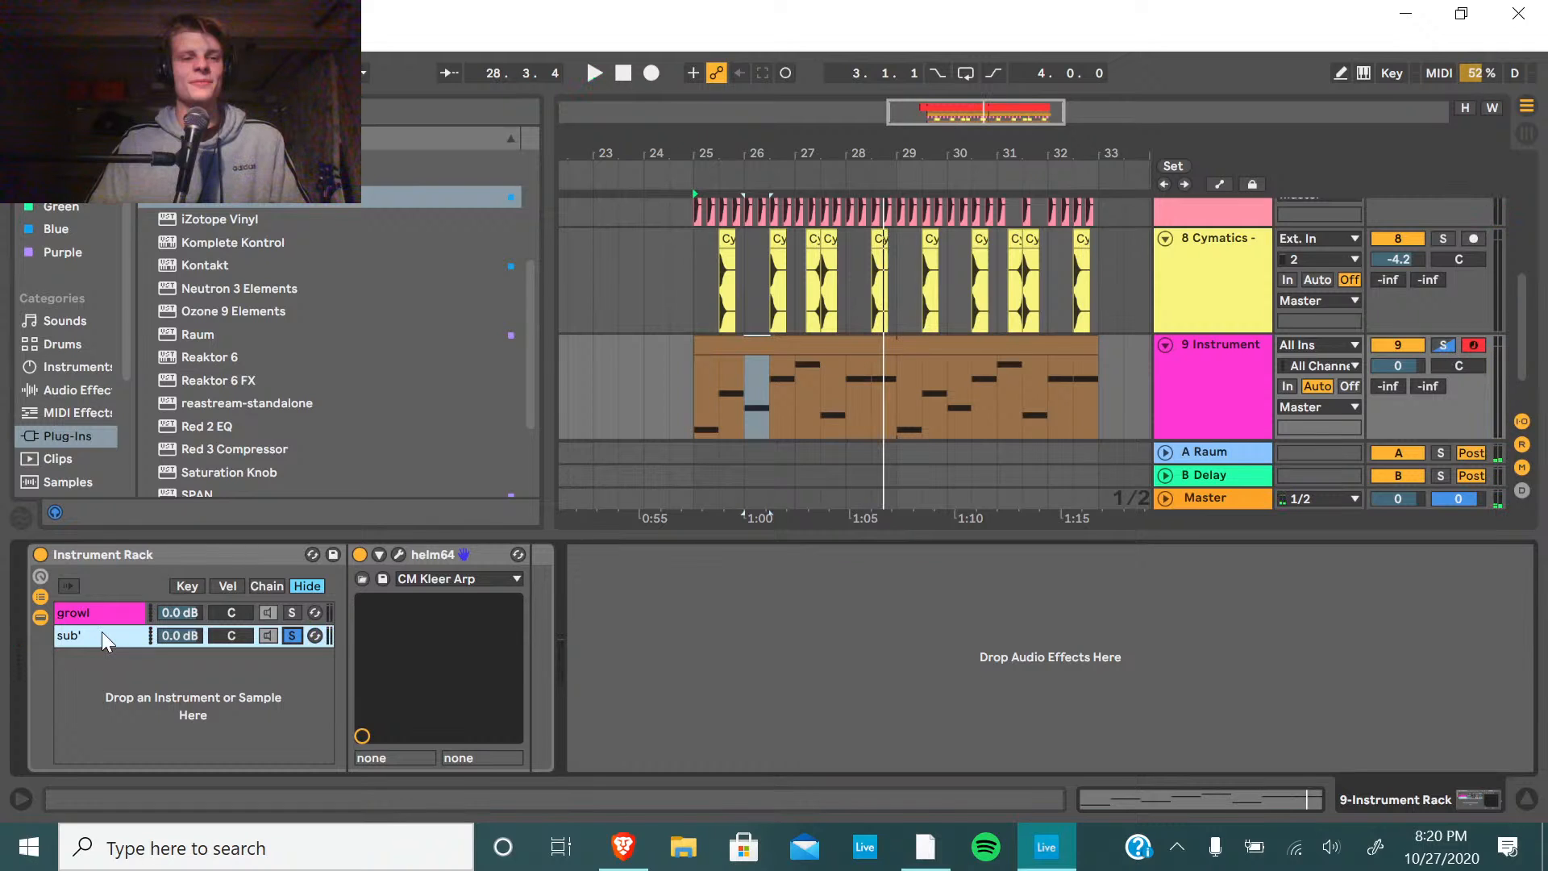
{"action": "key", "text": "Up"}
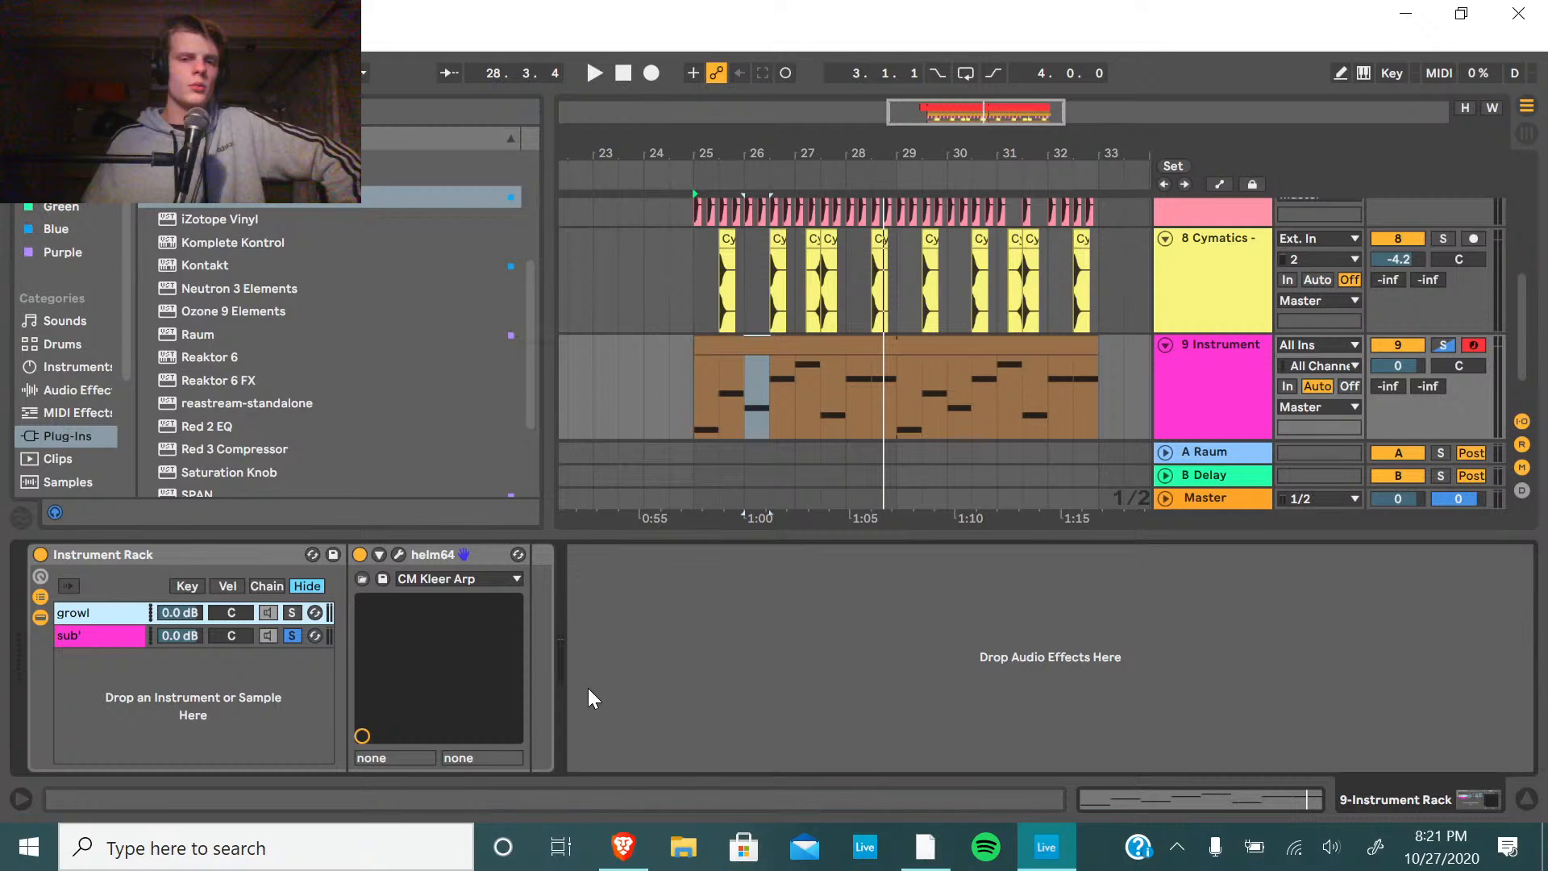
Open the bass clip in an enlarged note editor, examine its notes and return to the rack's device view.
{"action": "left_click", "coordinate": [727, 348]}
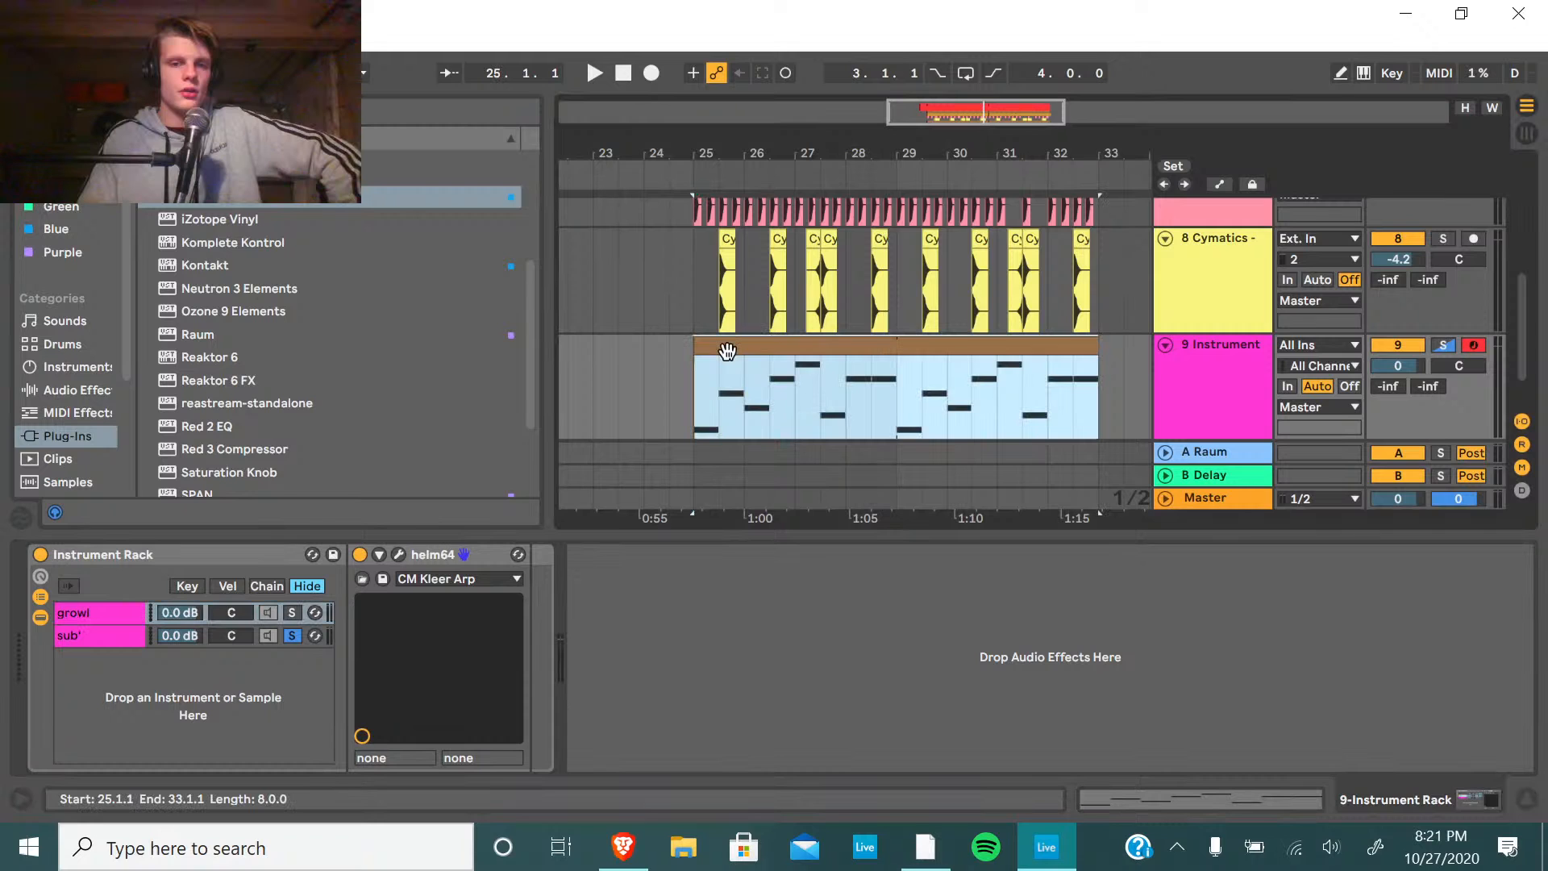
{"action": "double_click", "coordinate": [727, 352]}
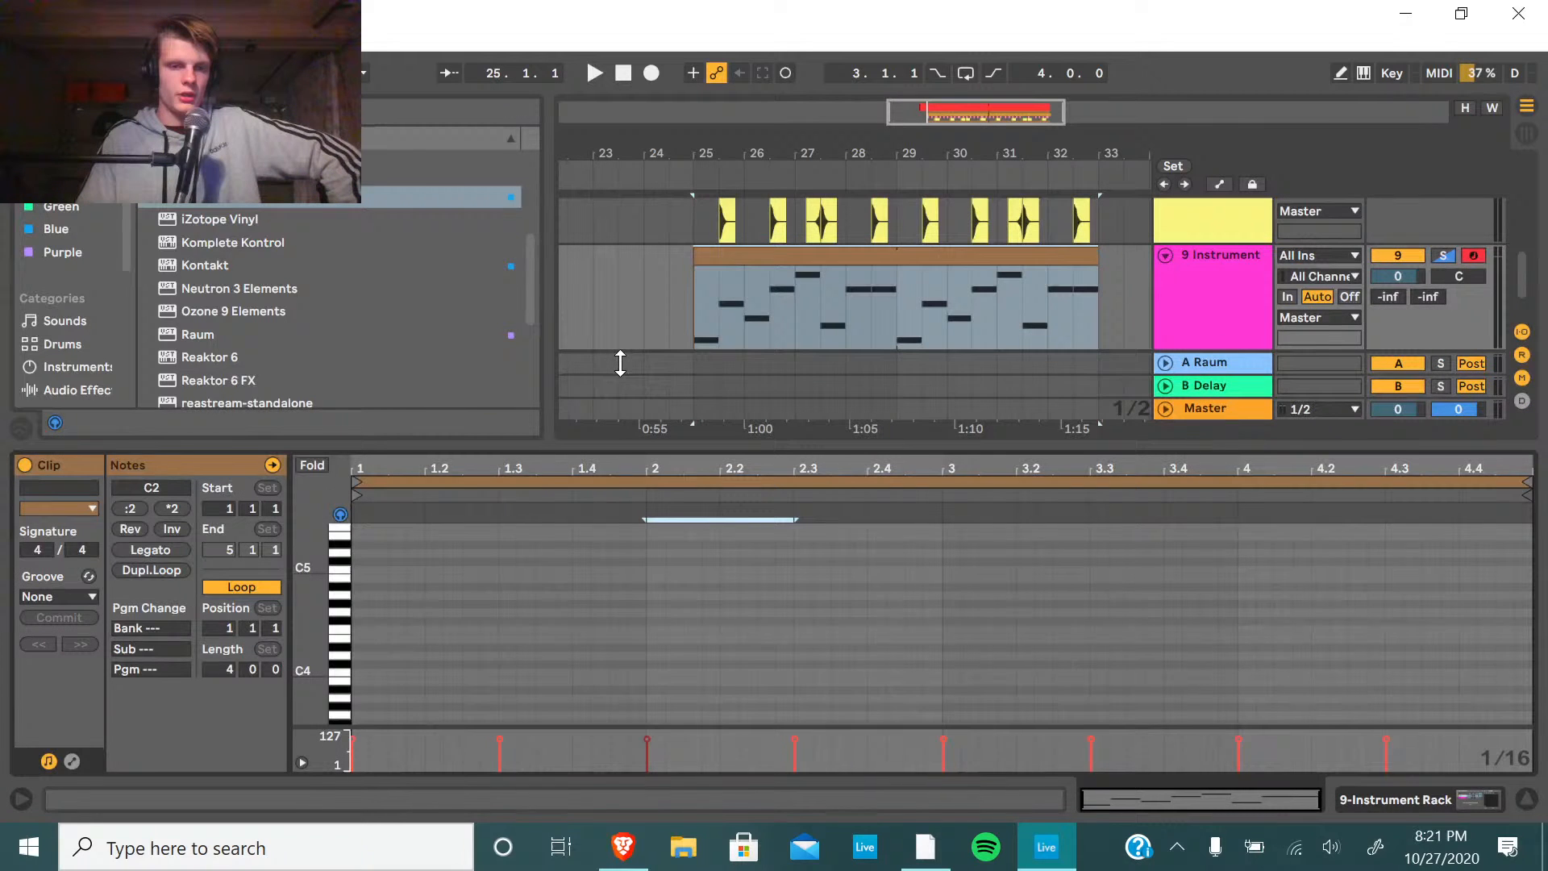
{"action": "left_click_drag", "start_coordinate": [620, 363], "coordinate": [620, 265]}
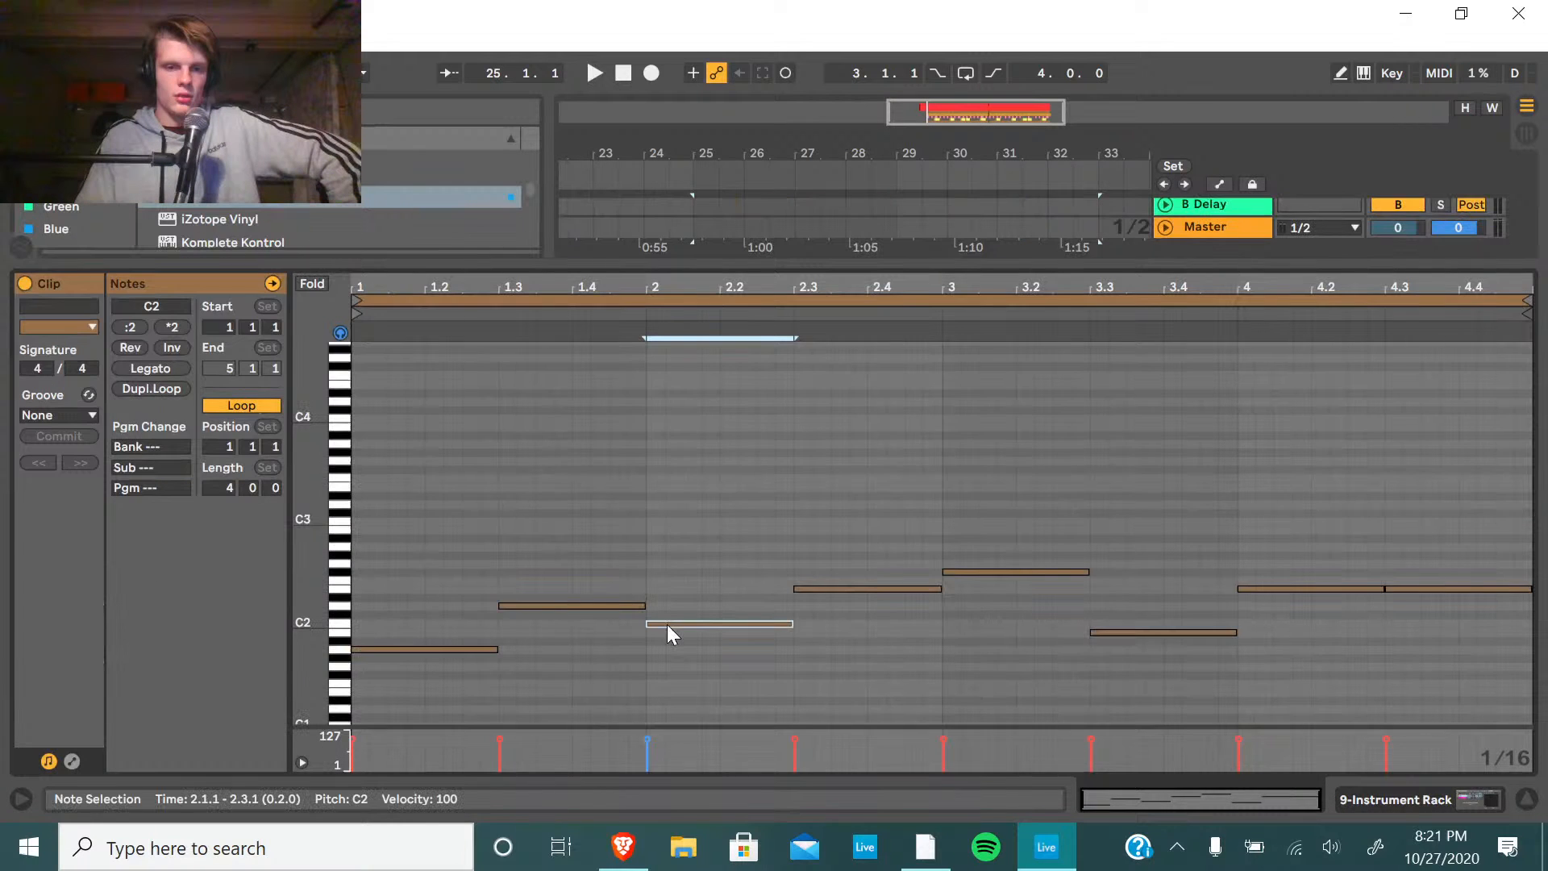
{"action": "key", "text": "ctrl+alt+l"}
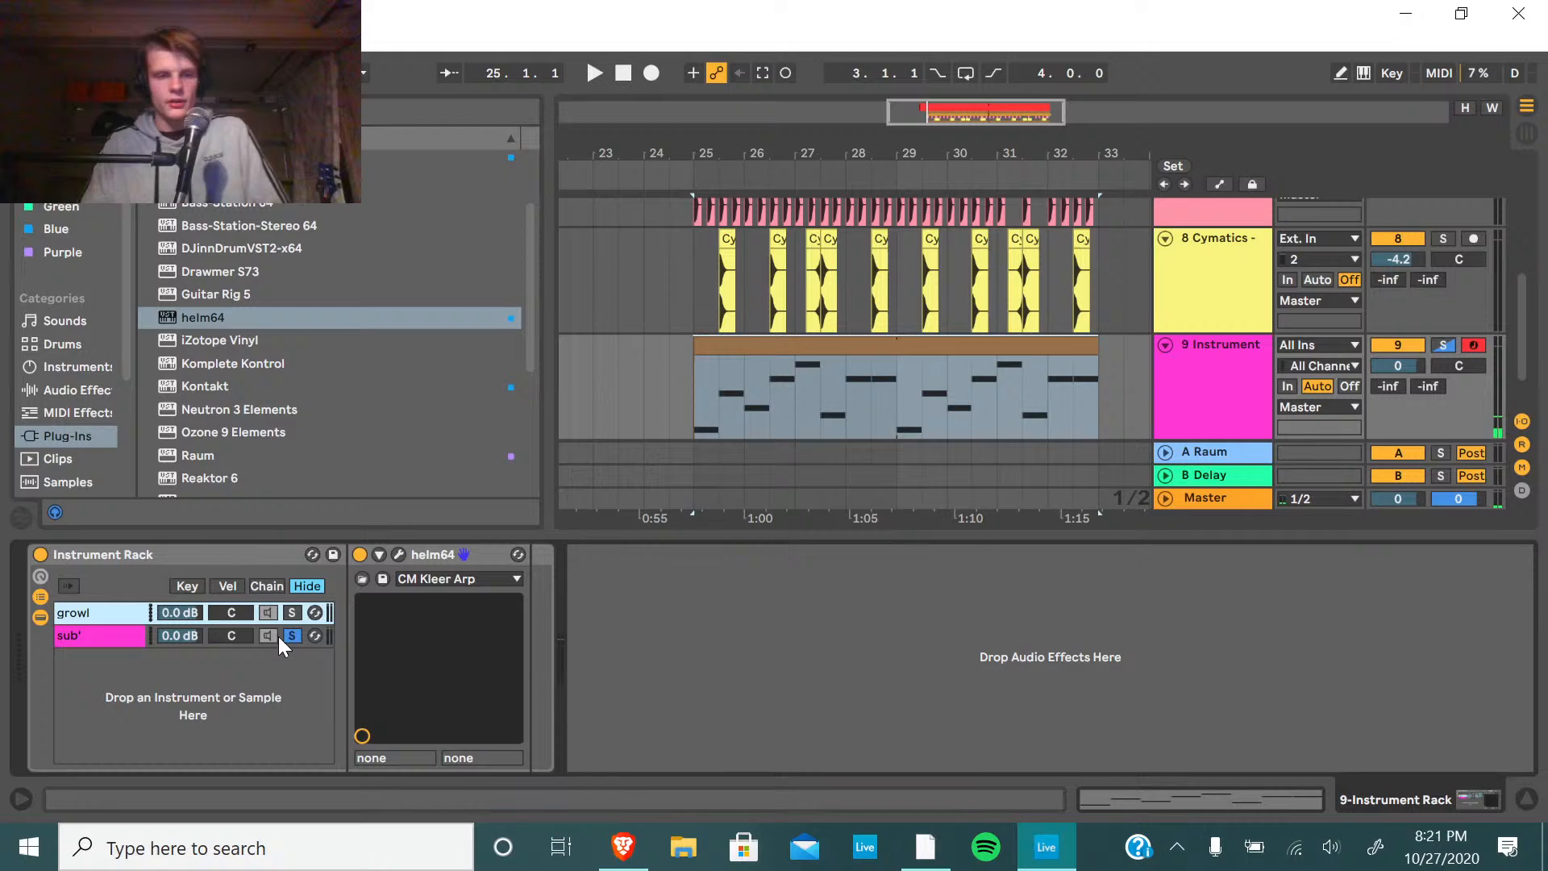
Solo the growl chain instead of sub', play from bar 25 to audition it and stop playback.
{"action": "left_click", "coordinate": [292, 613]}
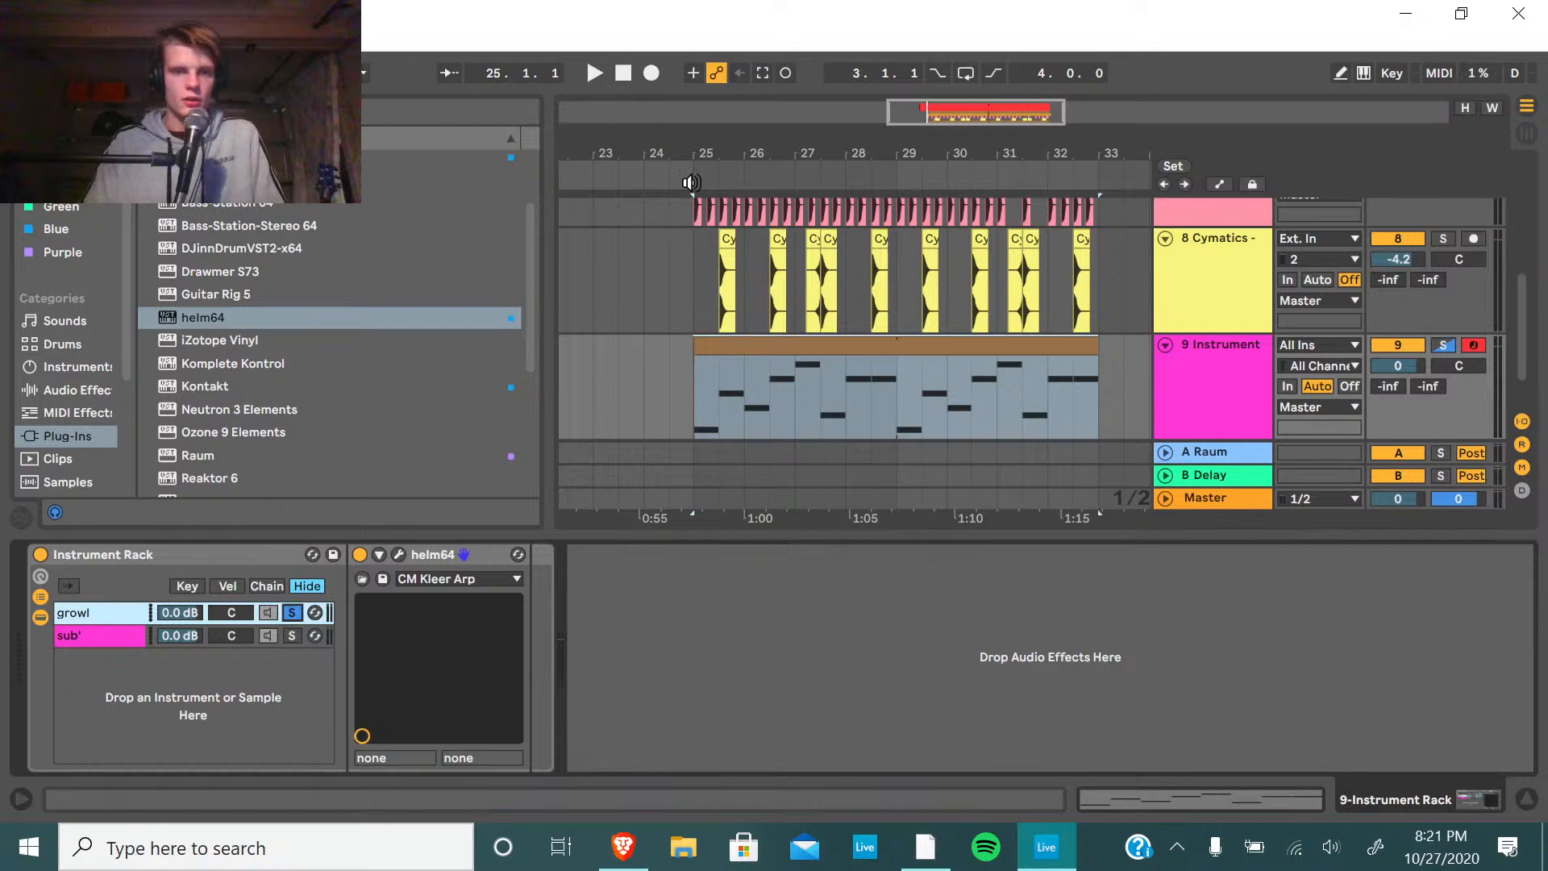
{"action": "left_click", "coordinate": [691, 182]}
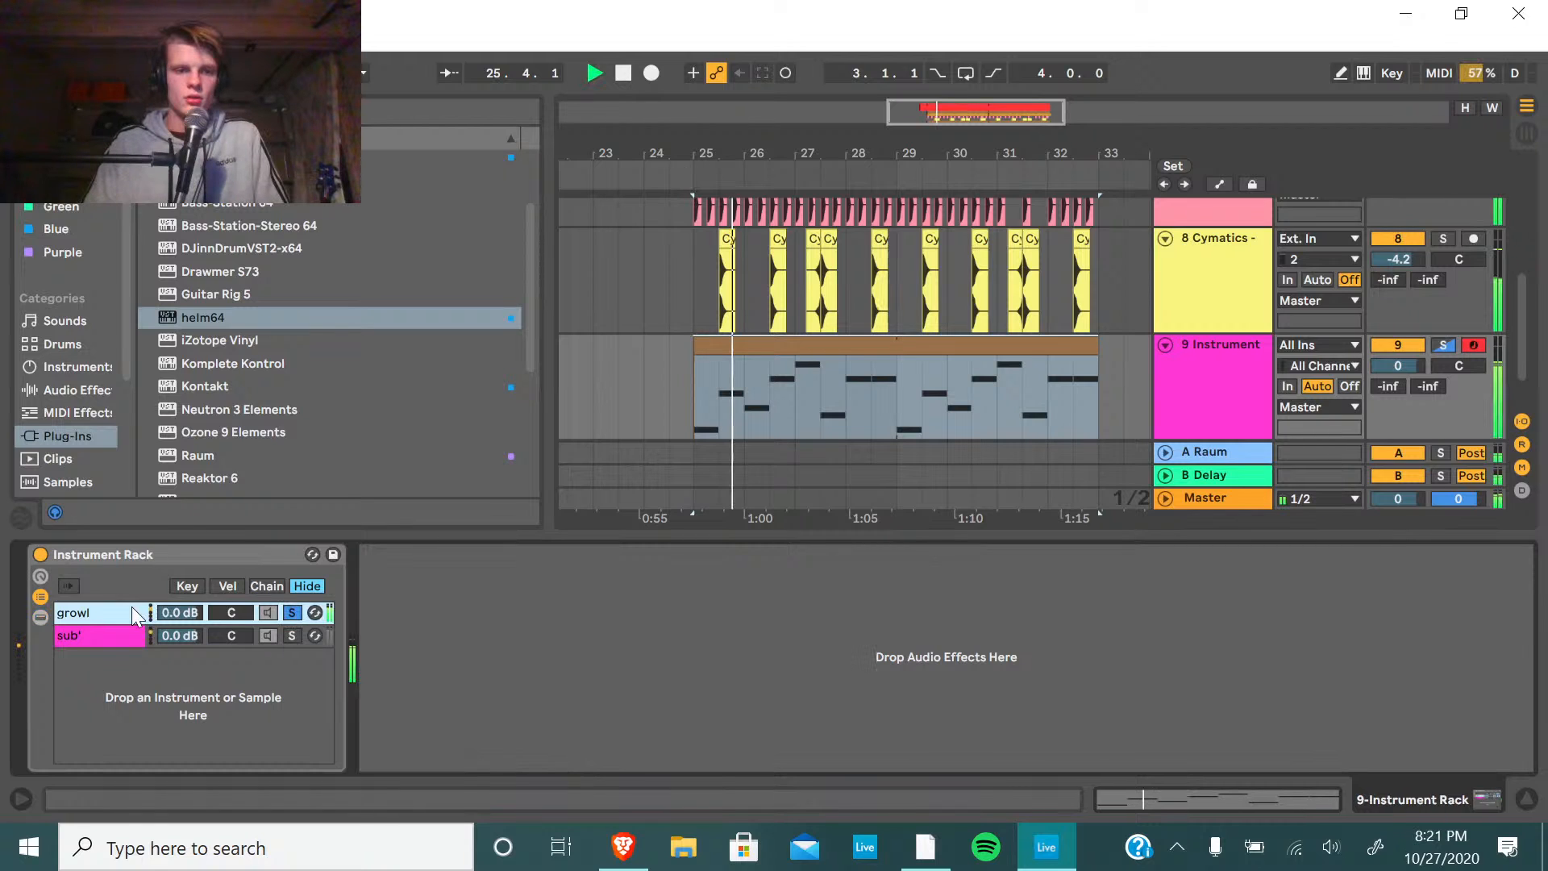
{"action": "left_click", "coordinate": [132, 613]}
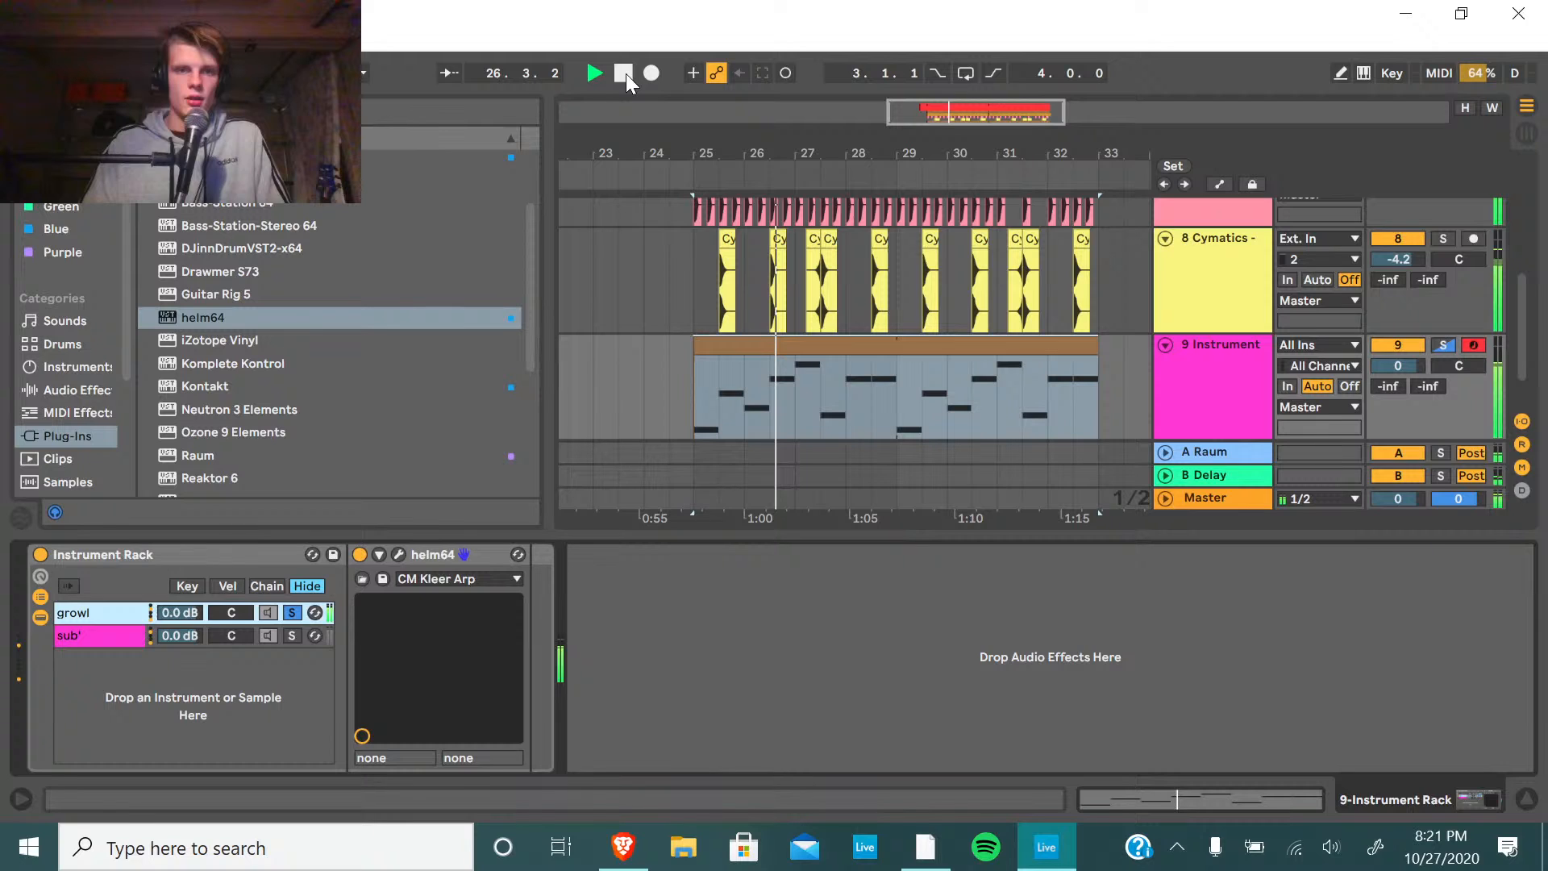
{"action": "left_click", "coordinate": [624, 73]}
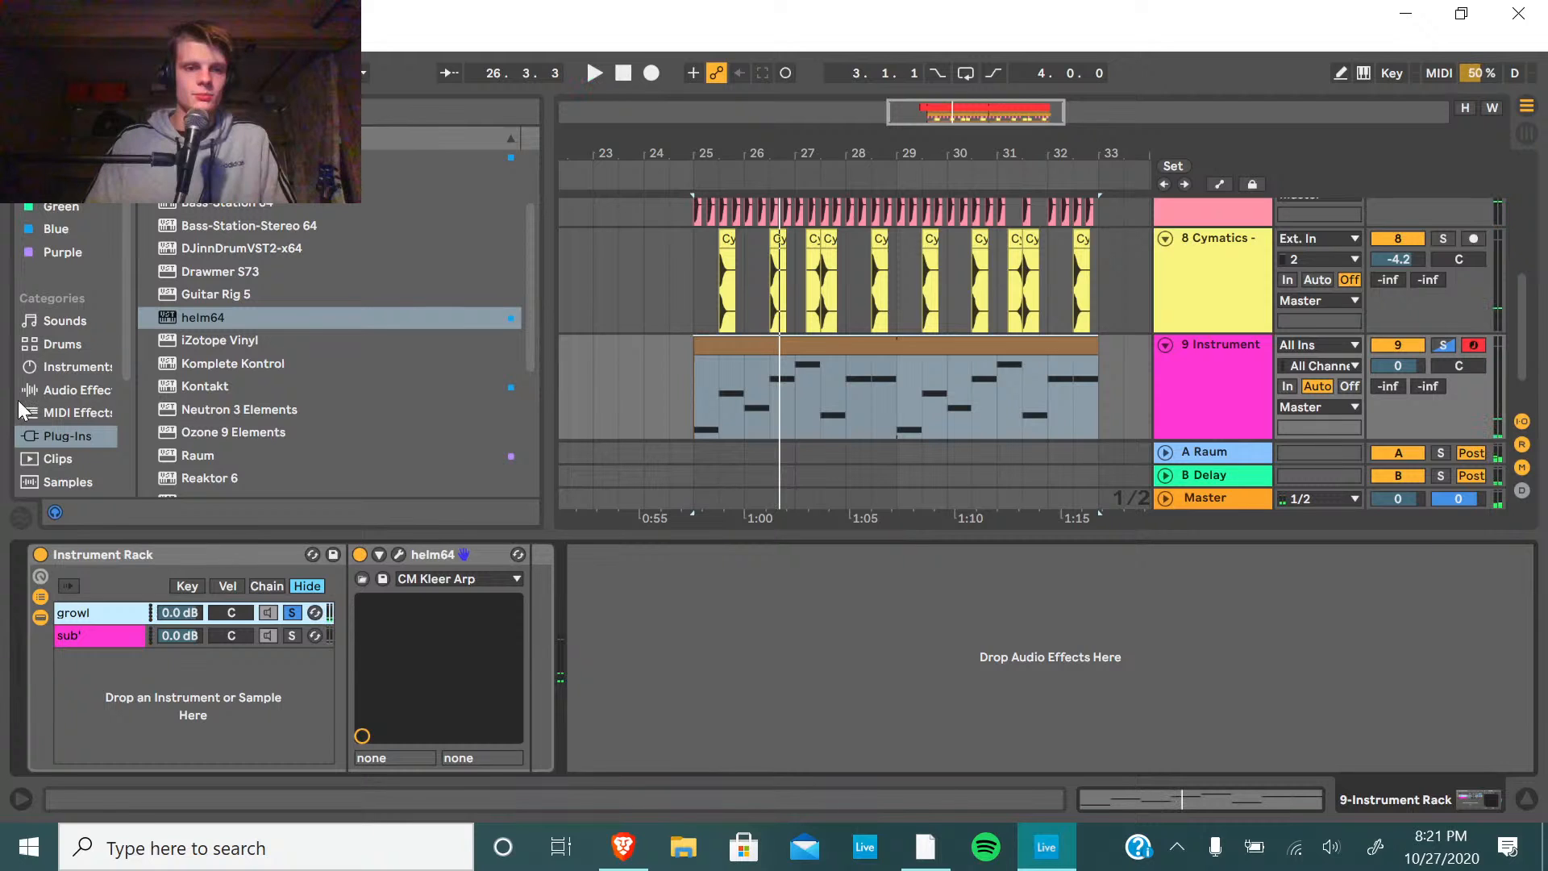
Insert a Pitch MIDI effect before Helm in the growl chain and set its pitch to -12 st.
{"action": "left_click", "coordinate": [76, 390]}
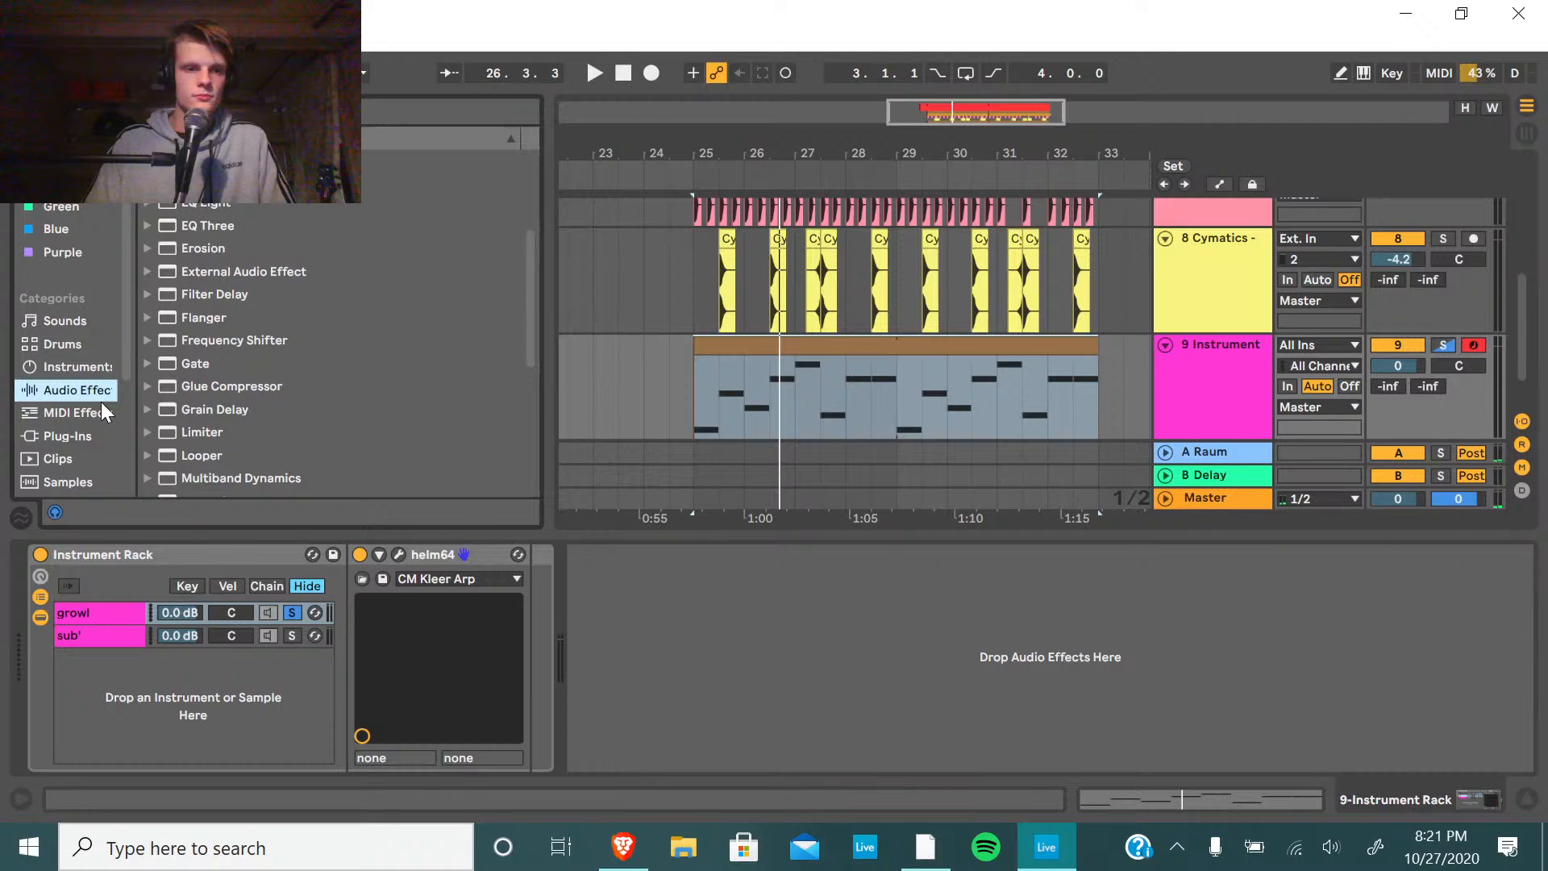
{"action": "left_click", "coordinate": [103, 411]}
{"action": "left_click_drag", "start_coordinate": [196, 252], "coordinate": [351, 693]}
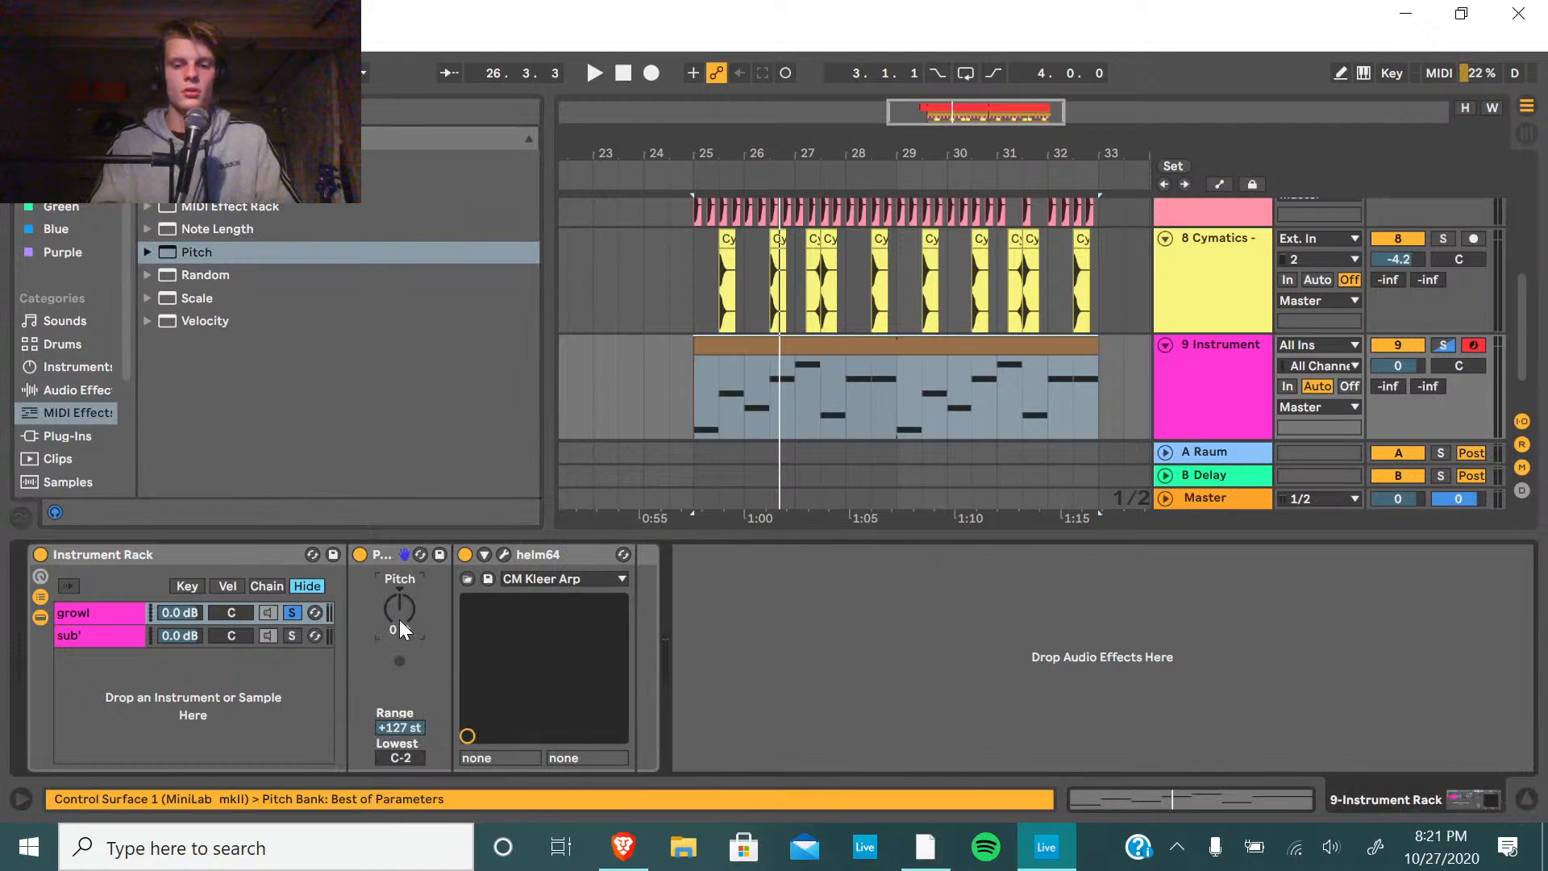
{"action": "left_click_drag", "start_coordinate": [400, 620], "coordinate": [400, 645]}
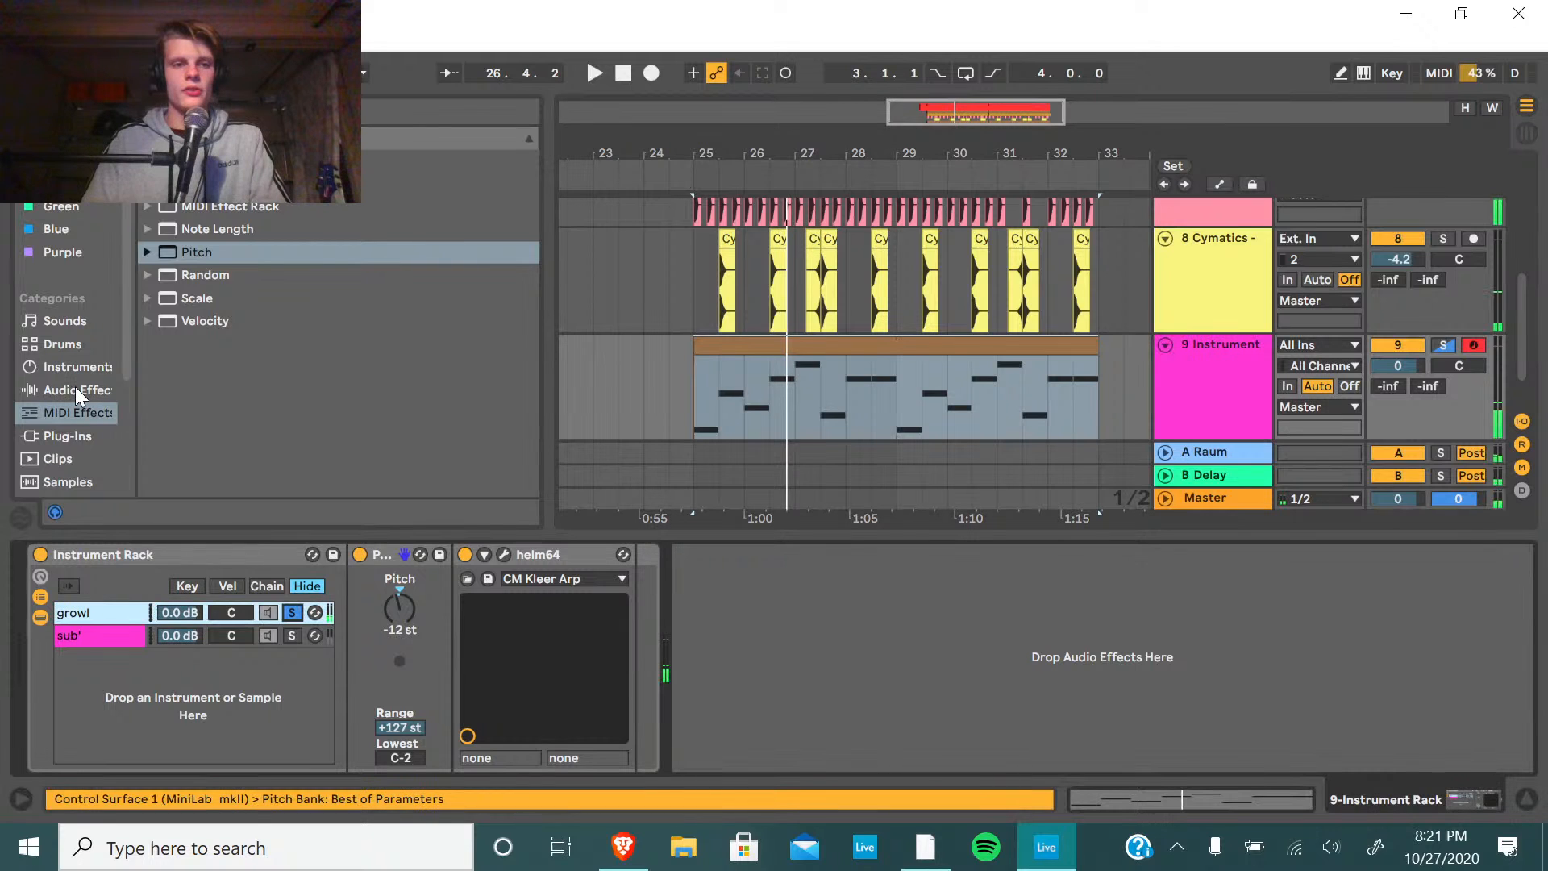
Add EQ Eight after Helm in the growl chain, set its low cut to 119 Hz and start playback from bar 25.
{"action": "left_click", "coordinate": [75, 388]}
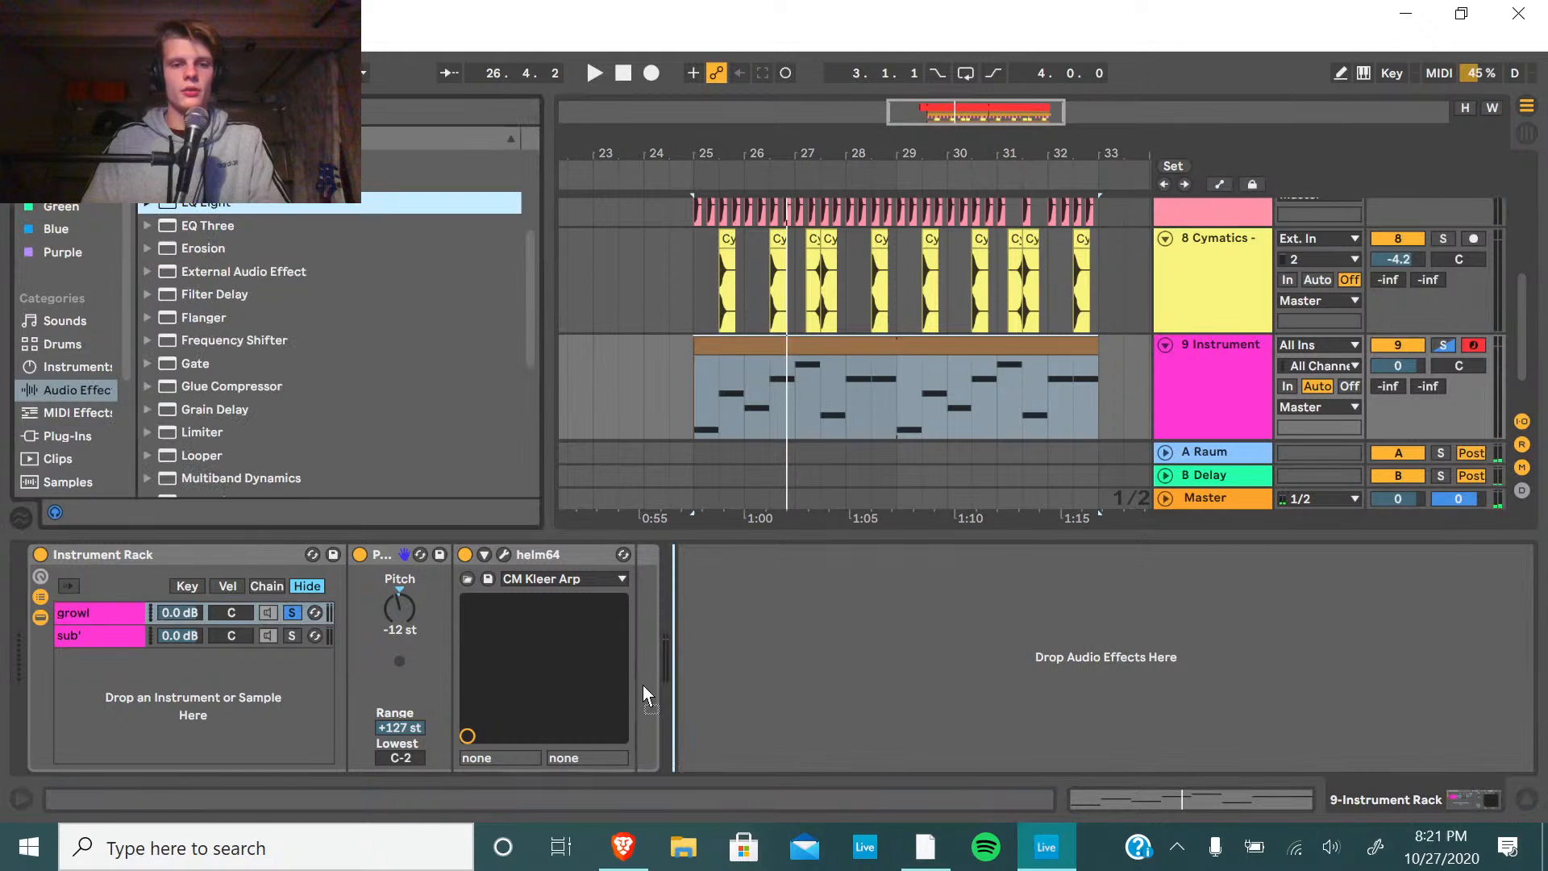
{"action": "left_click_drag", "start_coordinate": [645, 693], "coordinate": [645, 694]}
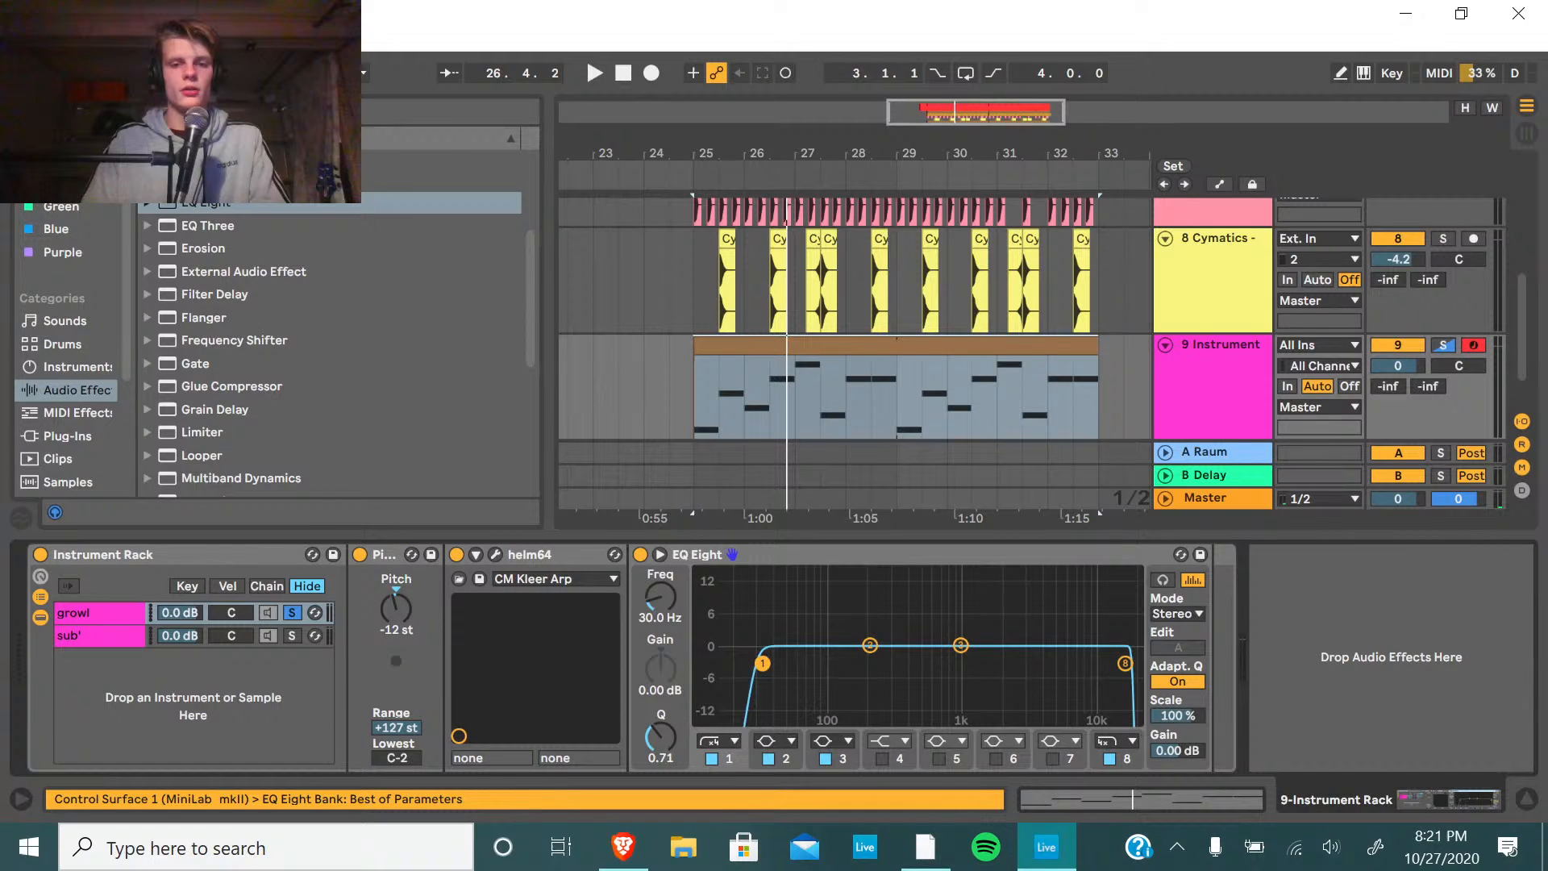
{"action": "key", "text": "space"}
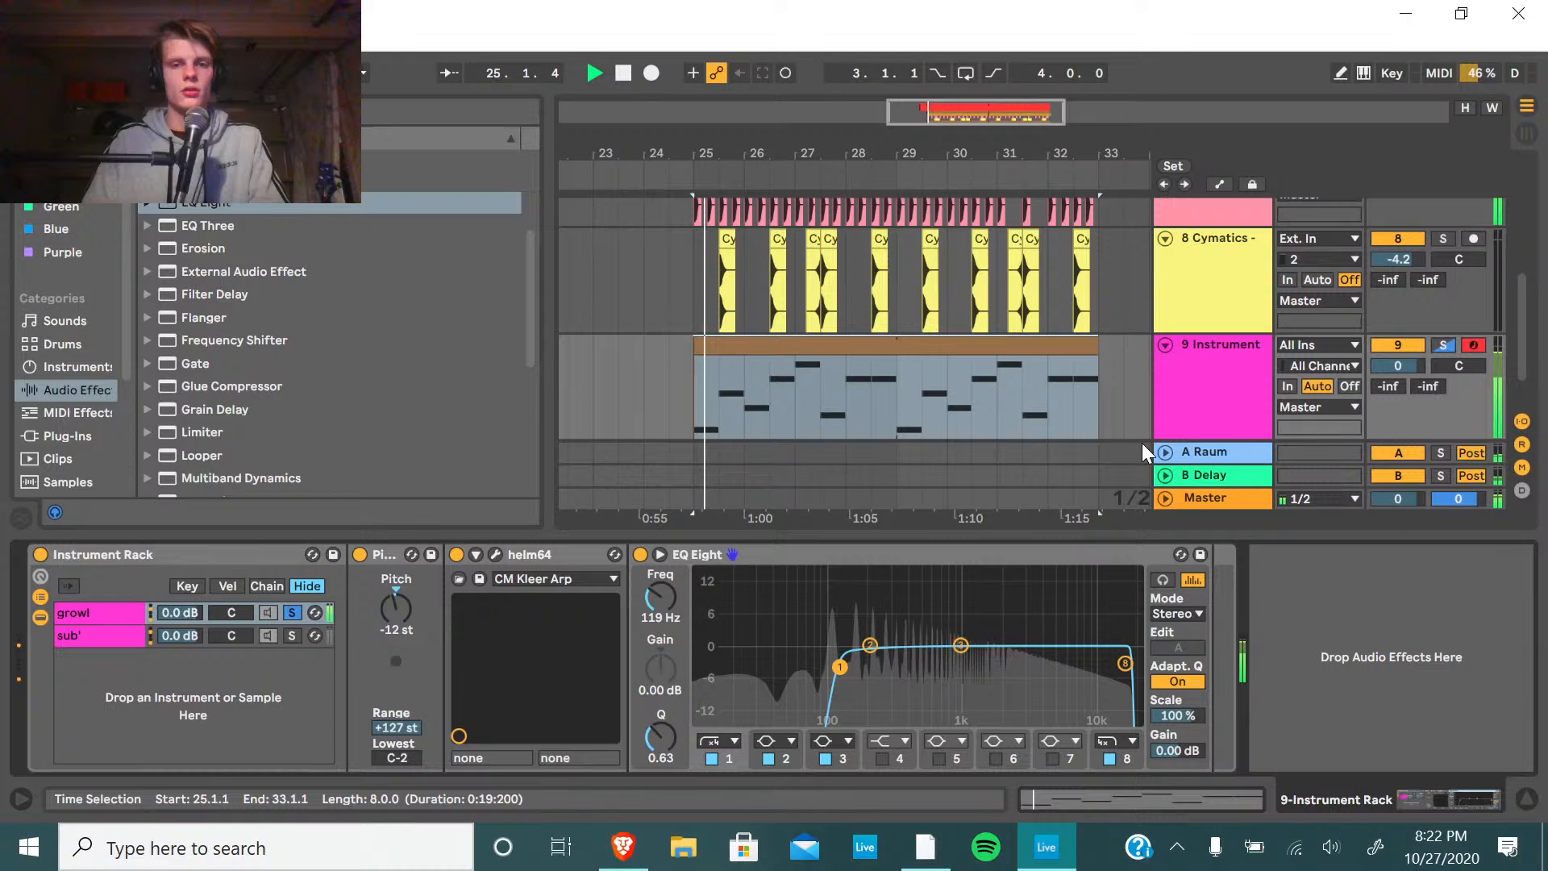
Unsolo the growl chain, lower the sub' chain's volume to -9.6 dB and return to the growl chain's devices.
{"action": "left_click", "coordinate": [292, 615]}
{"action": "left_click_drag", "start_coordinate": [179, 635], "coordinate": [179, 649]}
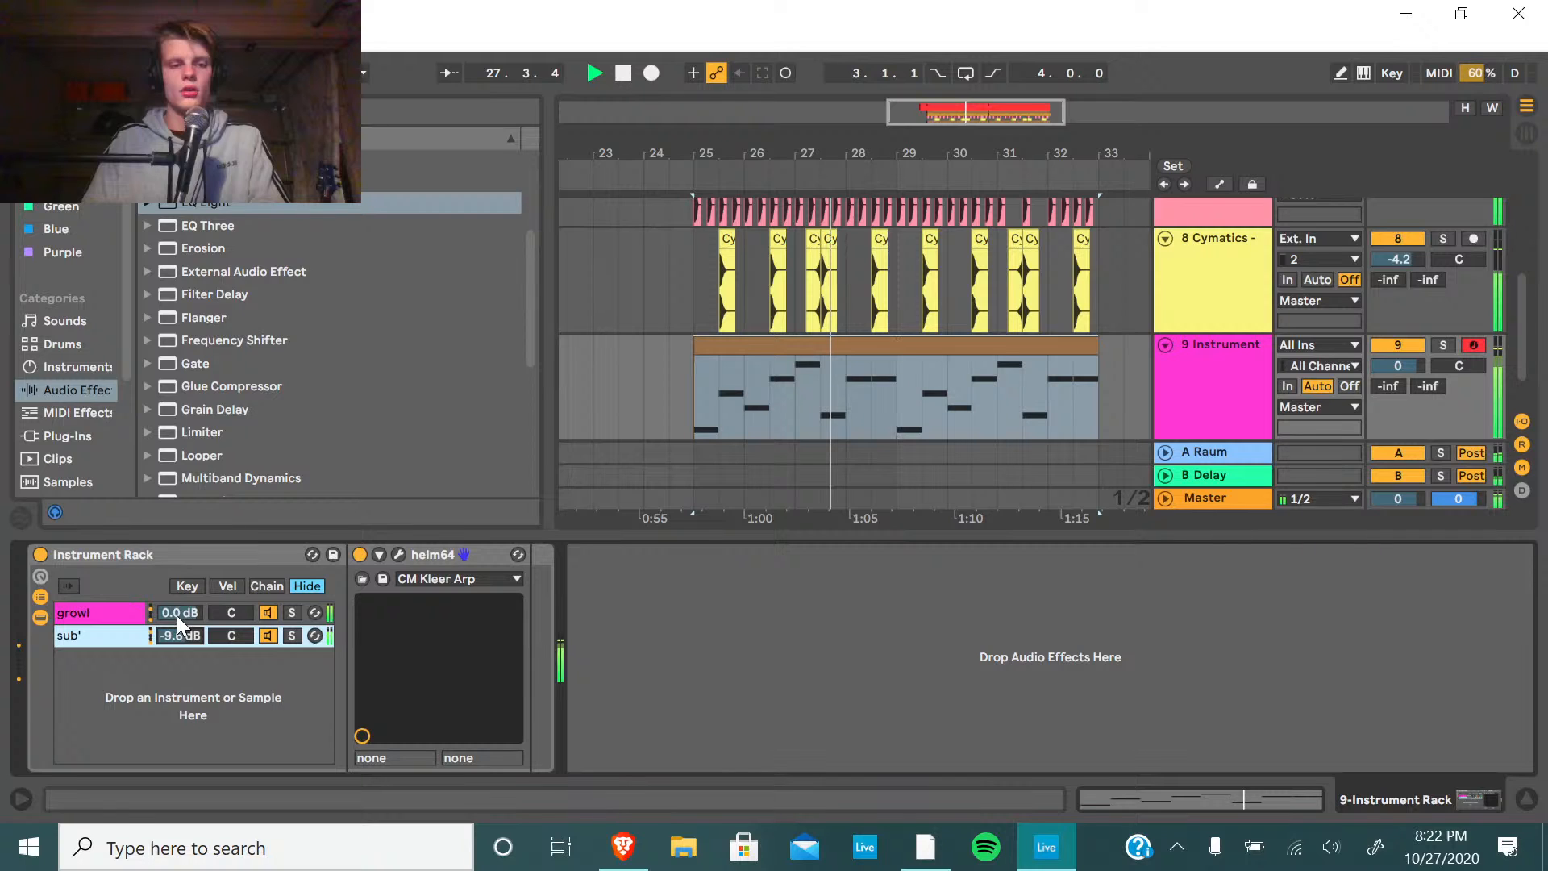
{"action": "left_click", "coordinate": [176, 616]}
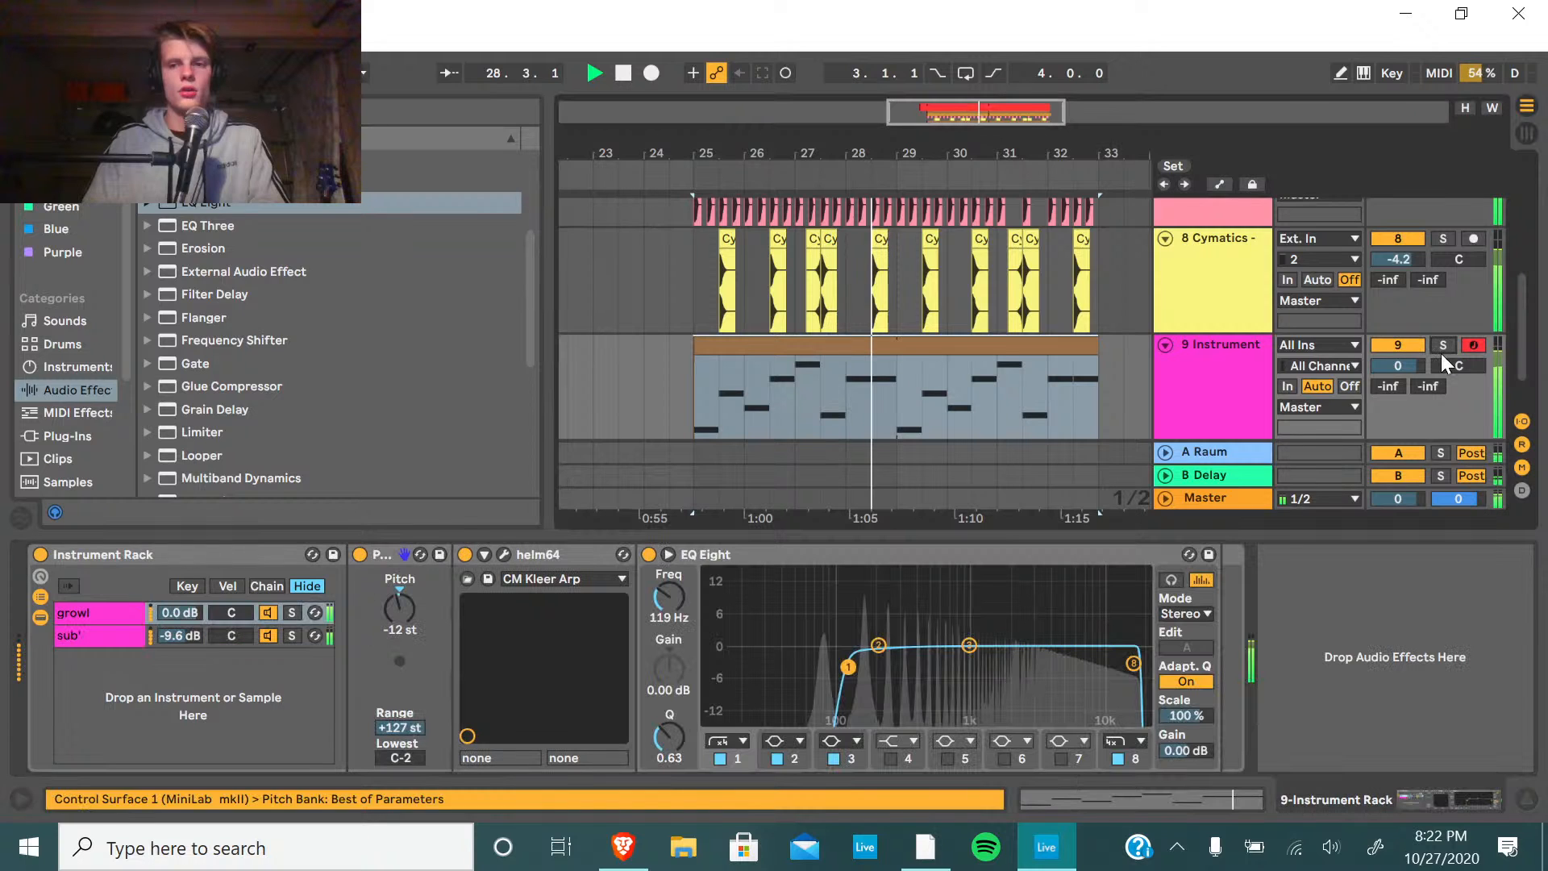
Solo the bass track and growl chain, then lower EQ Eight's high cut to 5.62 kHz and dip its third band.
{"action": "left_click", "coordinate": [1443, 348]}
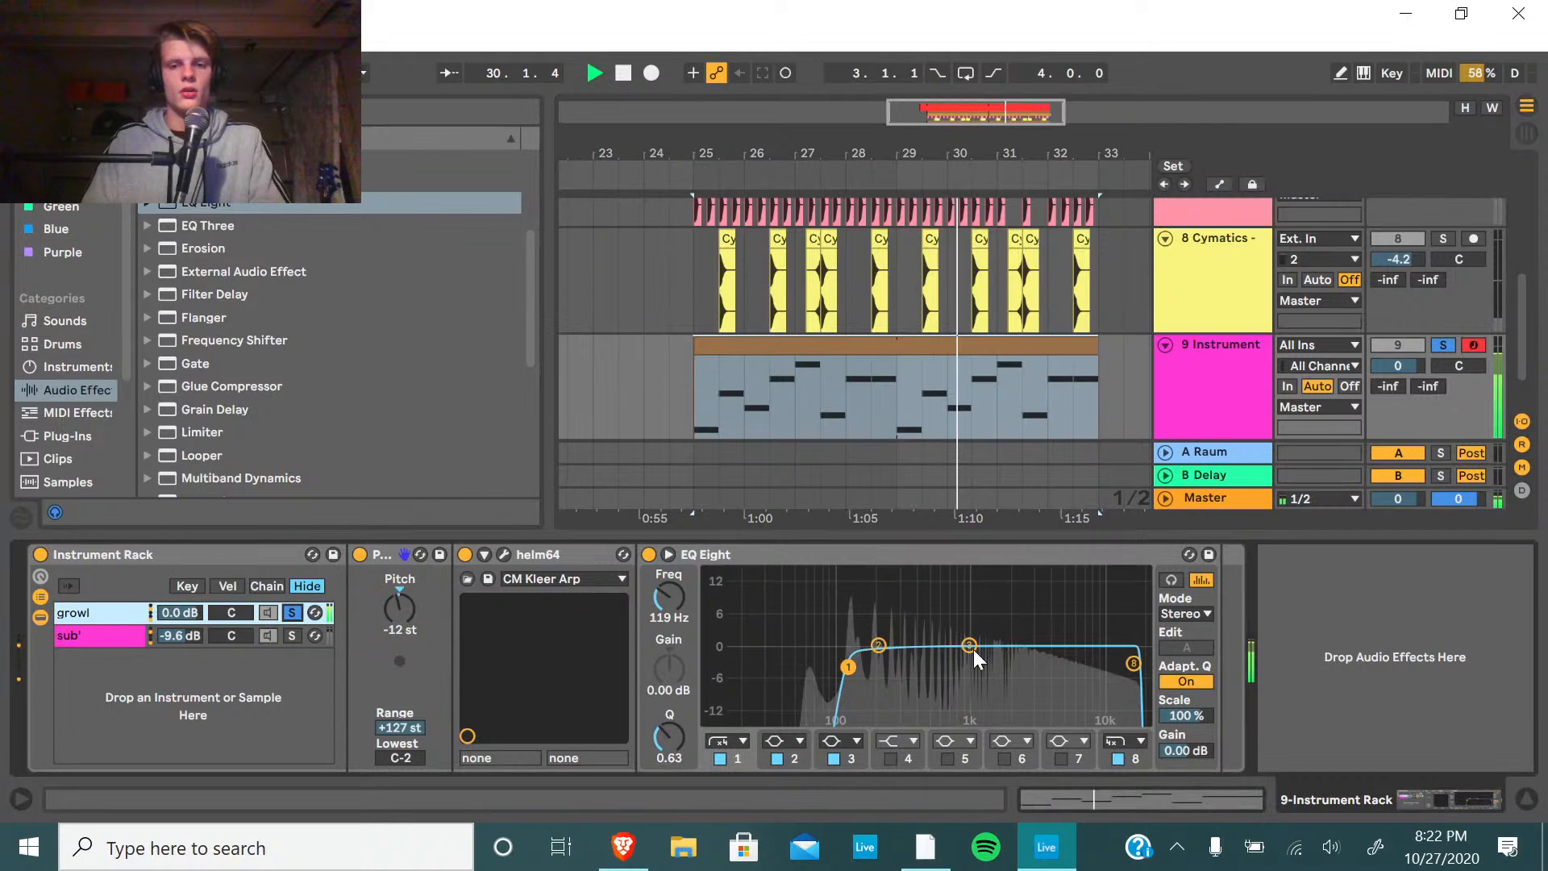
{"action": "left_click_drag", "start_coordinate": [1132, 663], "coordinate": [1052, 680]}
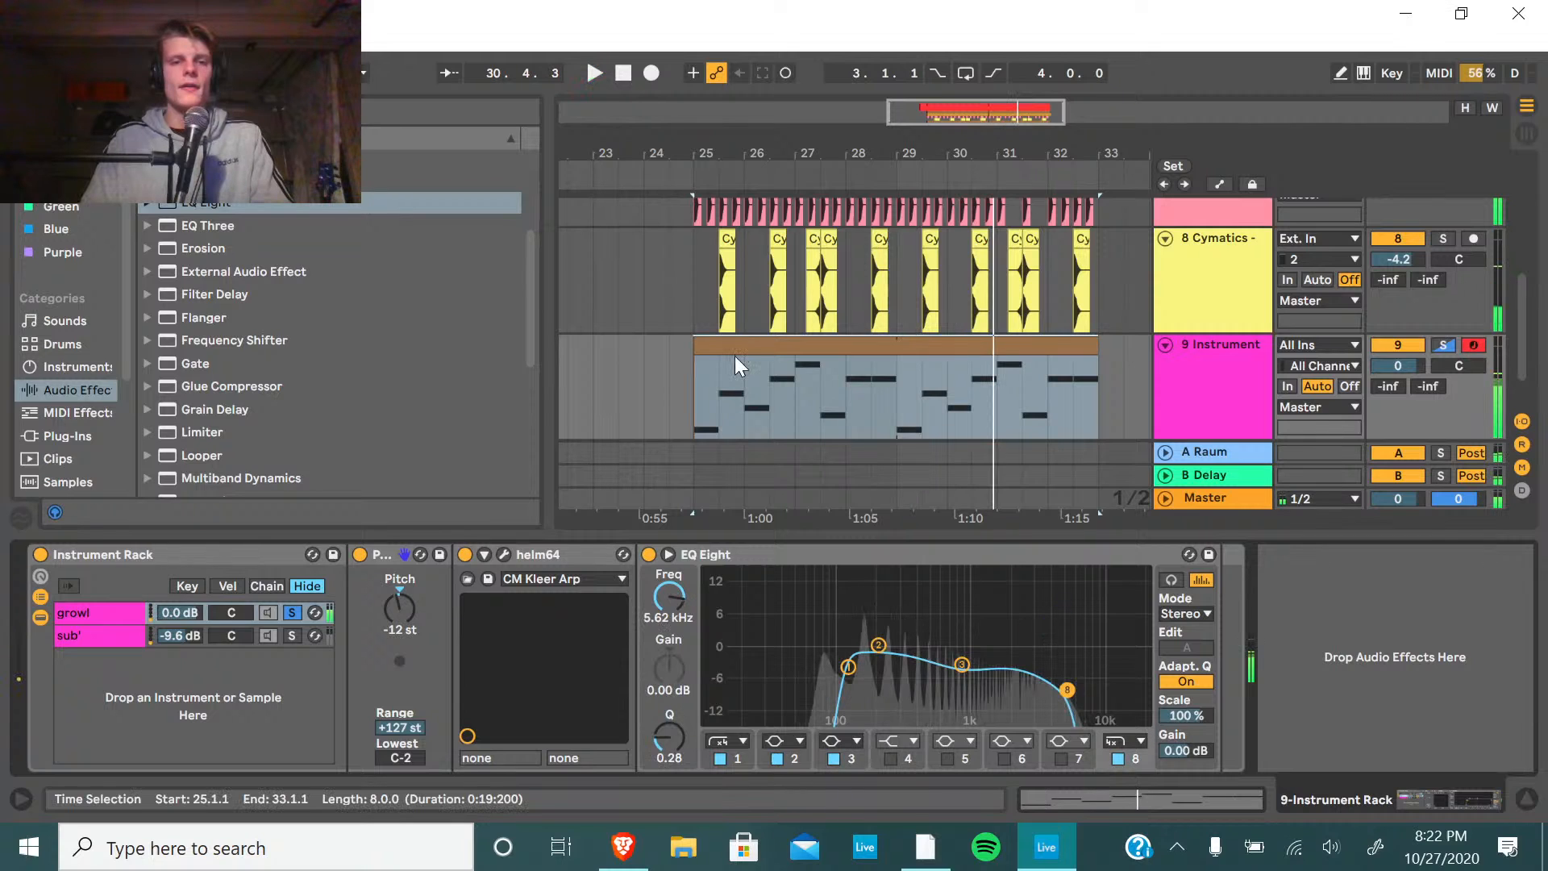
Add Overdrive after the growl chain's EQ Eight and, while playing from bar 25, set its filter to 4.10 kHz with bandwidth 4.93.
{"action": "scroll", "coordinate": [206, 437], "scroll_direction": "down", "scroll_amount": 5}
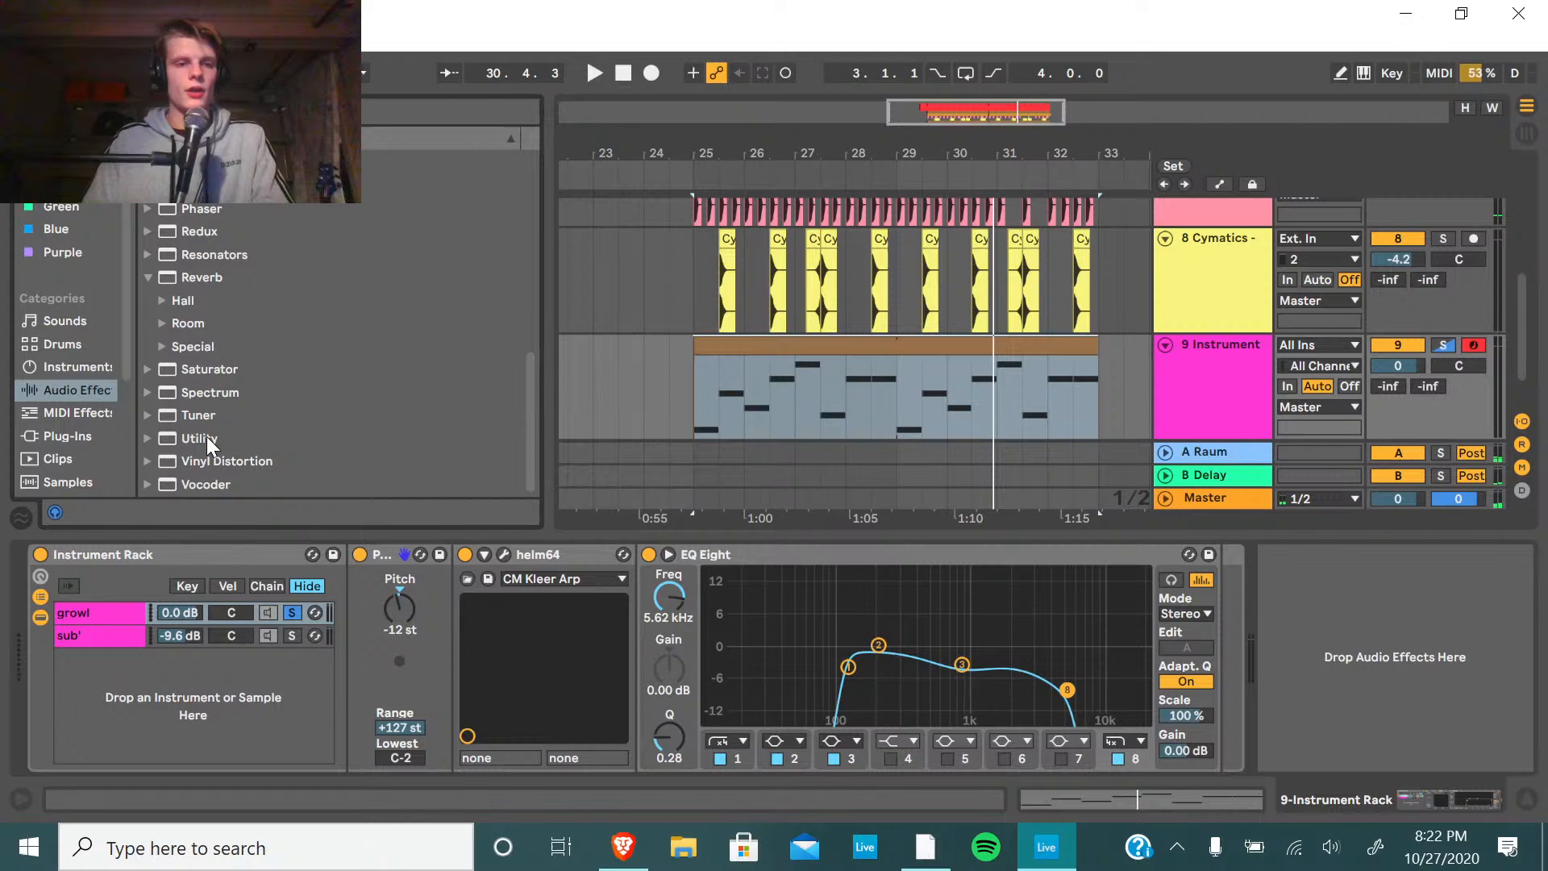
{"action": "scroll", "coordinate": [207, 437], "scroll_direction": "up", "scroll_amount": 5}
{"action": "left_click_drag", "start_coordinate": [209, 305], "coordinate": [1340, 736]}
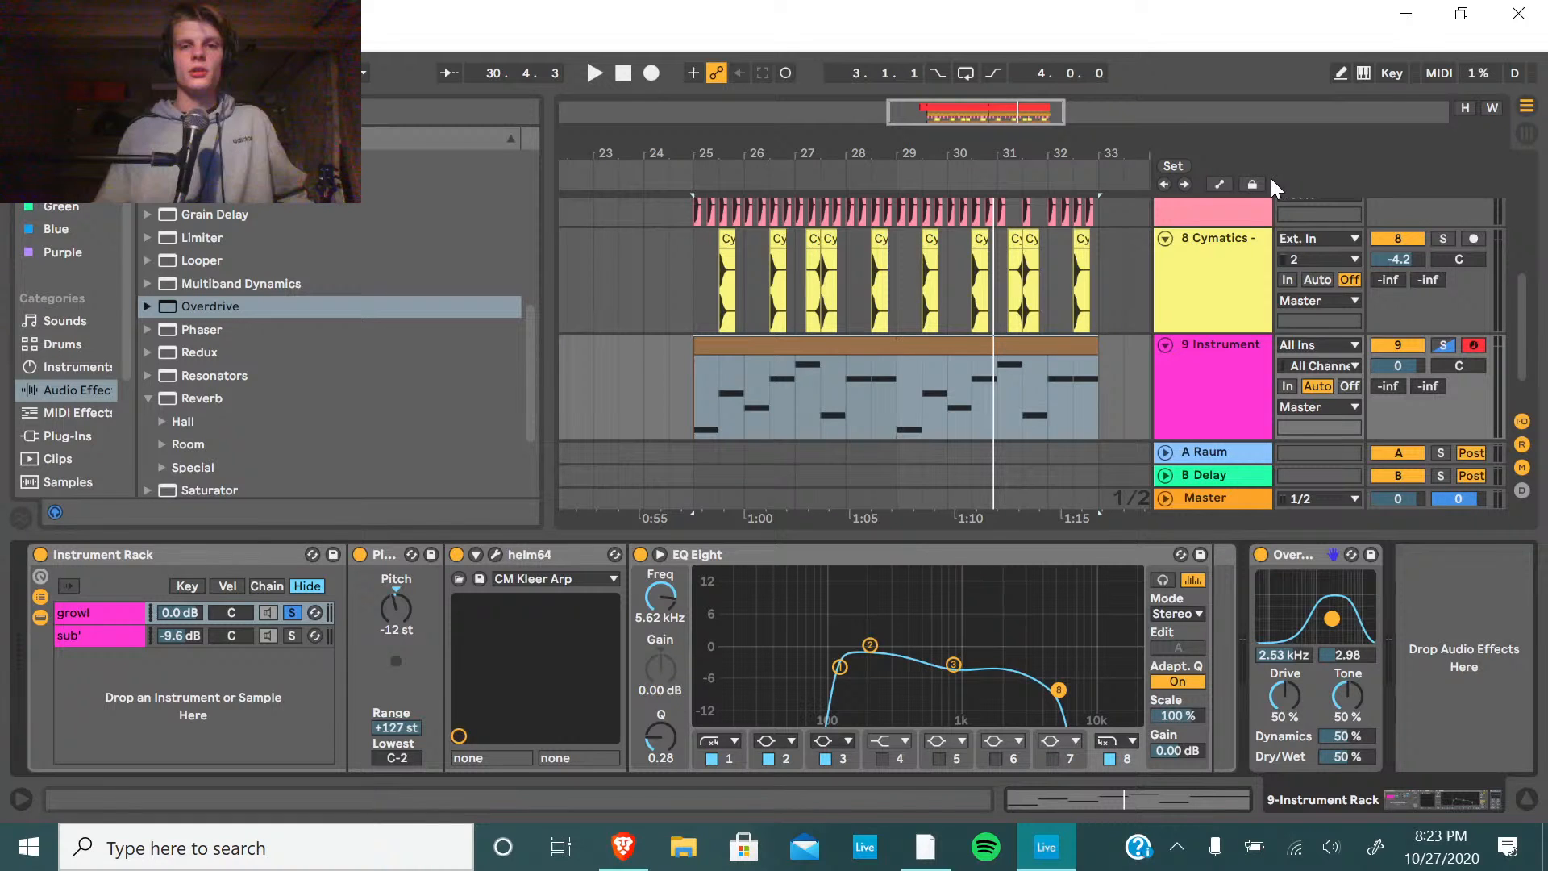
{"action": "left_click", "coordinate": [692, 174]}
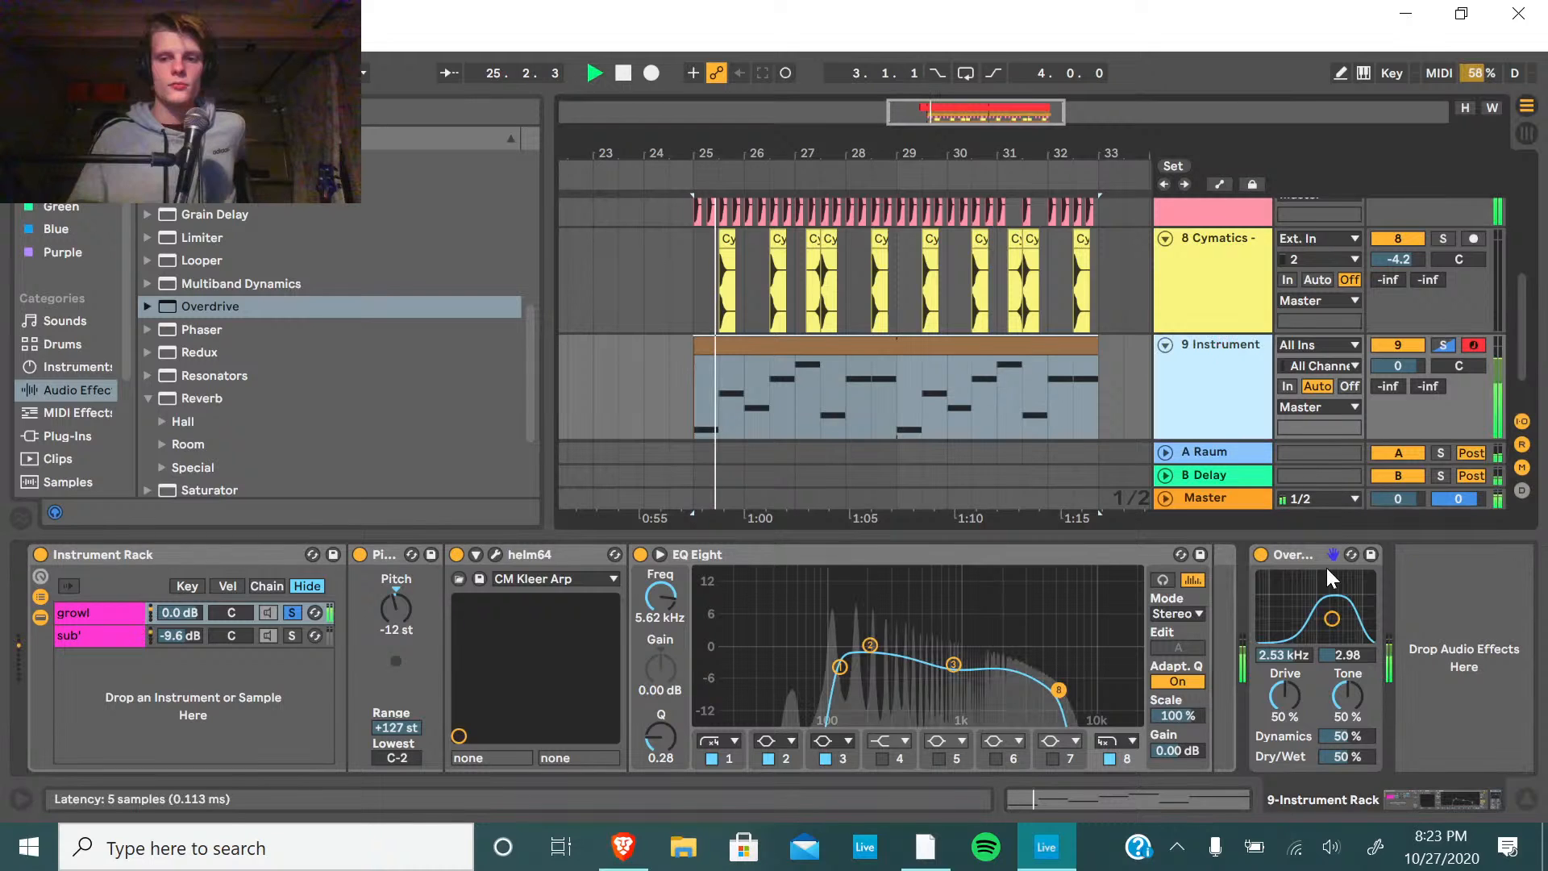
{"action": "left_click_drag", "start_coordinate": [1327, 572], "coordinate": [1340, 605]}
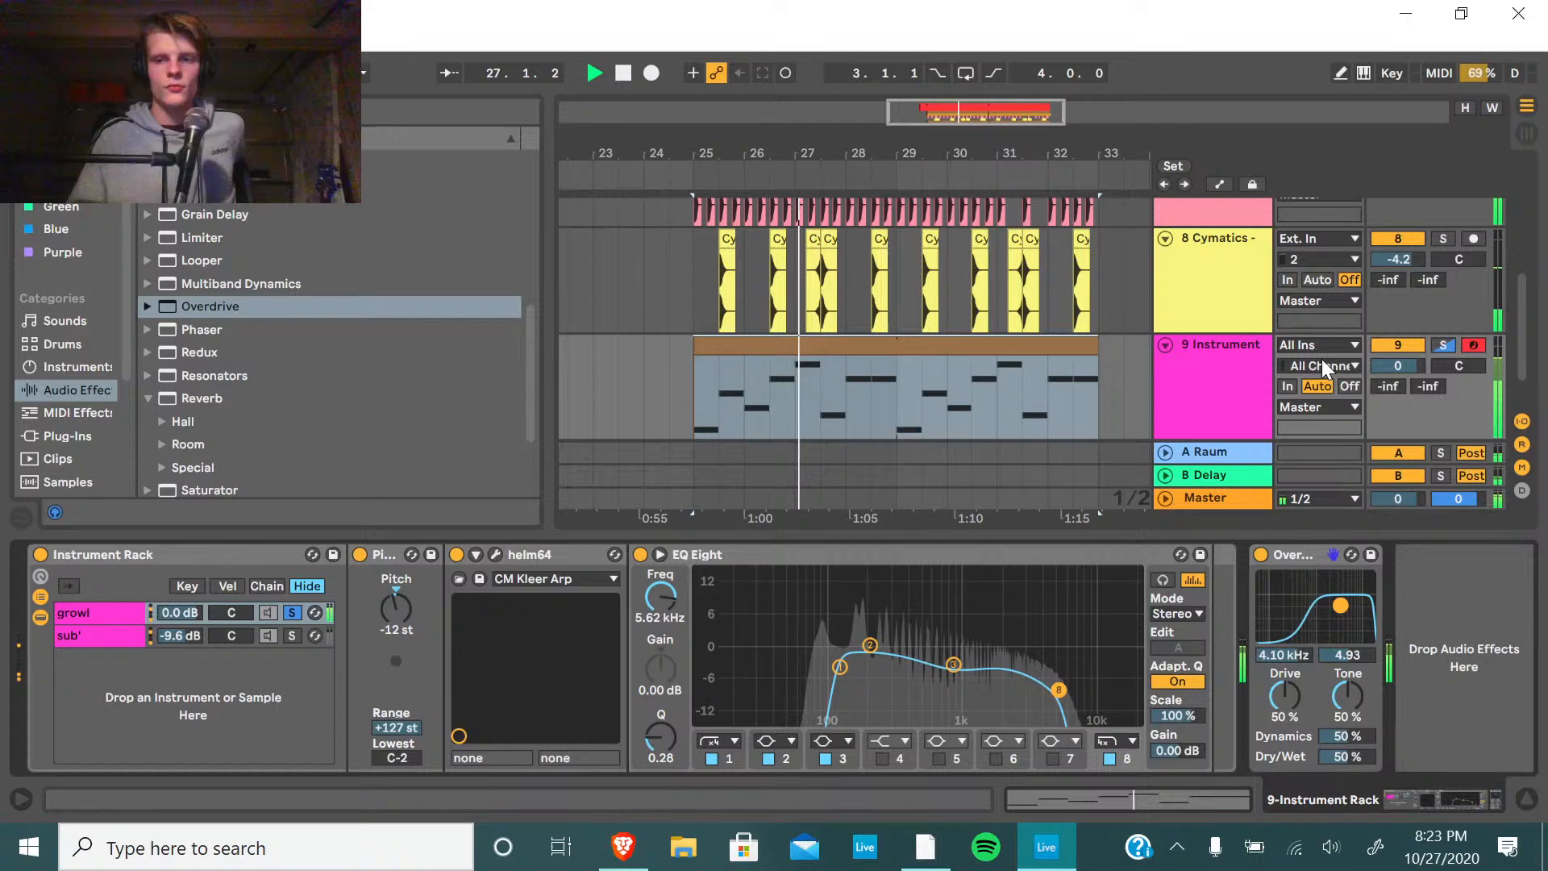
Unsolo growl and the bass track, lower the bass track's volume to -2.1 dB and audition it in the mix.
{"action": "left_click", "coordinate": [360, 632]}
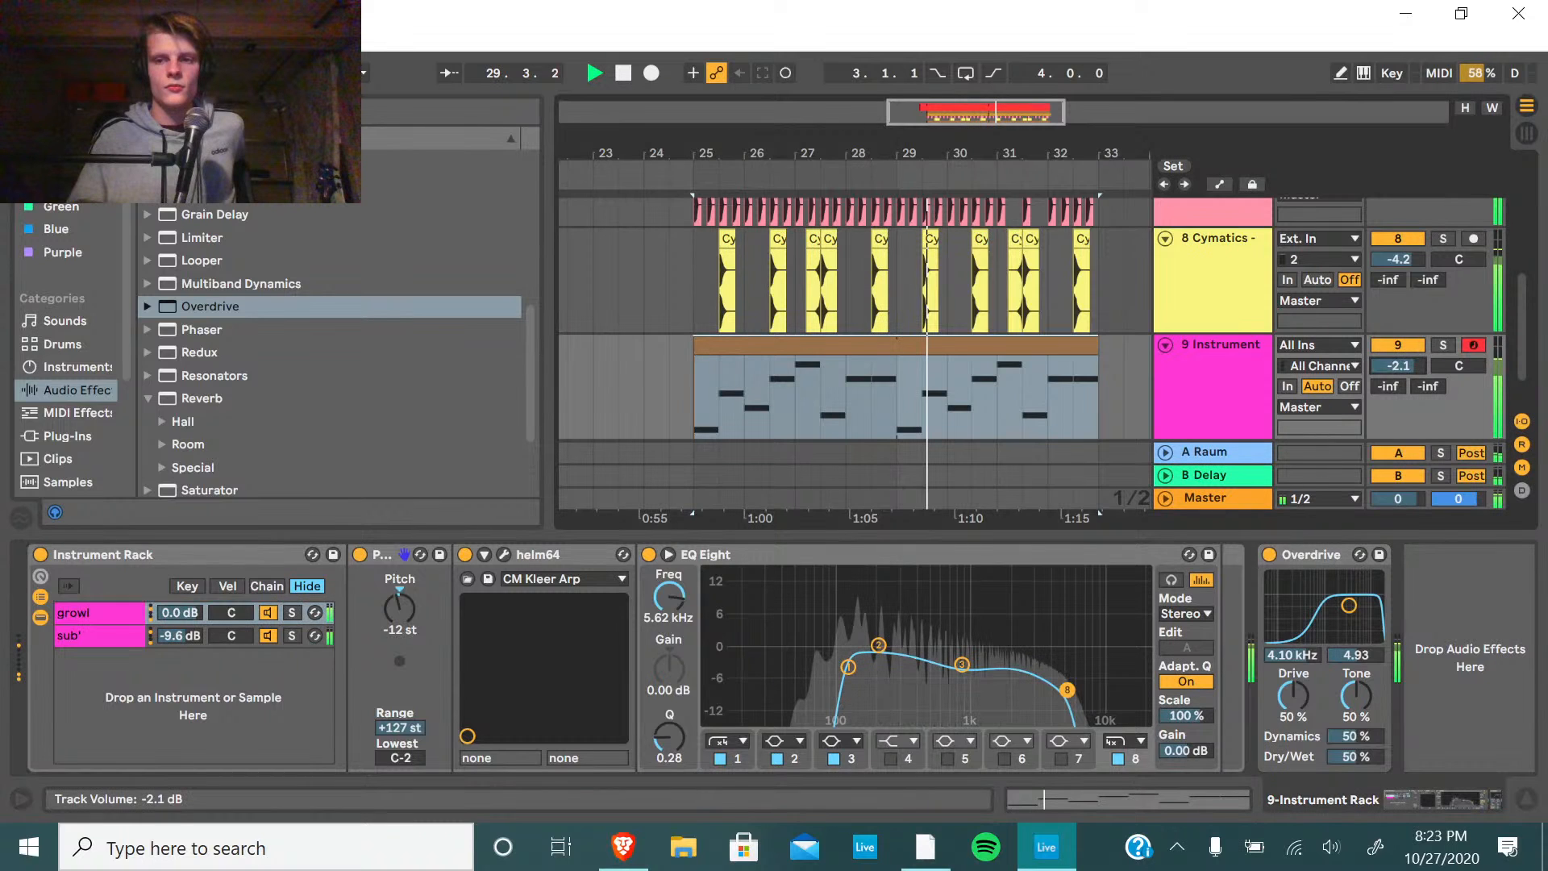
{"action": "key", "text": "space"}
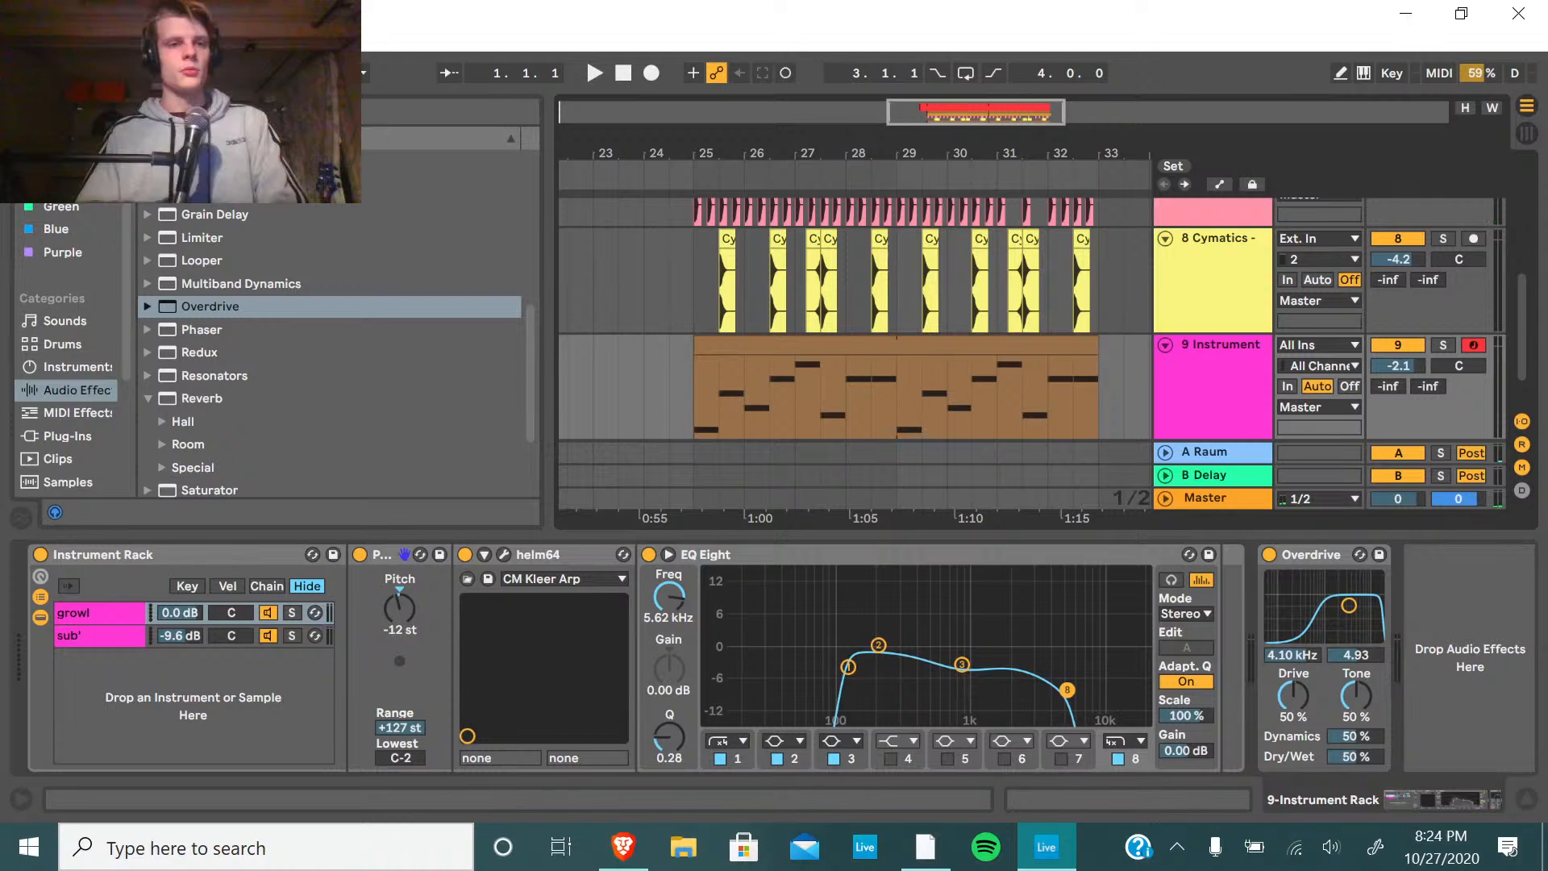
{"action": "key", "text": "space"}
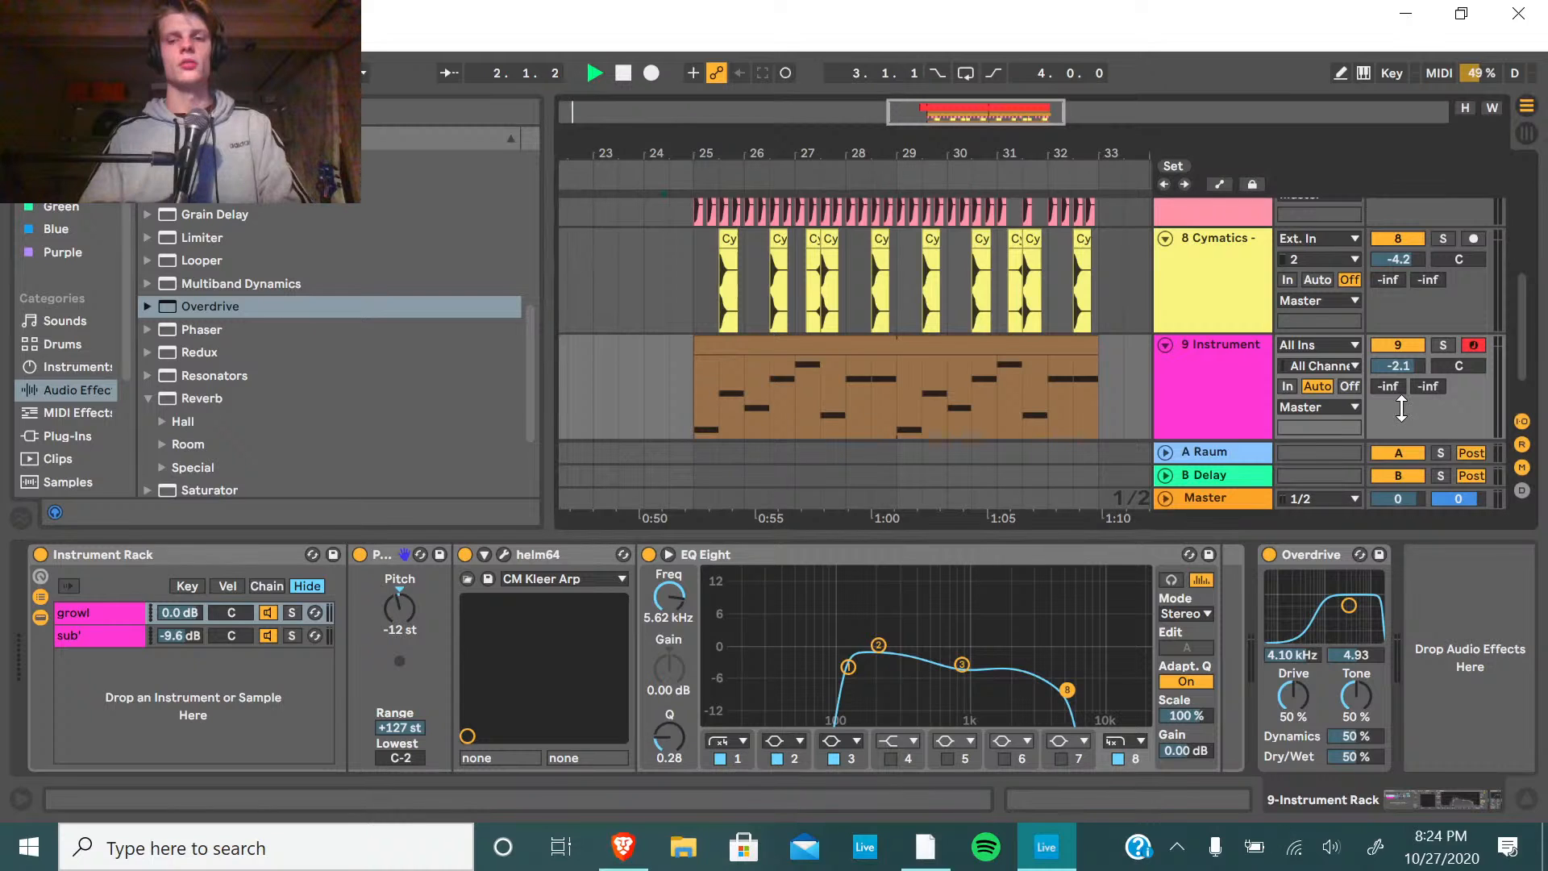
{"action": "key", "text": "space"}
{"action": "key", "text": "space"}
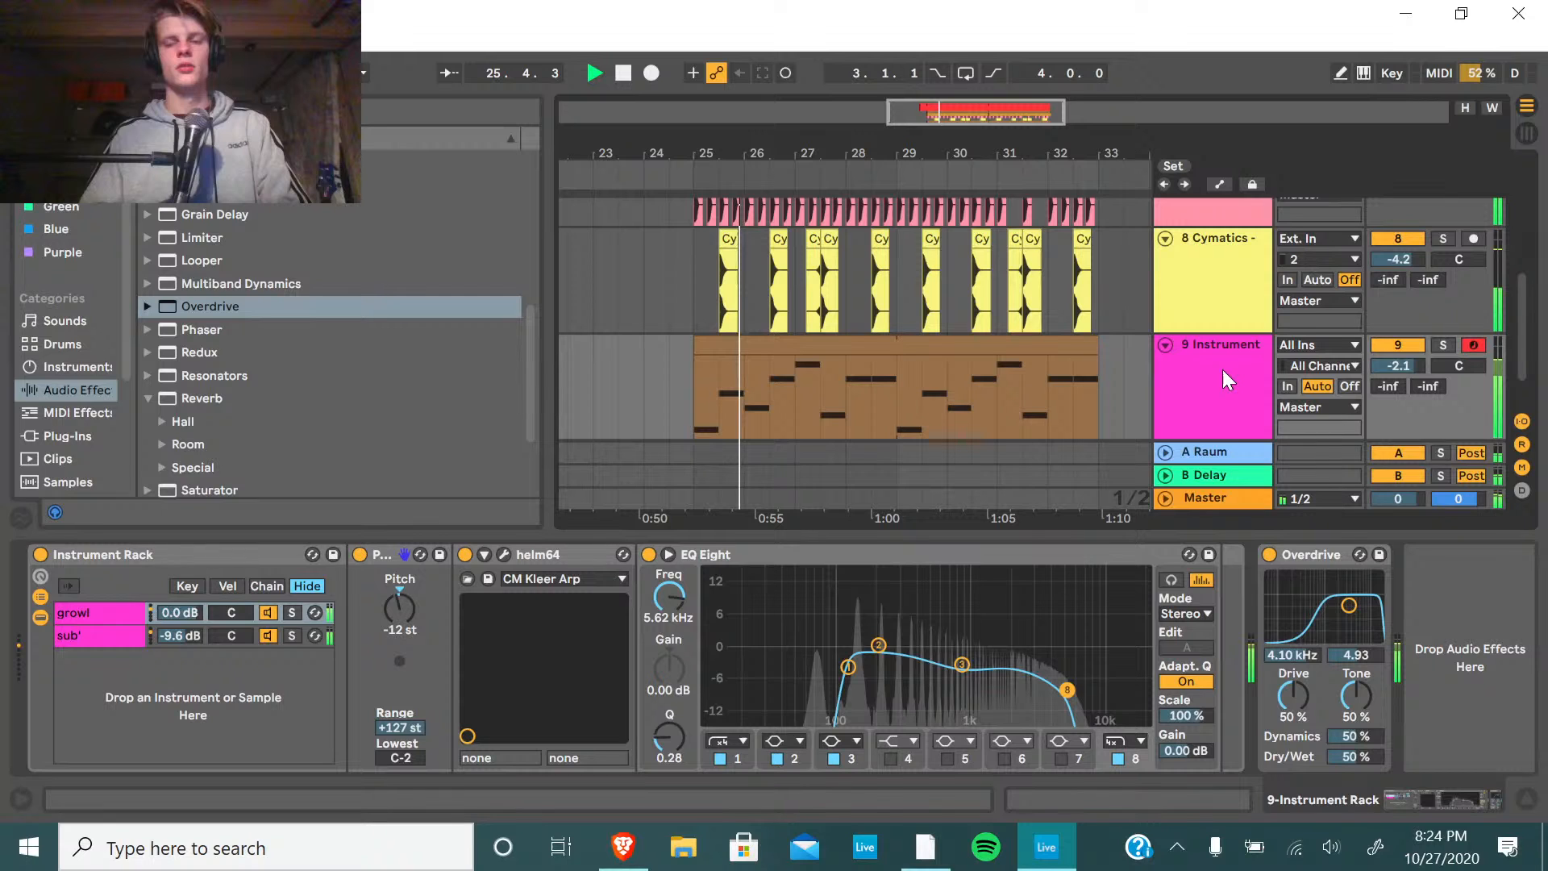
{"action": "key", "text": "space"}
Add a Compressor after Overdrive, sidechained from the 7-Cymatics track with a -20.7 dB threshold, and start playback.
{"action": "scroll", "coordinate": [202, 310], "scroll_direction": "up", "scroll_amount": 3}
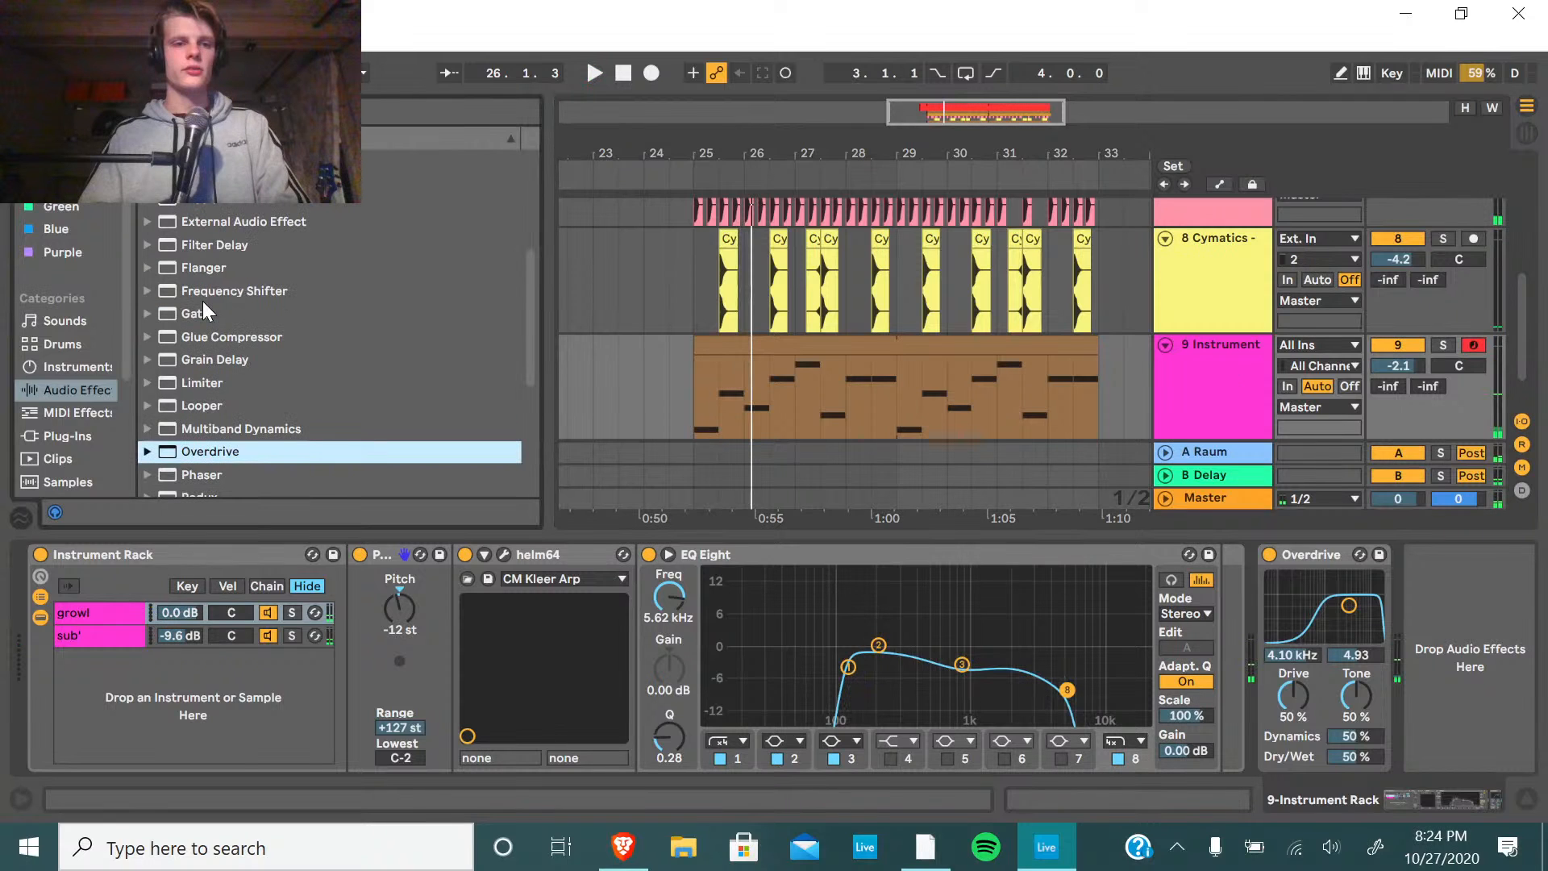
{"action": "scroll", "coordinate": [202, 302], "scroll_direction": "up", "scroll_amount": 4}
{"action": "left_click_drag", "start_coordinate": [214, 229], "coordinate": [1406, 655]}
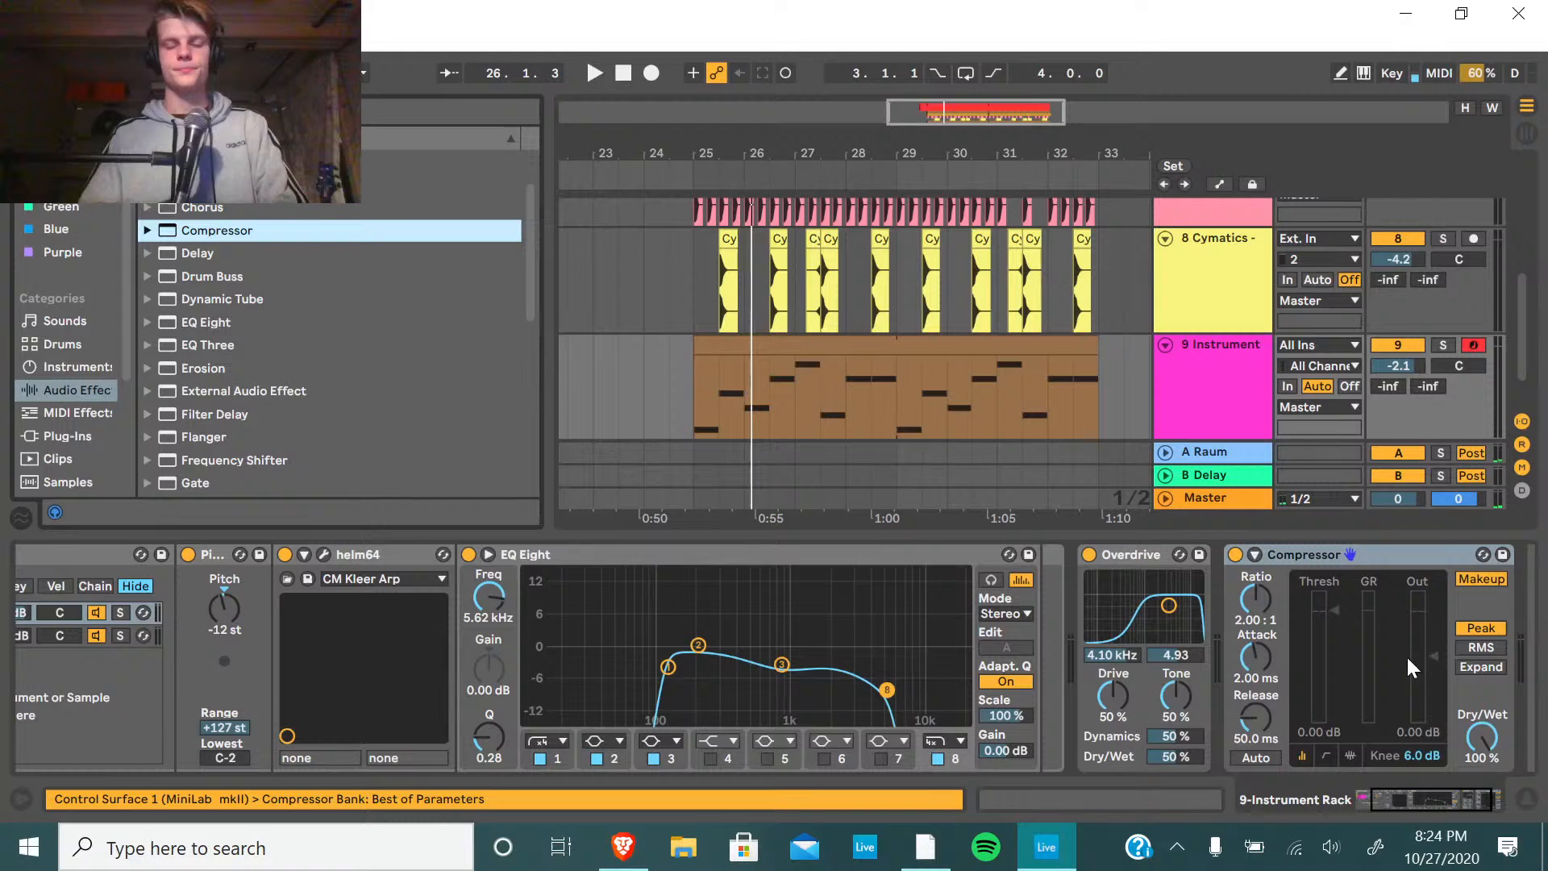
{"action": "left_click", "coordinate": [1255, 554]}
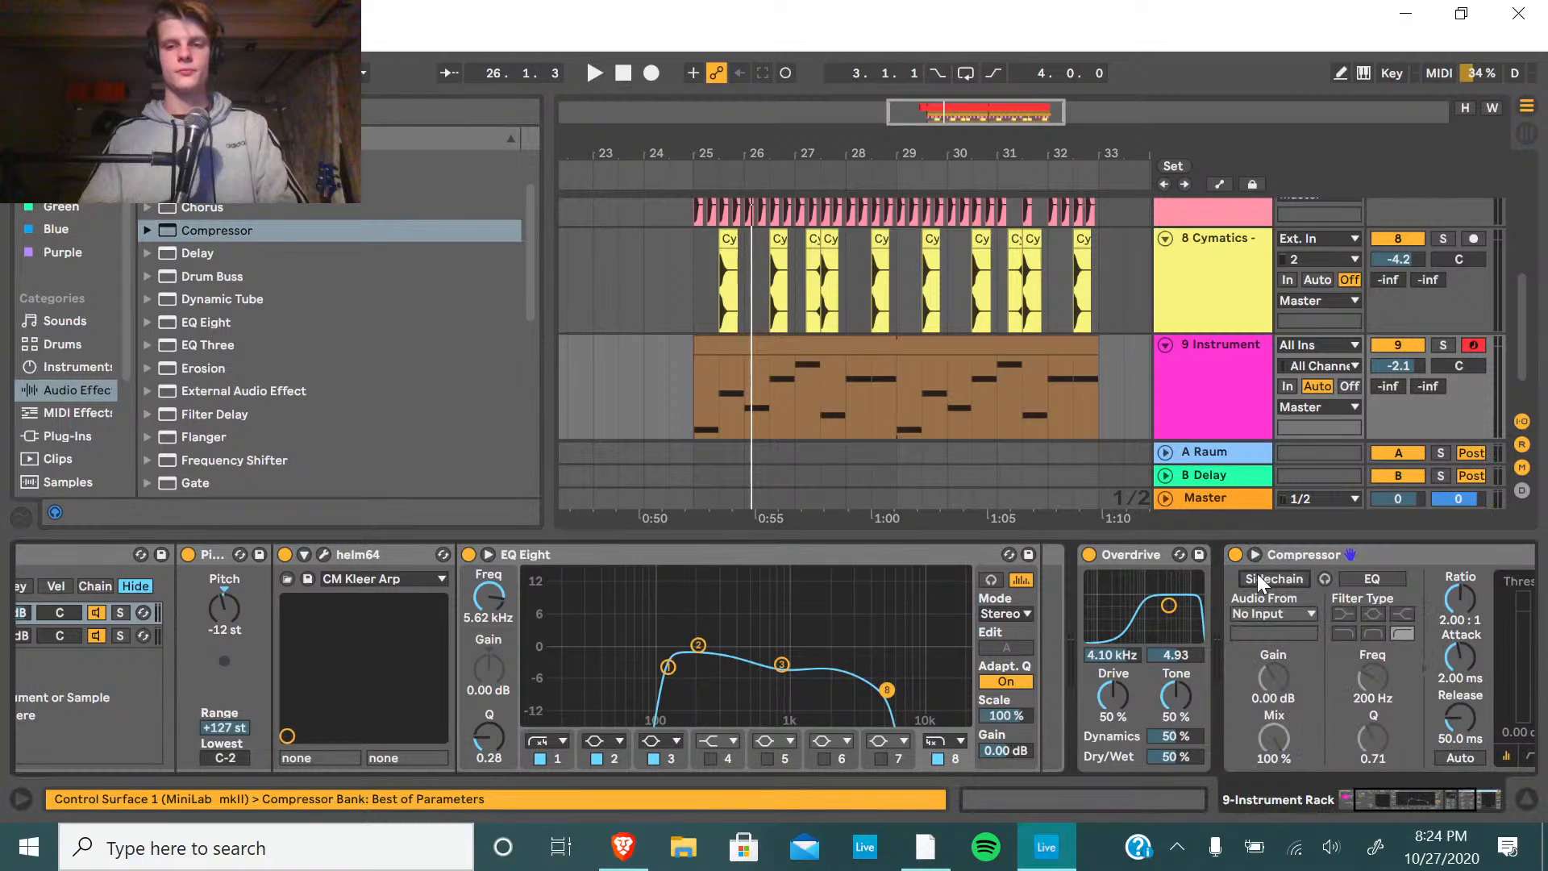
{"action": "left_click", "coordinate": [1259, 576]}
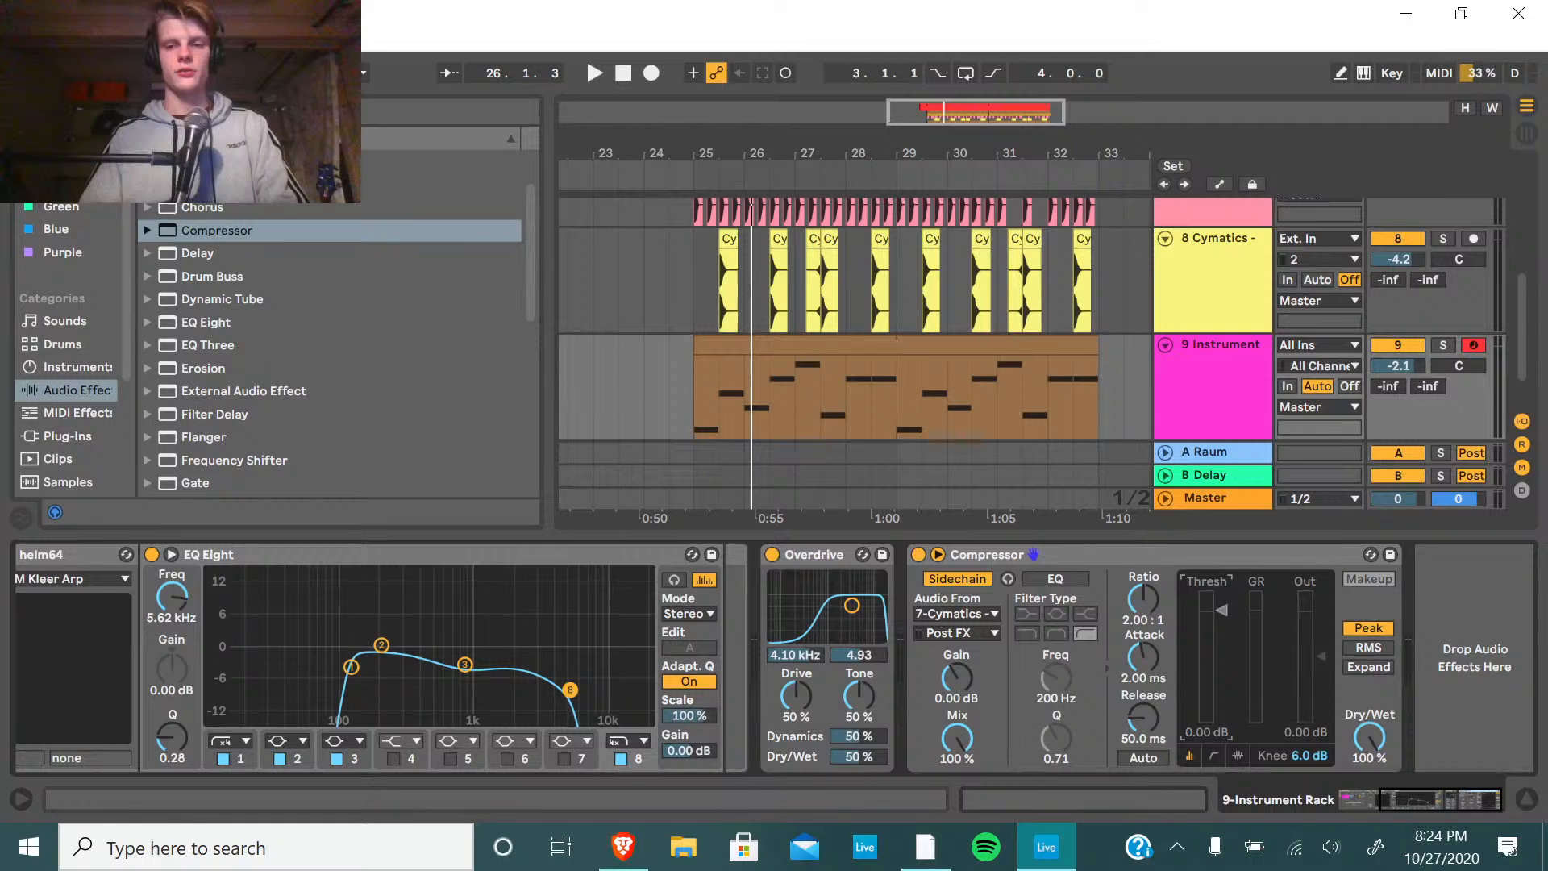
{"action": "key", "text": "space"}
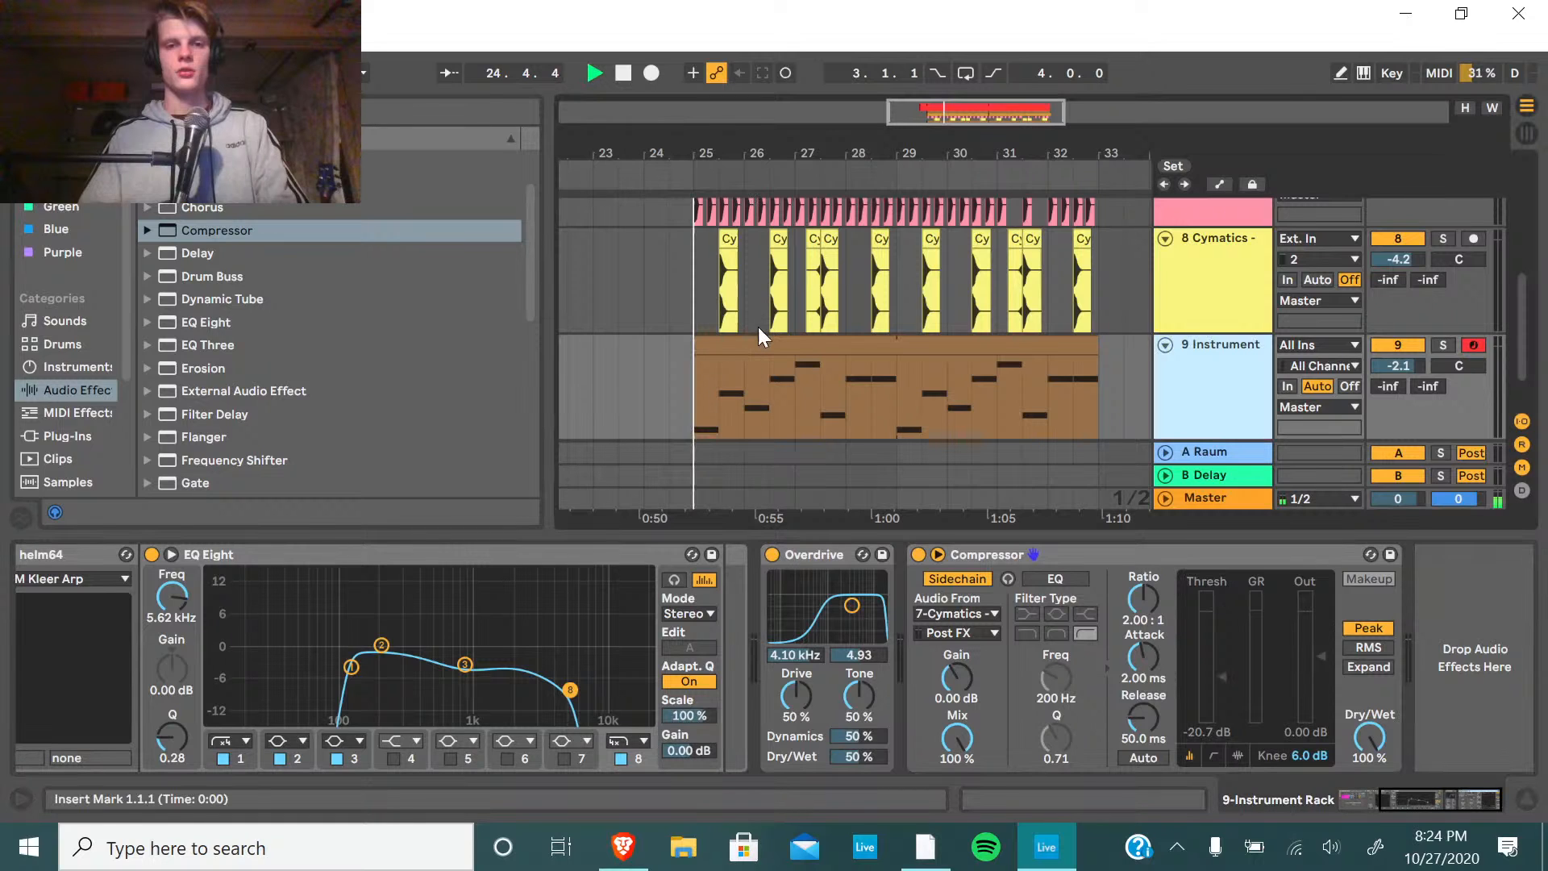
Solo the bass track while setting the growl chain's Overdrive filter to 1.11 kHz with bandwidth 3.69, then unsolo it.
{"action": "left_click", "coordinate": [1443, 345]}
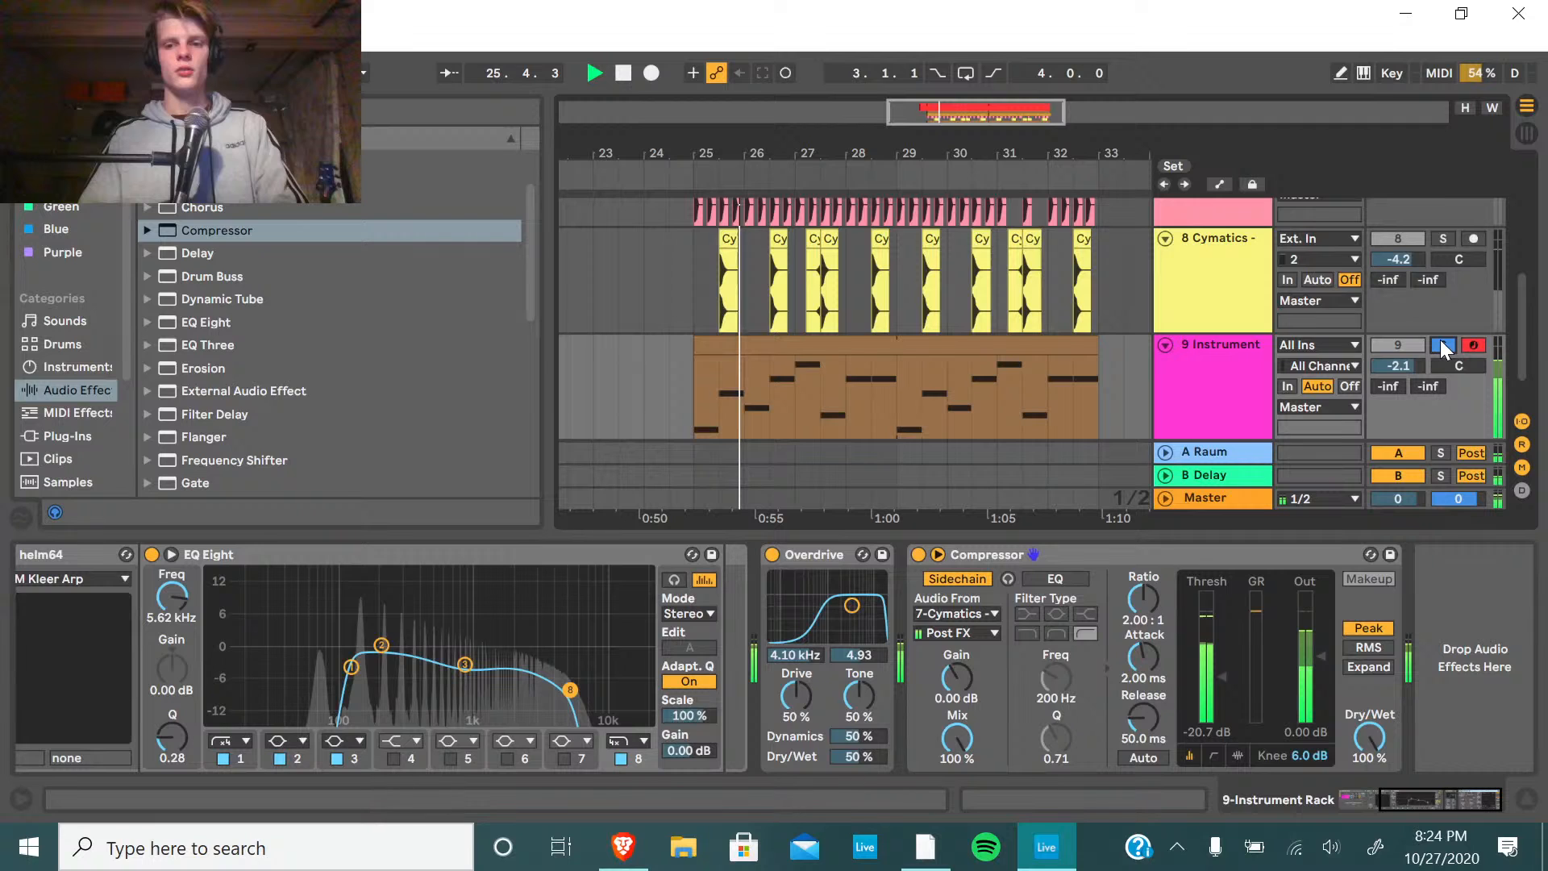
{"action": "left_click", "coordinate": [1310, 786]}
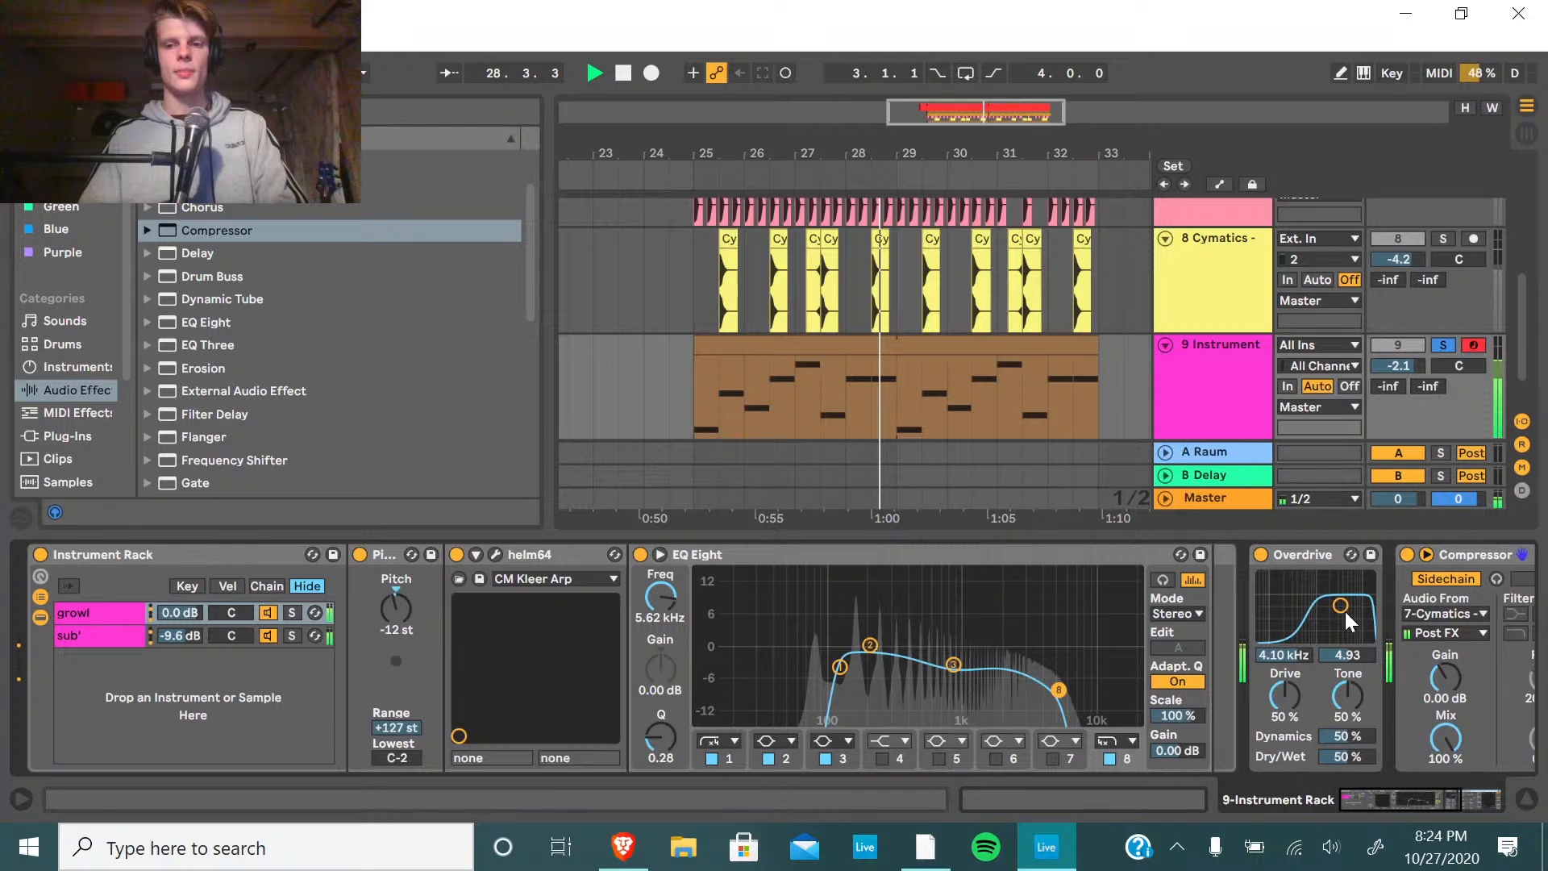
{"action": "left_click_drag", "start_coordinate": [1345, 611], "coordinate": [1317, 614]}
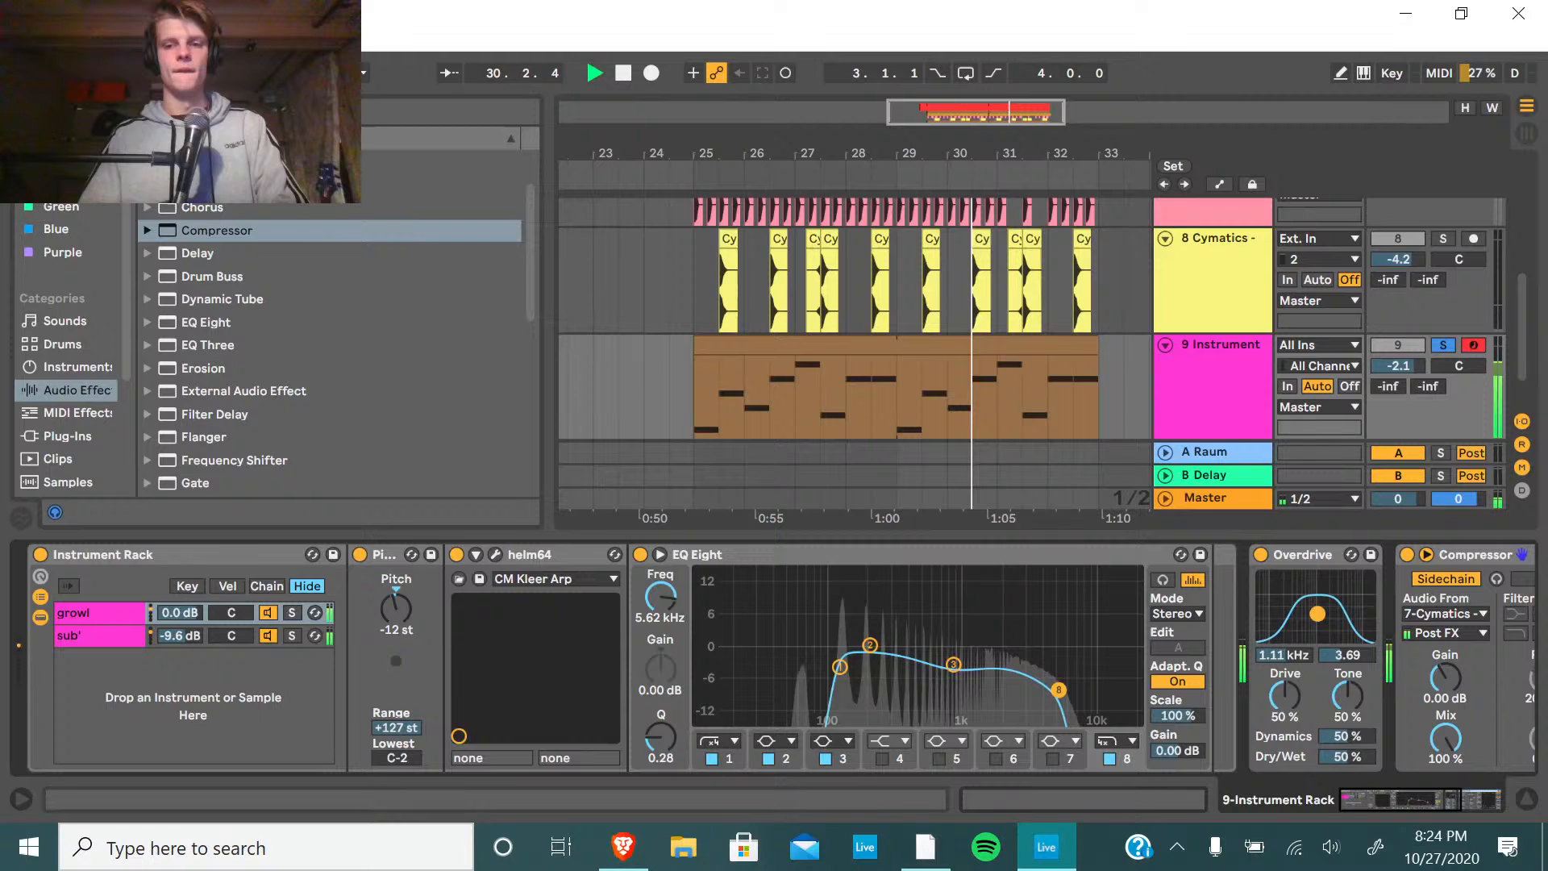
{"action": "left_click", "coordinate": [1443, 345]}
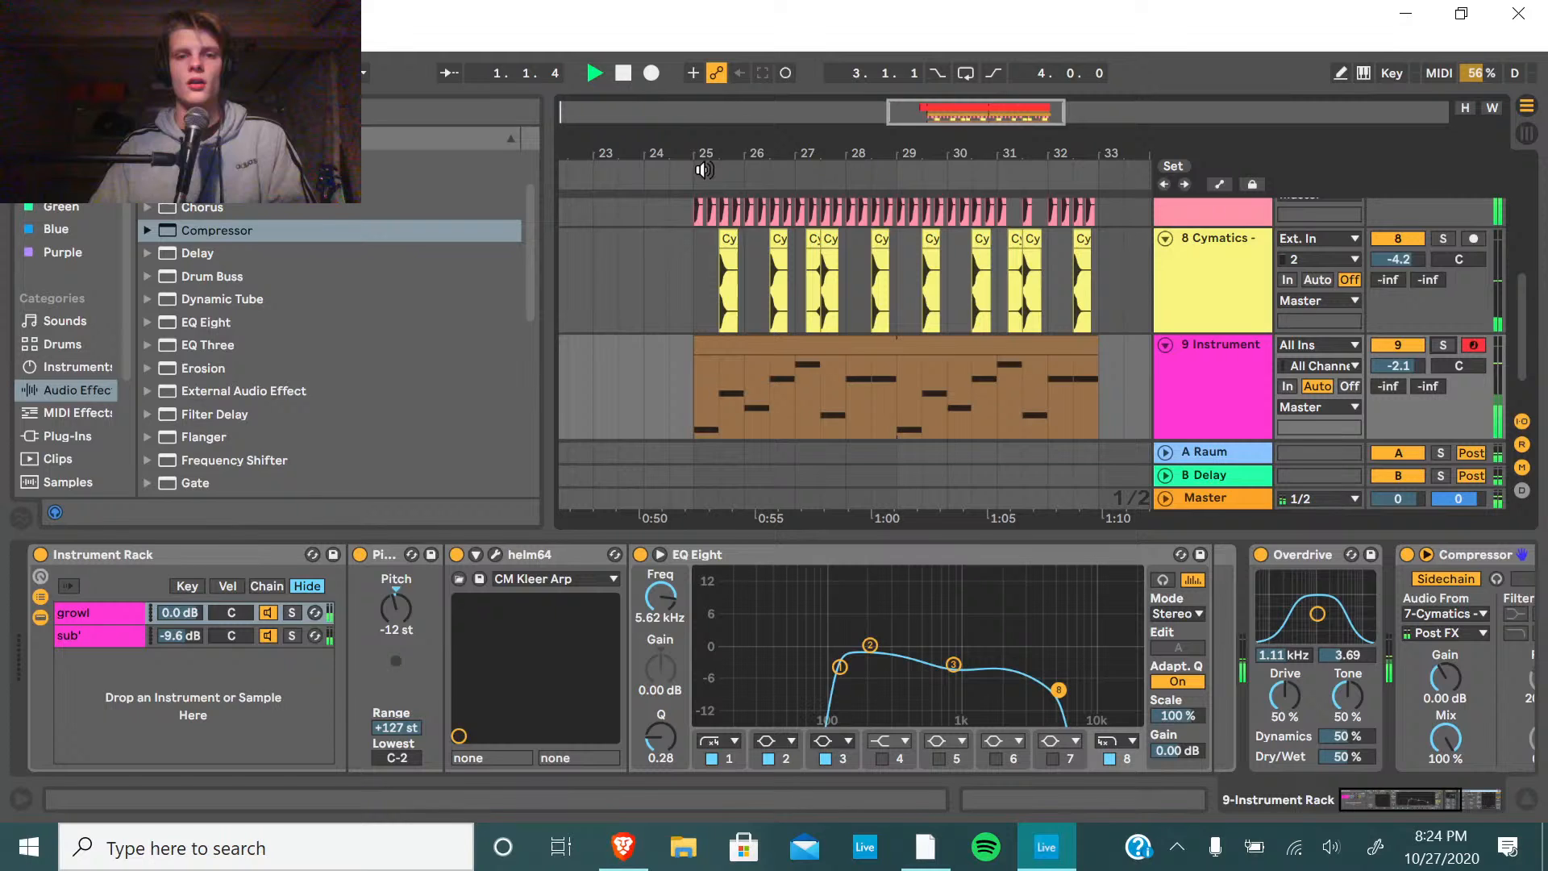
Play the full mix from bar 25 to audition the bass, stop playback and hide the device view.
{"action": "left_click", "coordinate": [704, 170]}
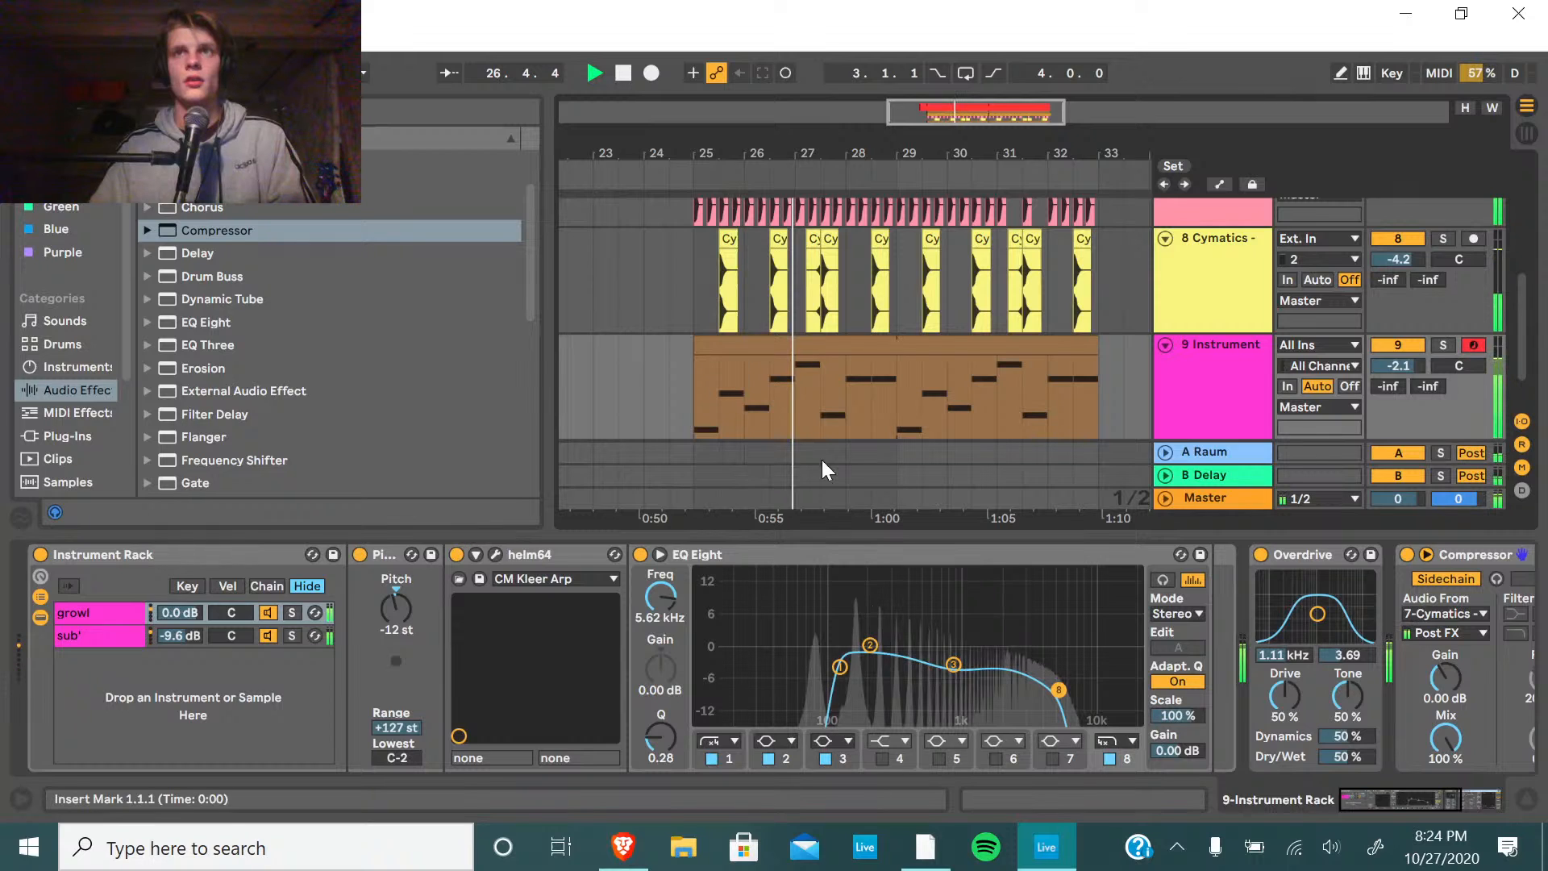
{"action": "key", "text": "space"}
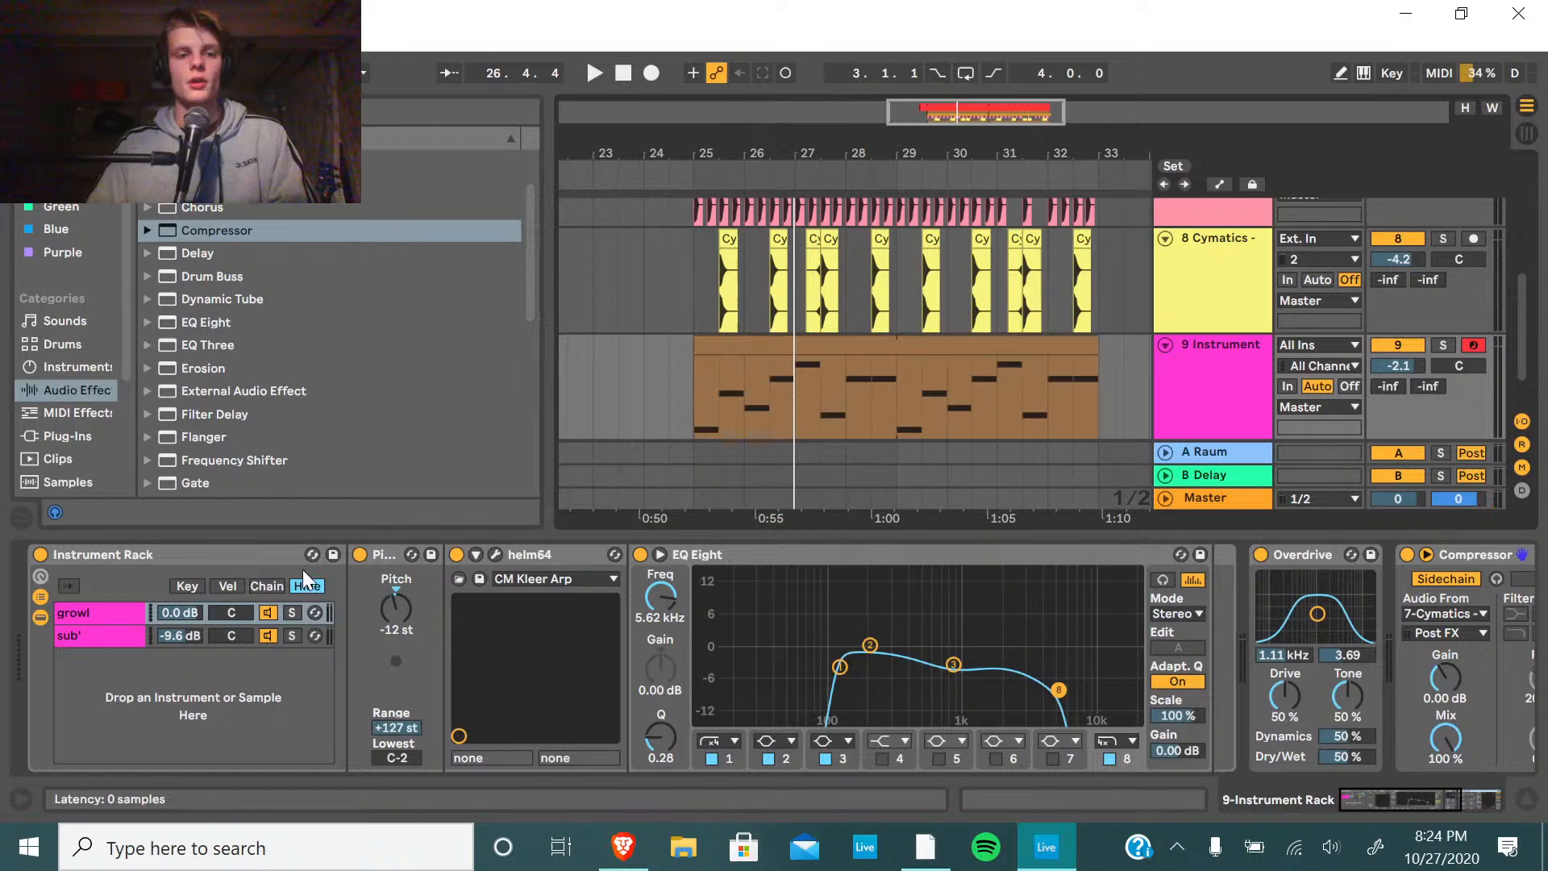
{"action": "left_click", "coordinate": [102, 613]}
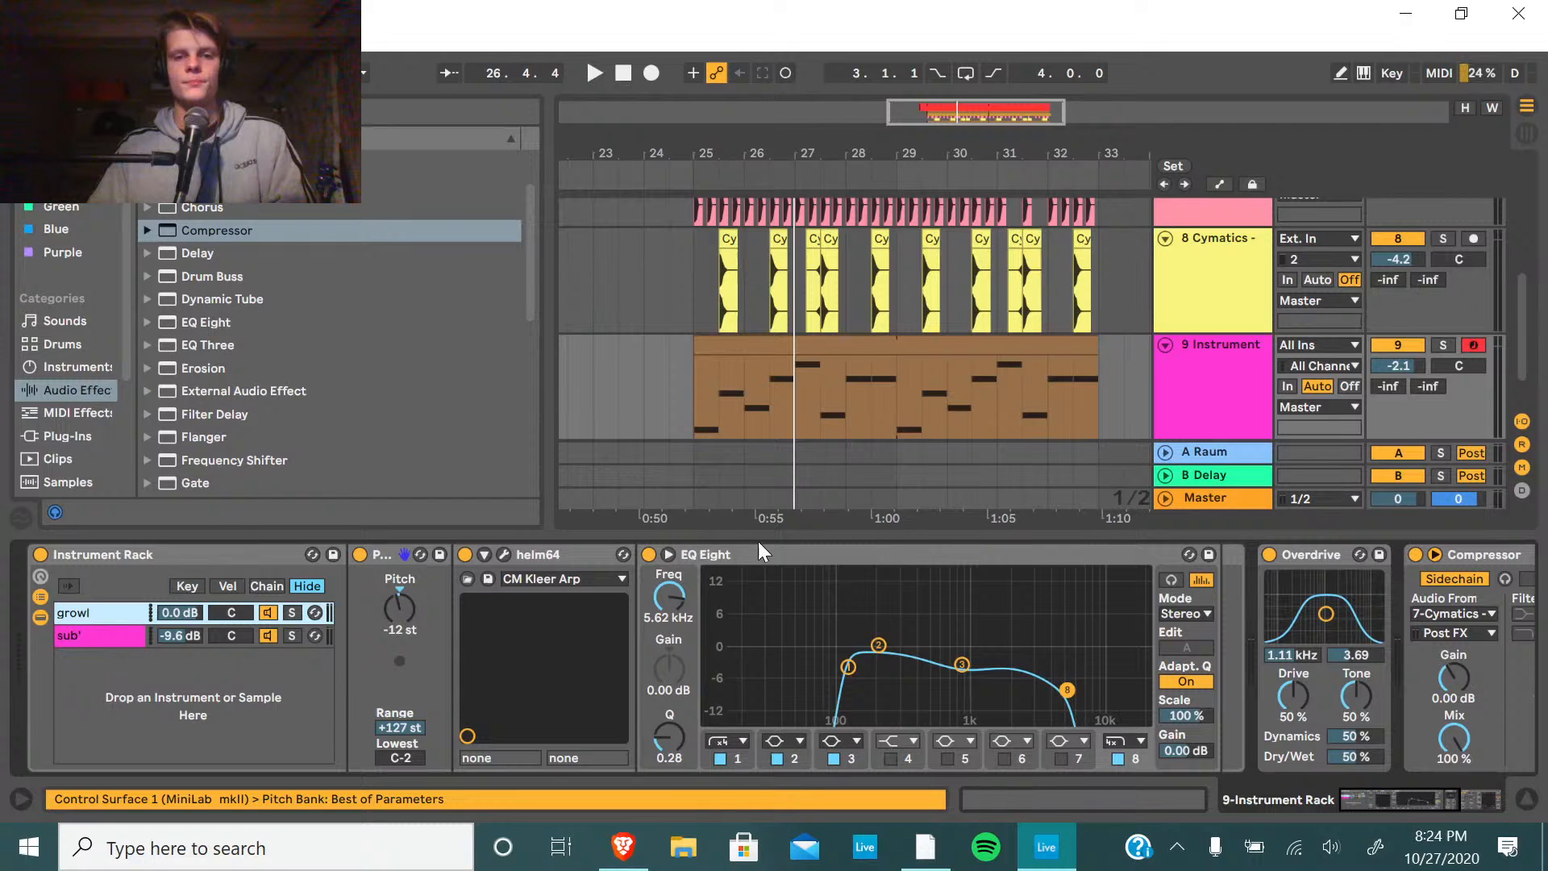
{"action": "key", "text": "ctrl+alt+l"}
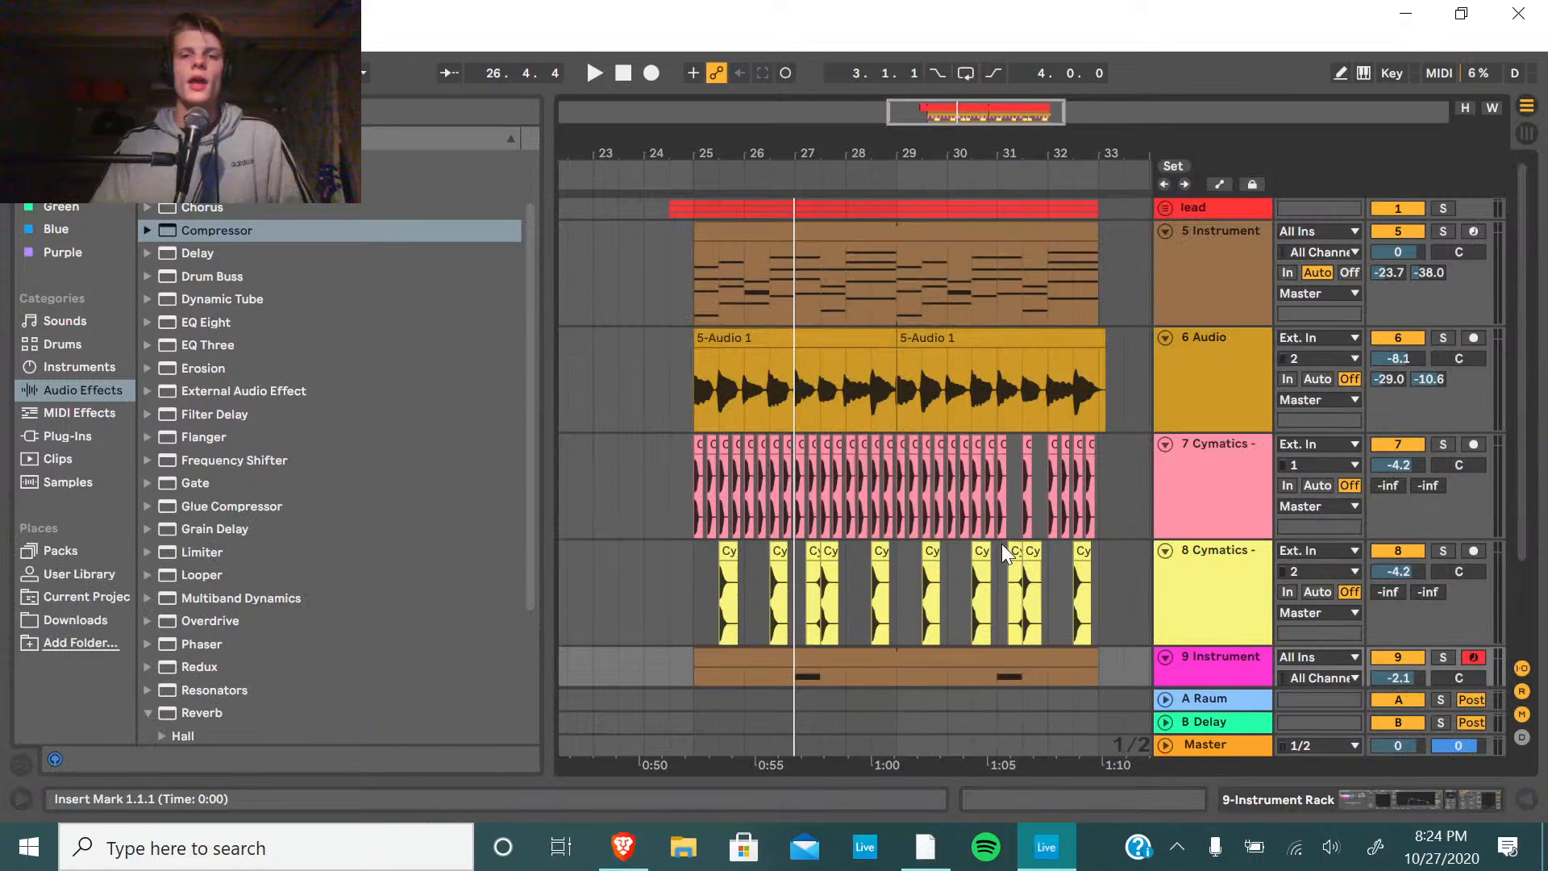
{"action": "key", "text": "super+a"}
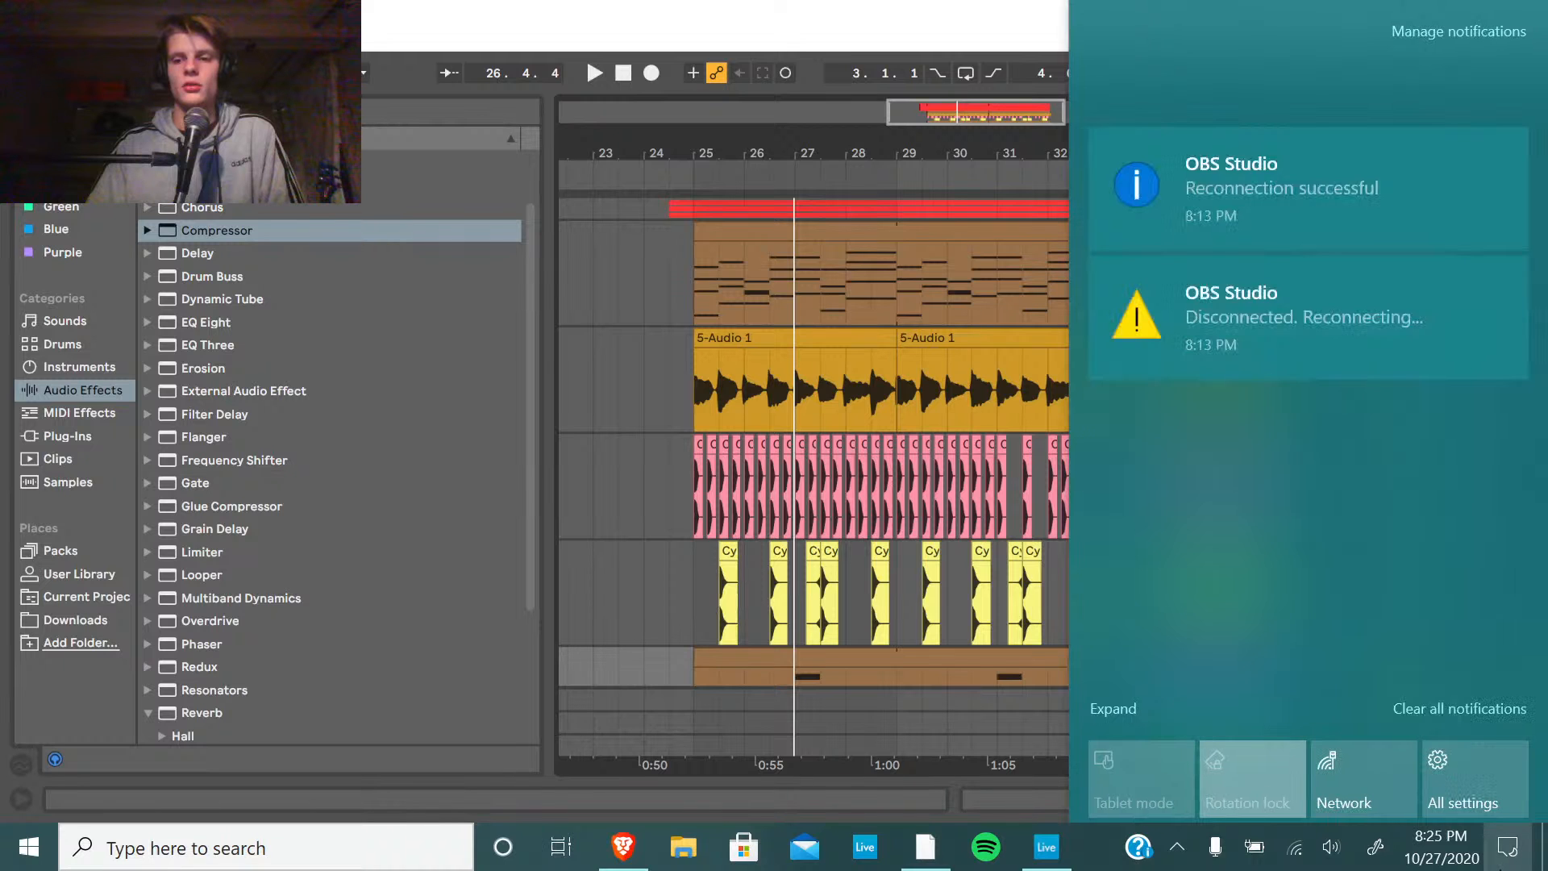
{"action": "key", "text": "super+a"}
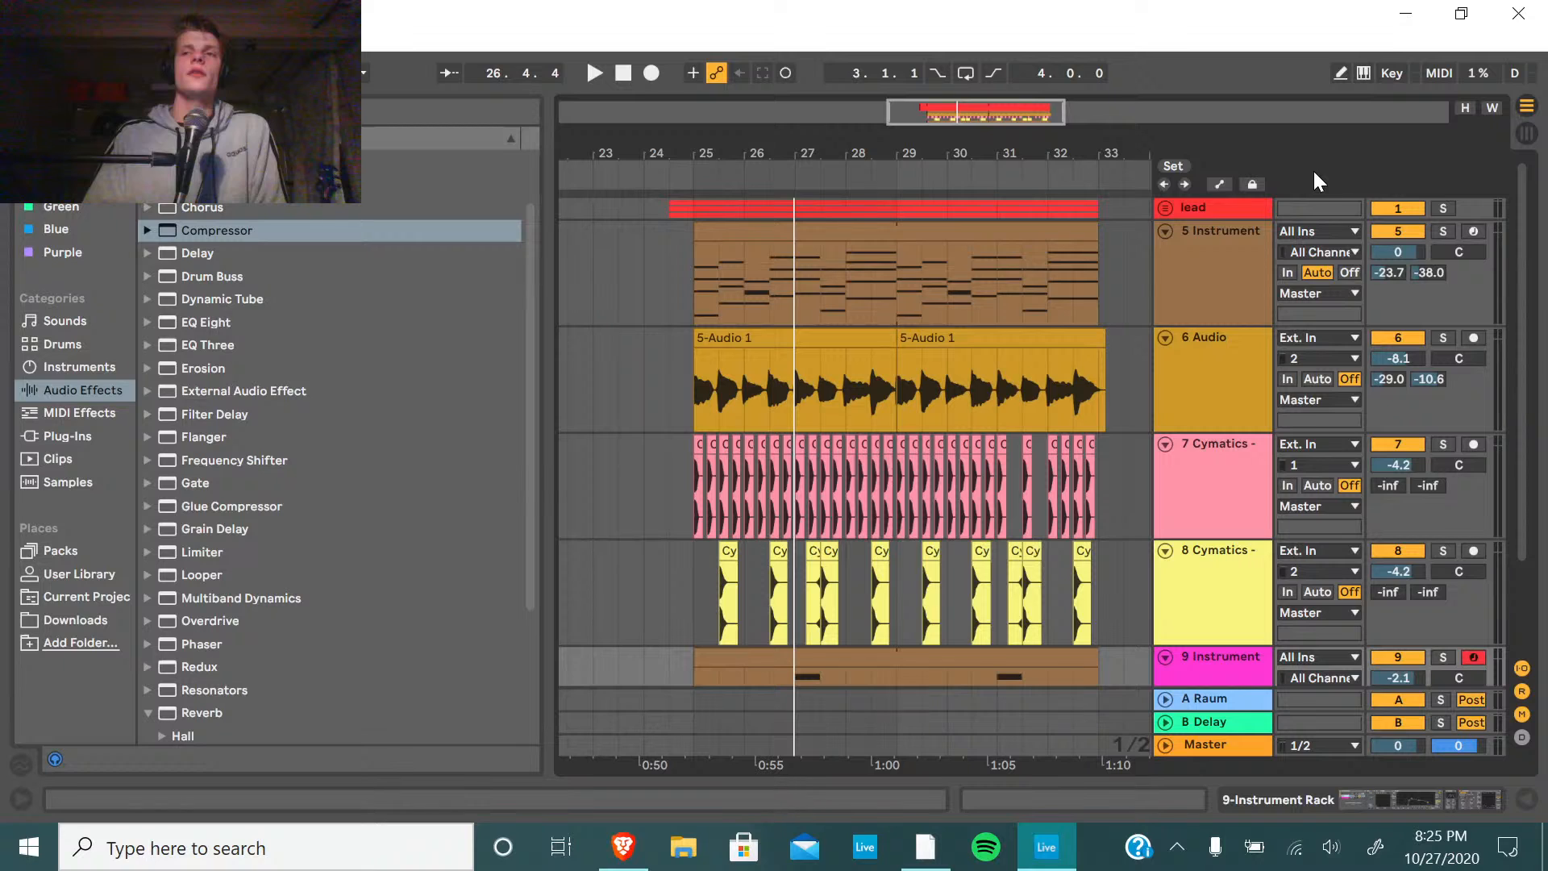